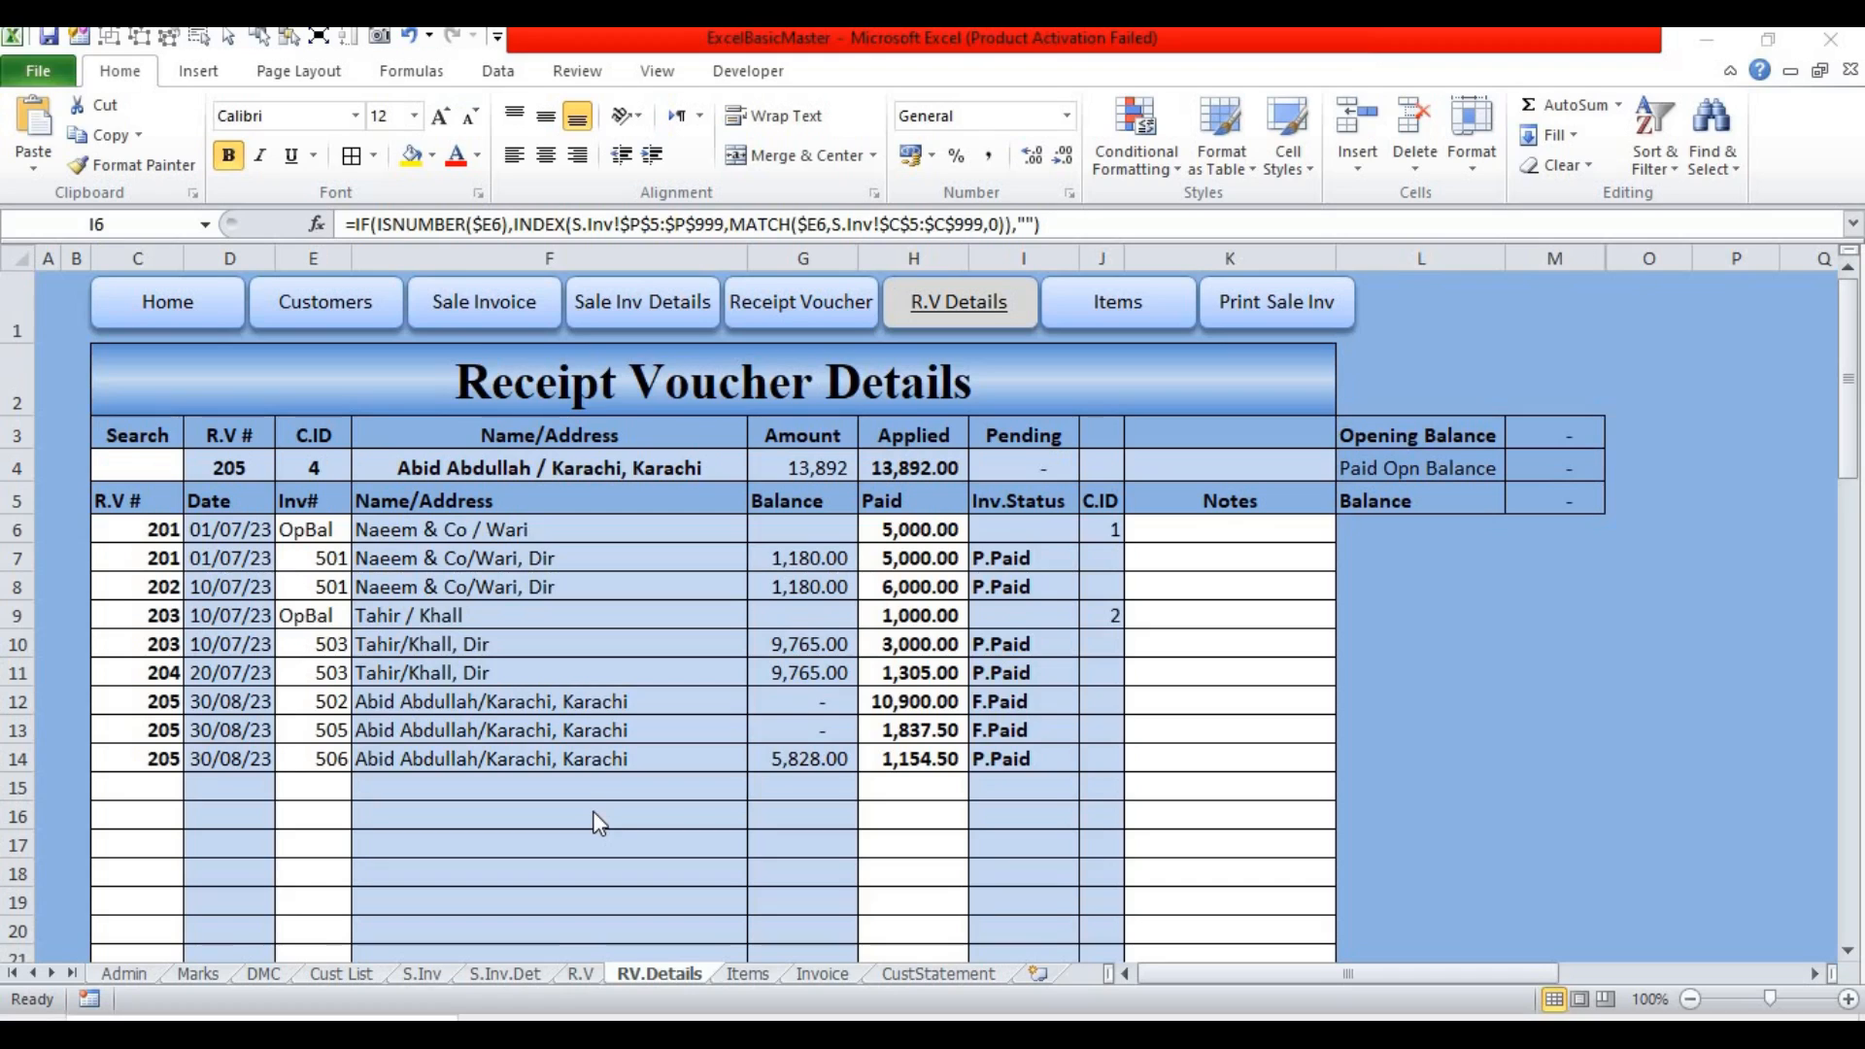
Step: Review the latest voucher's number, amount and paid entries in Receipt Voucher Details, and search cell C4 for voucher 201
left_click(216, 469)
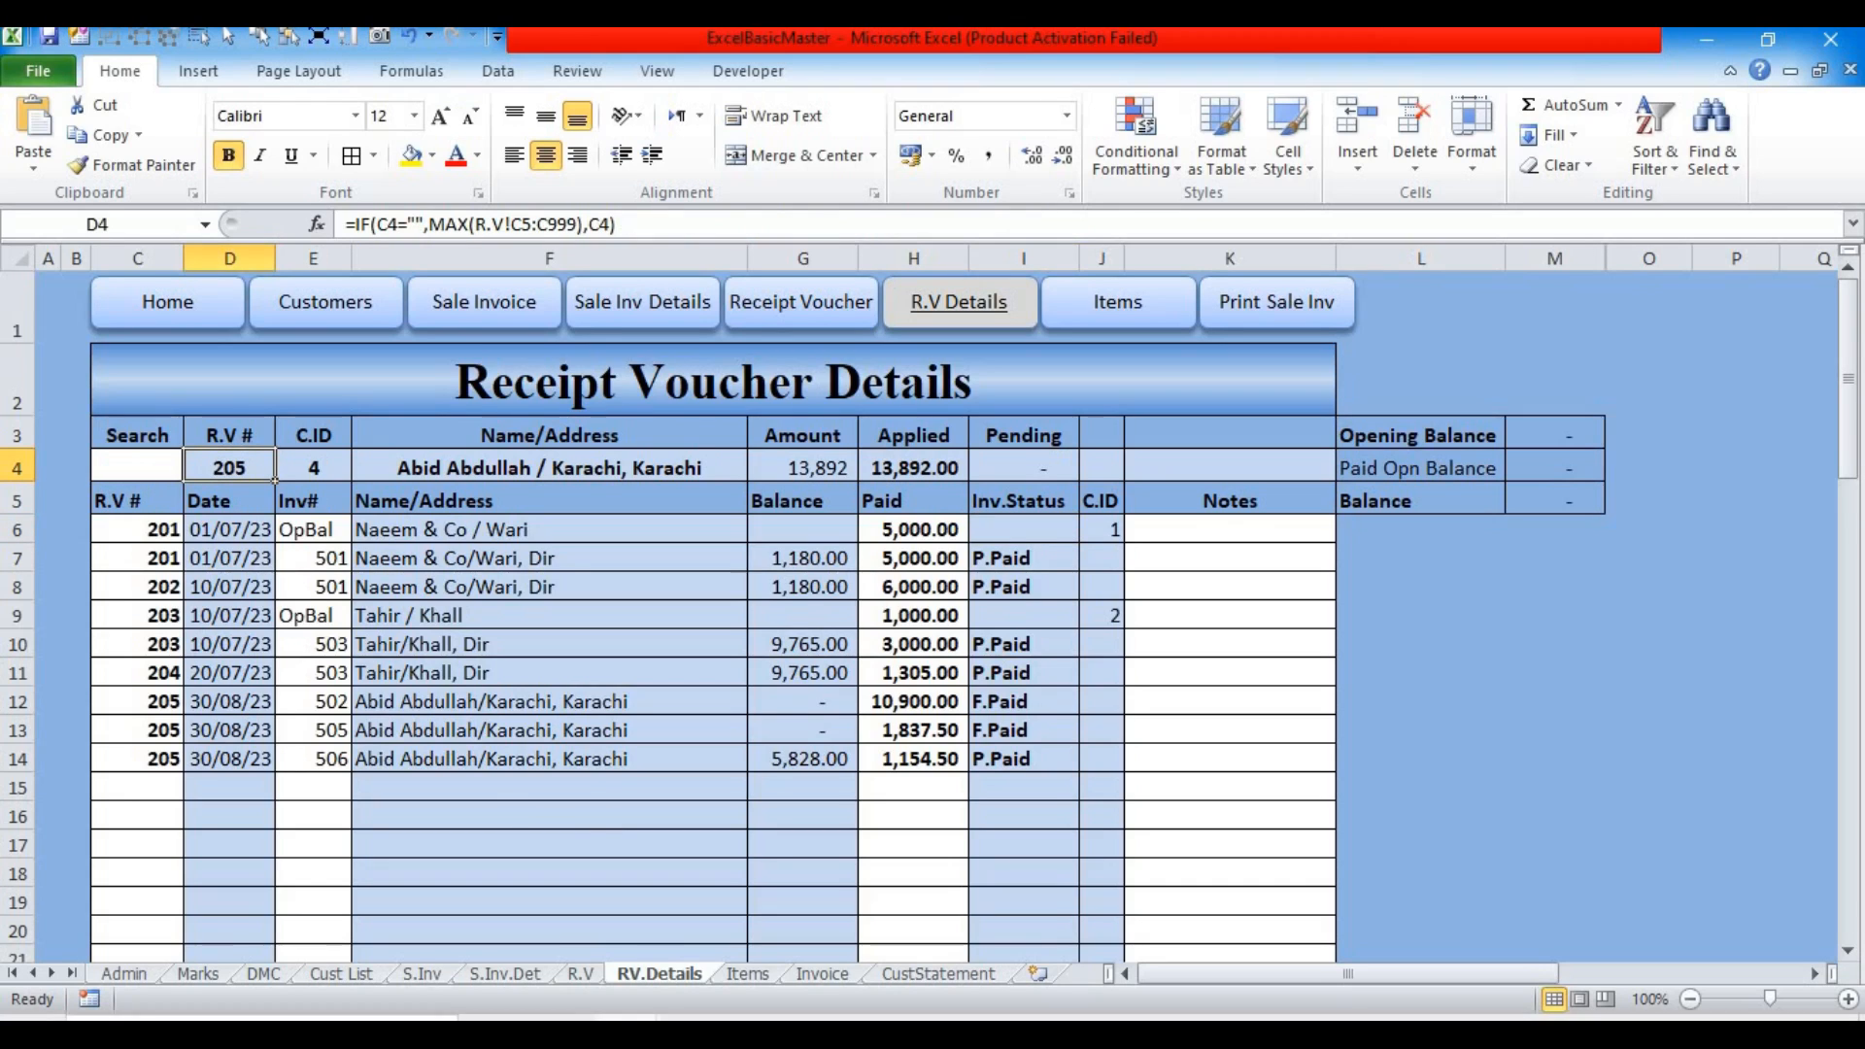
left_click(793, 468)
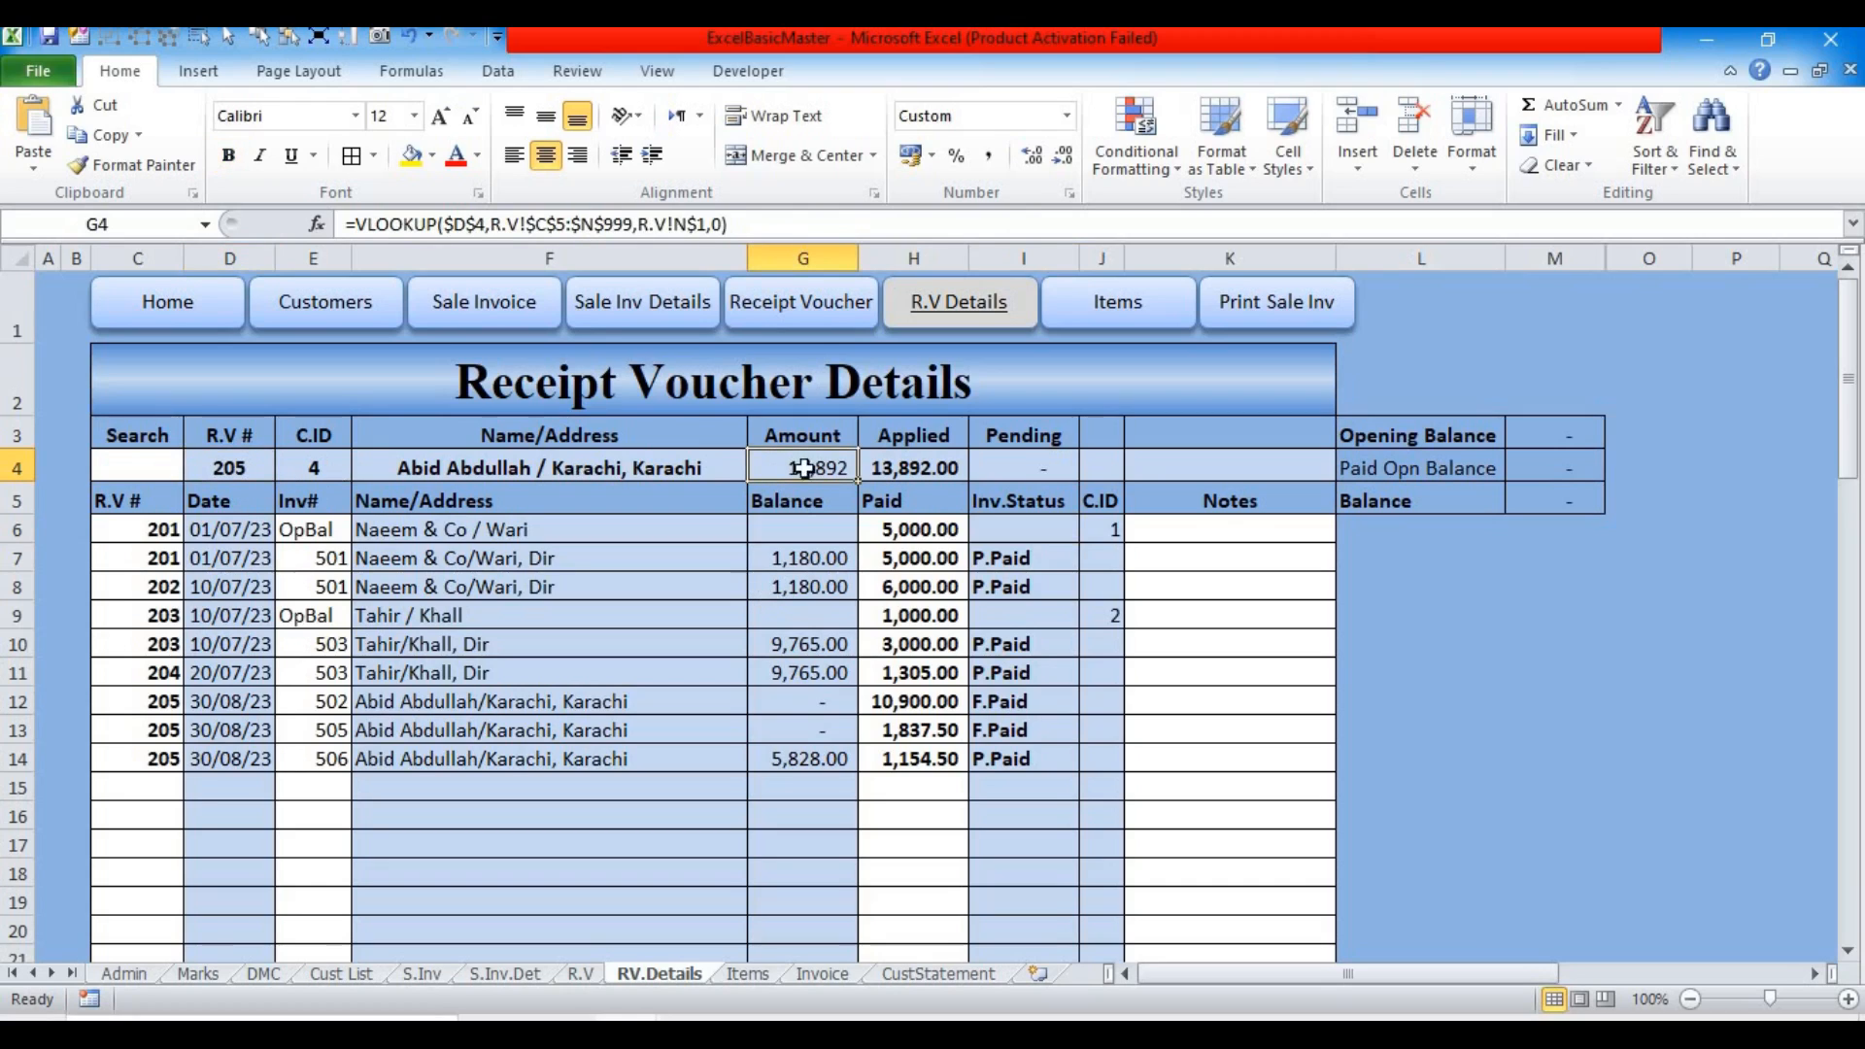
left_click_drag(893, 700, 908, 759)
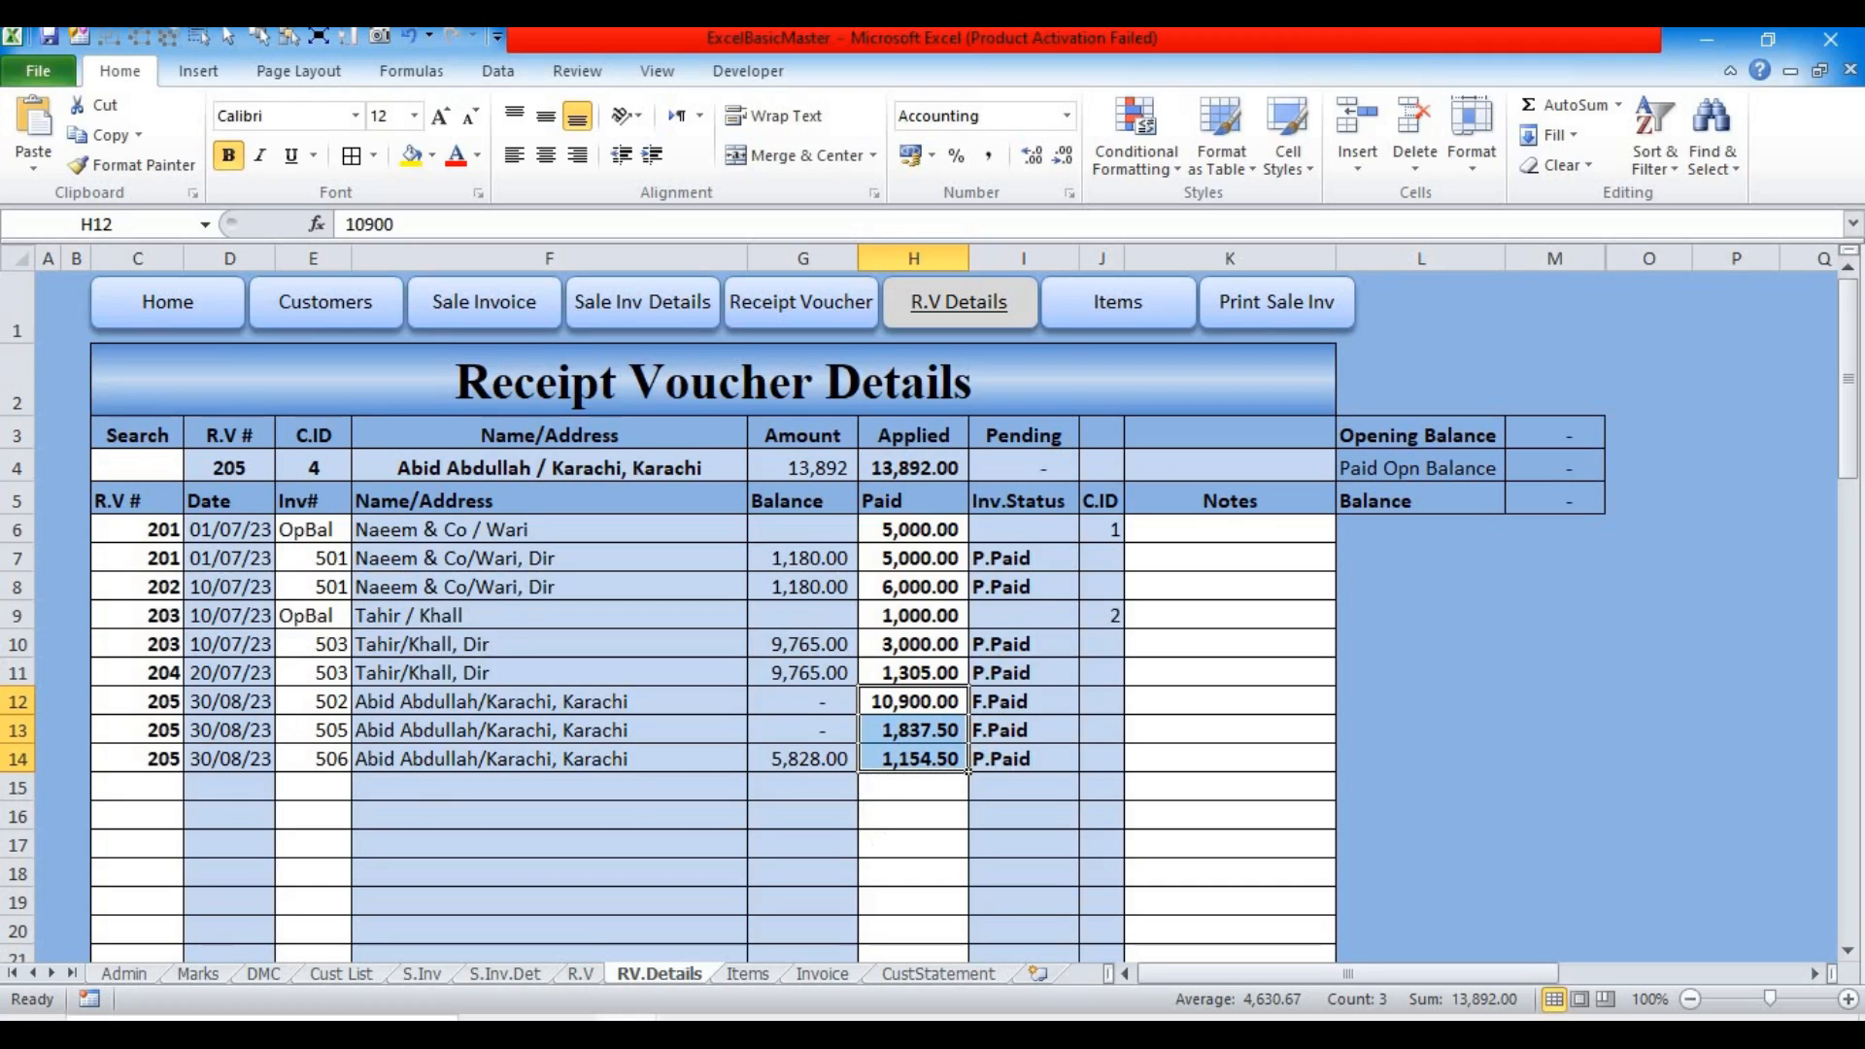
left_click(137, 466)
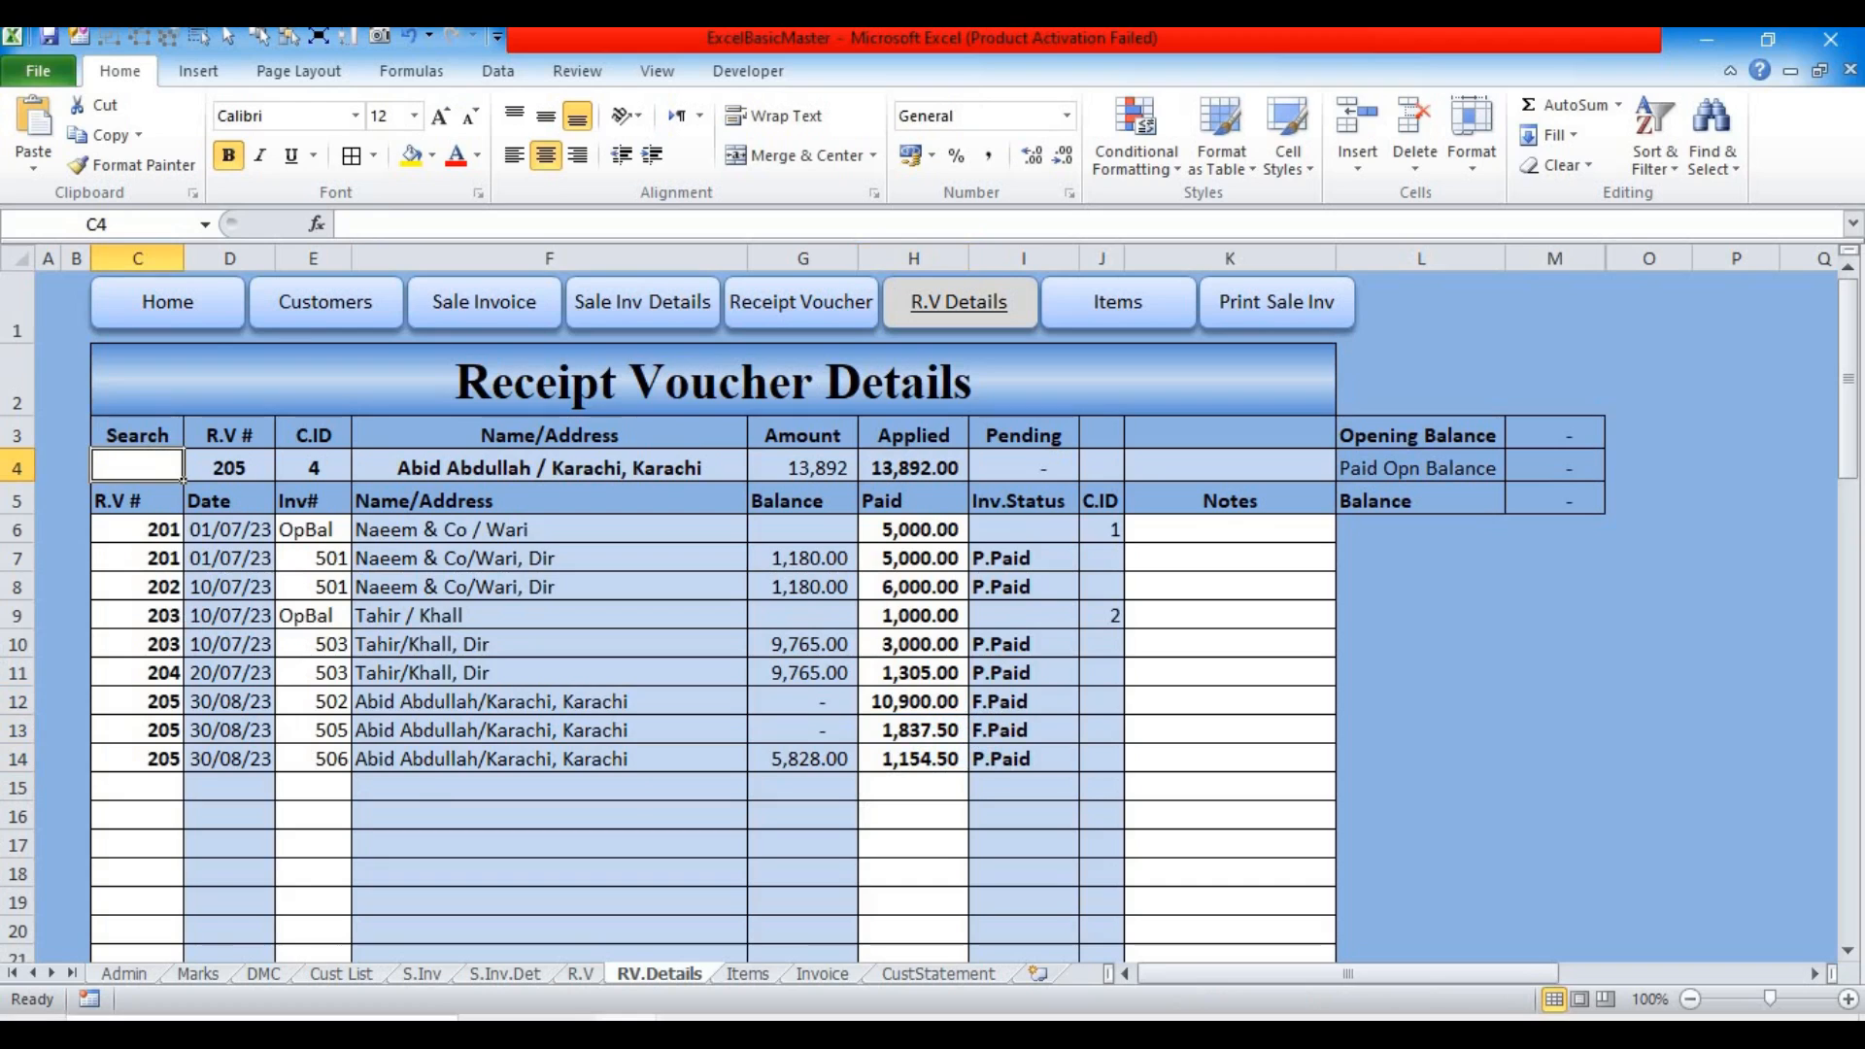
type("201")
key("Return")
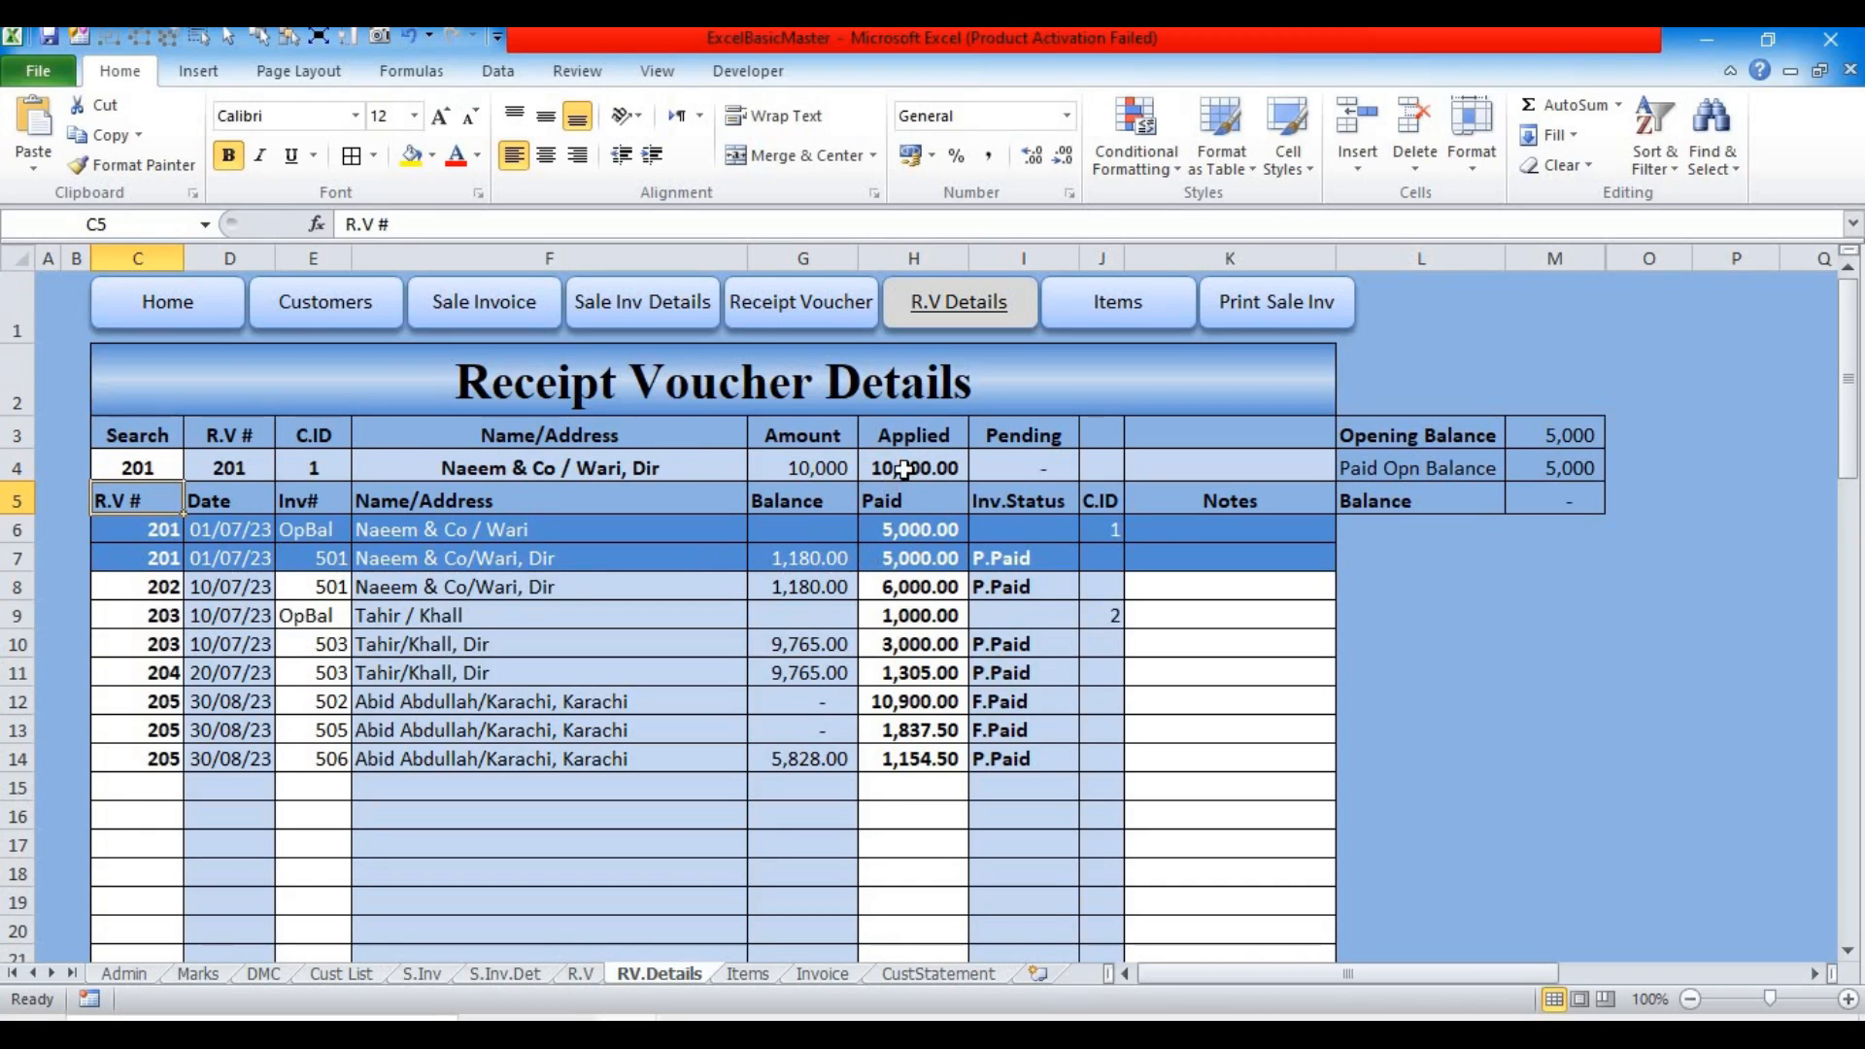
Step: Enter 5001 as the Paid amount for invoice 501 under voucher 201, in cell H7
left_click(928, 558)
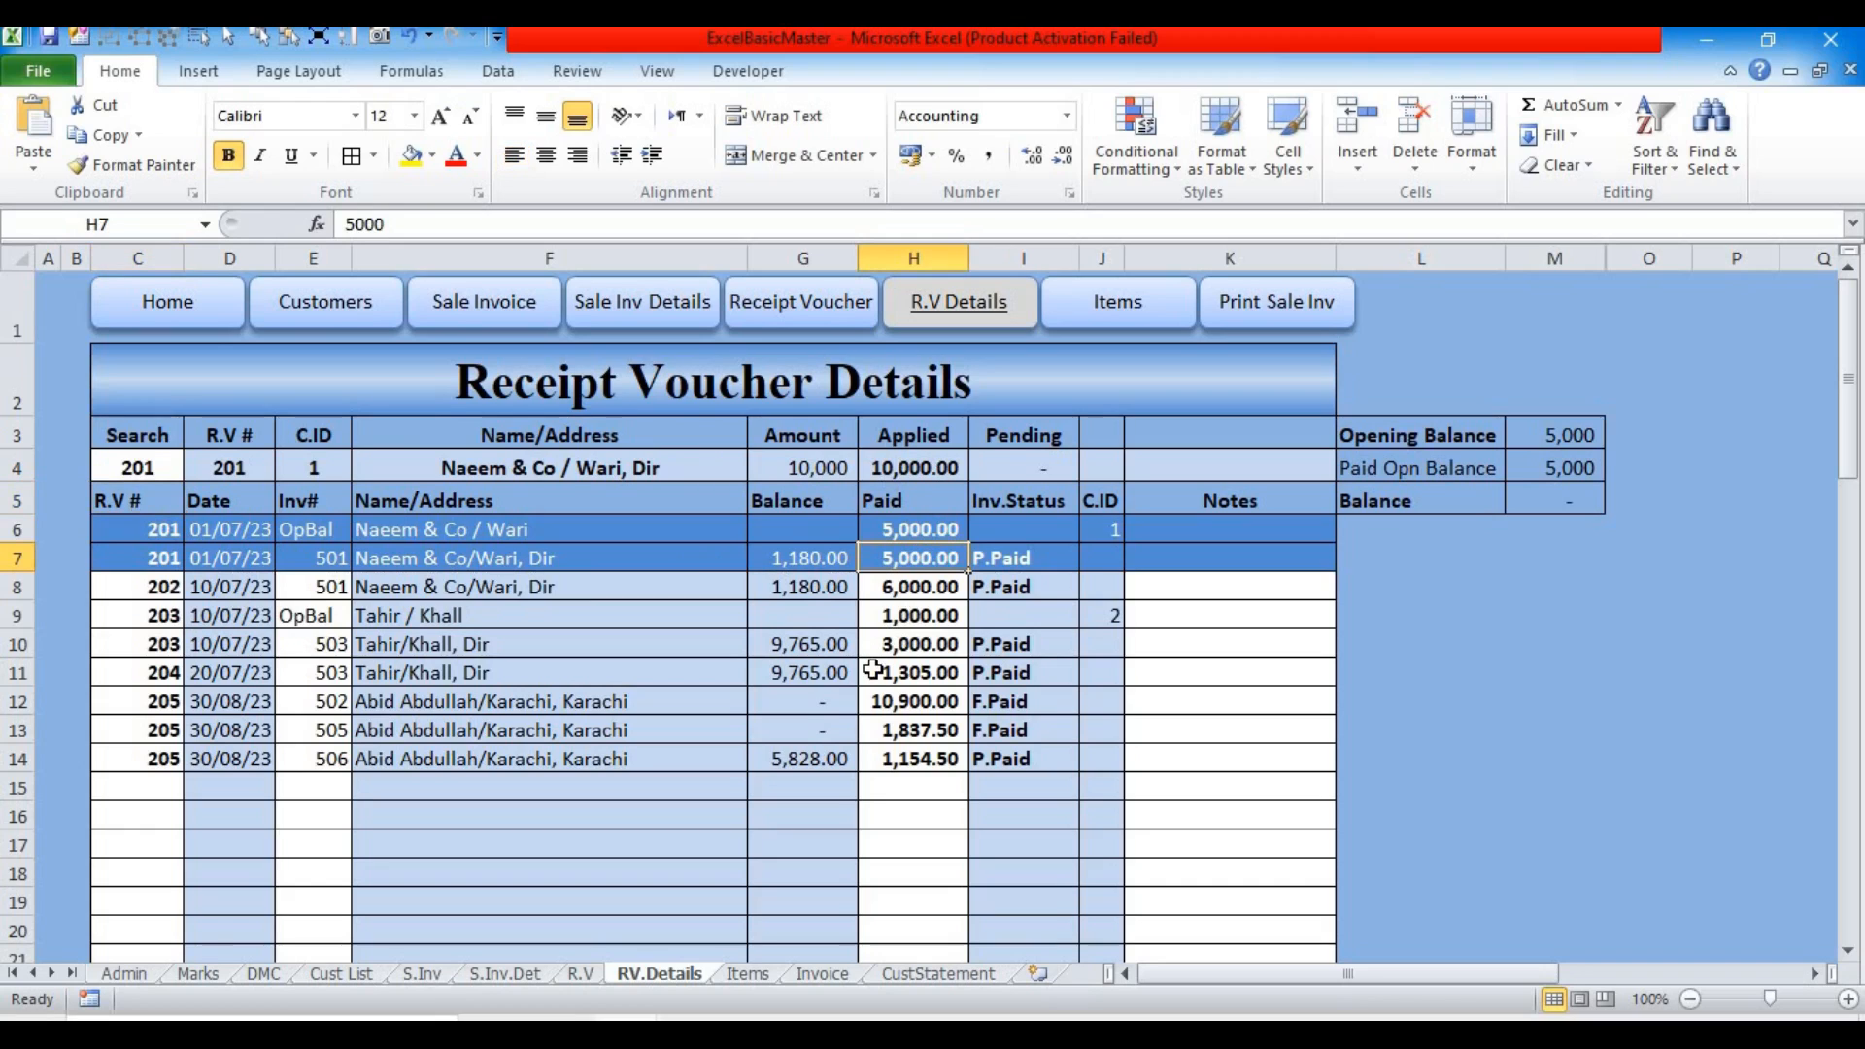
type("5001")
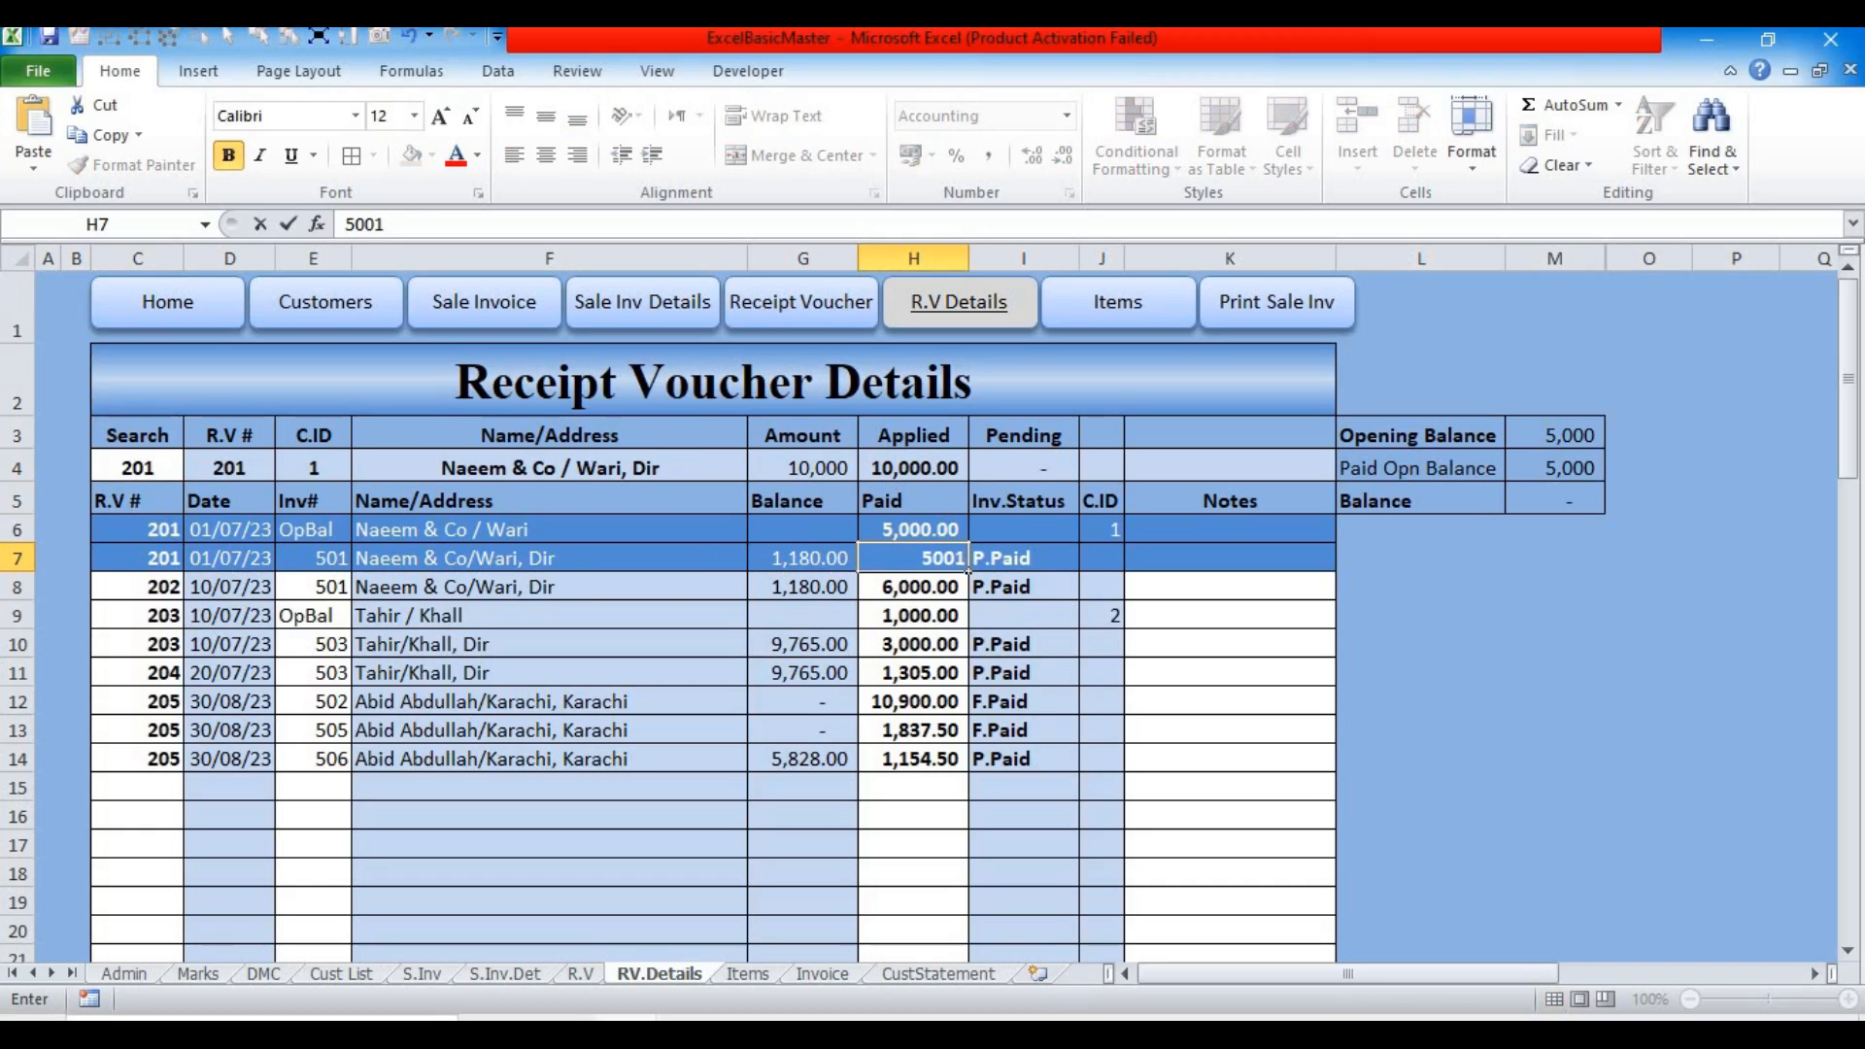
key("Return")
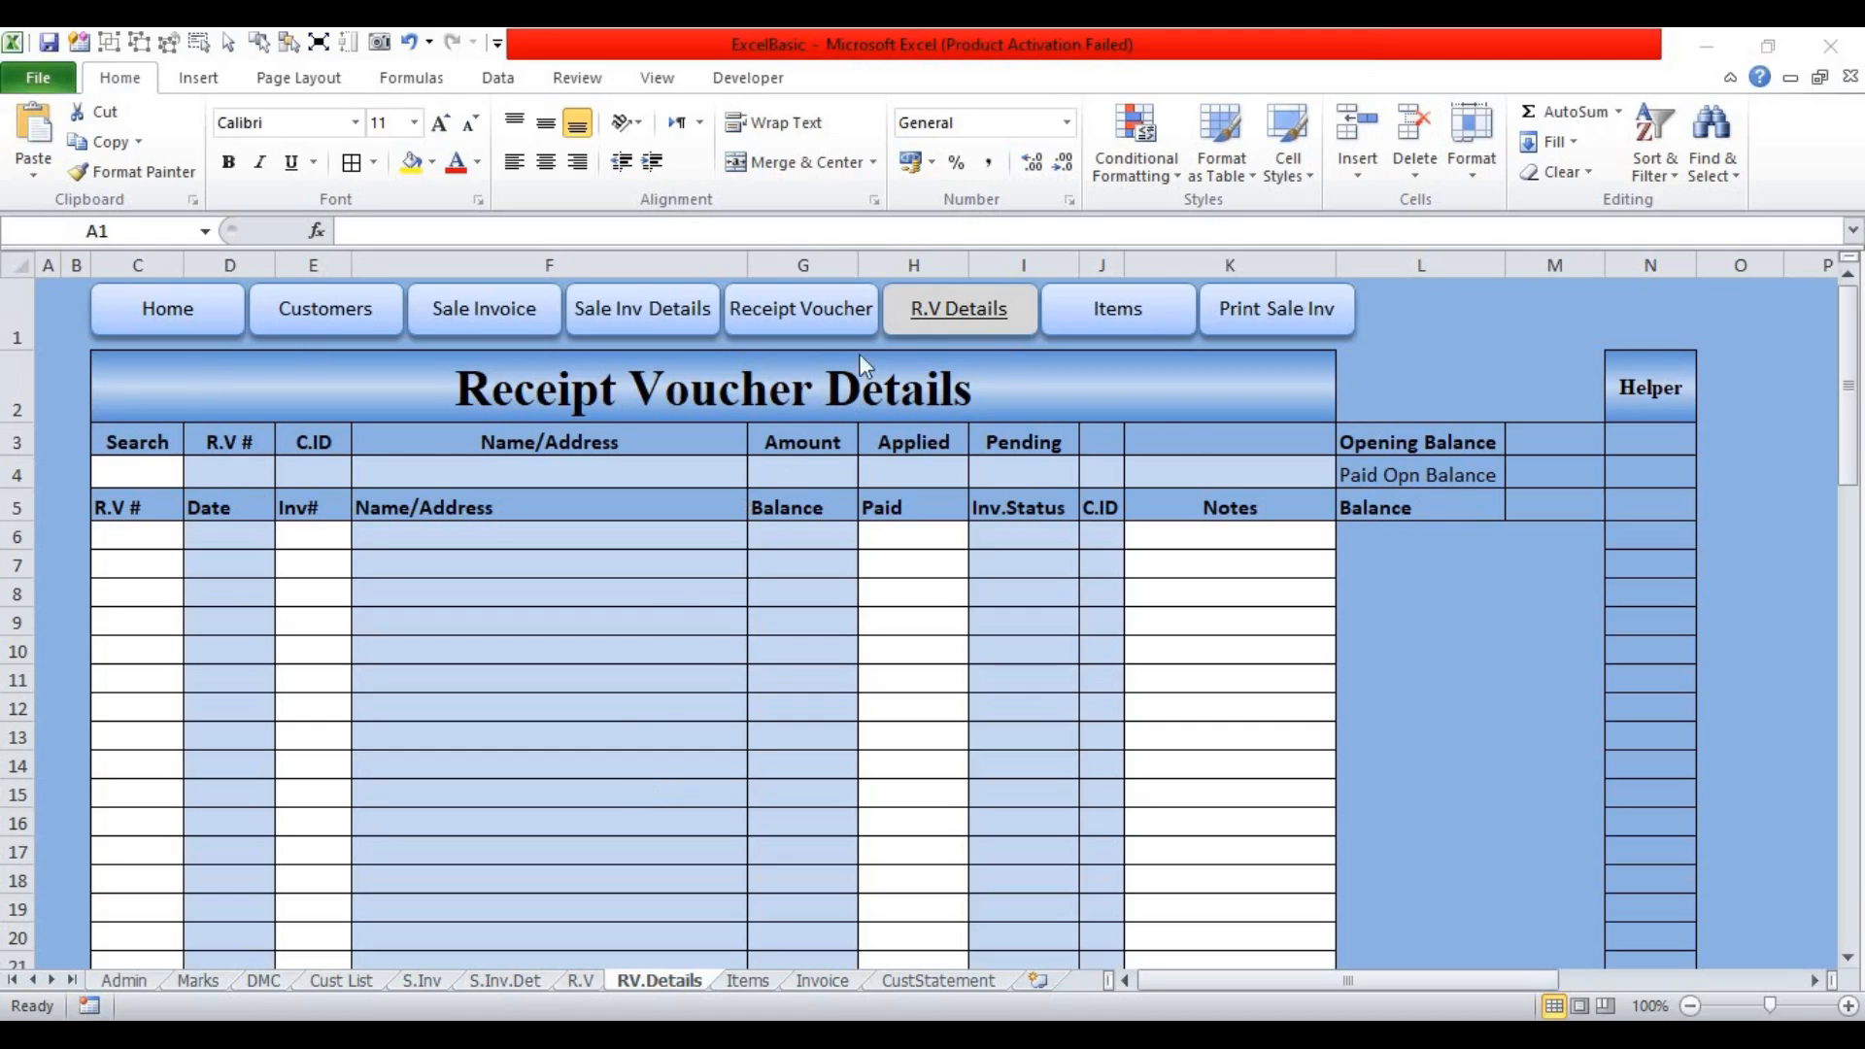
Step: In the ExcelBasic workbook, examine the amounts of vouchers 201 and 202 on the Receipt Voucher sheet
left_click(829, 320)
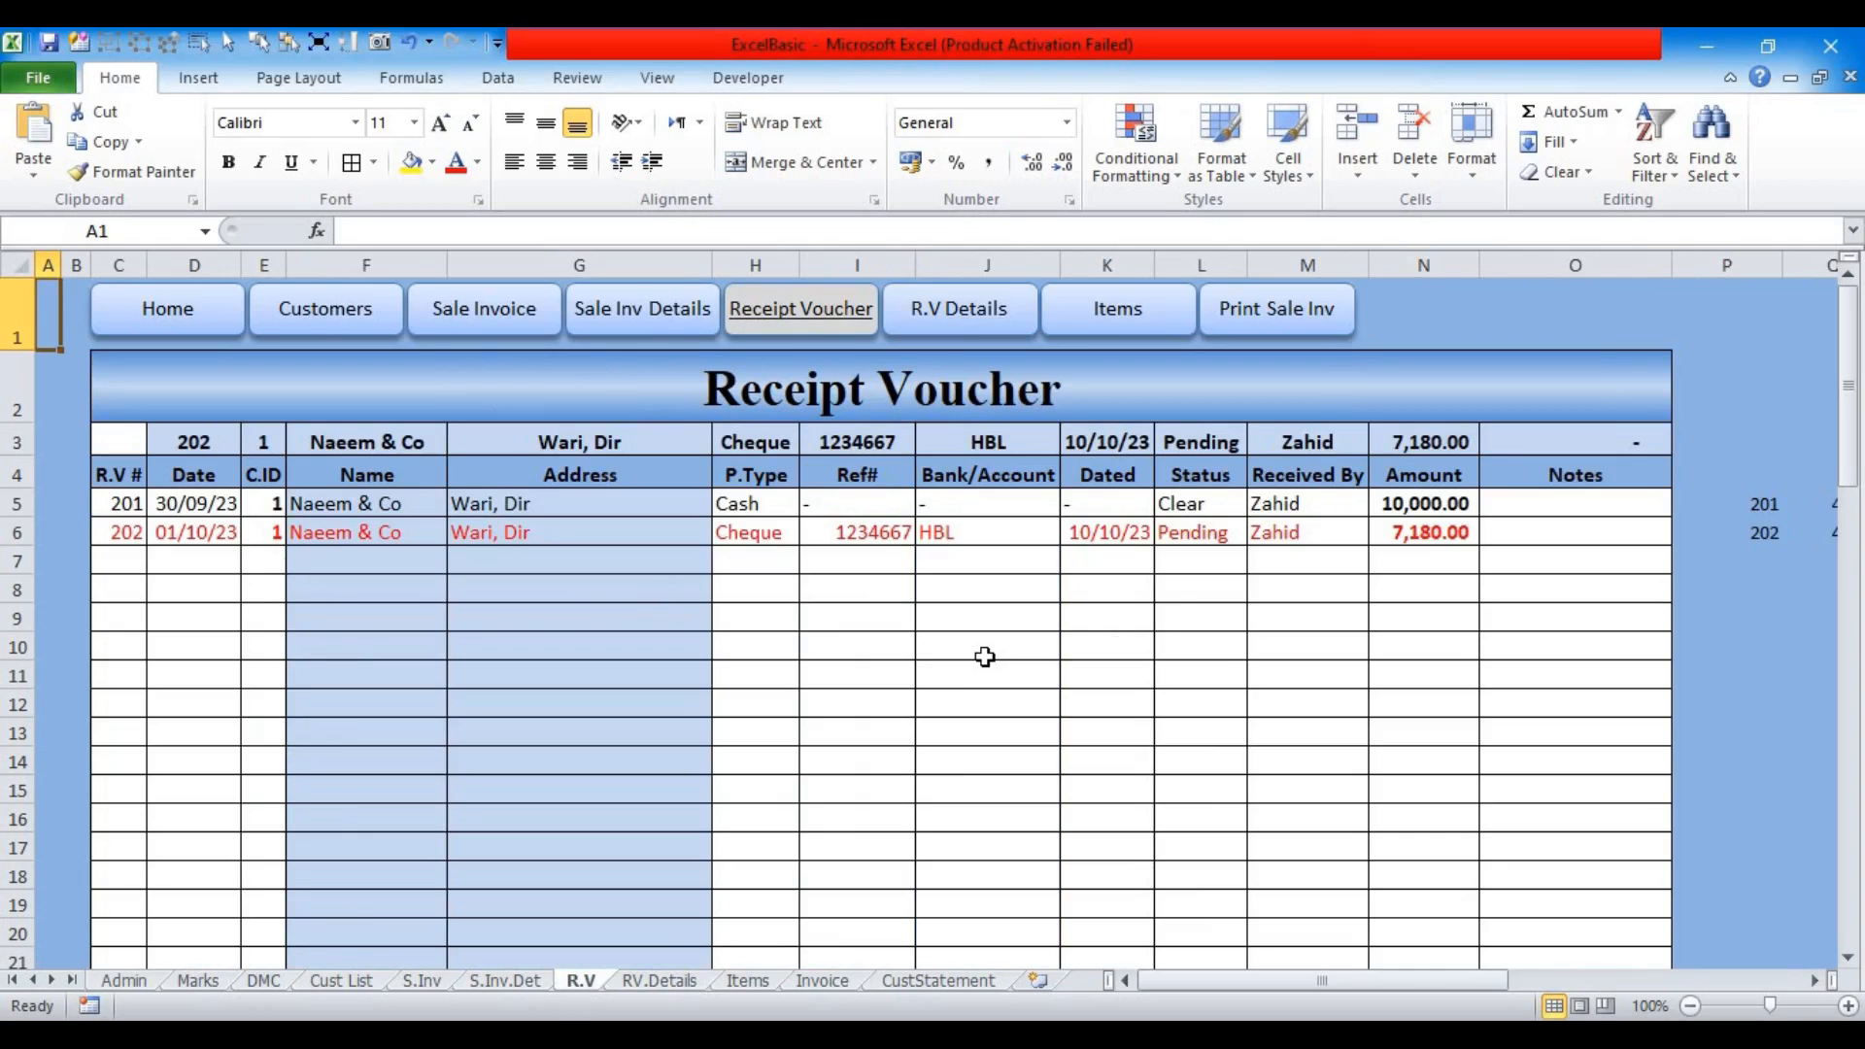
left_click(1411, 506)
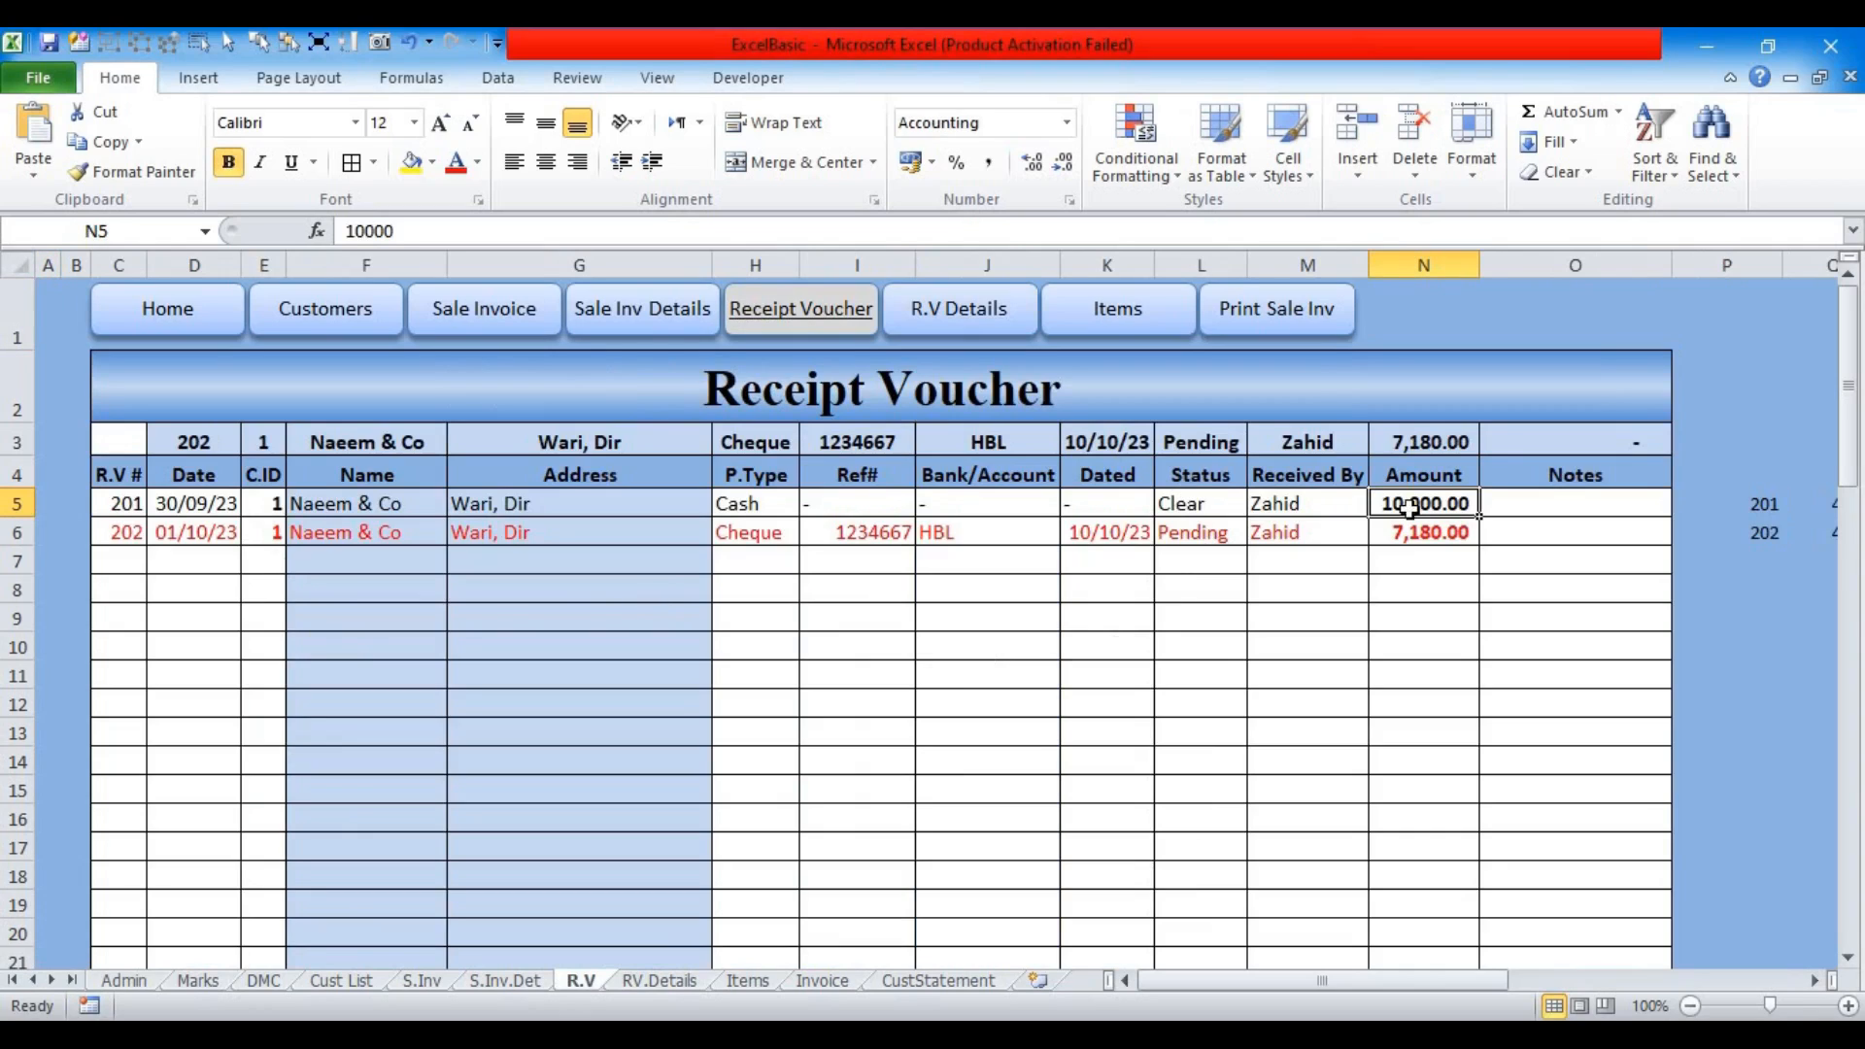
left_click(1409, 537)
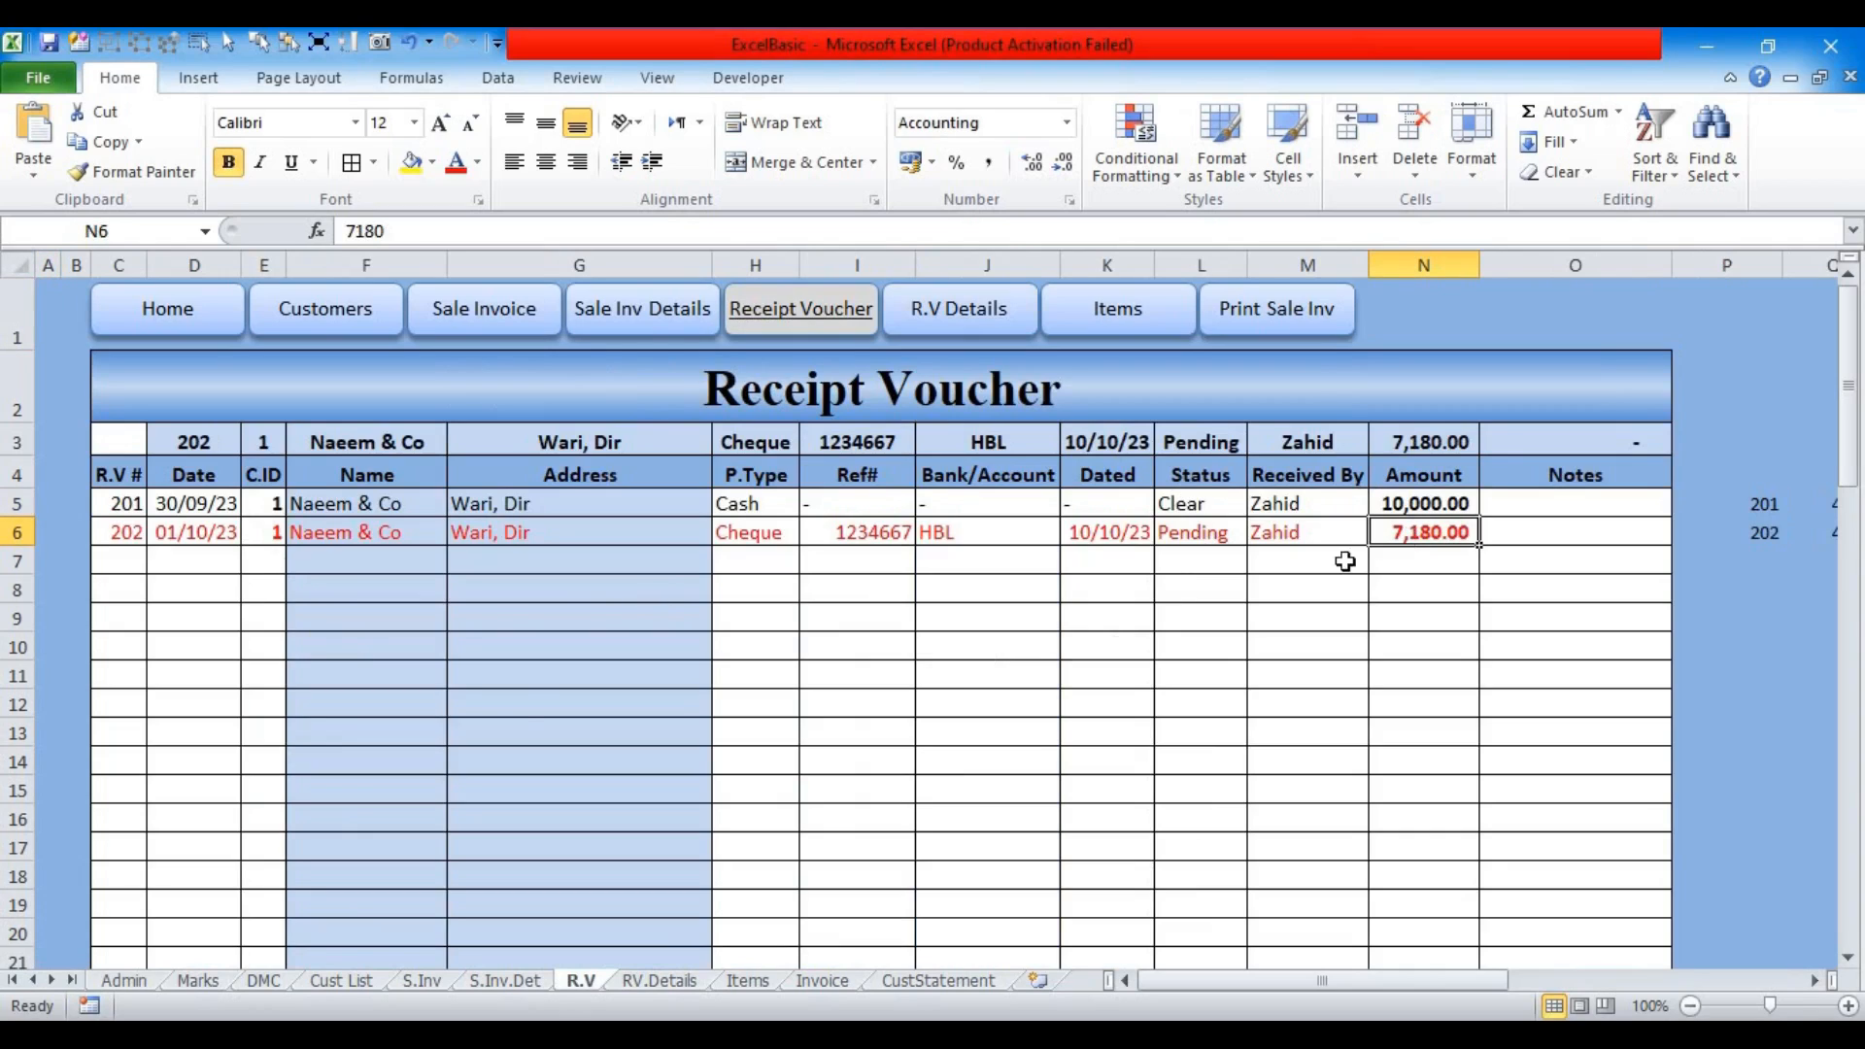
Step: In D4 of the R.V Details sheet, enter =MAX(R.V!C5:C999) to get the latest voucher number
left_click(987, 328)
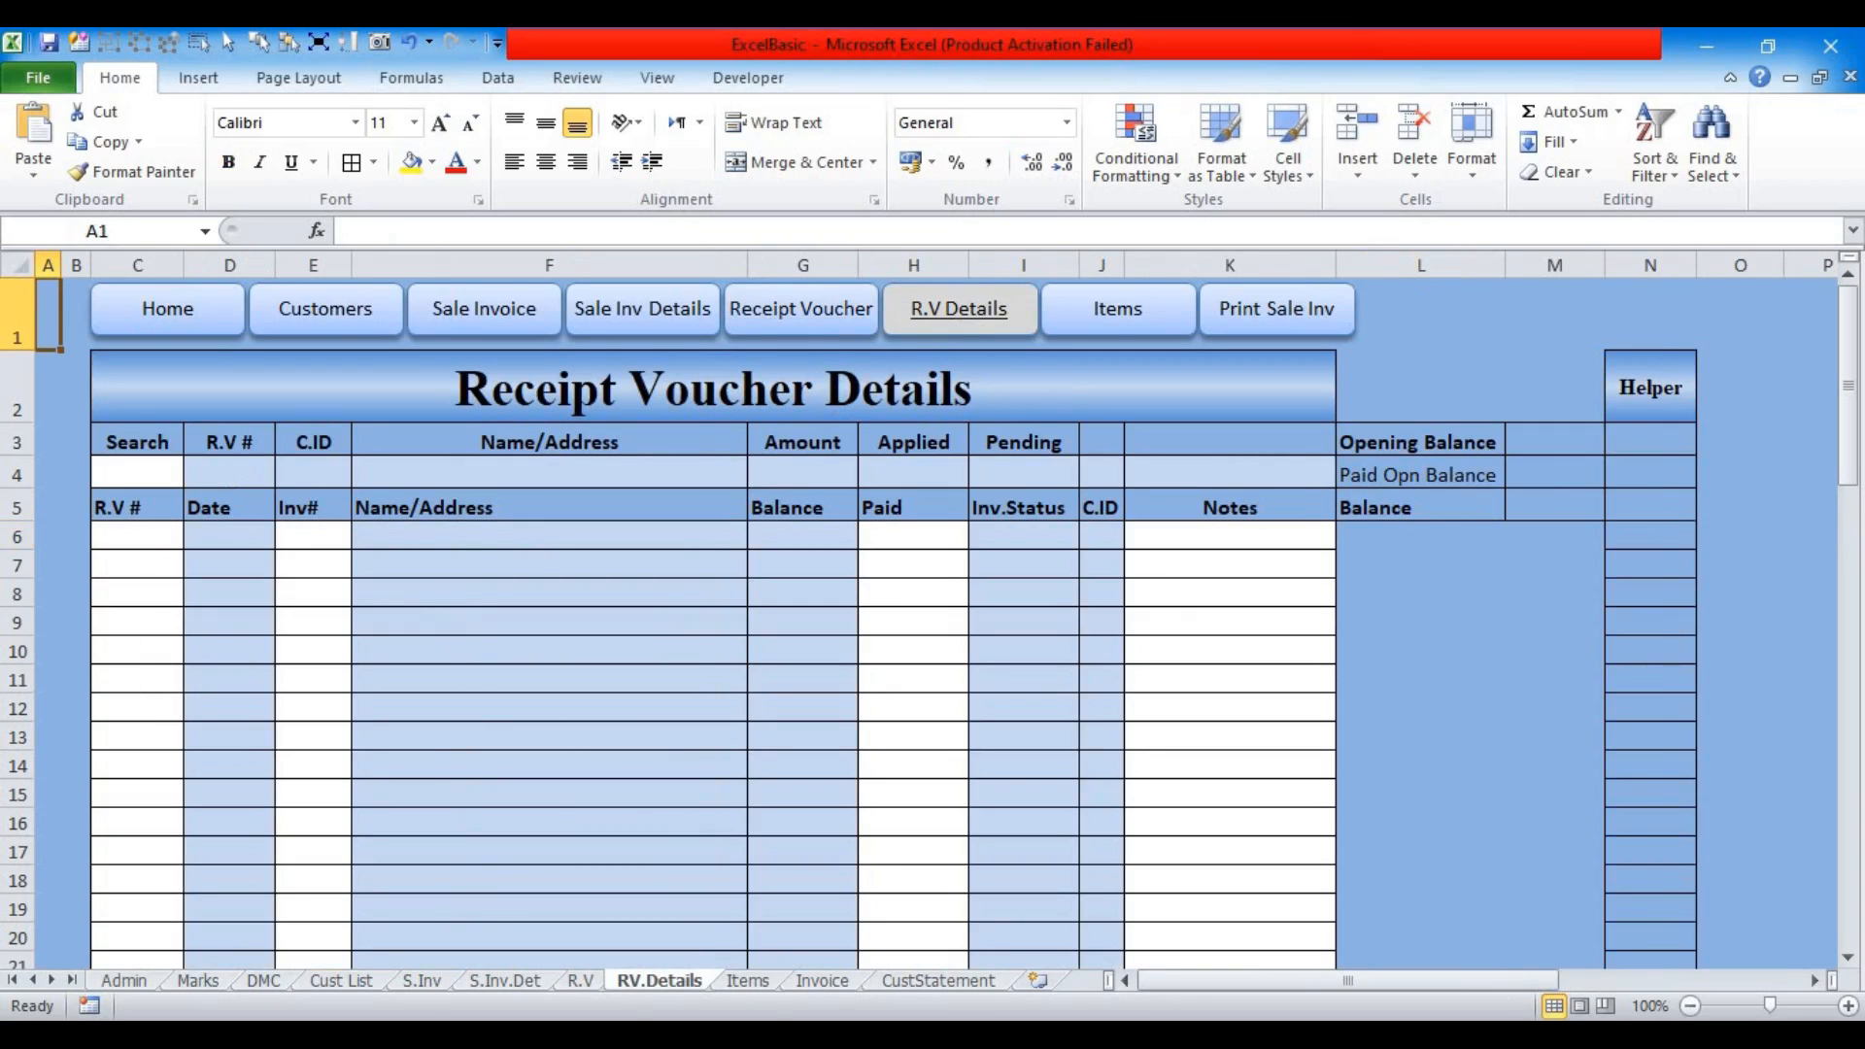
left_click(238, 475)
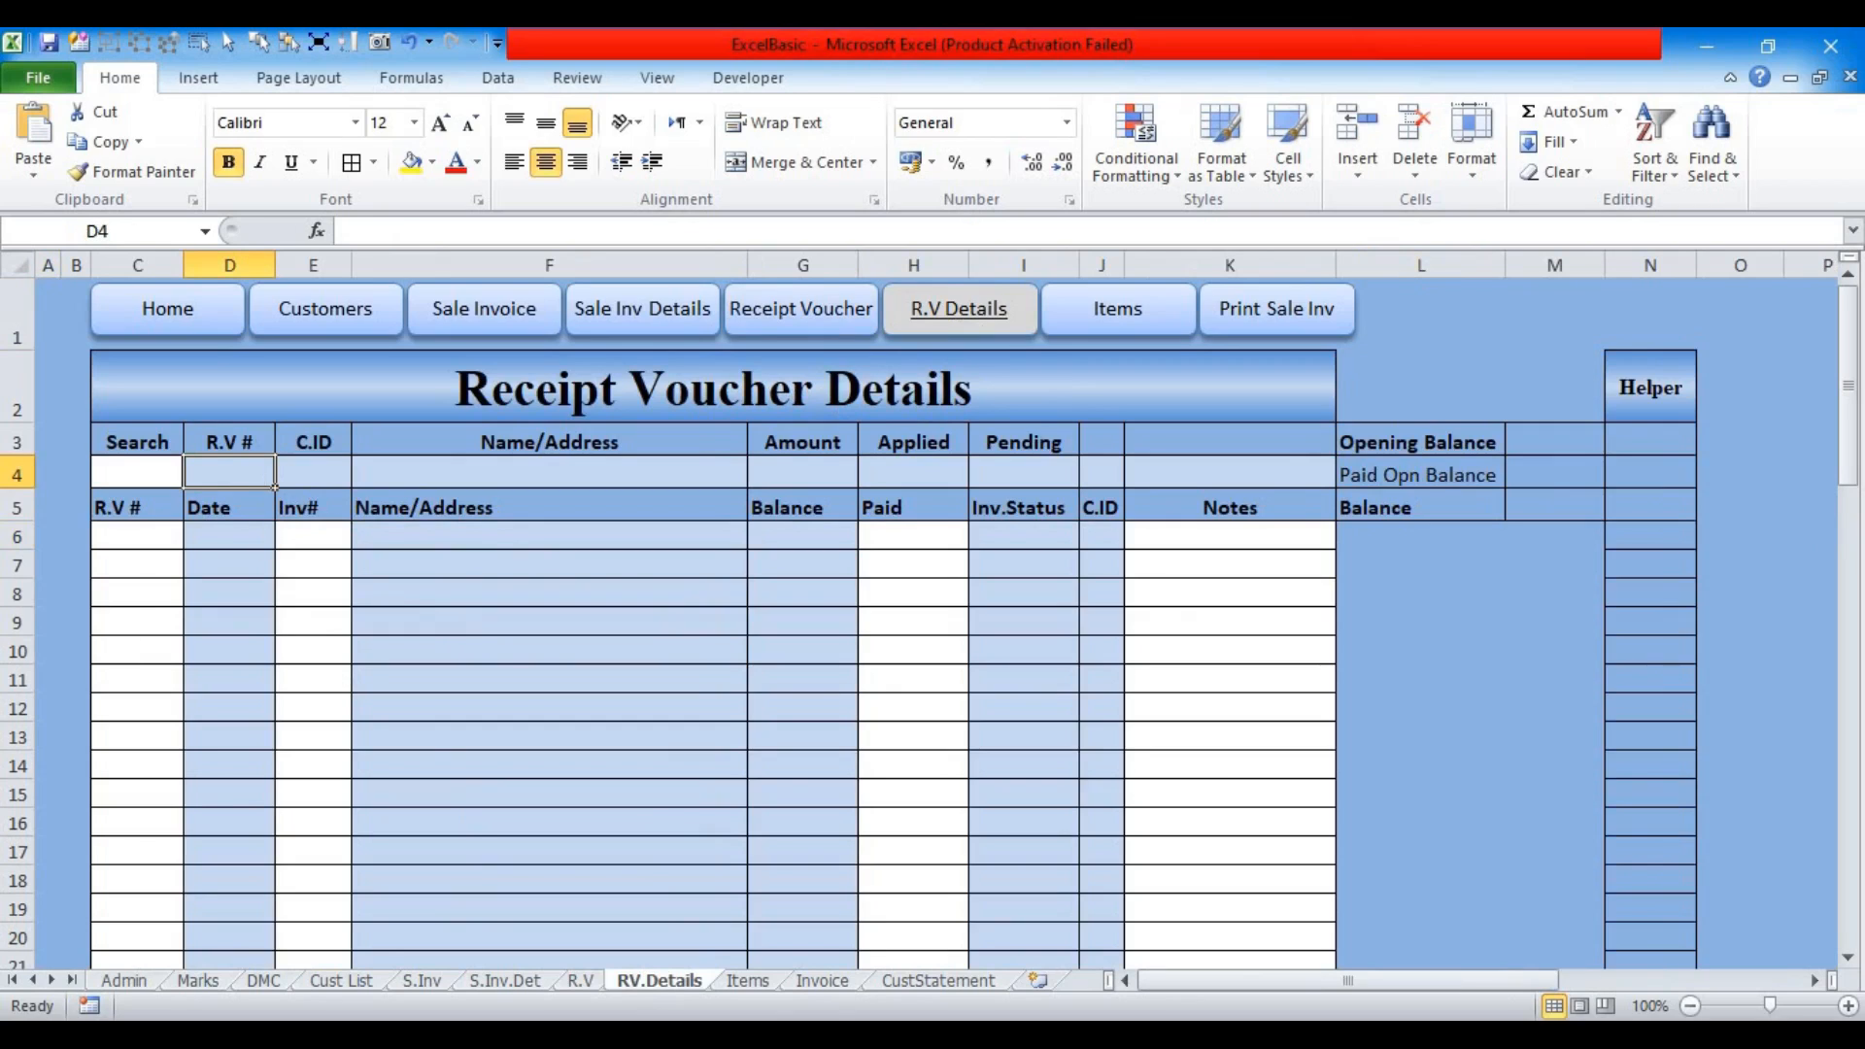
type("=max")
key("Tab")
left_click(581, 980)
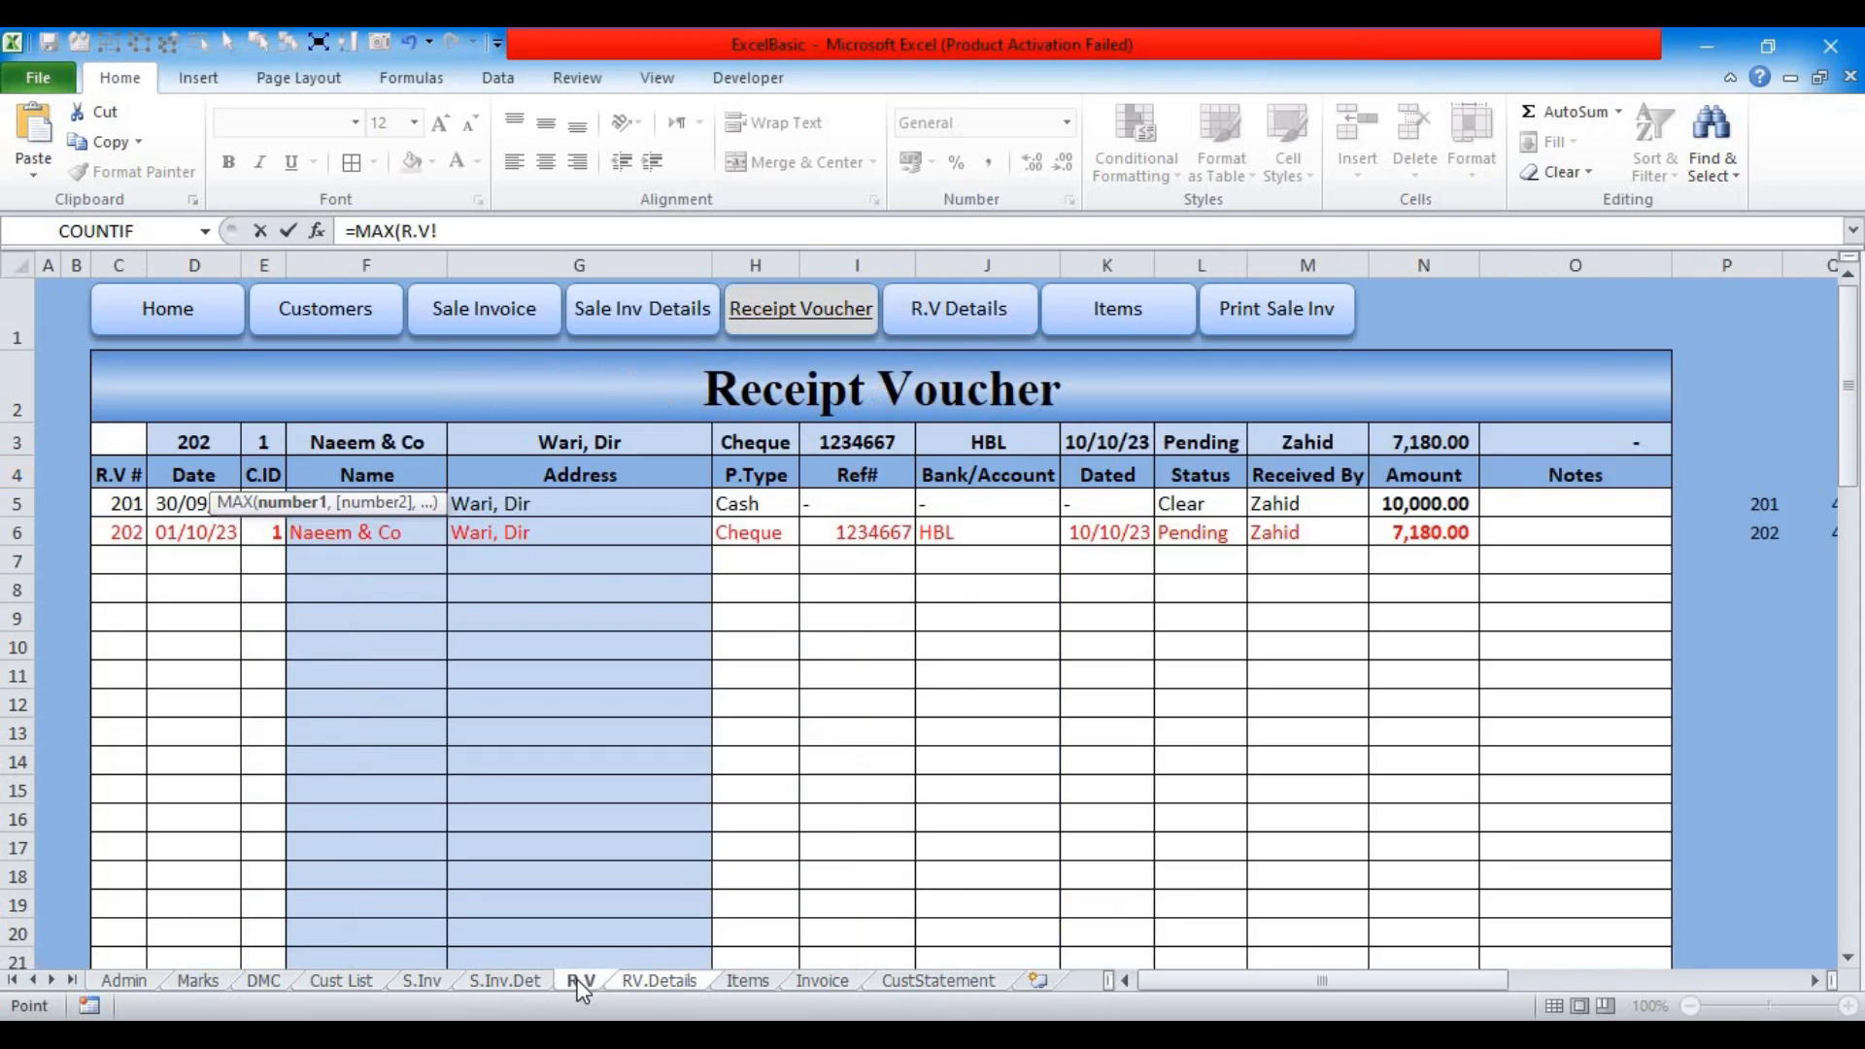
left_click_drag(122, 504, 126, 879)
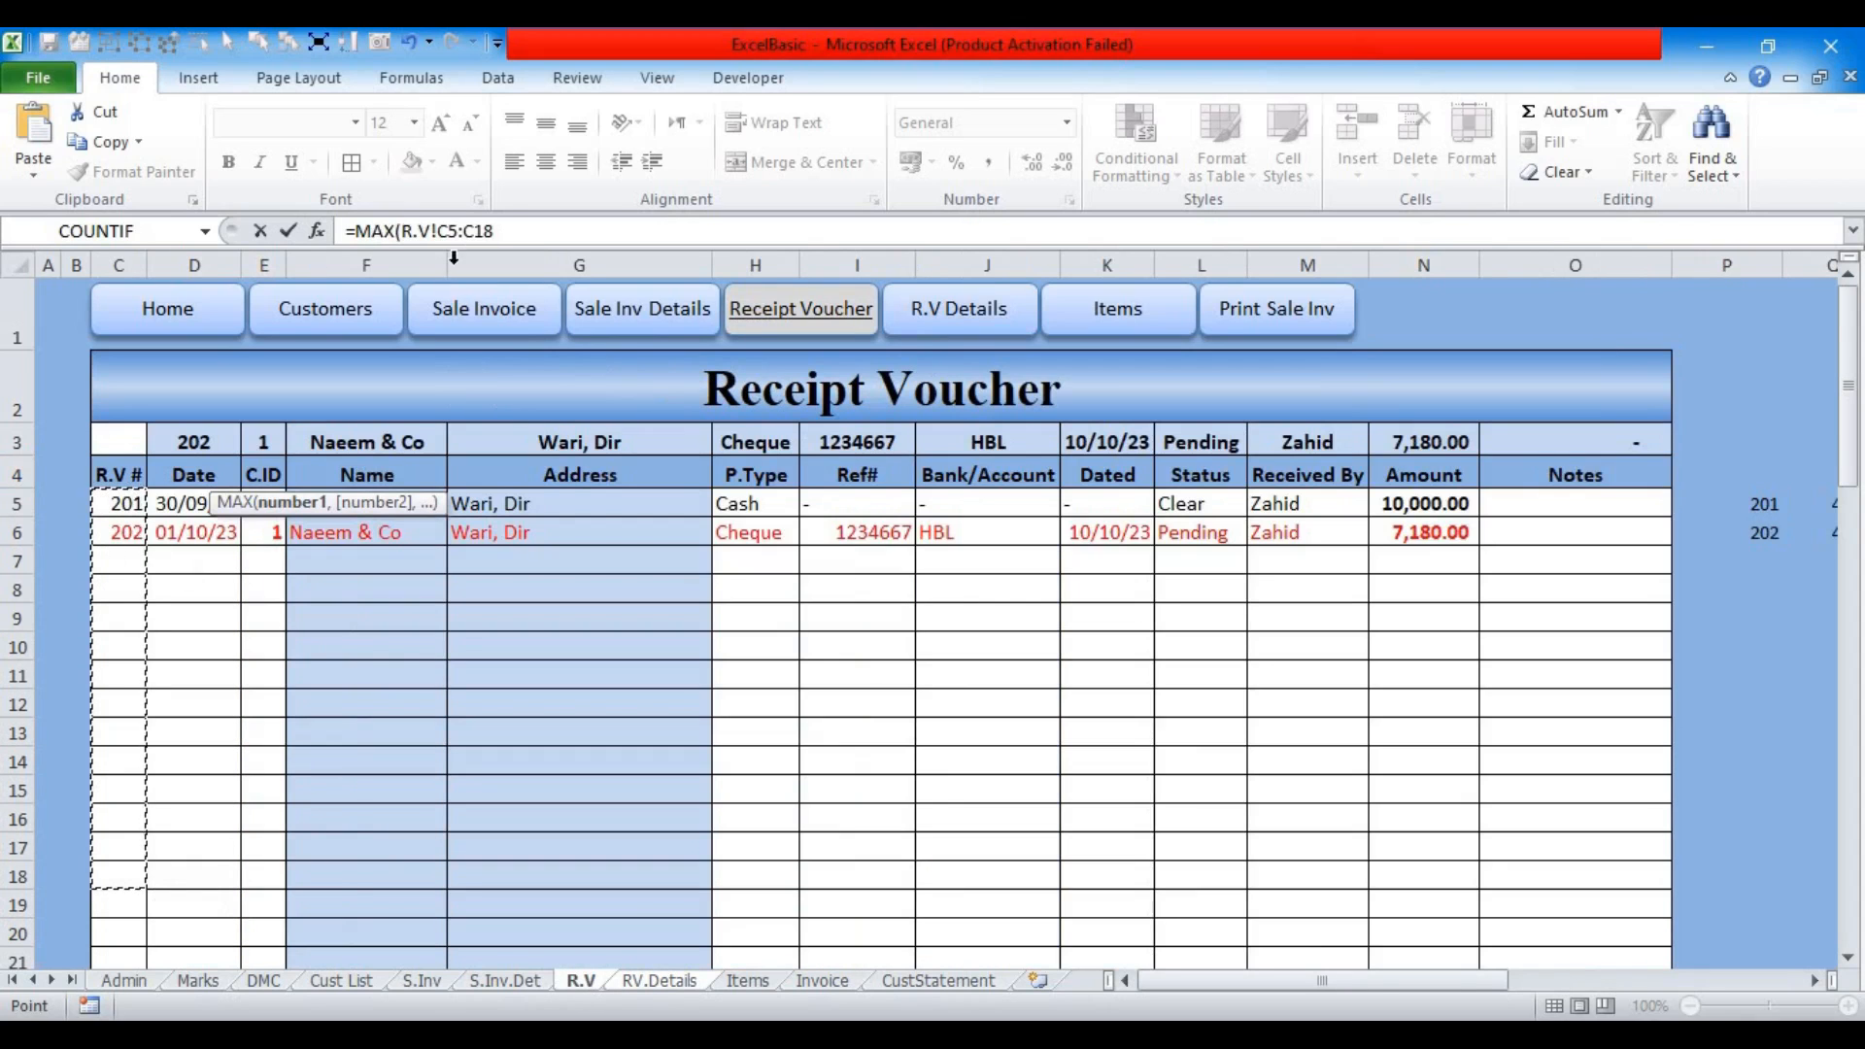
left_click(511, 230)
key("BackSpace")
type("999")
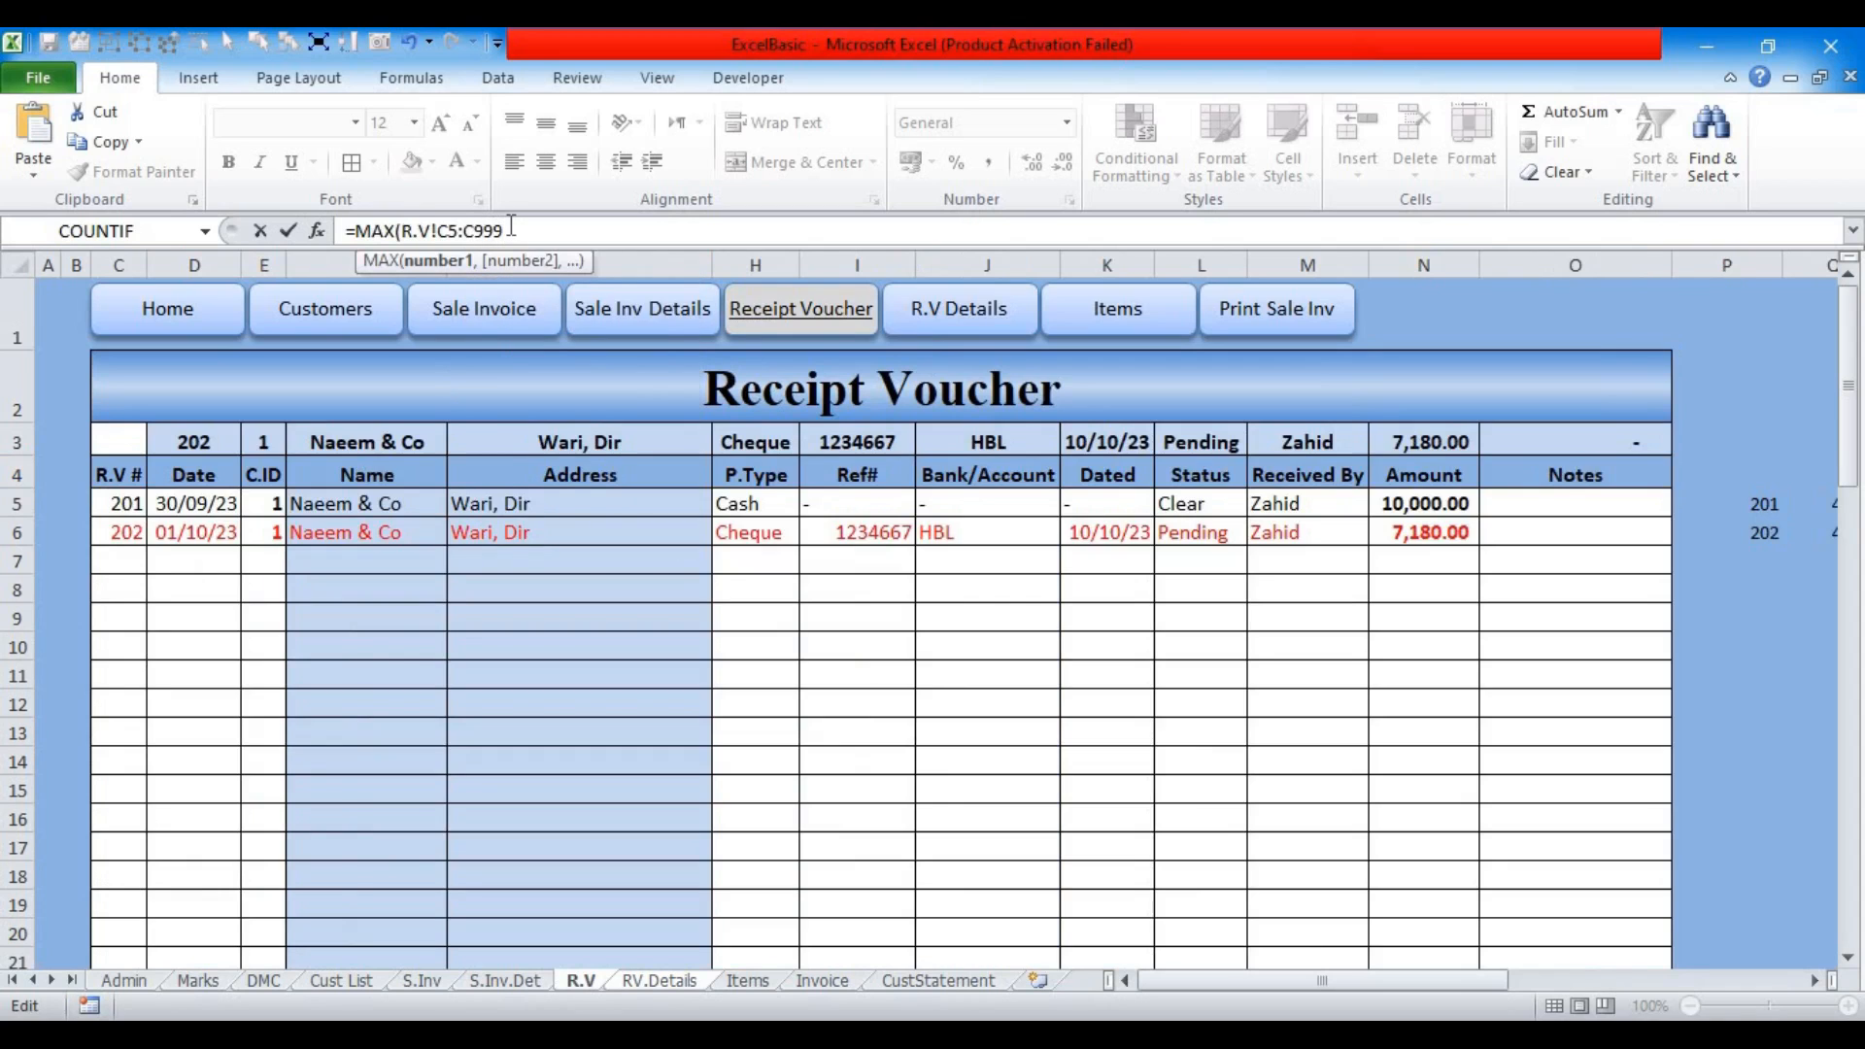
key("Return")
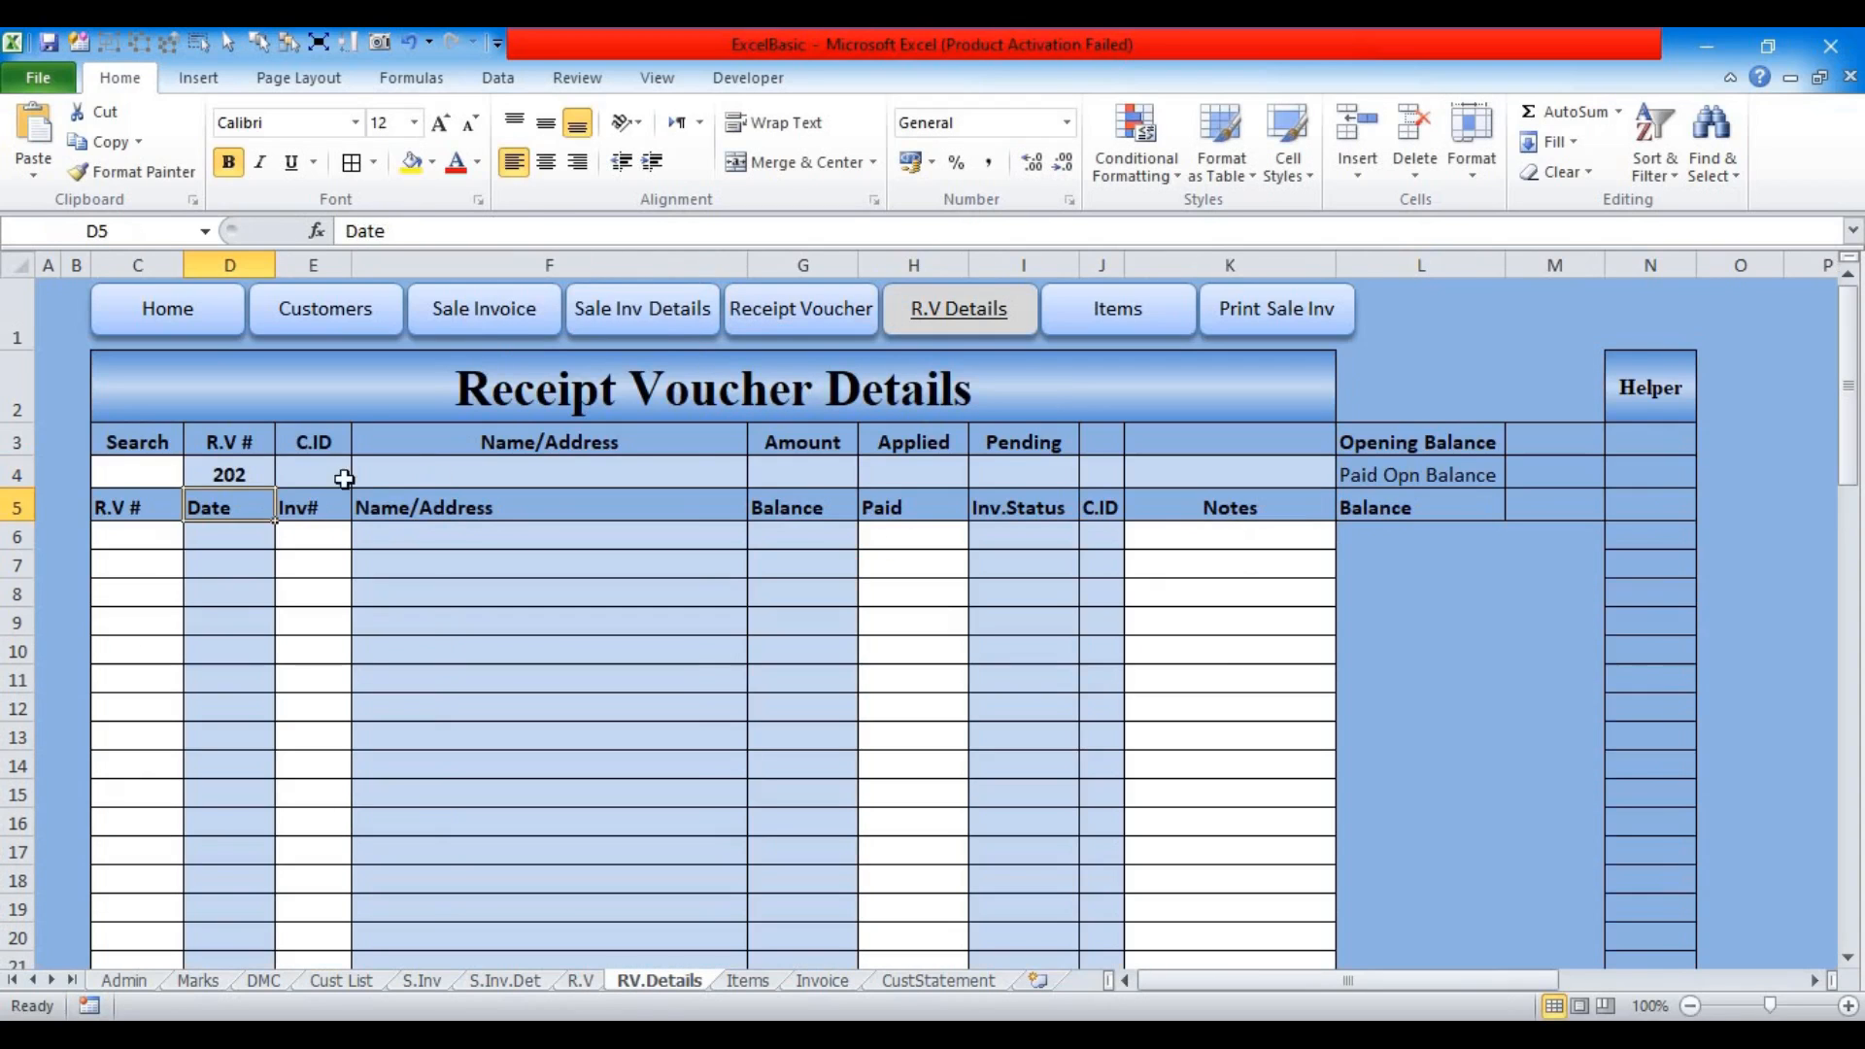
Step: Begin a VLOOKUP in the C.ID cell E4 with D4 as lookup value and R.V!C5:N999 as table array
left_click(223, 471)
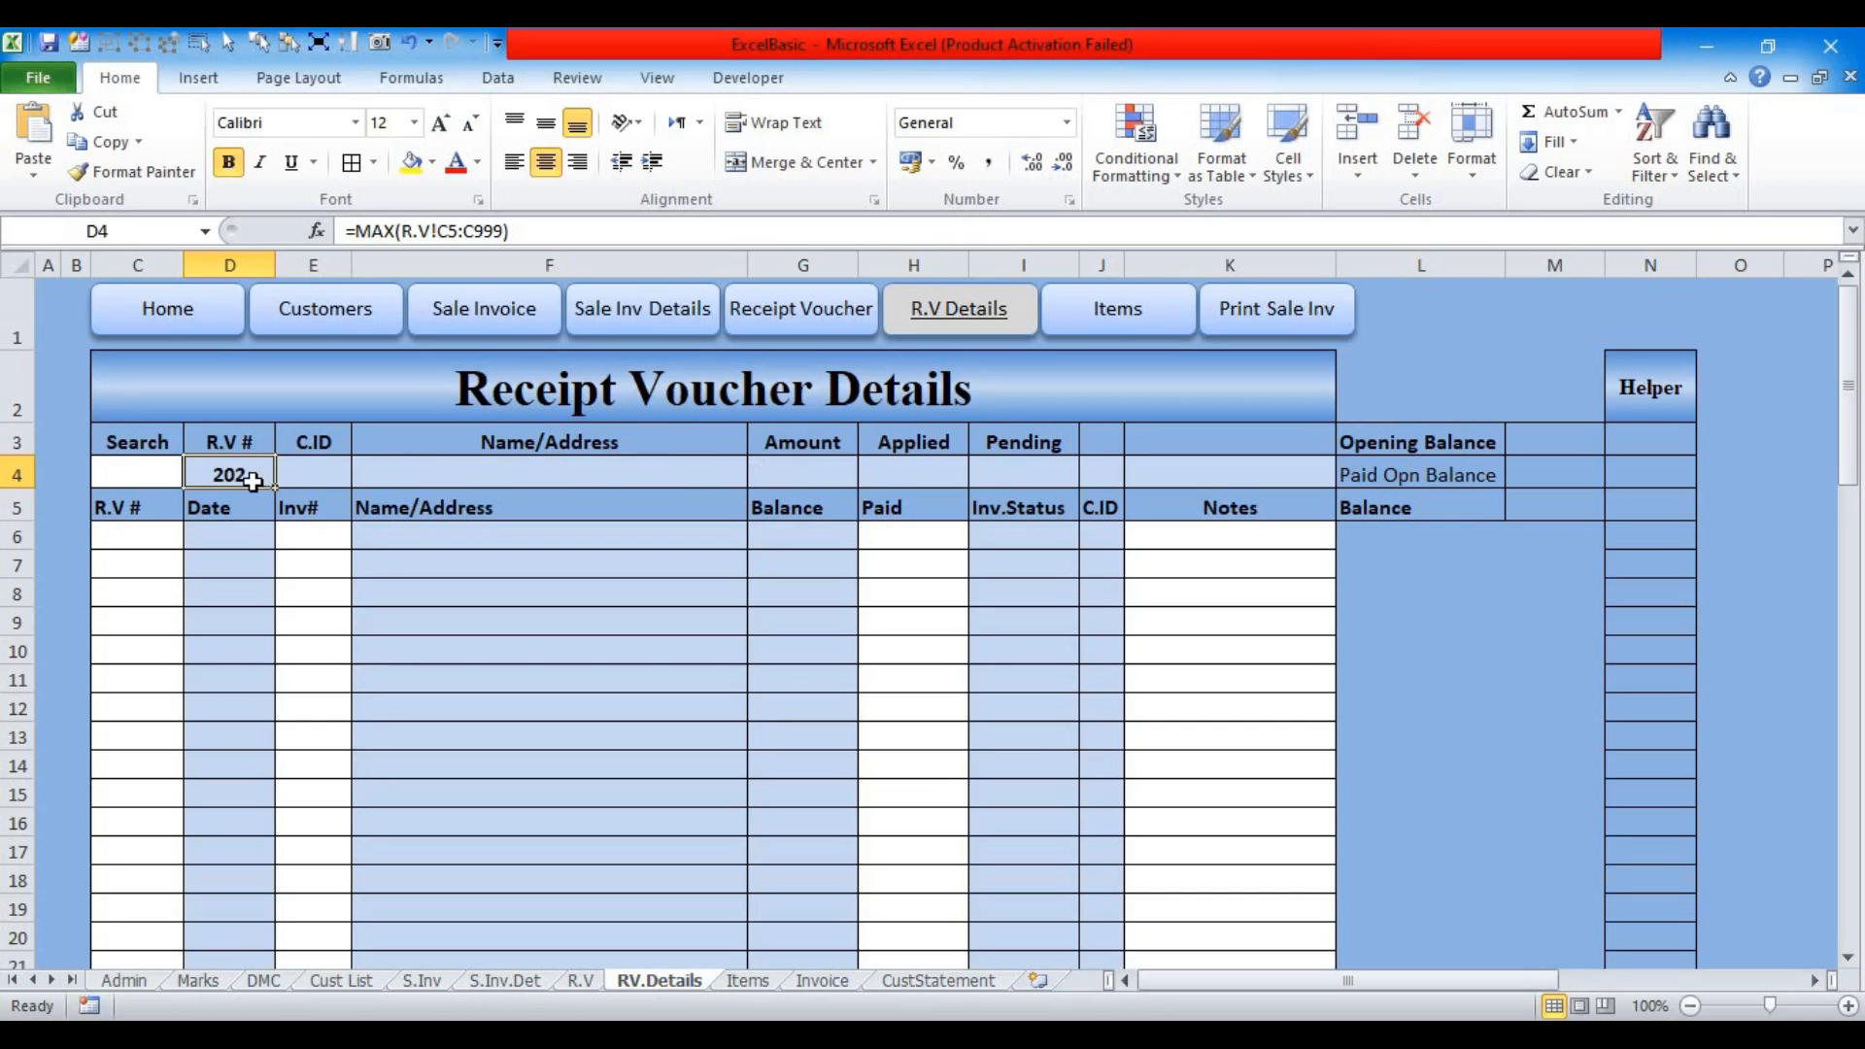
key("Right")
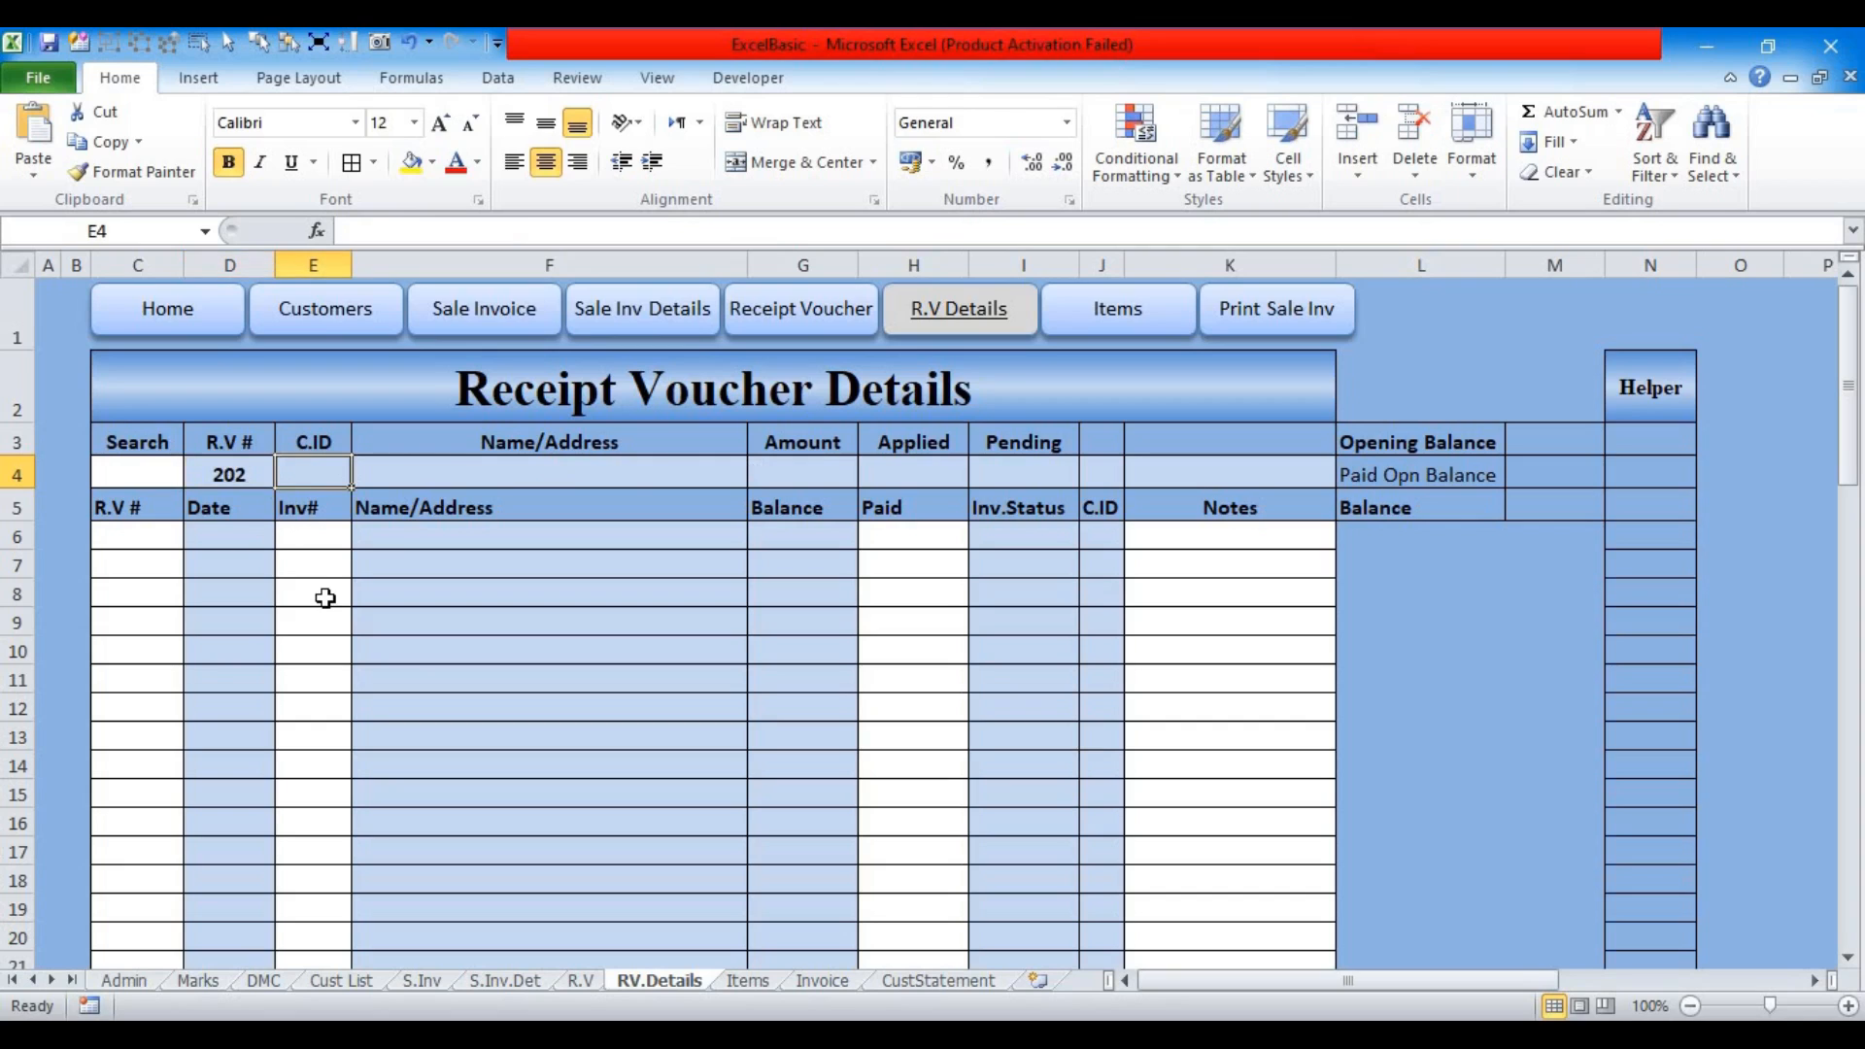
type("=vlo")
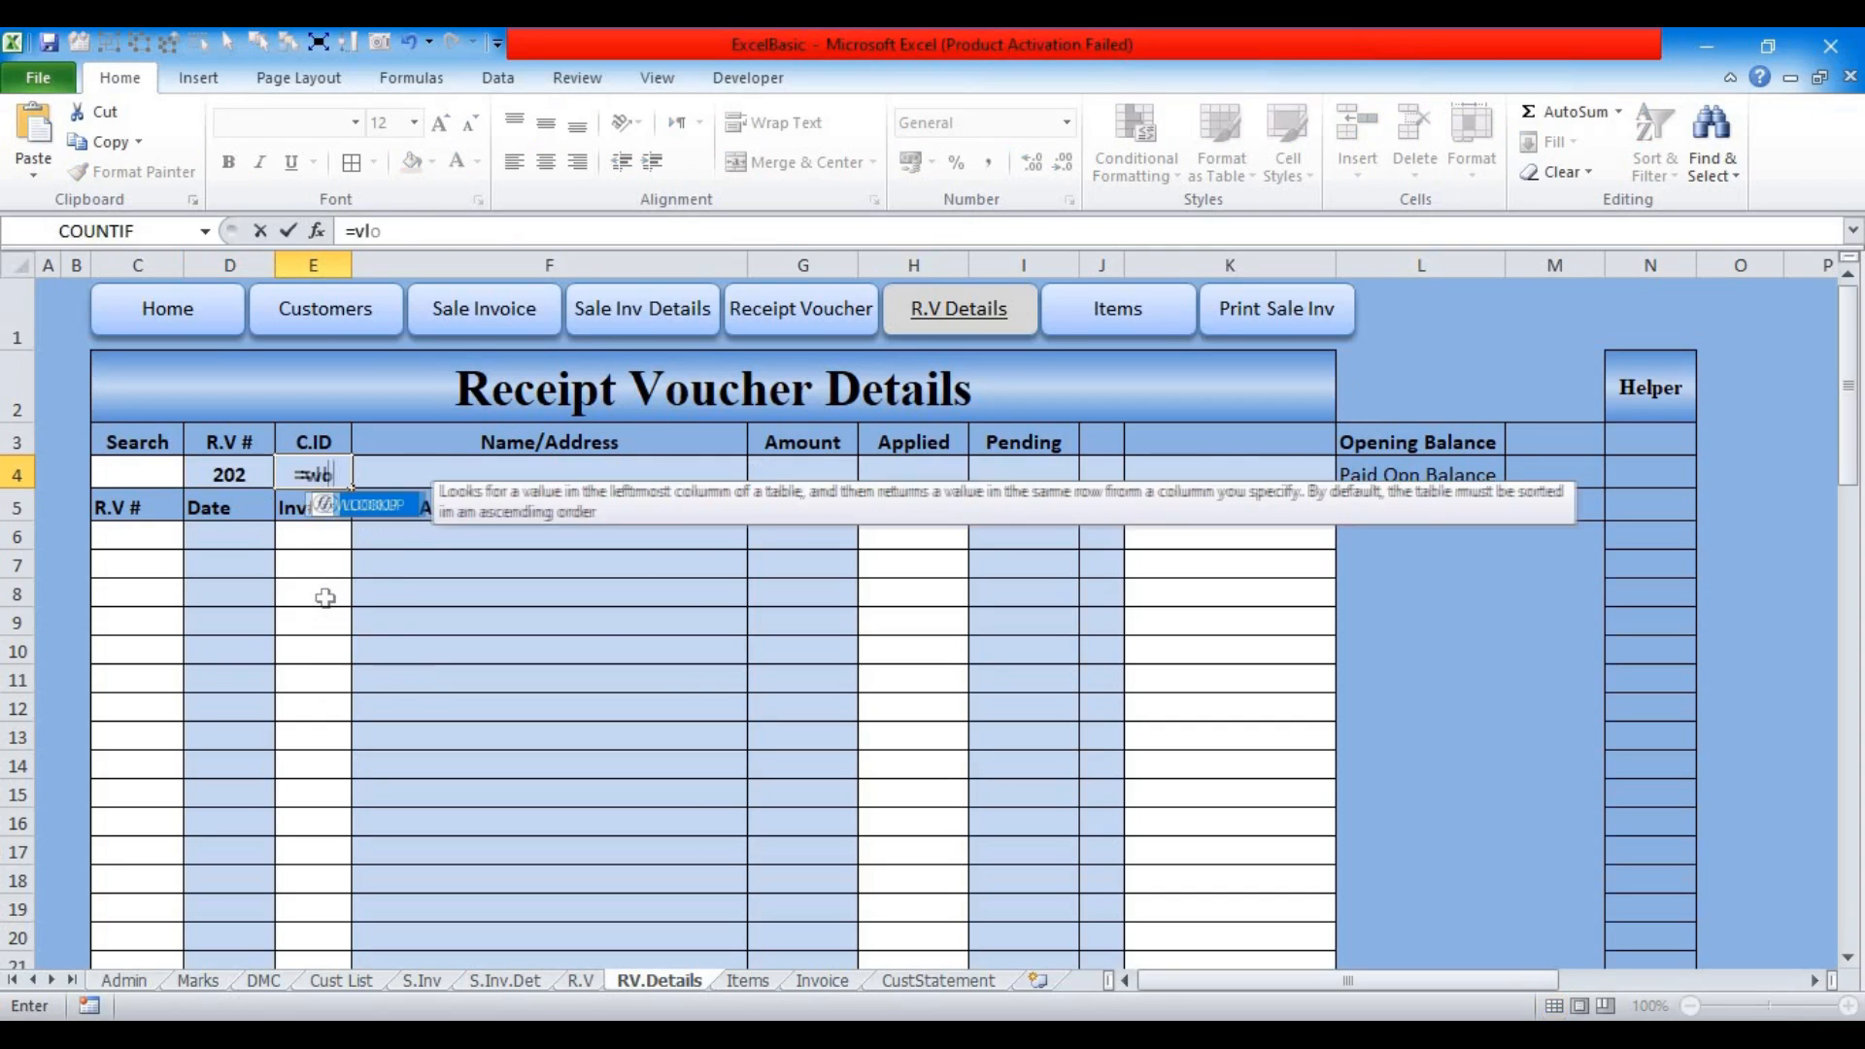
key("Tab")
key("Left")
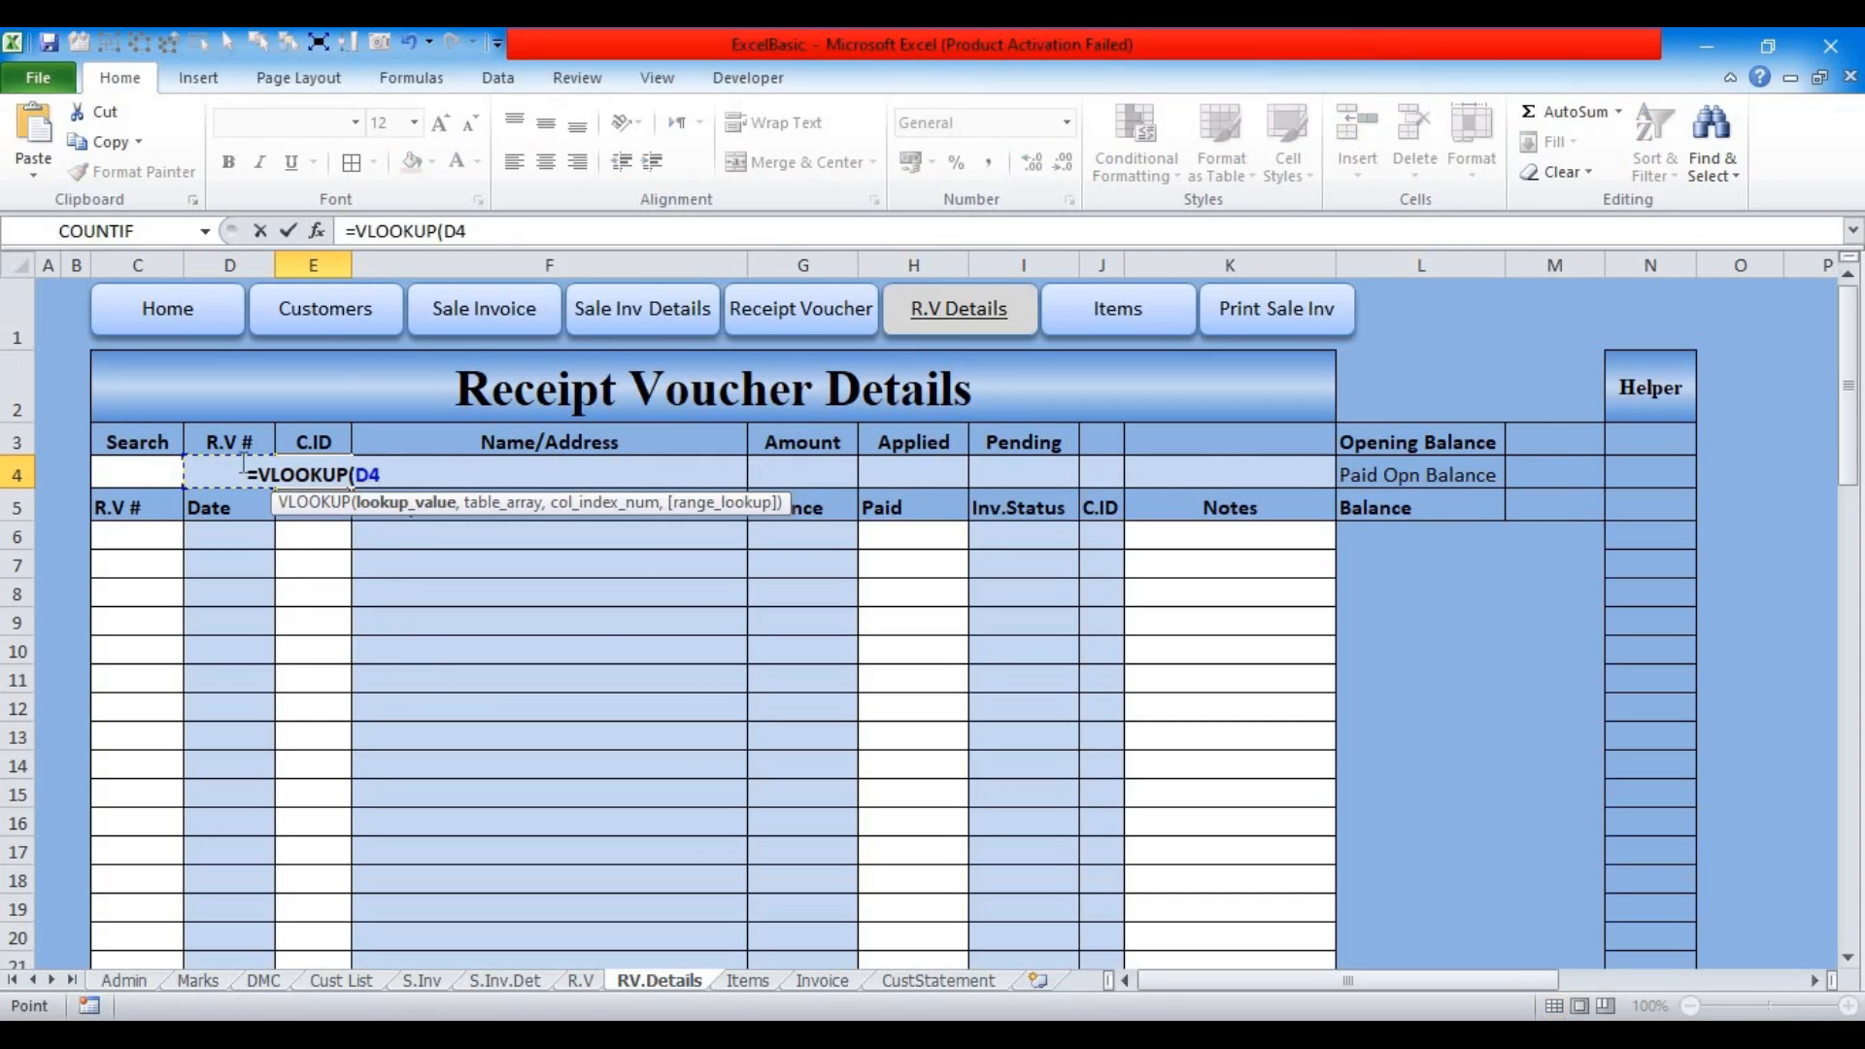
type(",")
left_click(581, 980)
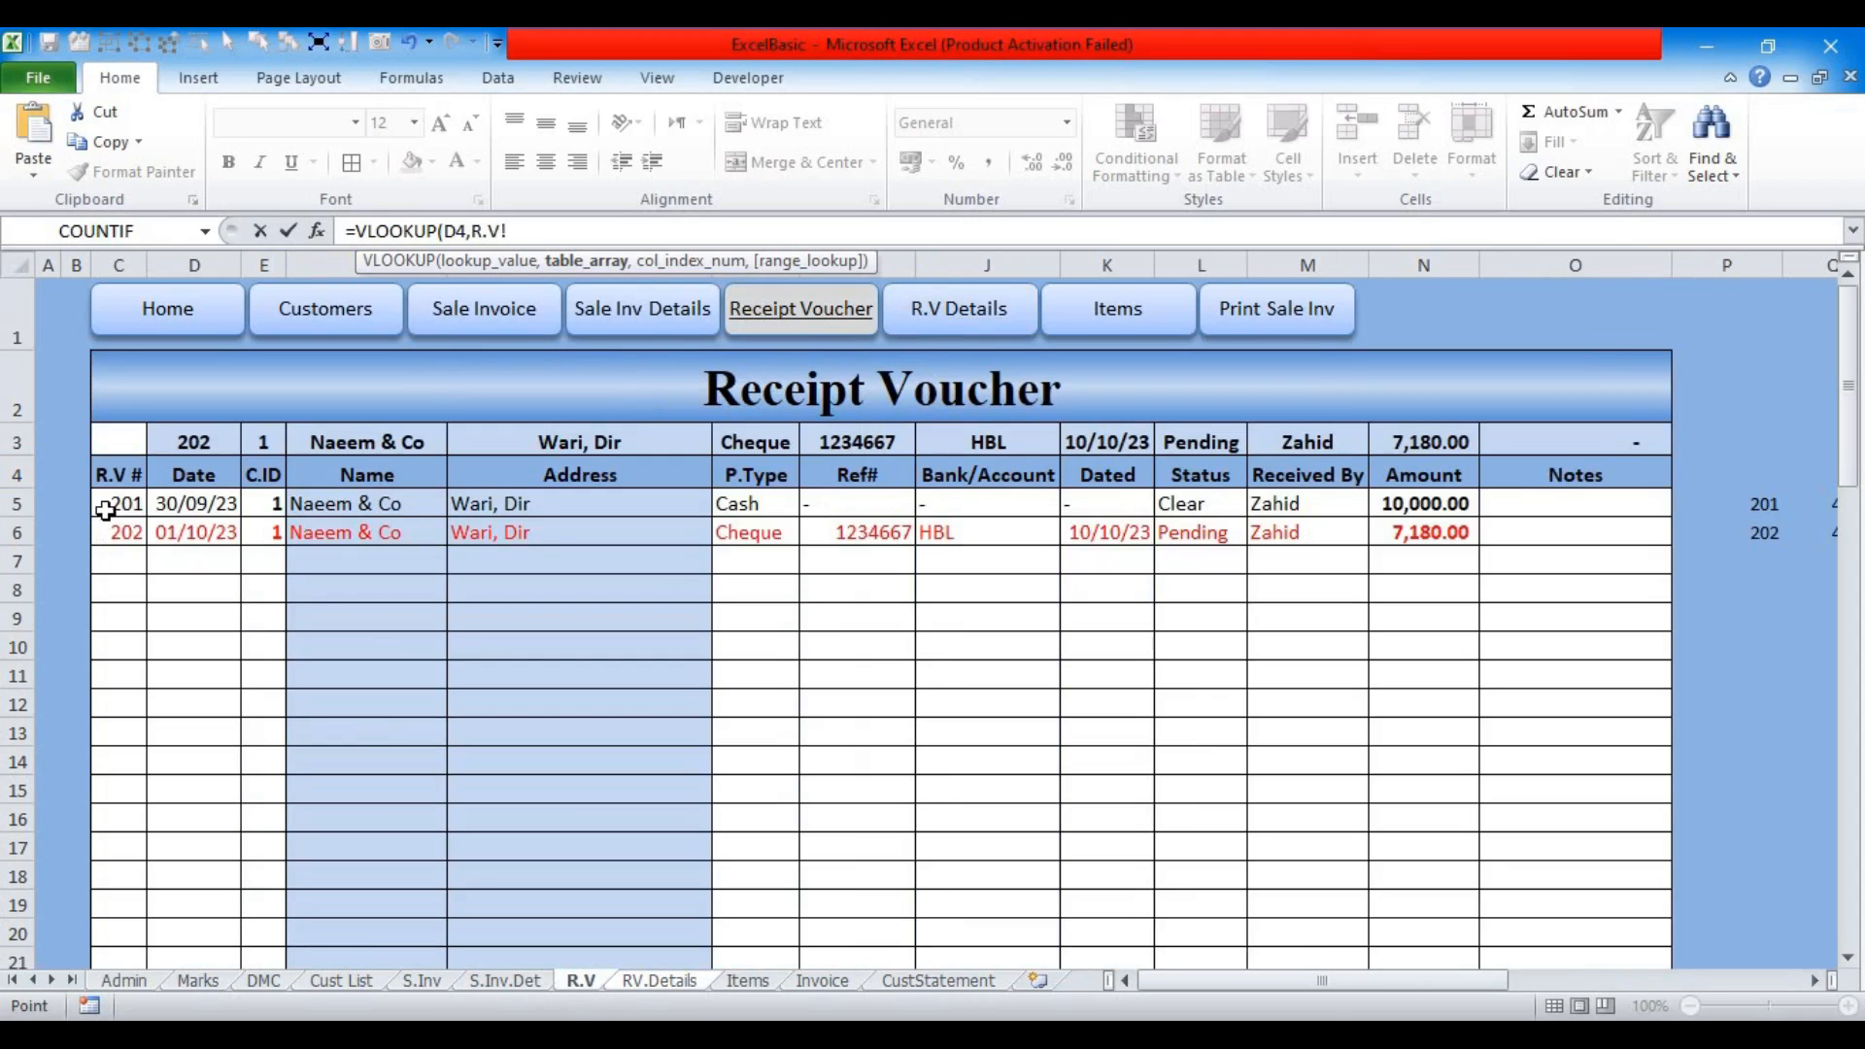
left_click_drag(109, 505, 1426, 738)
left_click(639, 235)
type("999,")
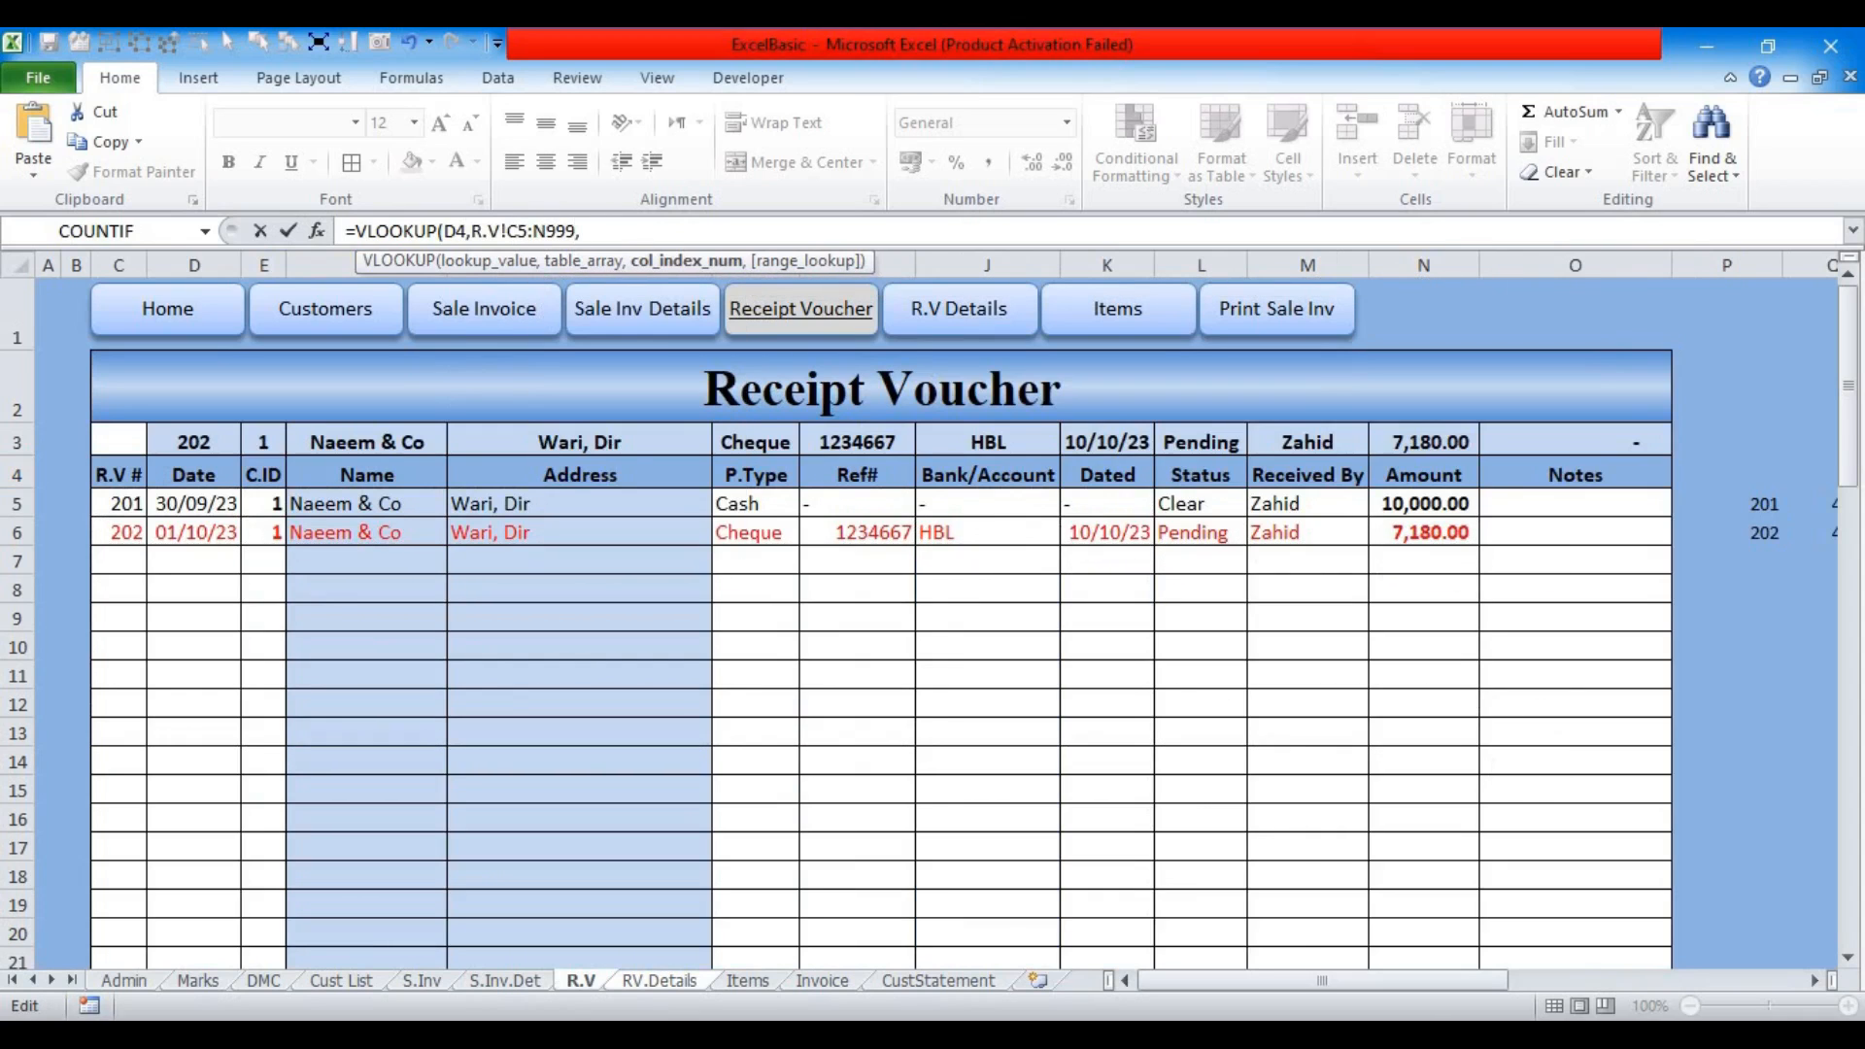
Step: Complete the E4 VLOOKUP with R.V!E1 as the column index and 0 for an exact match
left_click(76, 317)
key("Right")
key("Right")
key("Right")
type(",")
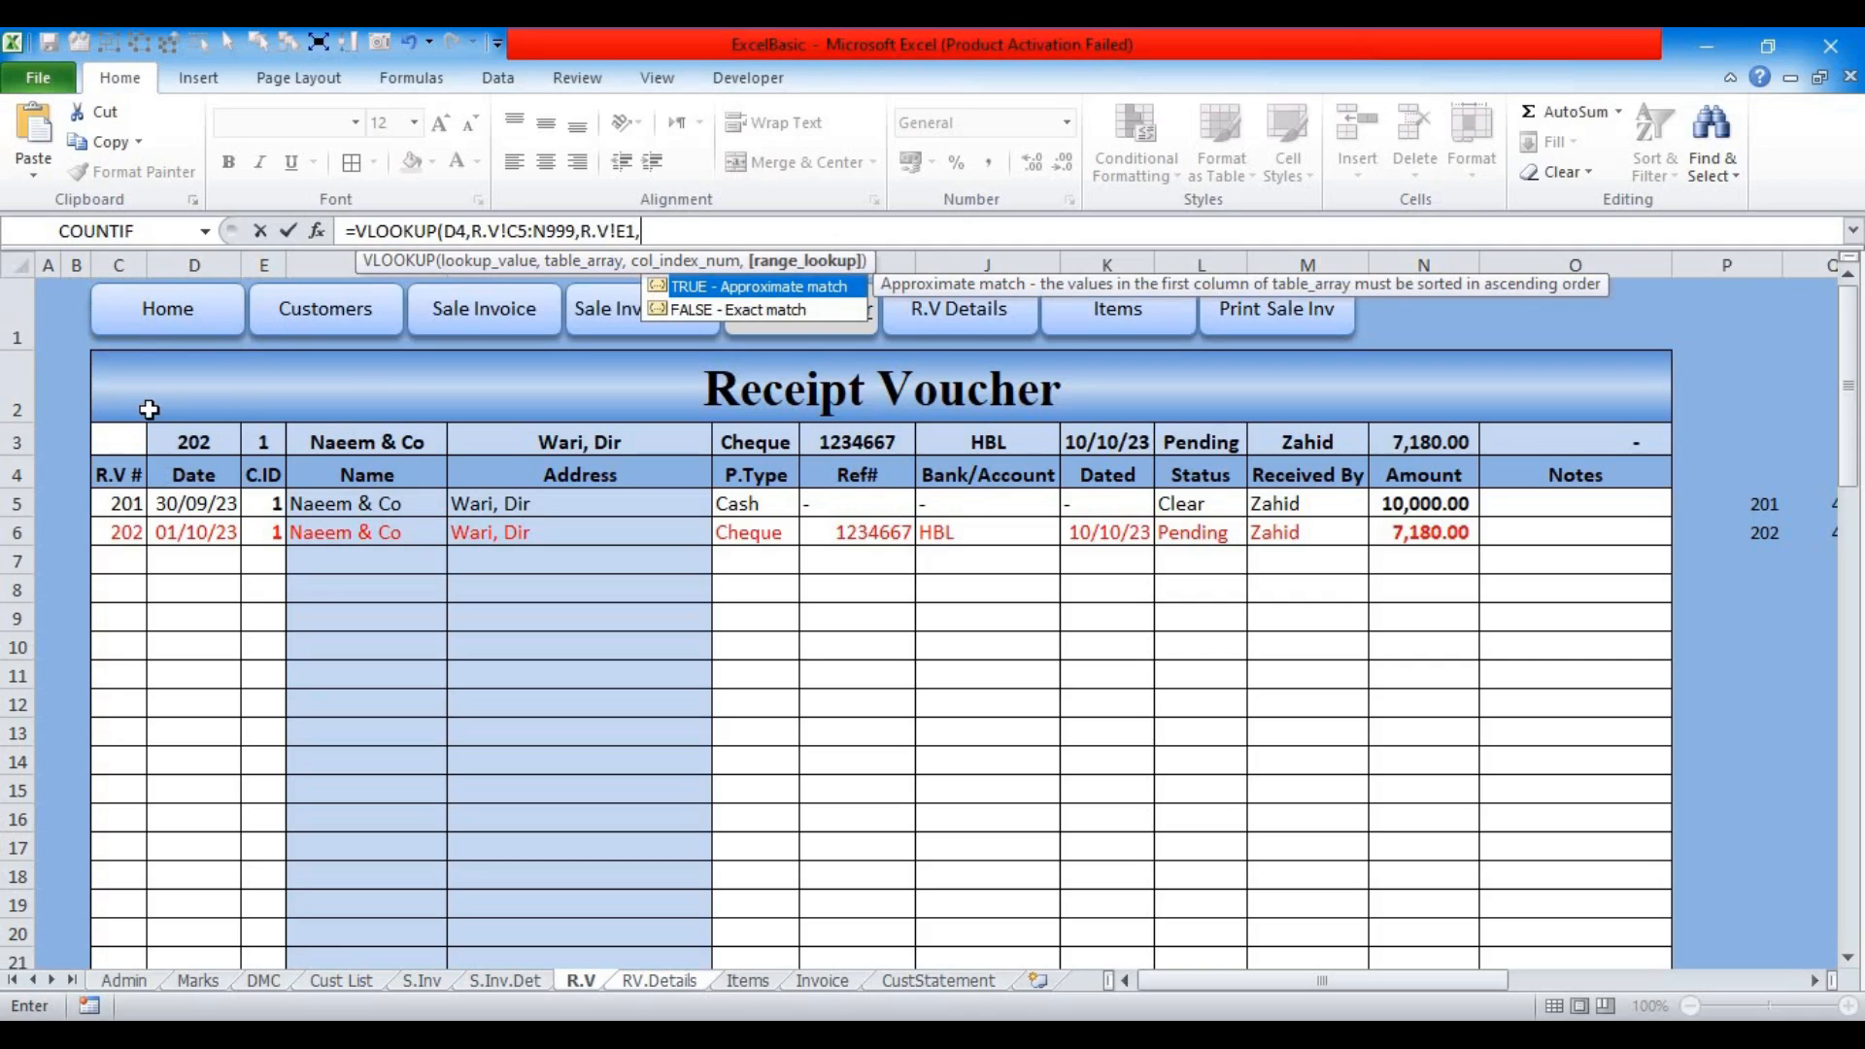
type("0")
key("Return")
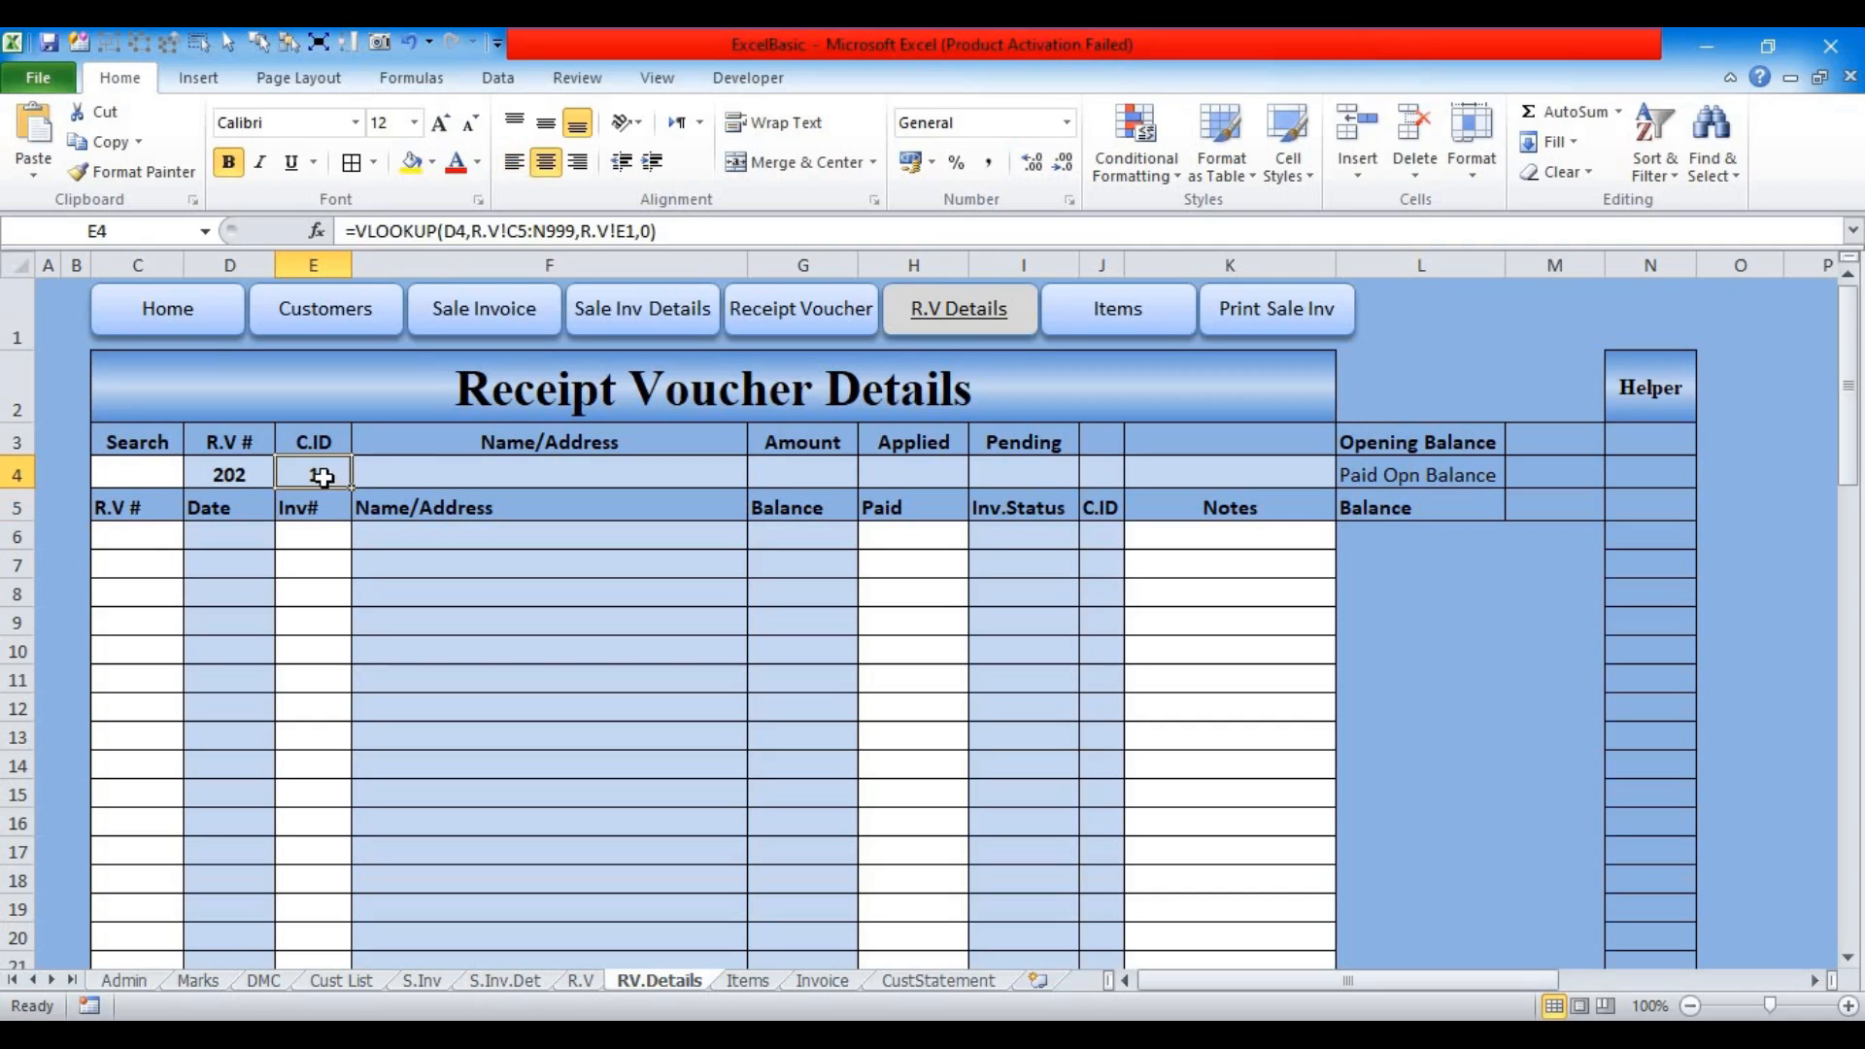
Step: Make the lookup value $D$4 and the table array R.V!$C$5:$N$999 absolute in the E4 formula
left_click(455, 231)
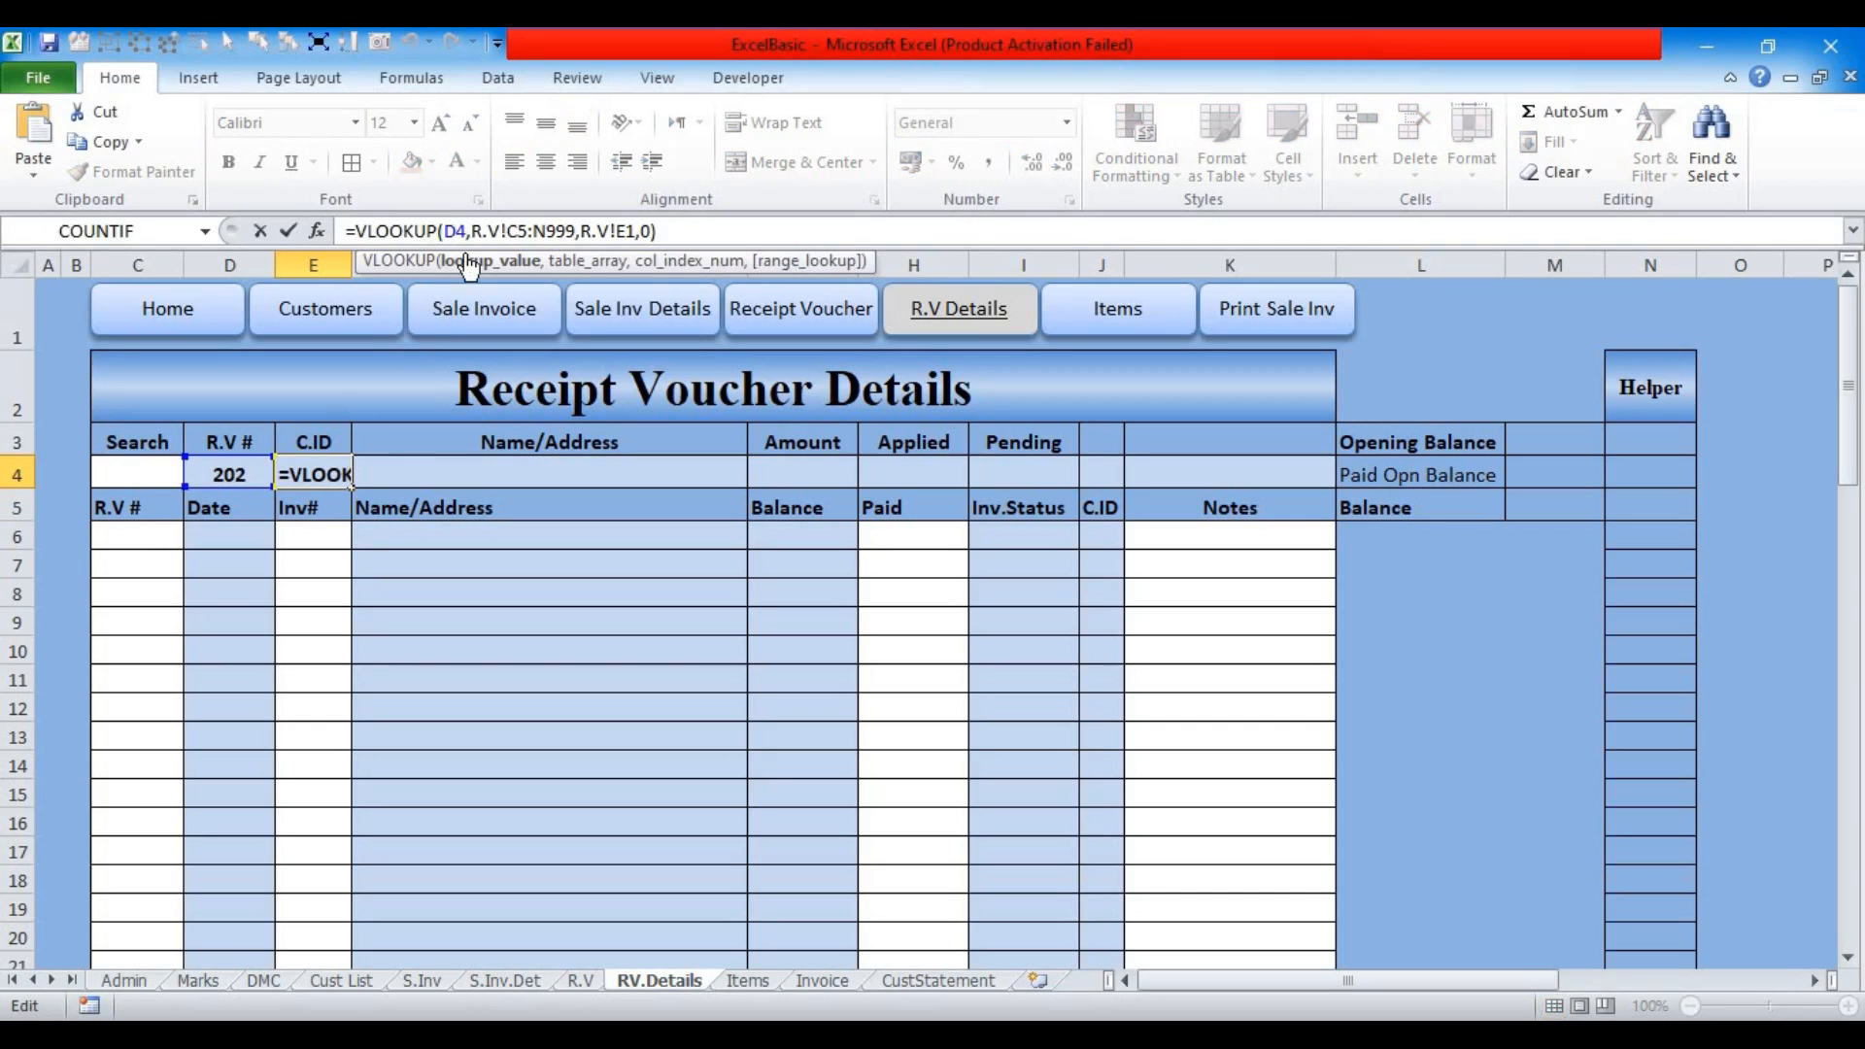
left_click(469, 268)
key("F4")
left_click(586, 268)
key("F4")
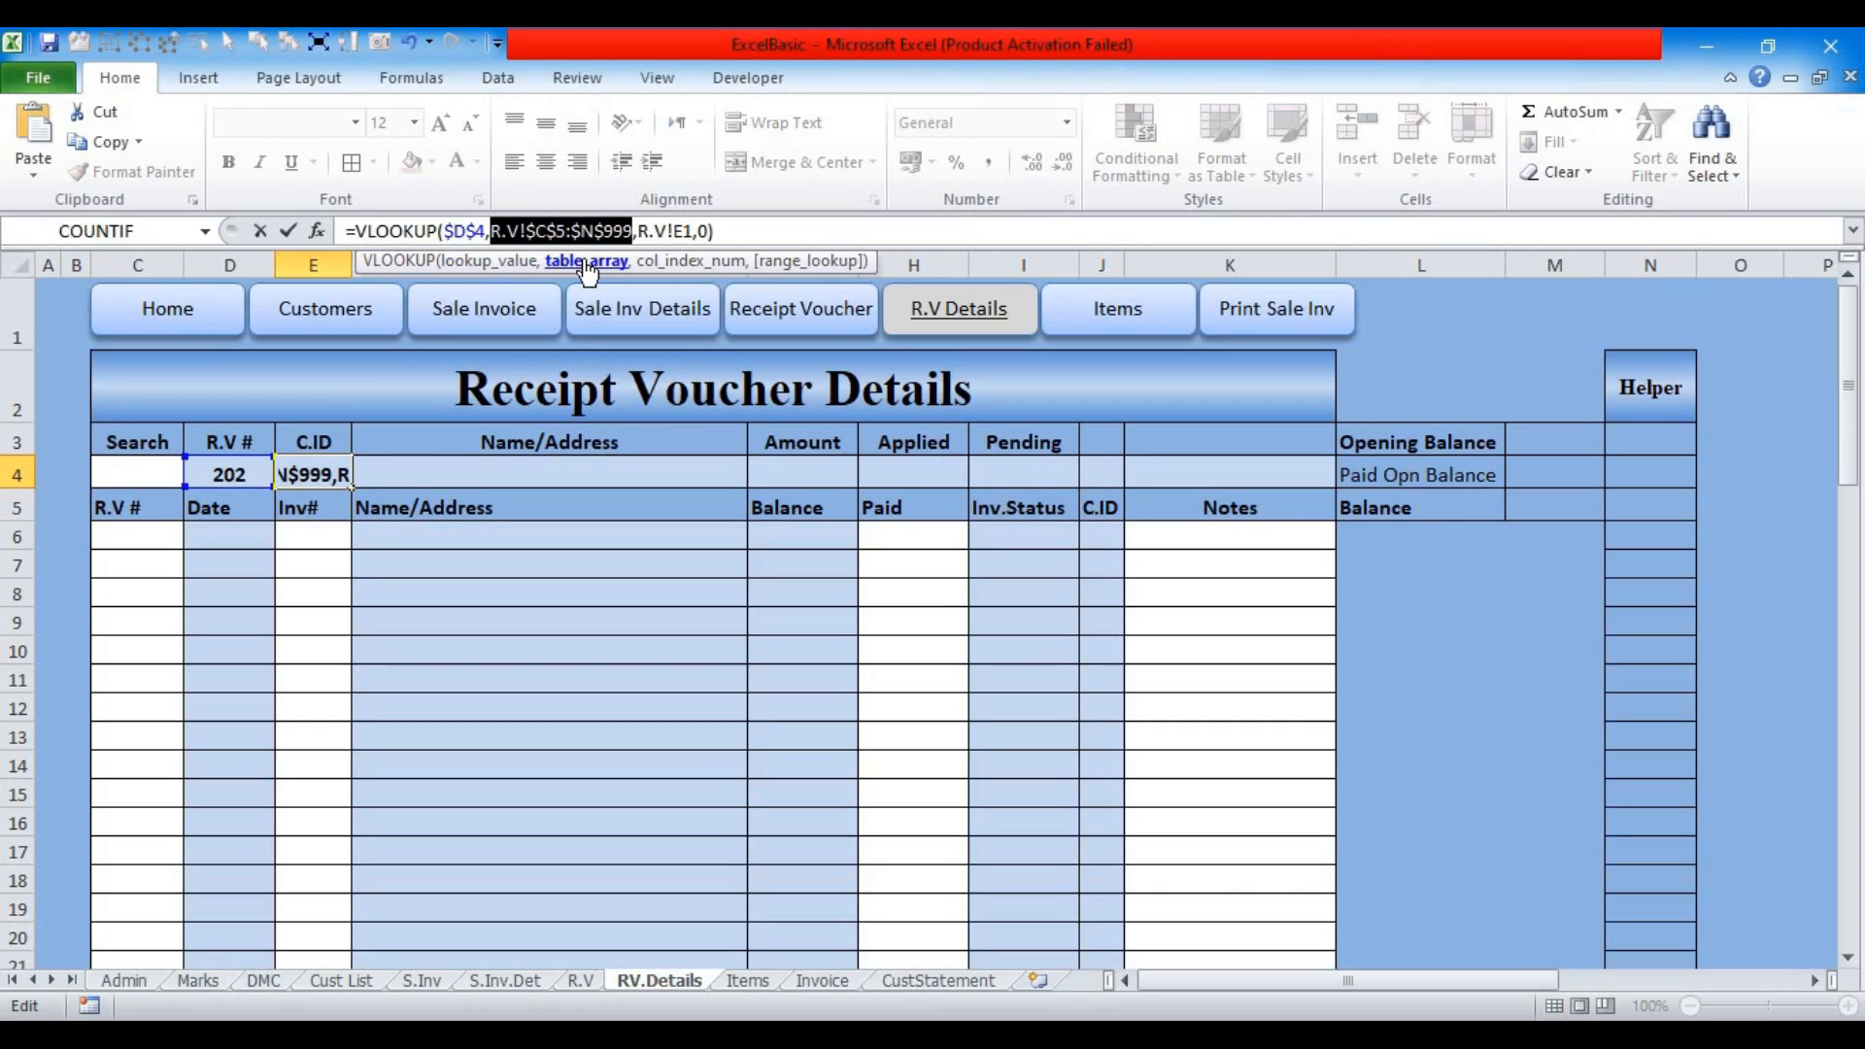
key("Return")
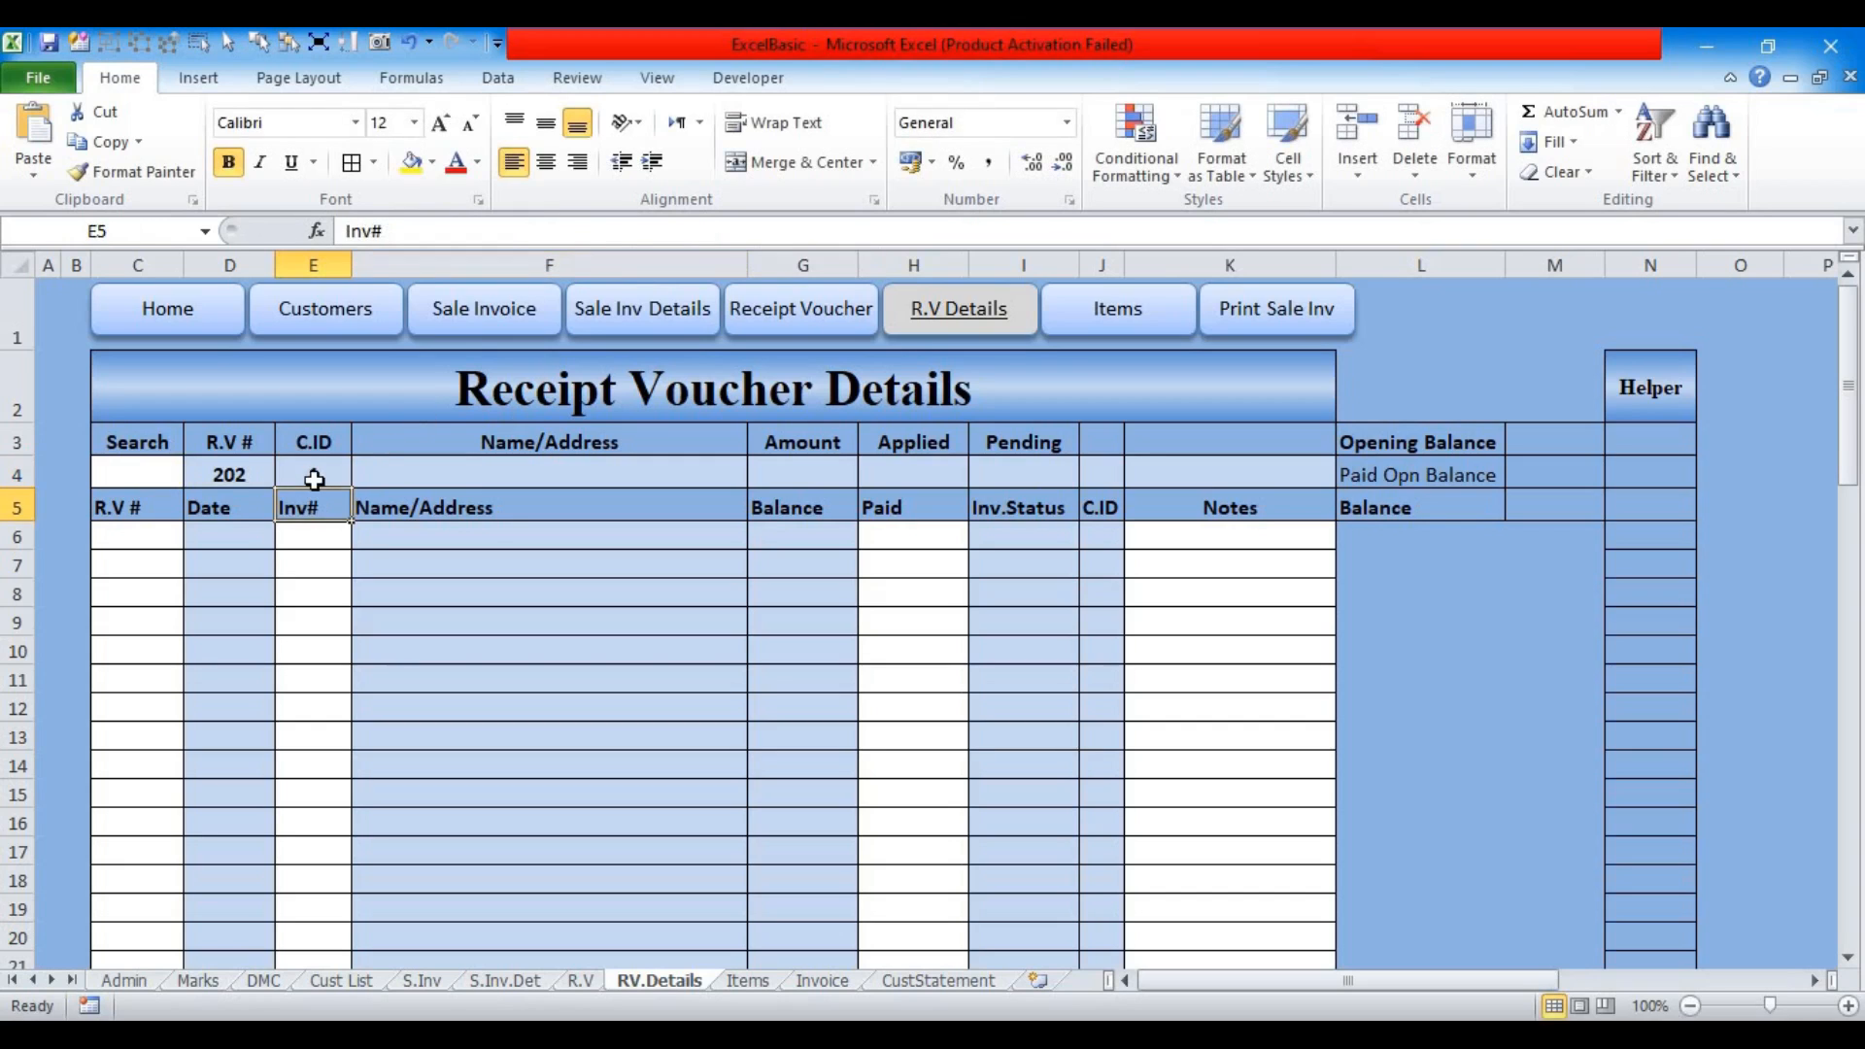
Step: Fill the C.ID formula from E4 across into the Name/Address cell F4
left_click(345, 480)
left_click_drag(345, 480, 614, 491)
left_click(560, 475)
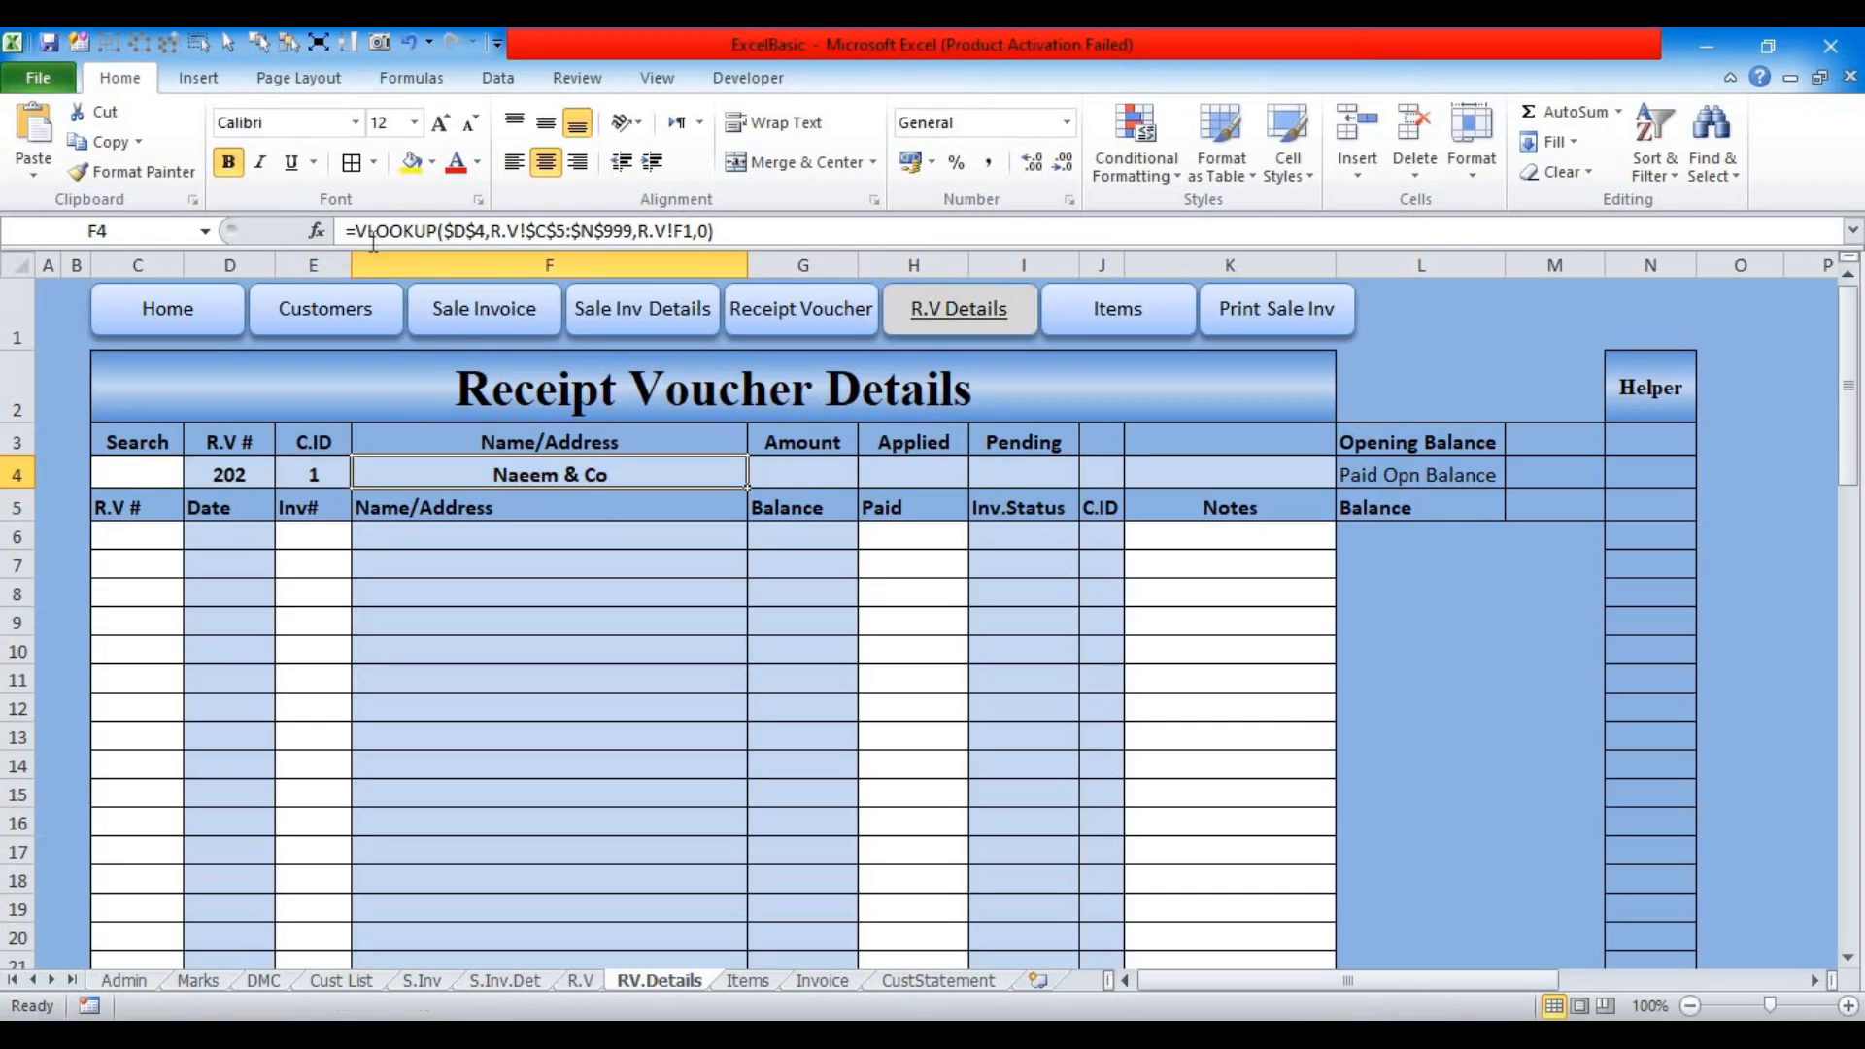
Step: Extend the F4 formula with &"/"& and a second copy of its VLOOKUP that uses R.V!G1 as column index to append the address
left_click_drag(359, 230, 761, 225)
key("ctrl+c")
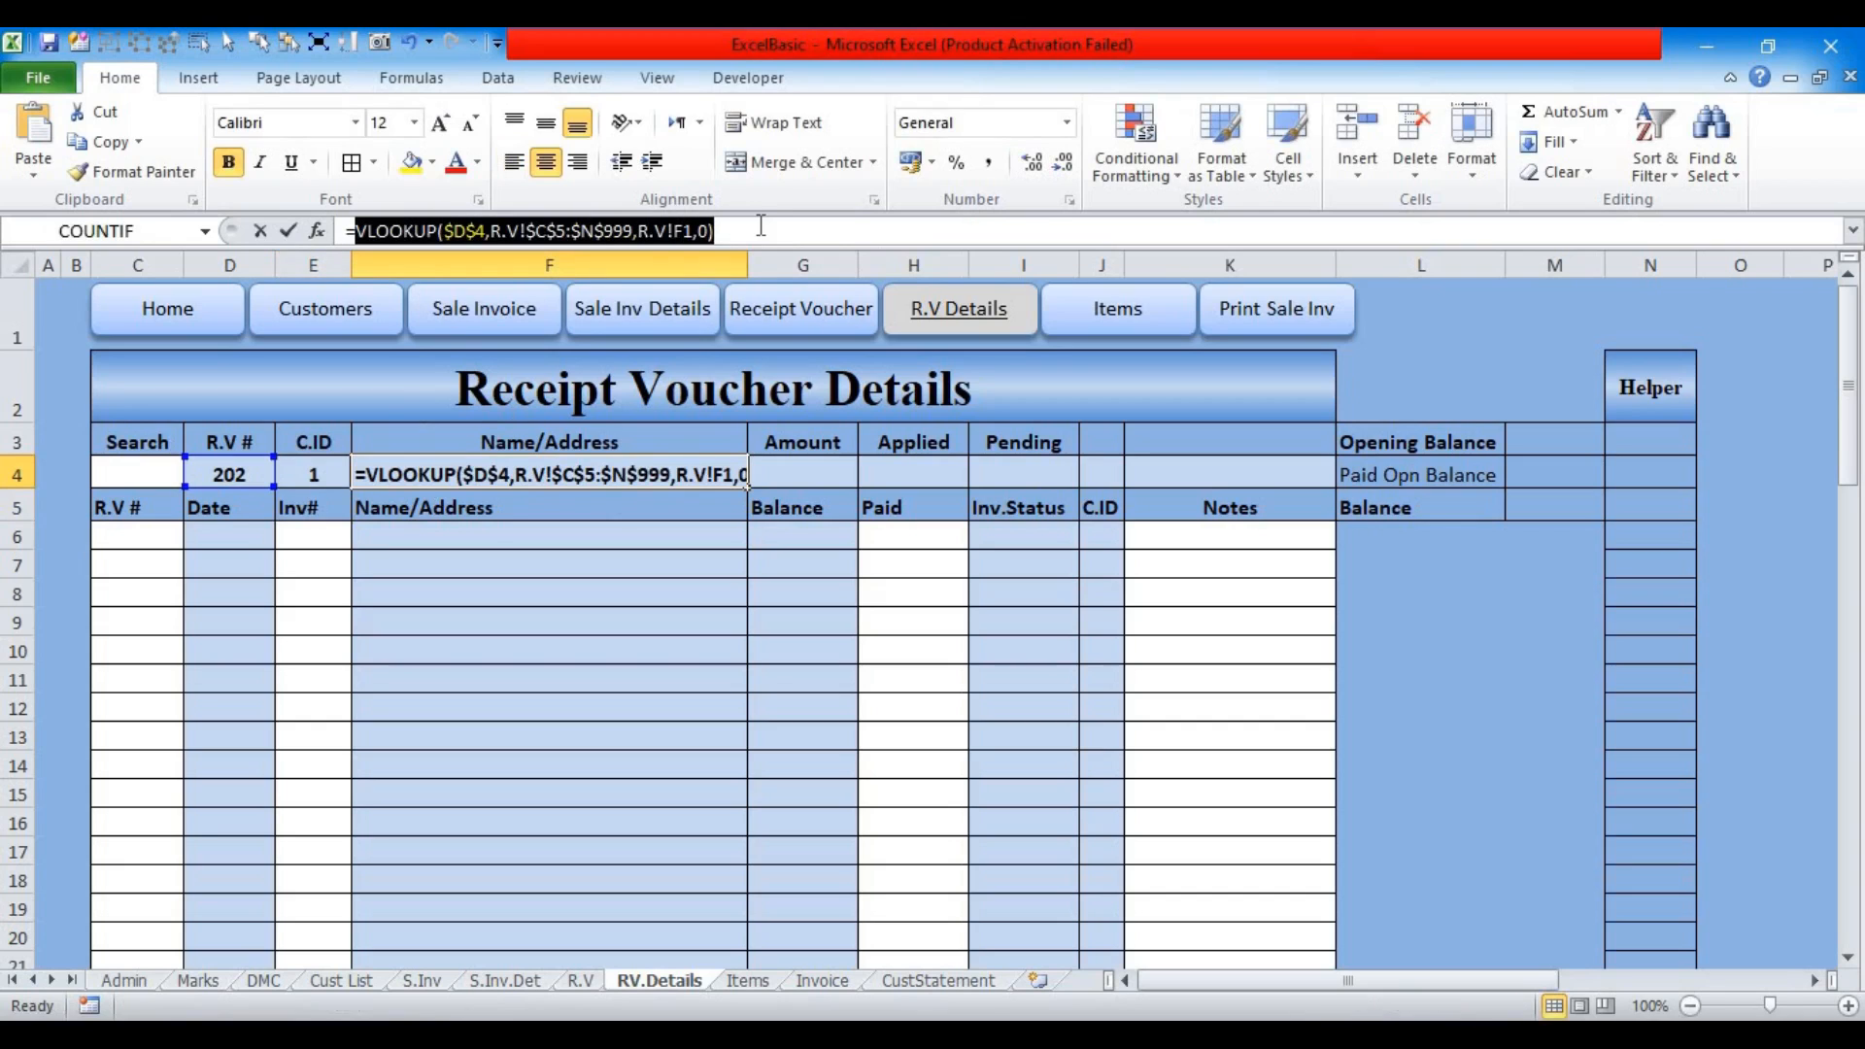
key("Escape")
left_click(762, 225)
type("&")
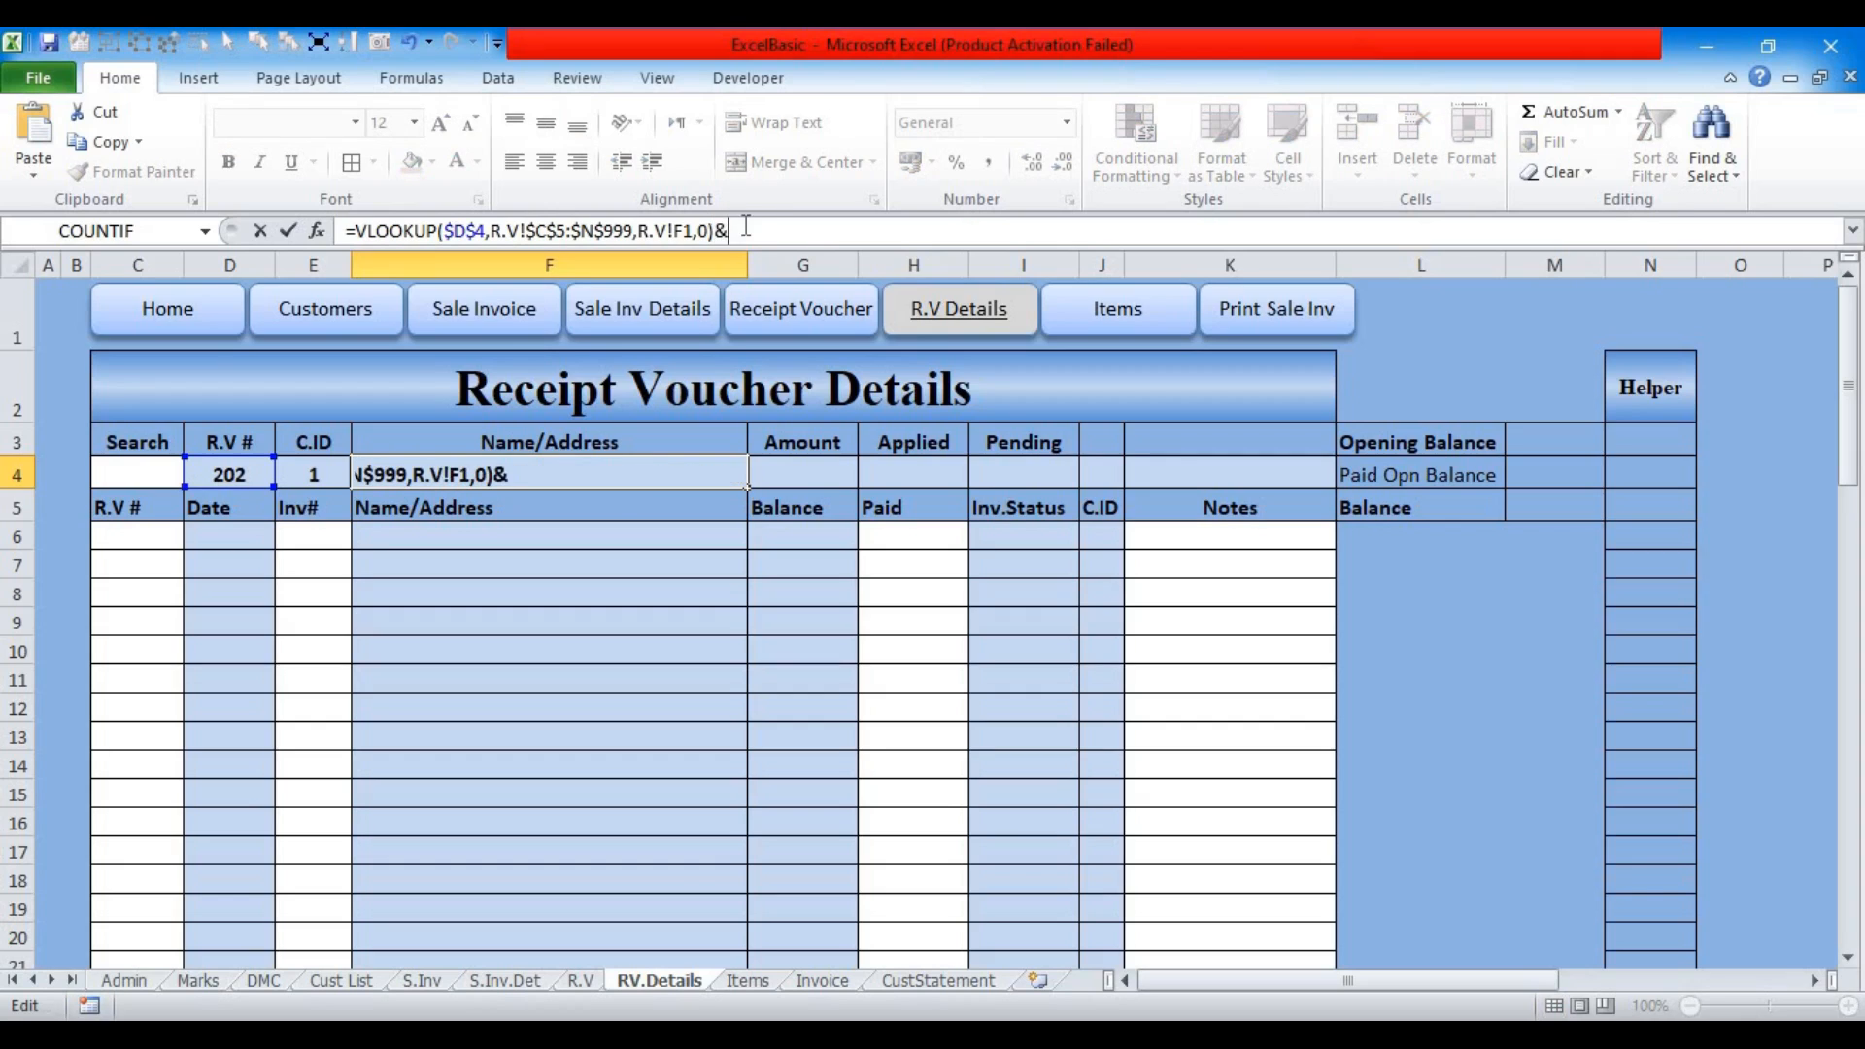
type("\"/\"&")
key("ctrl+v")
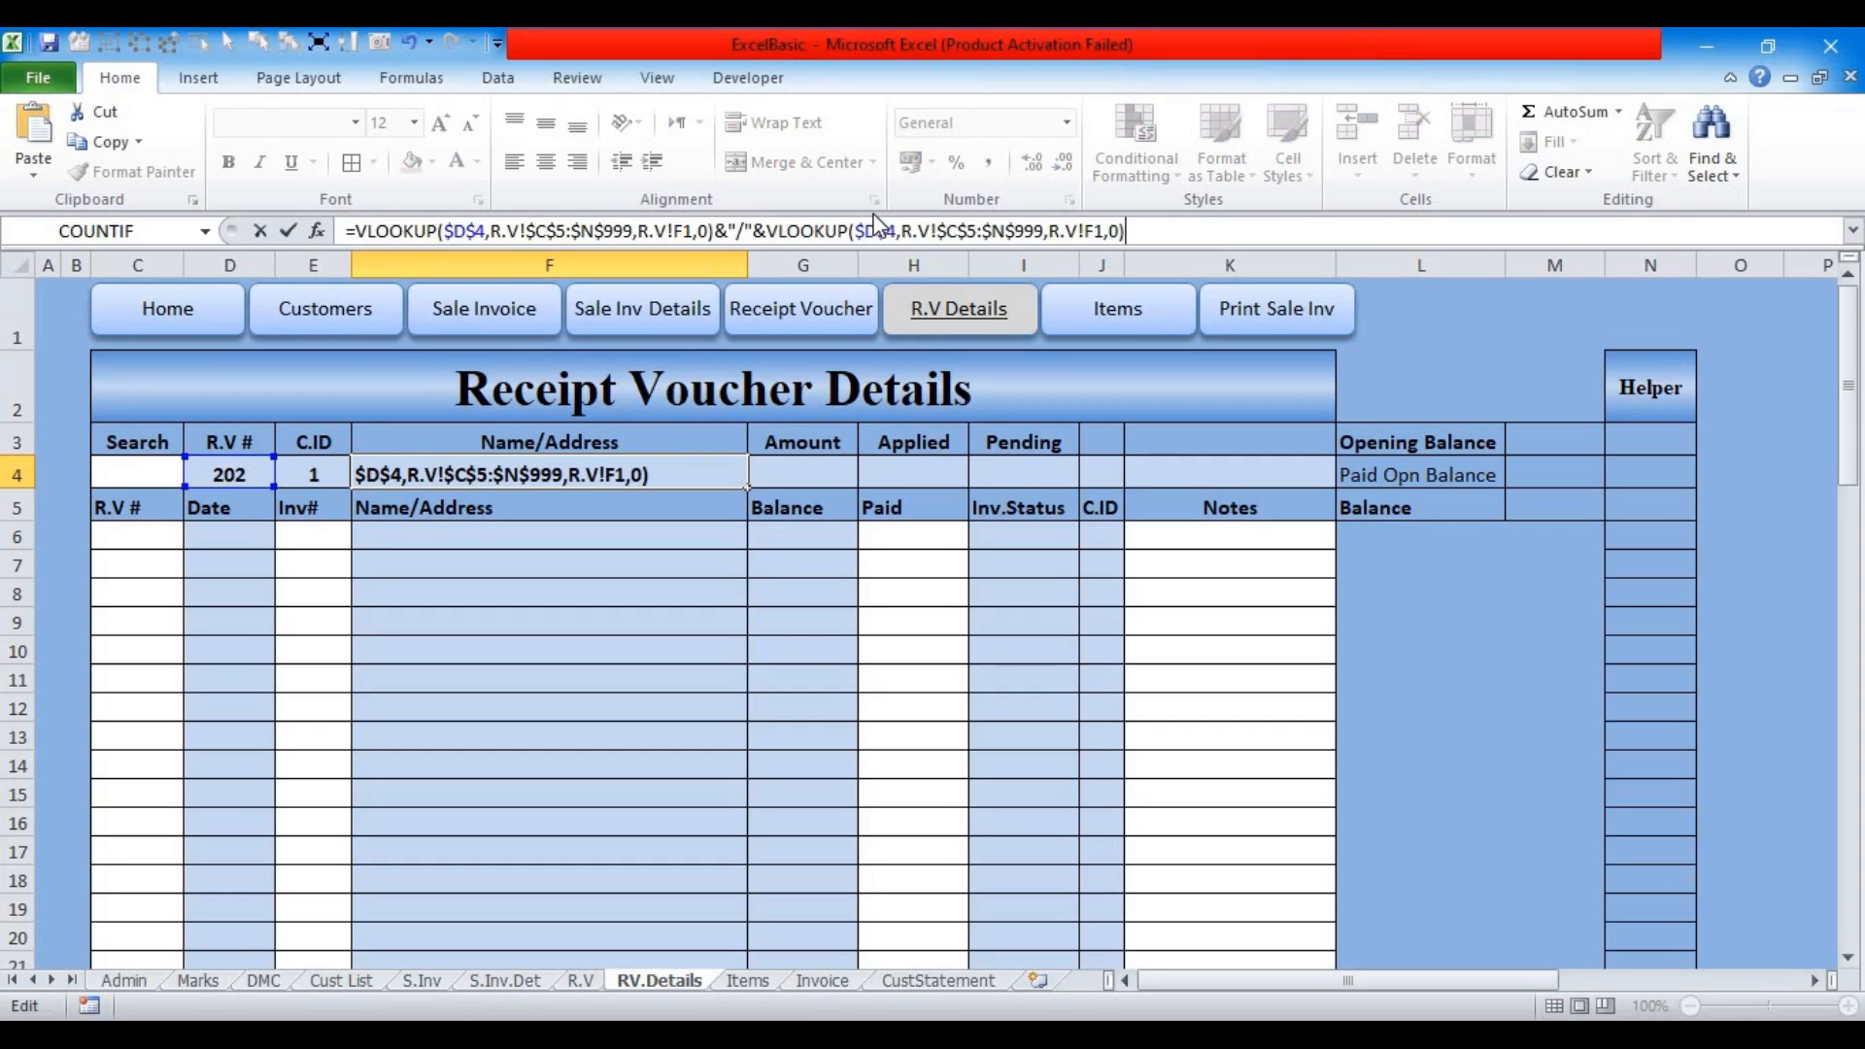
left_click(1097, 233)
key("Return")
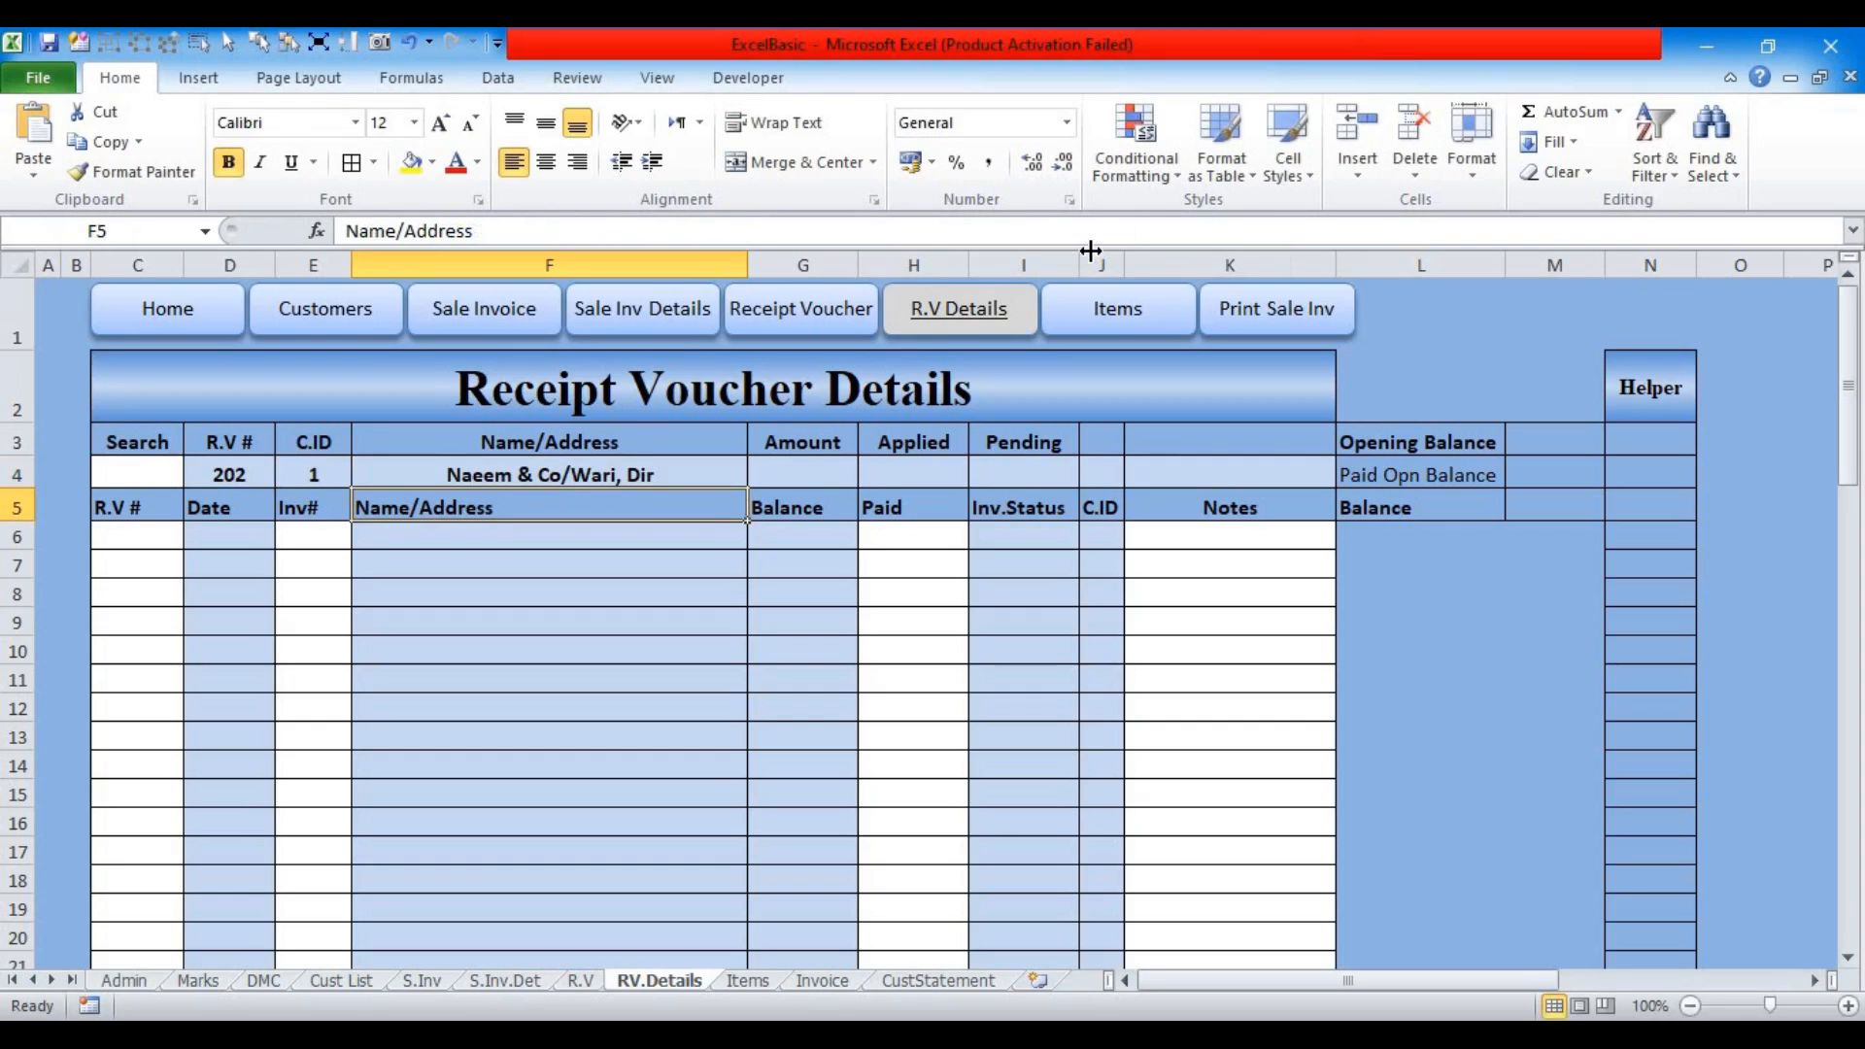
left_click(545, 478)
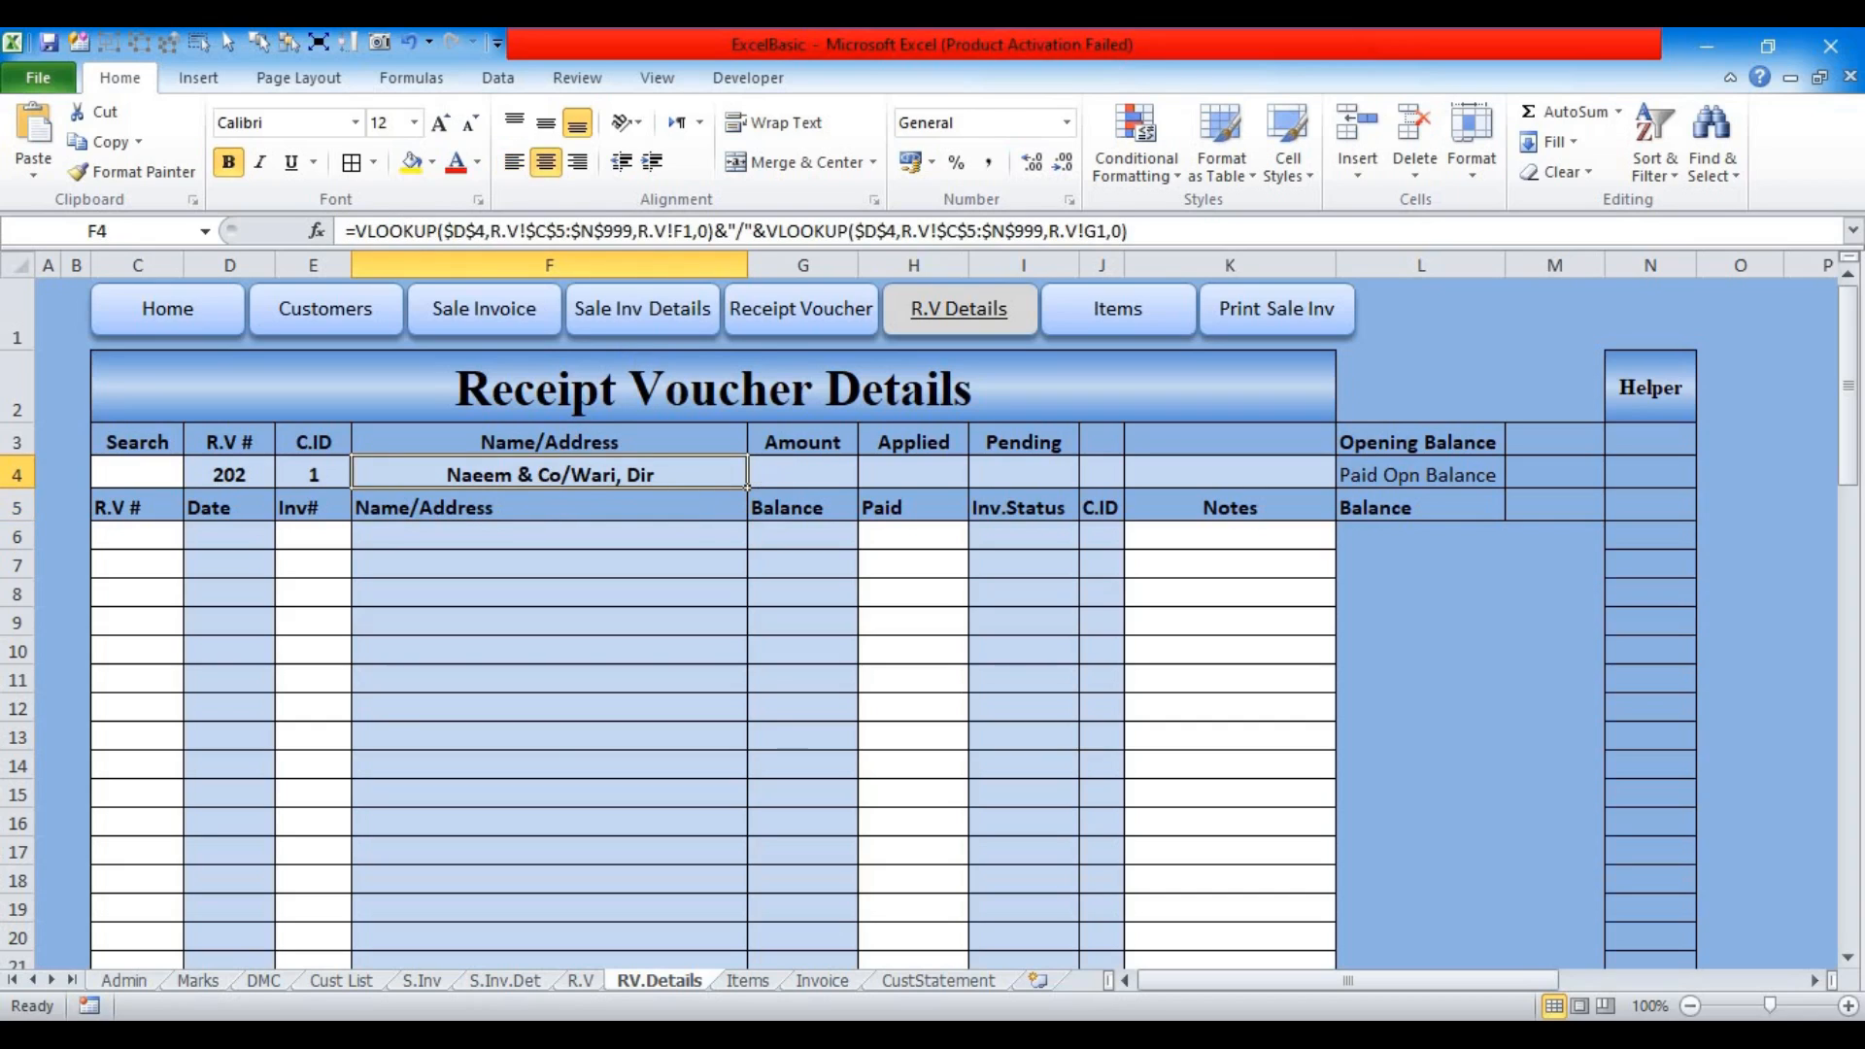
Step: Enter =VLOOKUP($D$4,R.V!$C$5:$N$999,R.V!N1,0) in the Amount cell G4
left_click(788, 470)
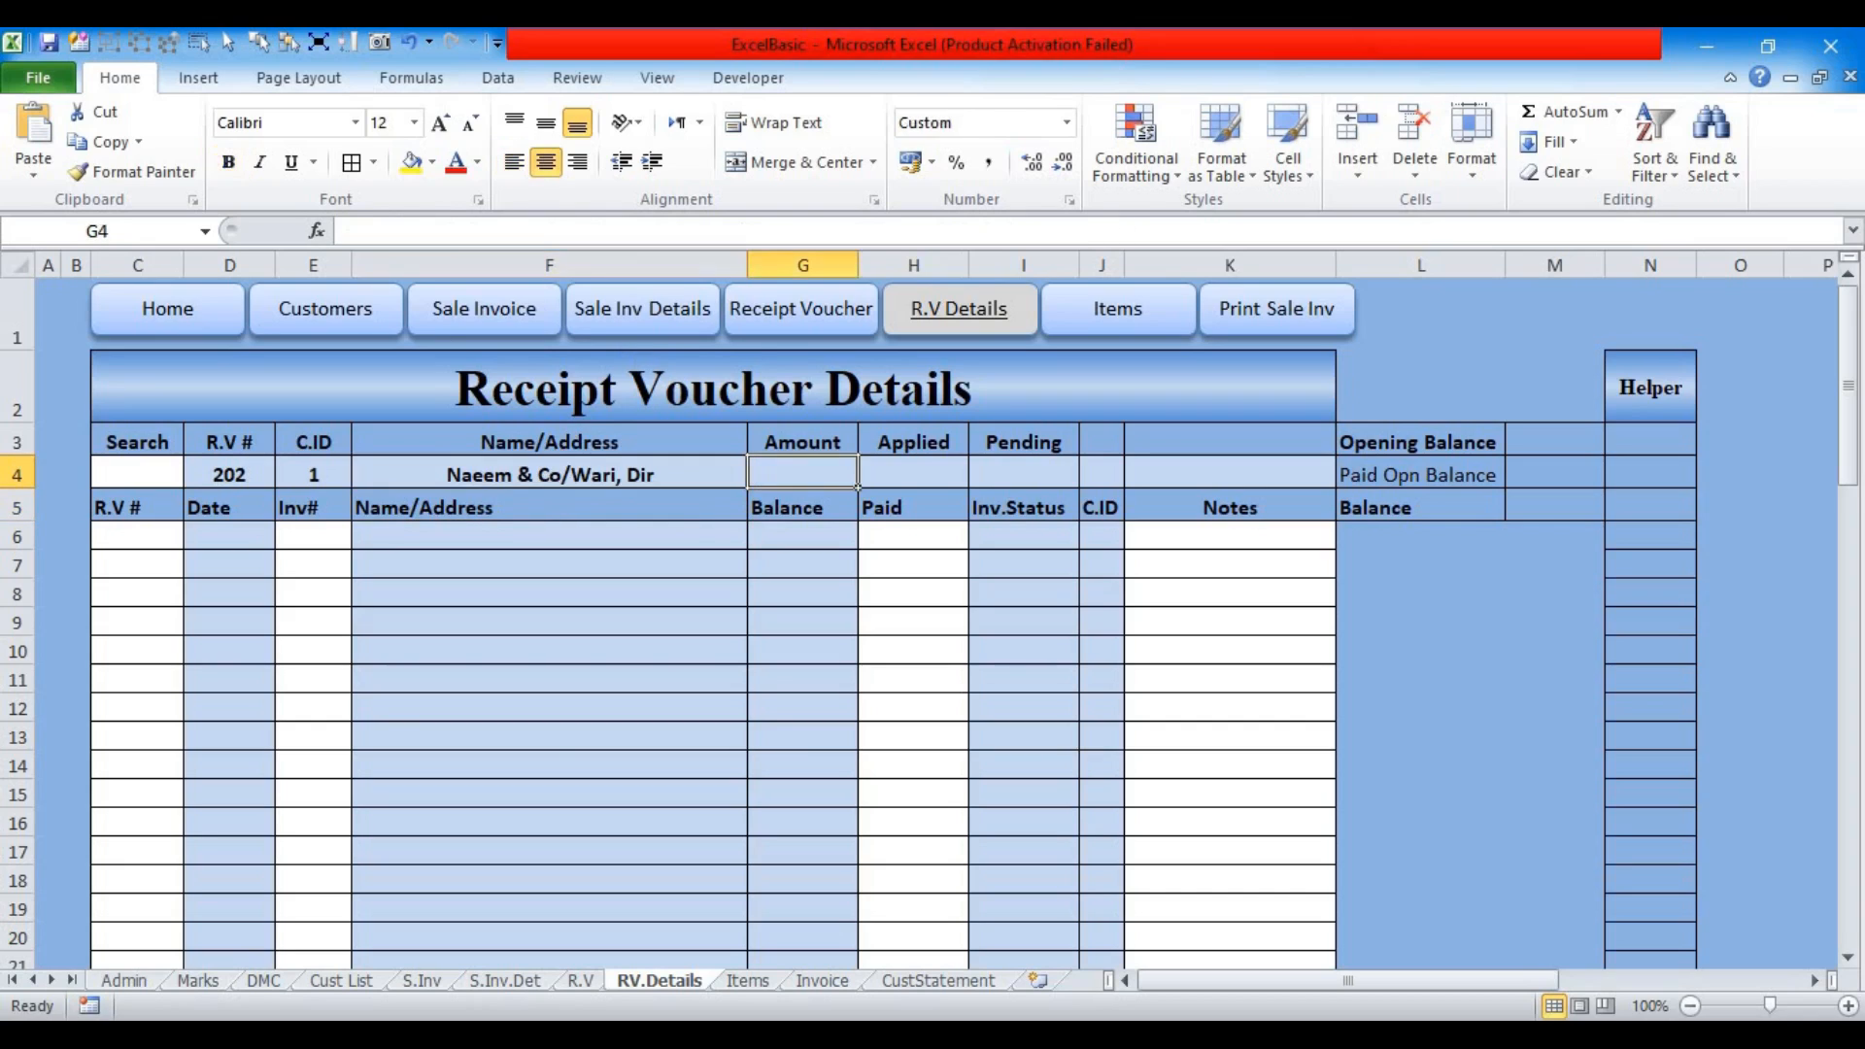
left_click(372, 237)
type("=VLOOKUP($D$4,R.V!$C$5:$N$999,R.V!F1,0)")
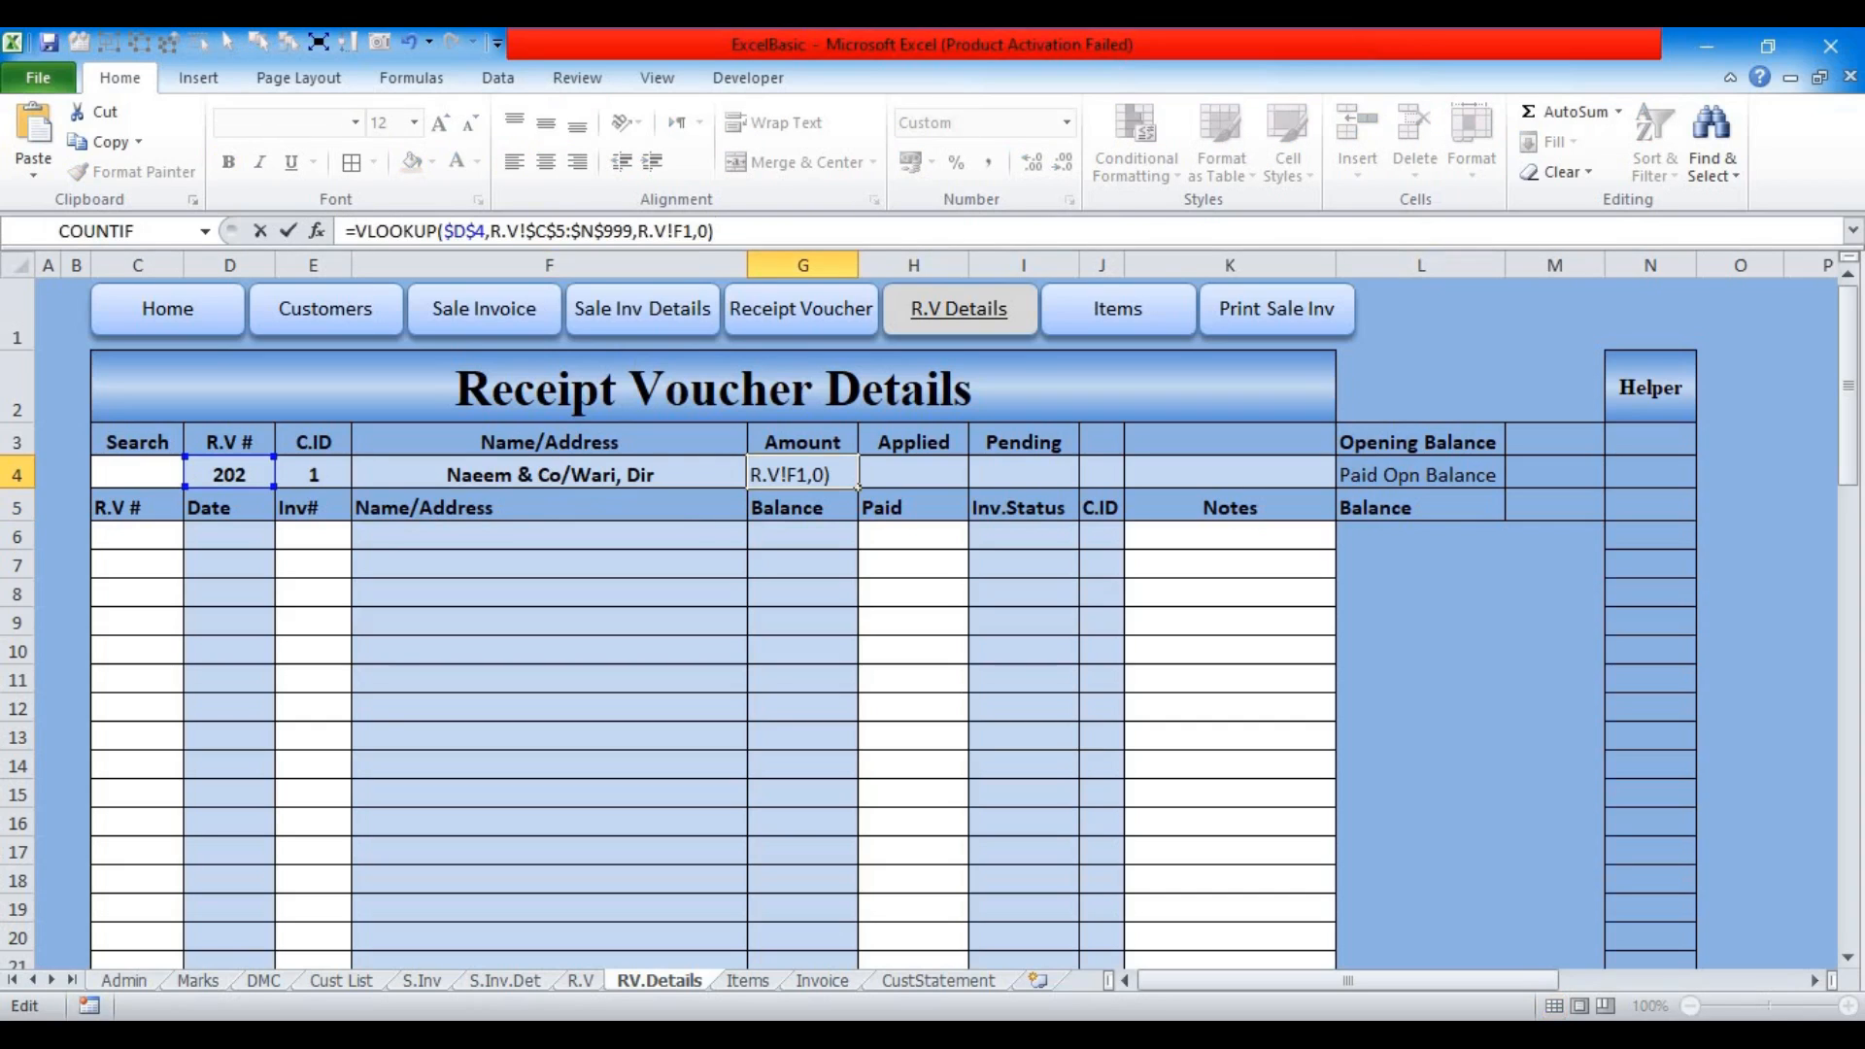
left_click(681, 232)
key("BackSpace")
type("N")
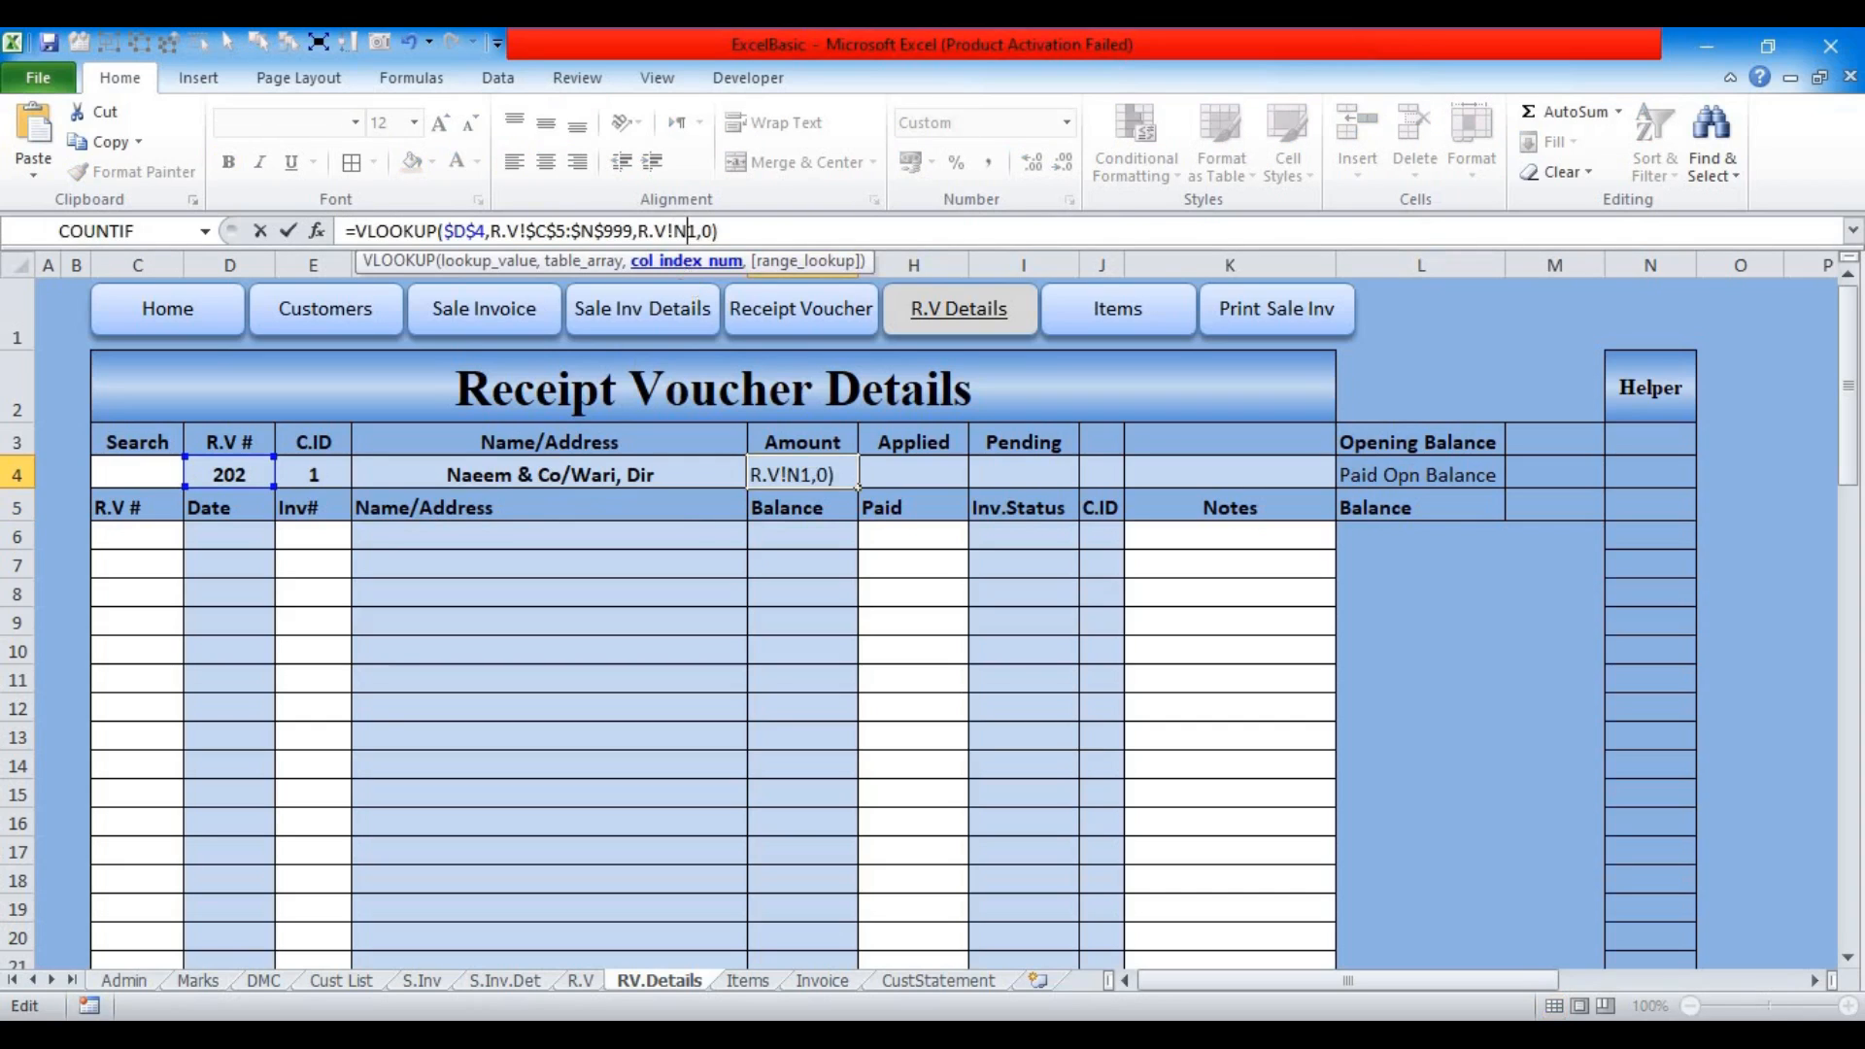
key("Return")
key("Up")
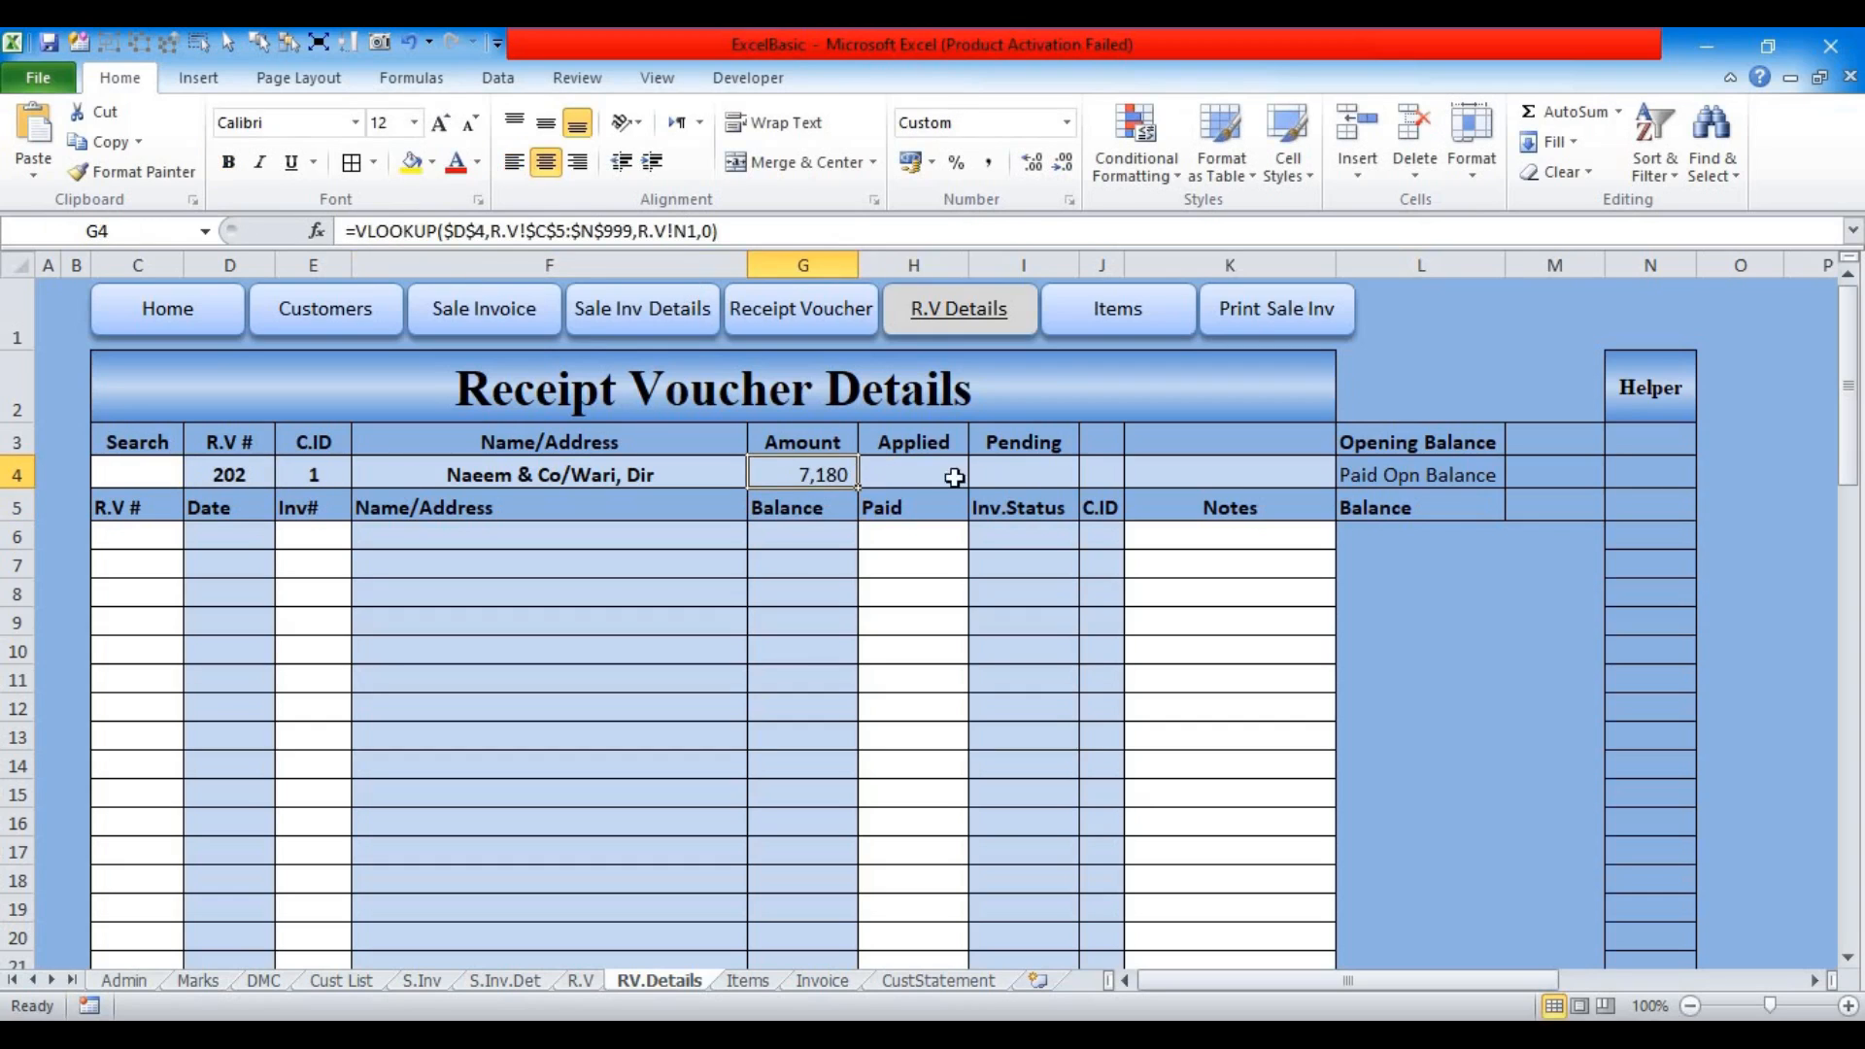
Step: Enter 5000 as a test value in the Applied cell H4
left_click(909, 472)
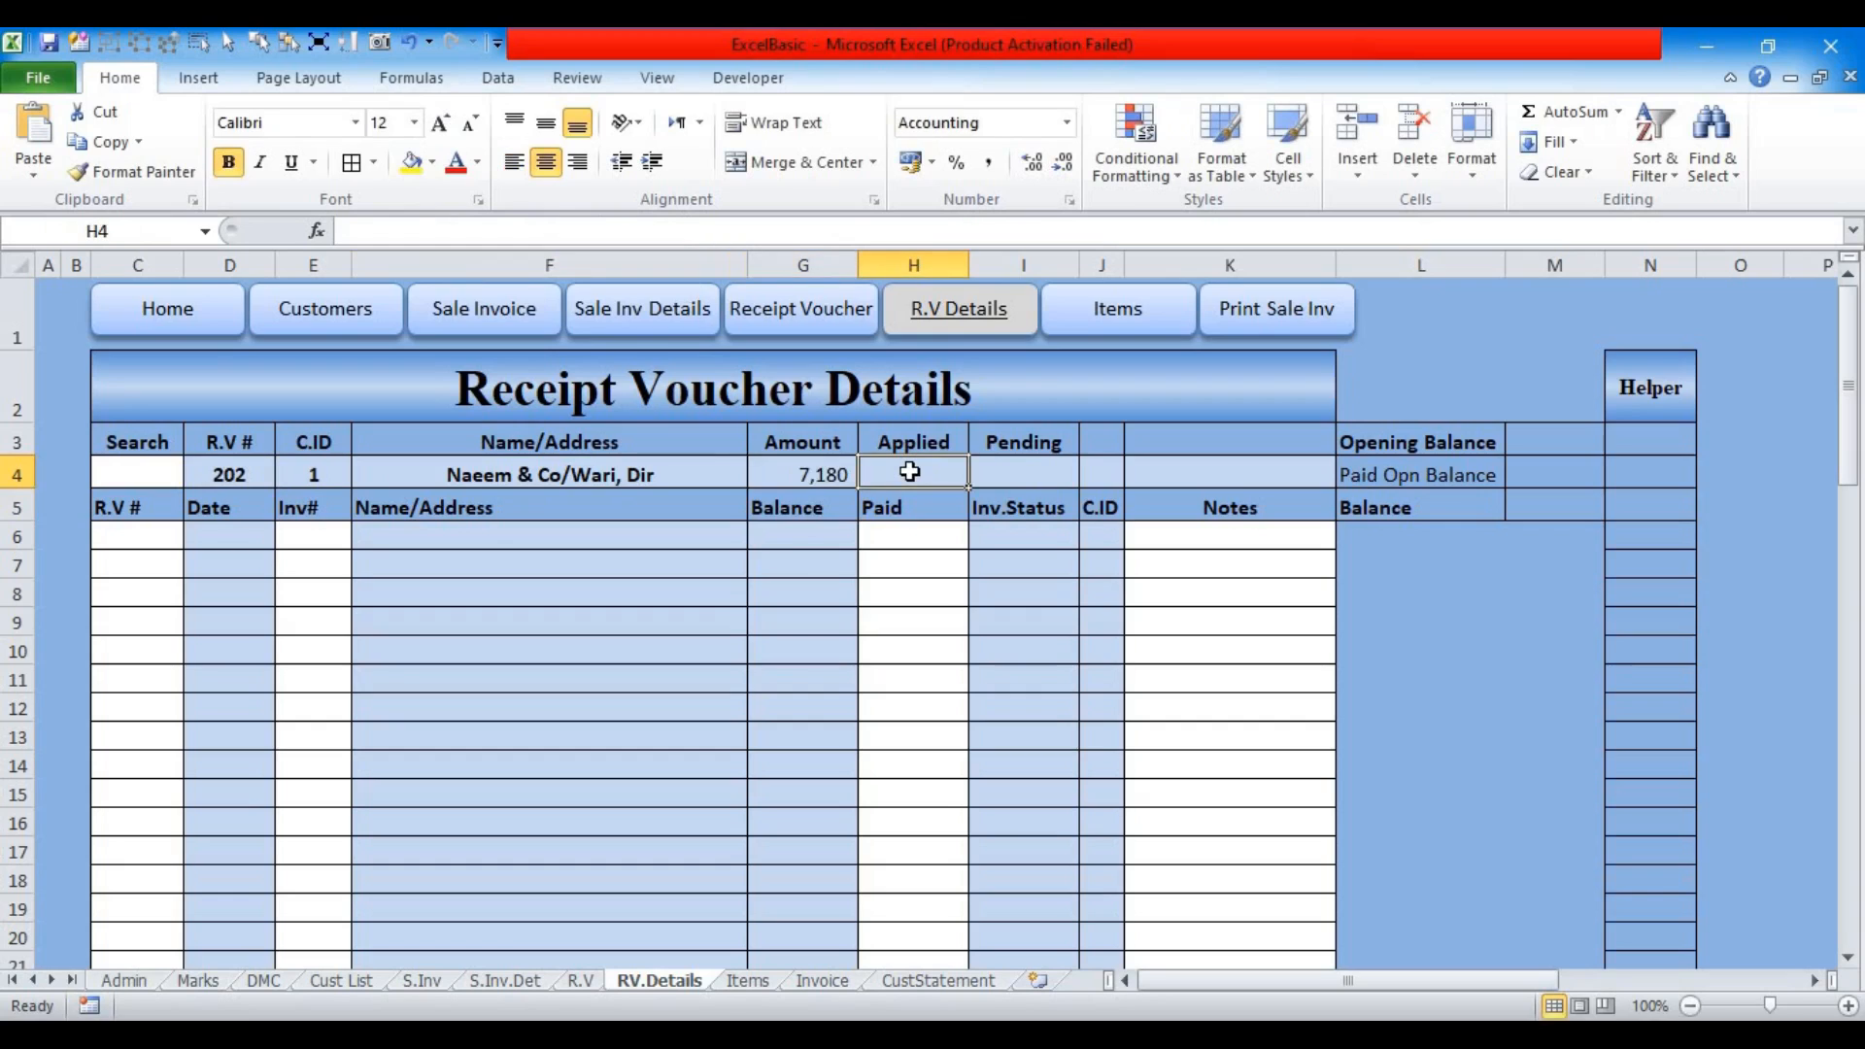
left_click(1006, 473)
left_click(936, 480)
type("5000")
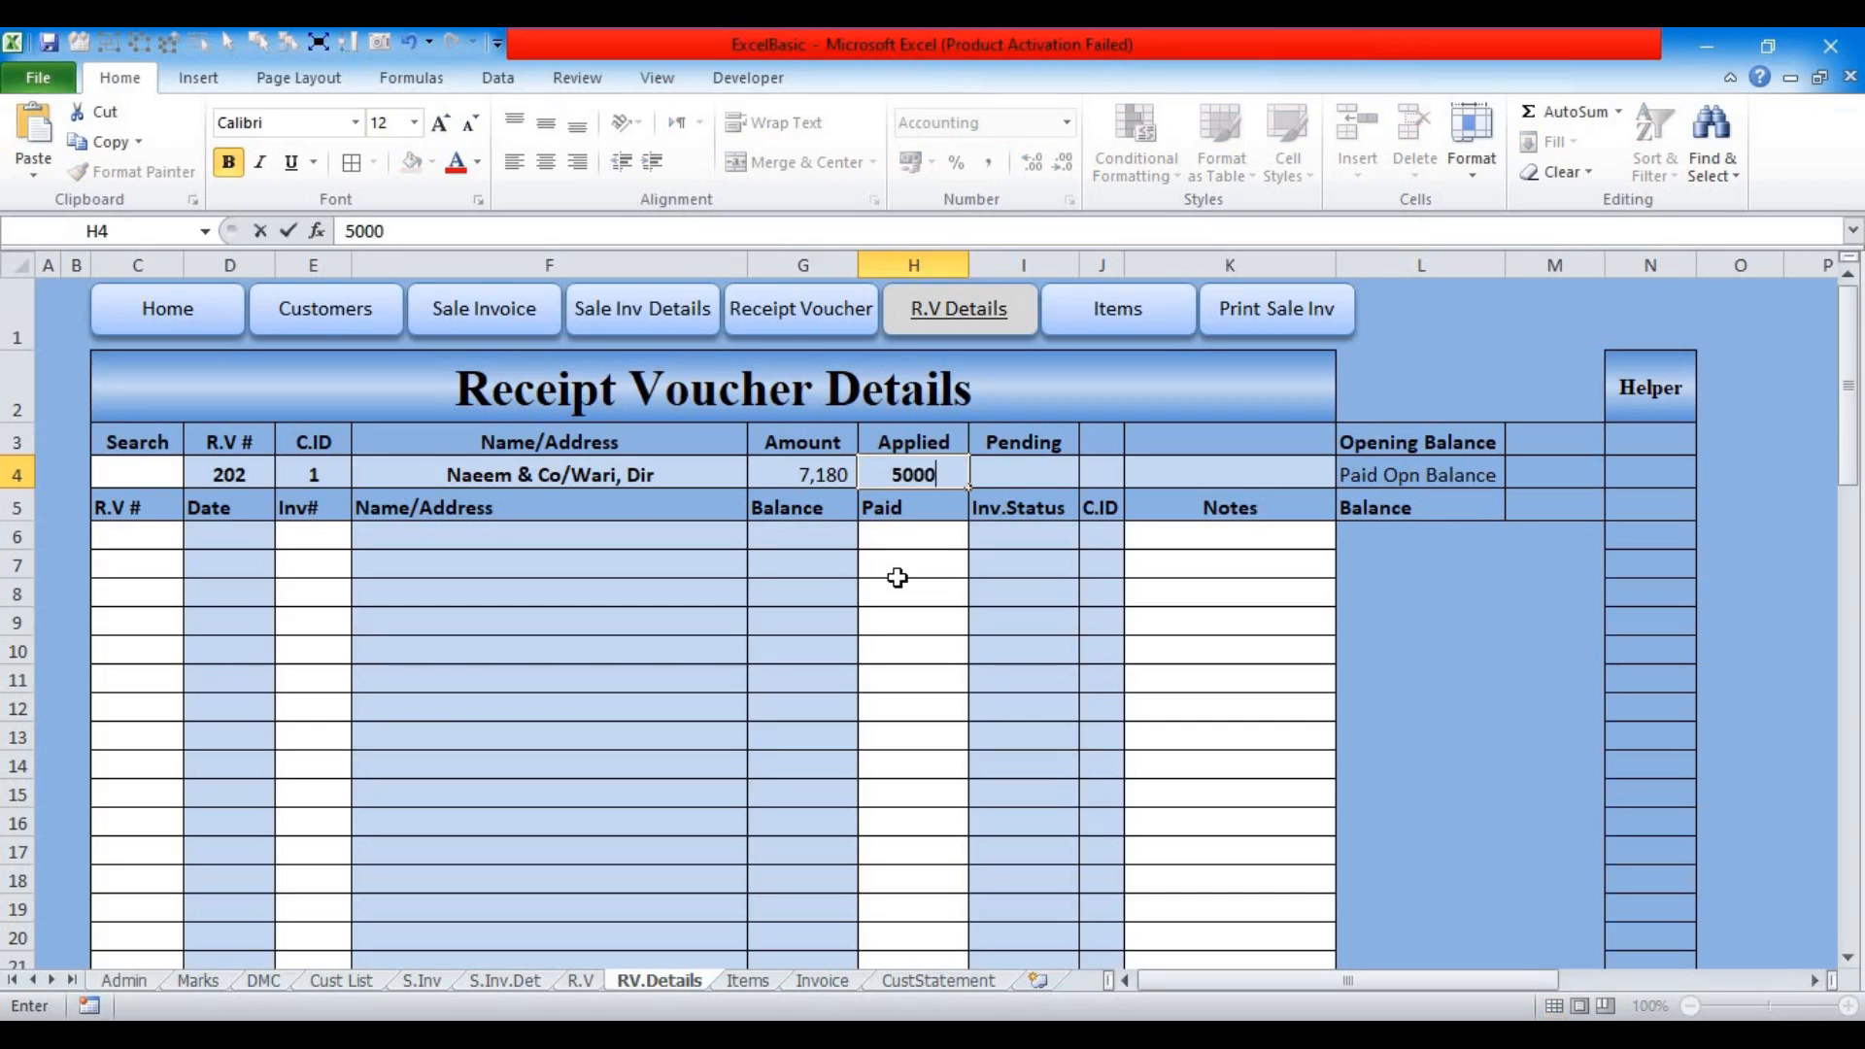
key("Tab")
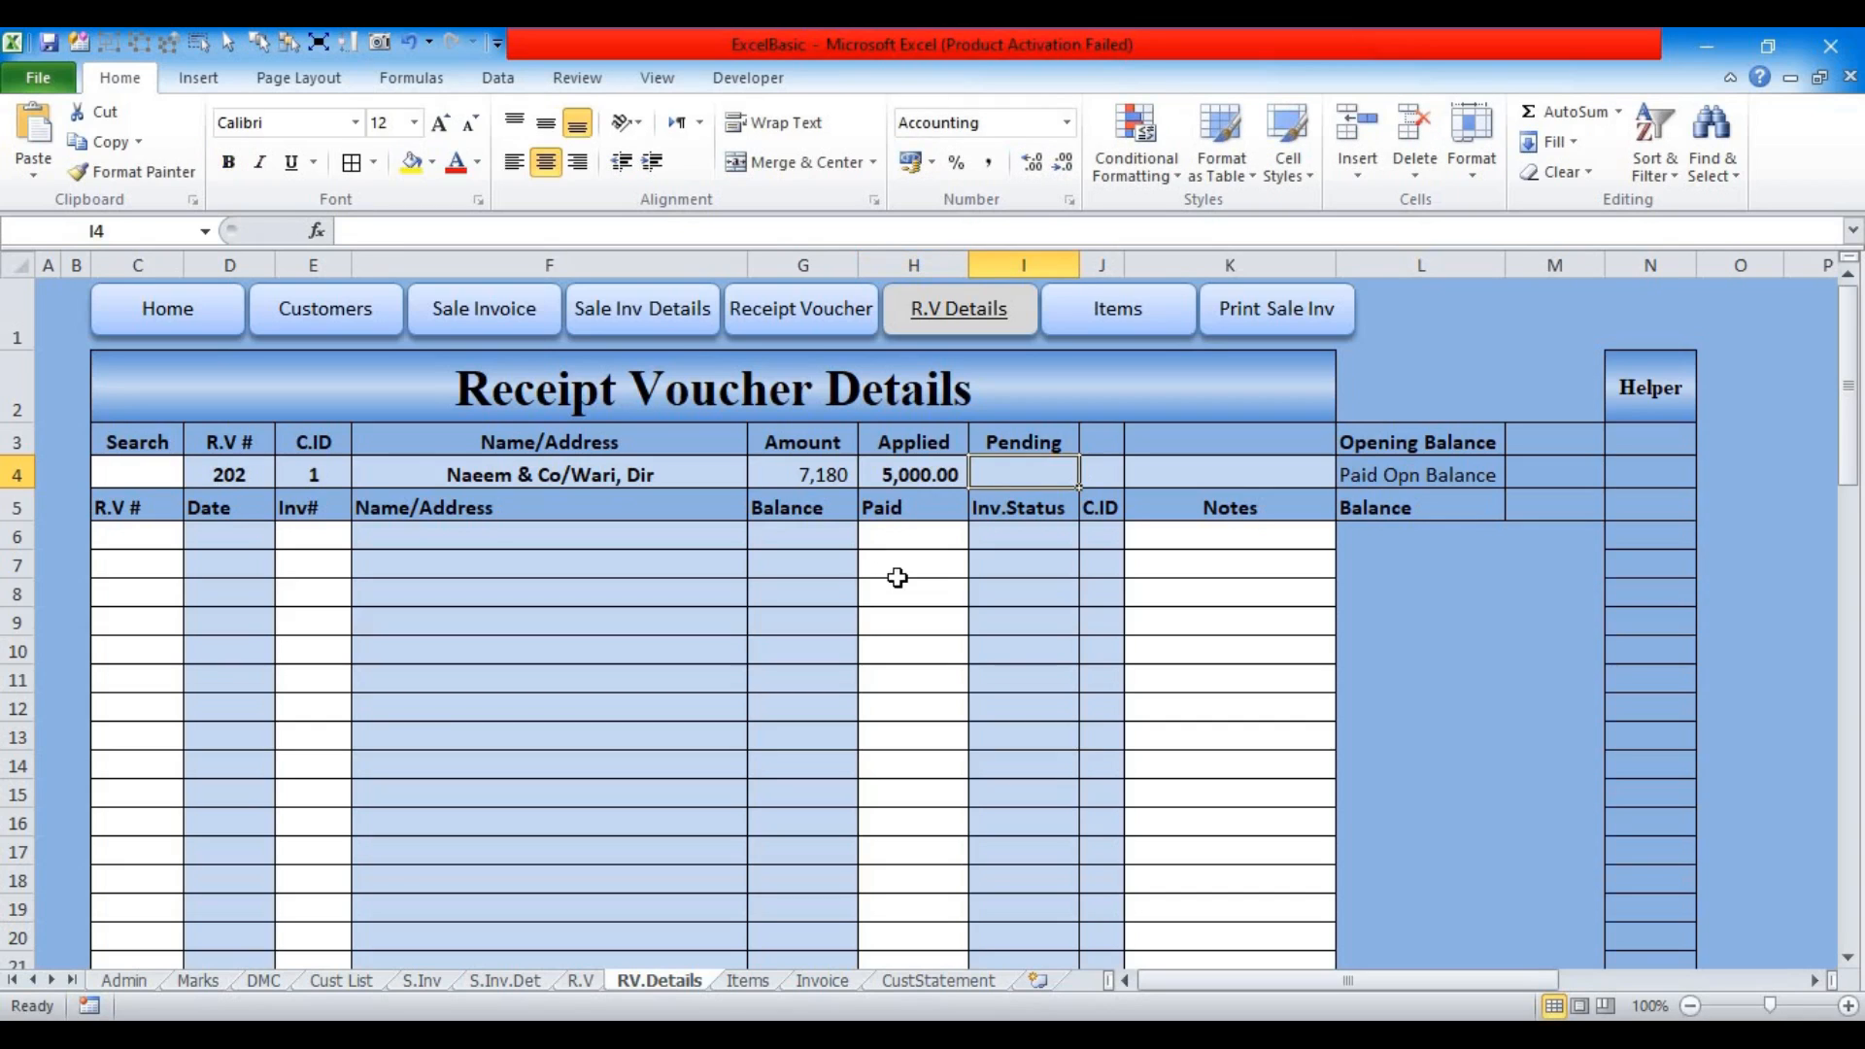
Step: Calculate Pending in I4 with =G4-H4, and clear the test value from the Applied cell H4
type("=")
left_click(801, 476)
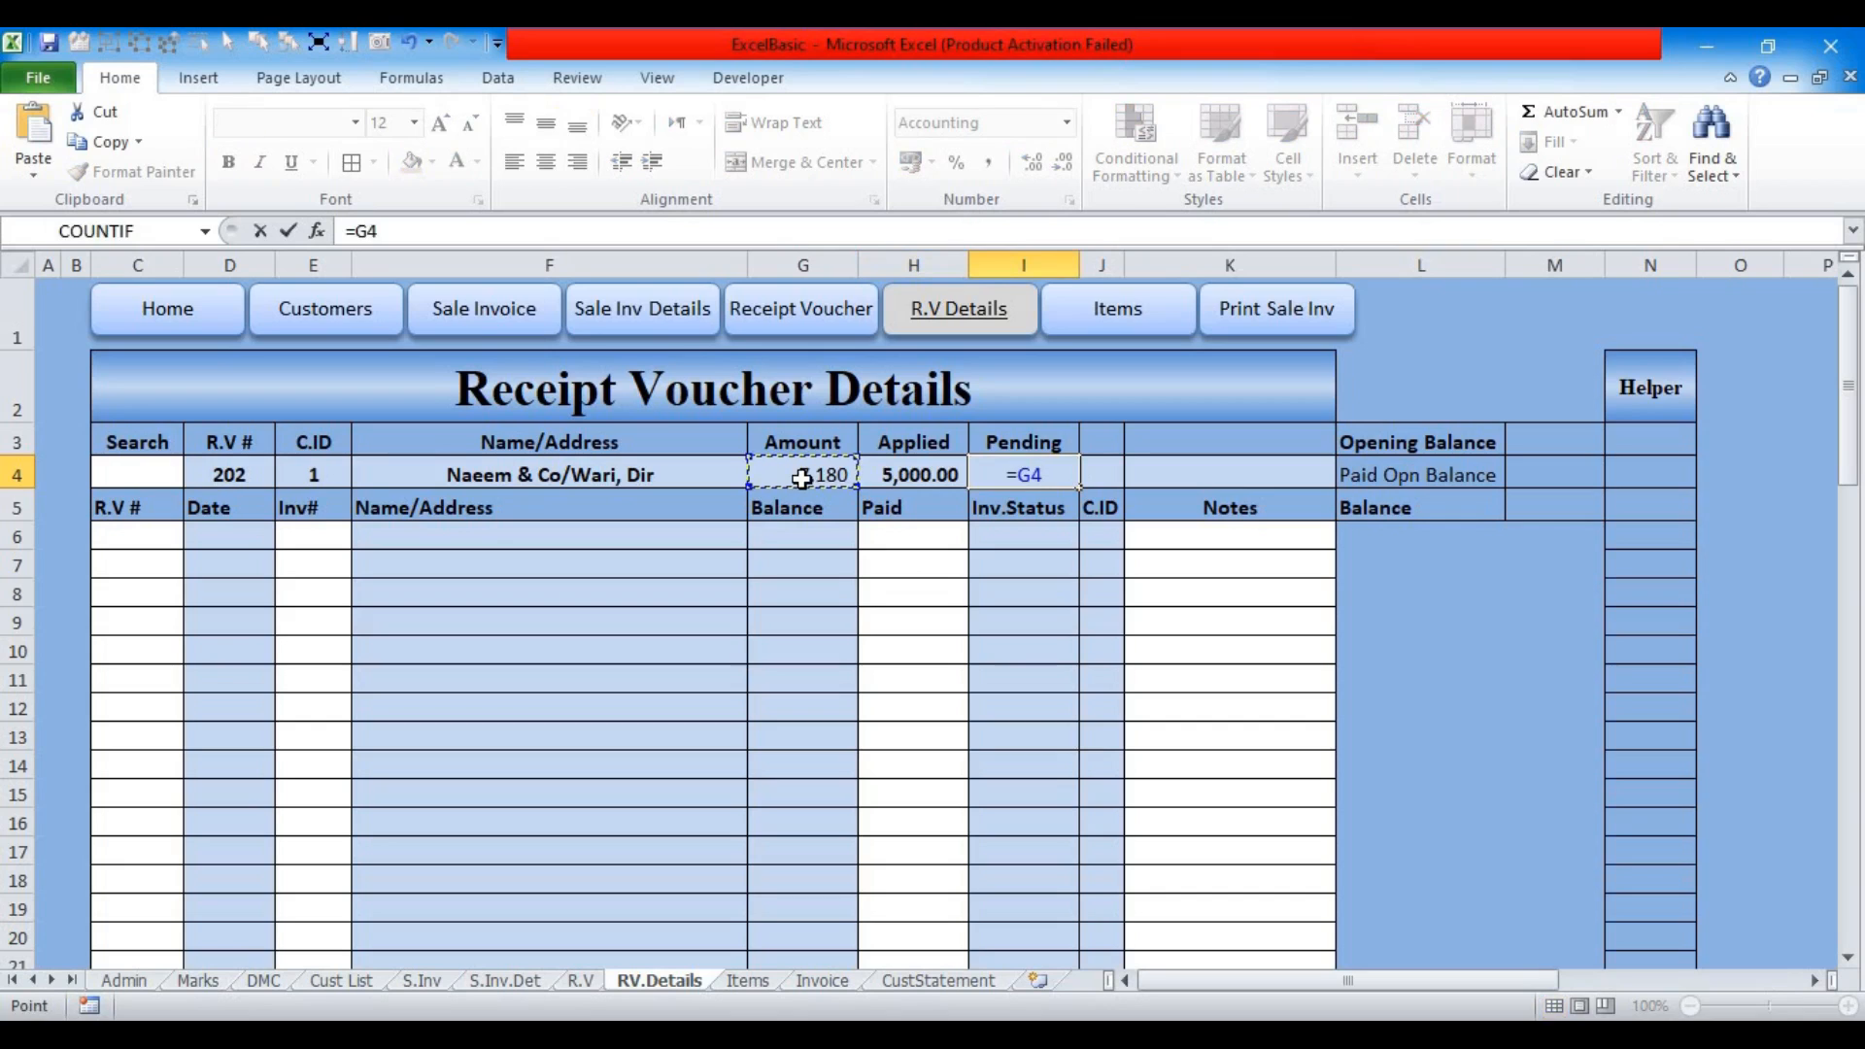
type("-")
left_click(902, 473)
key("Return")
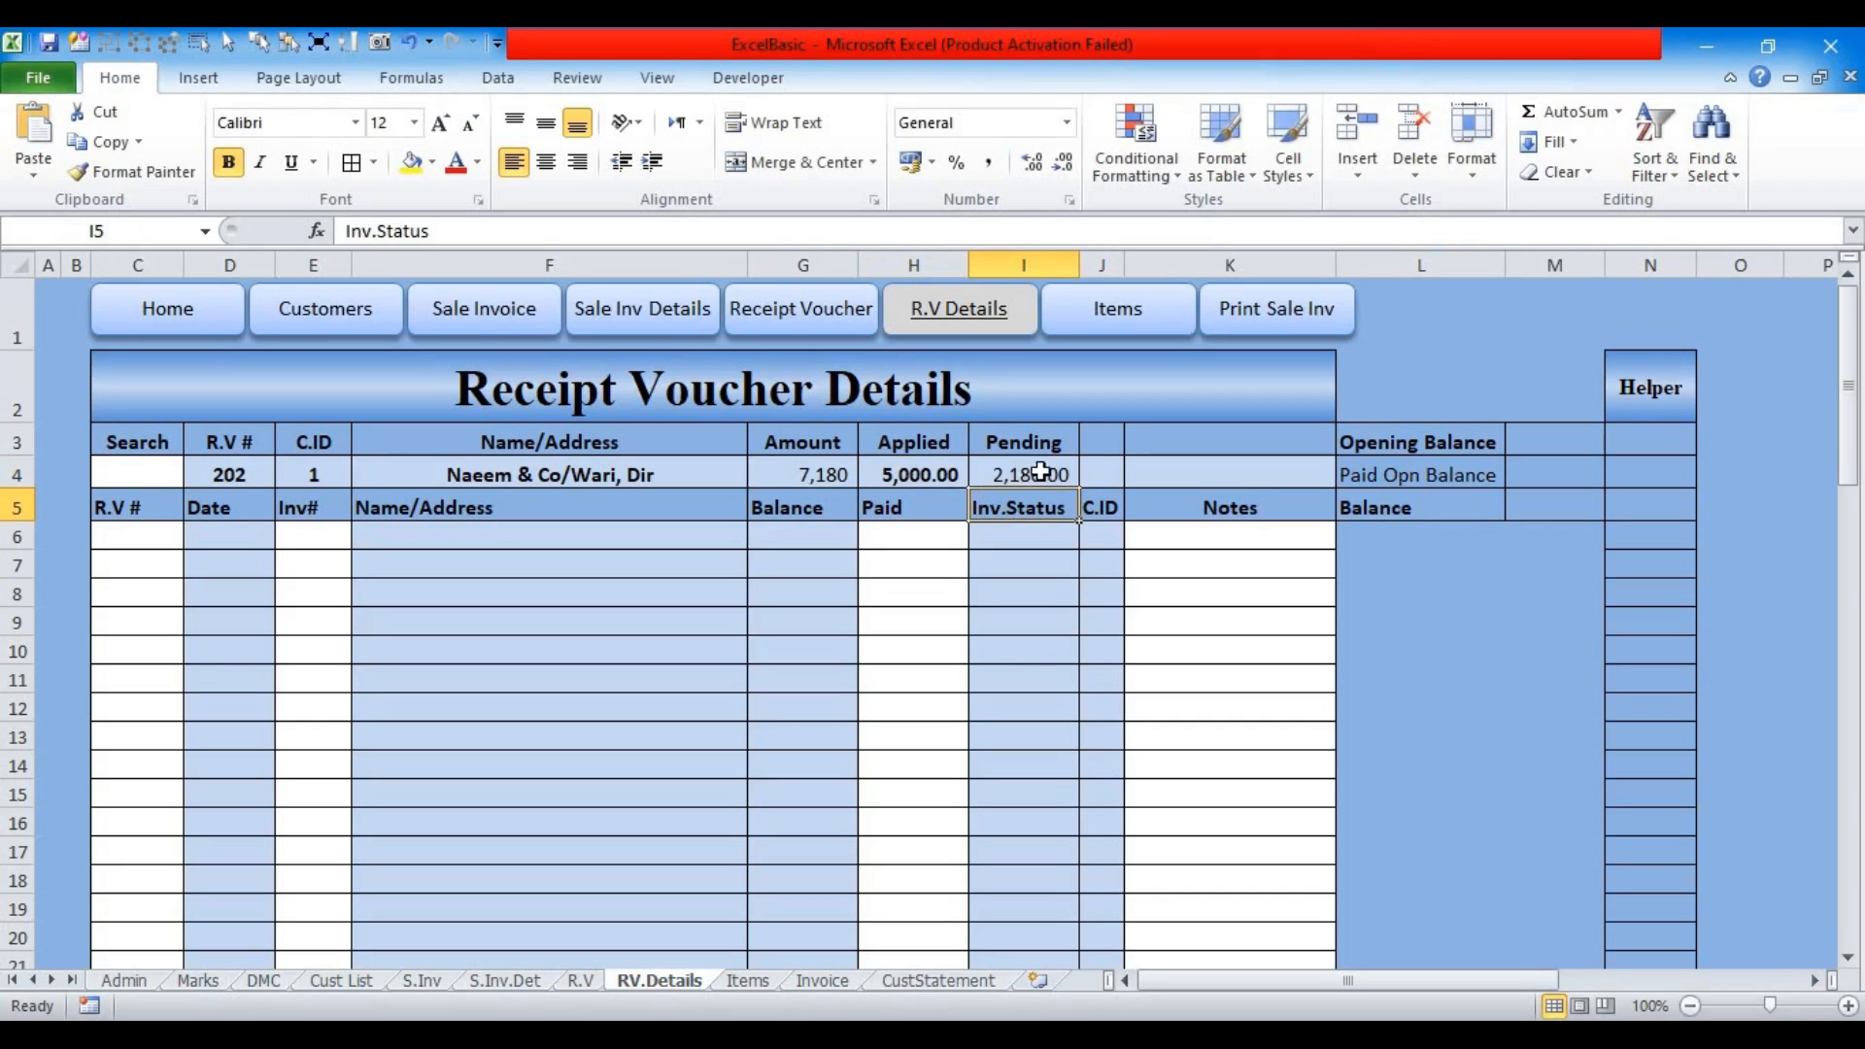
left_click(917, 470)
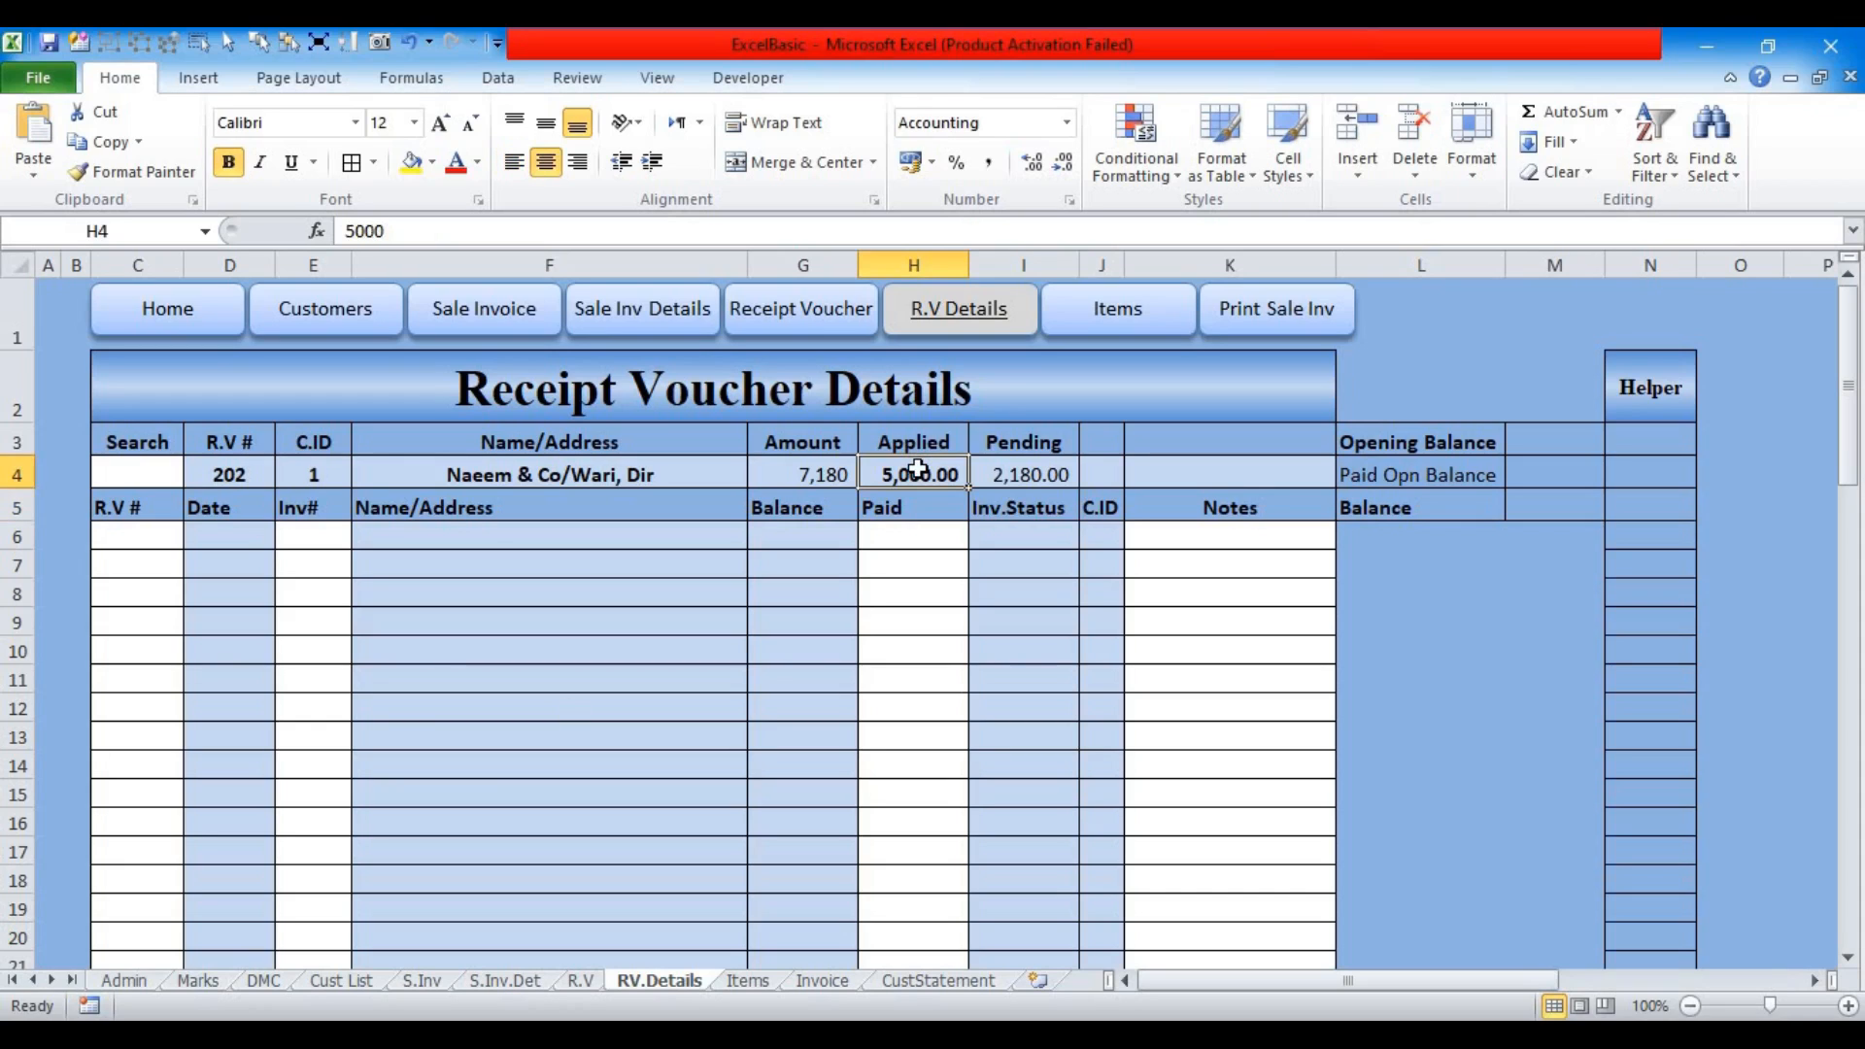
key("Delete")
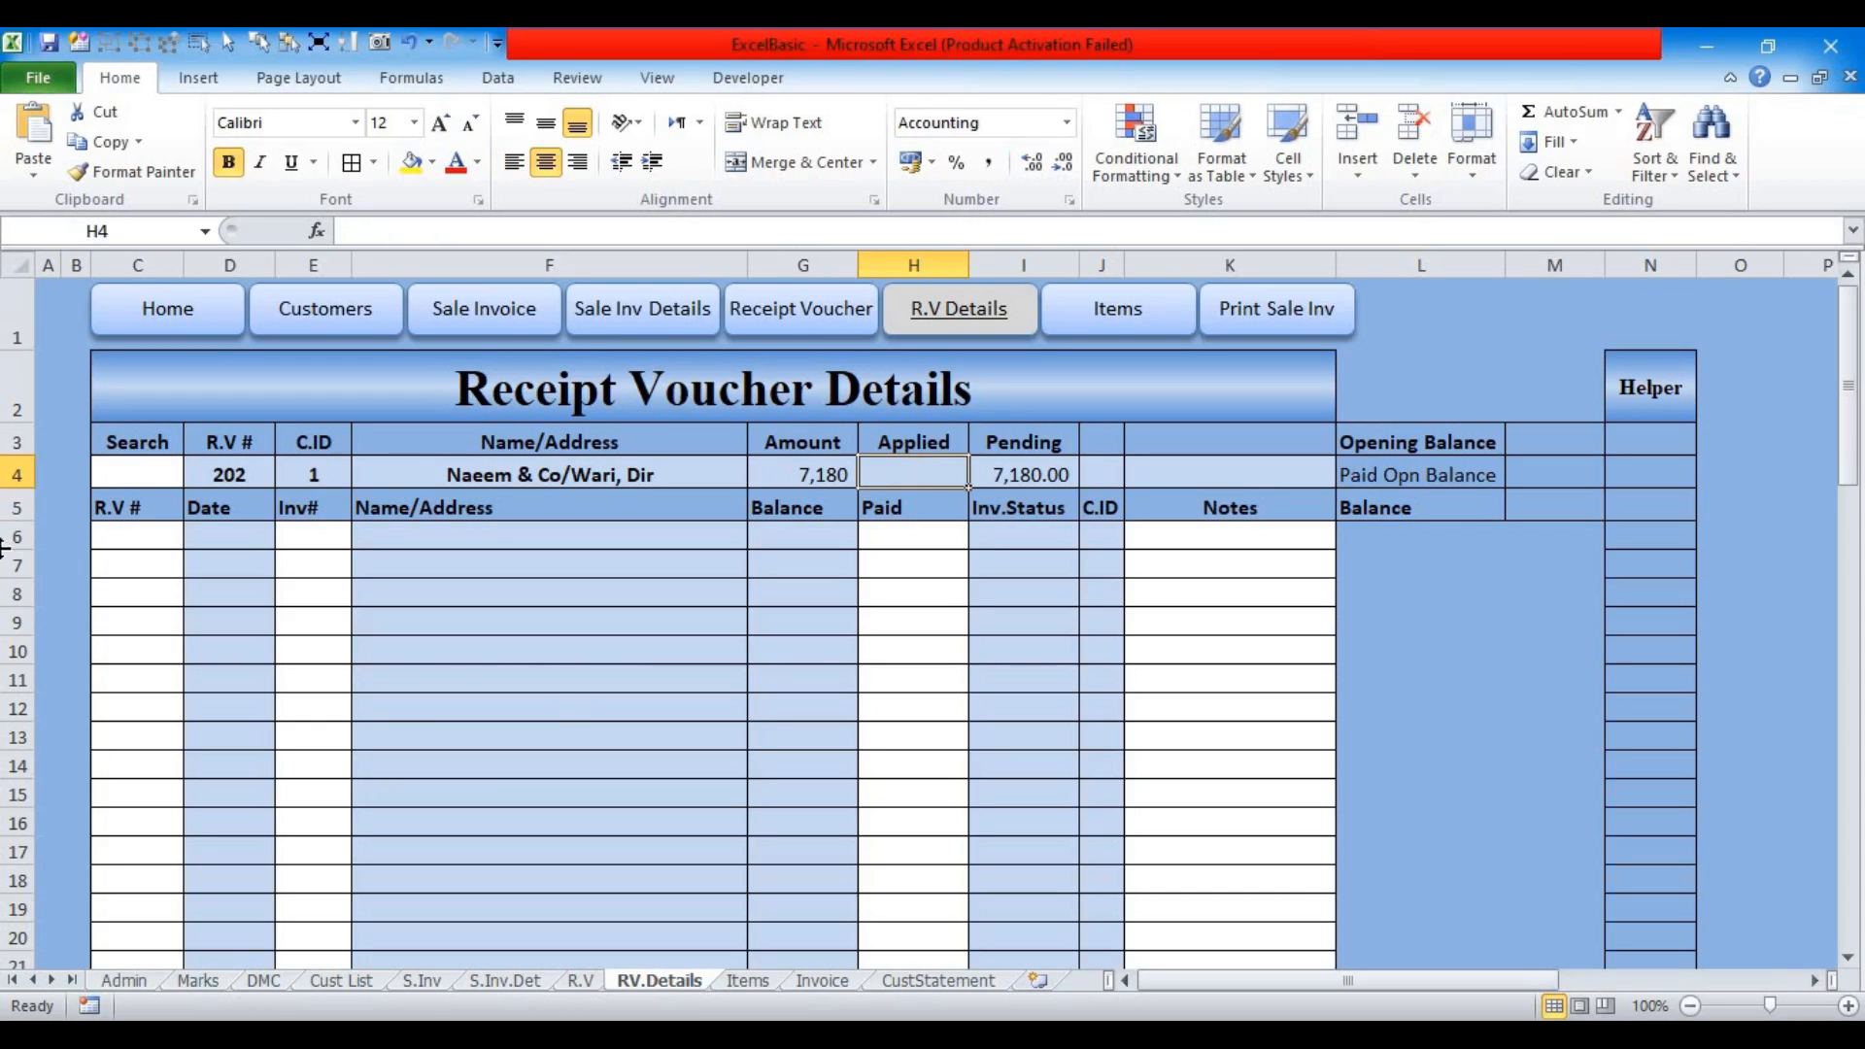
Step: Enter 201 in the Search cell C4 and change the D4 formula to =IF(C4<>"",C4,MAX(R.V!C5:C999))
left_click(133, 472)
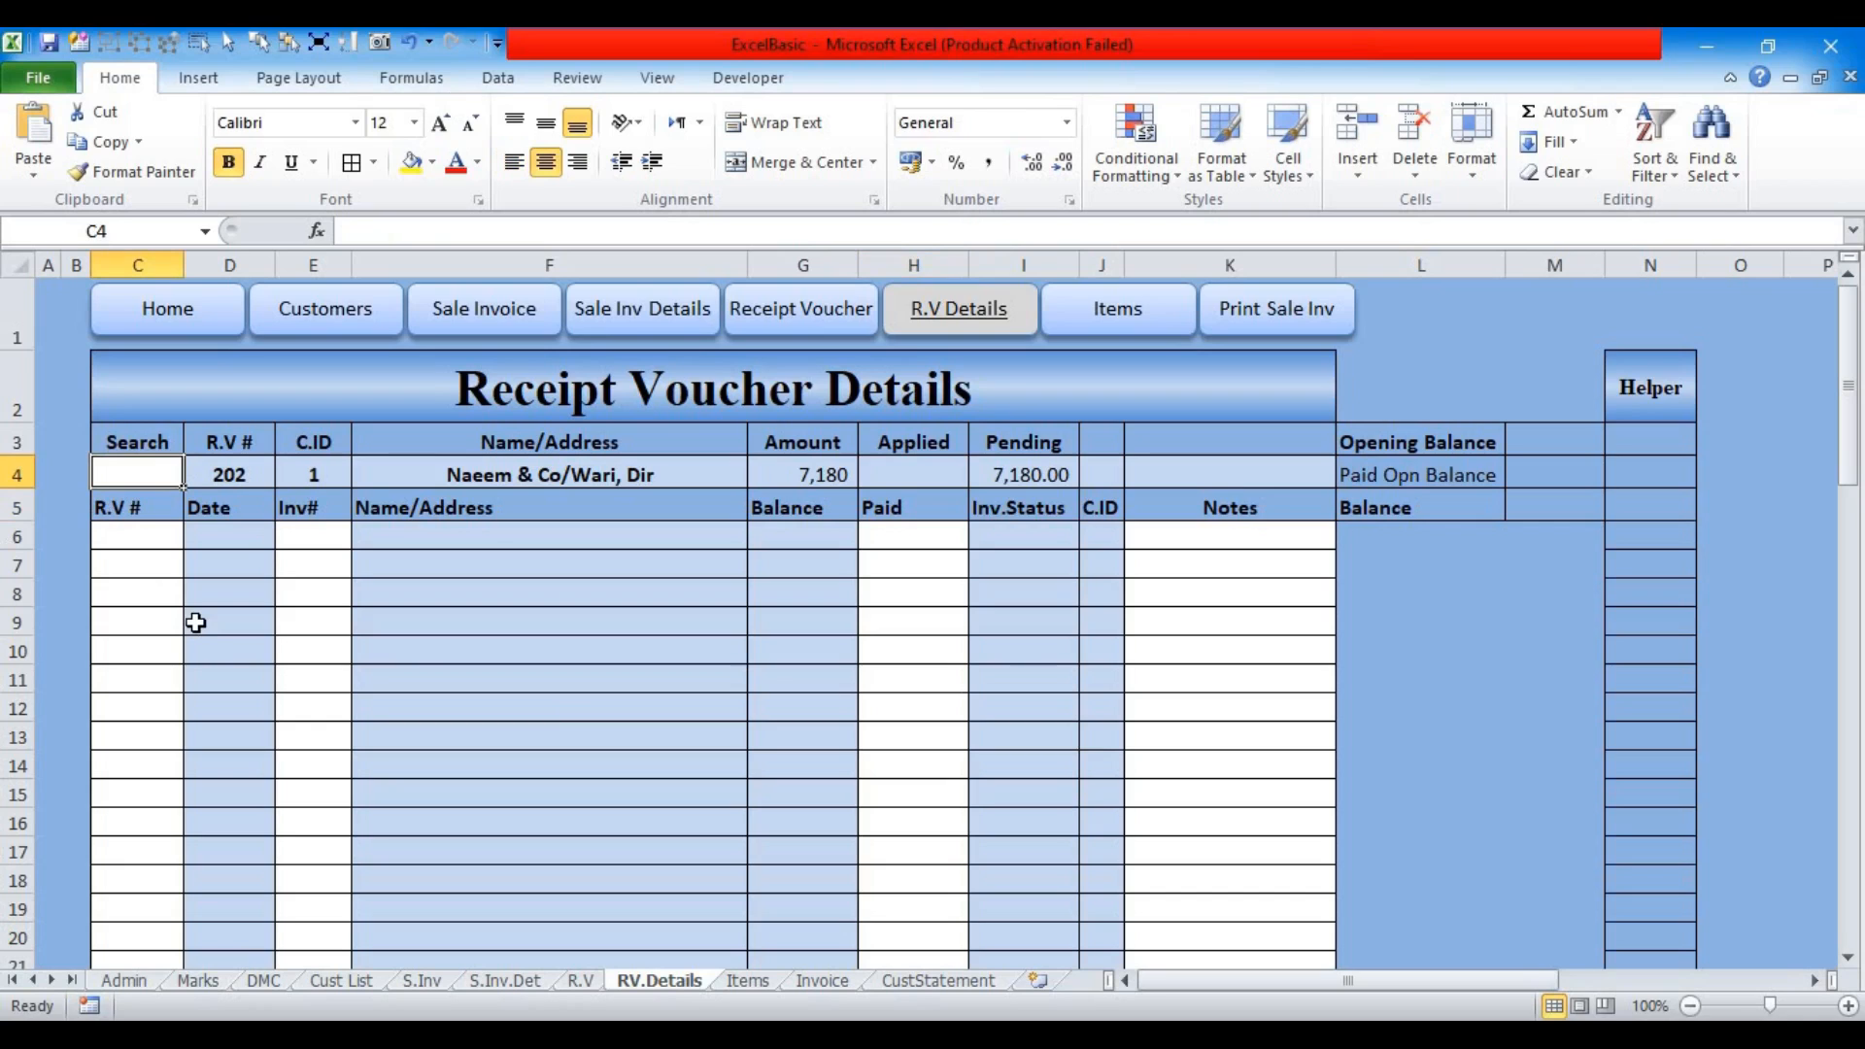
type("201")
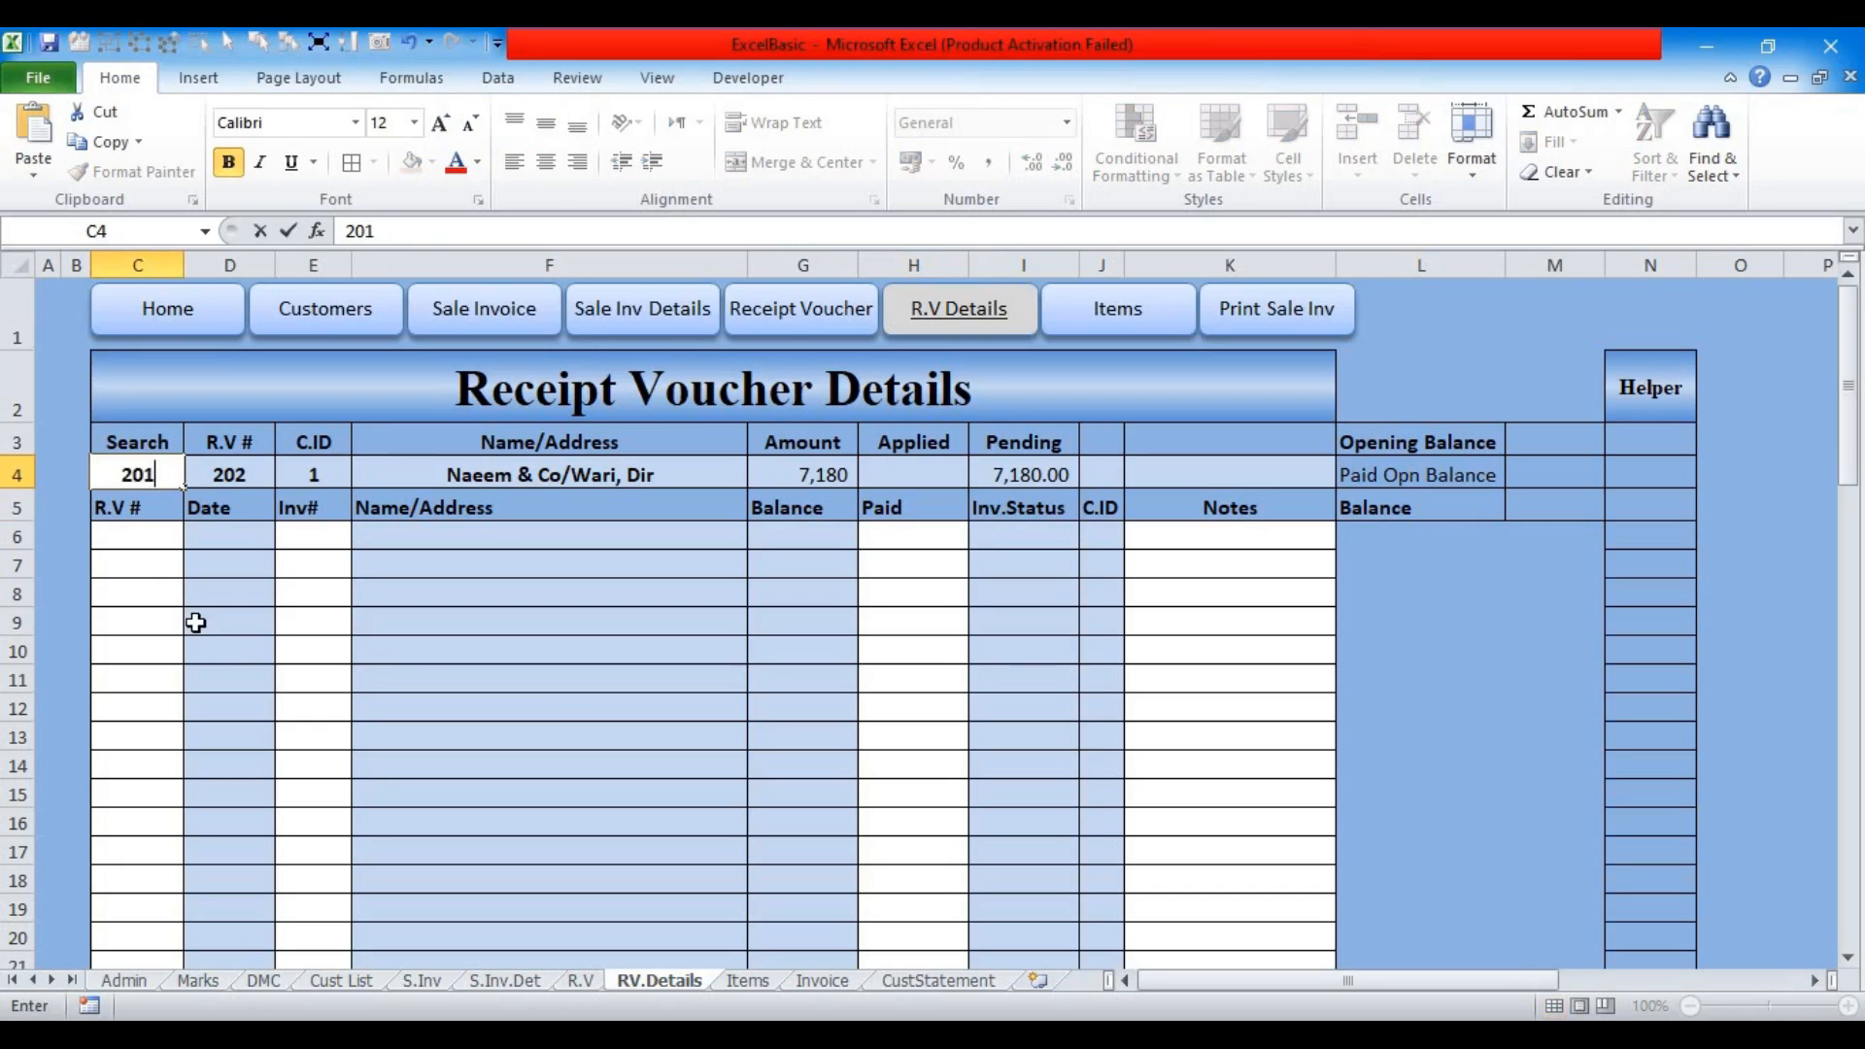
left_click(218, 466)
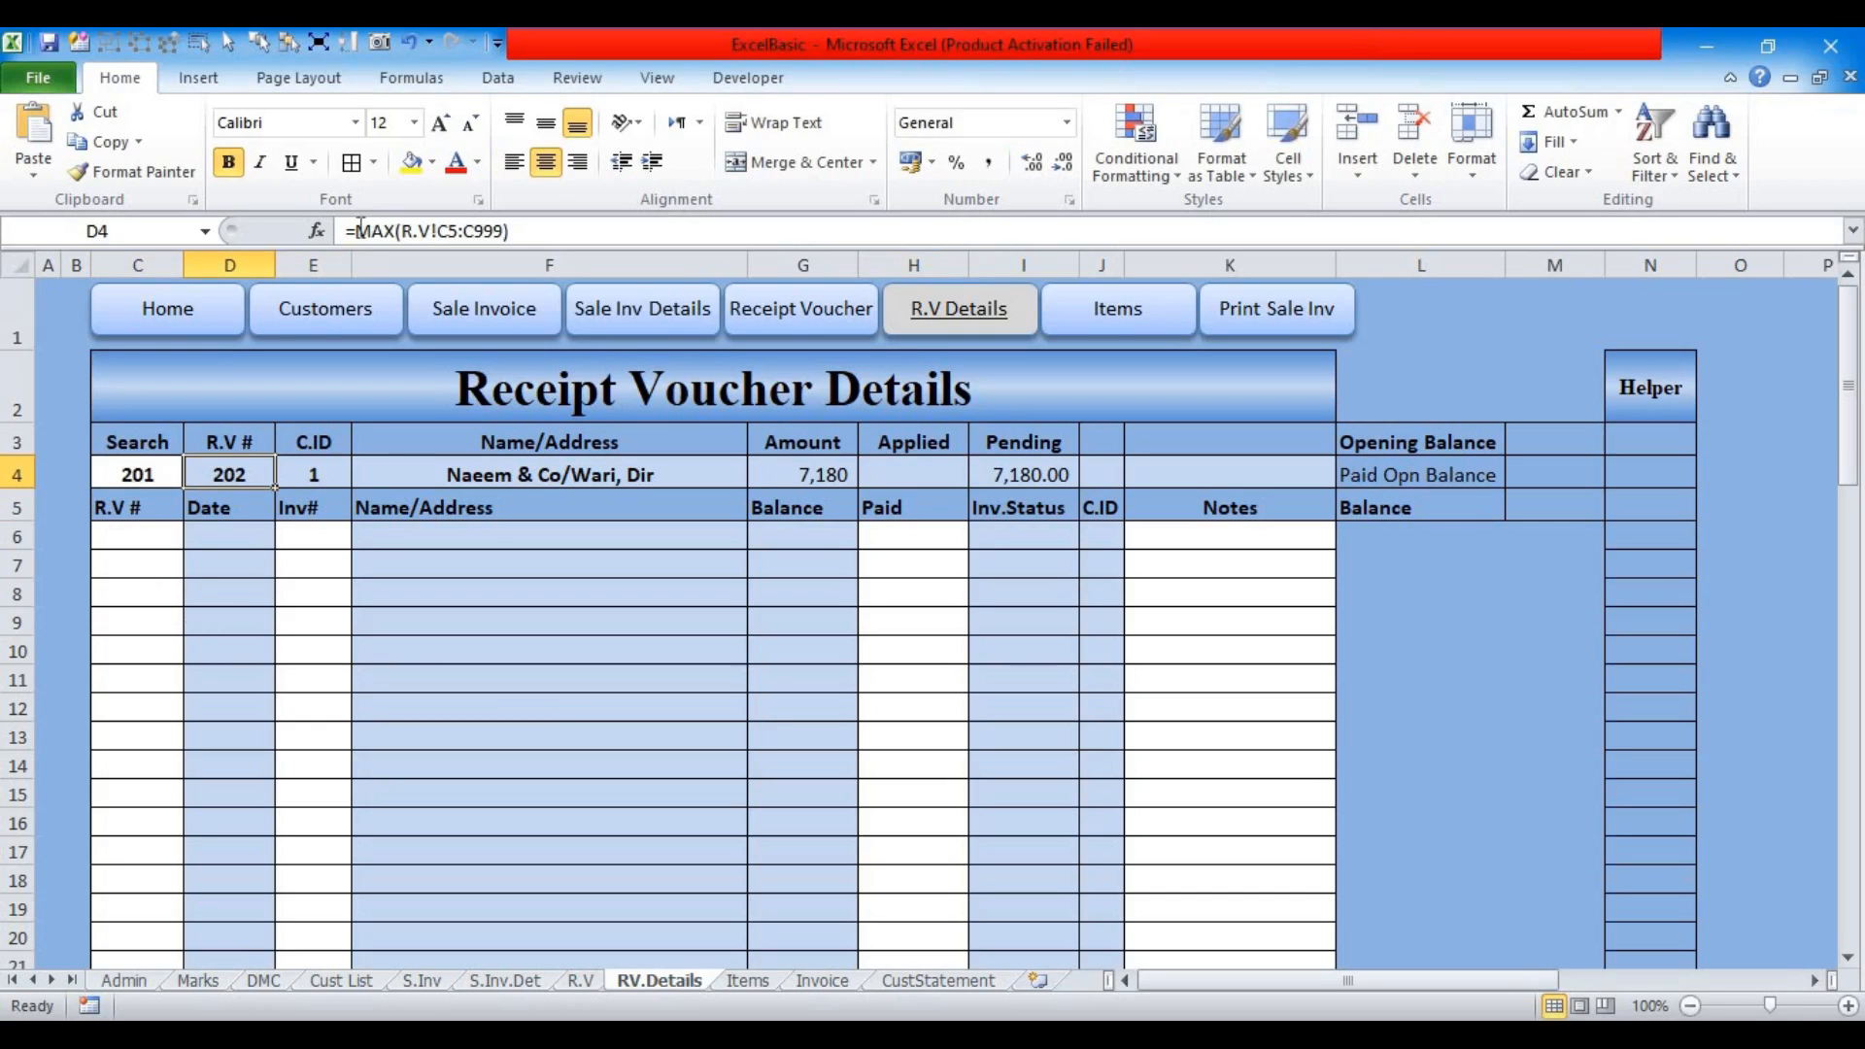
left_click(358, 231)
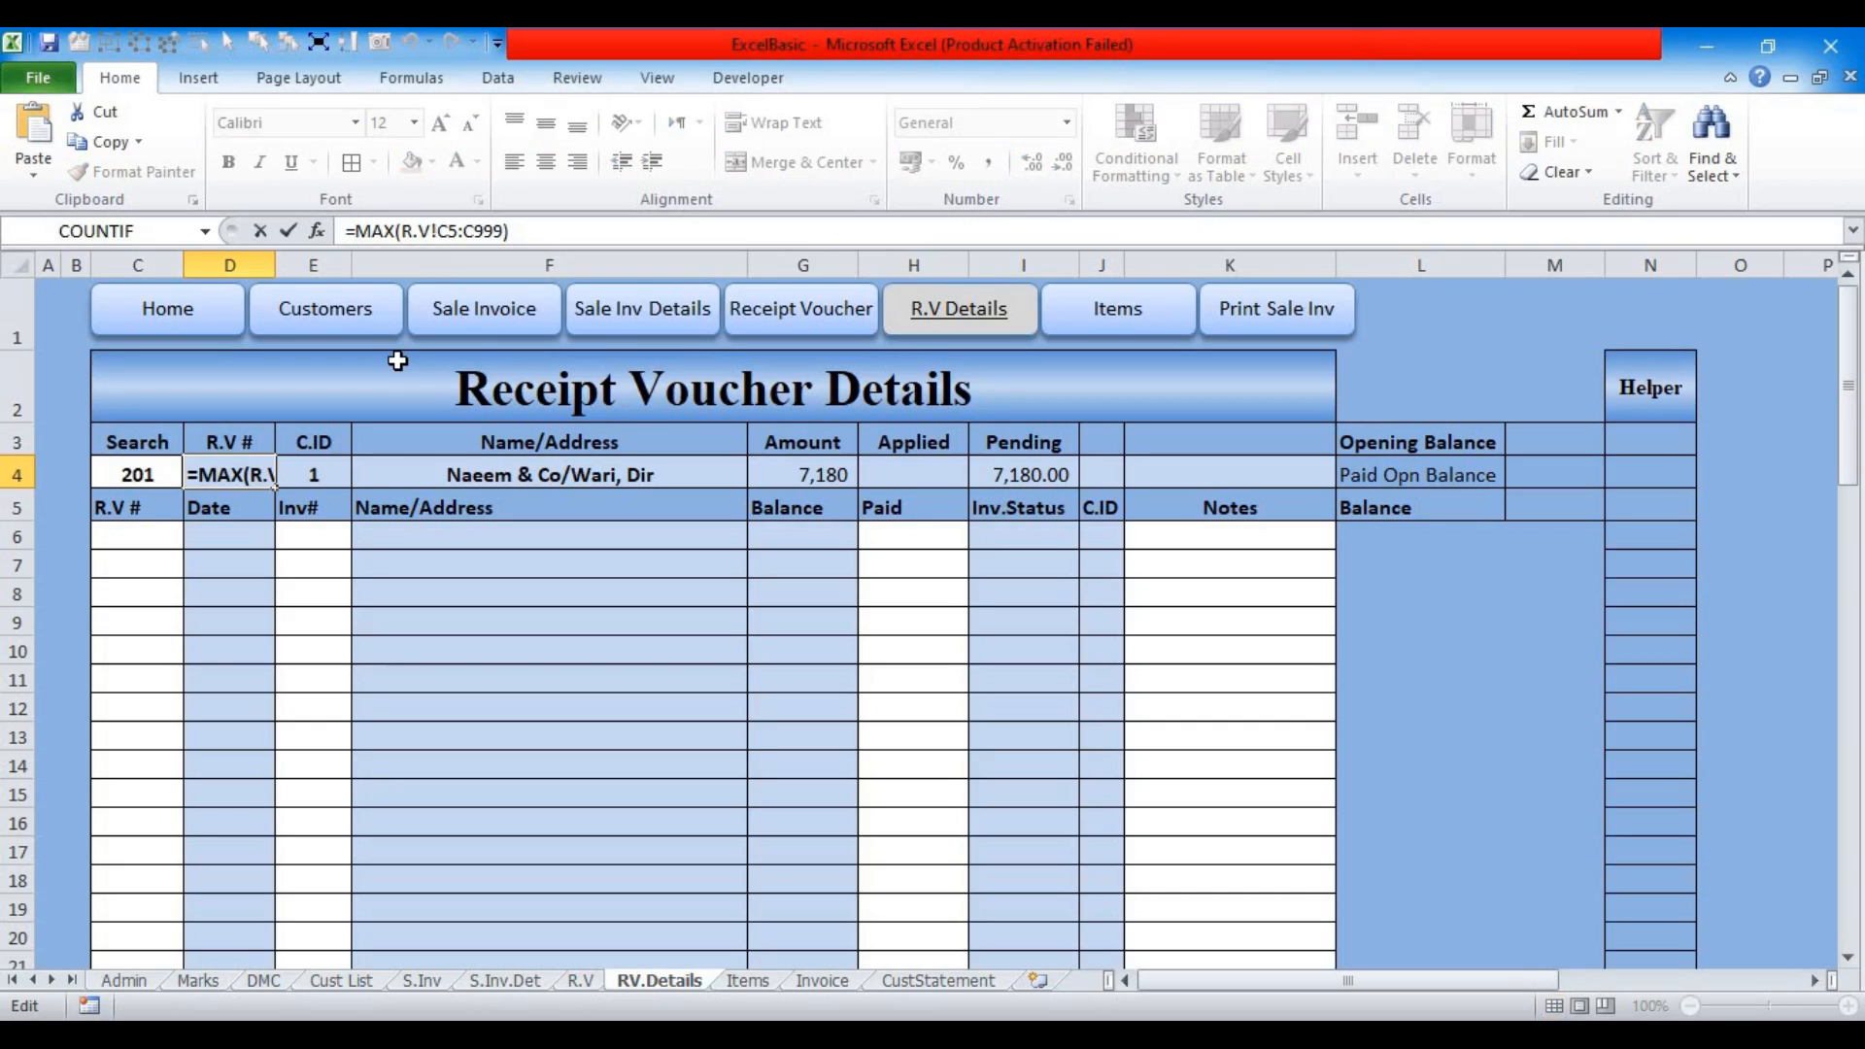
type("IF(C4<>")
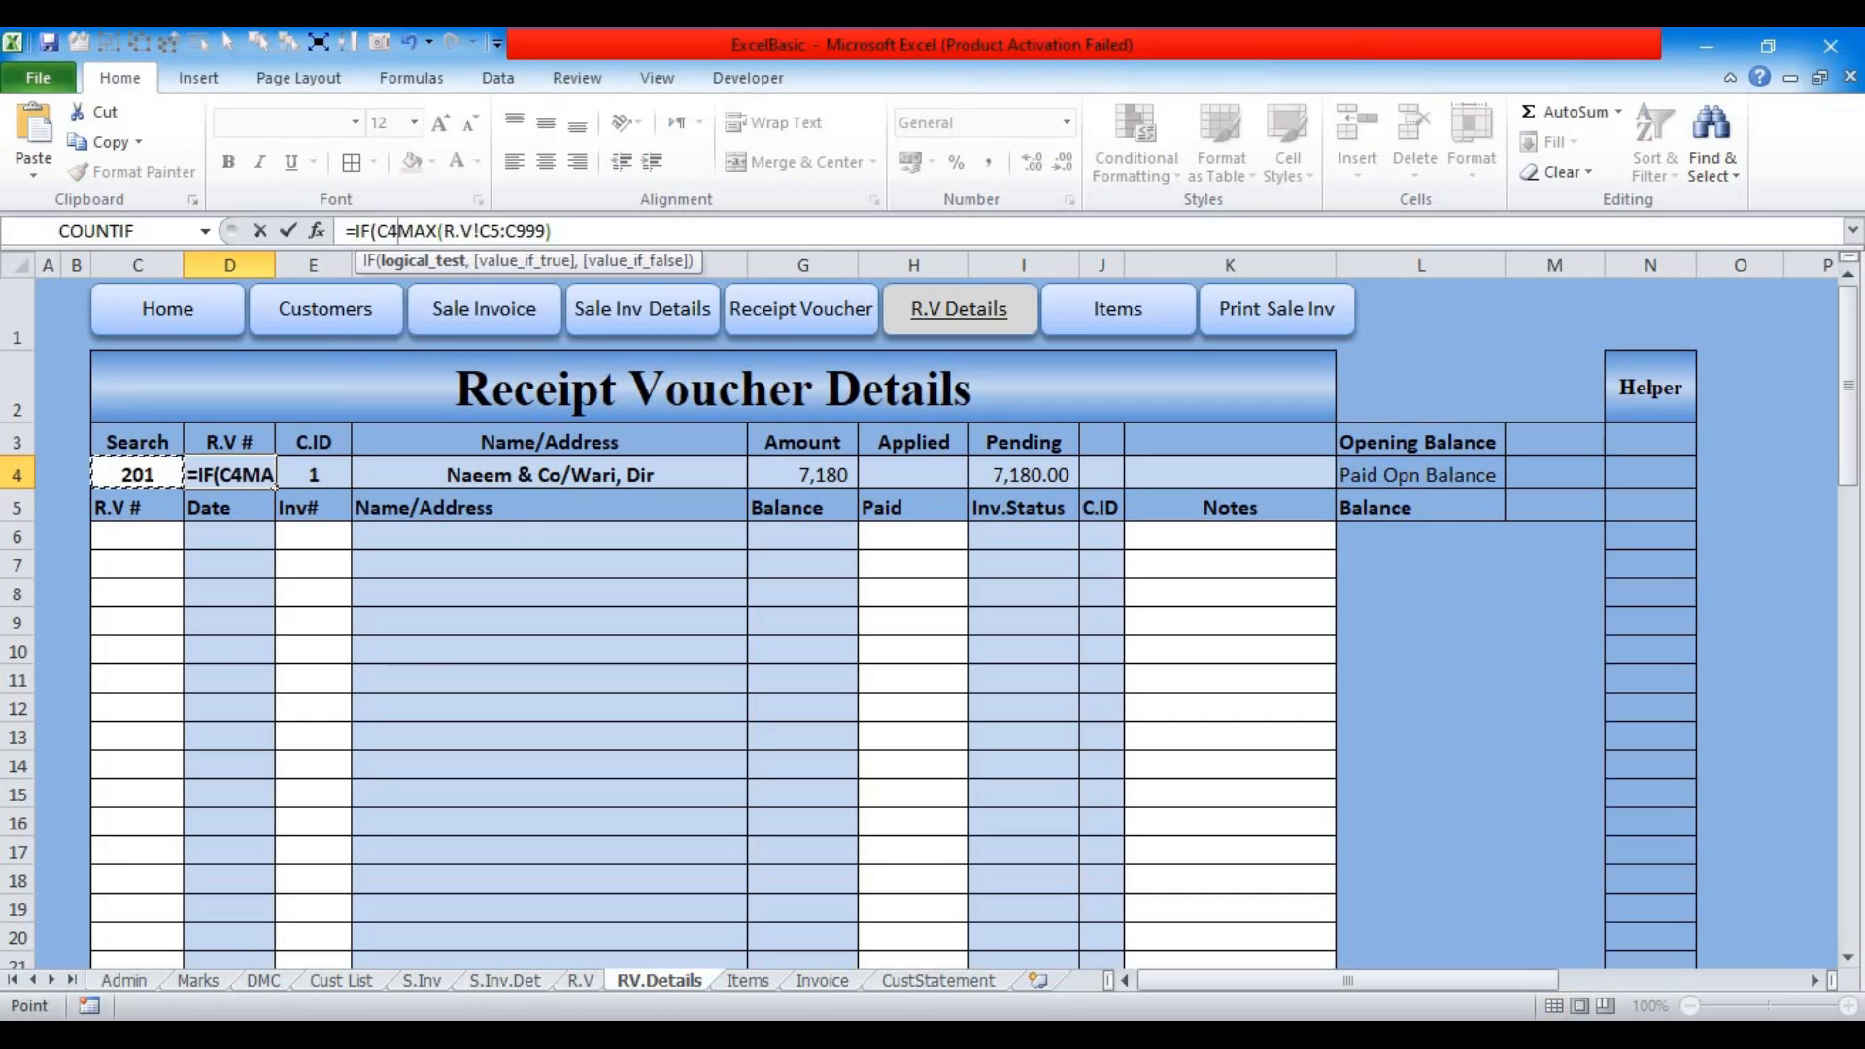
type("\"\"")
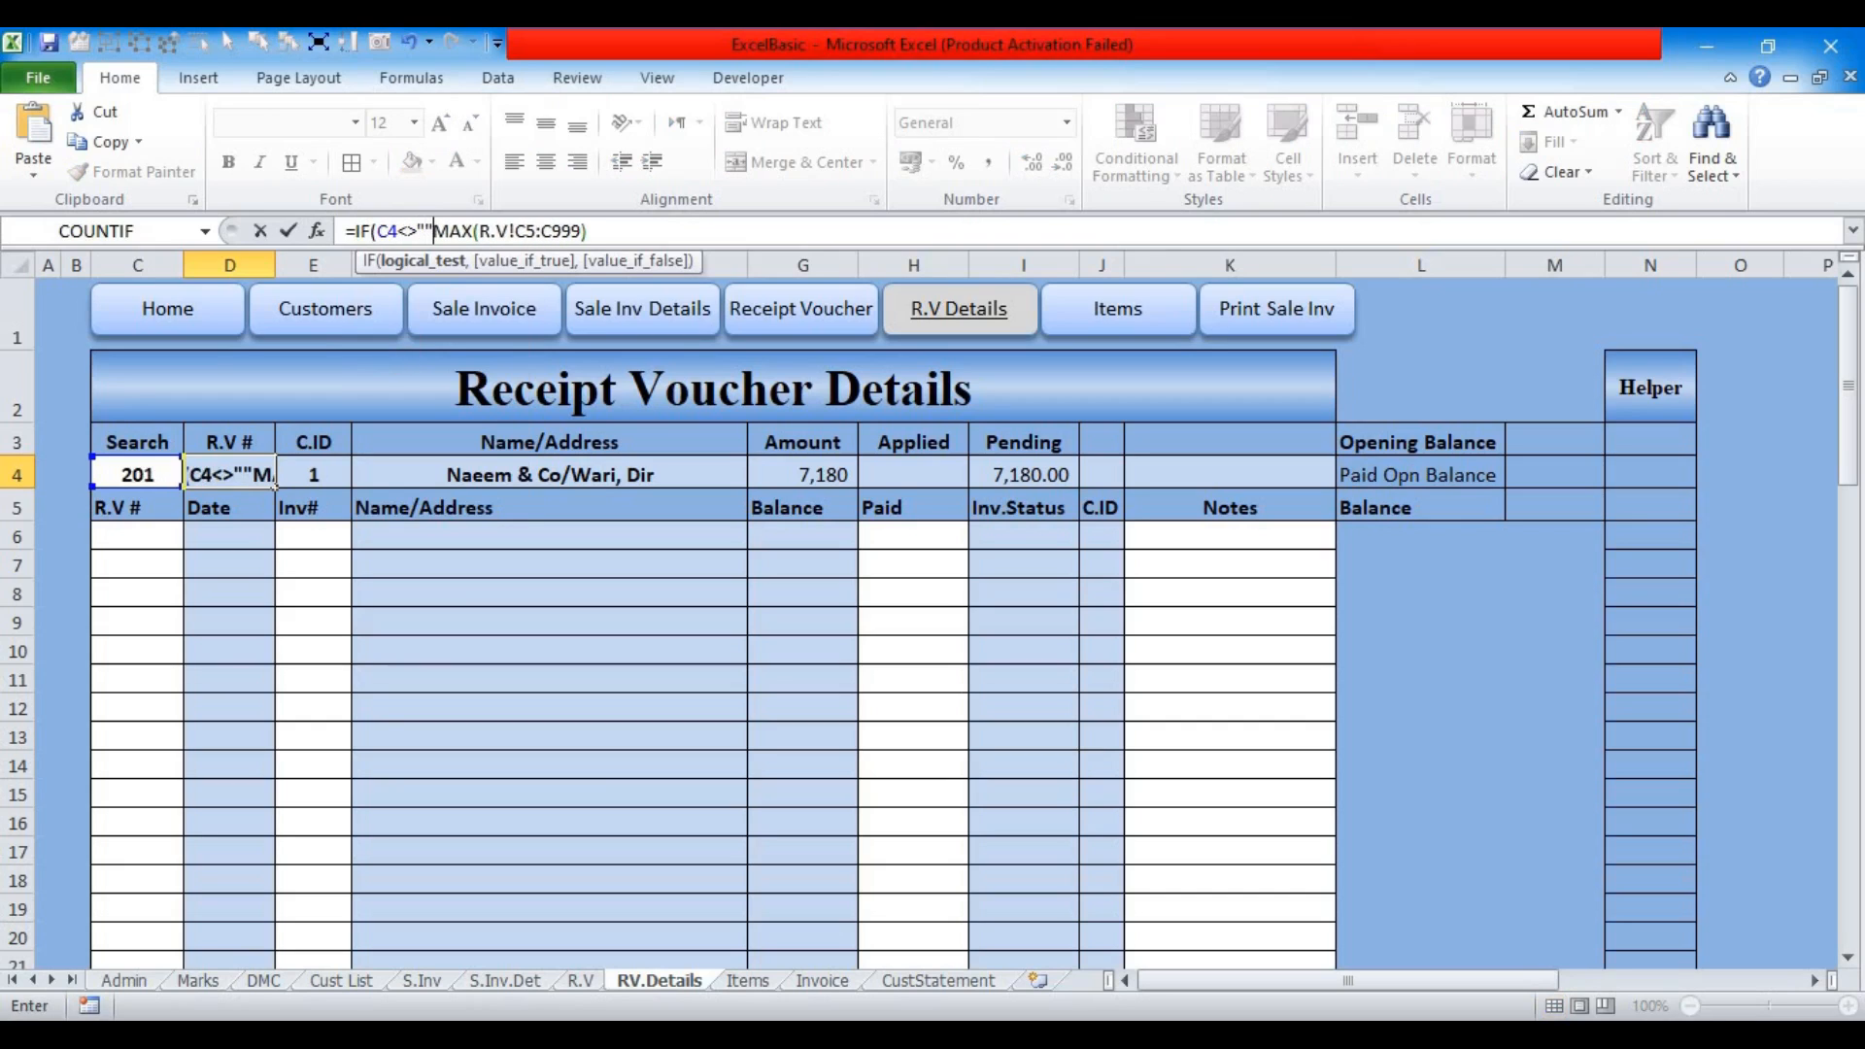
type(",")
left_click(144, 476)
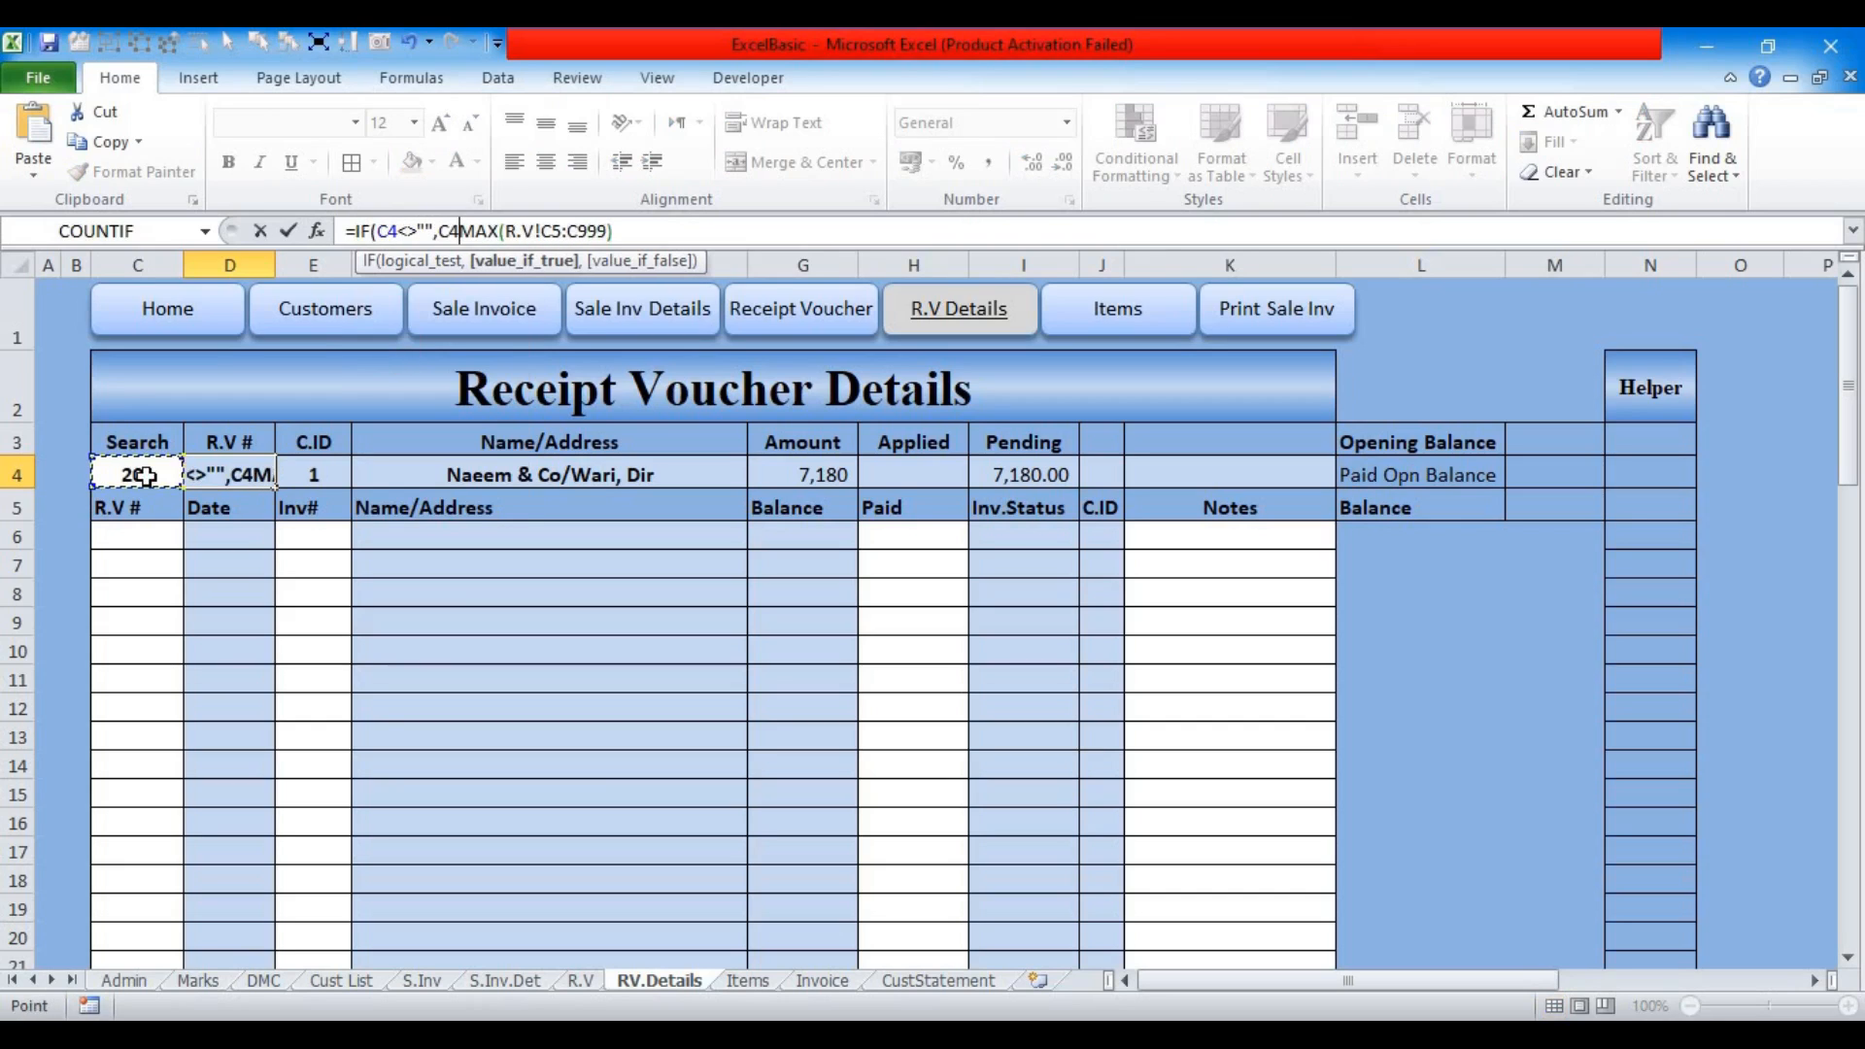
type(",")
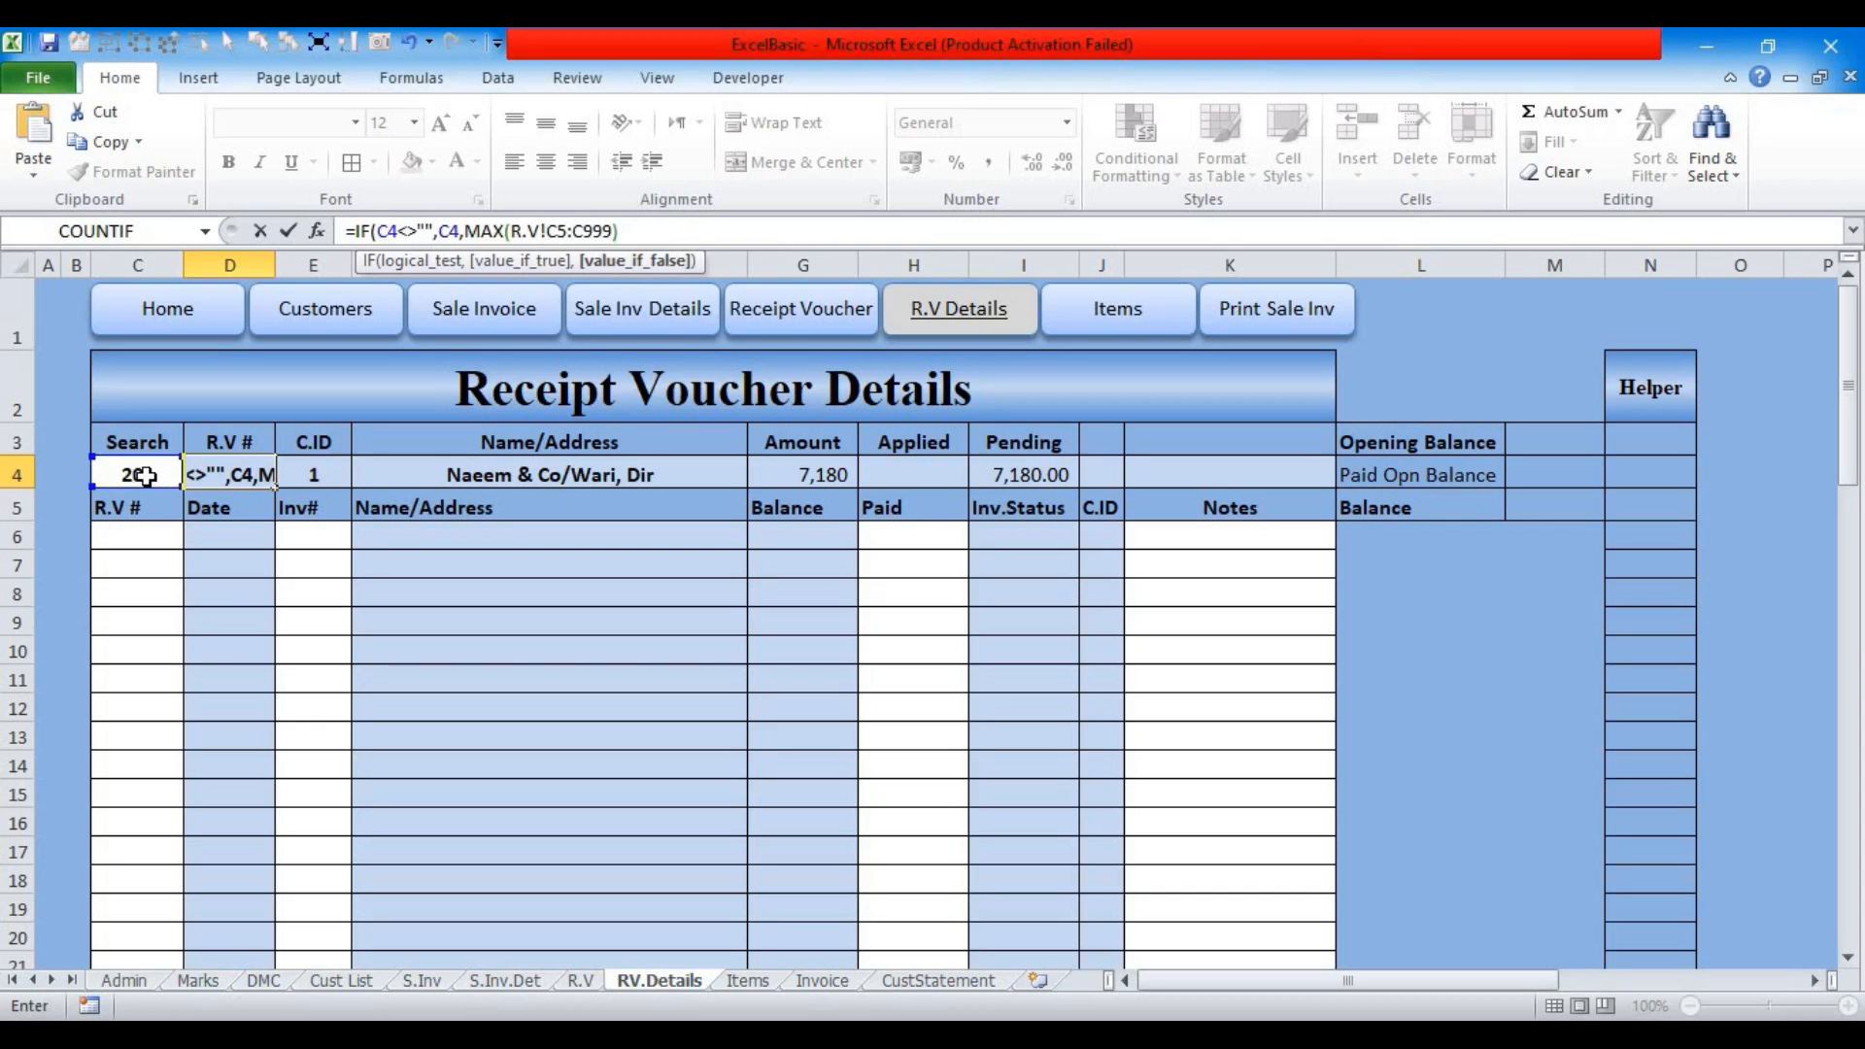
key("Return")
key("Return")
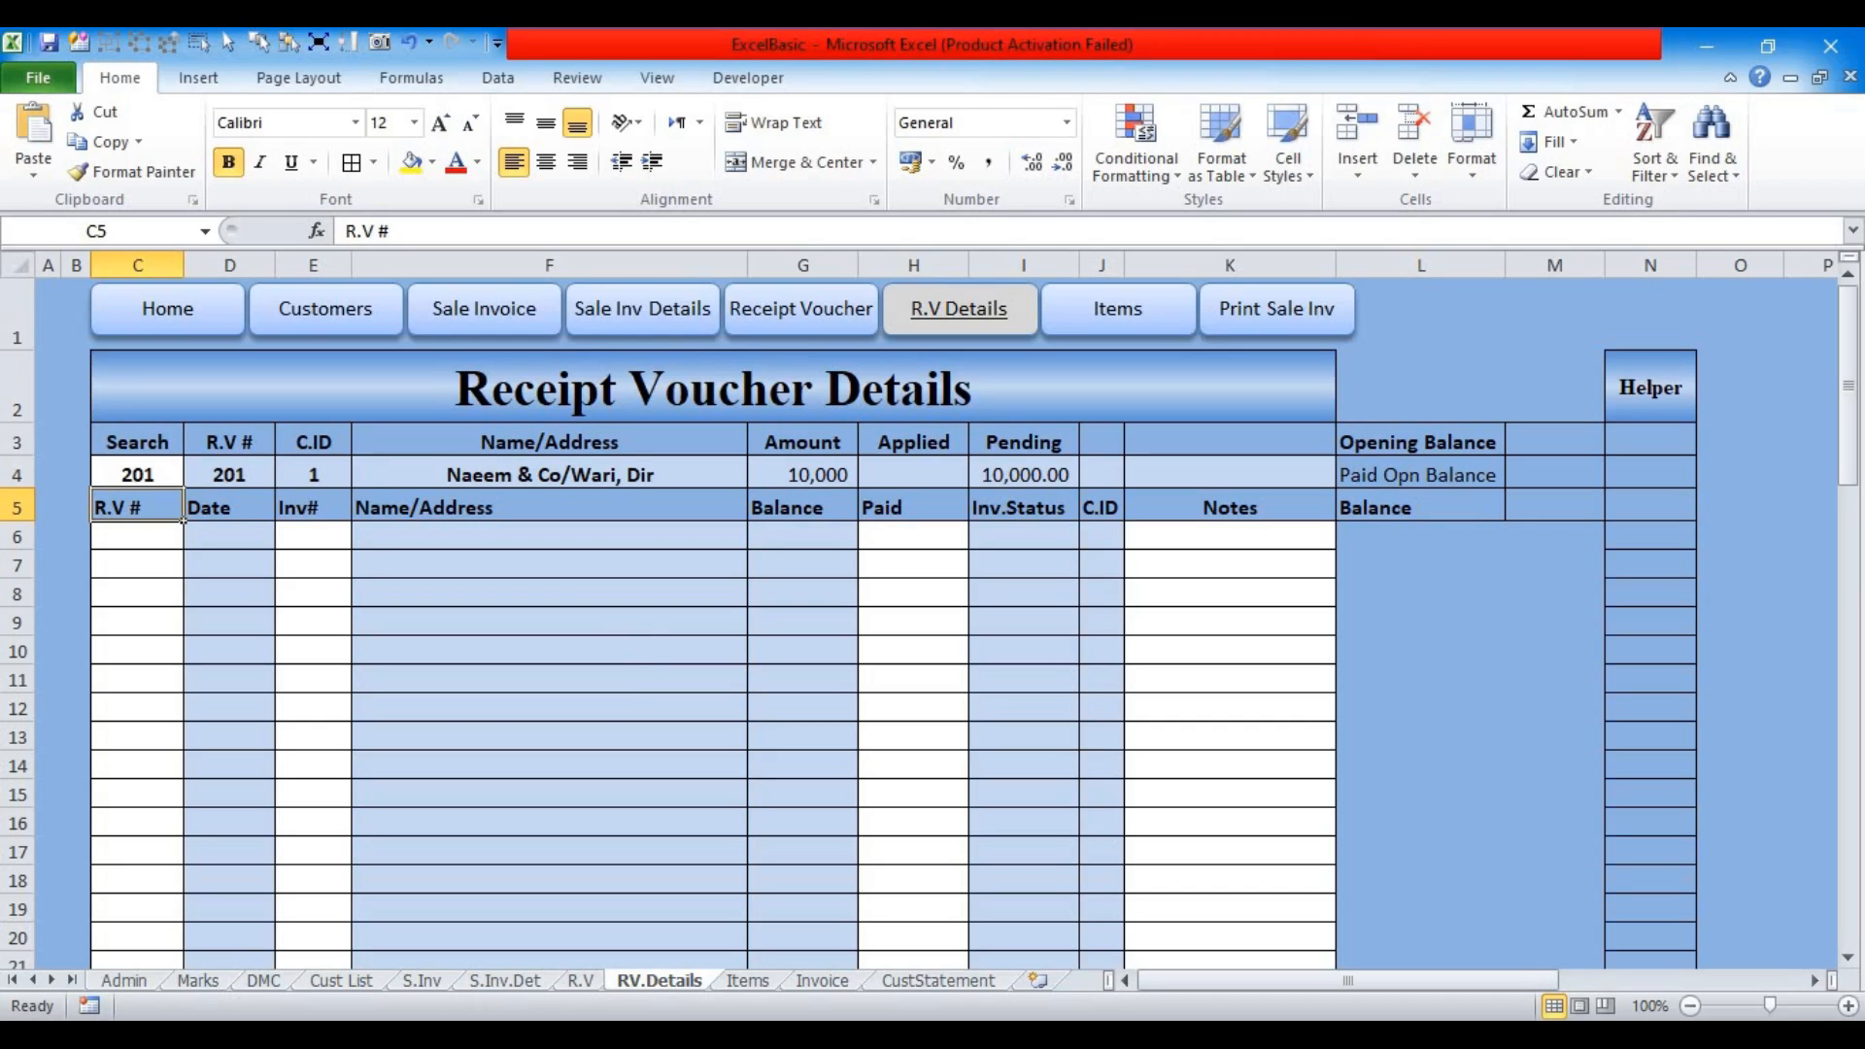
Step: Enter 201 as the R.V # in C6, the first row of the details table
left_click(127, 543)
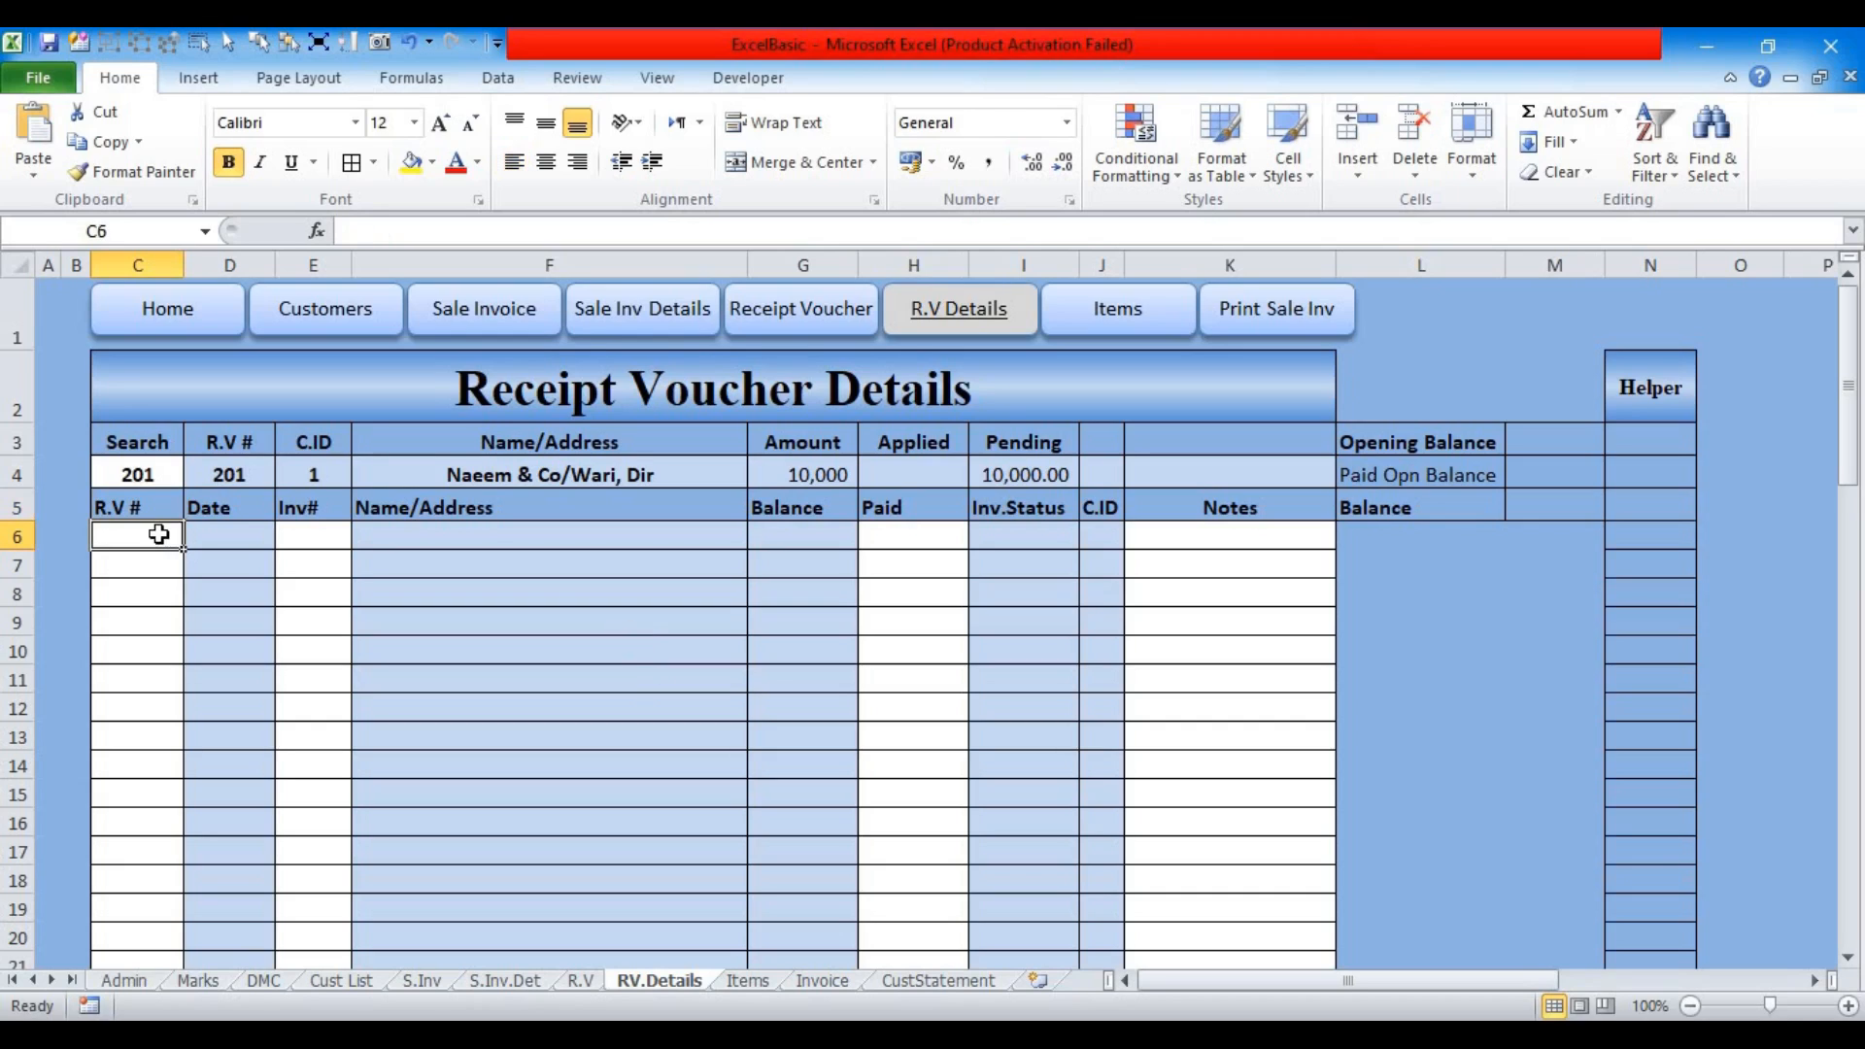
type("201")
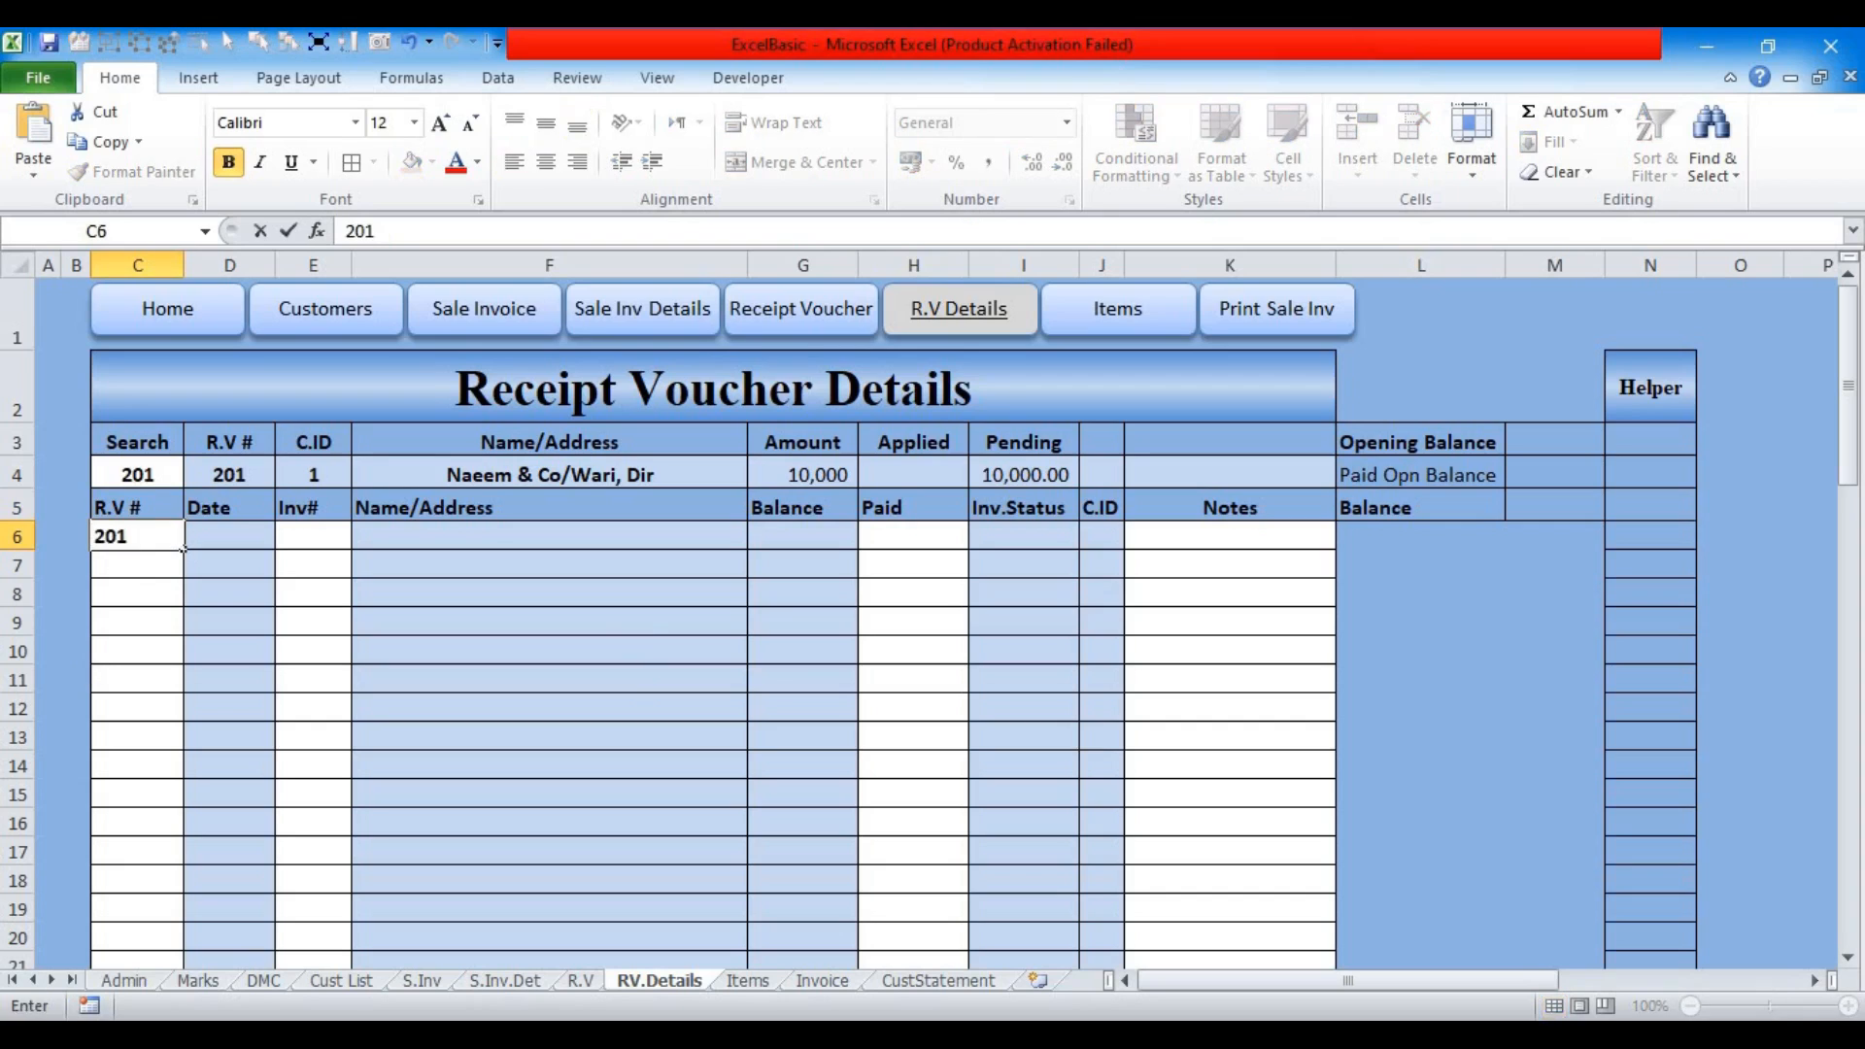
key("Tab")
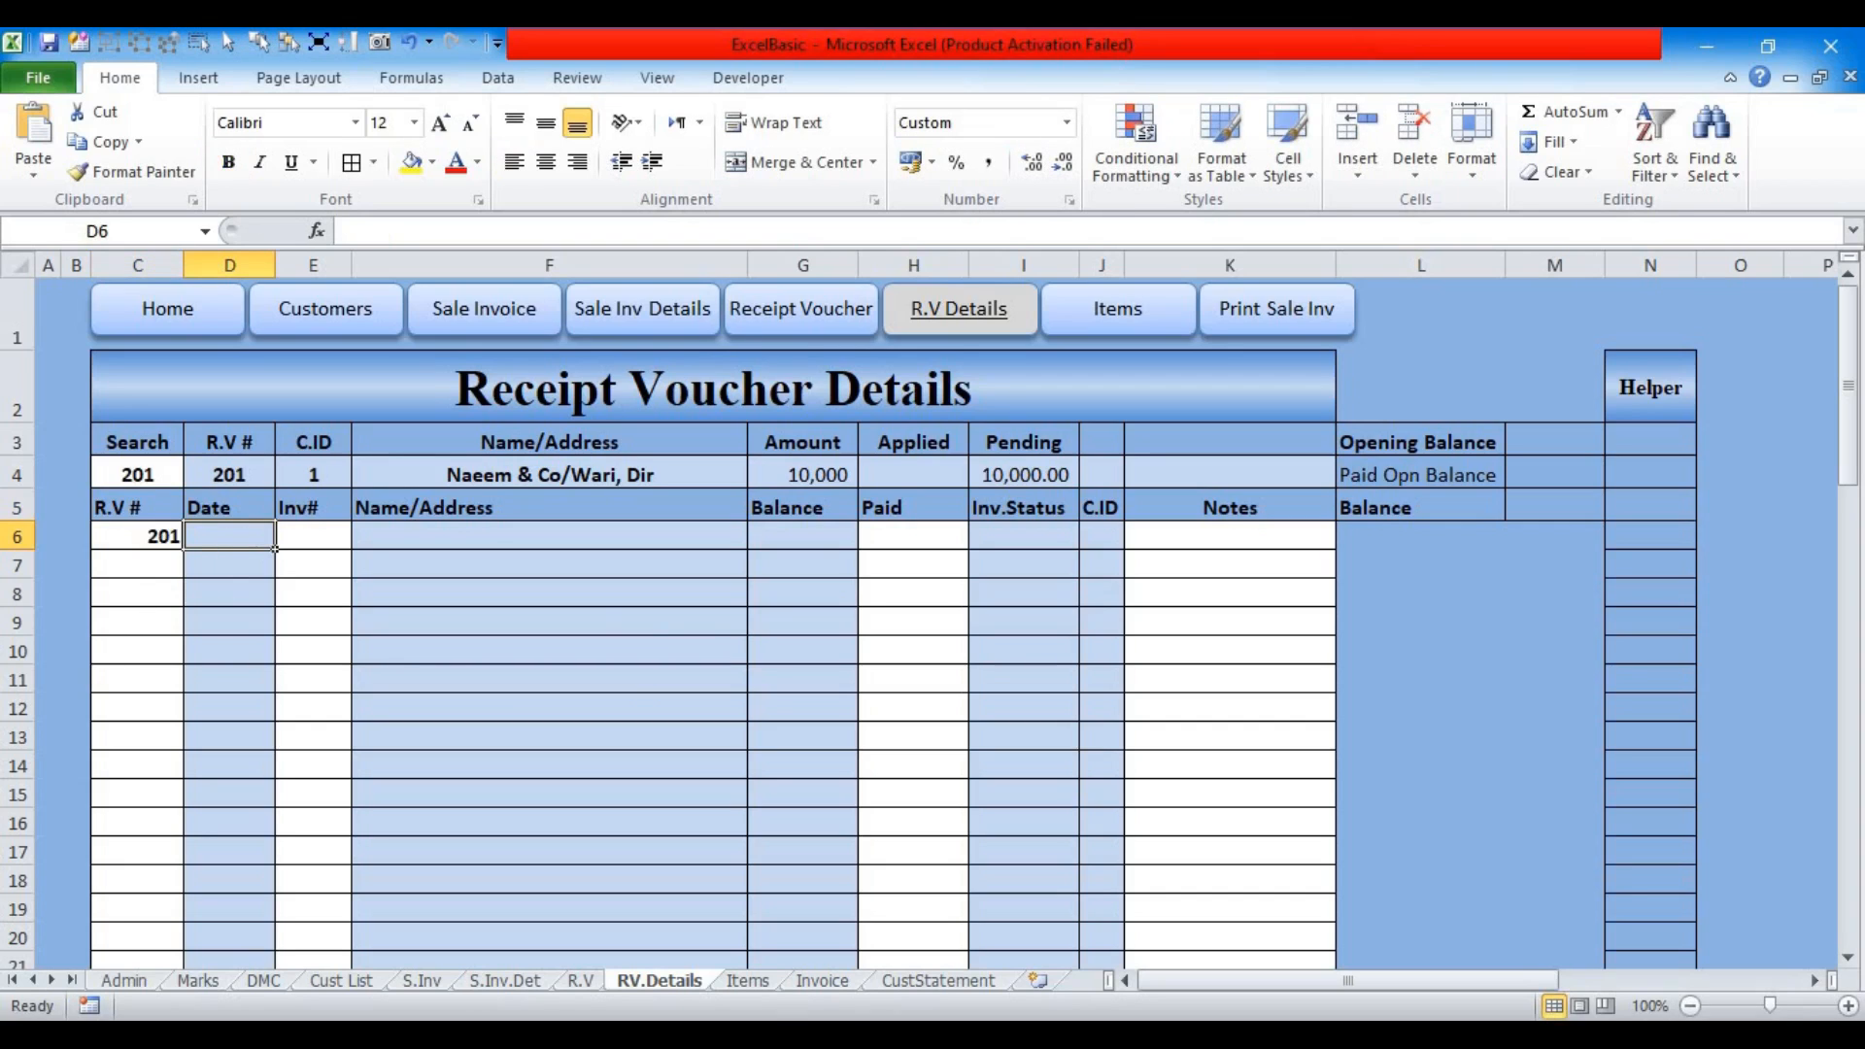
Step: Enter =VLOOKUP(C6,R.V!C5:D999,R.V!D1,0) in the Date cell D6
type("=VLOOKUP(")
left_click(159, 536)
type(",")
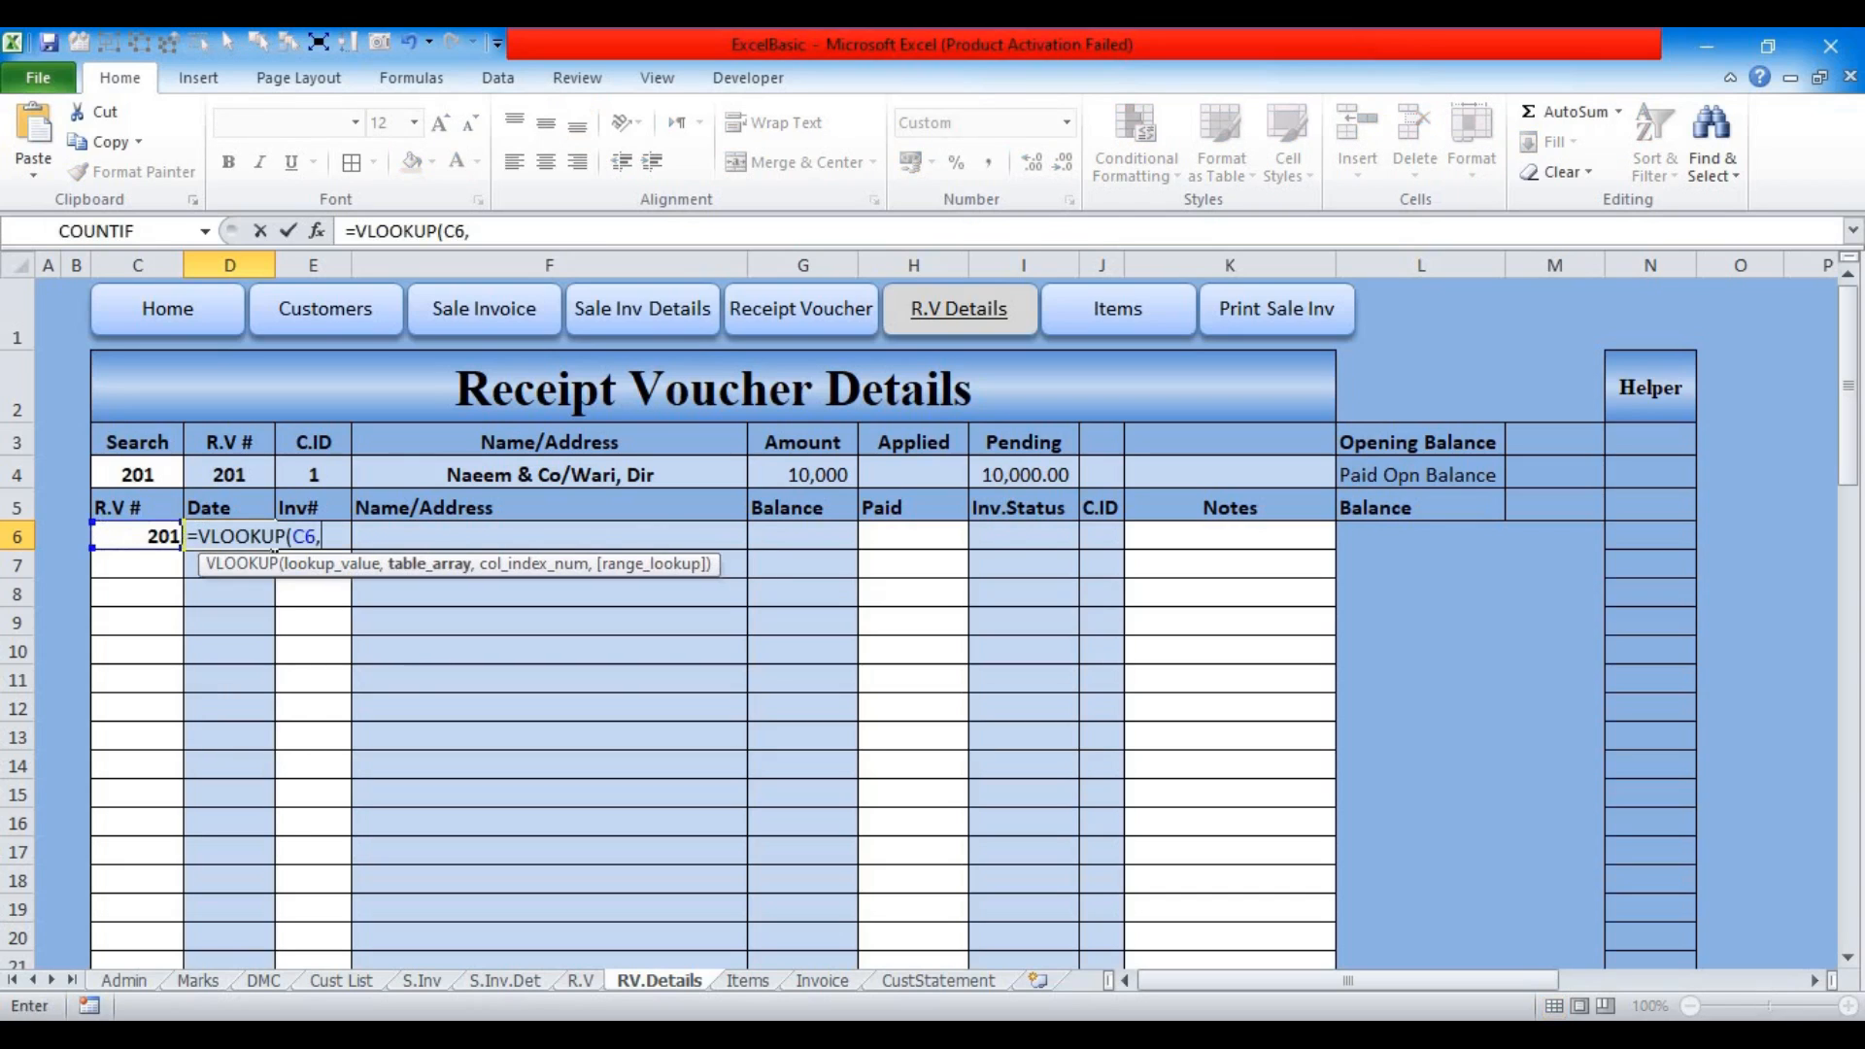
left_click(580, 980)
left_click_drag(114, 511, 204, 763)
left_click(563, 231)
key("BackSpace")
key("BackSpace")
type("999,")
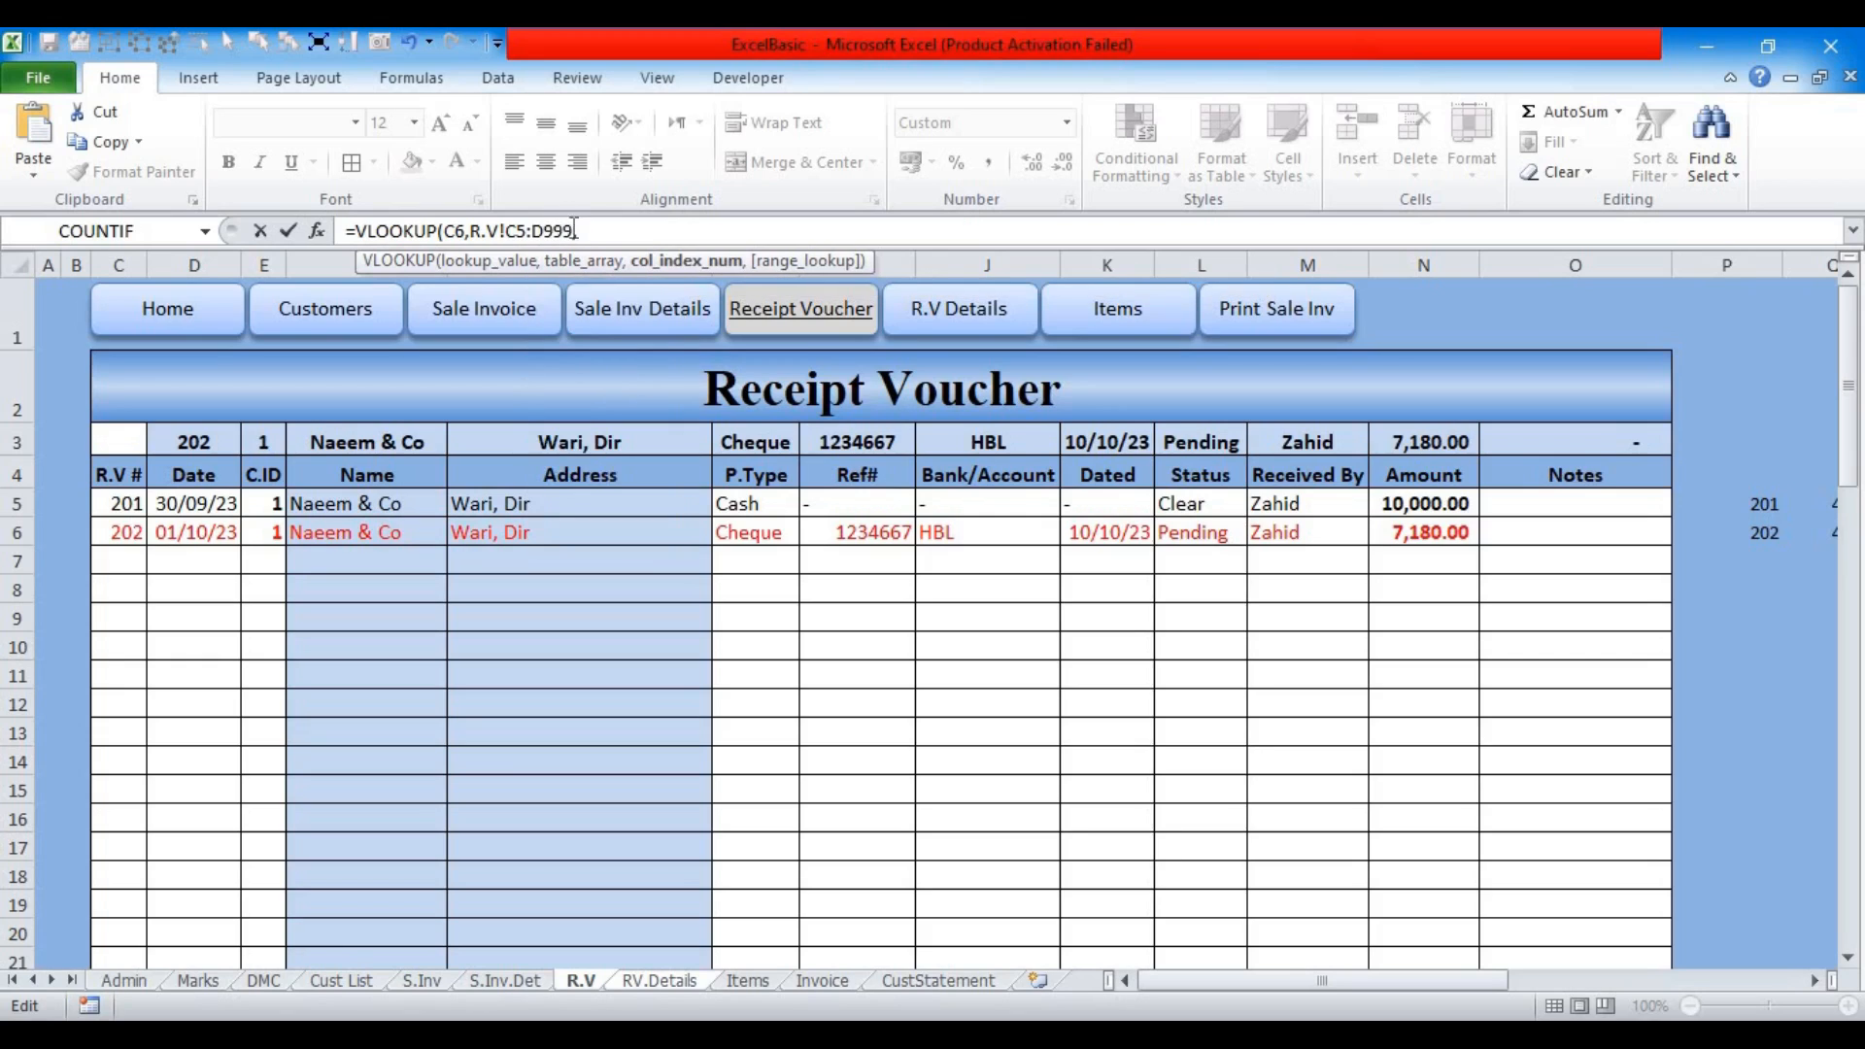
left_click(102, 318)
key("Right")
type(",")
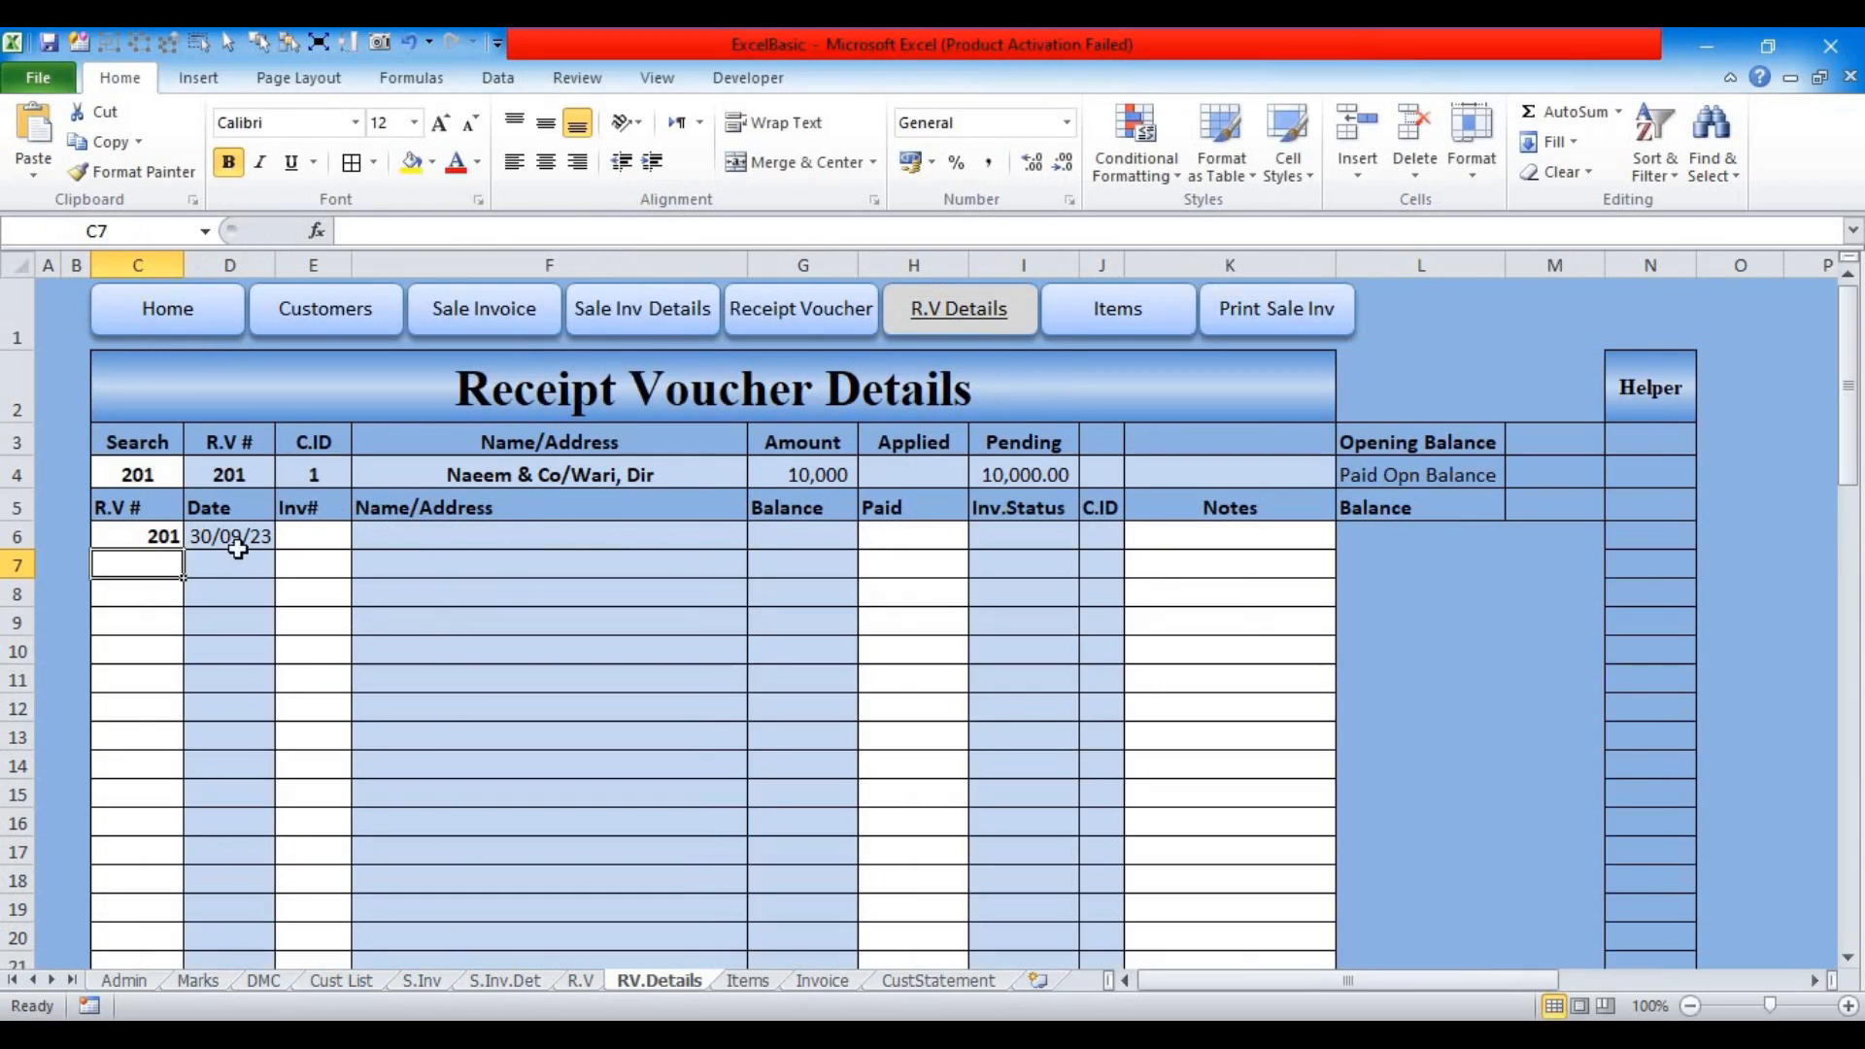
Step: Fill the Date formula from D6 down the column to row 76
left_click(238, 549)
left_click_drag(276, 550, 267, 855)
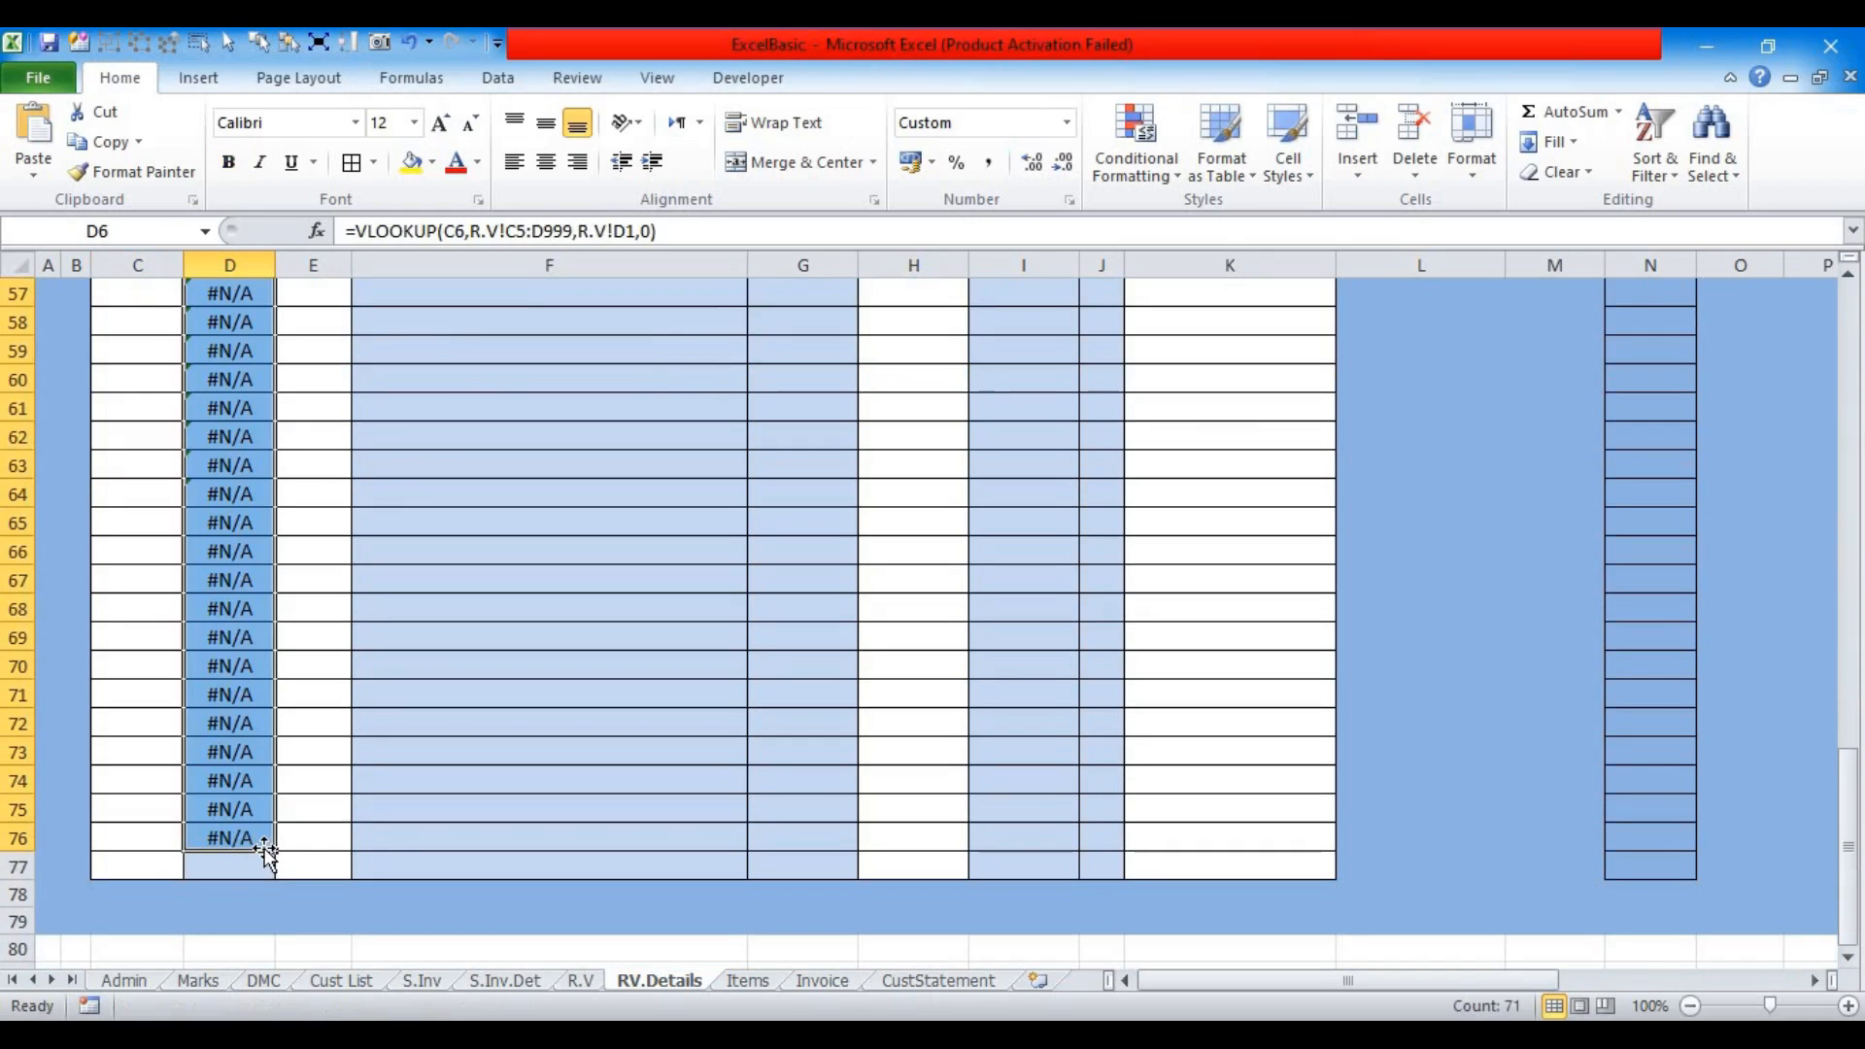
scroll(217, 778, "up", 19)
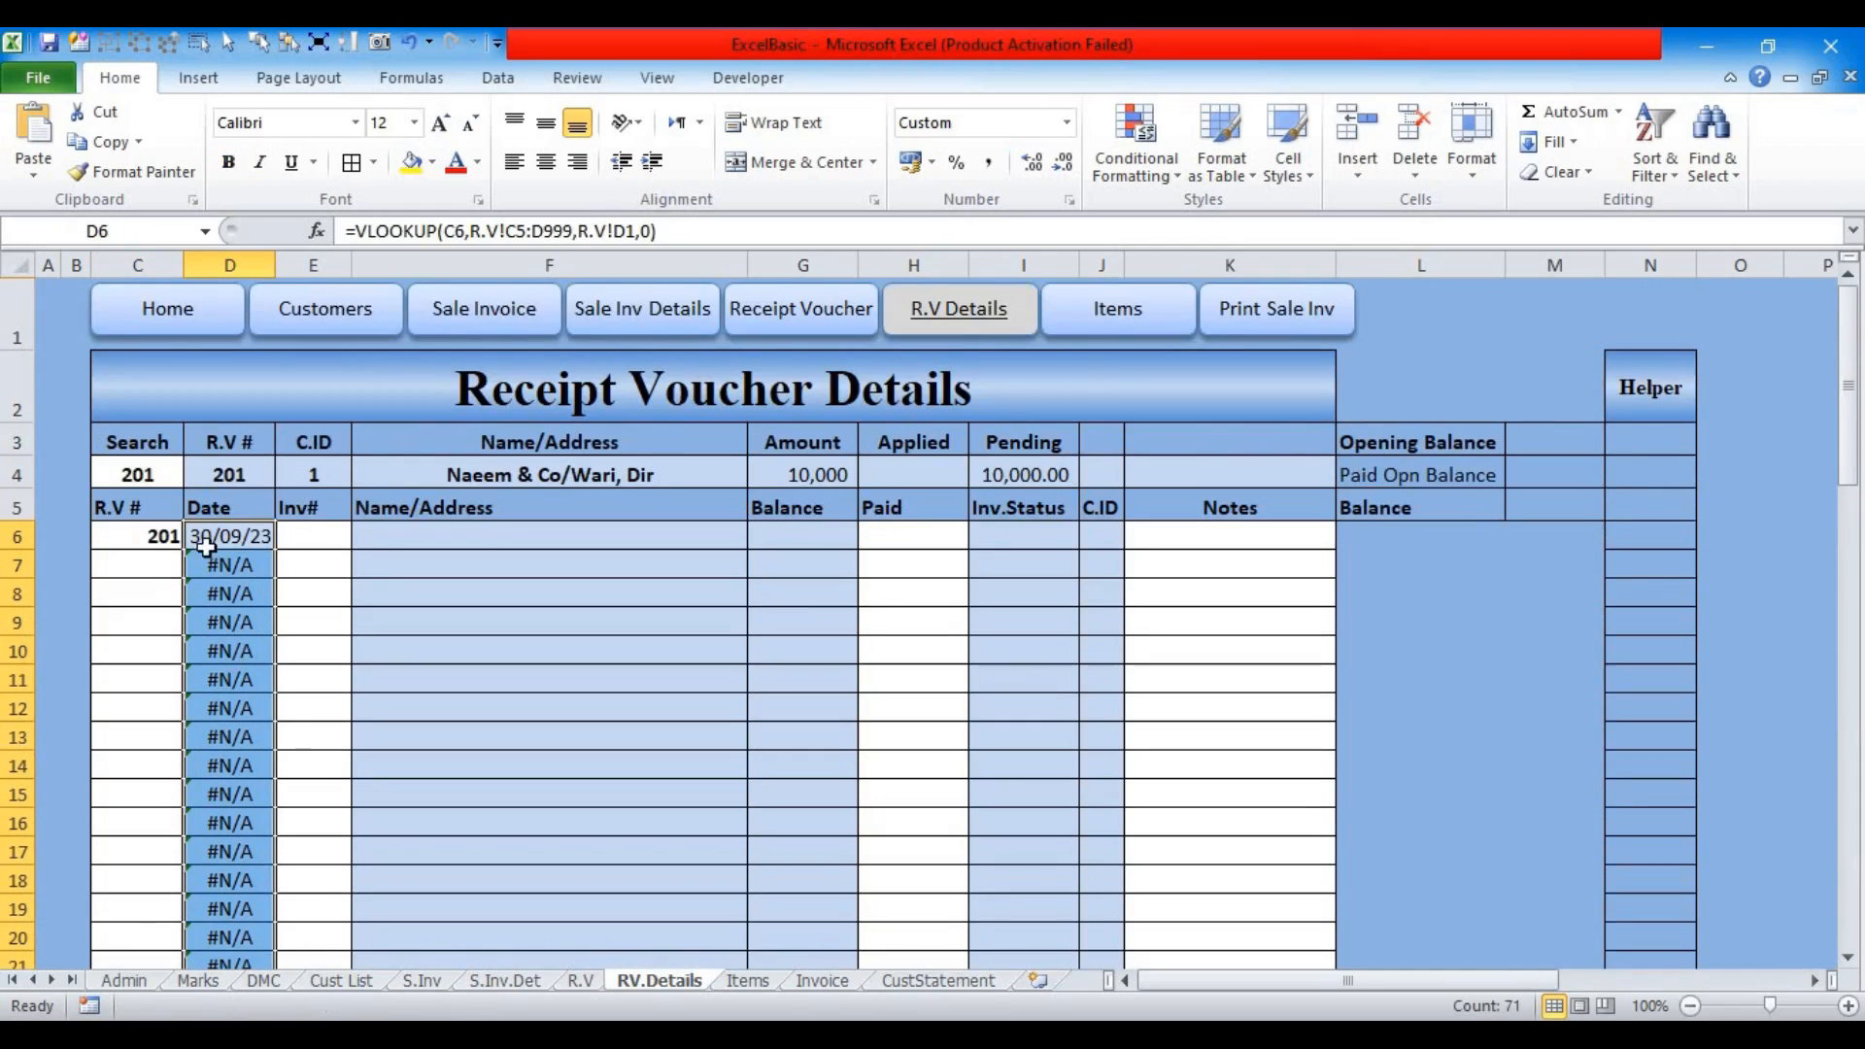
Step: Change the D6 formula to =IF(C6="","",VLOOKUP(C6,R.V!C5:D999,R.V!D1,0)) and fill it down the Date column to row 76
left_click(208, 540)
left_click(356, 231)
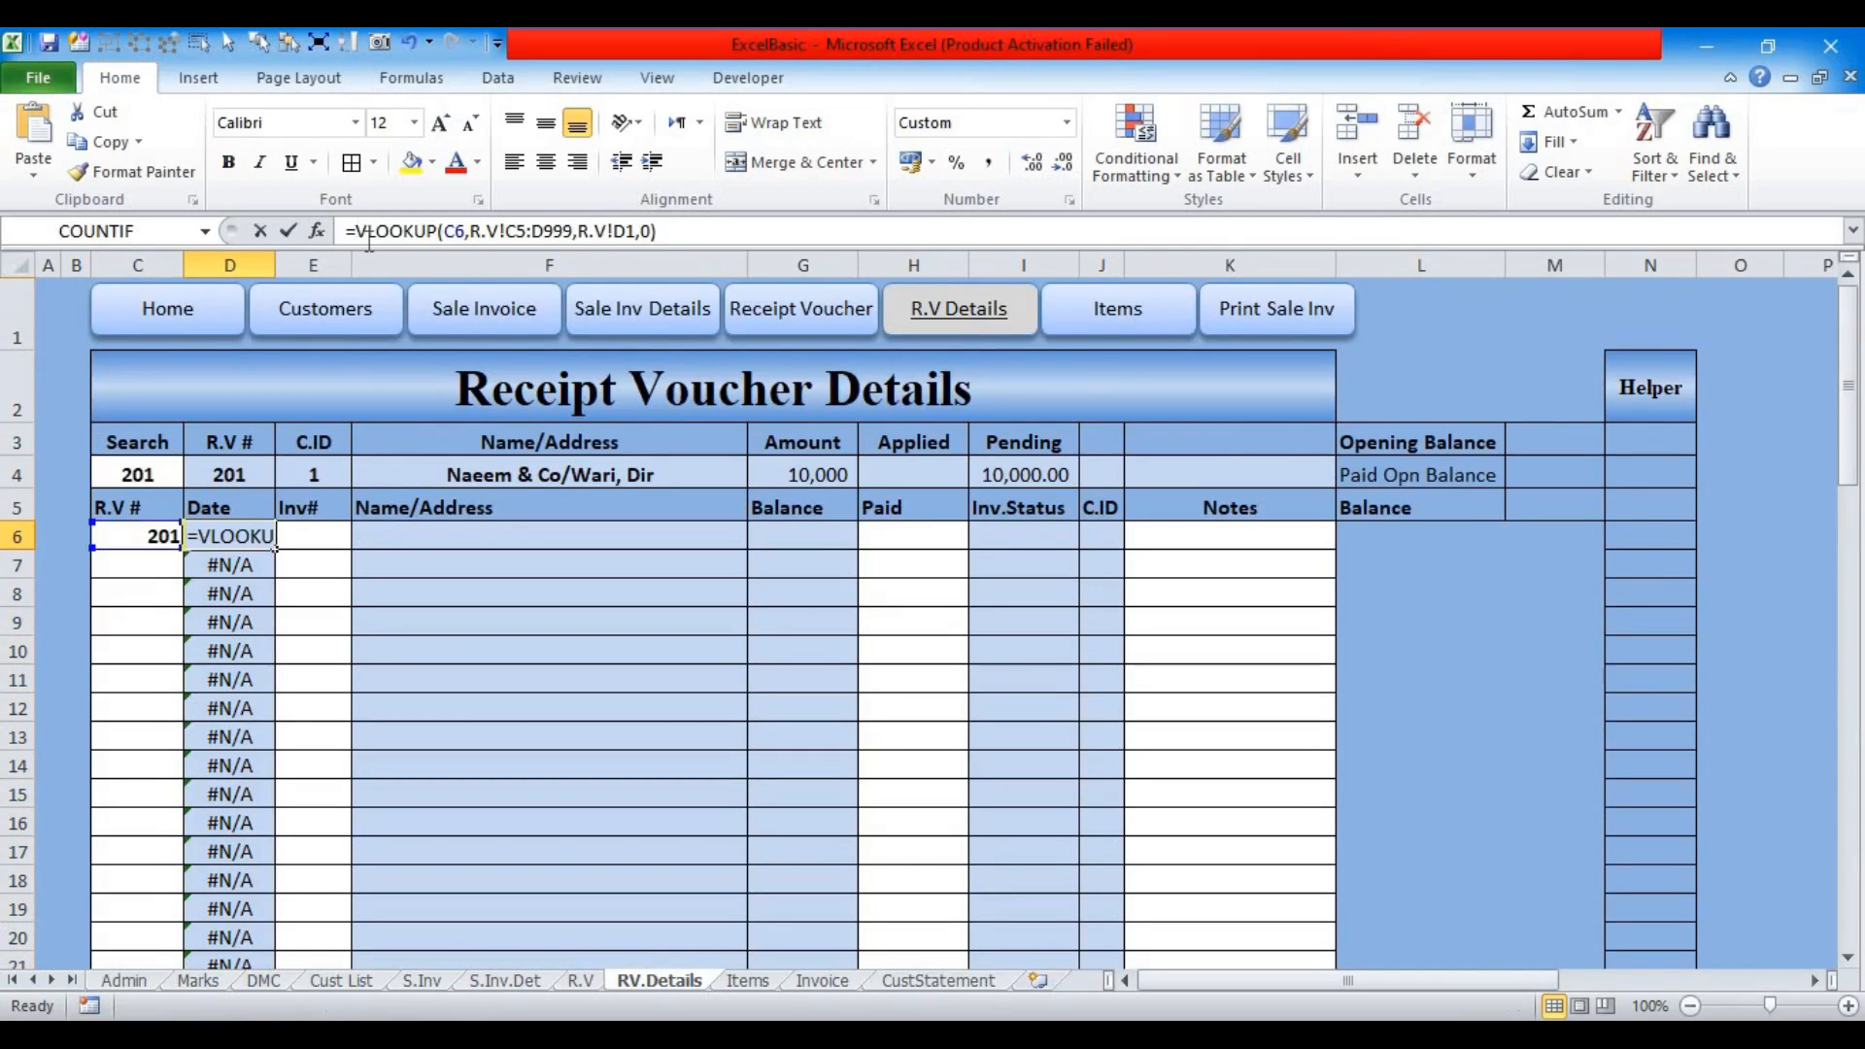
type("IF(")
left_click(145, 534)
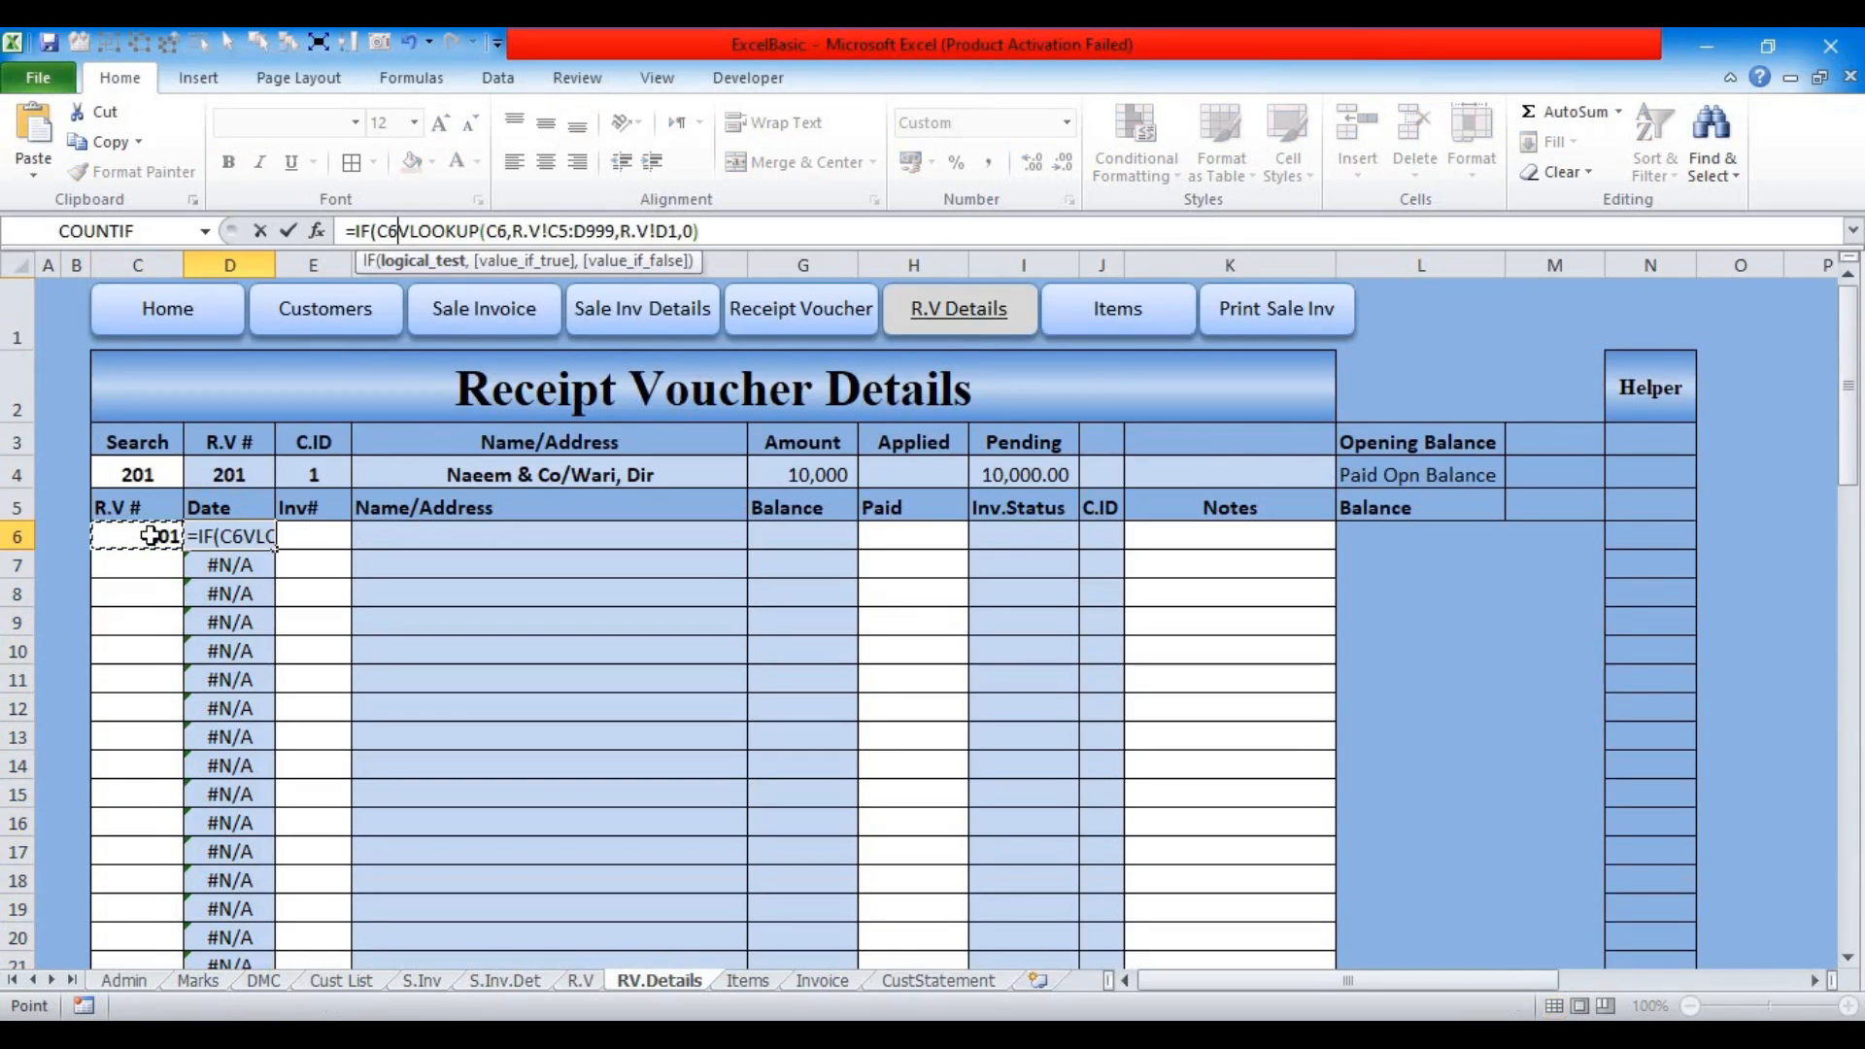
type("=\"\",\"\"")
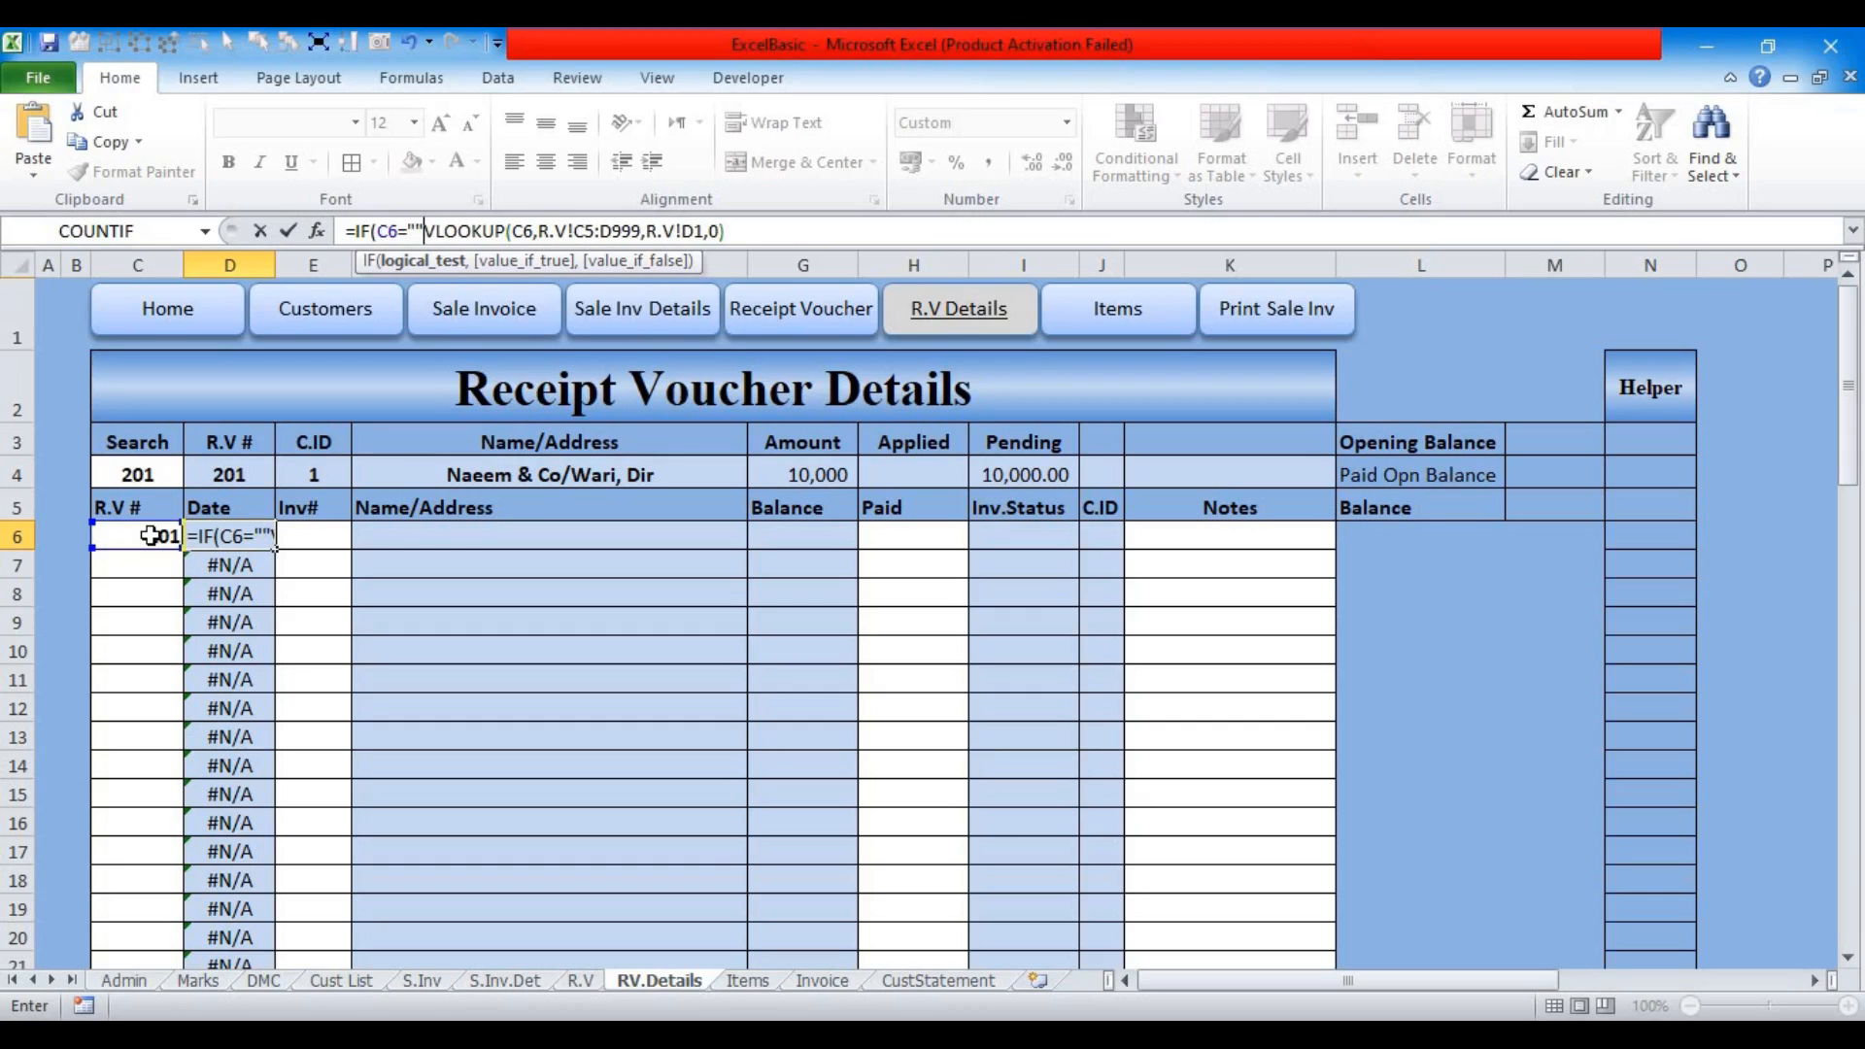
type(",")
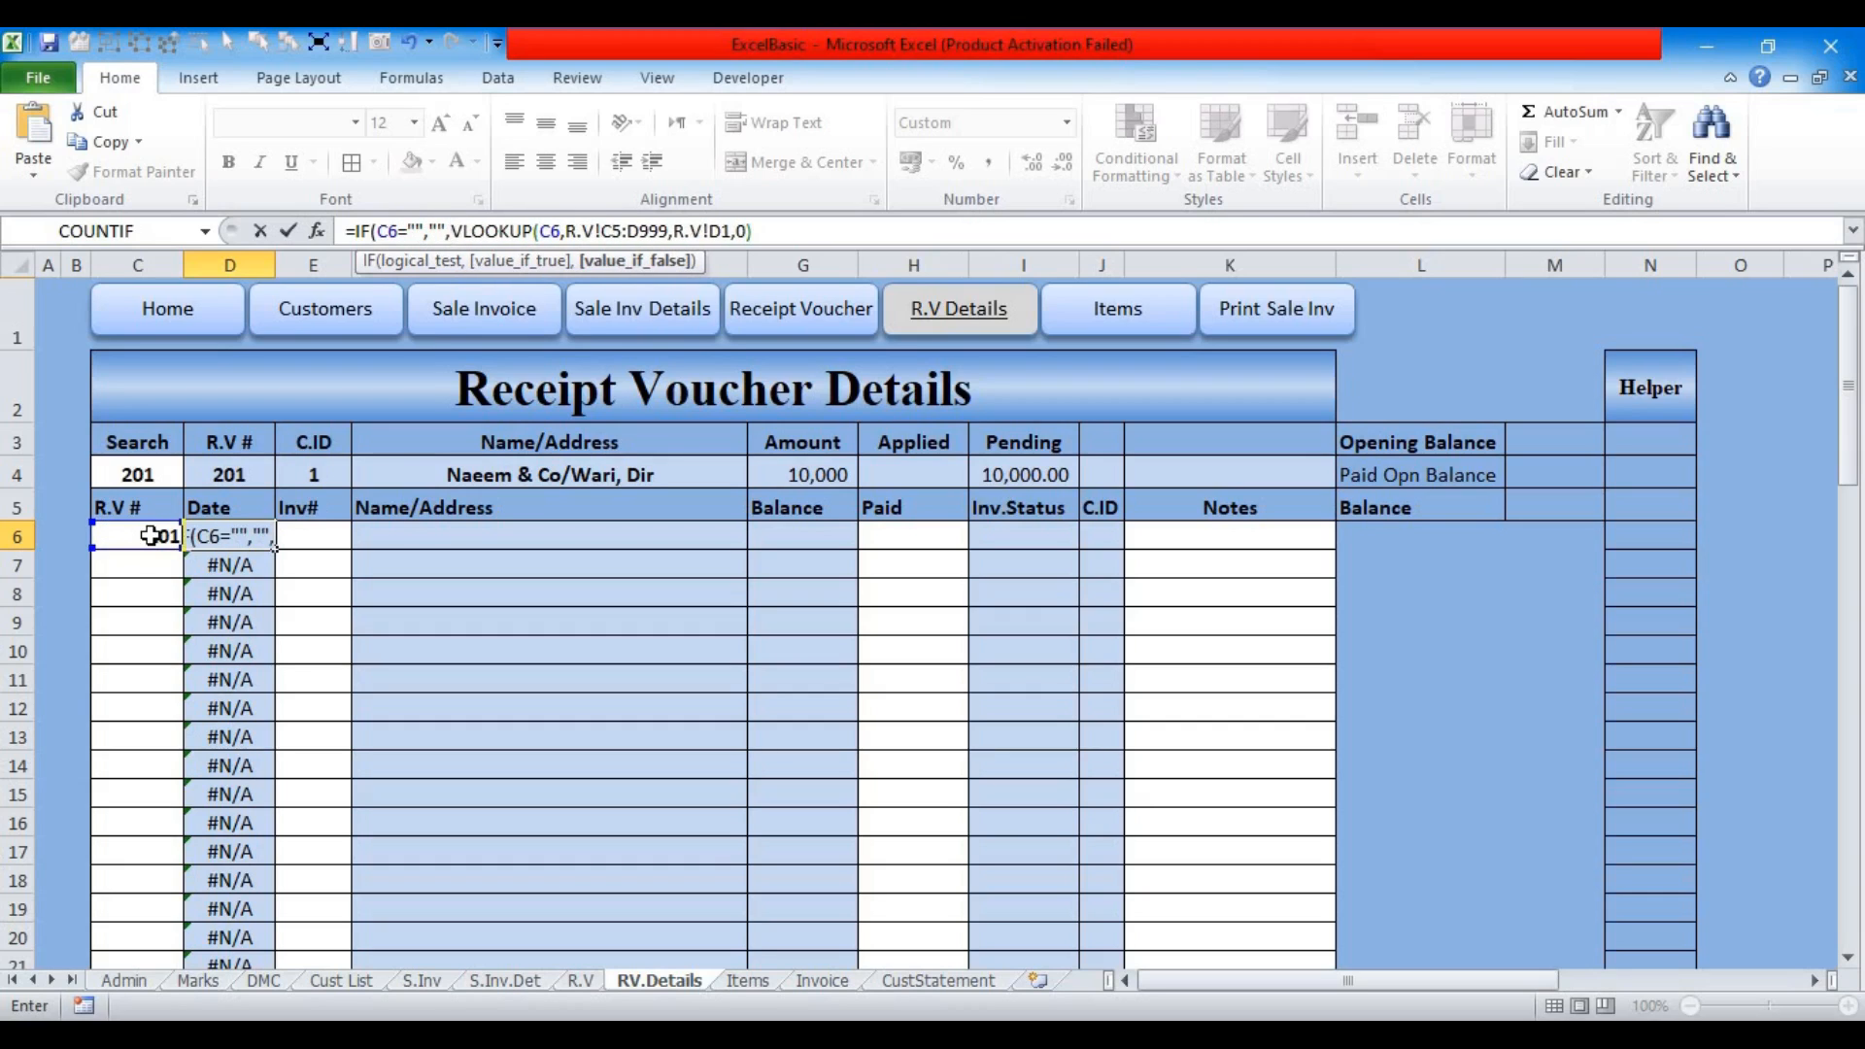
key("ctrl+Return")
key("Return")
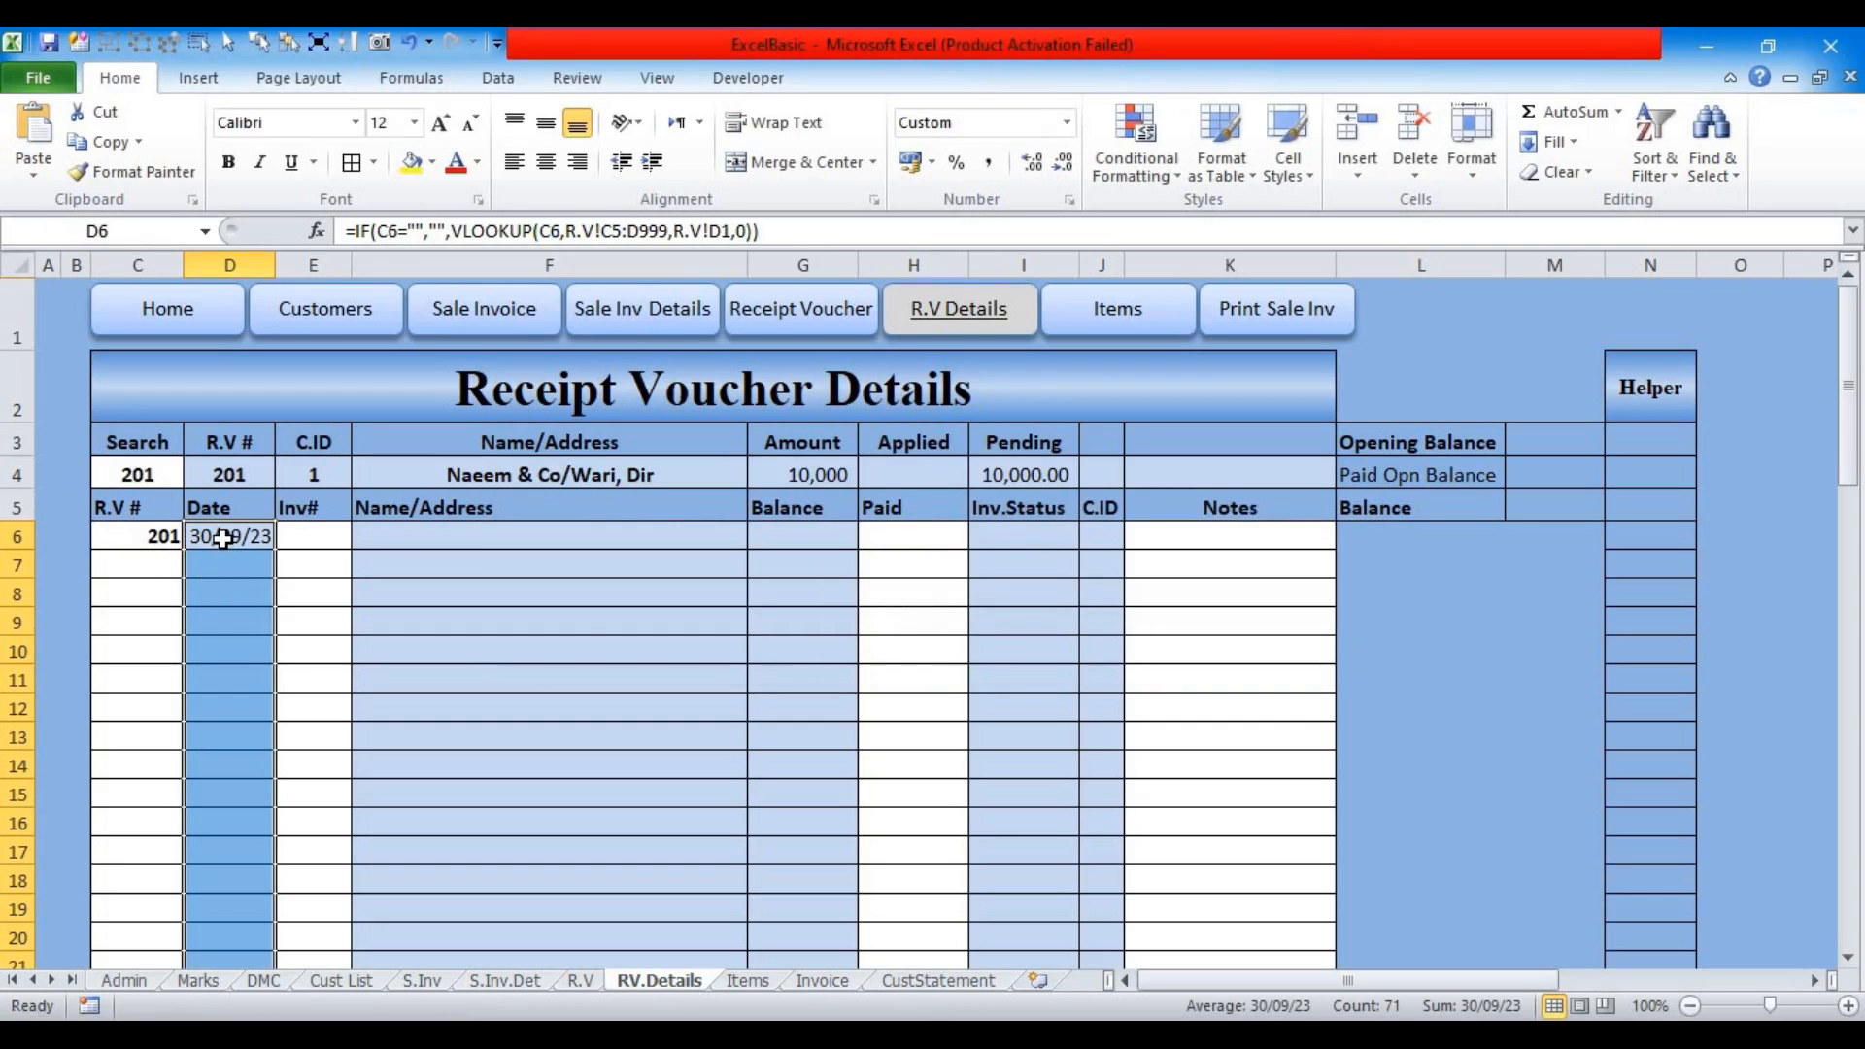
left_click(223, 538)
Step: Turn on filtering for the header row C4:T4 of the Sale Invoices sheet
left_click(301, 539)
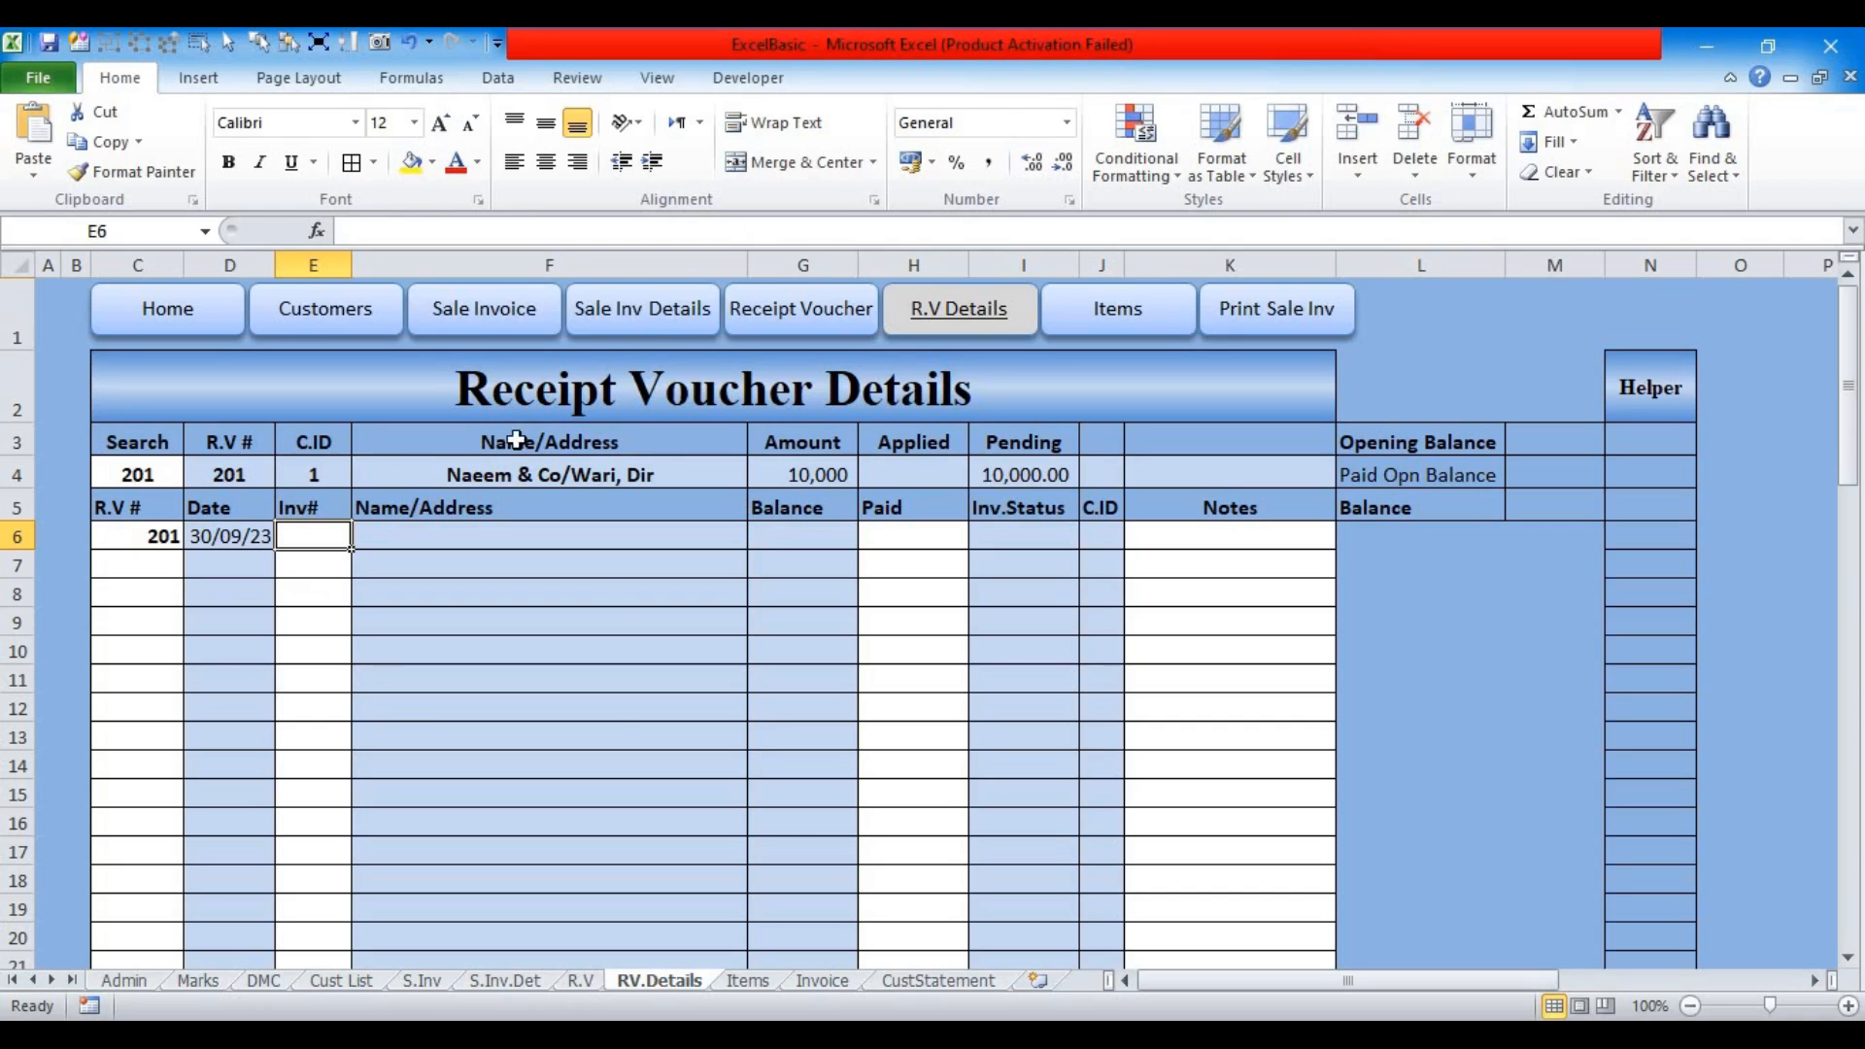
left_click(478, 315)
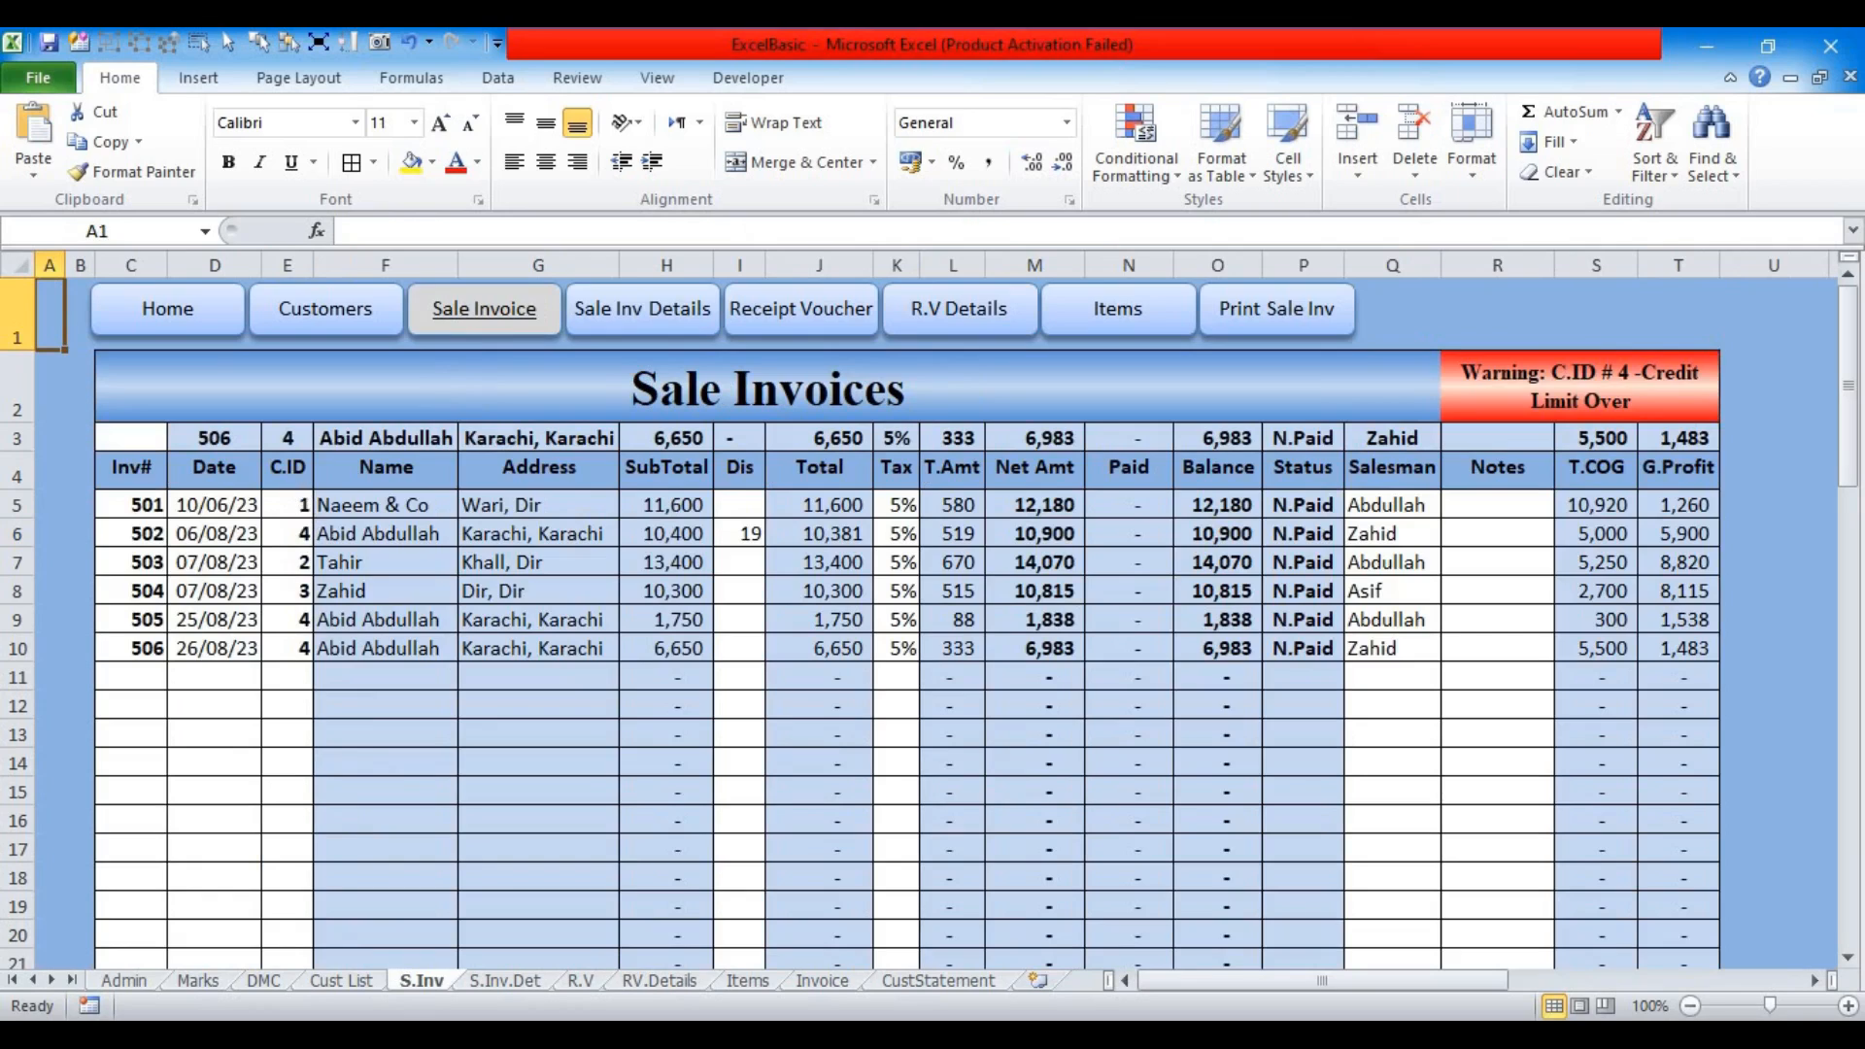
left_click(146, 505)
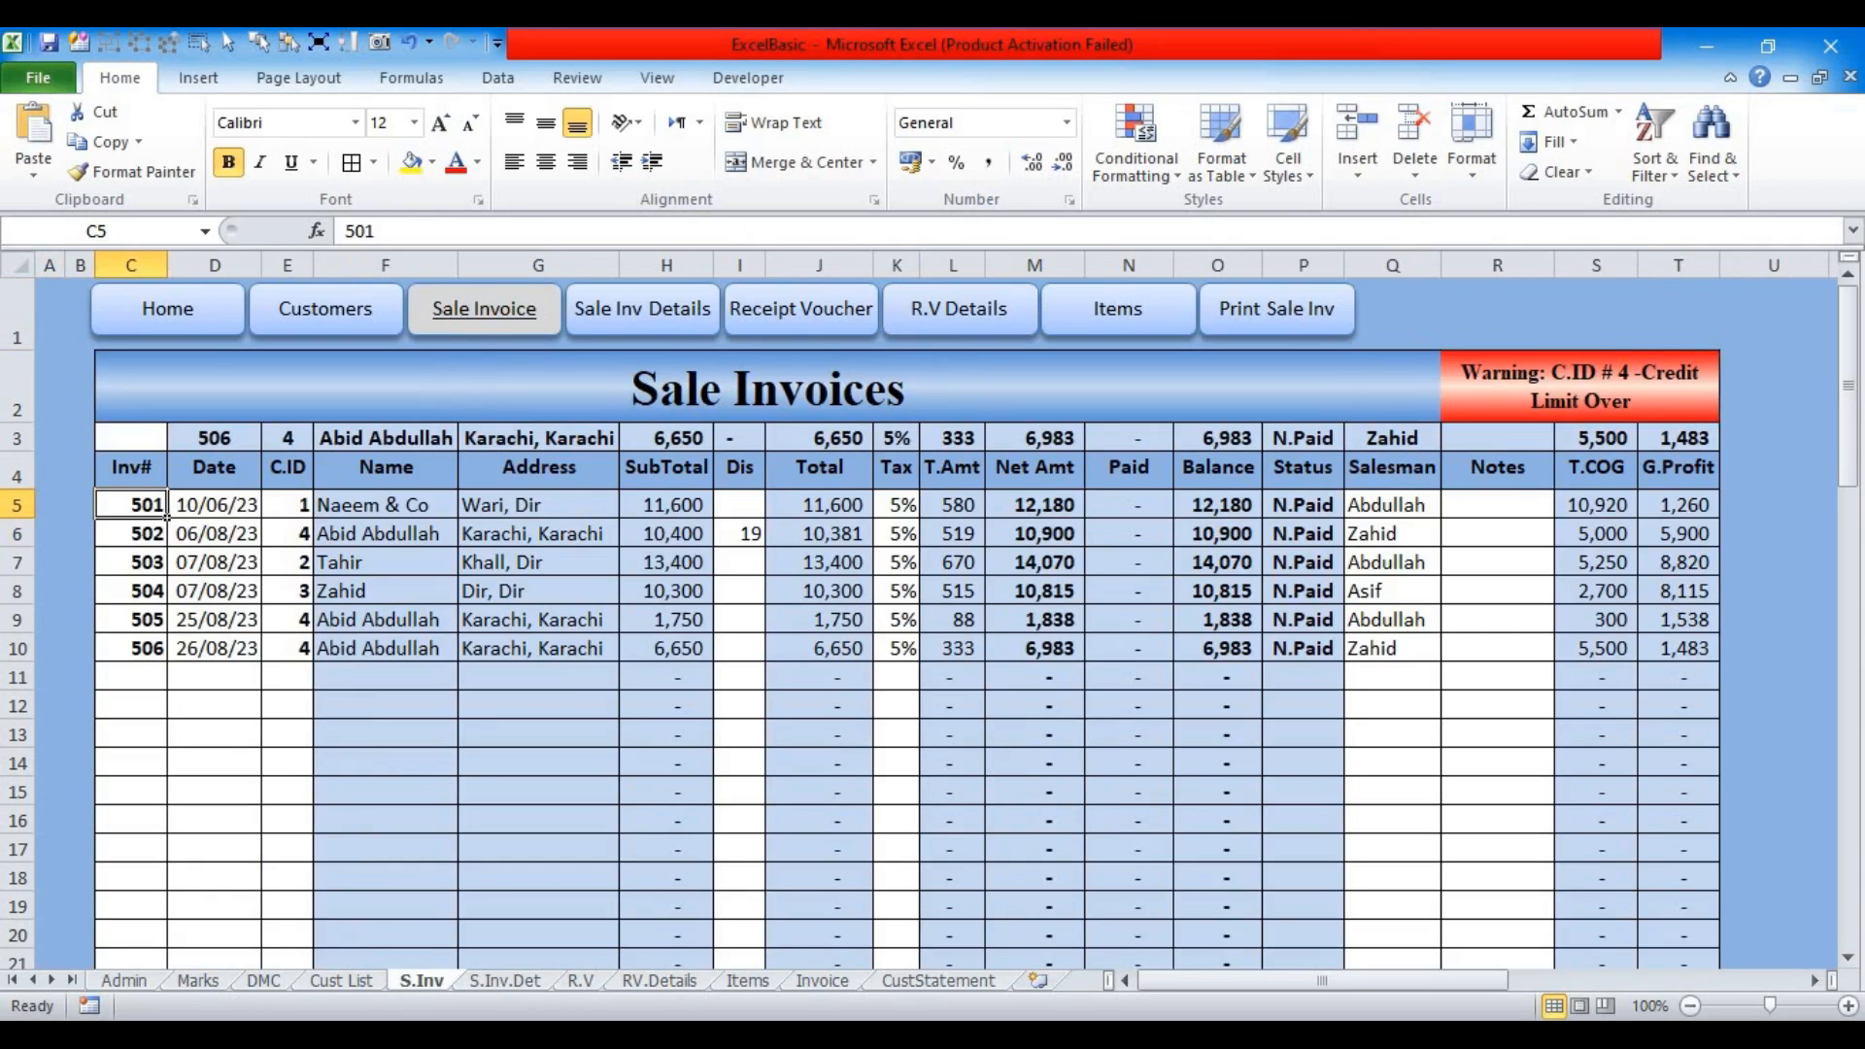
left_click(141, 478)
left_click_drag(141, 474, 1653, 469)
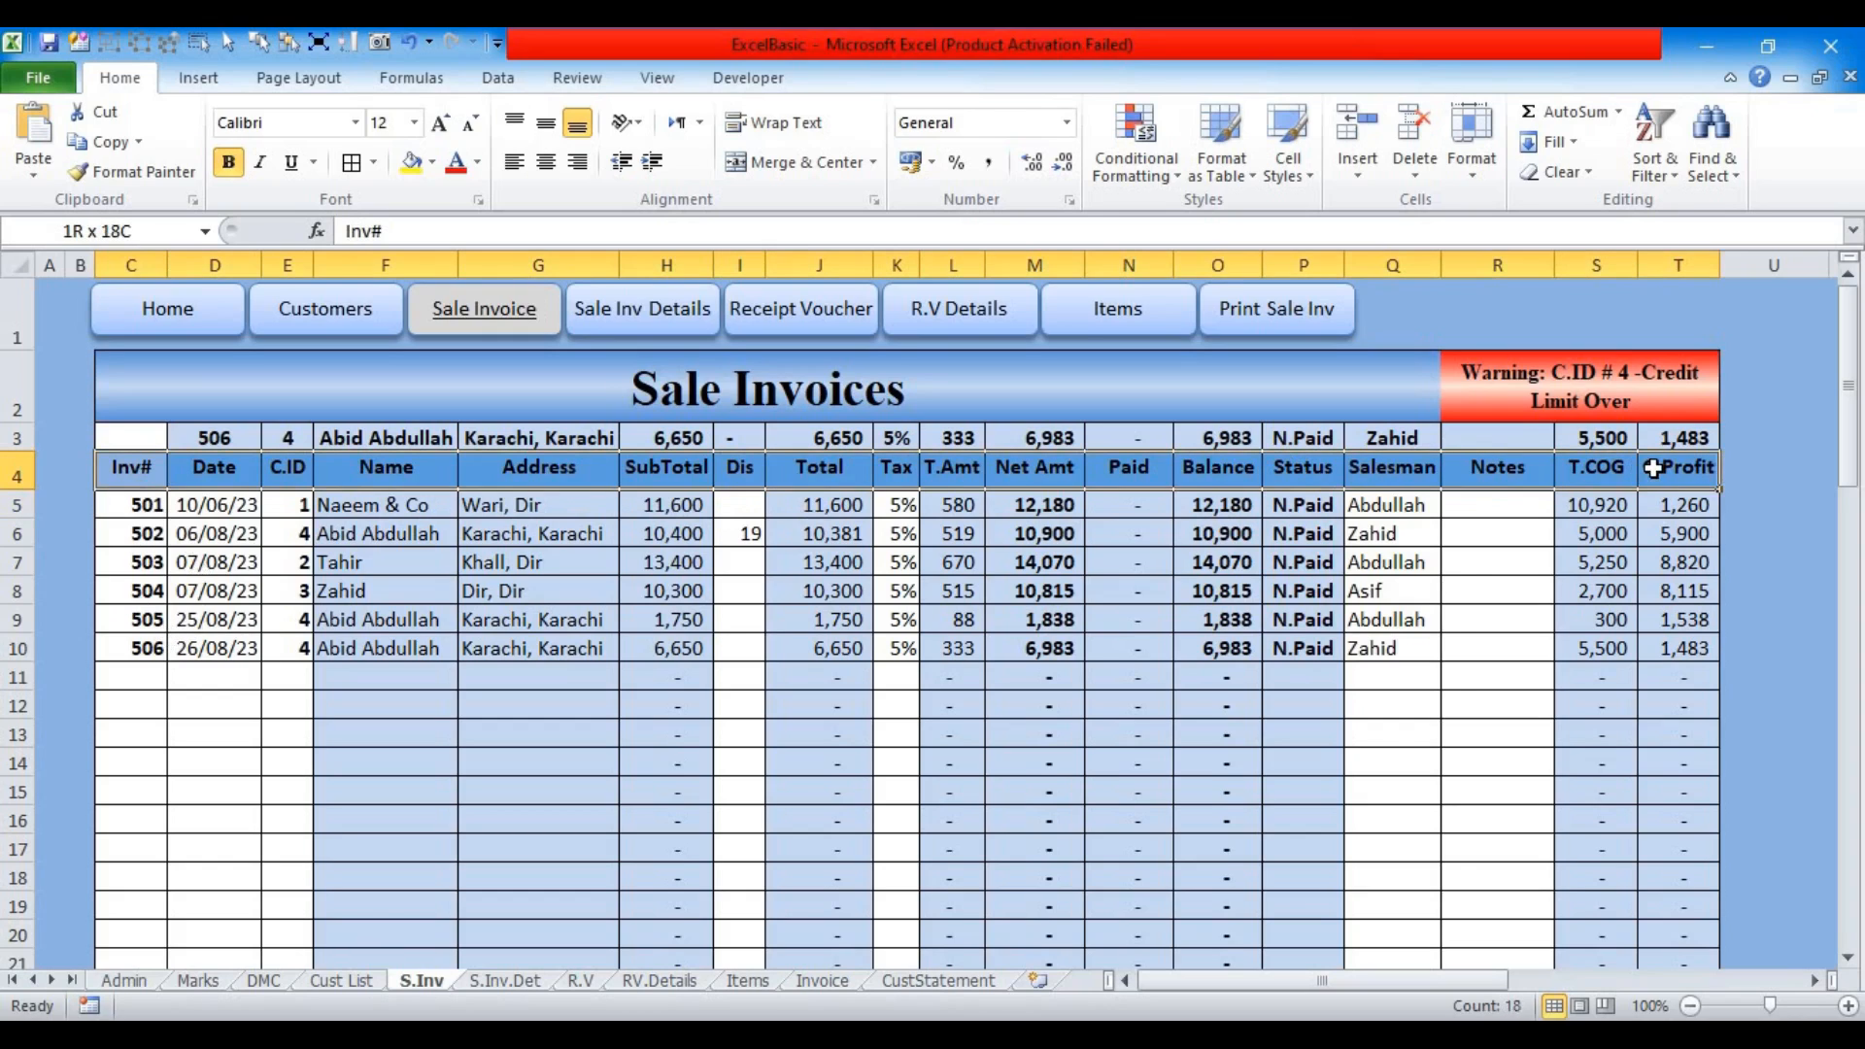
left_click(498, 80)
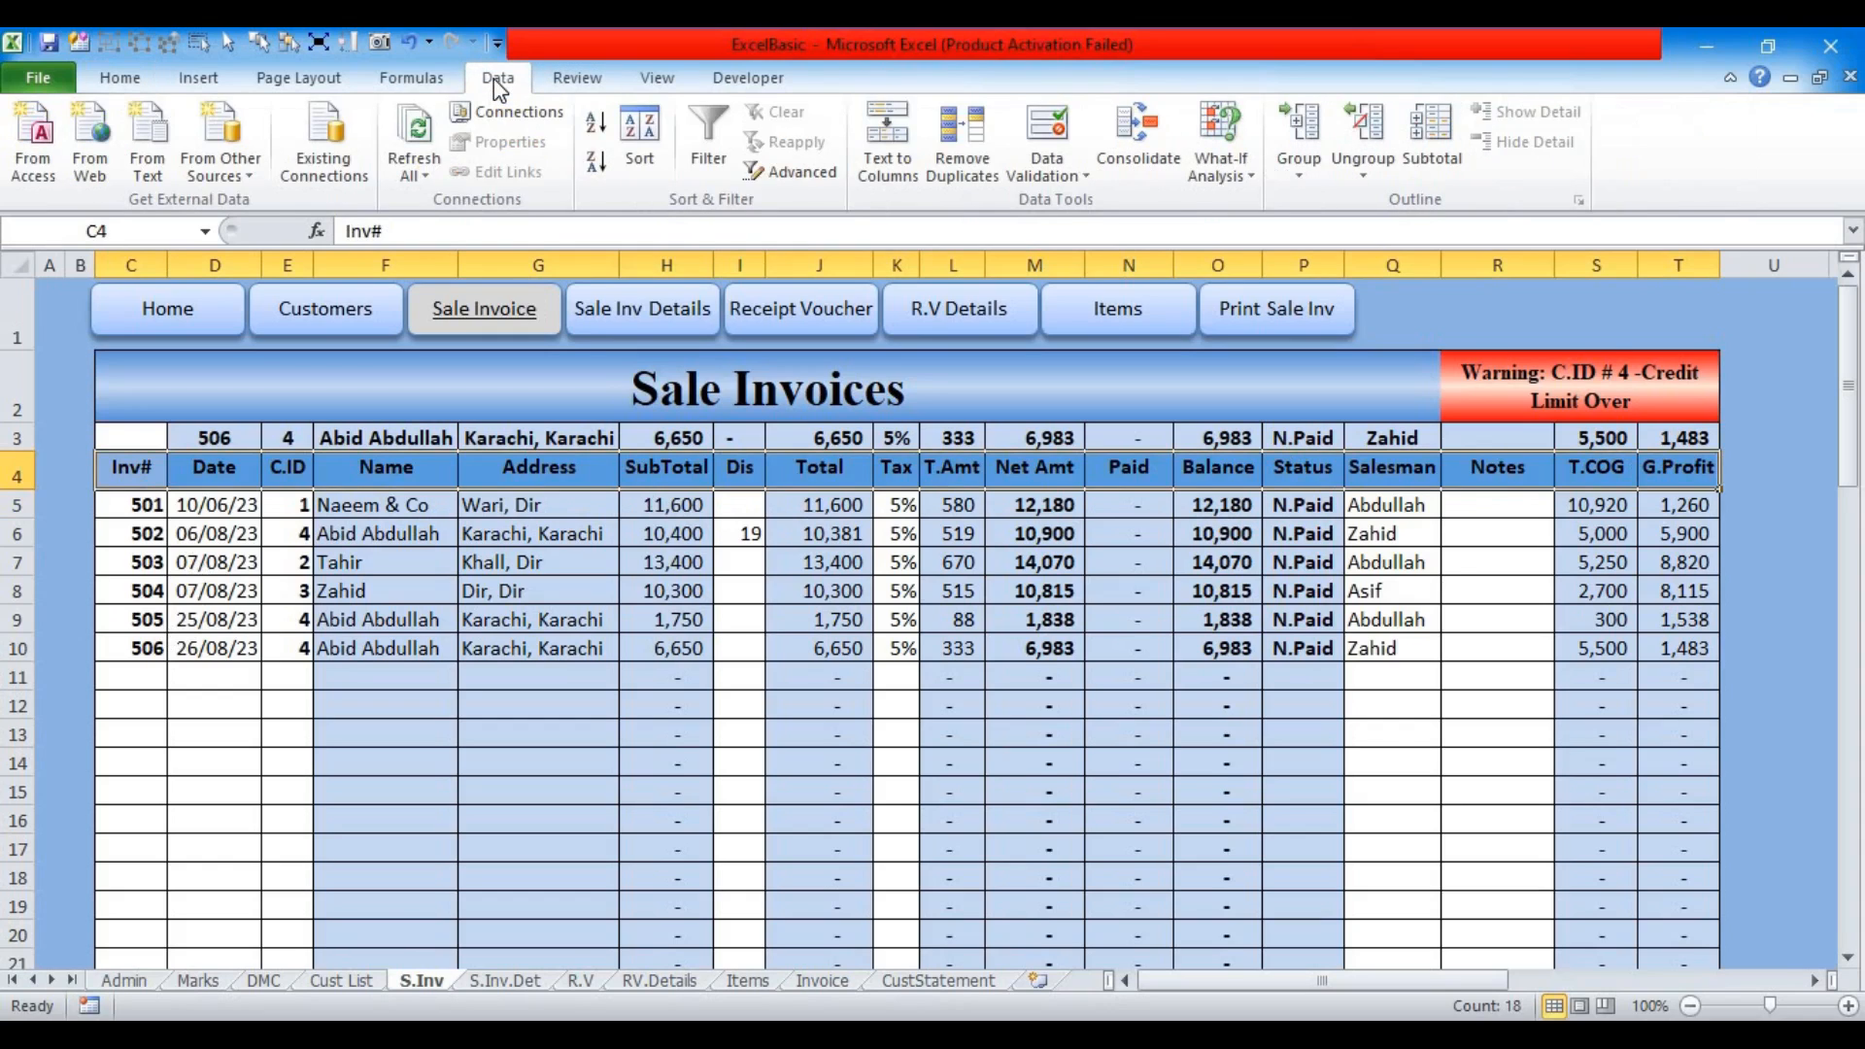
left_click(706, 151)
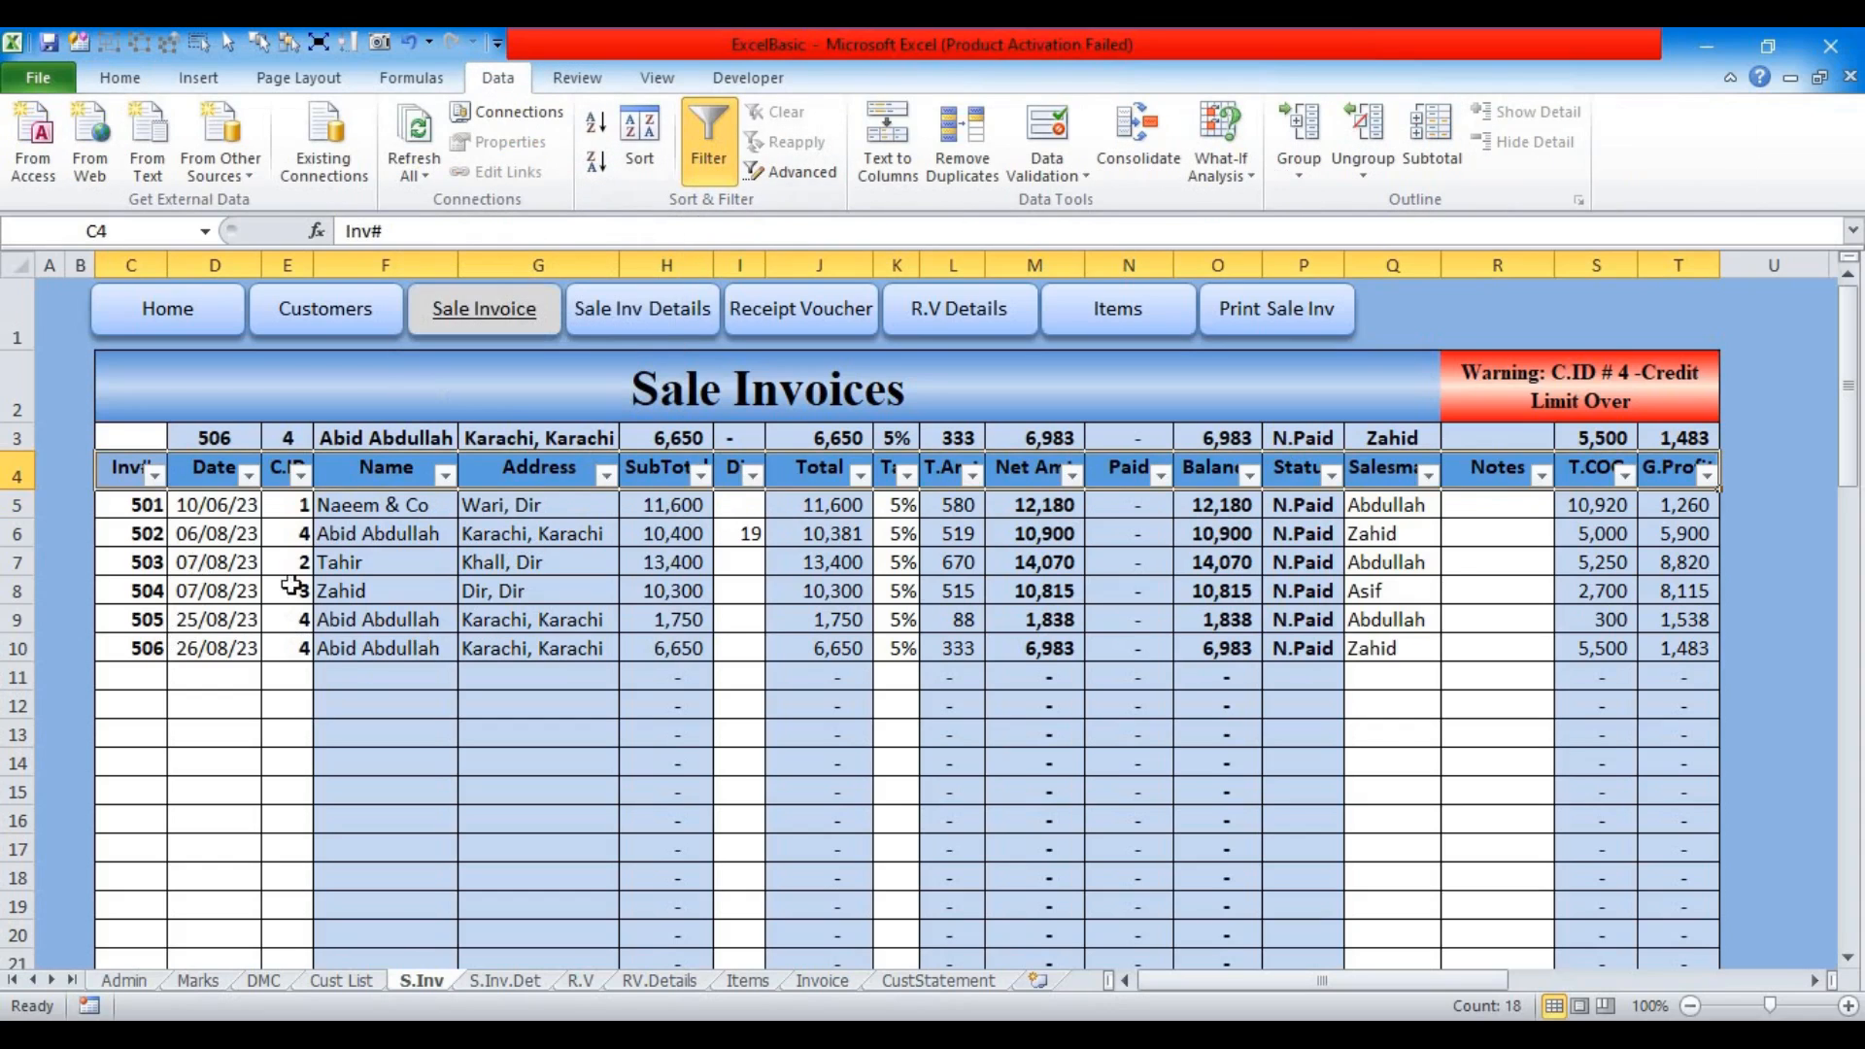
left_click(300, 474)
left_click(442, 704)
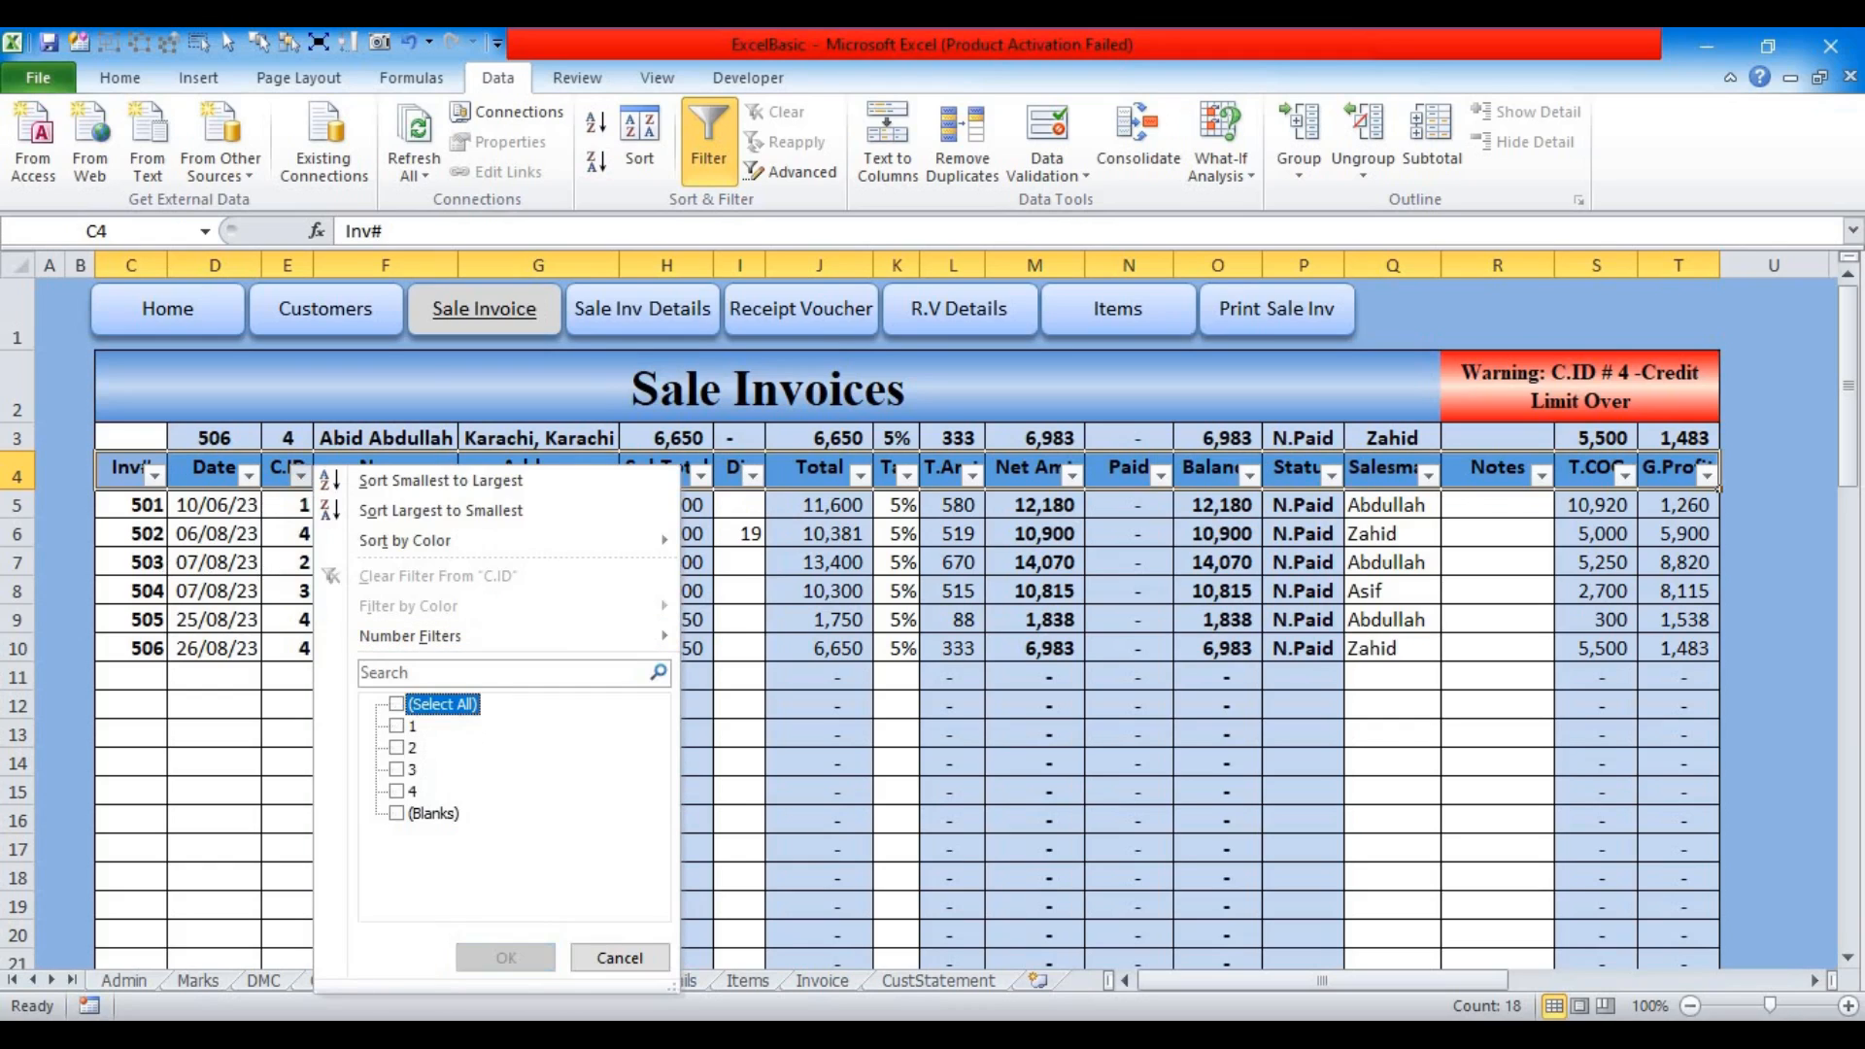
left_click(397, 704)
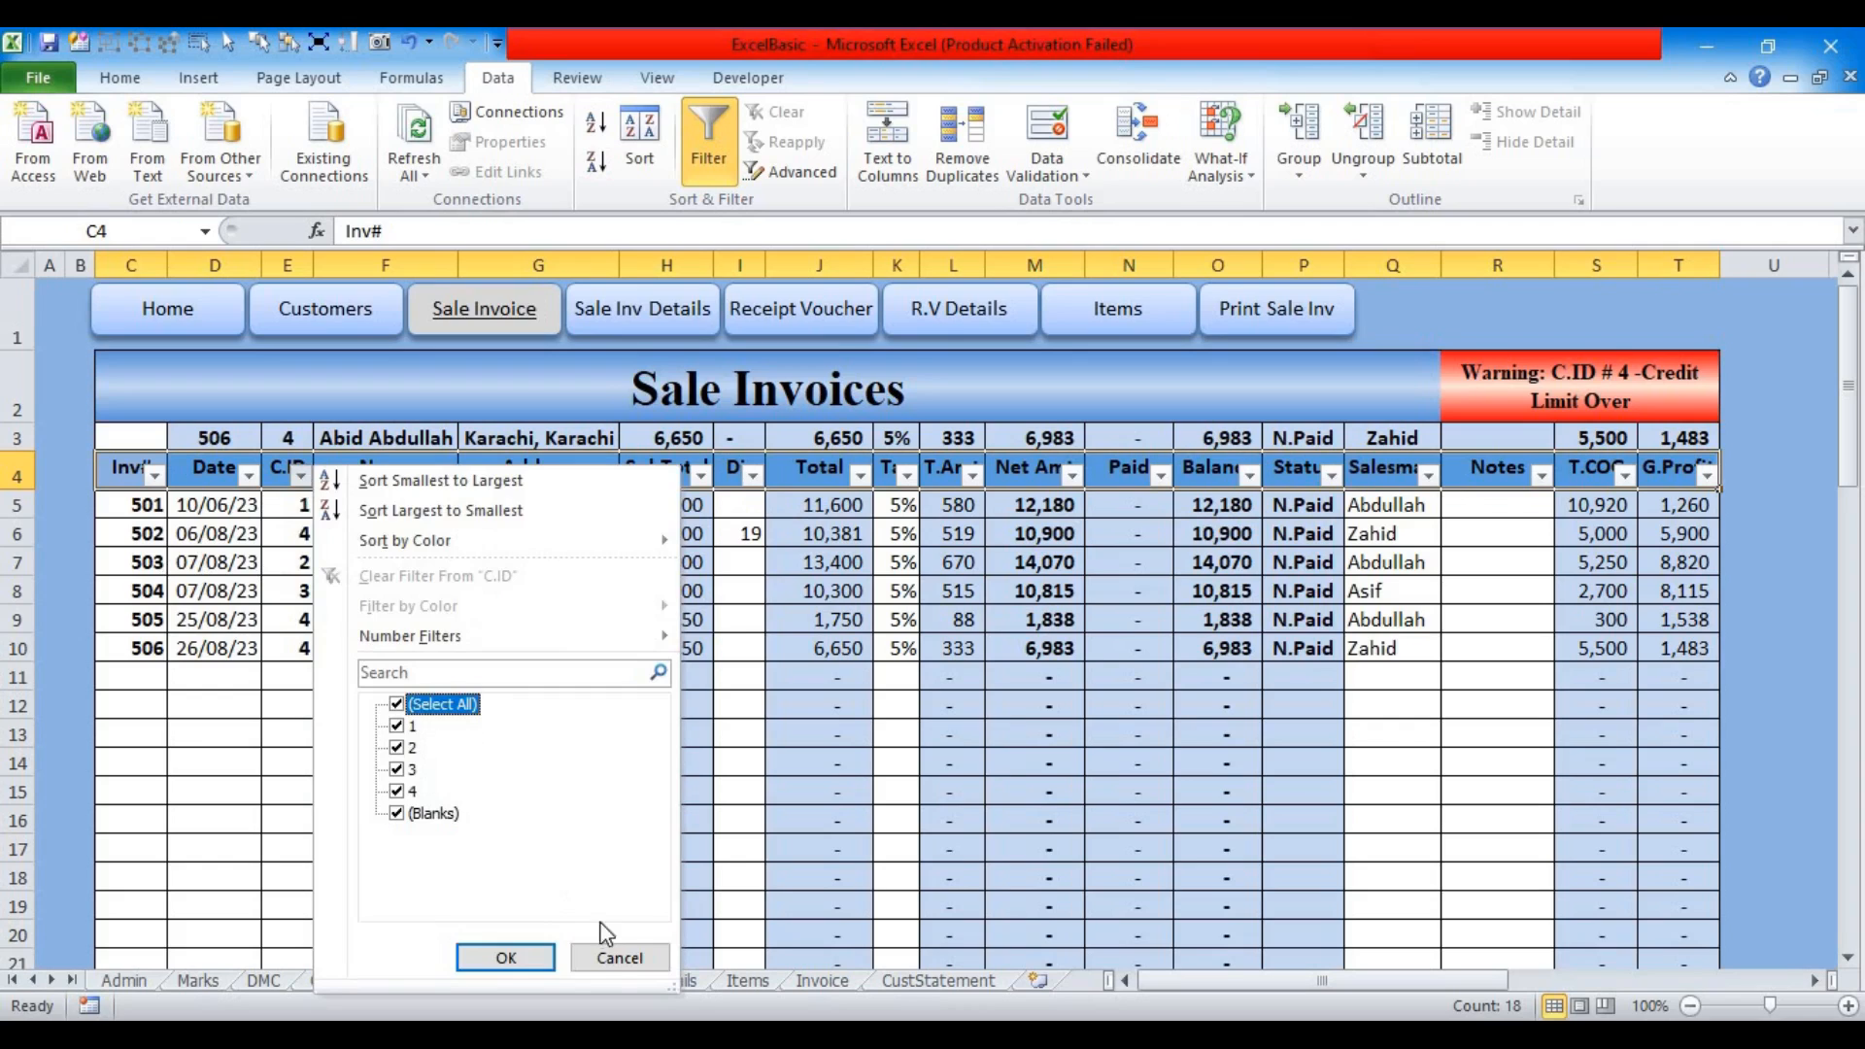
left_click(613, 961)
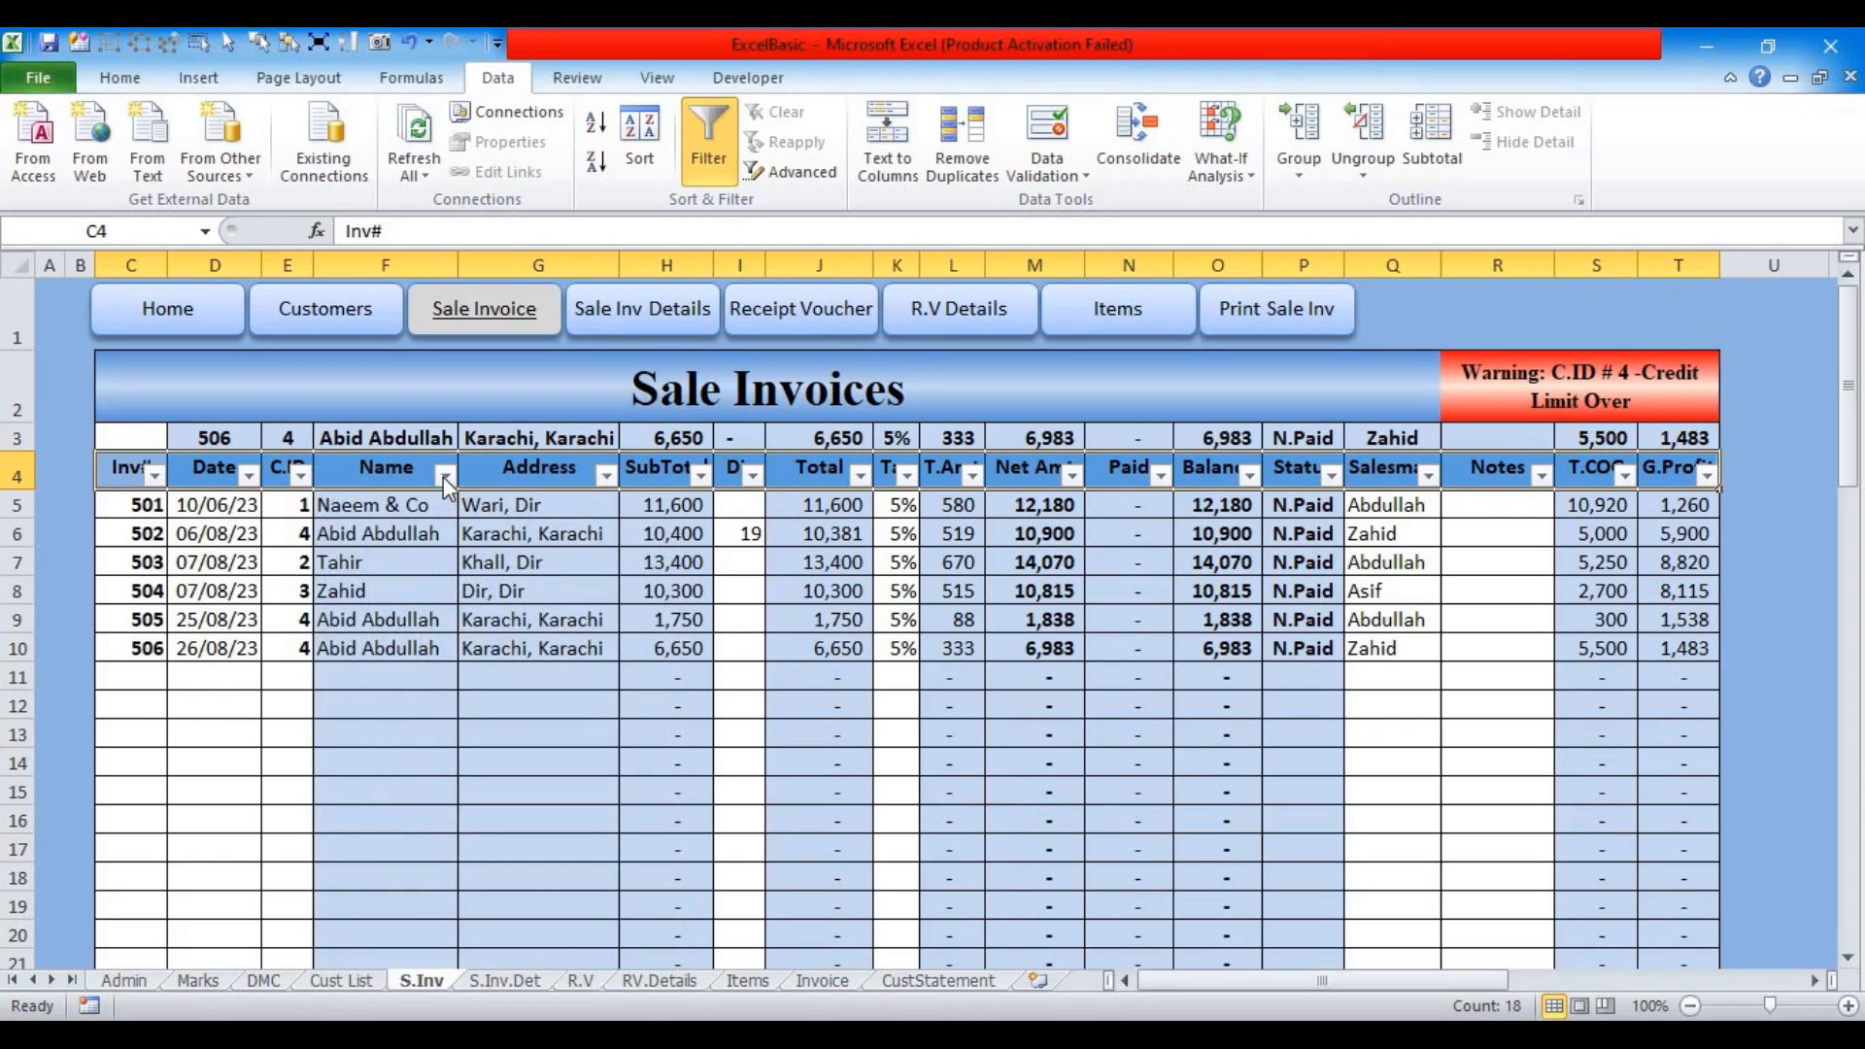
Step: Filter the Name column of Sale Invoices to show only Naeem & Co
left_click(445, 475)
left_click(216, 707)
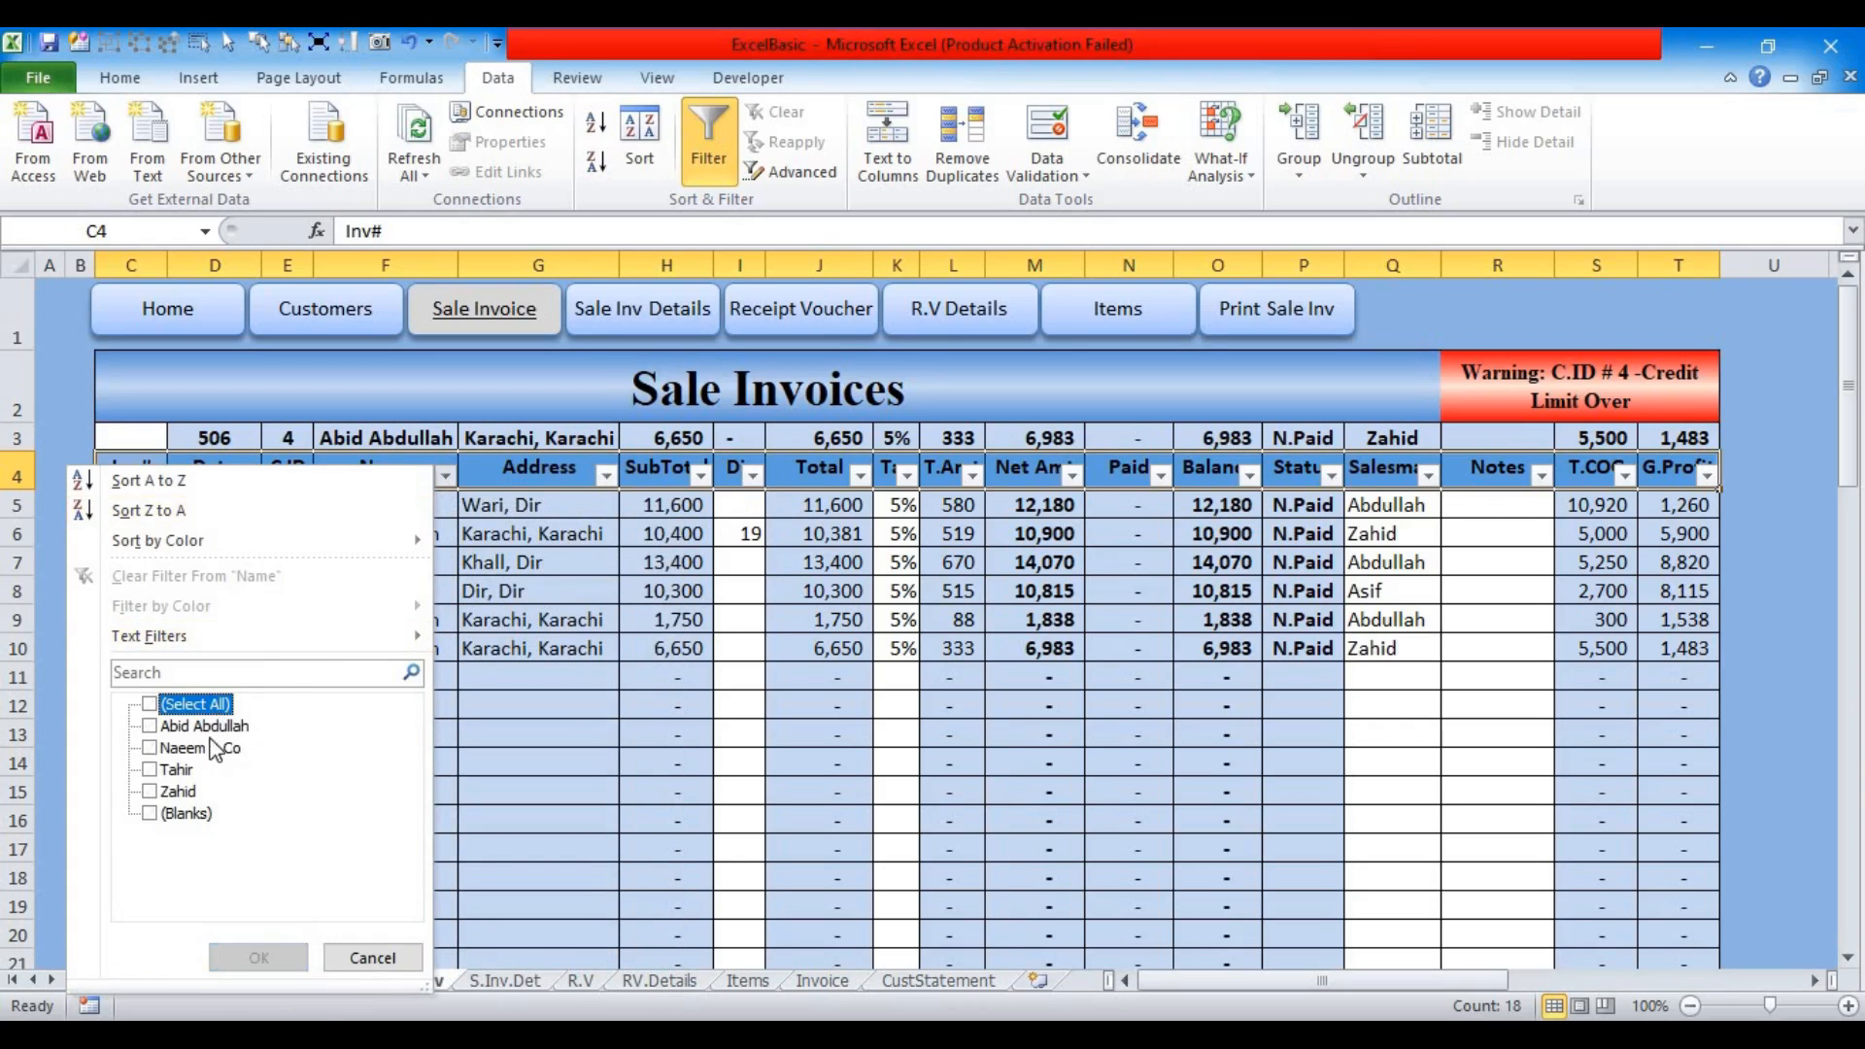
left_click(175, 749)
left_click(263, 958)
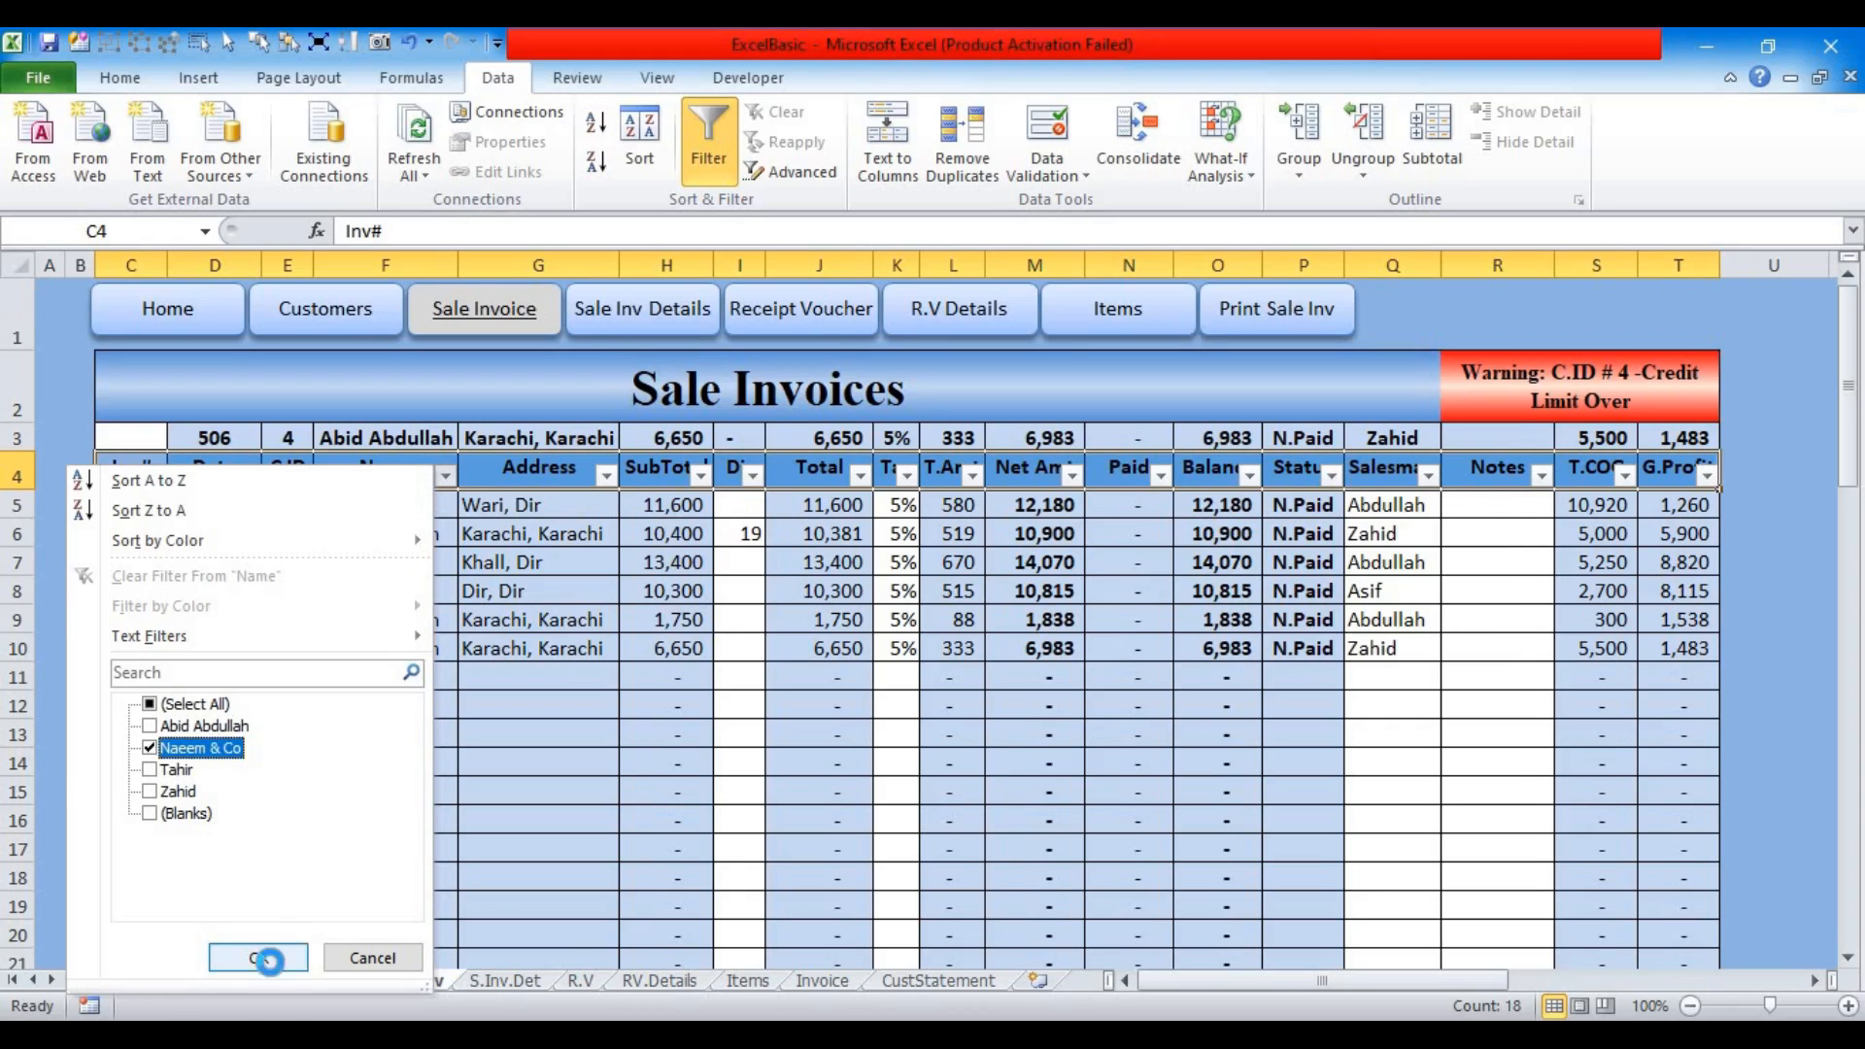
left_click(250, 653)
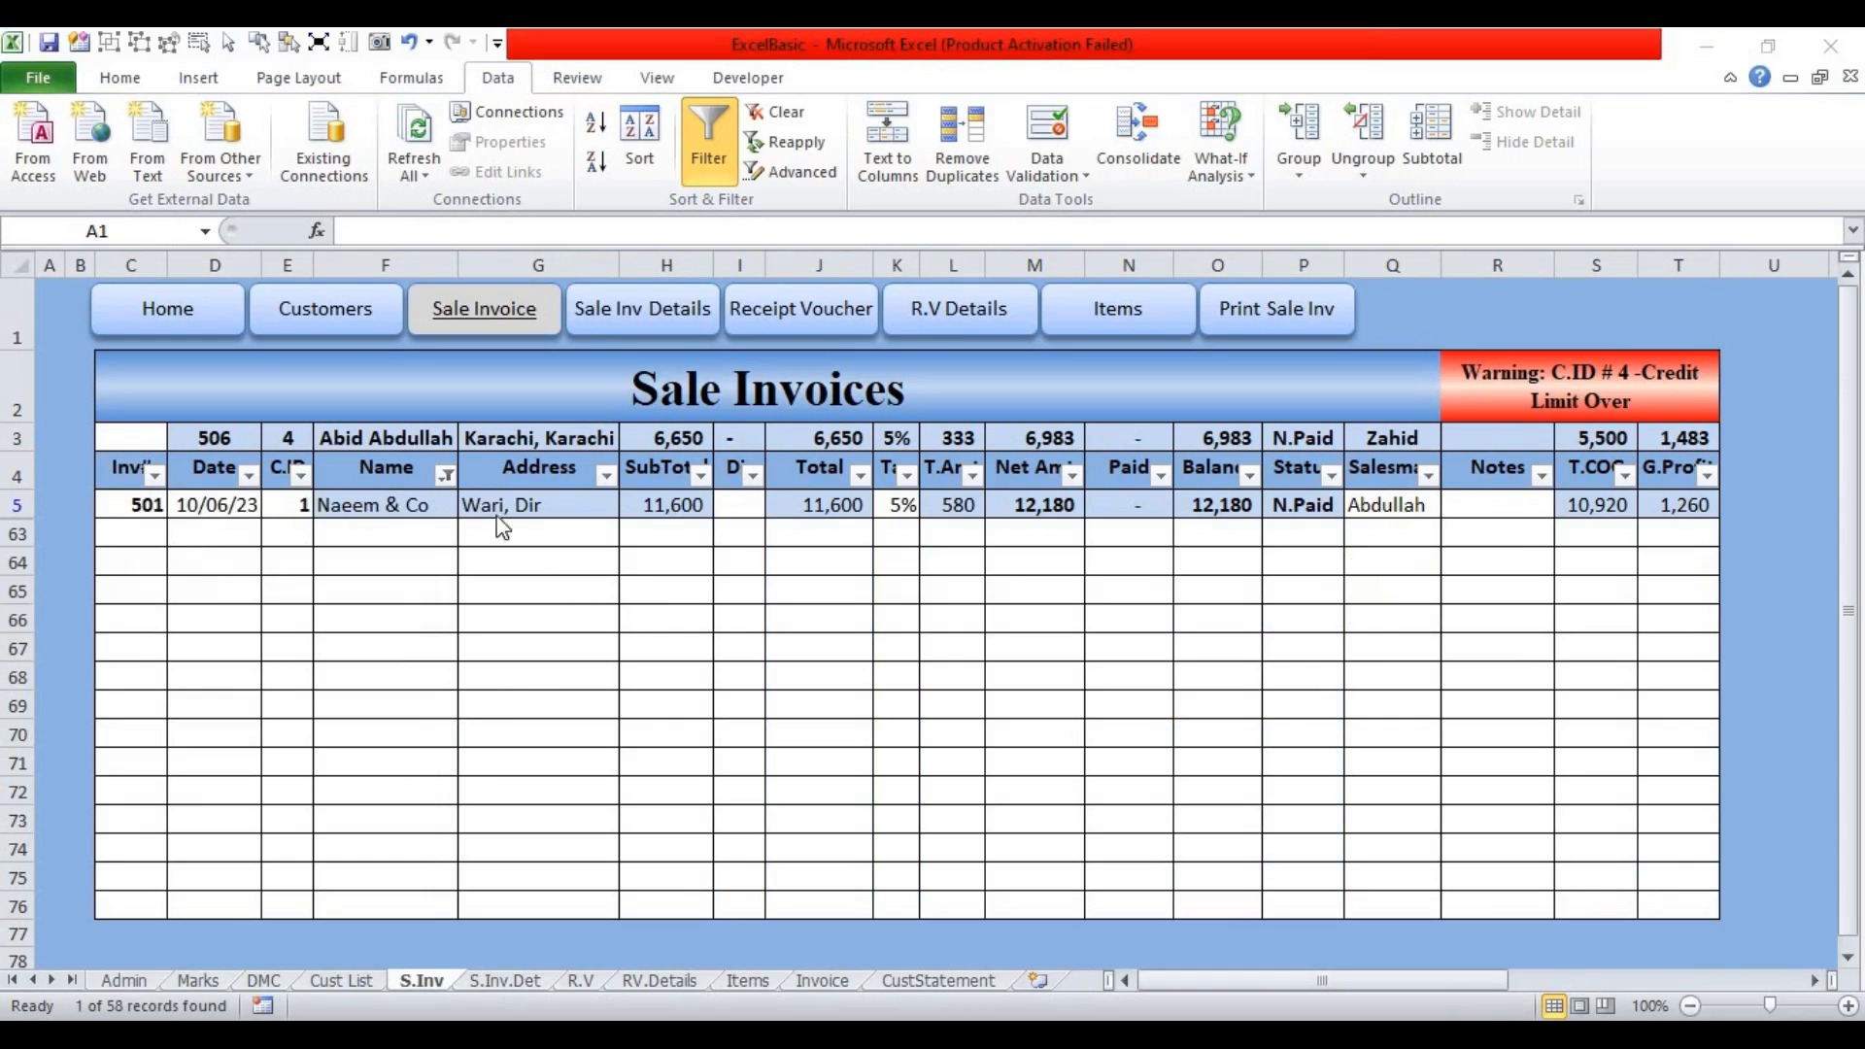
Step: Reset the Name column filter so that it includes all customers and blanks
left_click(448, 482)
left_click(447, 477)
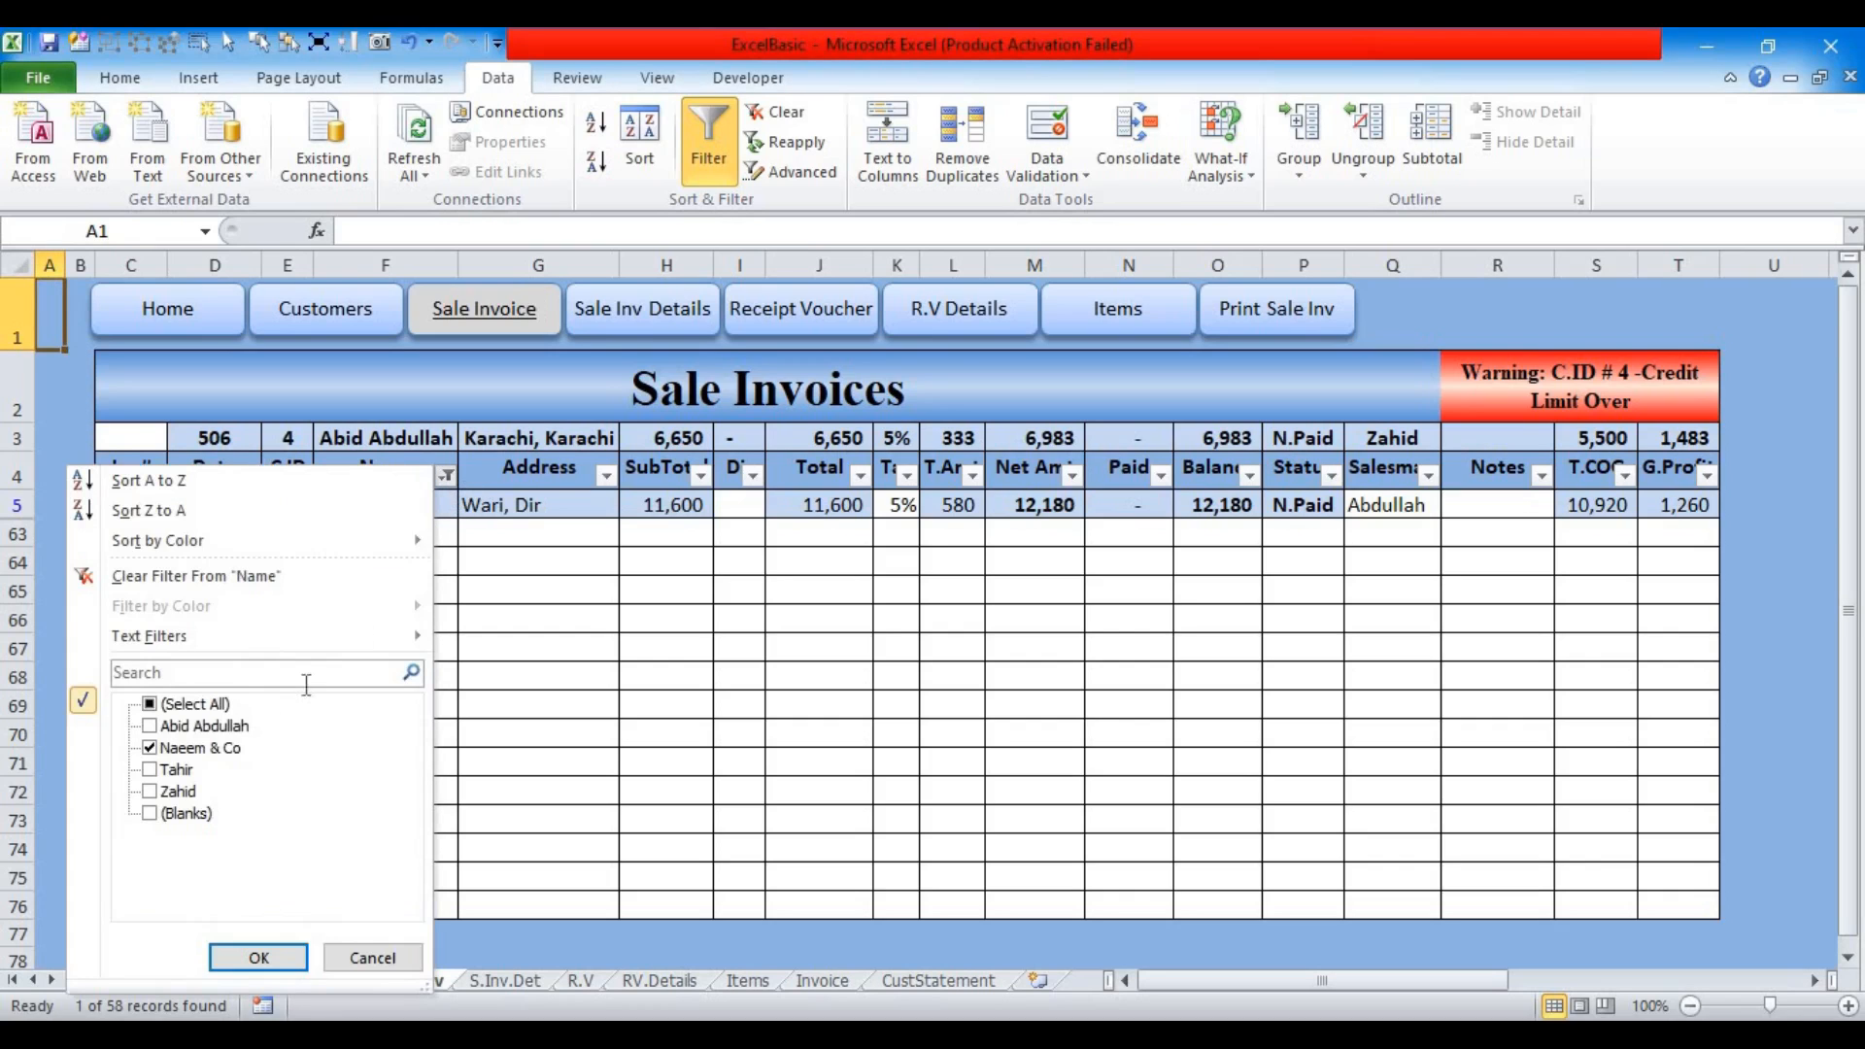
left_click(194, 705)
left_click(258, 958)
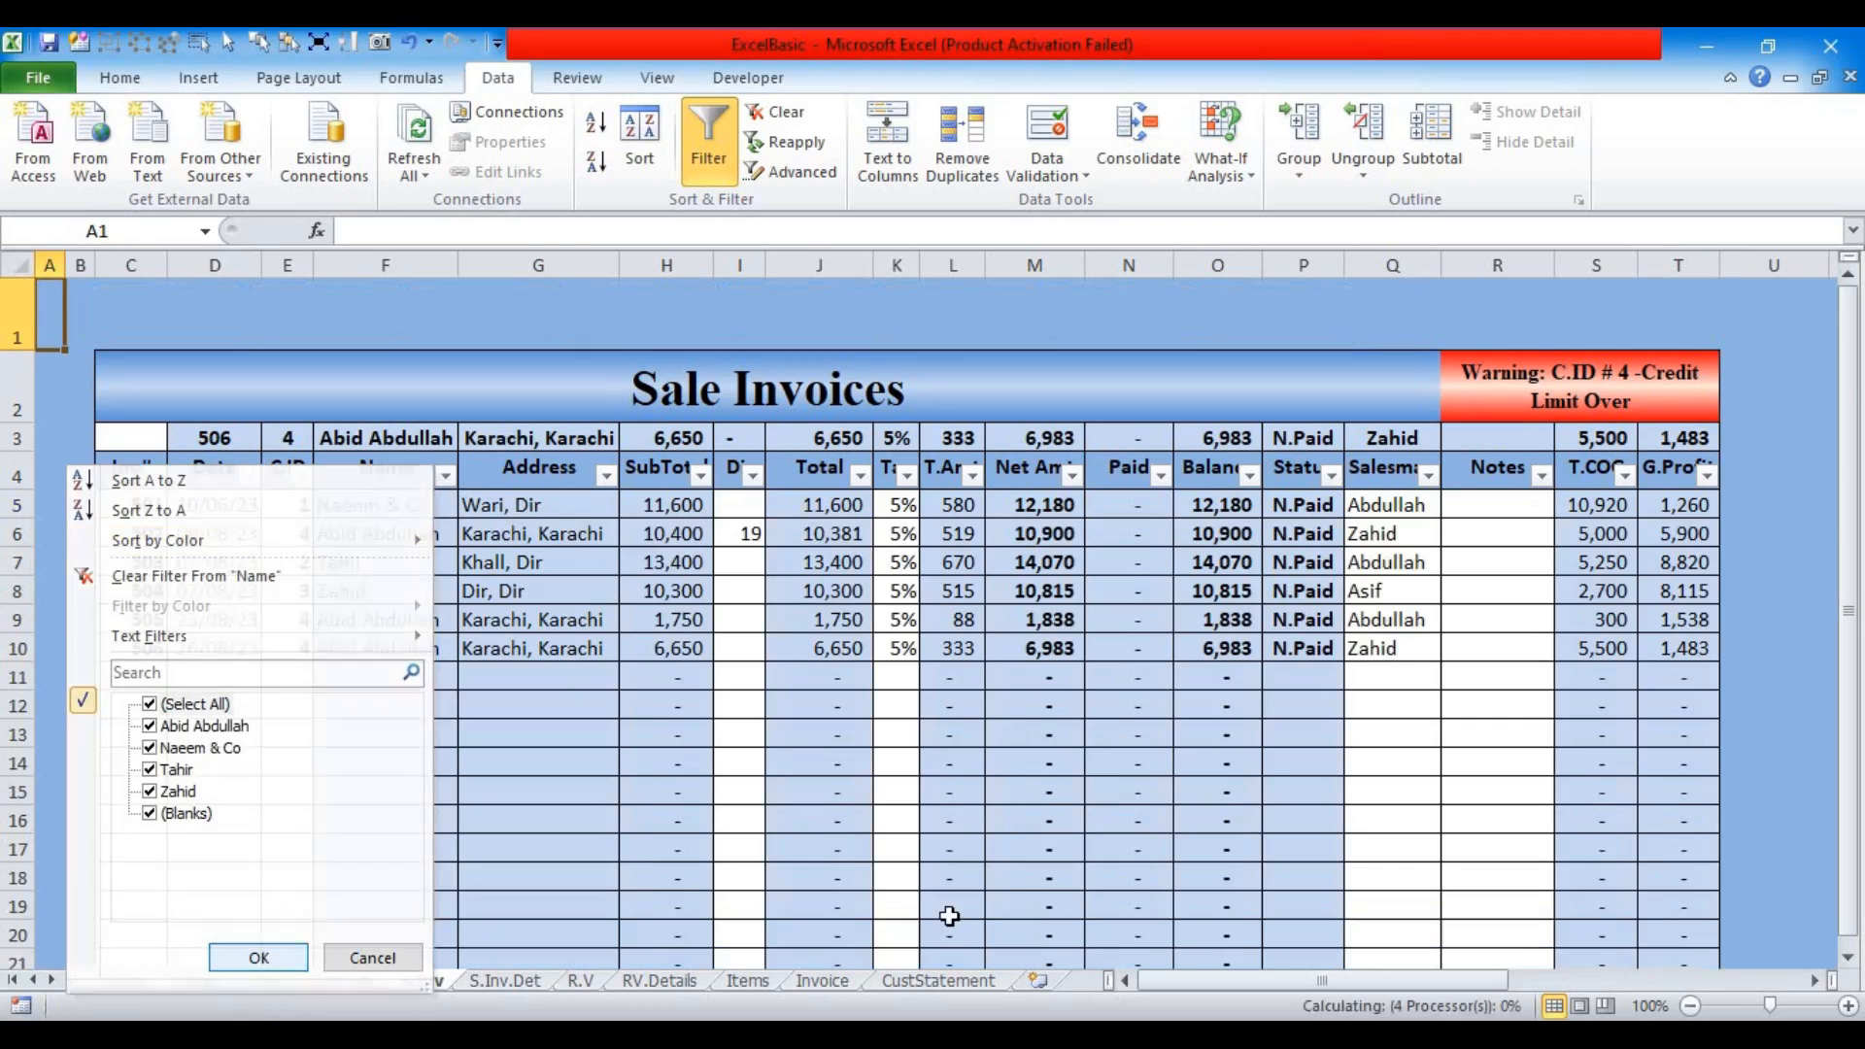
Step: Filter the Salesman column to show only the first listed salesman's invoices
left_click(1428, 475)
left_click(1180, 703)
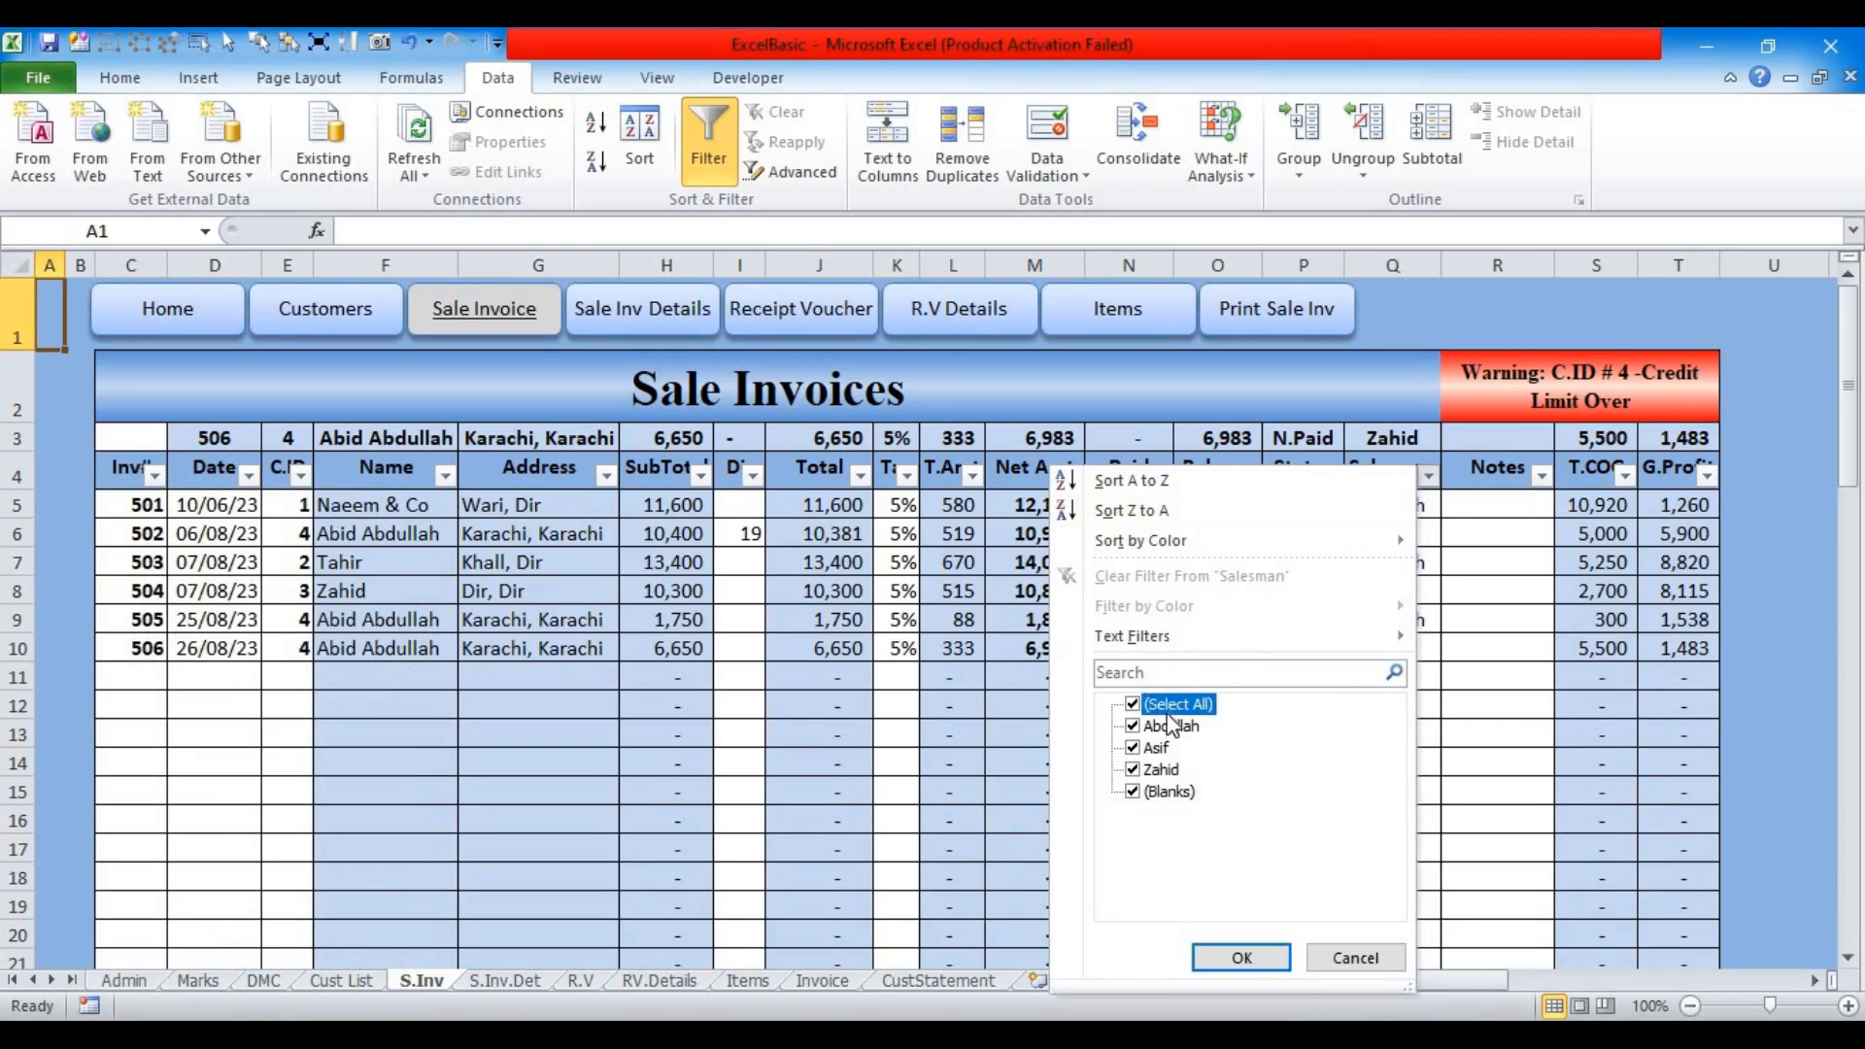
left_click(1133, 725)
left_click(1224, 955)
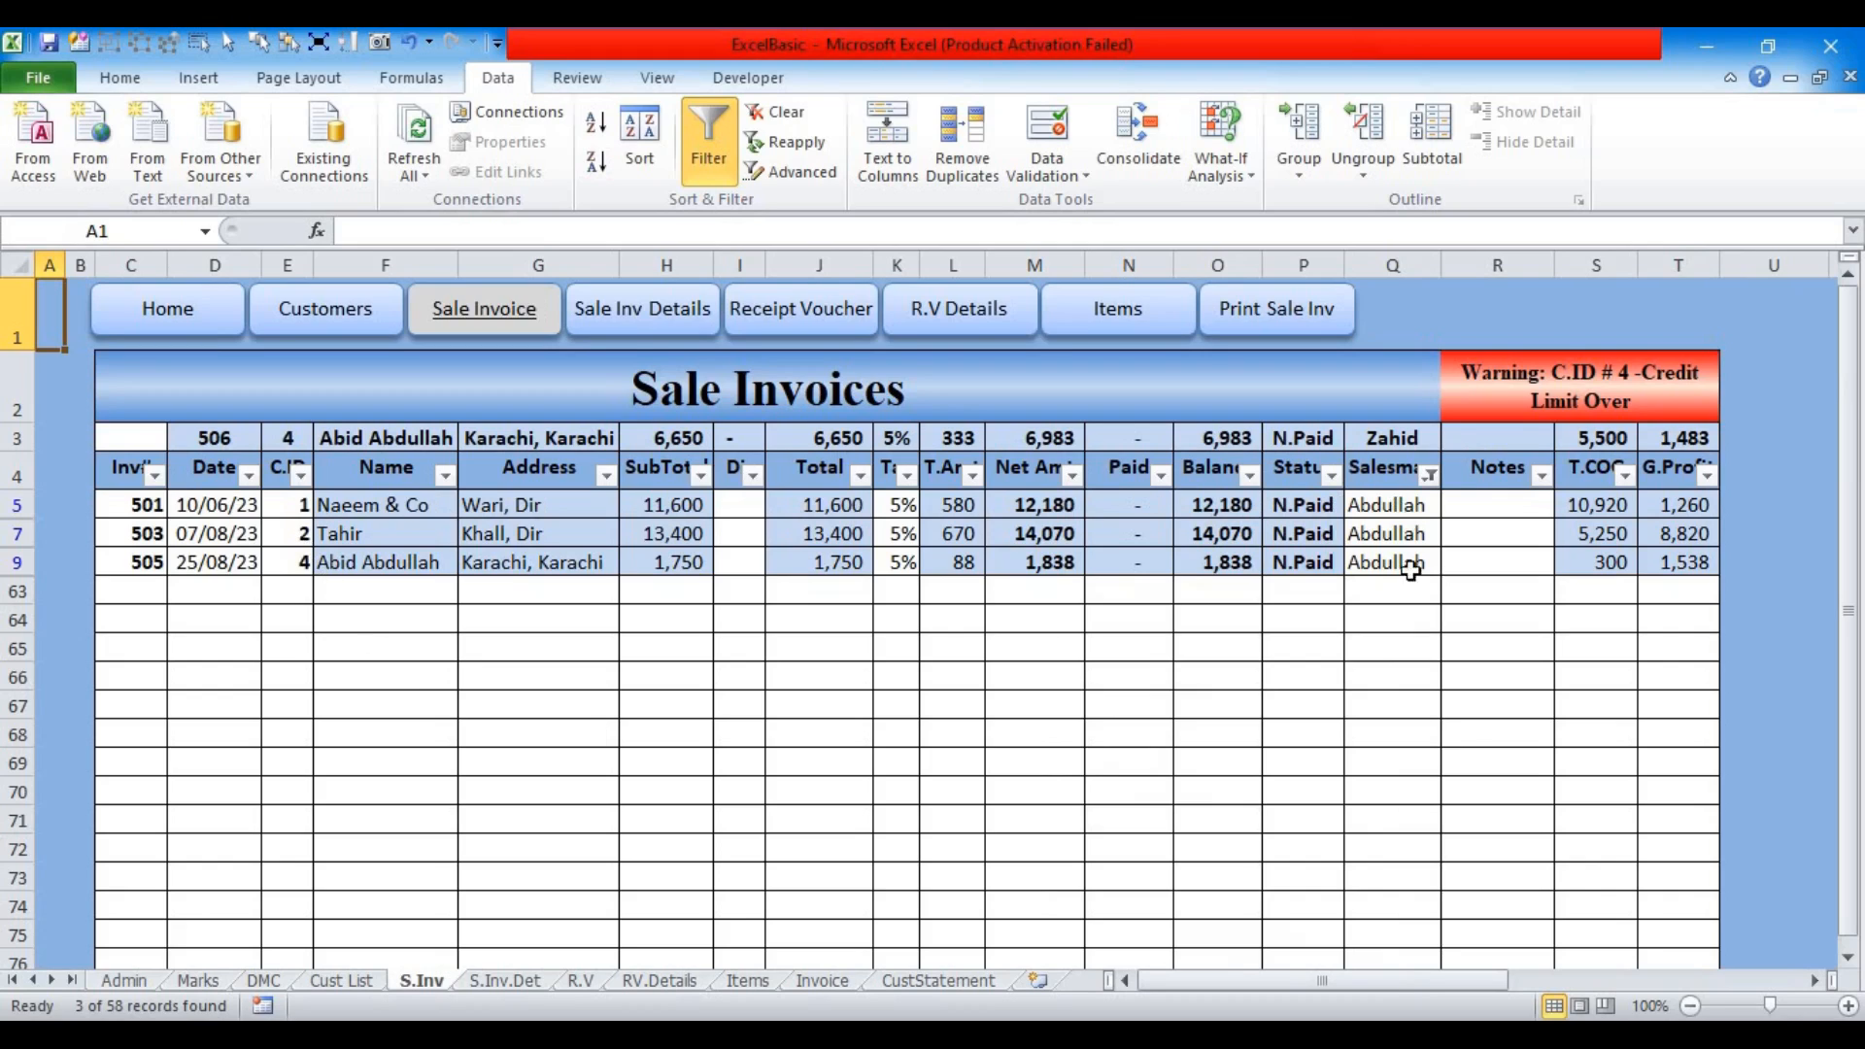
Step: Switch the Salesman filter to only the third listed salesman, and clear that column's filter after viewing his invoices
left_click(1431, 476)
left_click(1178, 703)
left_click(1133, 703)
left_click(1133, 769)
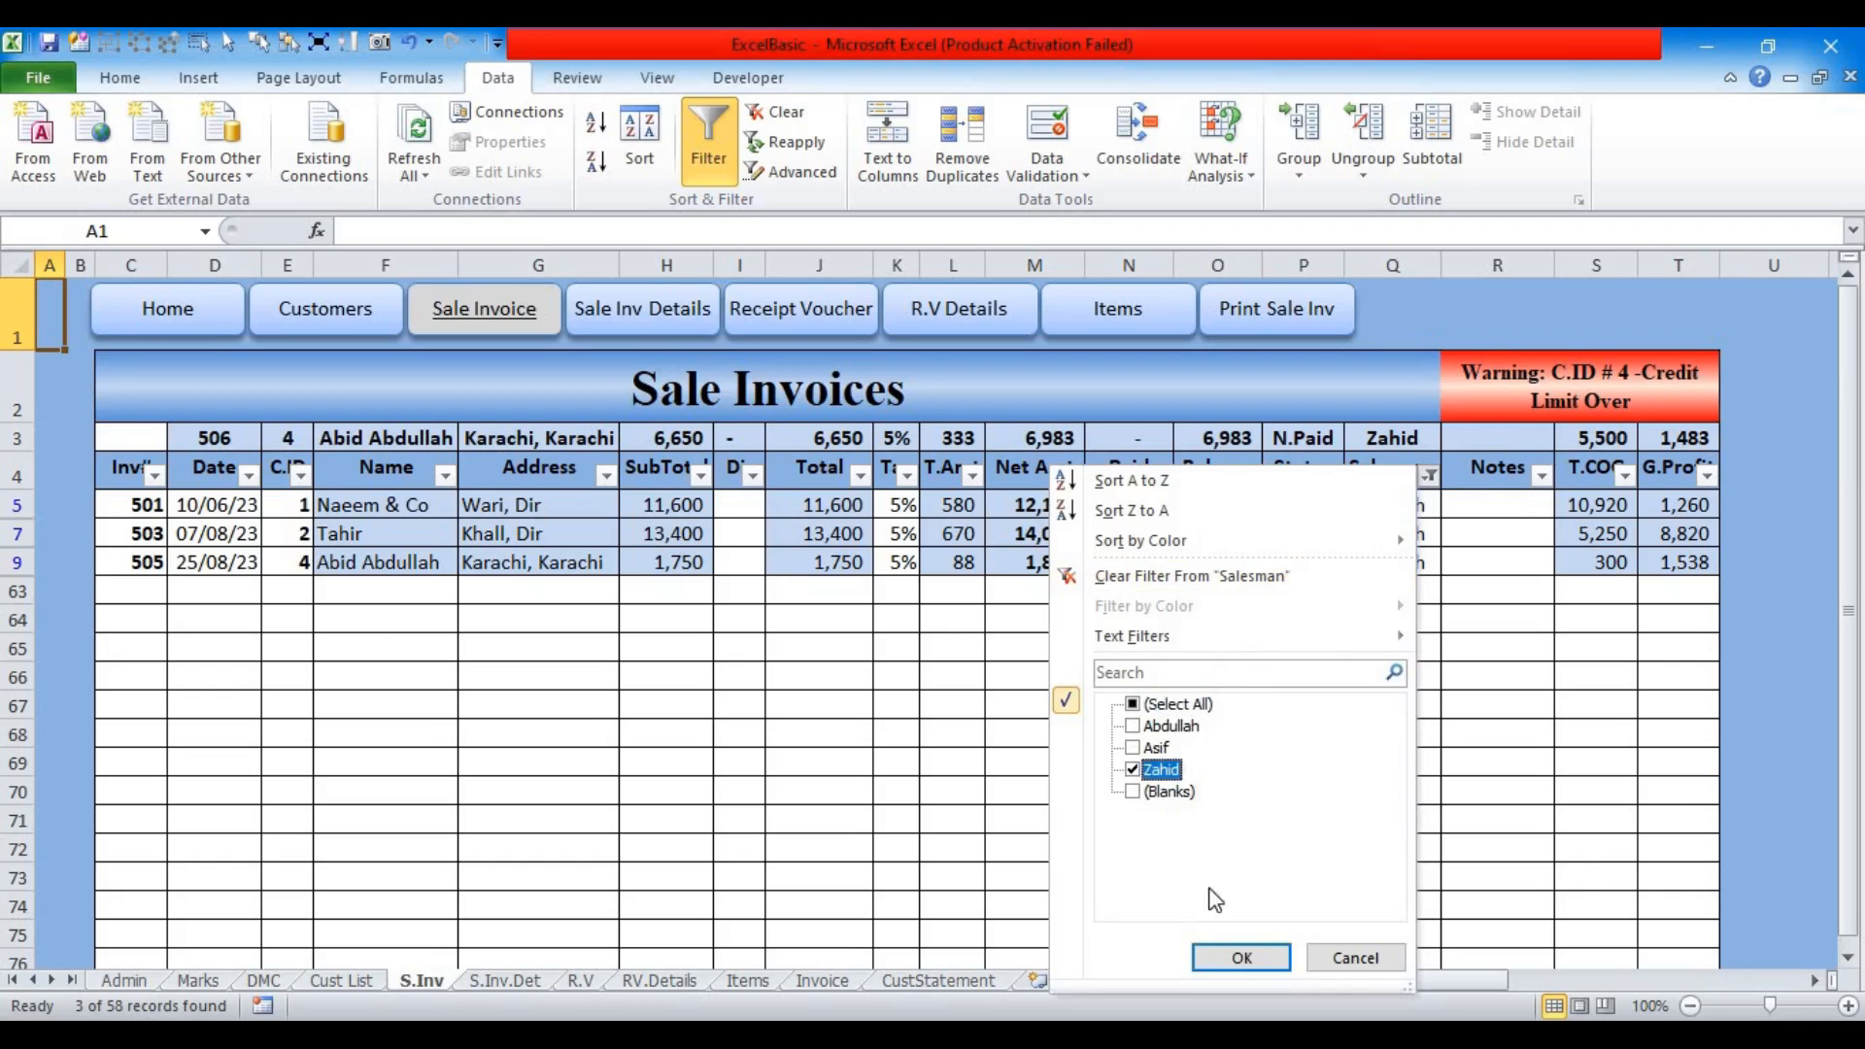
left_click(1241, 957)
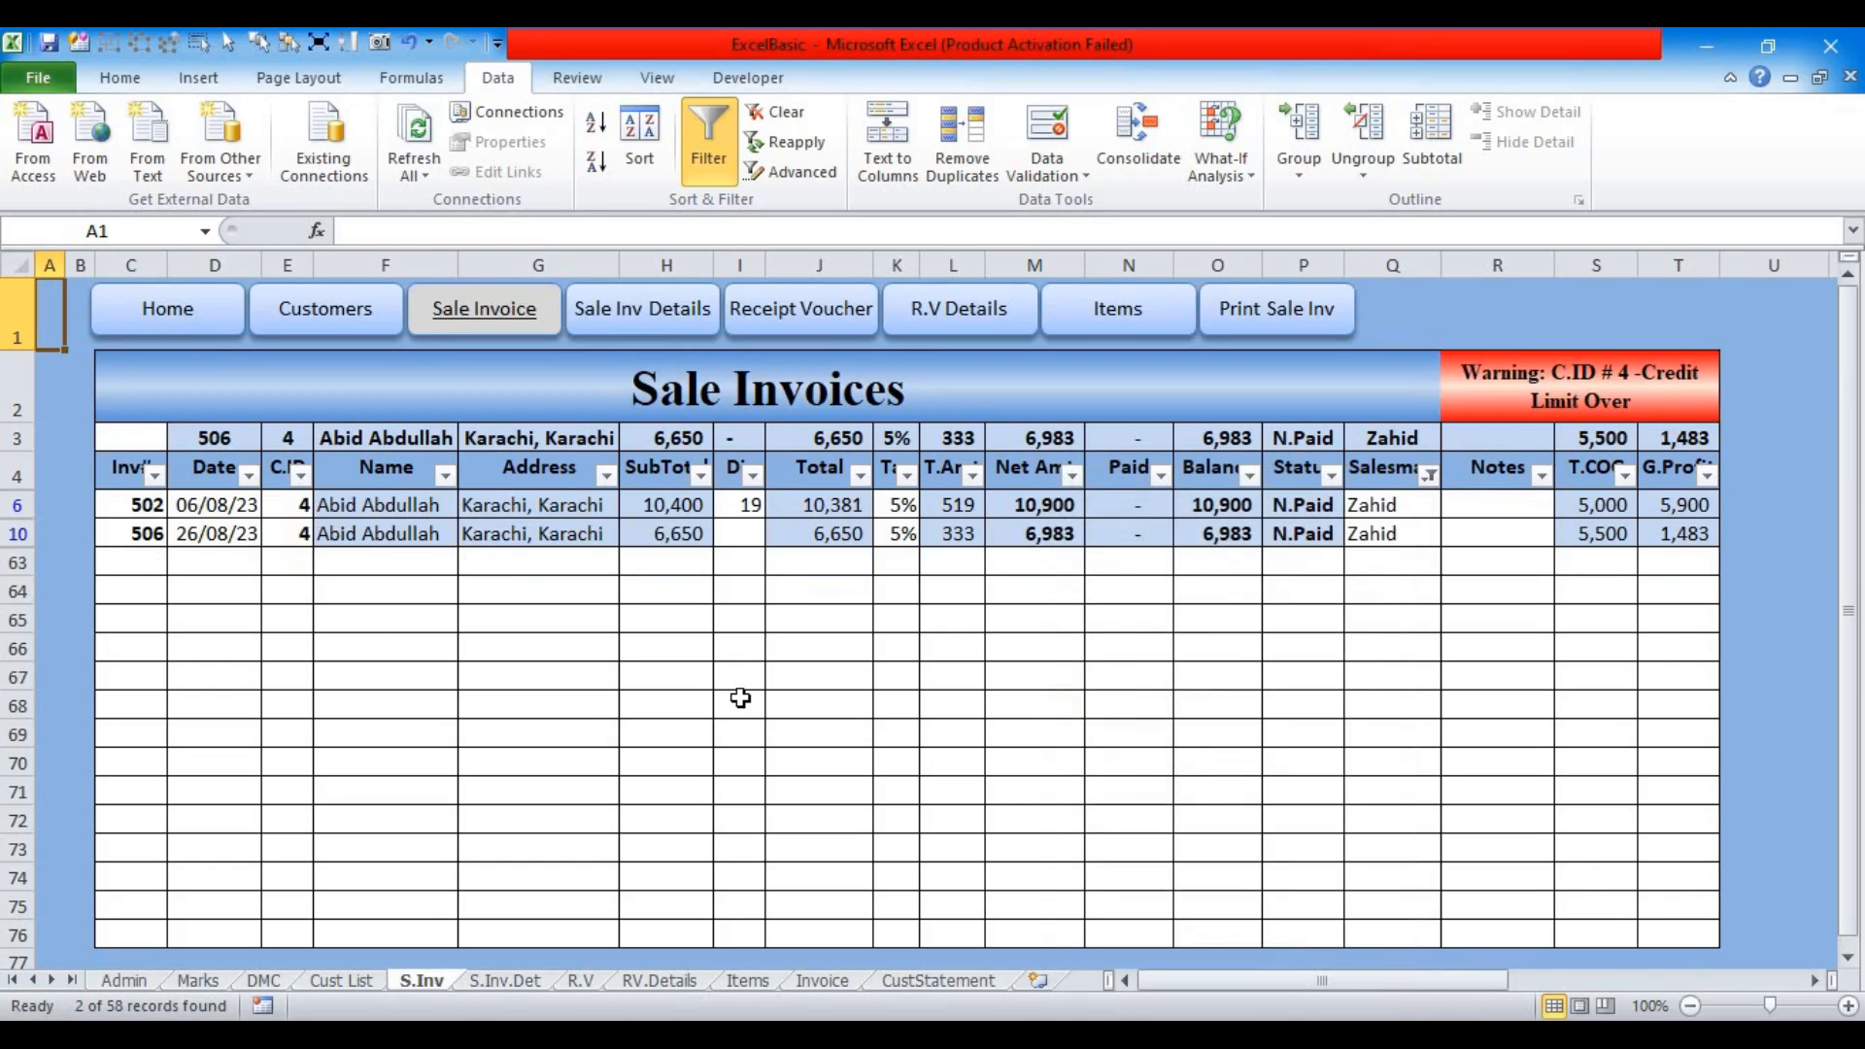
left_click(1430, 476)
left_click(1203, 574)
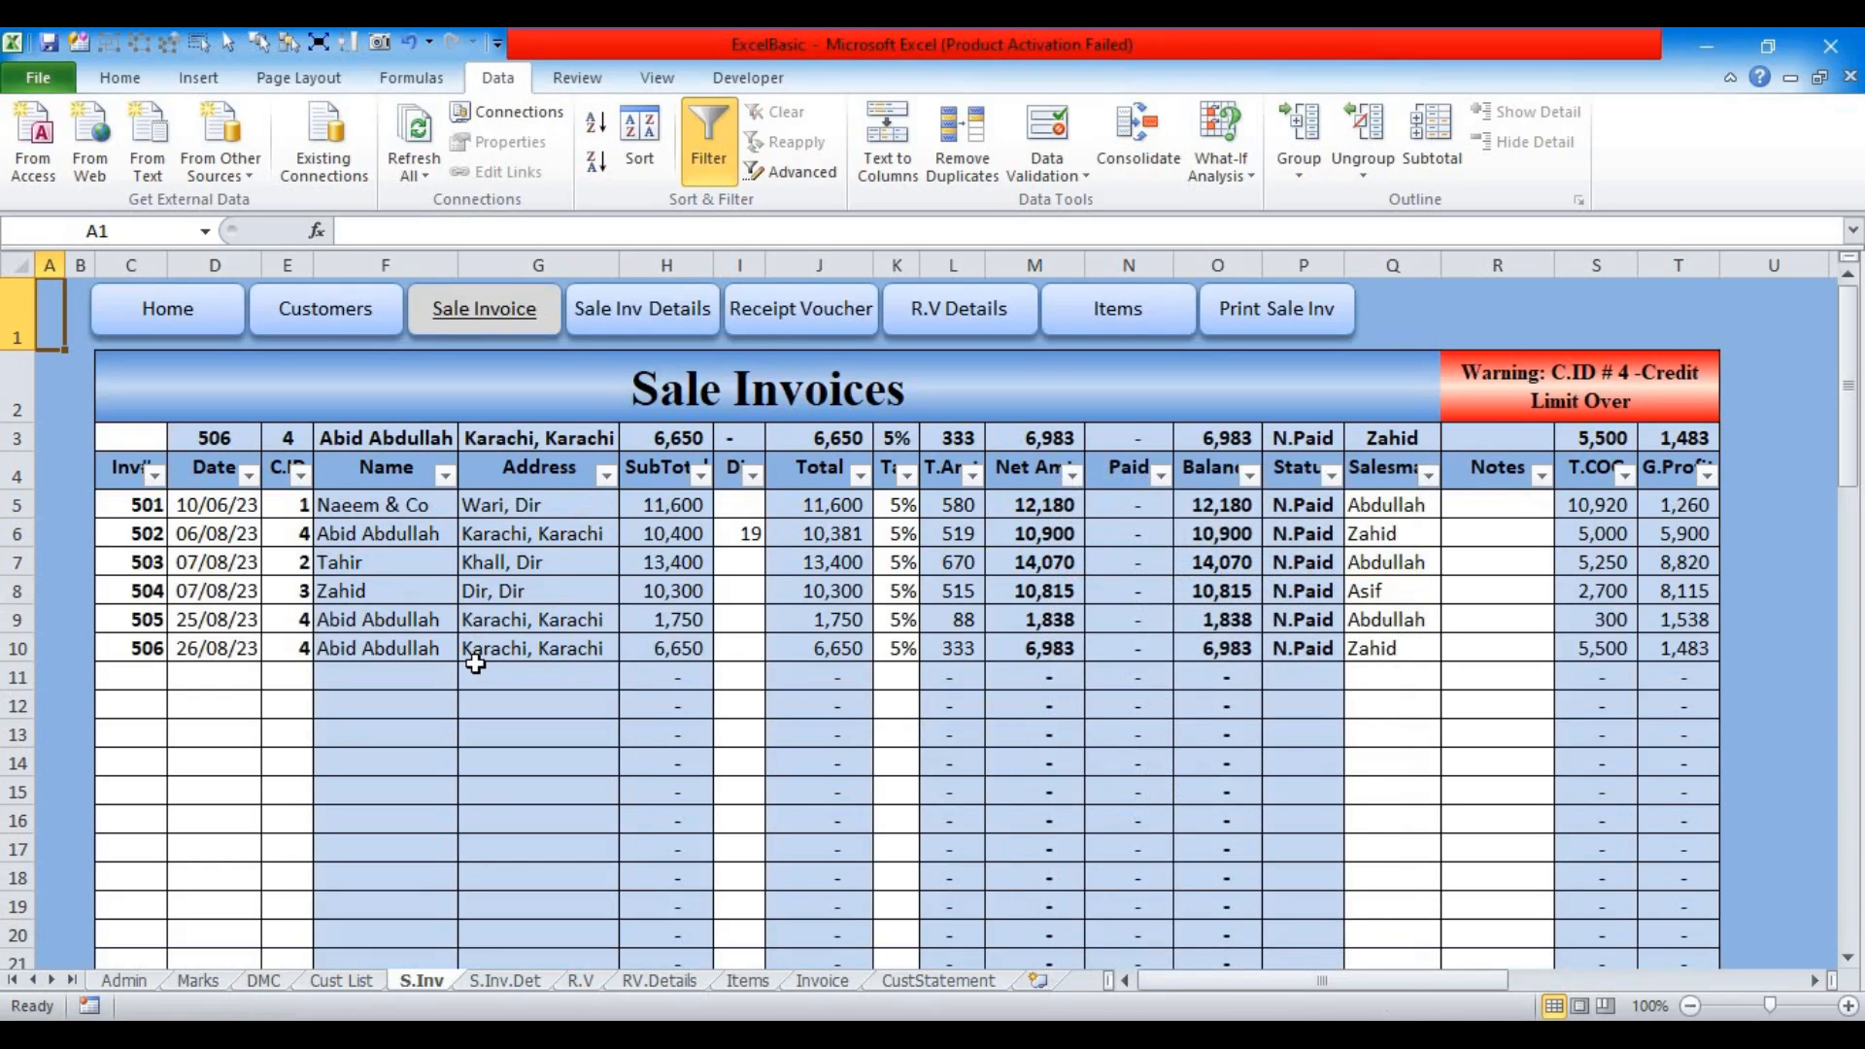
Step: Enter invoice number 501 in the Inv# cell E6 of the R.V Details sheet
left_click(131, 507)
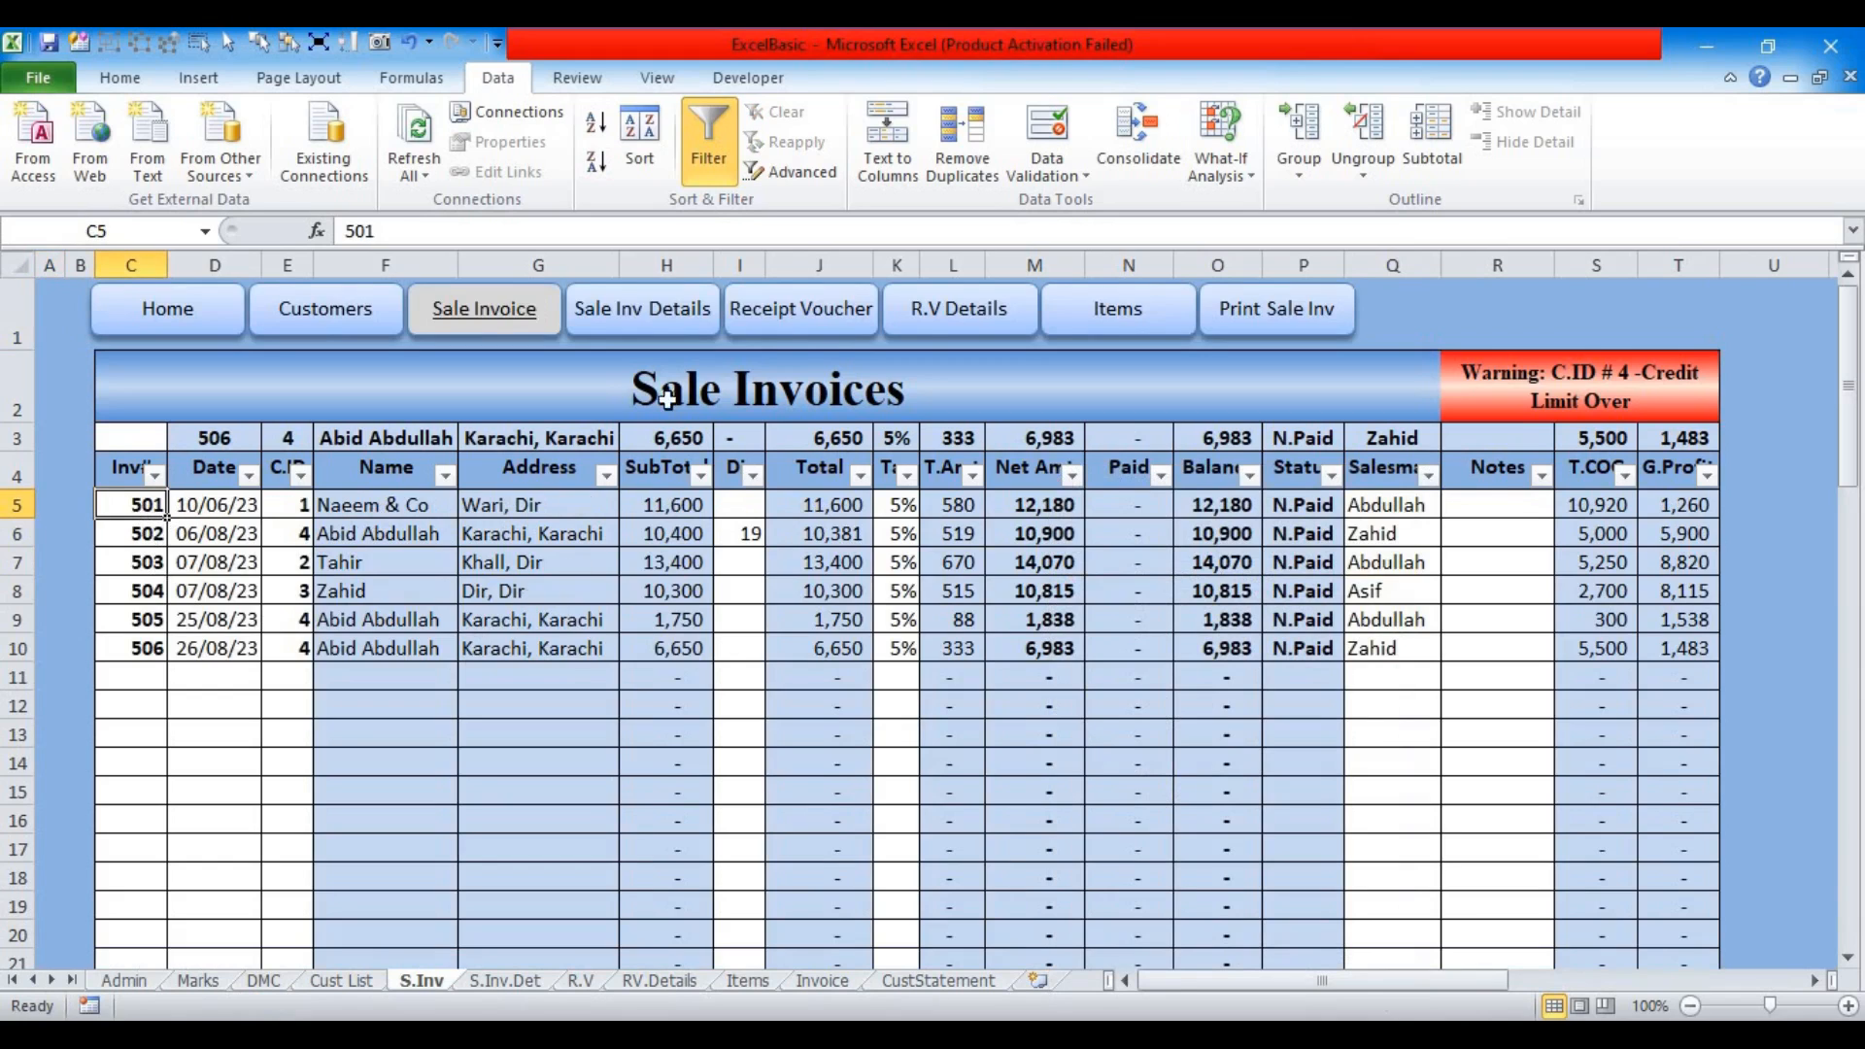
left_click(920, 329)
left_click(307, 536)
type("501")
key("Tab")
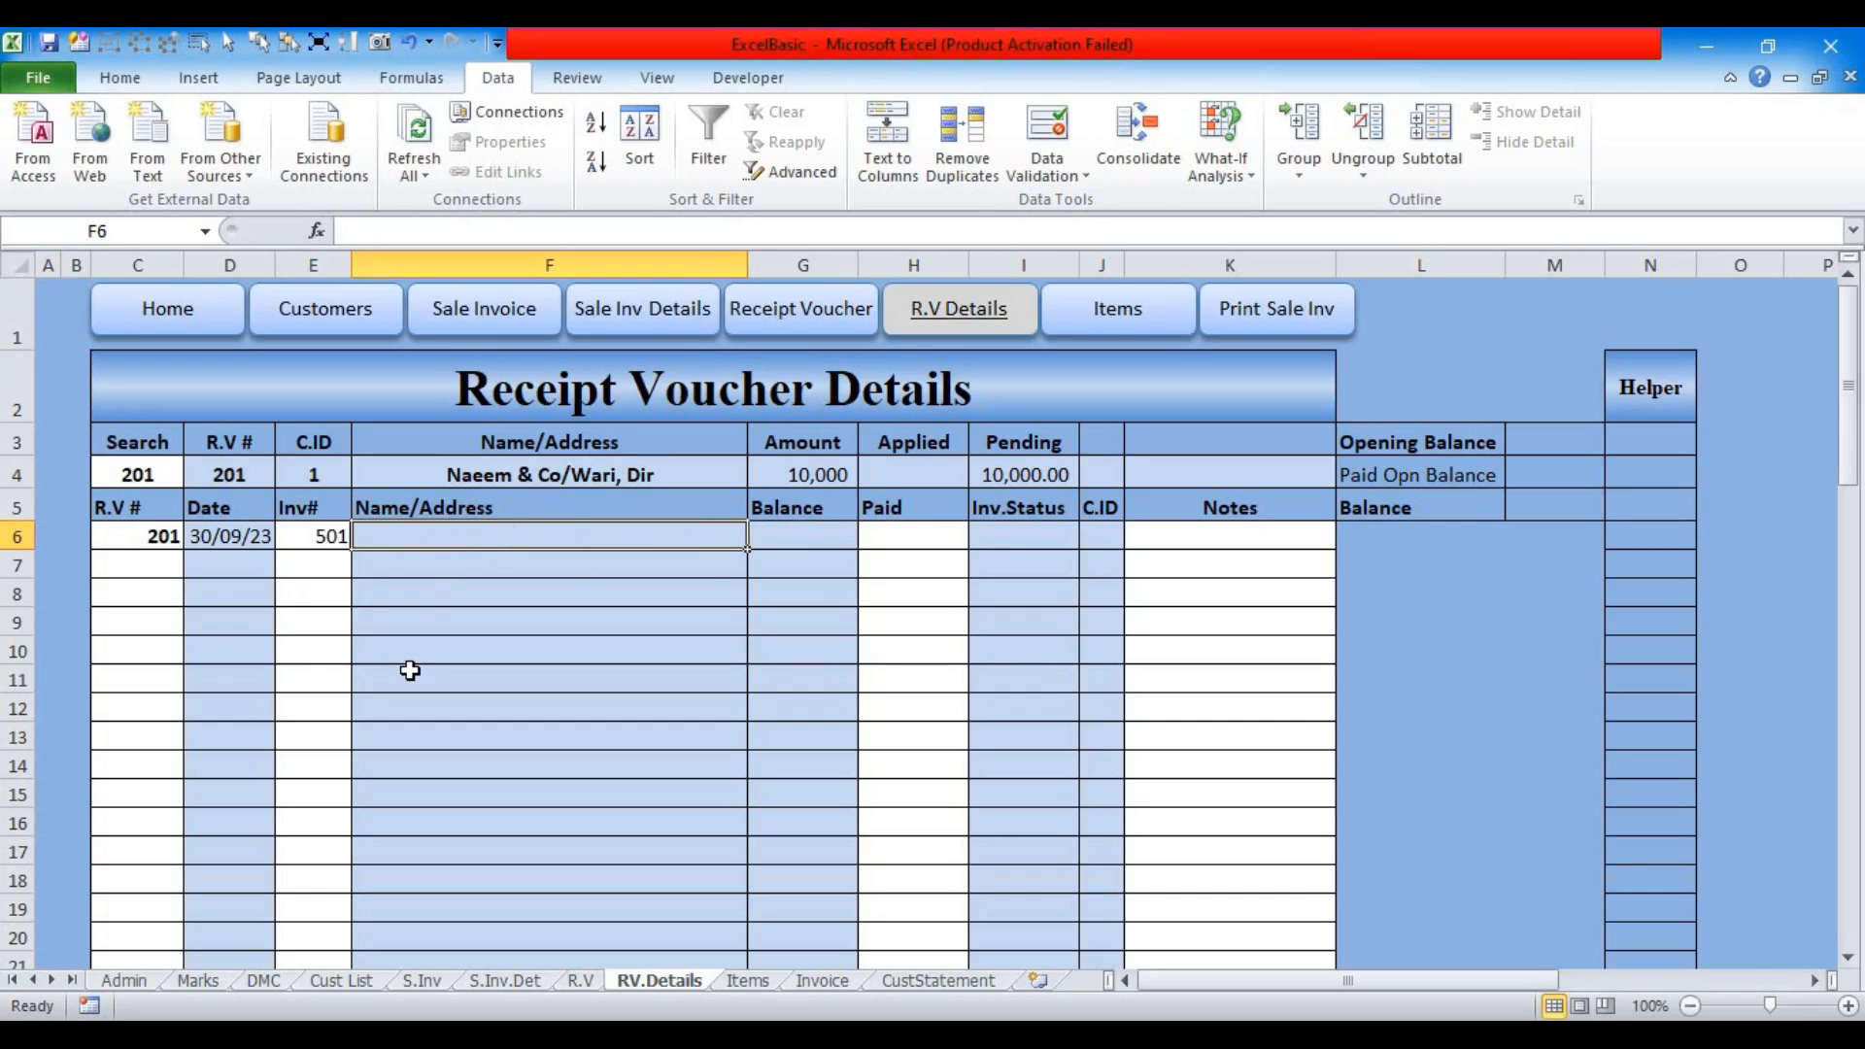
Step: Enter =MATCH(E6,S.Inv!C5:C999,0) in the Name/Address cell F6
type("=")
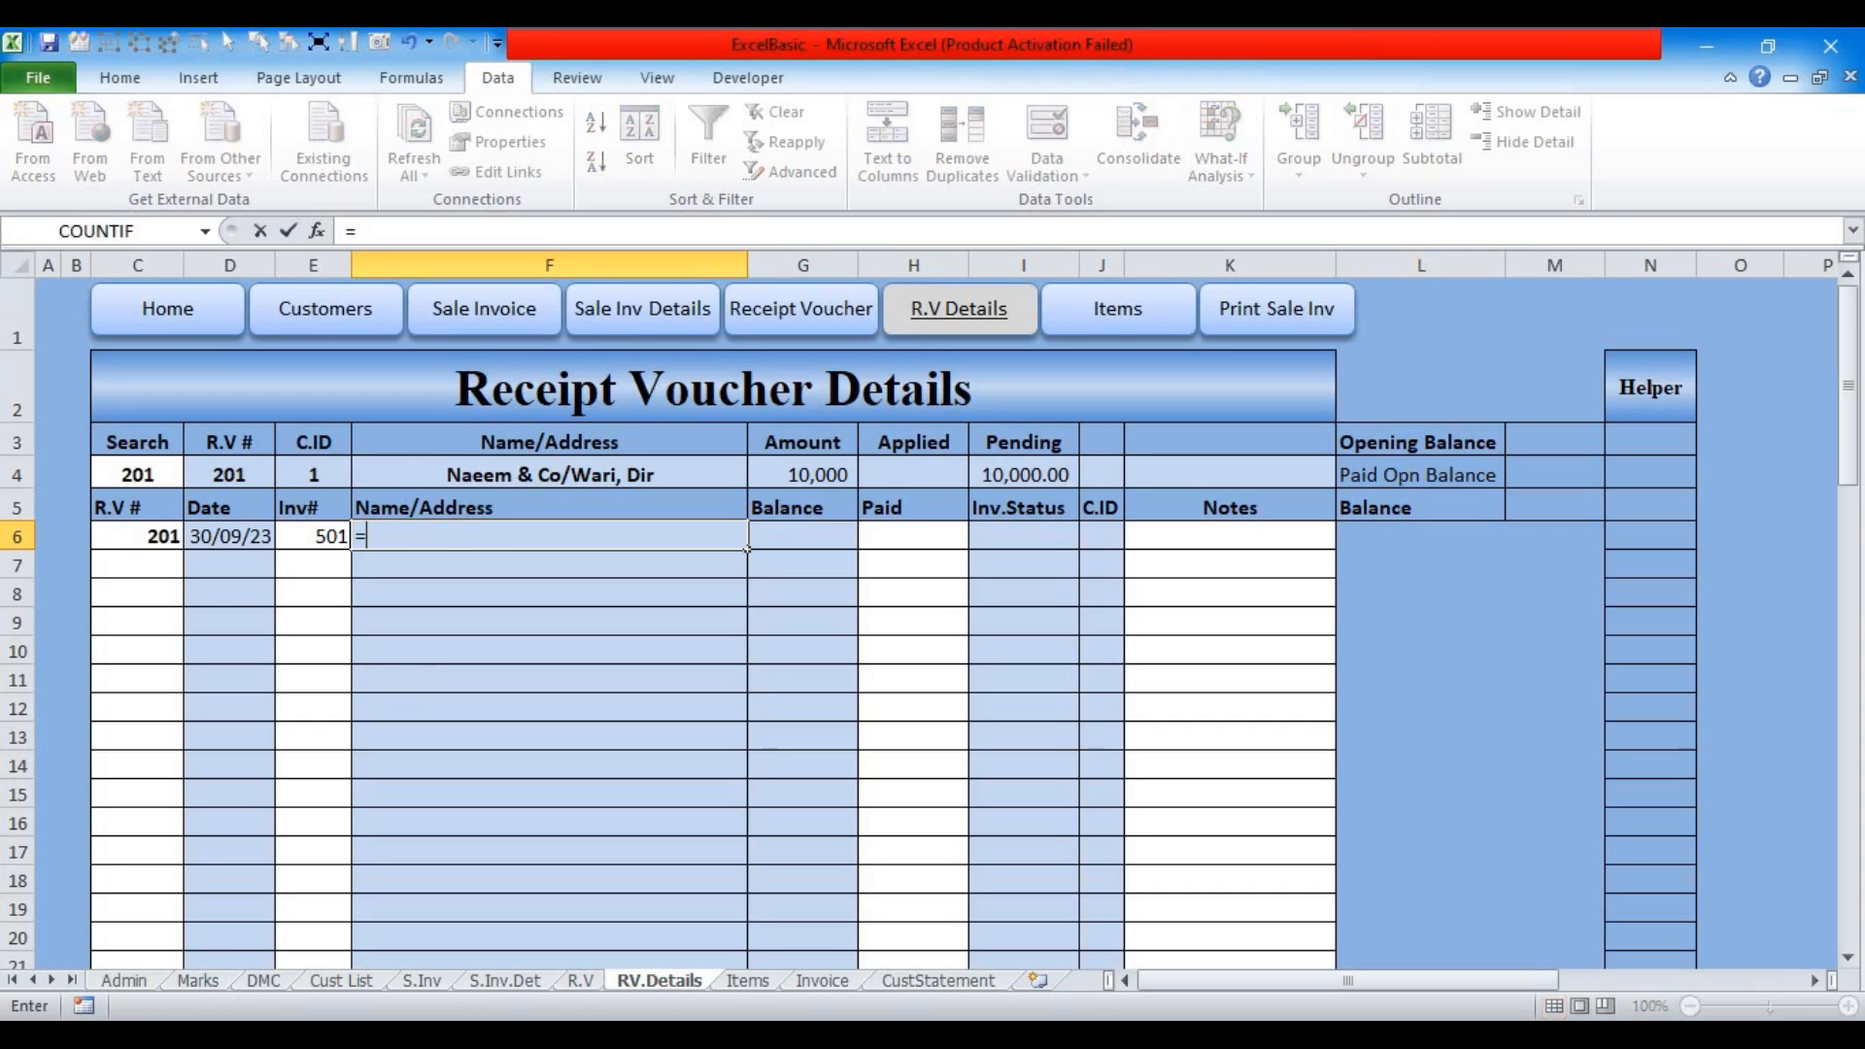
type("matc")
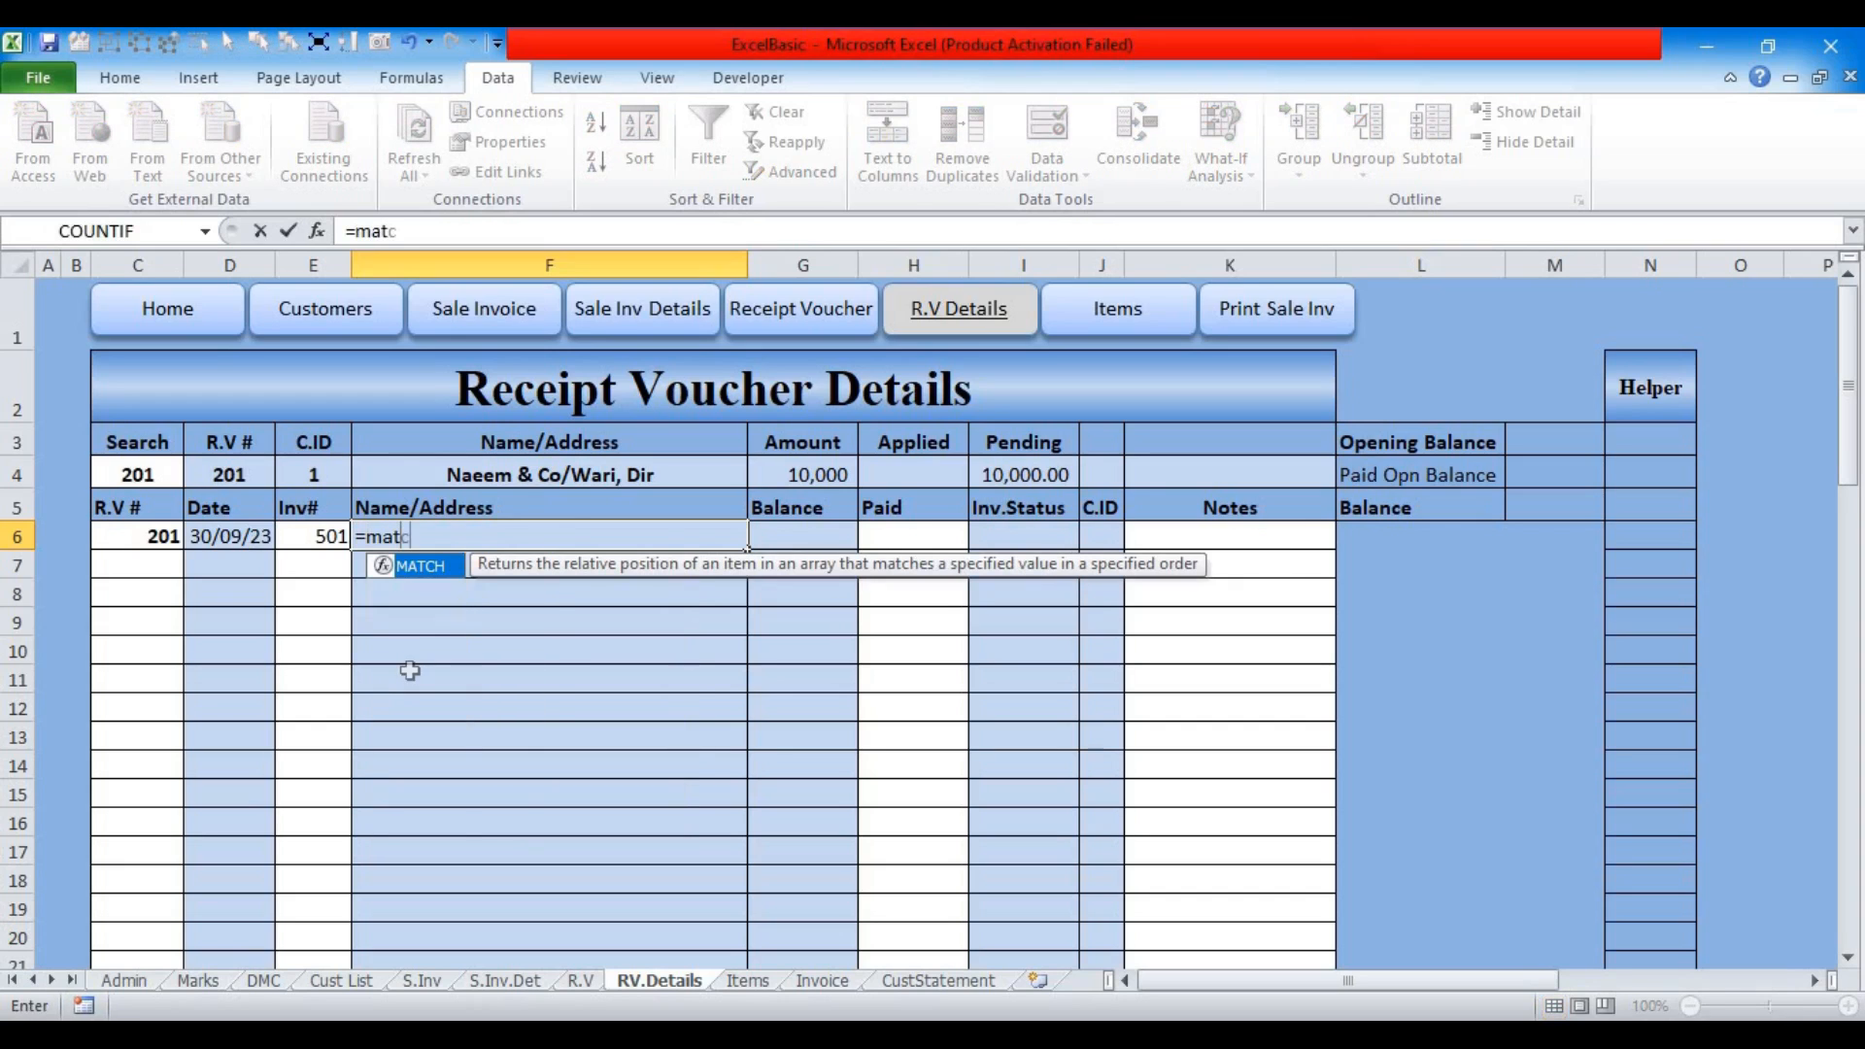
key("Tab")
left_click(310, 533)
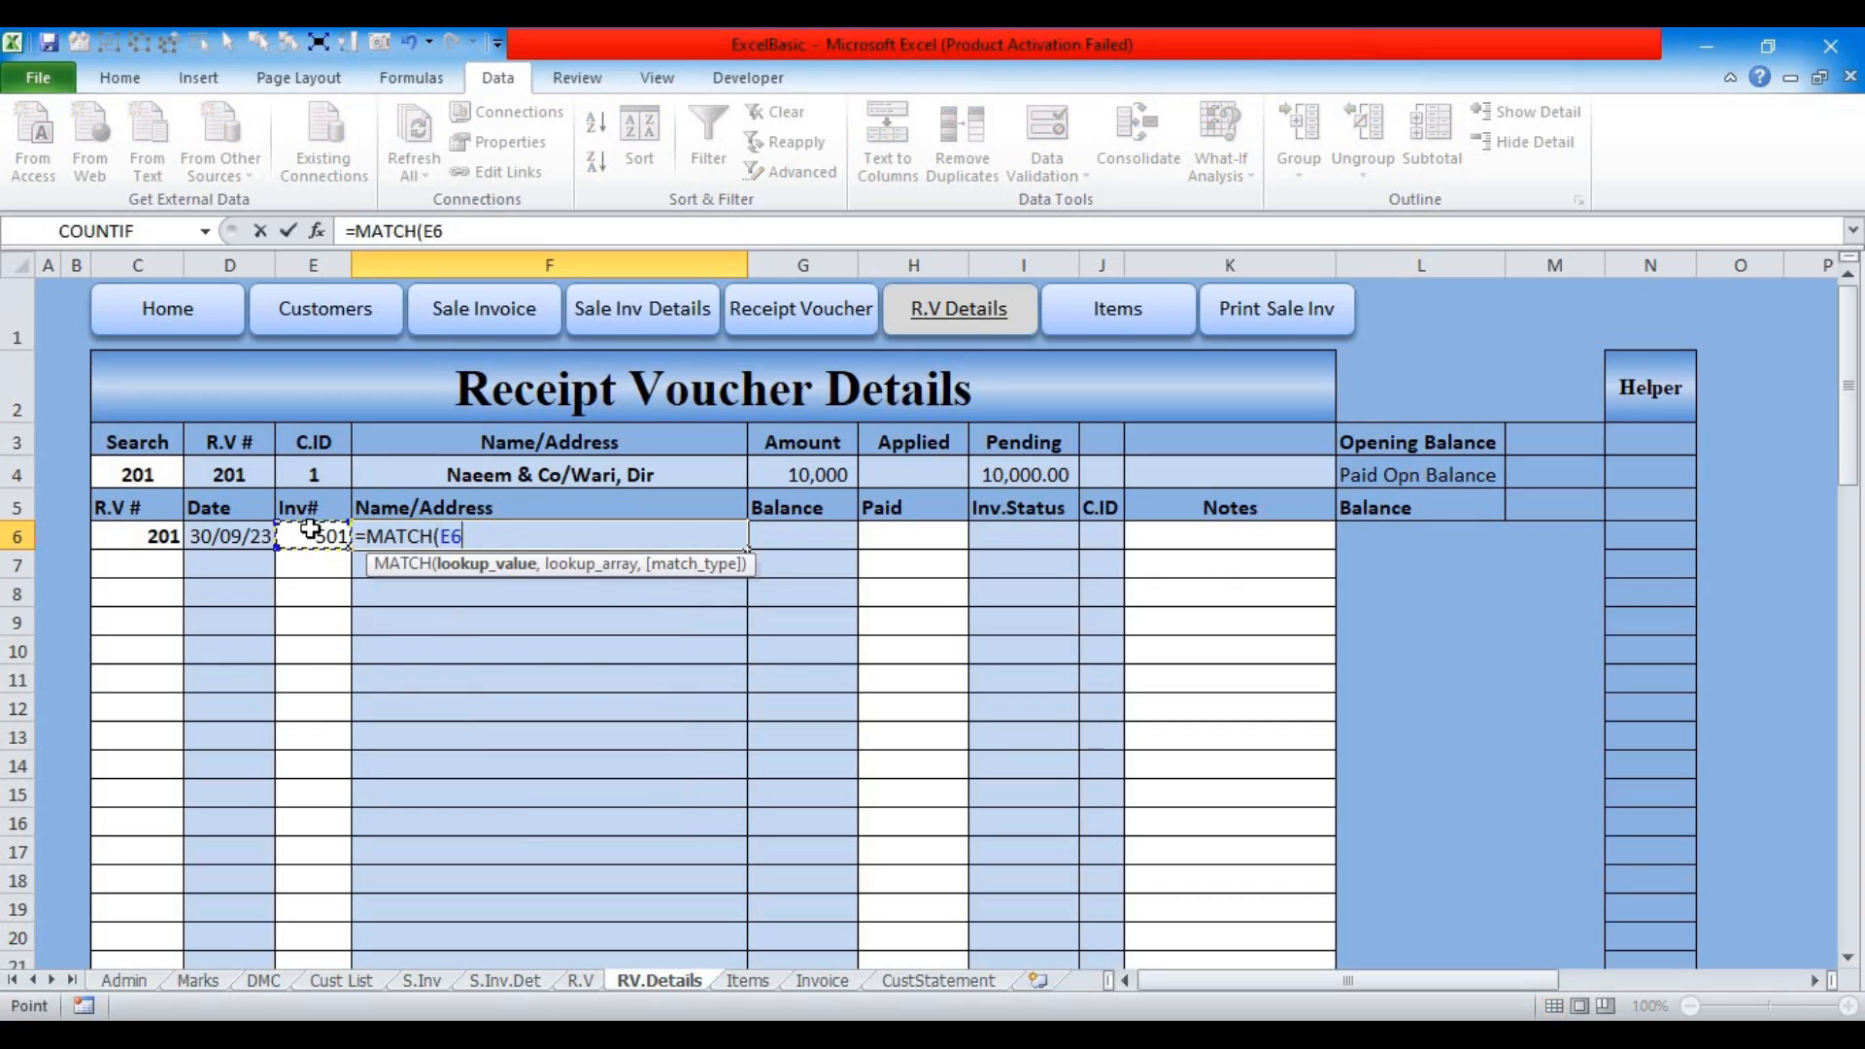
type(",")
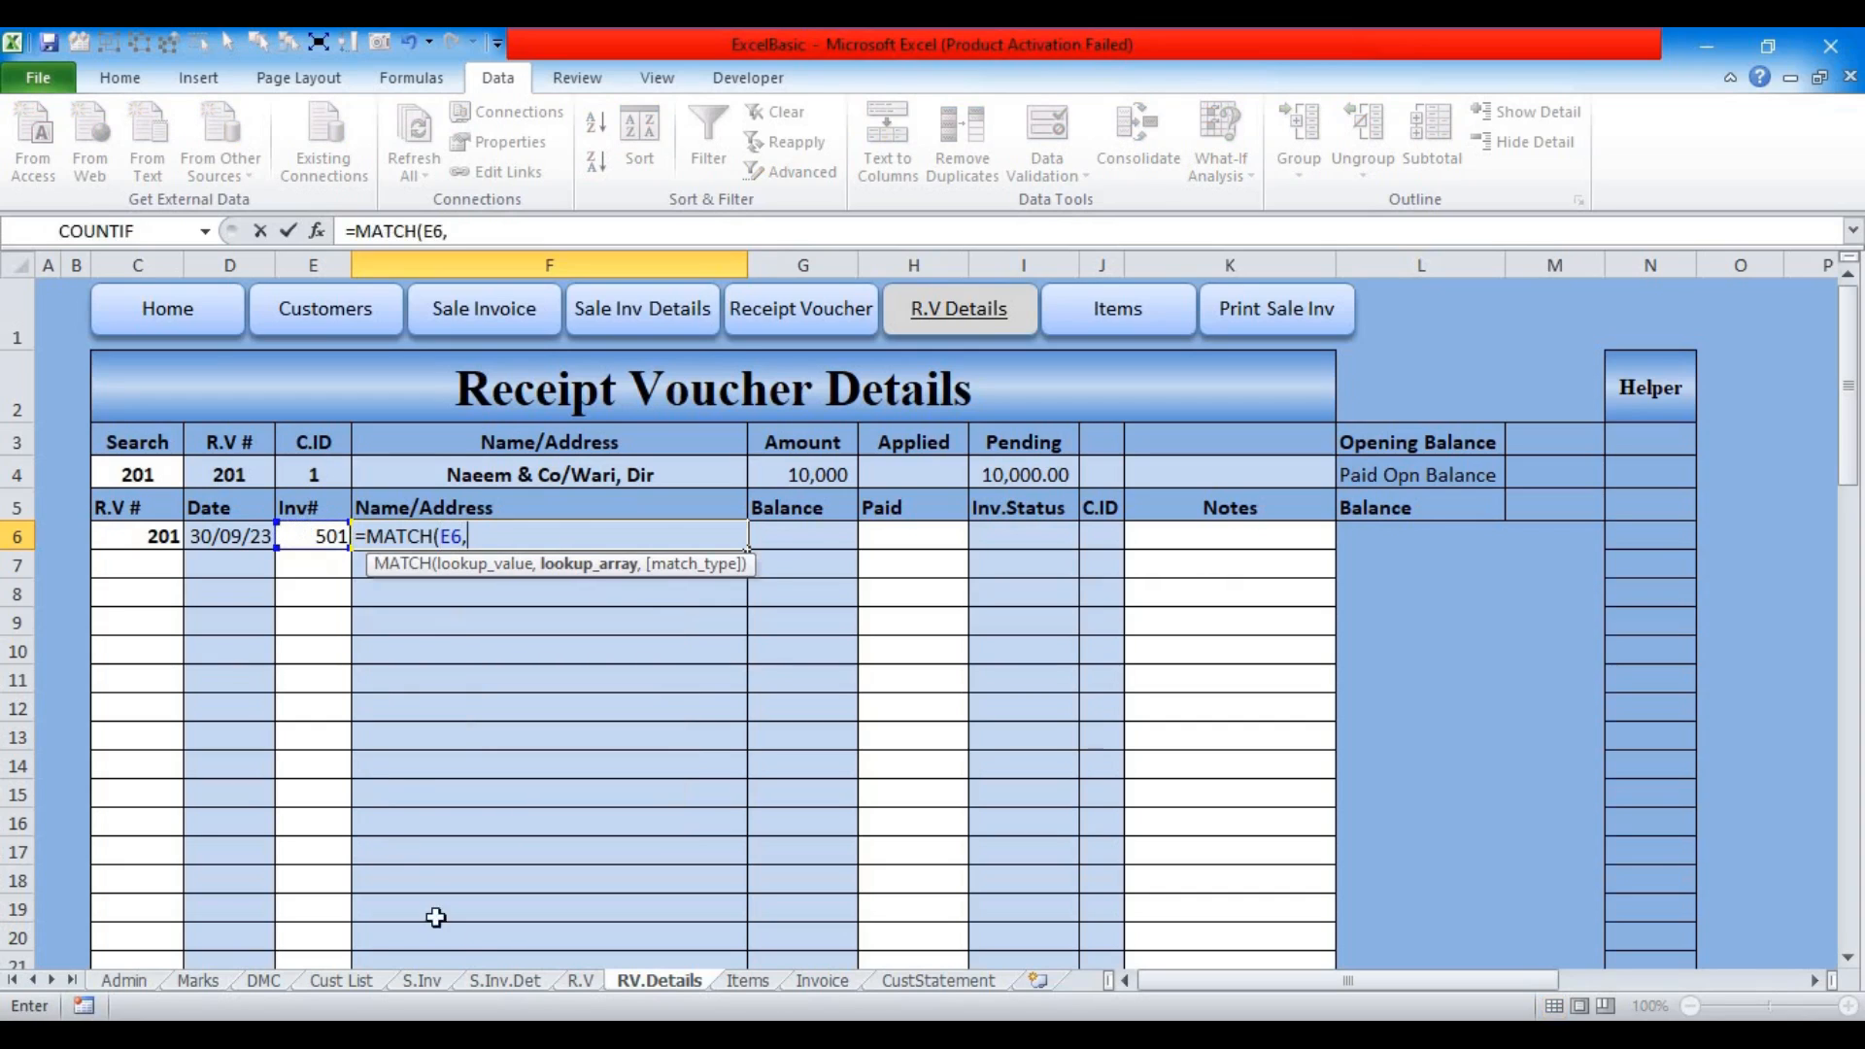
left_click(427, 979)
left_click_drag(119, 506, 111, 822)
left_click(554, 232)
key("BackSpace")
key("BackSpace")
type("999,")
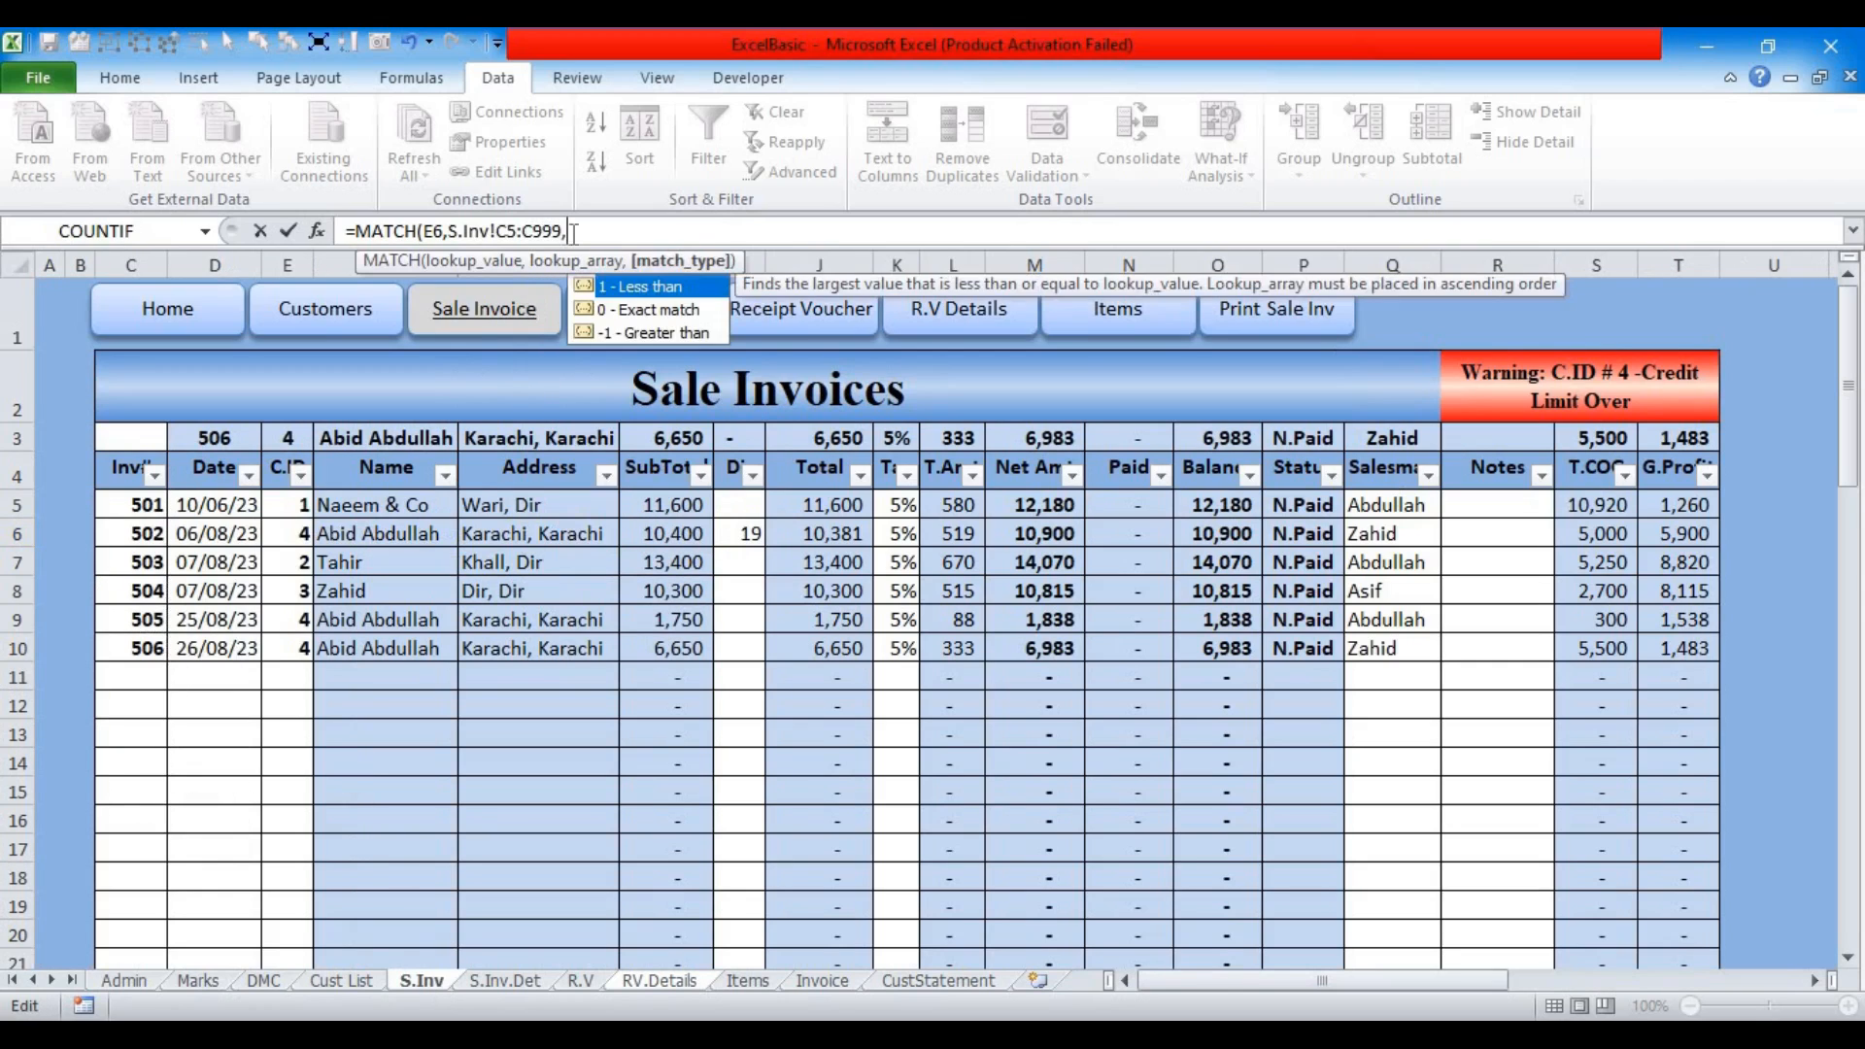
type("0)")
key("Return")
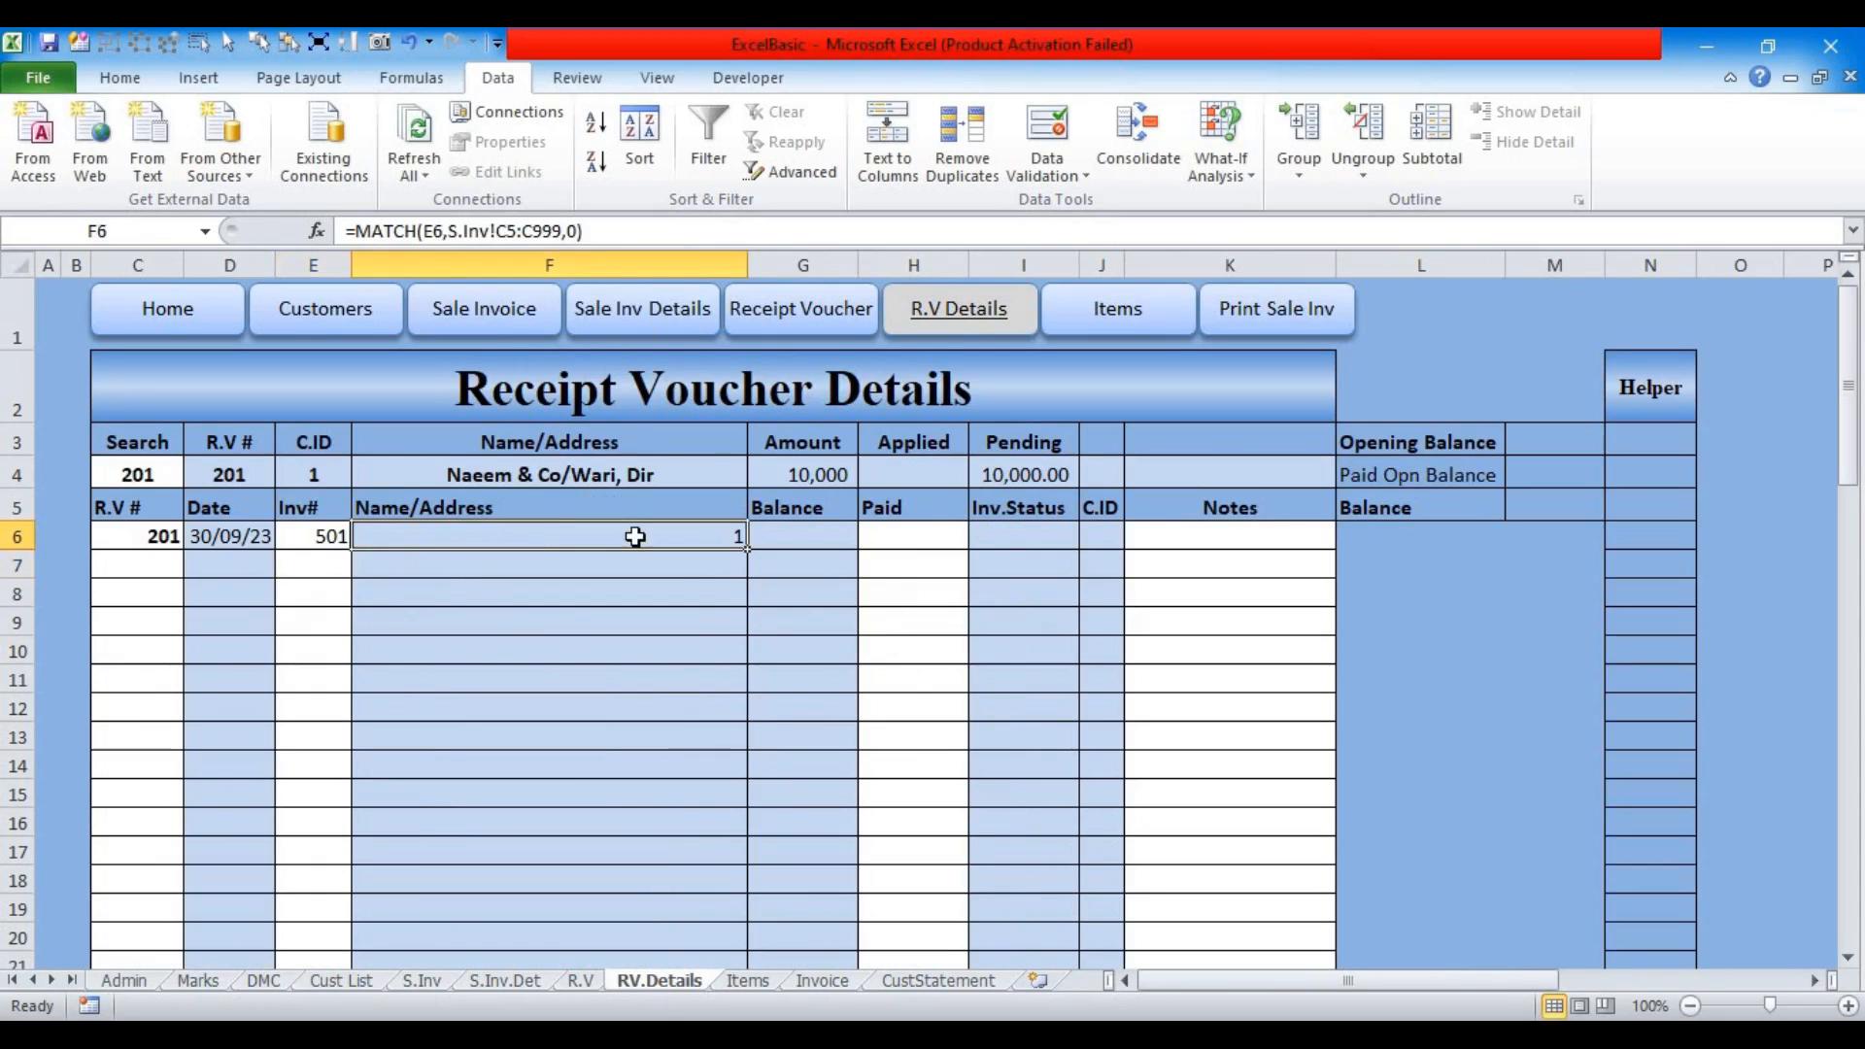
Step: Wrap the F6 formula in INDEX to make =INDEX(S.Inv!F5:F999,MATCH(E6,S.Inv!C5:C999,0))
key("F2")
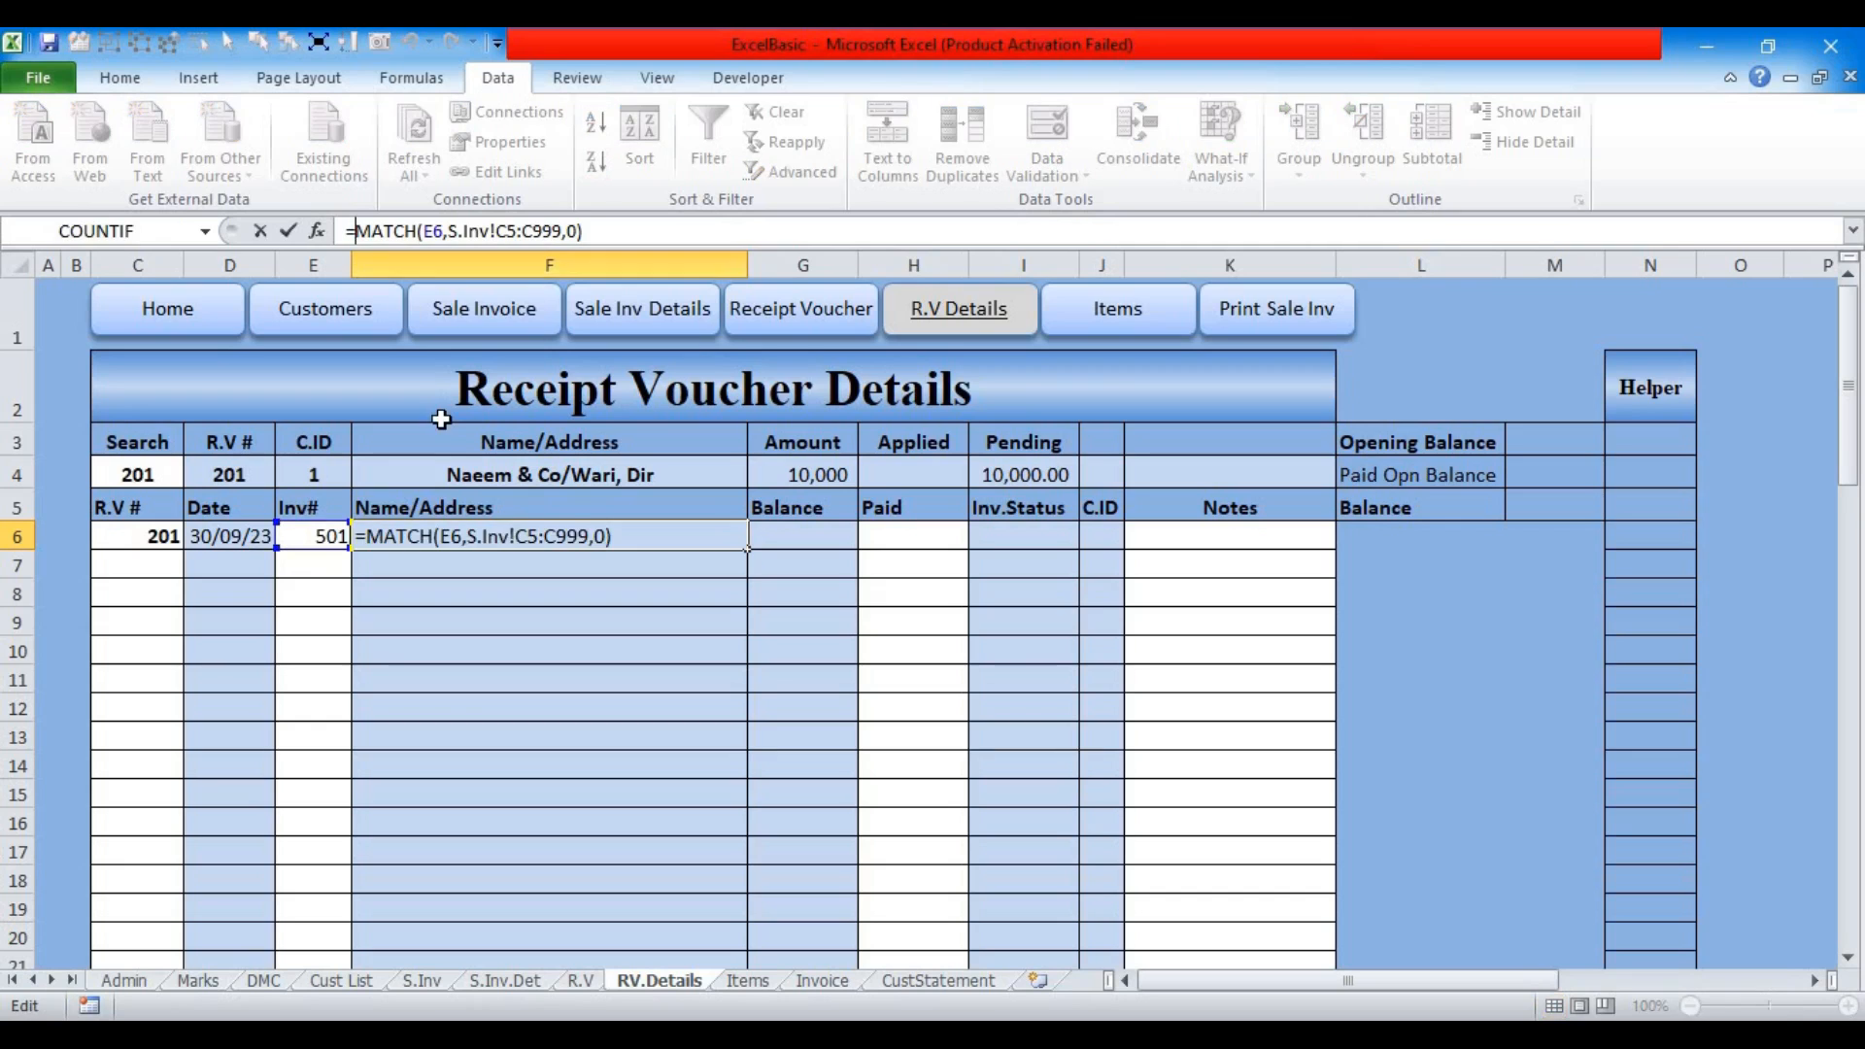
type("inde")
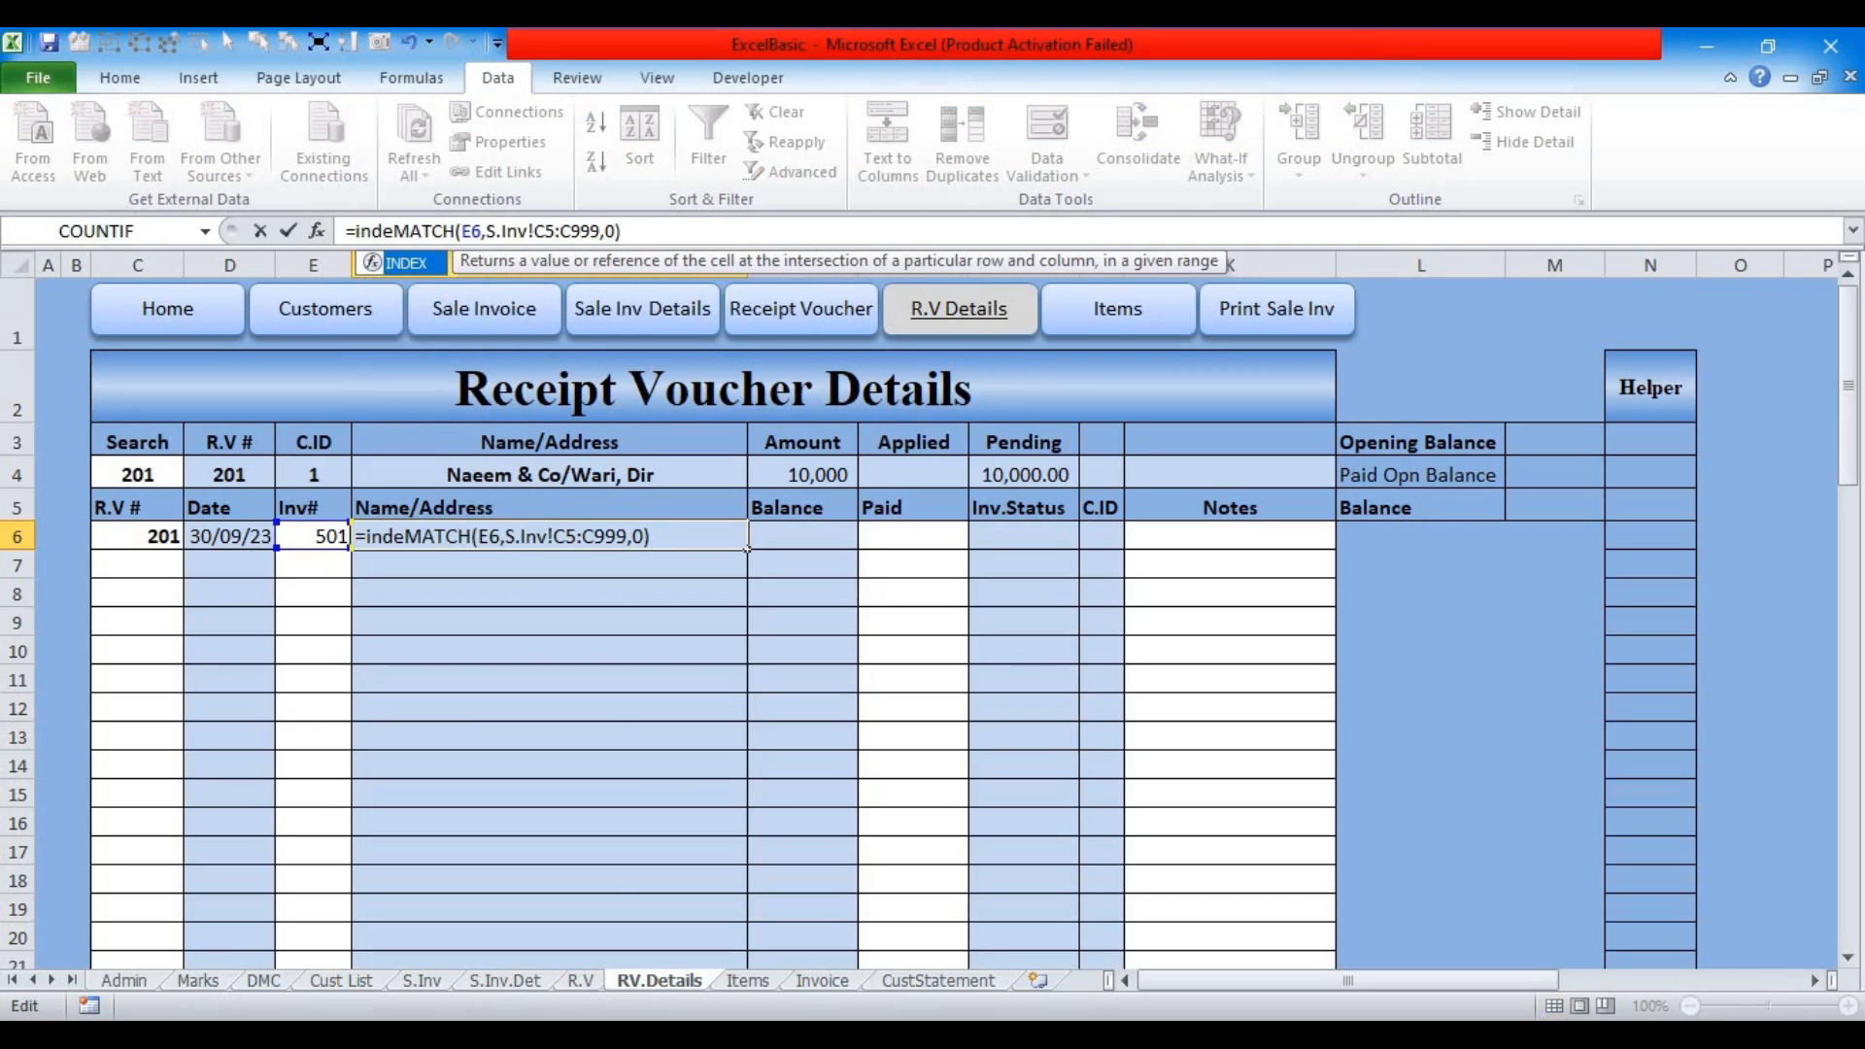
key("Tab")
left_click(421, 981)
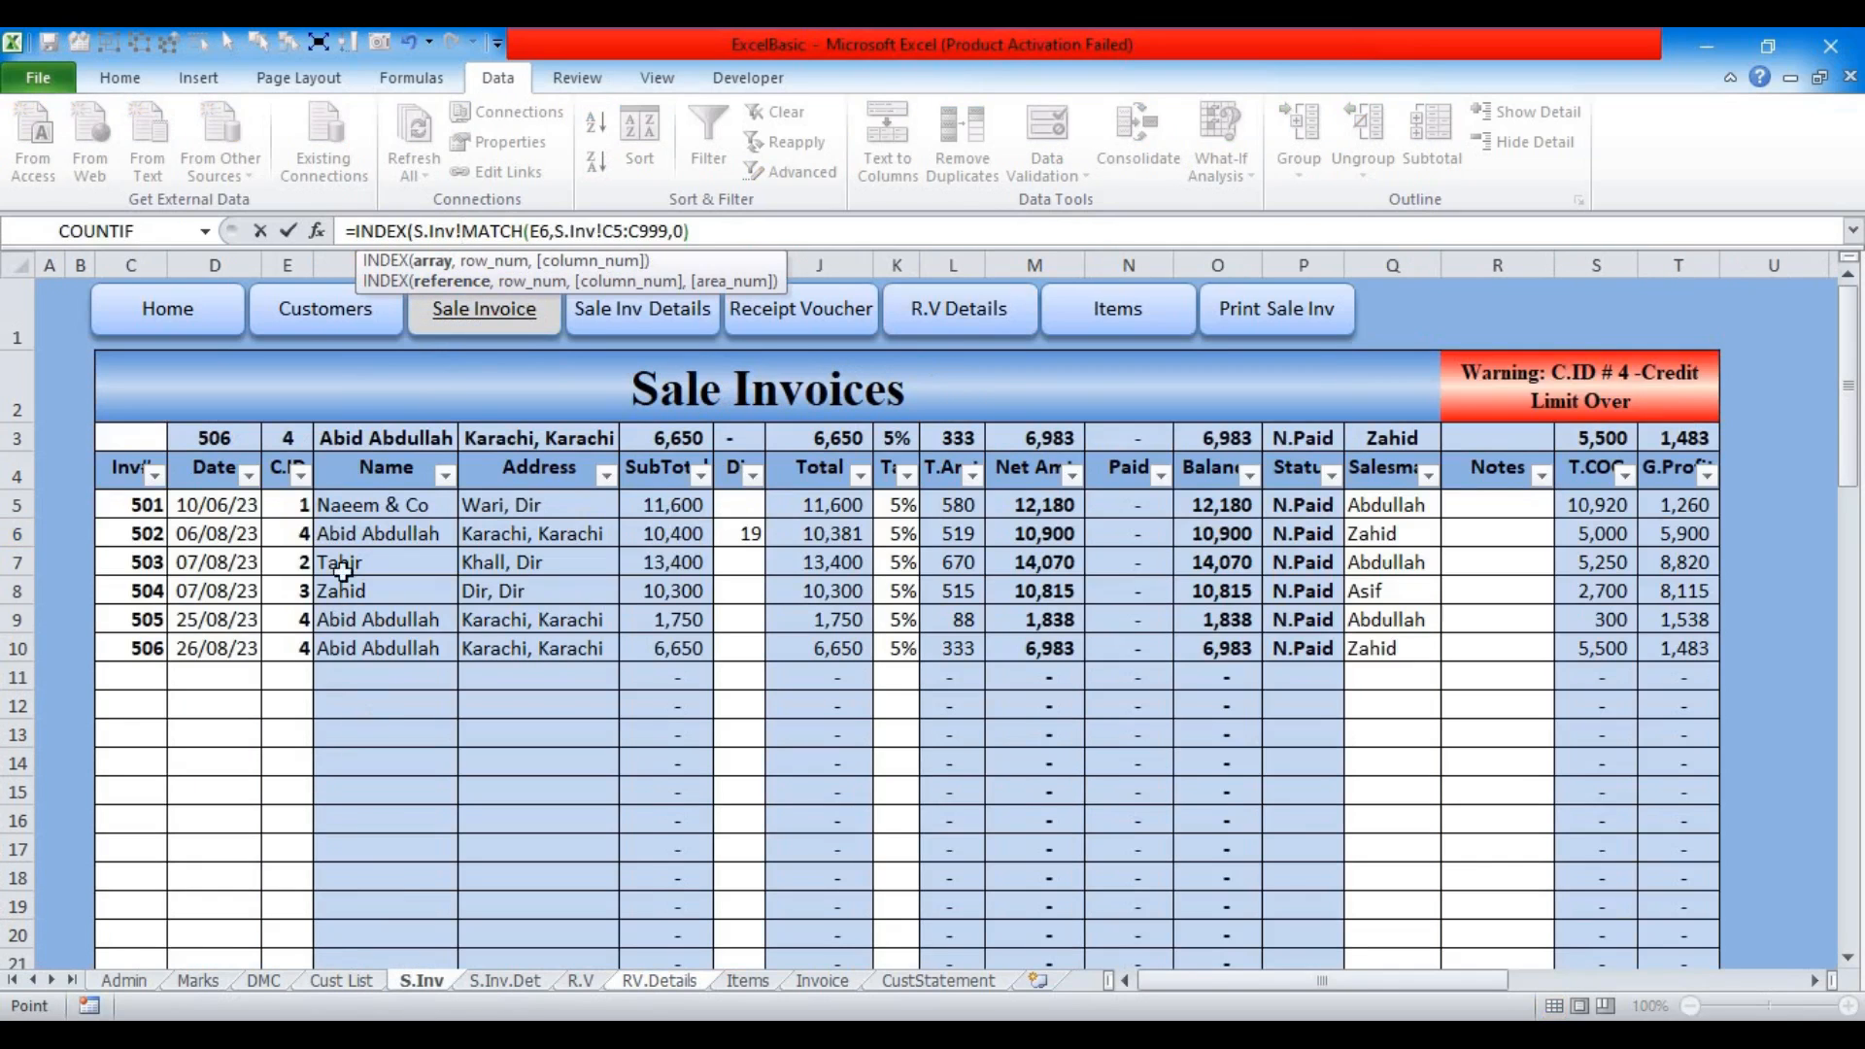
left_click_drag(354, 507, 353, 852)
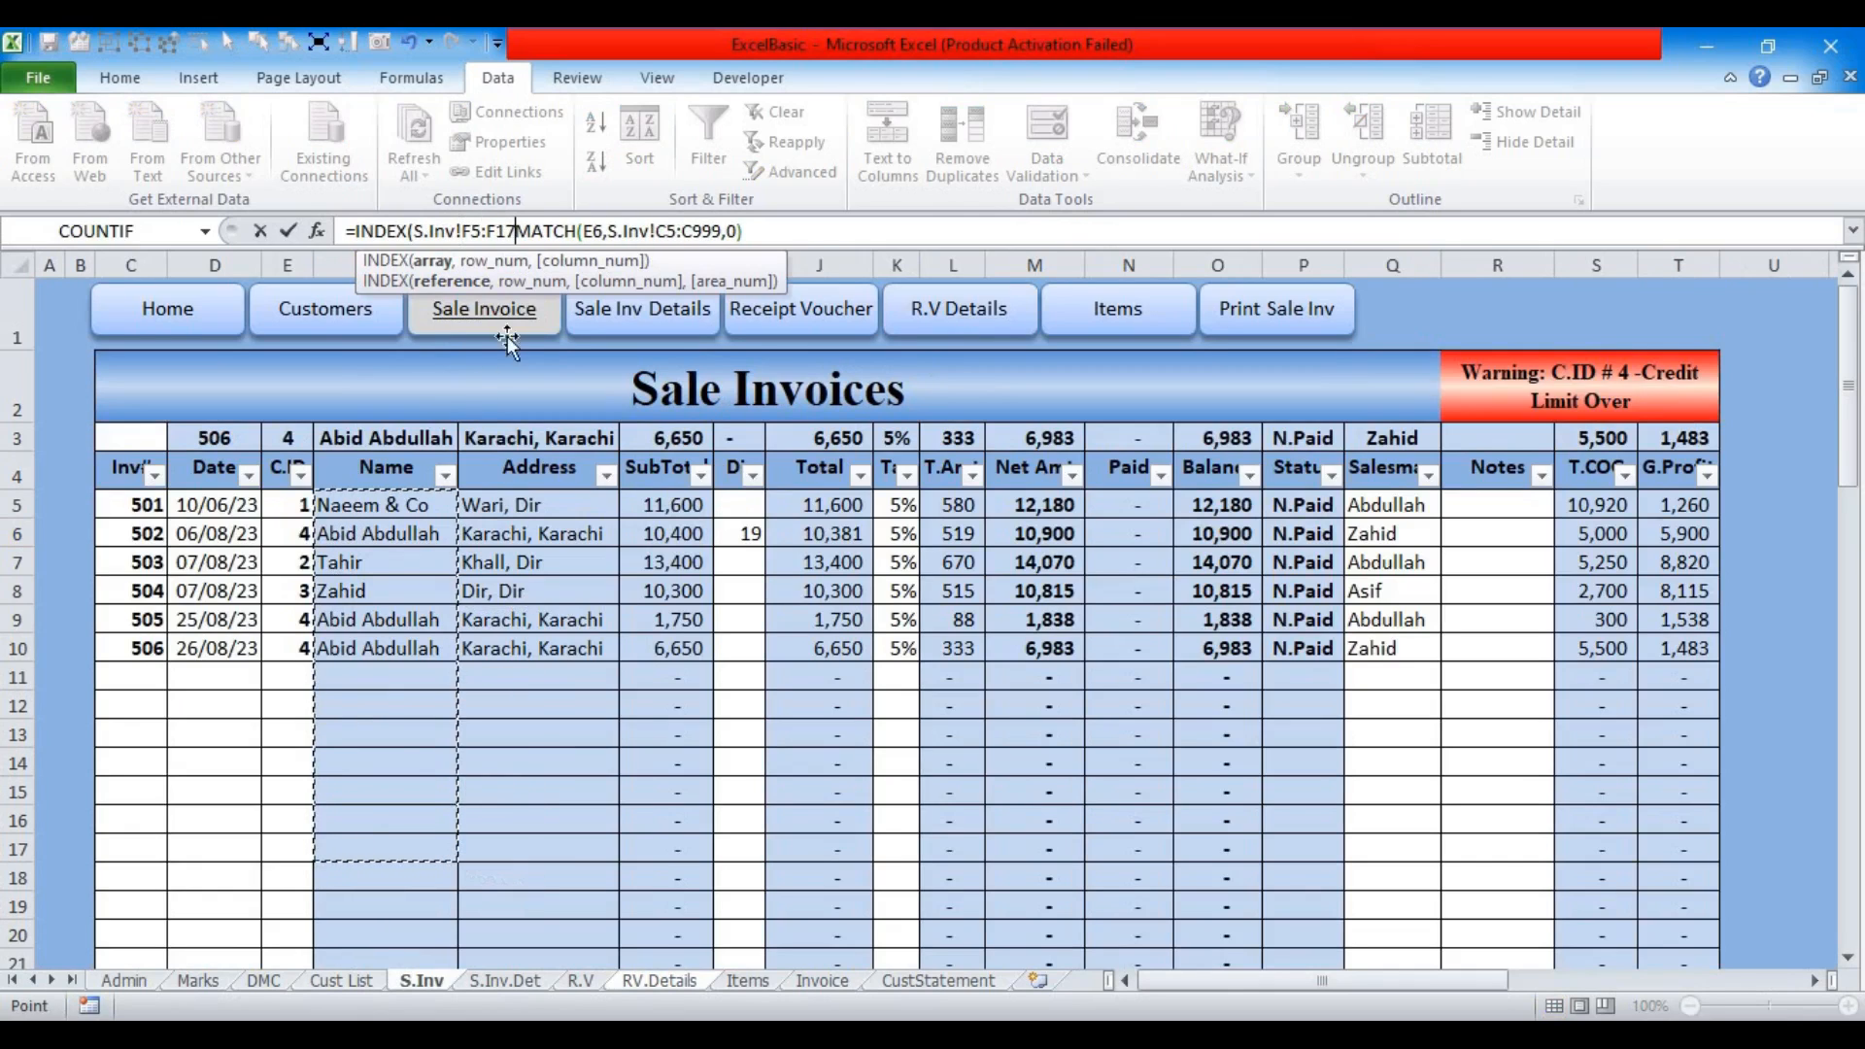
key("BackSpace")
key("BackSpace")
type("999,")
key("Return")
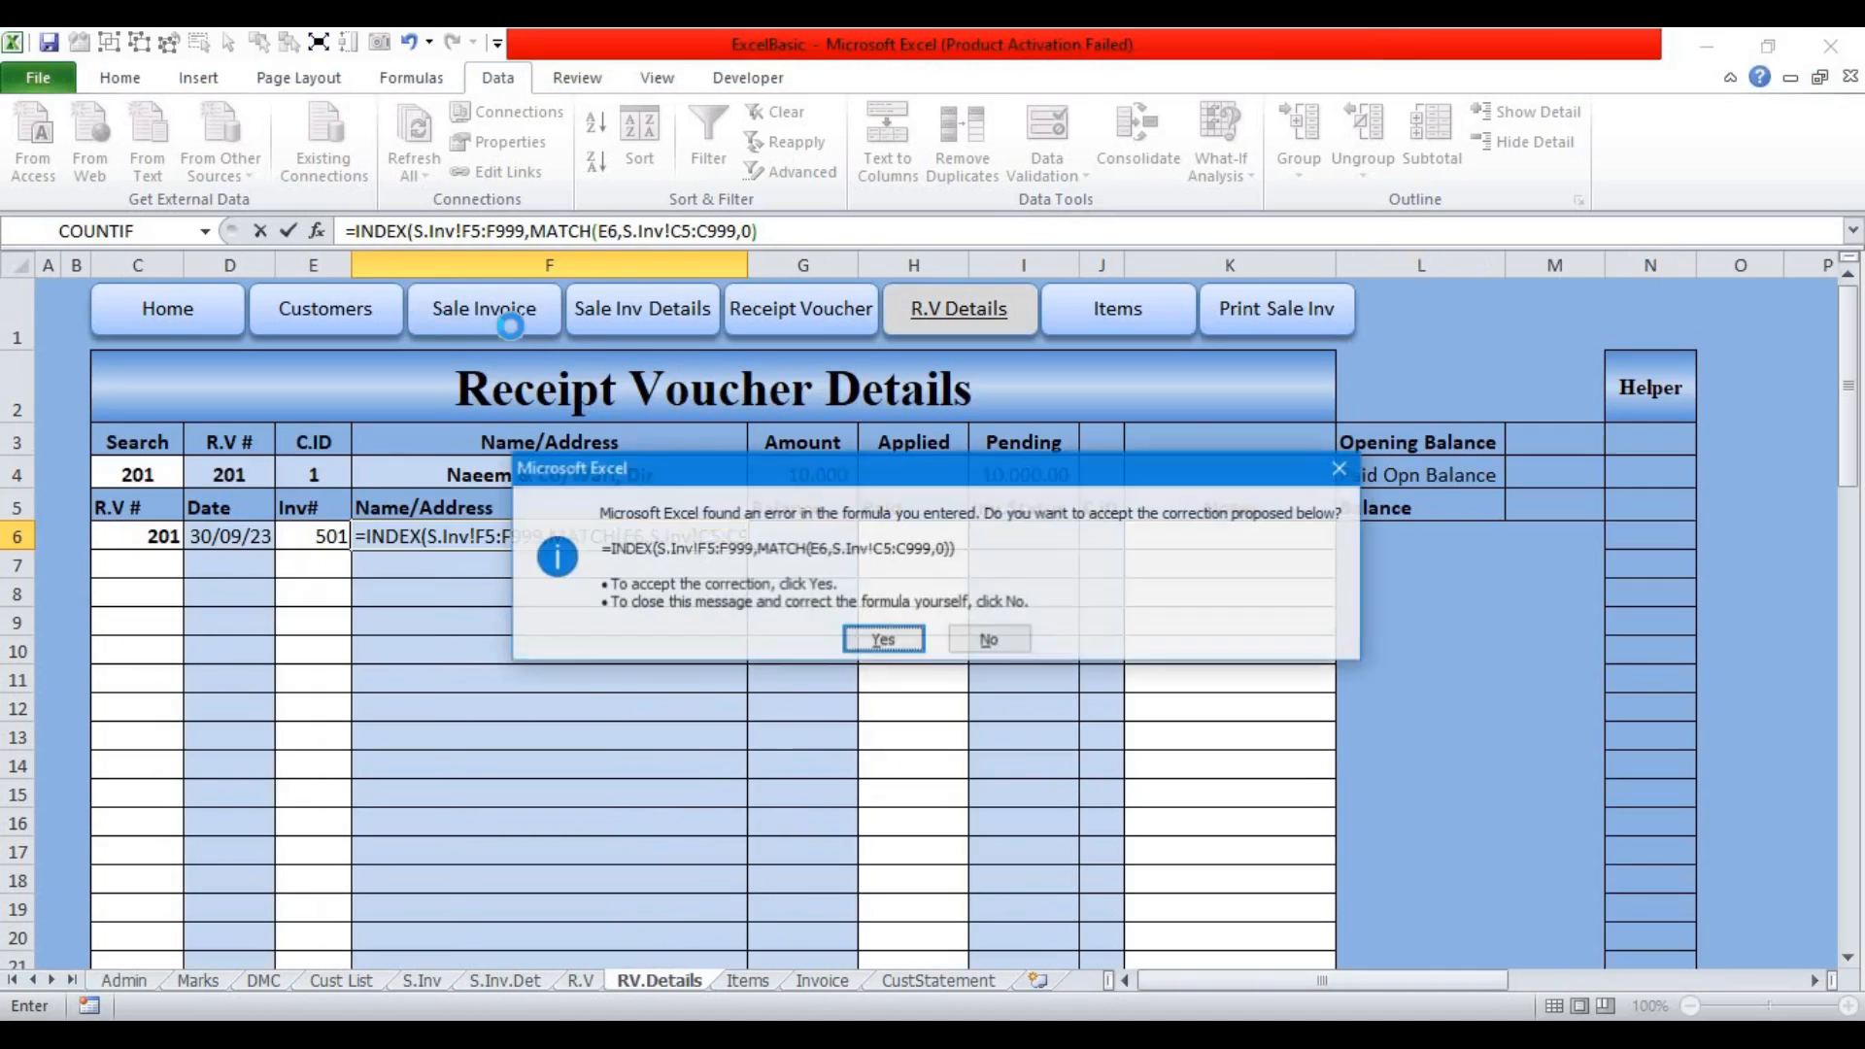
key("Return")
Step: Lock the references in the F6 formula as S.Inv!$F$5:$F$999, $E6 and S.Inv!$C$5:$C$999
left_click(458, 536)
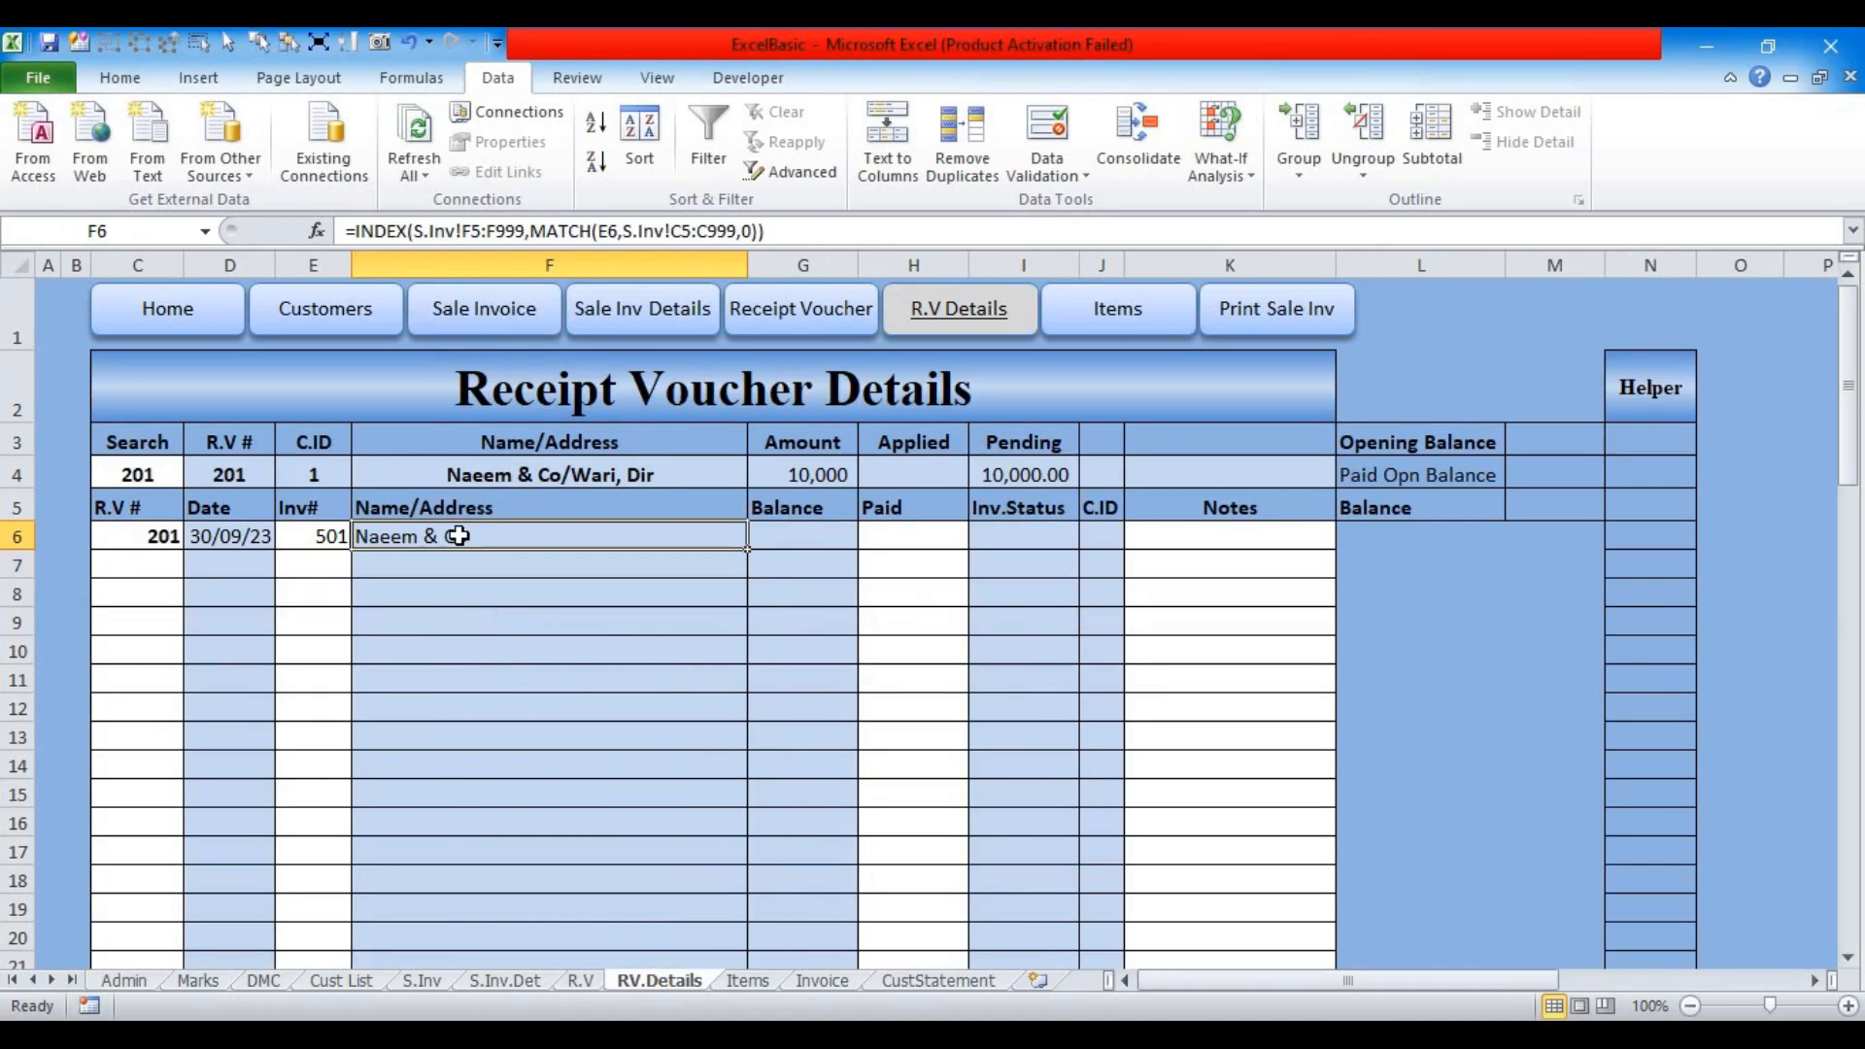
left_click(450, 240)
left_click(433, 262)
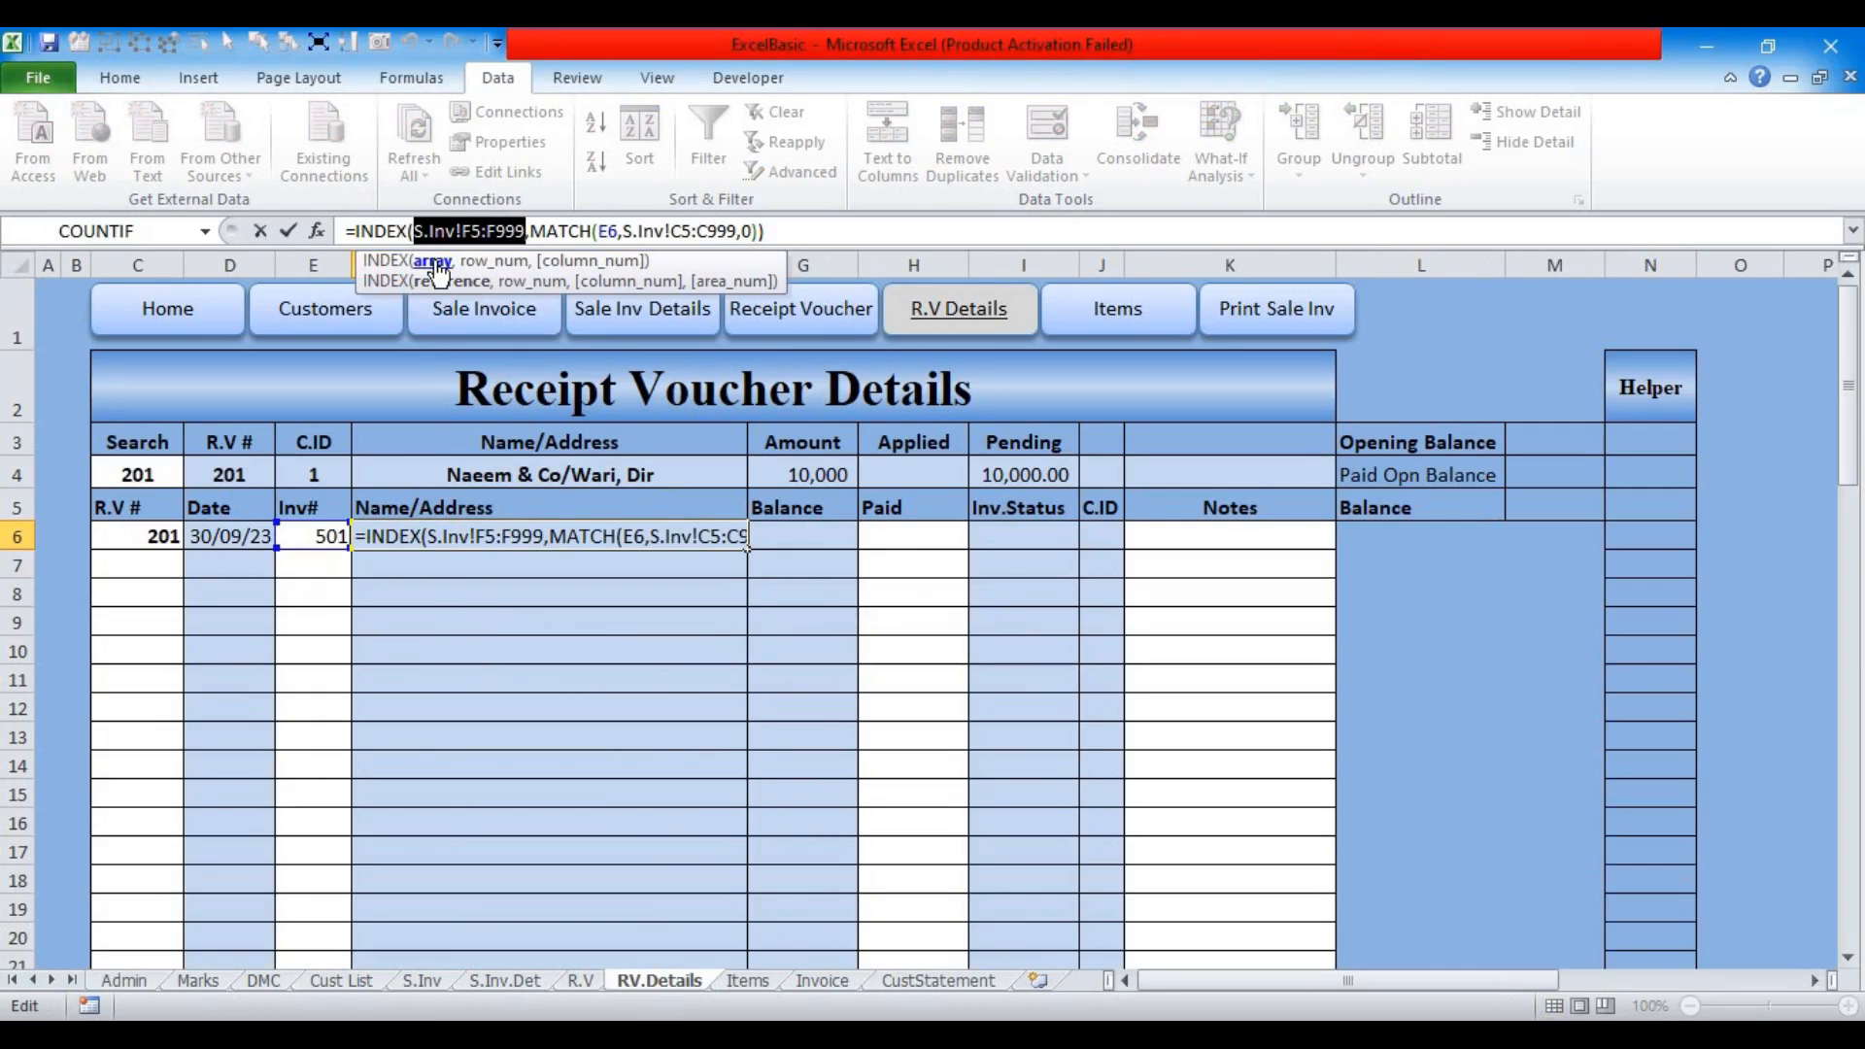
key("F4")
left_click(646, 230)
left_click(657, 265)
key("F4")
key("F4")
key("F4")
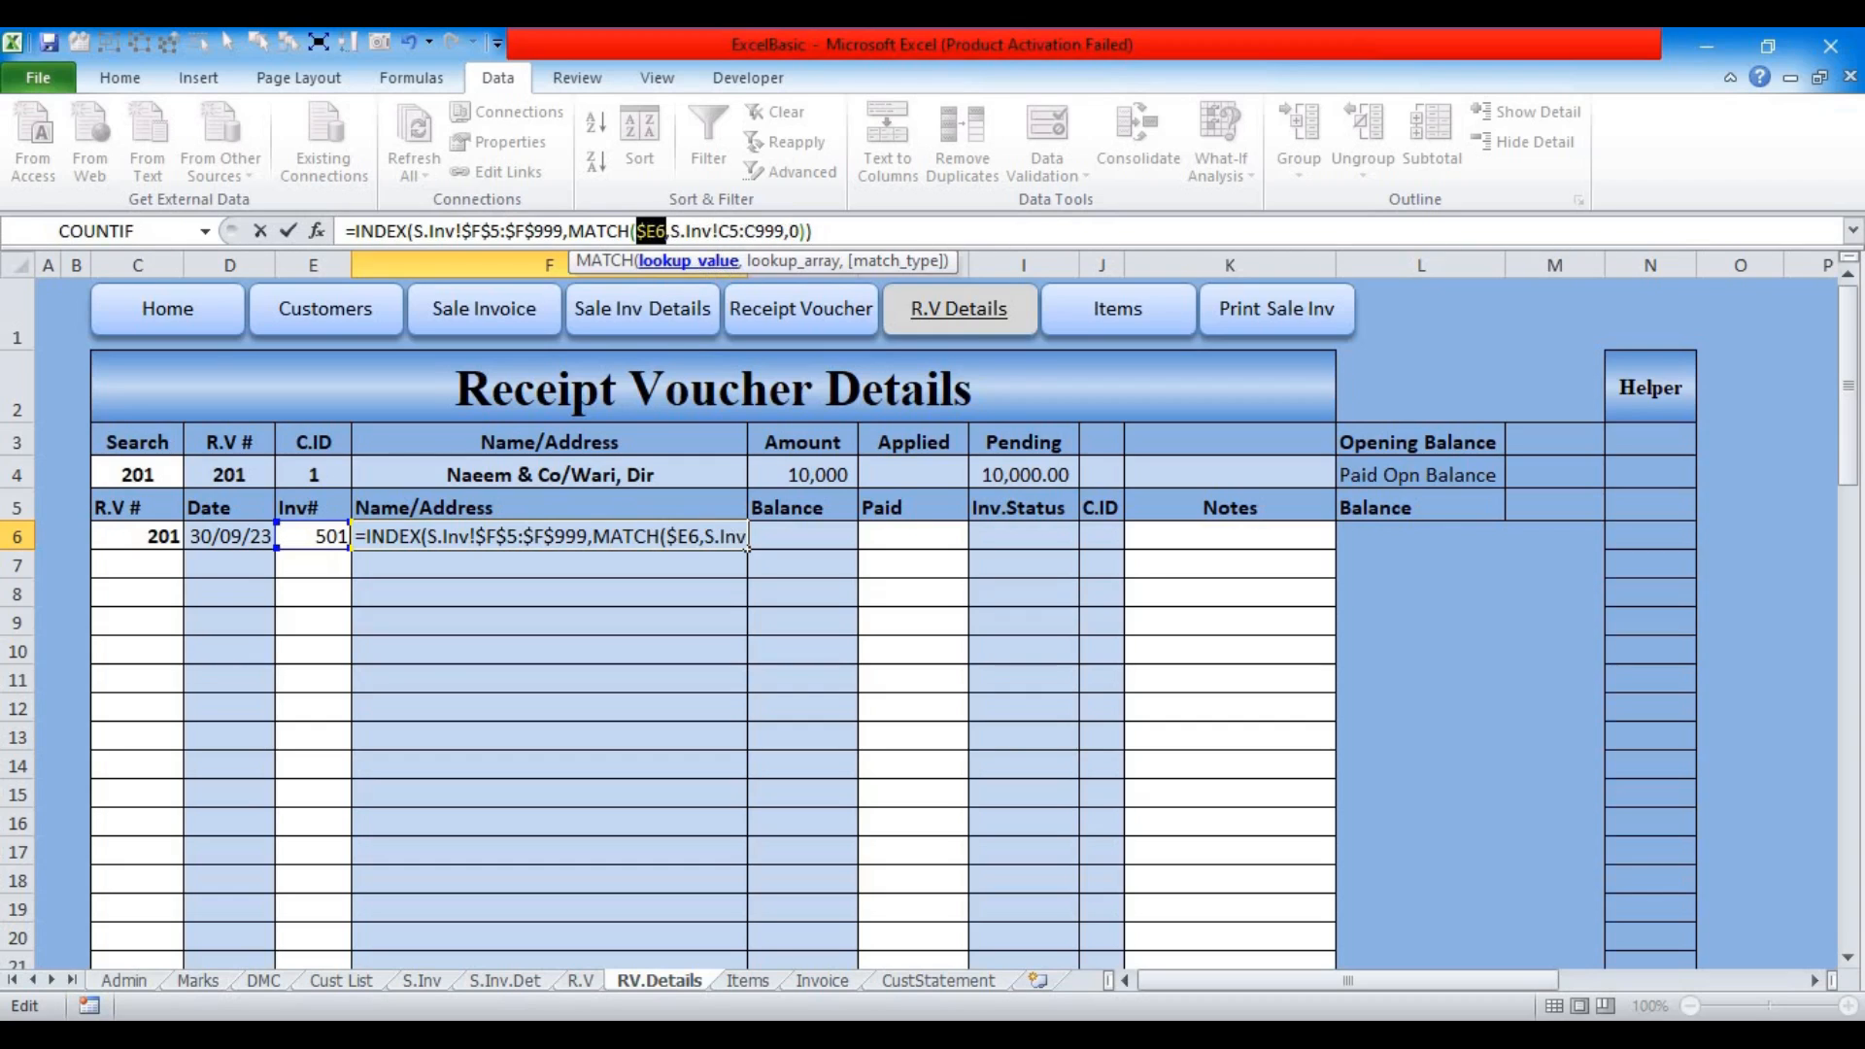
left_click(783, 265)
key("F4")
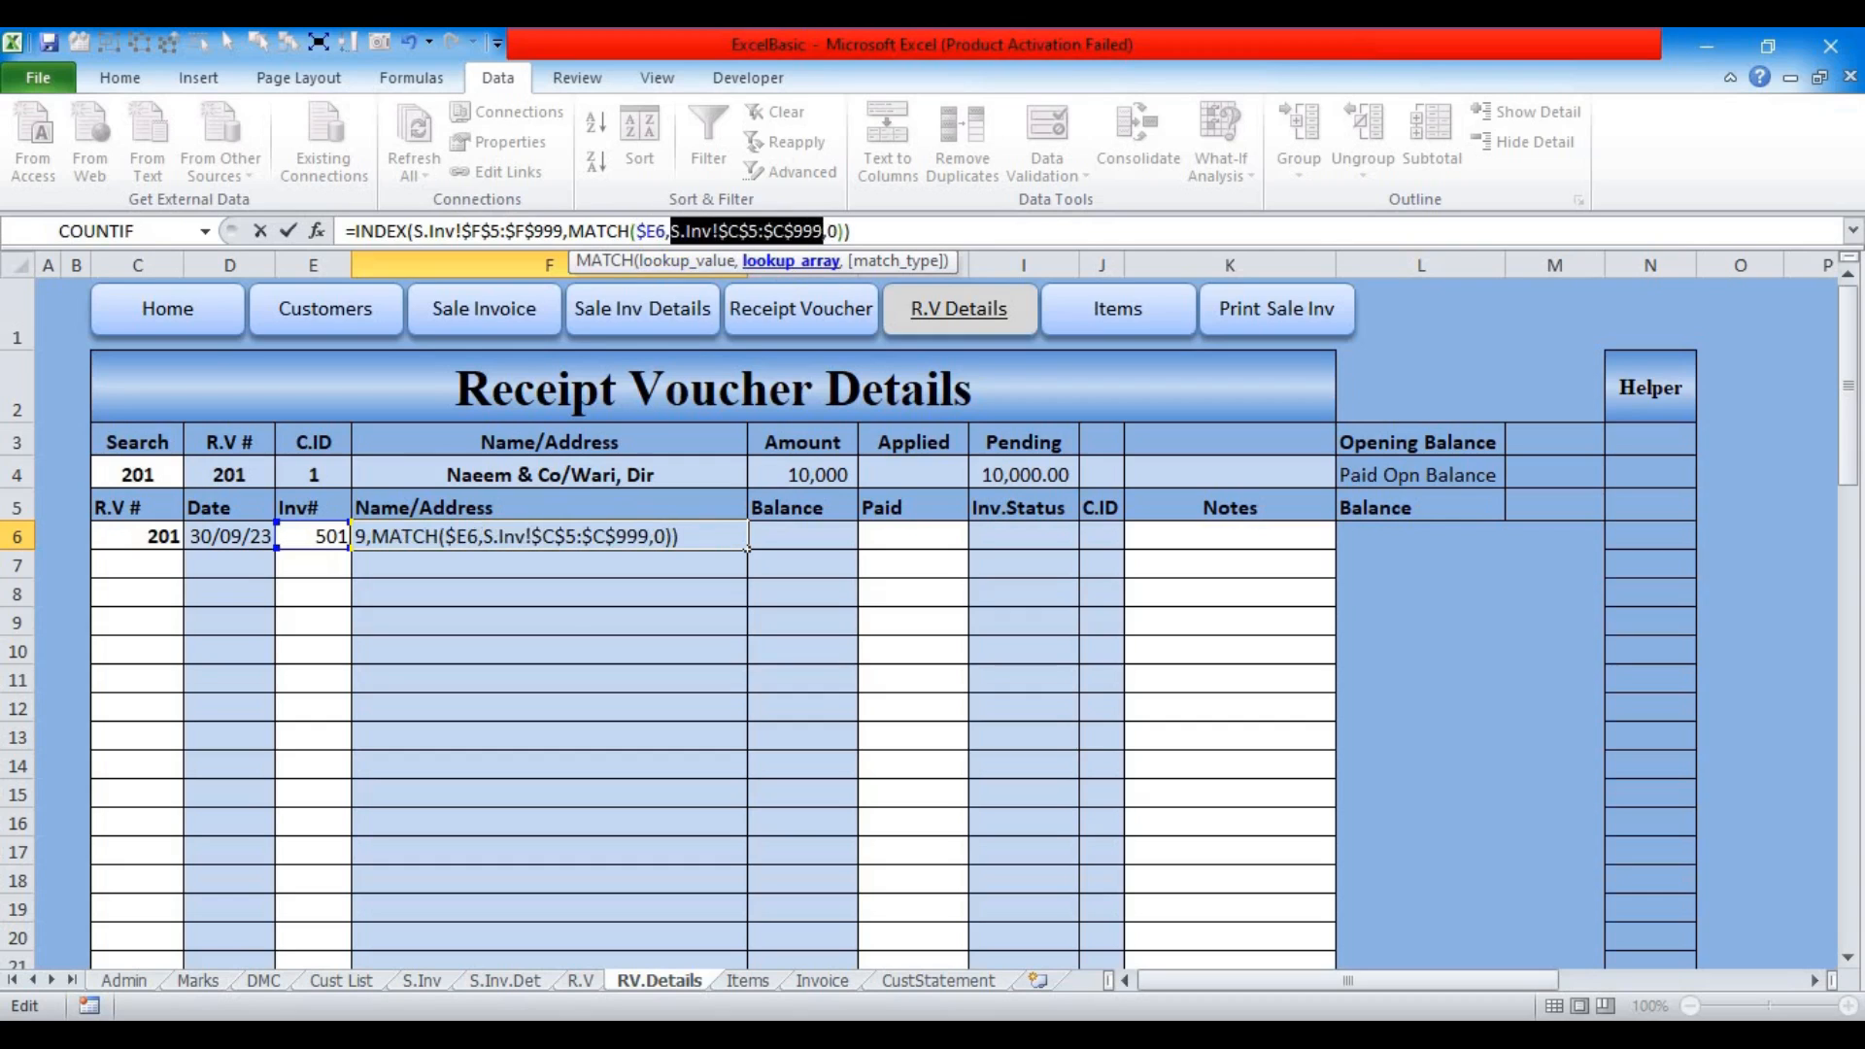
key("Return")
key("Up")
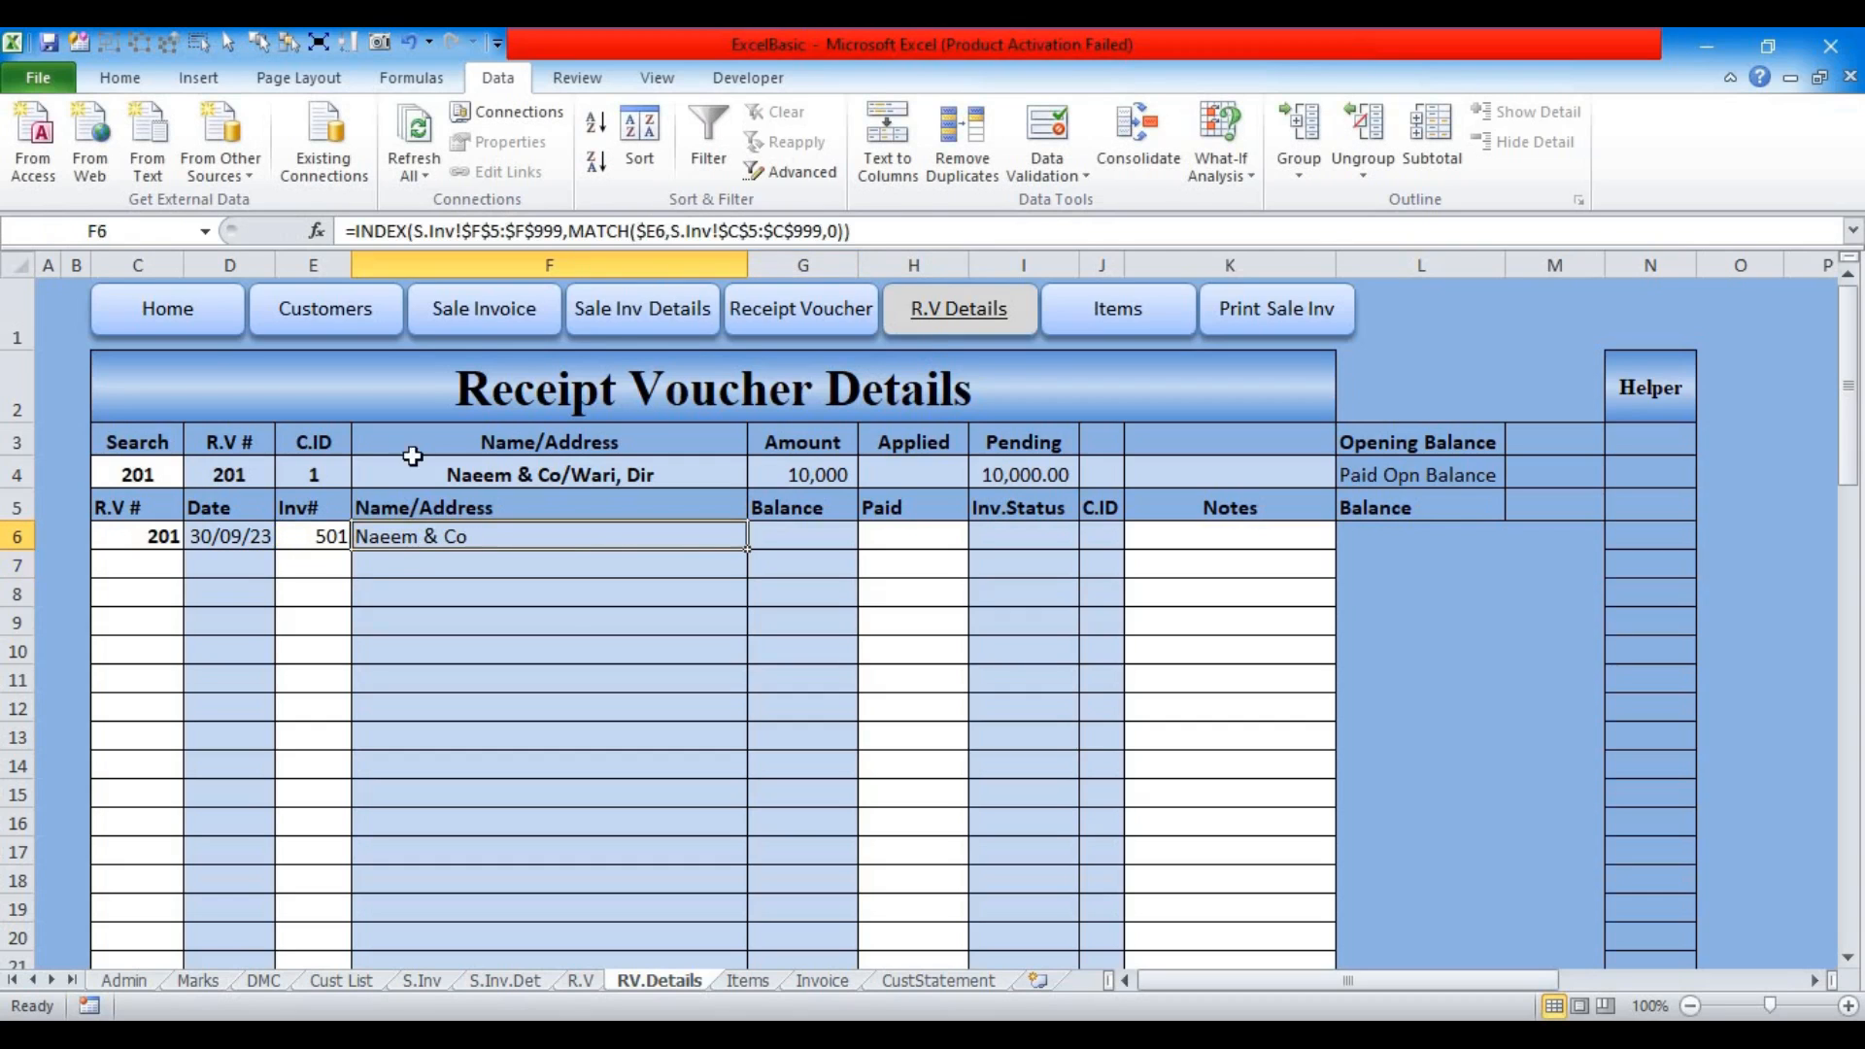
Step: Copy the F6 formula and append &"/"& followed by the copied formula to its end
left_click_drag(861, 238, 276, 230)
key("ctrl+c")
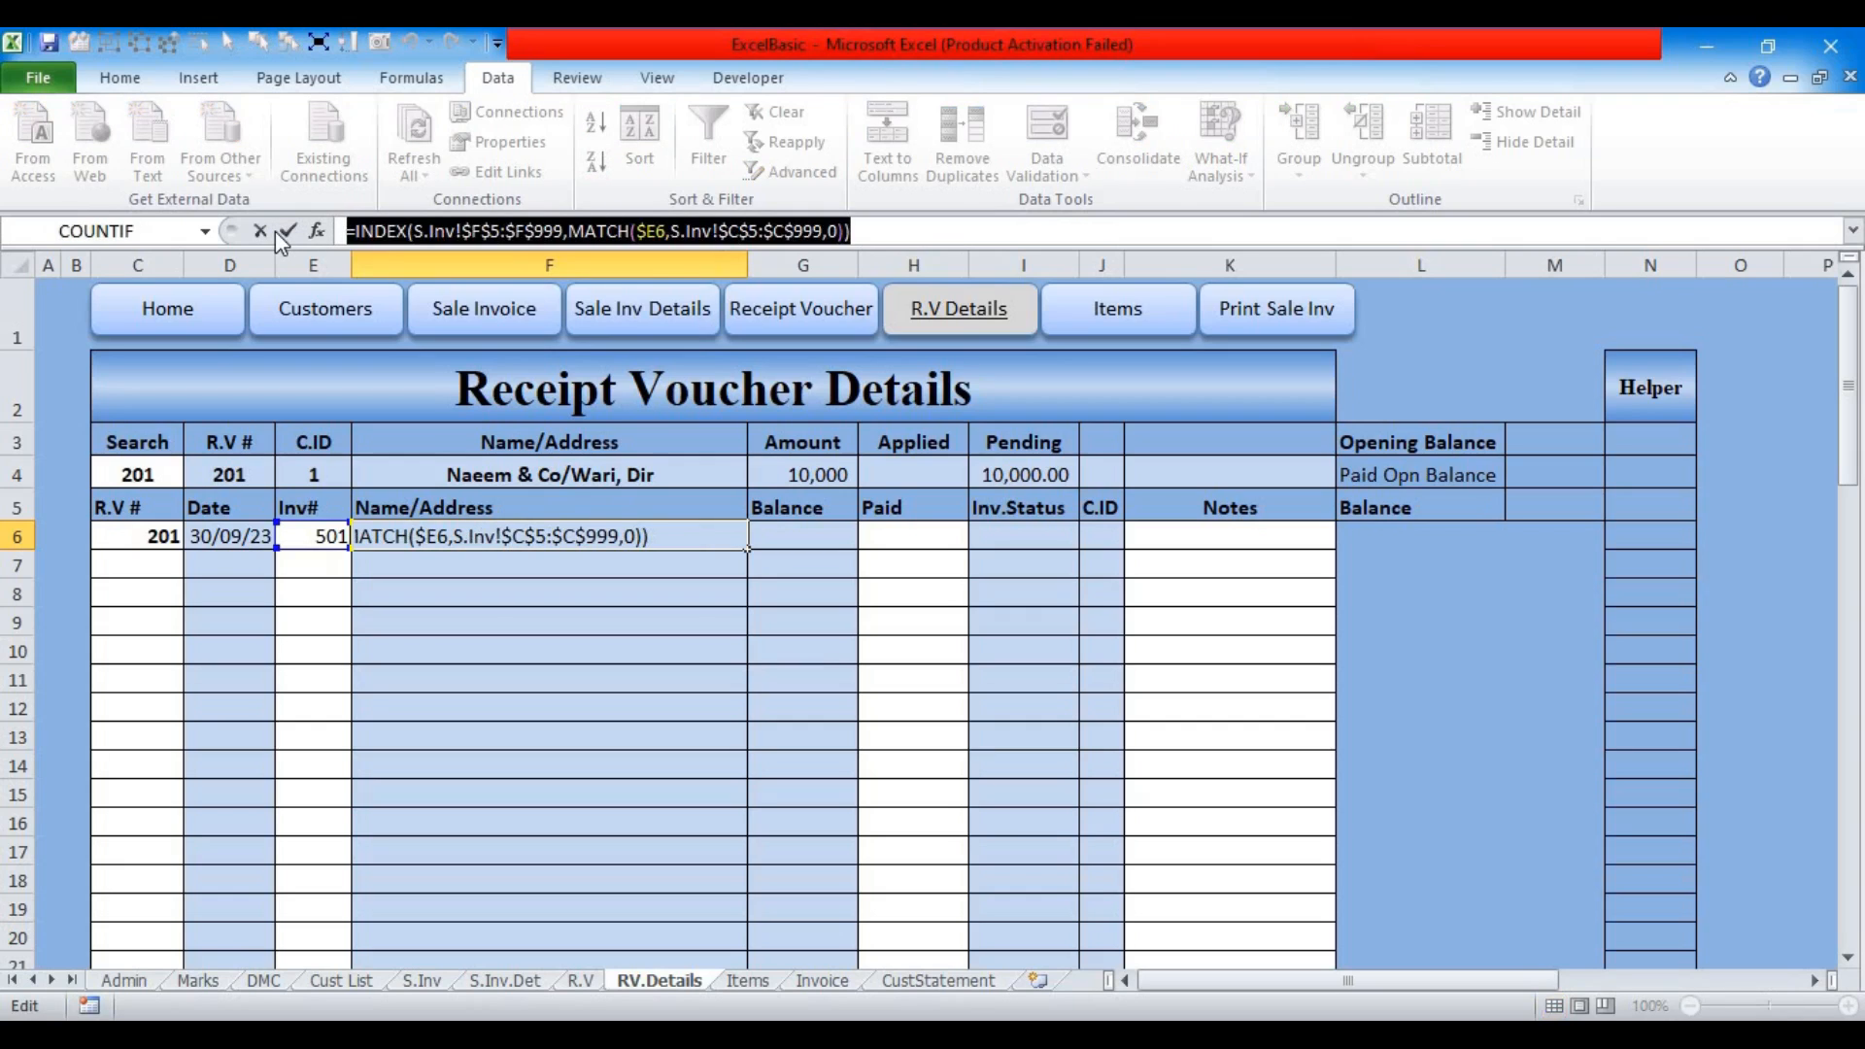
key("End")
type("&")
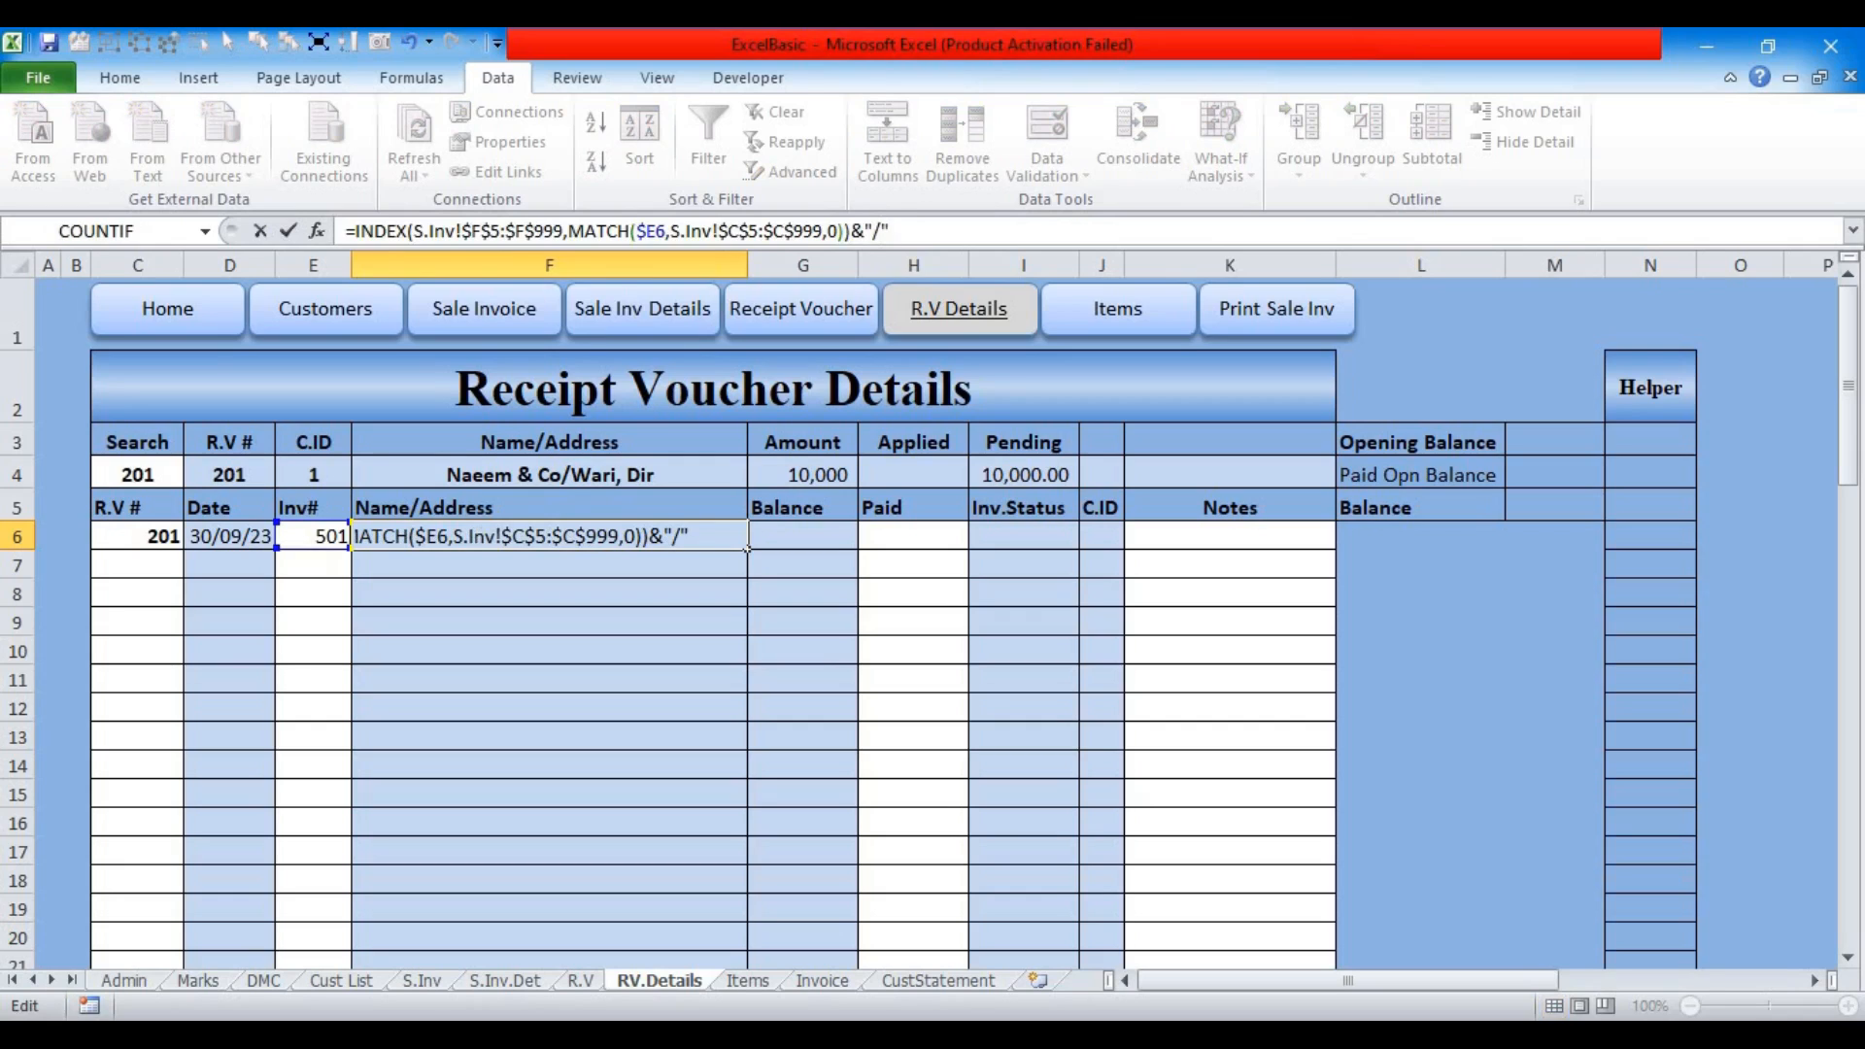
type("\"/\"&")
key("ctrl+v")
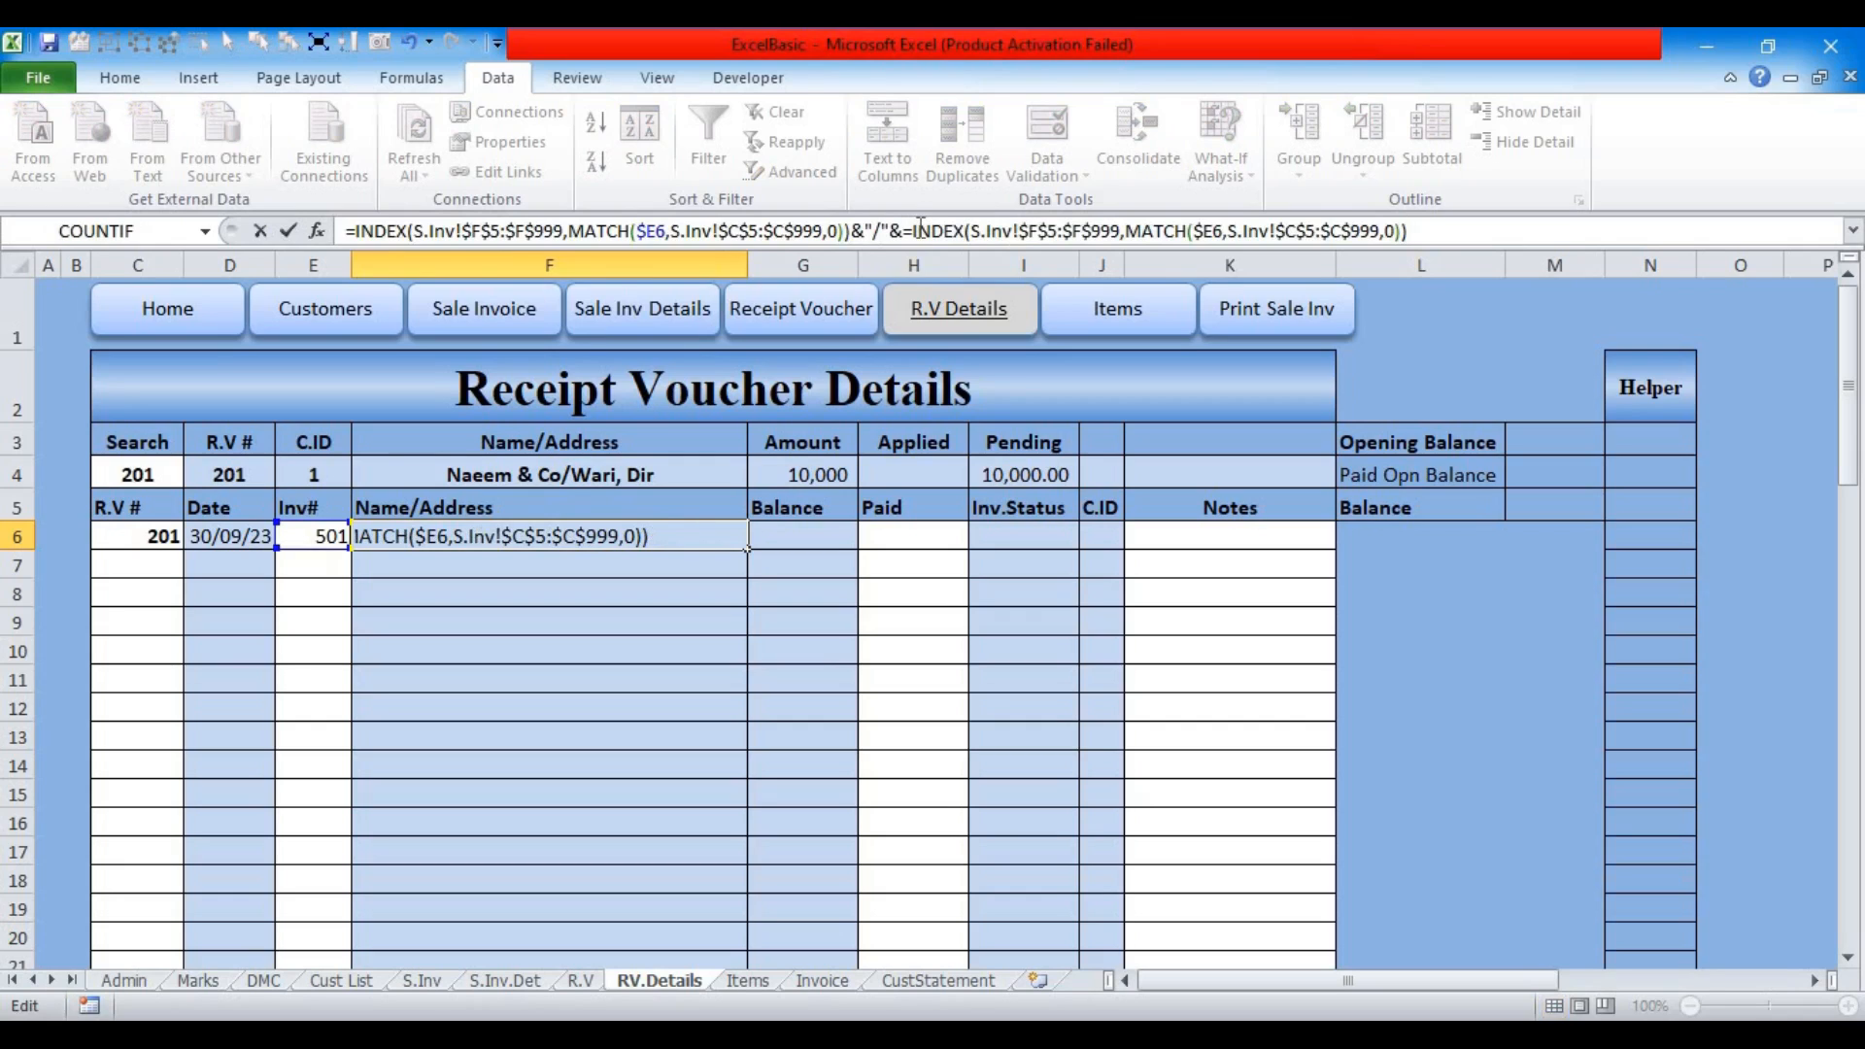
Step: Change the second INDEX range in F6 to the address column, S.Inv!$G$5:$G$999, and accept the formula correction
left_click(1040, 236)
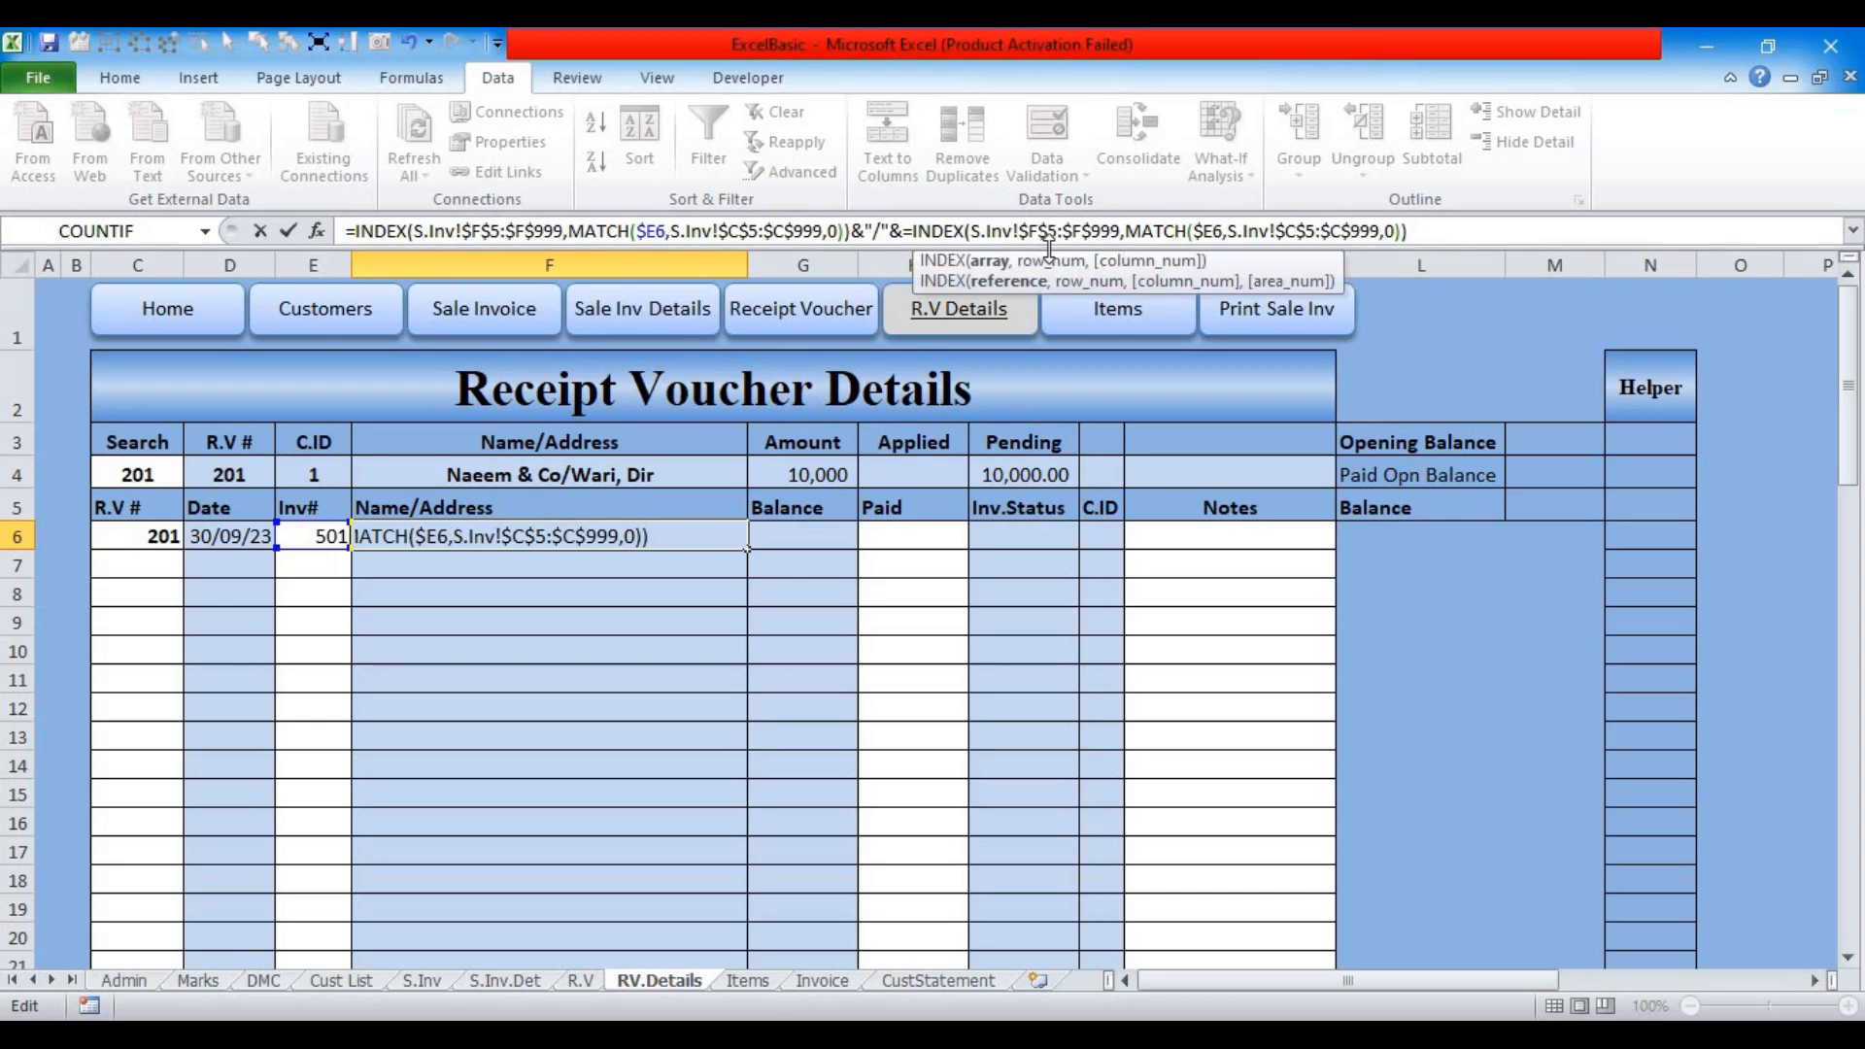
key("BackSpace")
type("G")
key("Right")
key("Right")
key("Right")
key("Right")
key("Right")
key("BackSpace")
type("G")
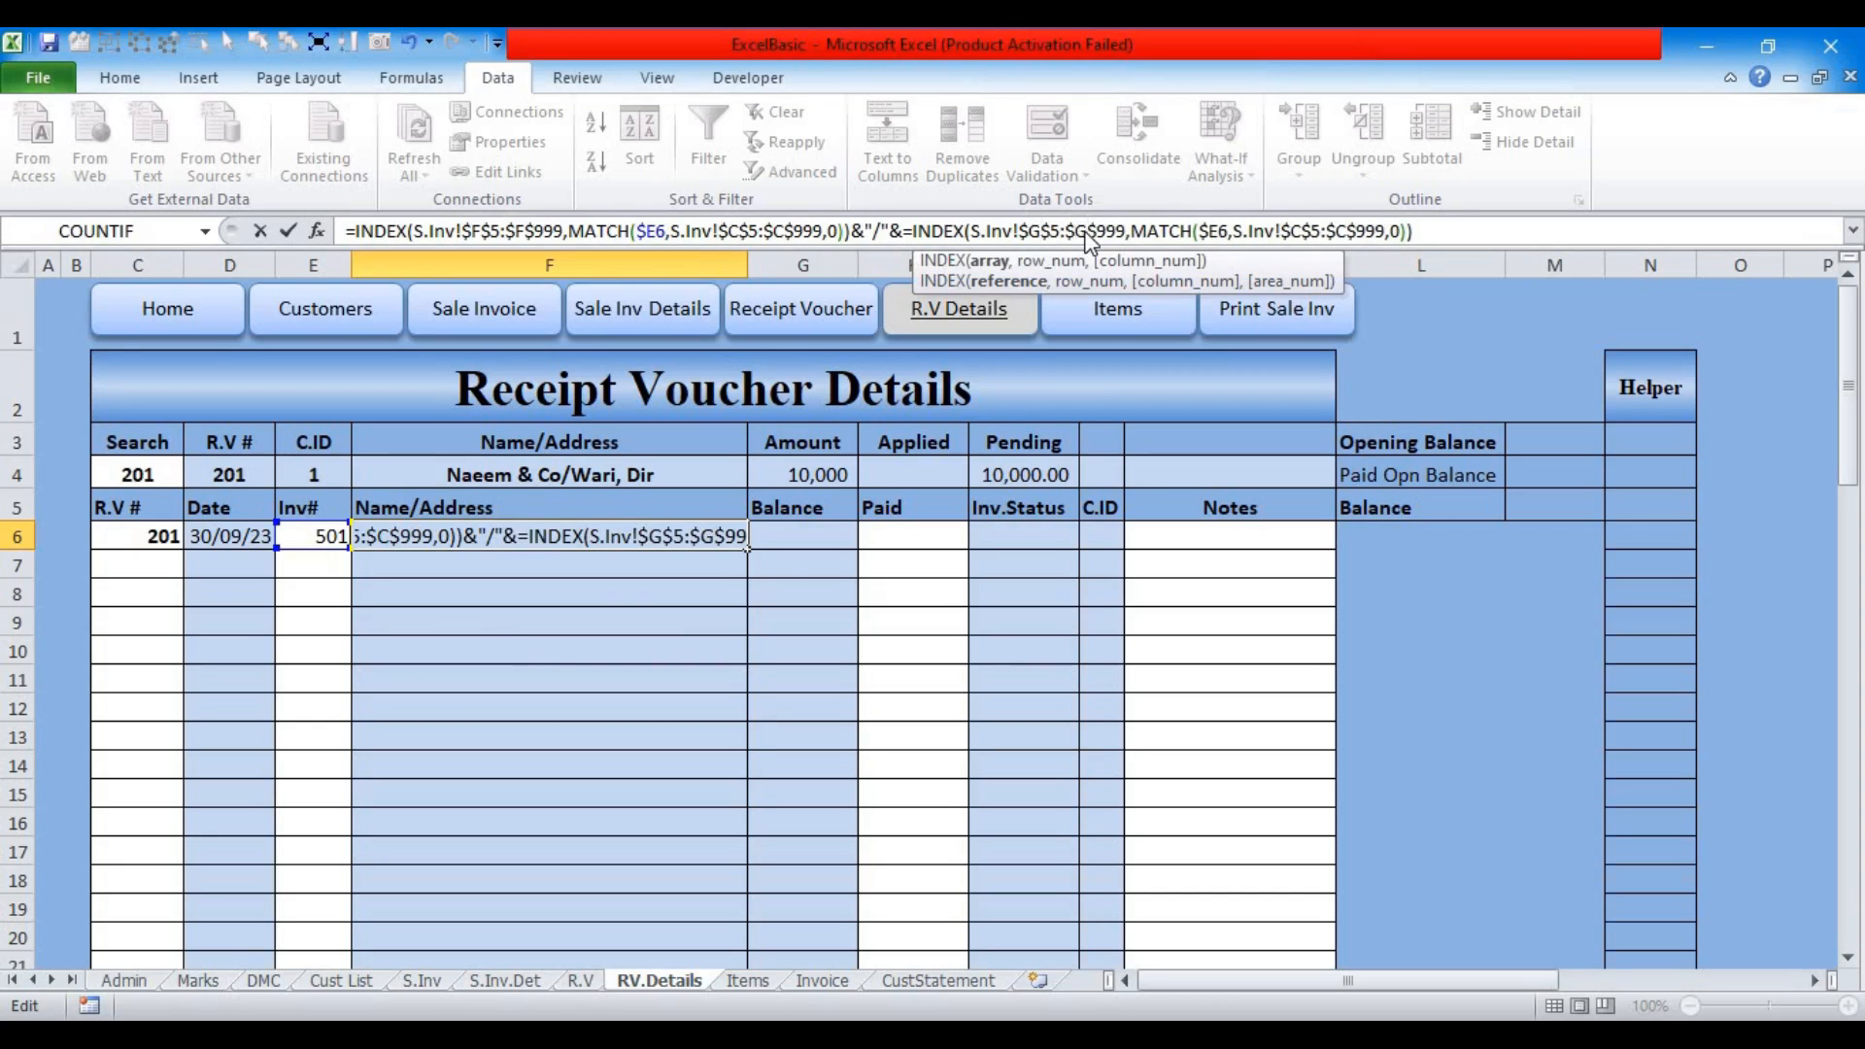
key("Return")
key("Return")
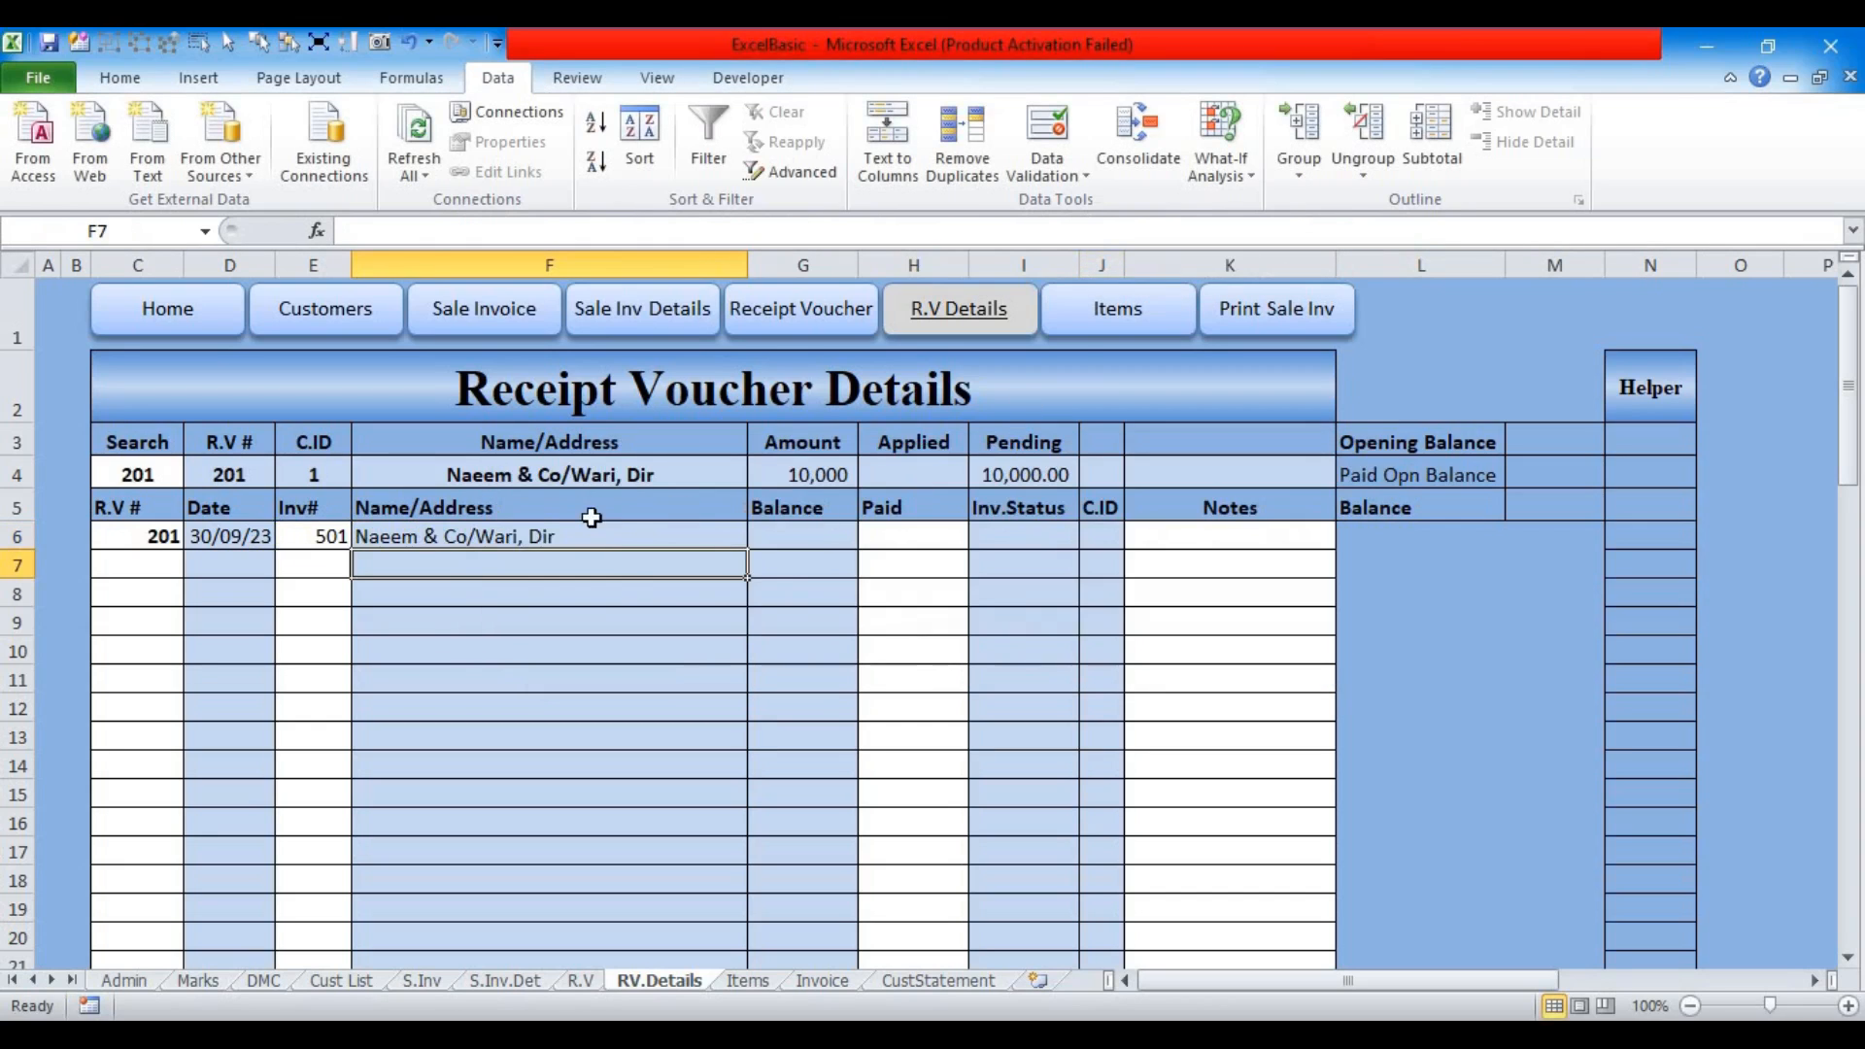
left_click(515, 536)
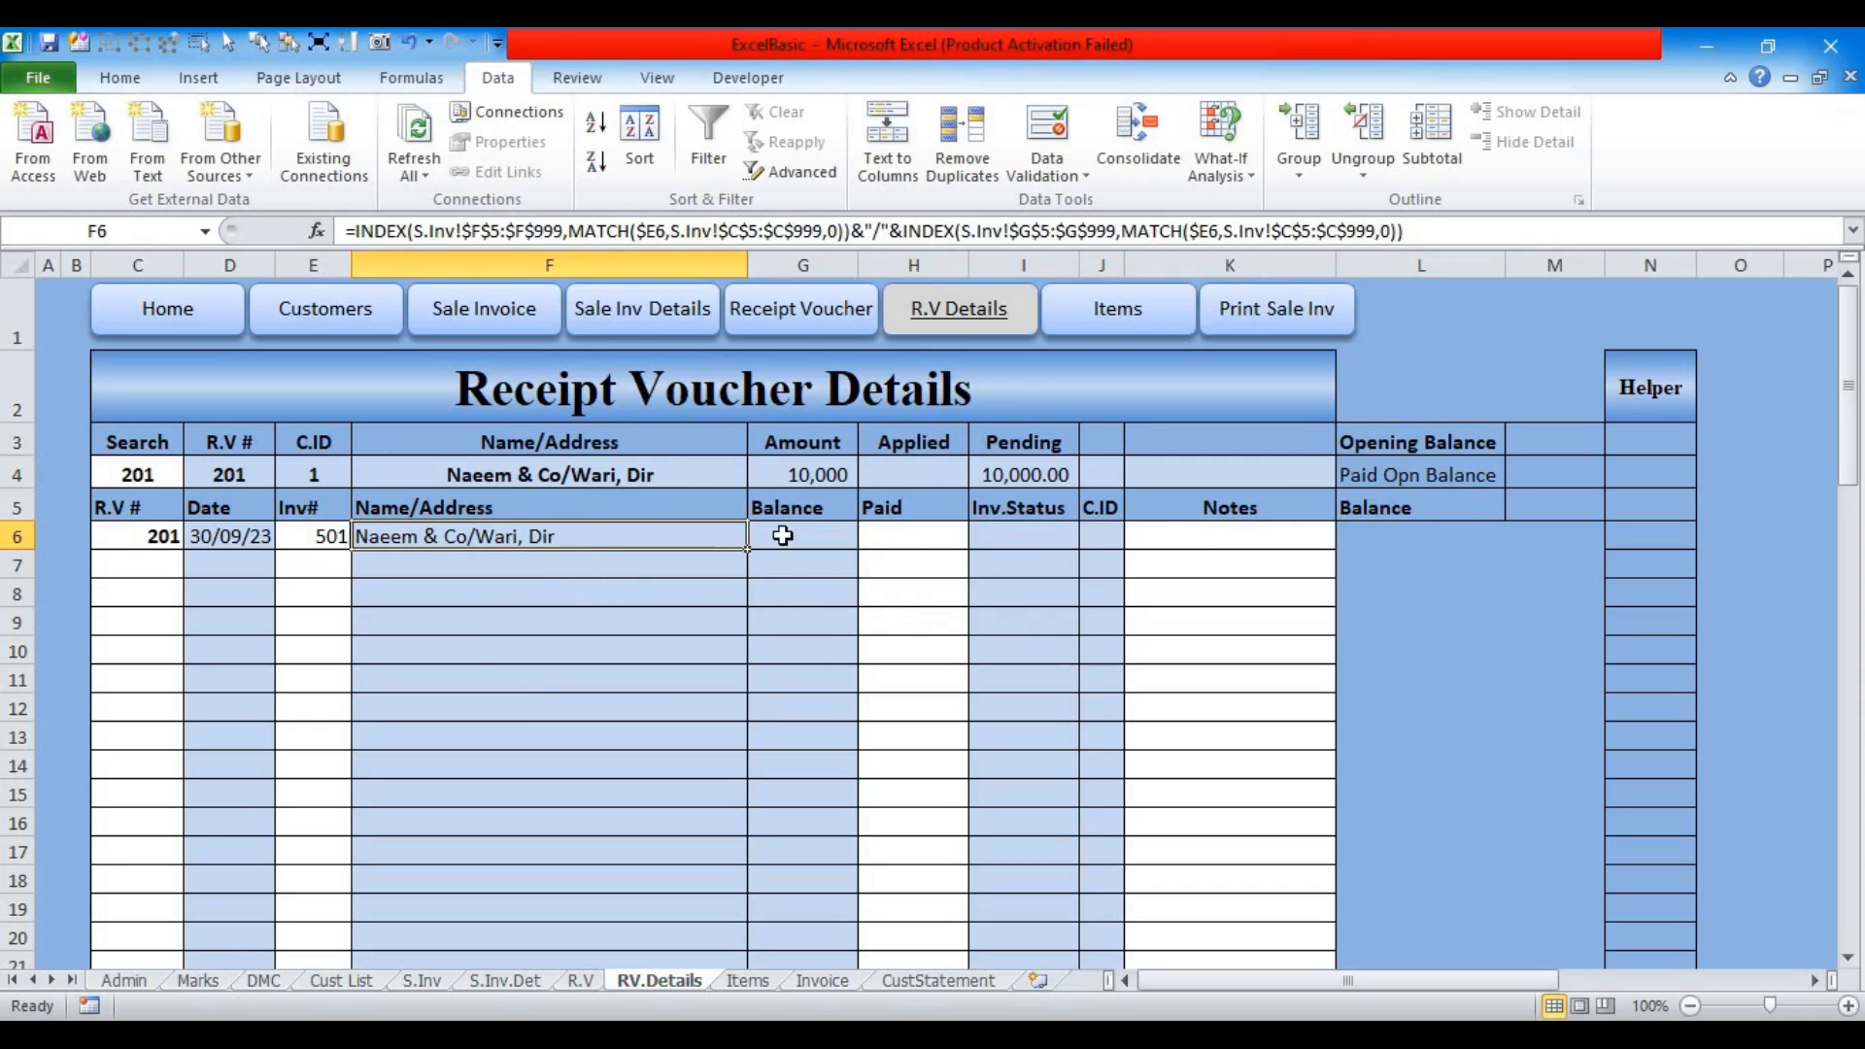
Step: Paste the copied INDEX/MATCH formula into the Balance cell G6
key("Right")
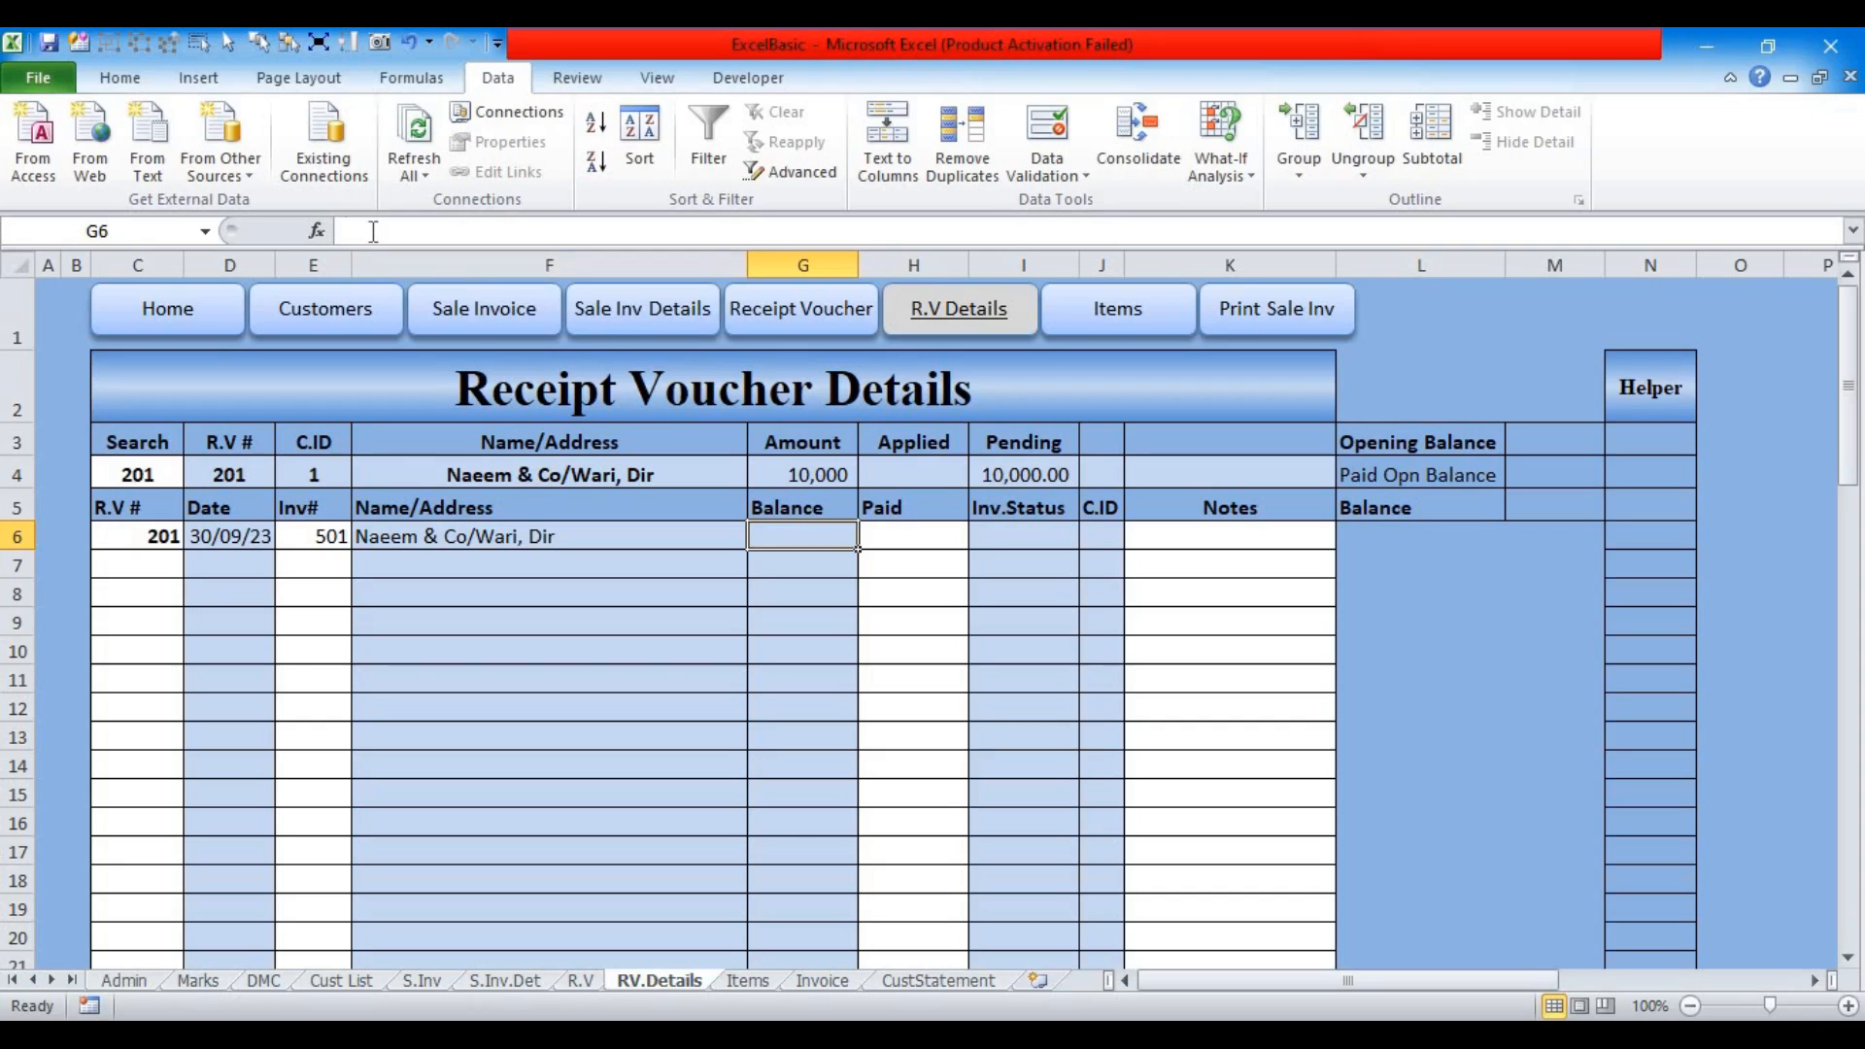
left_click(373, 231)
key("ctrl+v")
key("Return")
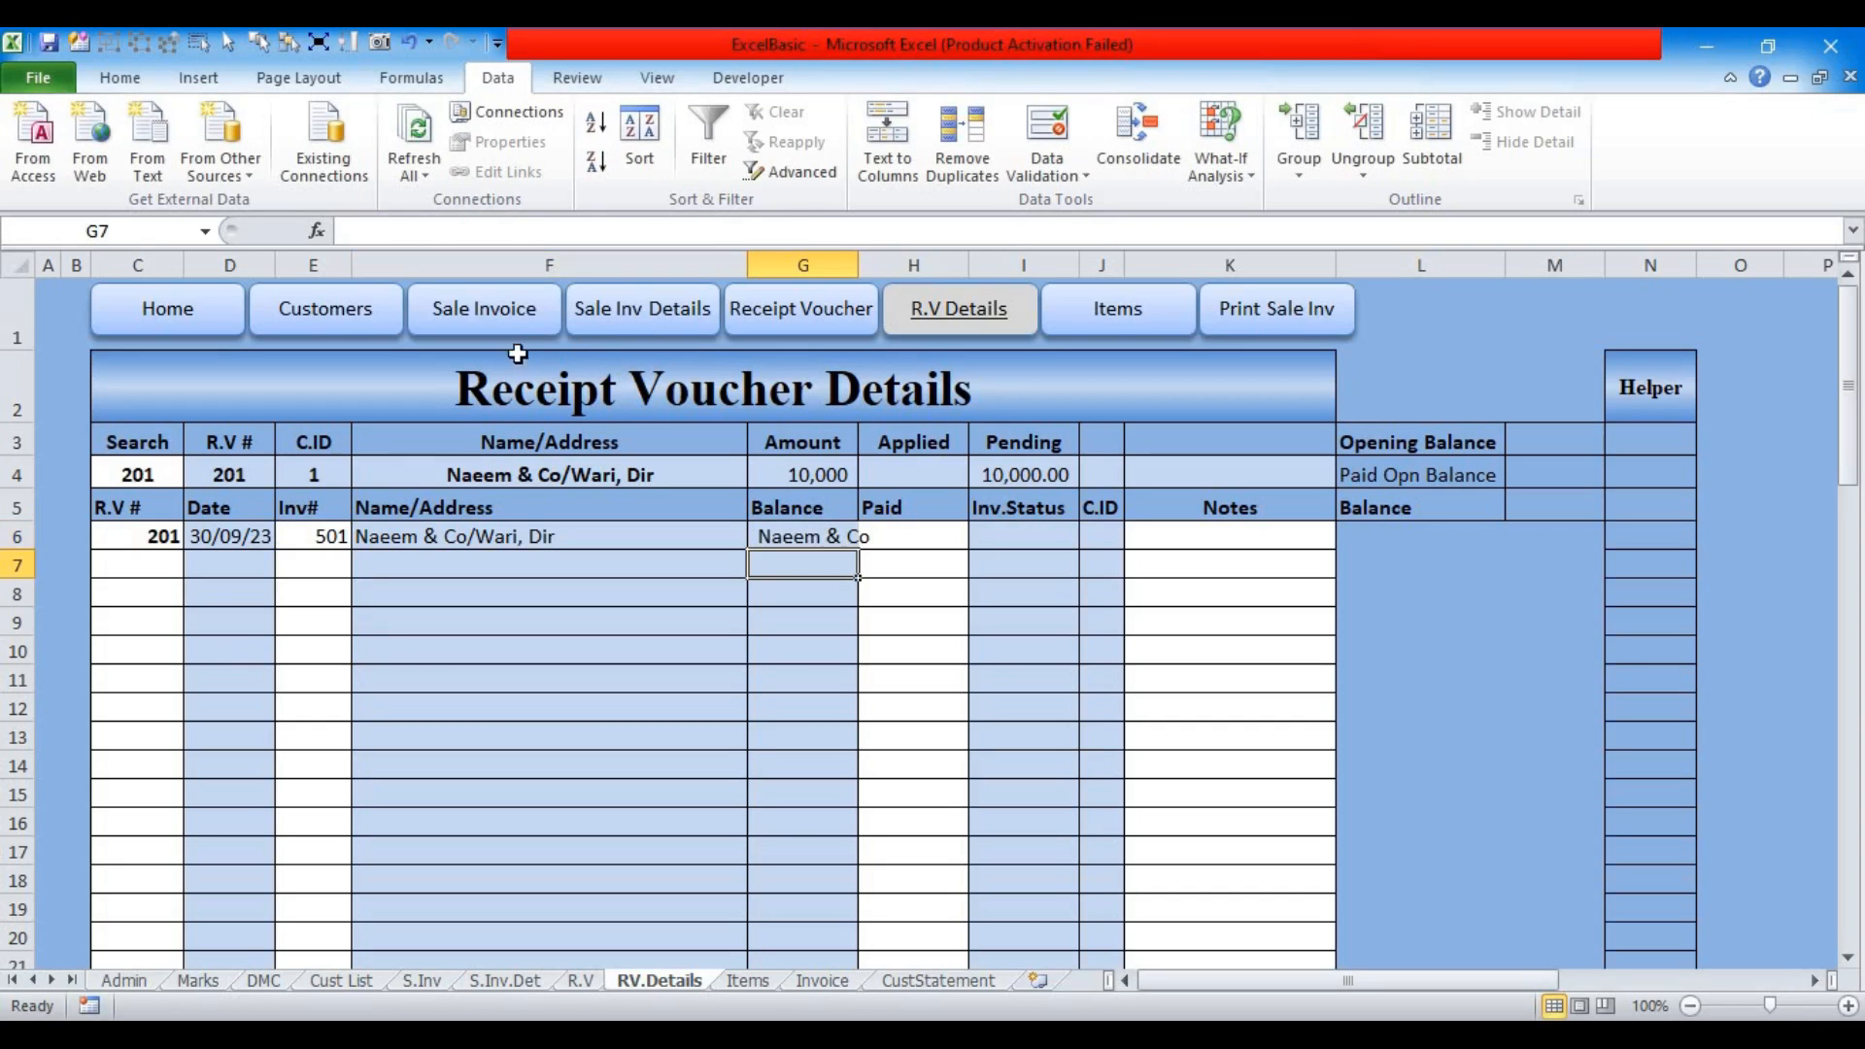
Step: Check the Balance column on the Sale Invoice sheet and change the G6 INDEX range to S.Inv!$O$5:$O$999
left_click(503, 312)
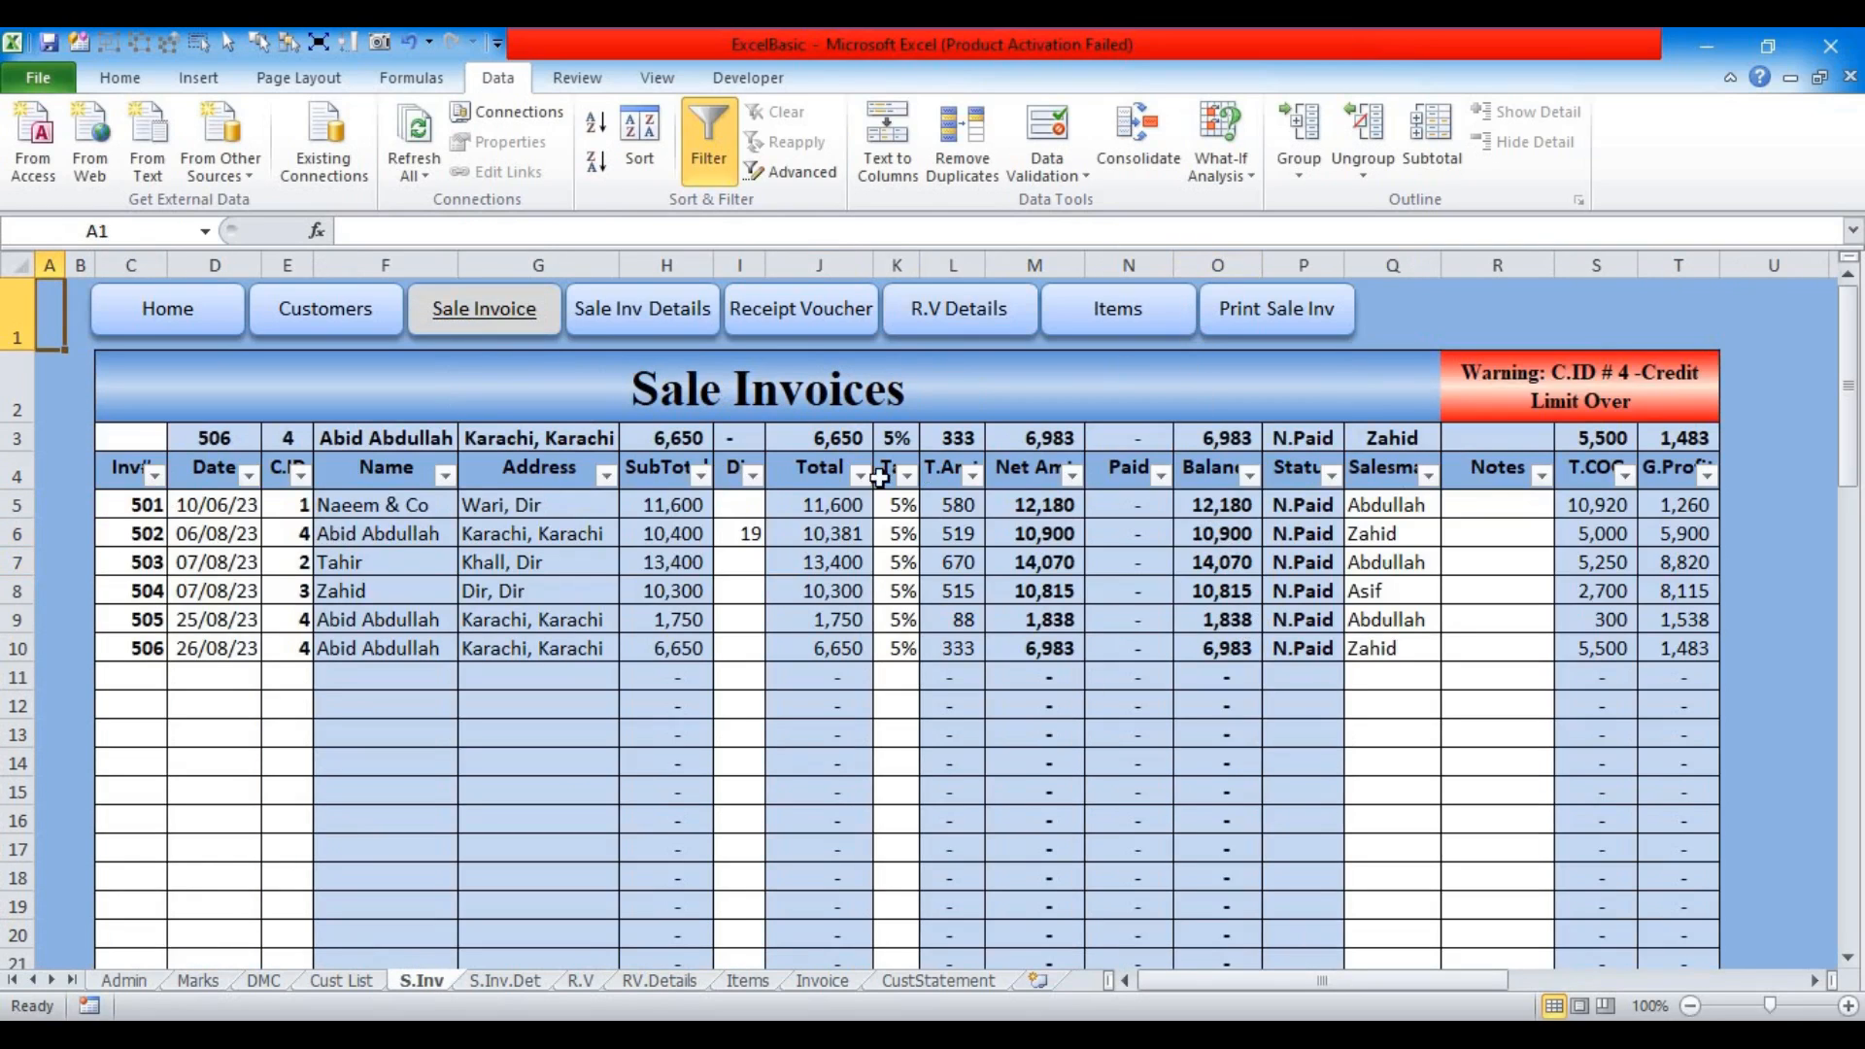
left_click(958, 313)
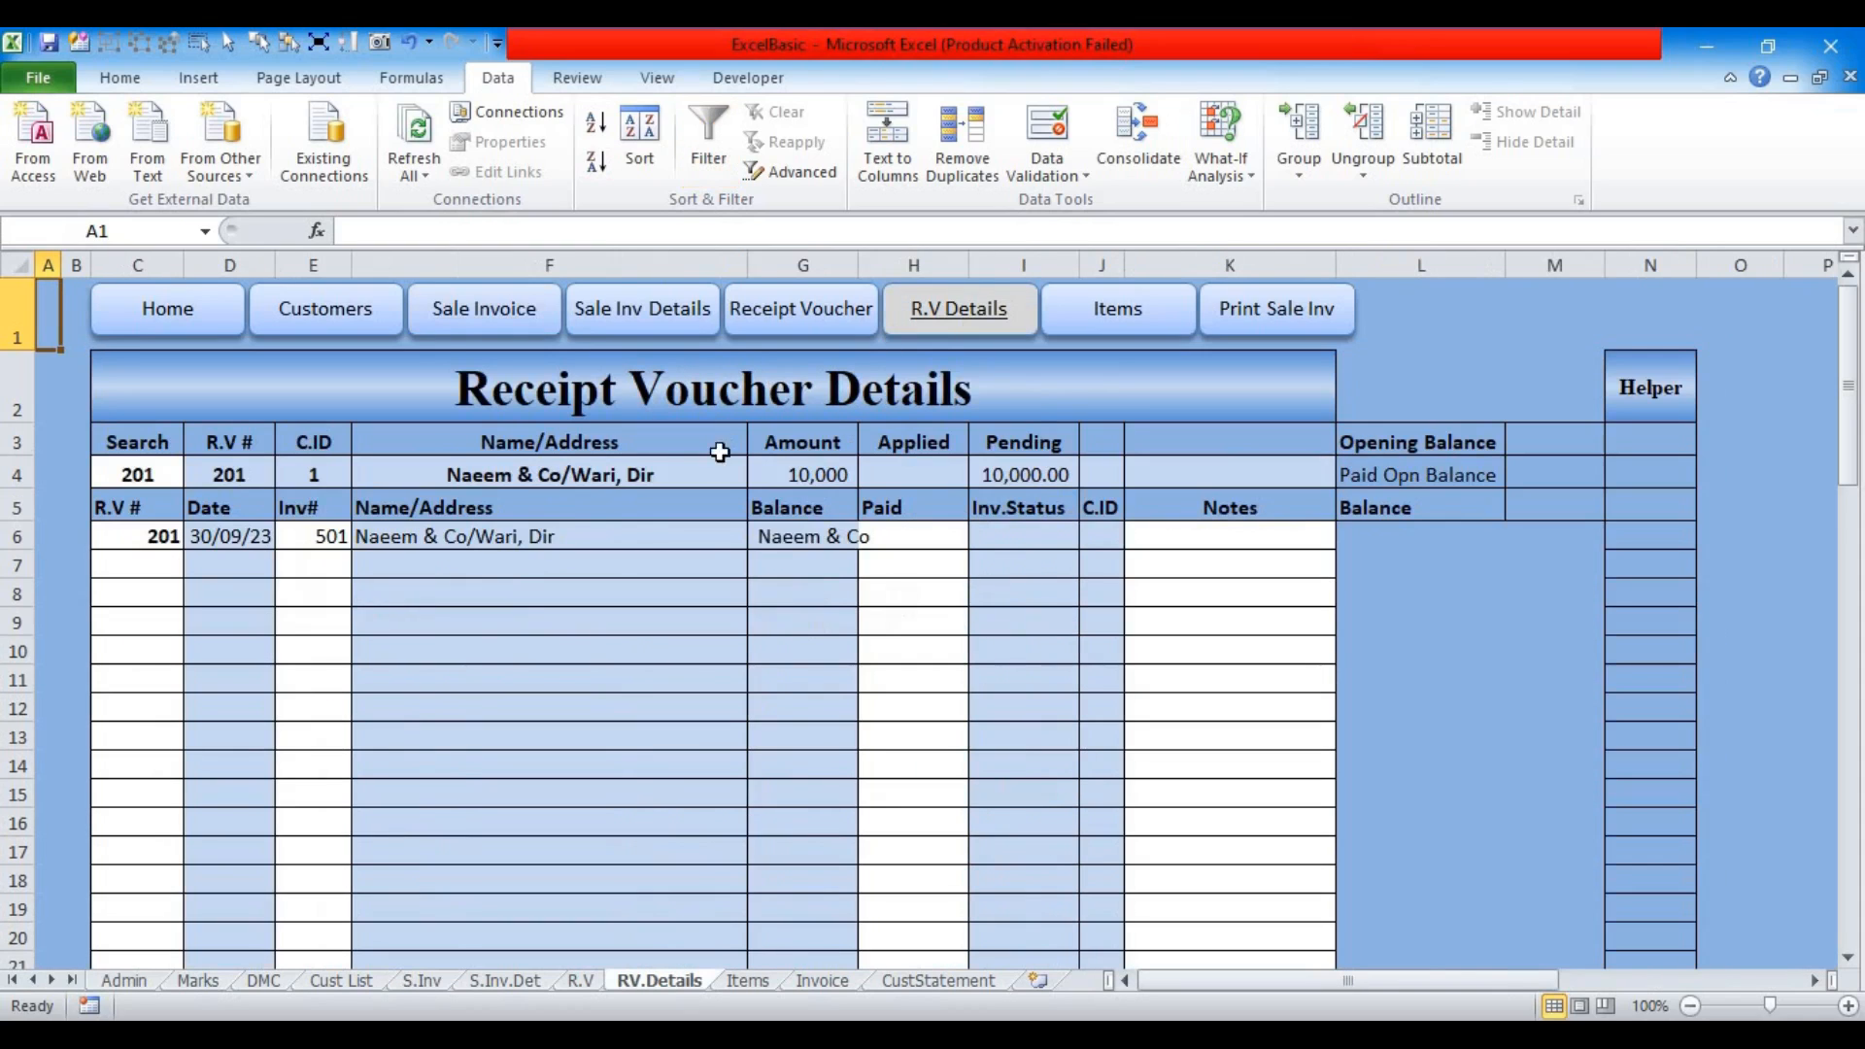
left_click(812, 537)
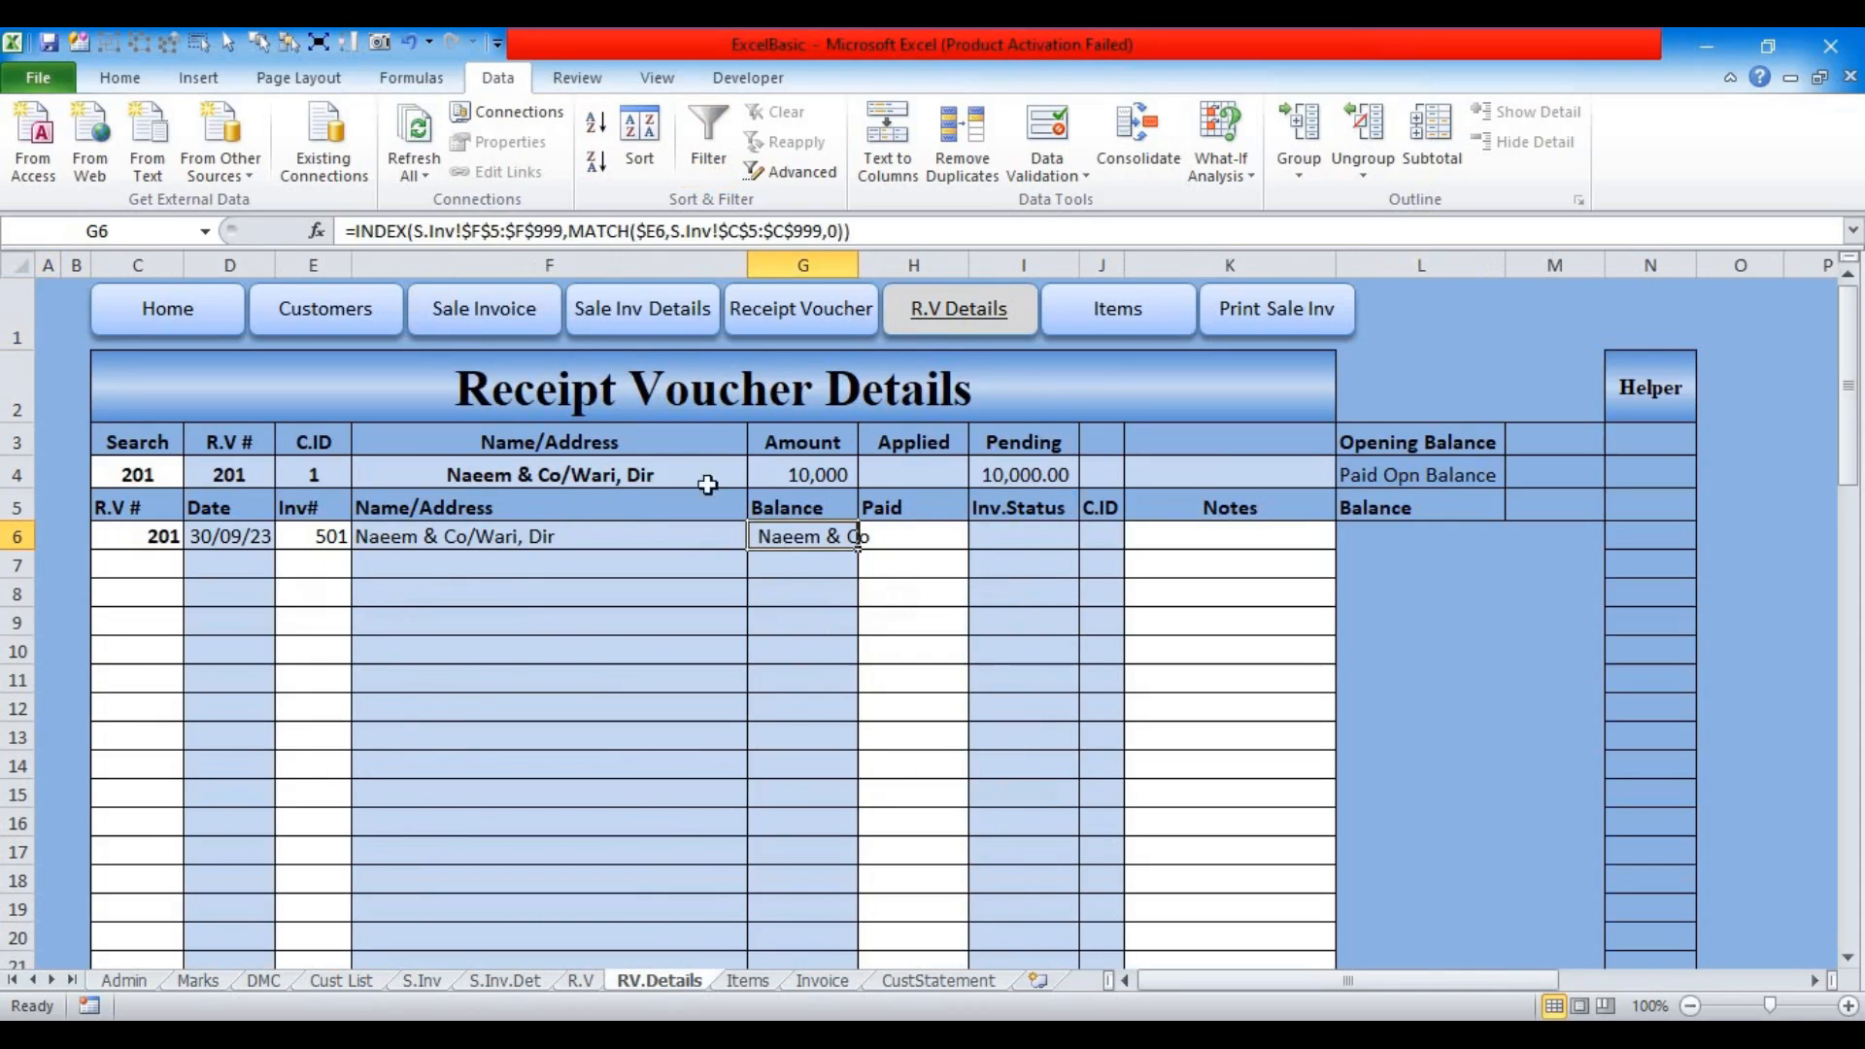
left_click(485, 231)
key("BackSpace")
type("O")
left_click(528, 233)
key("BackSpace")
type("O")
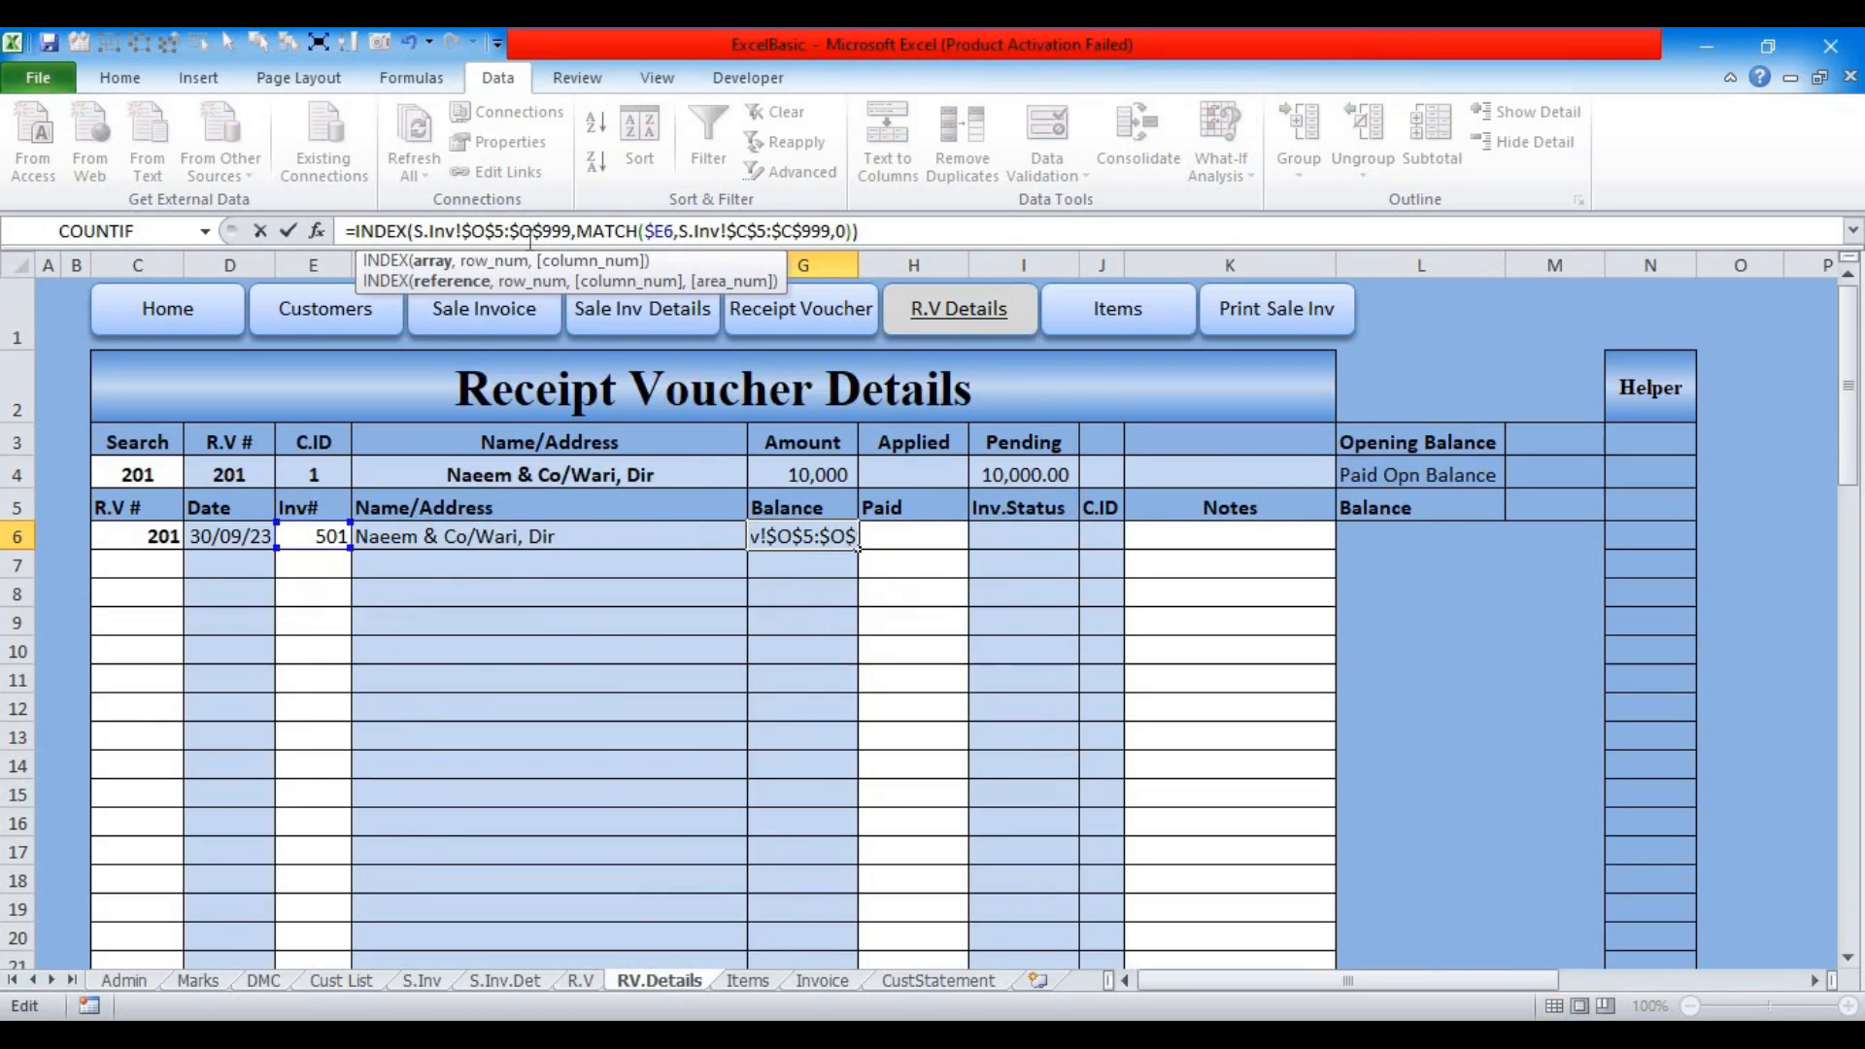
key("Return")
left_click(791, 532)
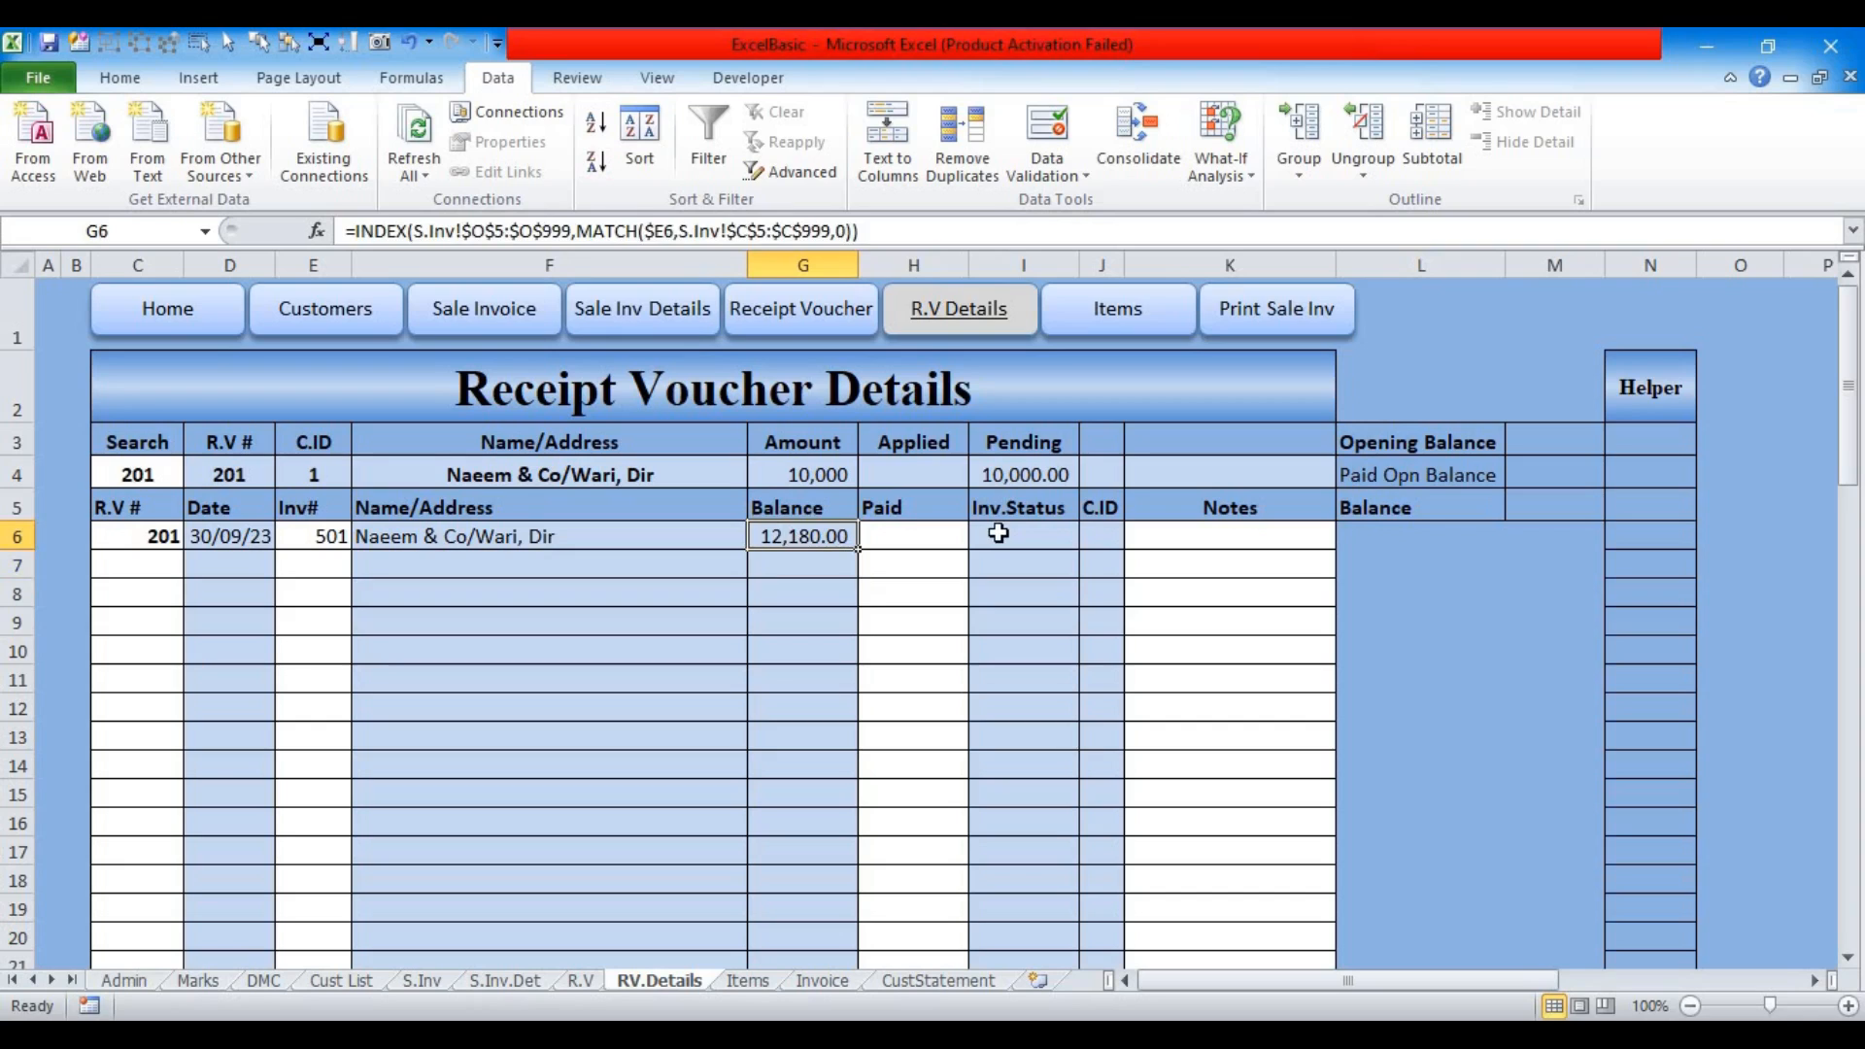
Step: Paste =INDEX(S.Inv!$F$5:$F$999,MATCH($E6,S.Inv!$C$5:$C$999,0)) into the Inv.Status cell I6
left_click(1010, 535)
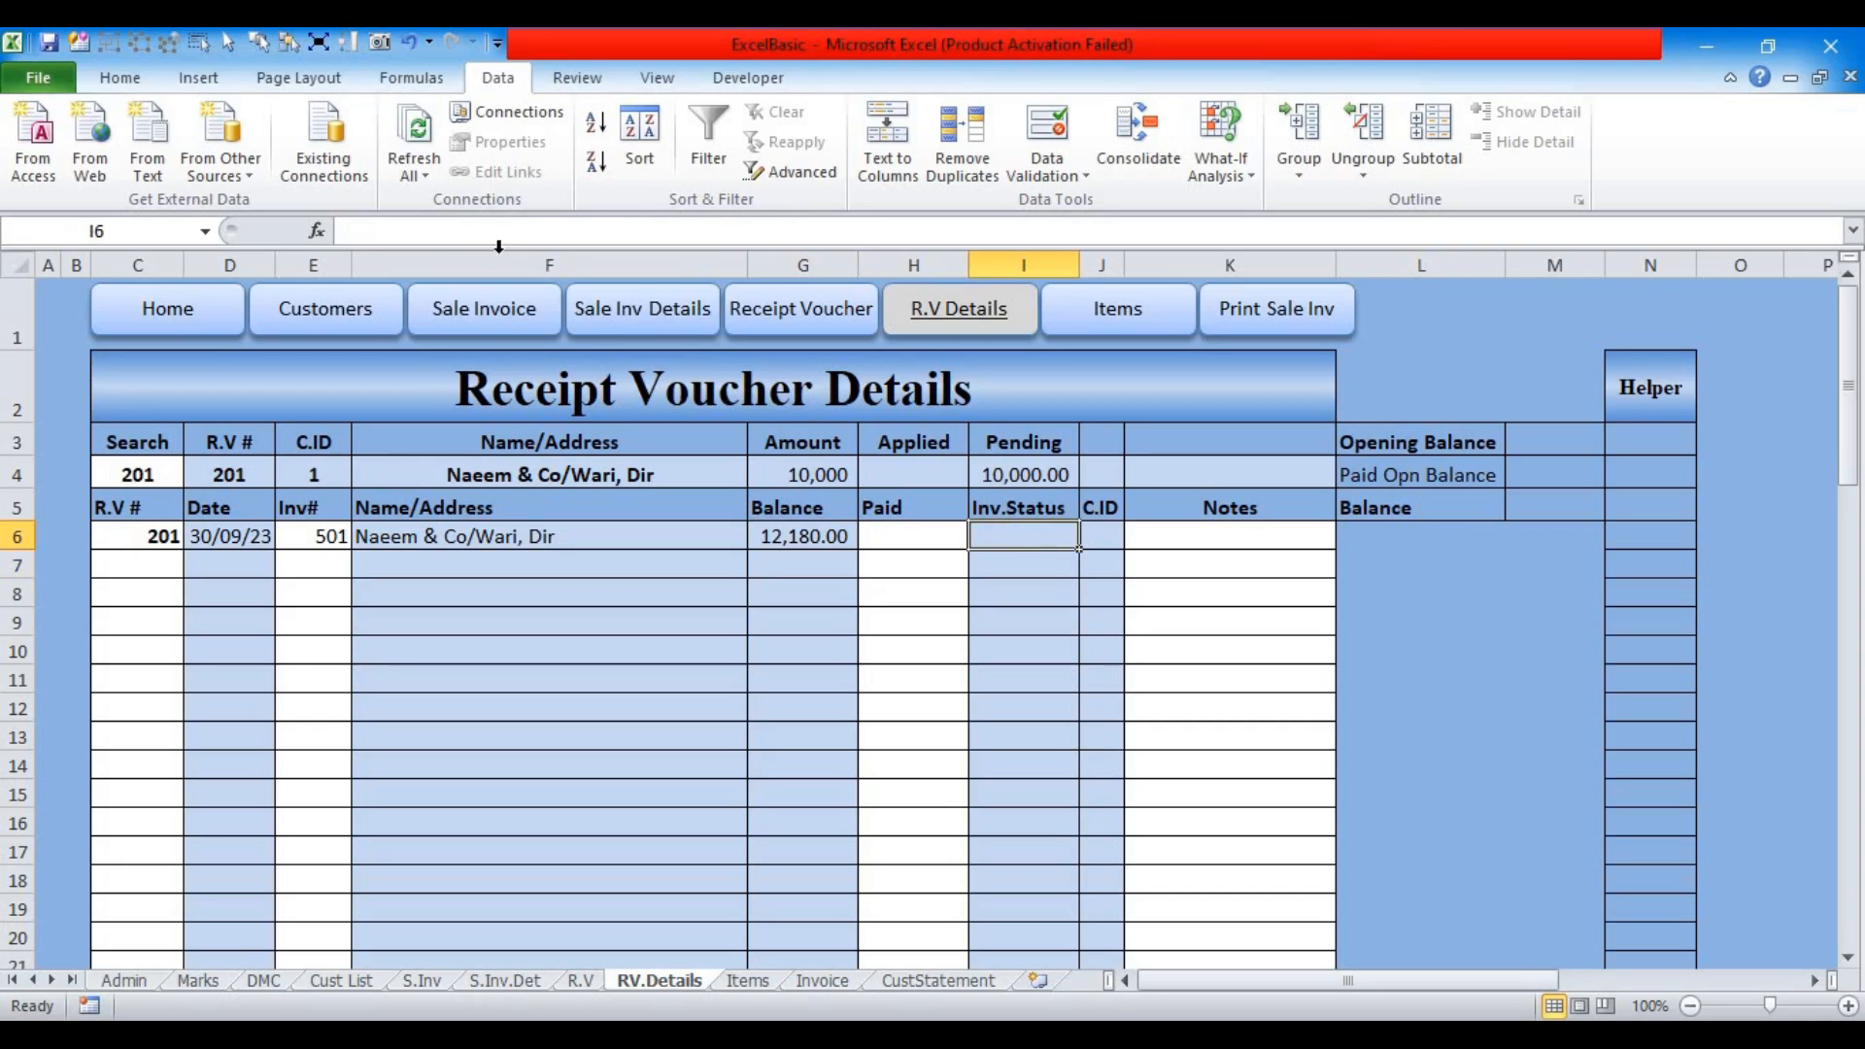
left_click(466, 230)
type("=INDEX(S.Inv!$F$5:$F$999,MATCH(E6,S.Inv!$C$5:$C$999,0))")
key("Return")
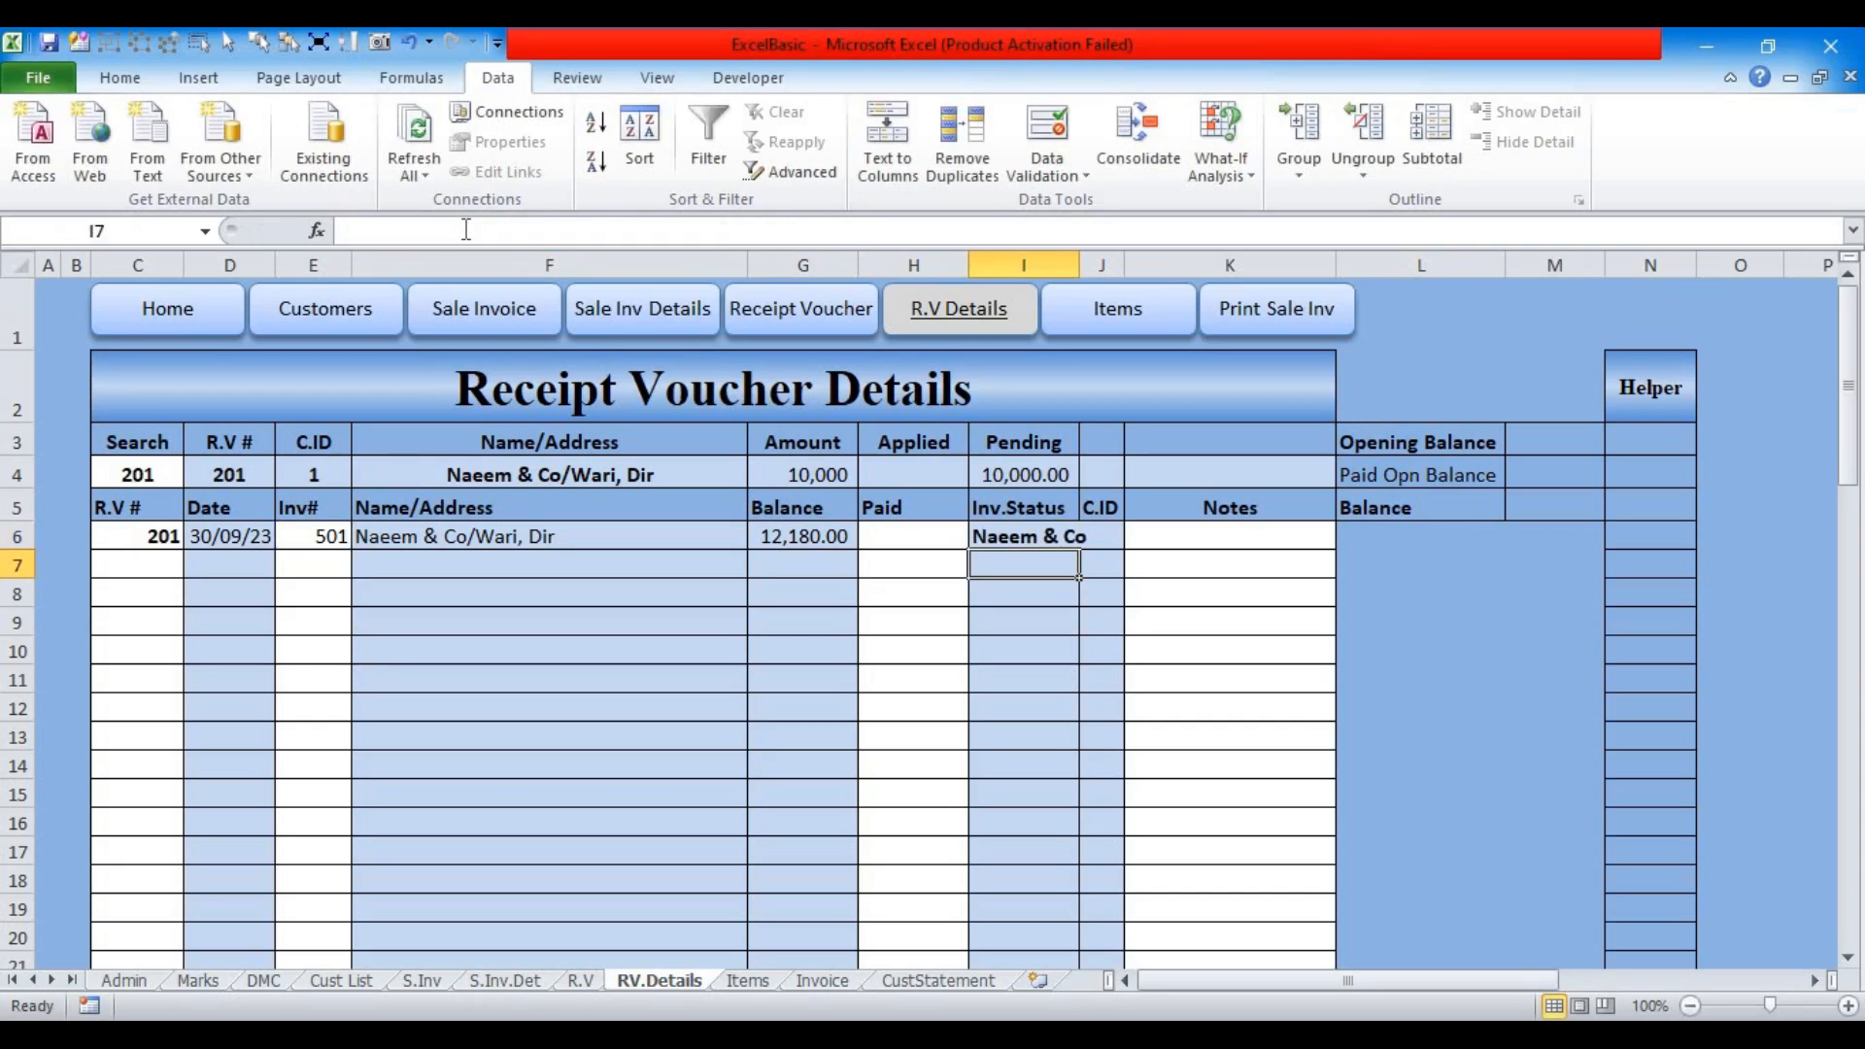
Step: Check the Status column on the Sale Invoice sheet and change the I6 INDEX range to S.Inv!$P$5:$P$999
left_click(501, 323)
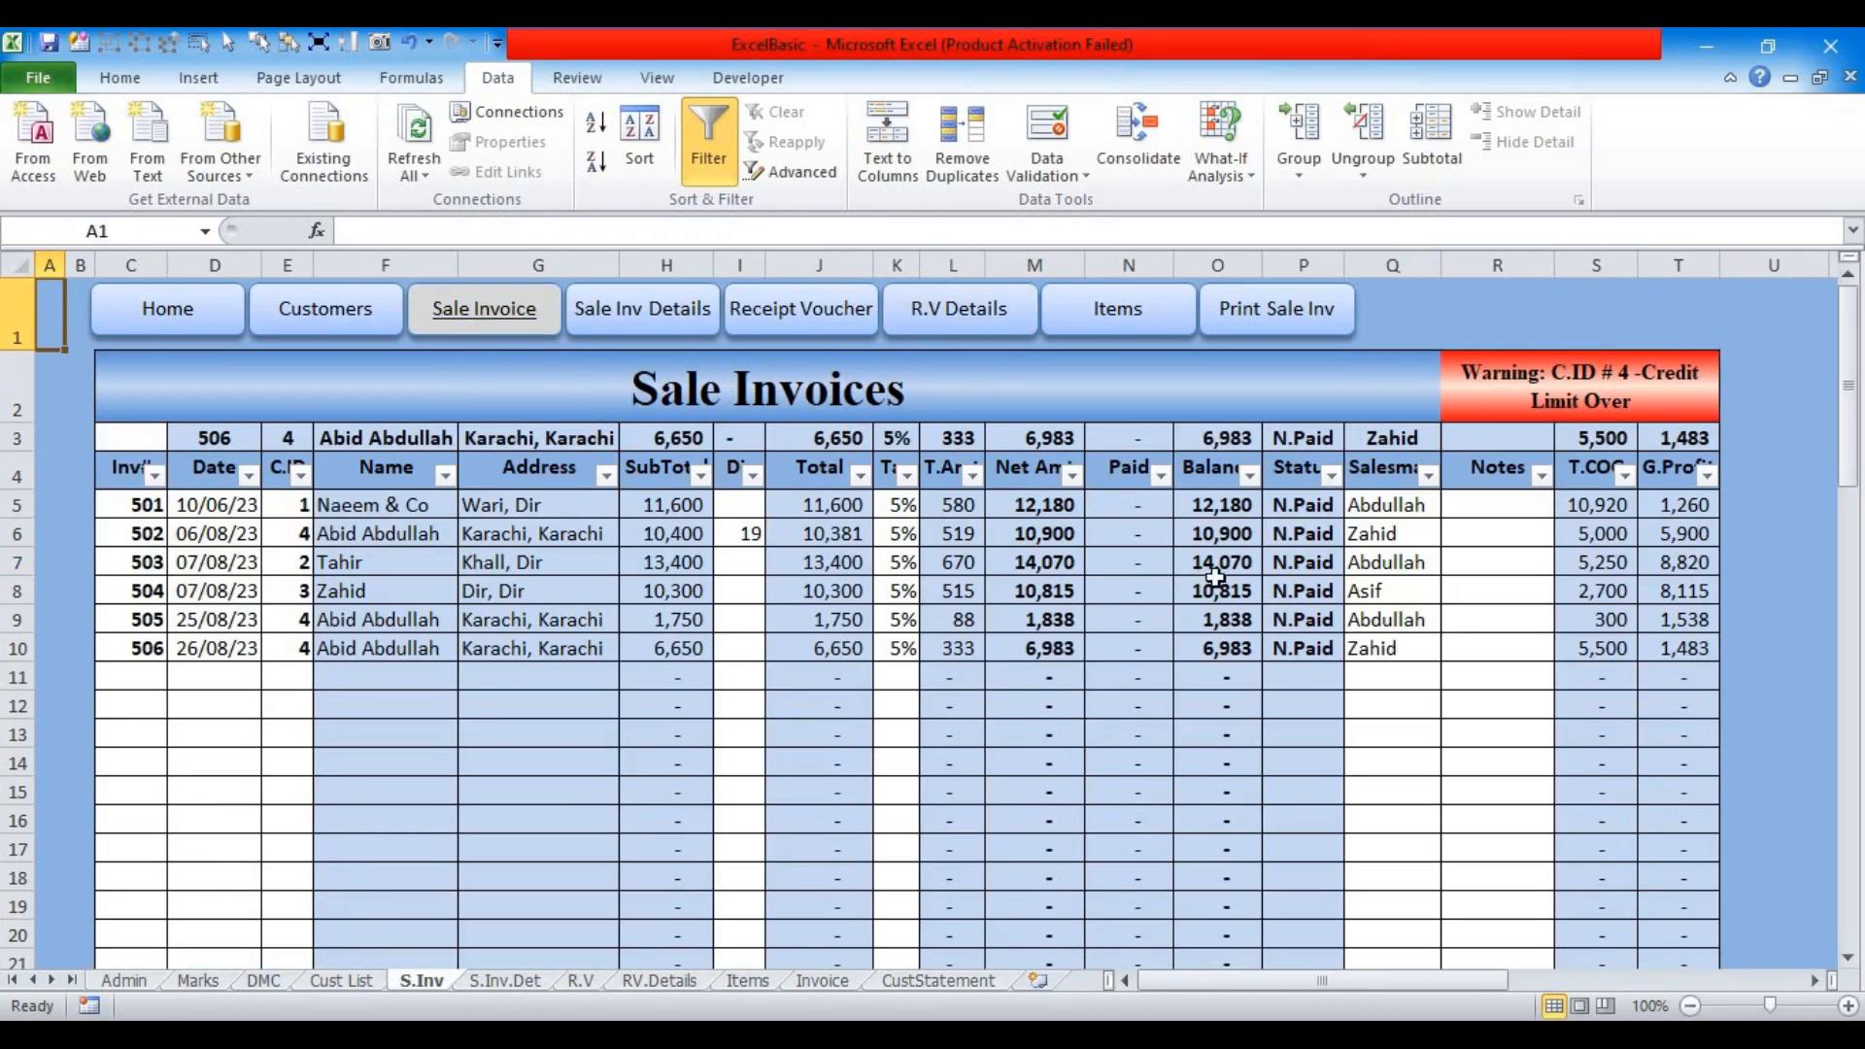
left_click(959, 308)
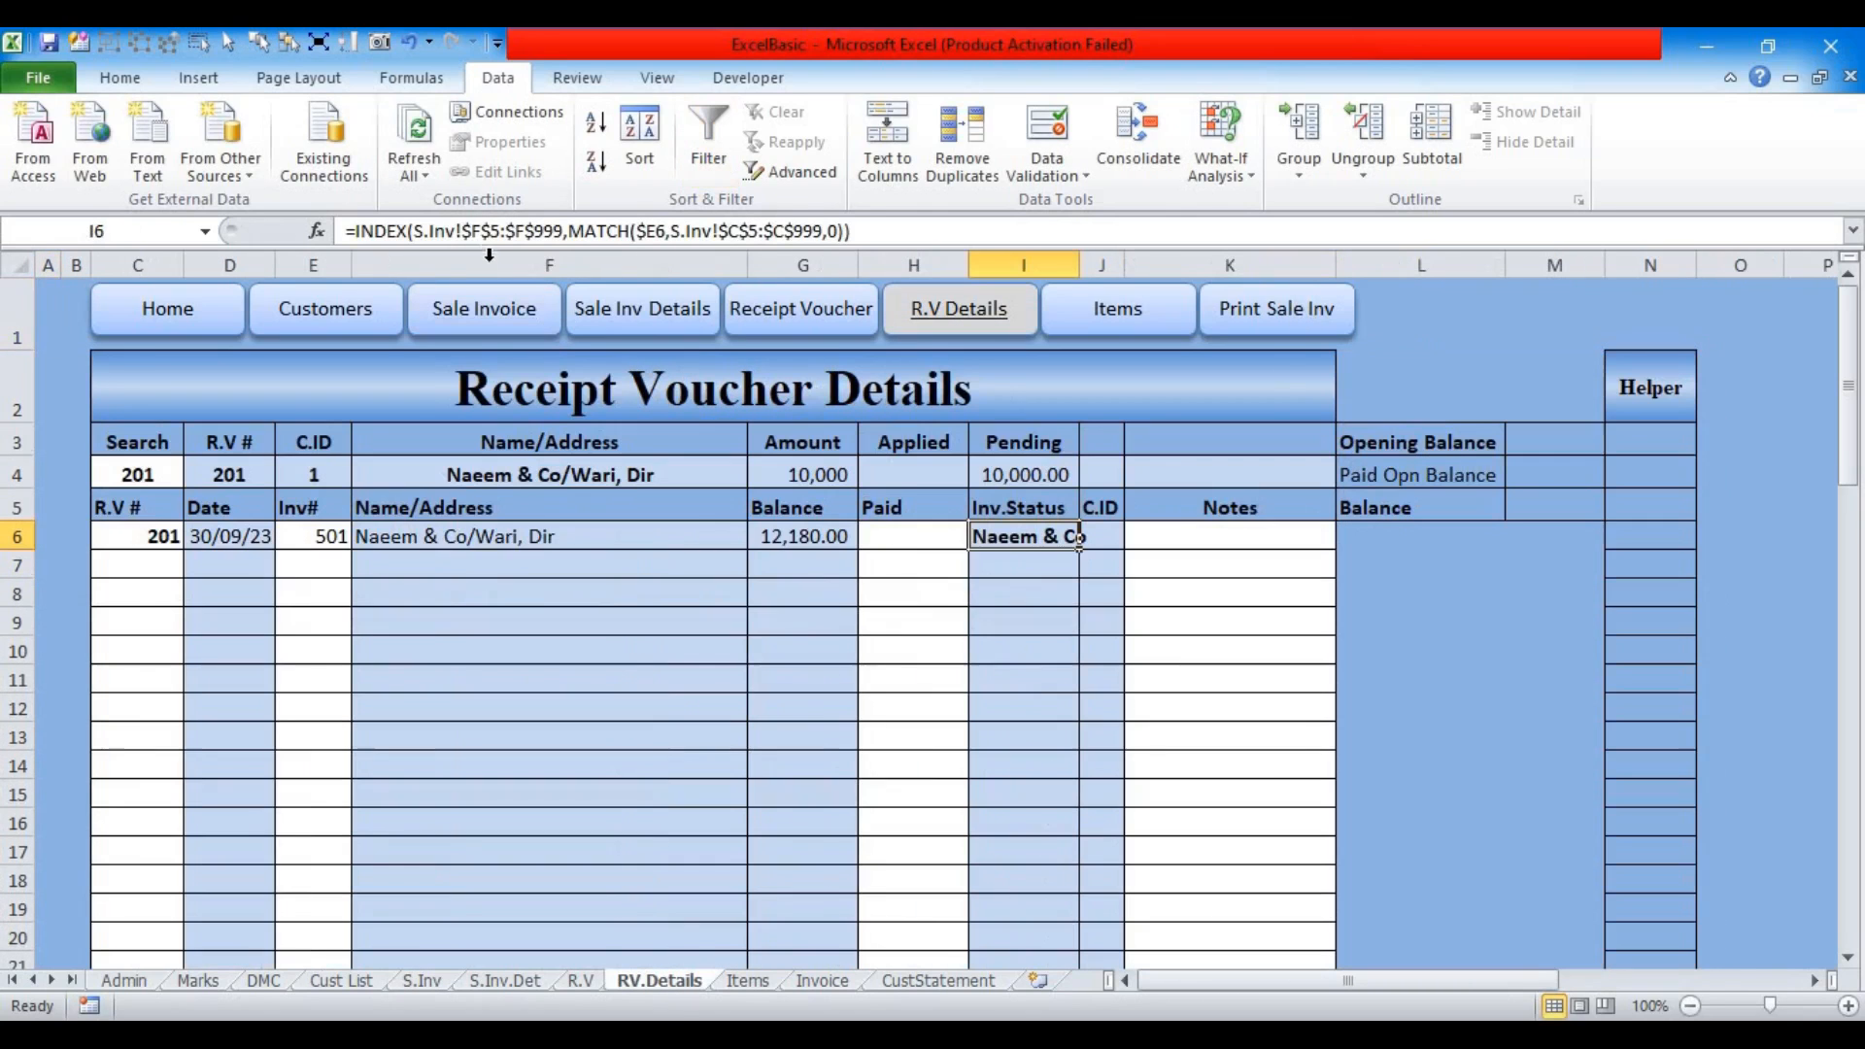
left_click(483, 230)
key("BackSpace")
type("P")
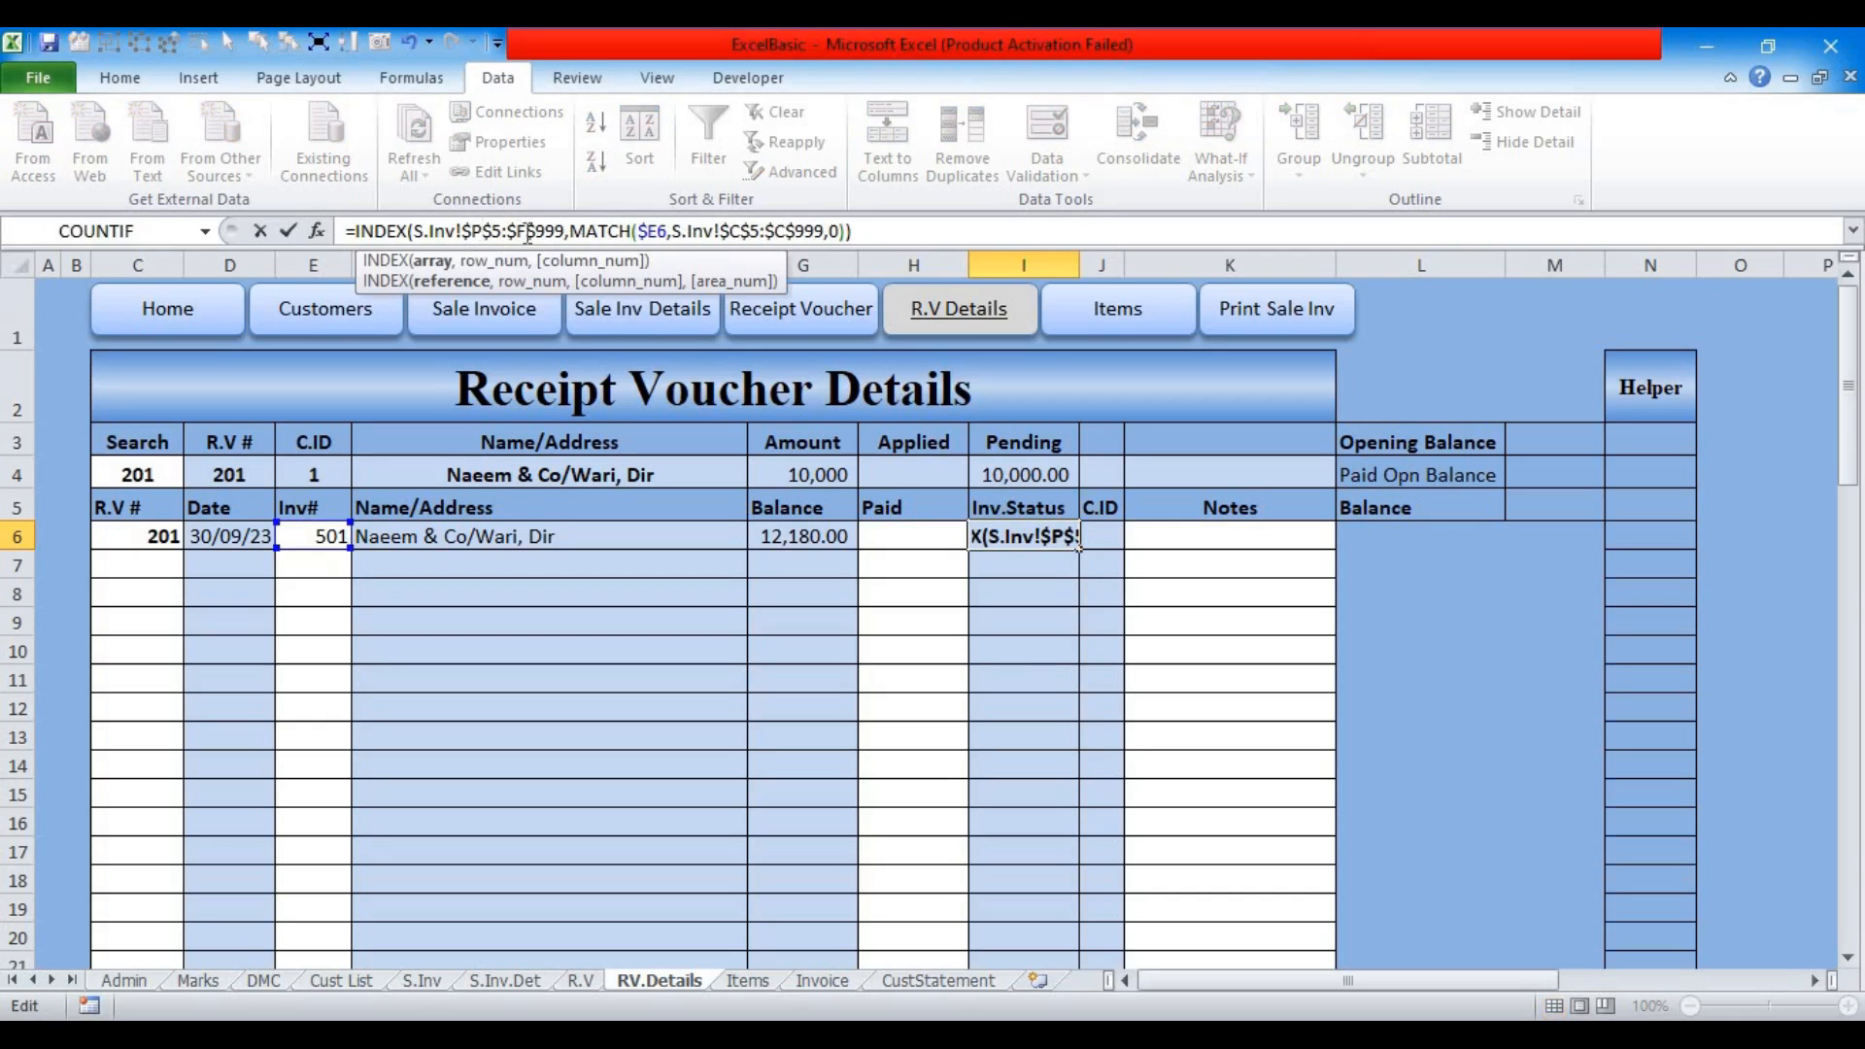
left_click(527, 231)
key("BackSpace")
type("P")
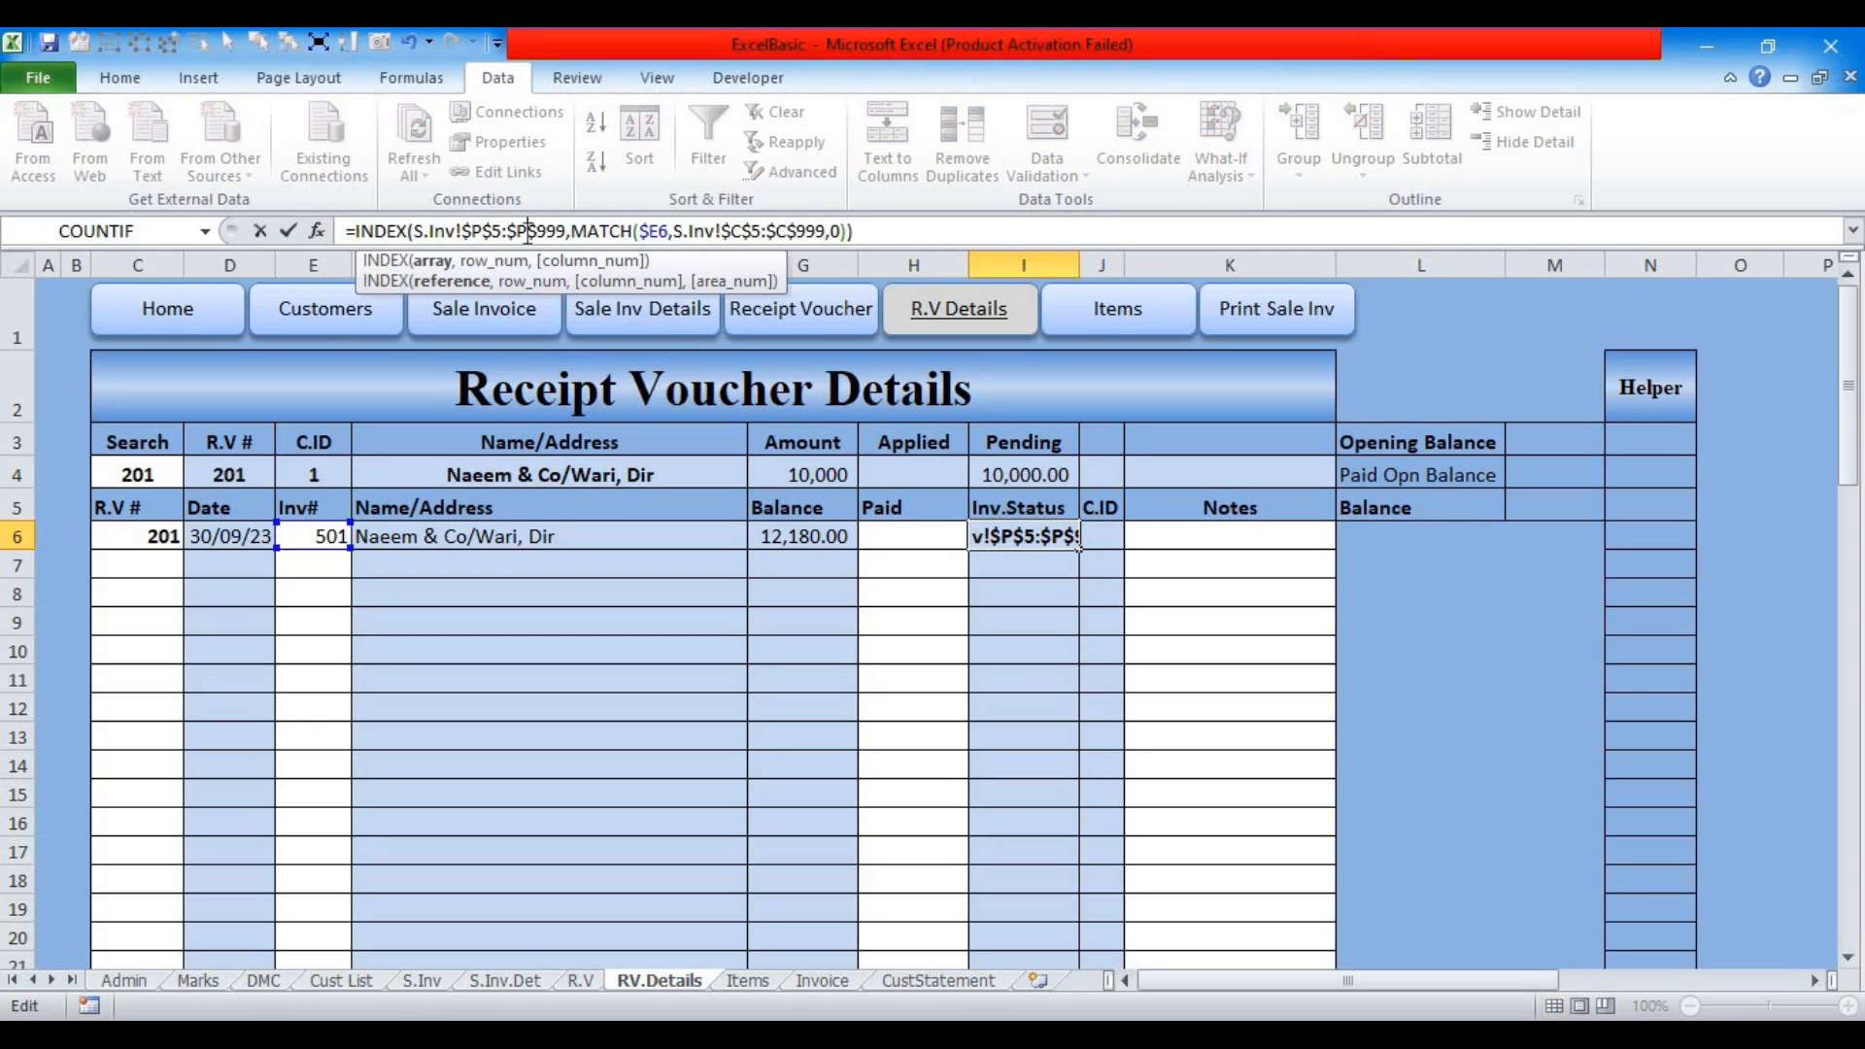
key("Return")
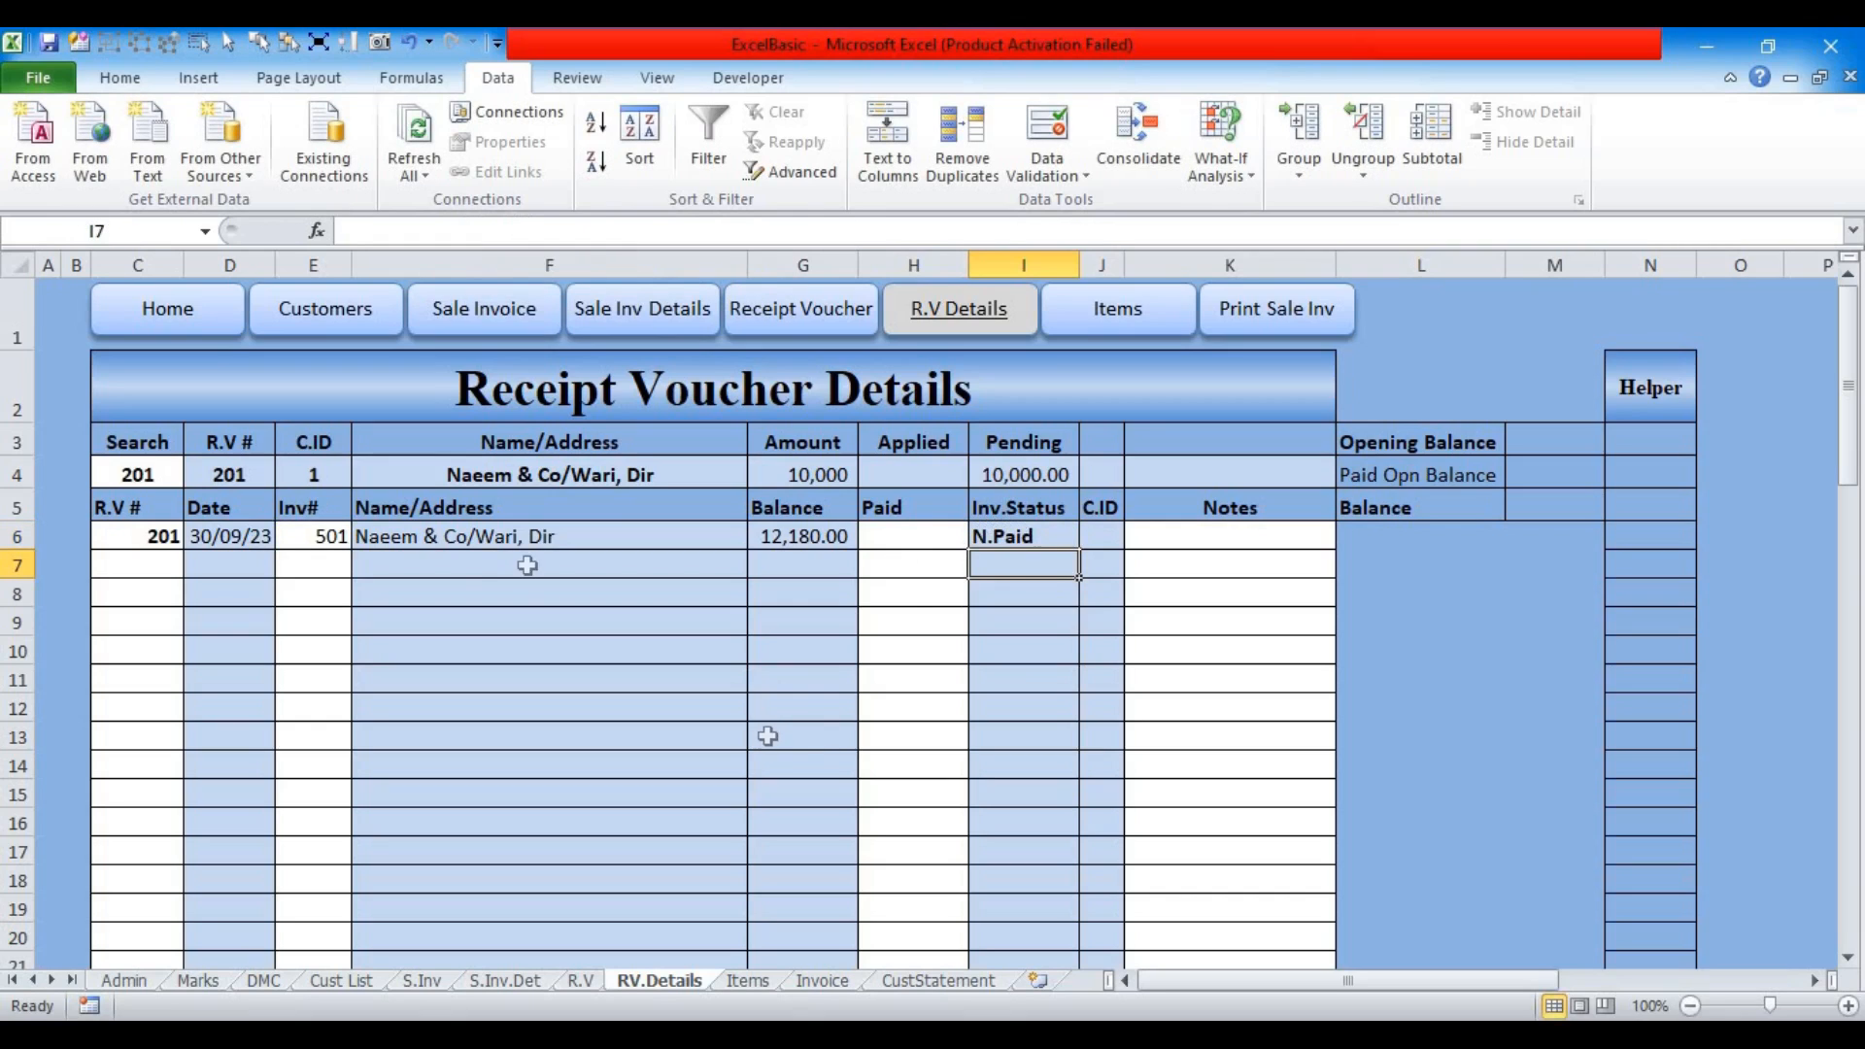
Step: Enter =MATCH(E4,'Cust List'!C5:C999,0) in the Opening Balance cell M3
left_click(324, 476)
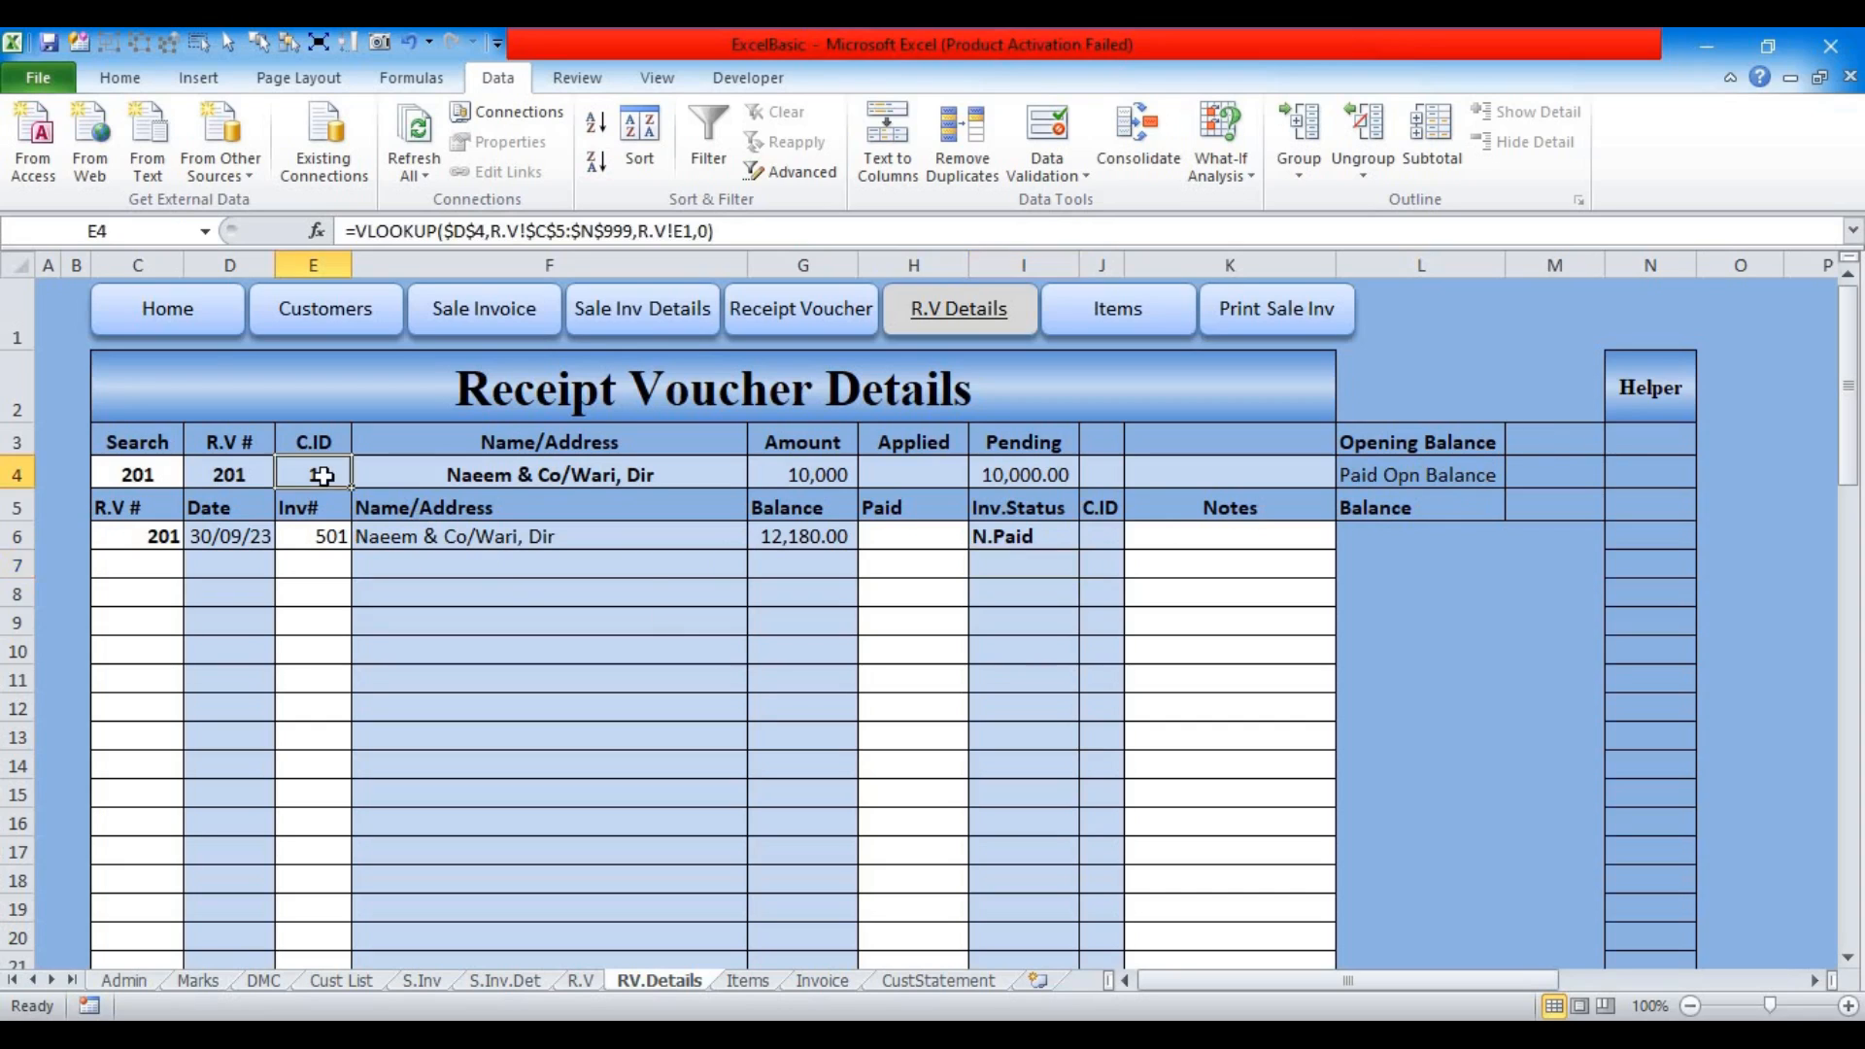
left_click(1536, 439)
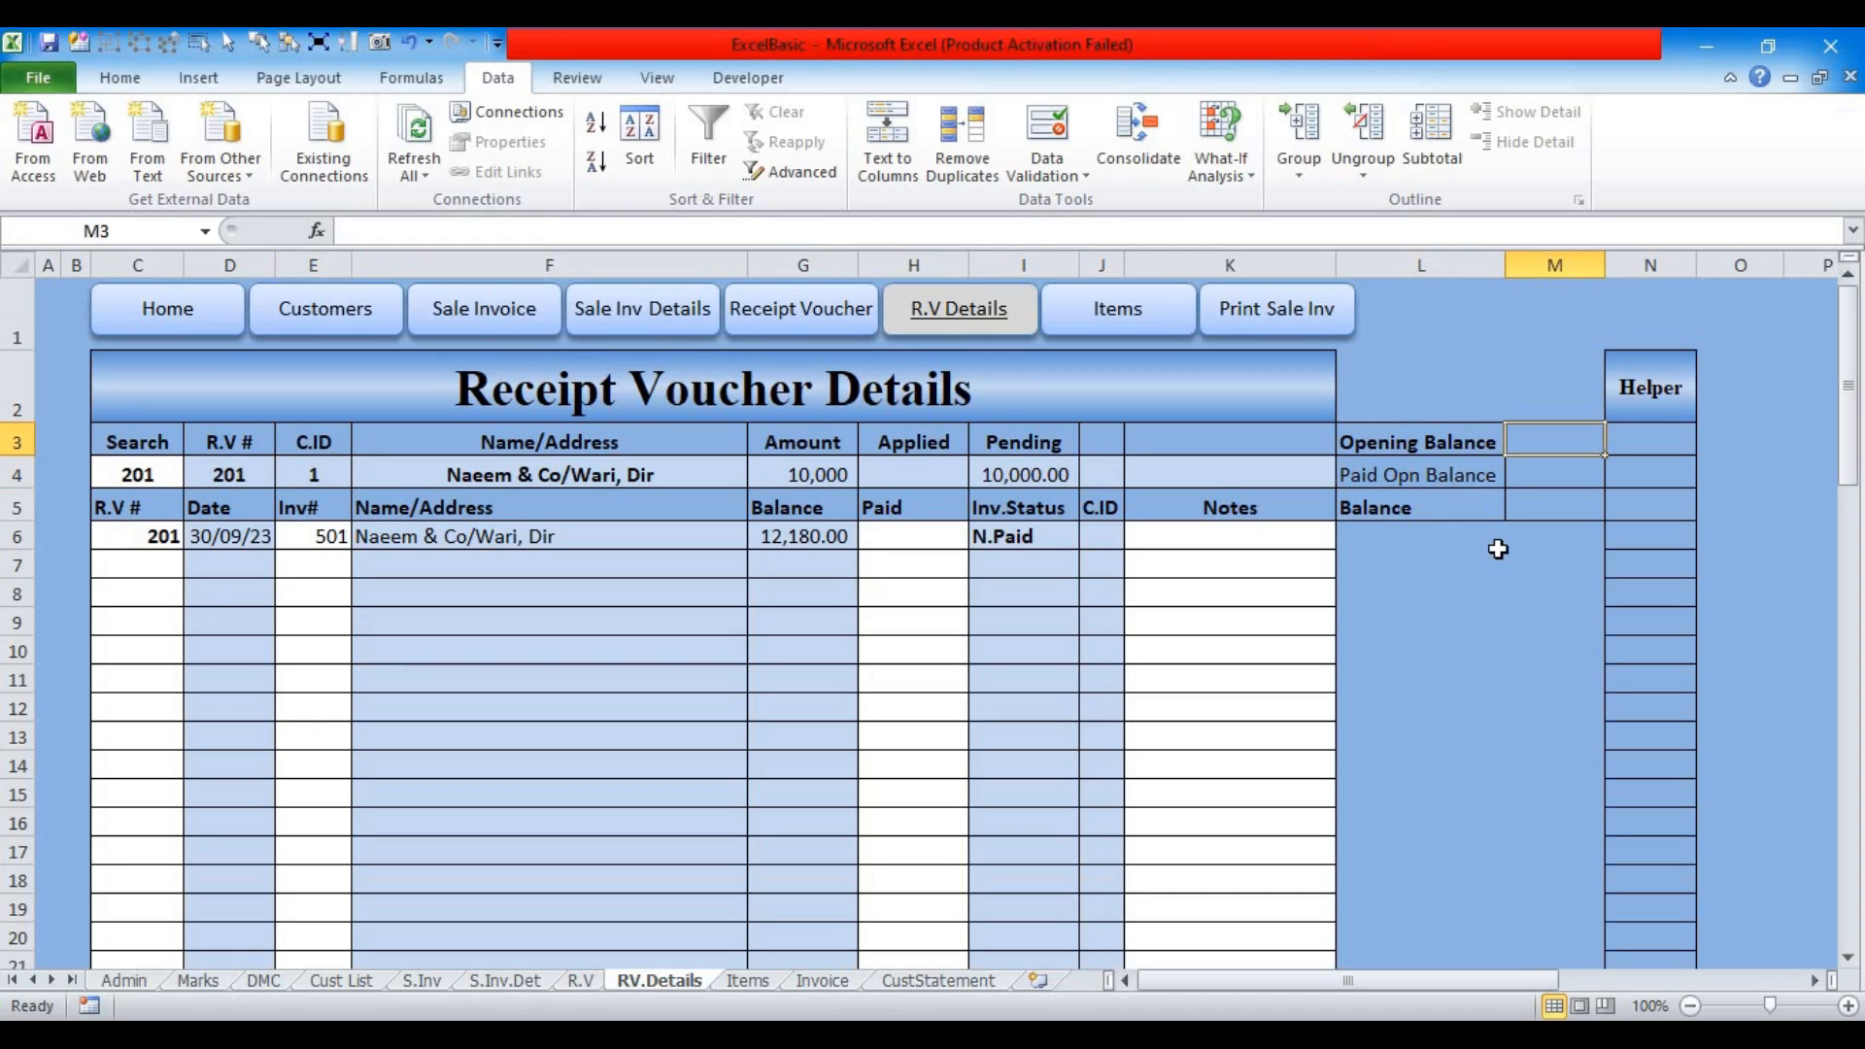
type("=mat")
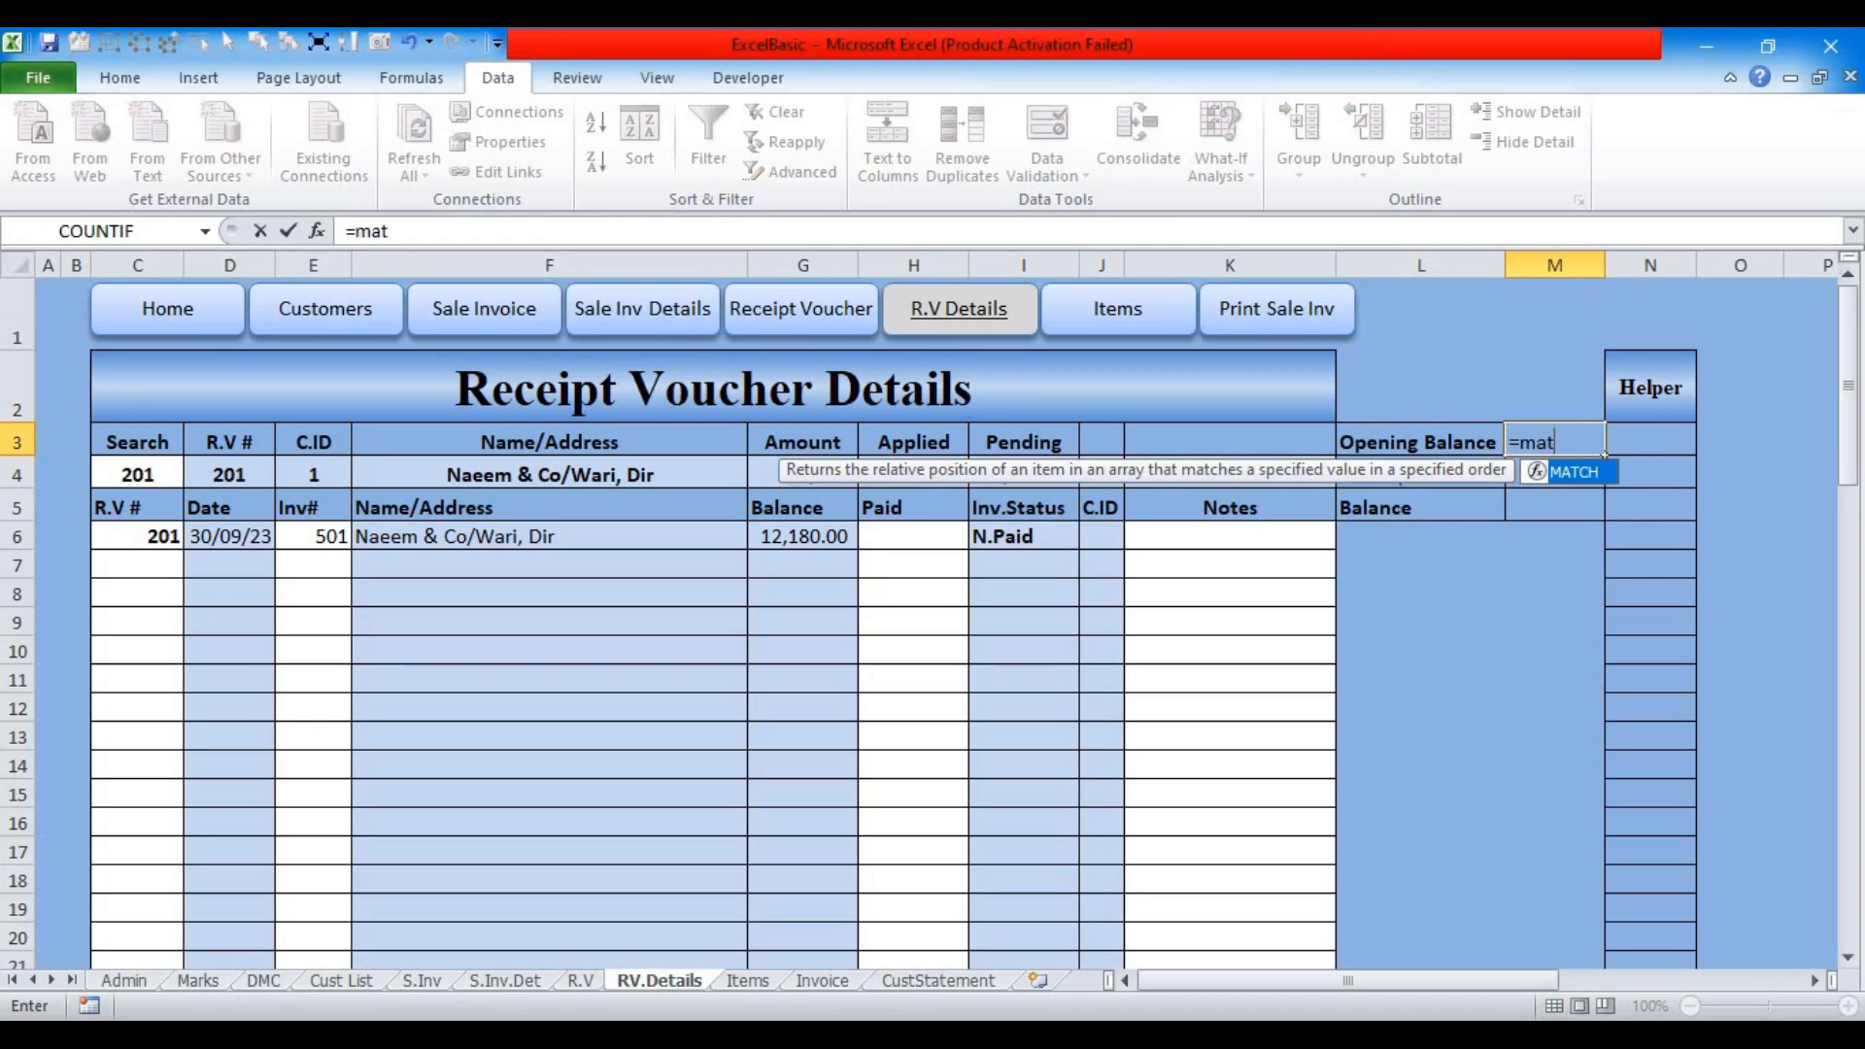
key("Tab")
left_click(292, 475)
type(",")
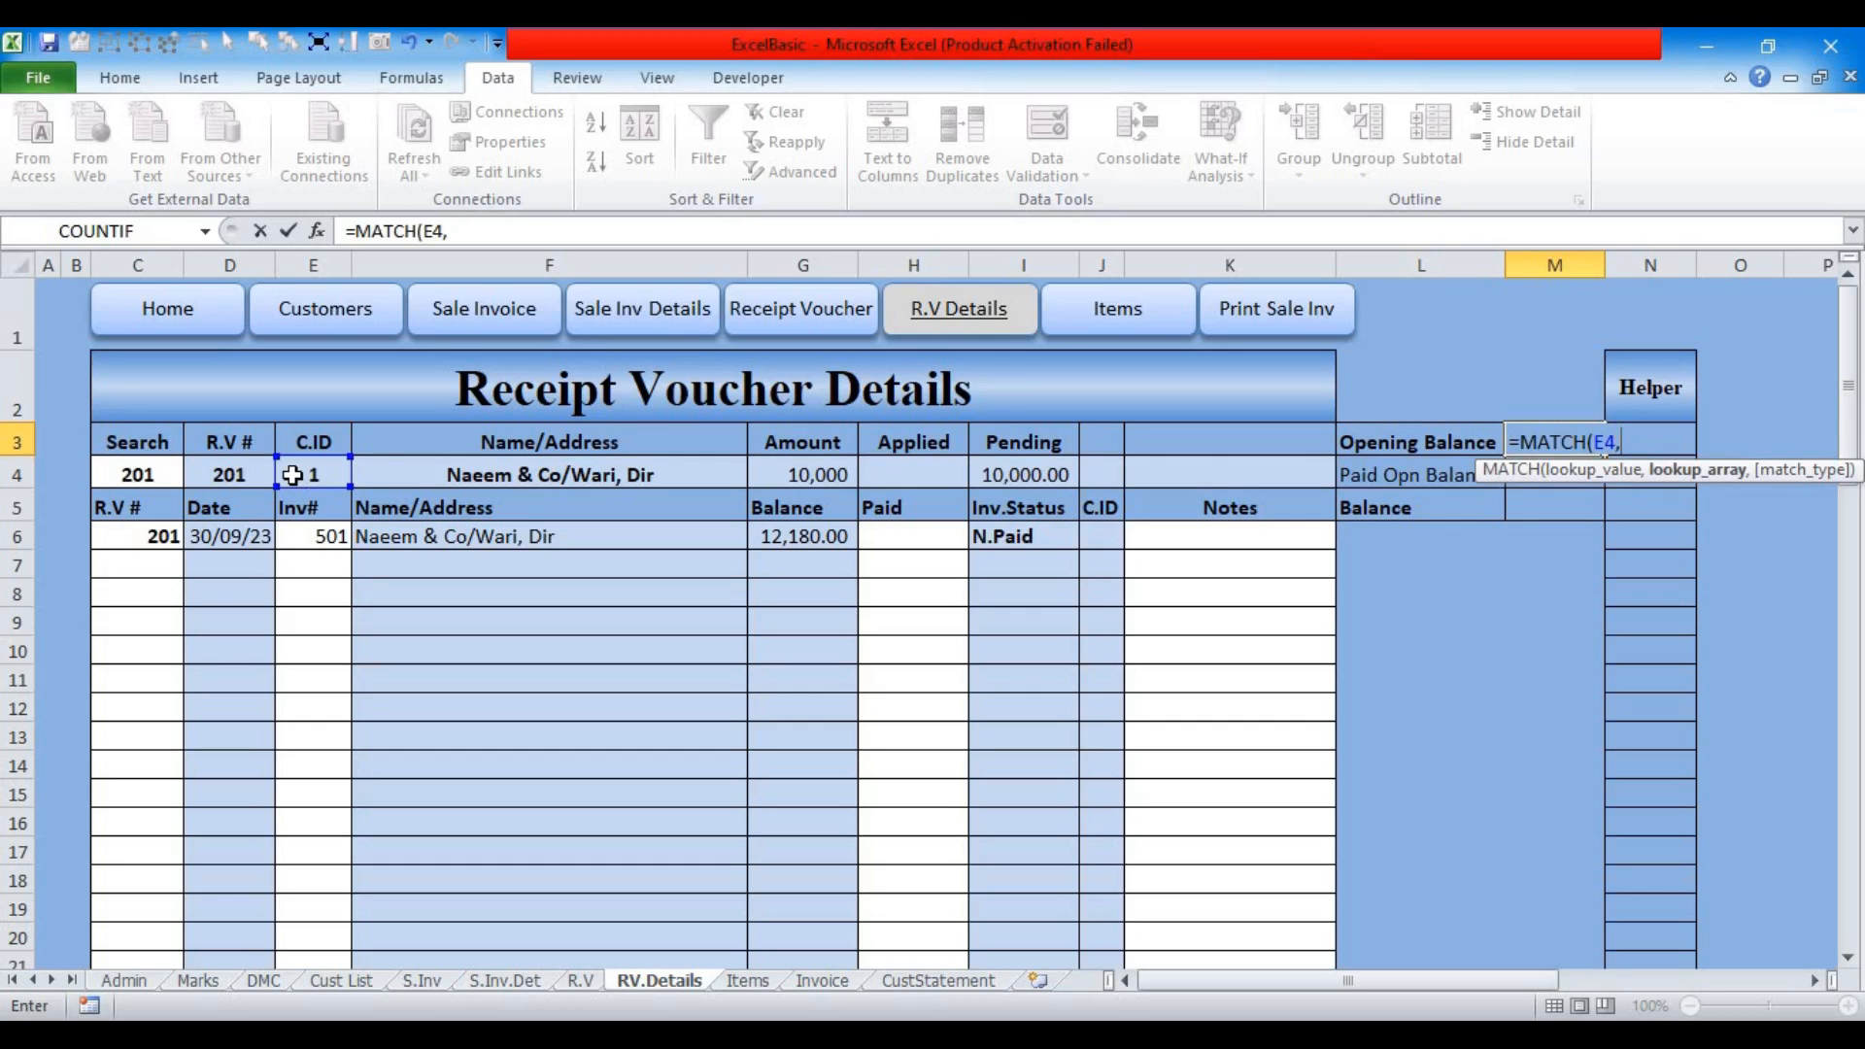
left_click(342, 979)
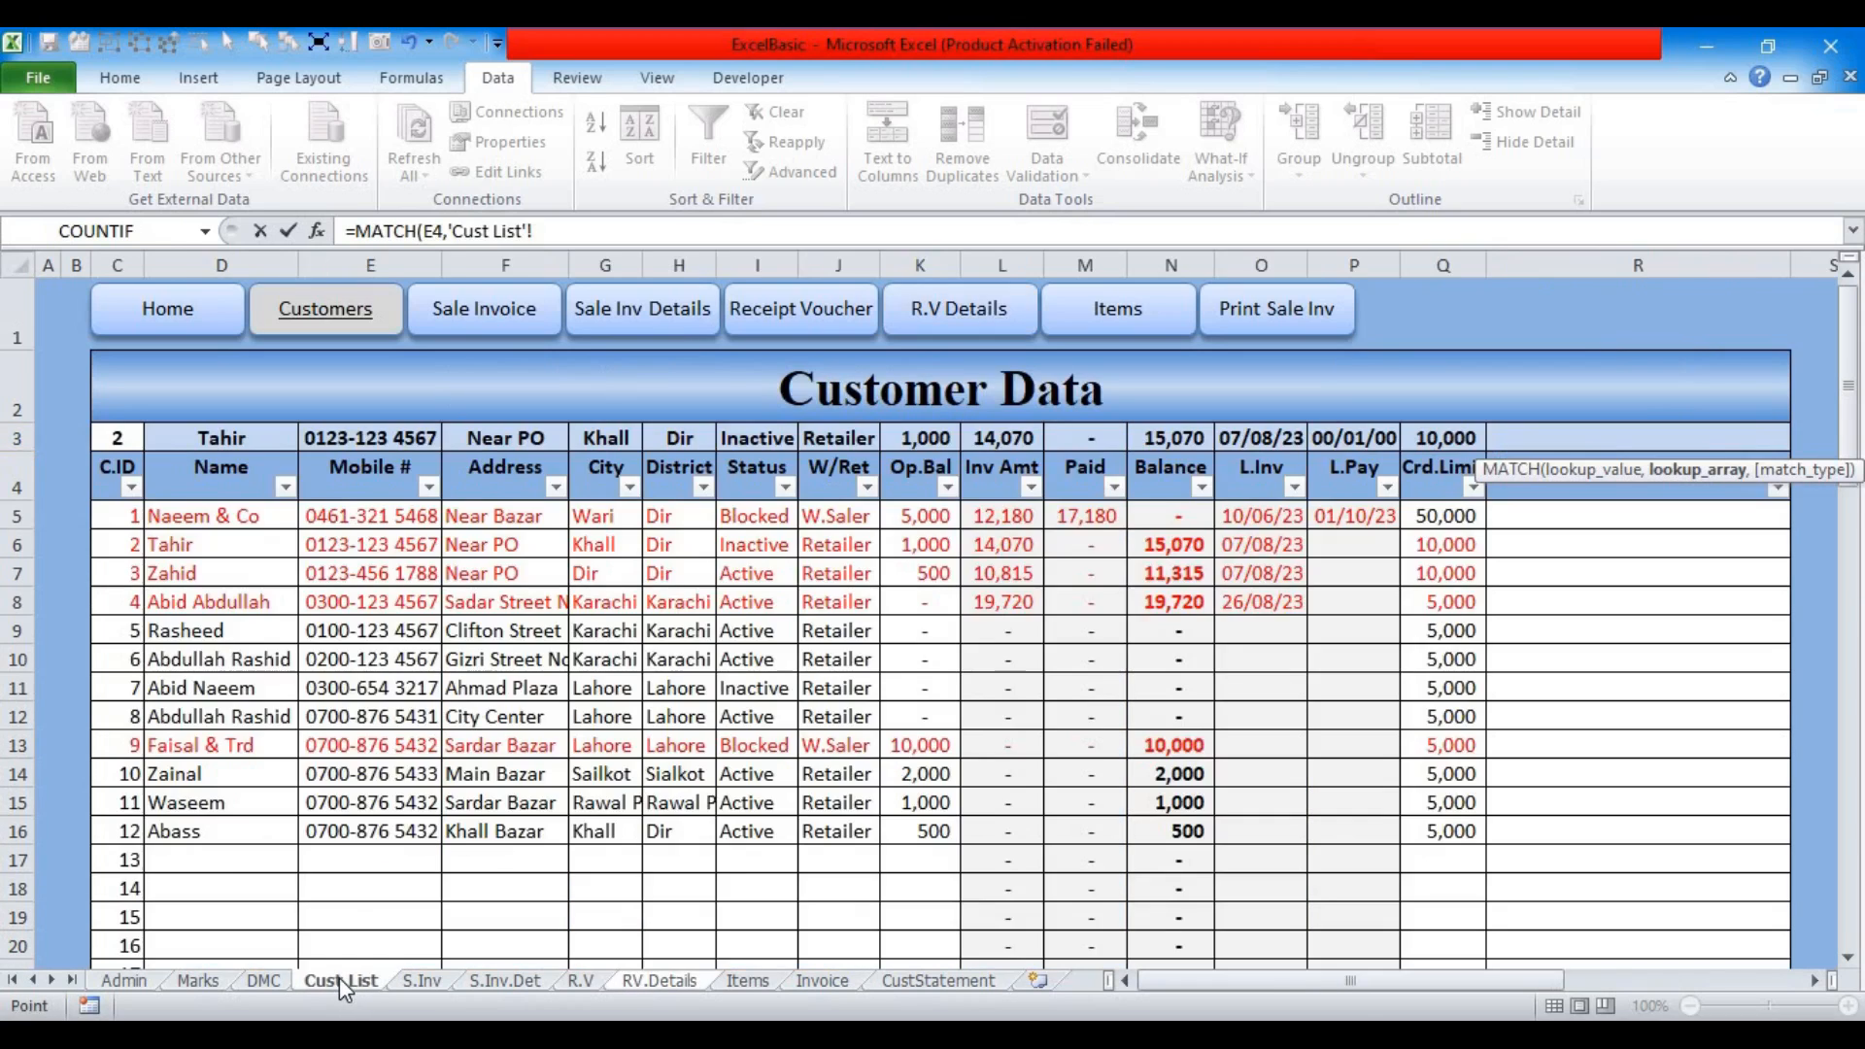
left_click_drag(111, 518, 118, 889)
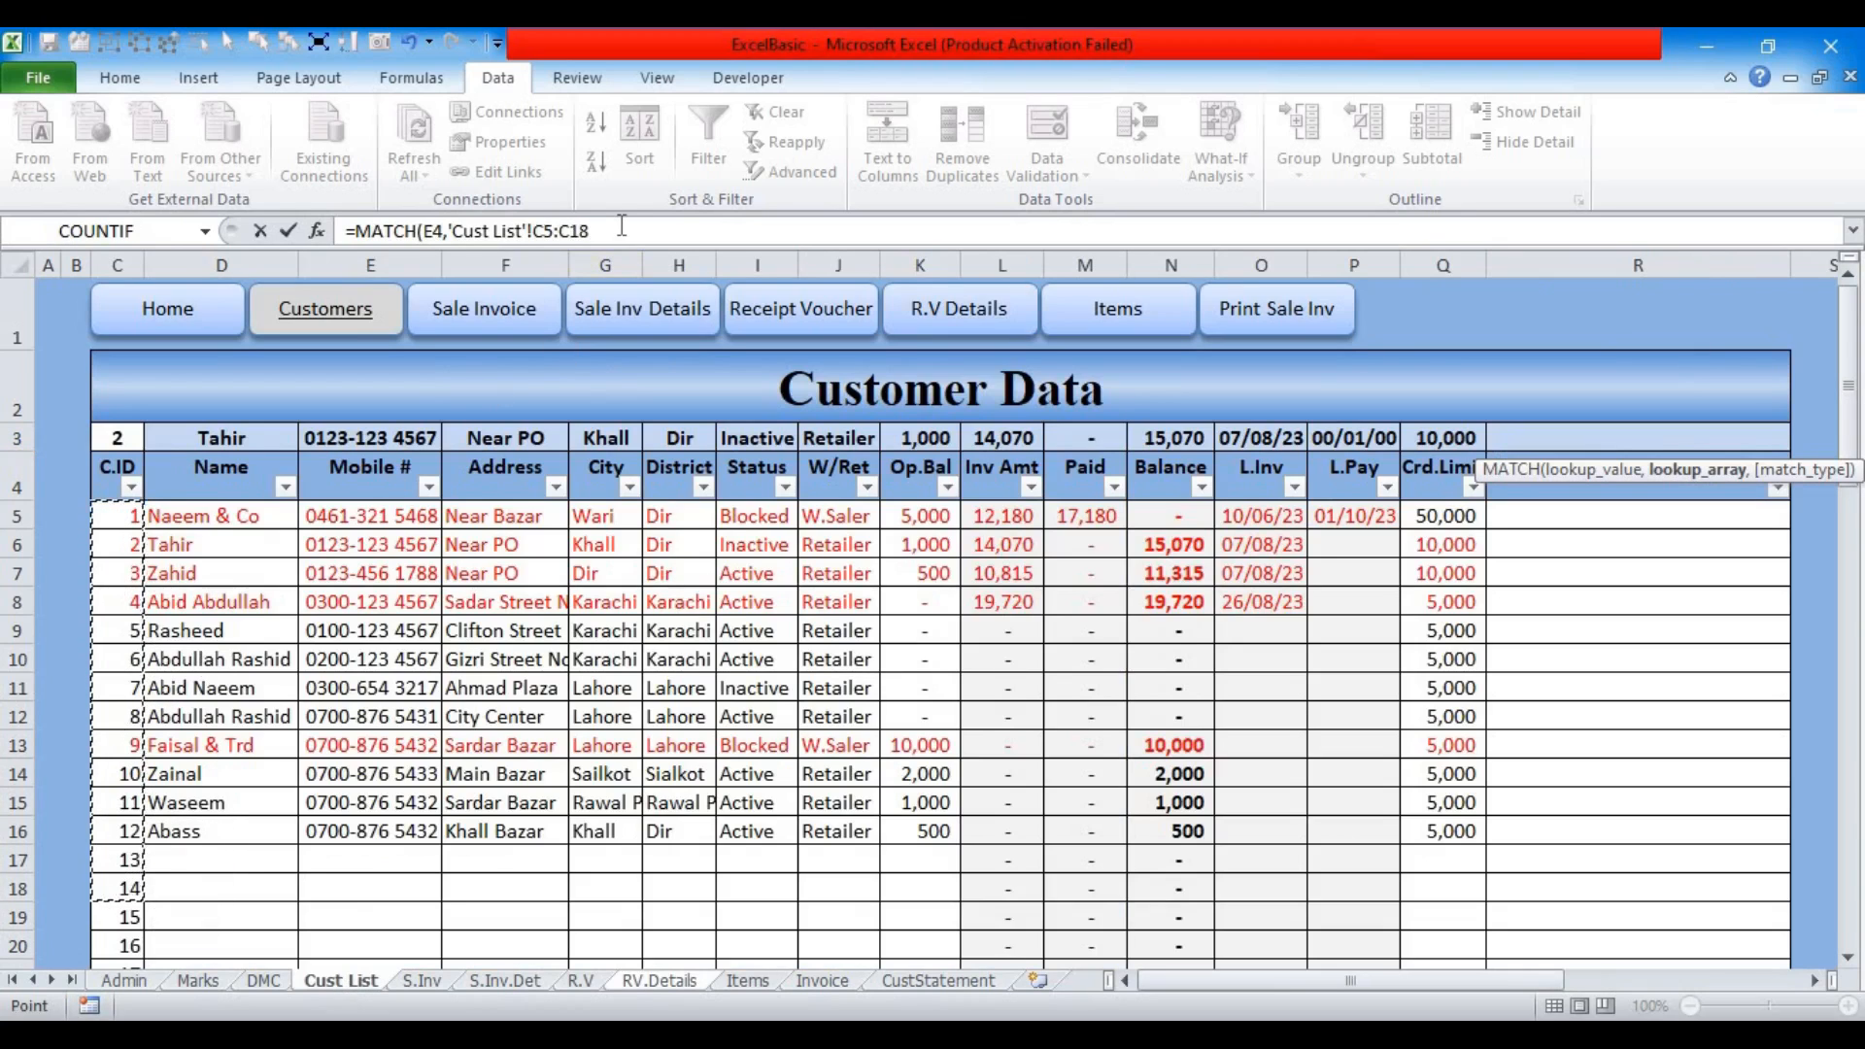
left_click(589, 230)
key("BackSpace")
type("999")
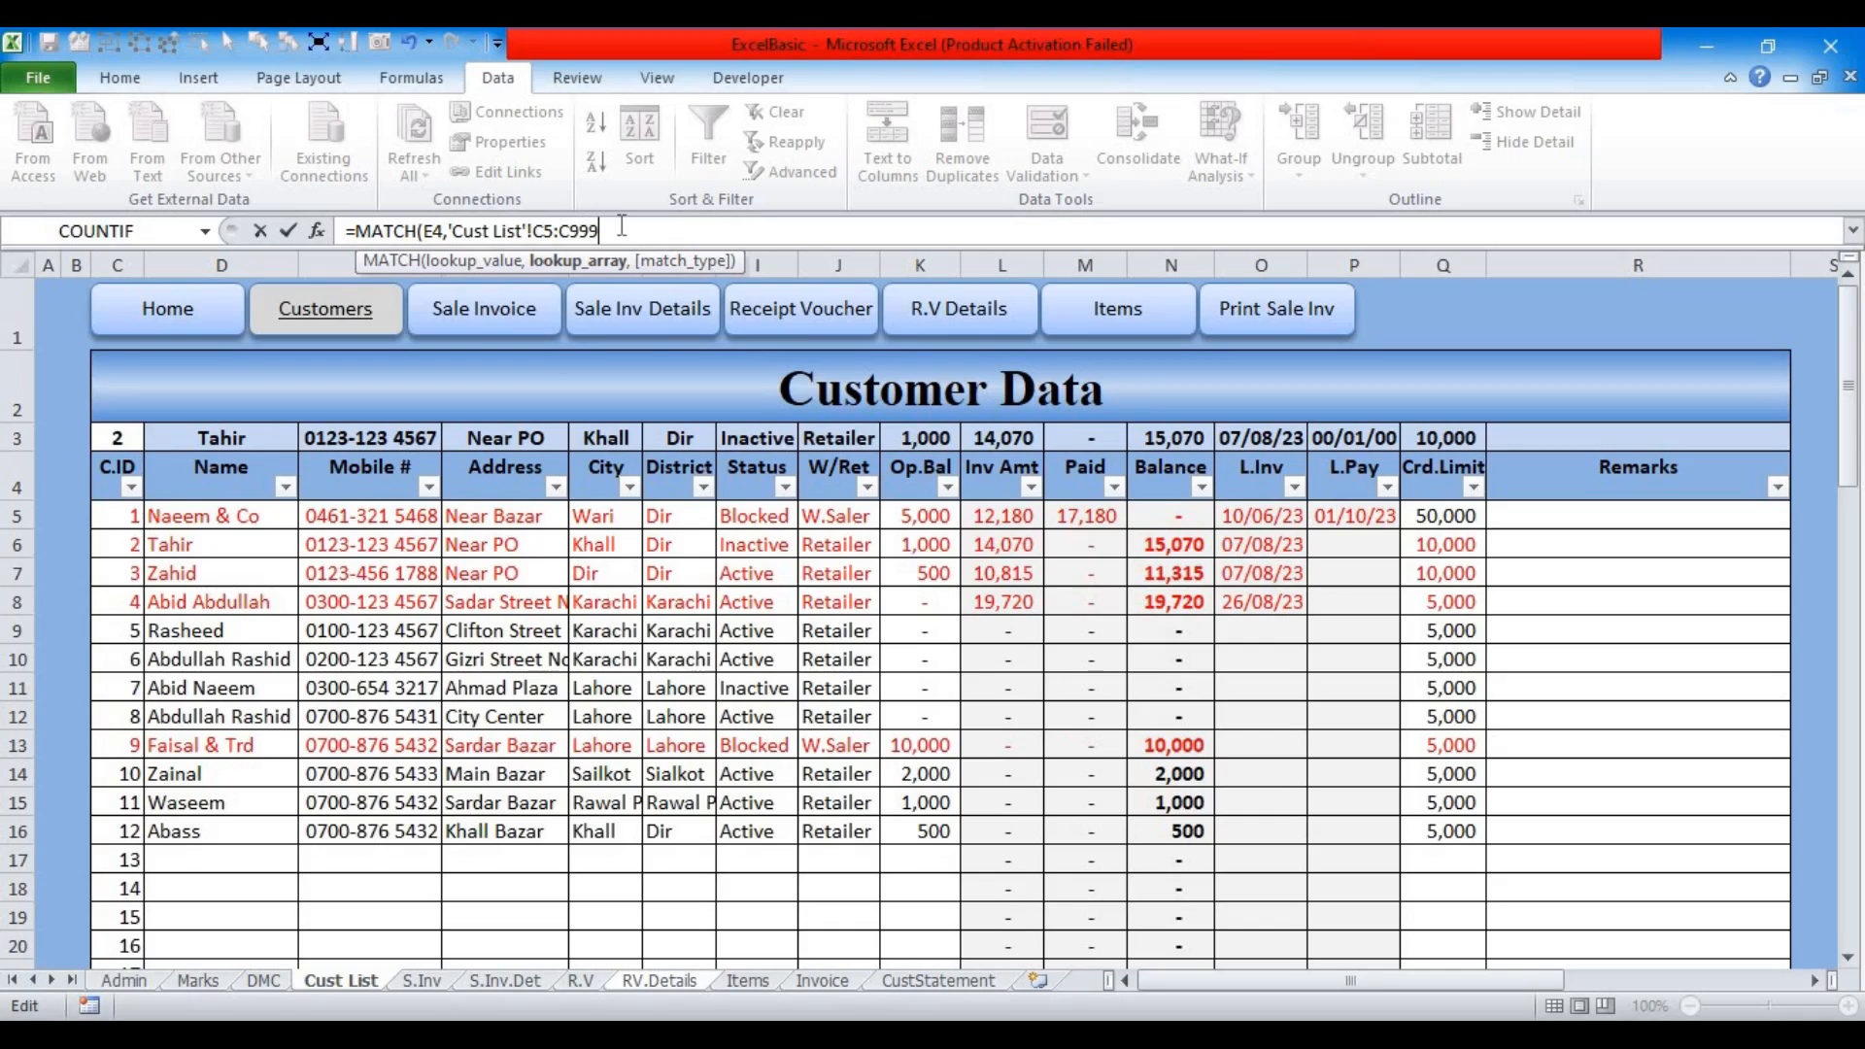
type(",0")
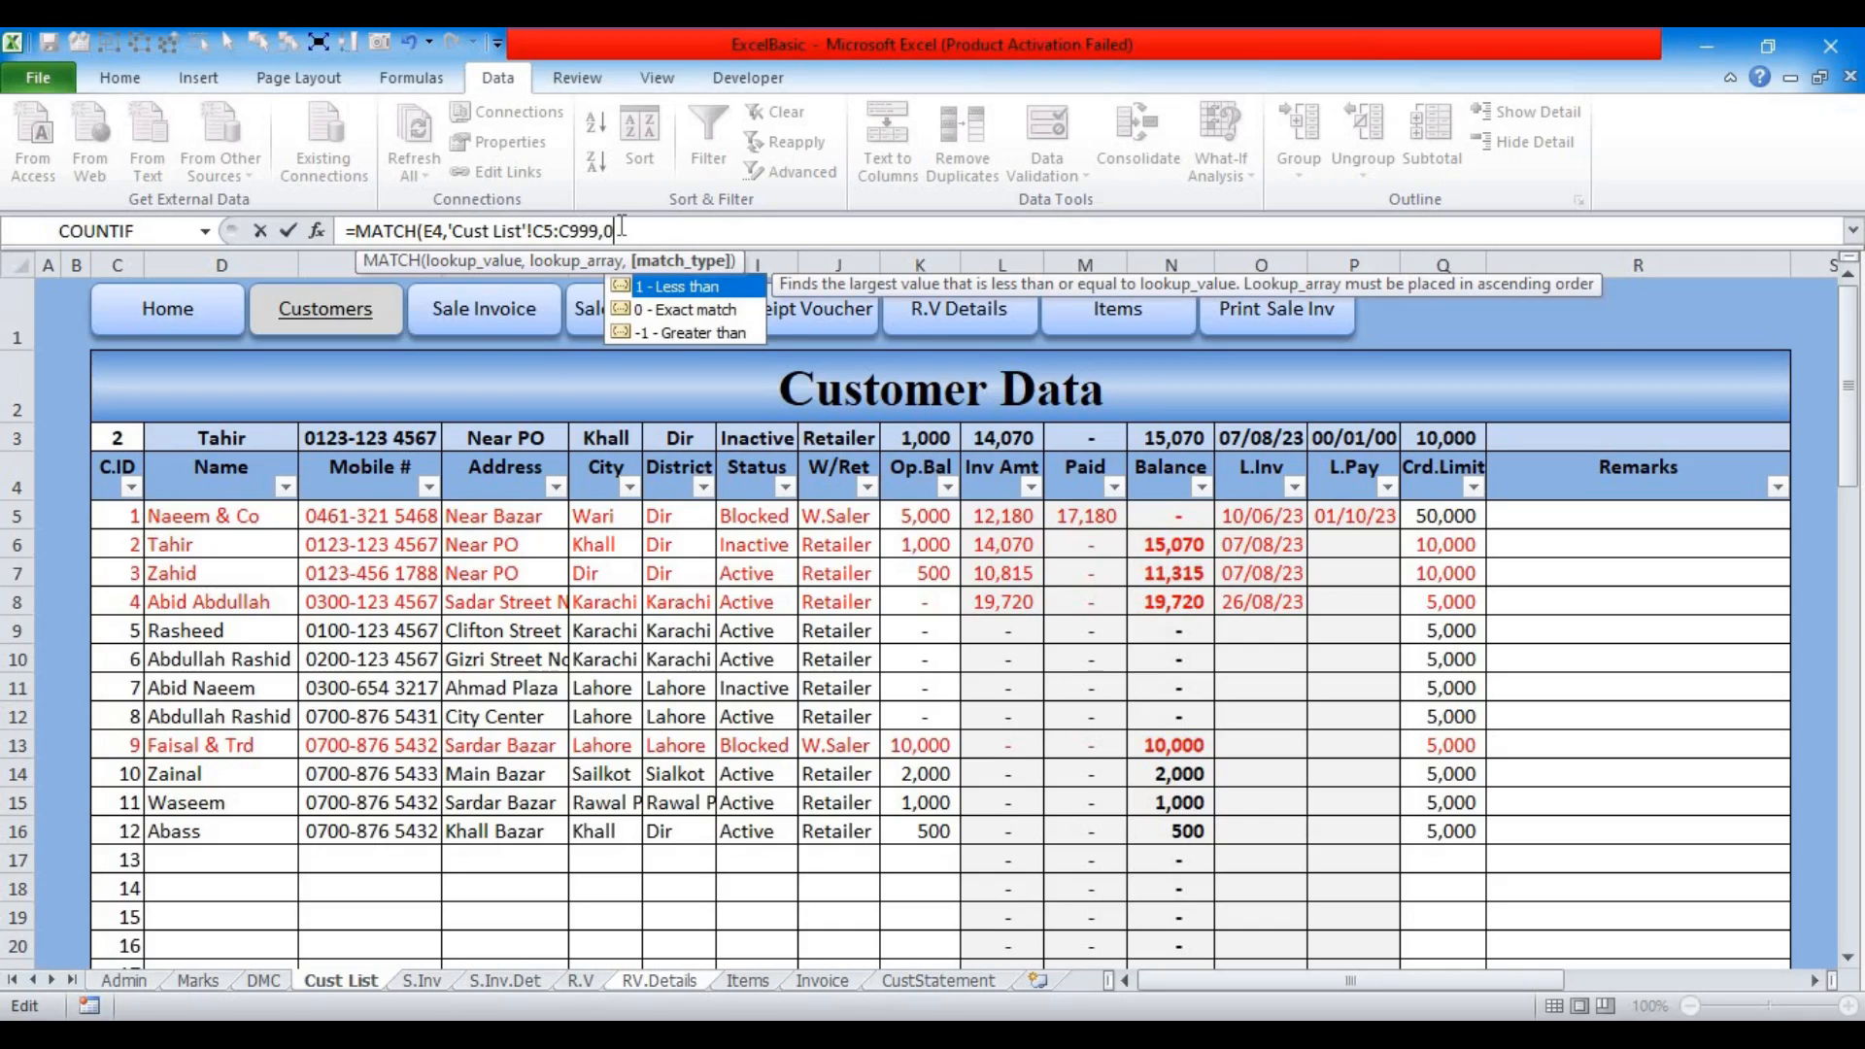
key("Return")
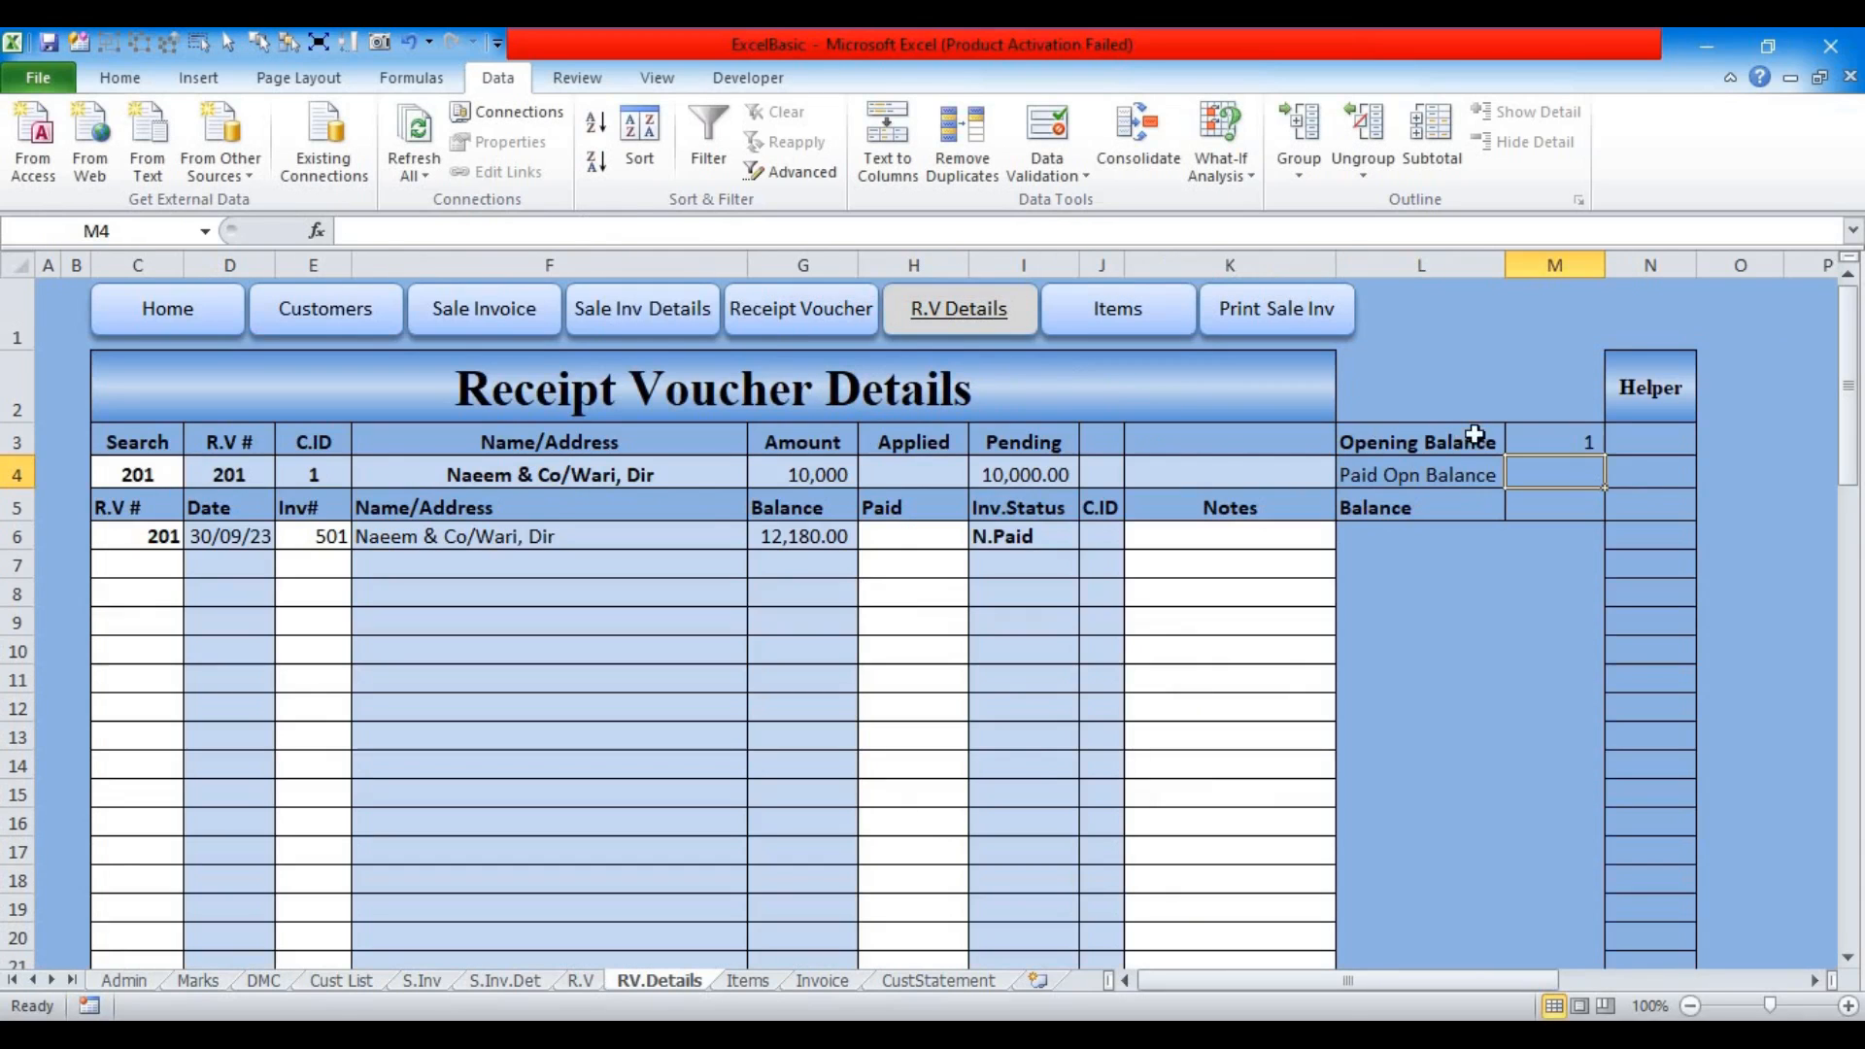
Step: Wrap the Opening Balance formula in M3 as =INDEX('Cust List'!K5:K999,MATCH(E4,'Cust List'!C5:C999,0))
left_click(1598, 449)
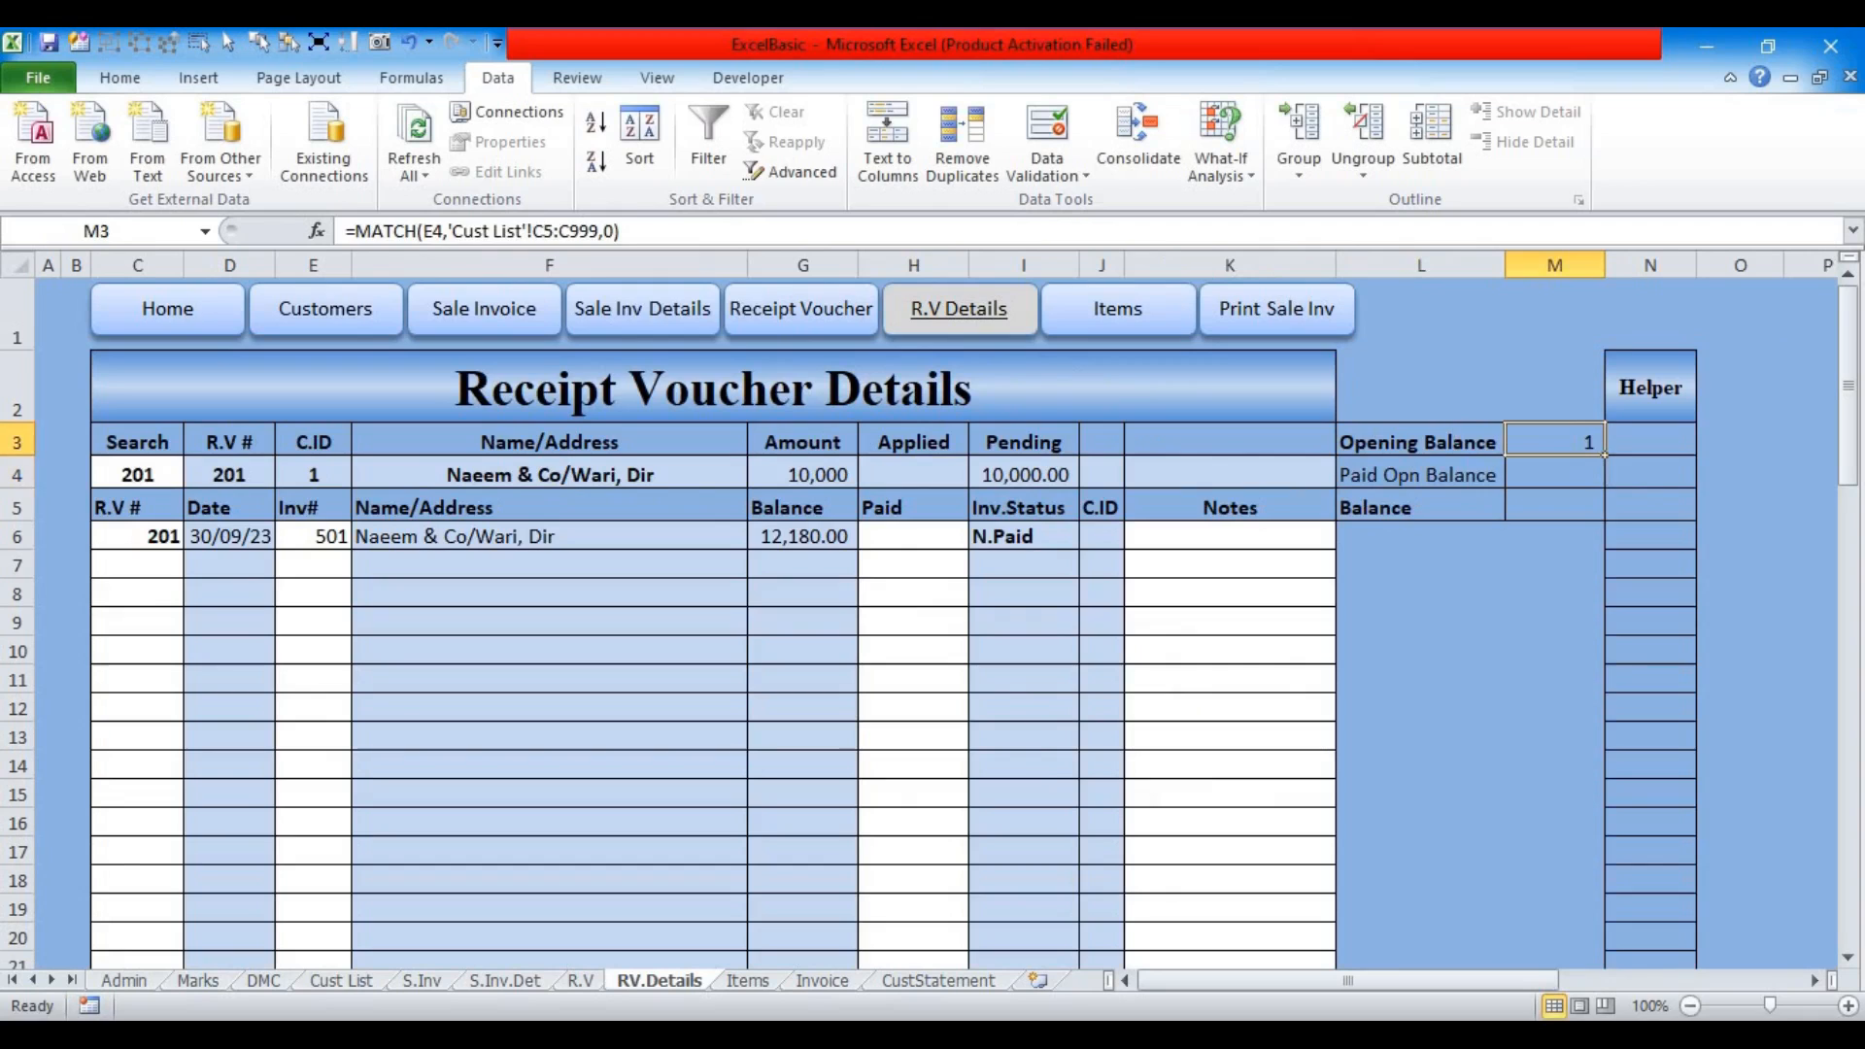
left_click(373, 233)
type("INDEX(")
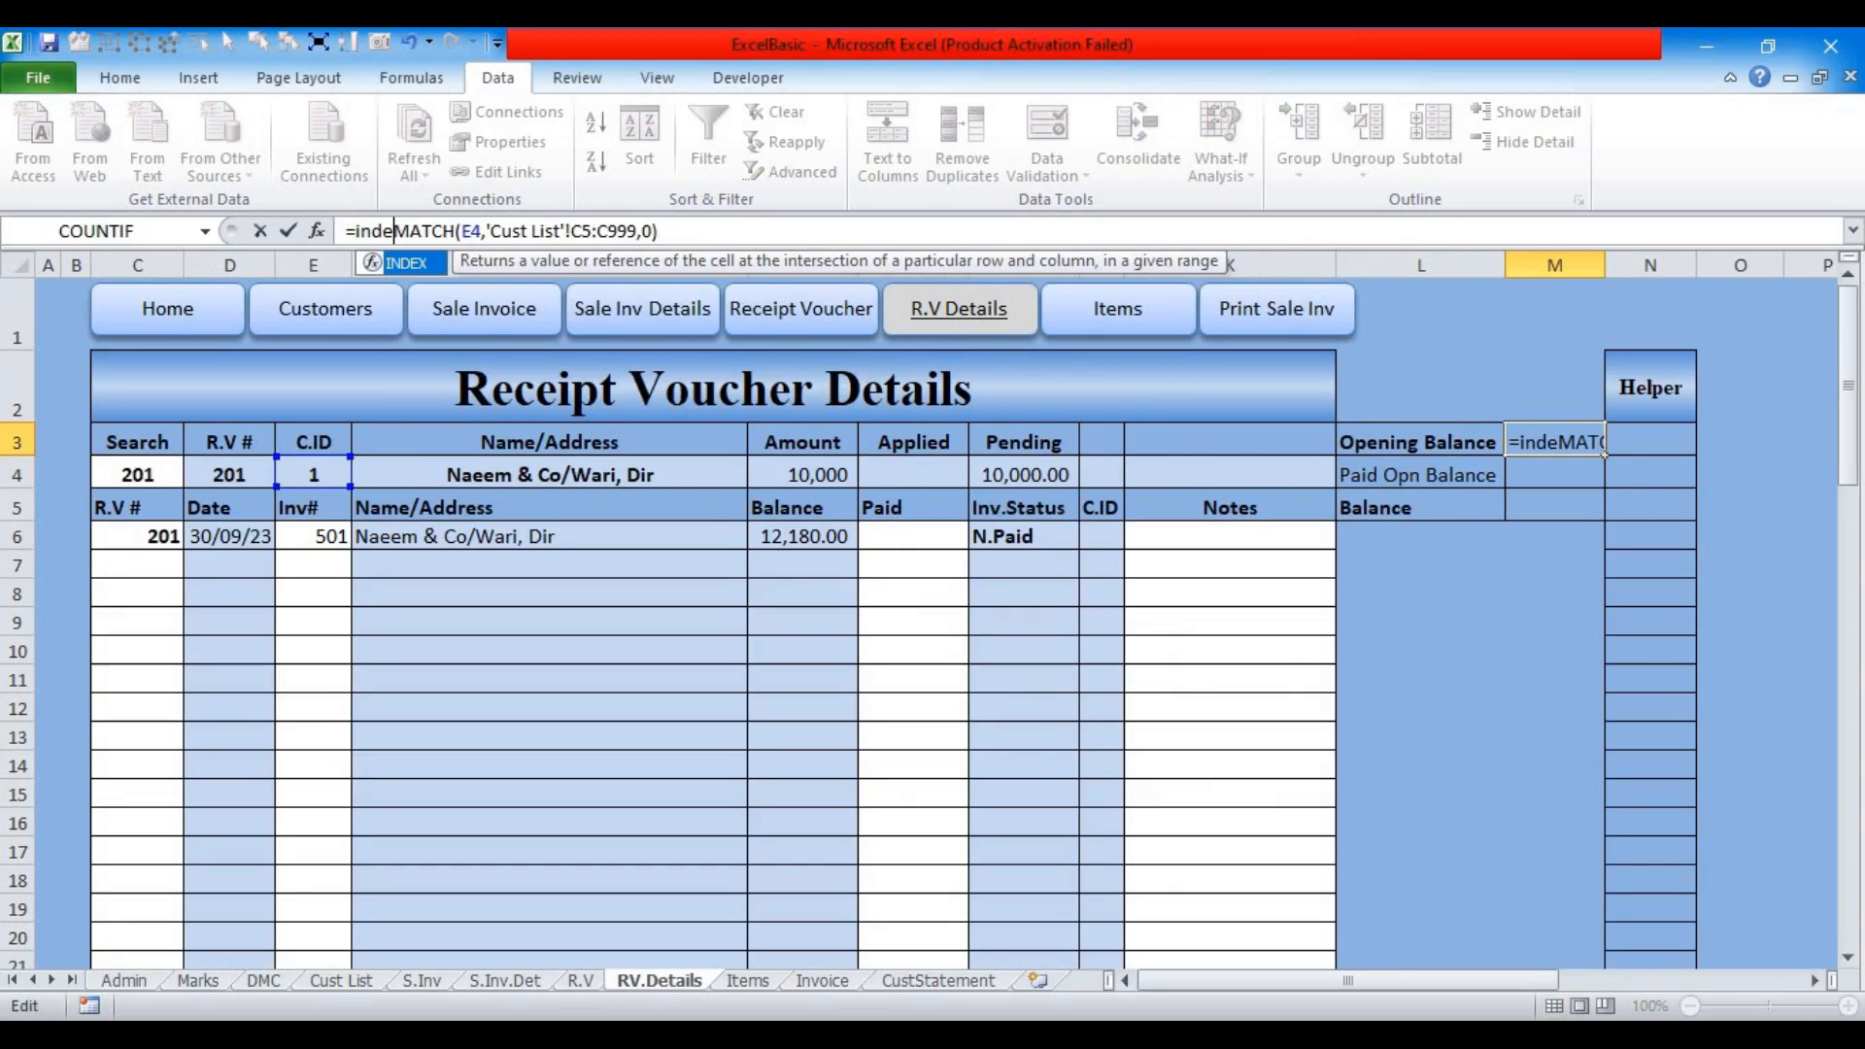
left_click(341, 980)
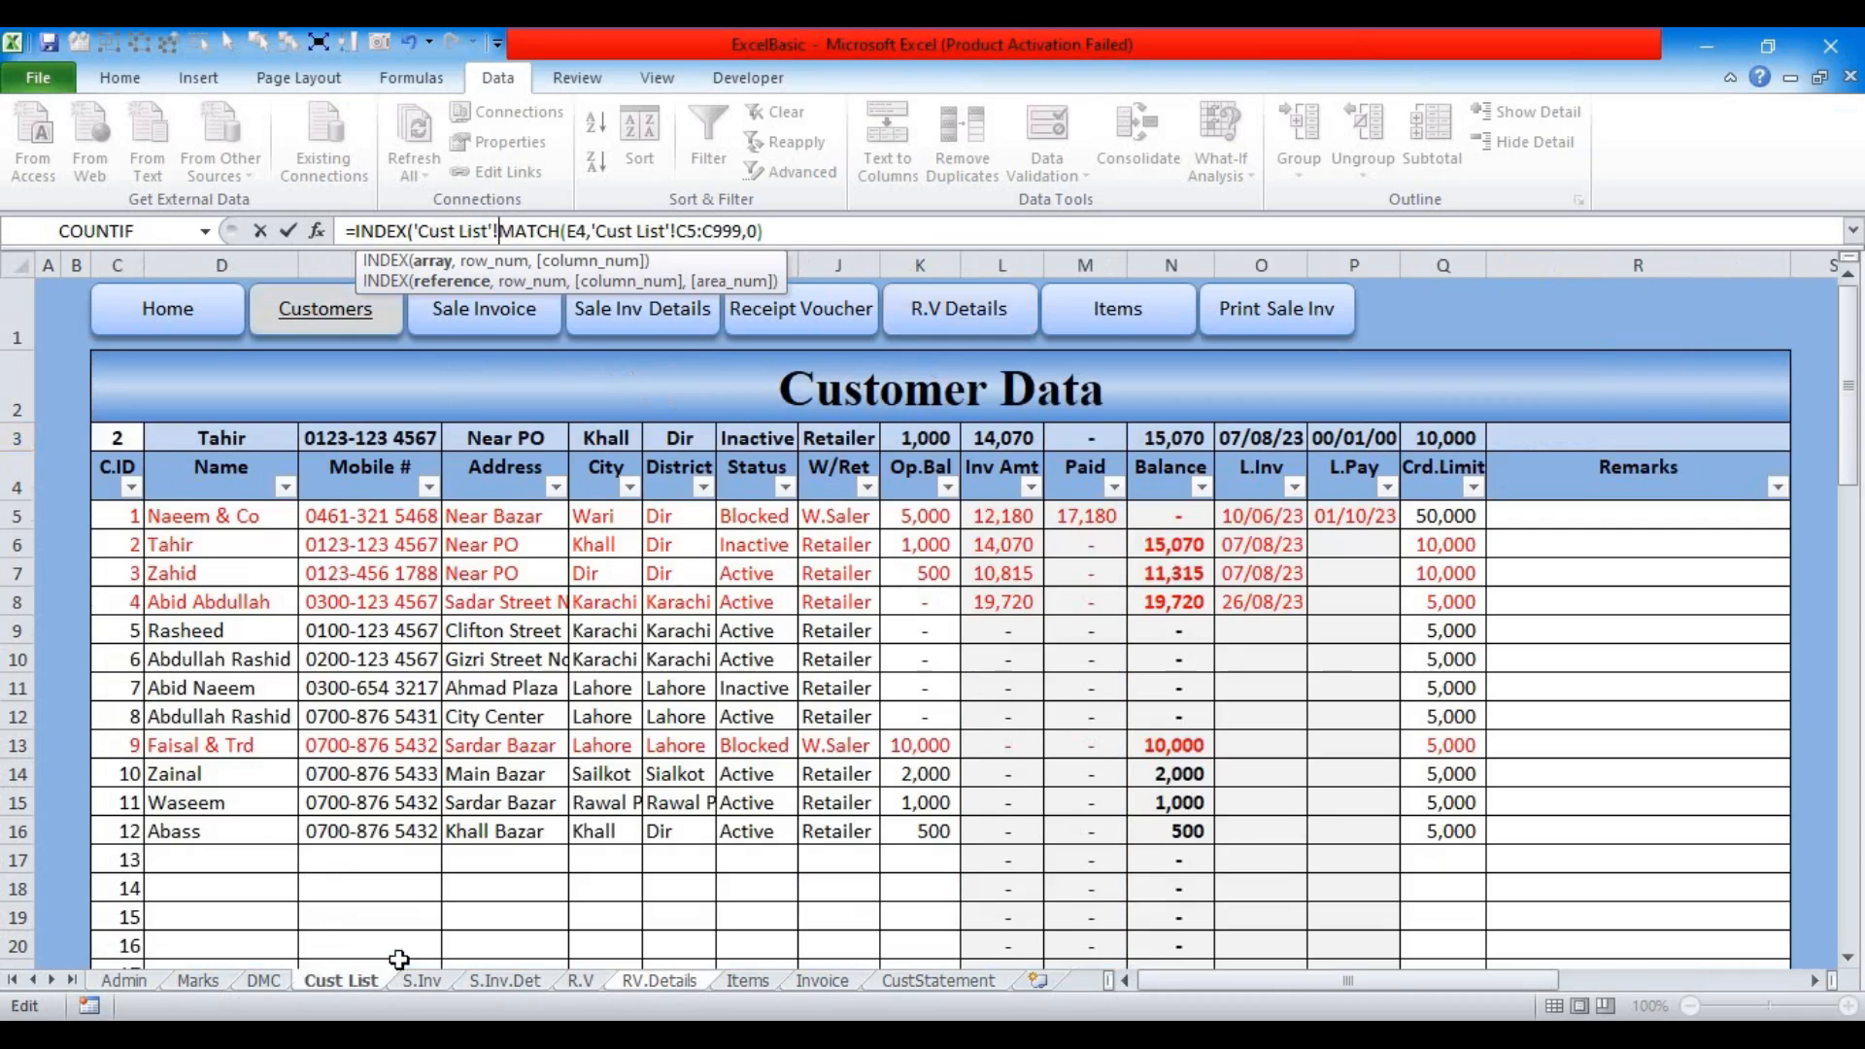
left_click_drag(907, 520, 910, 827)
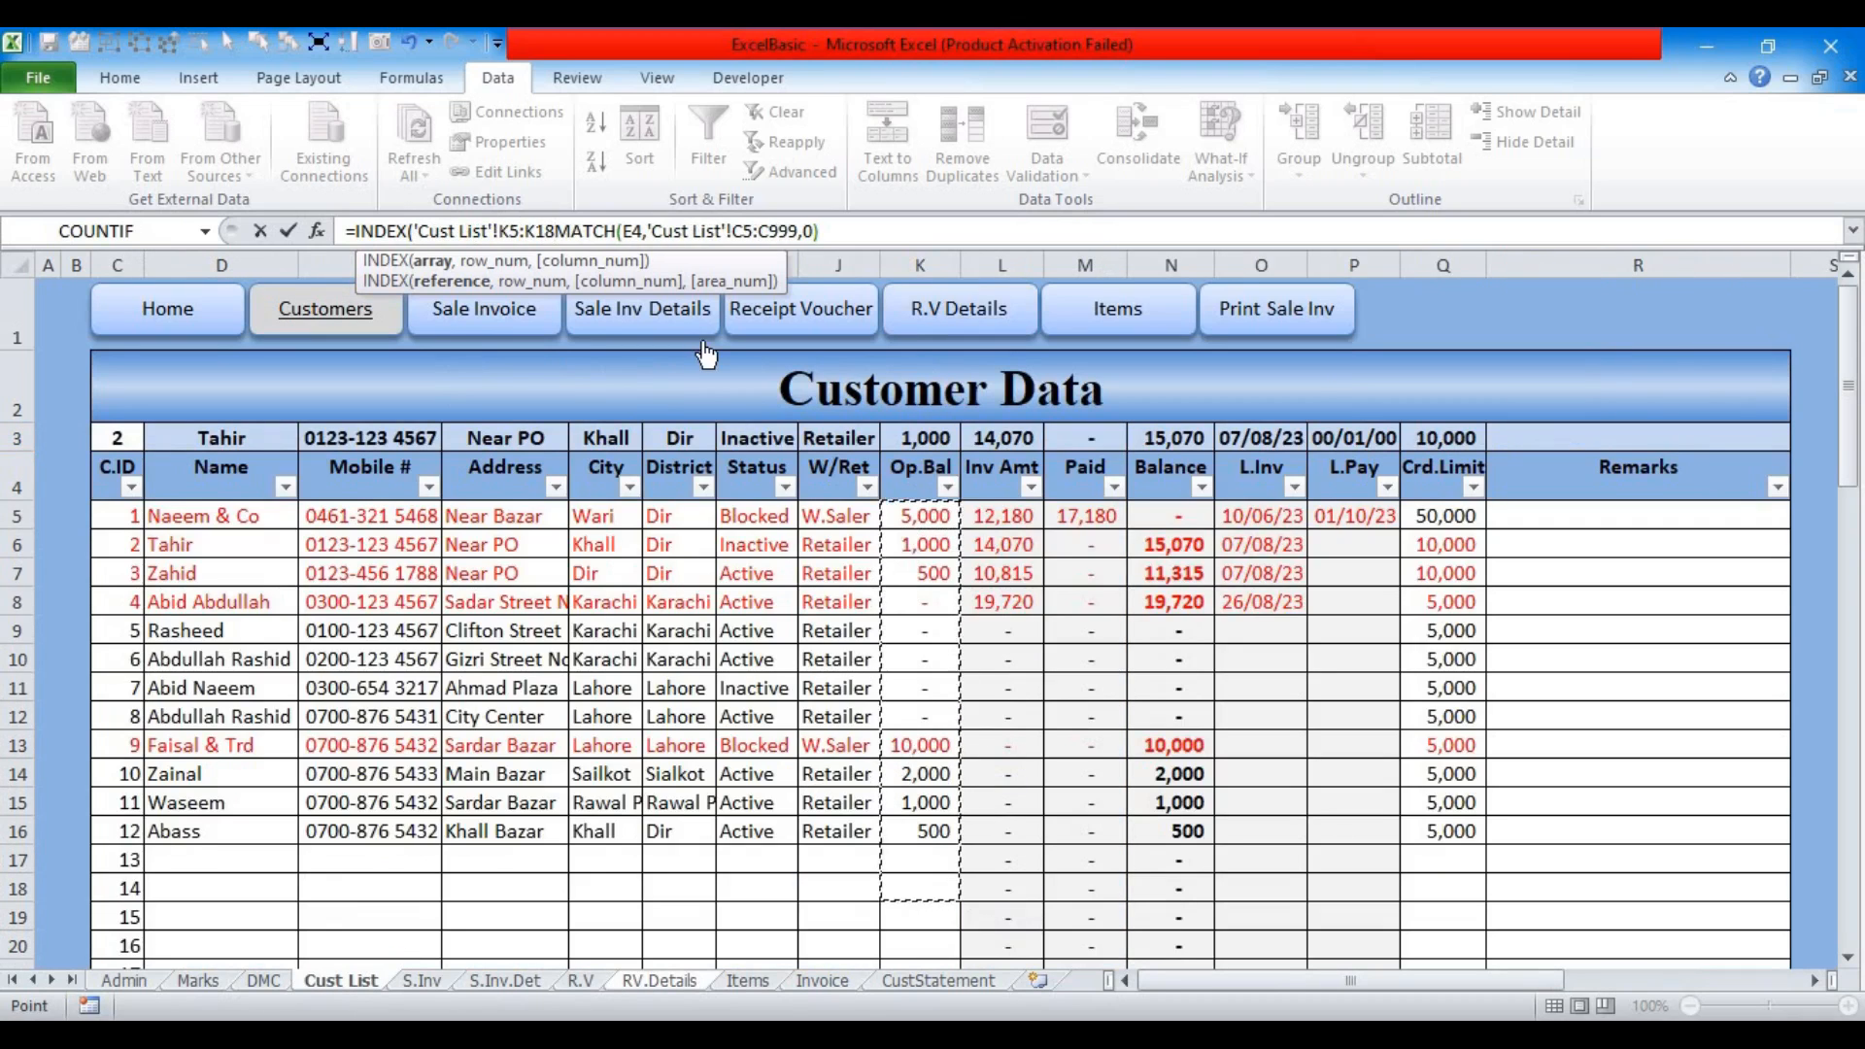
key("BackSpace")
key("BackSpace")
type("999,")
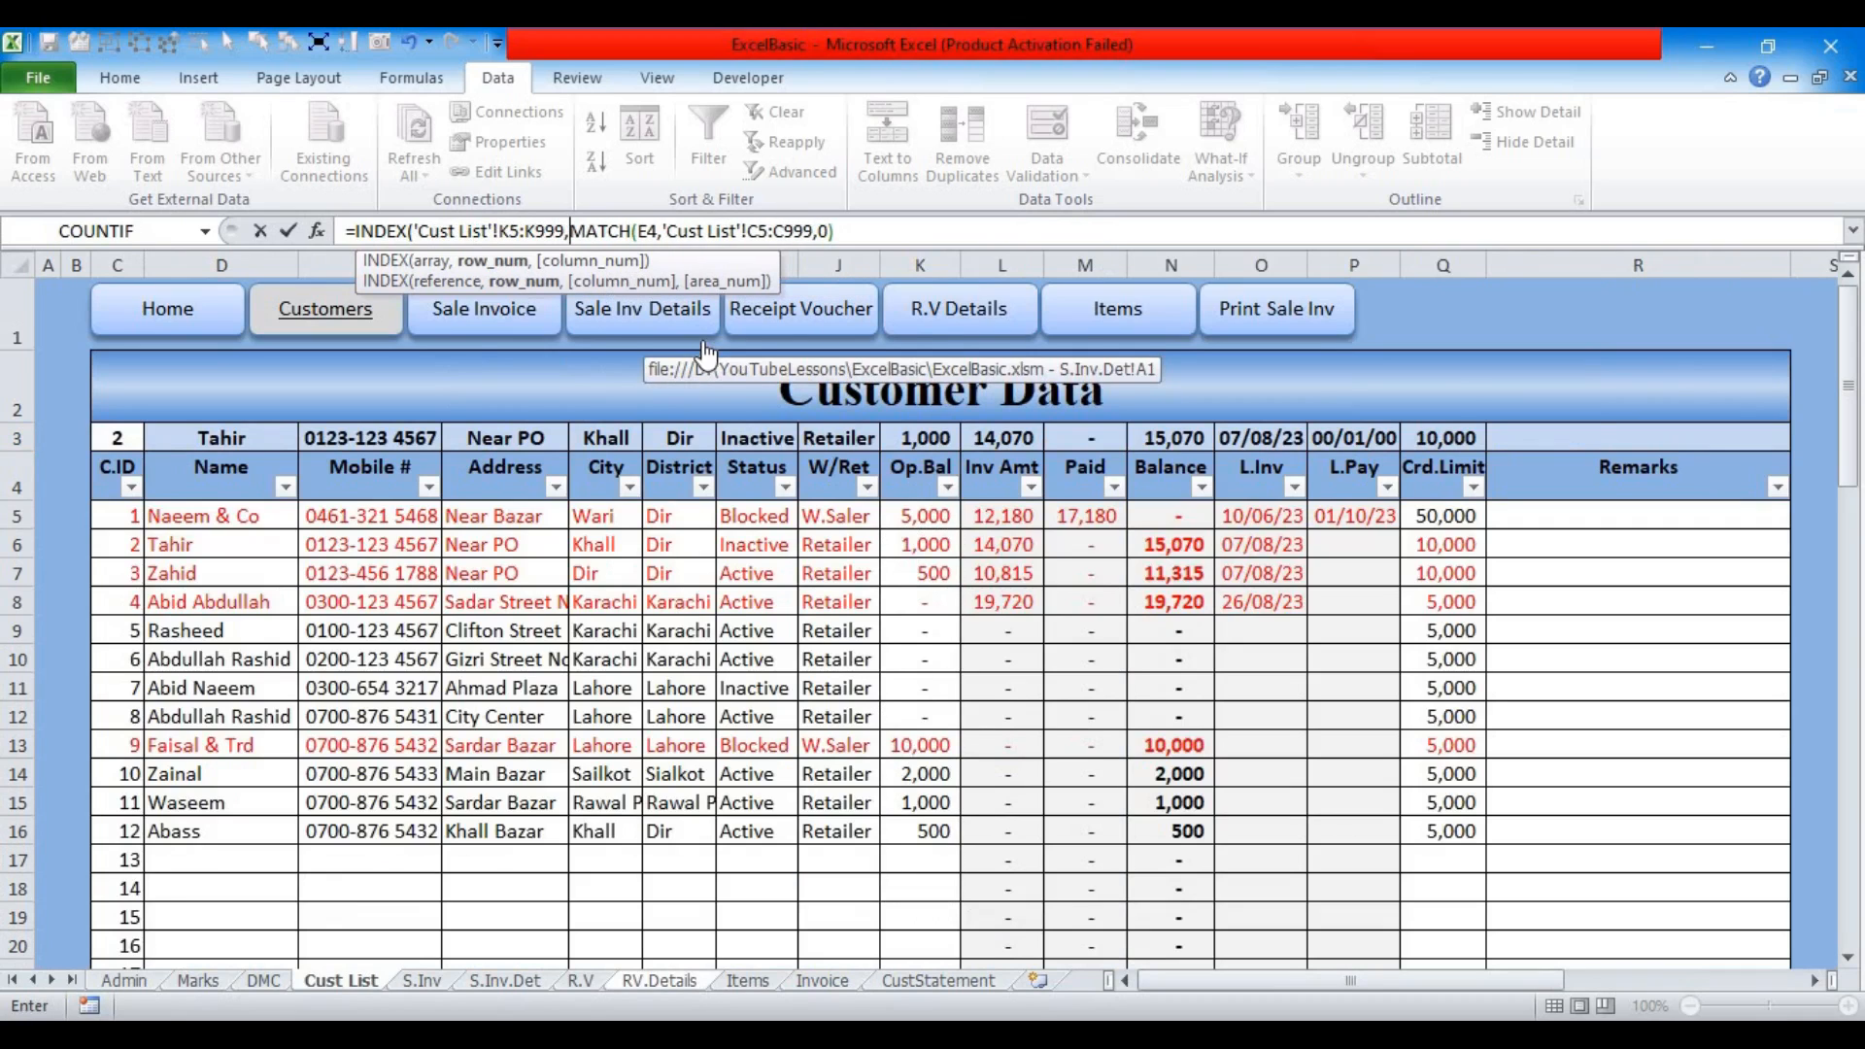
key("Return")
key("Escape")
key("Escape")
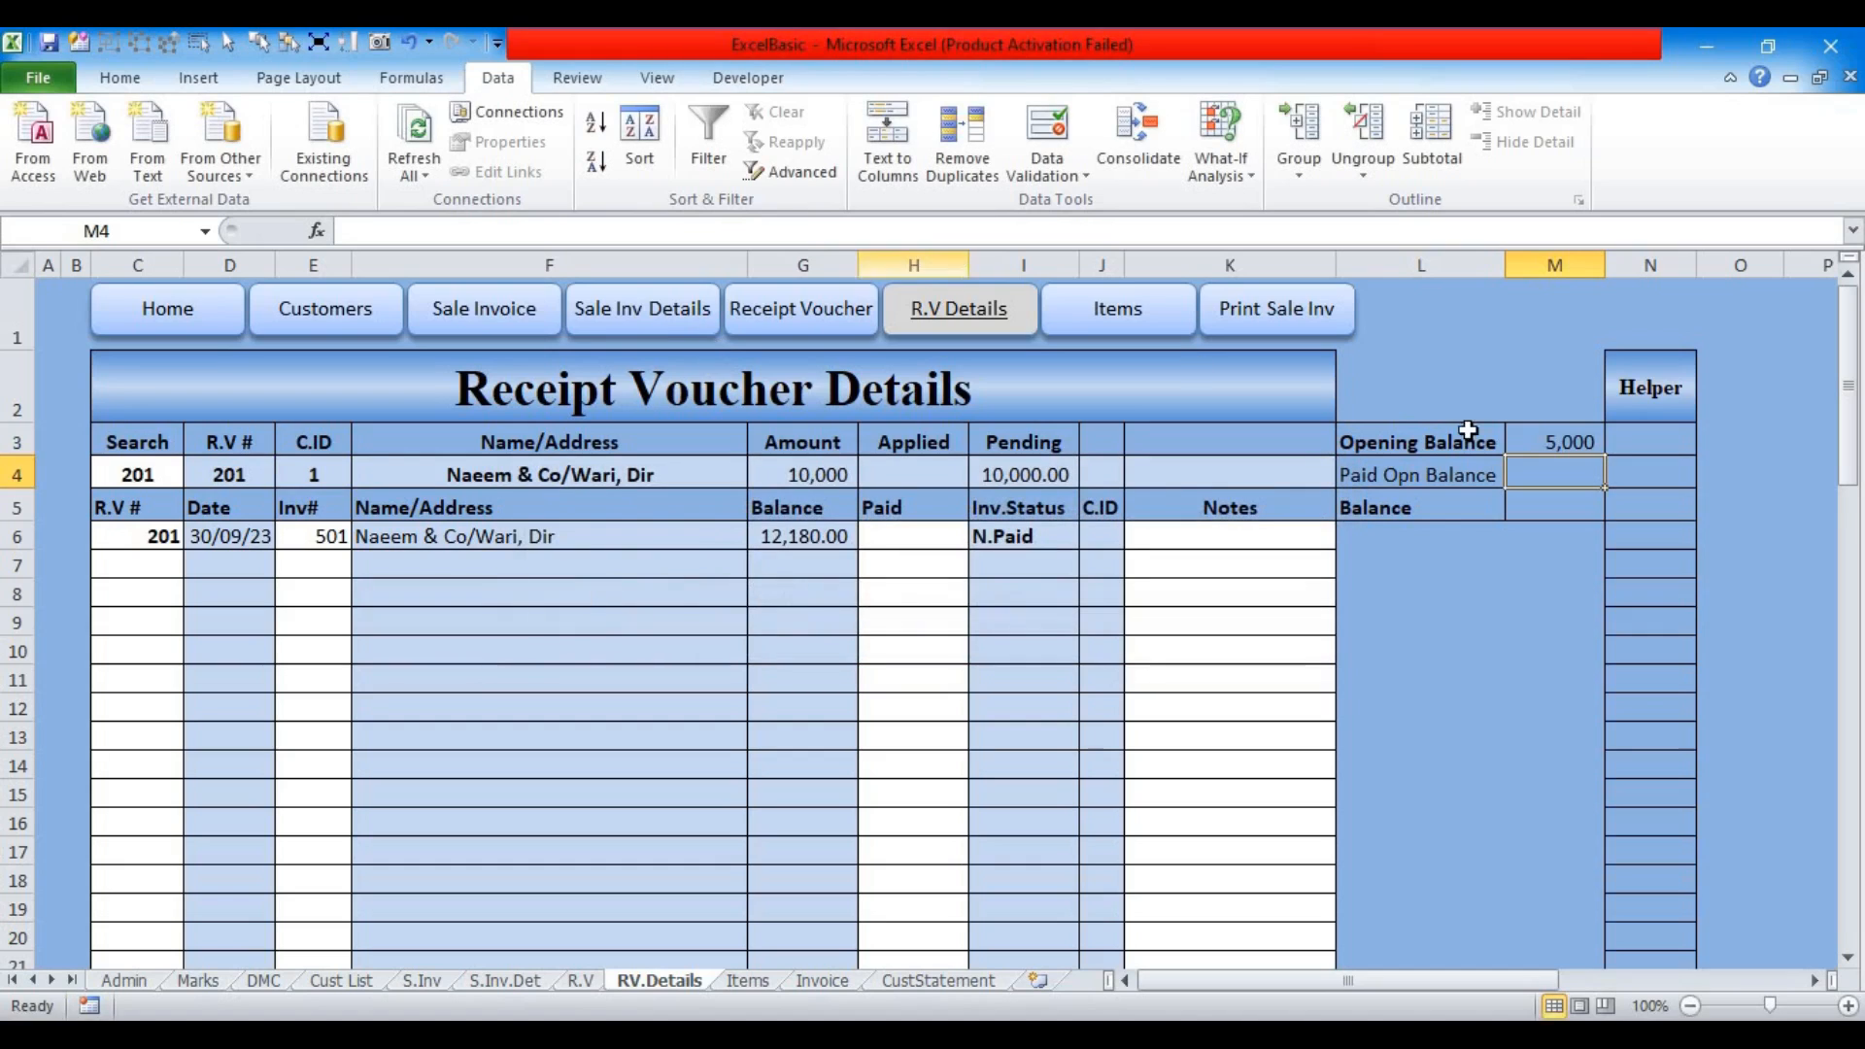
left_click(1538, 438)
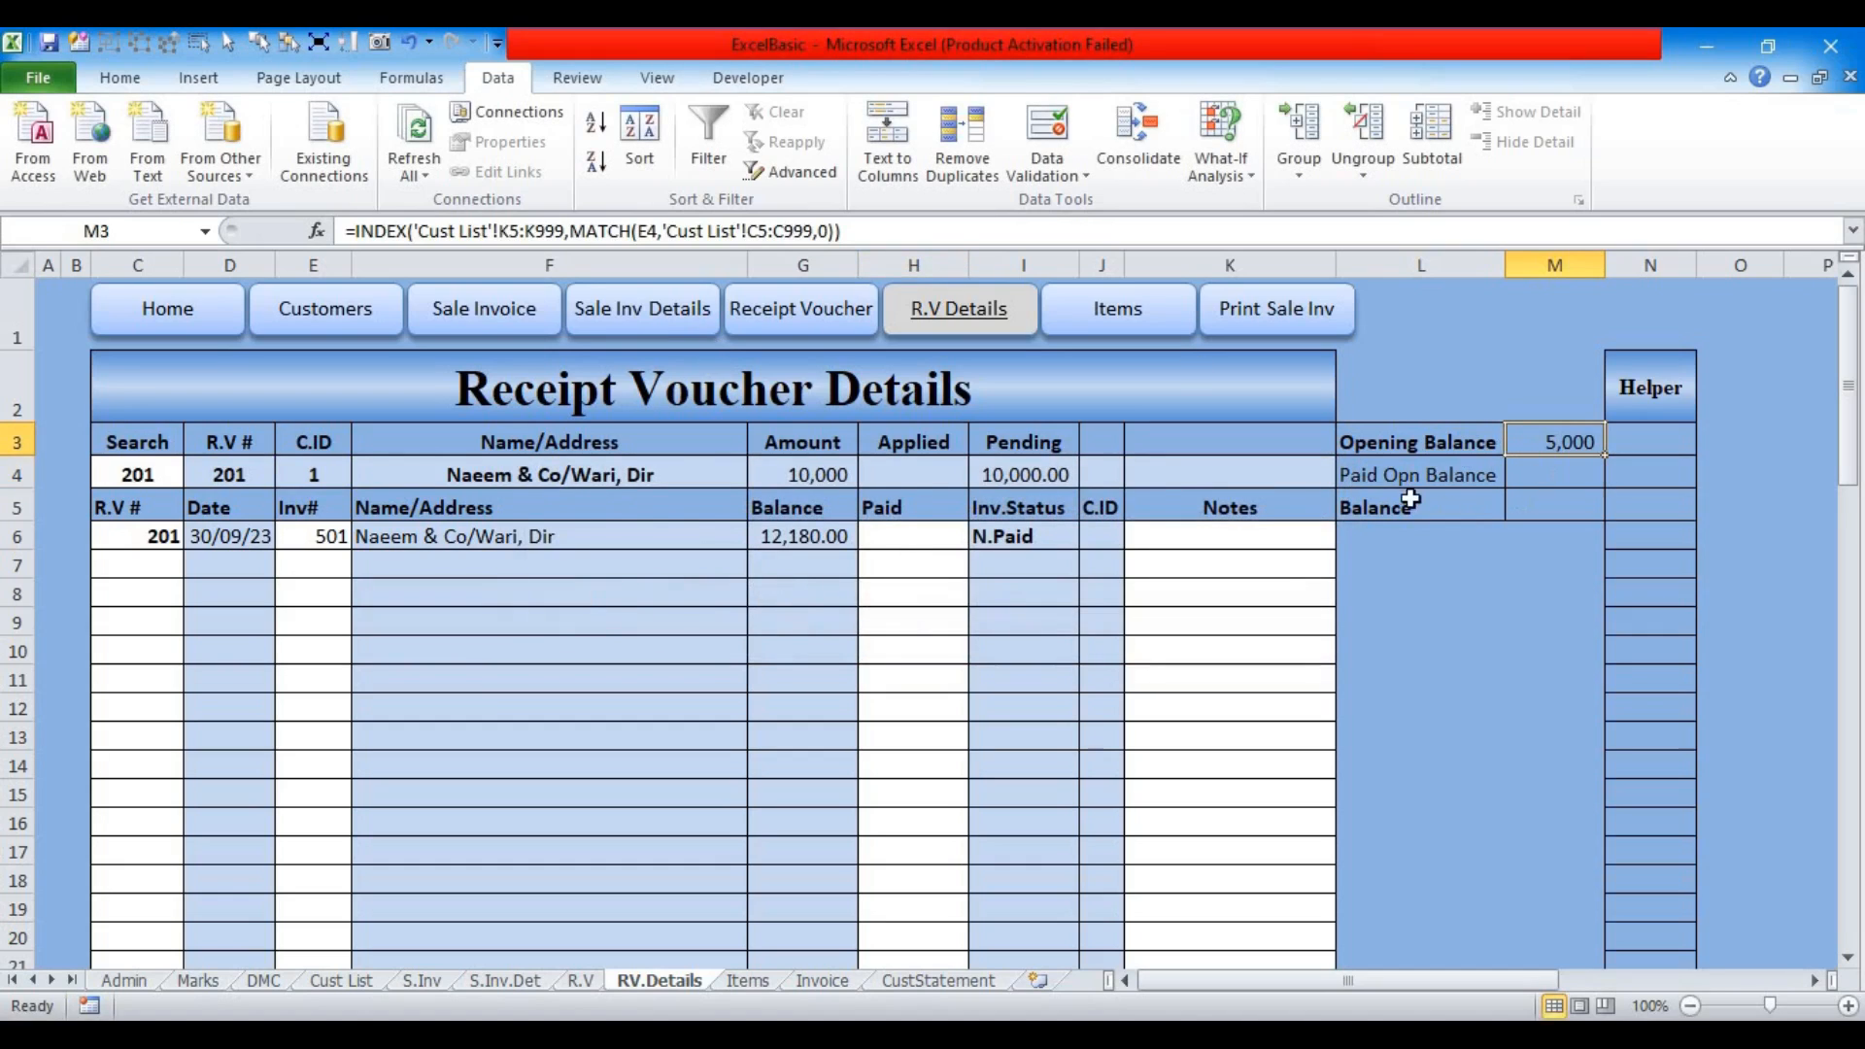
Step: Enter a trial value of 5000 in the Paid Opn Balance cell M4
left_click(1535, 473)
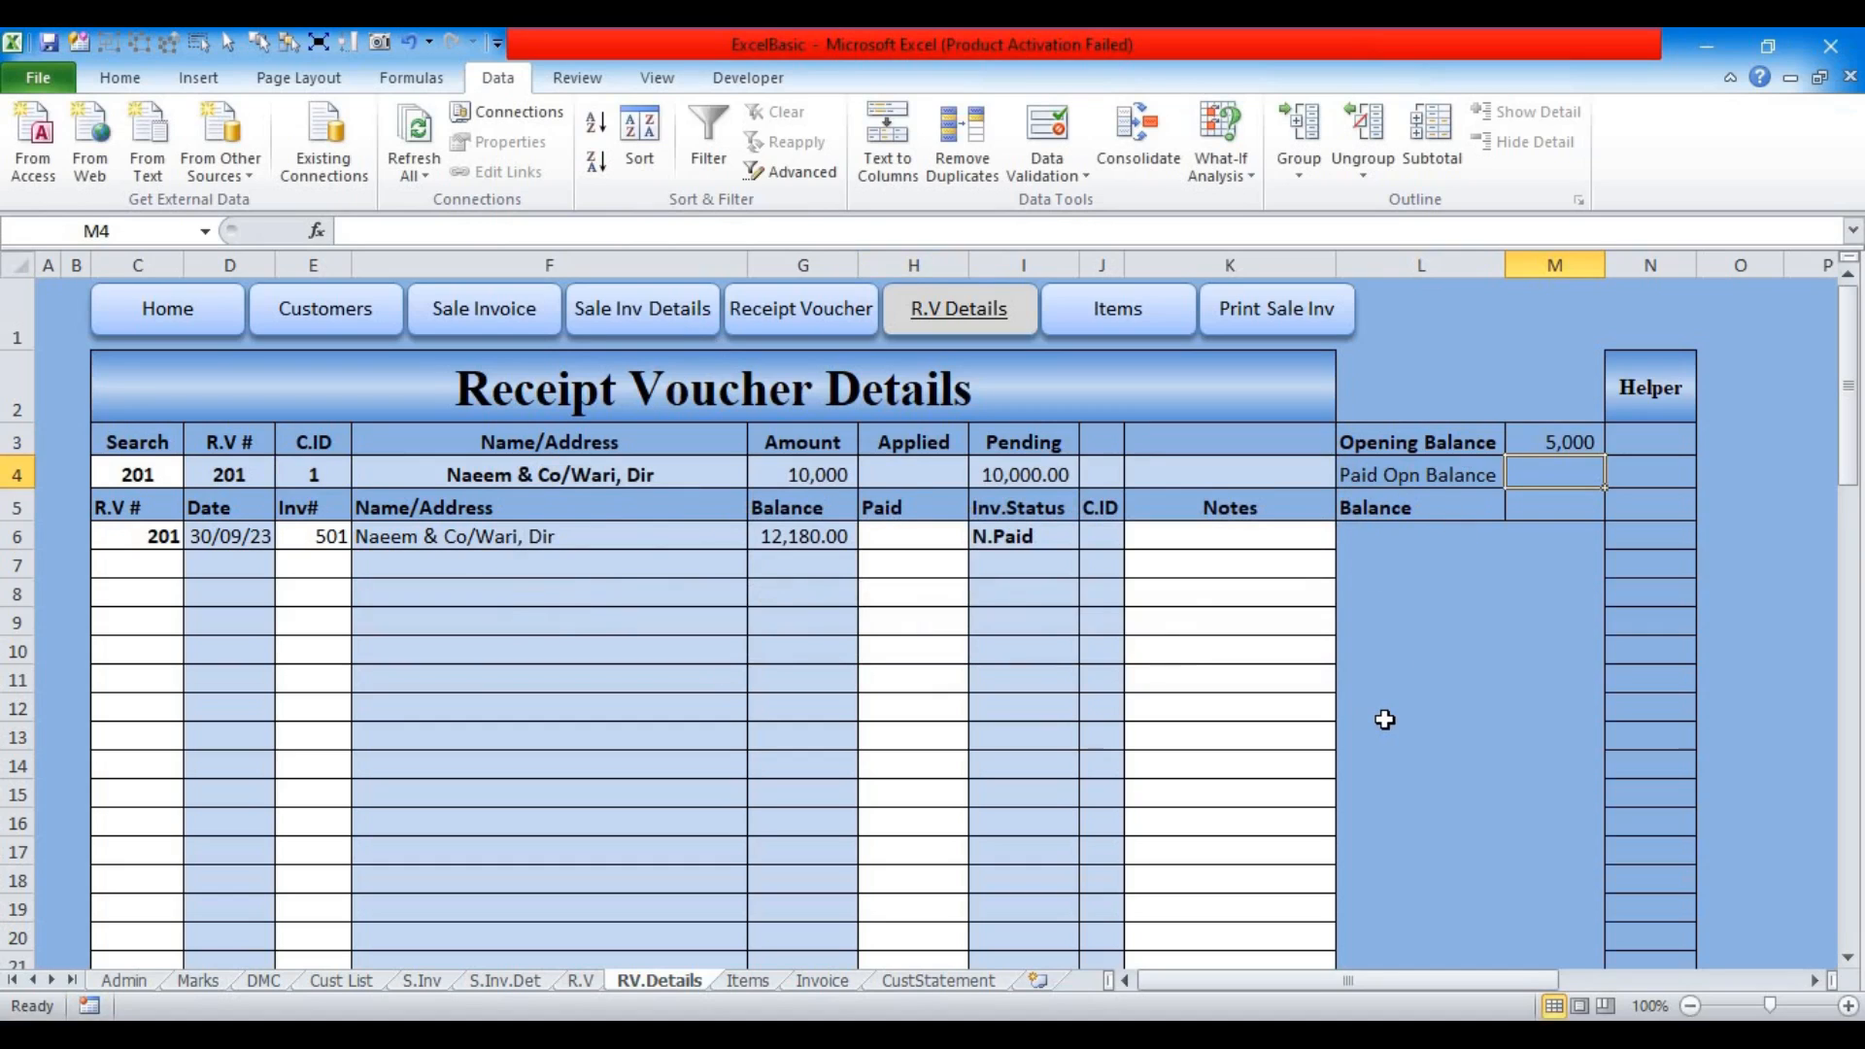
type("5000")
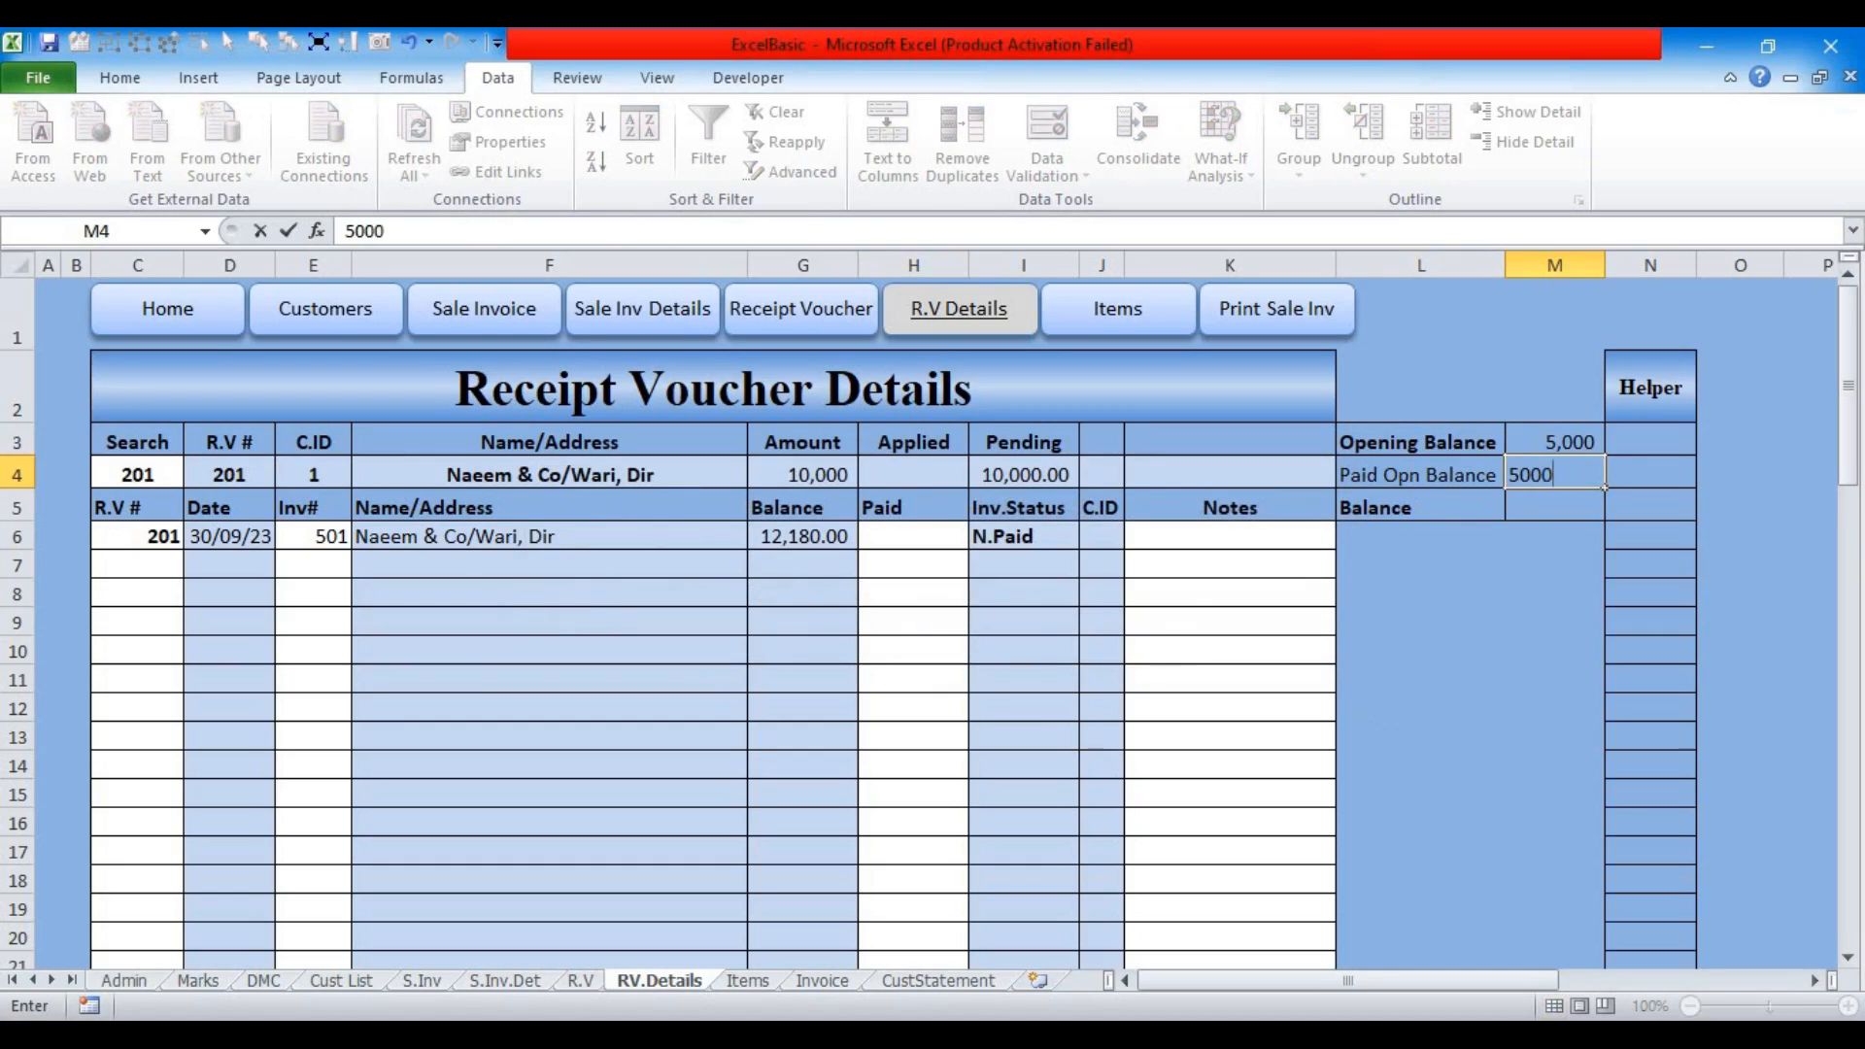
key("Return")
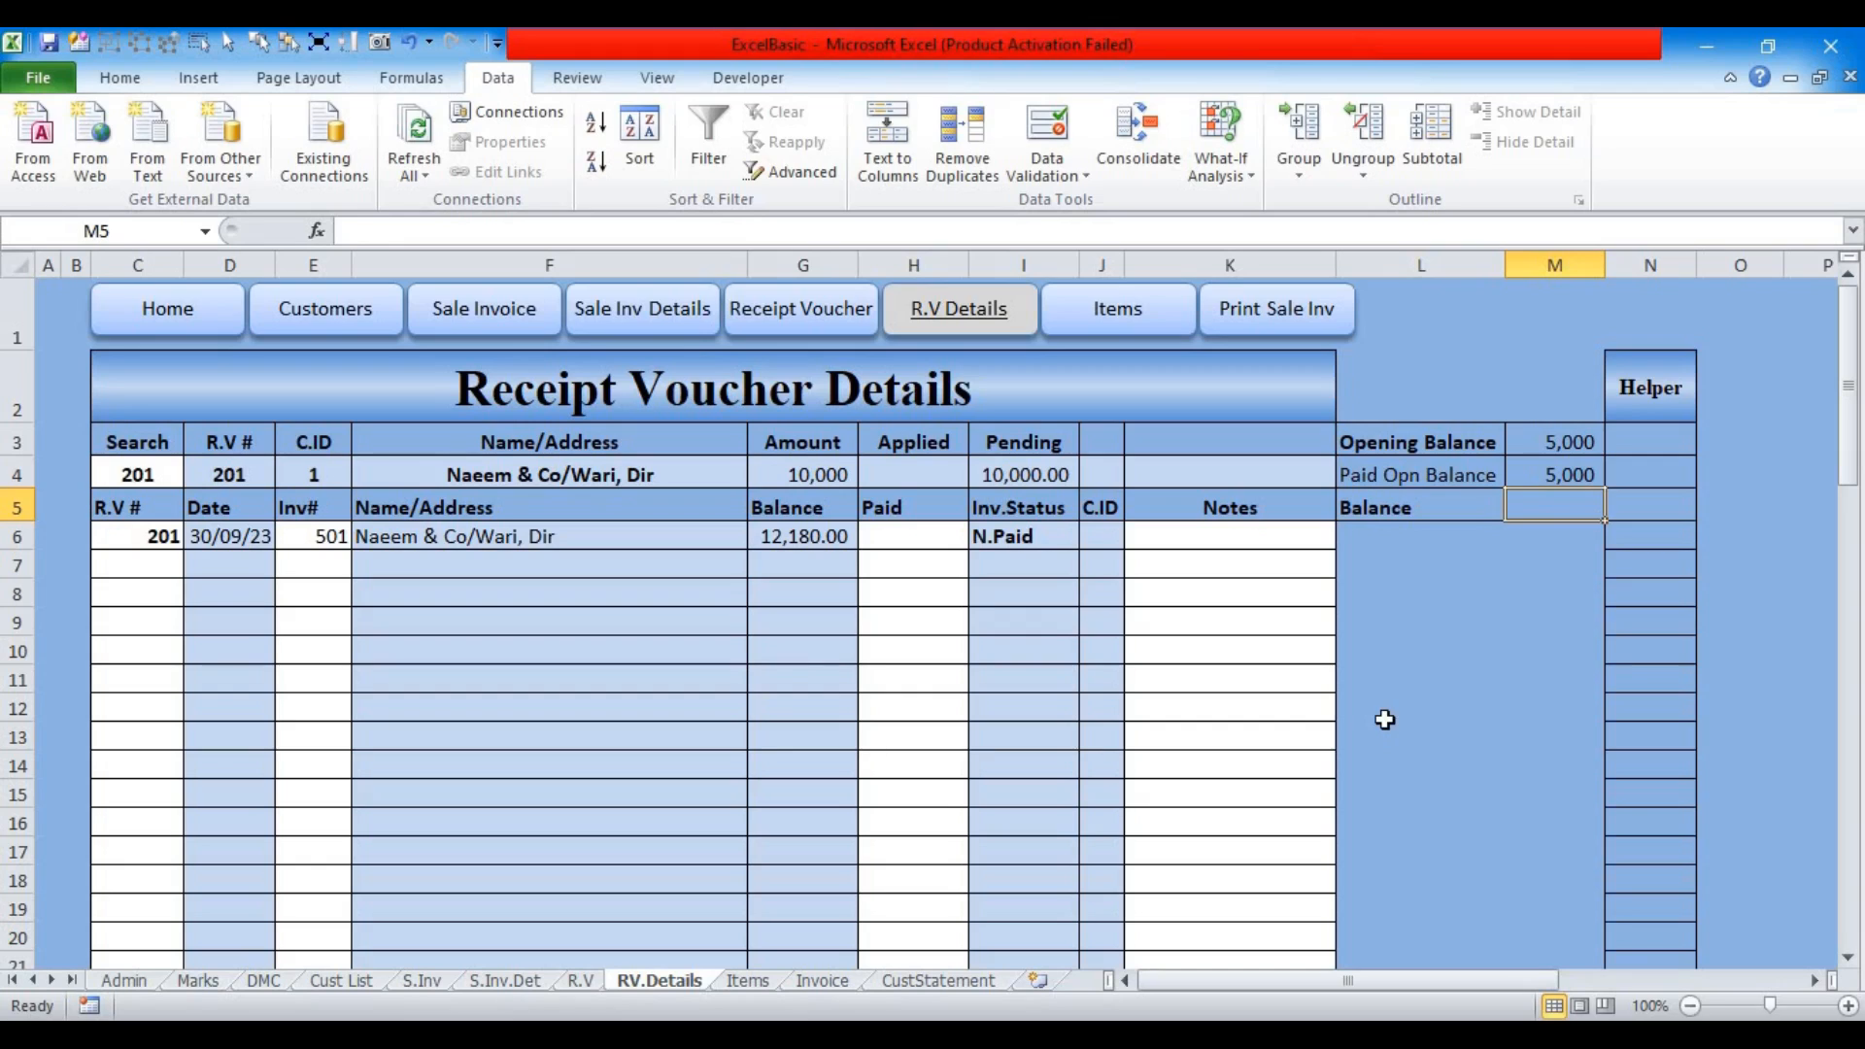
Step: Calculate the Balance in M5 as =M3-M4 and clear the Paid Opn Balance cell M4
type("=")
left_click(1543, 447)
type("-")
left_click(1544, 474)
key("Return")
left_click(1520, 472)
key("Delete")
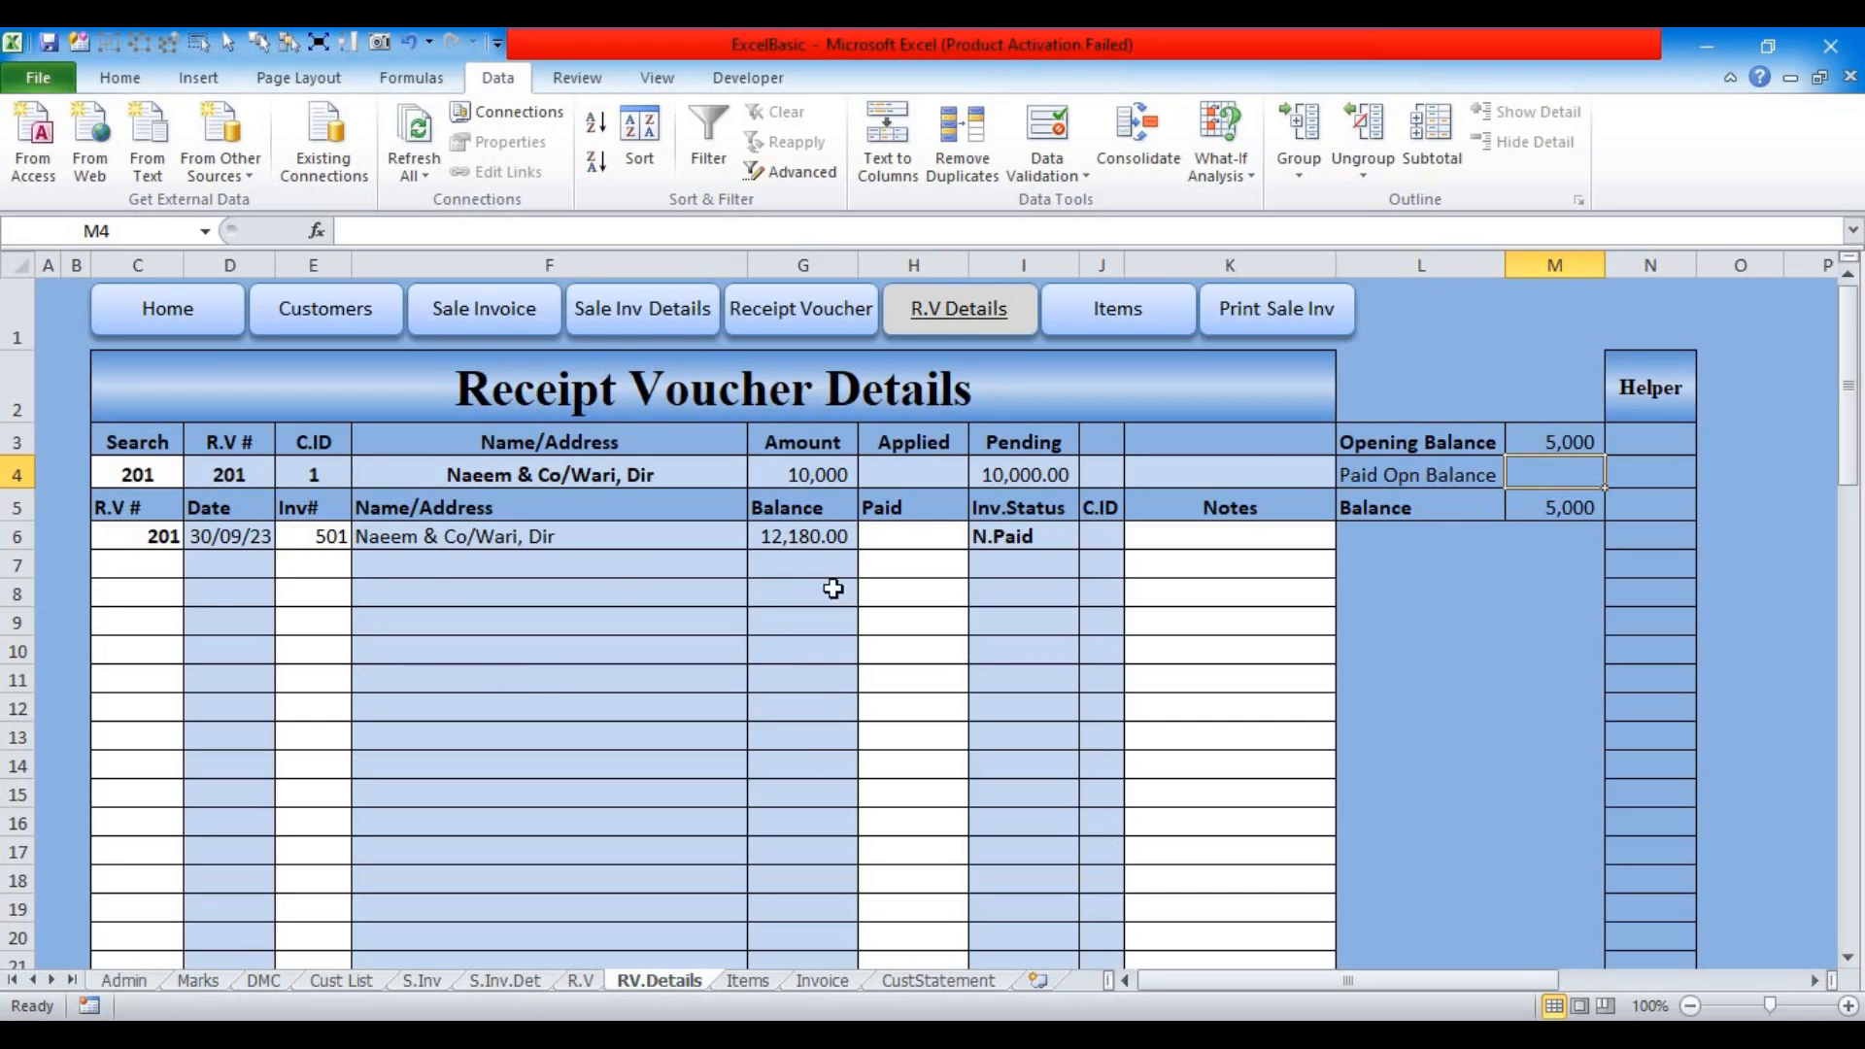
Step: Replace the Inv# in E6 with OpBal and check the Sale Invoice sheet that its lookups refer to
left_click(318, 537)
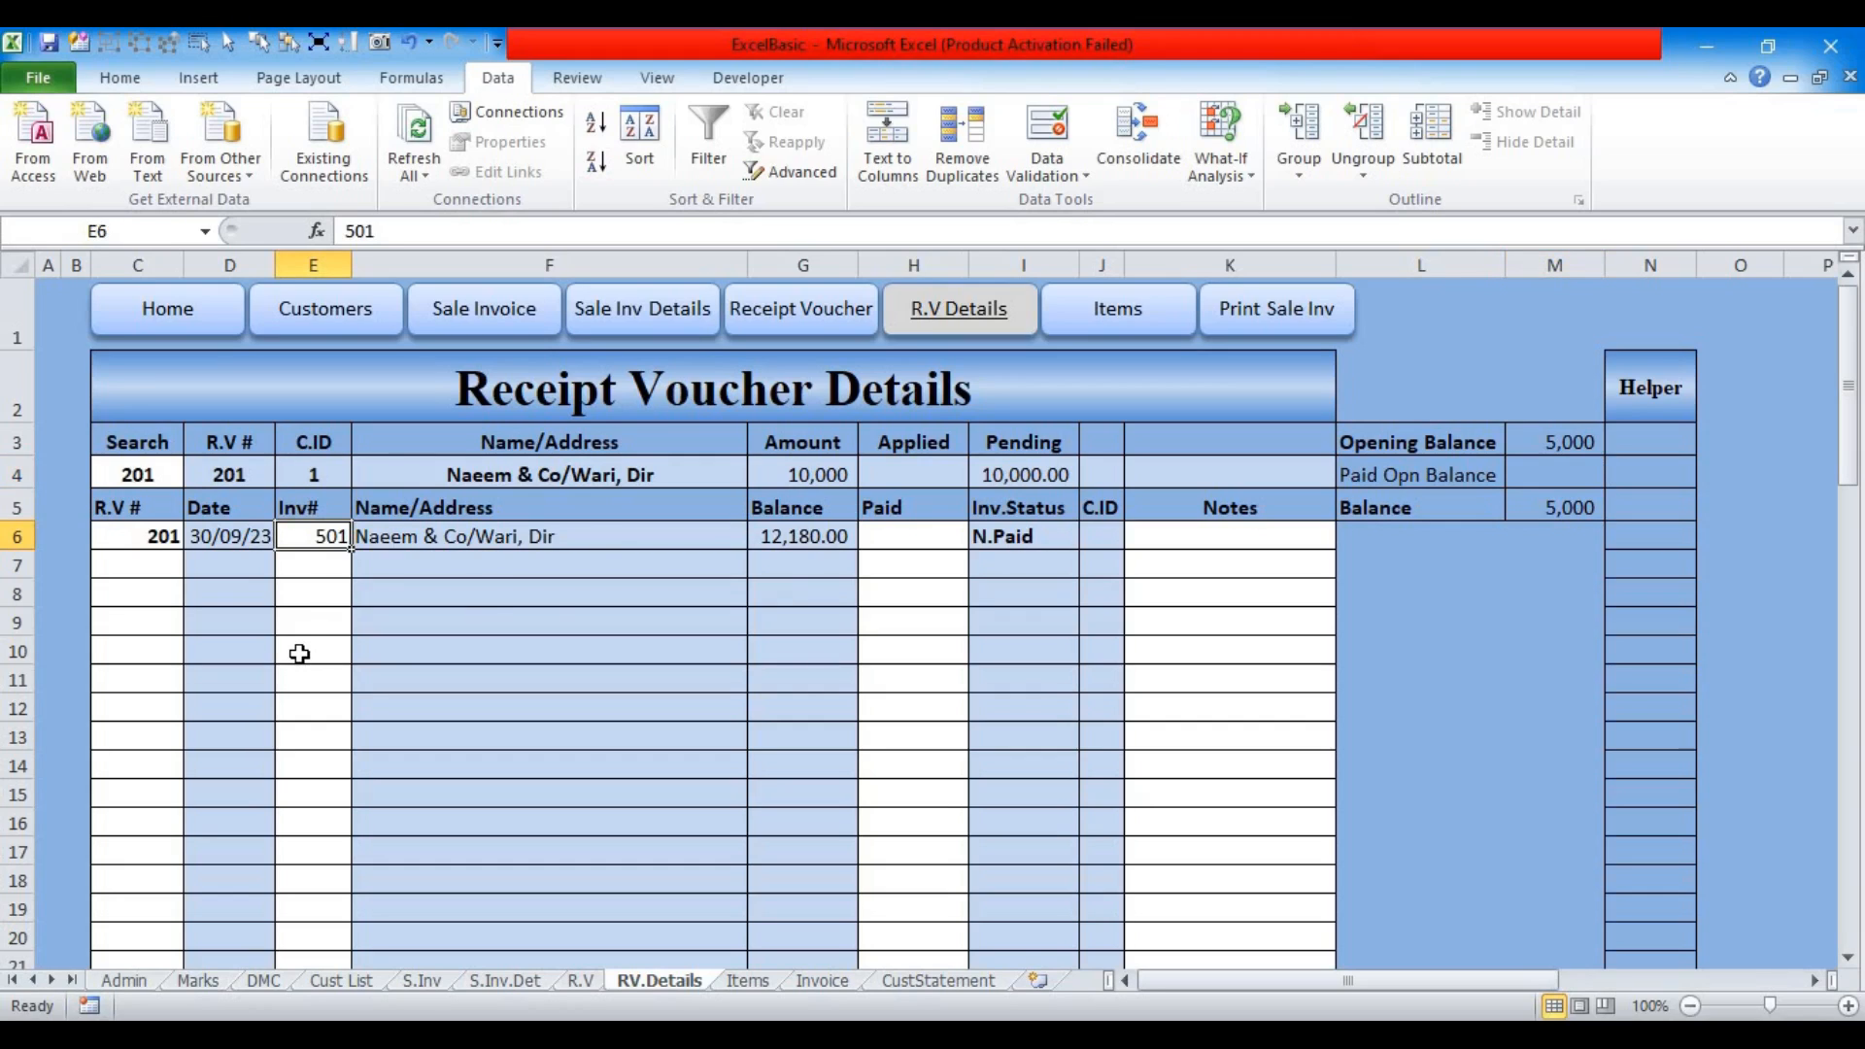
type("0pBal")
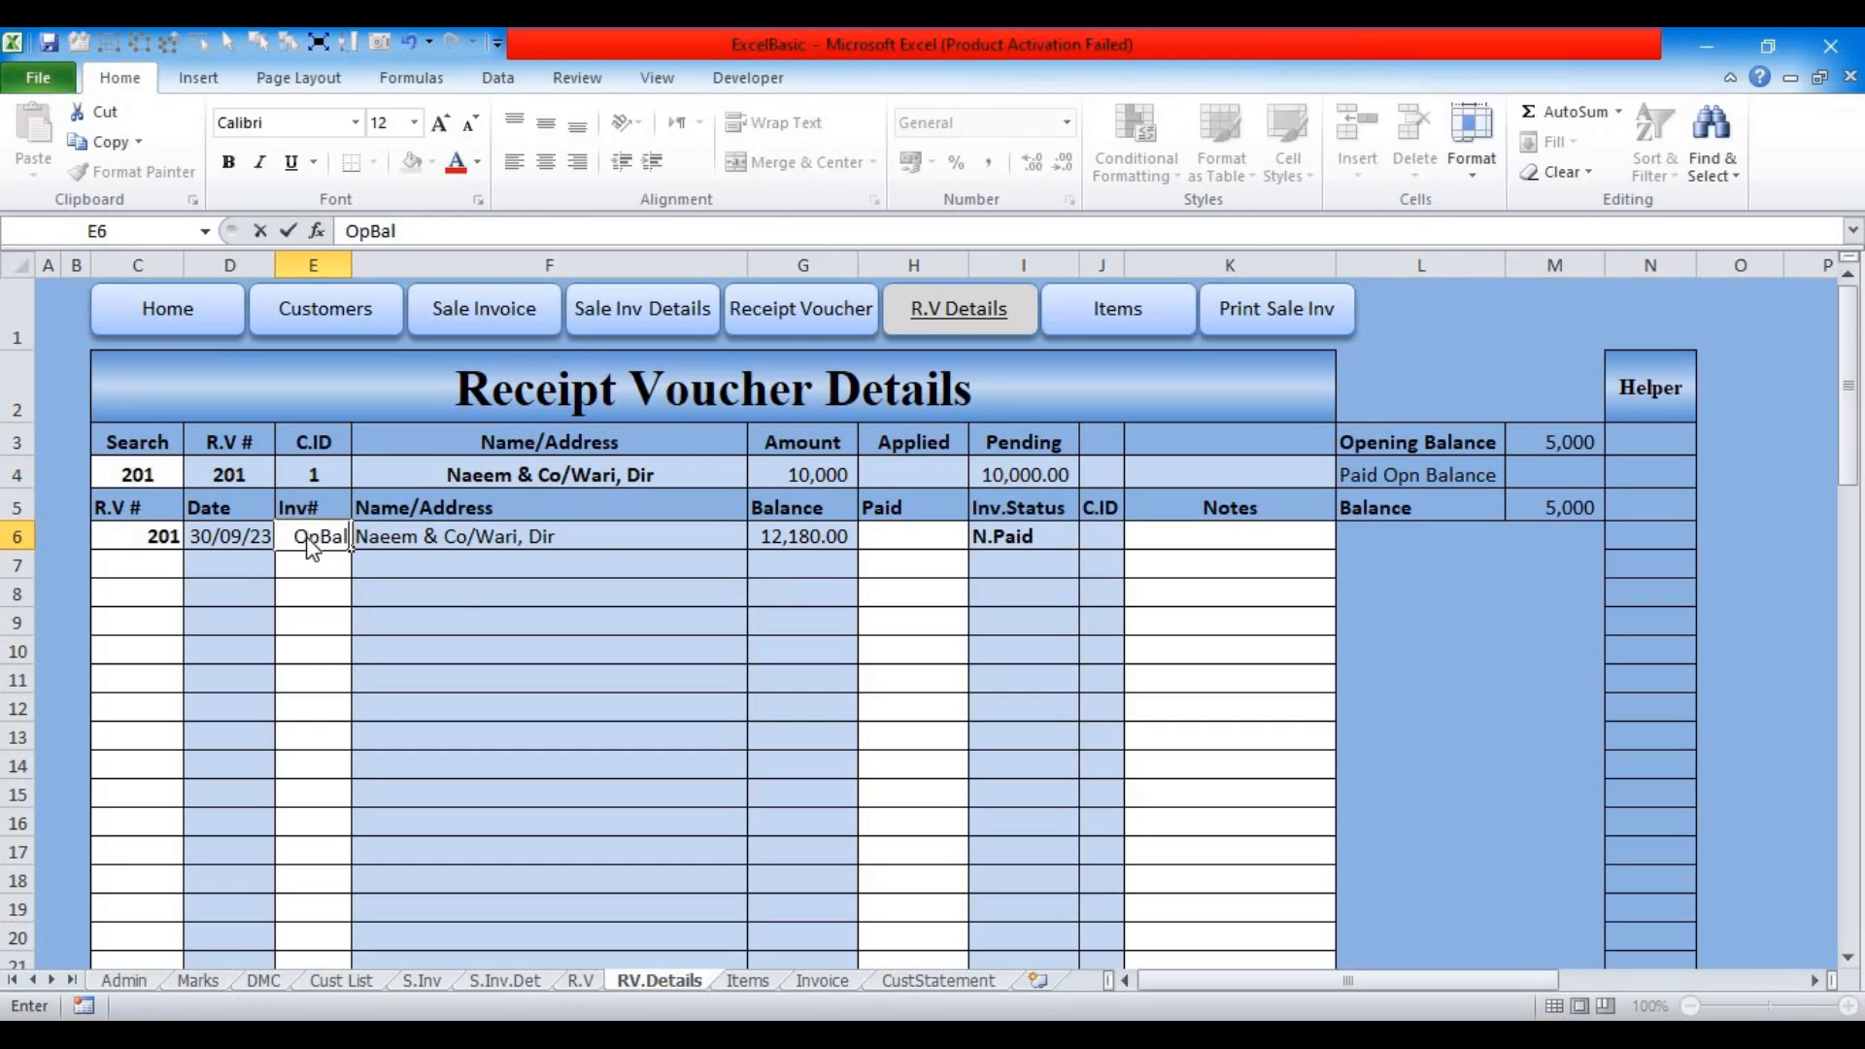
key("Tab")
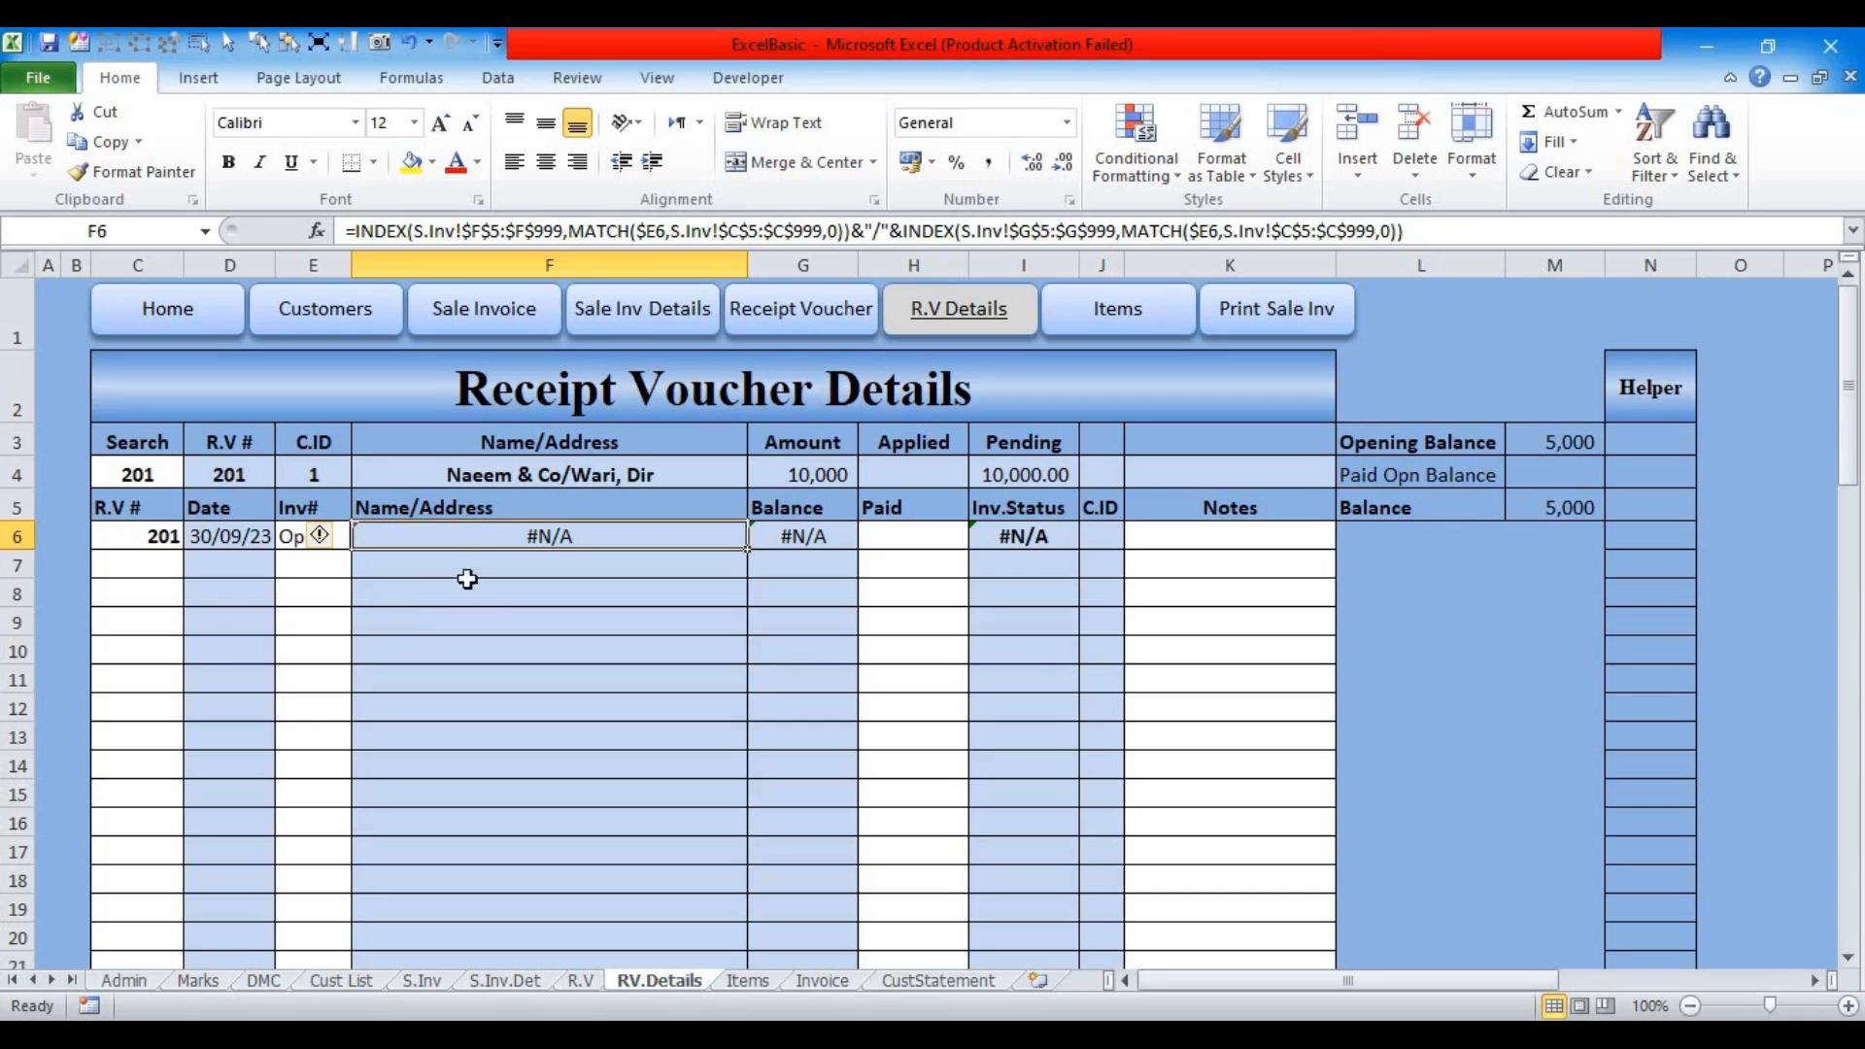
left_click(492, 327)
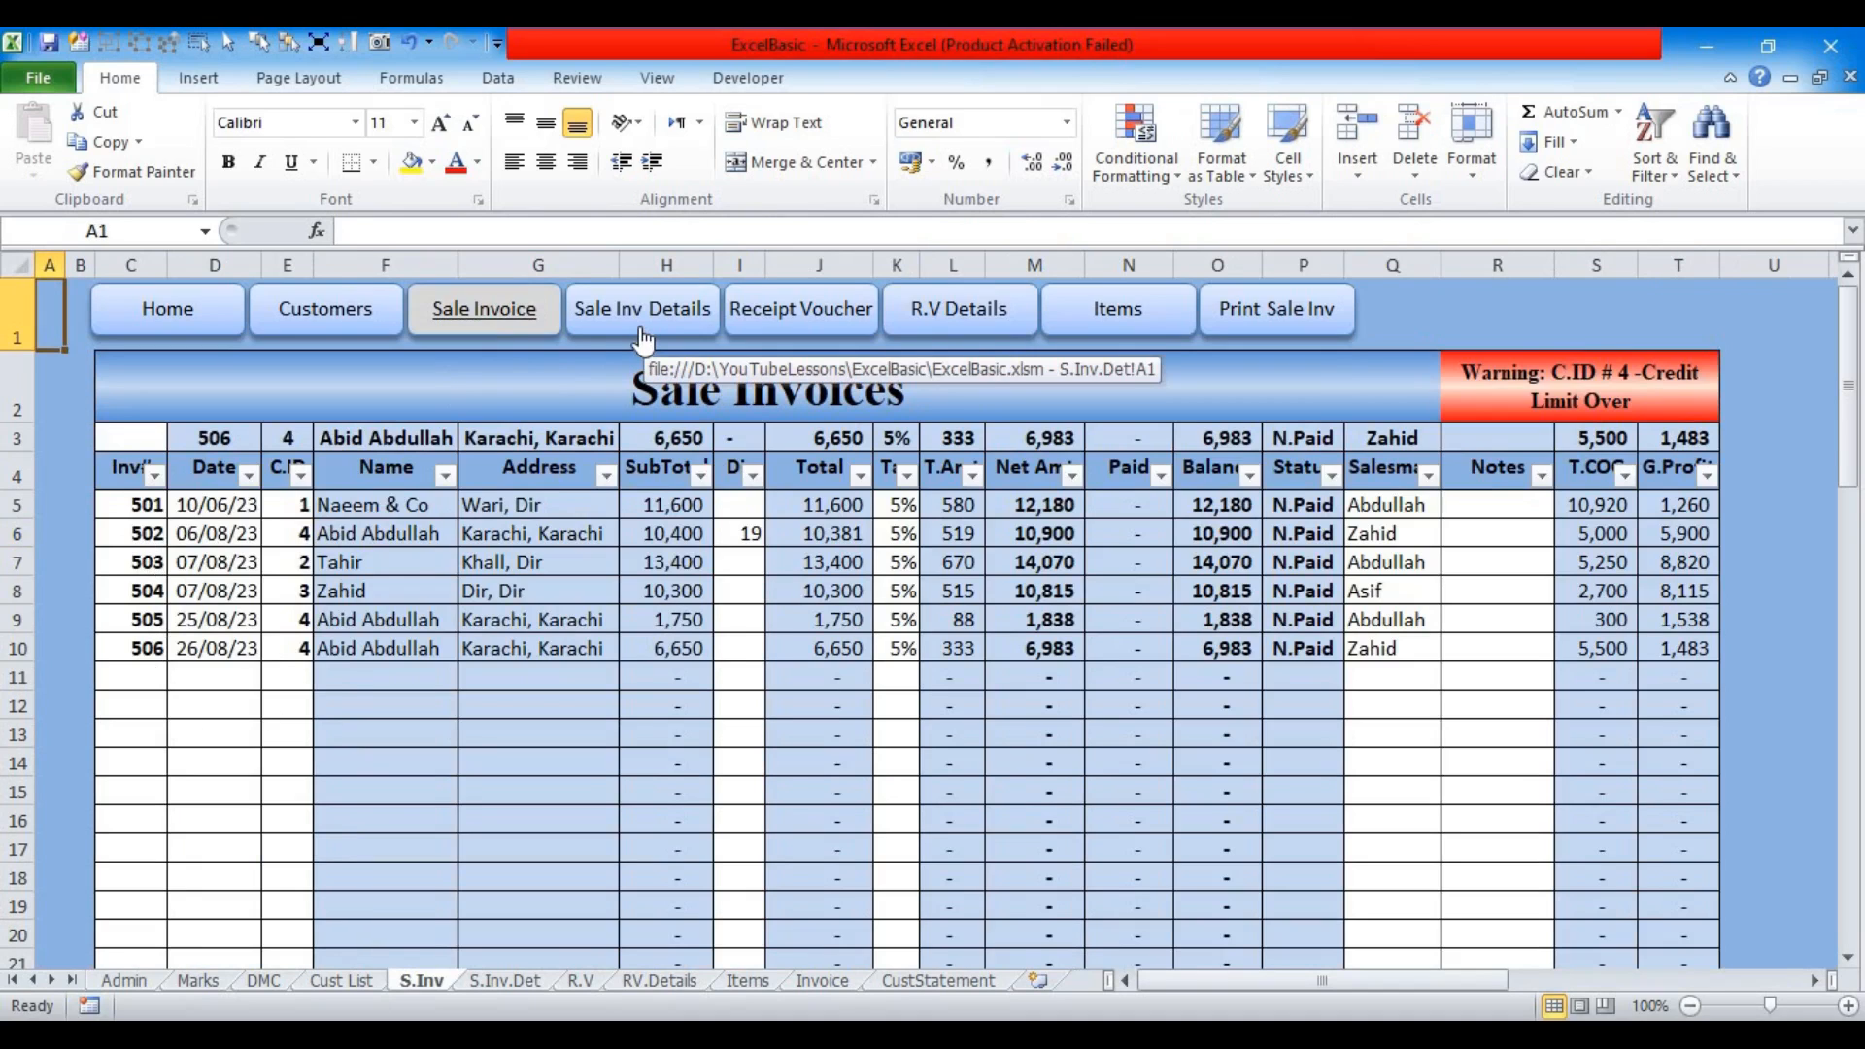
left_click(913, 326)
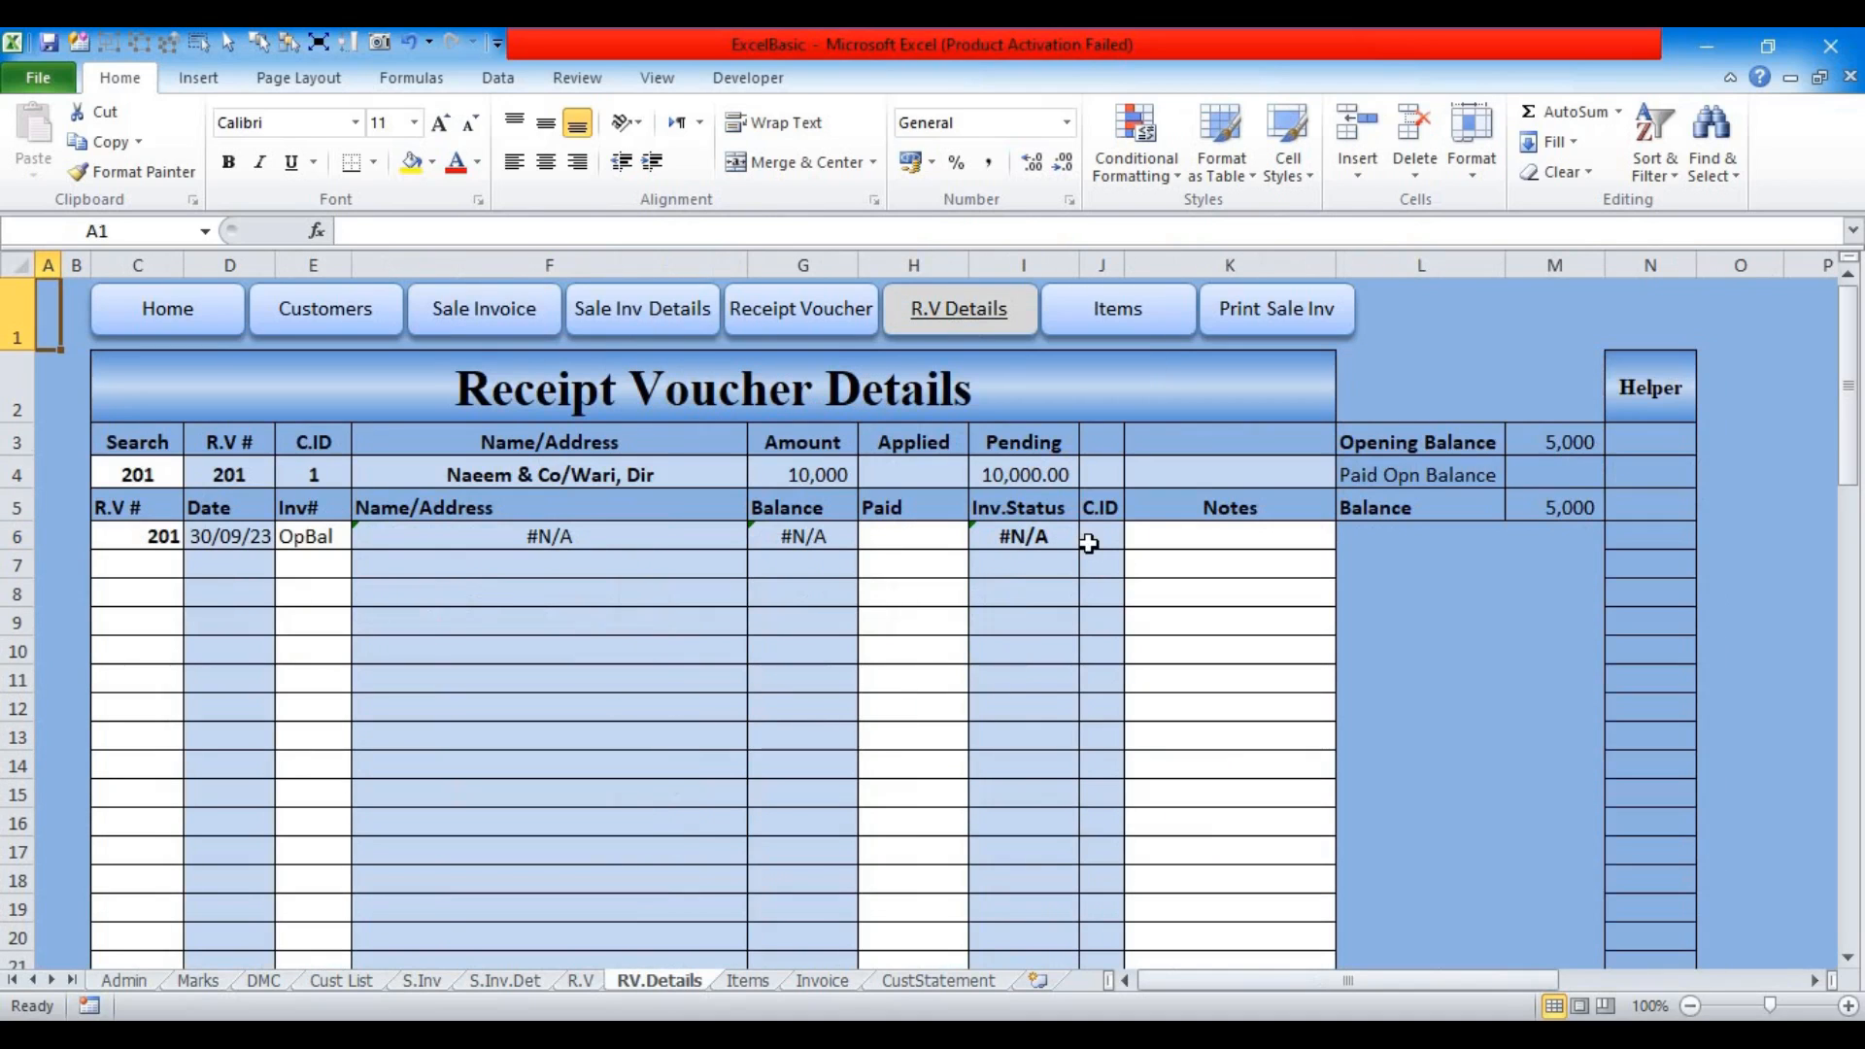
Step: Set the C.ID in J6 to 2 and review the Name/Address formula in F6
left_click(1096, 540)
type("2")
key("Return")
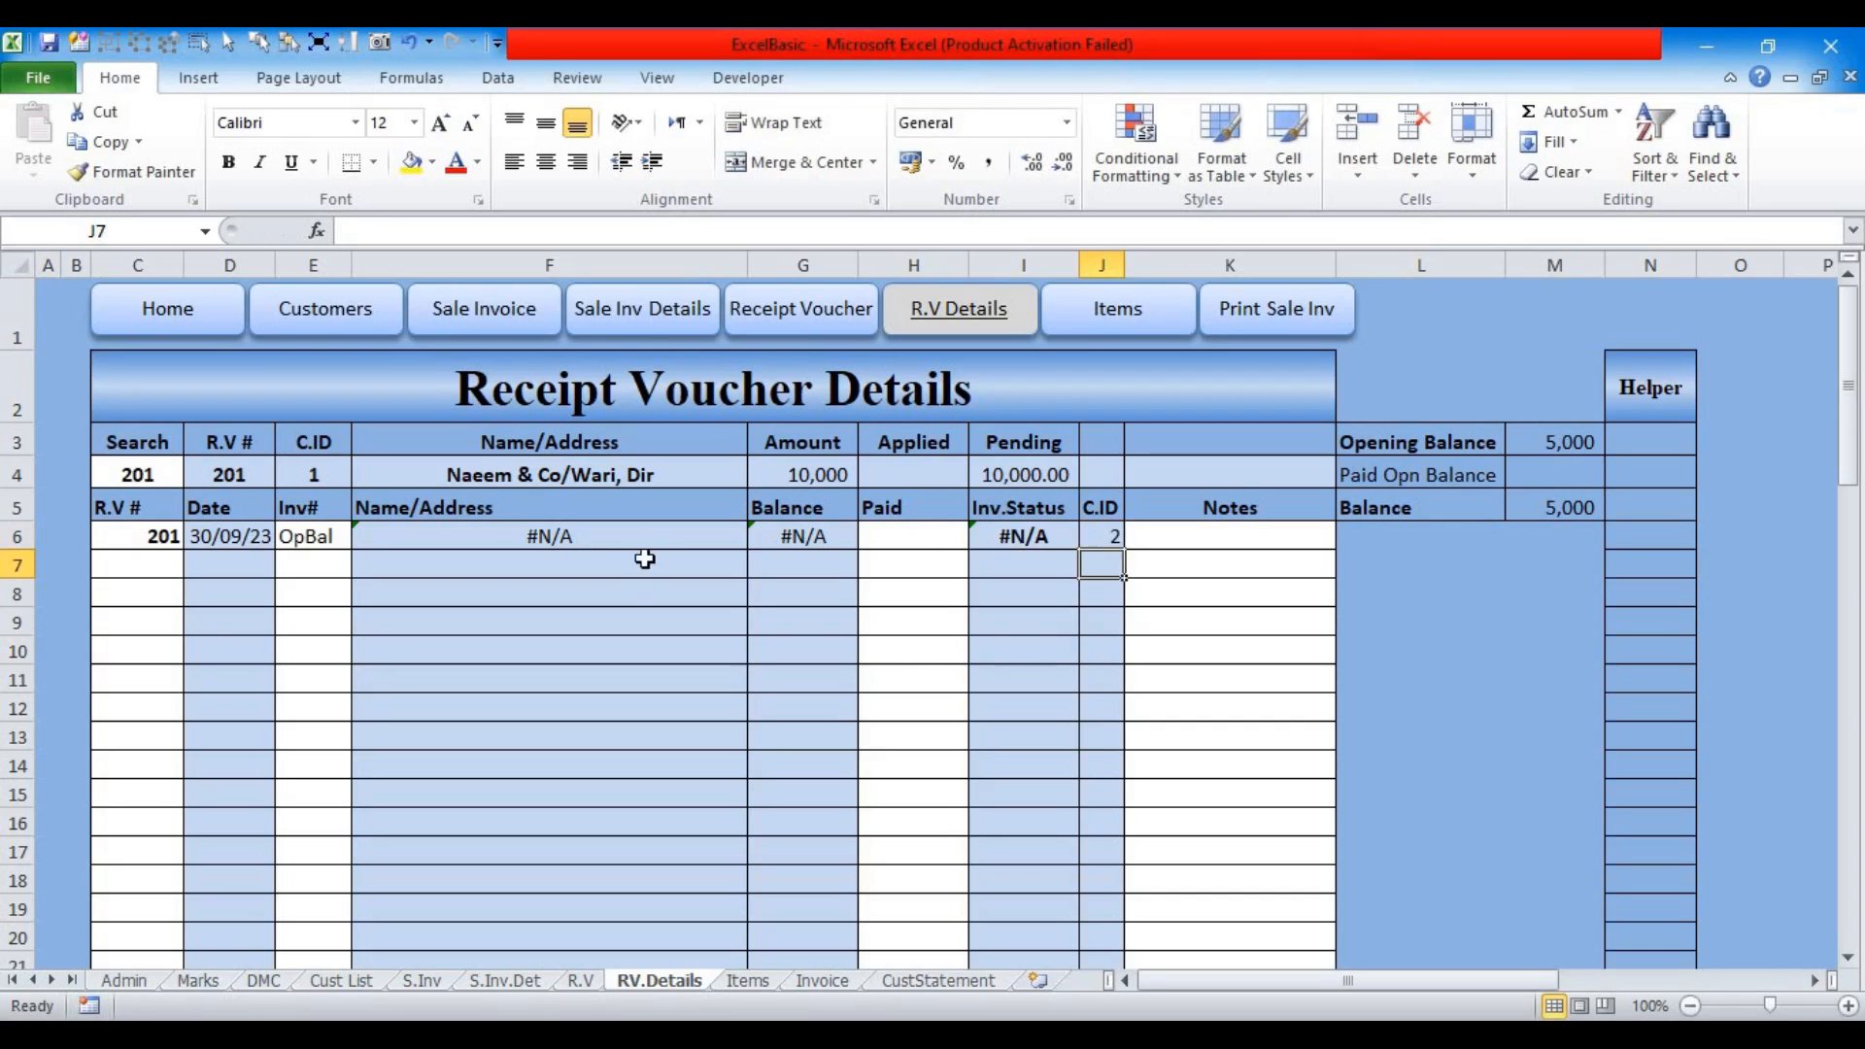
left_click(575, 531)
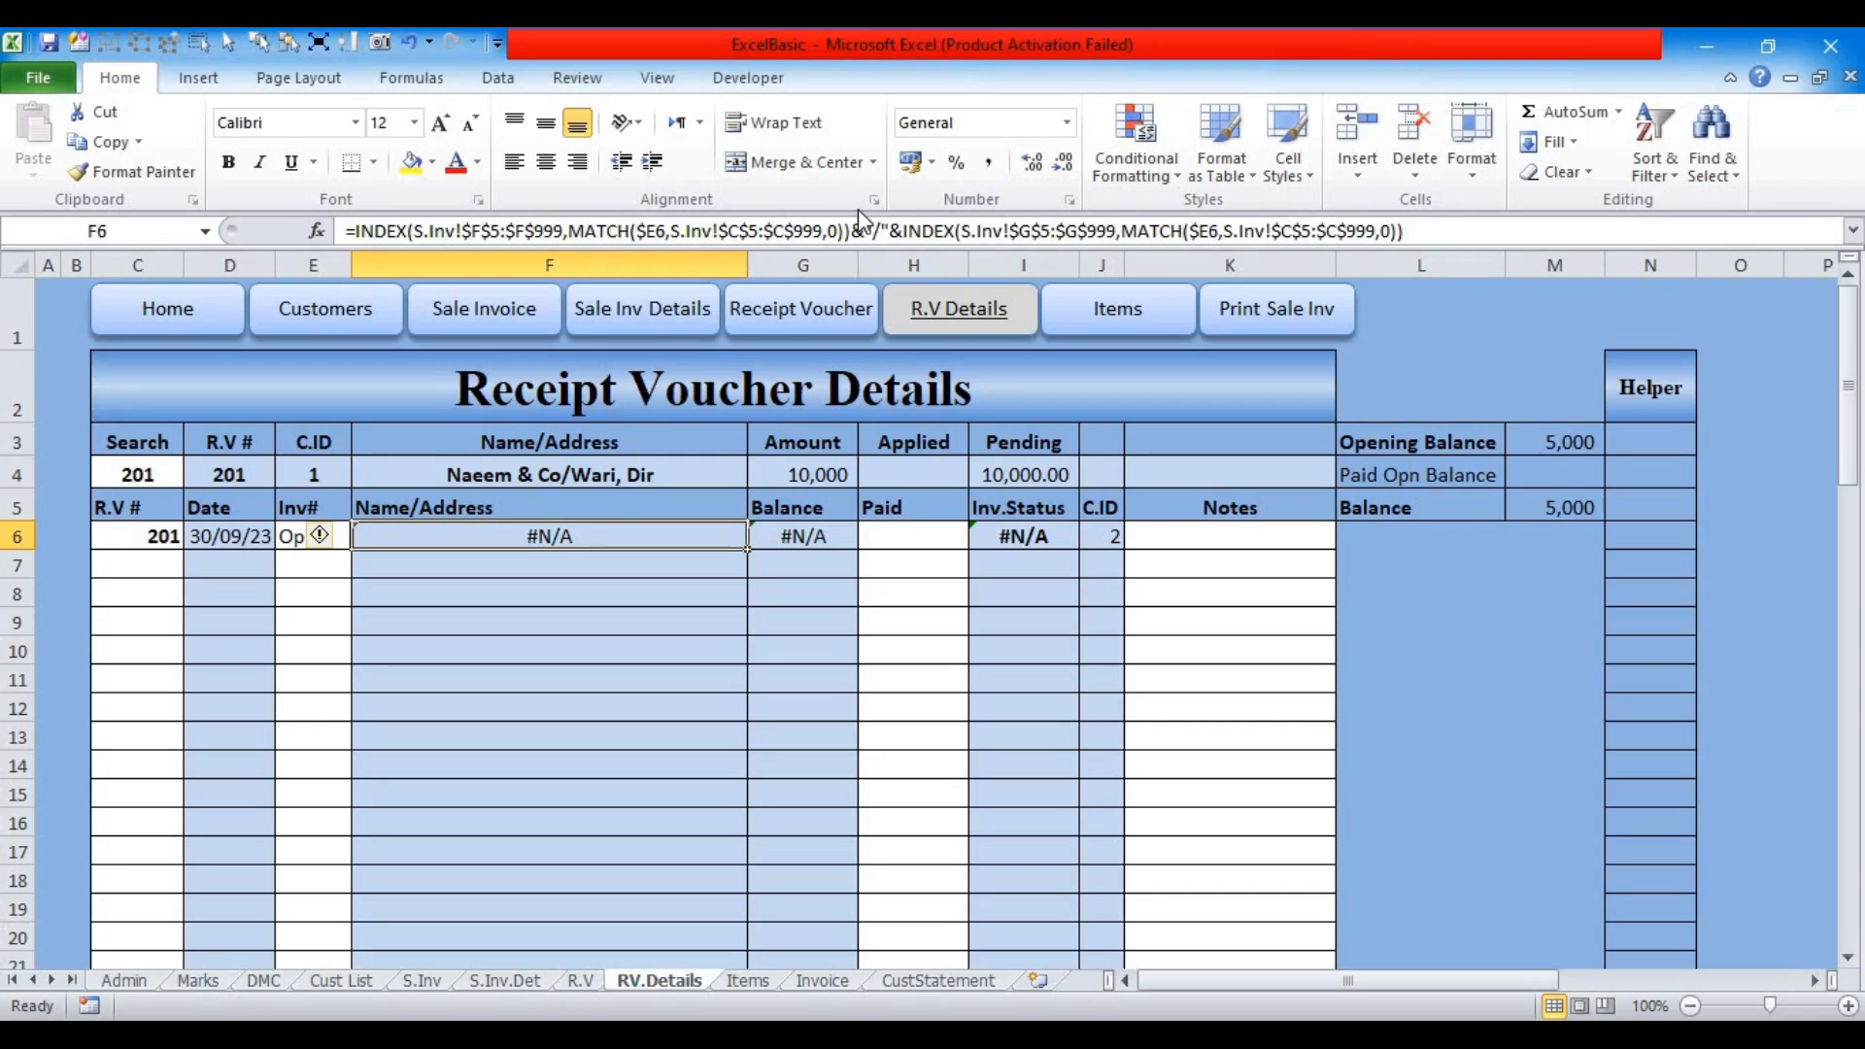
Step: Copy the Opening Balance formula text from M3 into the Notes cell K6
left_click(1165, 539)
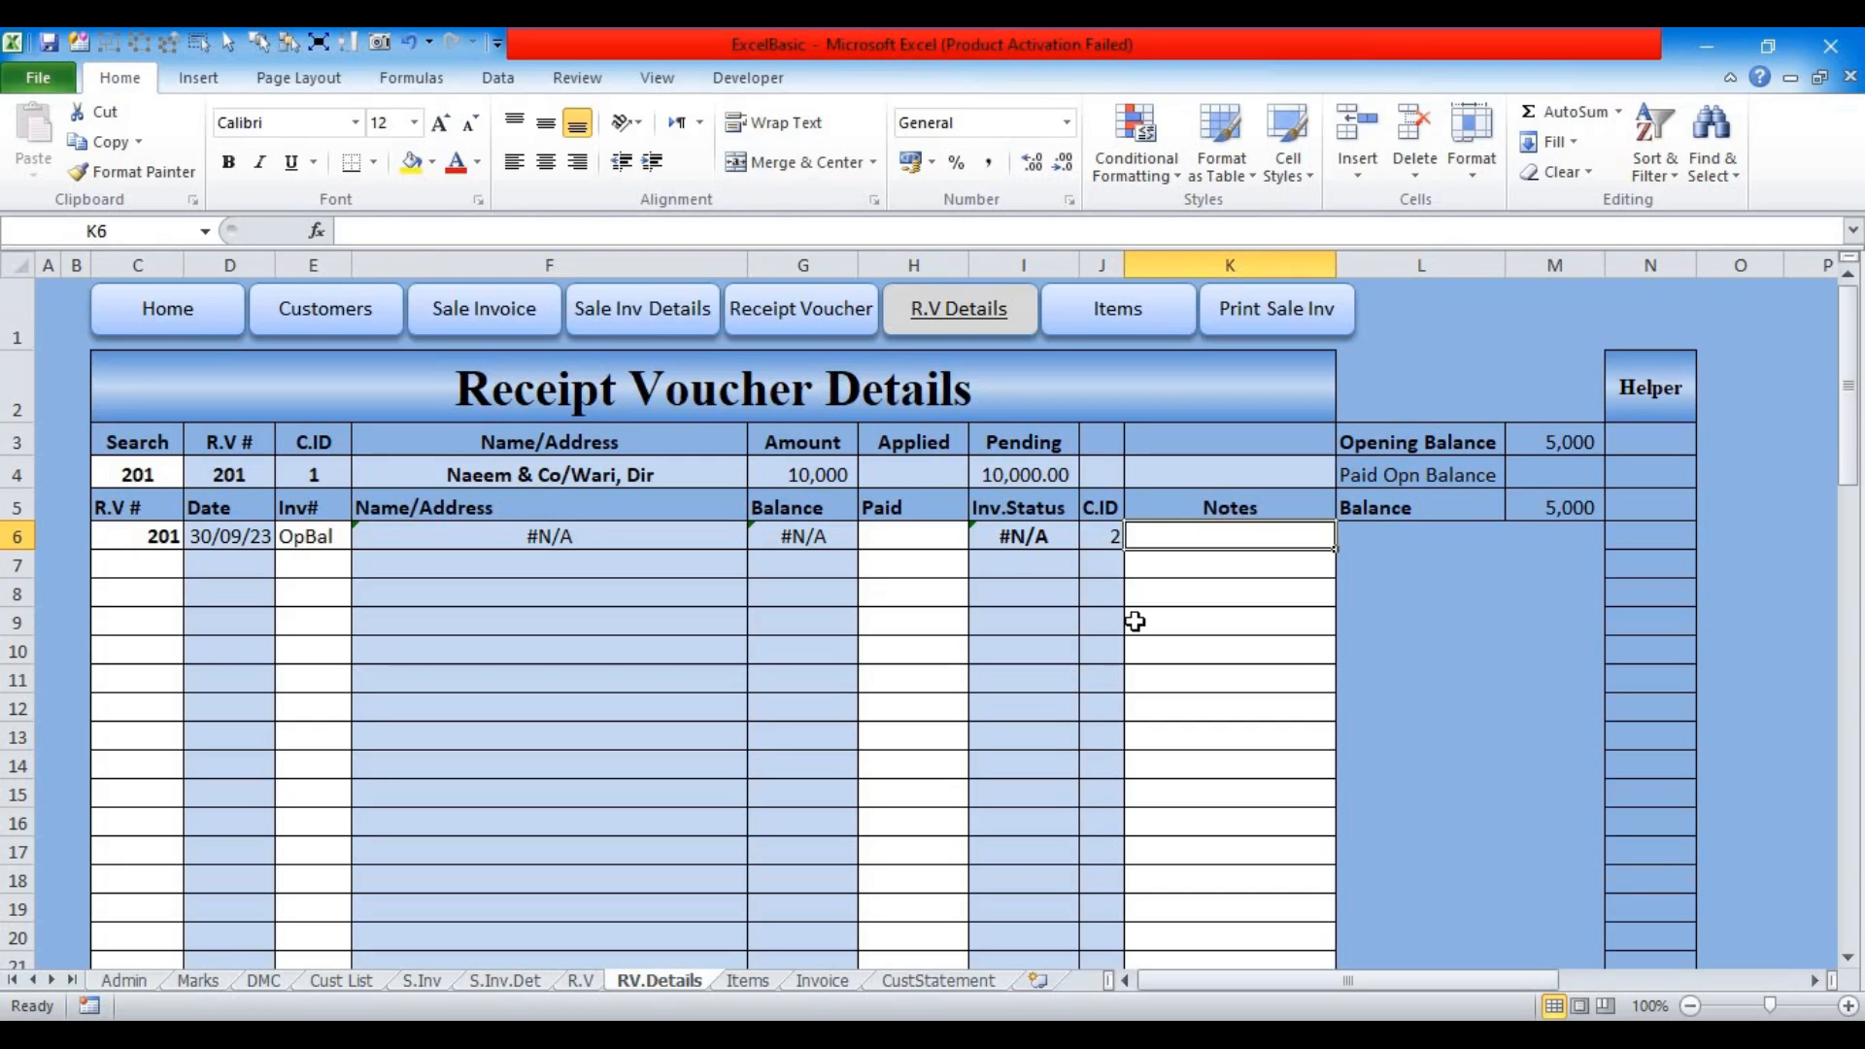
left_click(1535, 443)
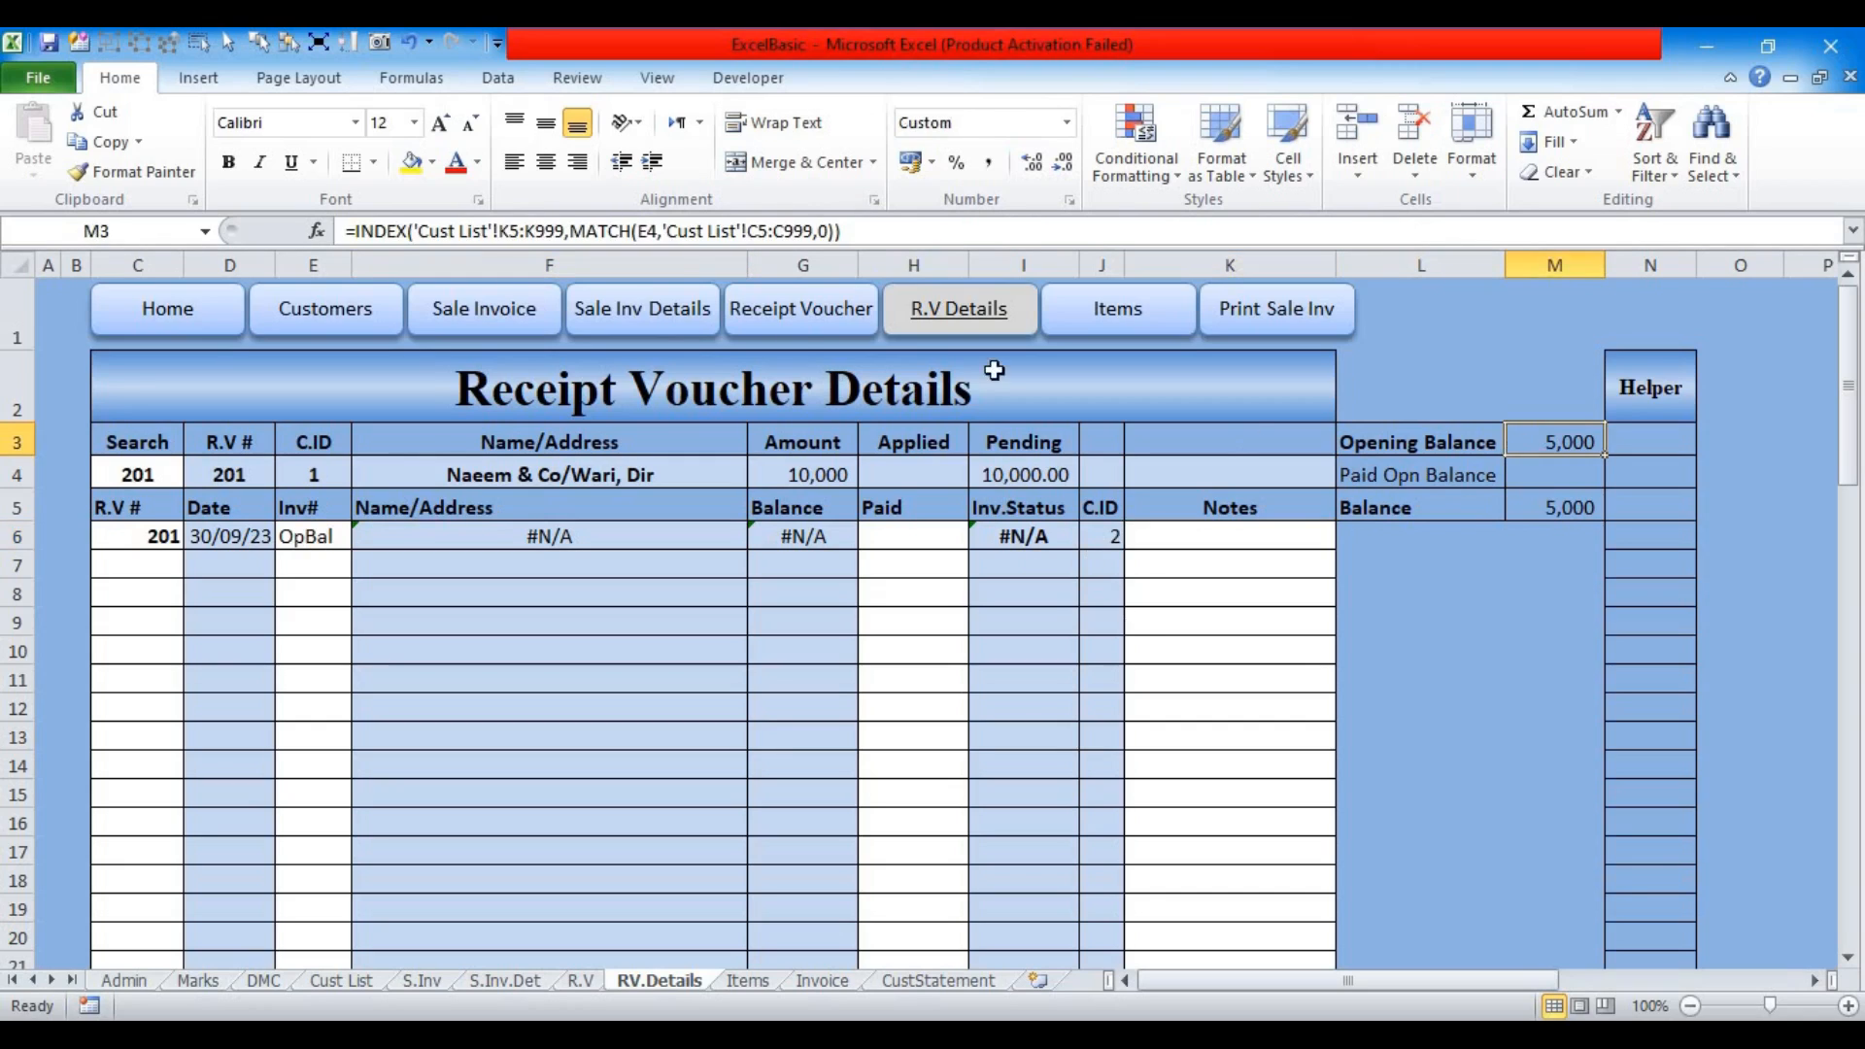
left_click_drag(843, 231, 345, 231)
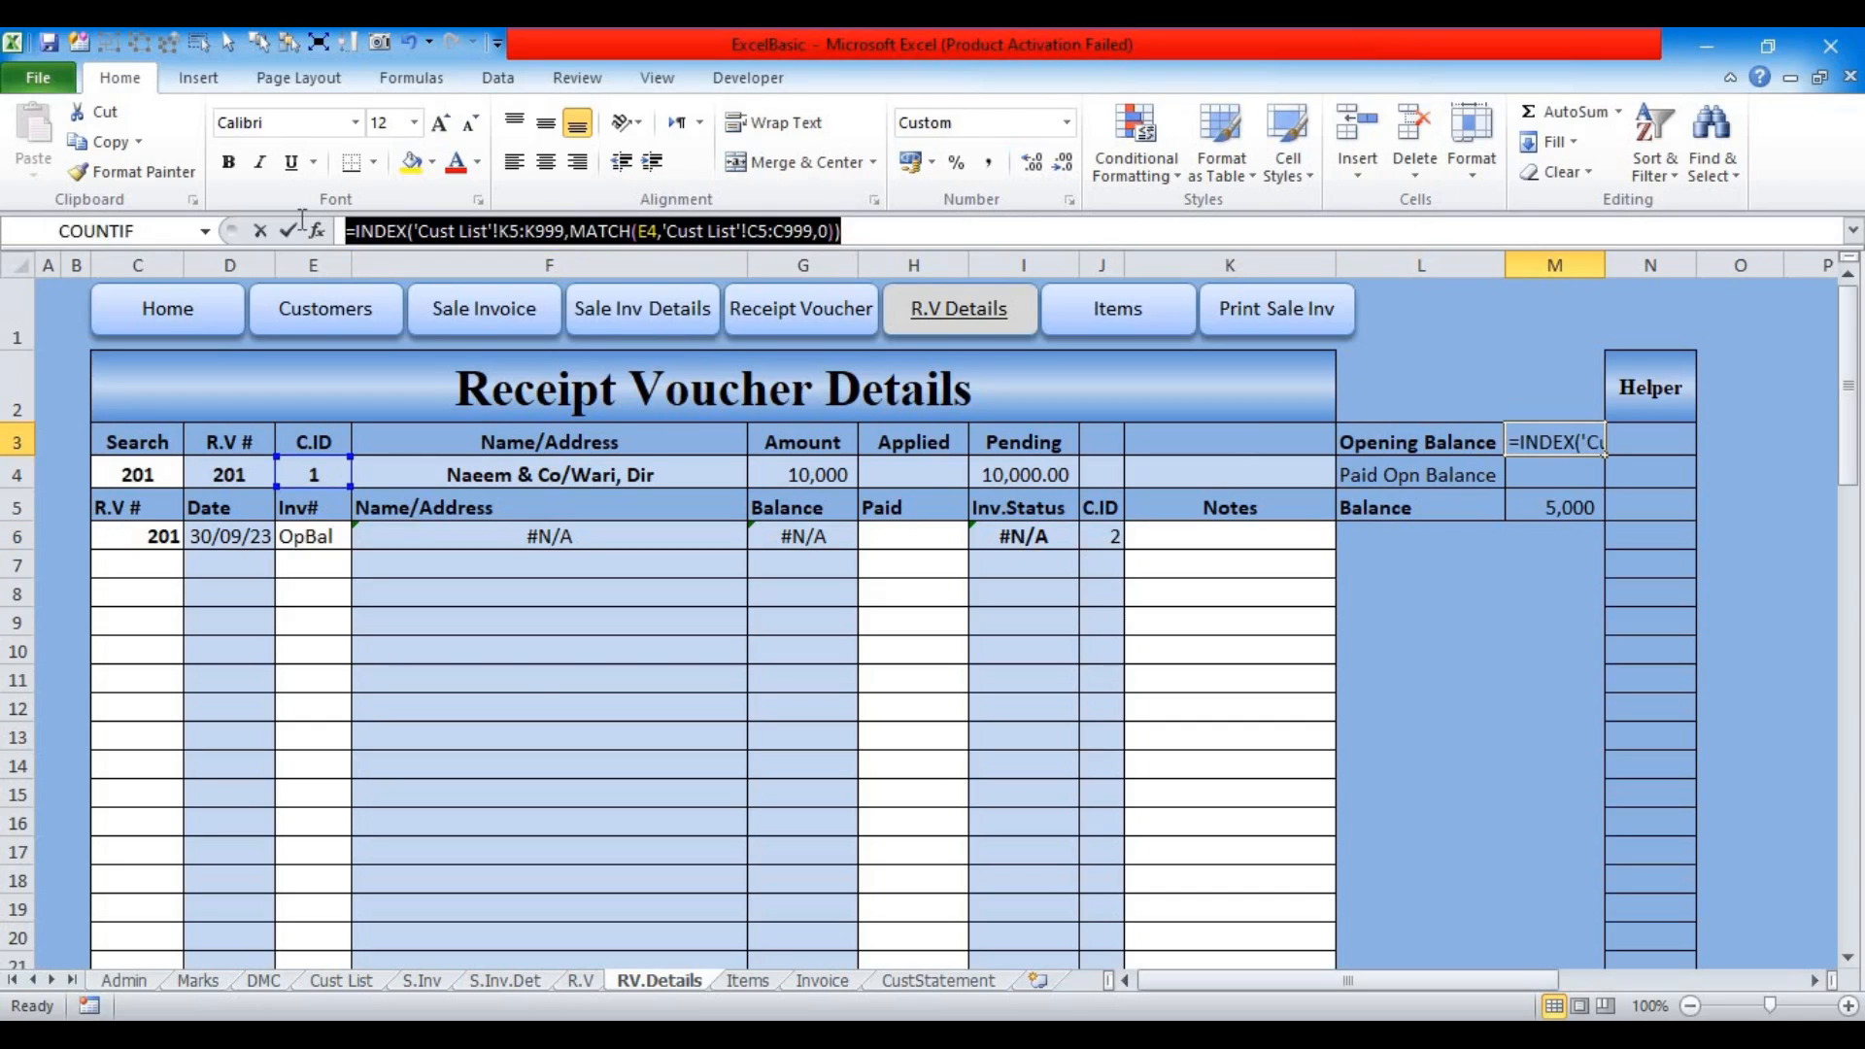
key("ctrl+c")
key("Escape")
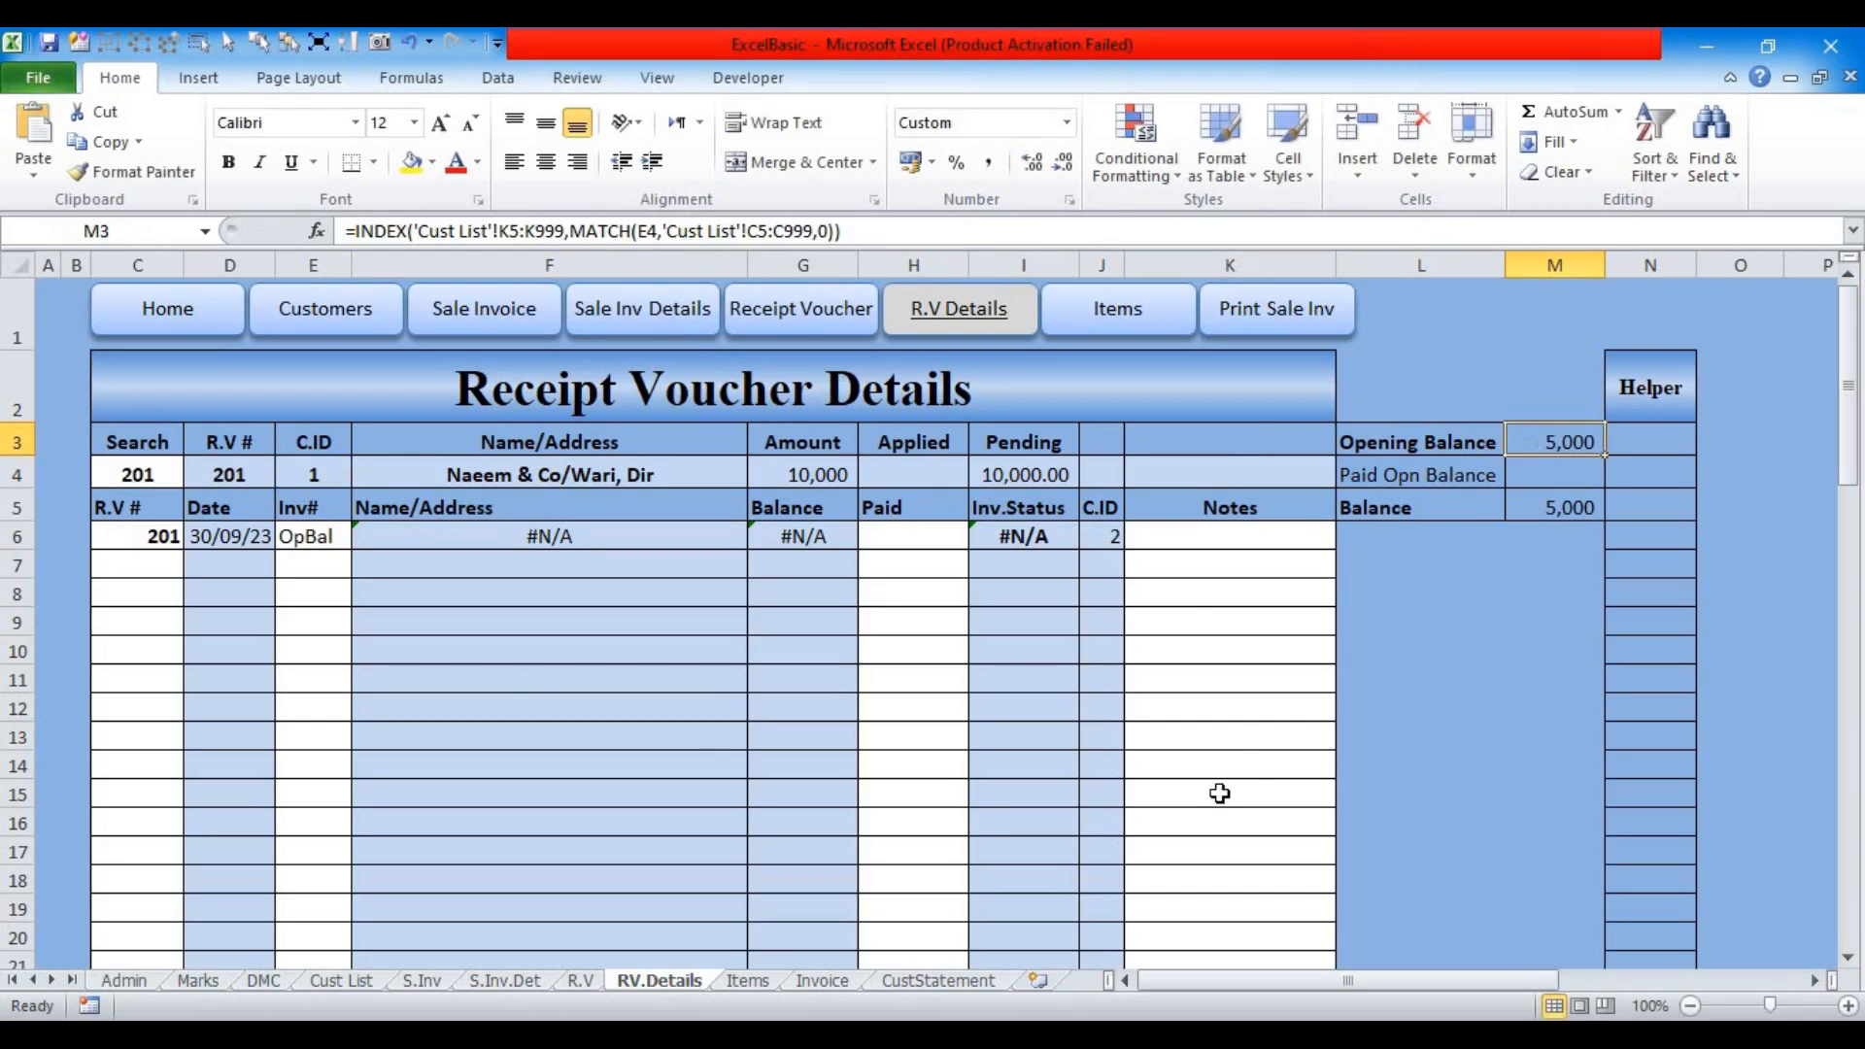
left_click(1192, 542)
left_click(439, 231)
key("ctrl+v")
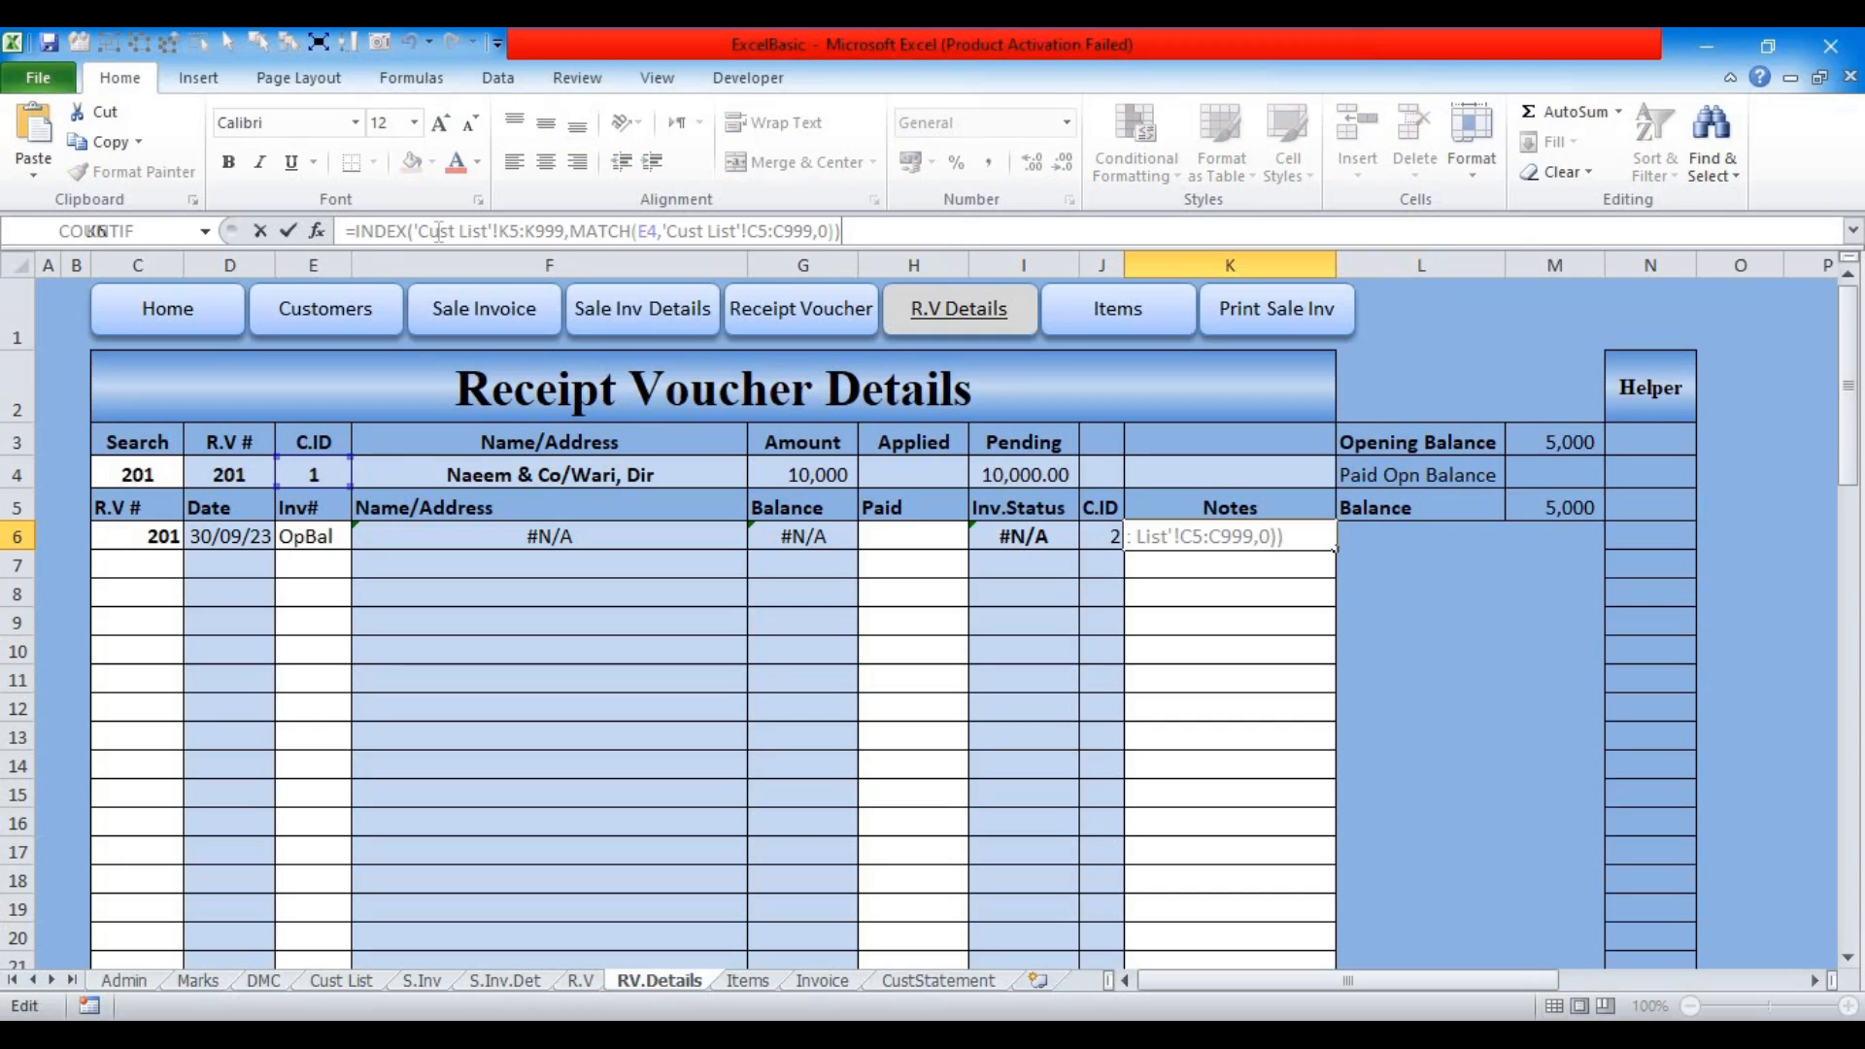
key("Return")
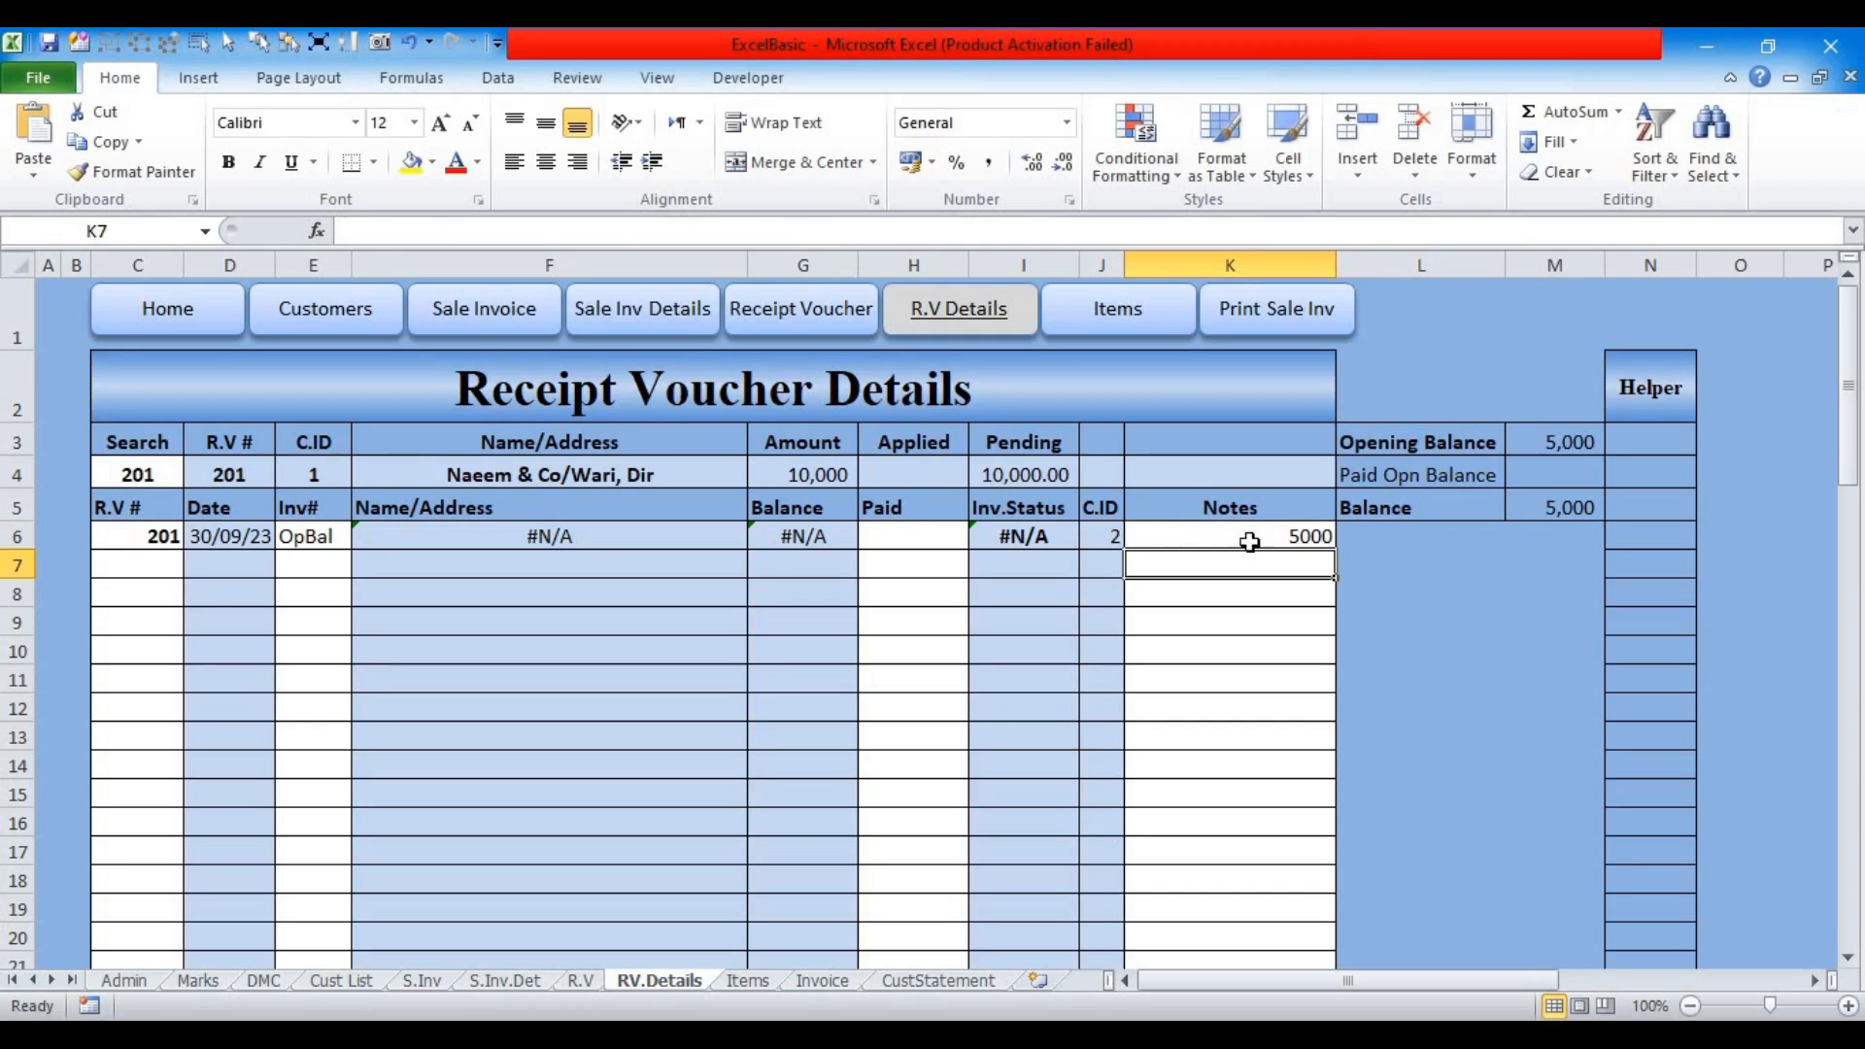
Step: In the K6 formula, make both 'Cust List' ranges absolute and change the MATCH lookup value to J6
left_click(1196, 541)
left_click_drag(416, 231, 564, 231)
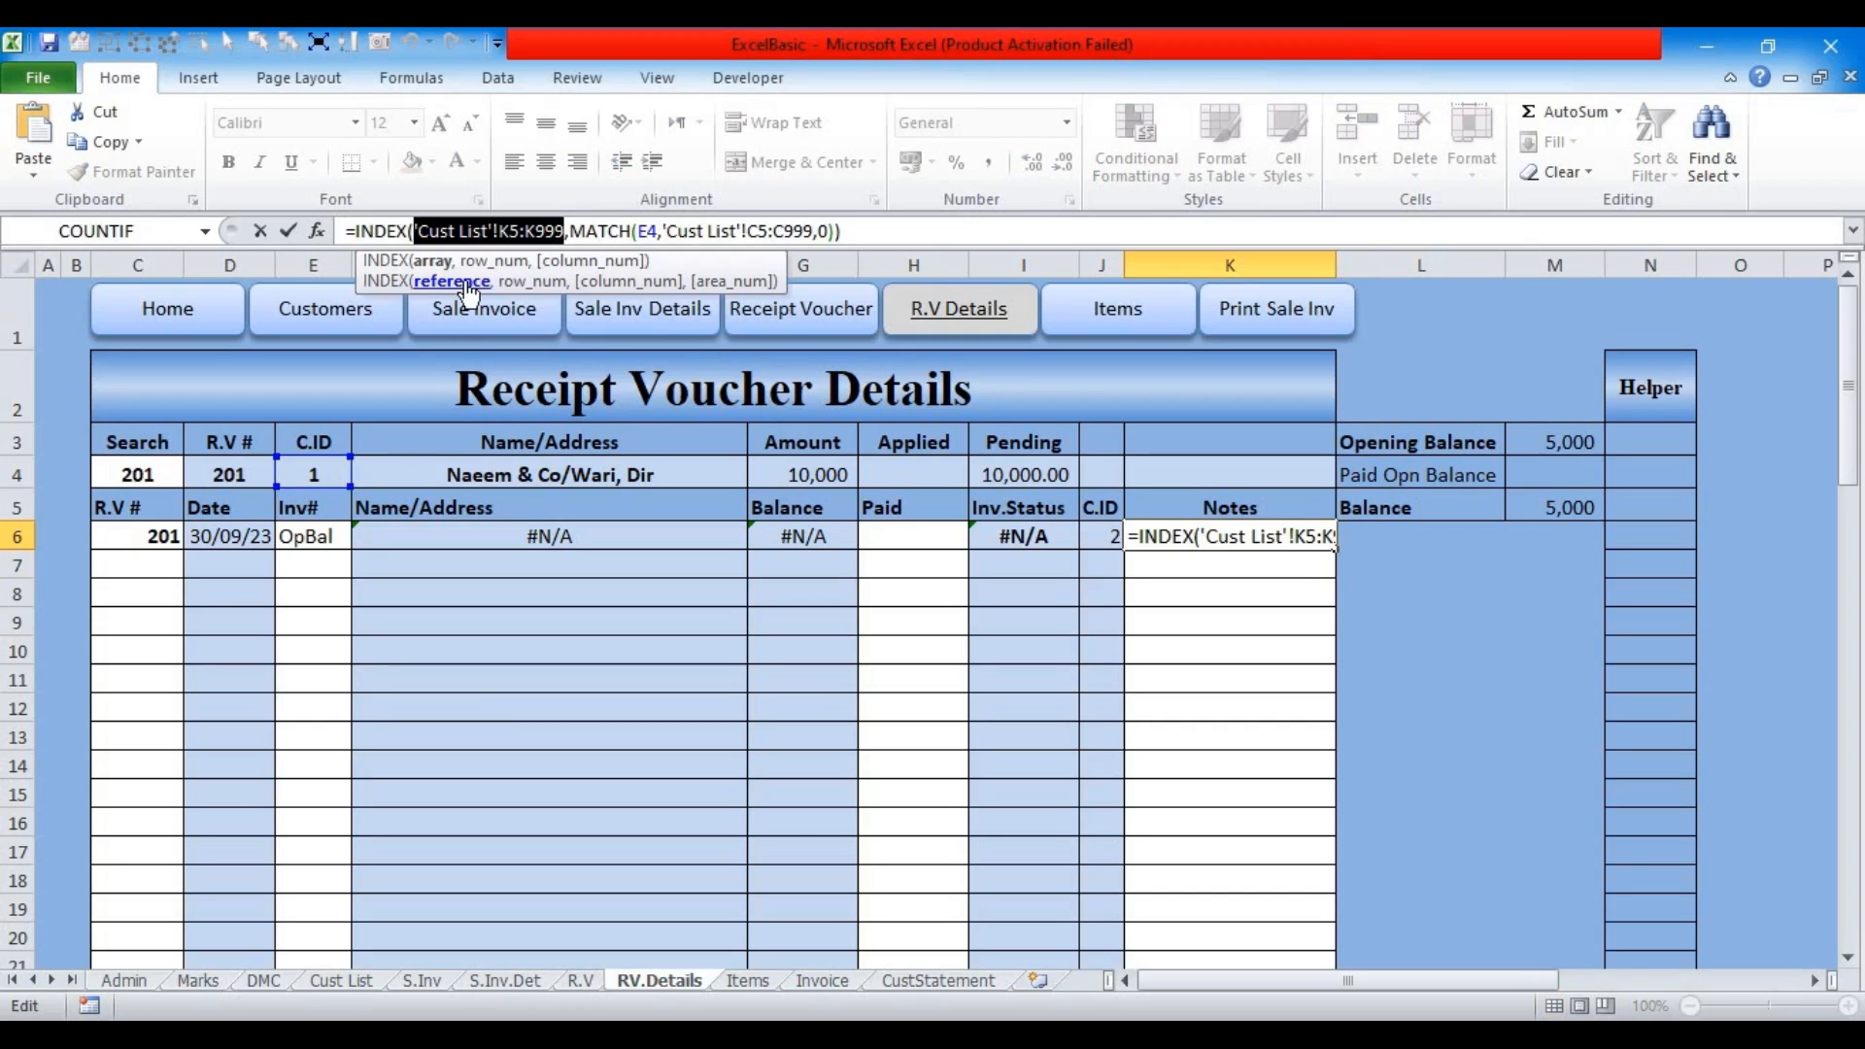
key("F4")
left_click(789, 232)
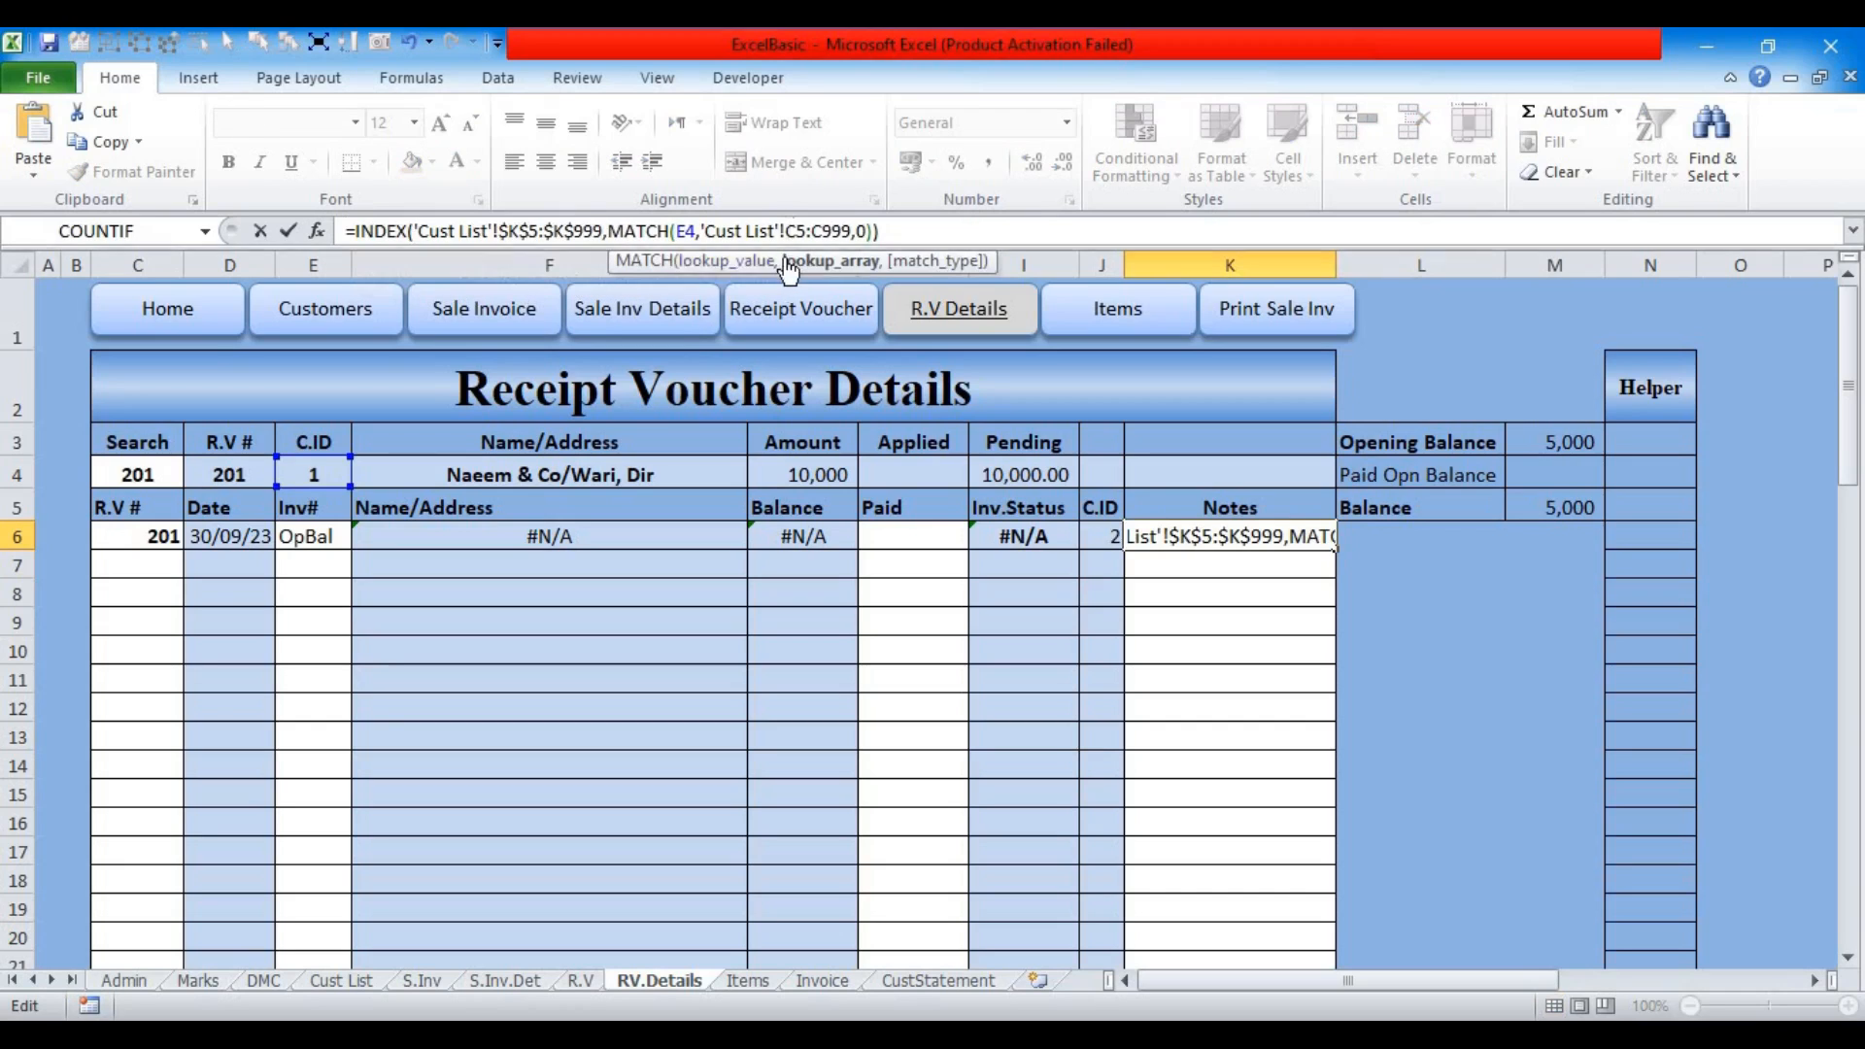
left_click(755, 264)
left_click_drag(352, 475, 1090, 533)
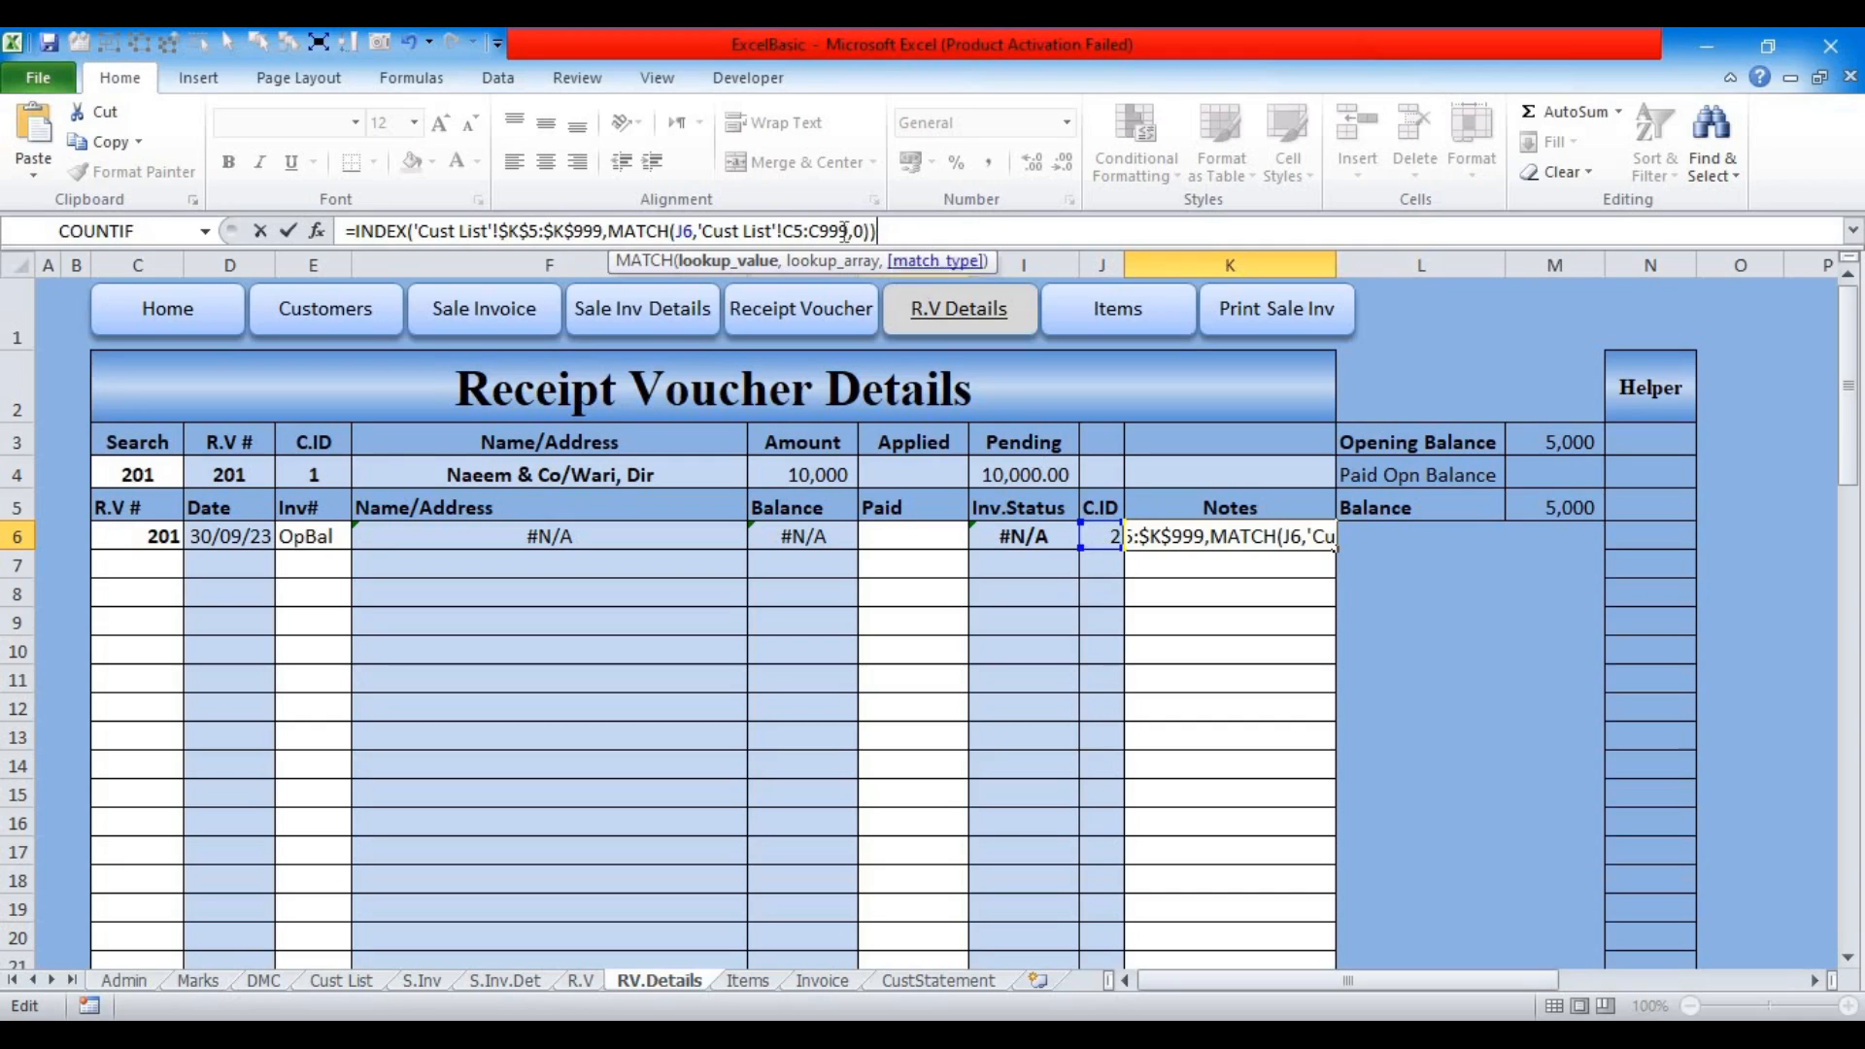
left_click(824, 267)
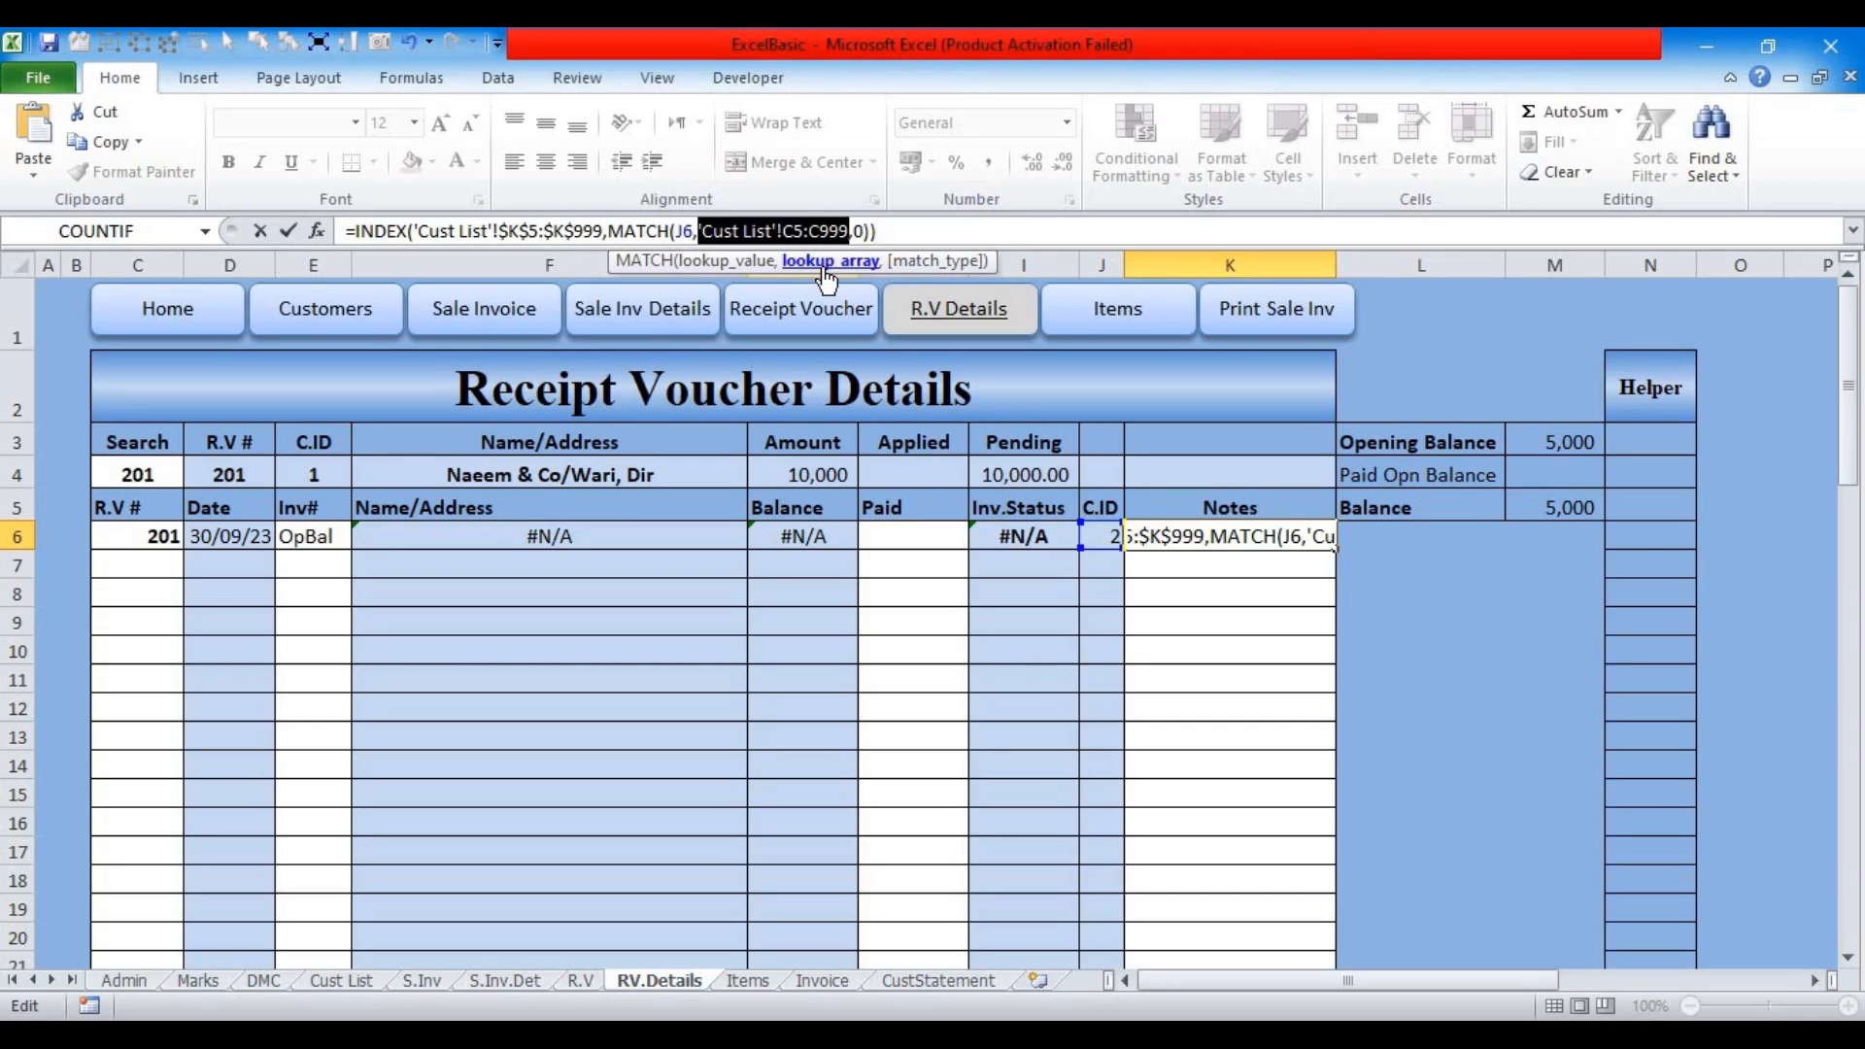
key("F4")
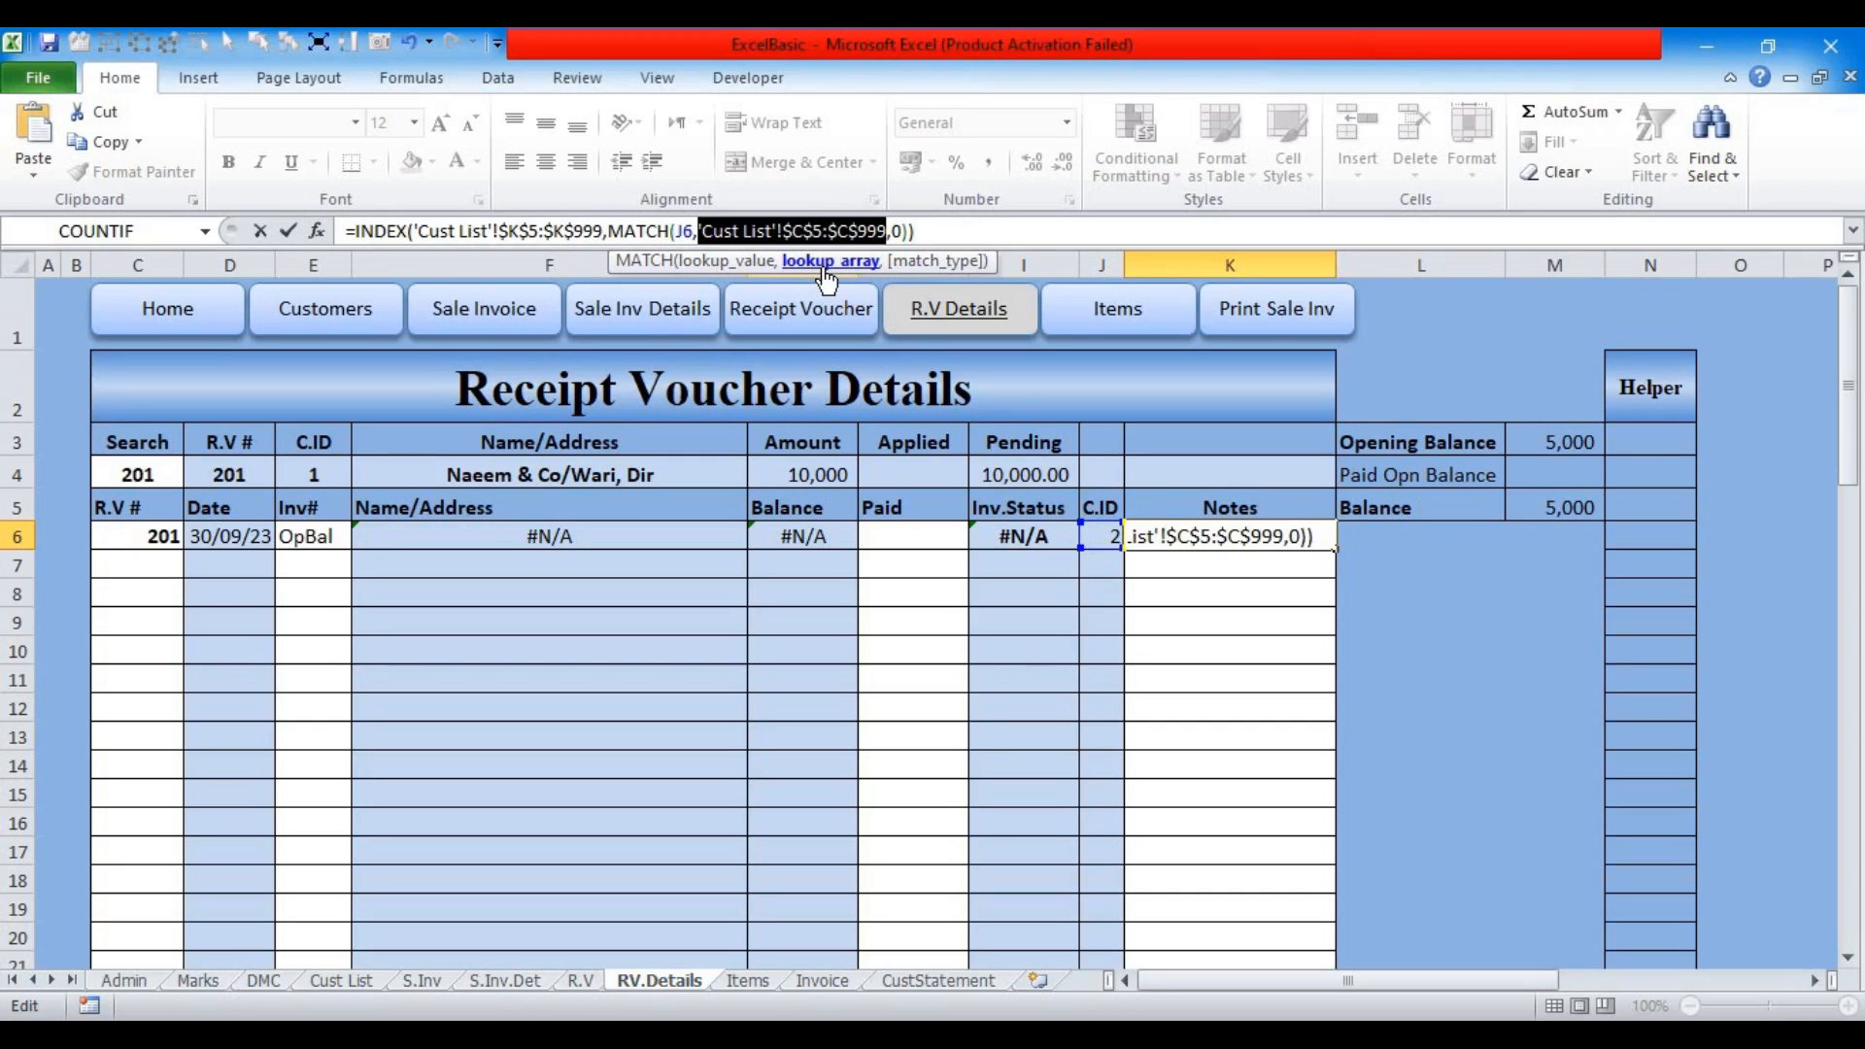
Step: Change the K6 INDEX range to 'Cust List'!$D$5:$D$999
left_click(522, 231)
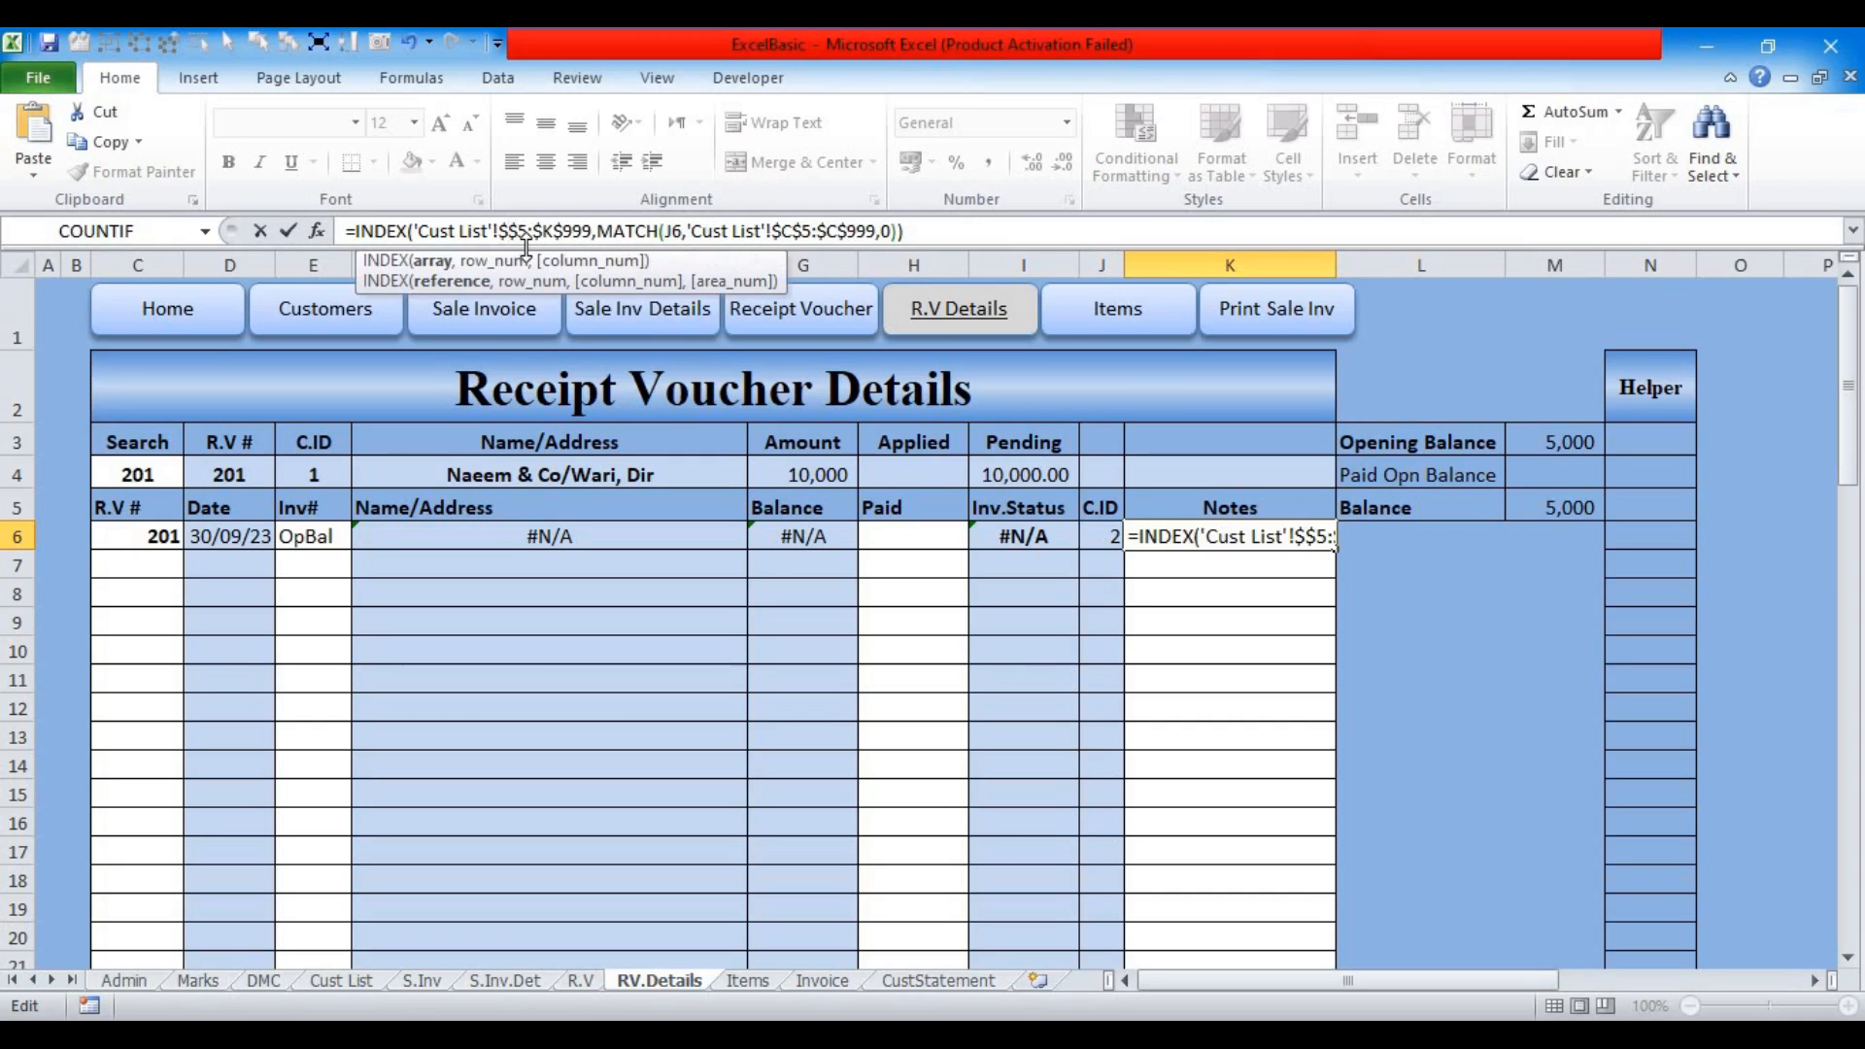
type("D")
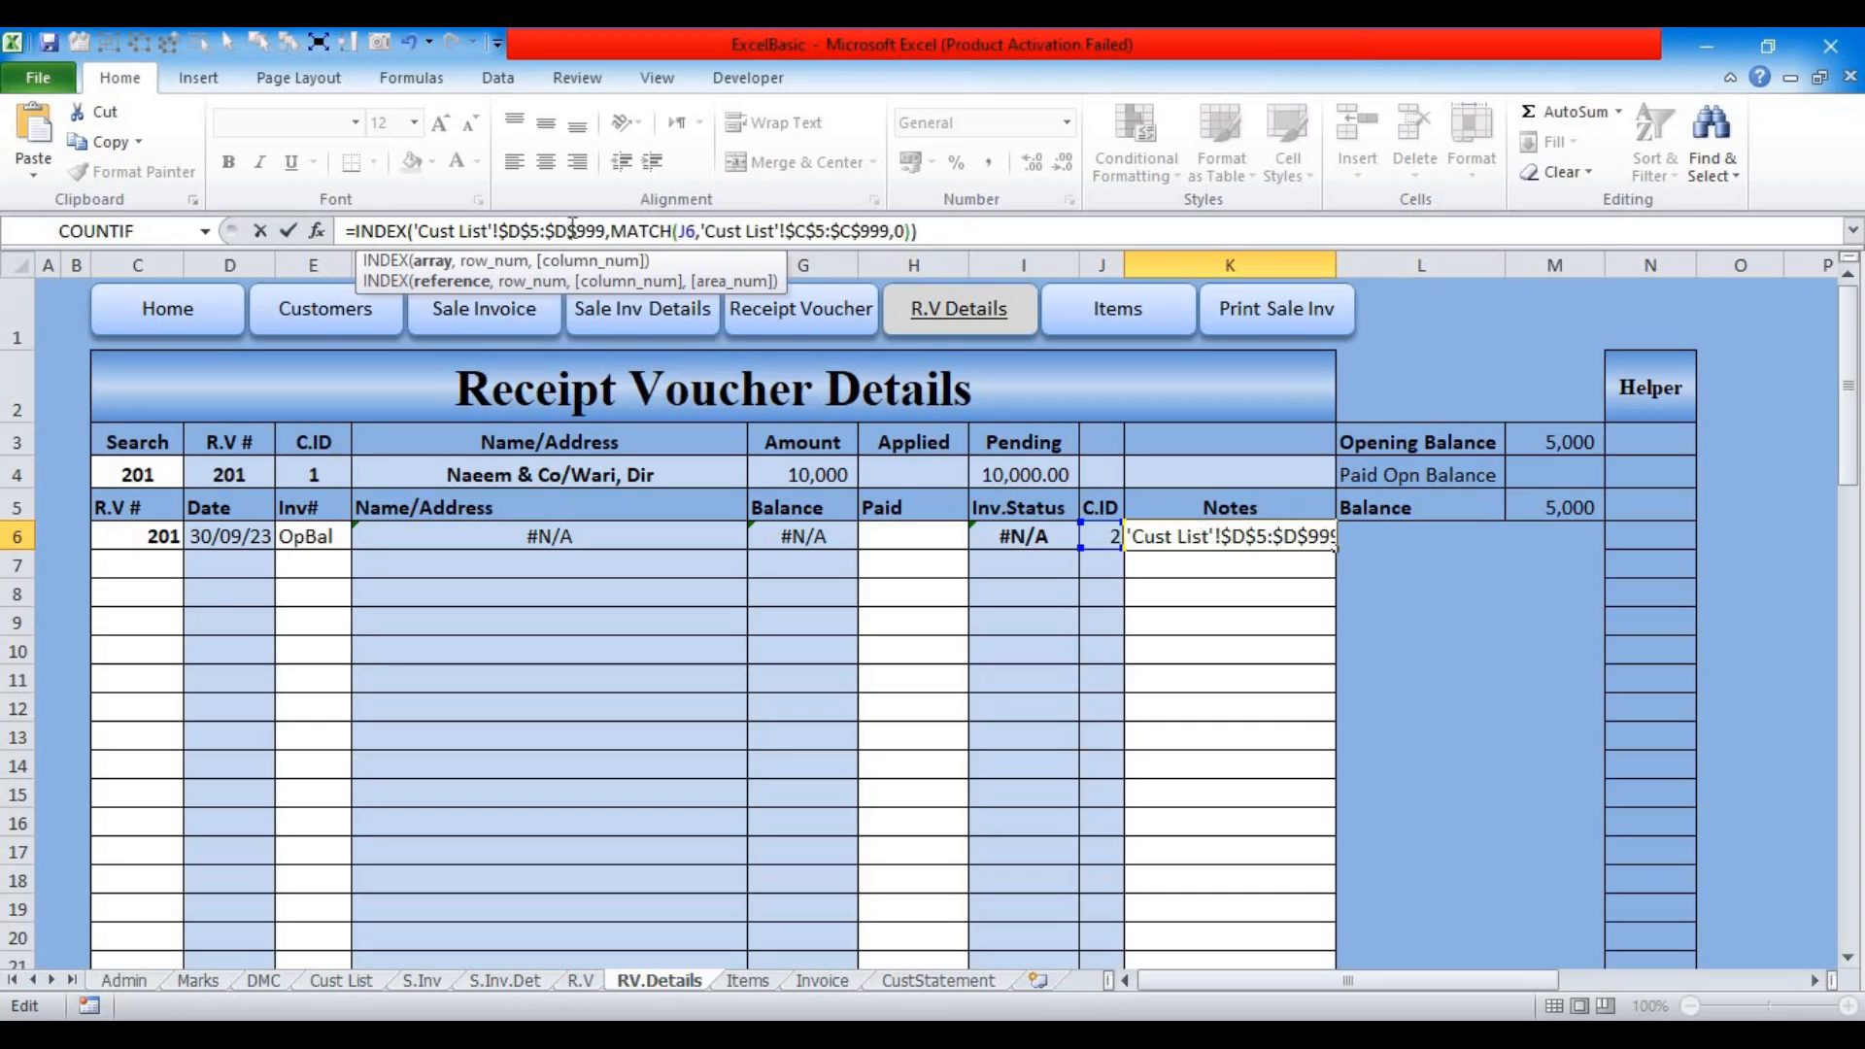
key("Return")
Step: Extend the K6 formula with &"/"& and a copy of its INDEX/MATCH lookup that returns 'Cust List'!$G$5:$G$999
left_click(1195, 537)
left_click_drag(355, 231, 917, 233)
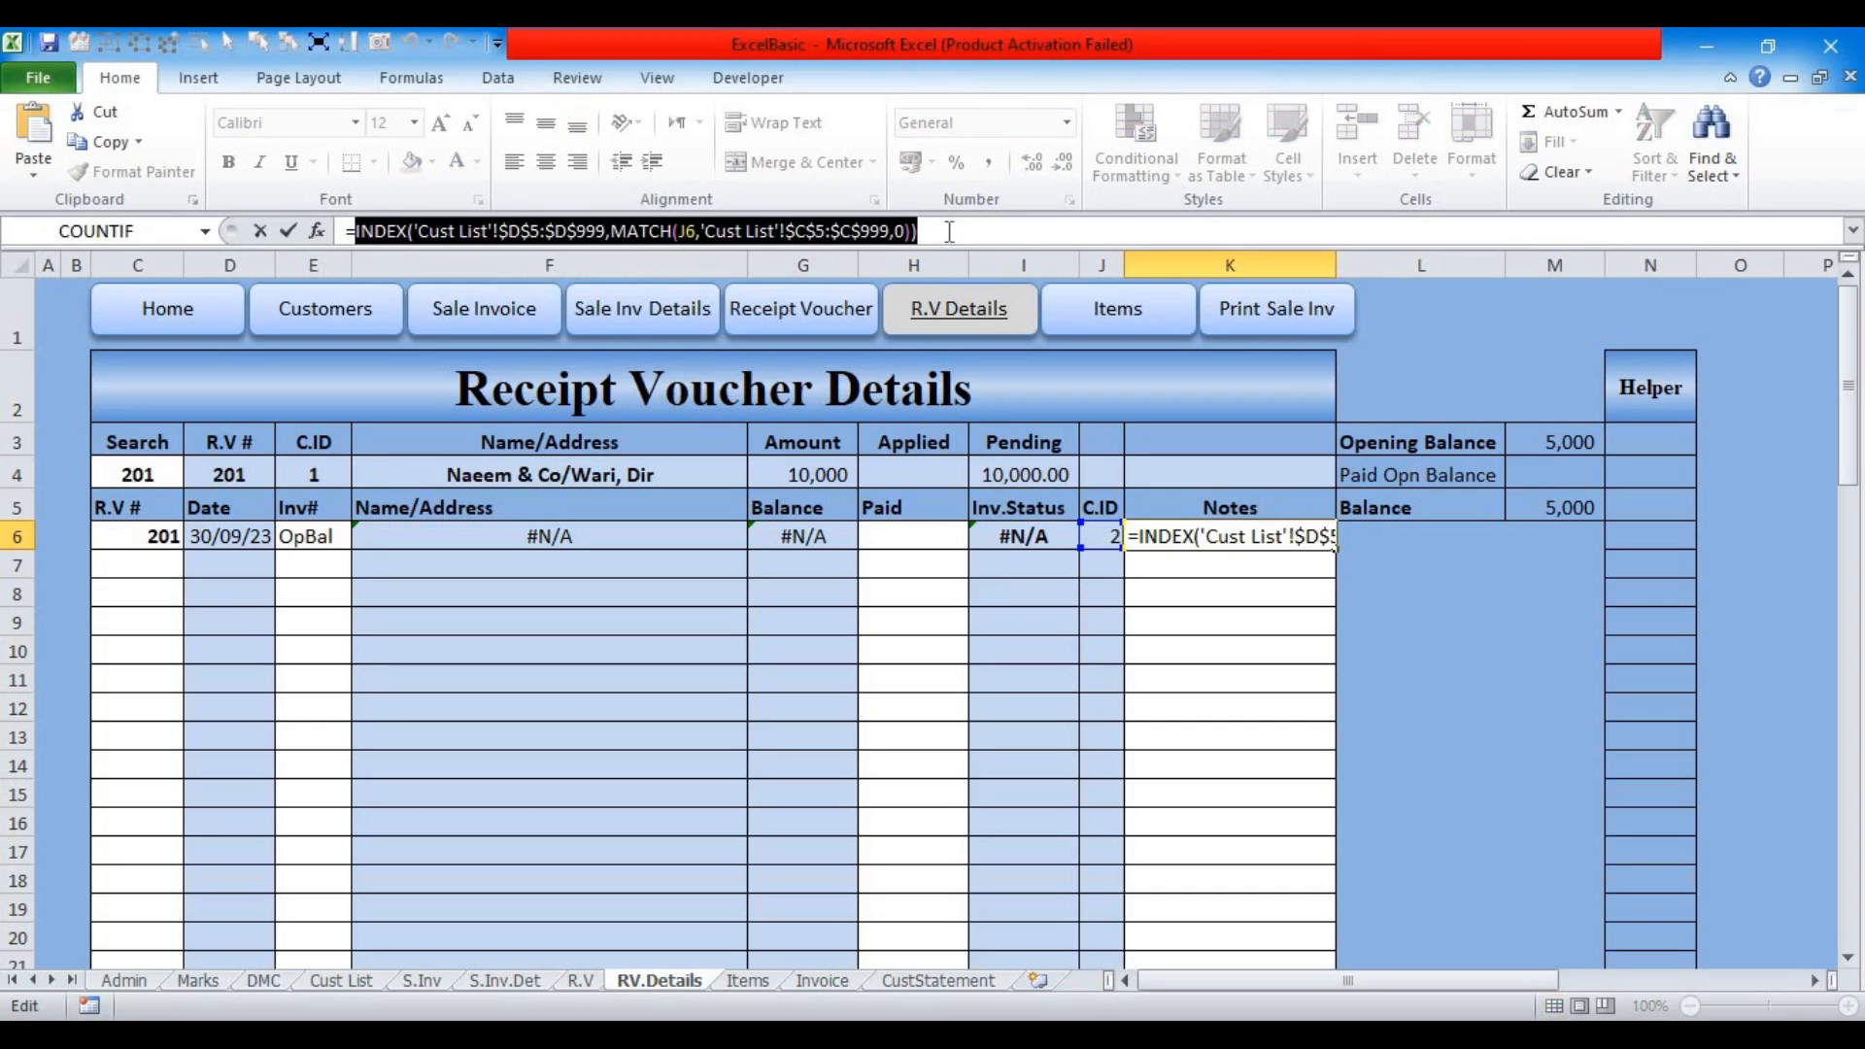
key("Escape")
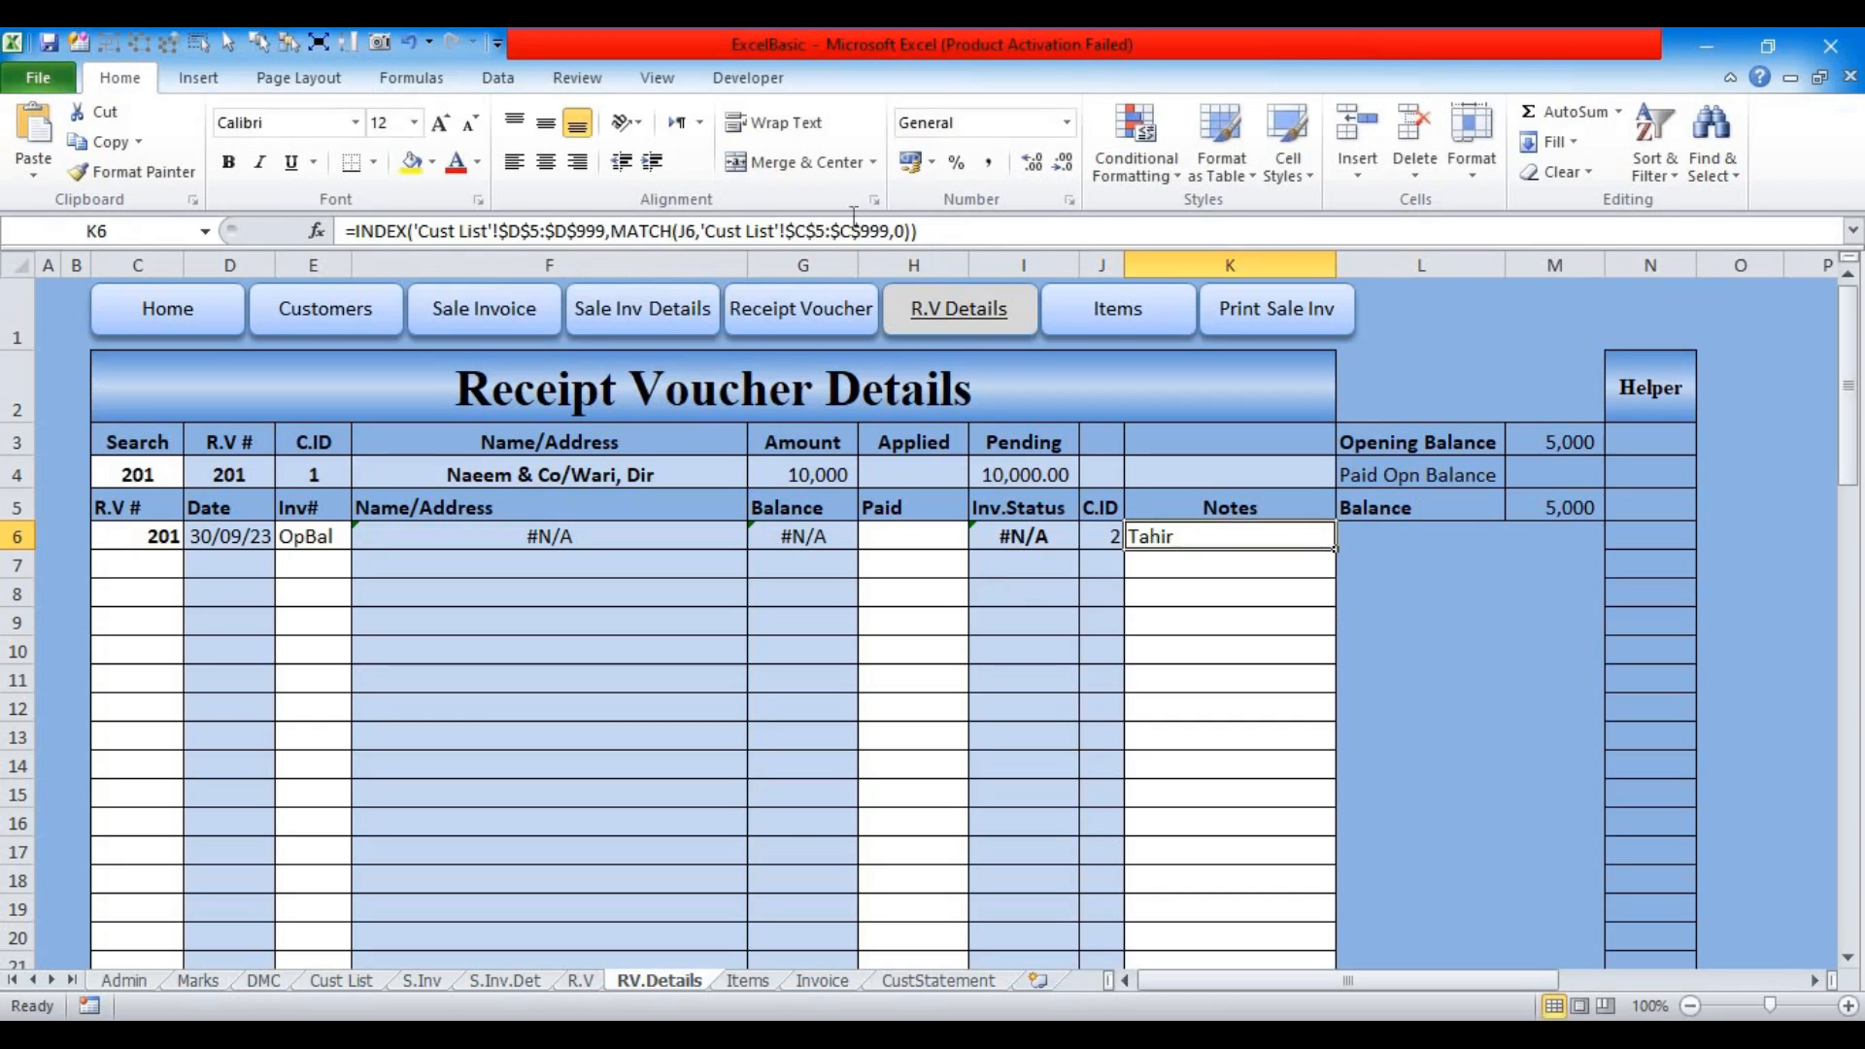
left_click_drag(916, 234, 356, 233)
key("Escape")
left_click(927, 229)
type("&")
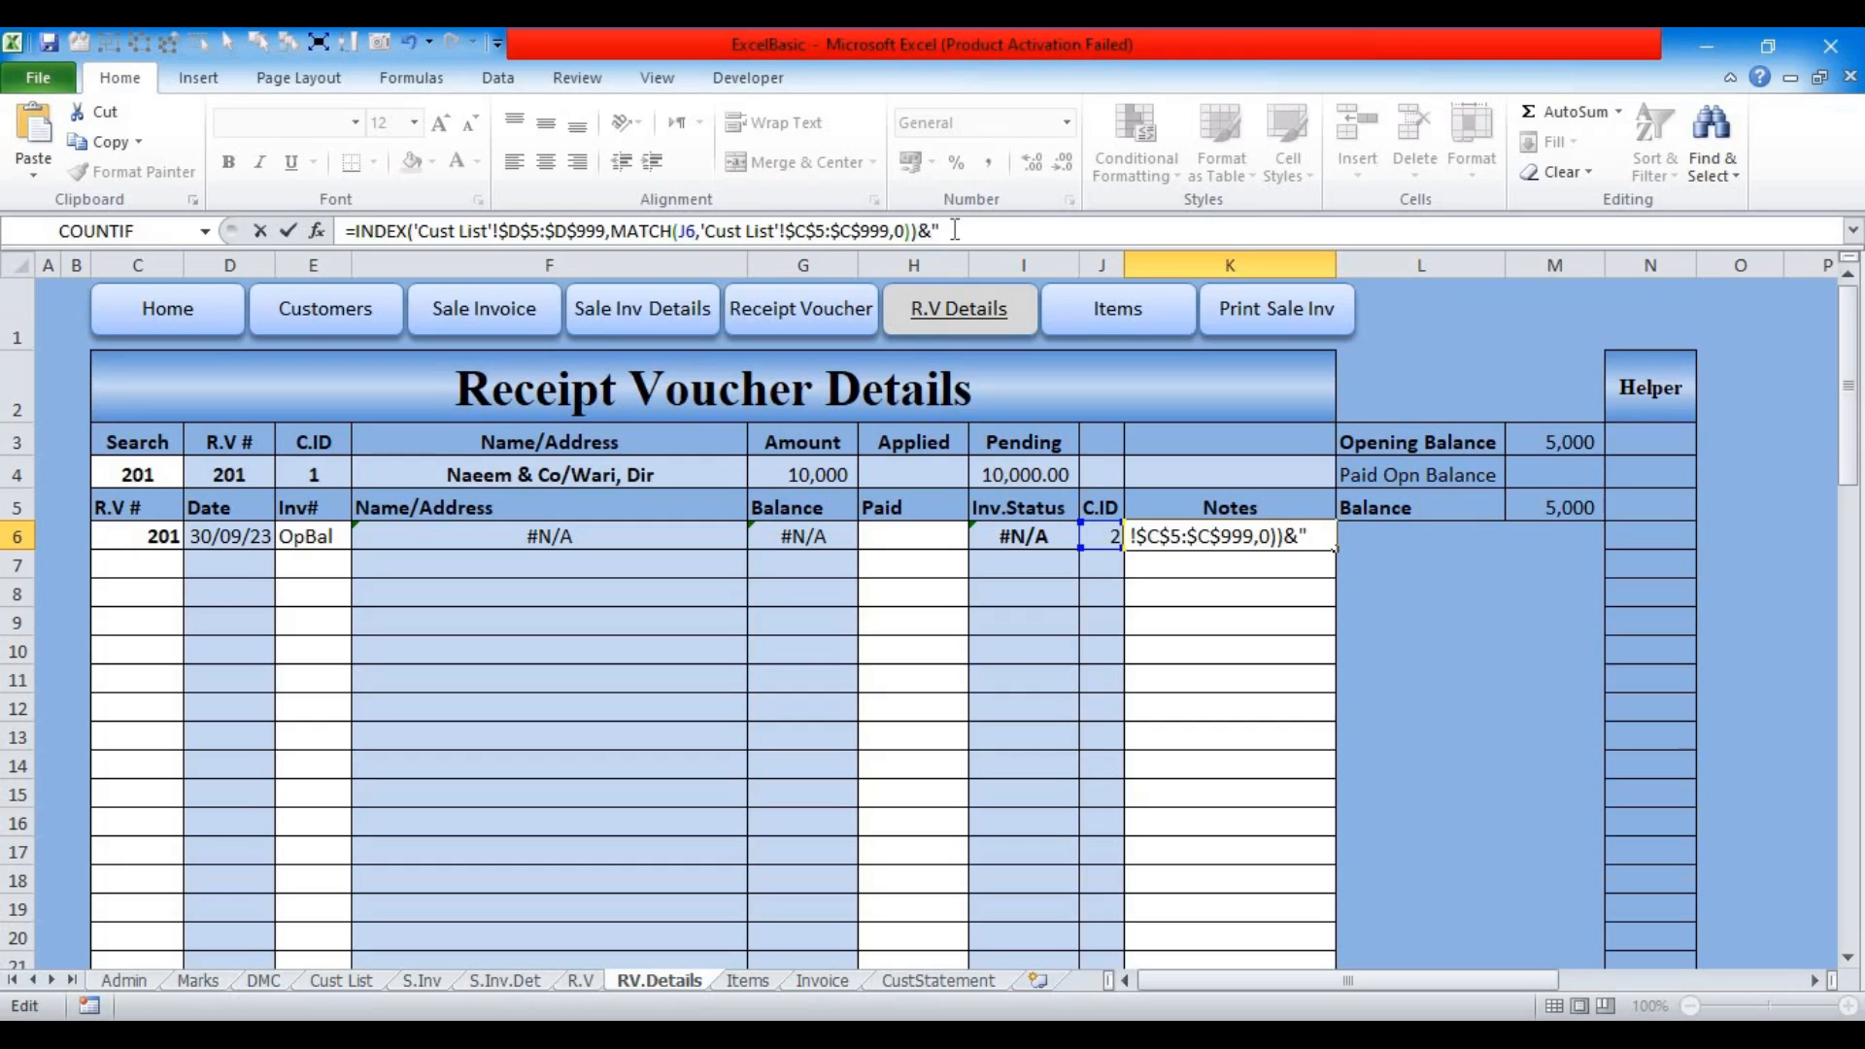
type("\"/\"&")
key("ctrl+v")
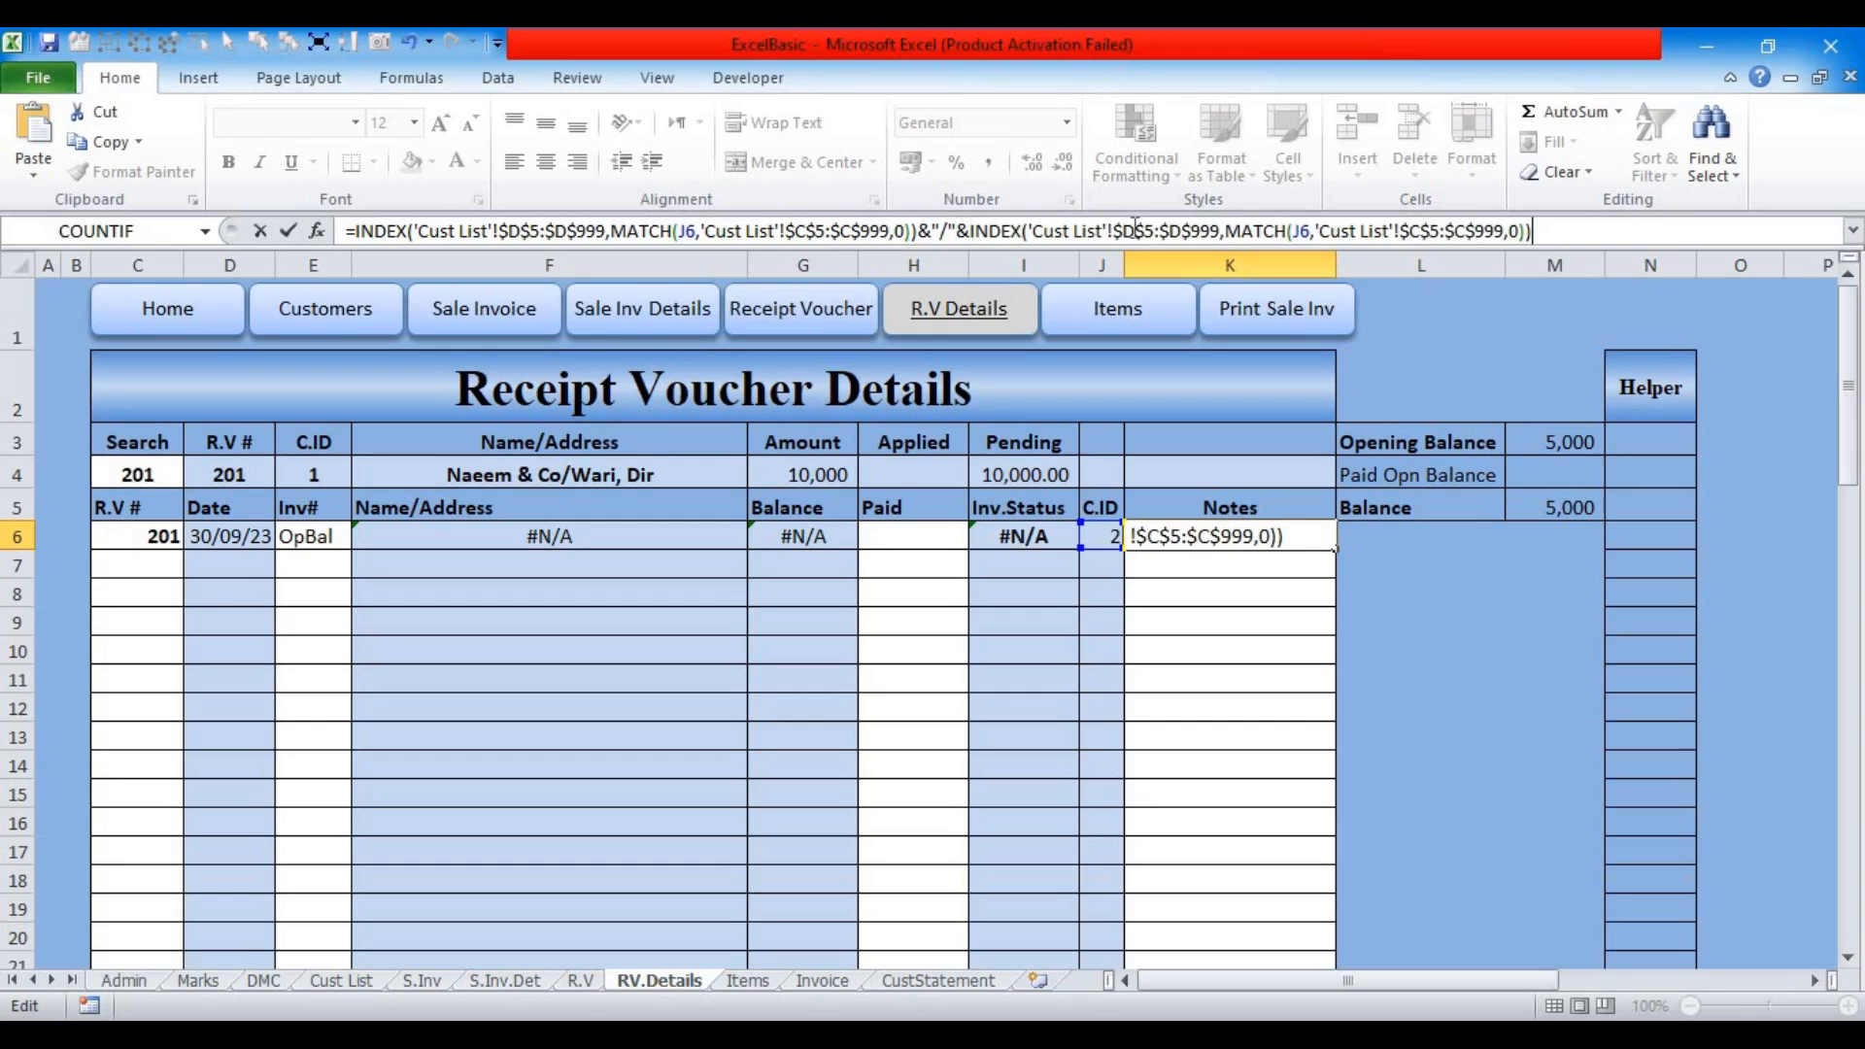
left_click(1136, 230)
type("G")
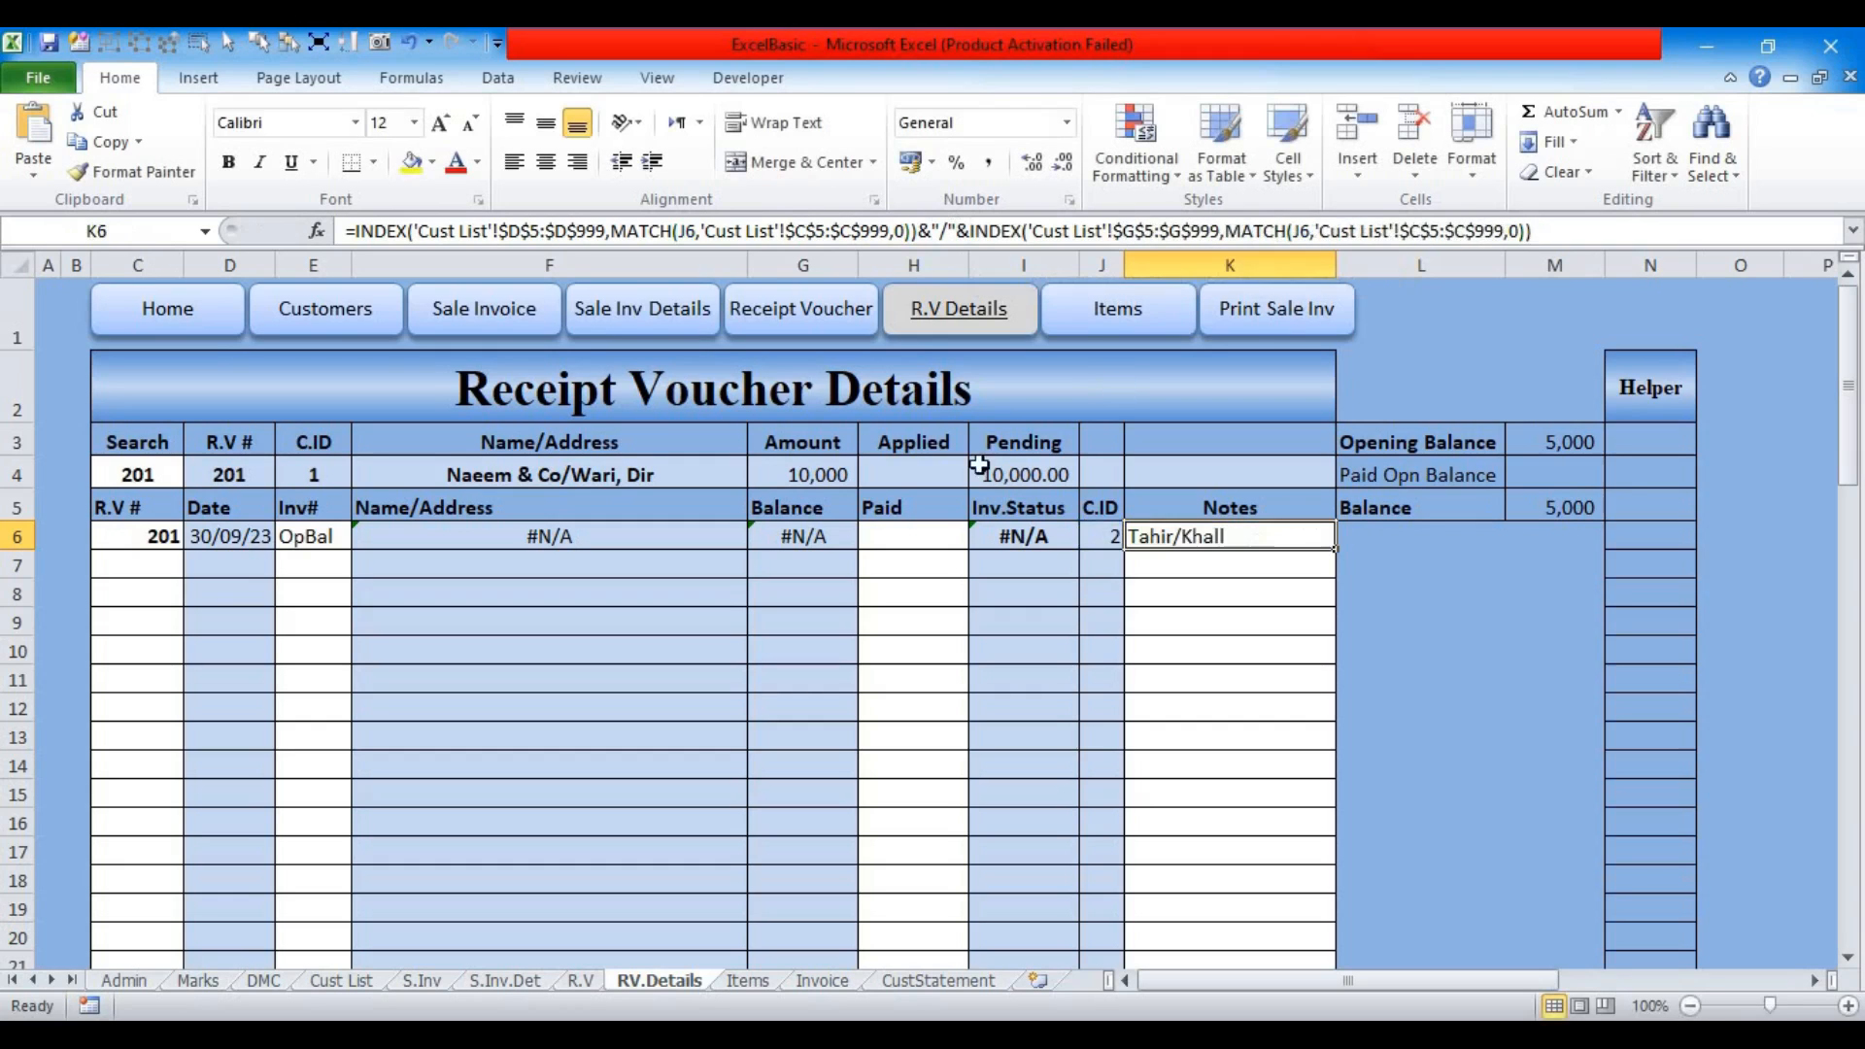
Step: Append &", "& and a third INDEX/MATCH lookup returning 'Cust List'!$H$5:$H$999 to the K6 formula
left_click(1560, 232)
type("&\"")
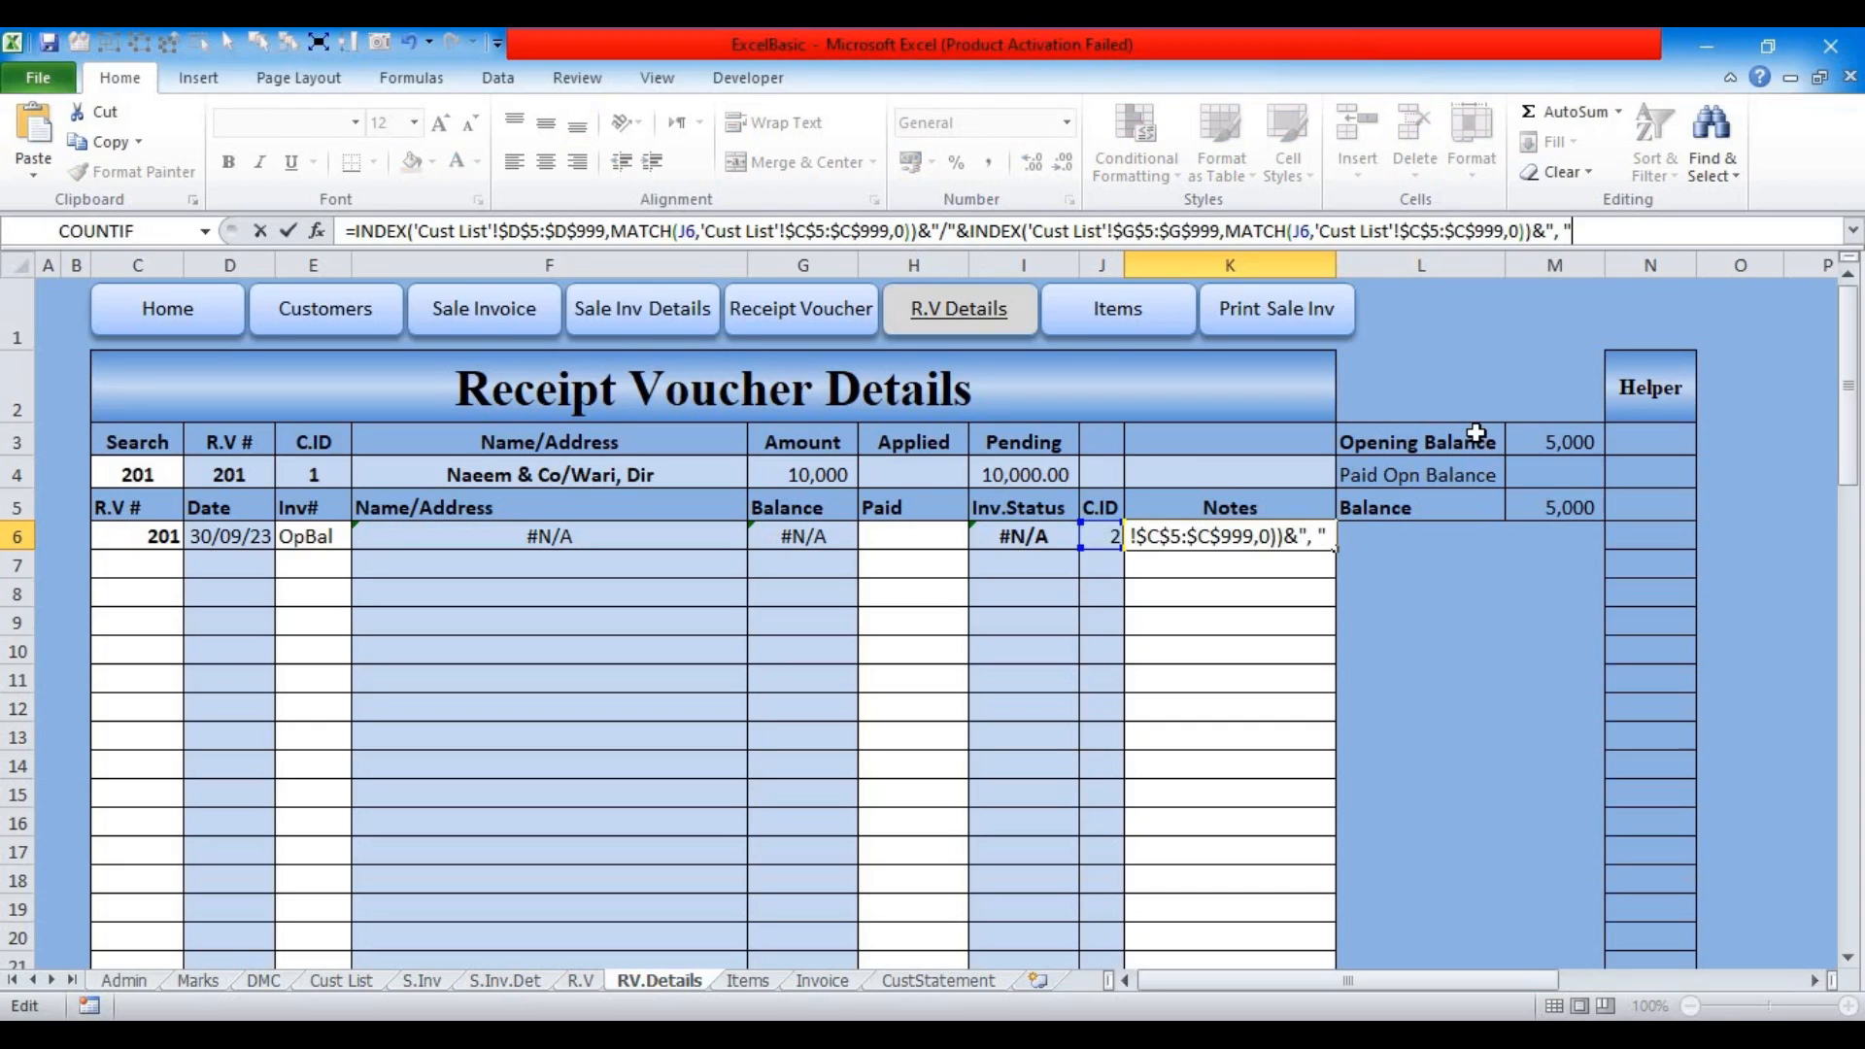
type(", \"&")
key("ctrl+v")
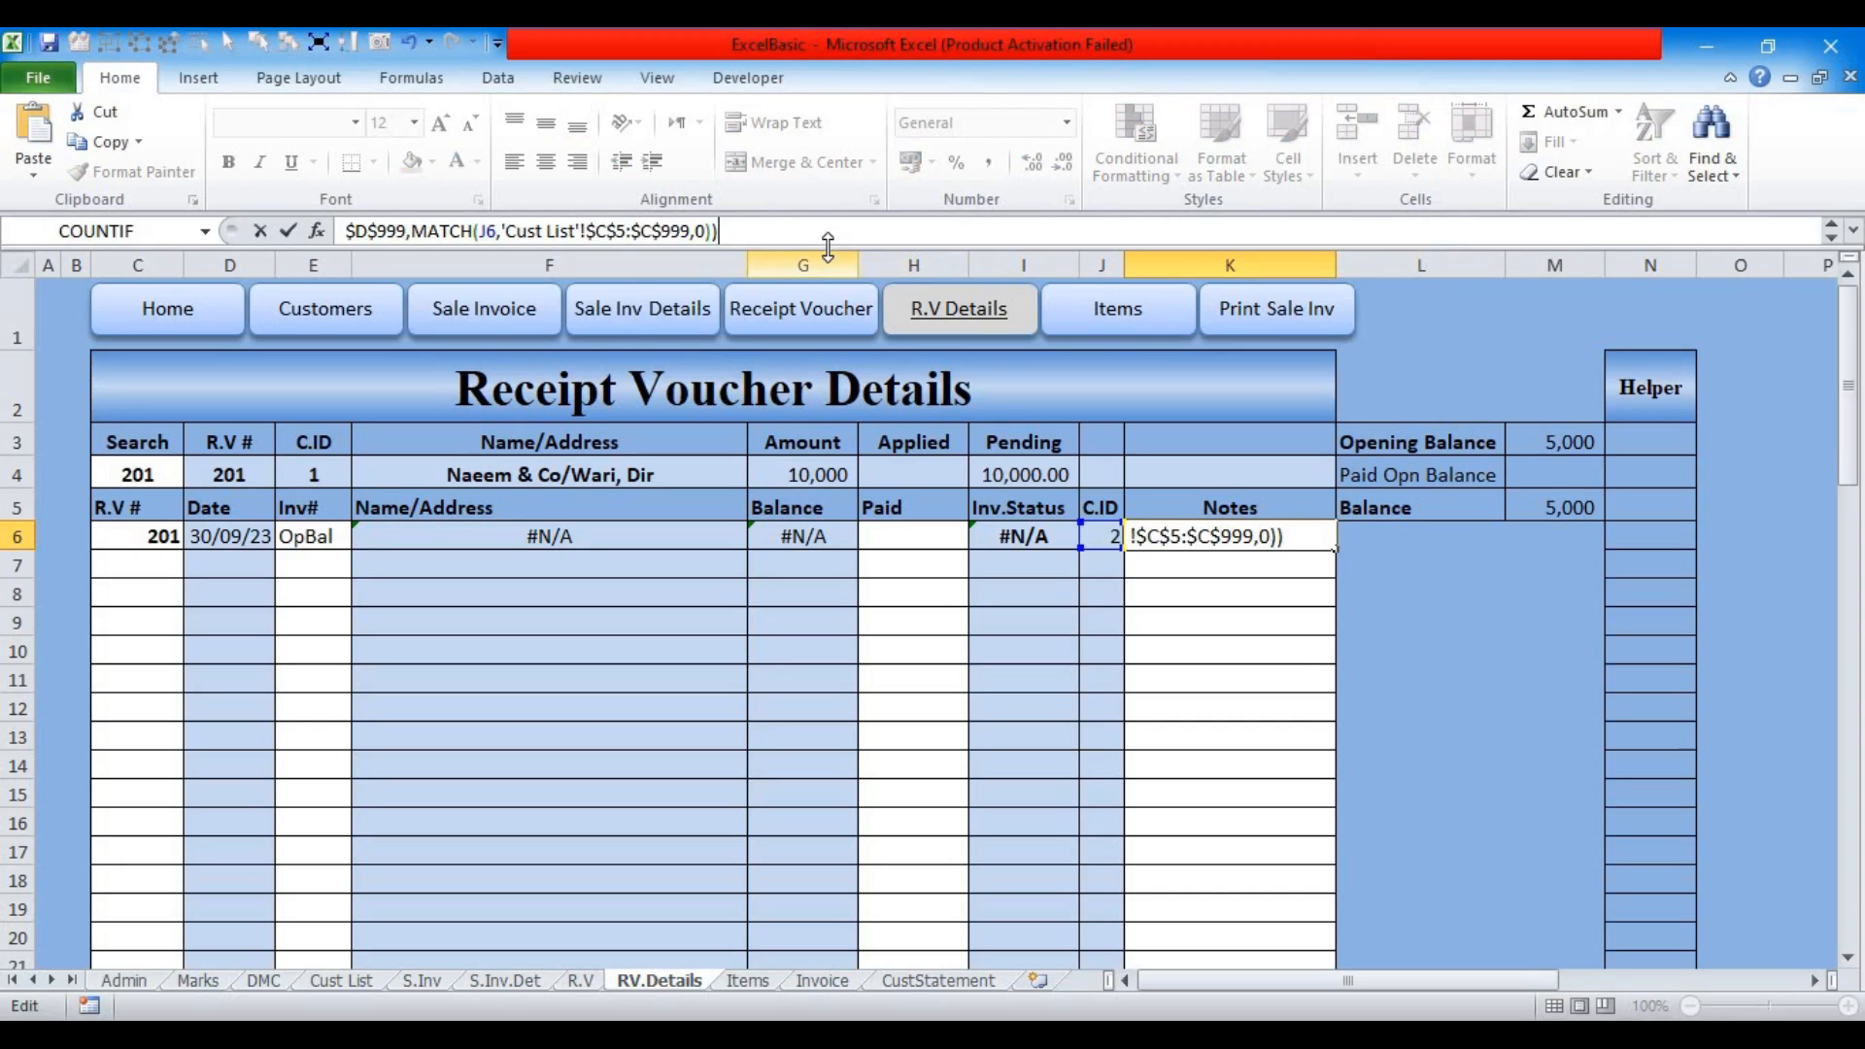
left_click_drag(827, 246, 830, 323)
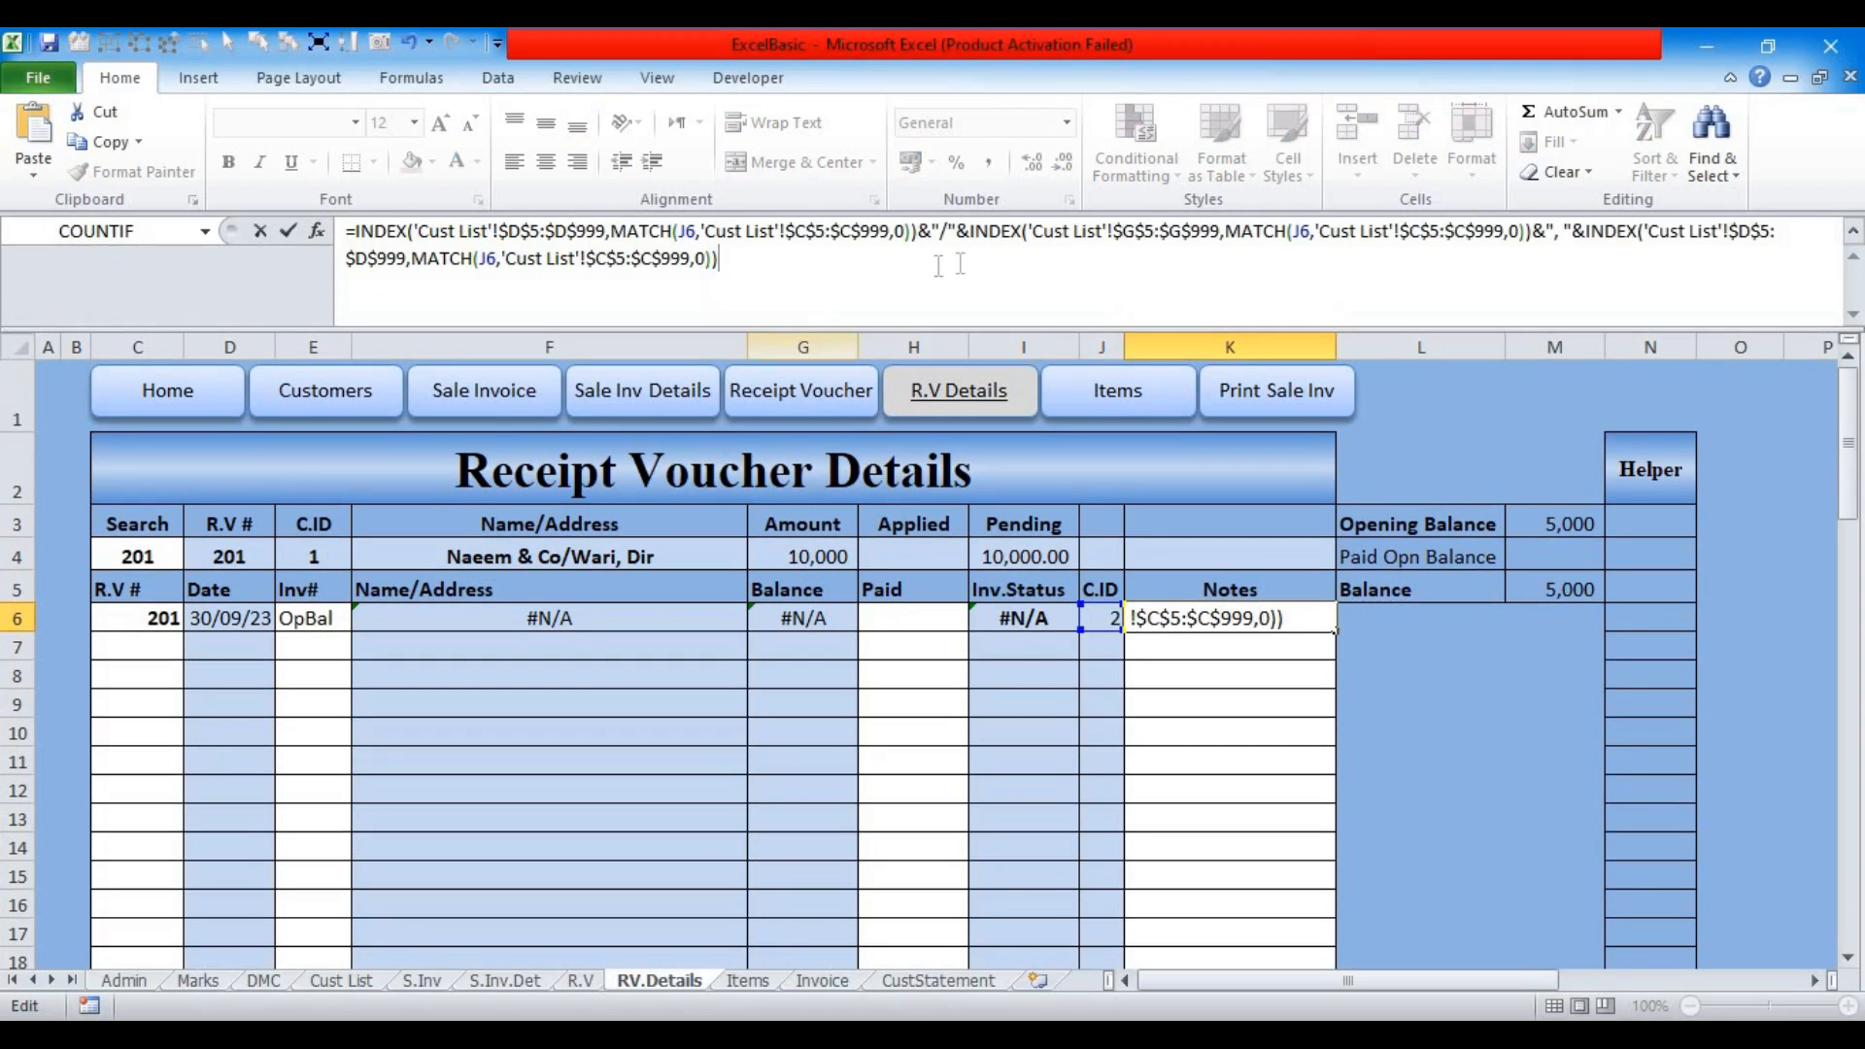
left_click(1745, 233)
key("BackSpace")
type("H")
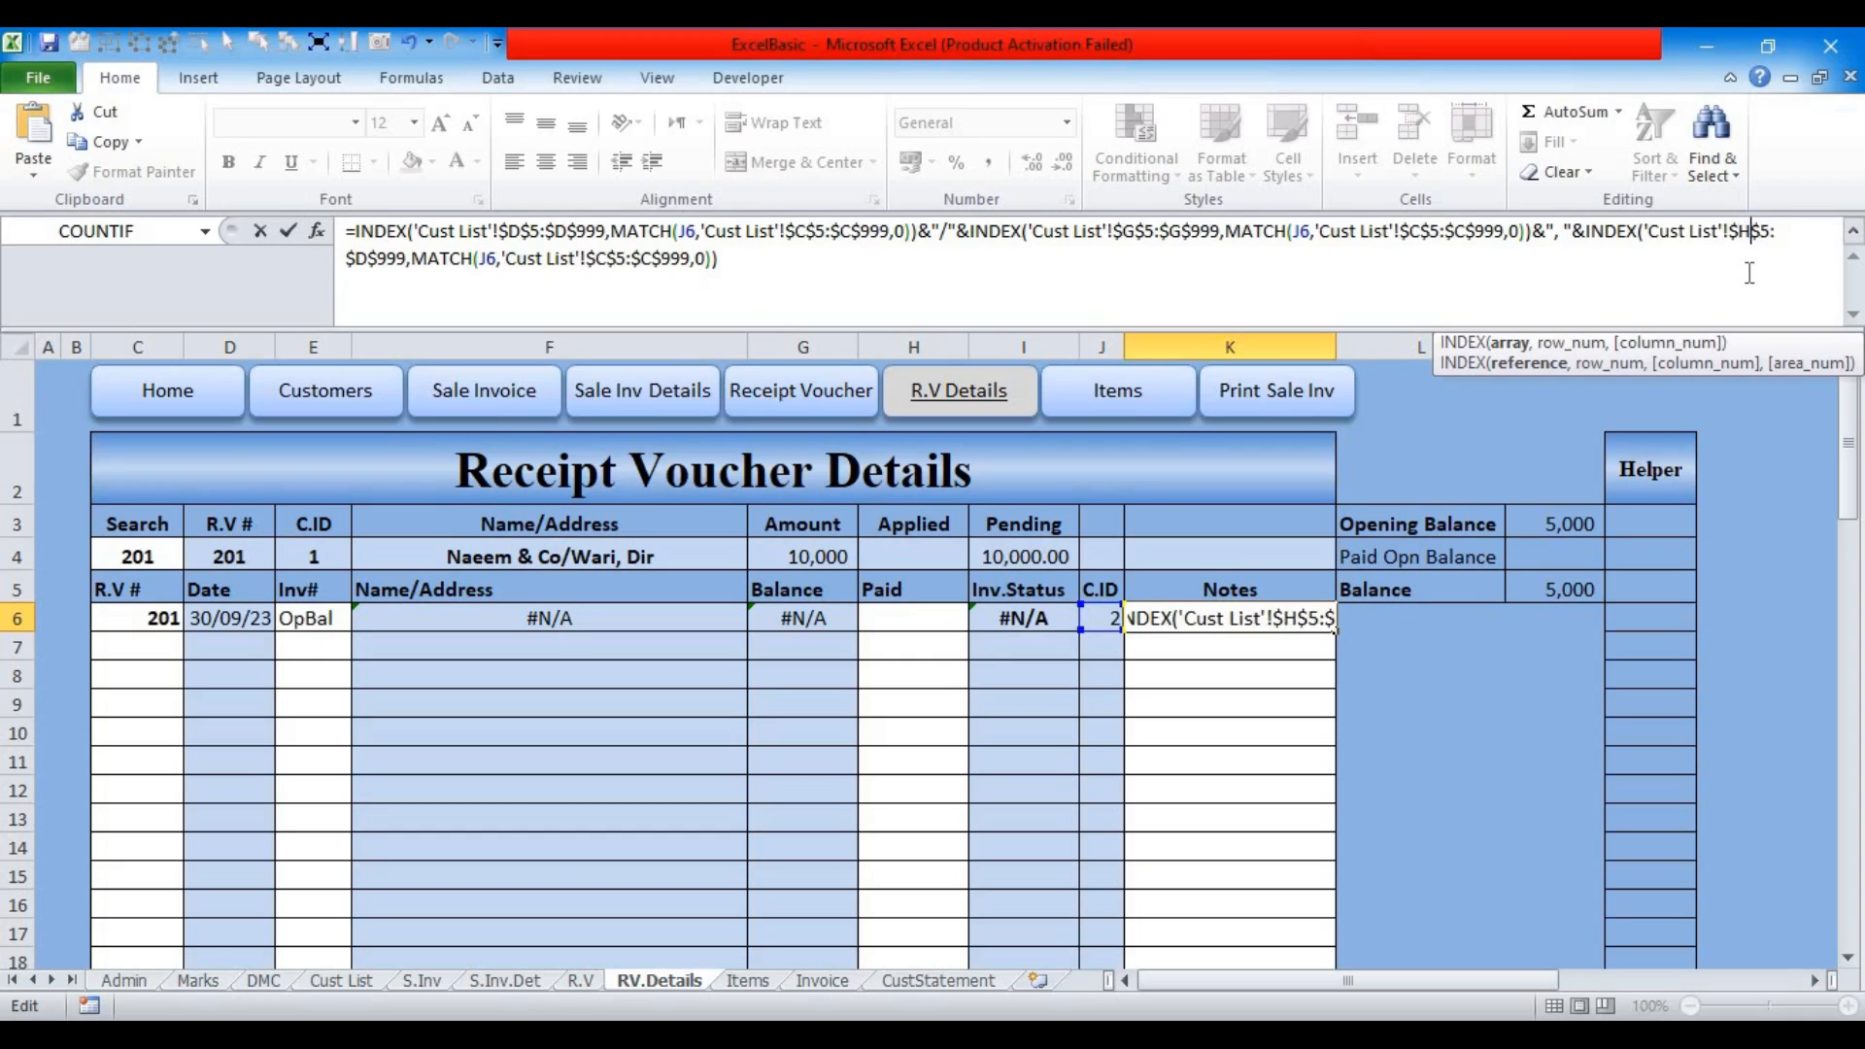
key("BackSpace")
type("H")
key("Return")
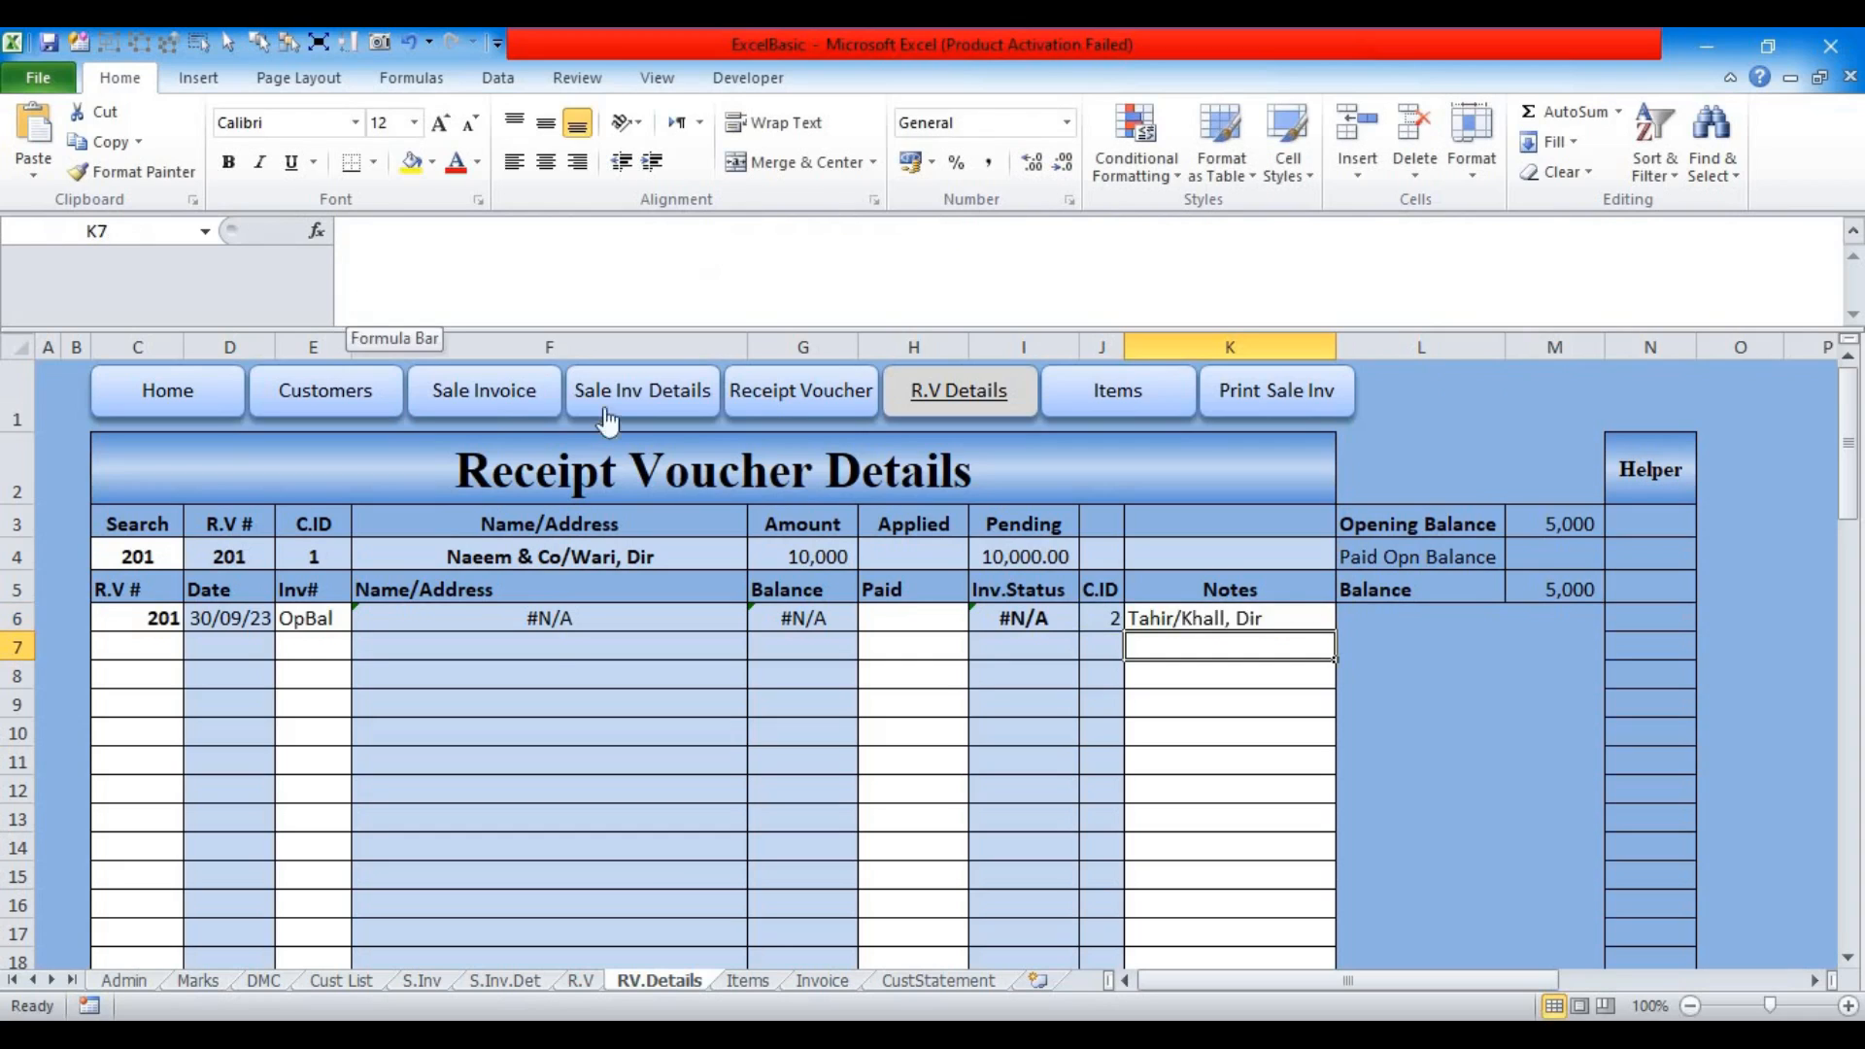
Step: Wrap the K6 formula in IF(J6="","",...) so it returns blank when the C.ID is empty
left_click(1161, 617)
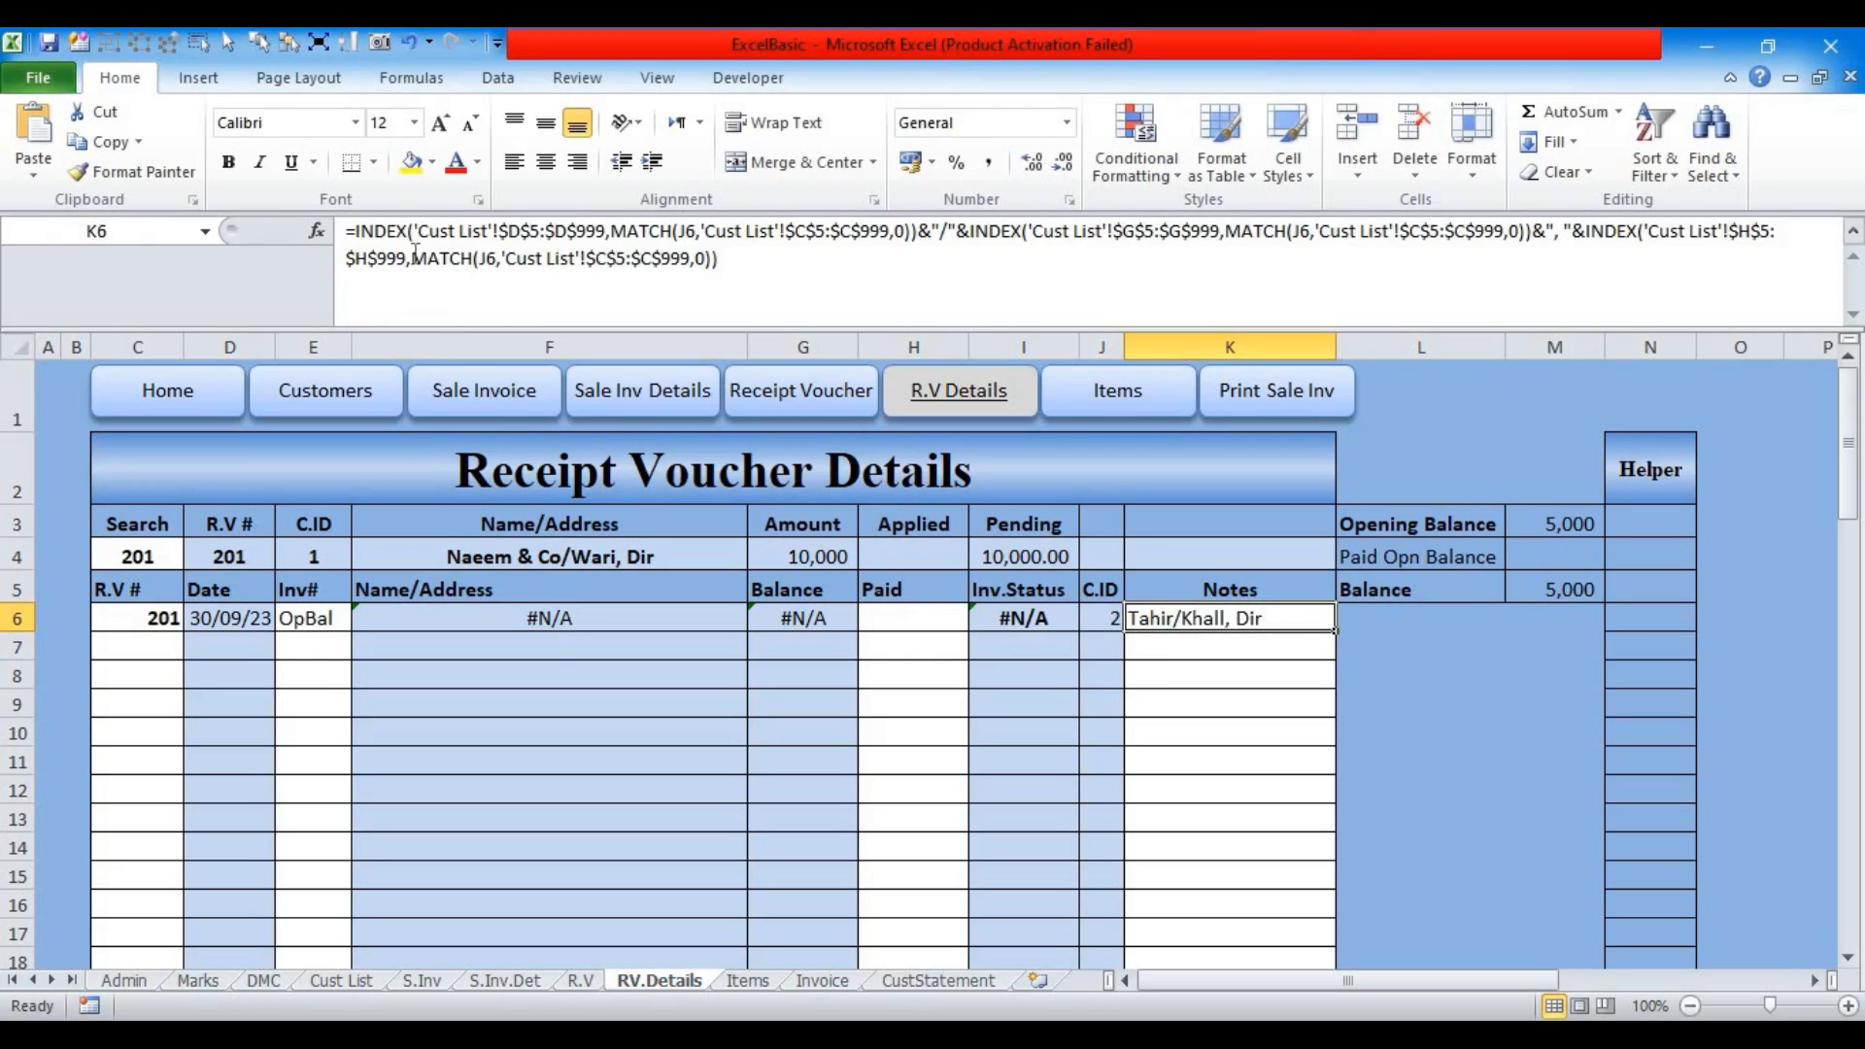
left_click(358, 232)
type("If")
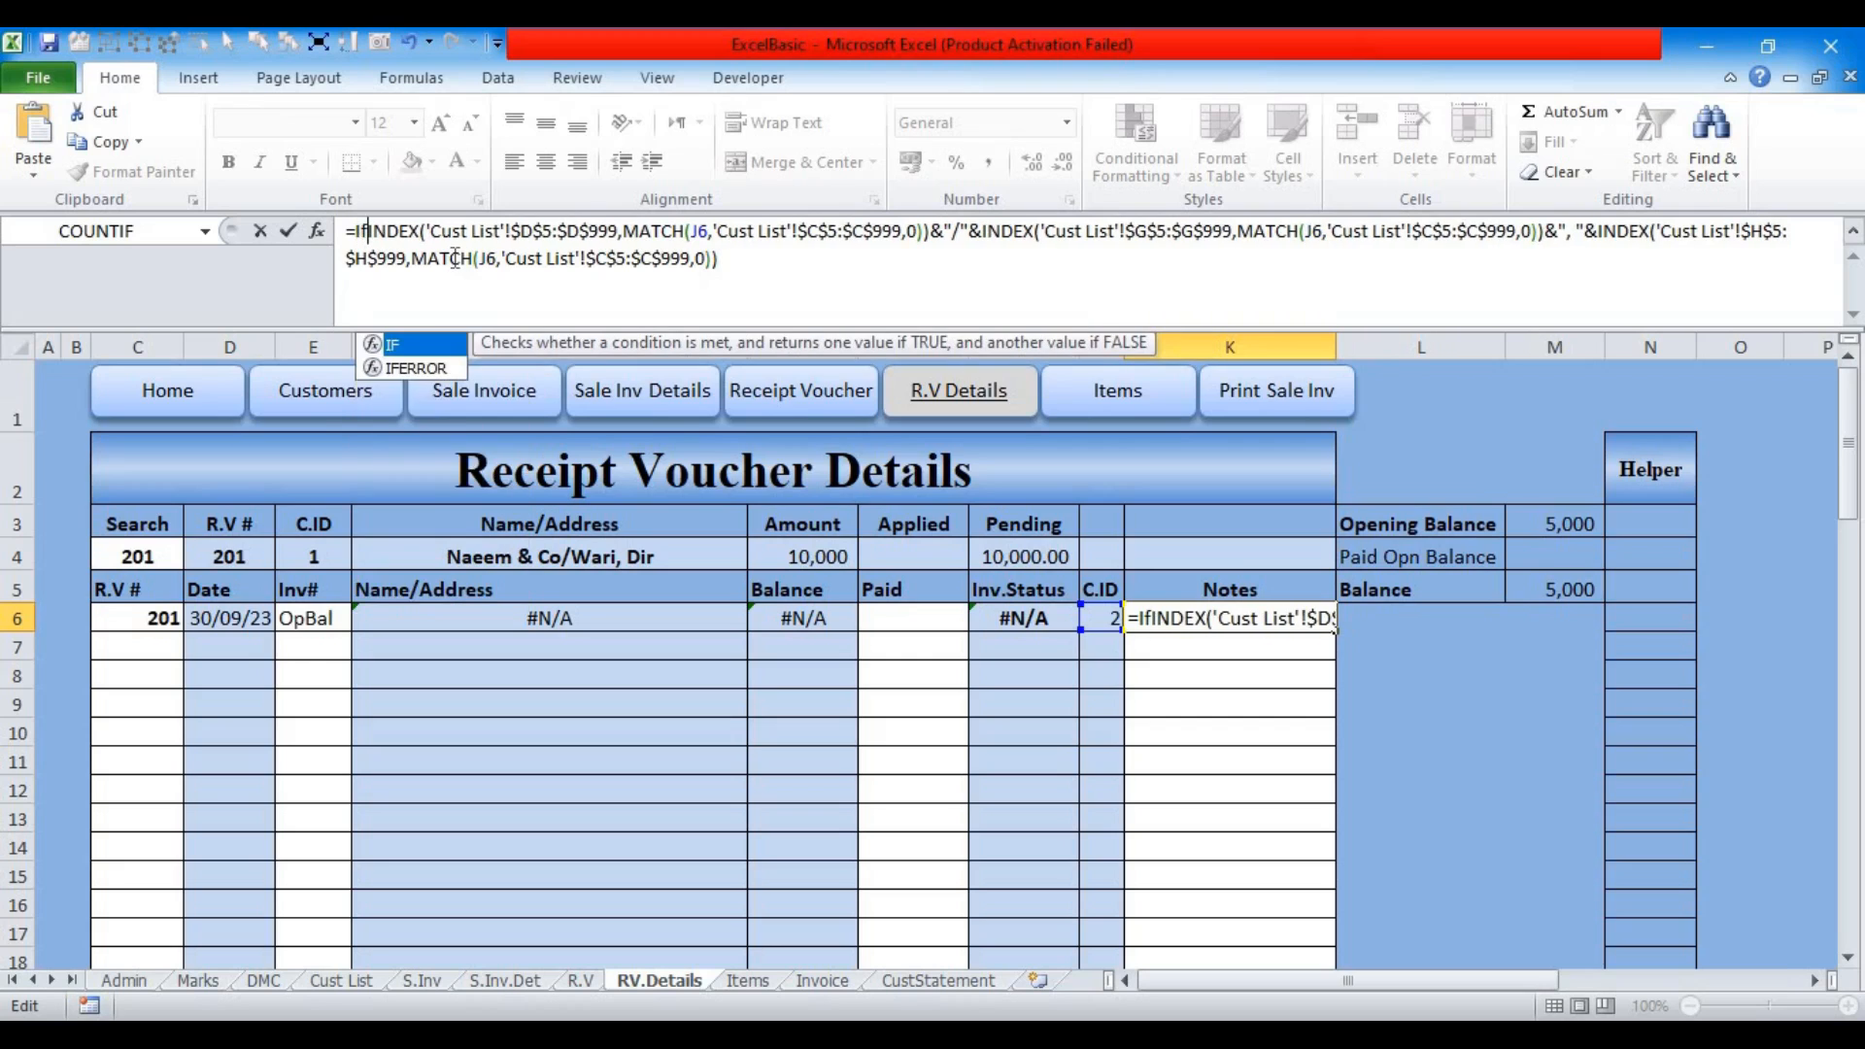
key("Tab")
left_click(1101, 618)
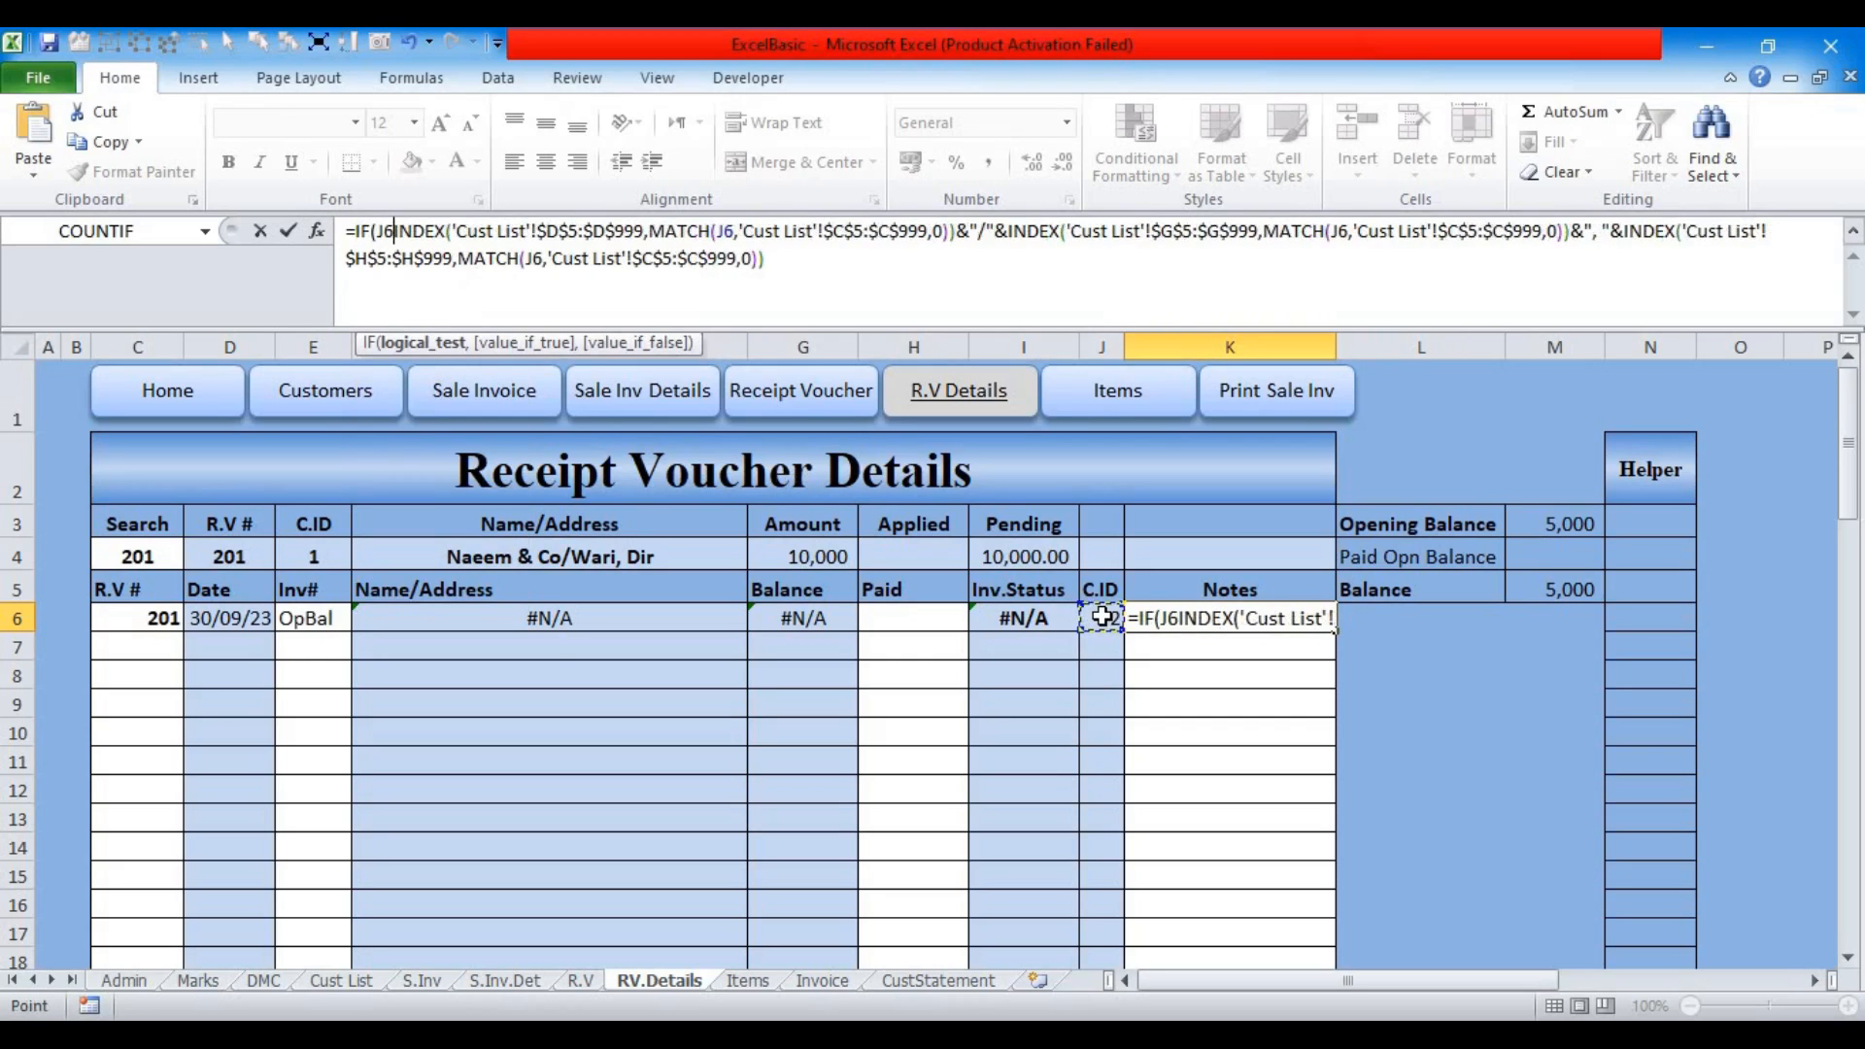
type("=\"\",\"\",")
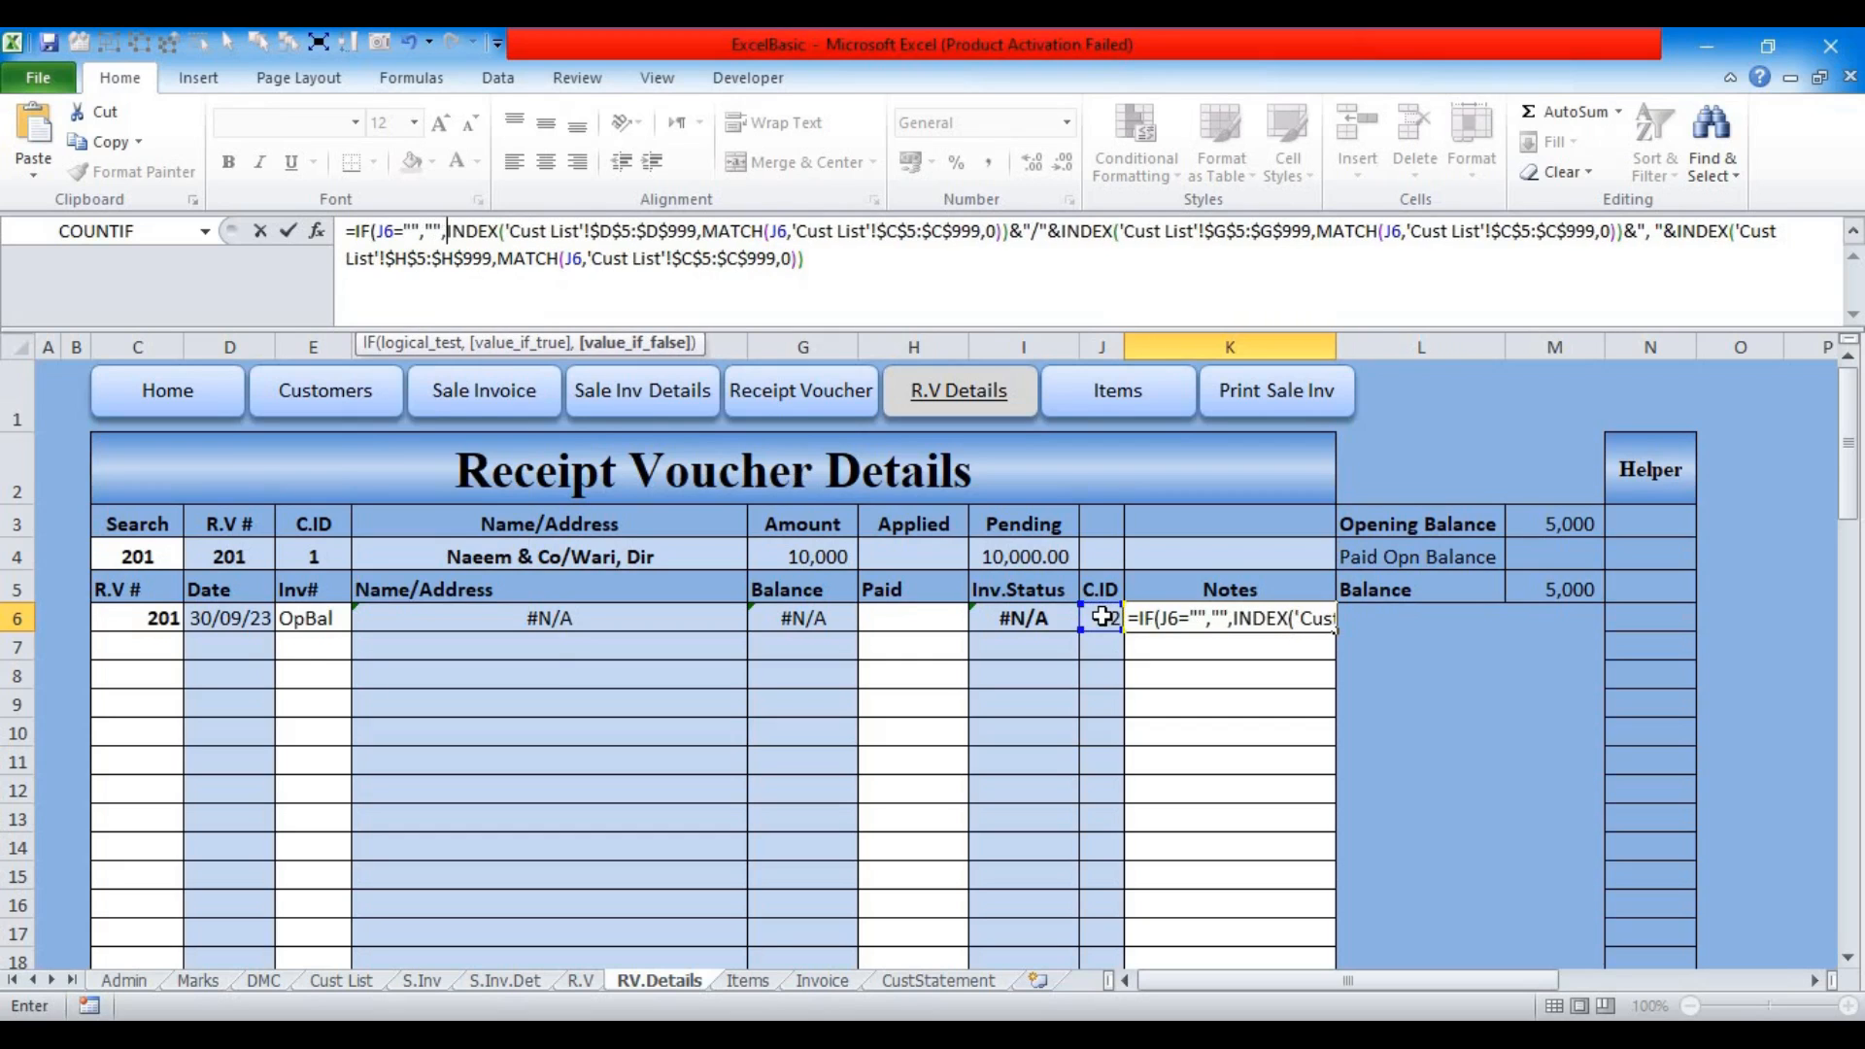
key("Return")
key("Return")
key("Up")
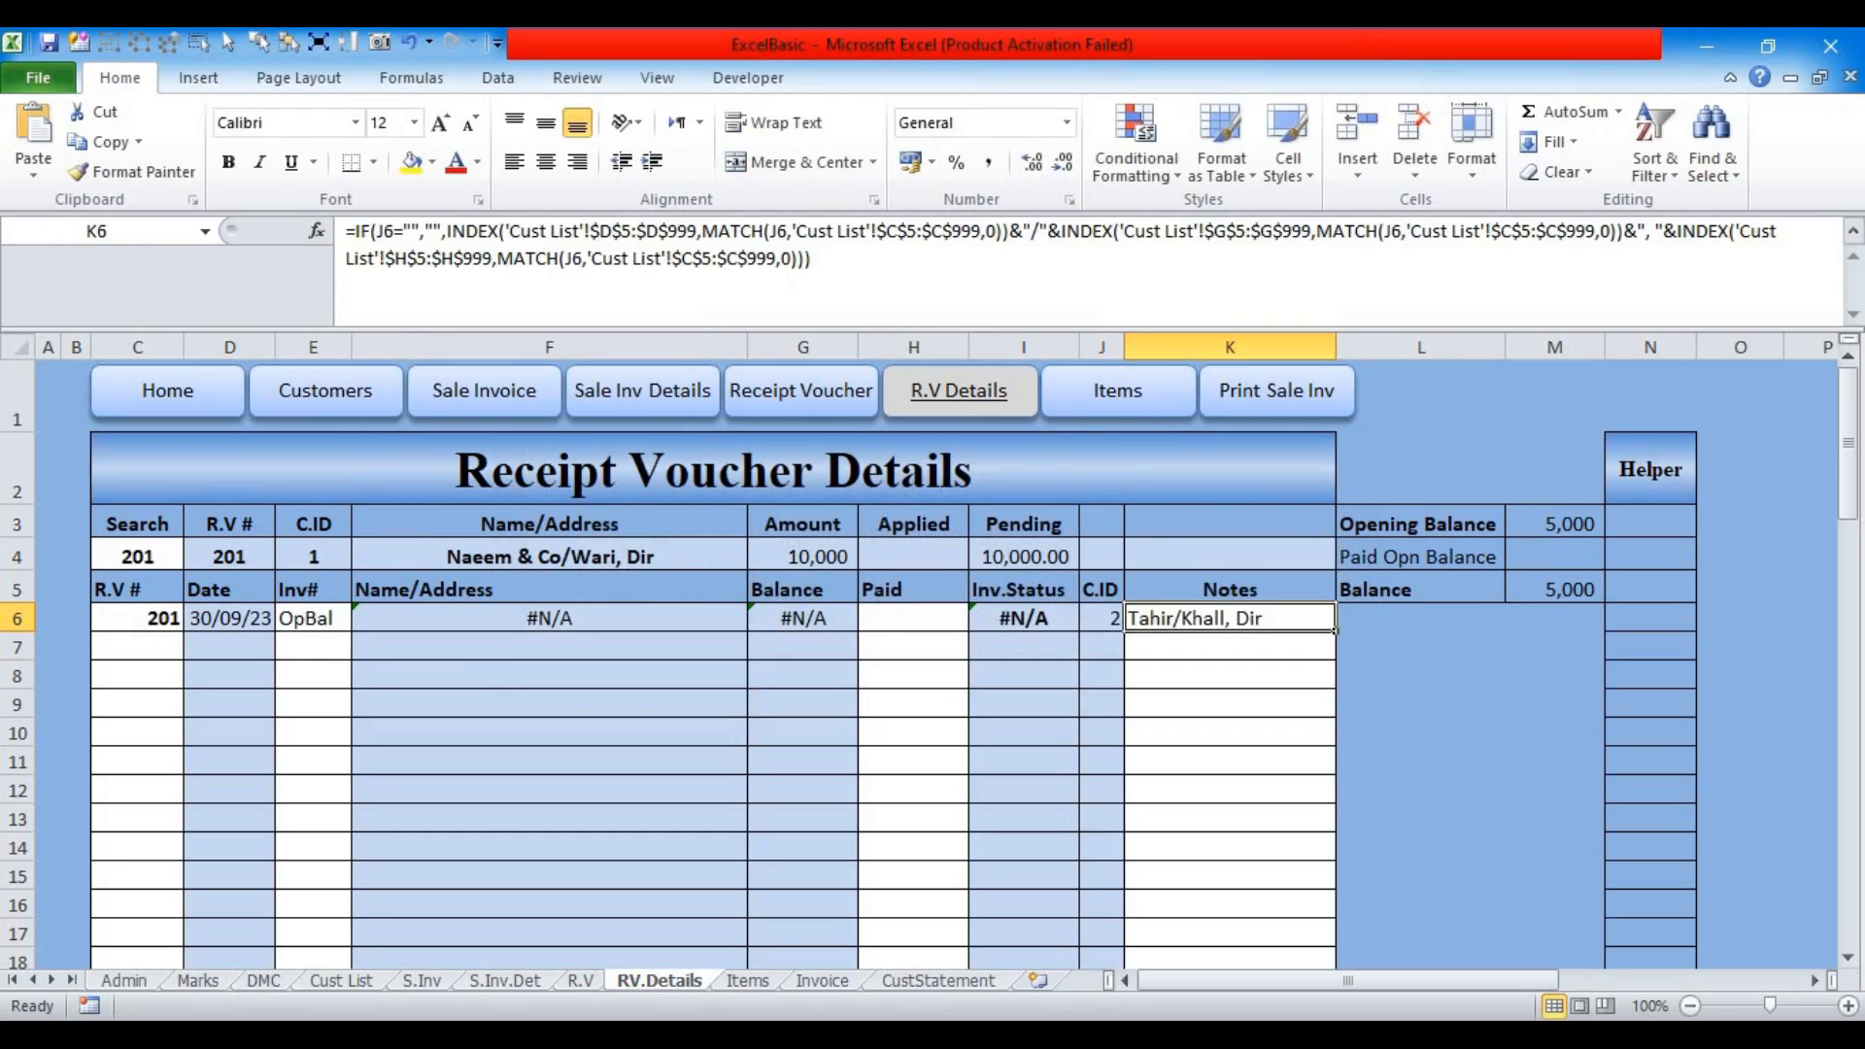
Step: Wrap the Name/Address formula in F6 in IF(E6="","",...) so it stays blank without an invoice number
left_click(463, 619)
double_click(463, 620)
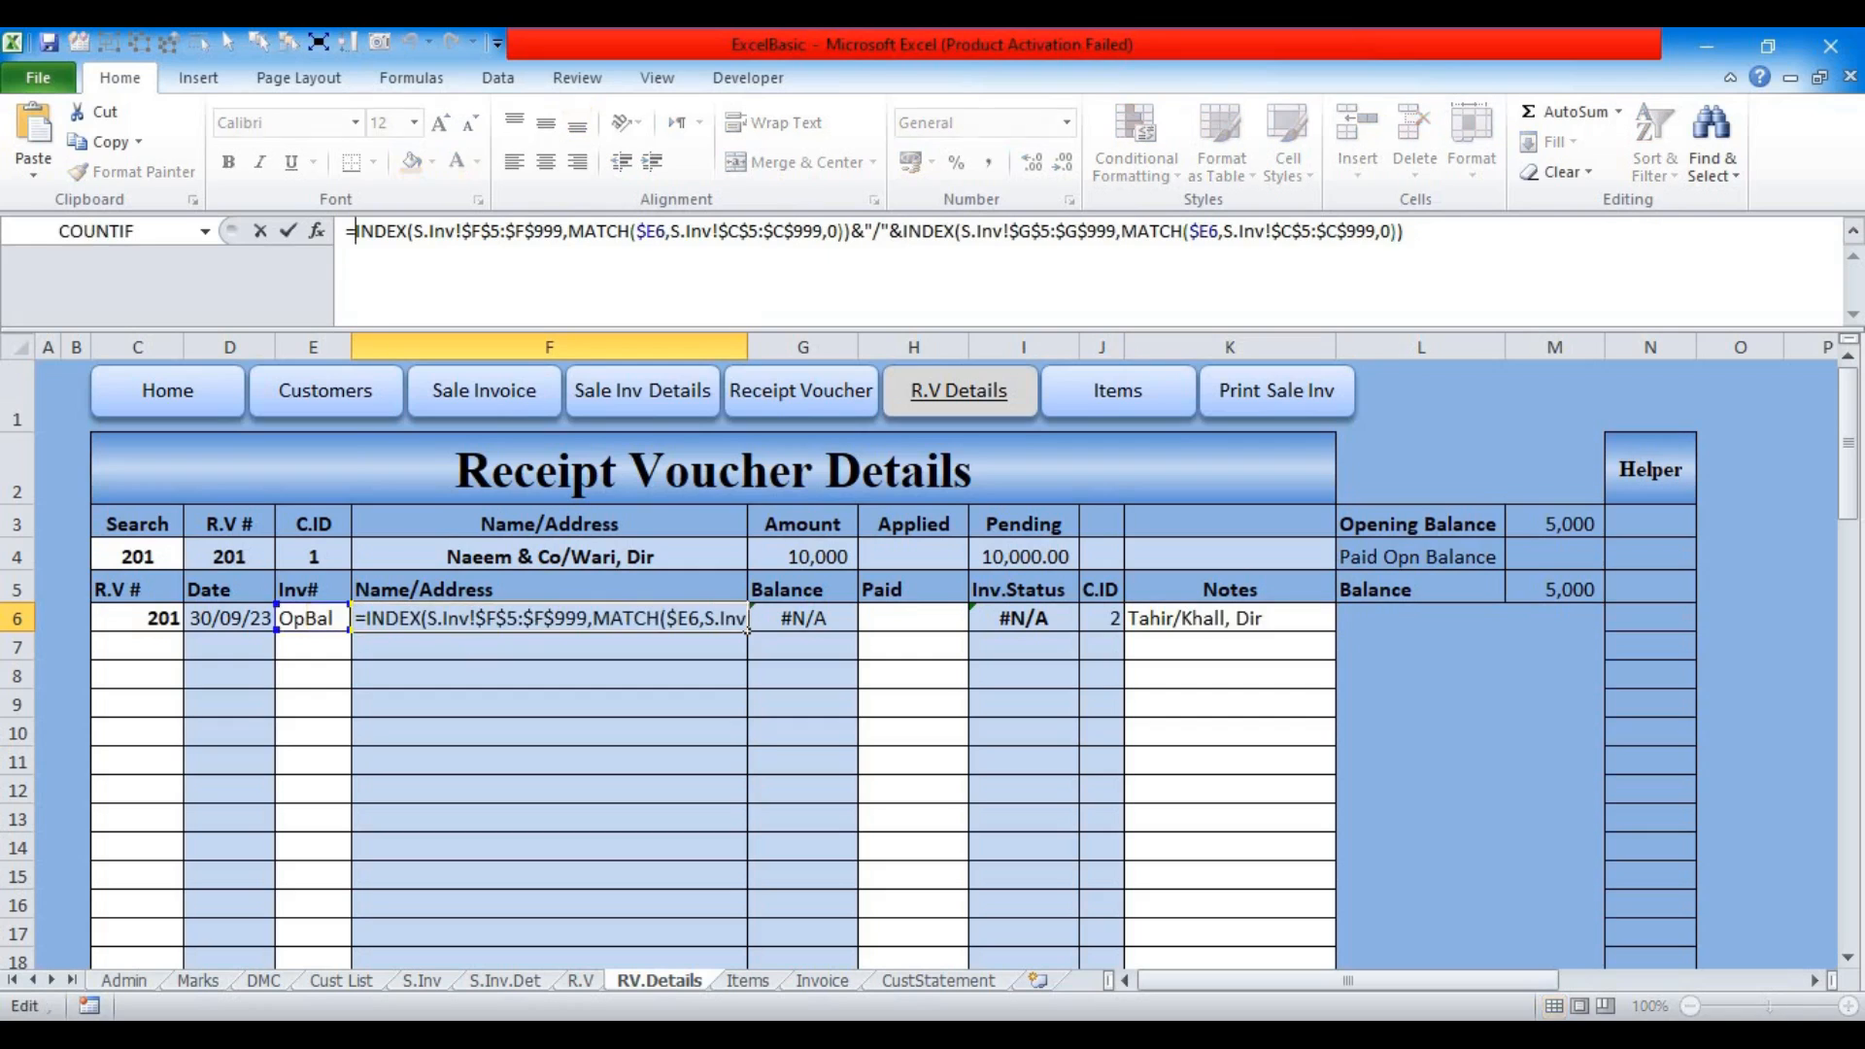
type("IF(")
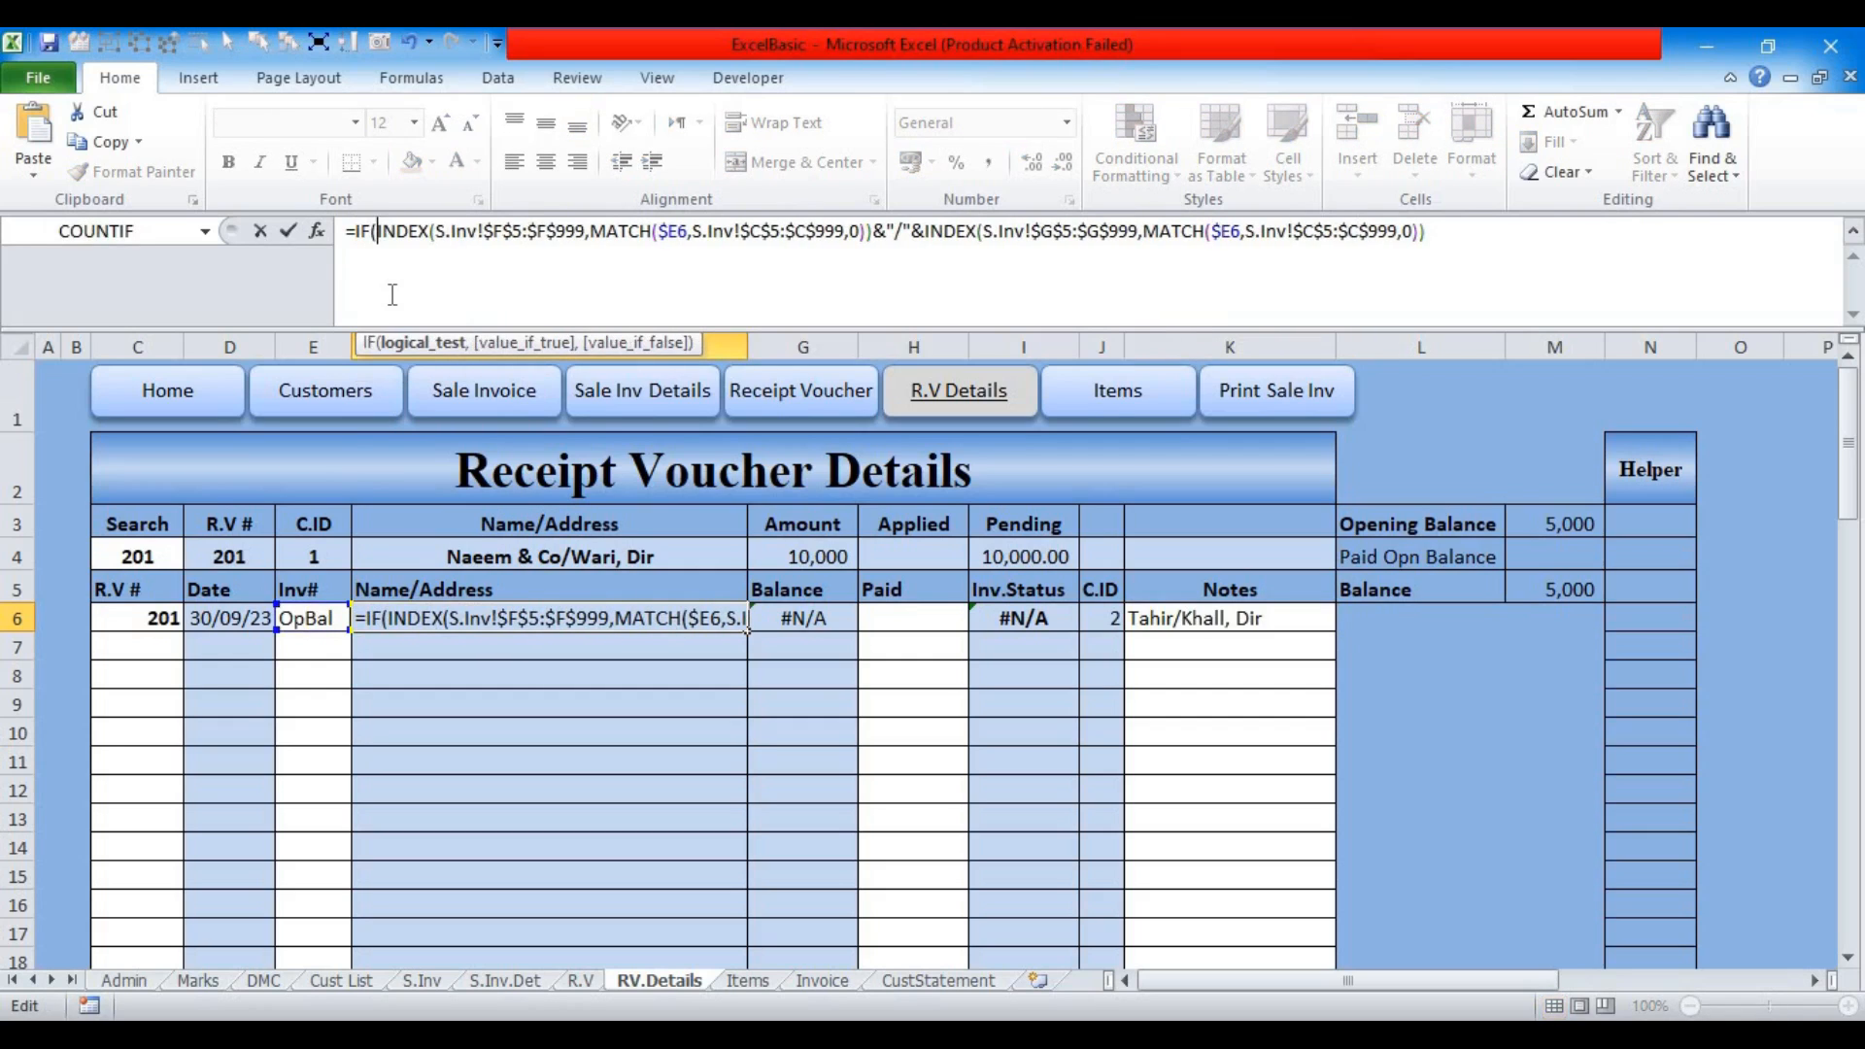
left_click(323, 619)
type("=\"\",")
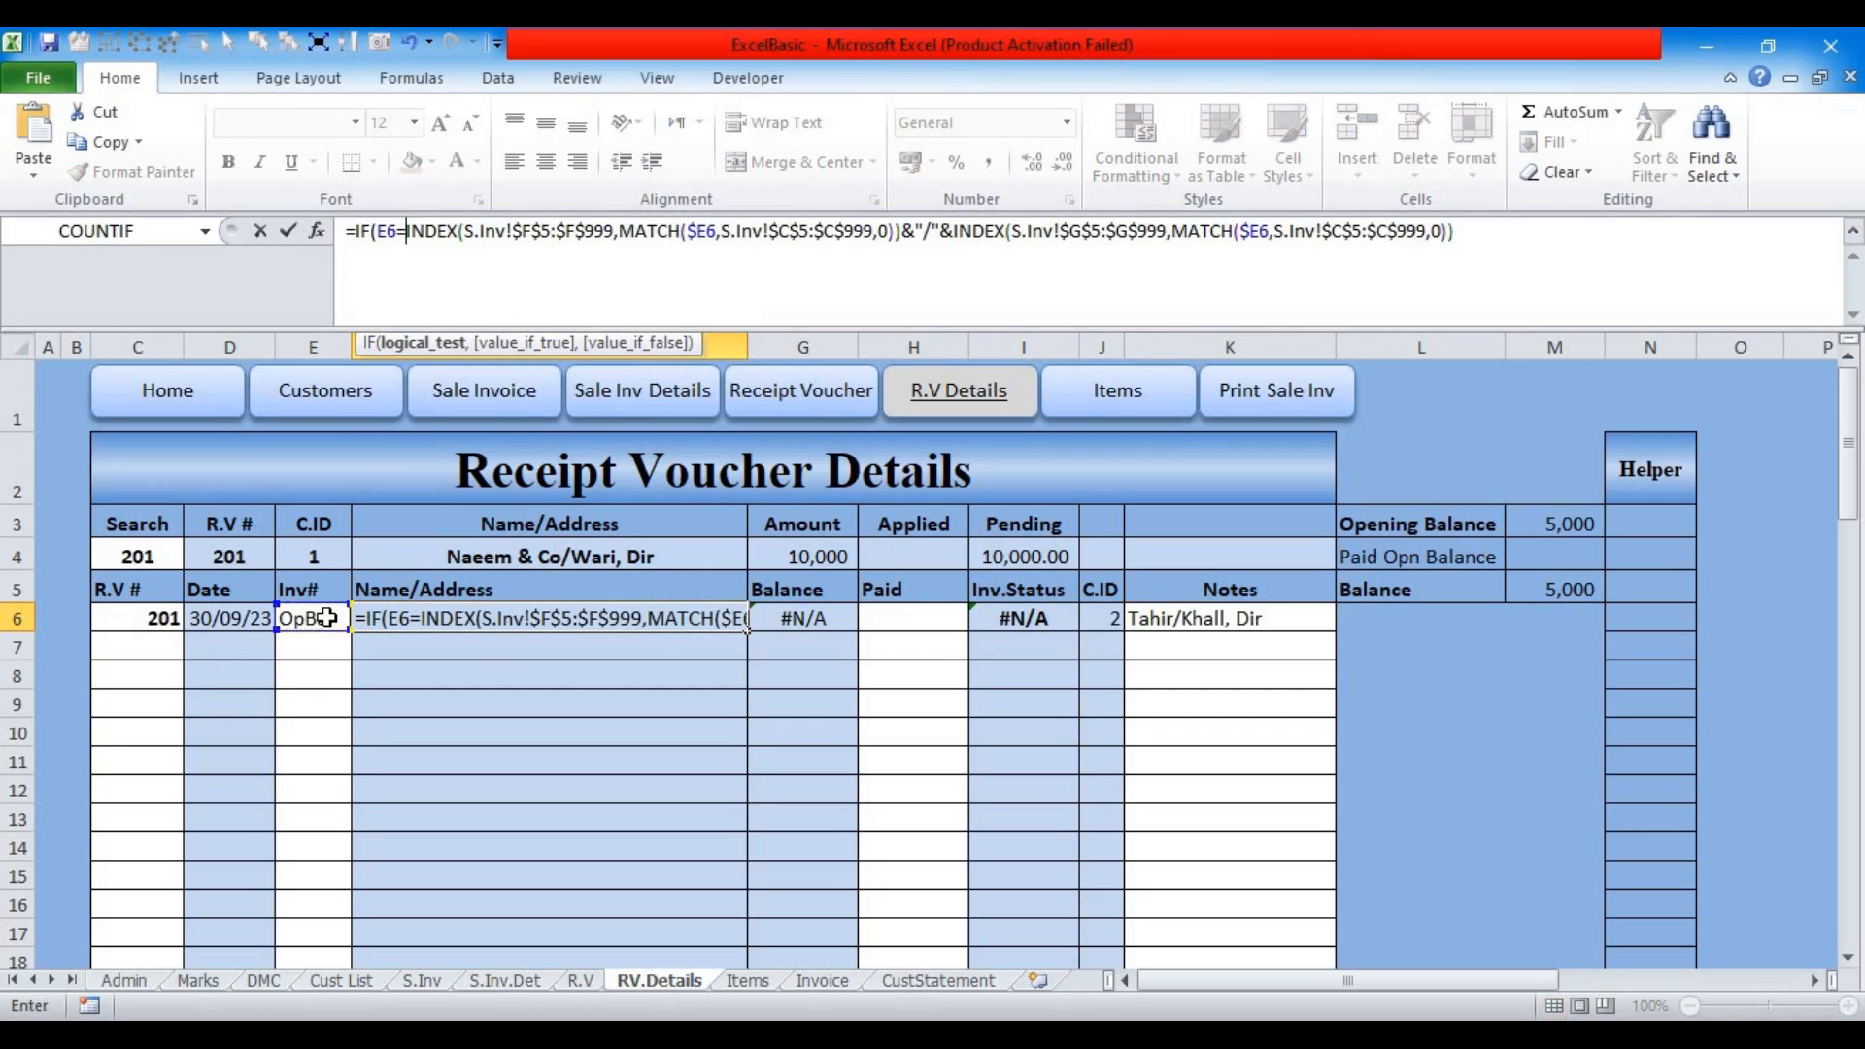
type("\"\",")
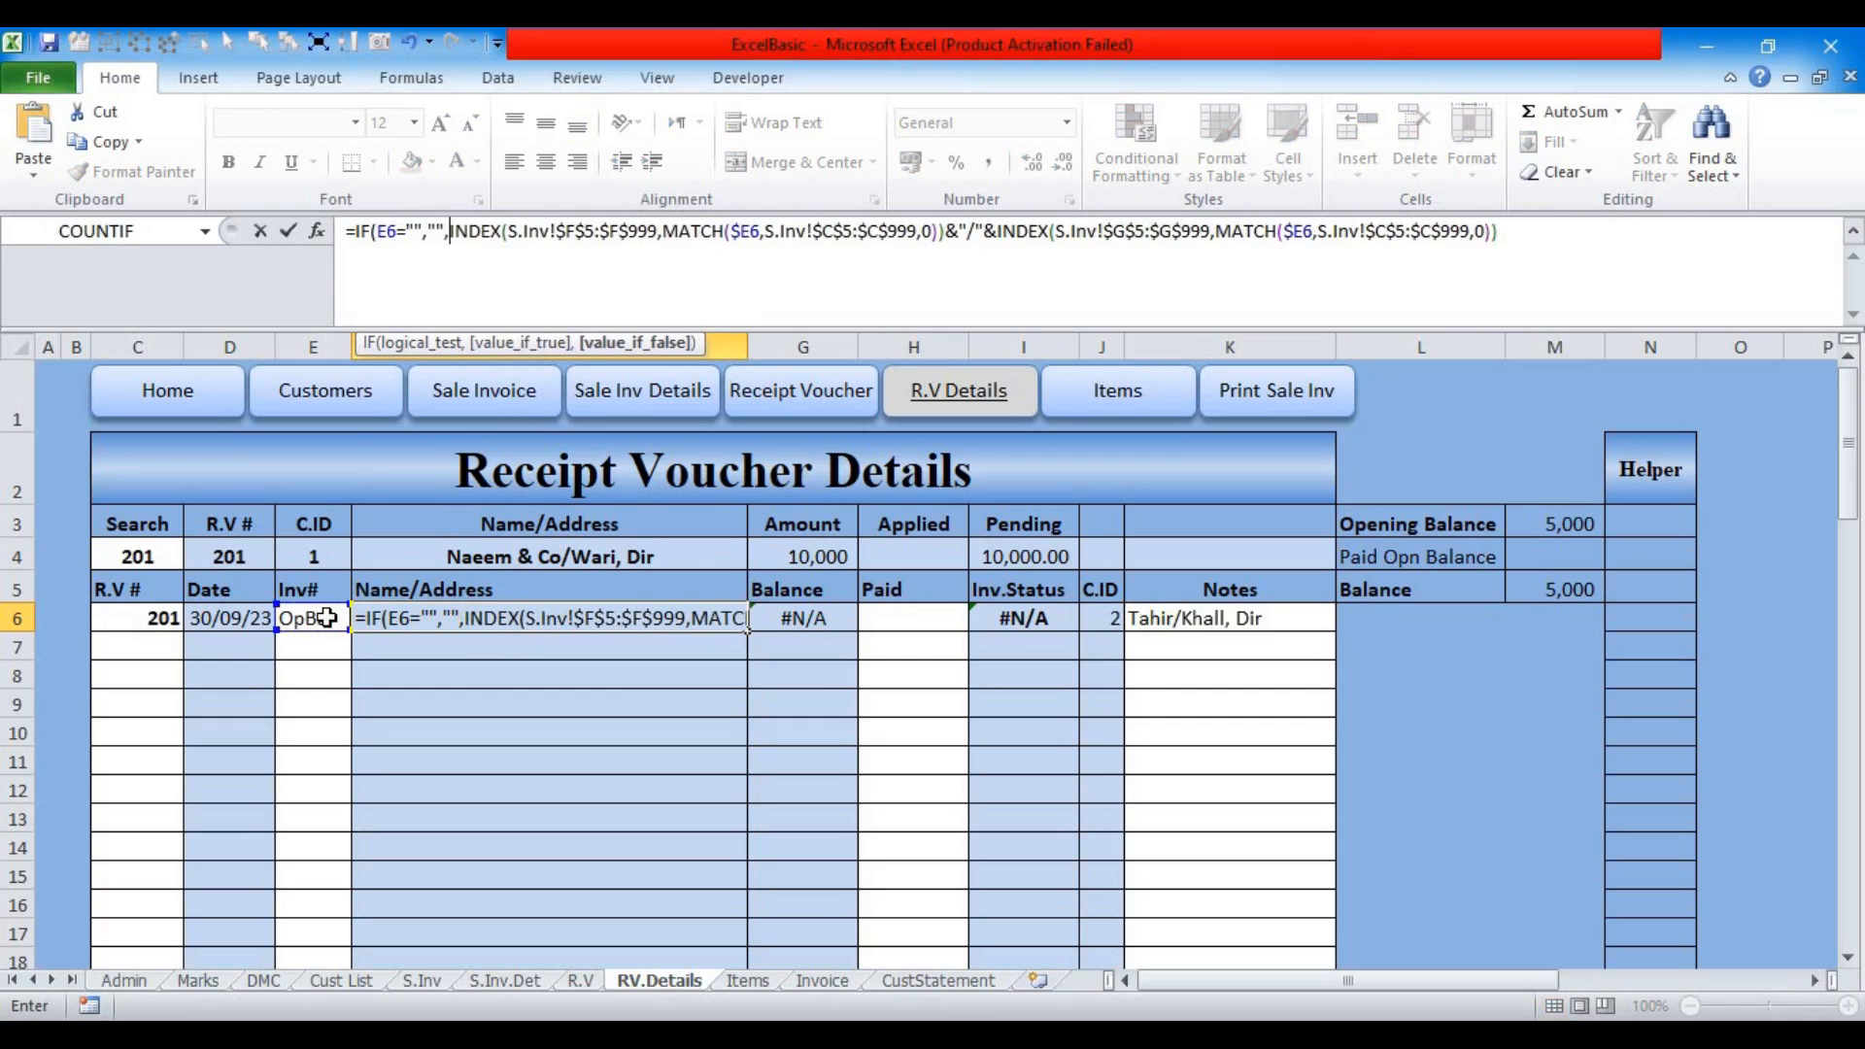
key("Return")
key("Return")
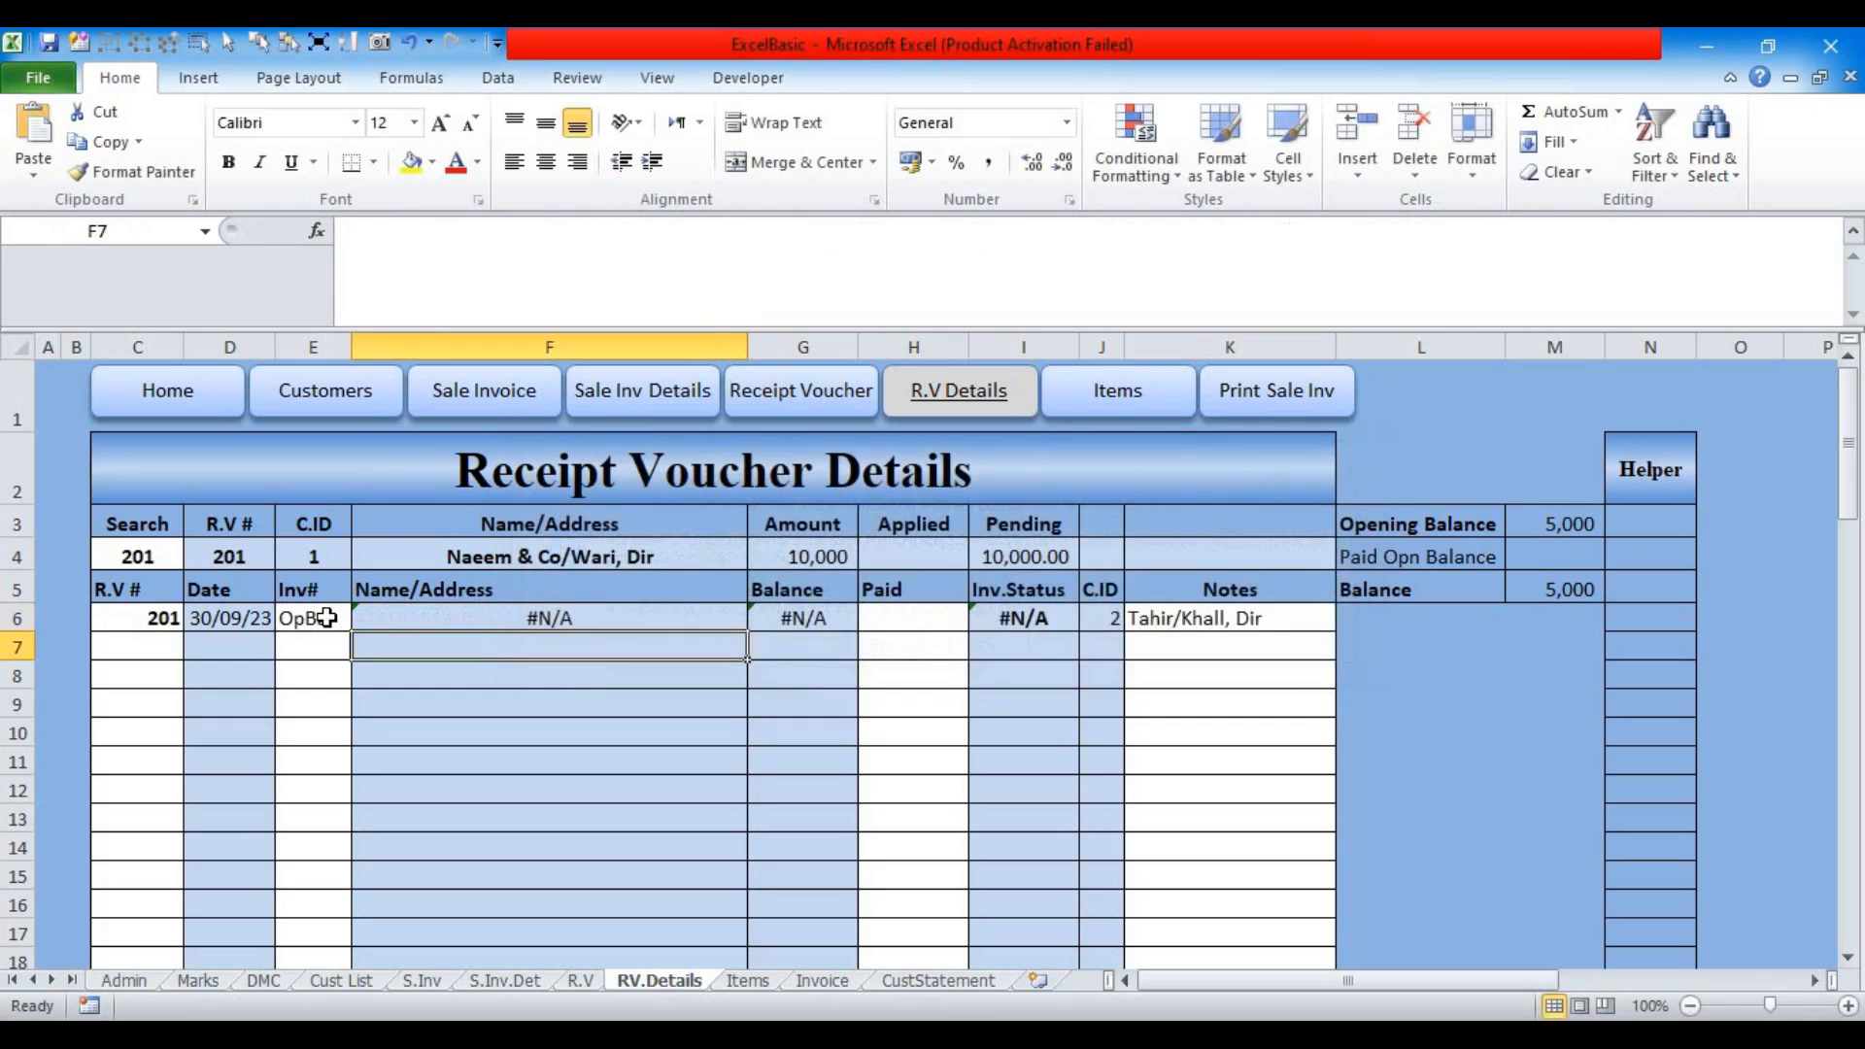
Step: Copy the IF(E6="","" check from F6 and wrap the Balance formula in G6 with it
left_click(369, 613)
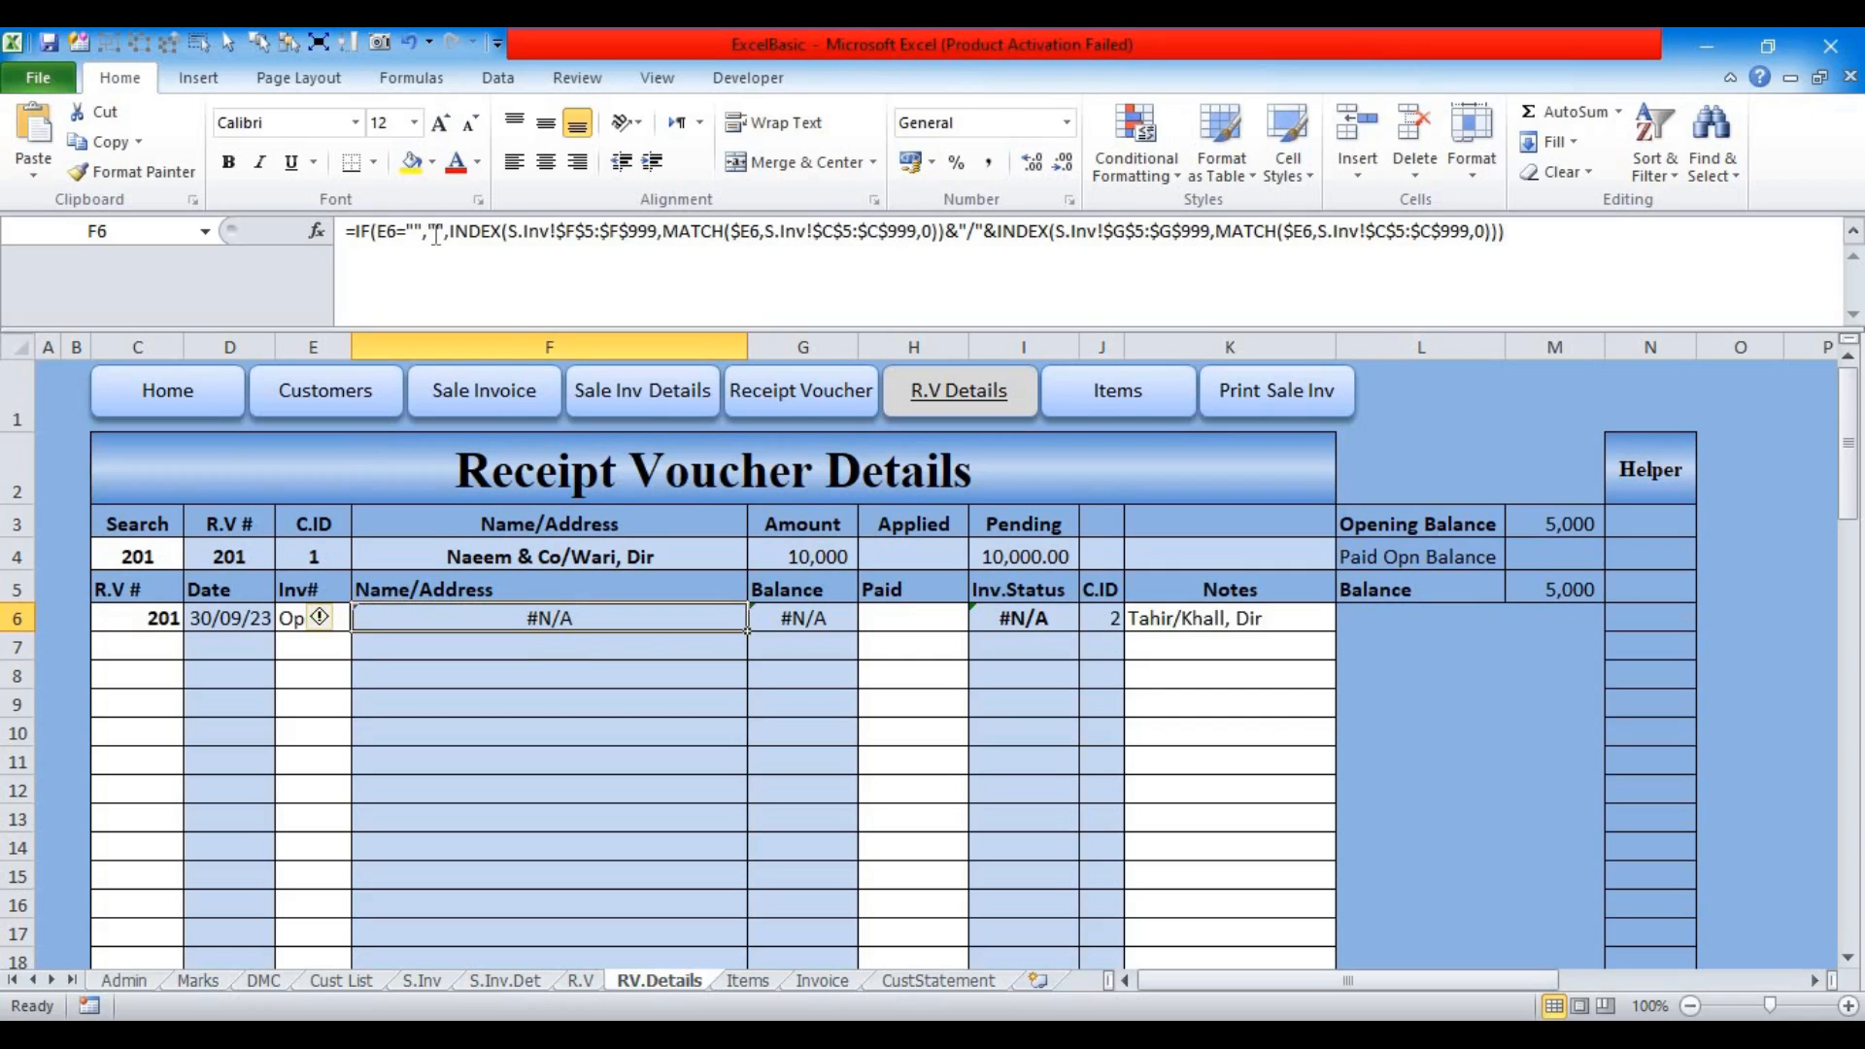
left_click_drag(445, 233, 361, 233)
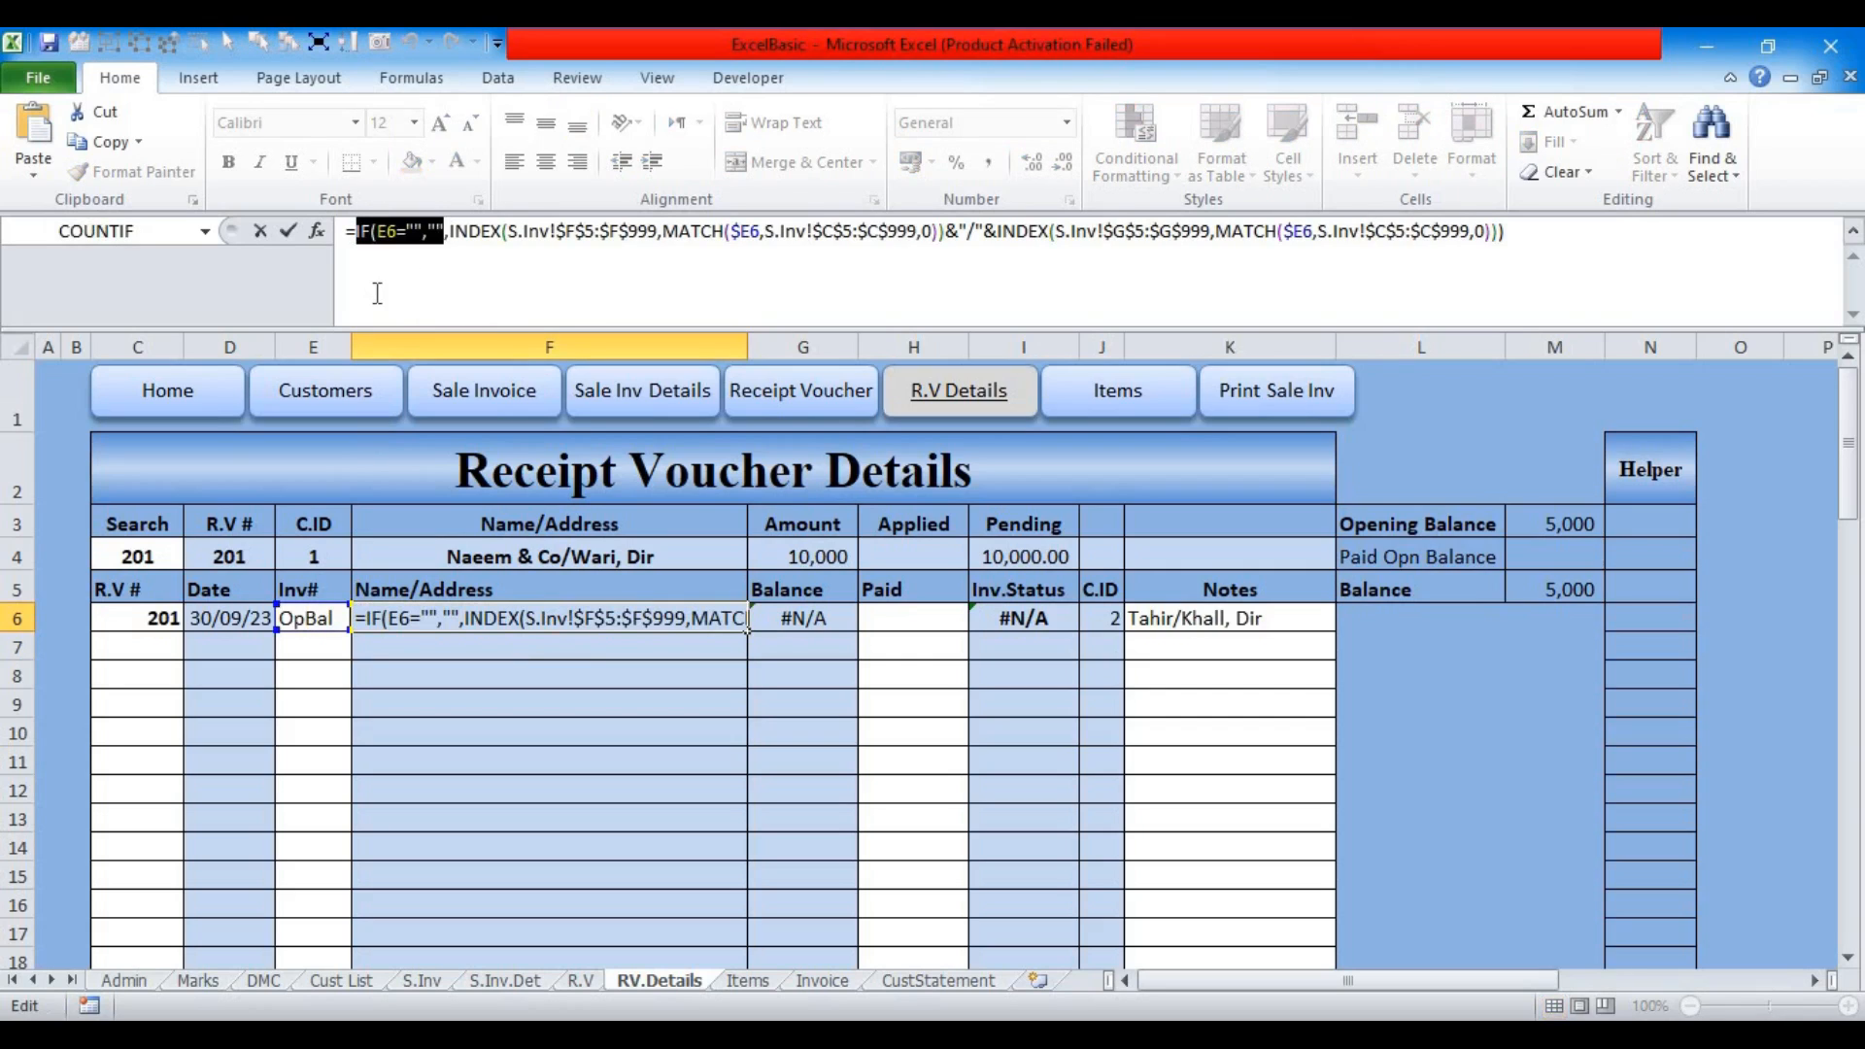
key("Escape")
left_click(820, 618)
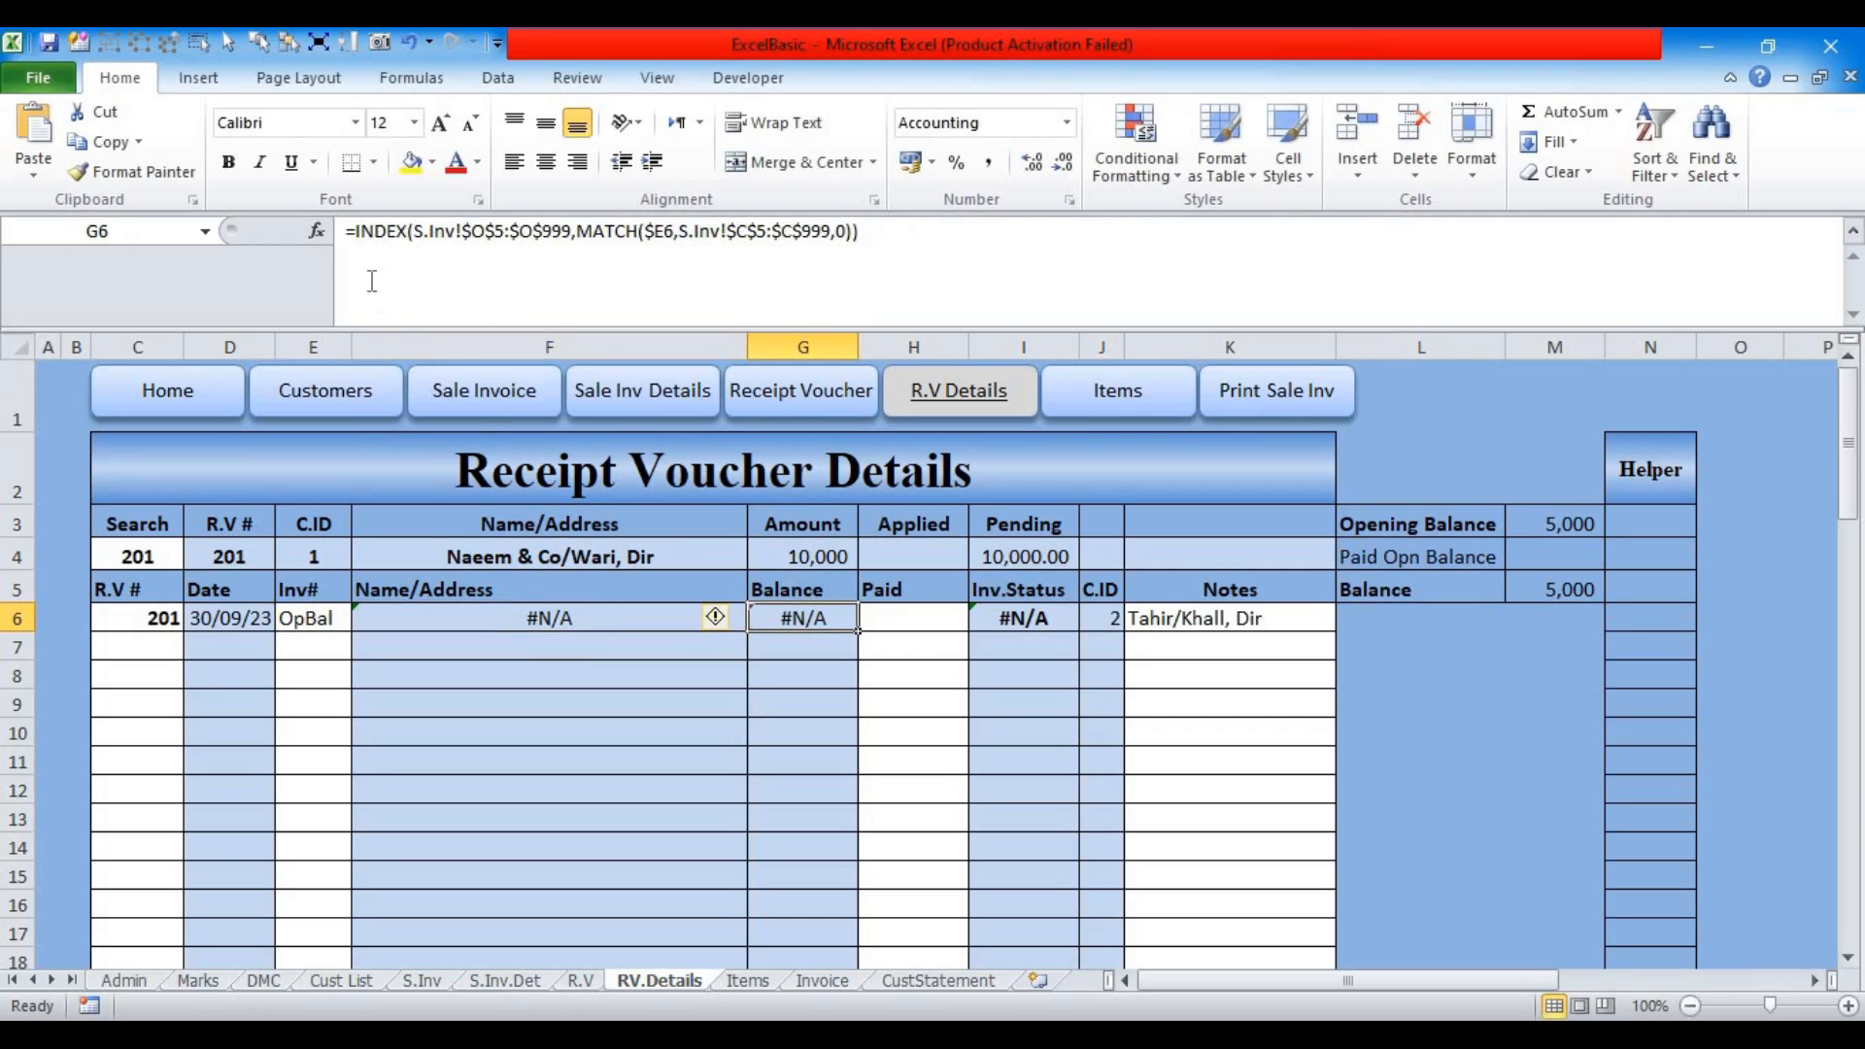
left_click(356, 242)
type("IF(E6=\"\",\"\",")
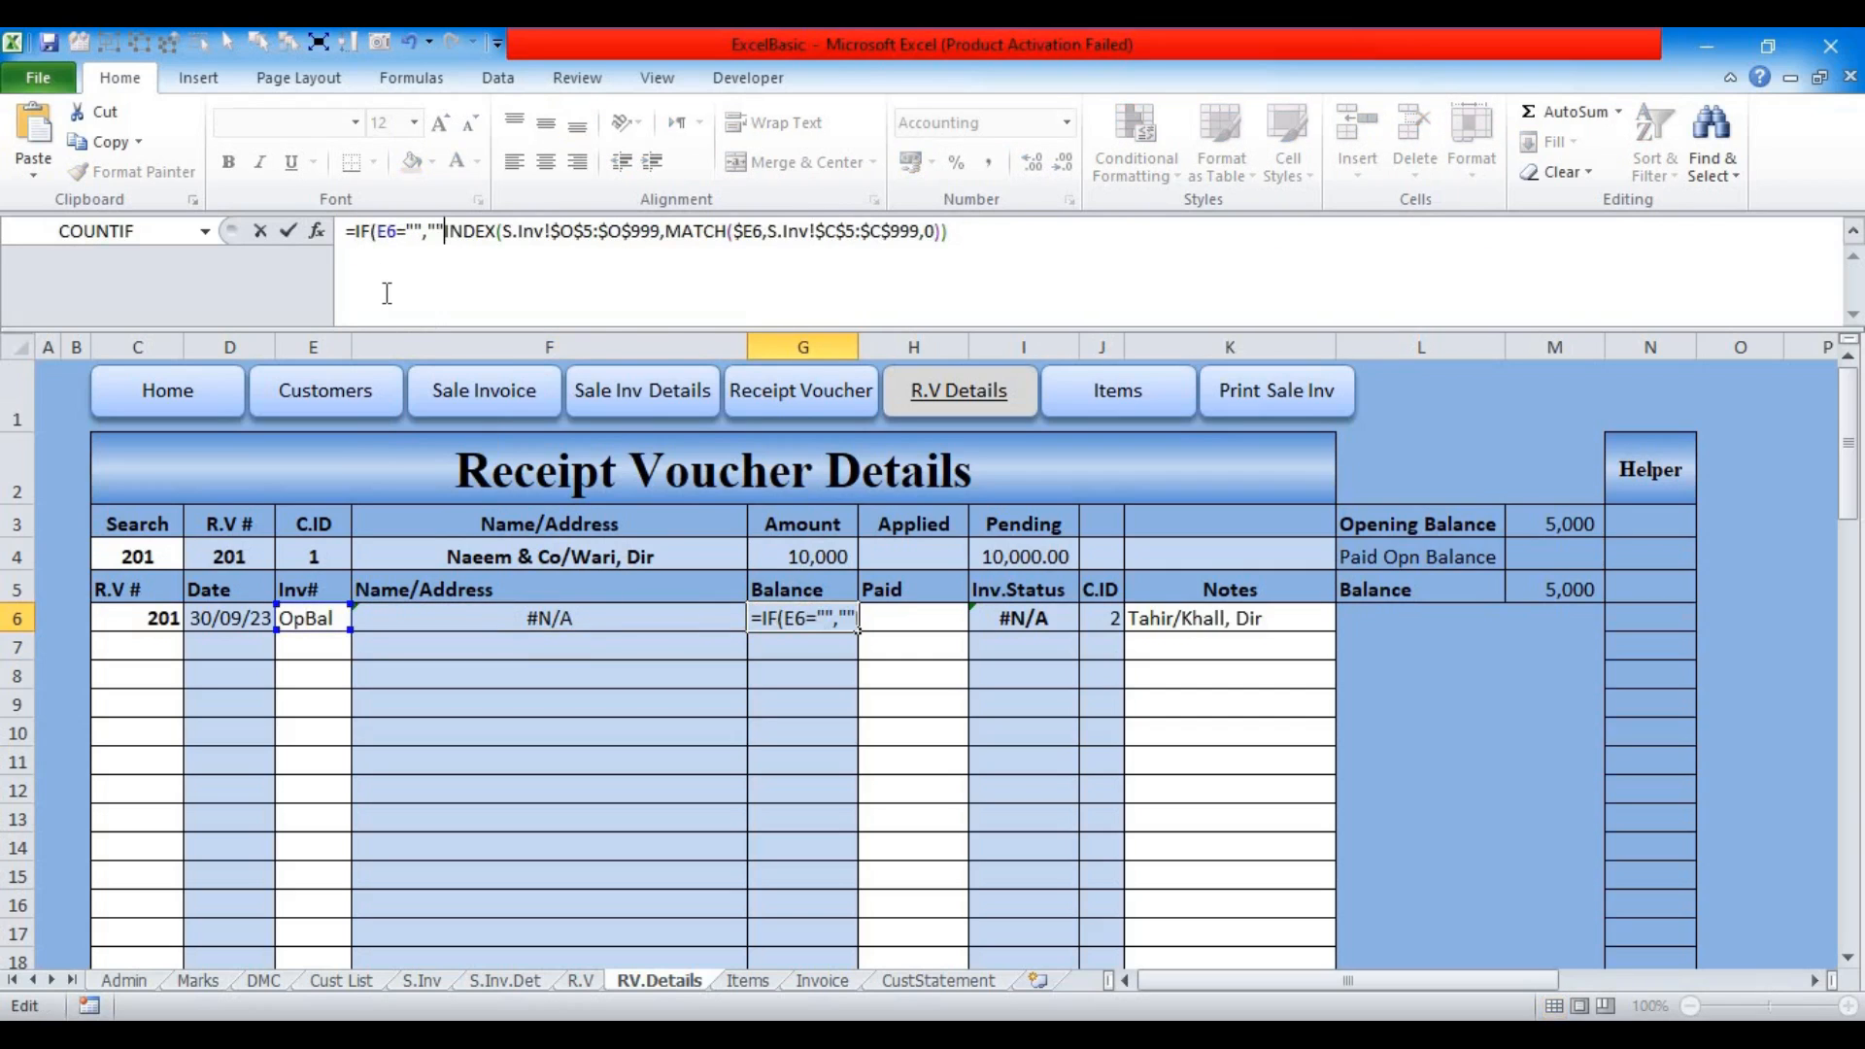
key("Return")
key("Return")
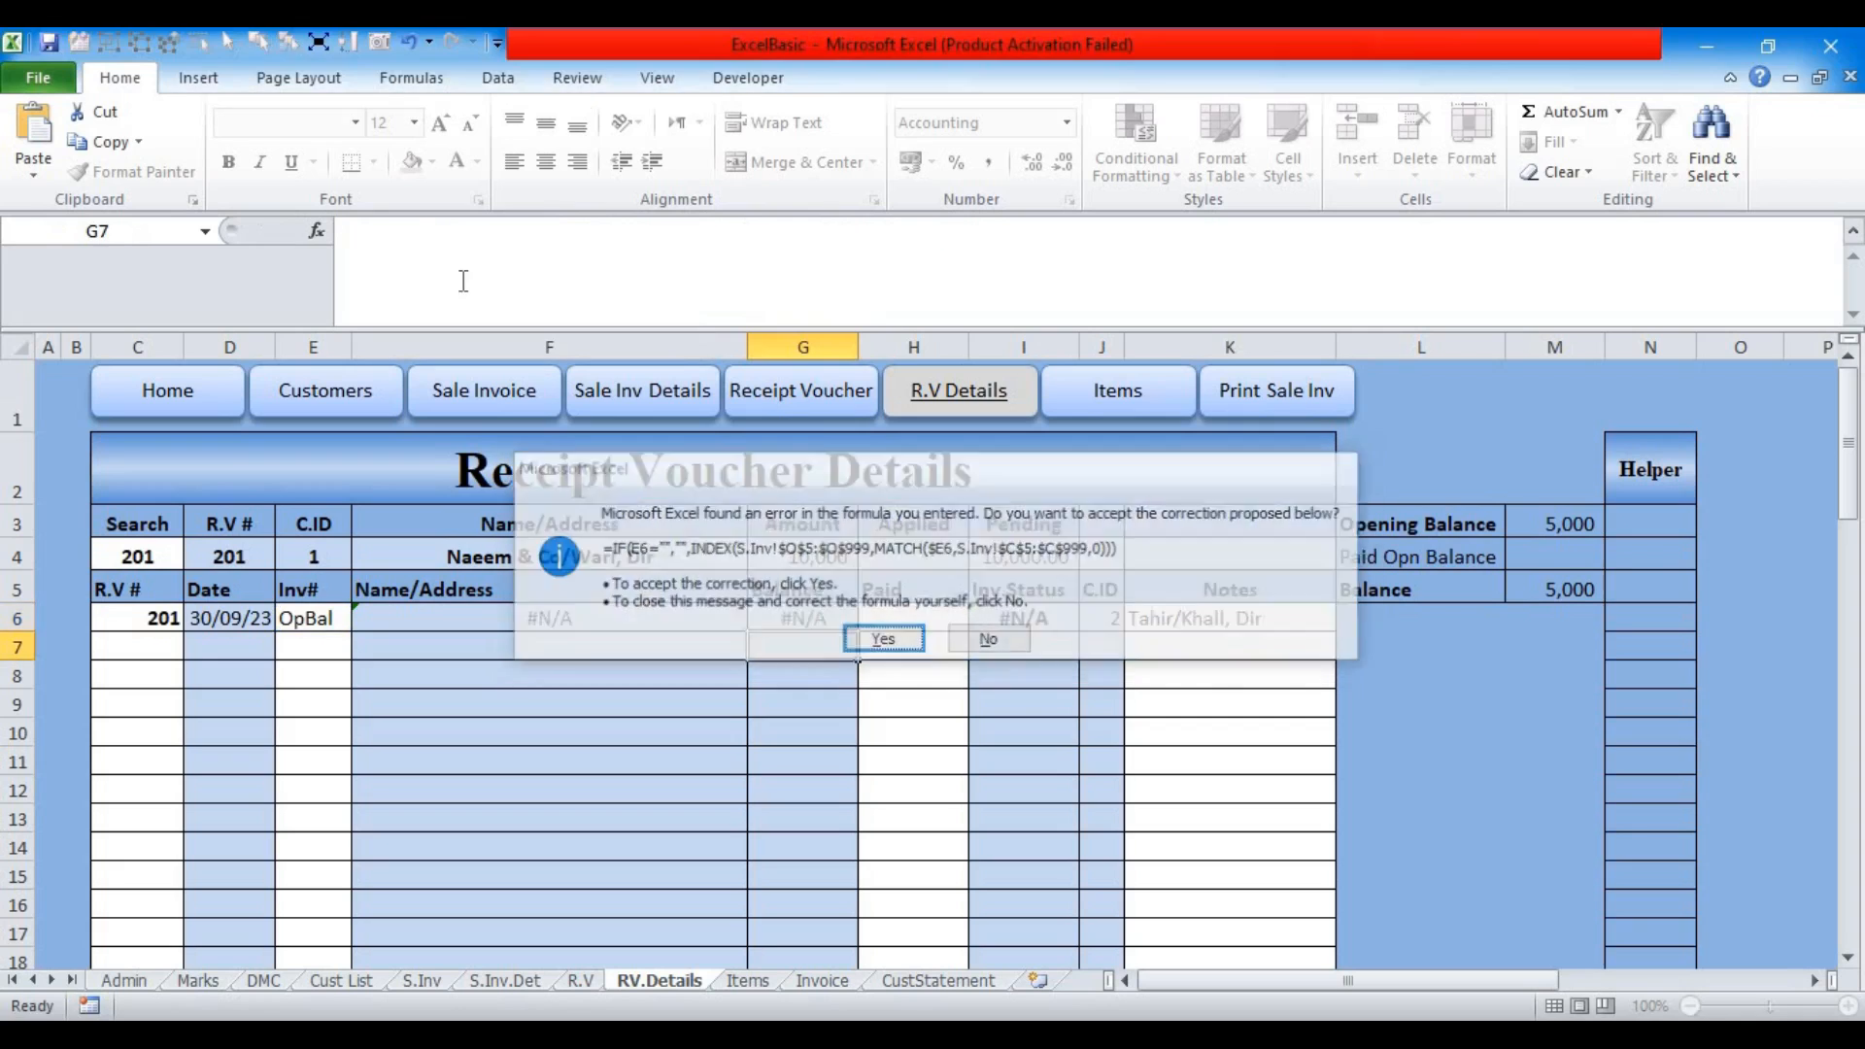
Step: Wrap the Inv.Status formula in I6 with the same IF(E6="","",...) blank check
left_click(1022, 618)
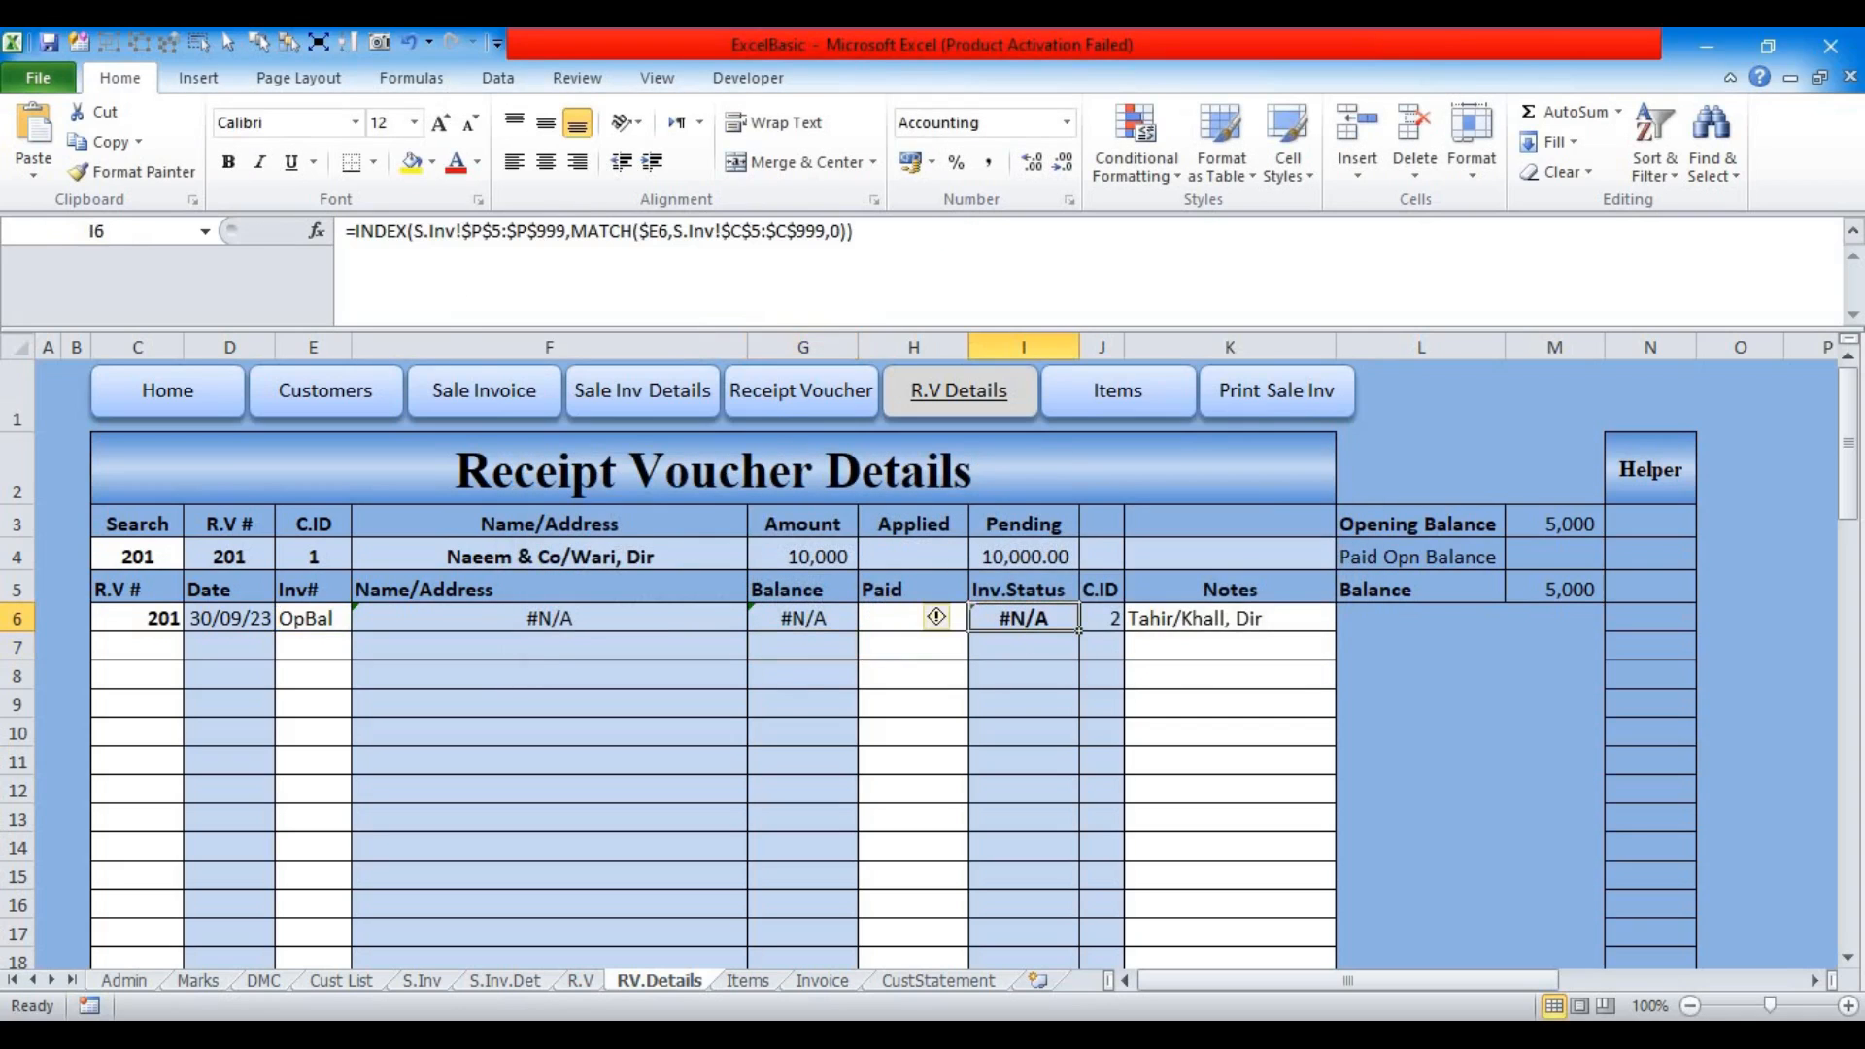
left_click(359, 233)
type("IF(E6=\"\",\"\",")
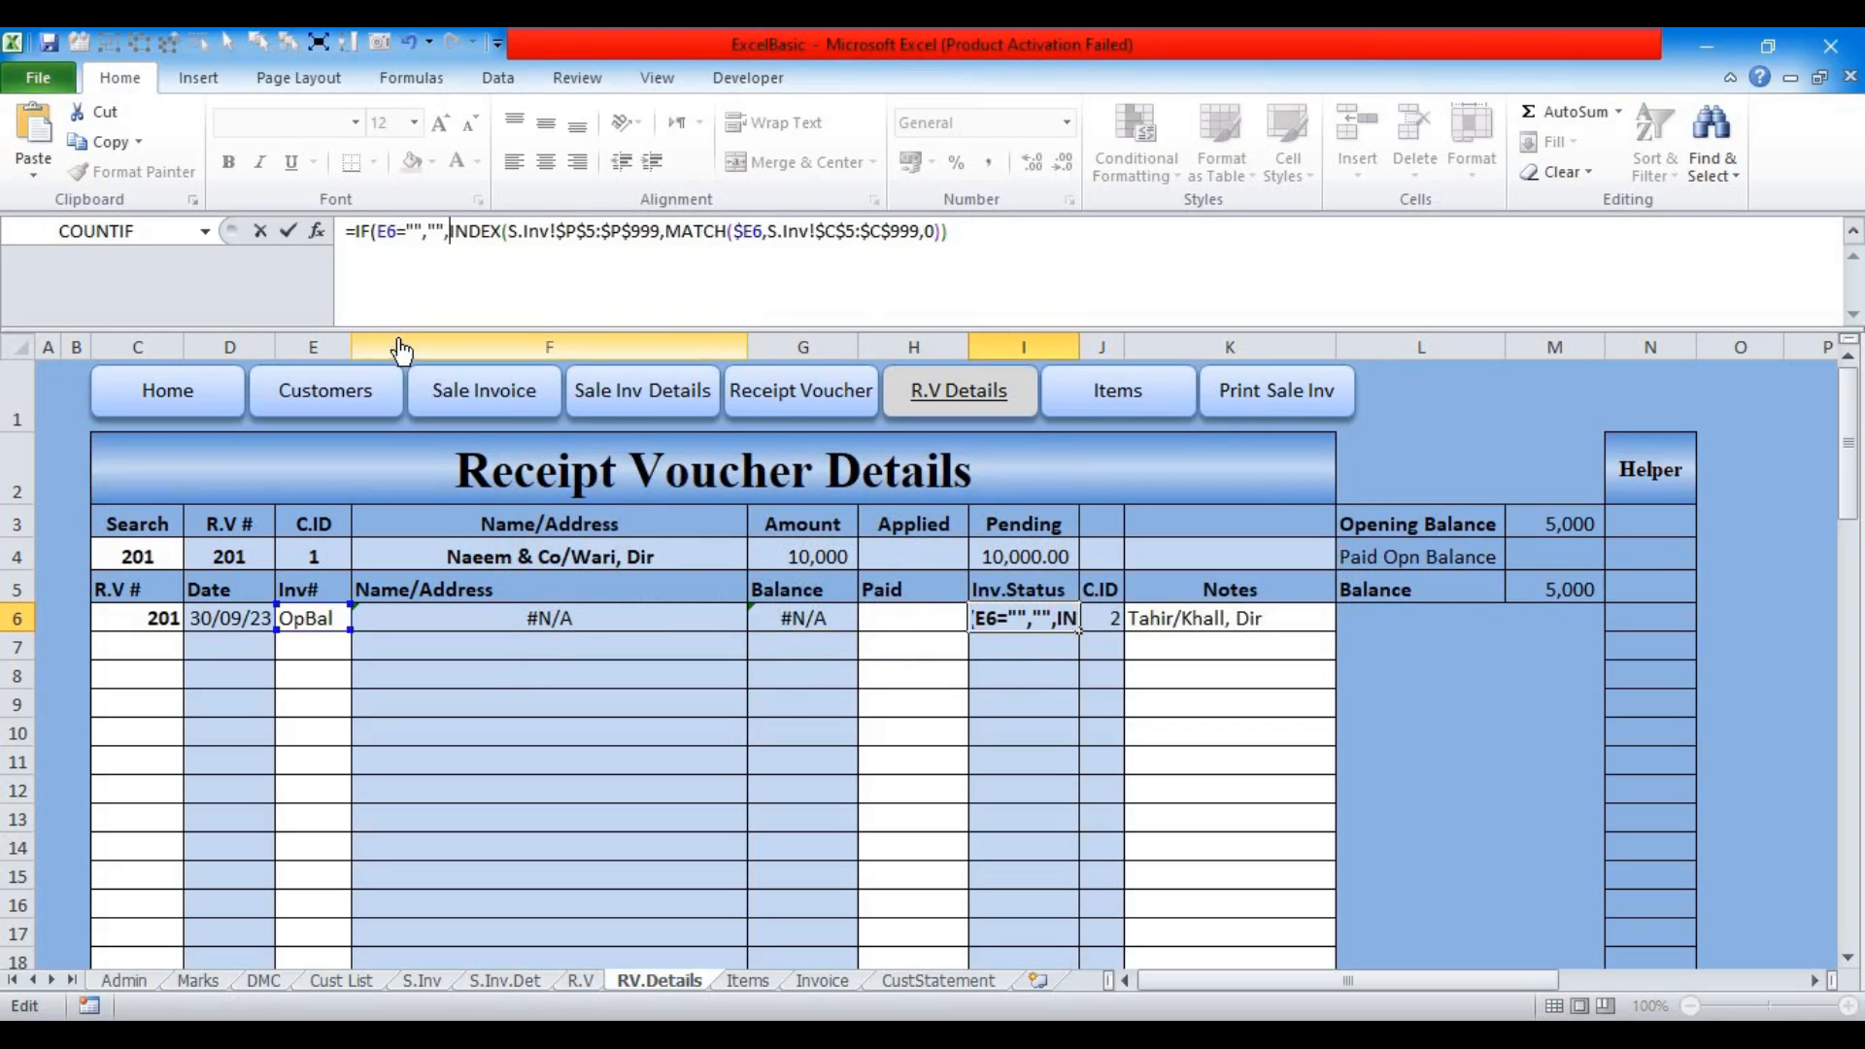
key("Return")
key("Return")
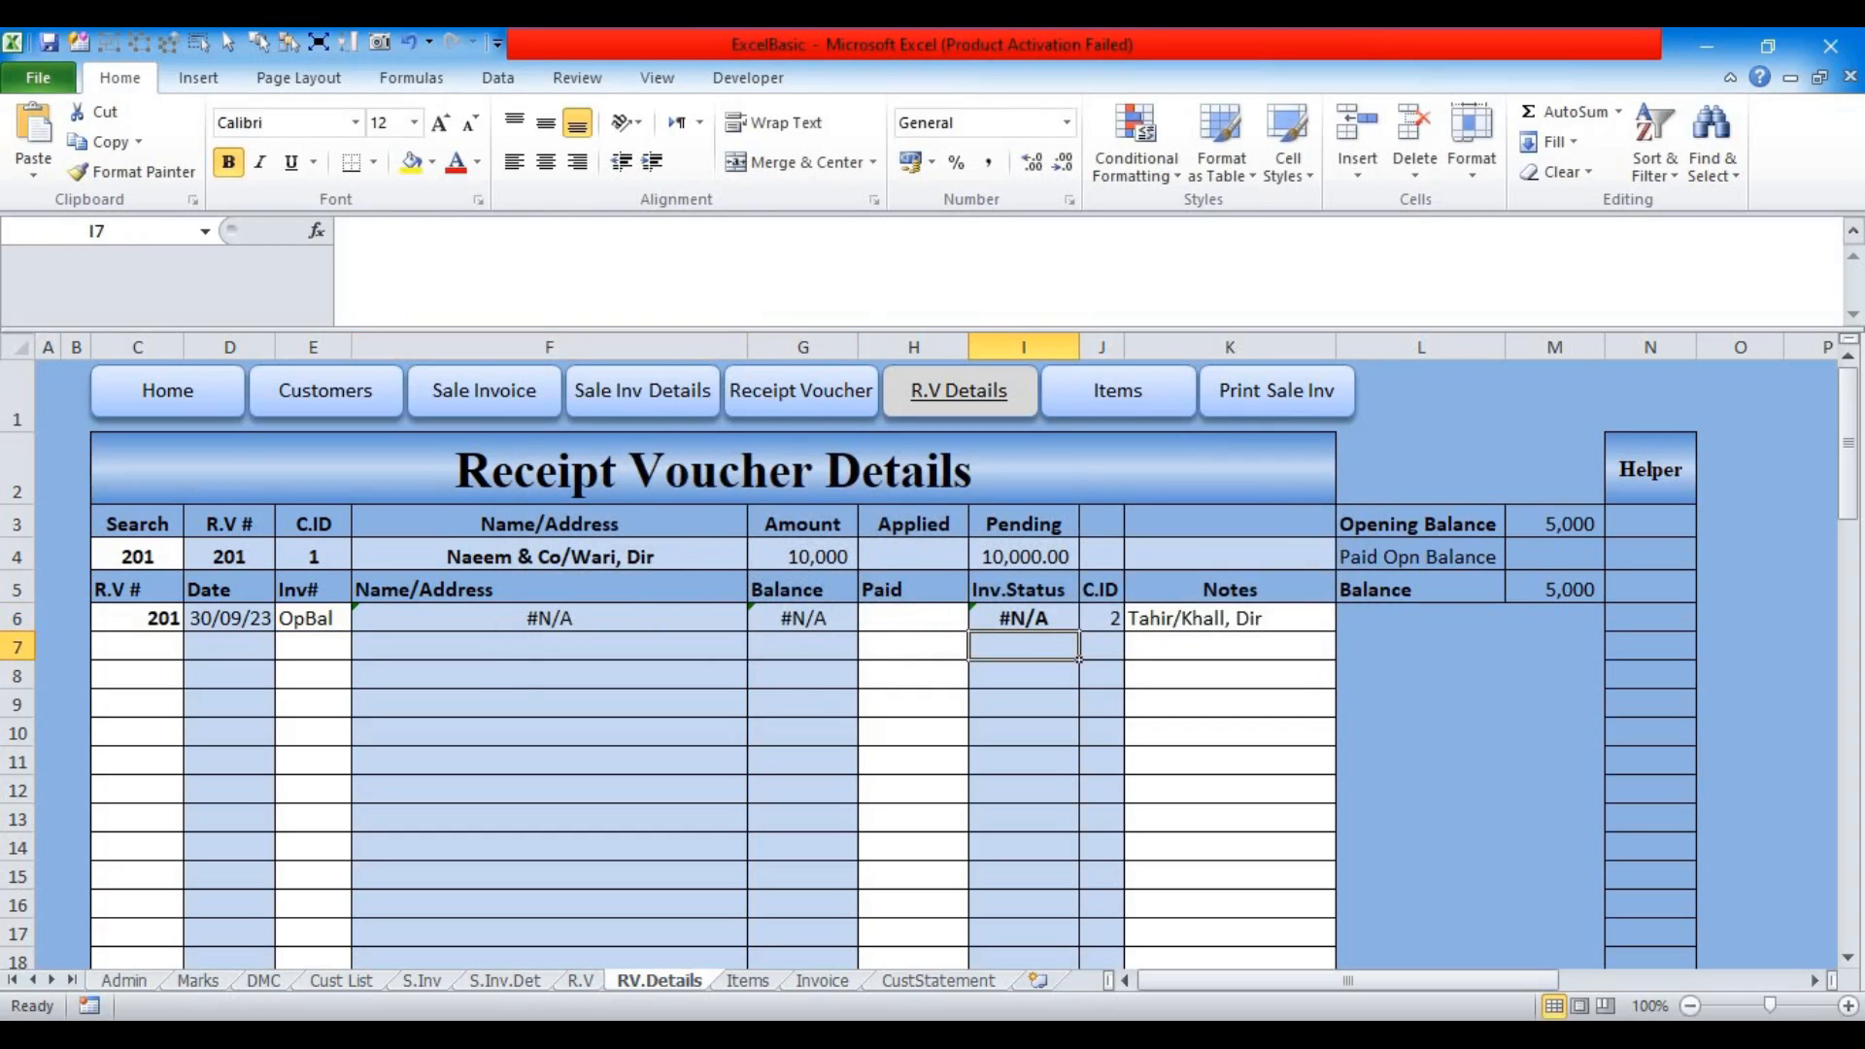
Step: Clear the Inv# in E6 to test the blank checks, and re-enter OpBal there
left_click(307, 621)
key("Delete")
key("Return")
left_click(307, 620)
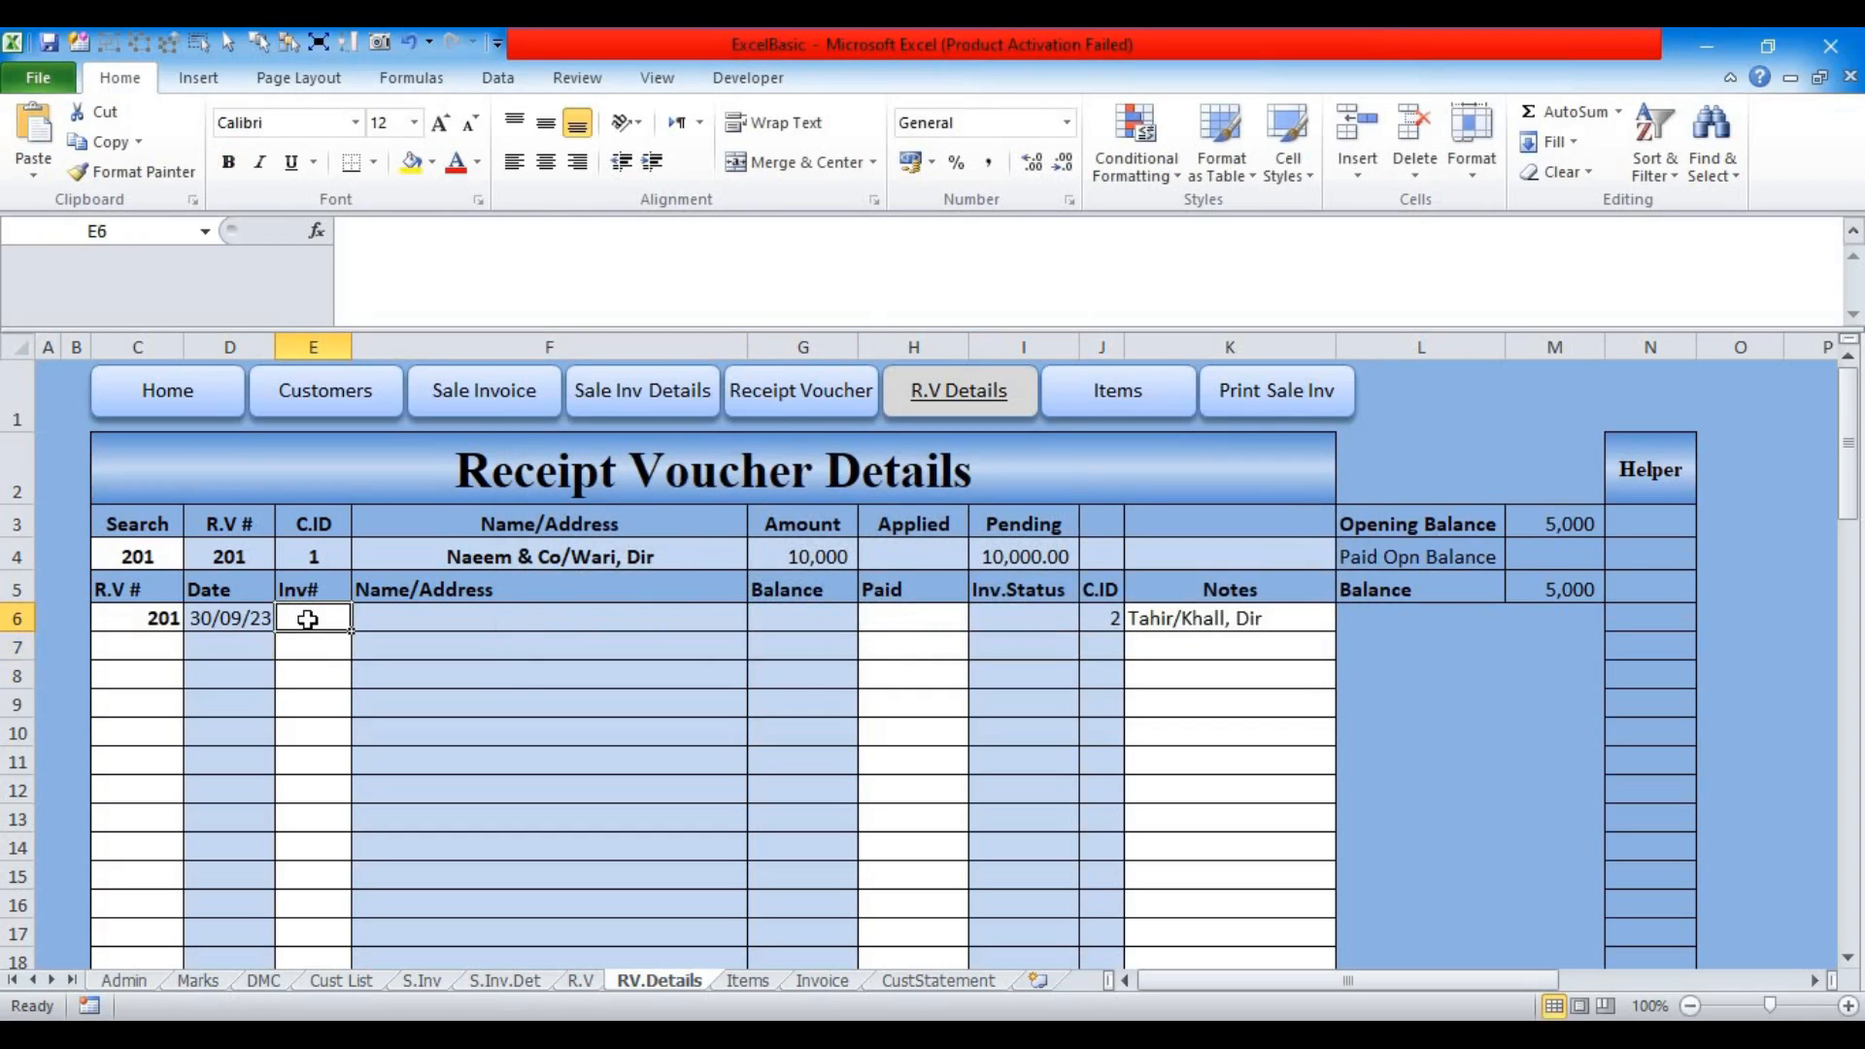
type("OpBal")
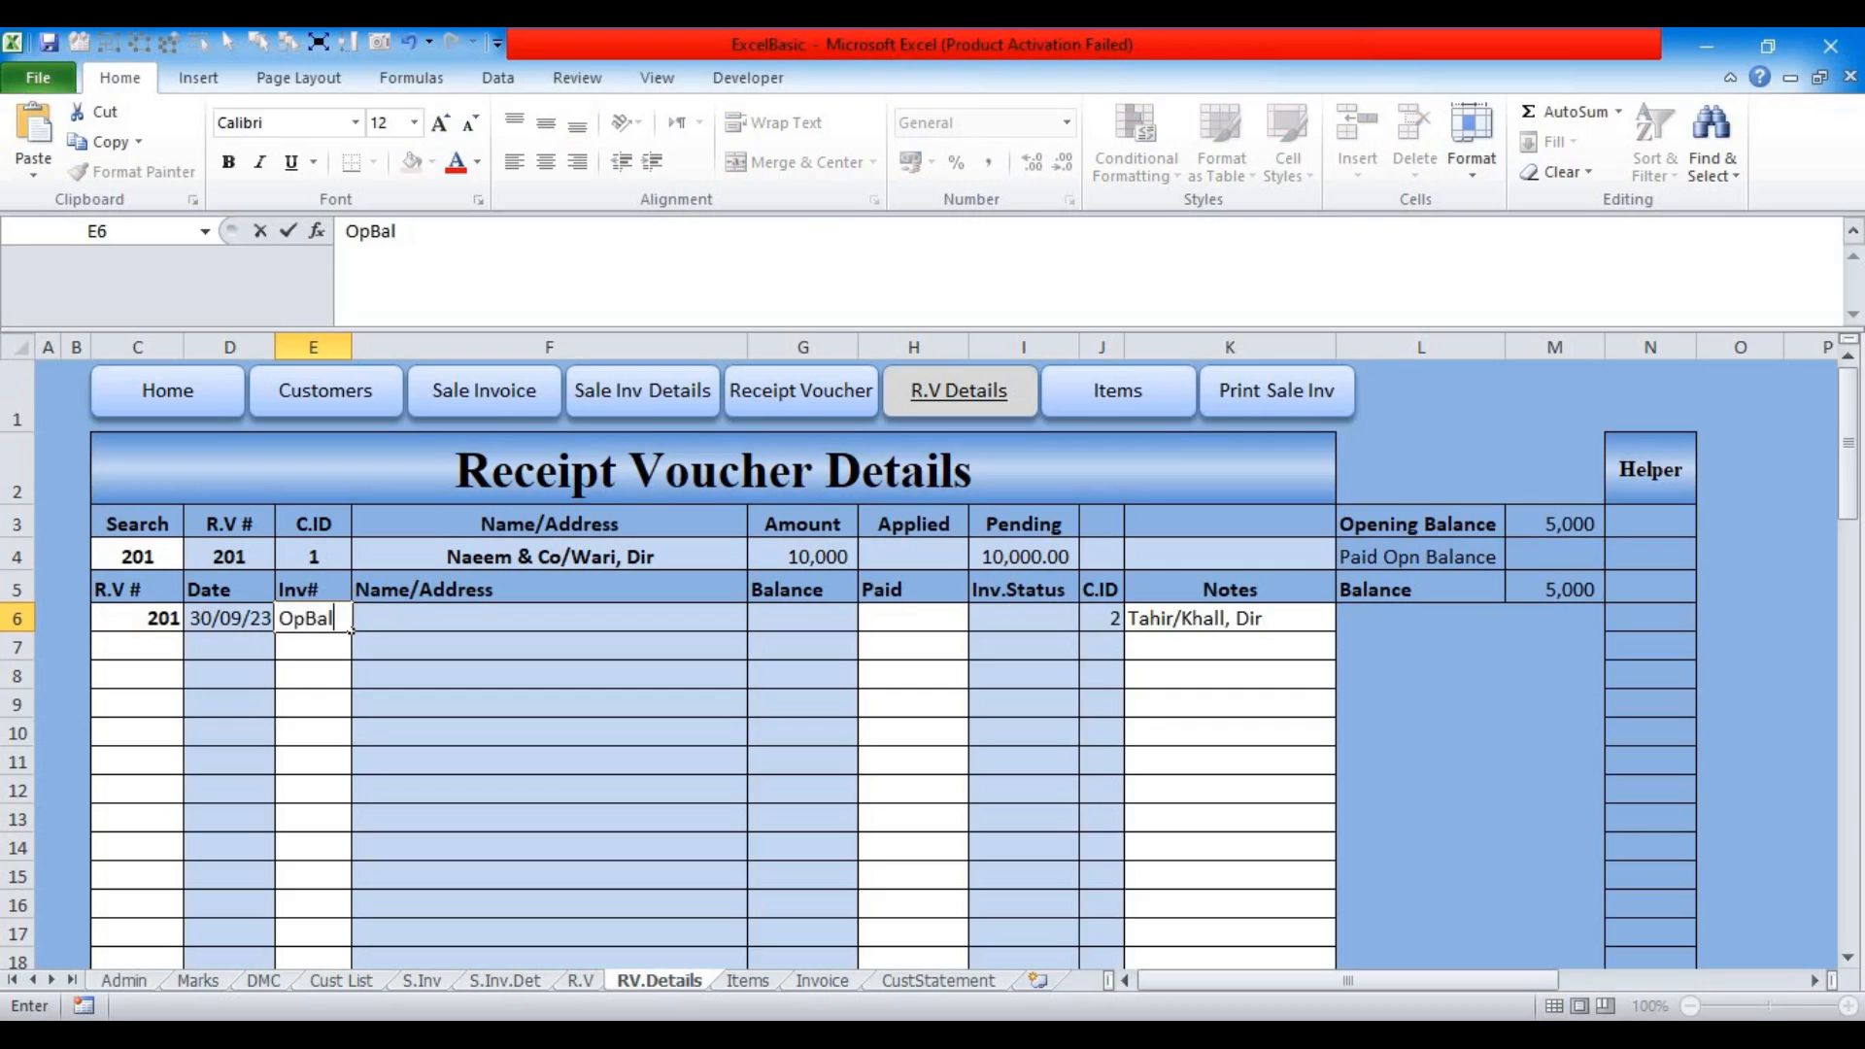
key("Tab")
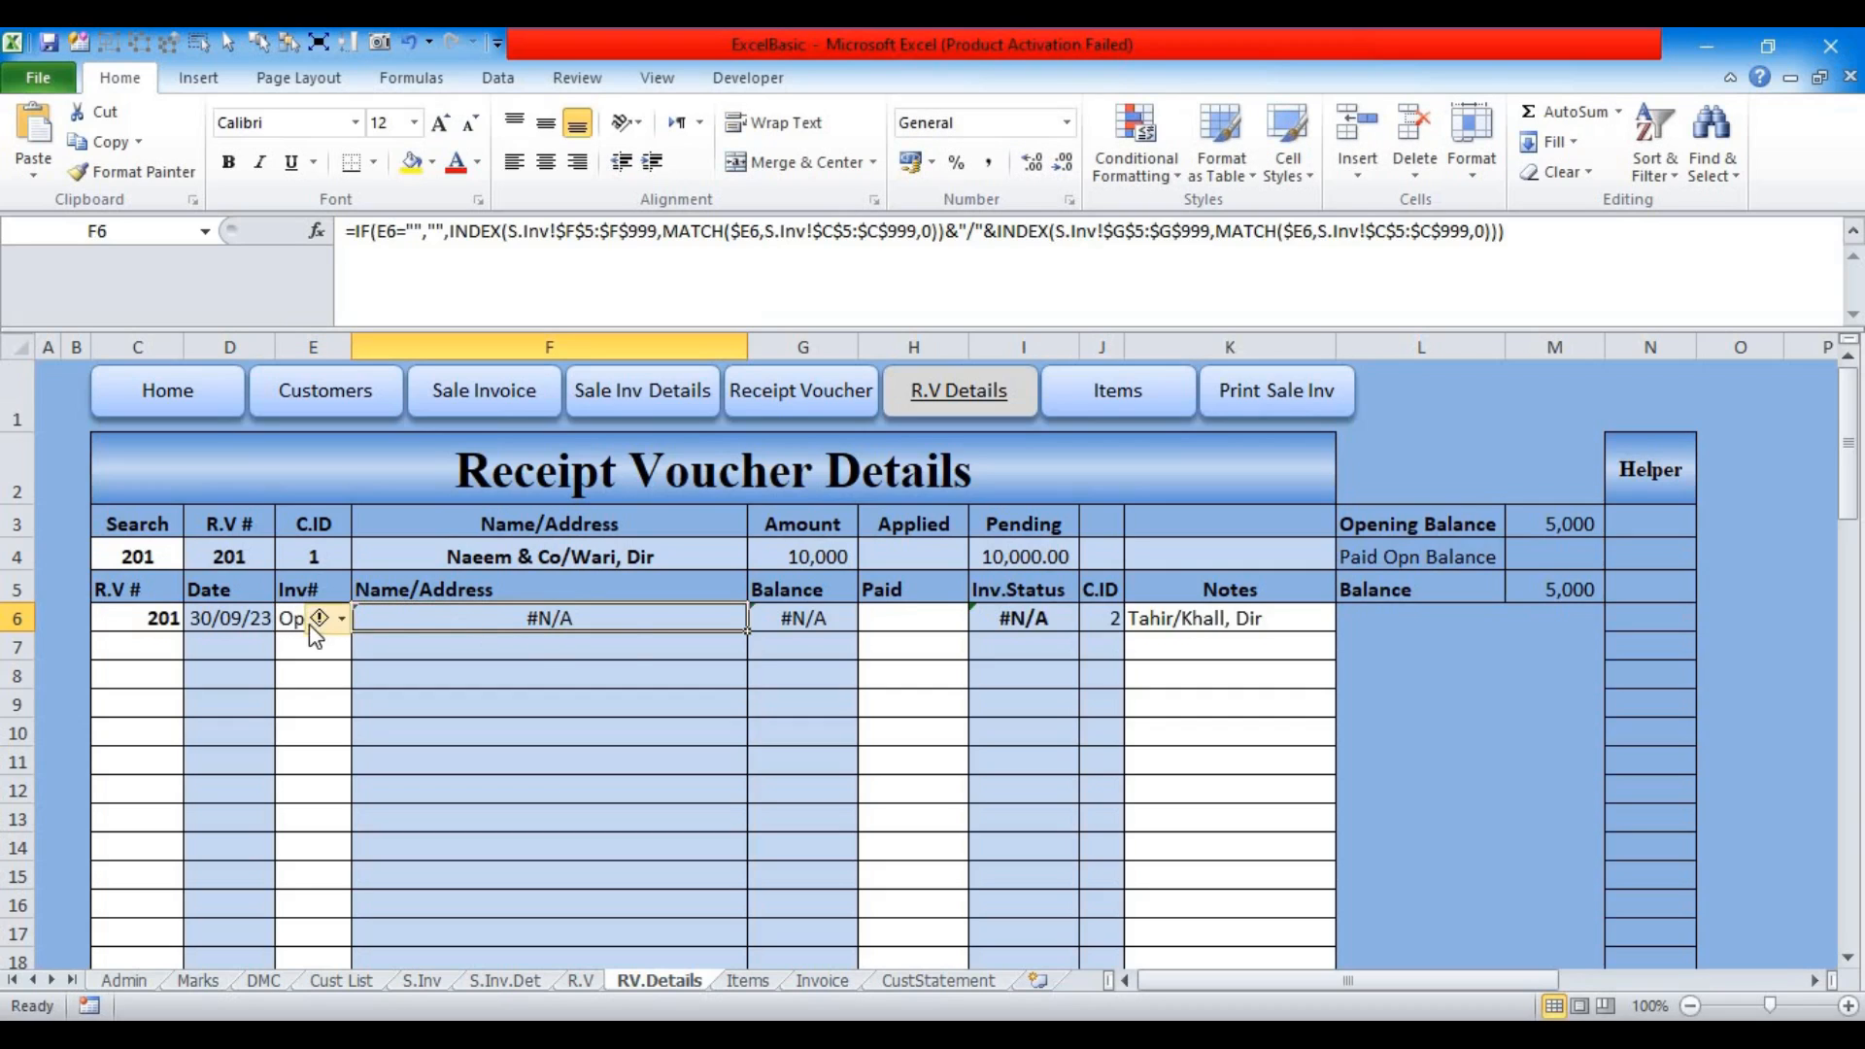
Step: Enter an ISNUMBER formula in K7 that tests whether the Inv# in E6 is a number
left_click(1182, 618)
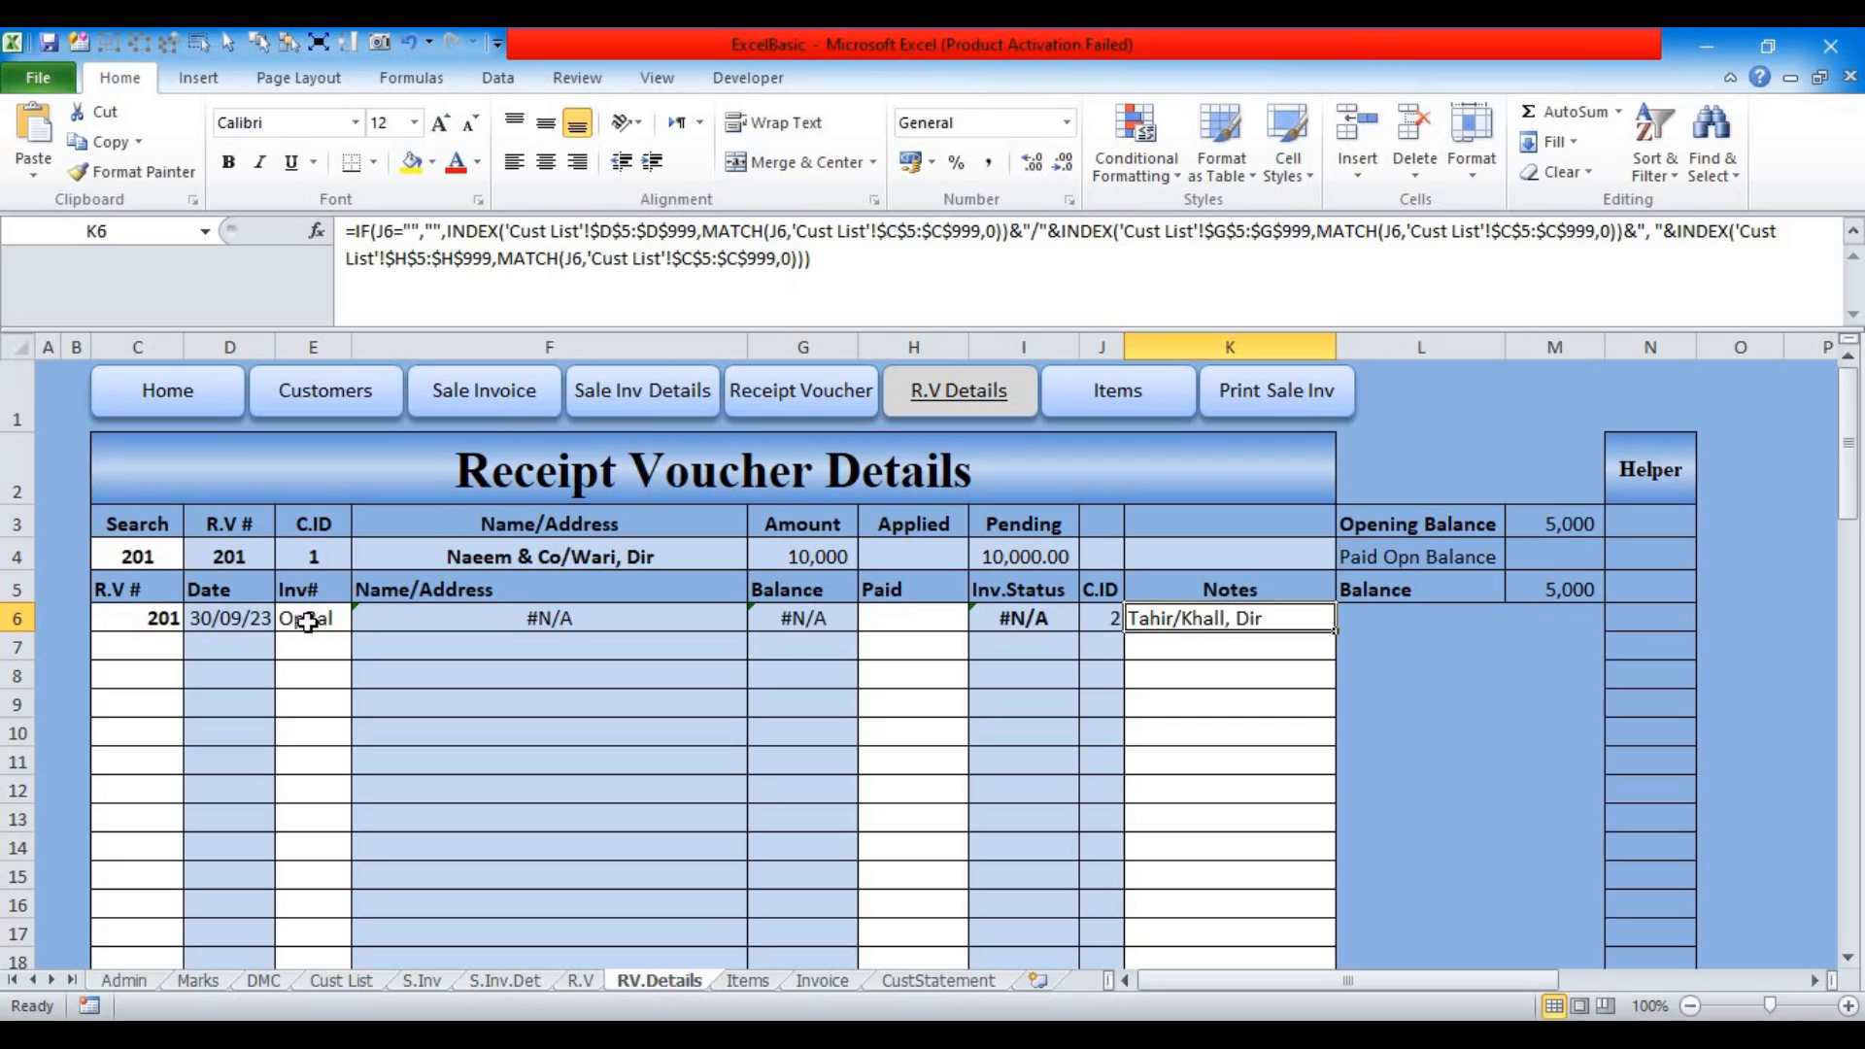
left_click(1151, 647)
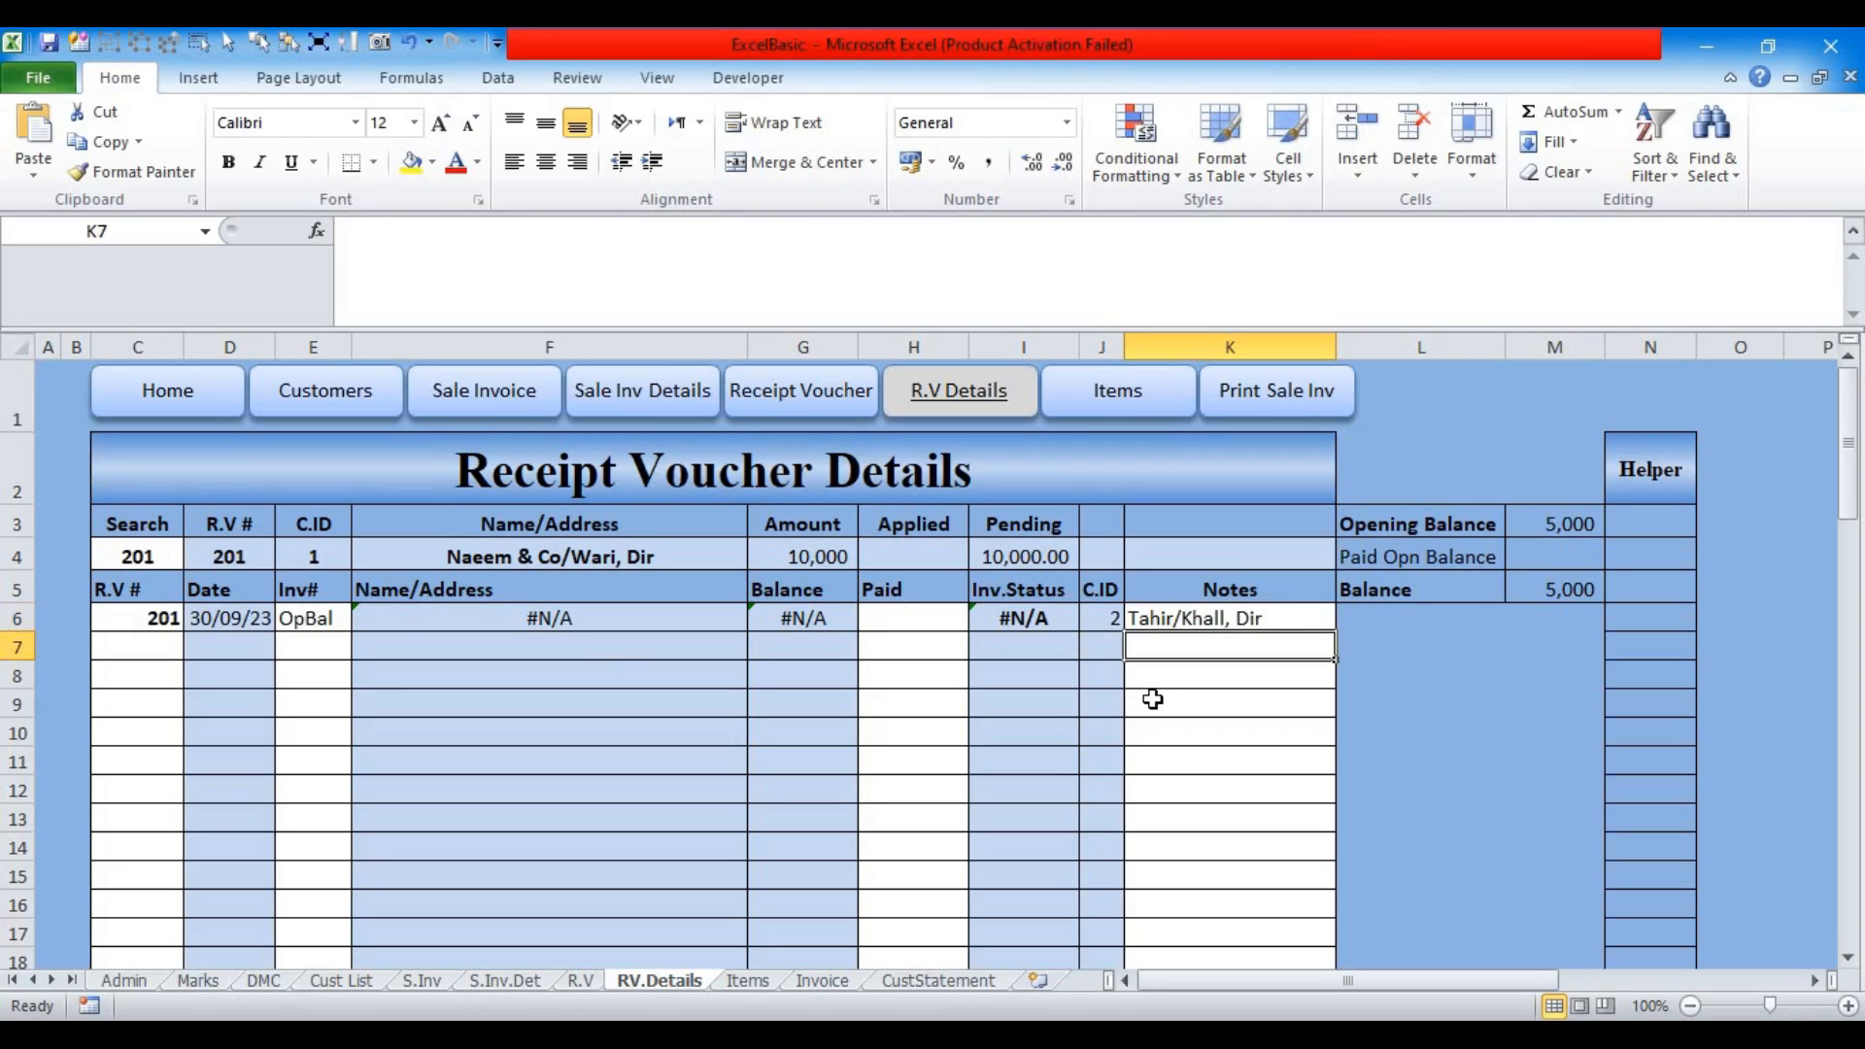
type("=isnu")
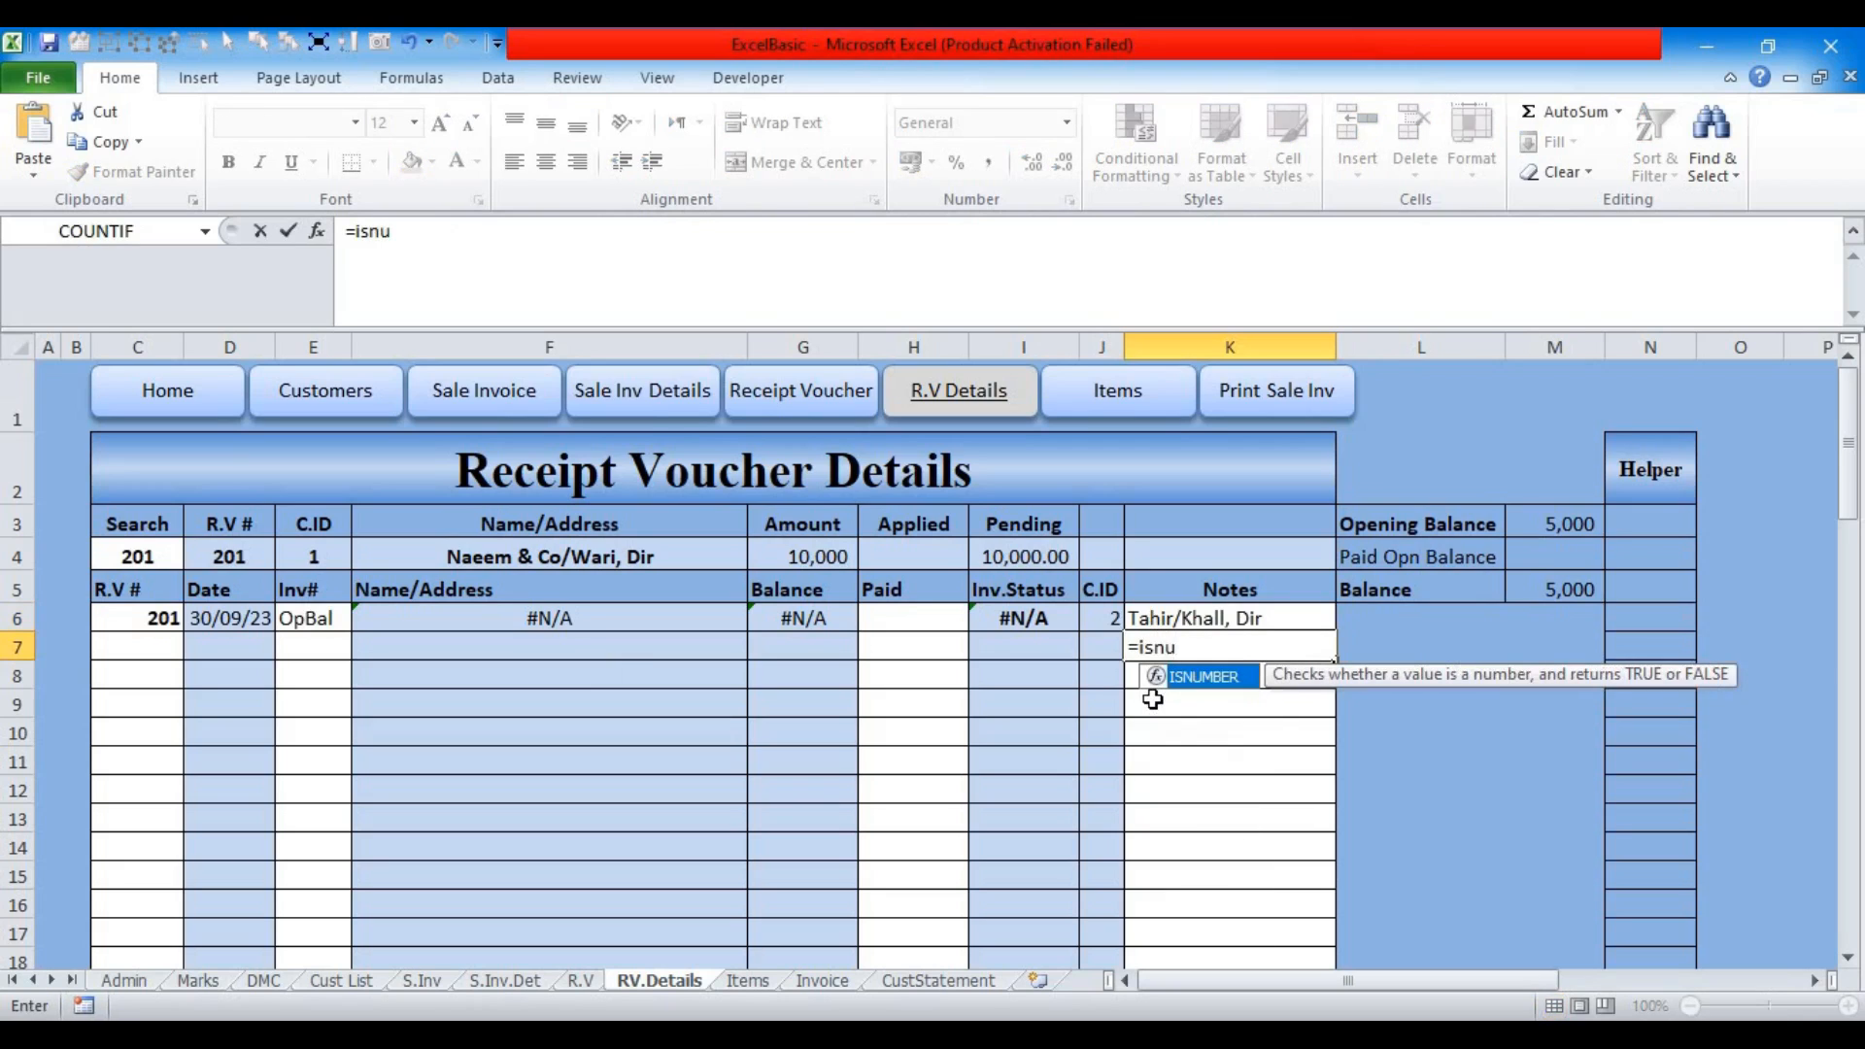
key("Tab")
left_click(320, 618)
key("Return")
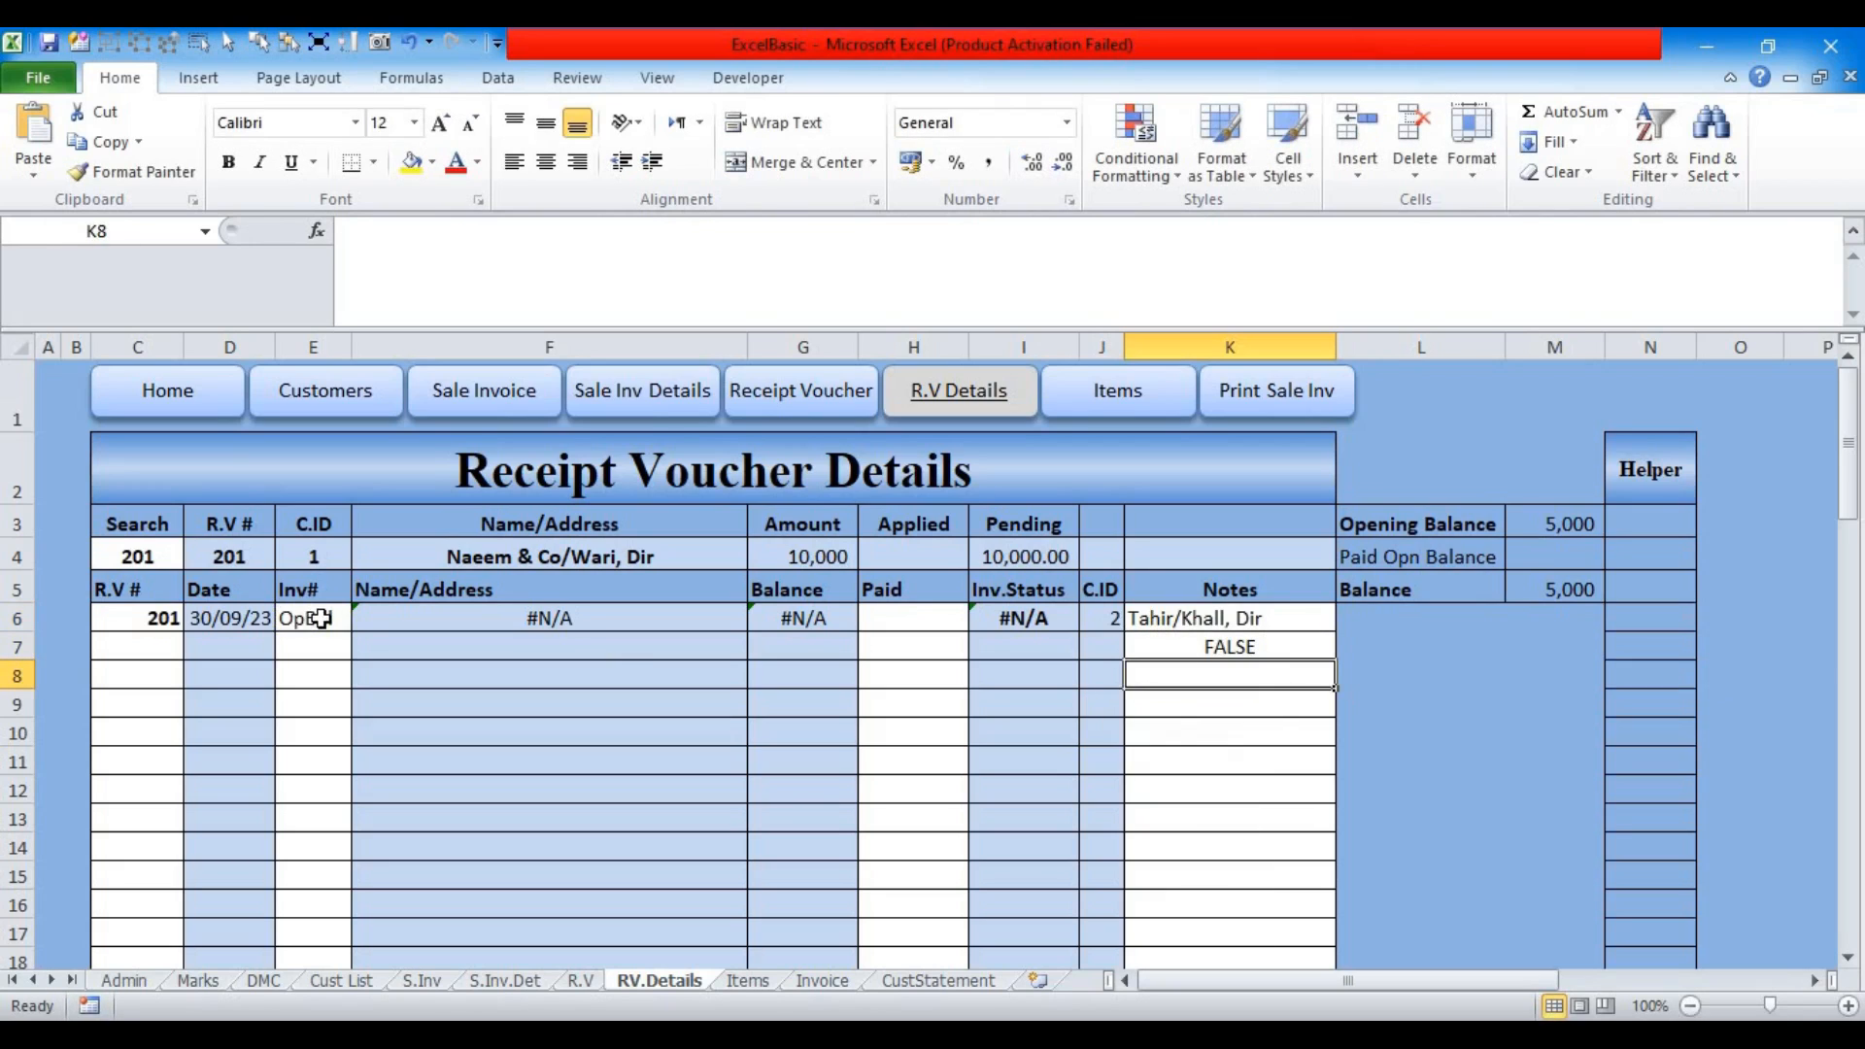
Step: Clear the test in K7 and wrap the Name/Address formula in F6 with IF(ISNUMBER(E6),...), using K6 as the false result
left_click(1205, 650)
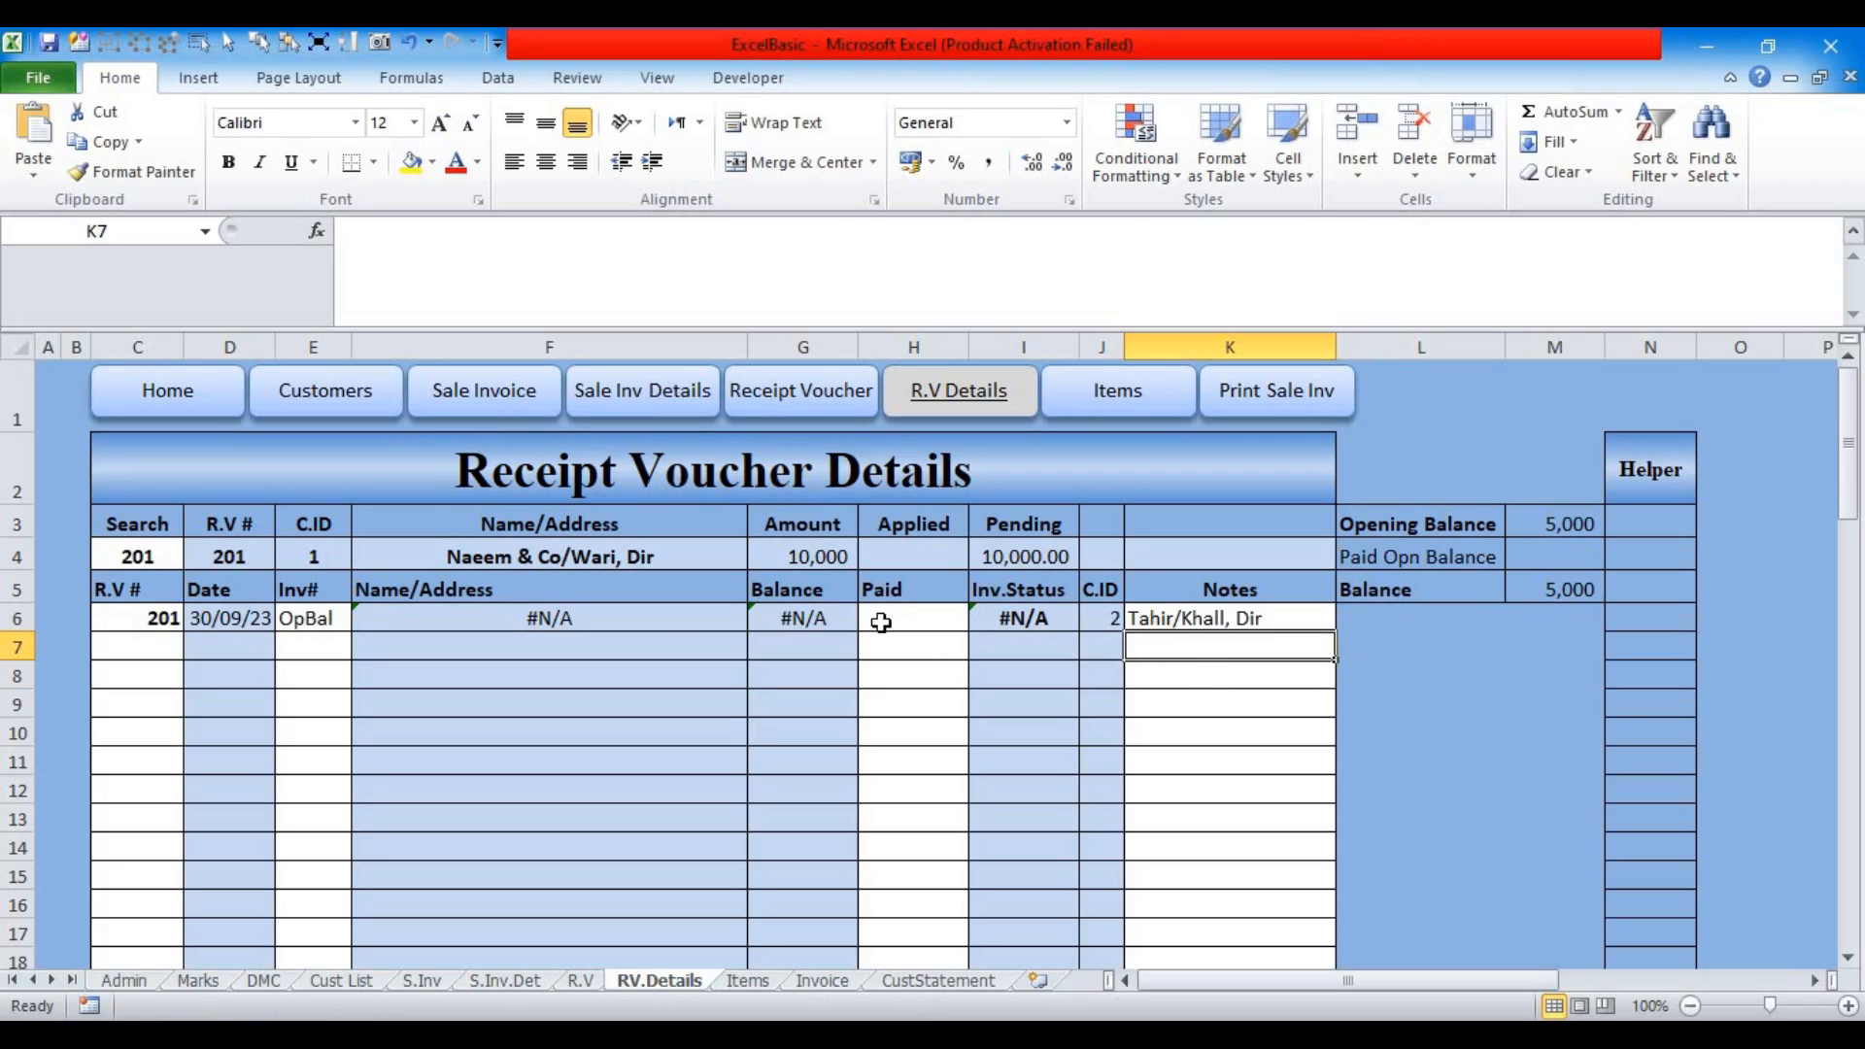
left_click(676, 622)
left_click(356, 233)
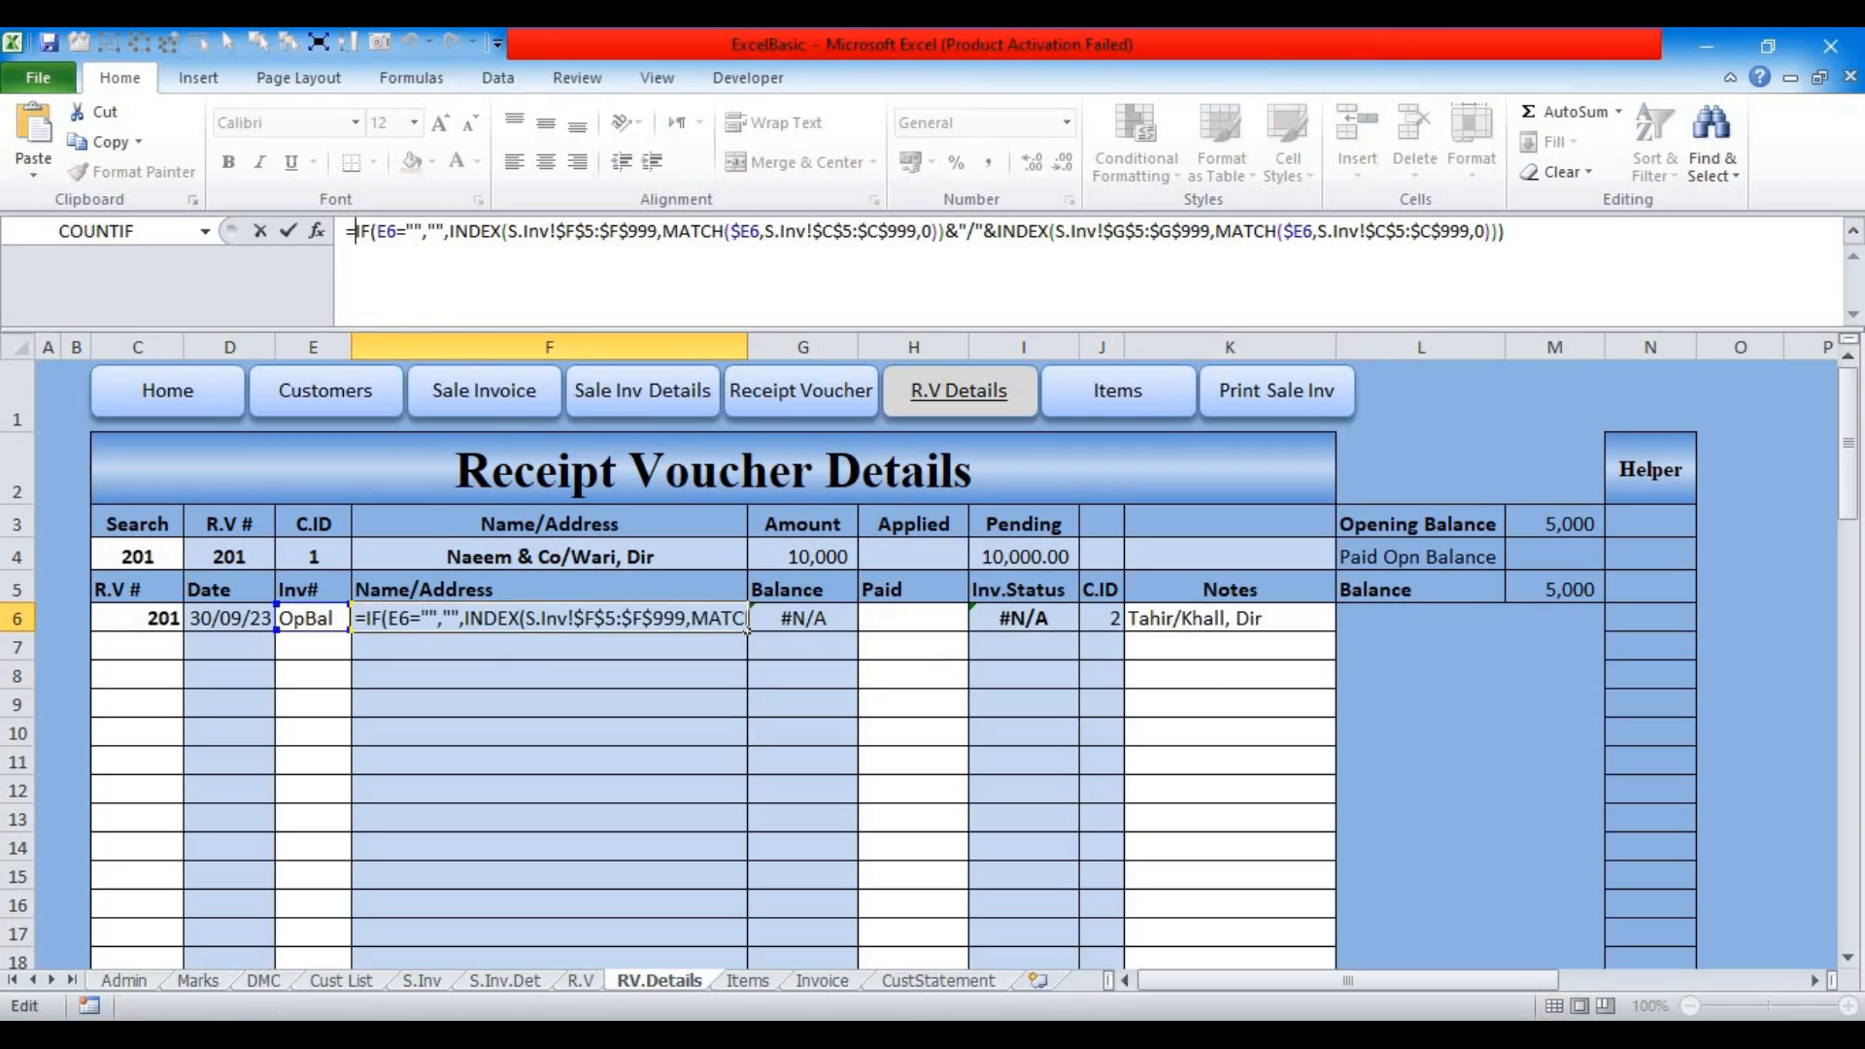
type("if(isnumber(")
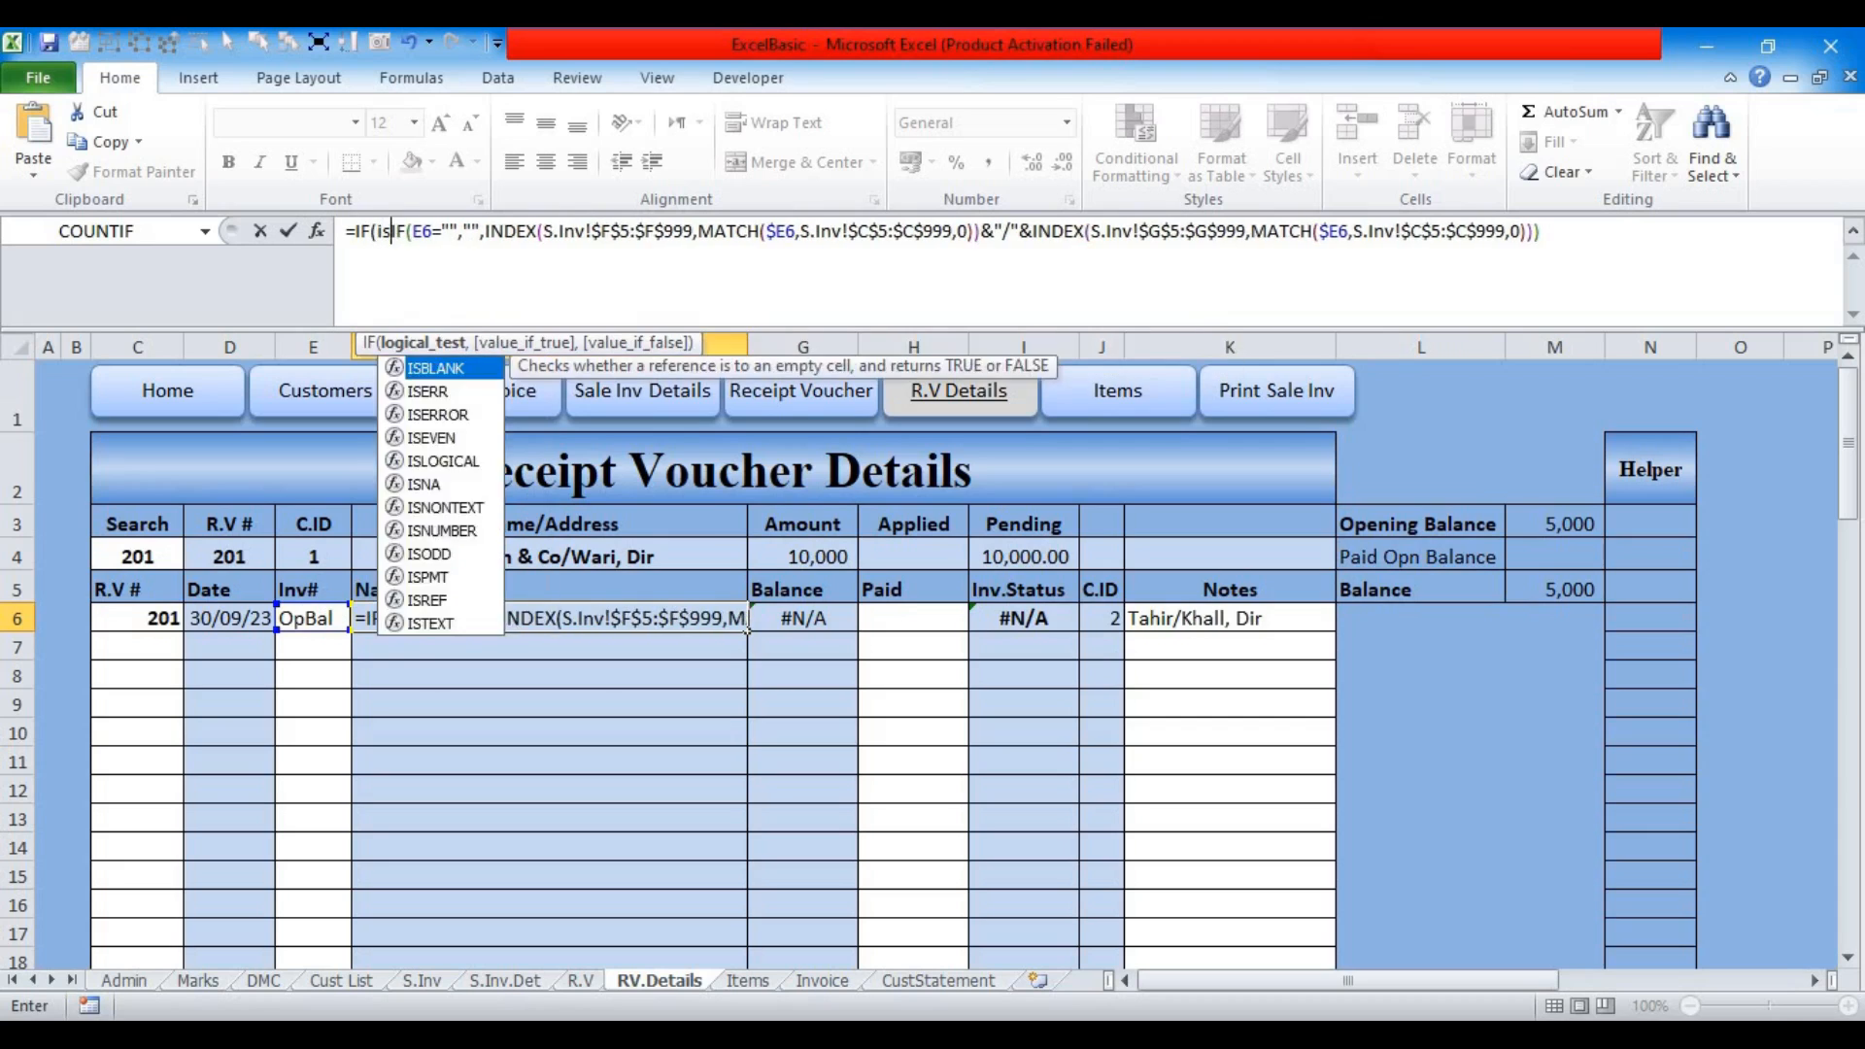
left_click(311, 619)
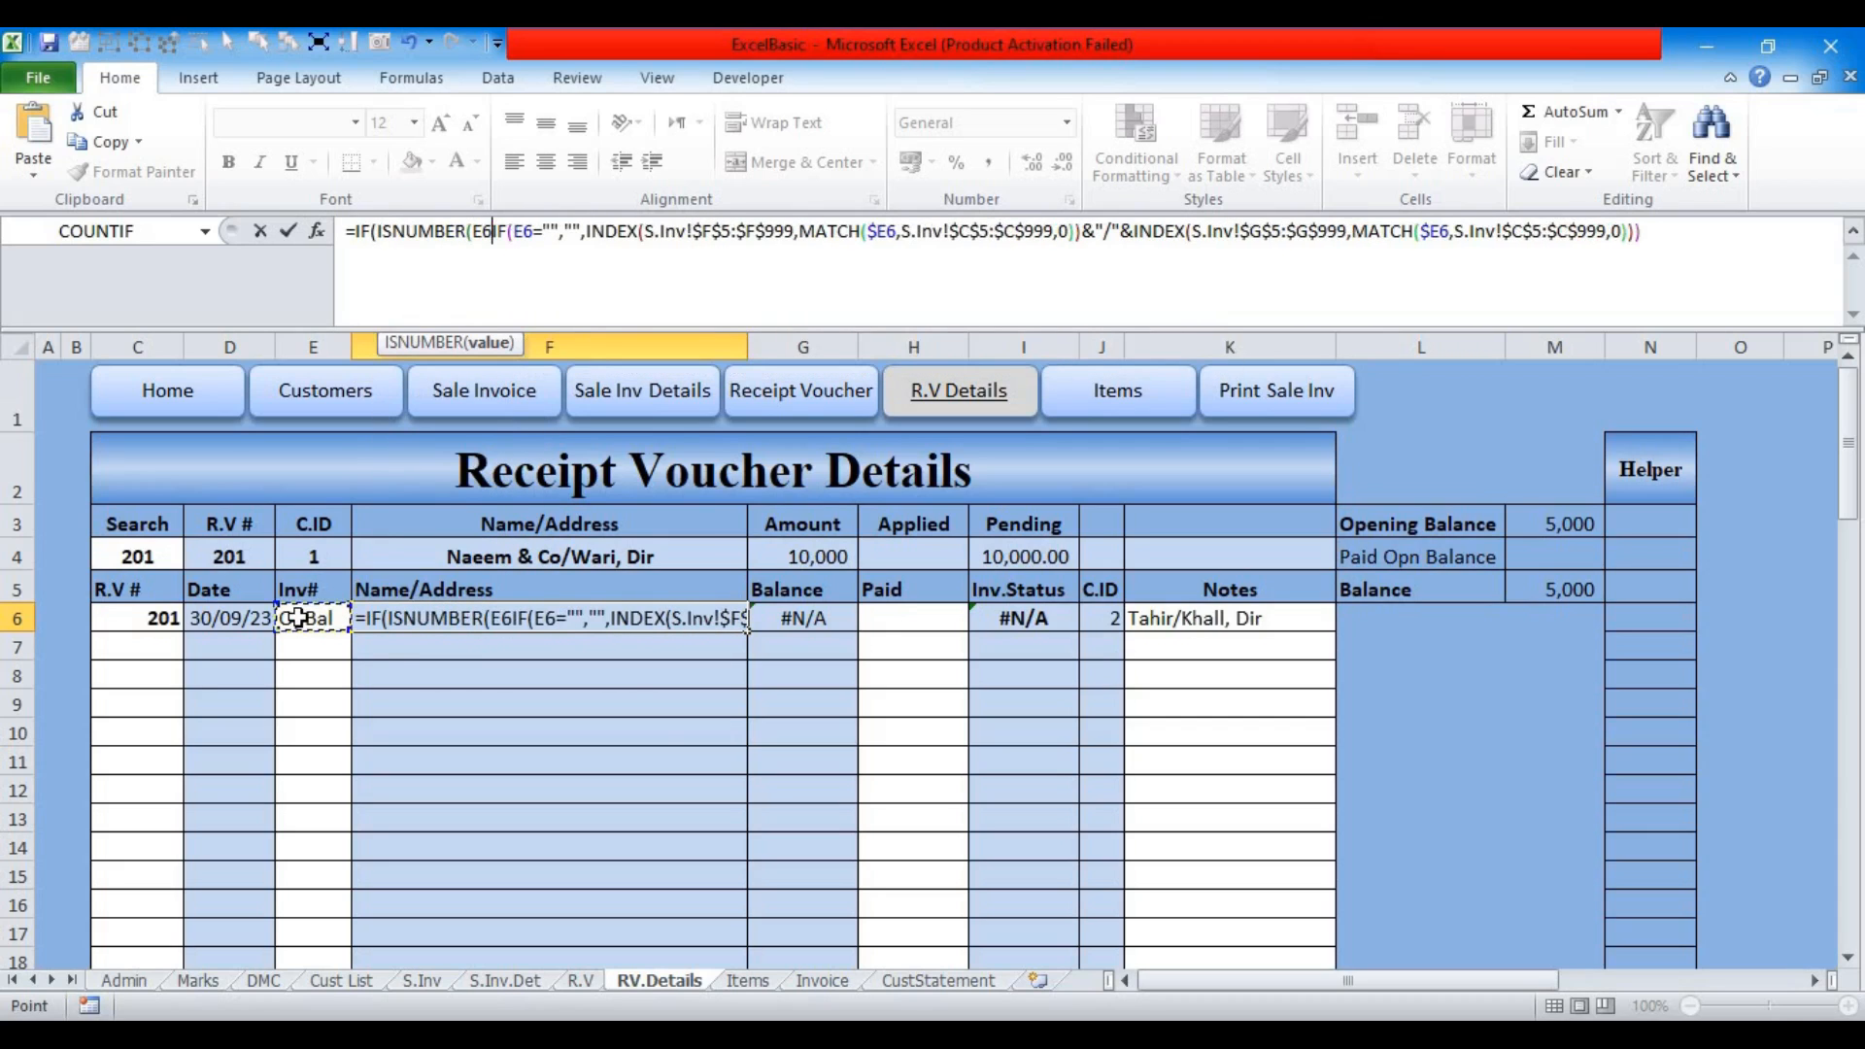
type("),")
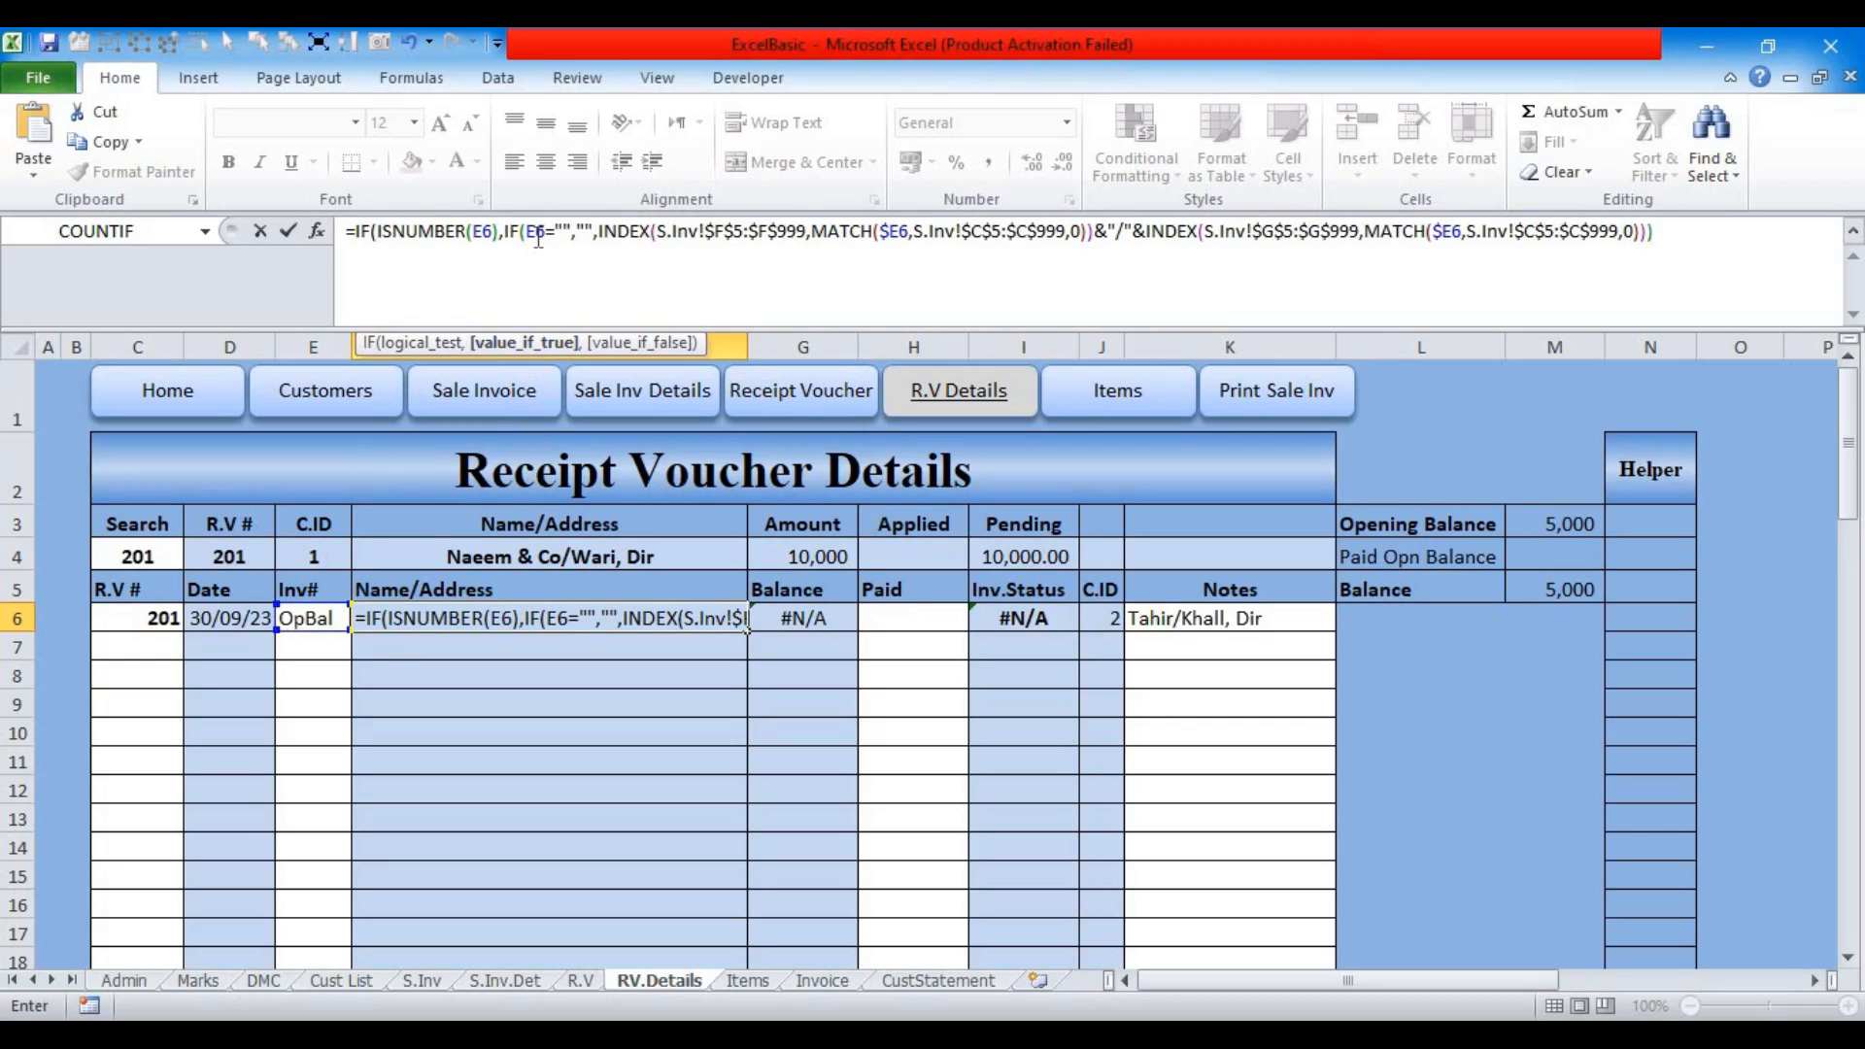
left_click(1660, 233)
type(",")
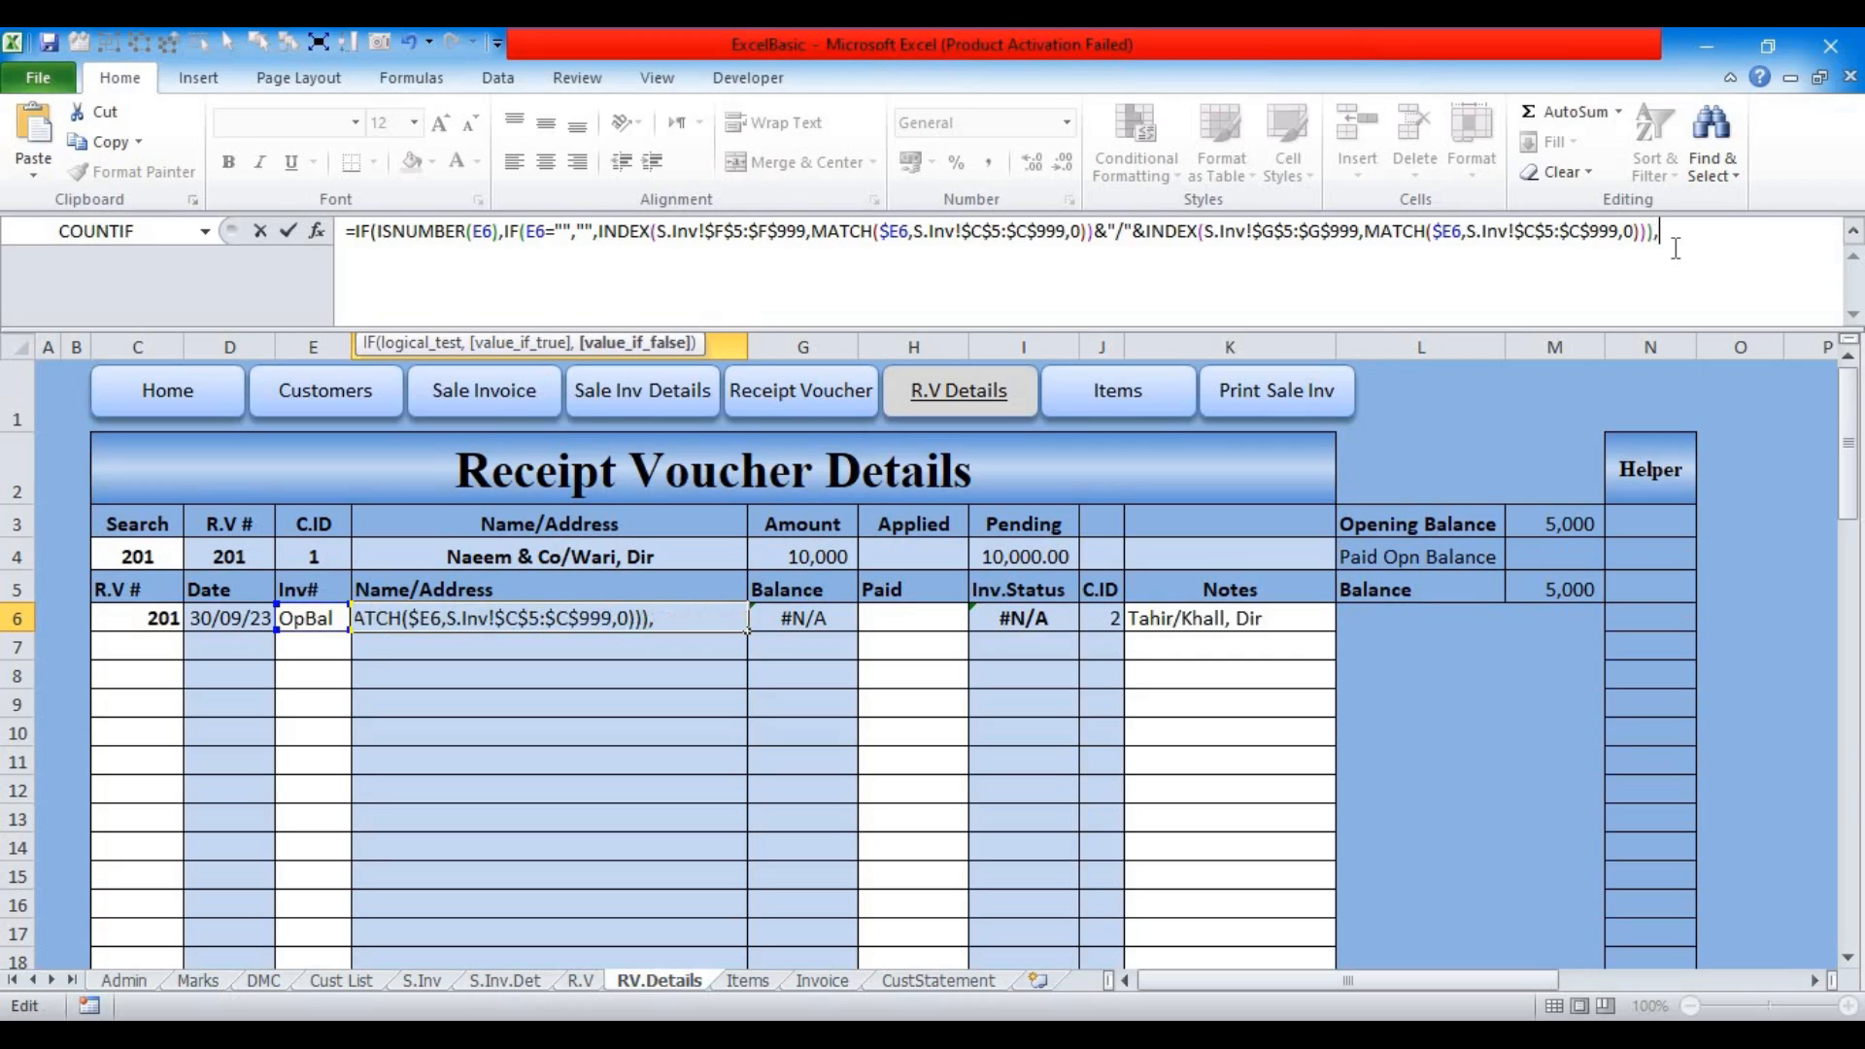
left_click(1201, 617)
key("Return")
key("Return")
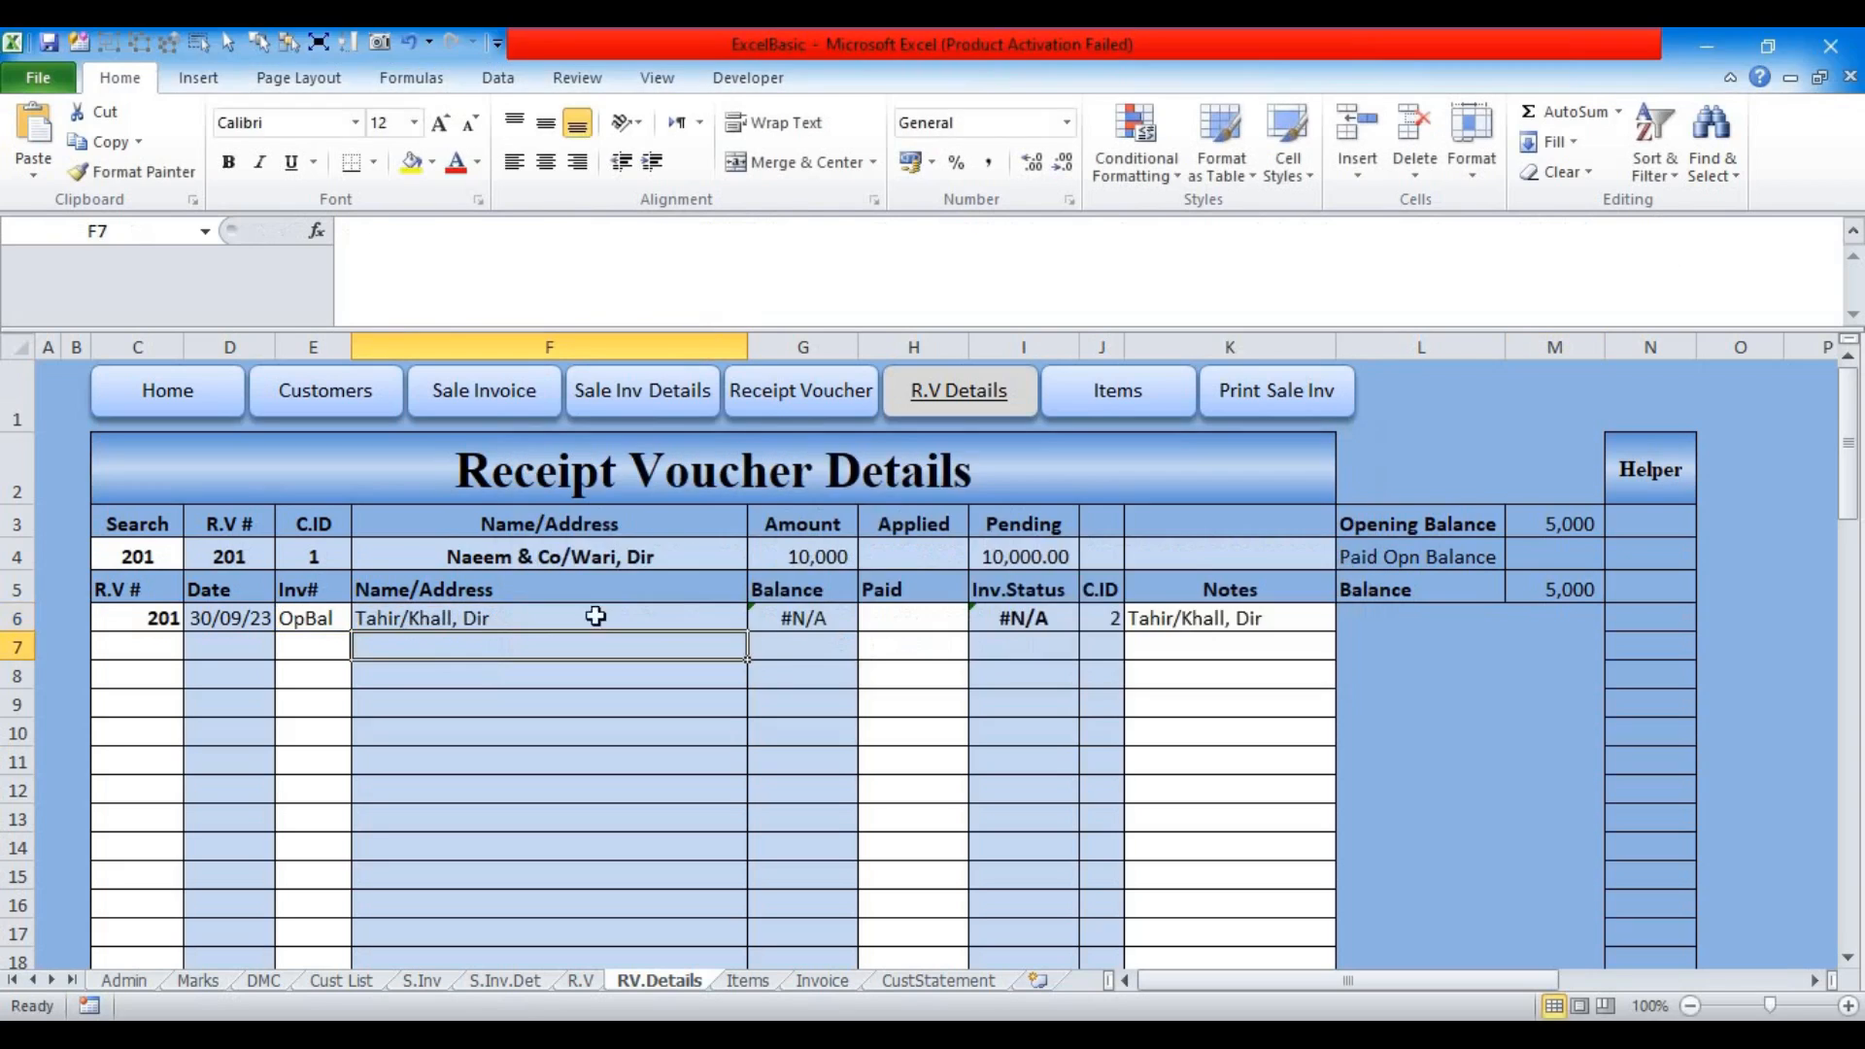
Step: Enter 501 as the Inv# in E6 to test the Name/Address formula with a numeric invoice
left_click(291, 622)
type("501")
key("Return")
left_click(424, 624)
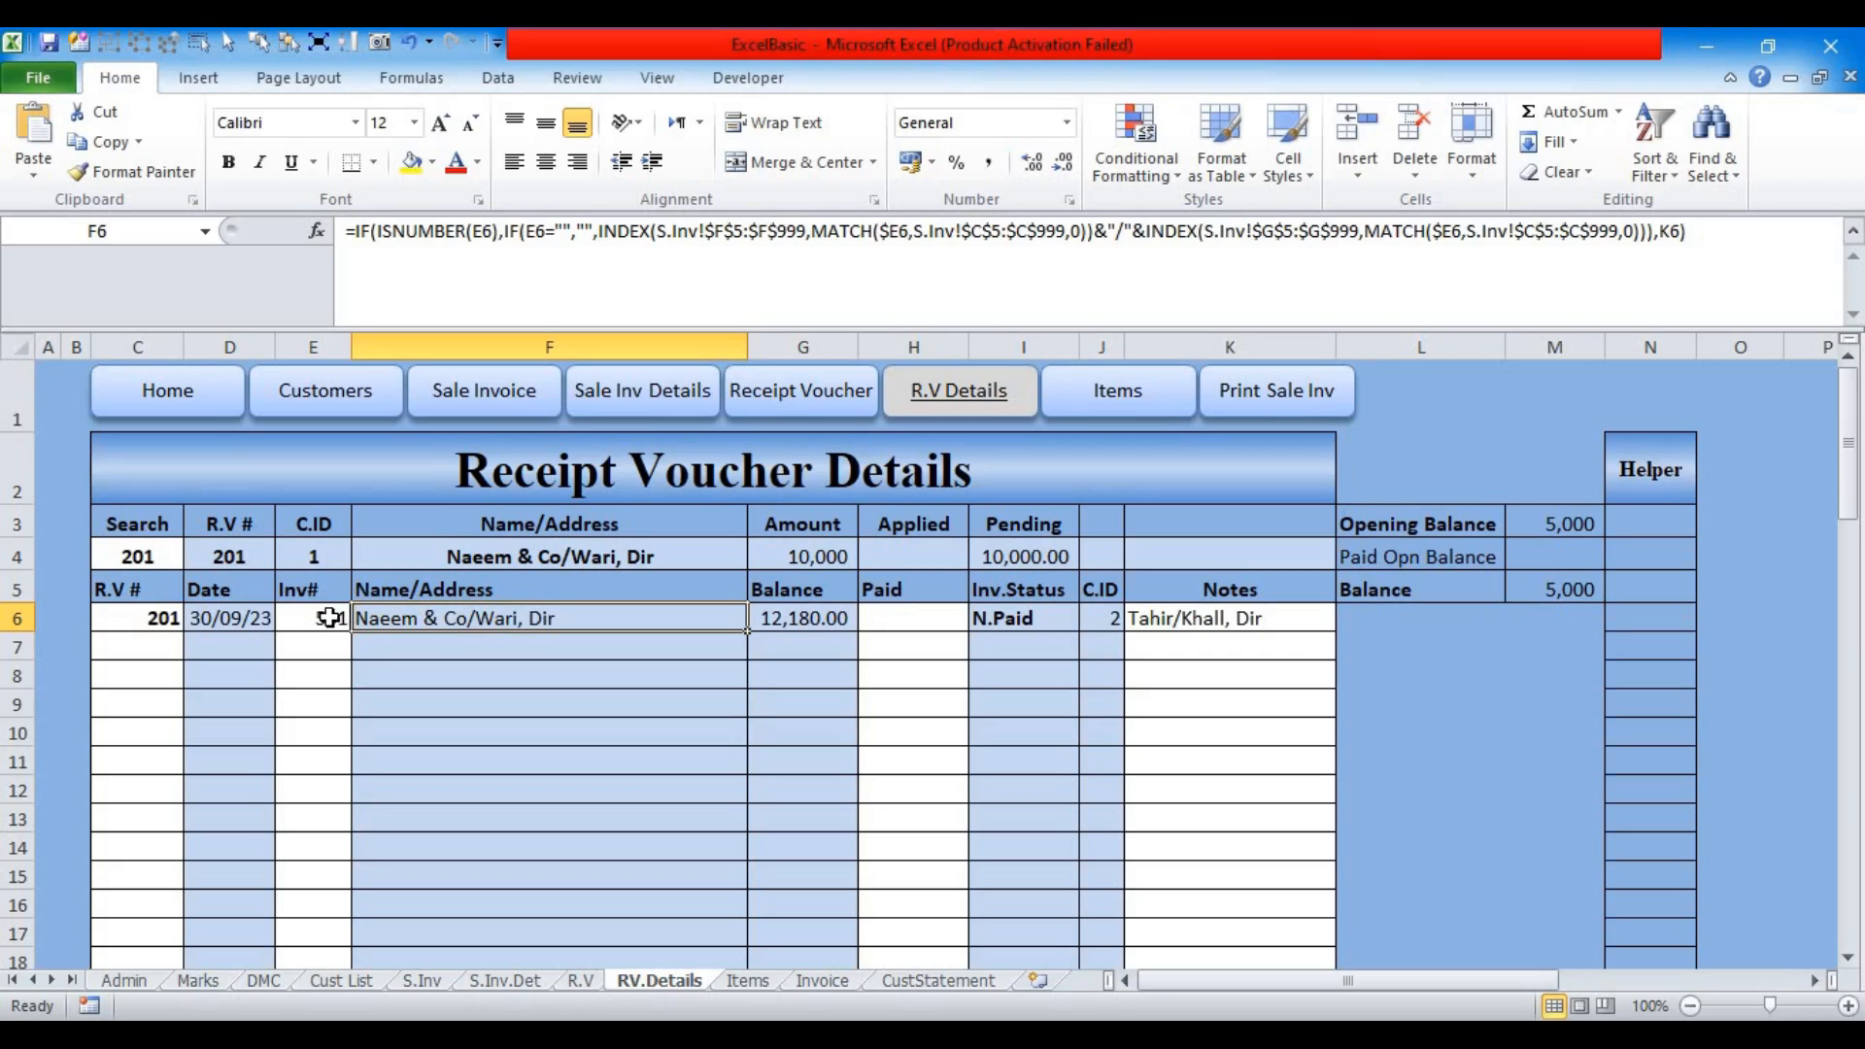
Step: Copy the Cust List lookup formula from K6 and substitute it for the K6 reference in the F6 formula
left_click(1206, 618)
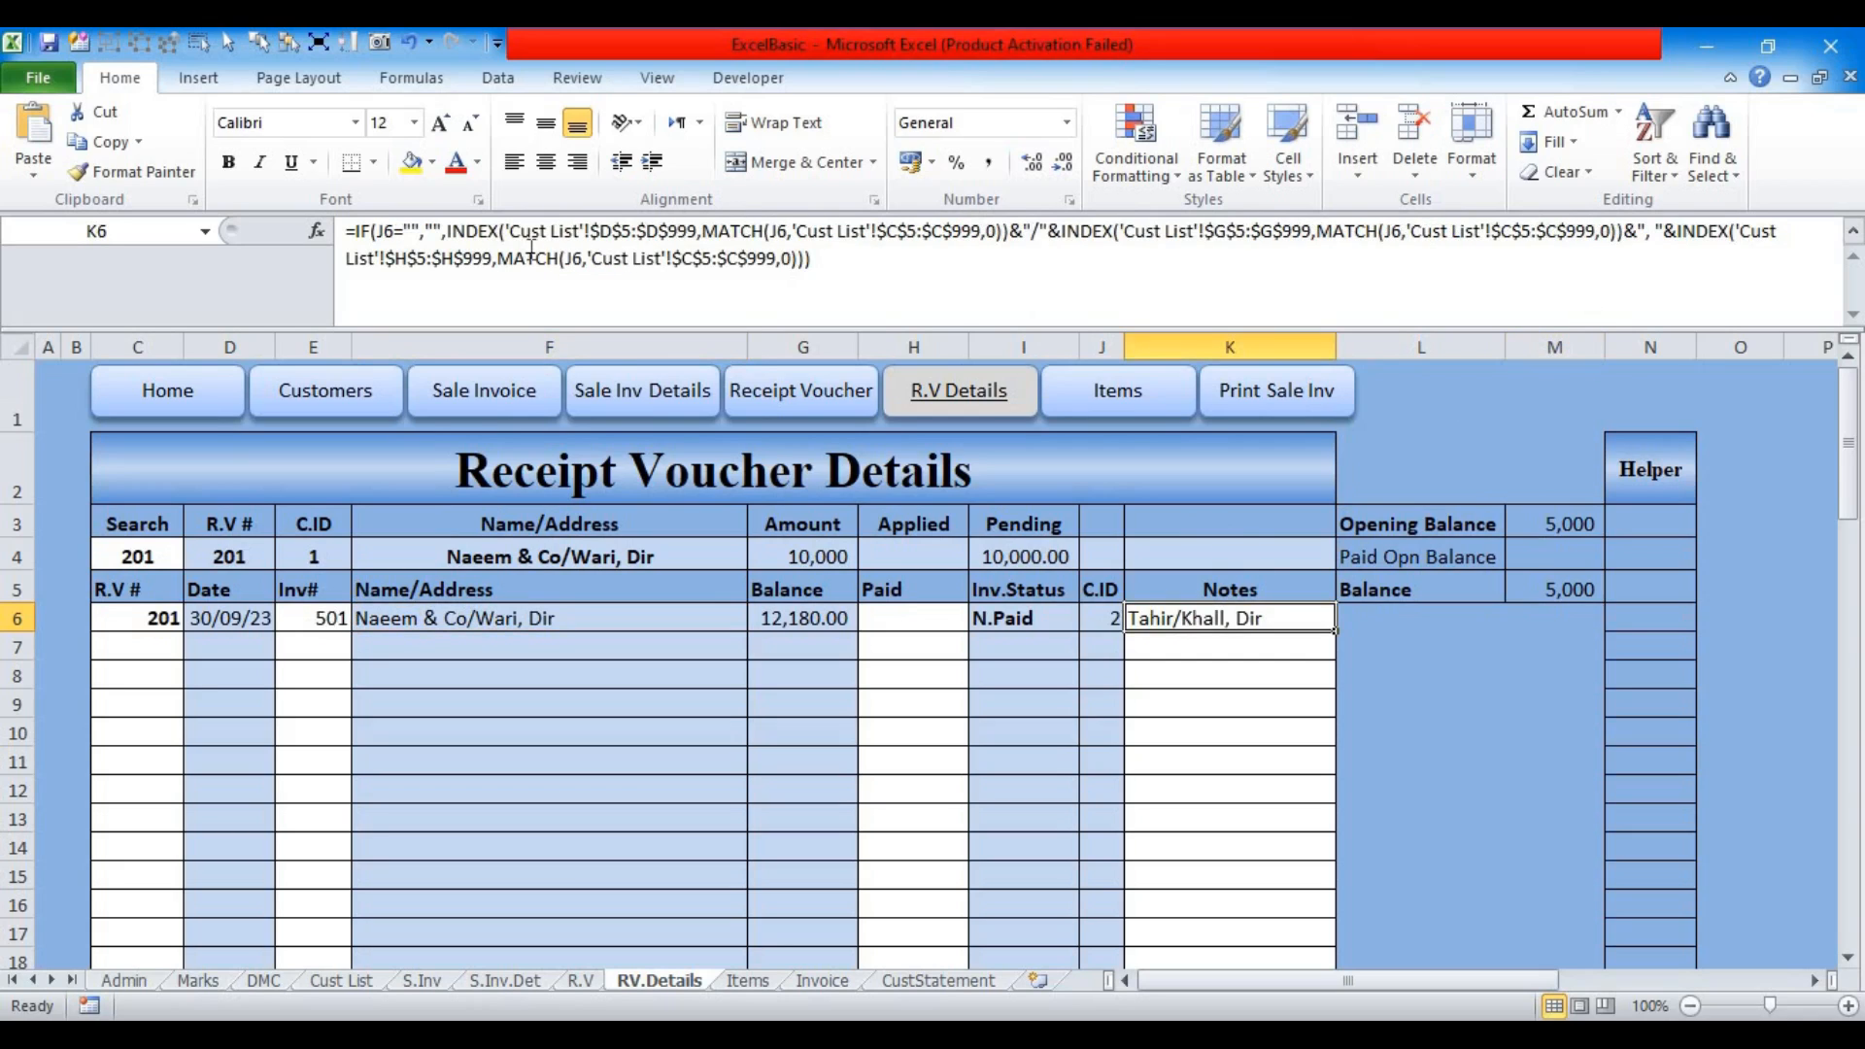
left_click(358, 229)
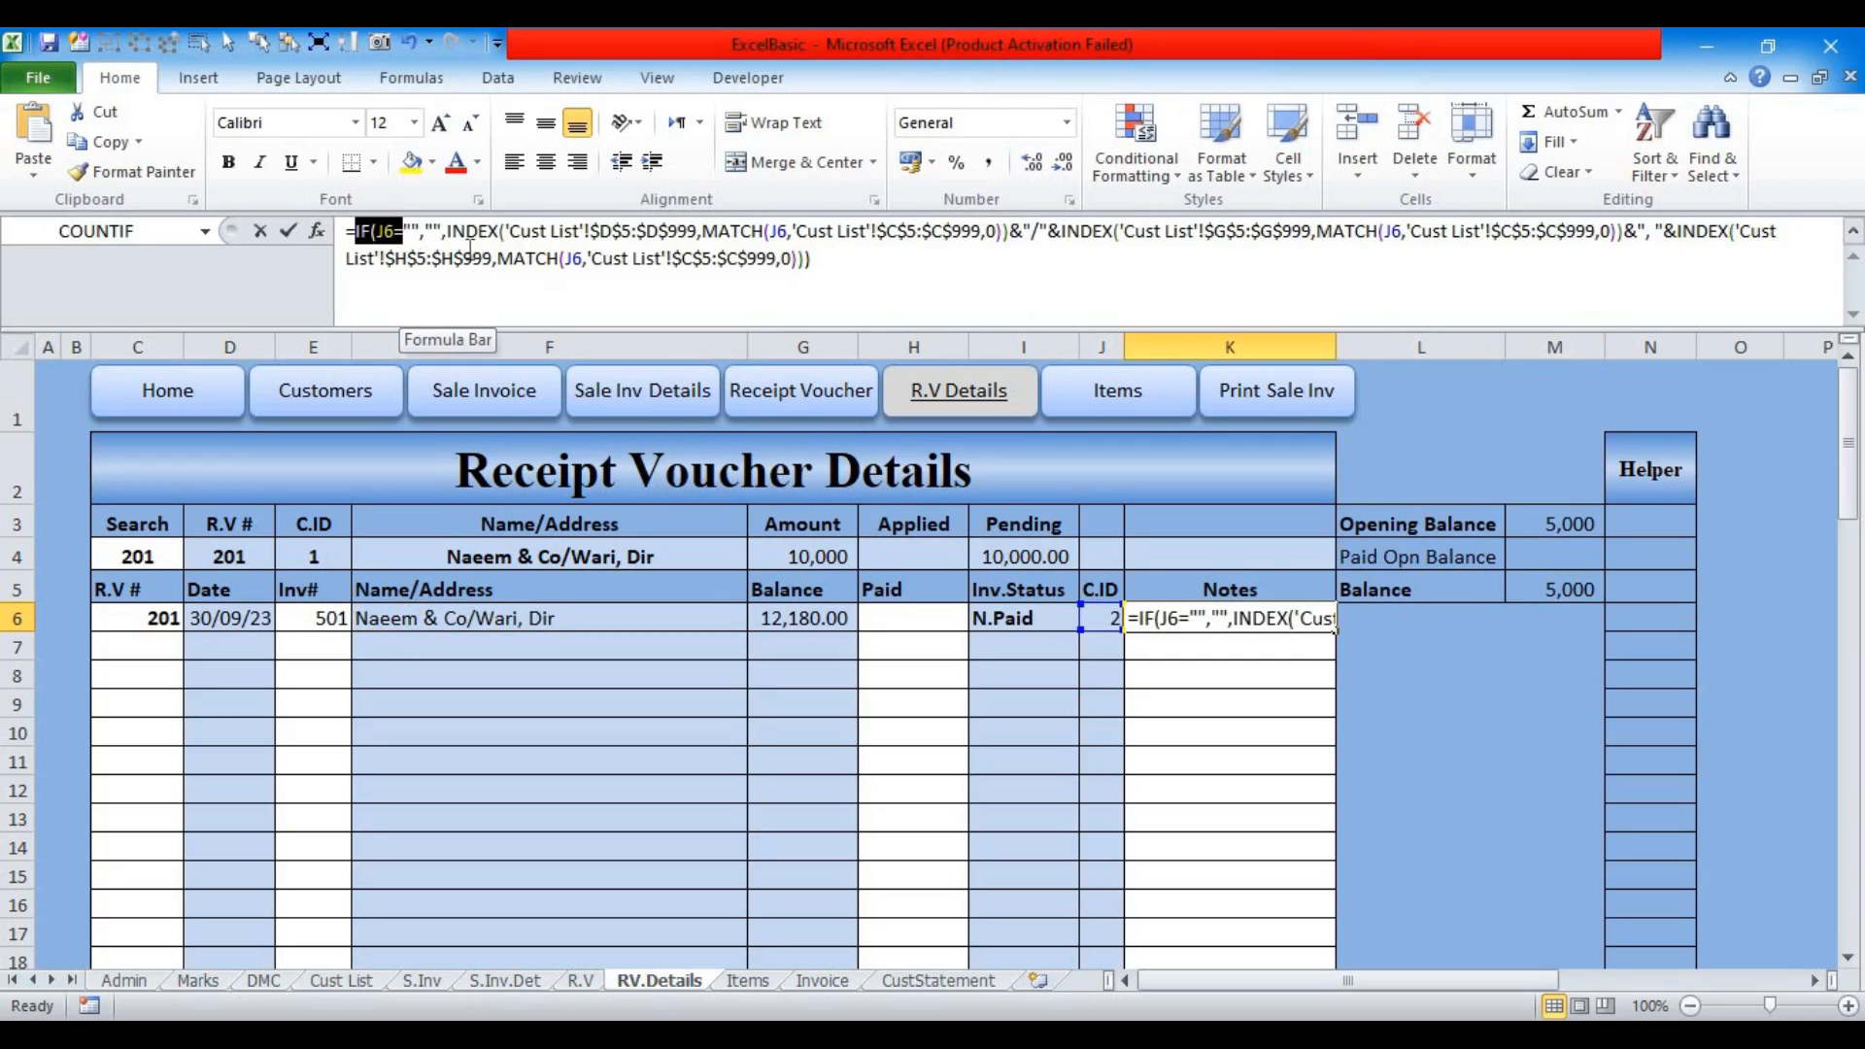
key("Escape")
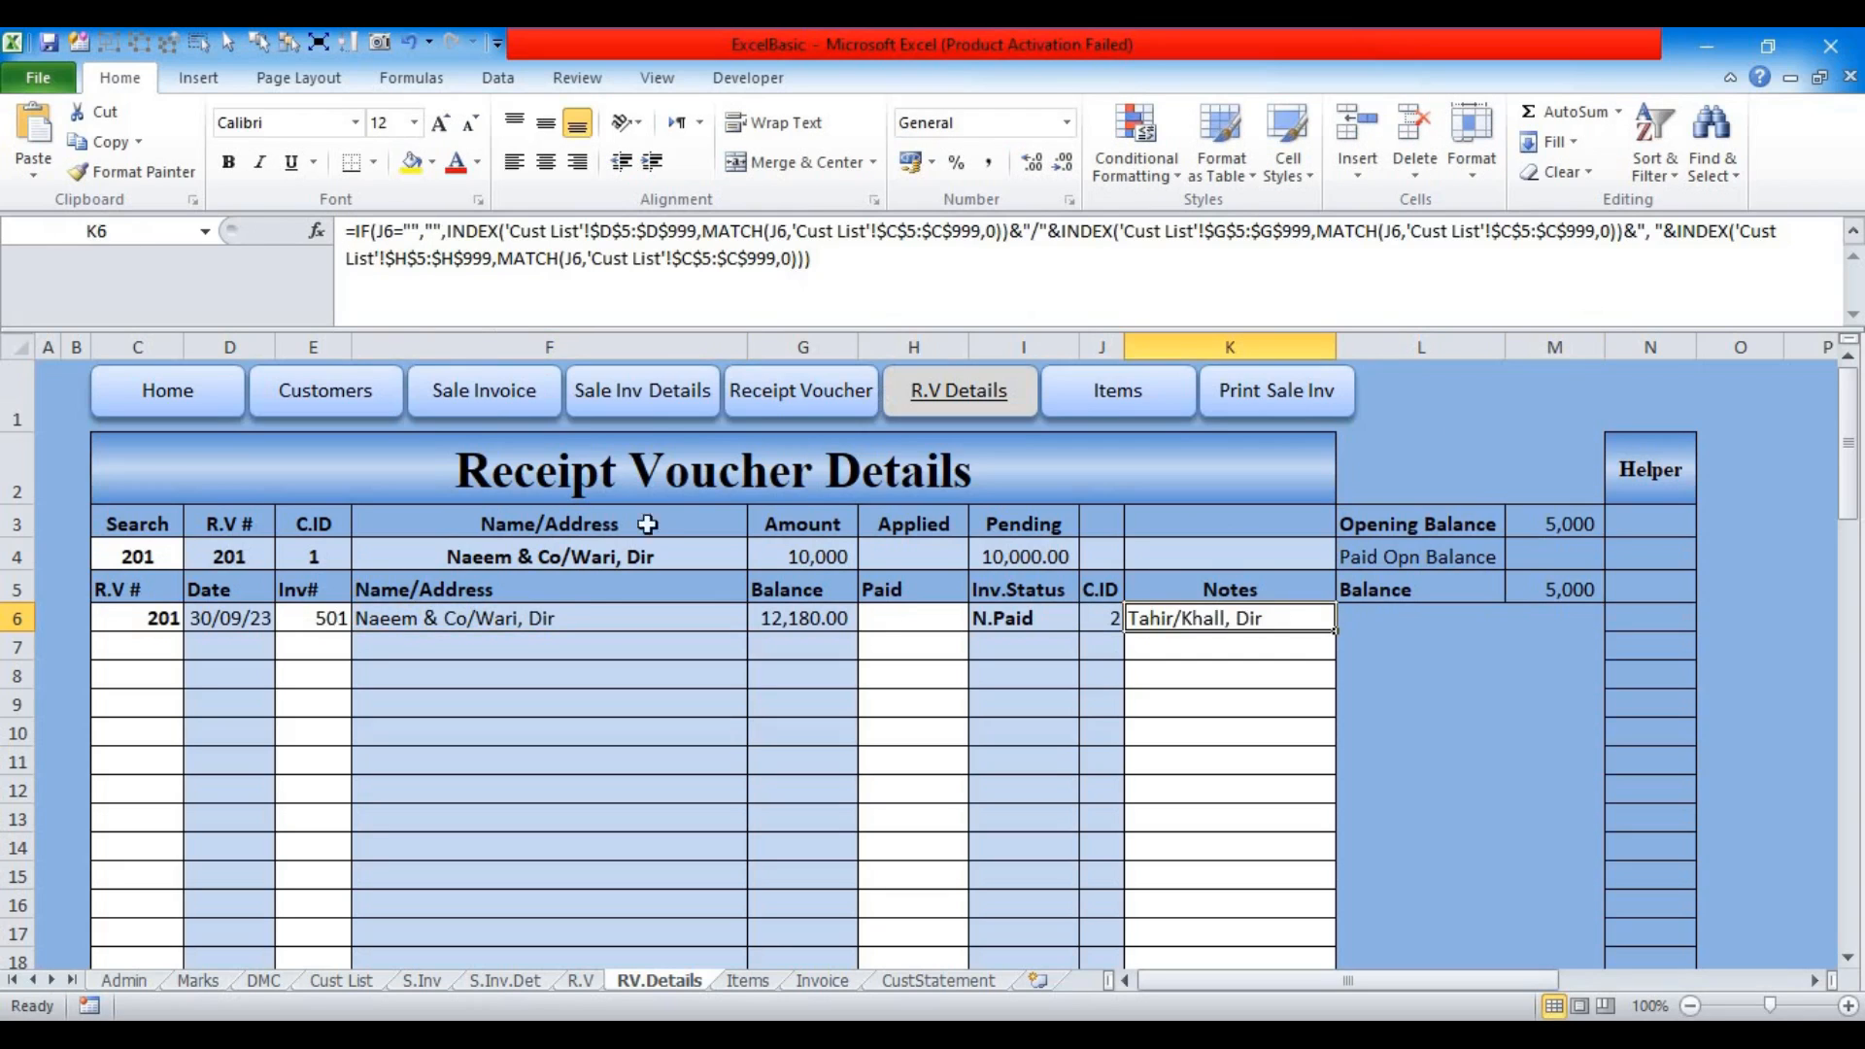
left_click(553, 618)
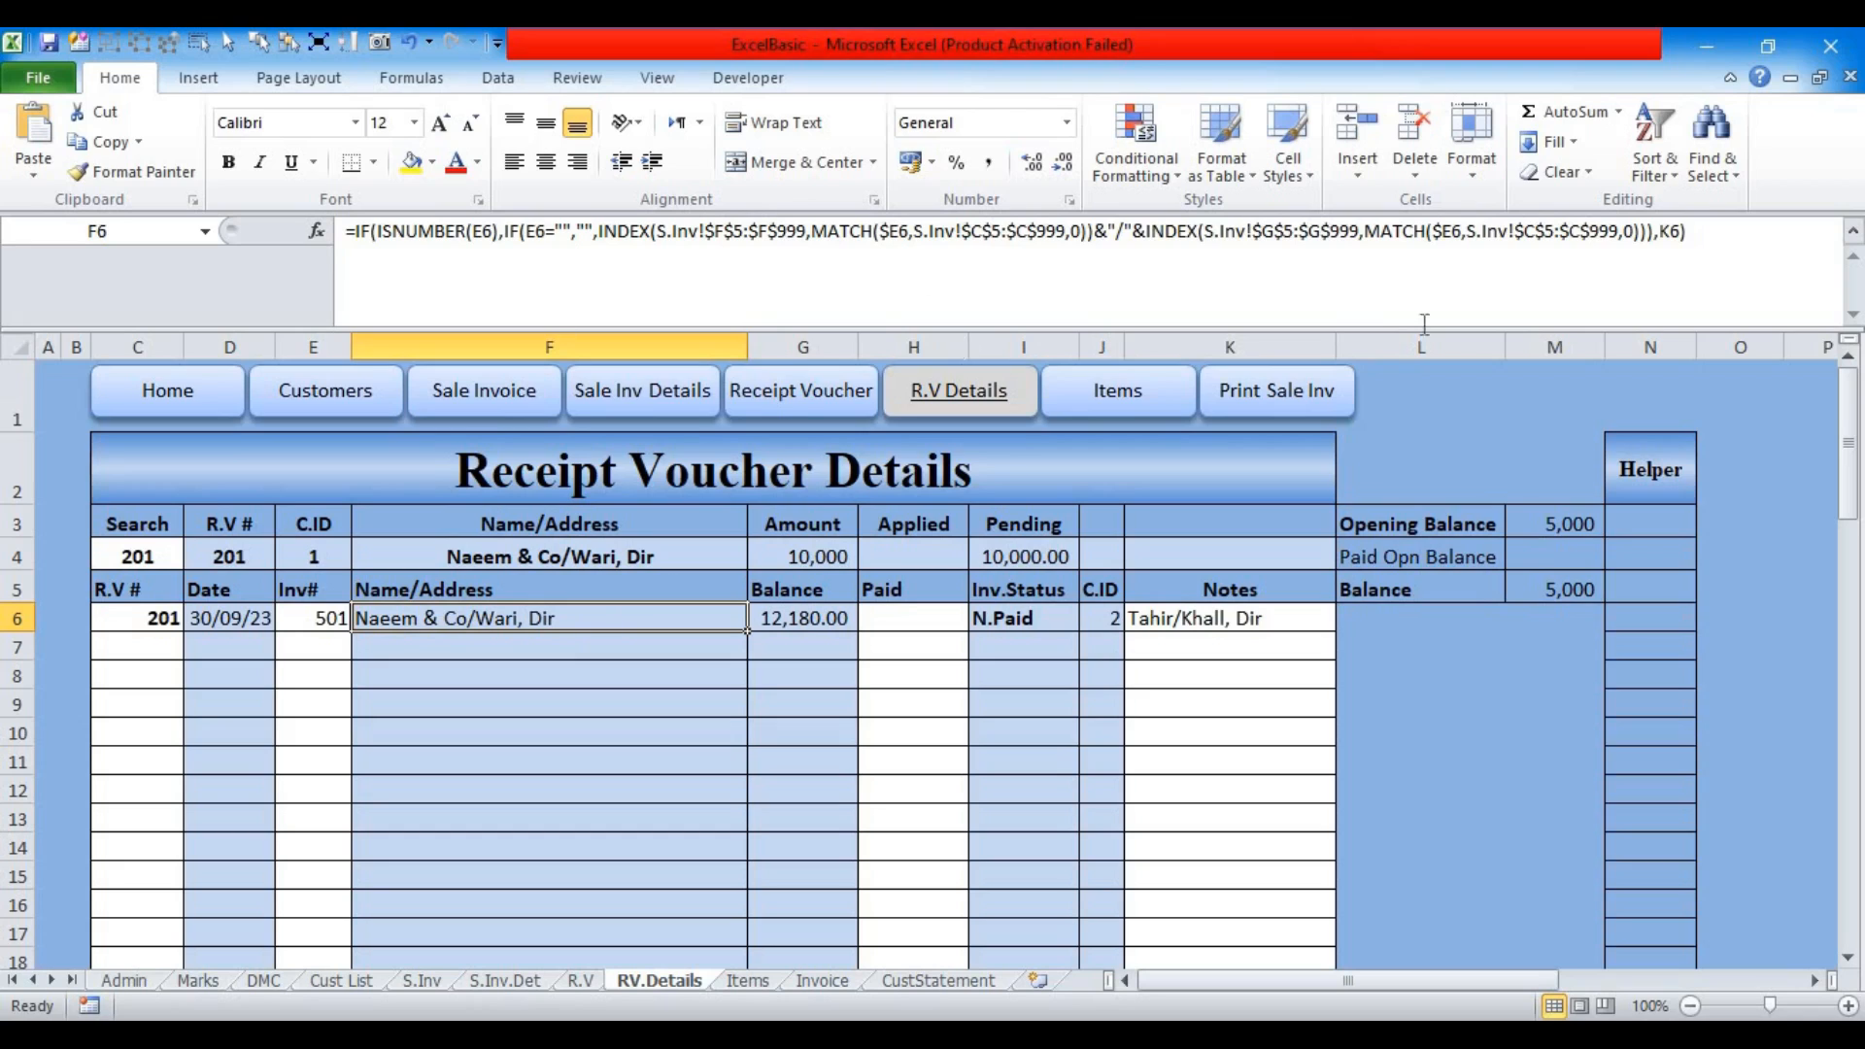
left_click(1670, 231)
double_click(1670, 230)
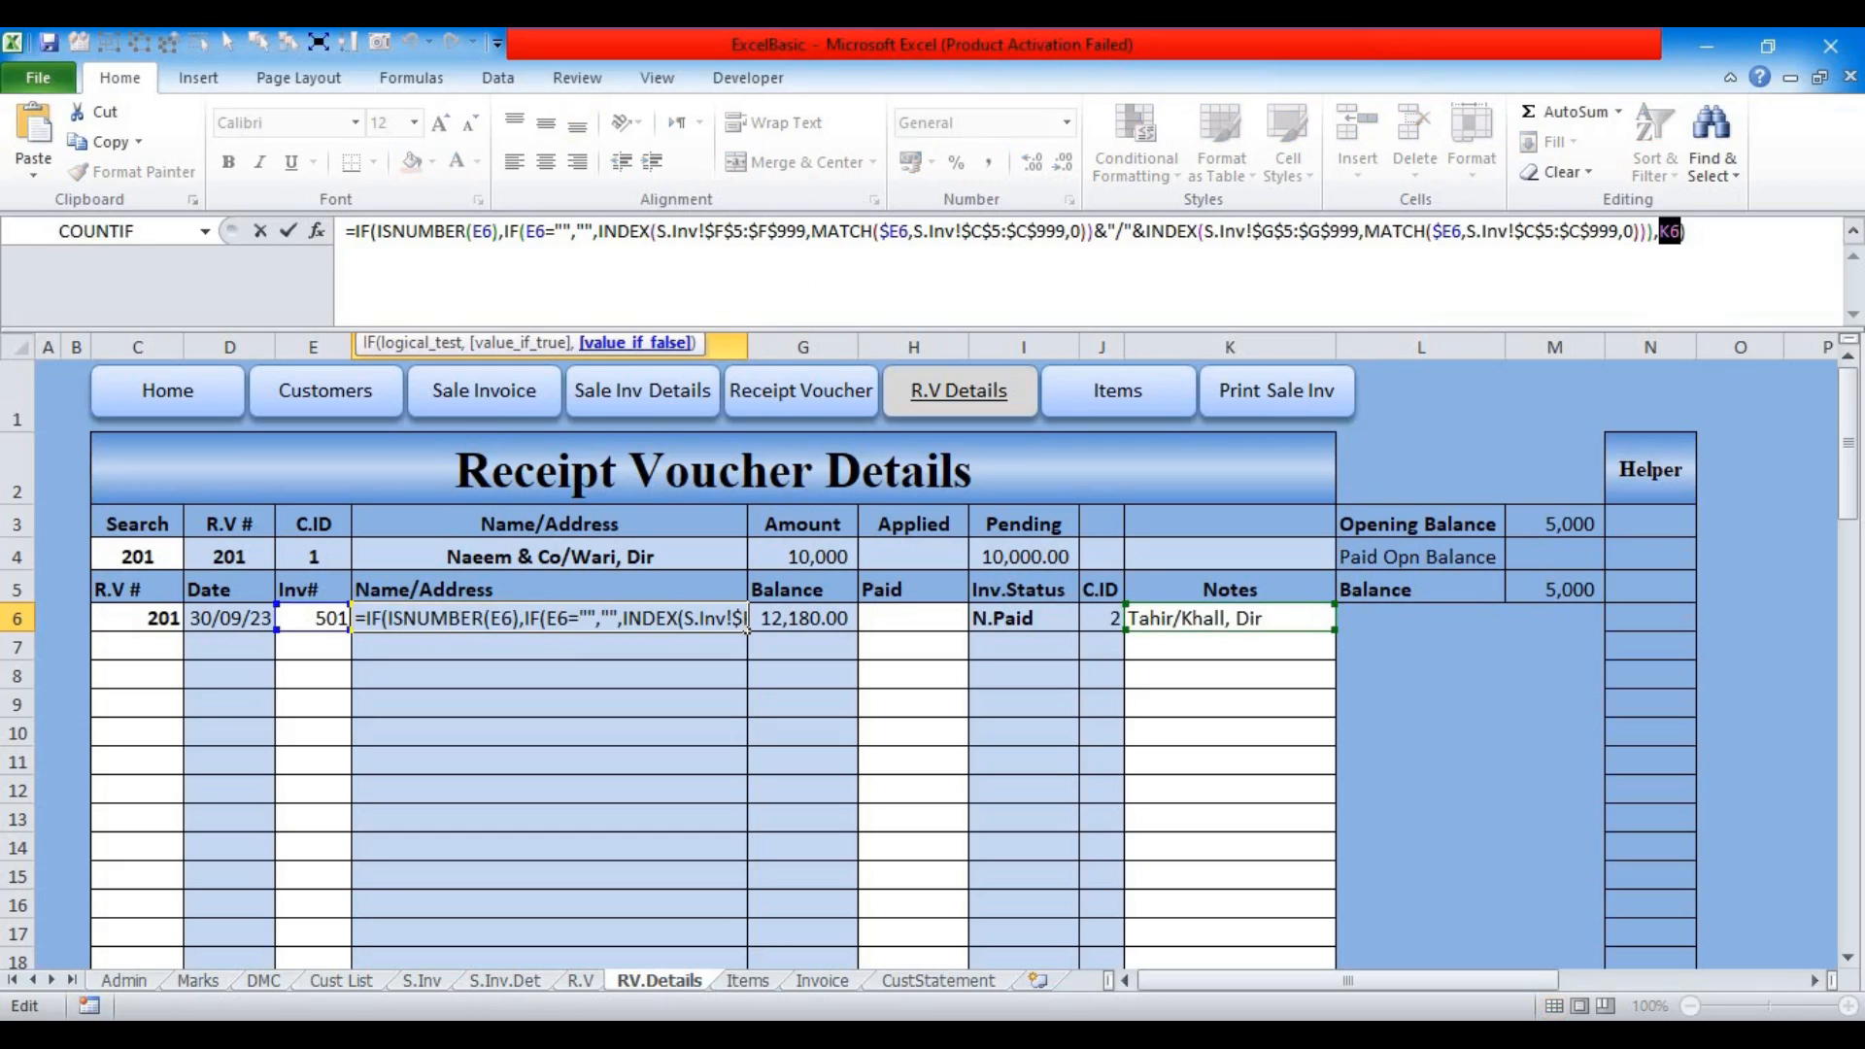
type("IF(J6=\"\",\"\",INDEX('Cust List'!$D$5:$D$999,MATCH(J6,'Cust List'!$C$5:$C$999,0))&\"/\"&INDEX('Cust List'!$G$5:$G$999,MATCH(J6,'Cust List'!$C$5:$C$999,0))&\", \"&INDEX('Cust List'!$H$5:$H$999,MATCH(J6,'Cust List'!$C$5:$C$999,0)))")
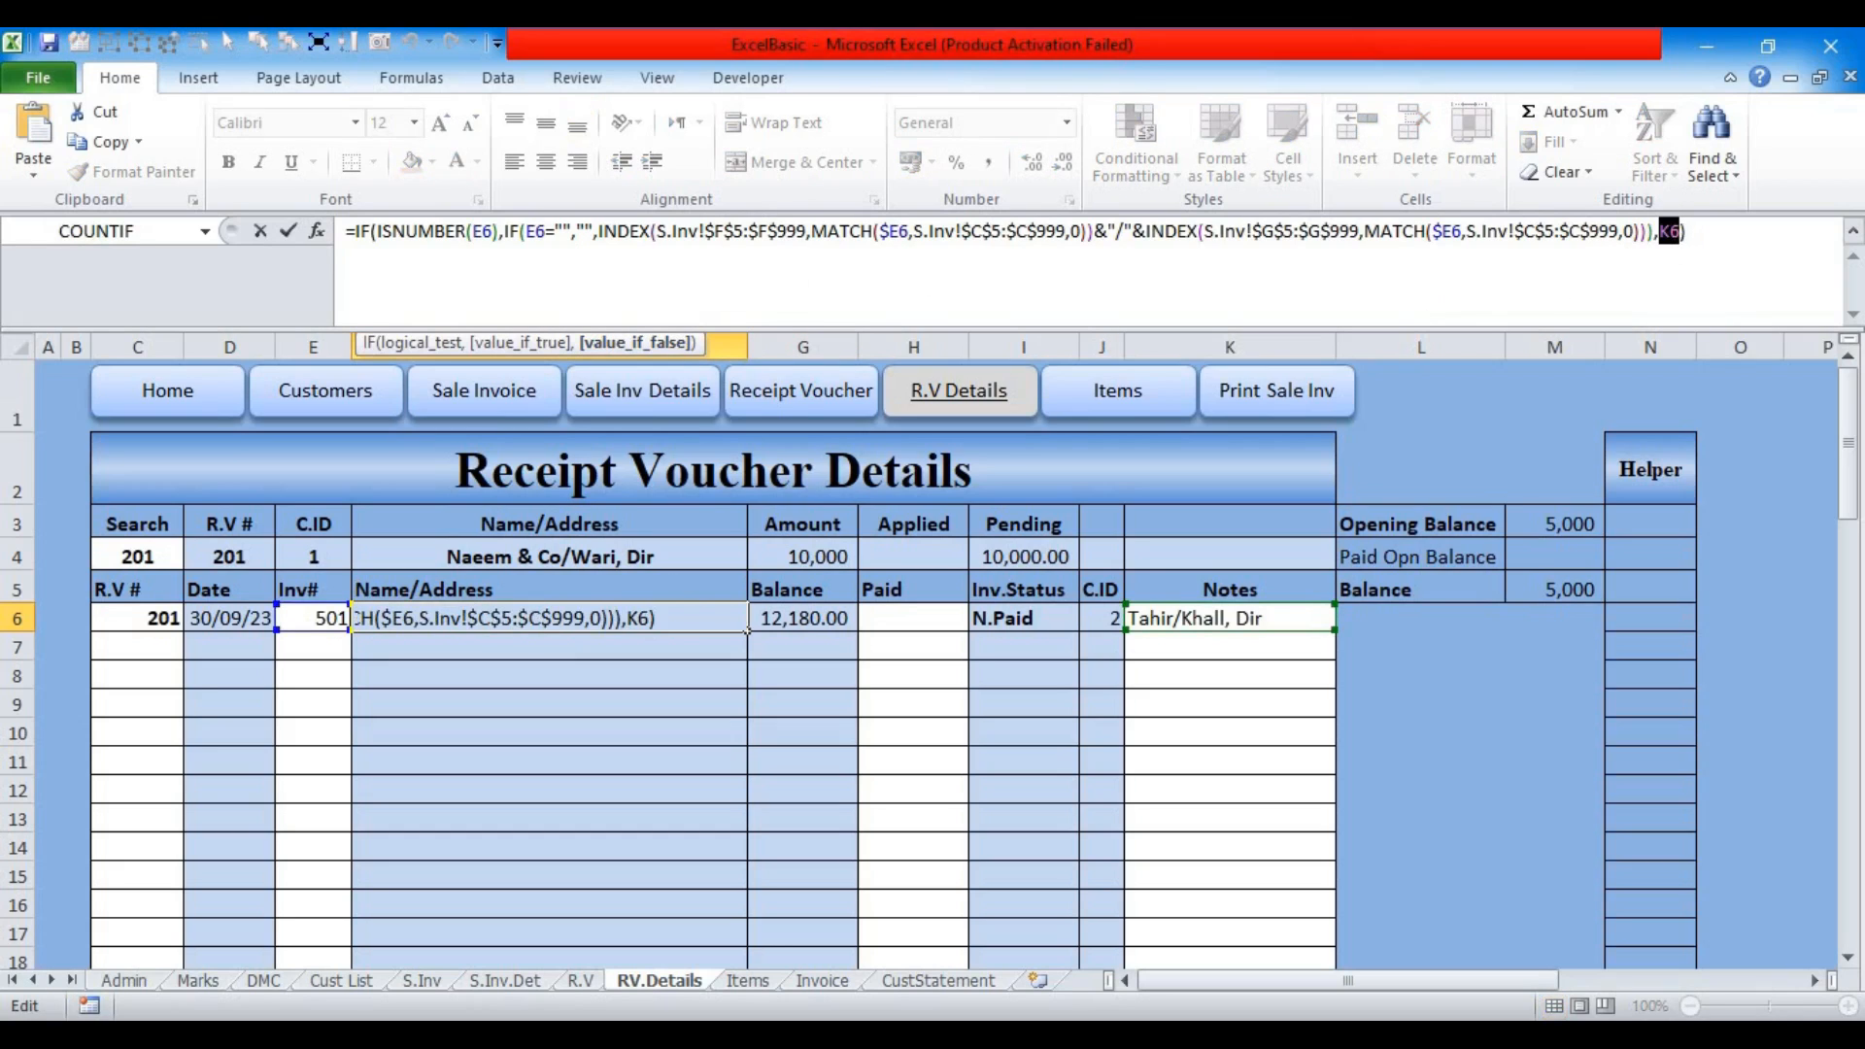
key("Return")
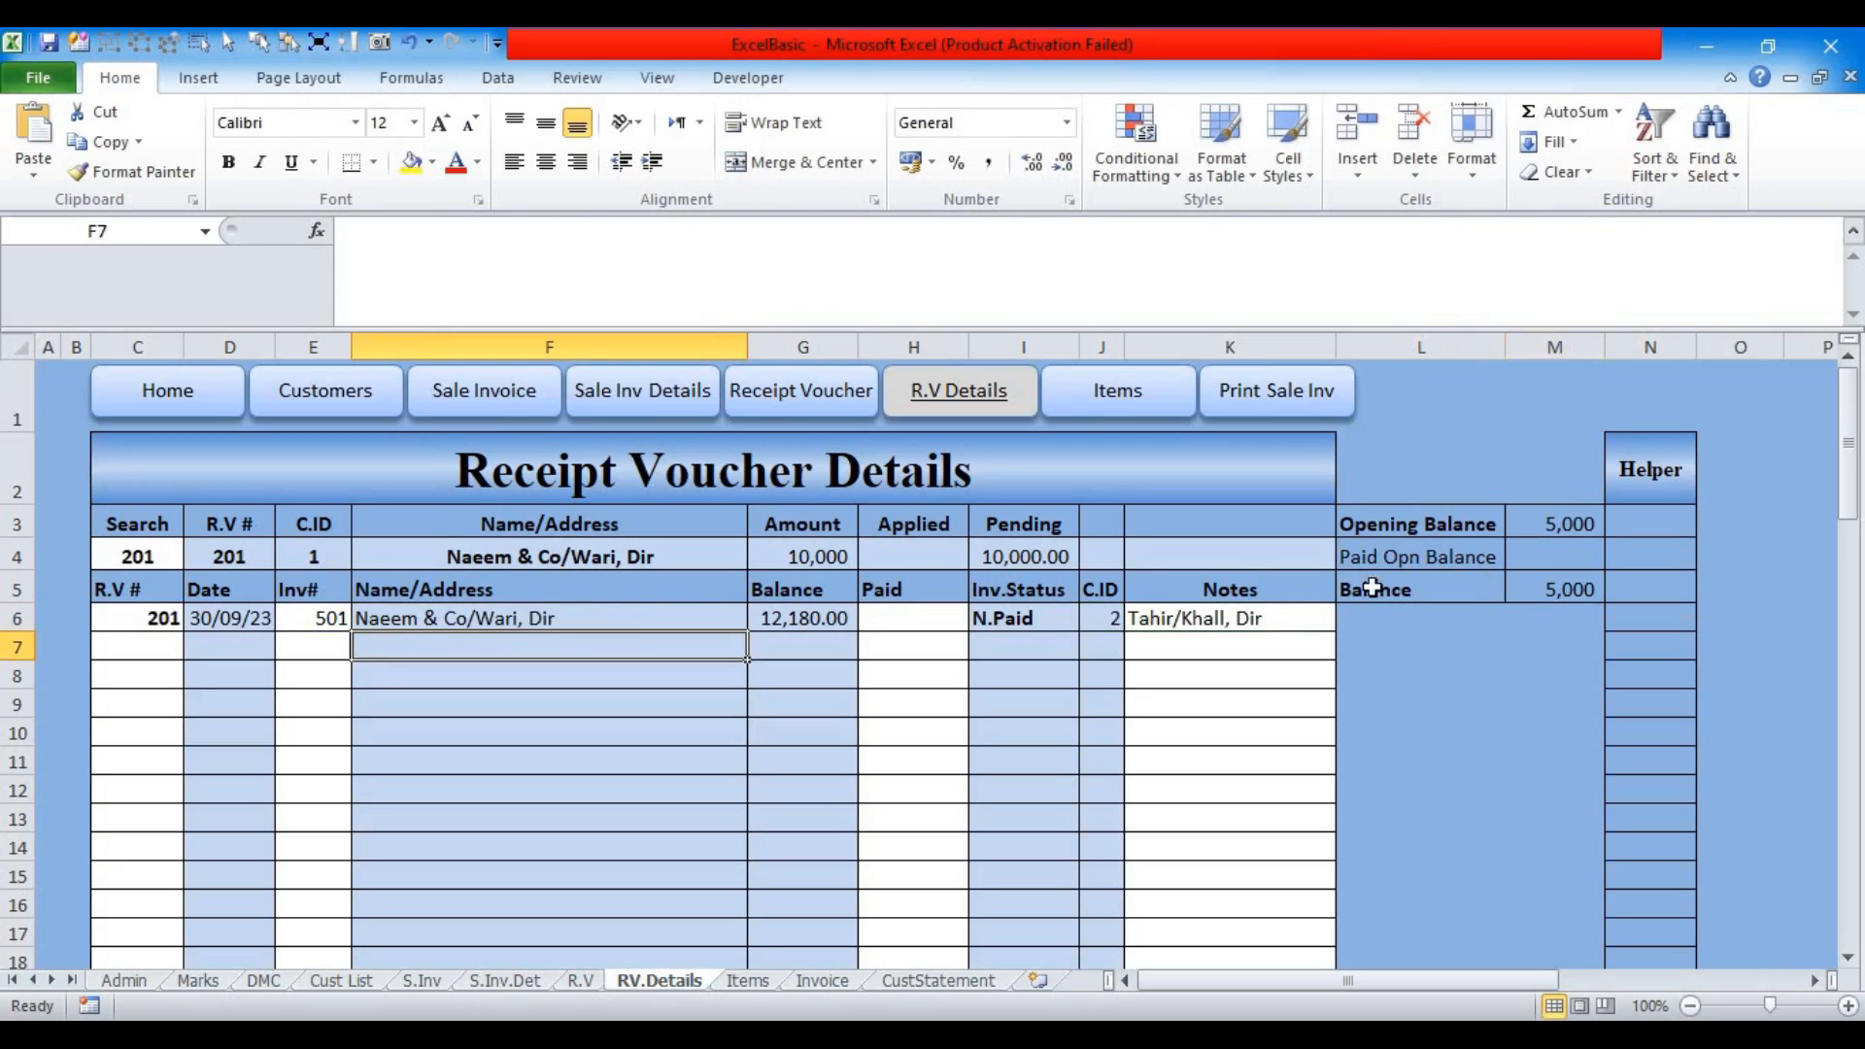
Step: Clear the lookup formula from Notes cell K6, re-enter OpBal in E6, and check the combined formula in F6
left_click(1202, 612)
left_click(321, 622)
type("OpBal")
key("Return")
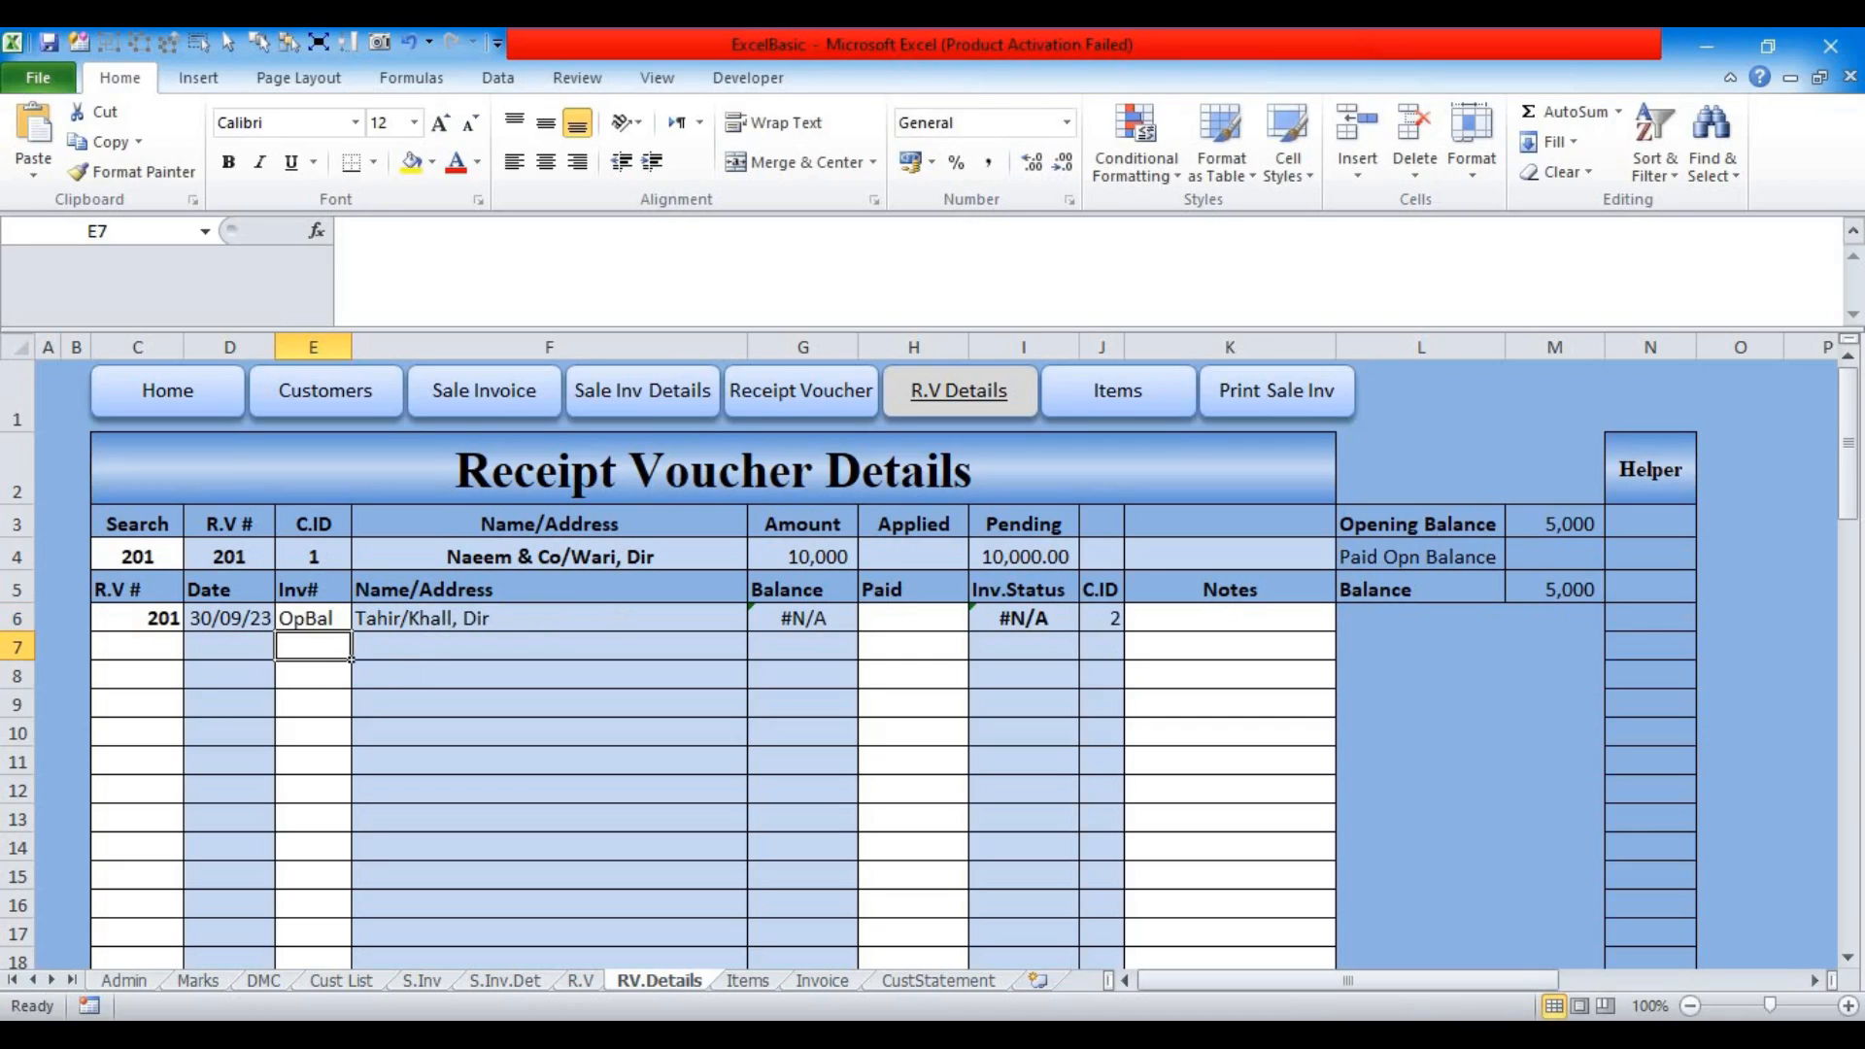
left_click(519, 618)
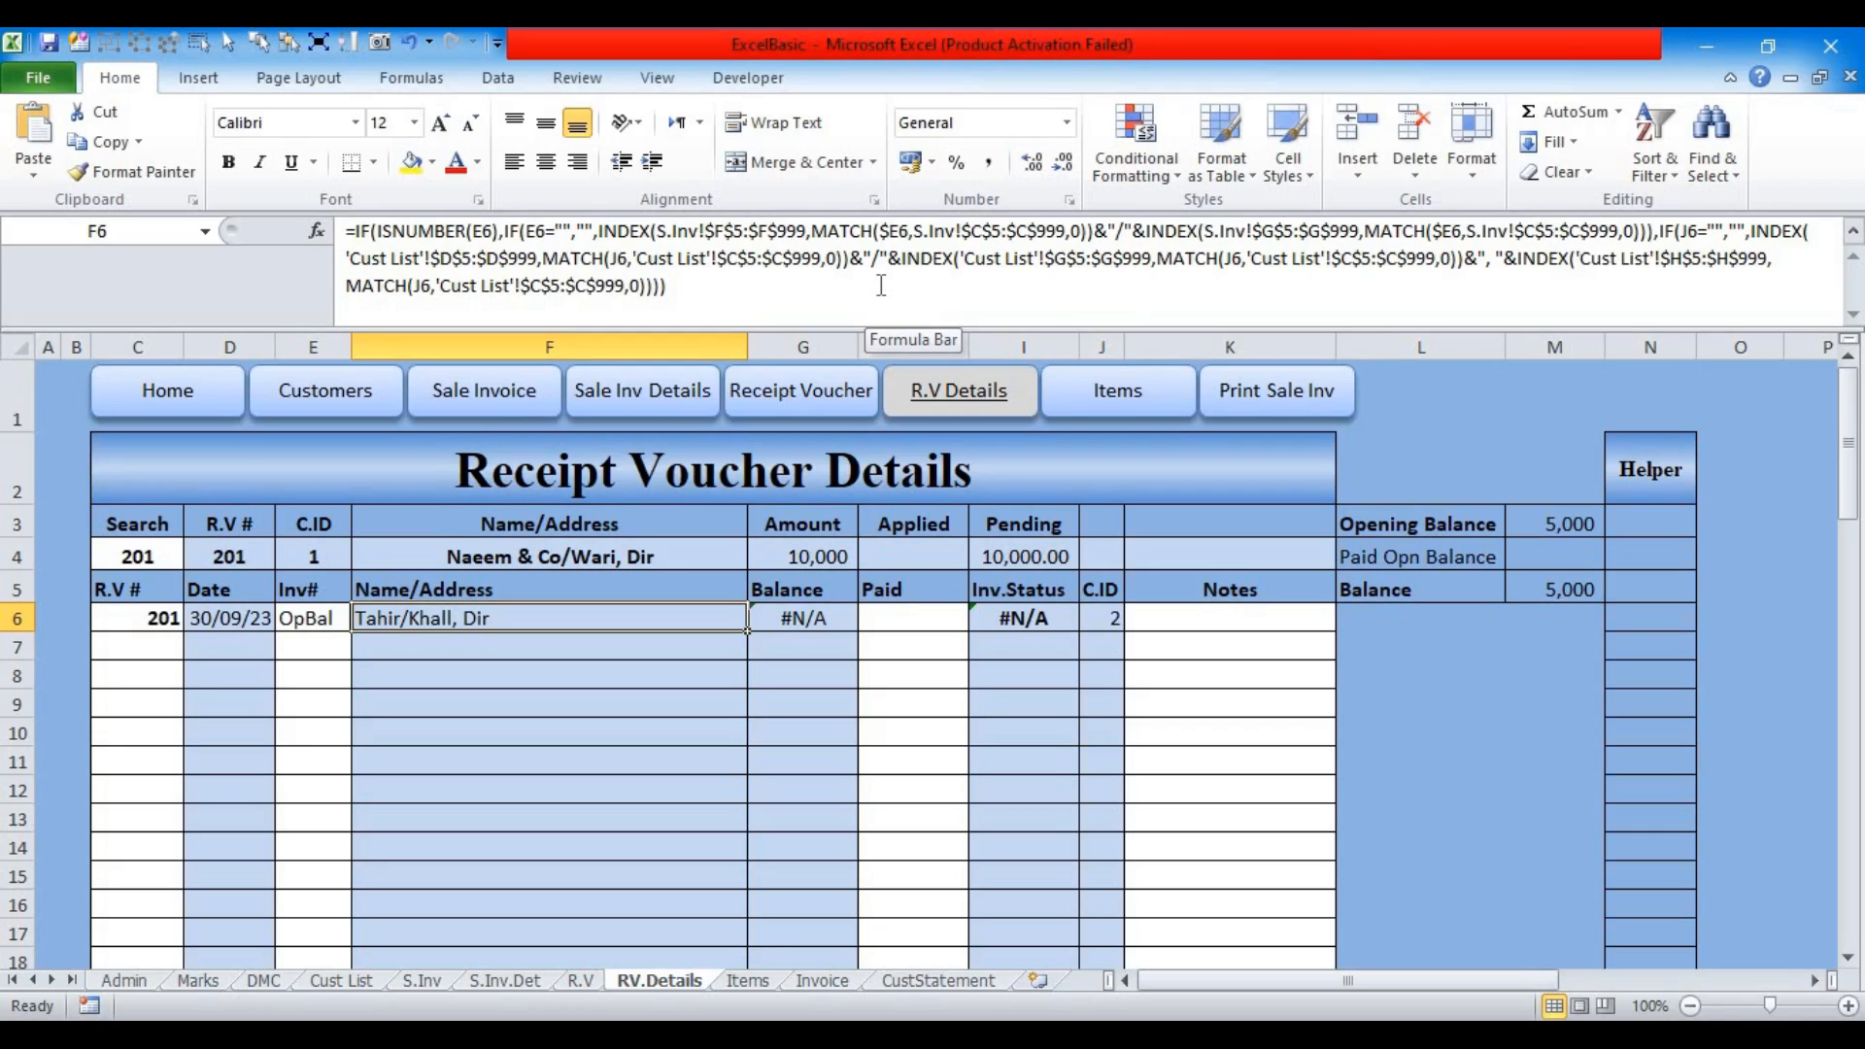
Step: Replace the blank check in the Balance formula in G6 with an ISNUMBER(E6) test ahead of the INDEX lookup
left_click(796, 627)
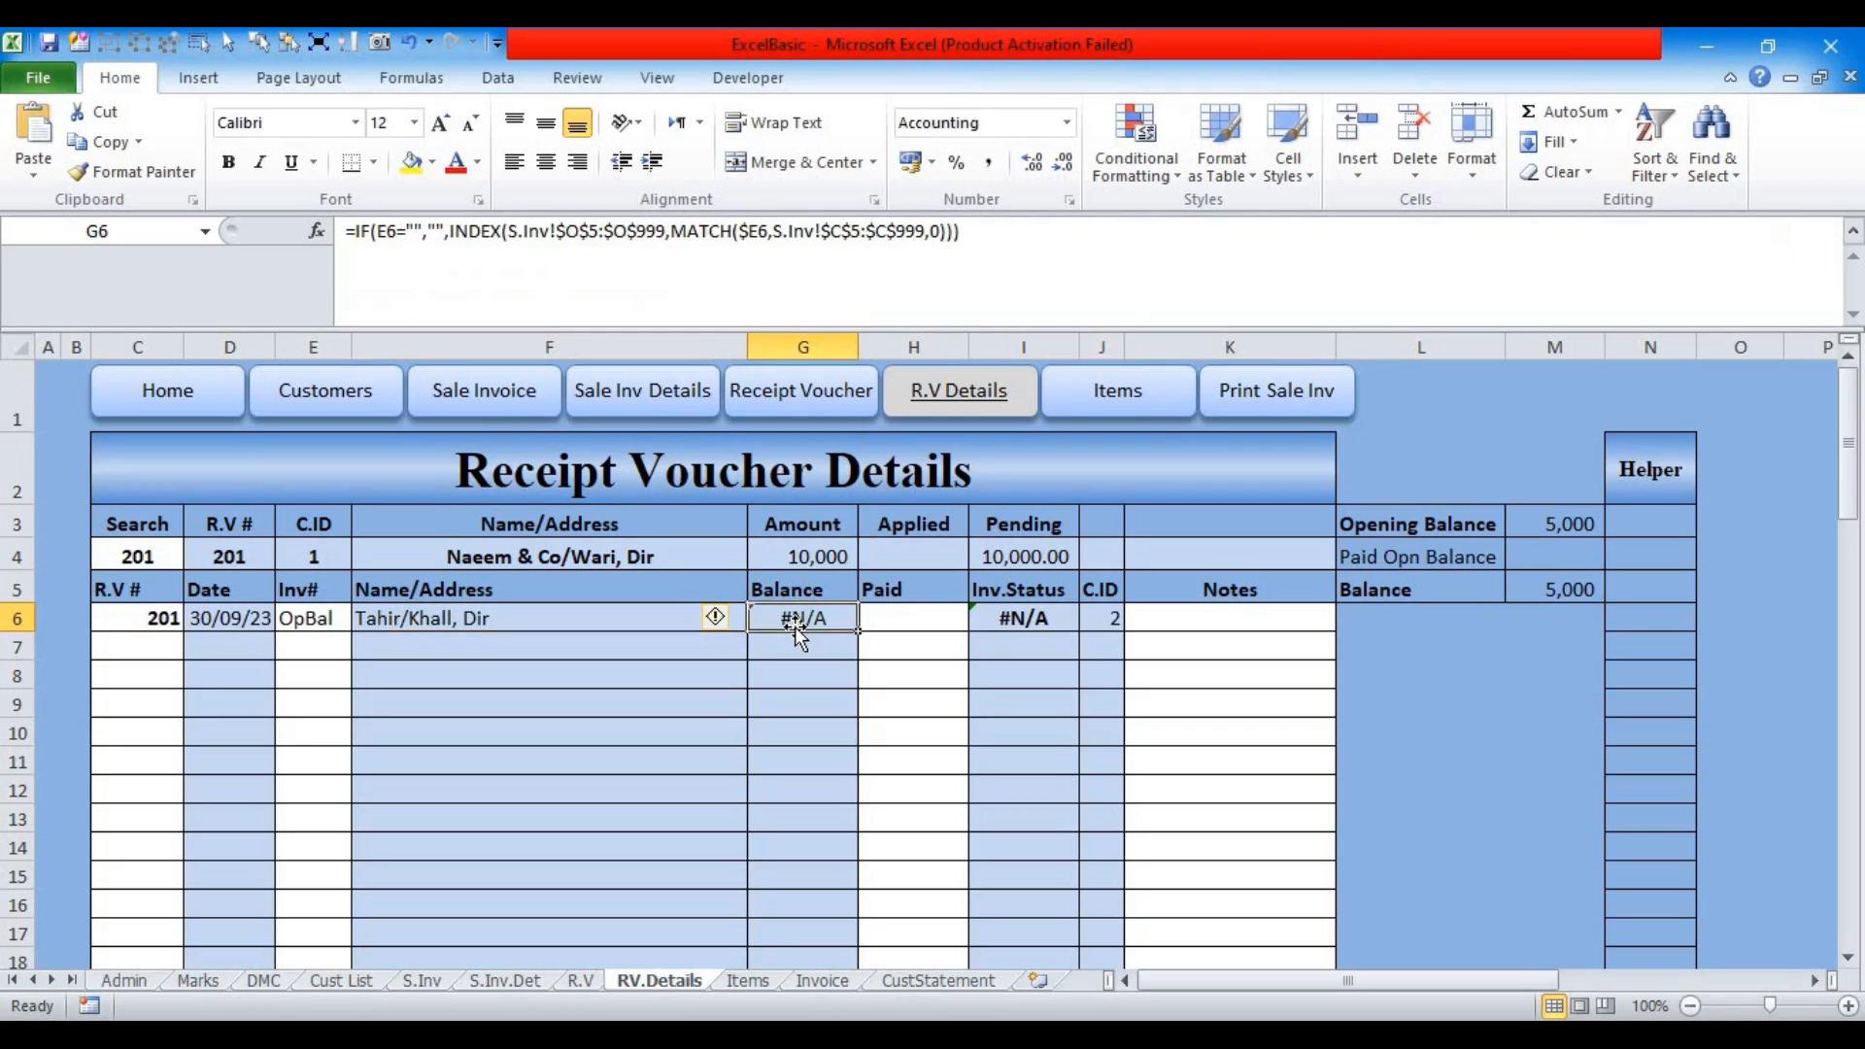
left_click(454, 234)
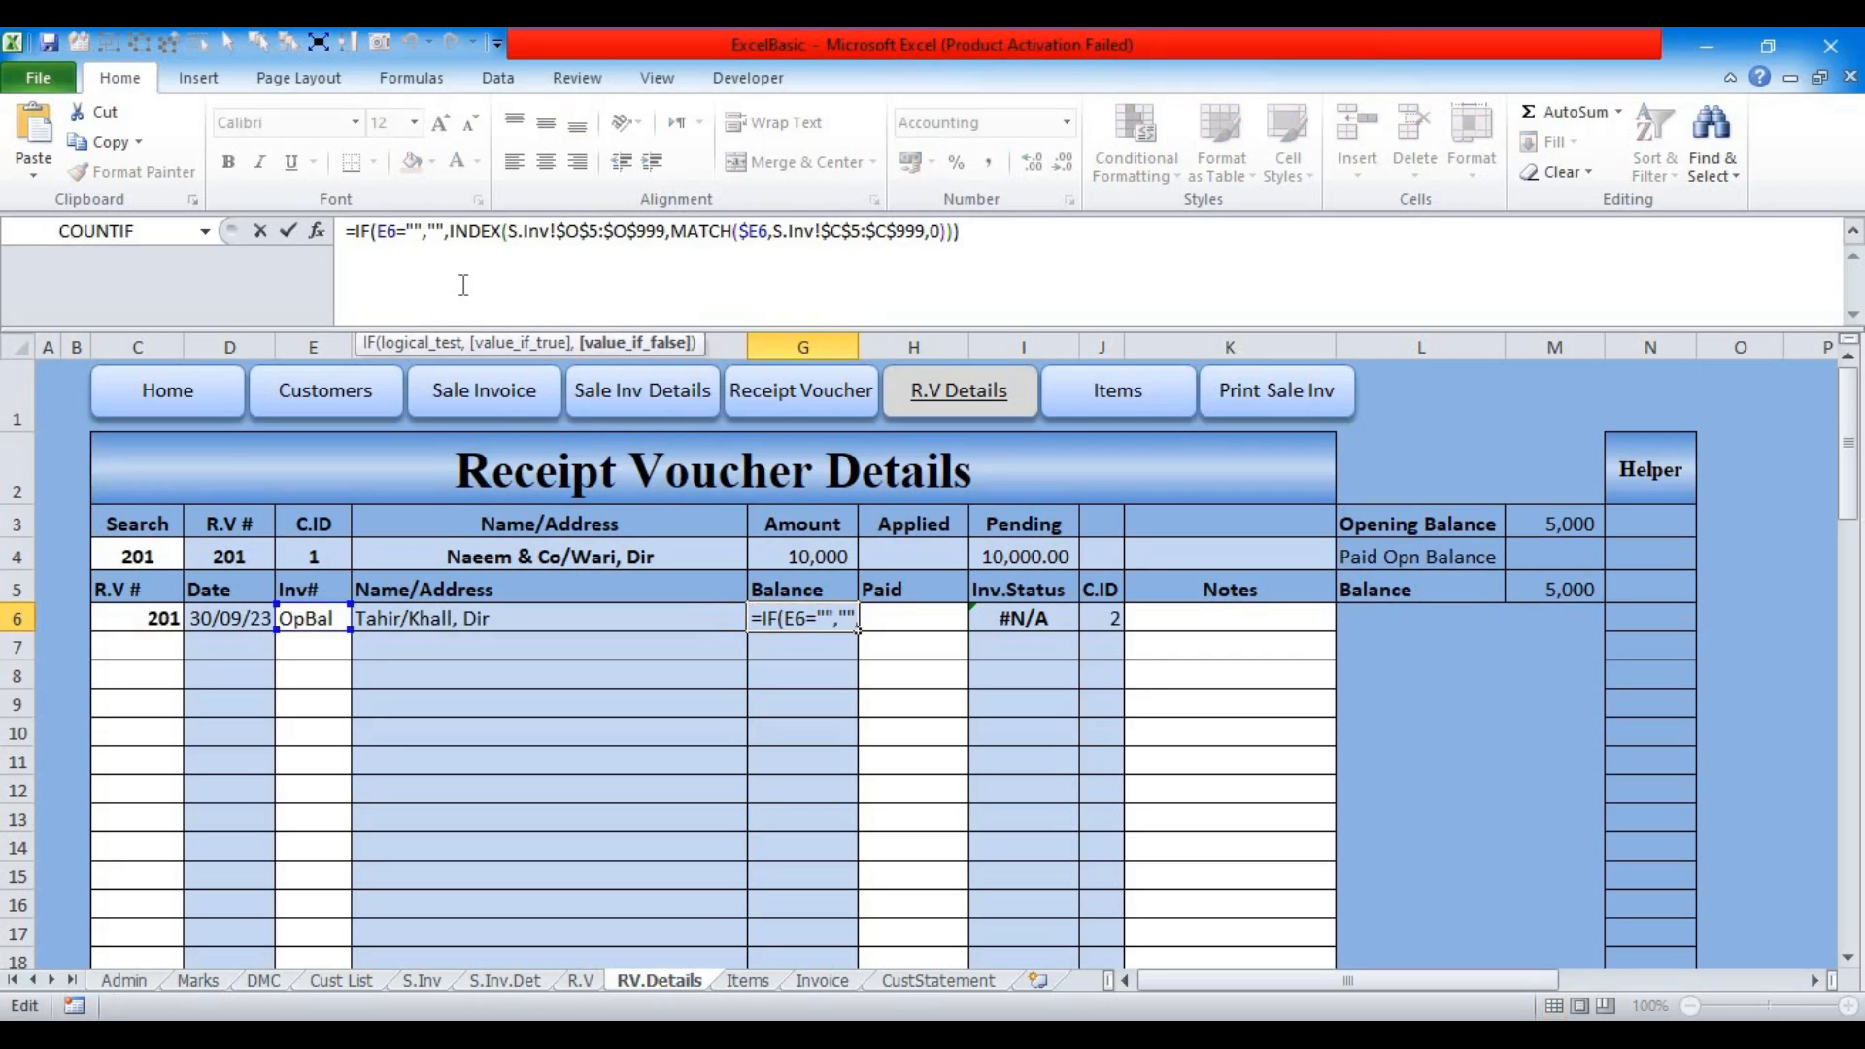
key("BackSpace")
key("BackSpace")
key("BackSpace")
key("BackSpace")
key("BackSpace")
key("BackSpace")
key("BackSpace")
key("BackSpace")
key("BackSpace")
type("isn")
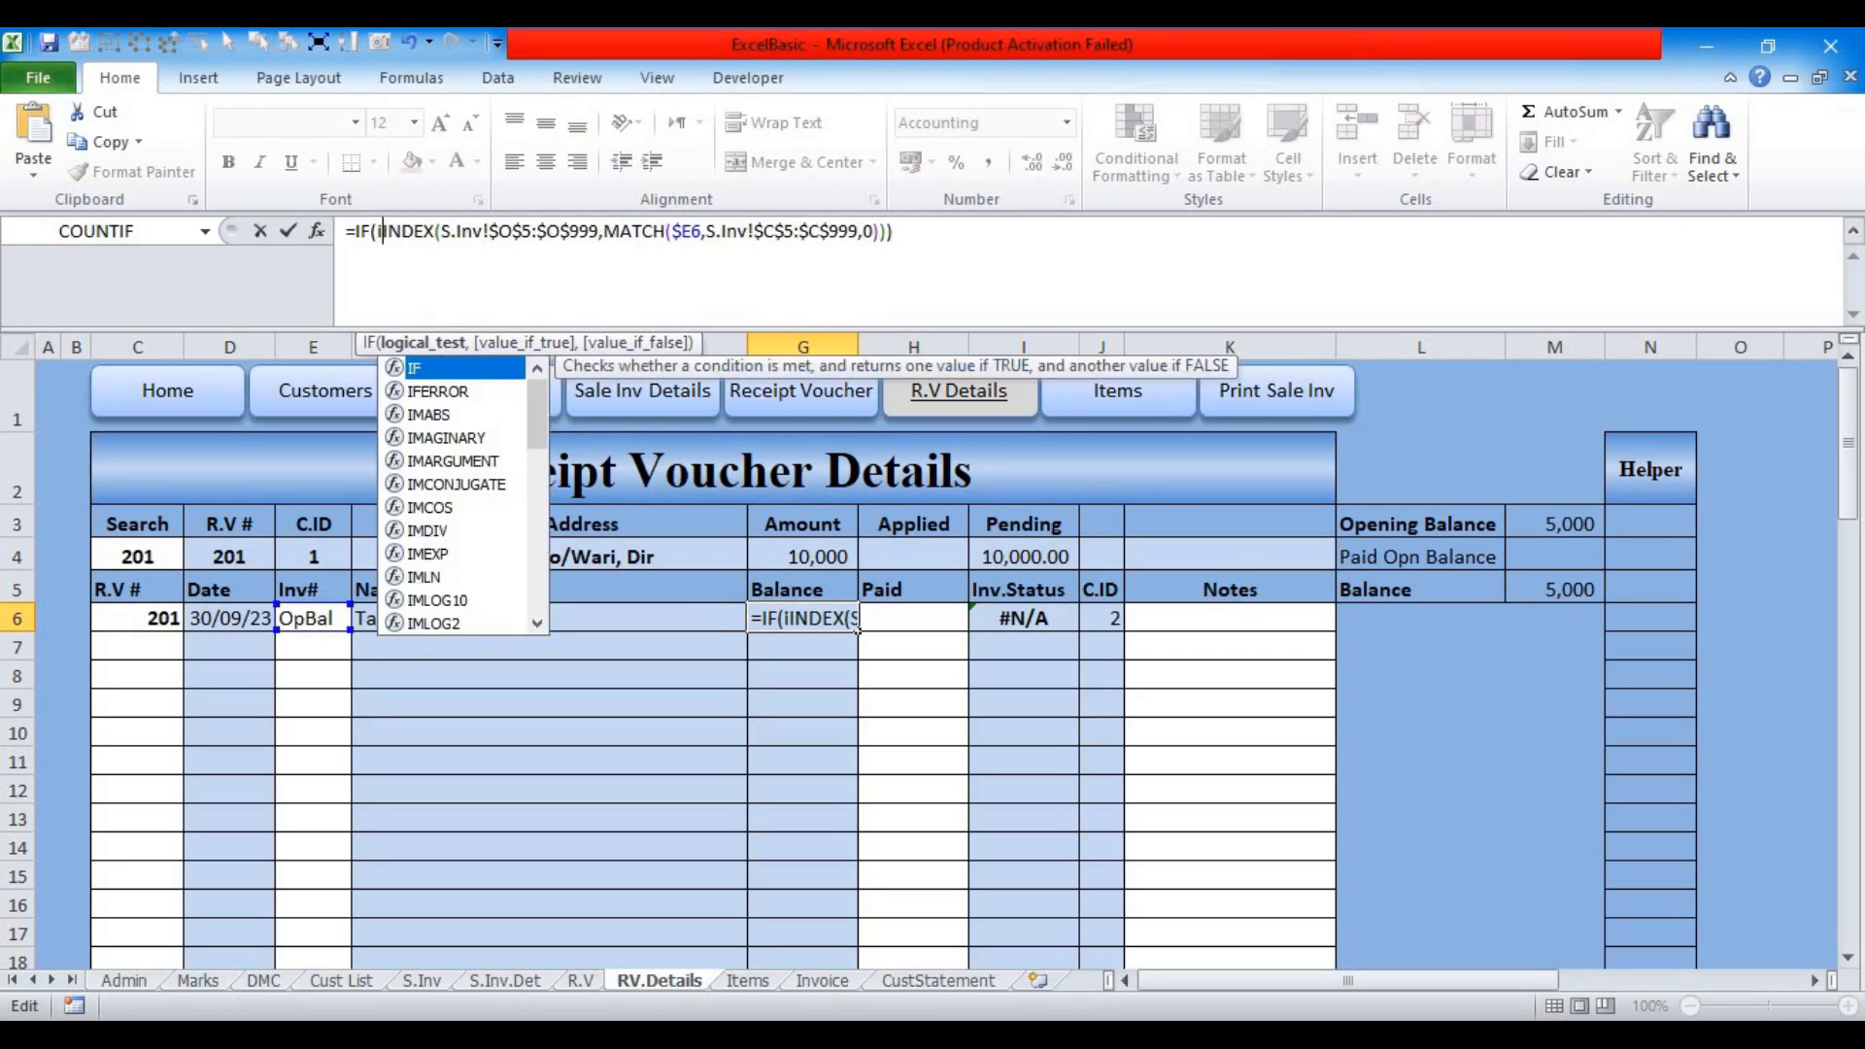
key("Down")
key("Down")
key("Tab")
left_click(311, 617)
type(")")
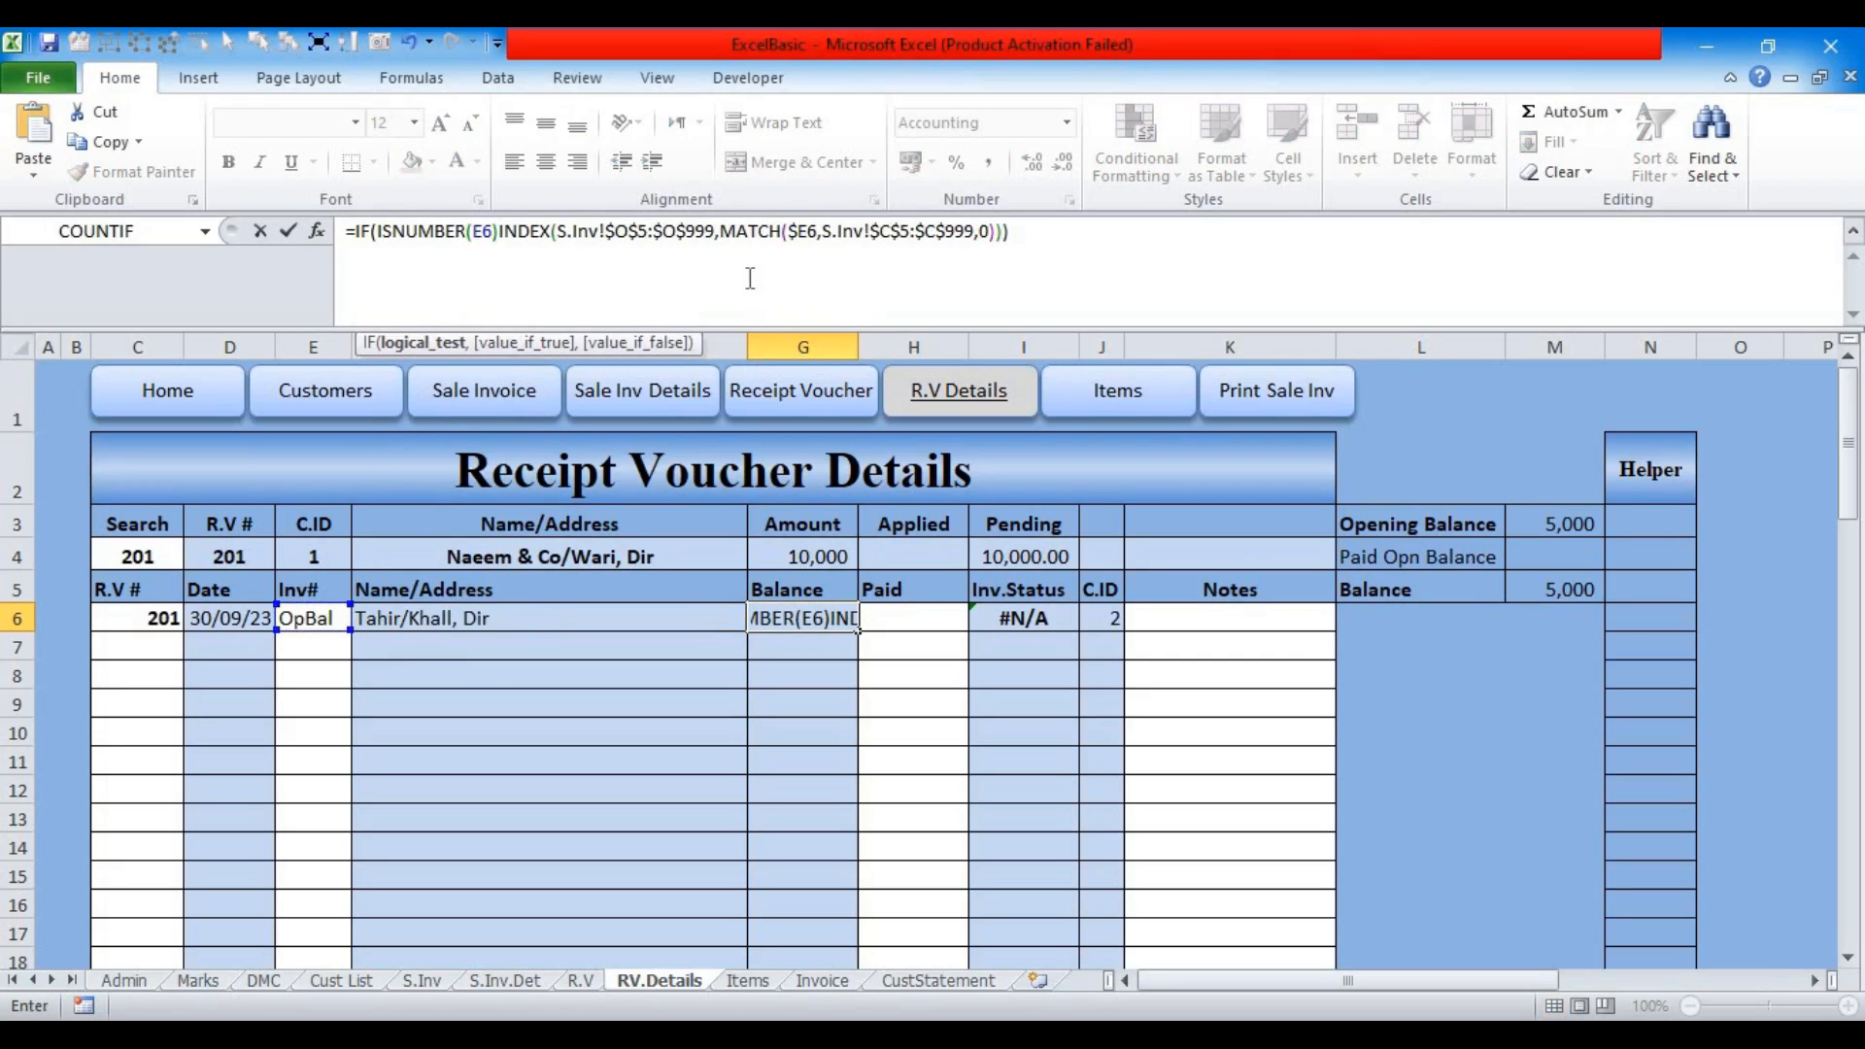
type(",")
Step: Finish the Balance formula in G6 with "" as its false result and accept the proposed bracket correction
left_click(1028, 235)
key("BackSpace")
key("BackSpace")
type("),")
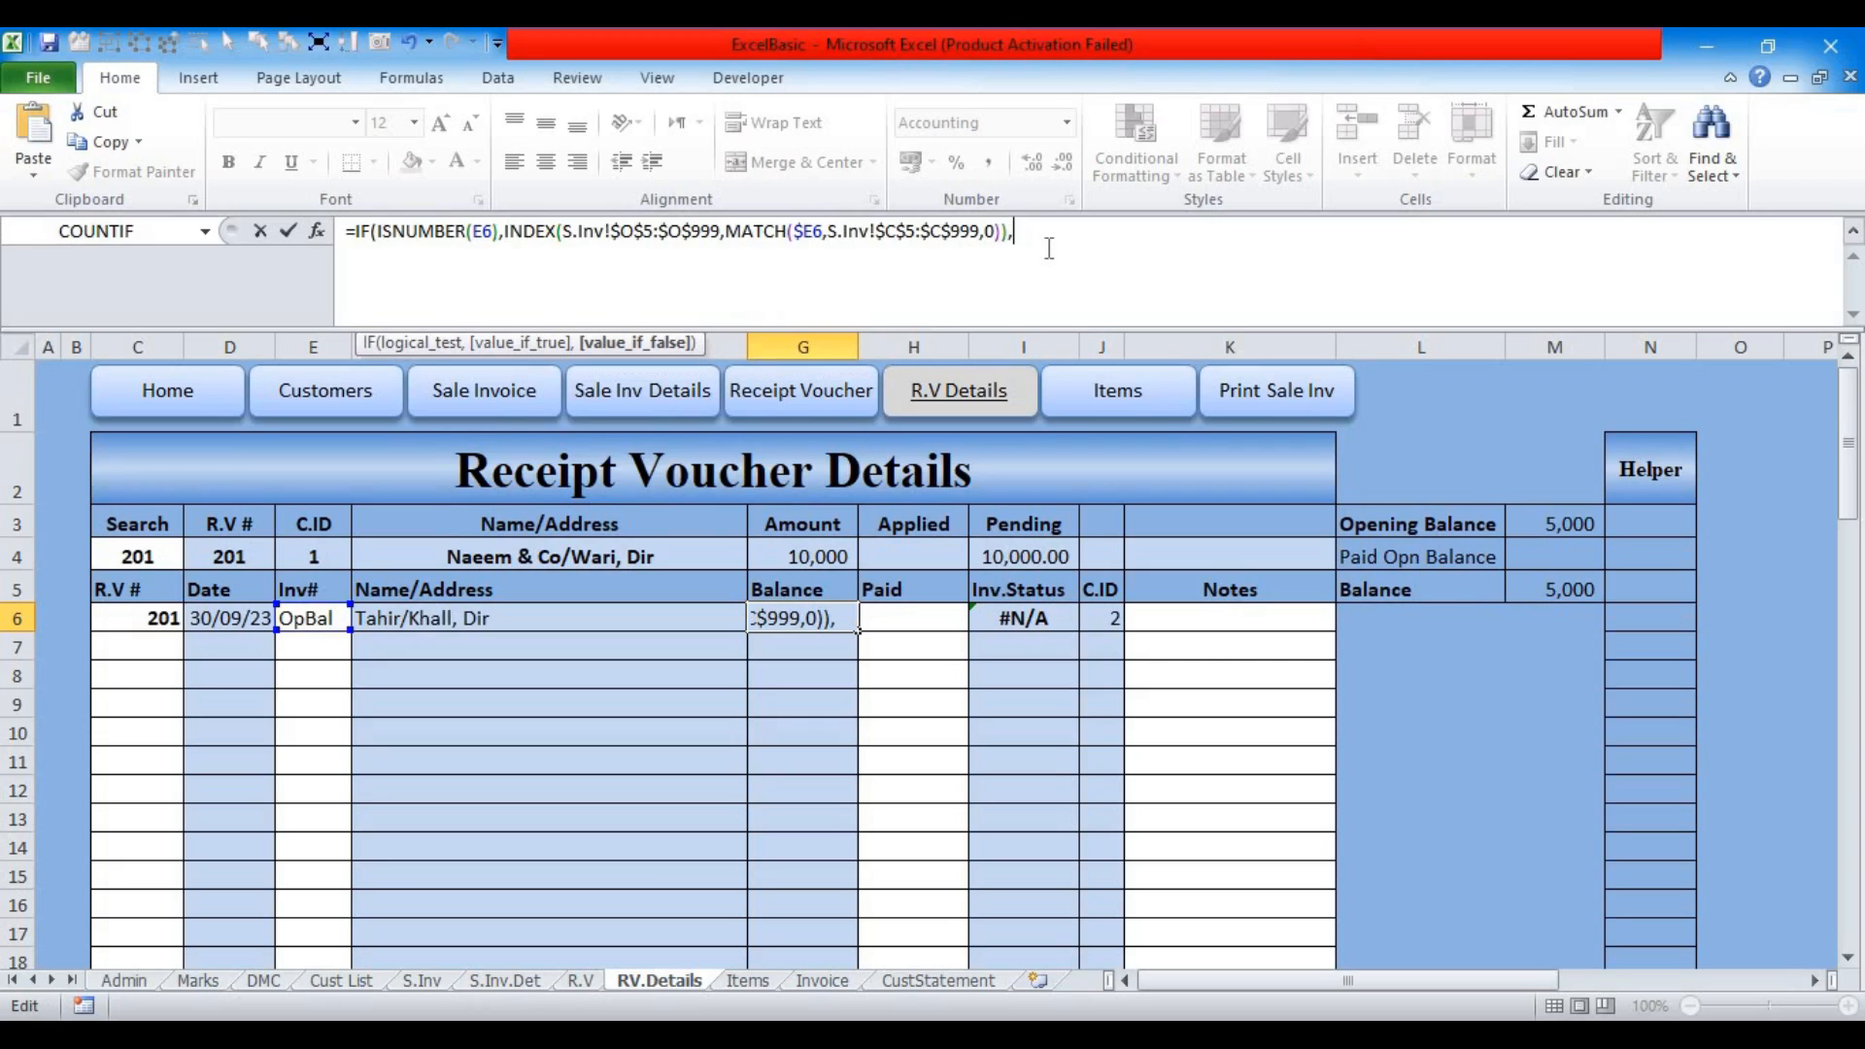
type("\"\"")
key("Return")
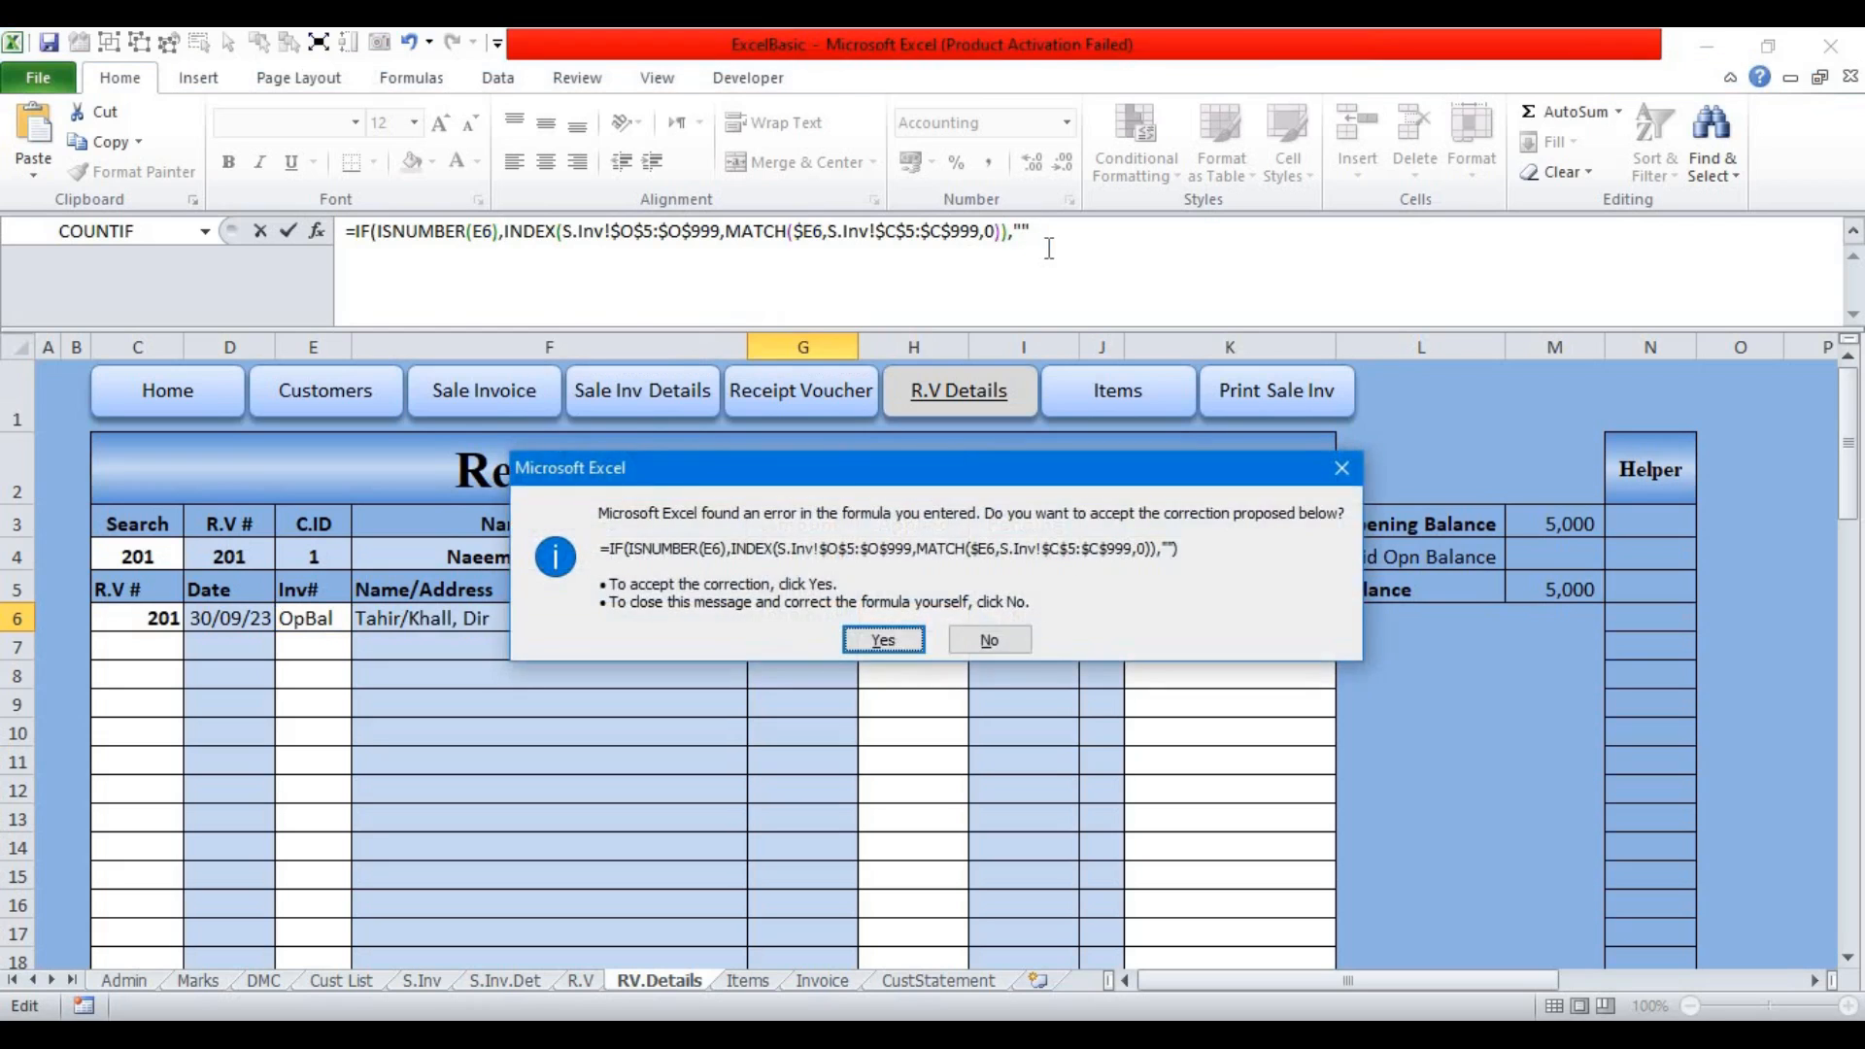
key("Return")
Step: Replace the blank check in the Inv.Status formula in I6 with an ISNUMBER(E6) test
left_click(1034, 614)
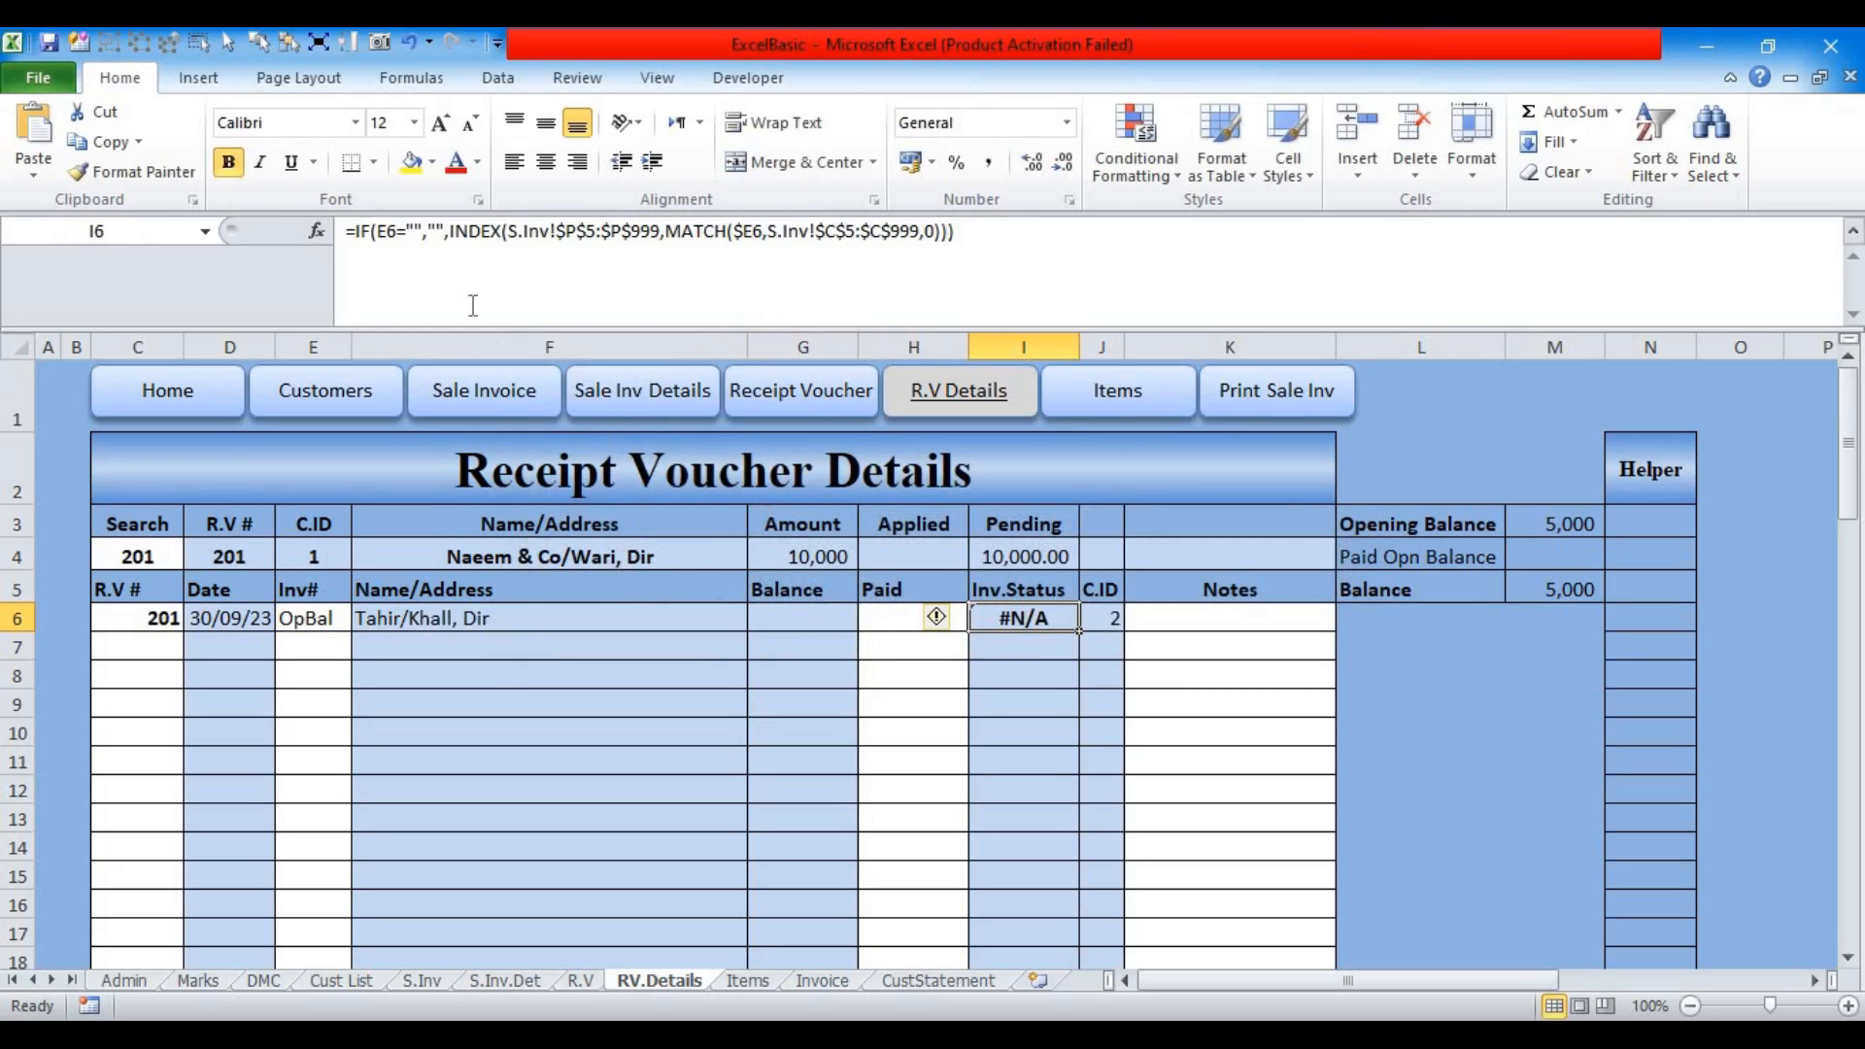
left_click(446, 240)
key("BackSpace")
key("BackSpace")
key("BackSpace")
key("BackSpace")
key("BackSpace")
key("BackSpace")
key("BackSpace")
key("BackSpace")
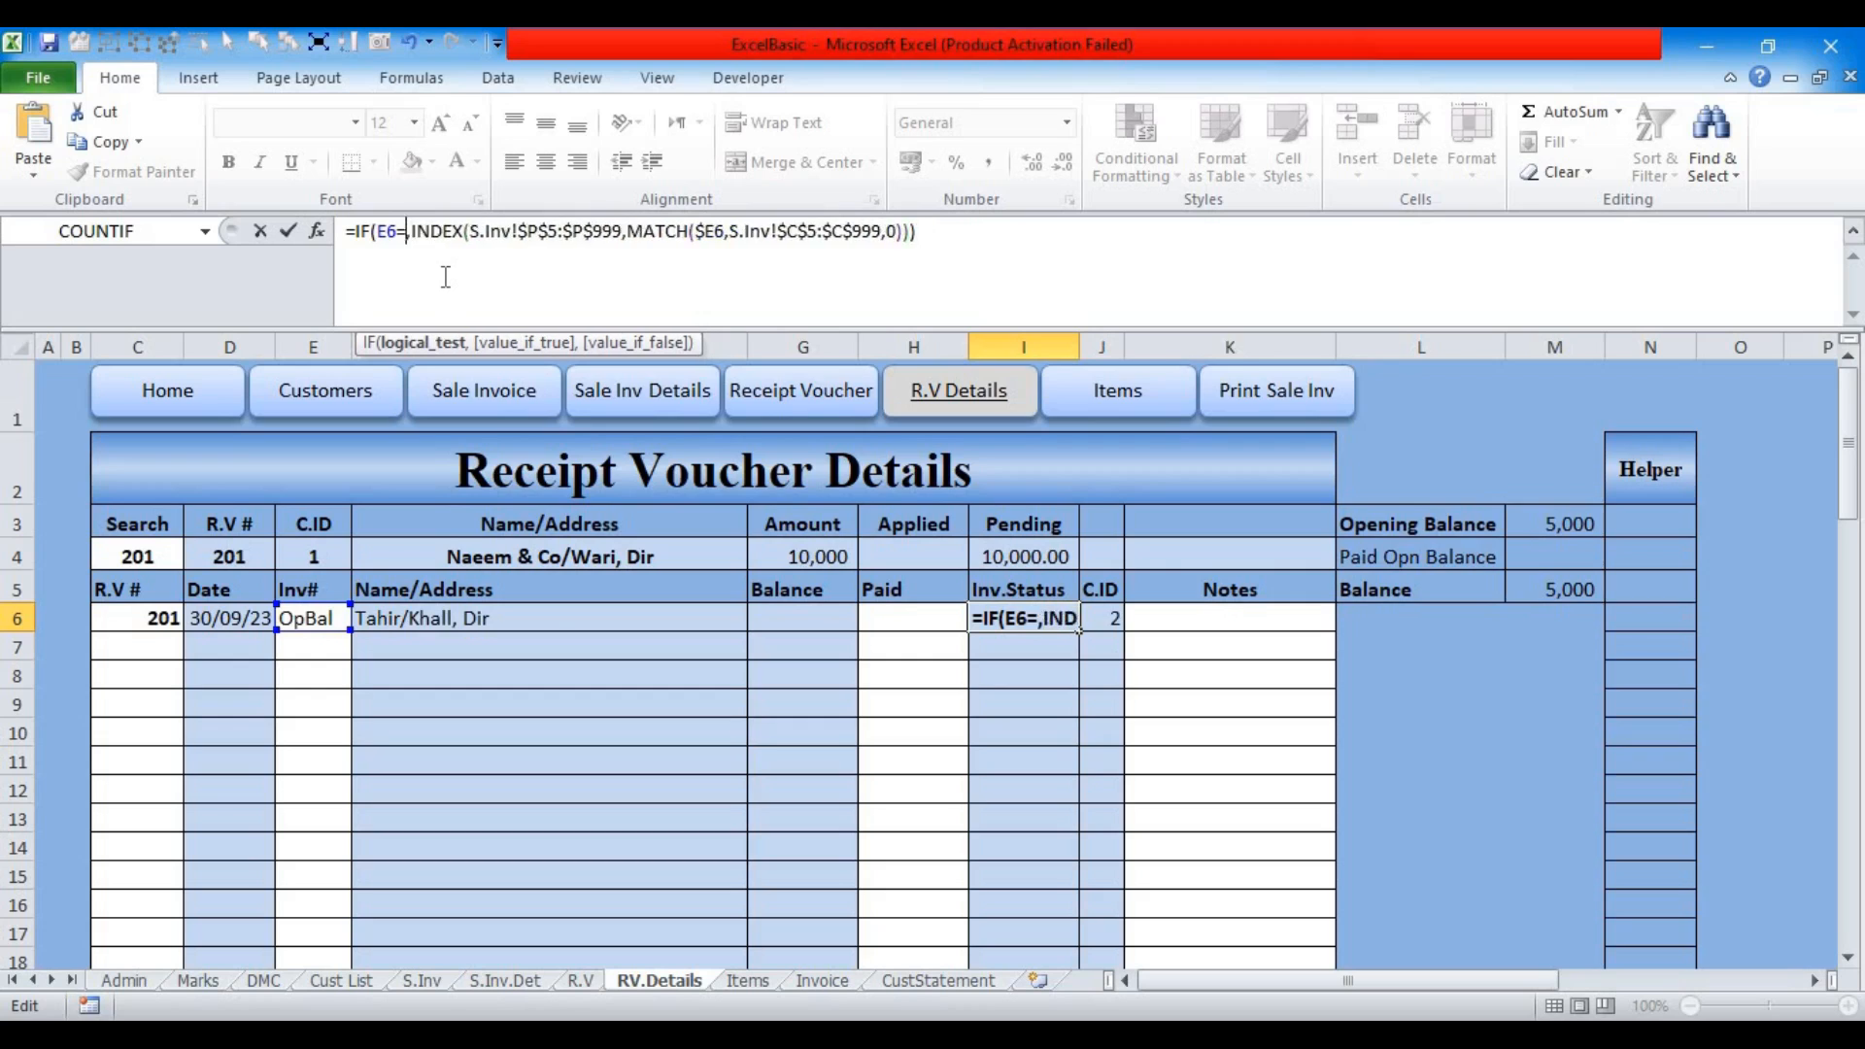
type("isnu")
key("Tab")
left_click(309, 617)
type(")")
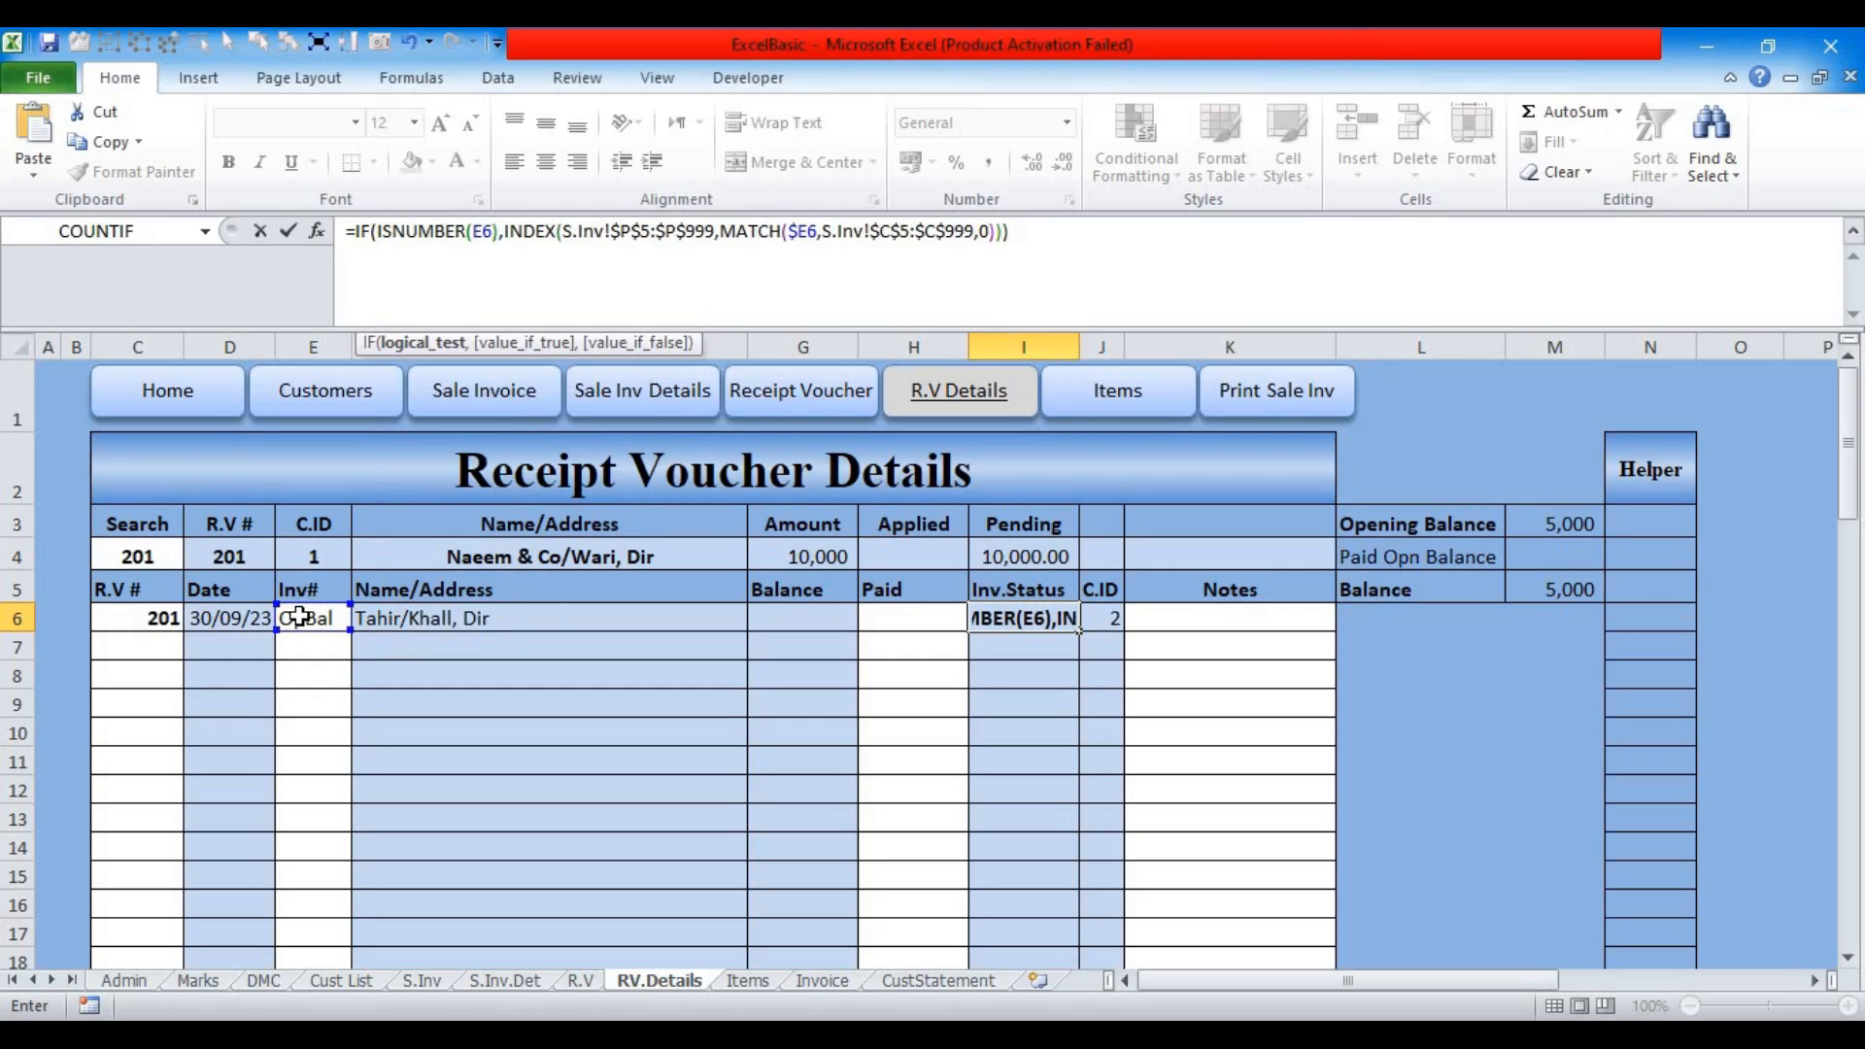
Step: Finish the Inv.Status formula in I6 with "" as its false result, accept the bracket correction, and review the formula
left_click(1030, 236)
key("BackSpace")
type(",\"\"")
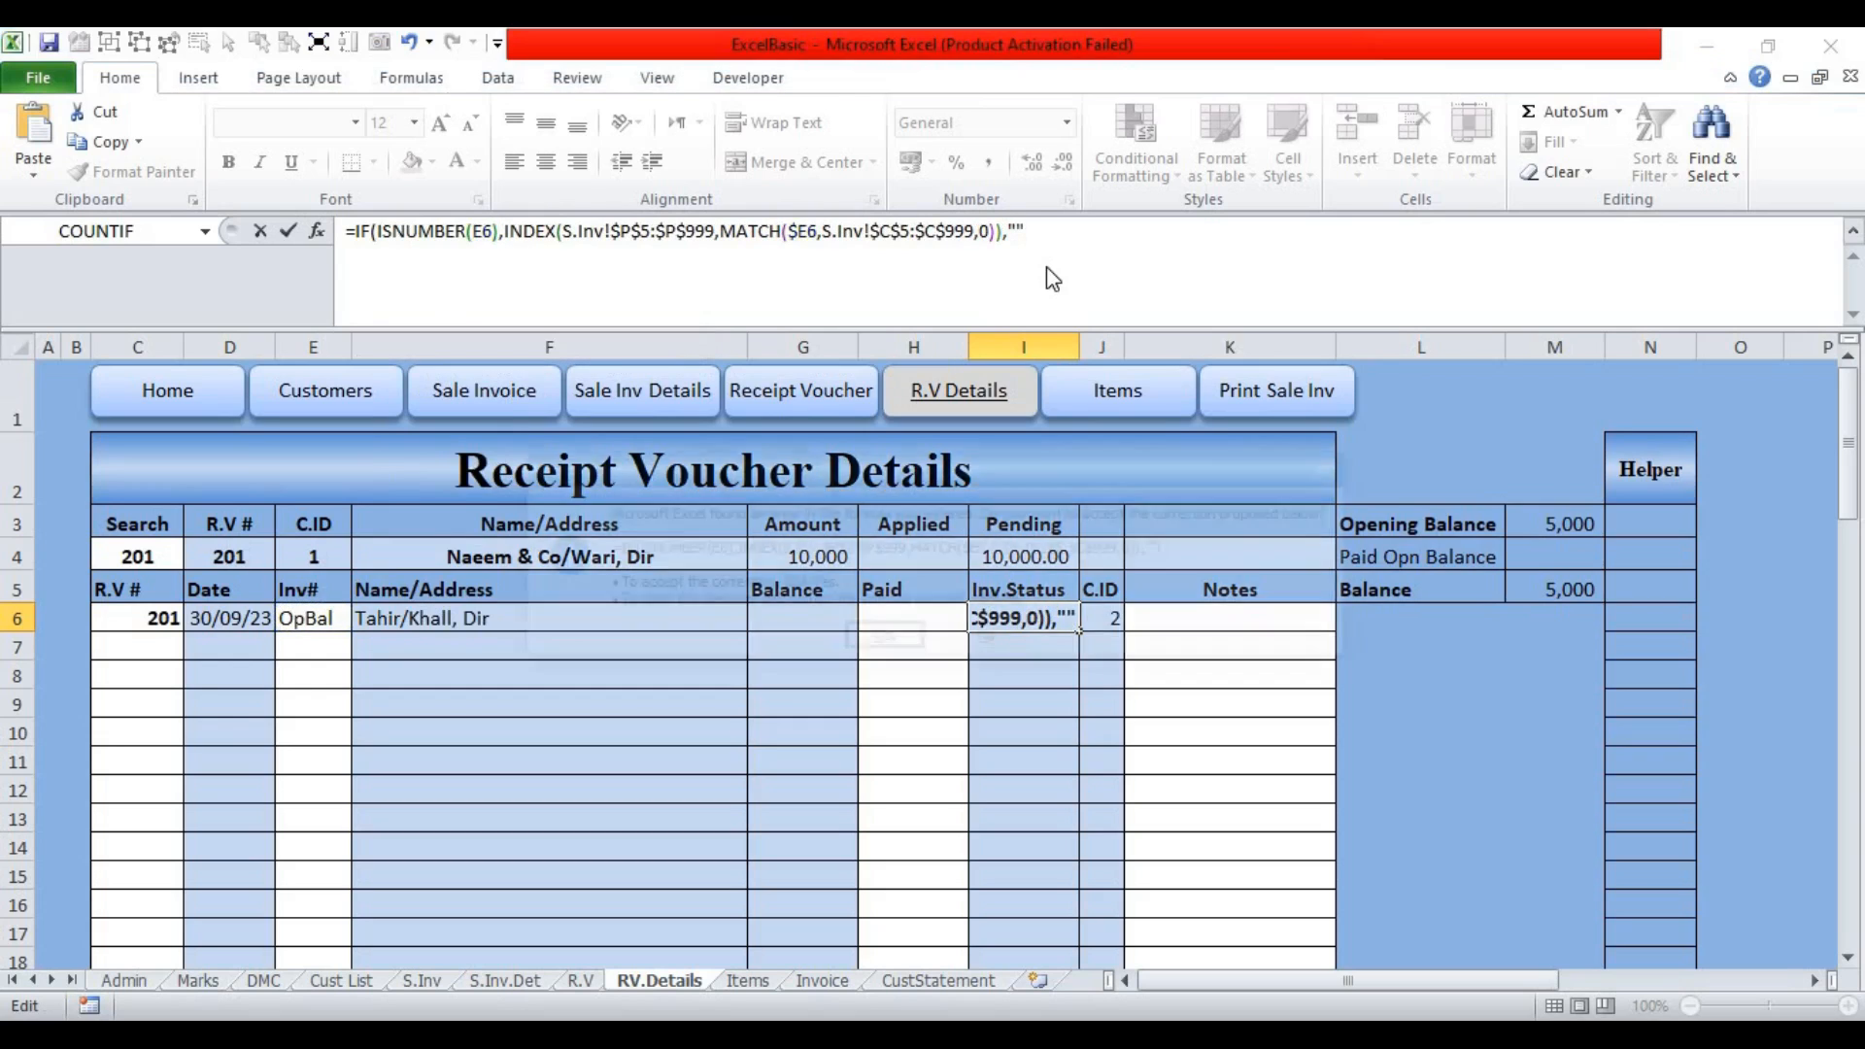
key("Return")
key("Return")
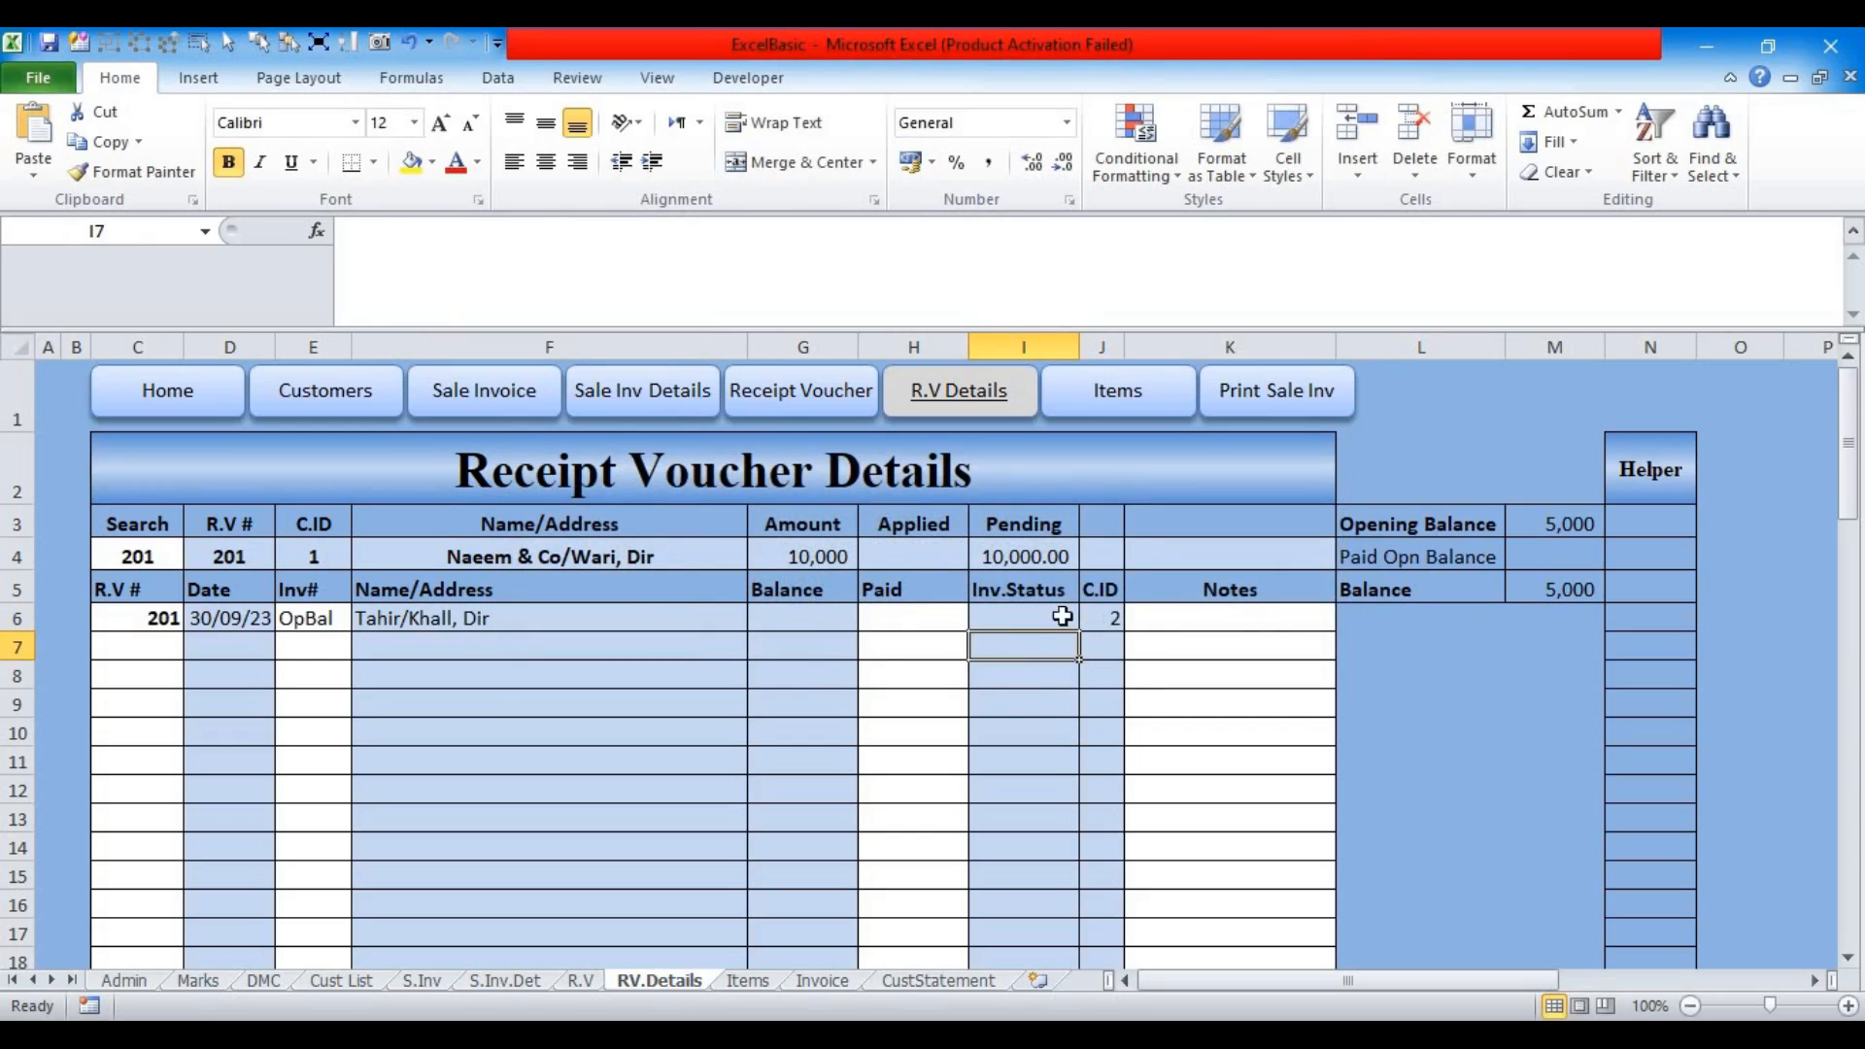
left_click(1013, 626)
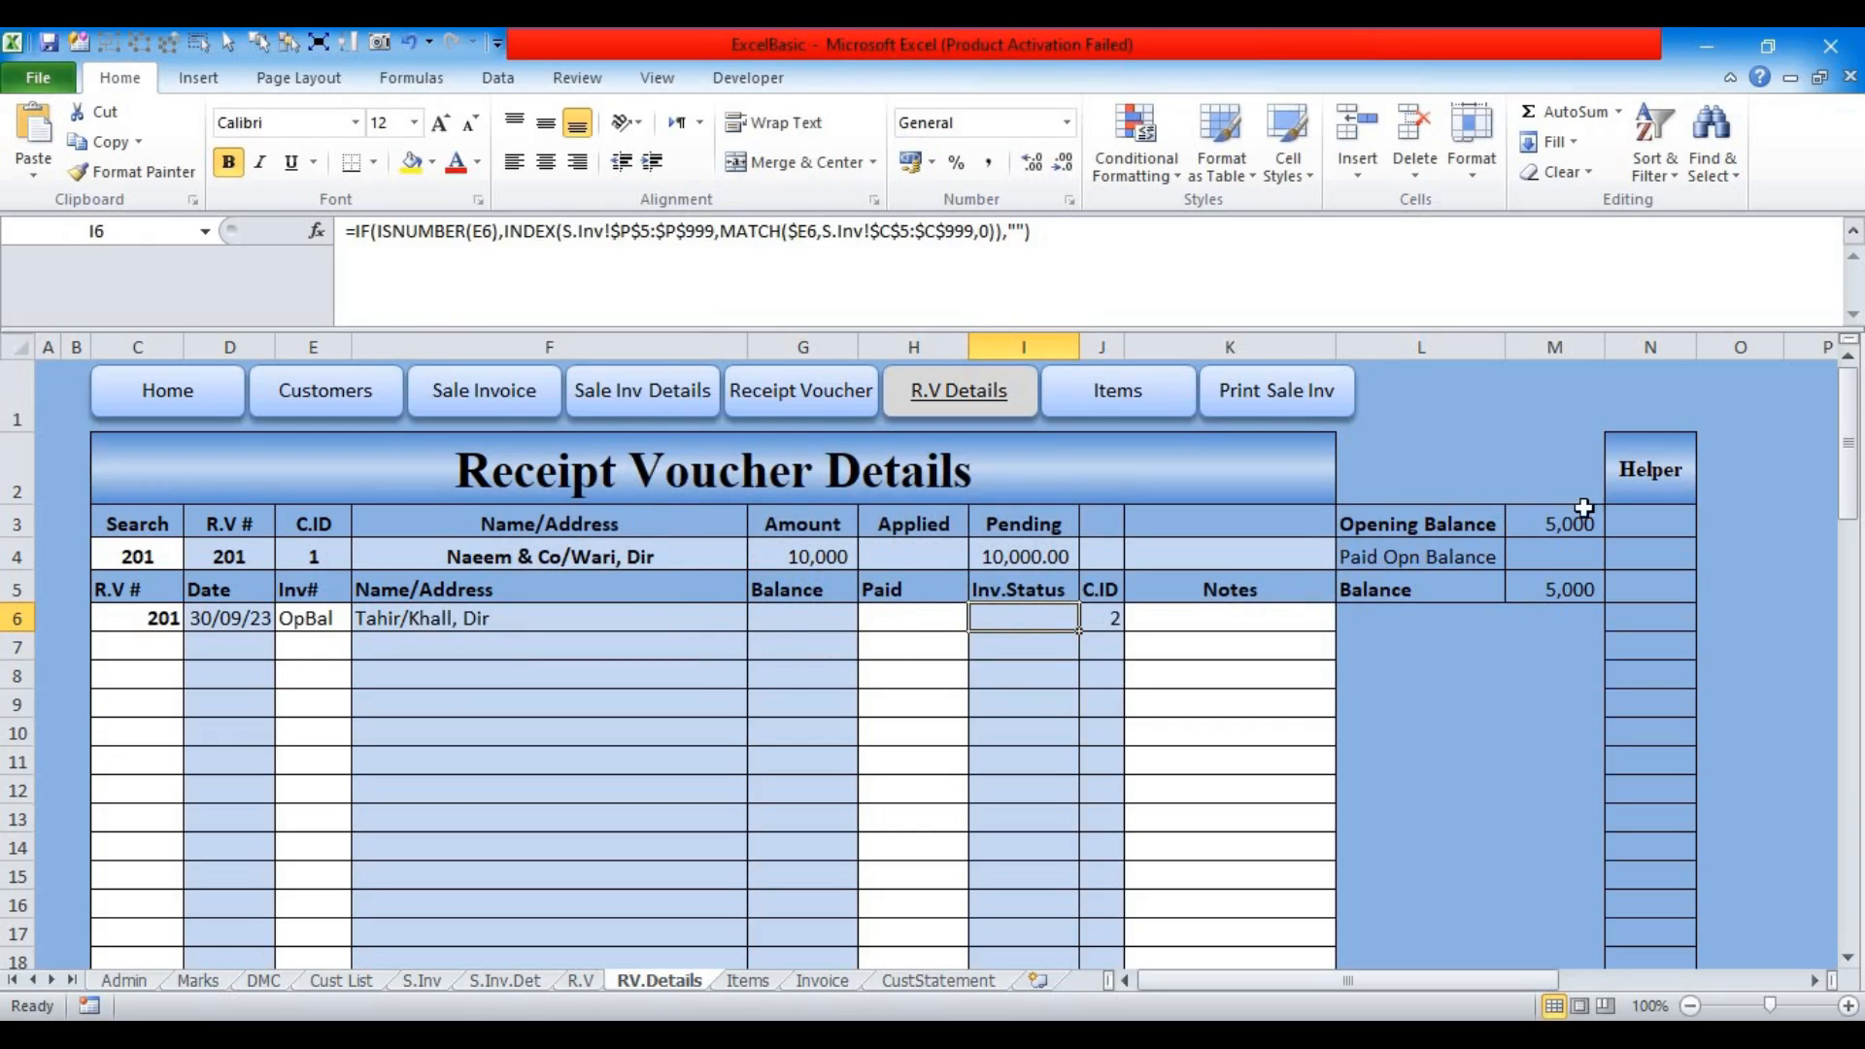
Step: Enter 5000 as the Paid amount for the OpBal row in H6
left_click(917, 623)
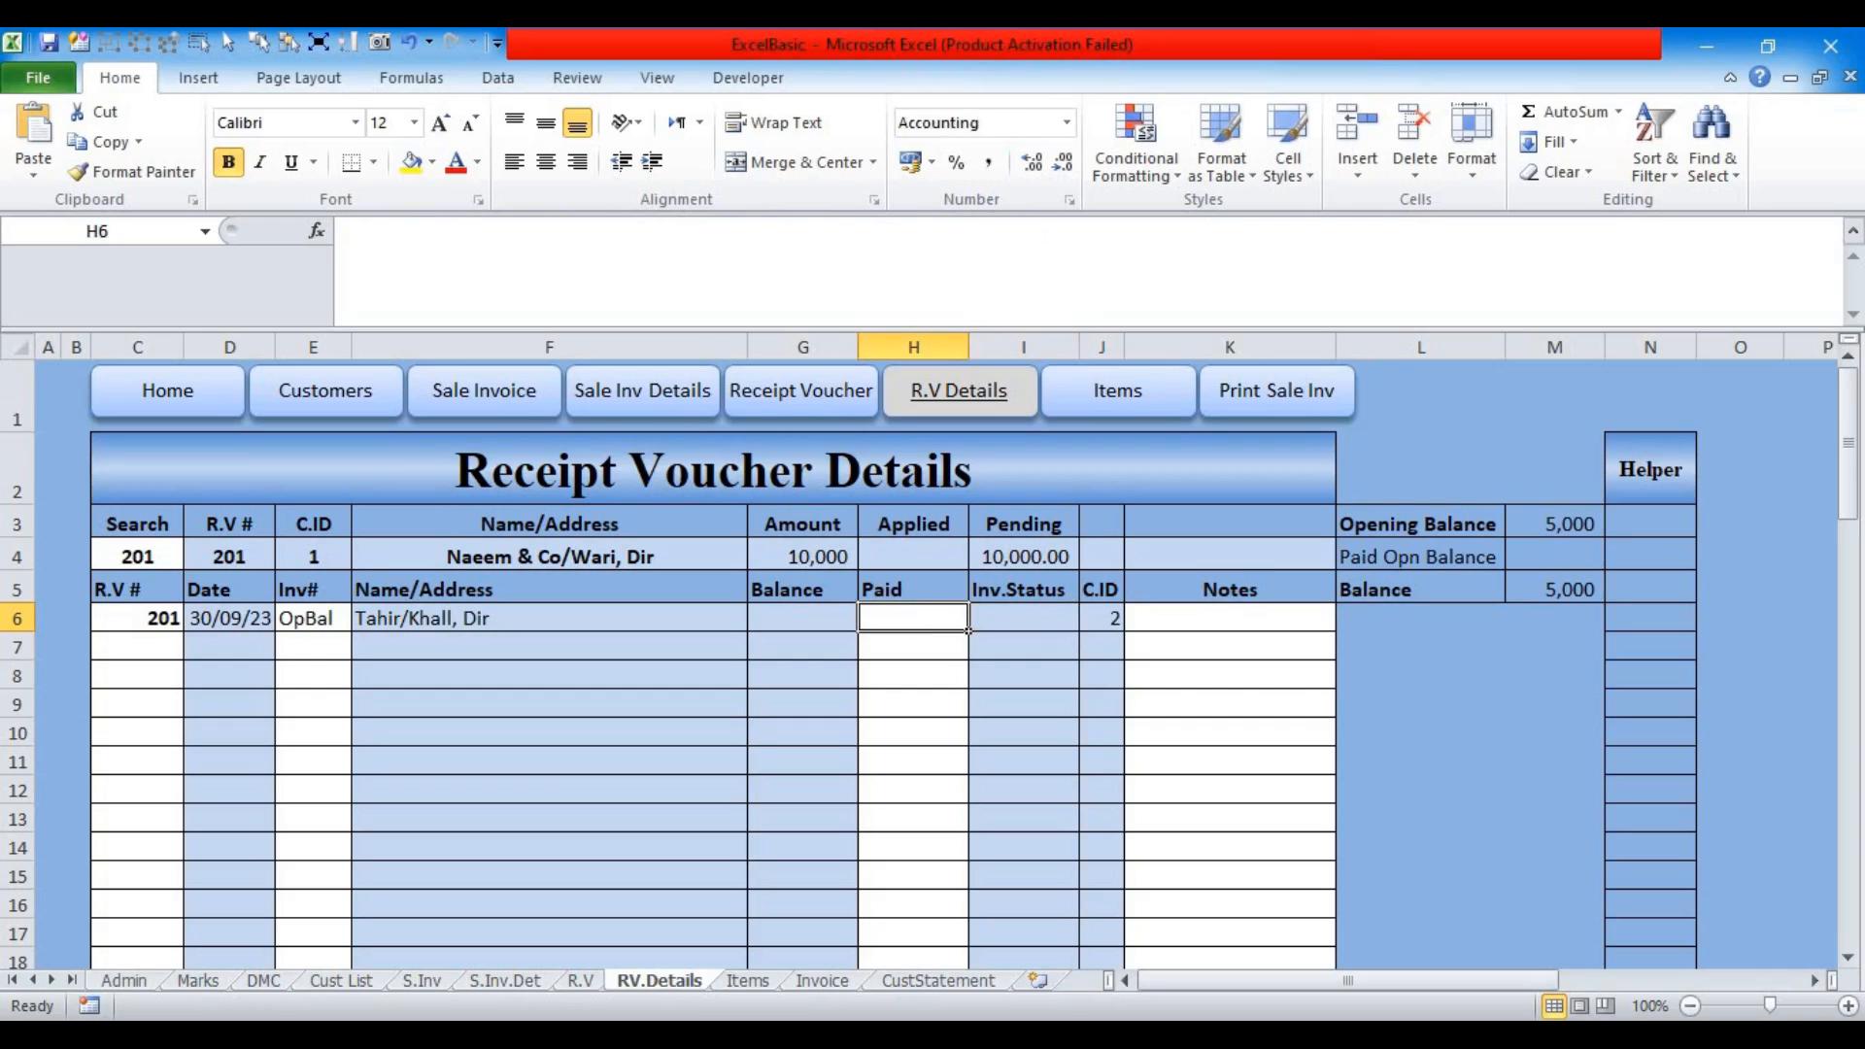
type("5000")
key("Return")
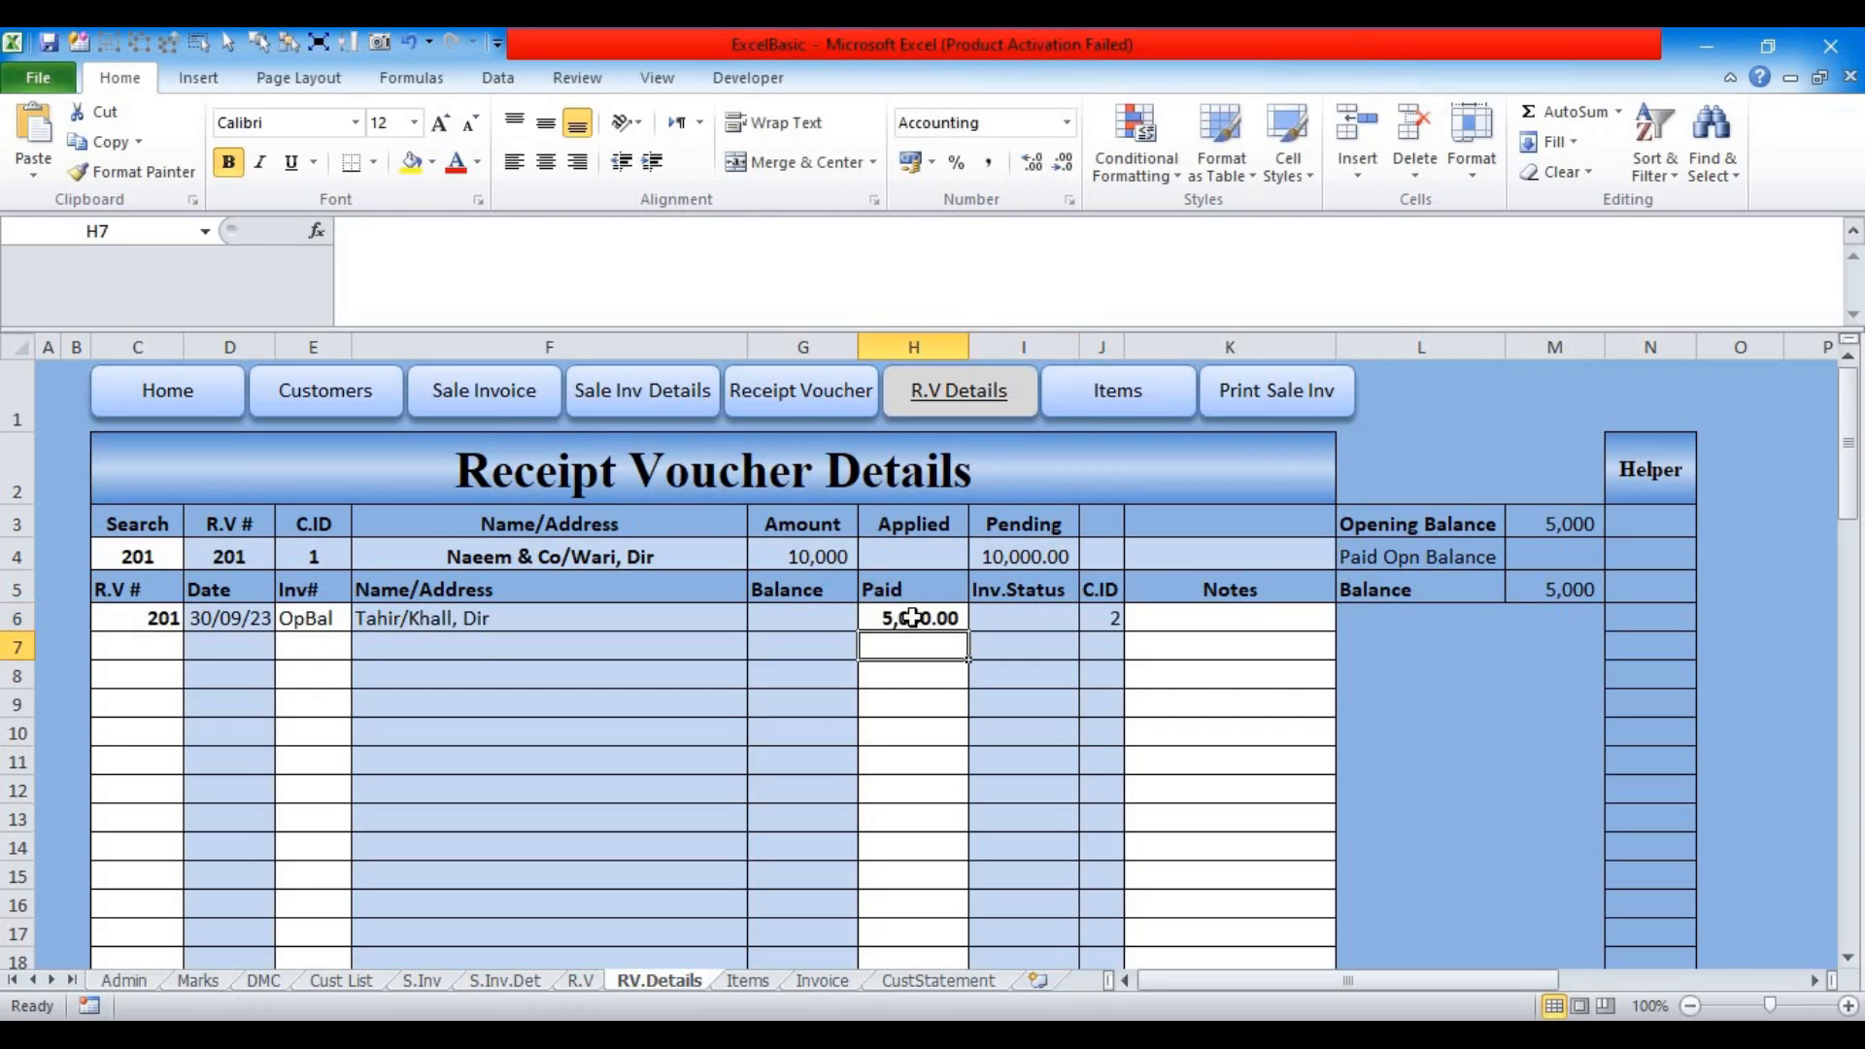
Step: Start a second detail row in row 7 with R.V # 201 and Inv# 501
left_click(163, 652)
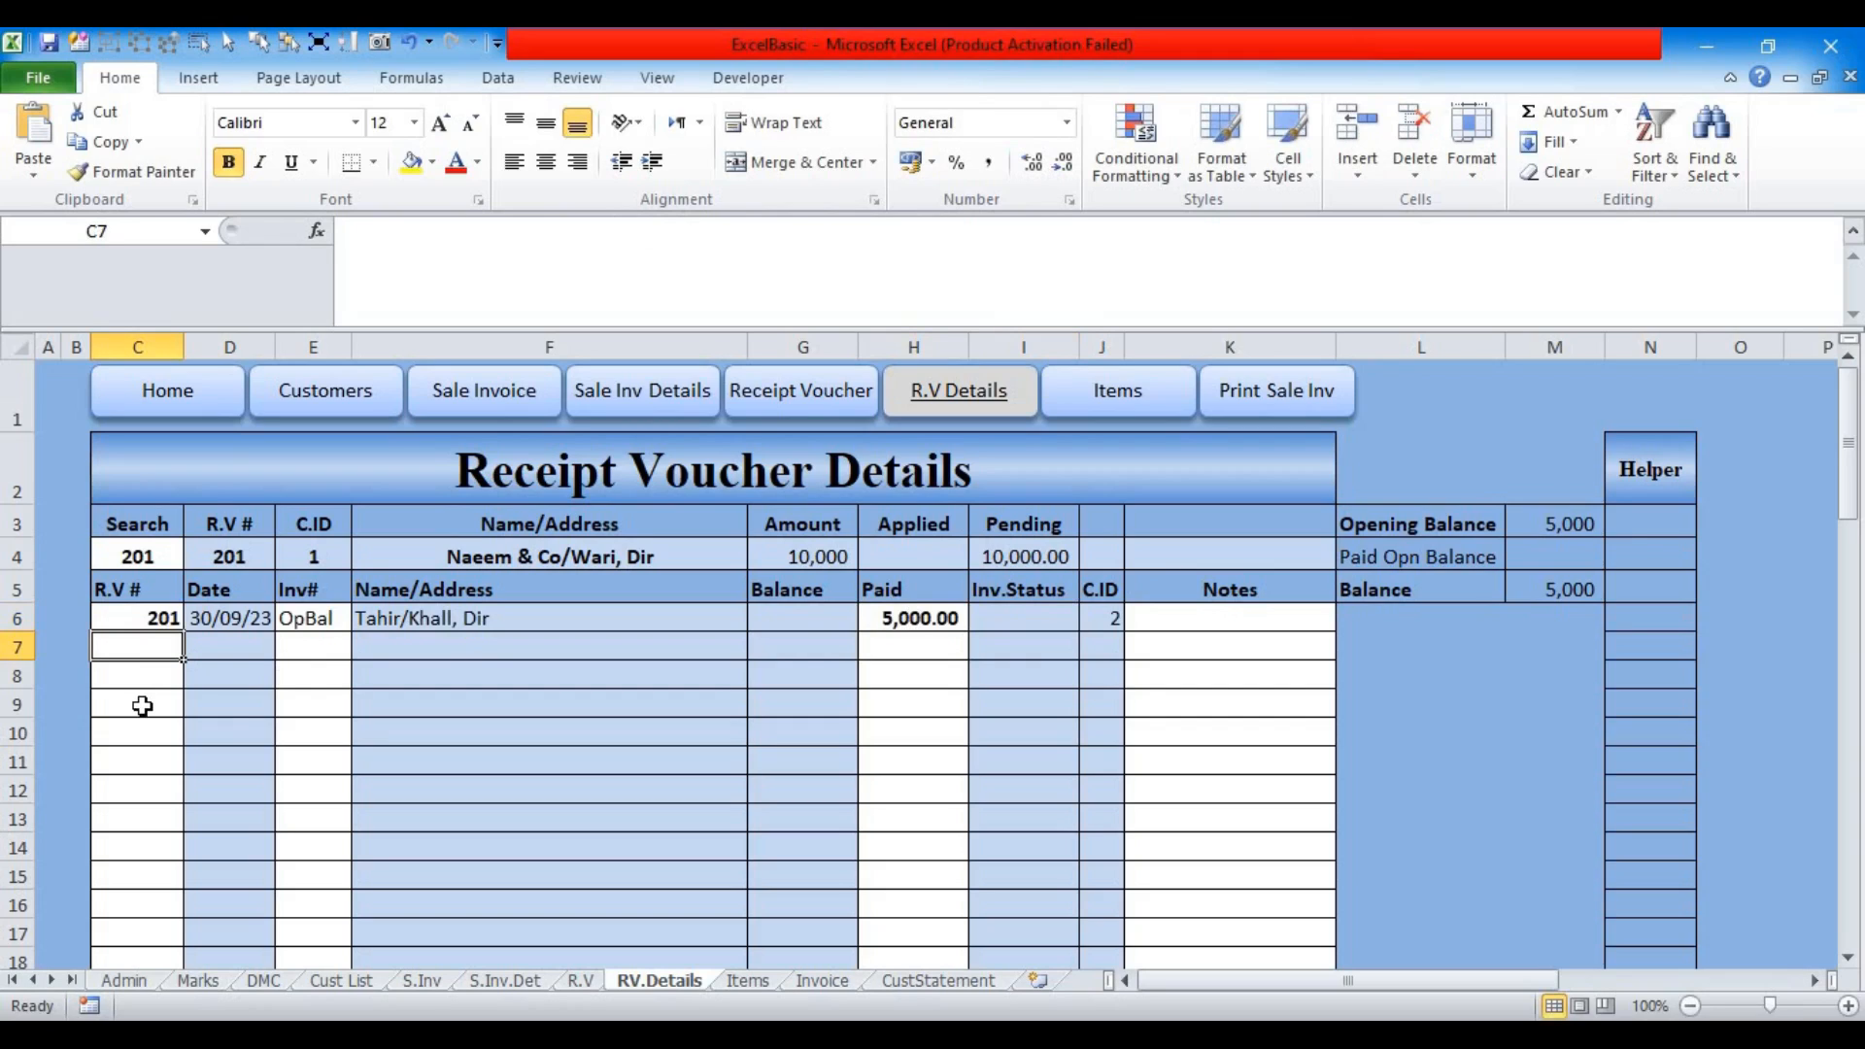
type("201")
key("Tab")
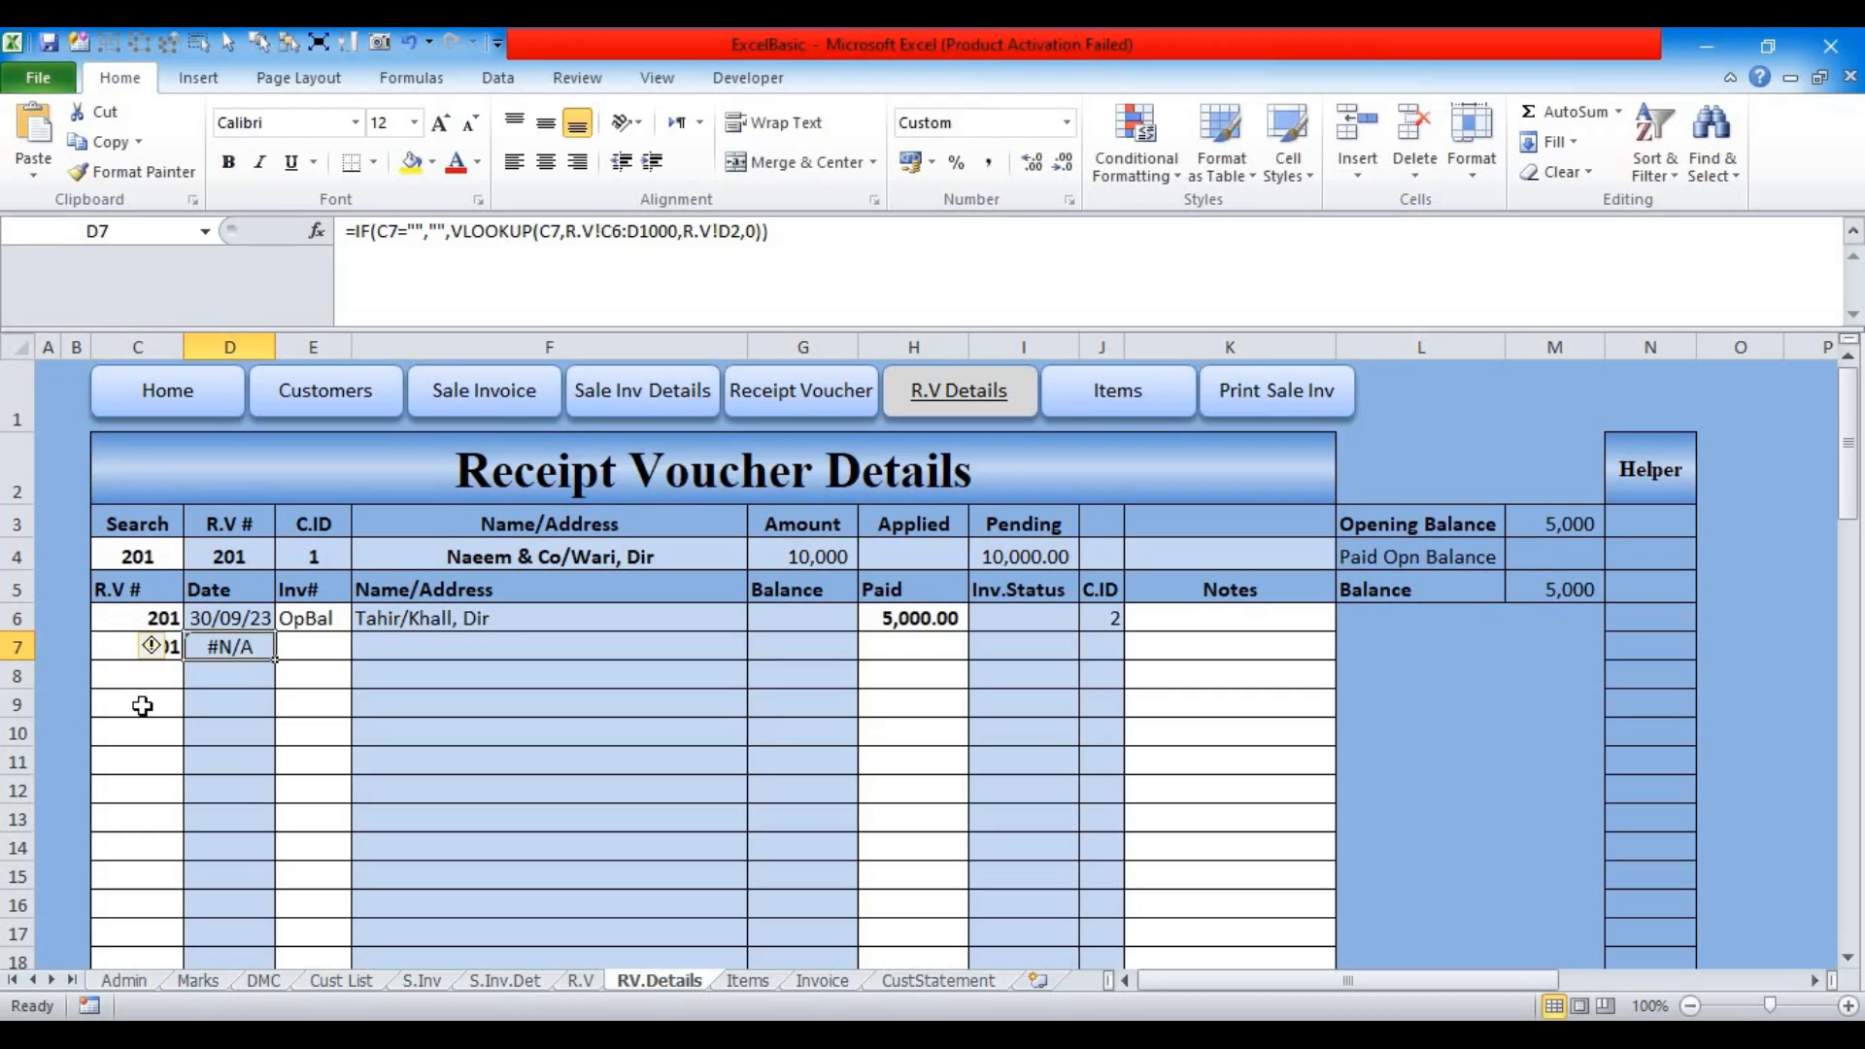
key("Tab")
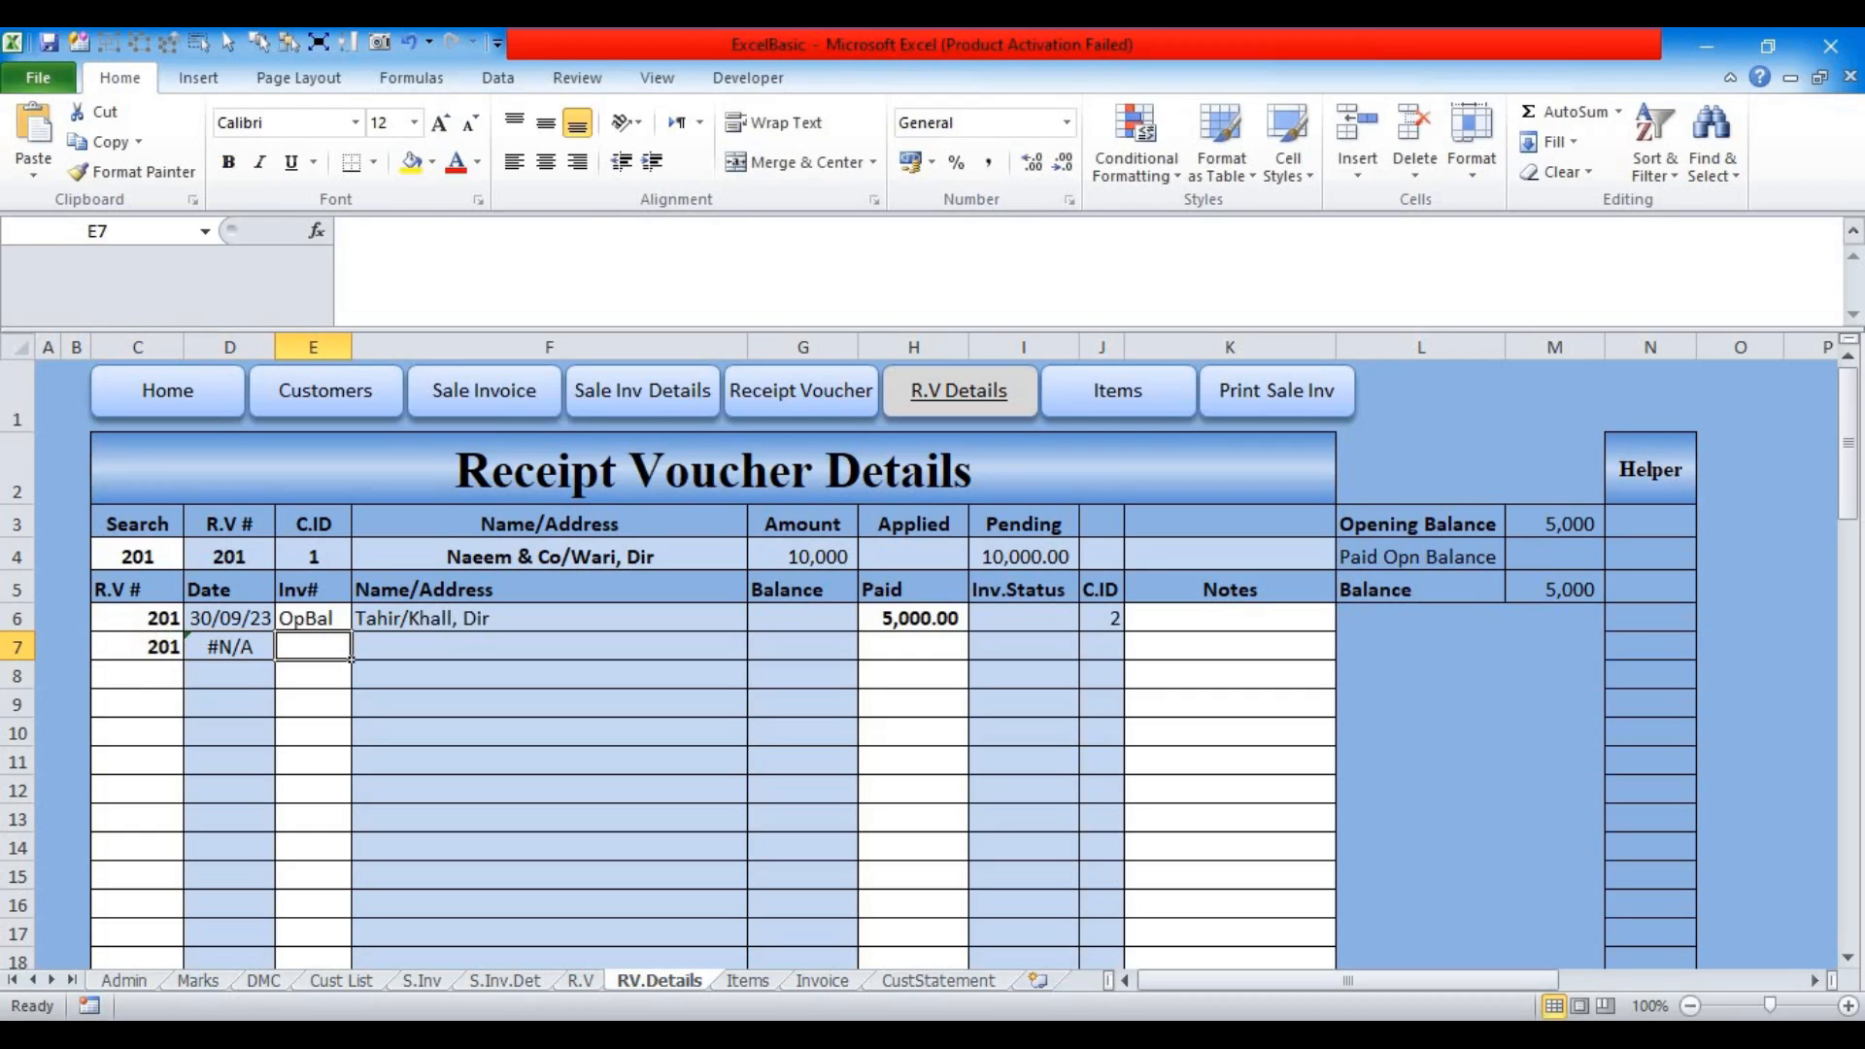
type("501")
key("Tab")
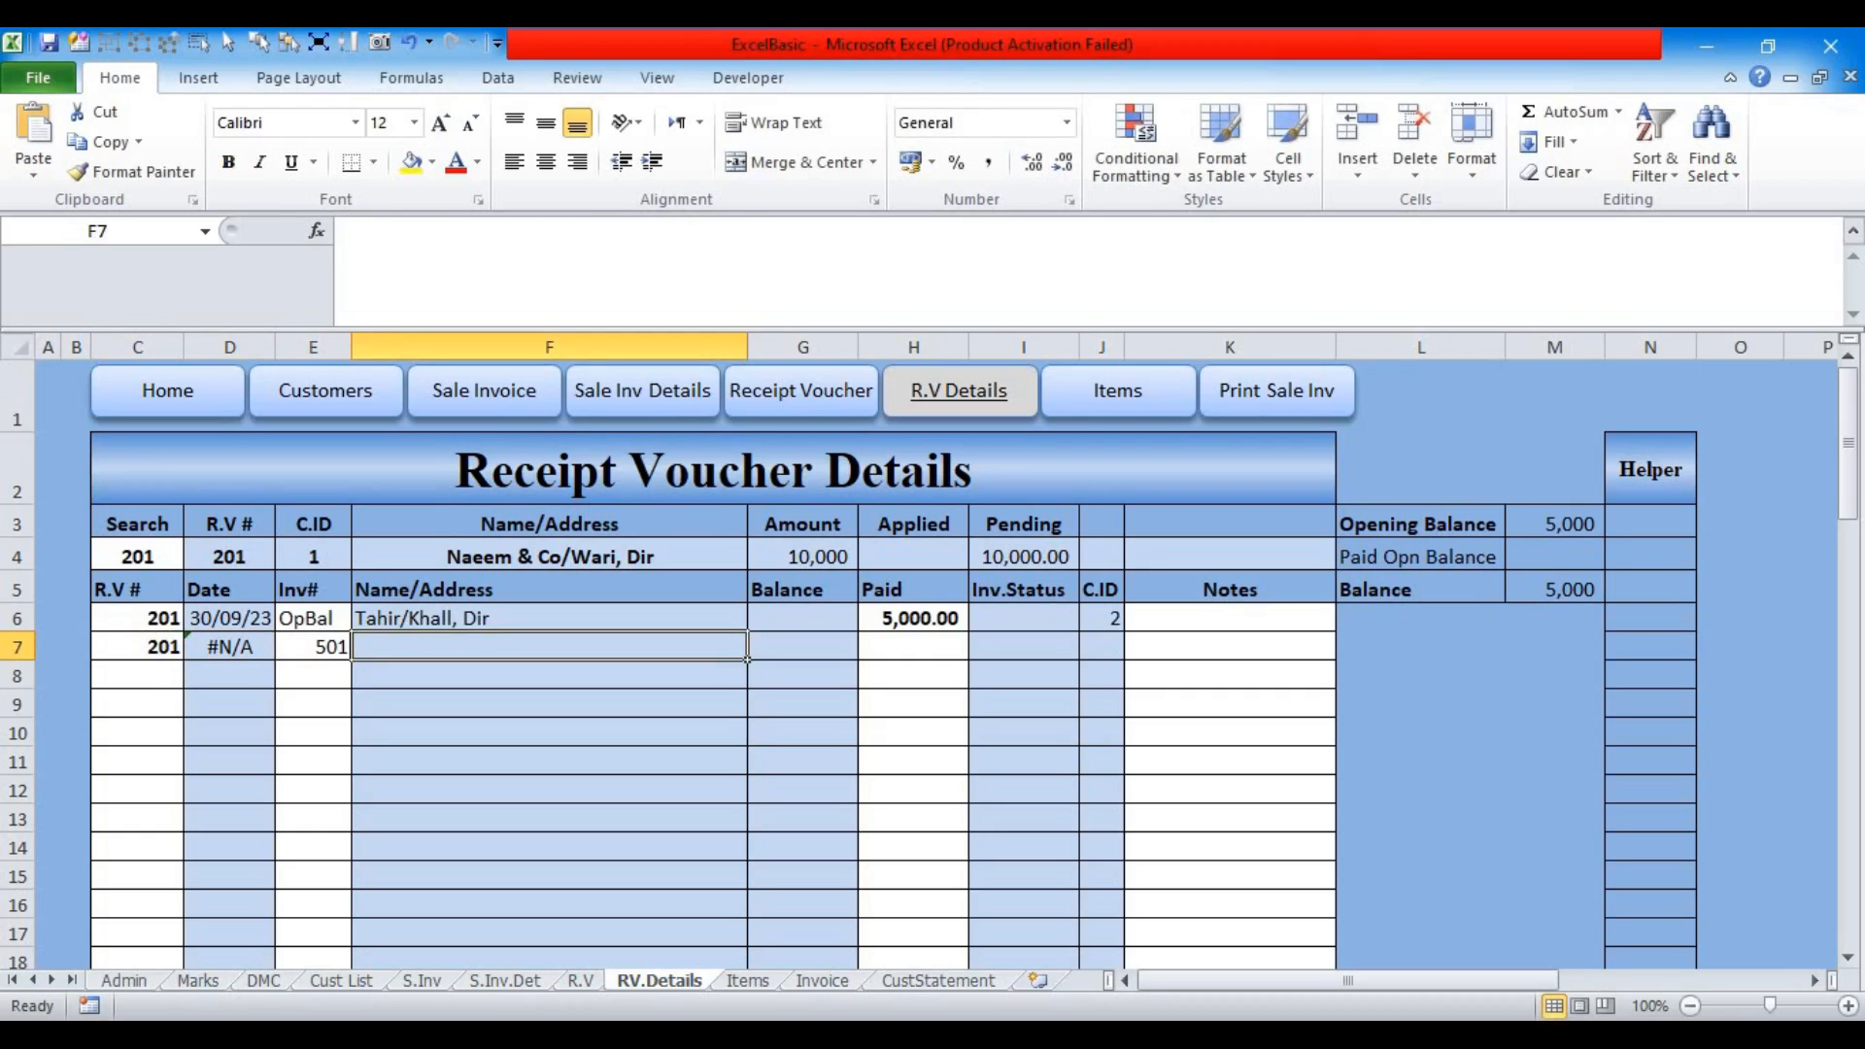
Step: In the Date formula in D6, lock column C in both references so they read $C6
left_click(227, 647)
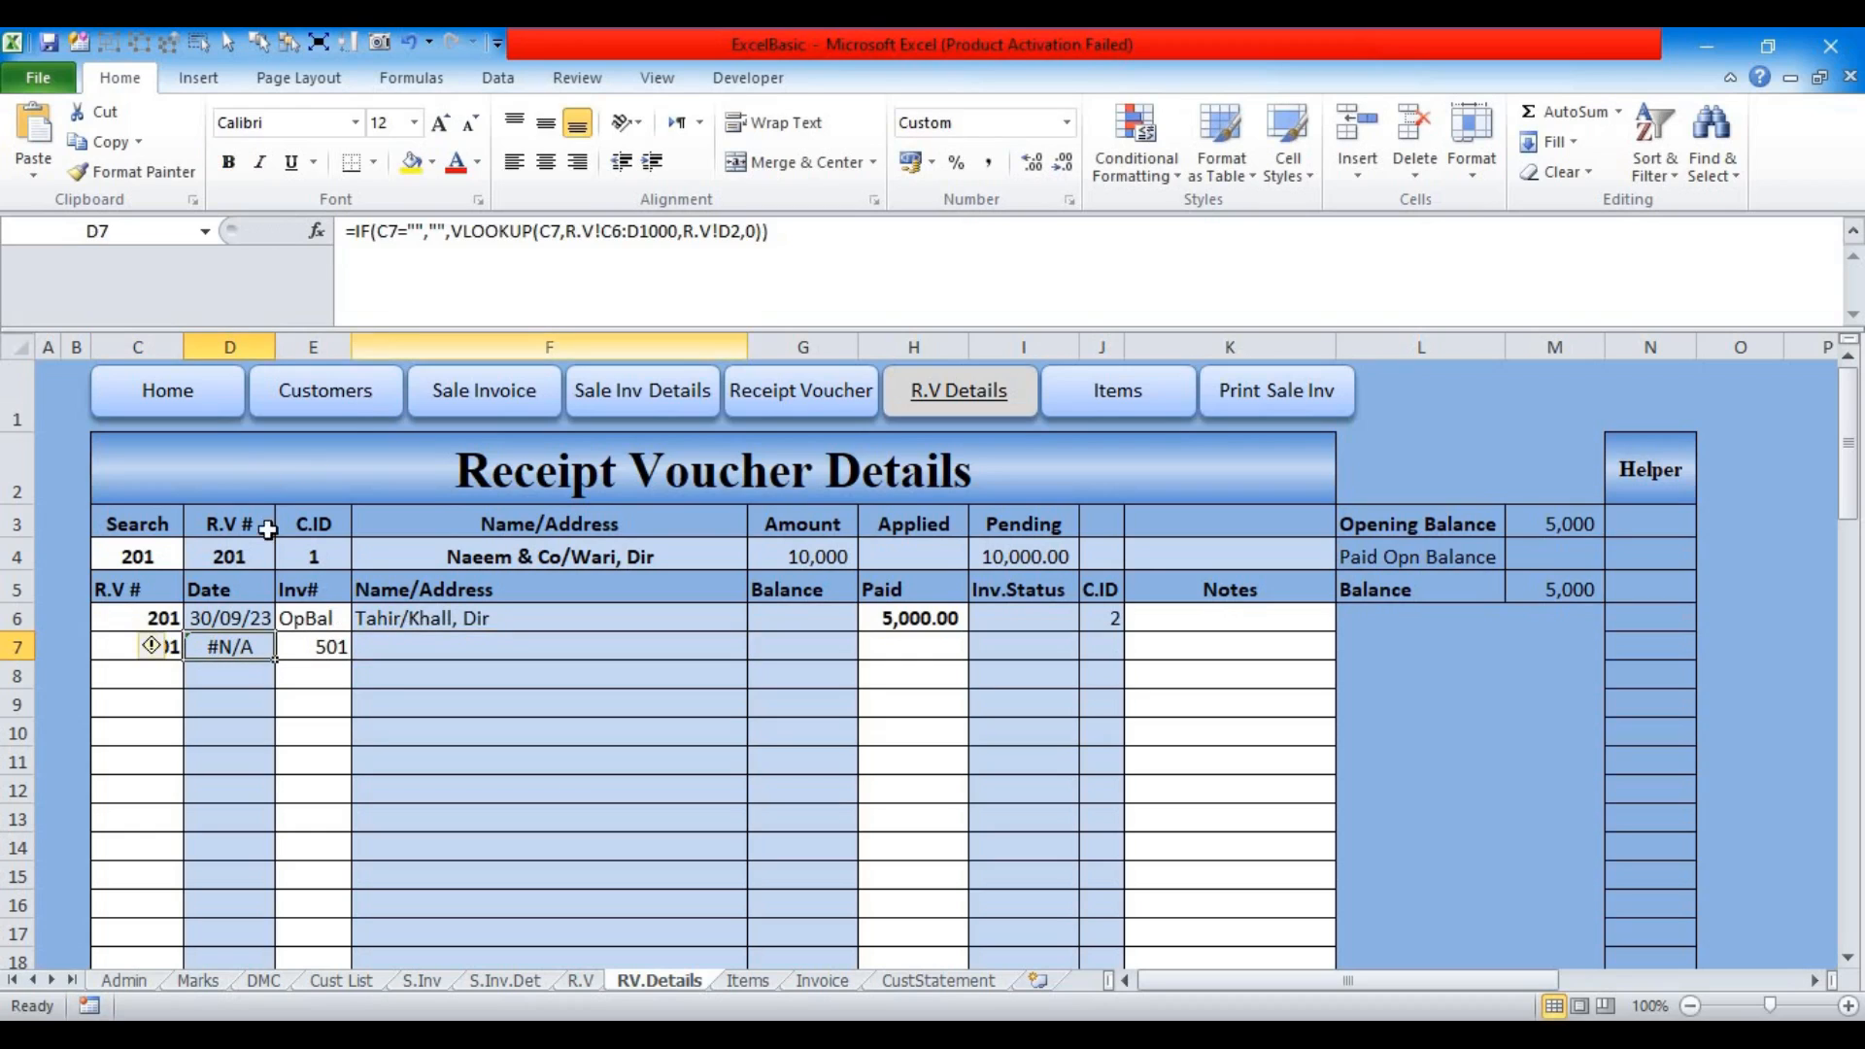
left_click(236, 618)
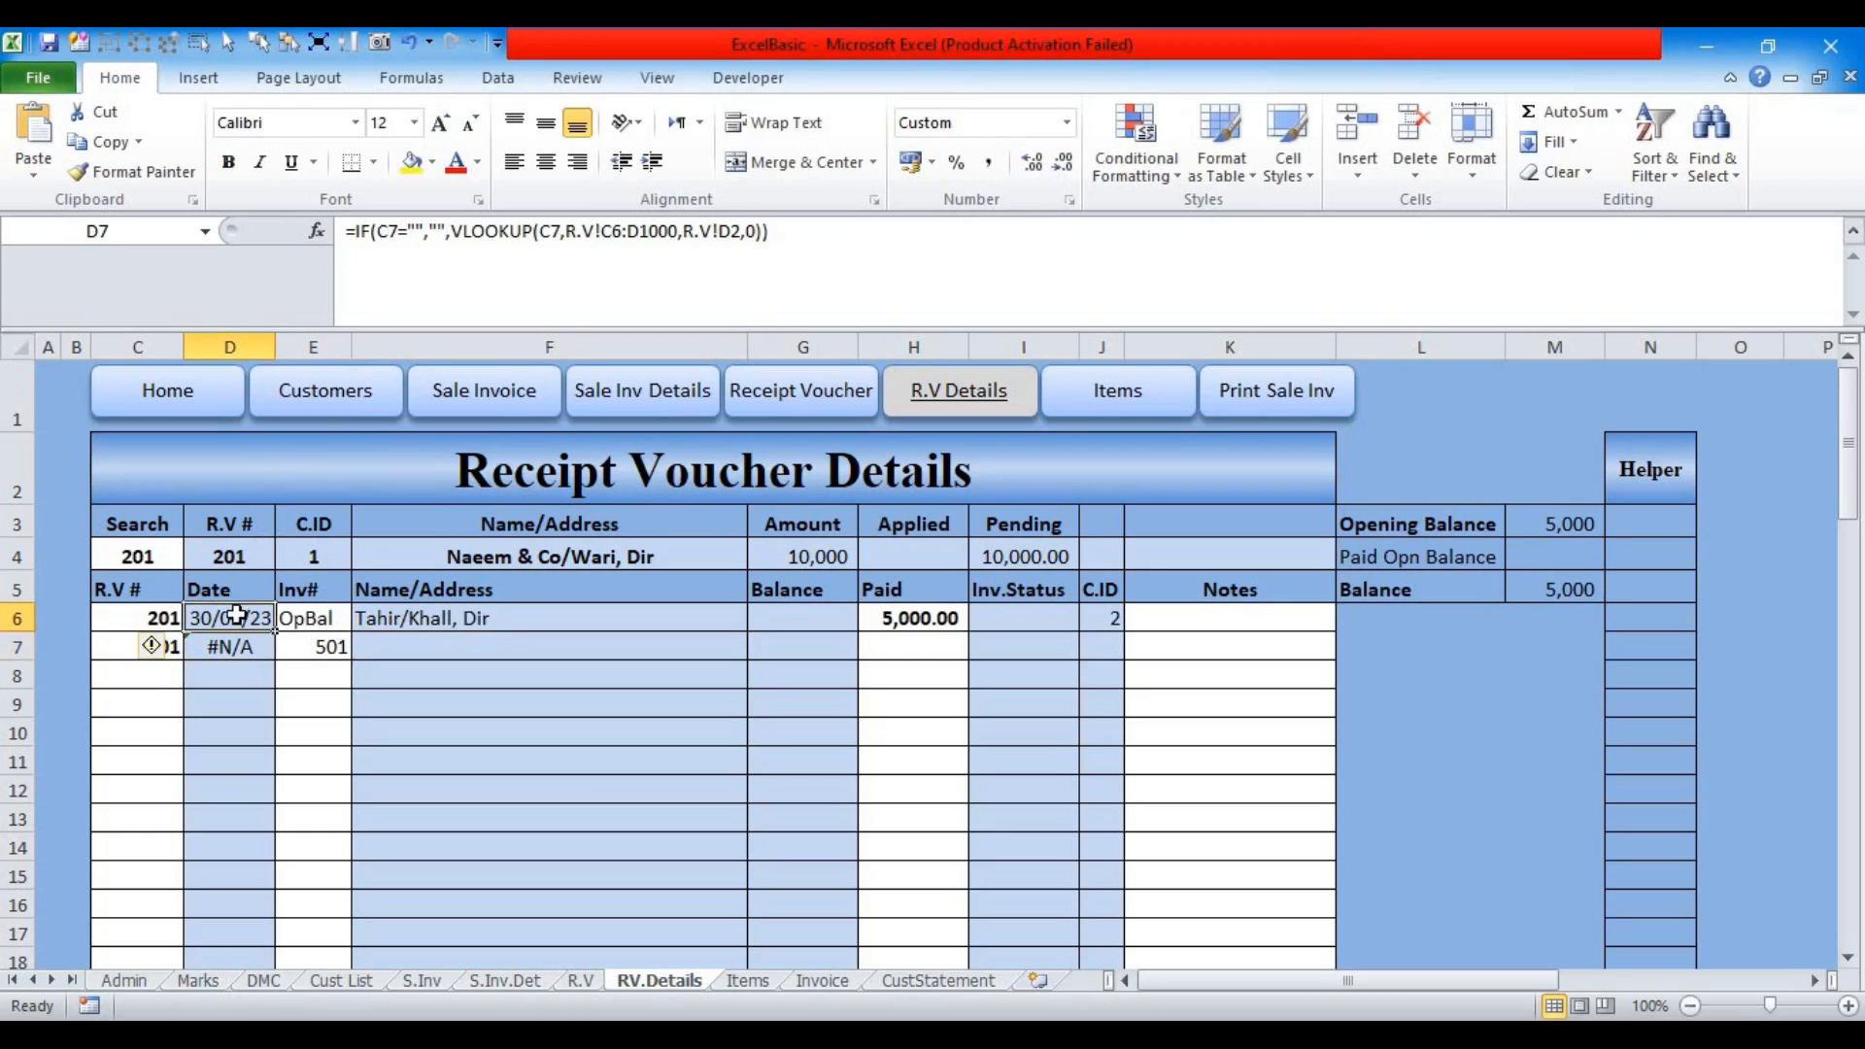
left_click(390, 233)
key("F4")
key("F4")
key("F4")
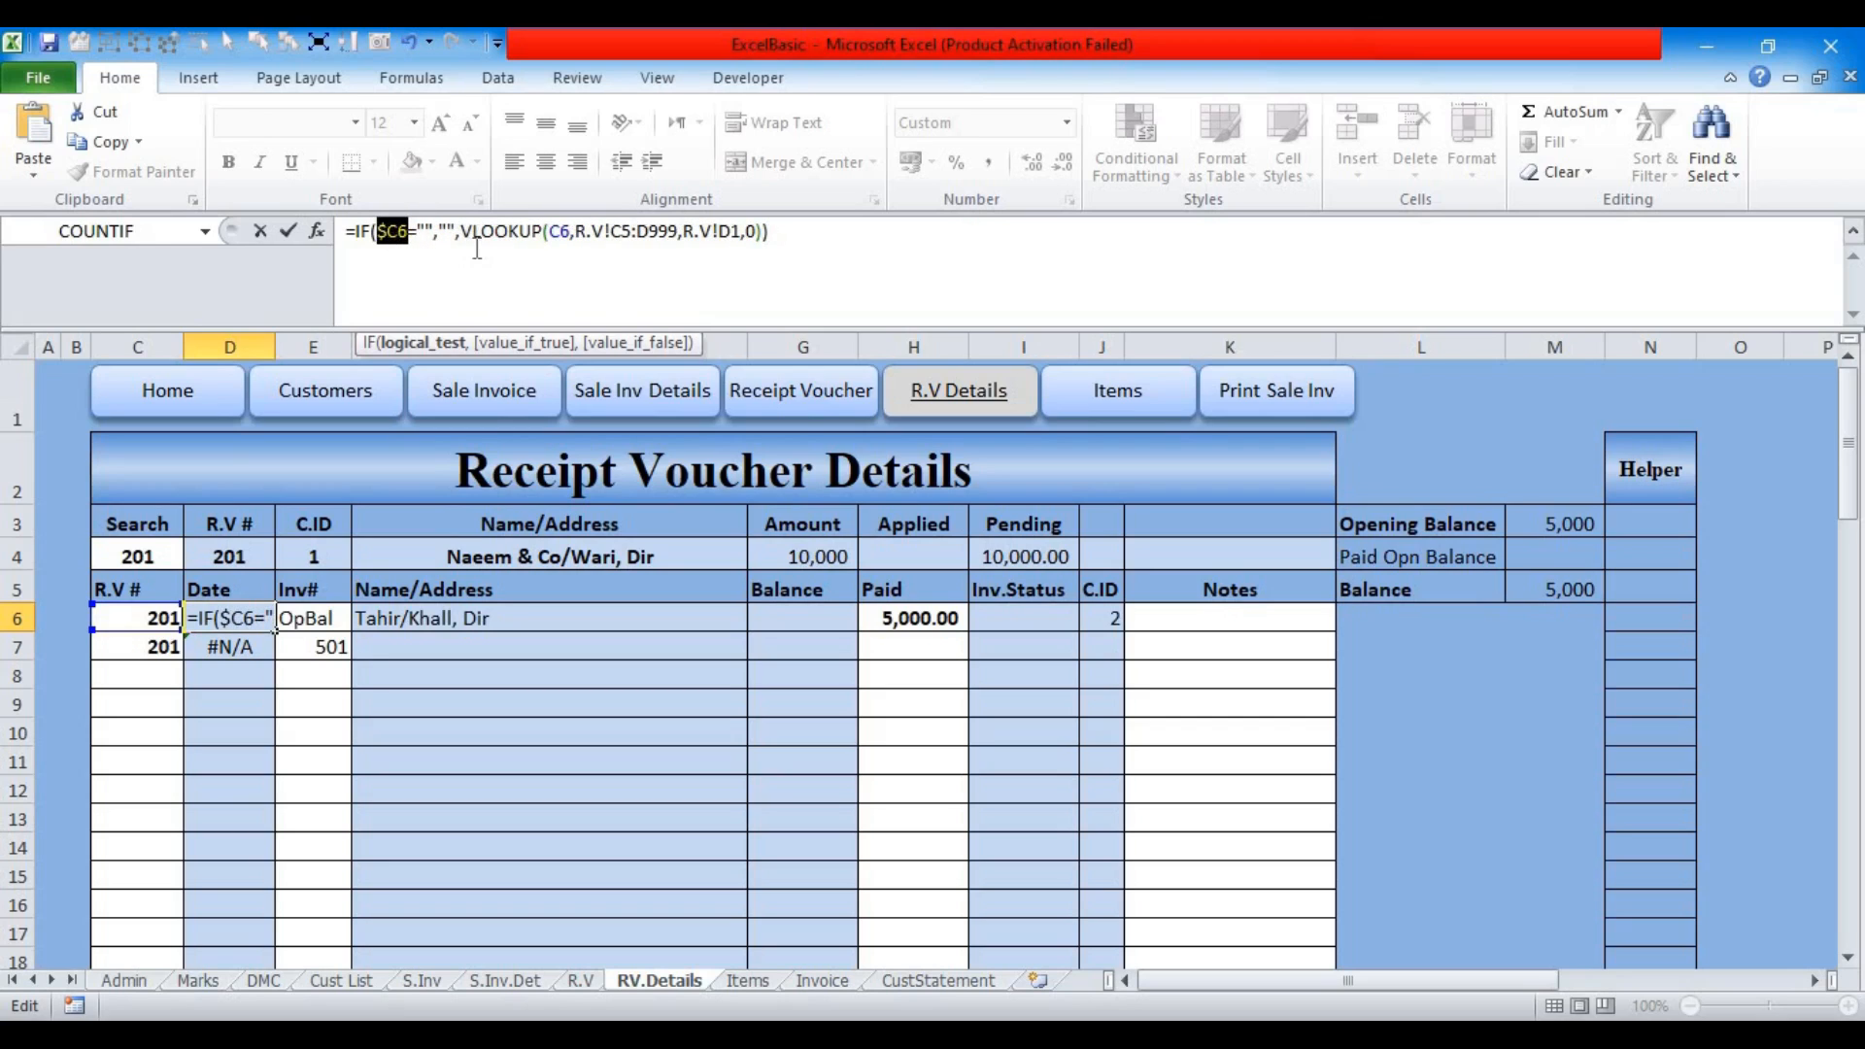
left_click(559, 236)
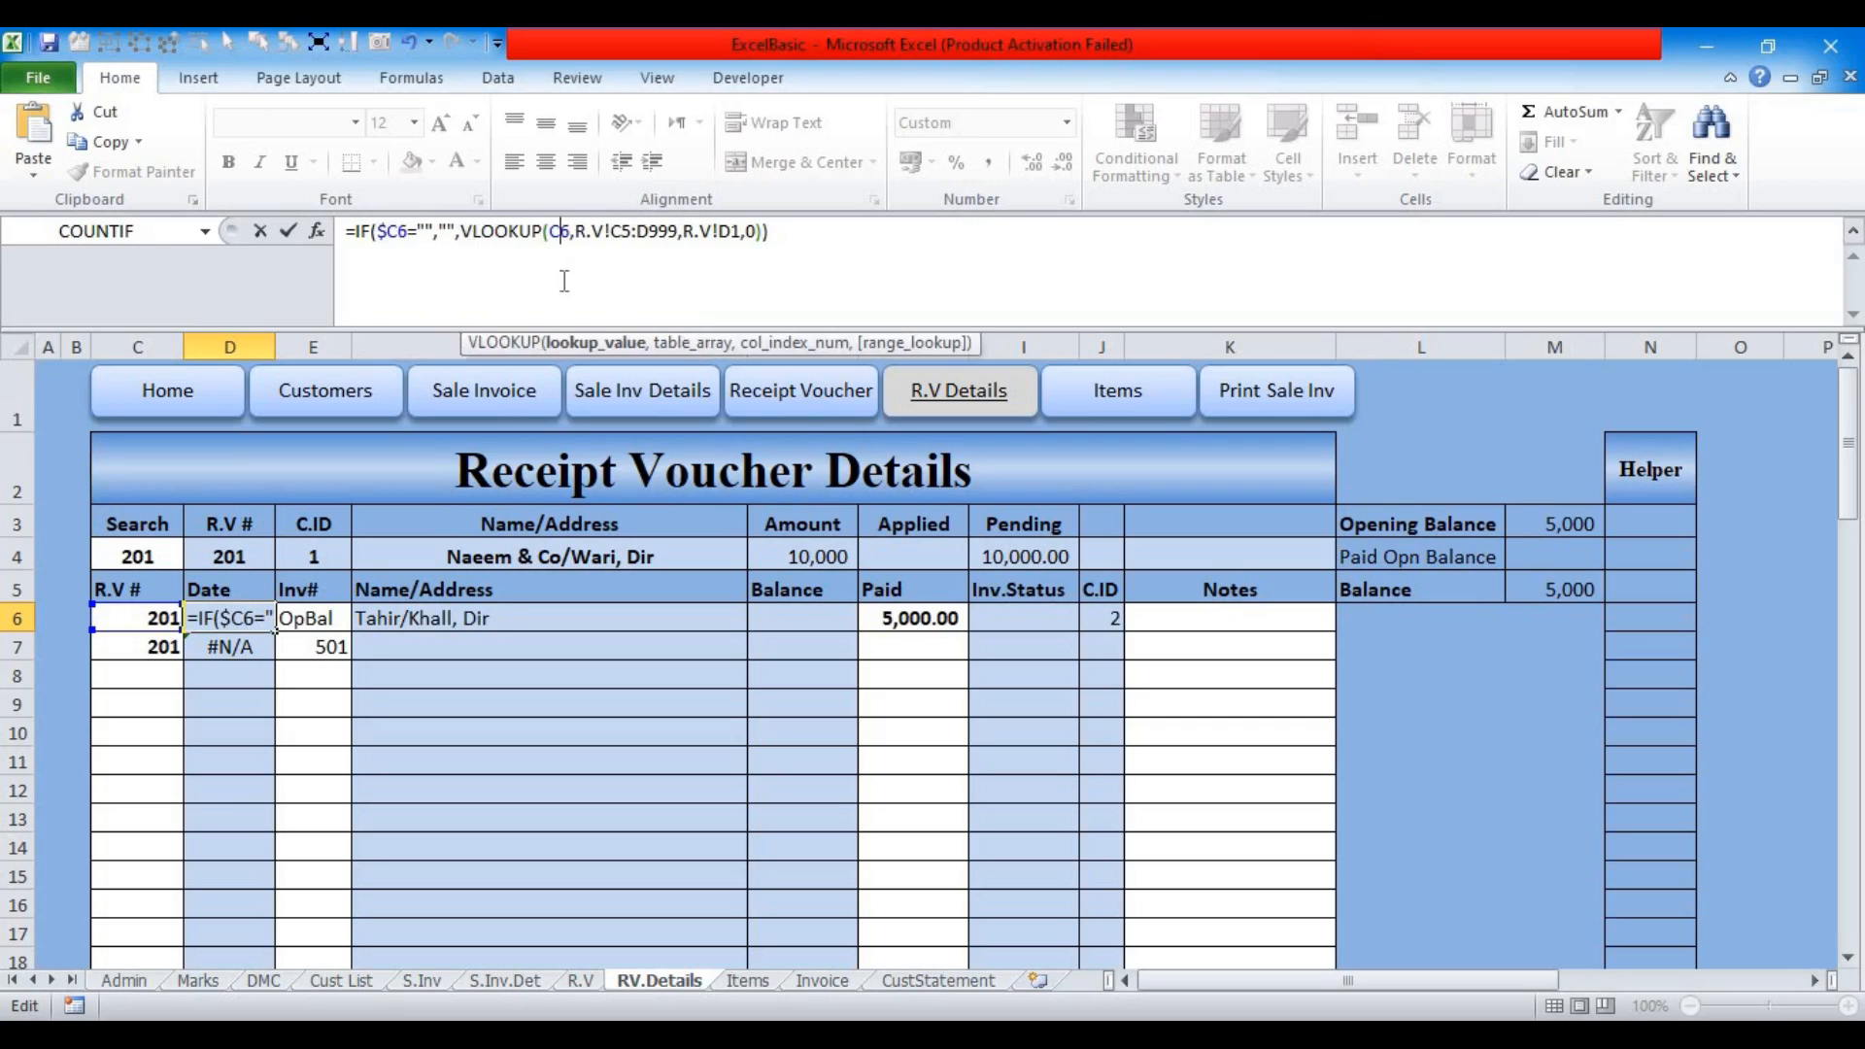
key("F4")
key("F4")
key("F4")
Step: Fix the D6 lookup table as R.V!$C$5:$D$999 and the column index as R.V!D$1, and accept the formula
left_click(693, 343)
key("F4")
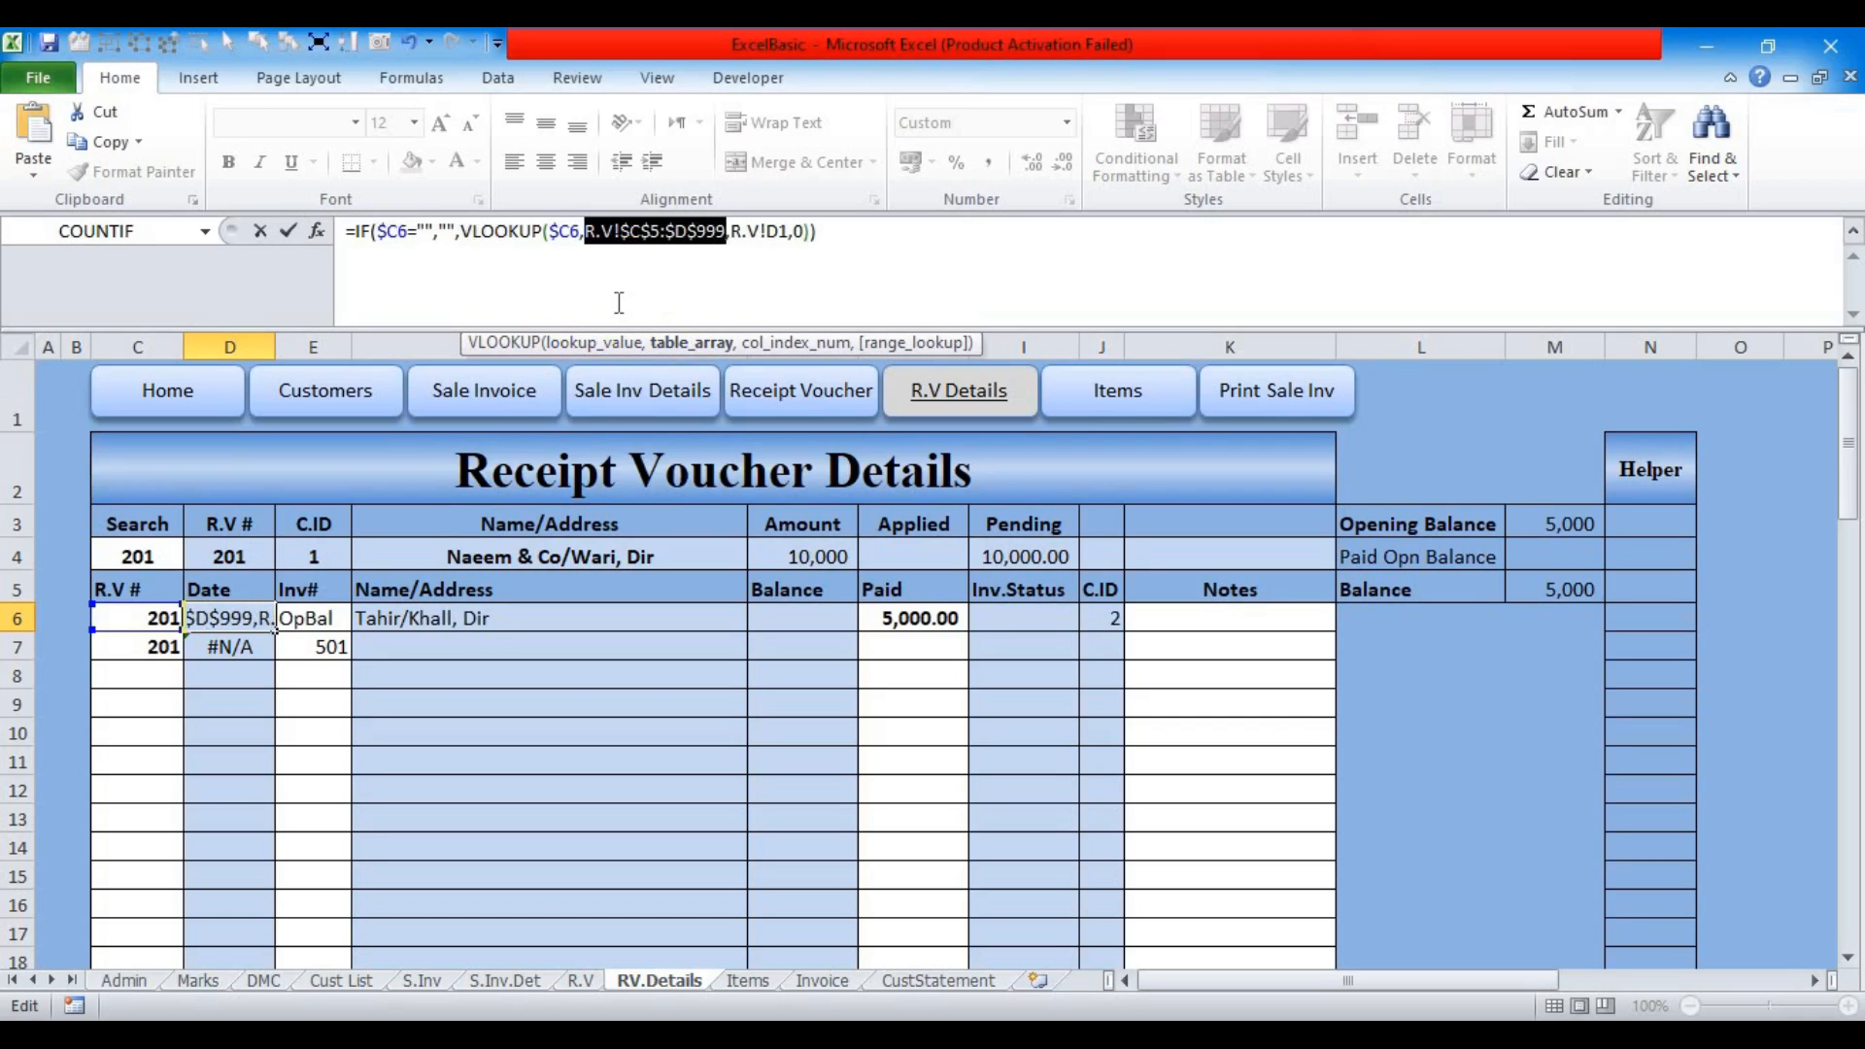
left_click(777, 343)
key("F4")
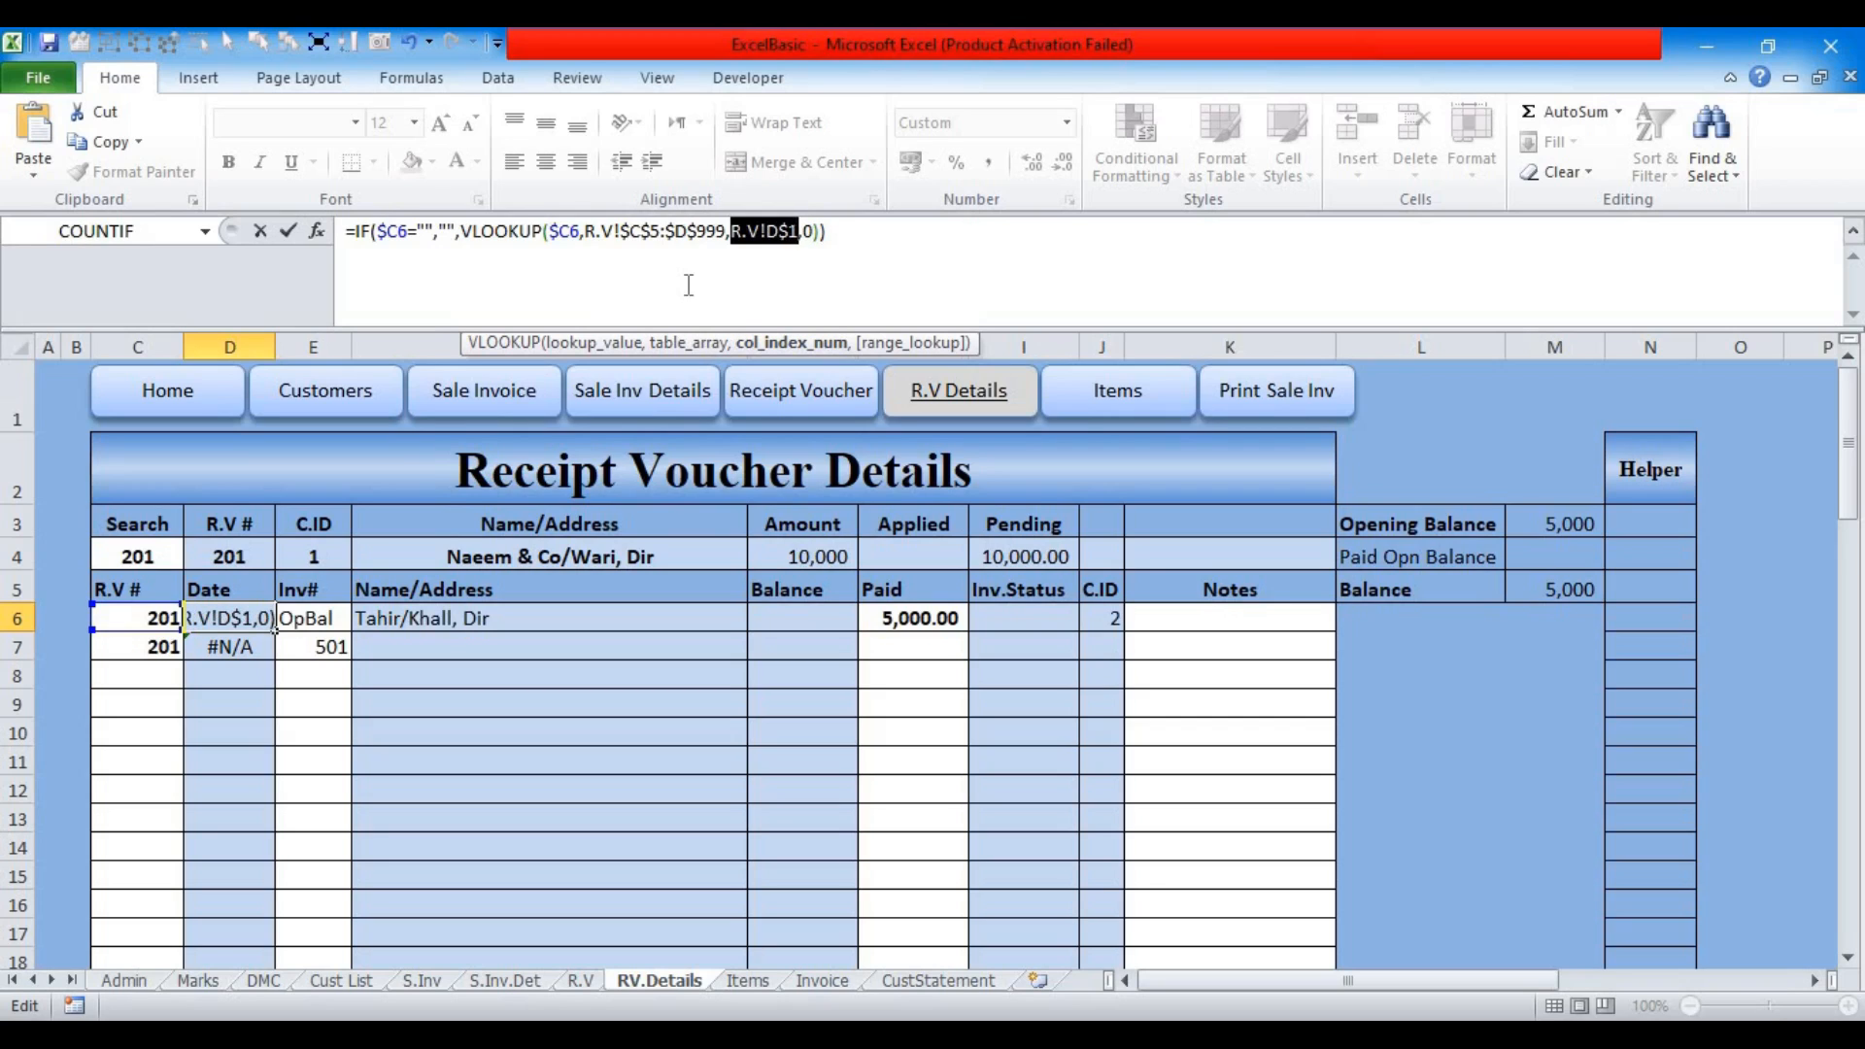
key("Return")
Step: Fill the corrected Date formula from D6 down the Date column
left_click(243, 621)
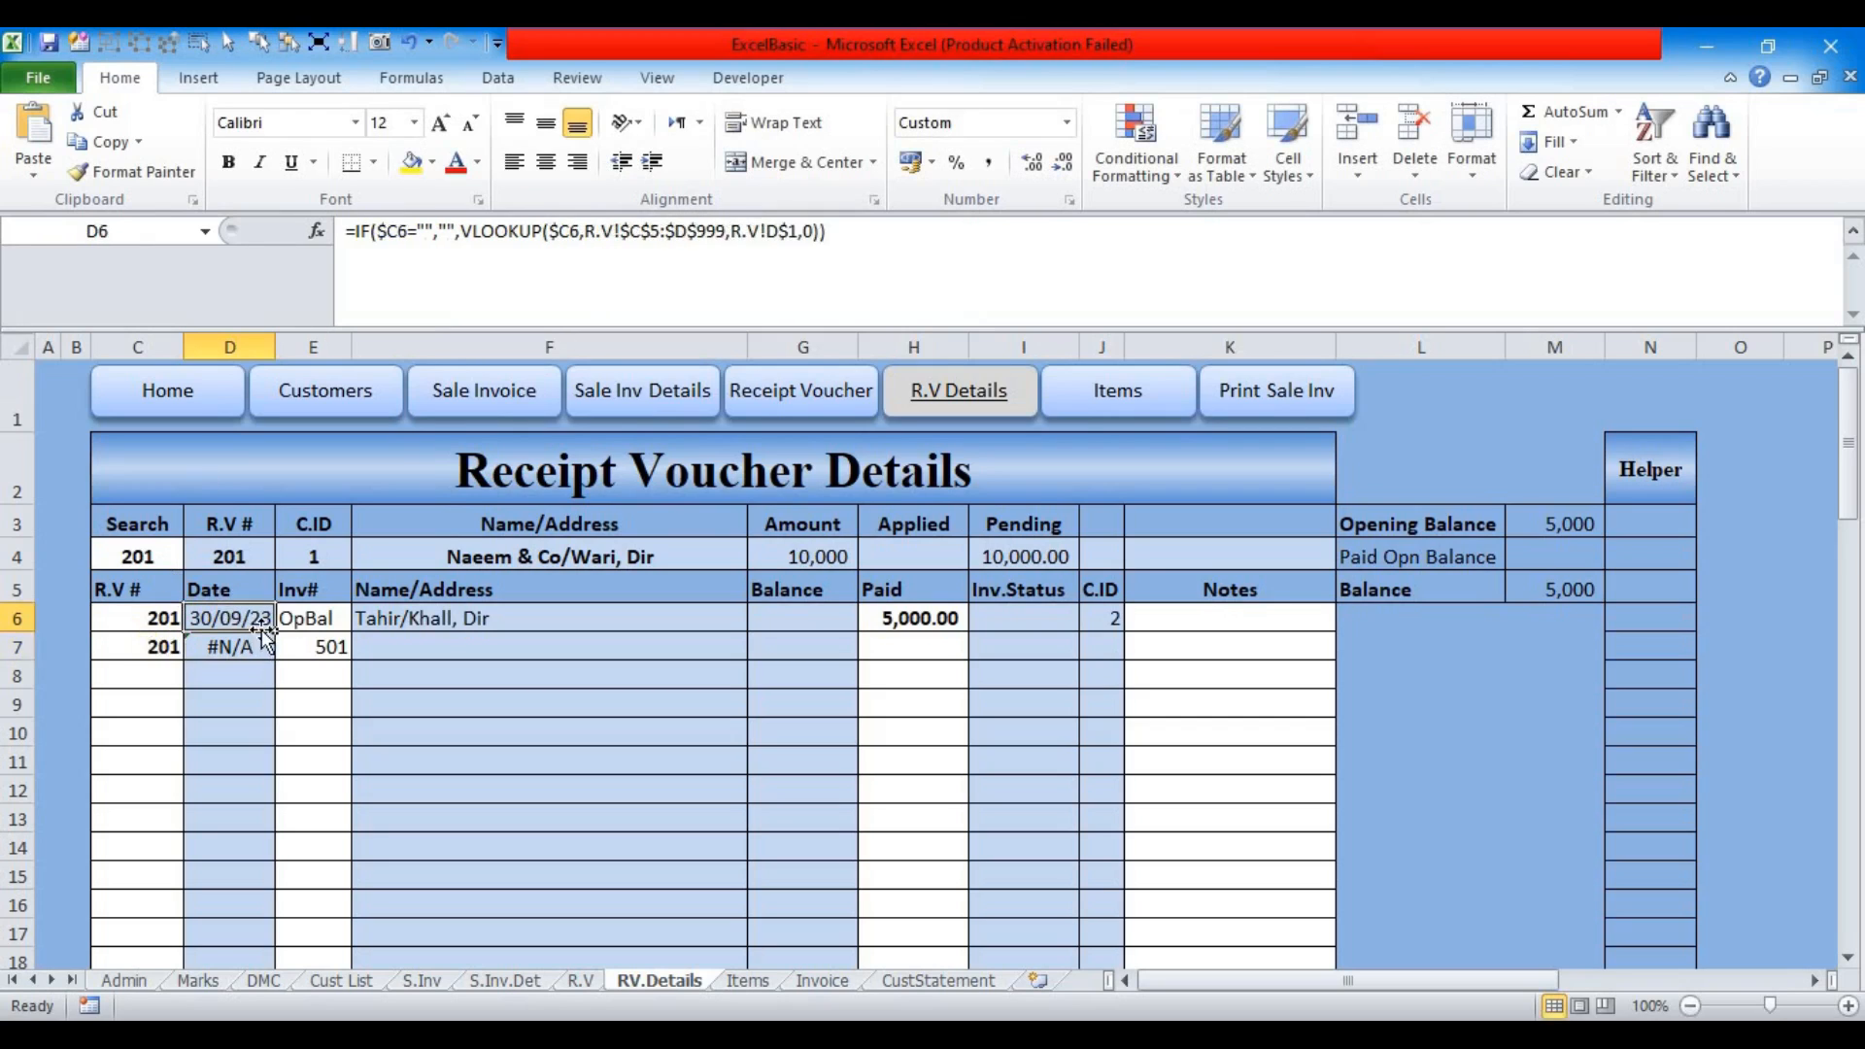
double_click(273, 632)
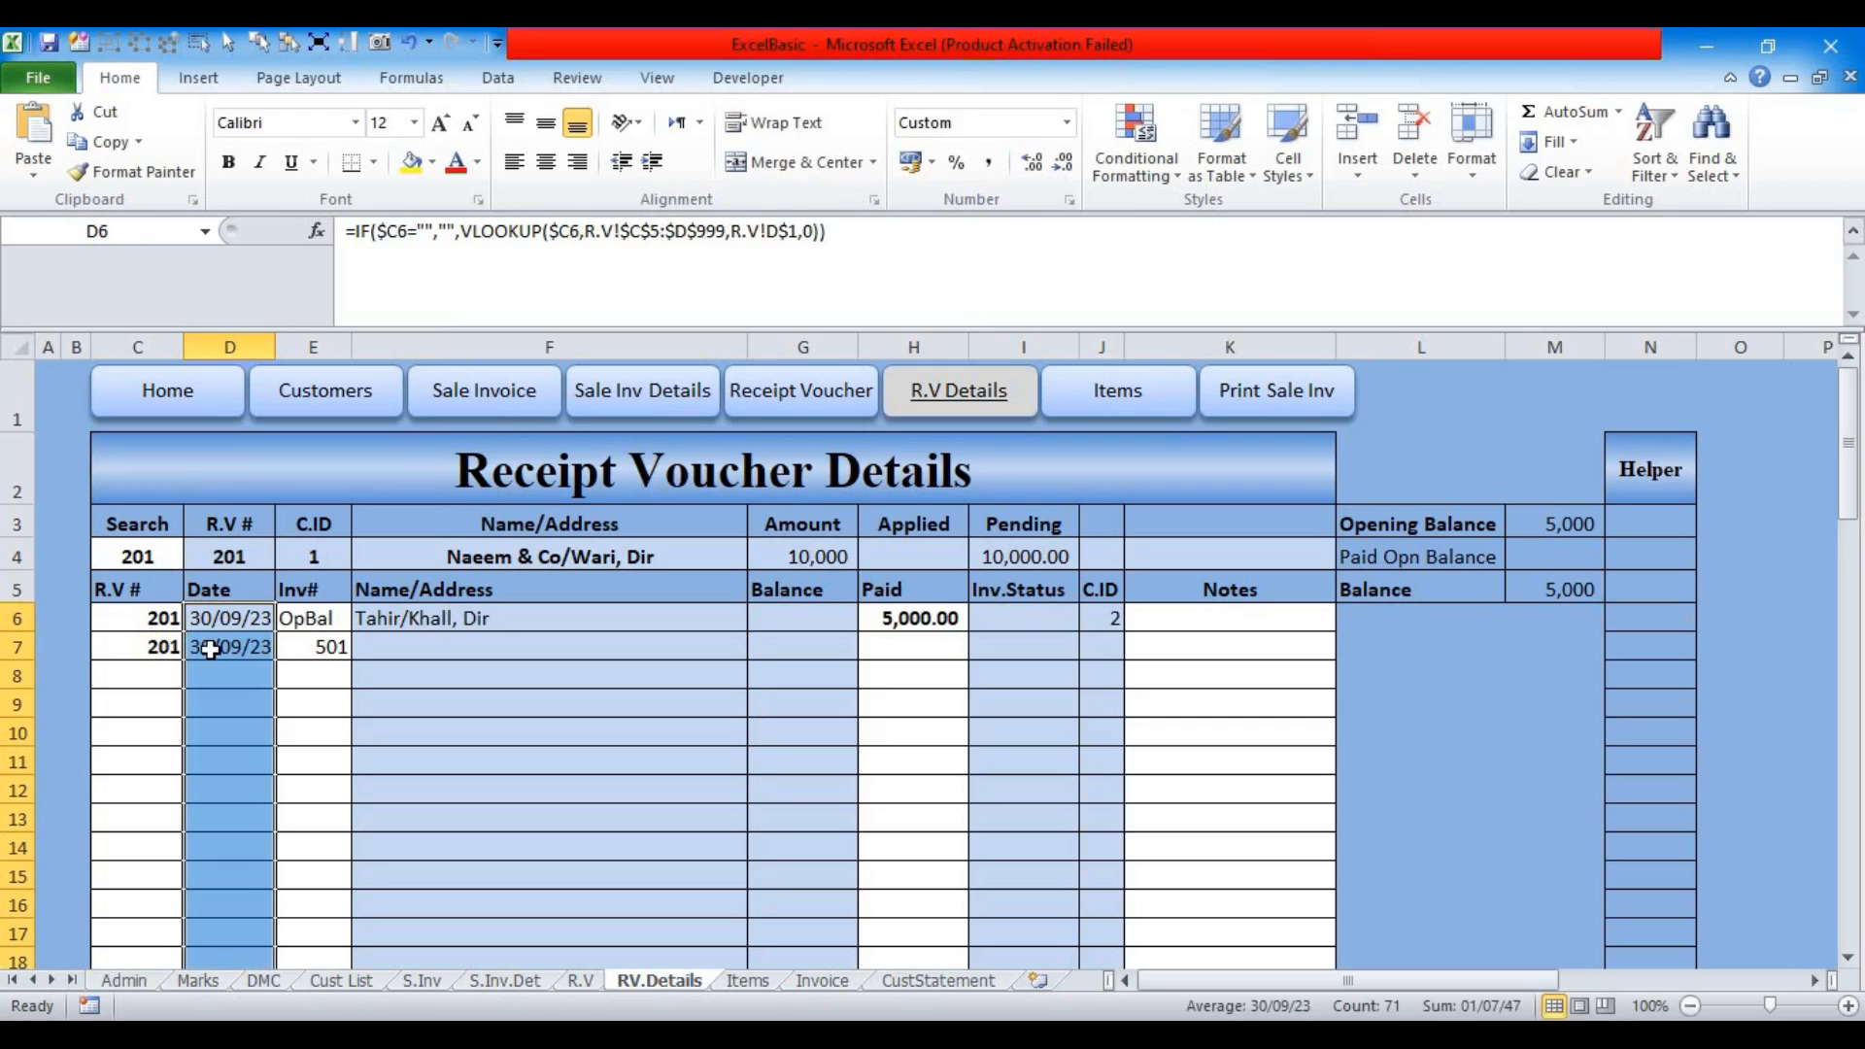
left_click(307, 652)
Step: Fill the Name/Address formula from F6 down its column and check the copy in F7
left_click(374, 649)
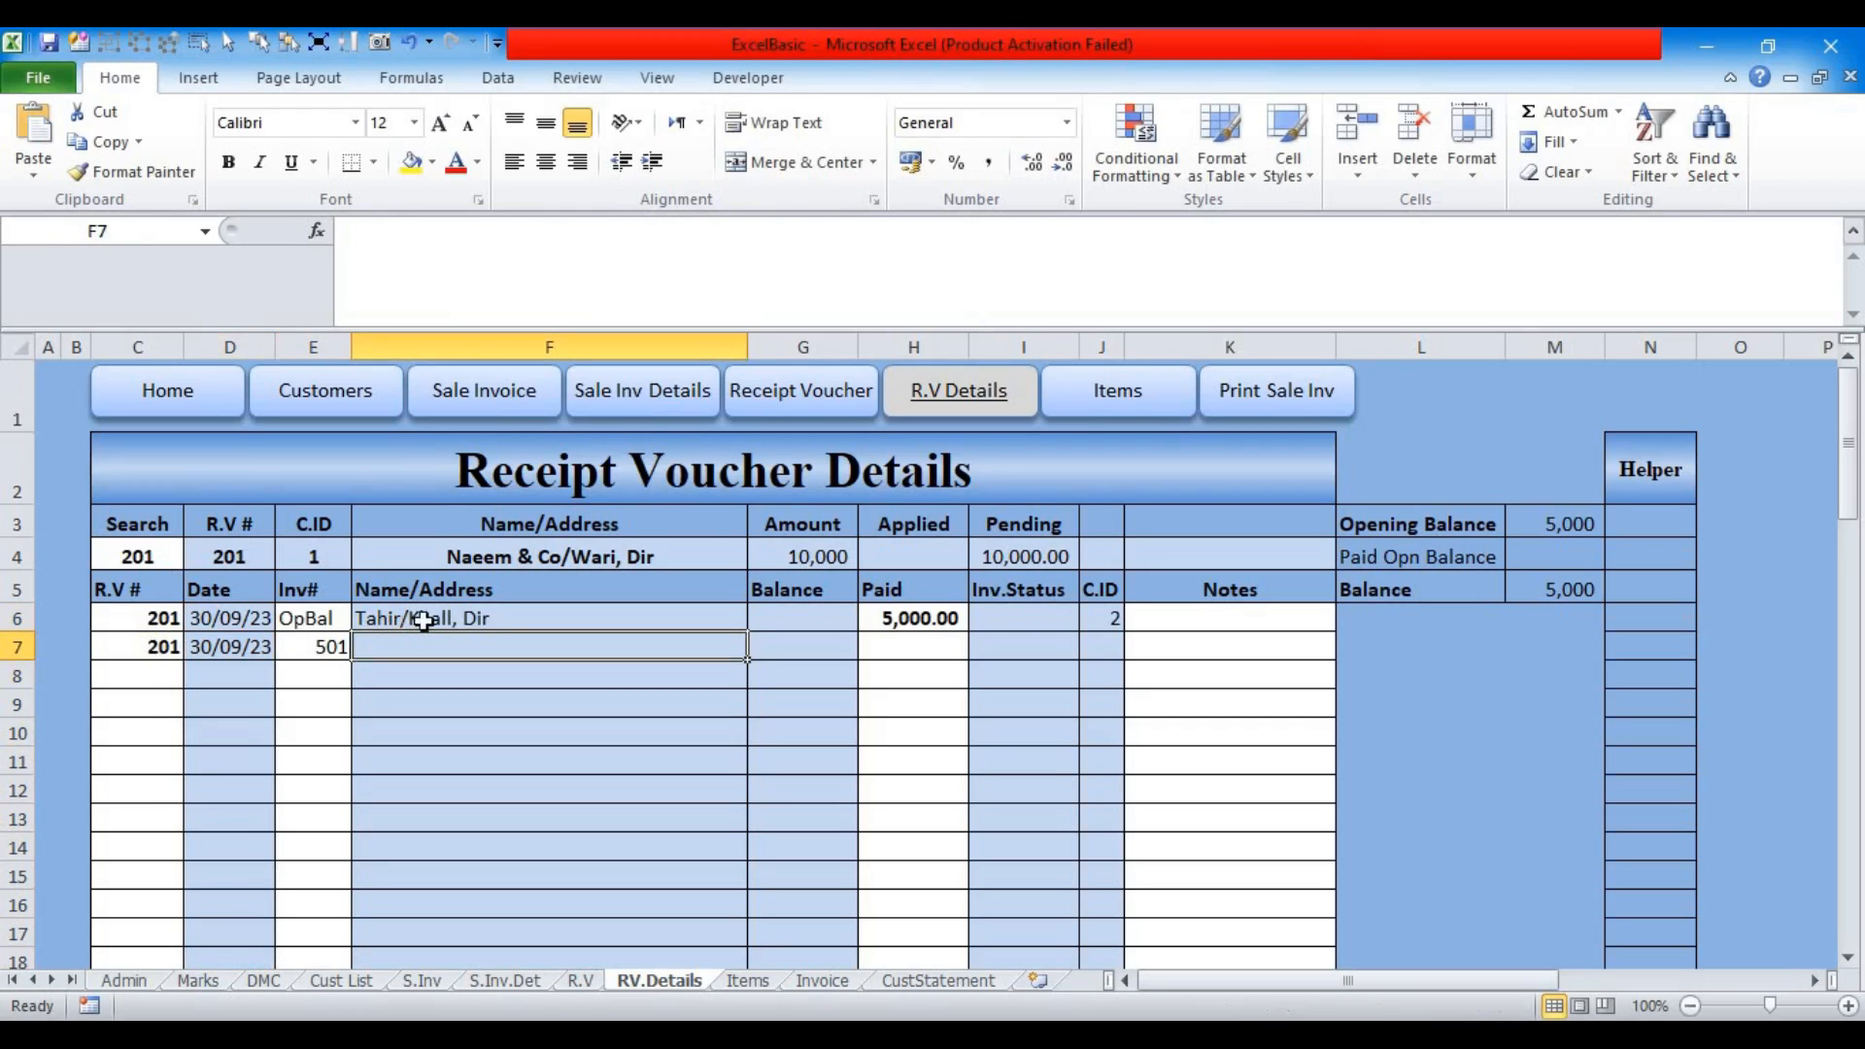
left_click(418, 622)
double_click(747, 632)
left_click(455, 651)
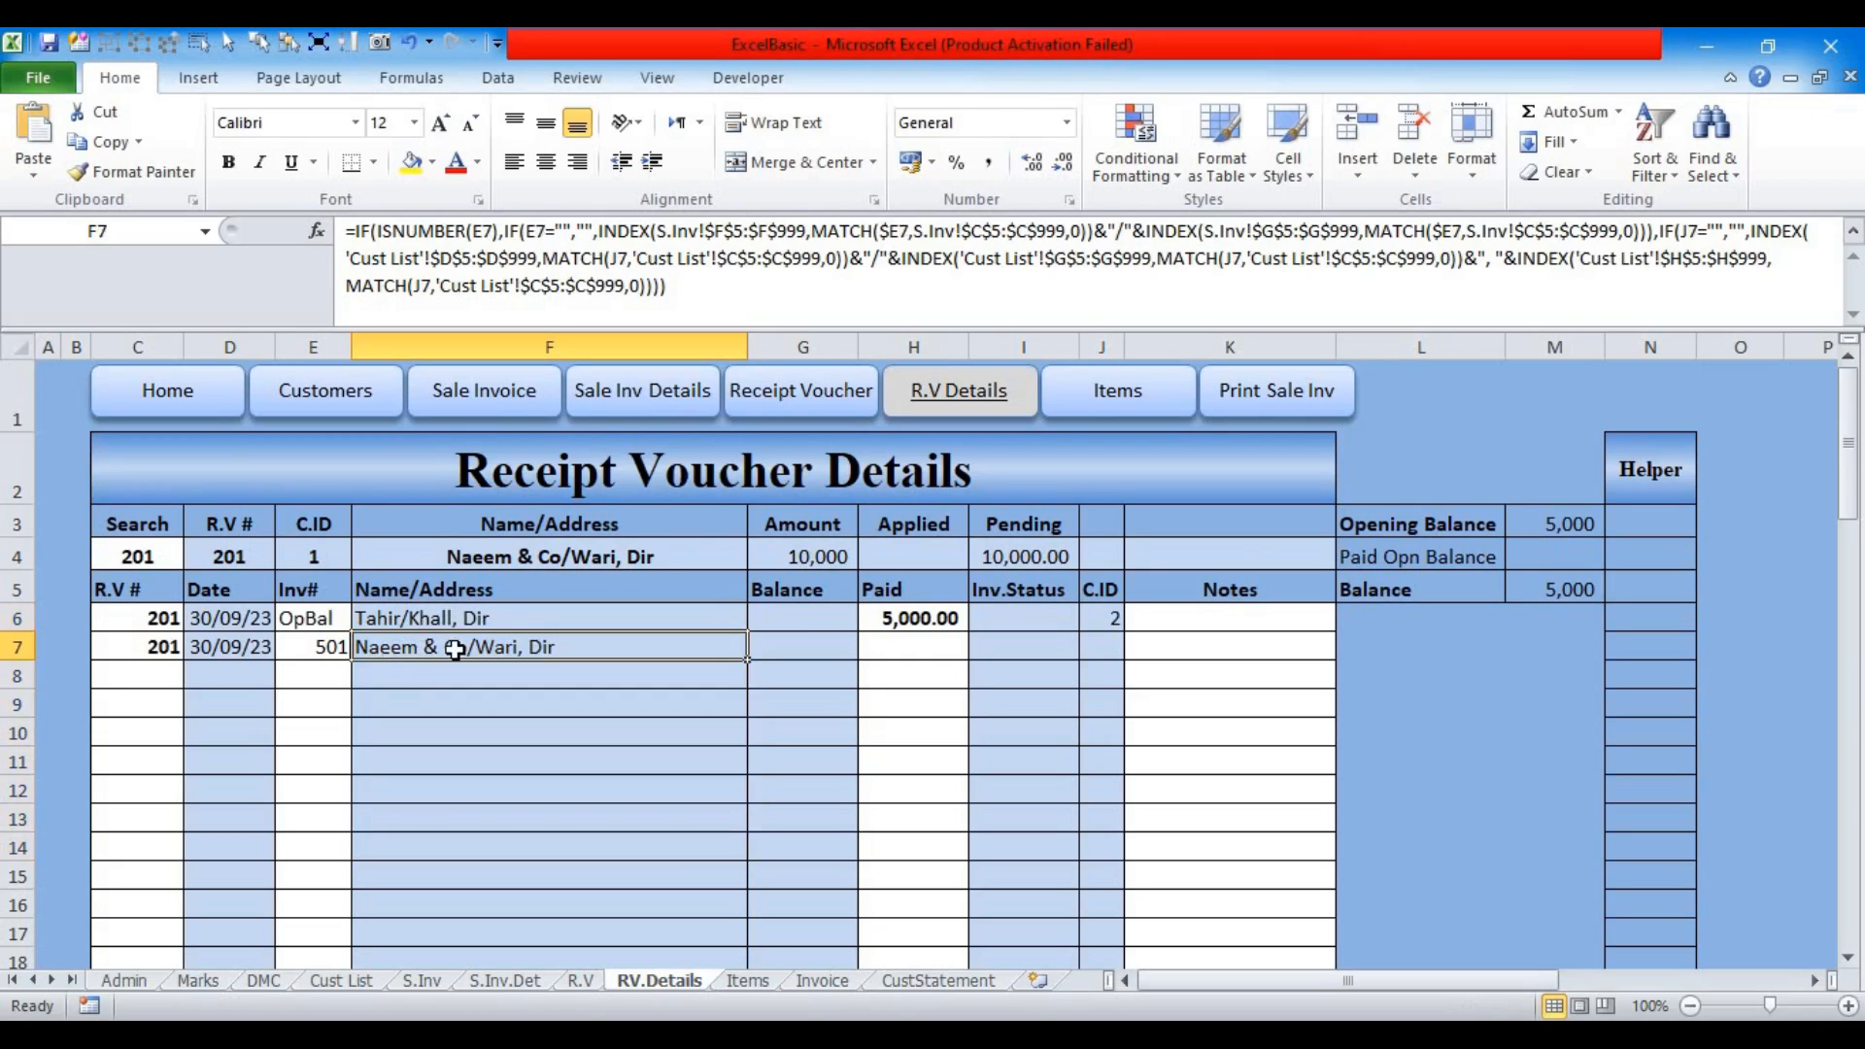
Step: Fill the Balance formula from G6 down its column and check the copy in G7
left_click(852, 627)
double_click(859, 632)
left_click(815, 646)
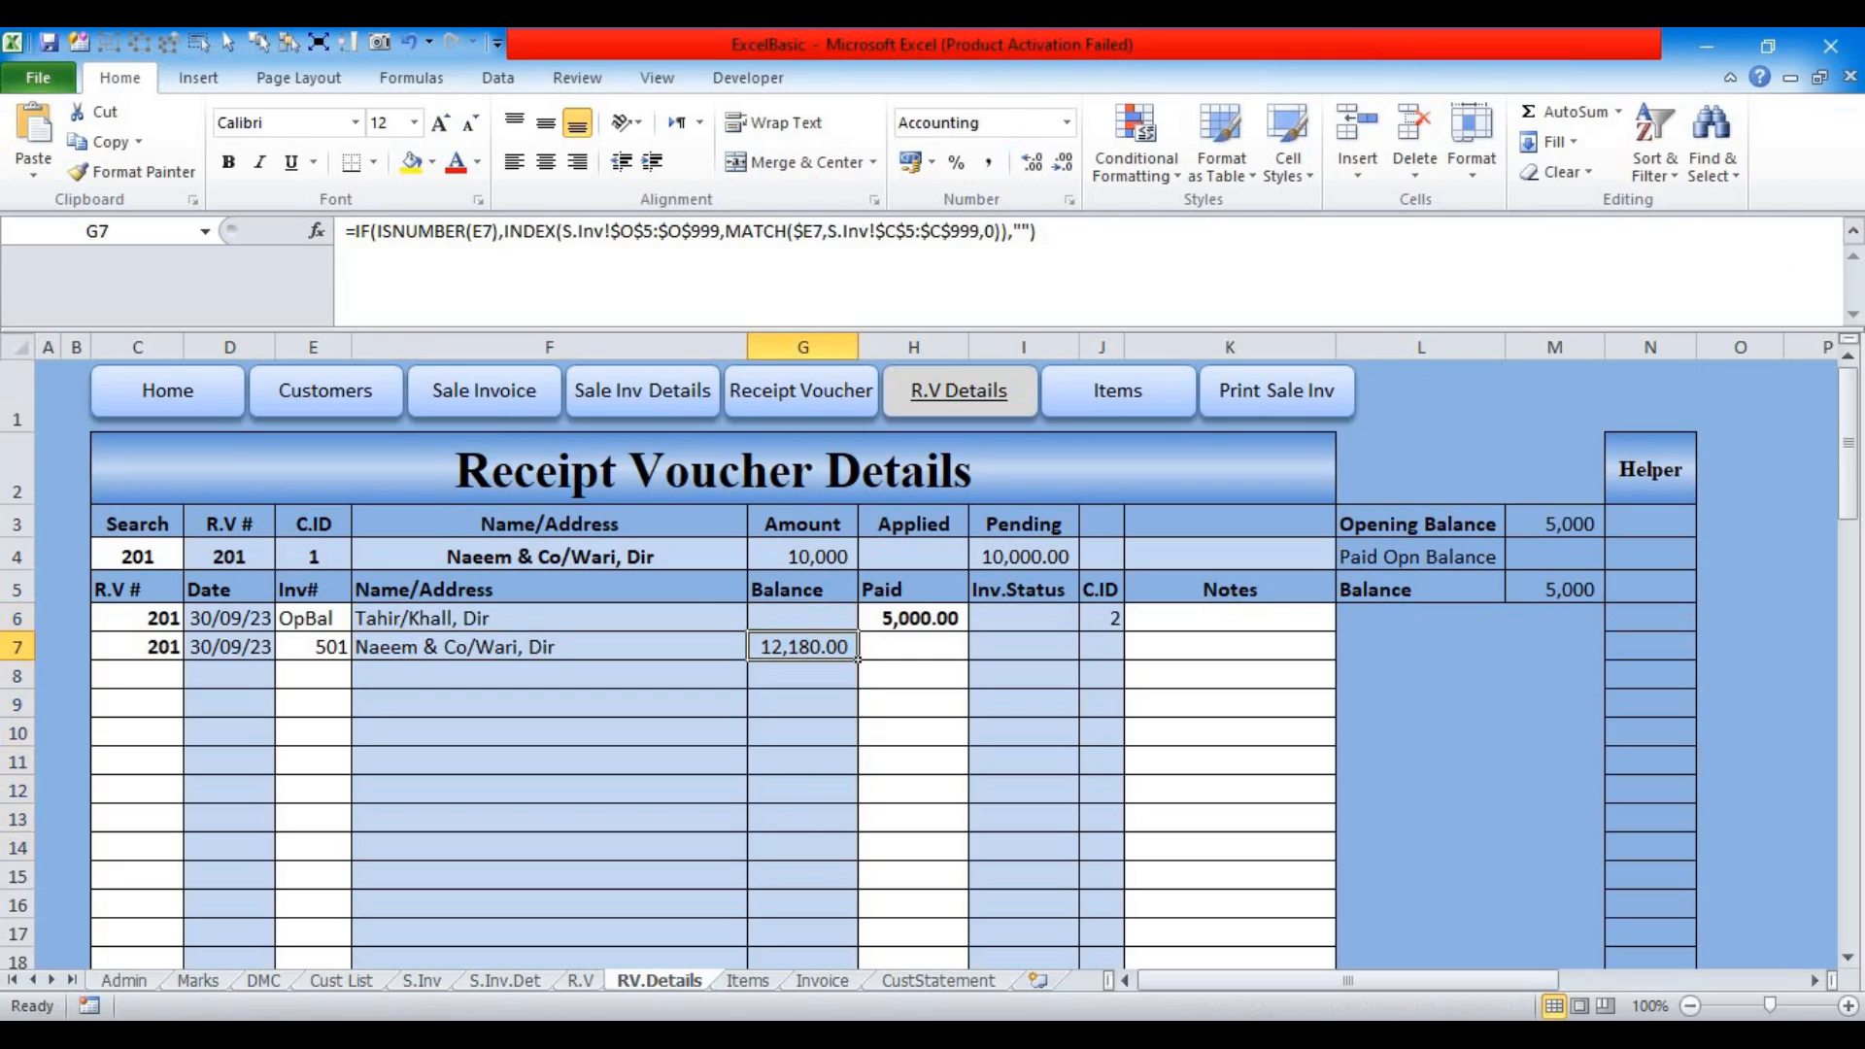
Step: Enter 5000 as the Paid amount for invoice 501 in H7 and check its balance
left_click(906, 651)
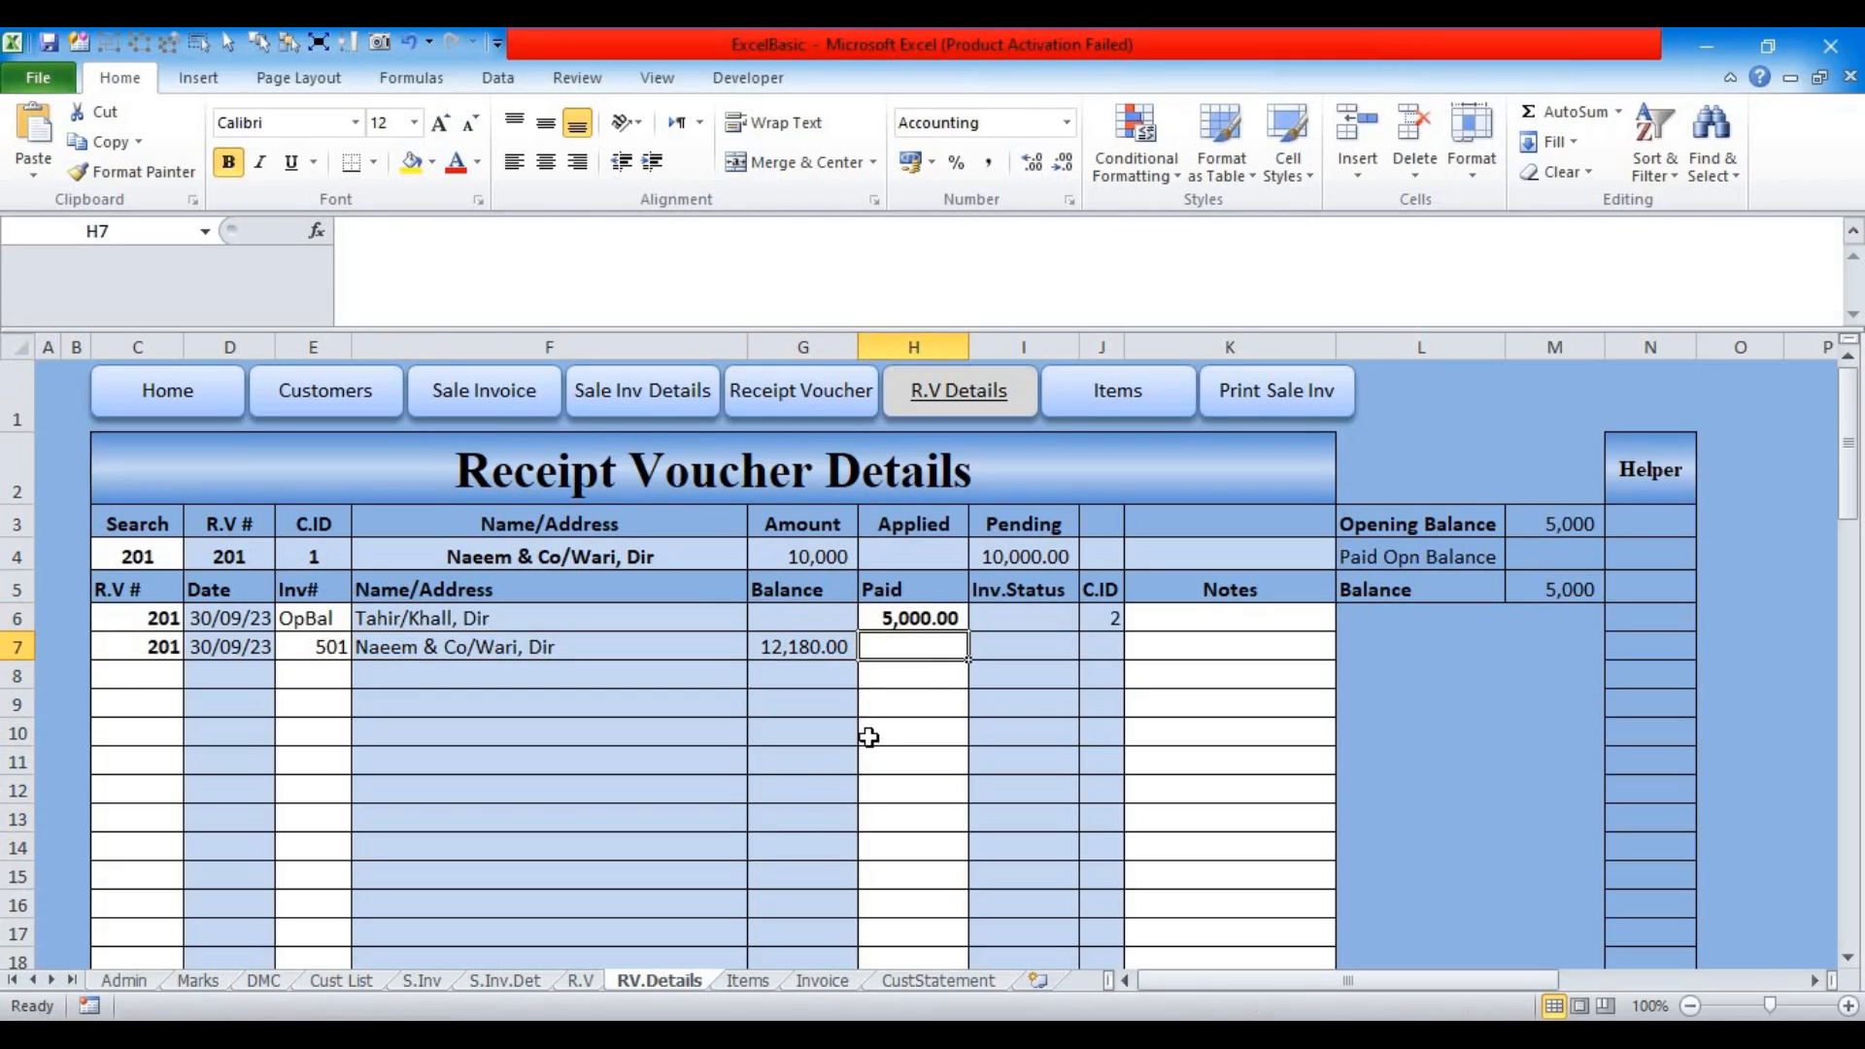
type("5000")
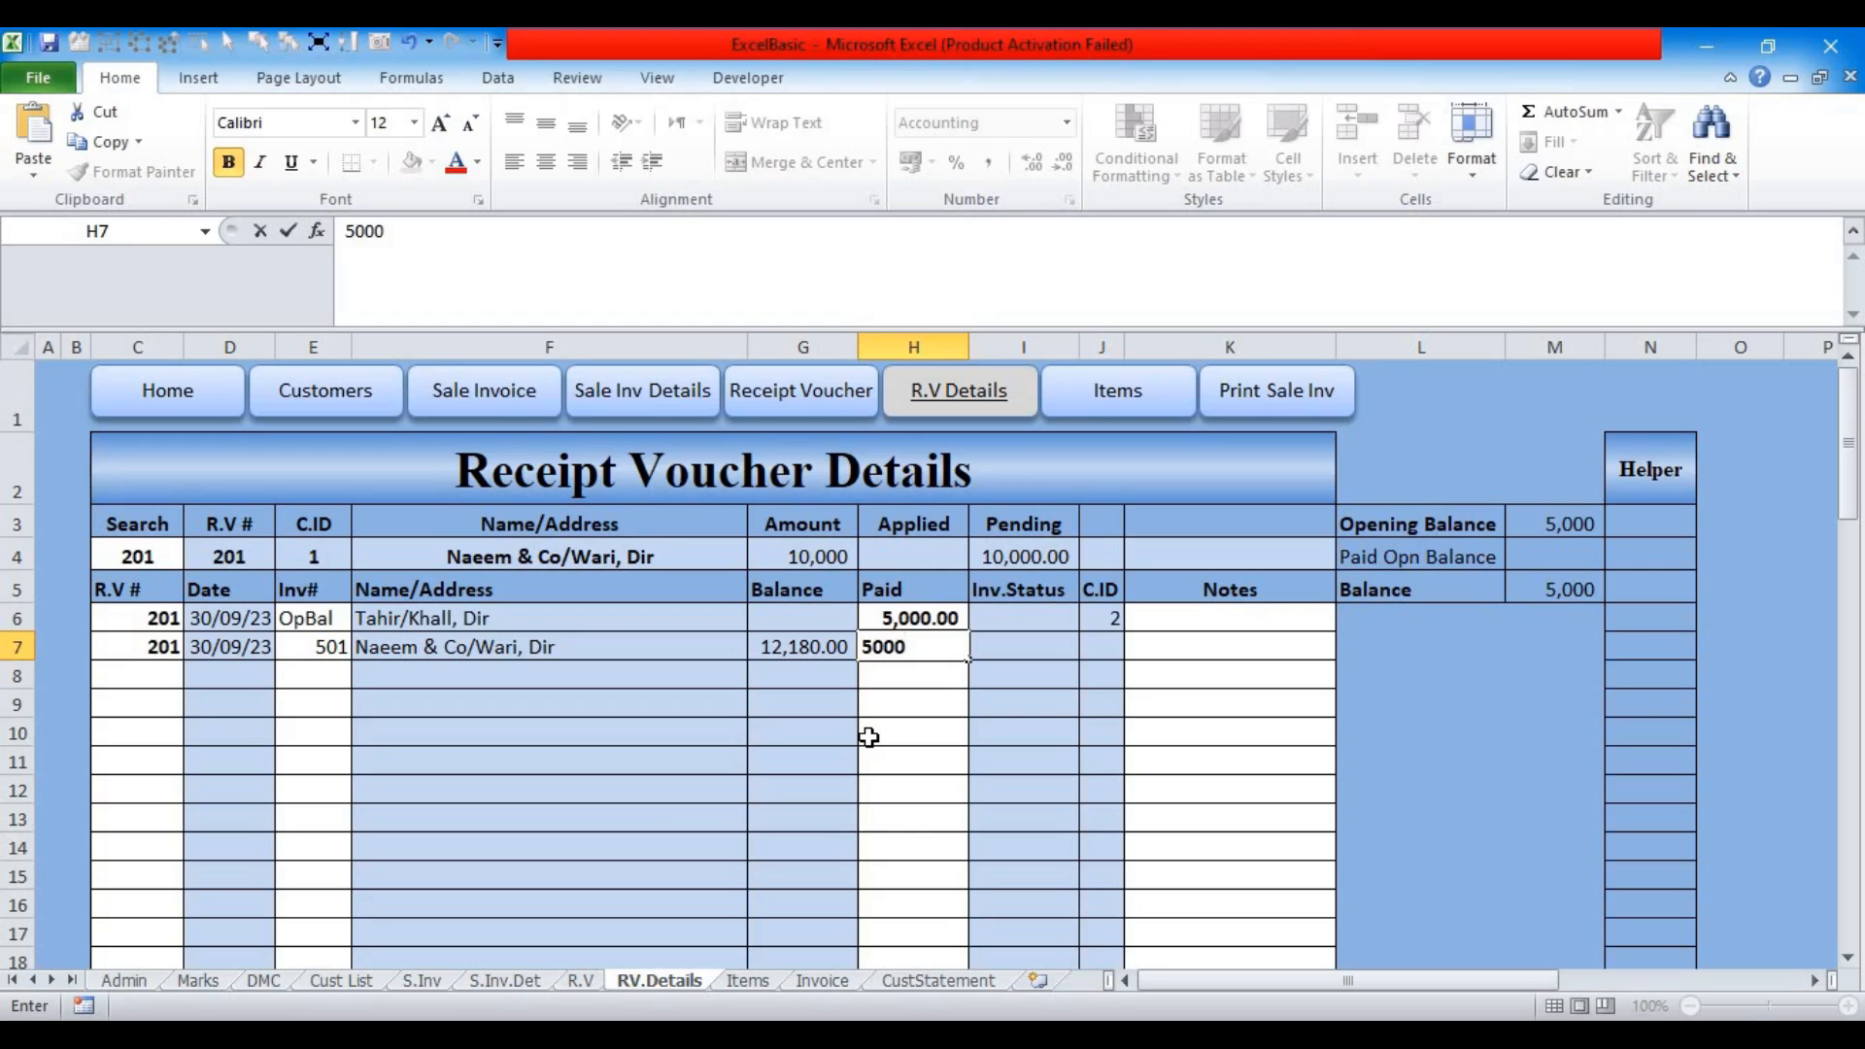
key("Return")
left_click(811, 646)
Step: Copy the Inv.Status formula from I6 down the rows below it
left_click(1057, 622)
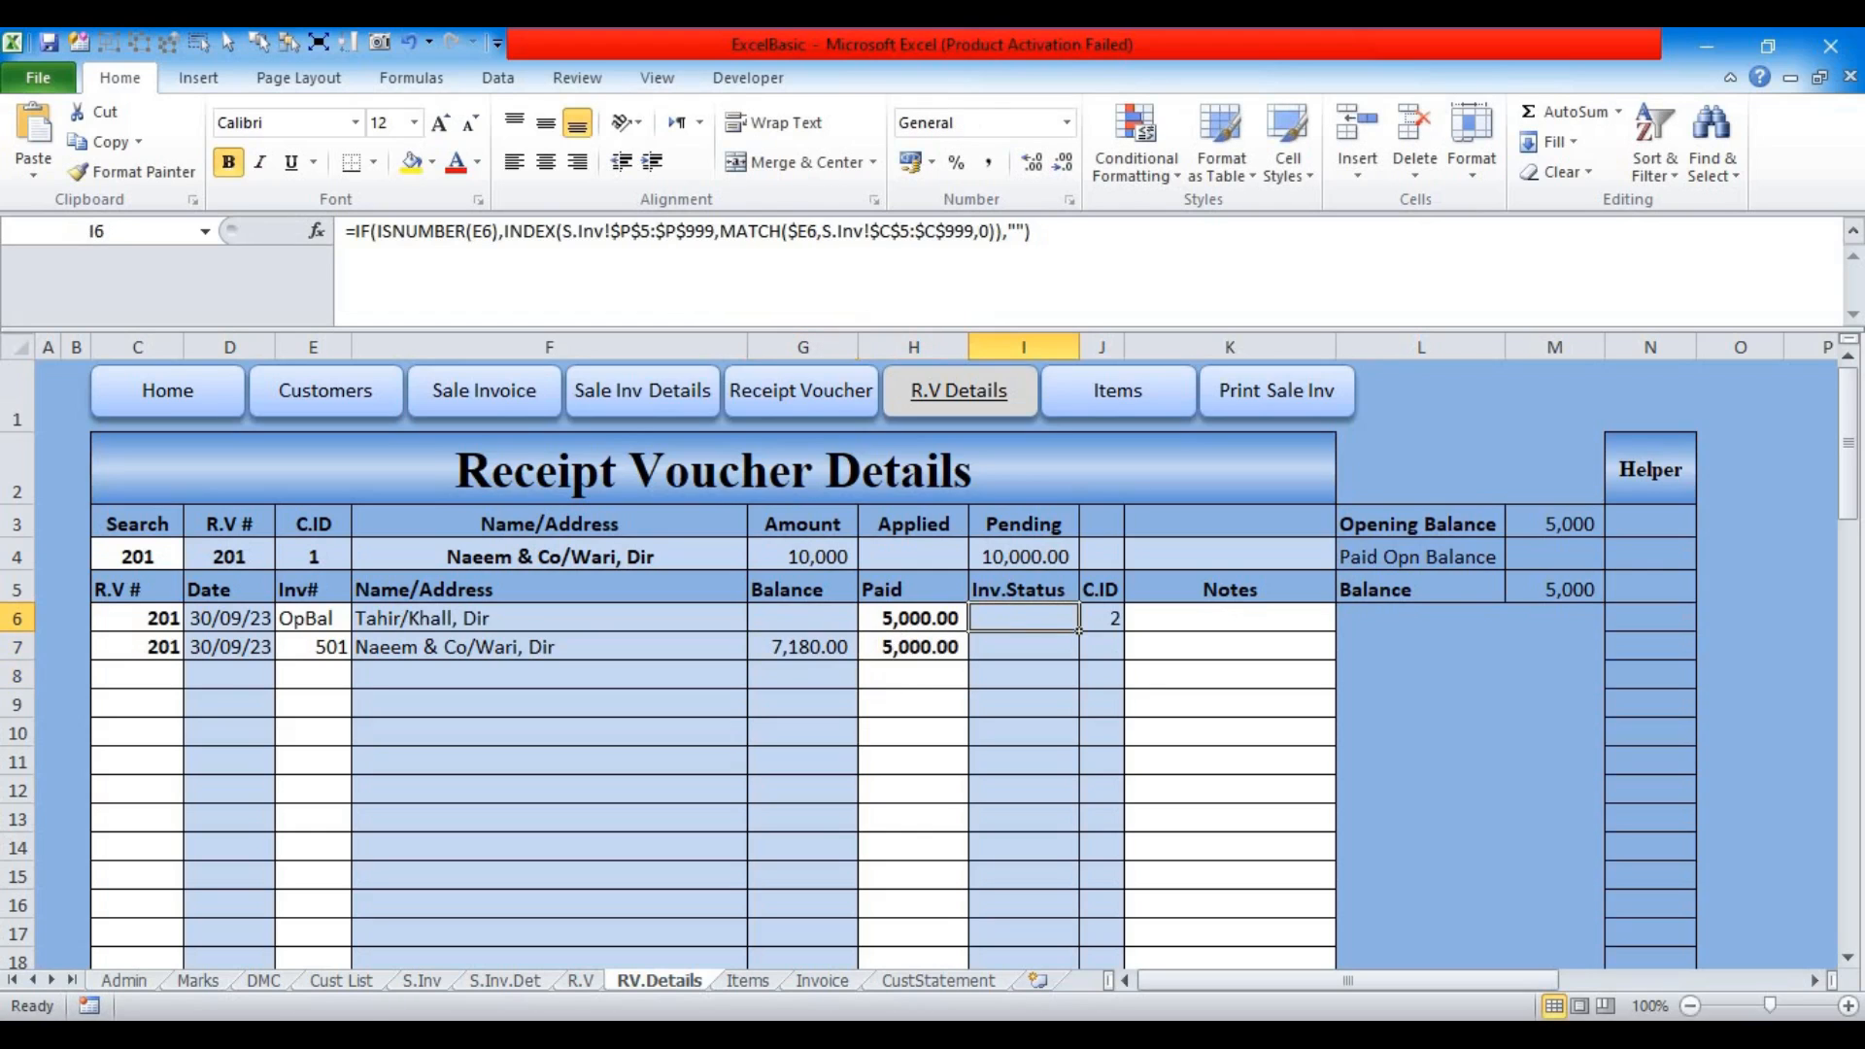
left_click_drag(1079, 634, 1078, 850)
left_click(1015, 646)
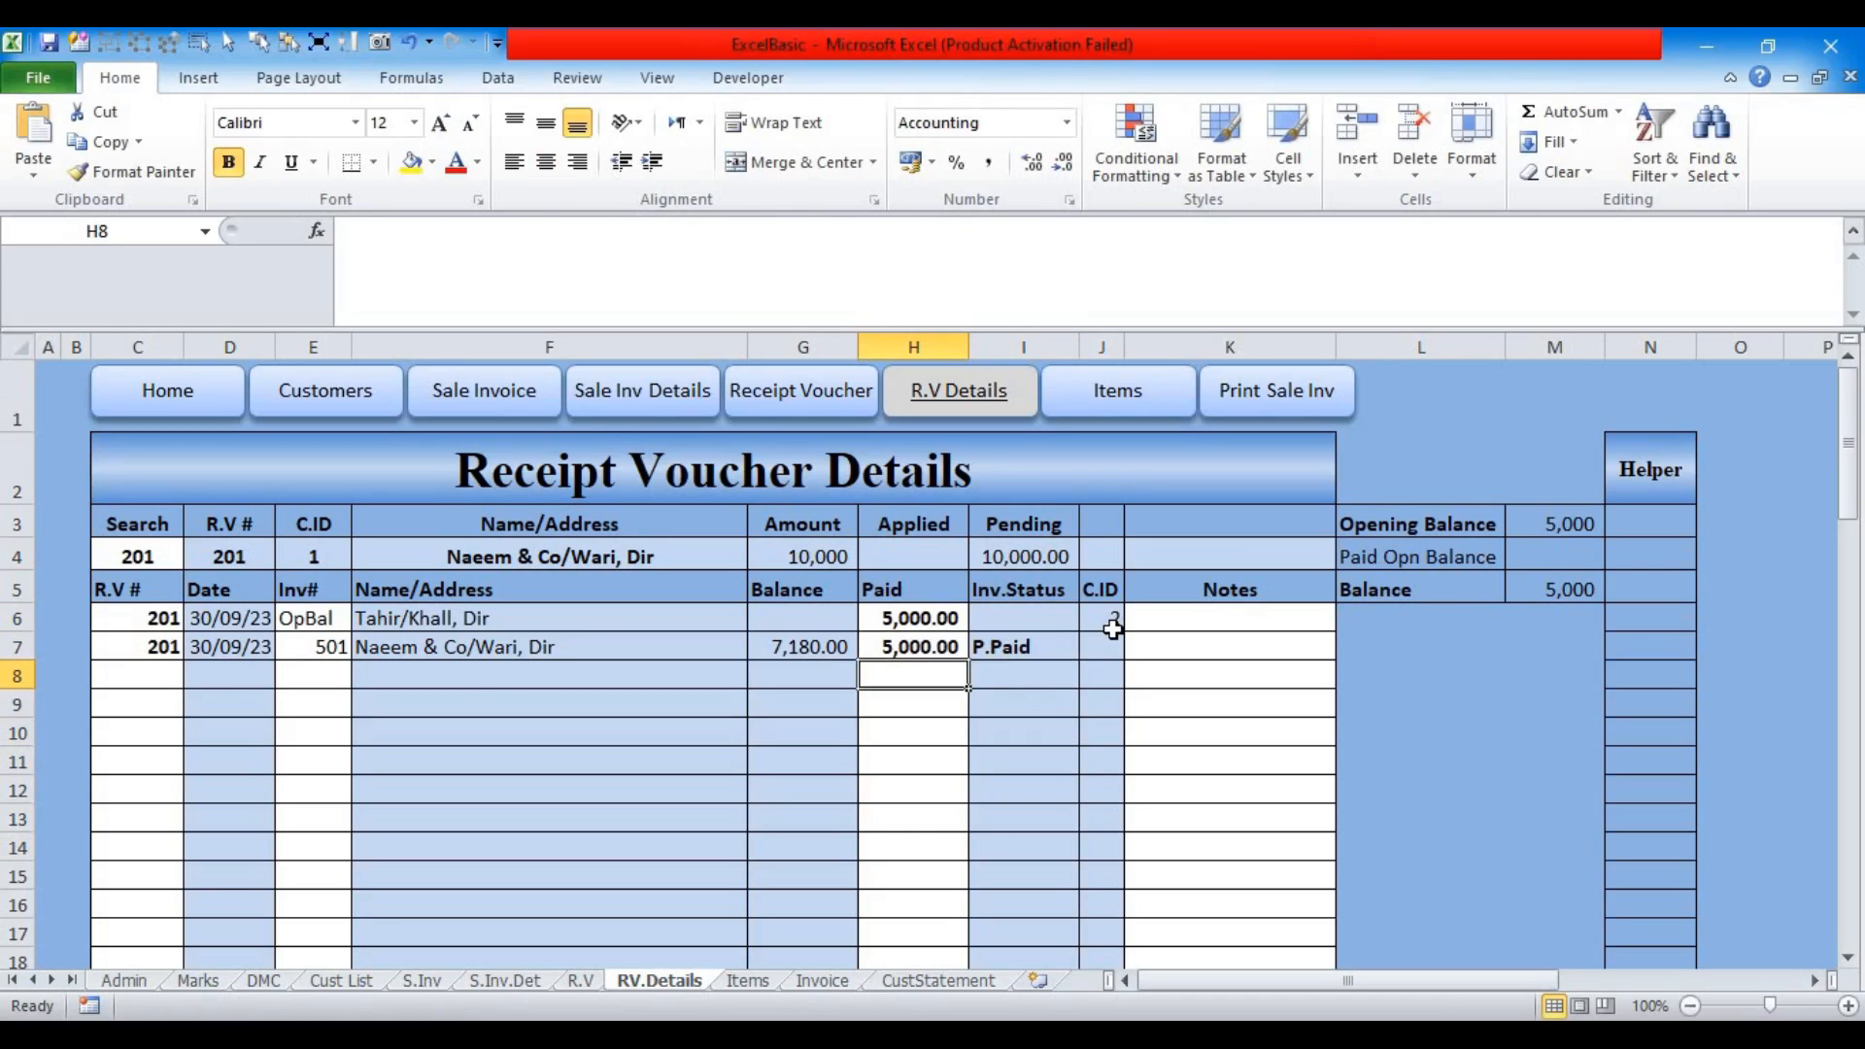
Step: Change the C.ID of the OpBal row in J6 to 1
left_click(1111, 625)
type("1")
key("Return")
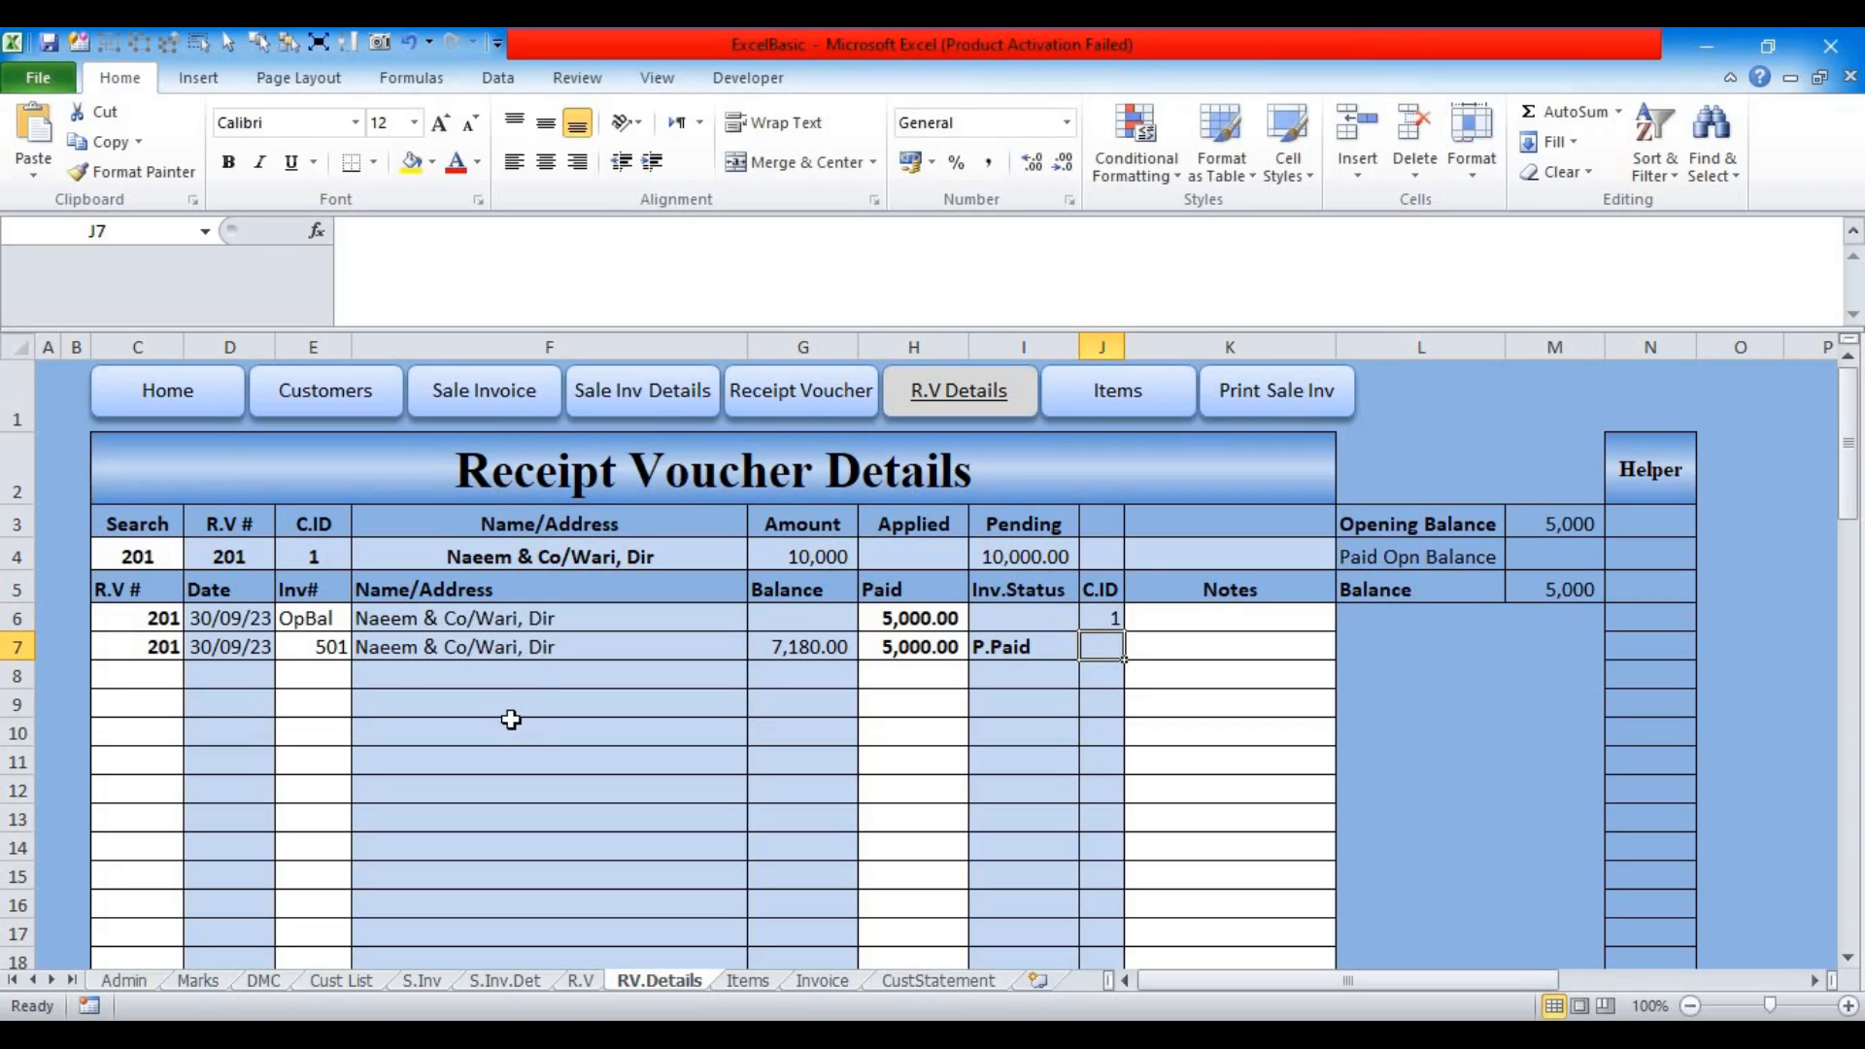
Step: Start a SUMIF formula for Applied in H4 with the R.V # cells C6:C999 as its range
left_click(901, 569)
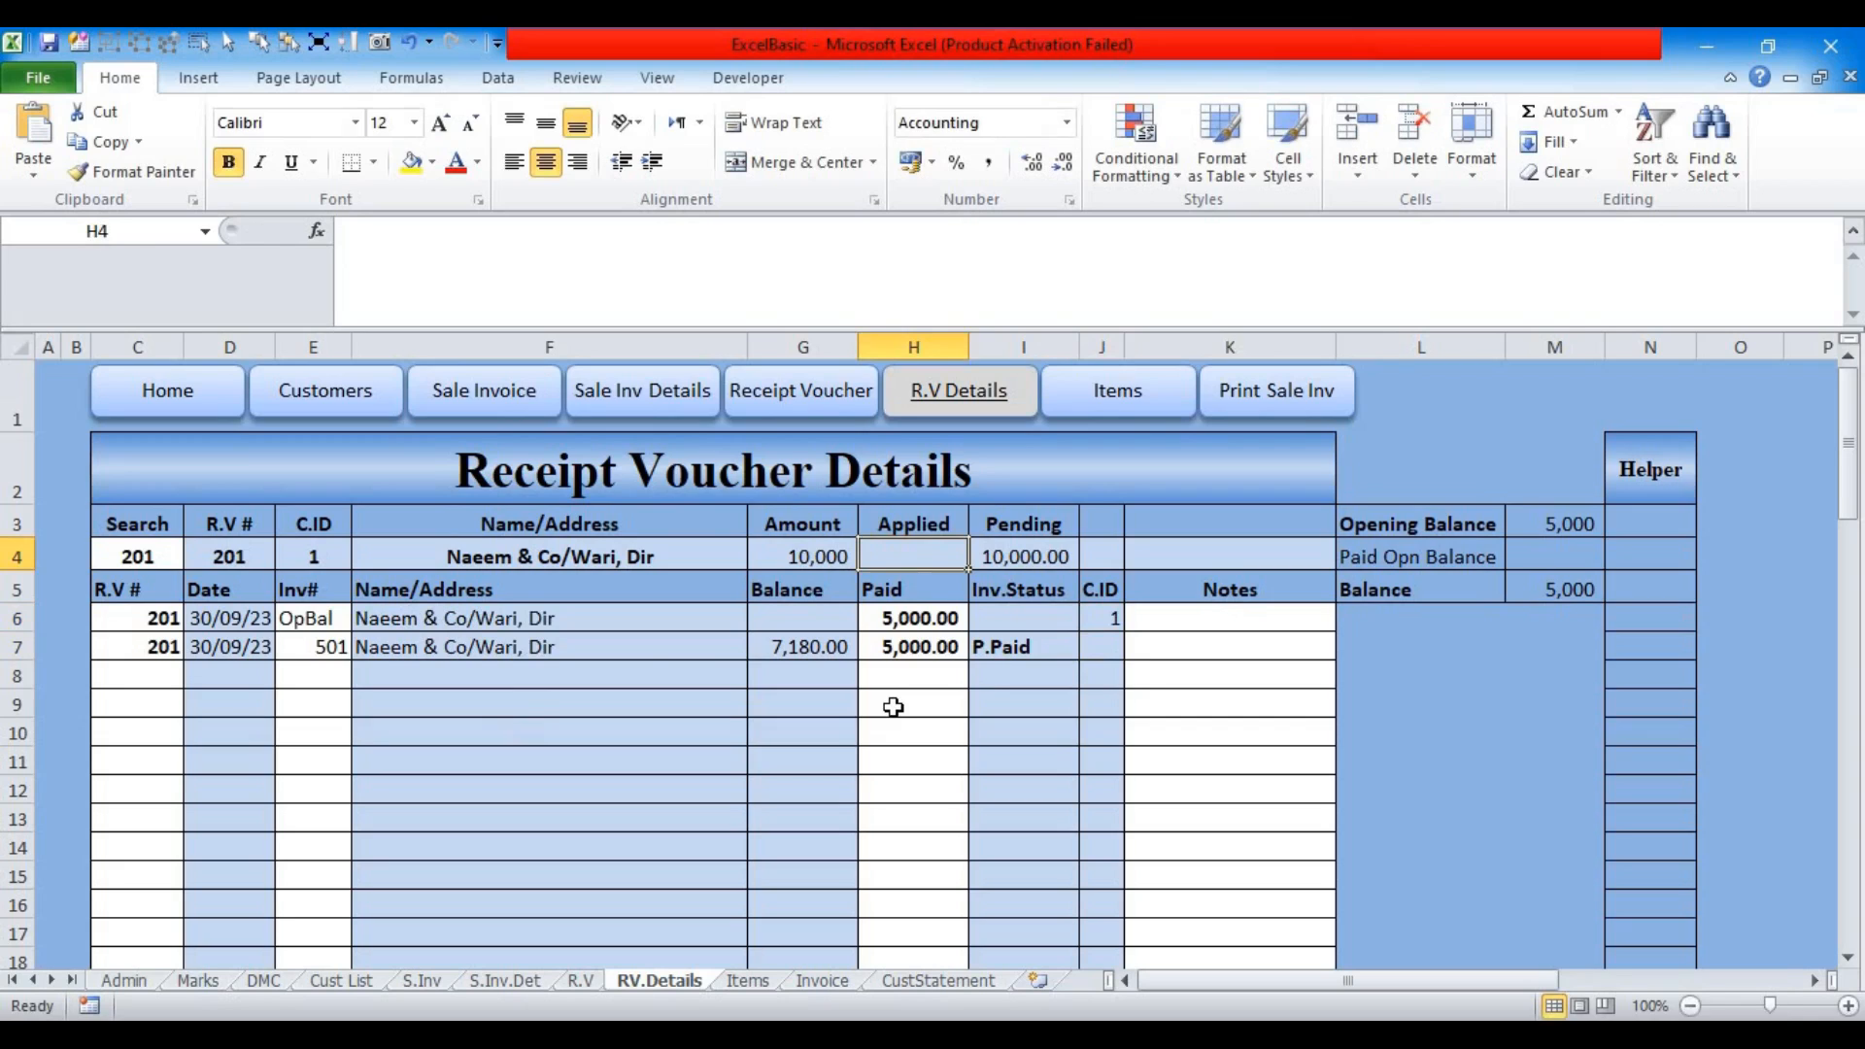
type("=sum")
key("Down")
key("Tab")
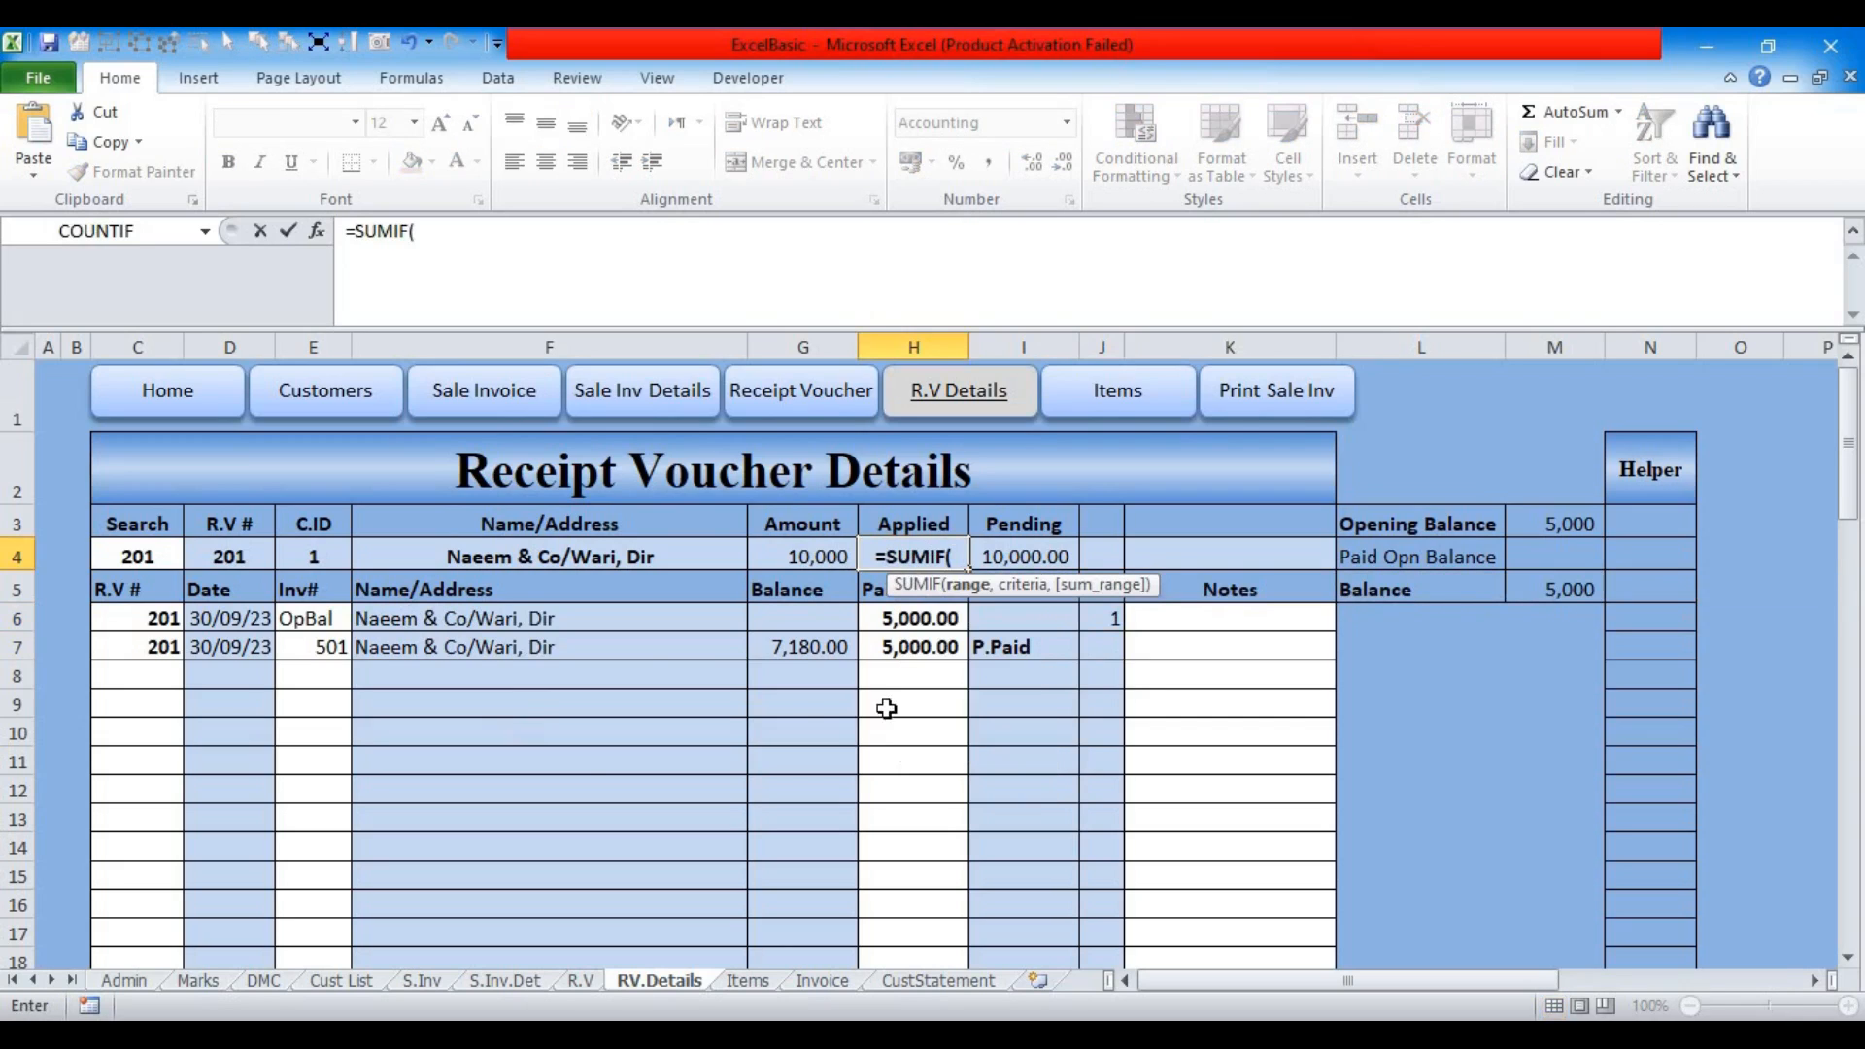
left_click_drag(154, 618, 145, 934)
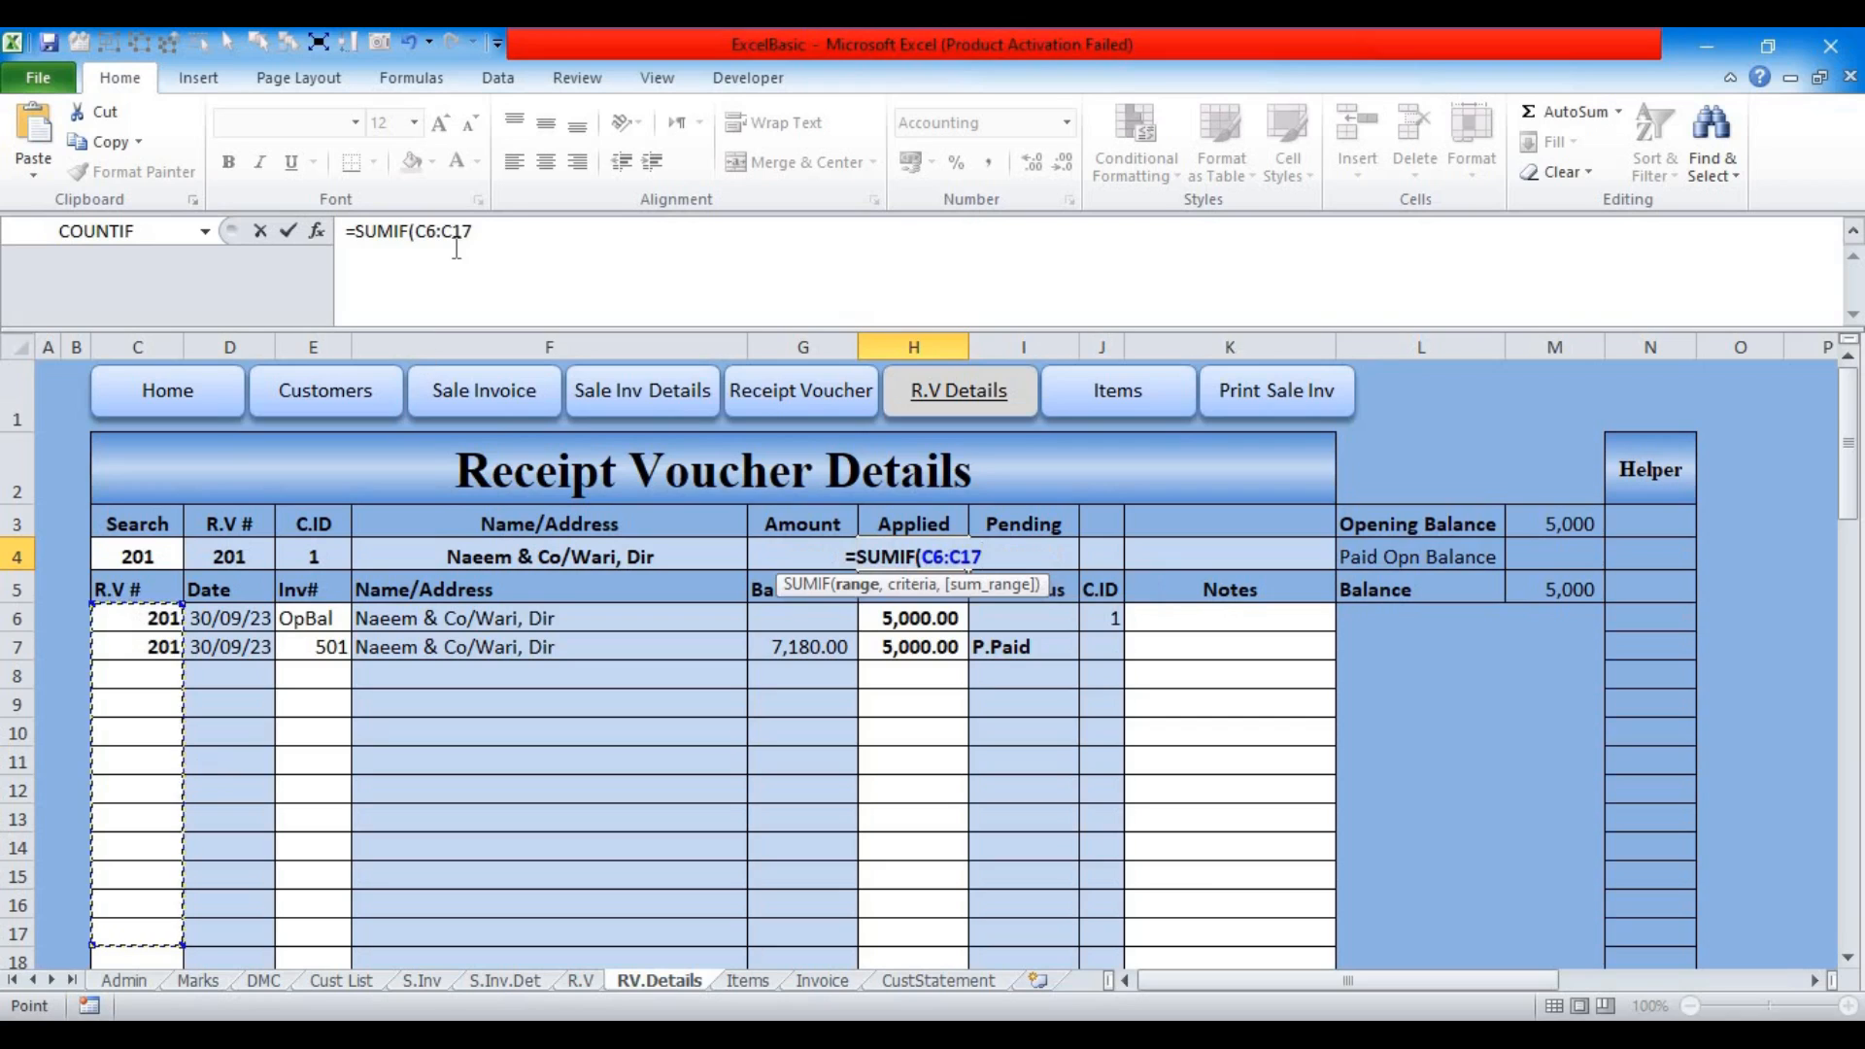
left_click(511, 231)
key("BackSpace")
key("BackSpace")
type("999,")
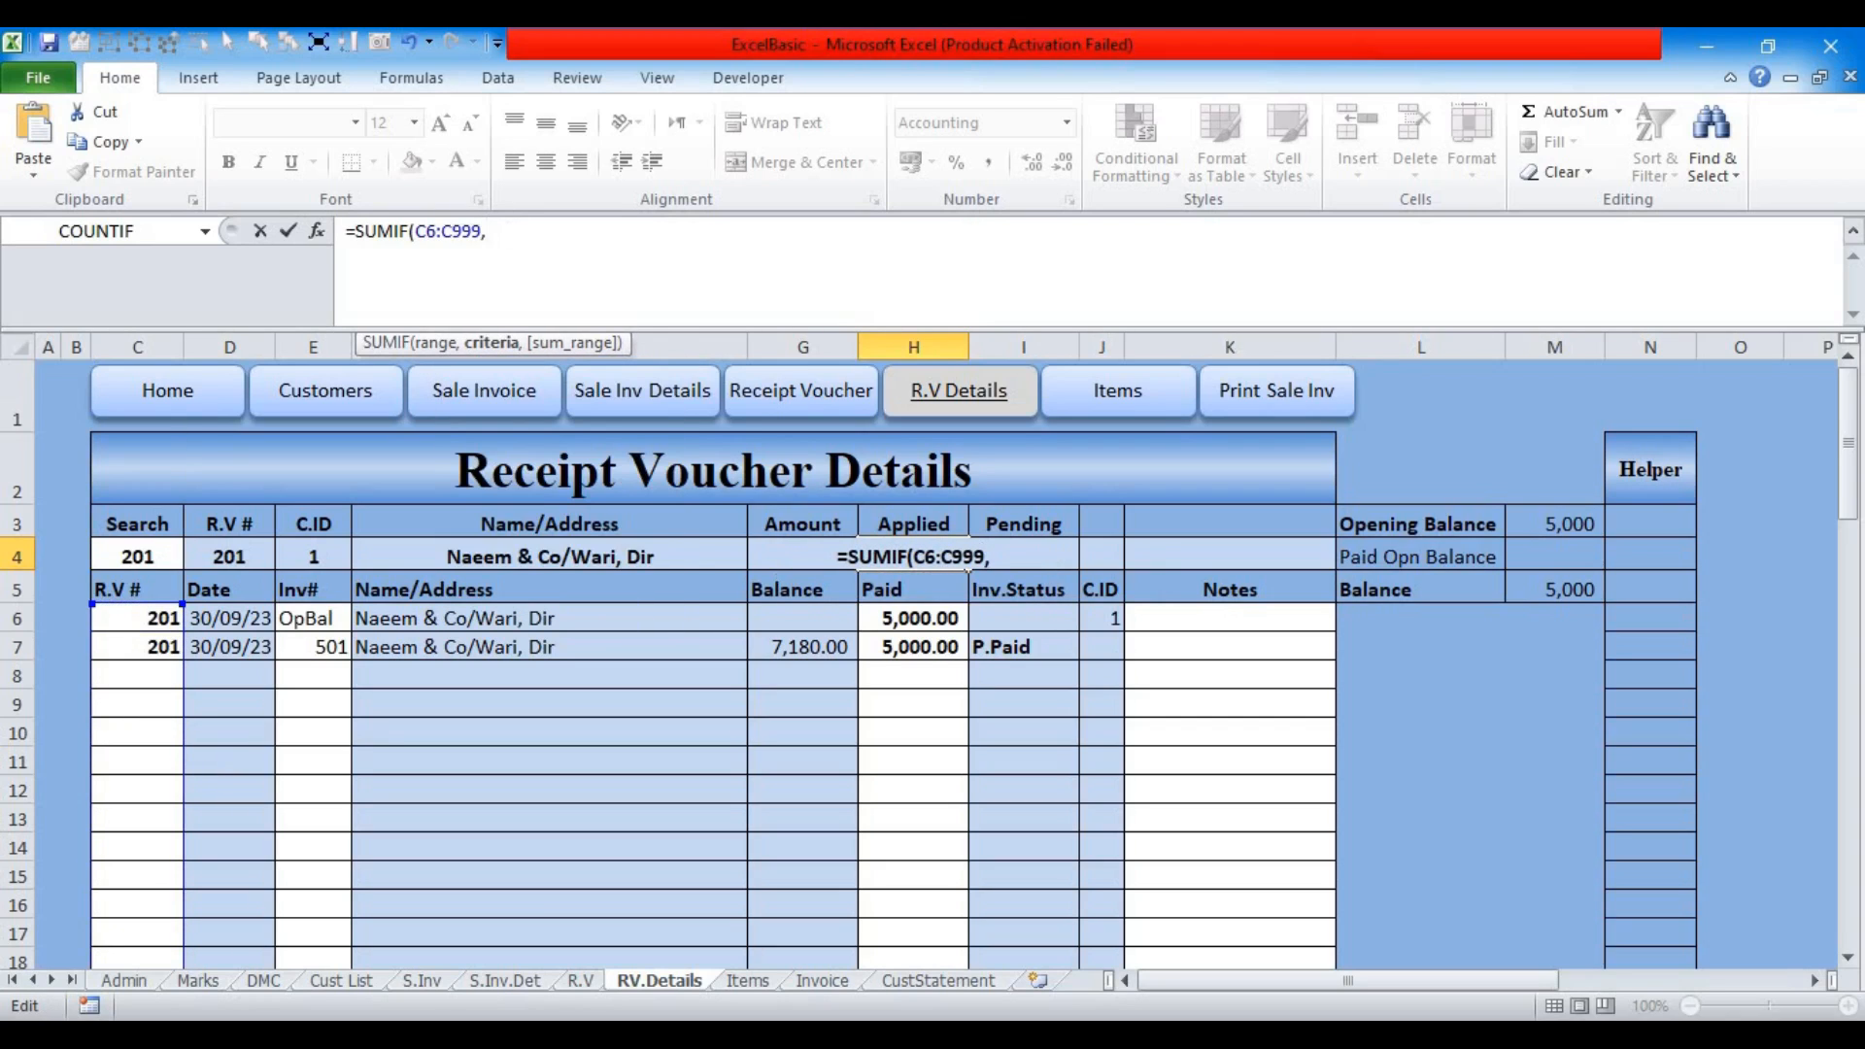
Step: Complete the H4 SUMIF with D4 as the criteria and the Paid cells H6:H999 as the sum range
left_click(234, 559)
type(",")
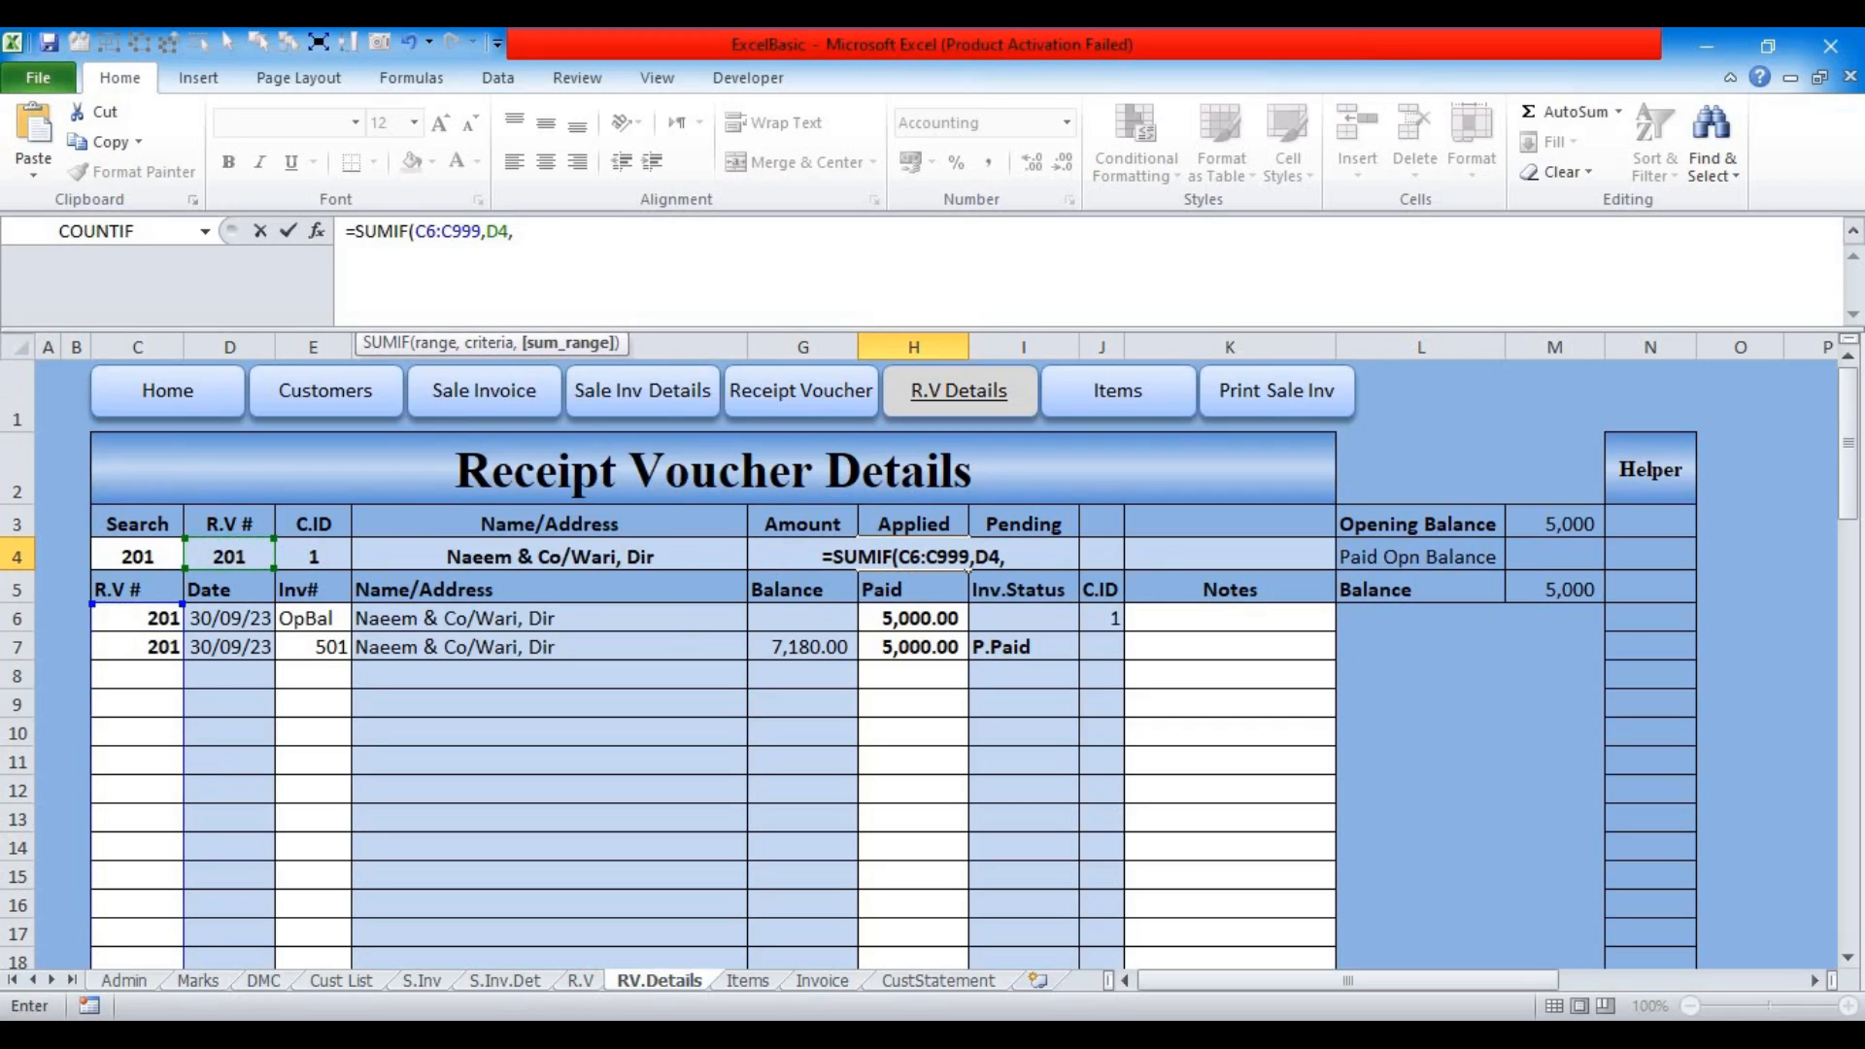
left_click_drag(909, 618, 936, 943)
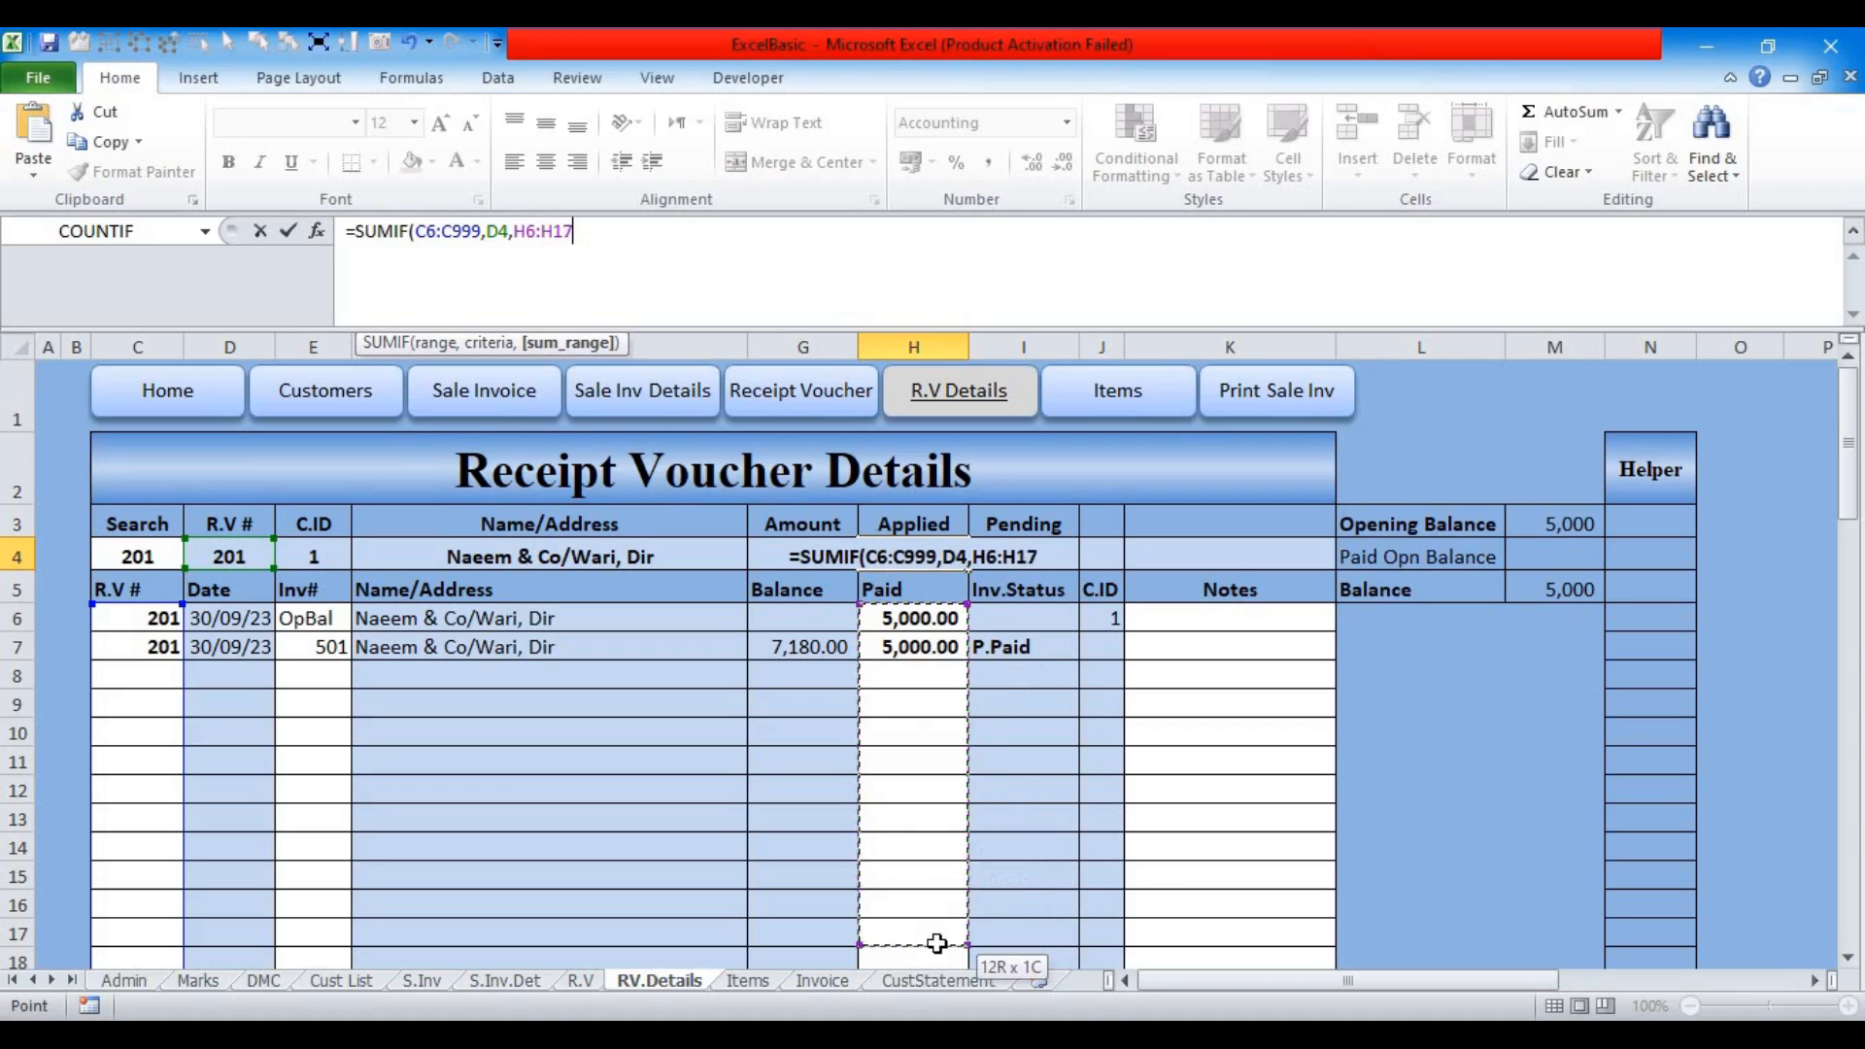
left_click(614, 243)
key("BackSpace")
key("BackSpace")
type("999")
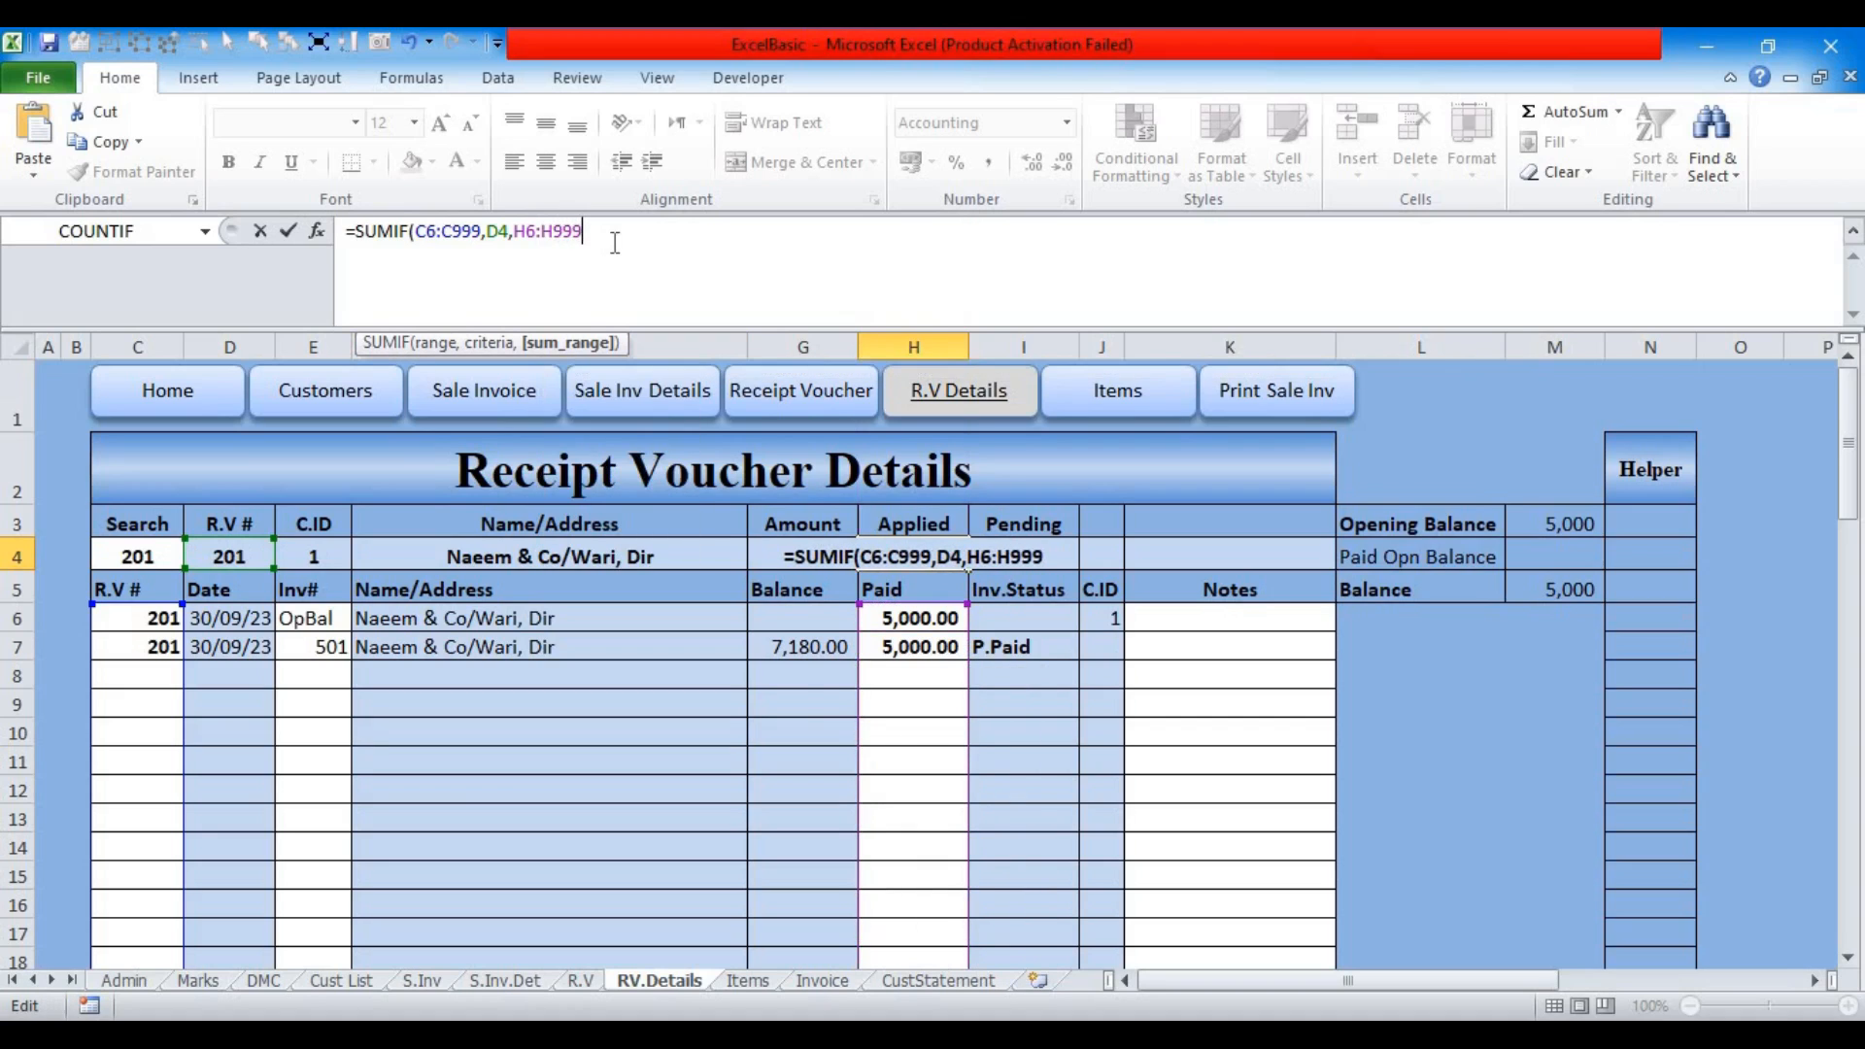
key("Return")
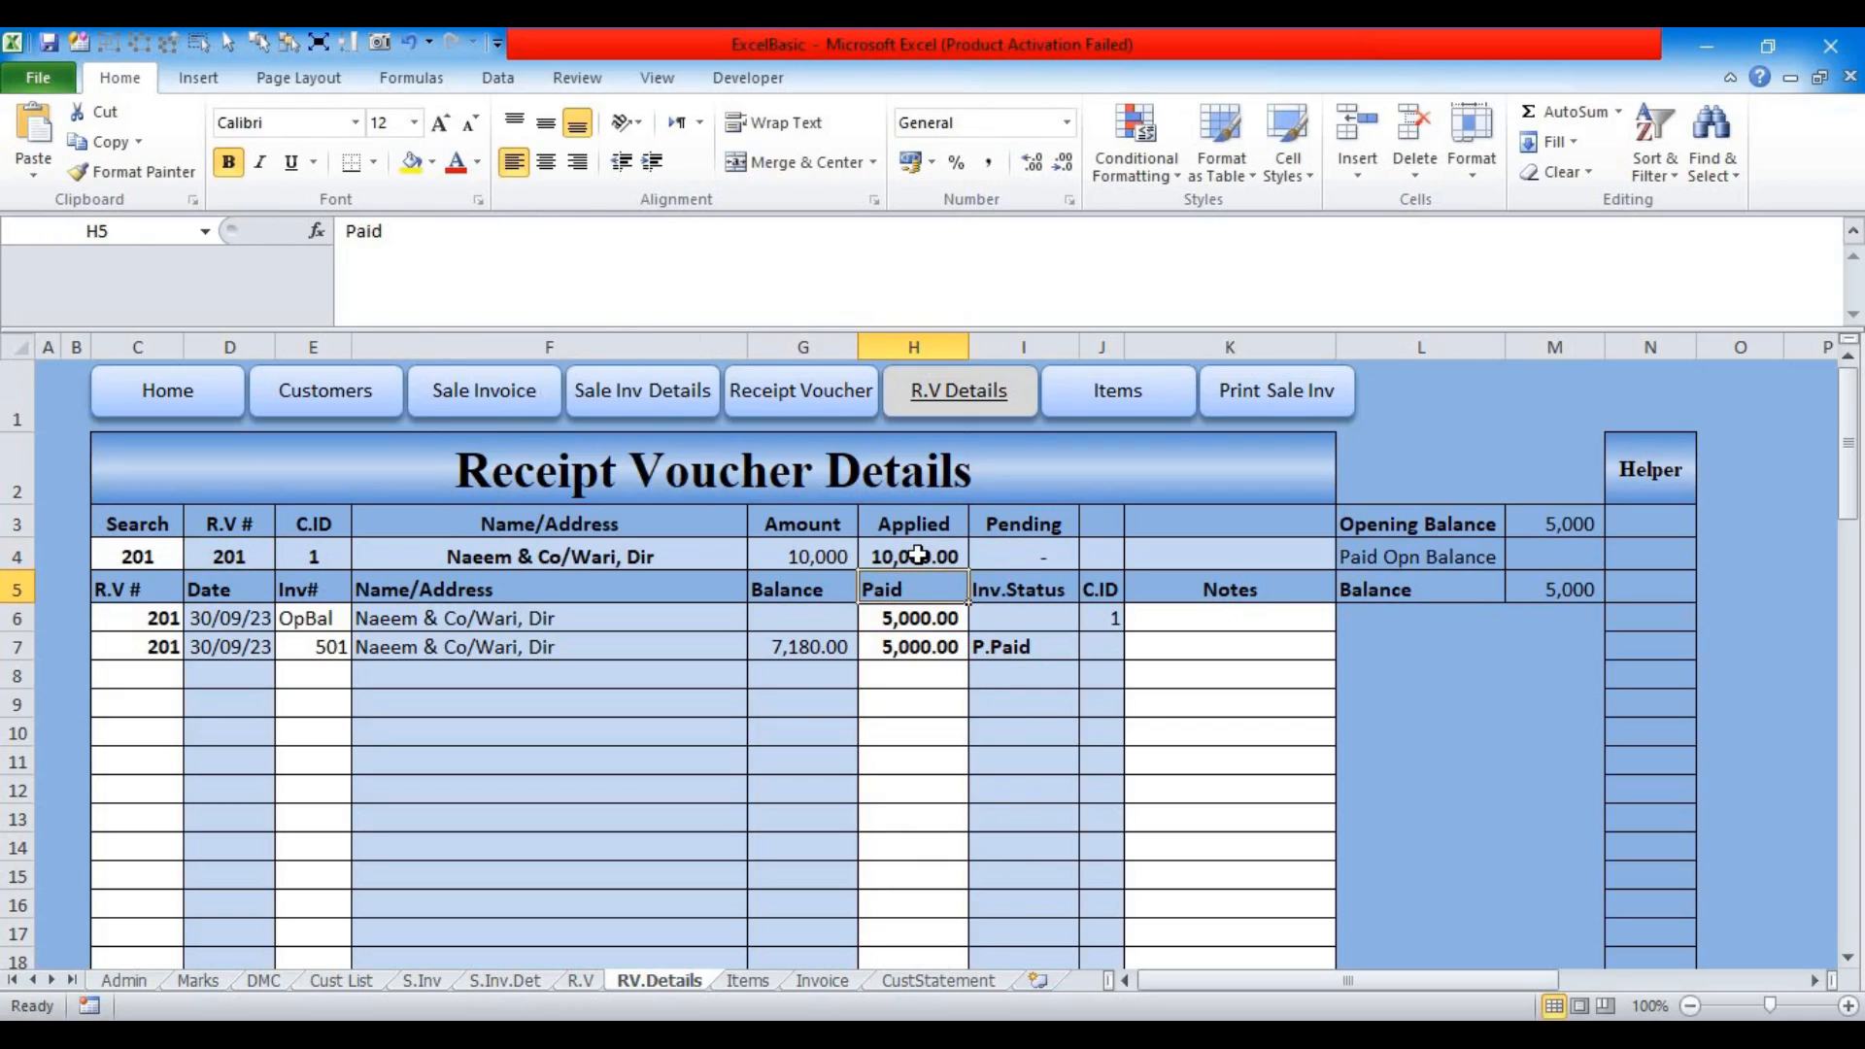
Step: Start a SUMIFS formula for Paid Opn Balance in M4 with the Paid cells H6:H999 as the sum range
left_click(1548, 557)
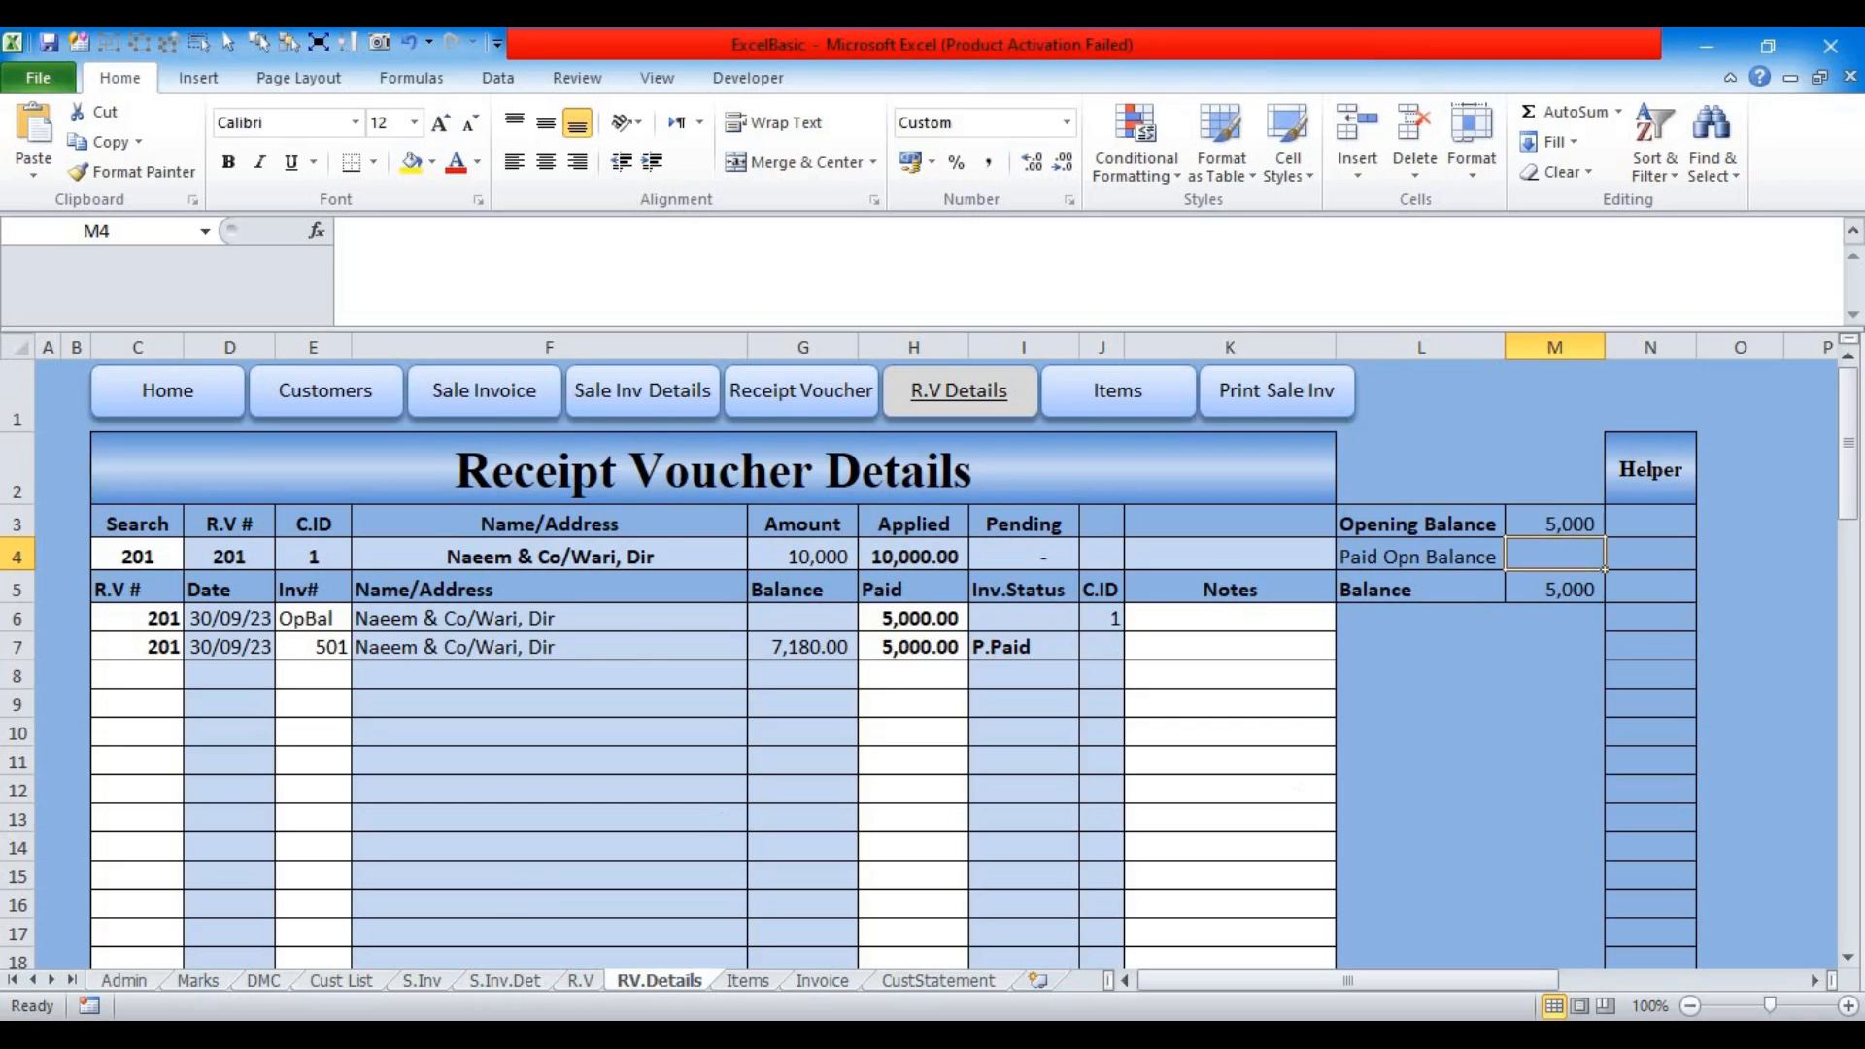
left_click(305, 627)
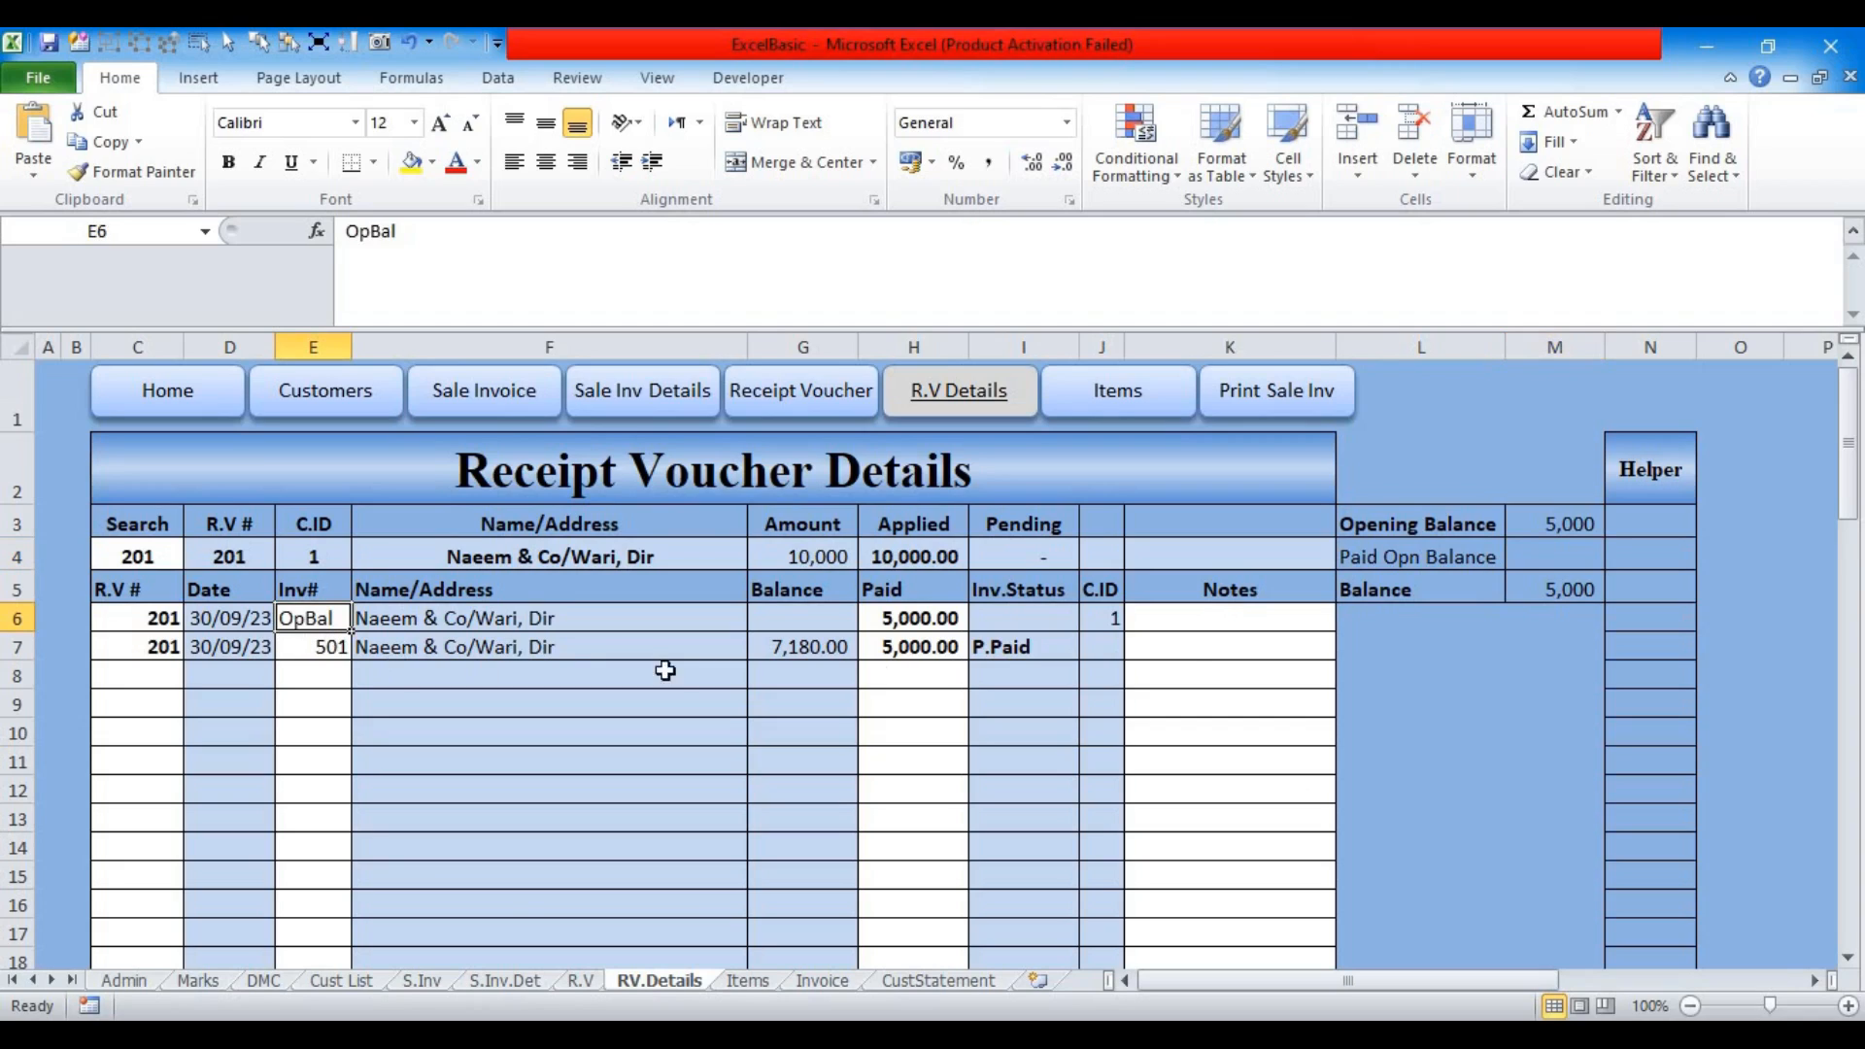
left_click(329, 555)
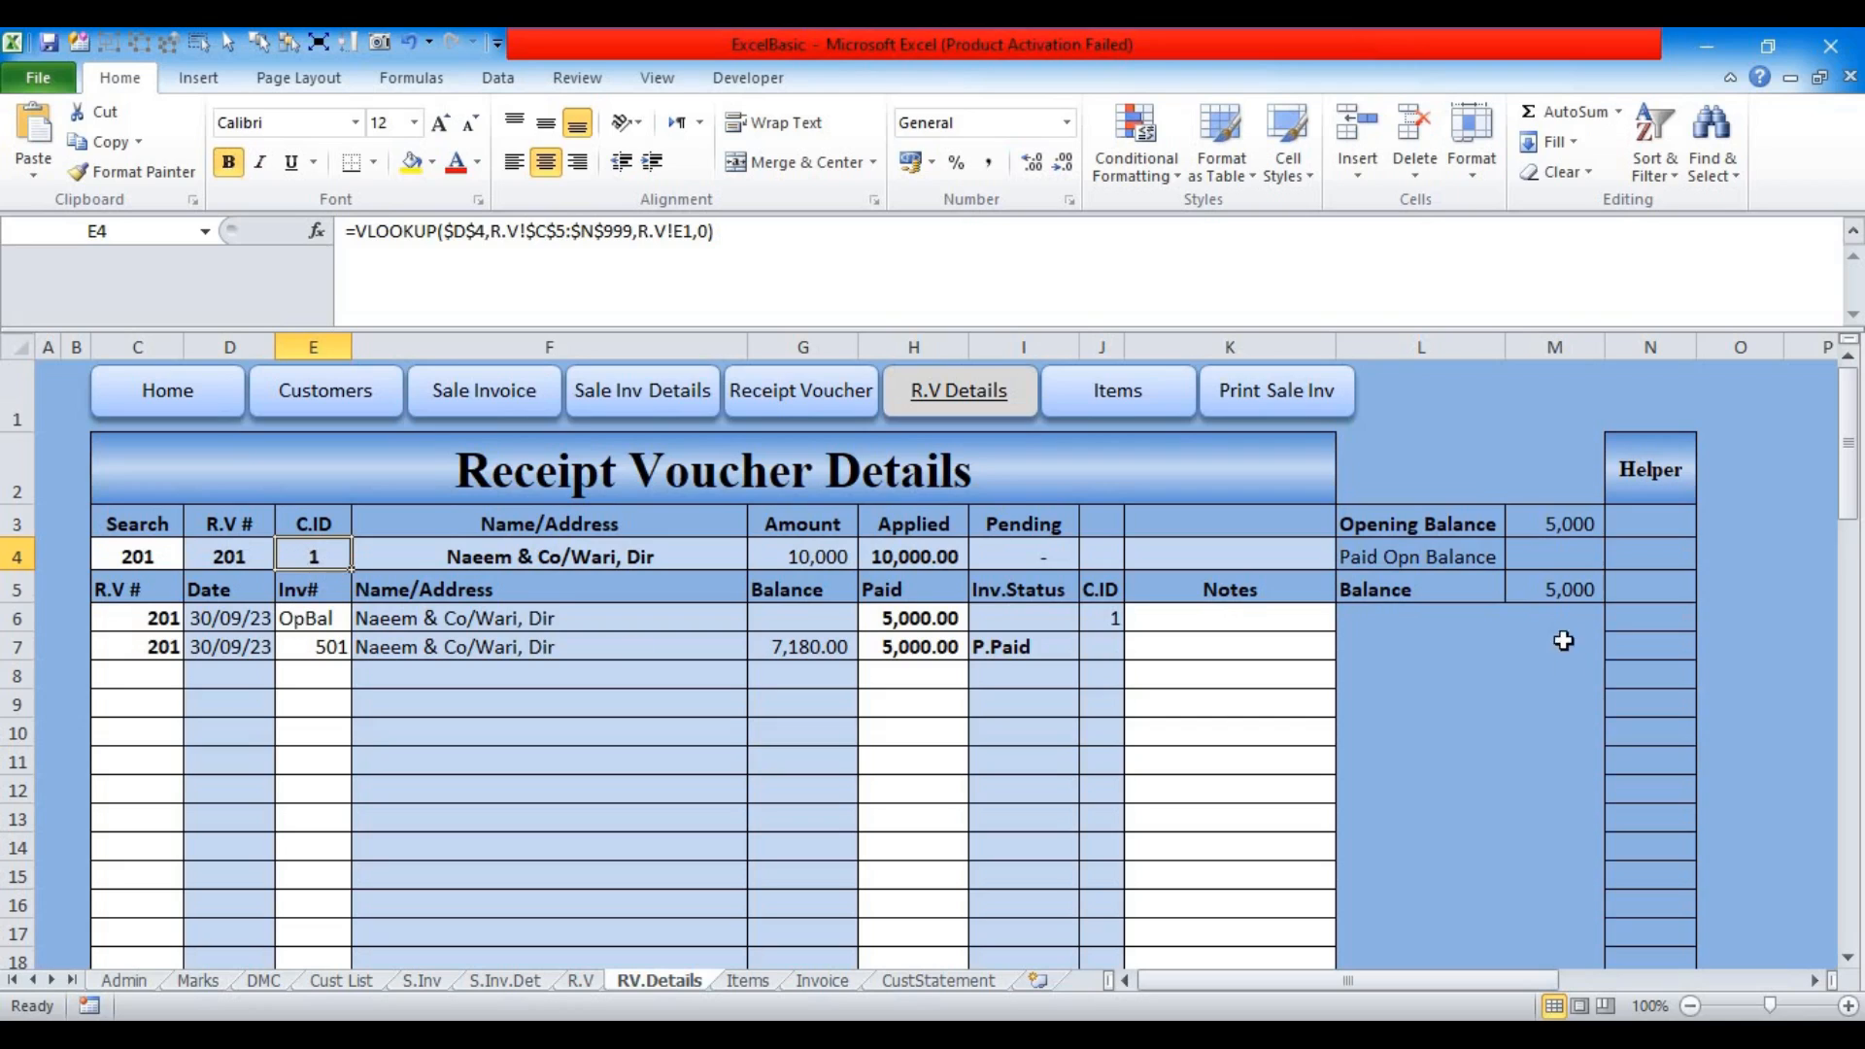
left_click(1572, 561)
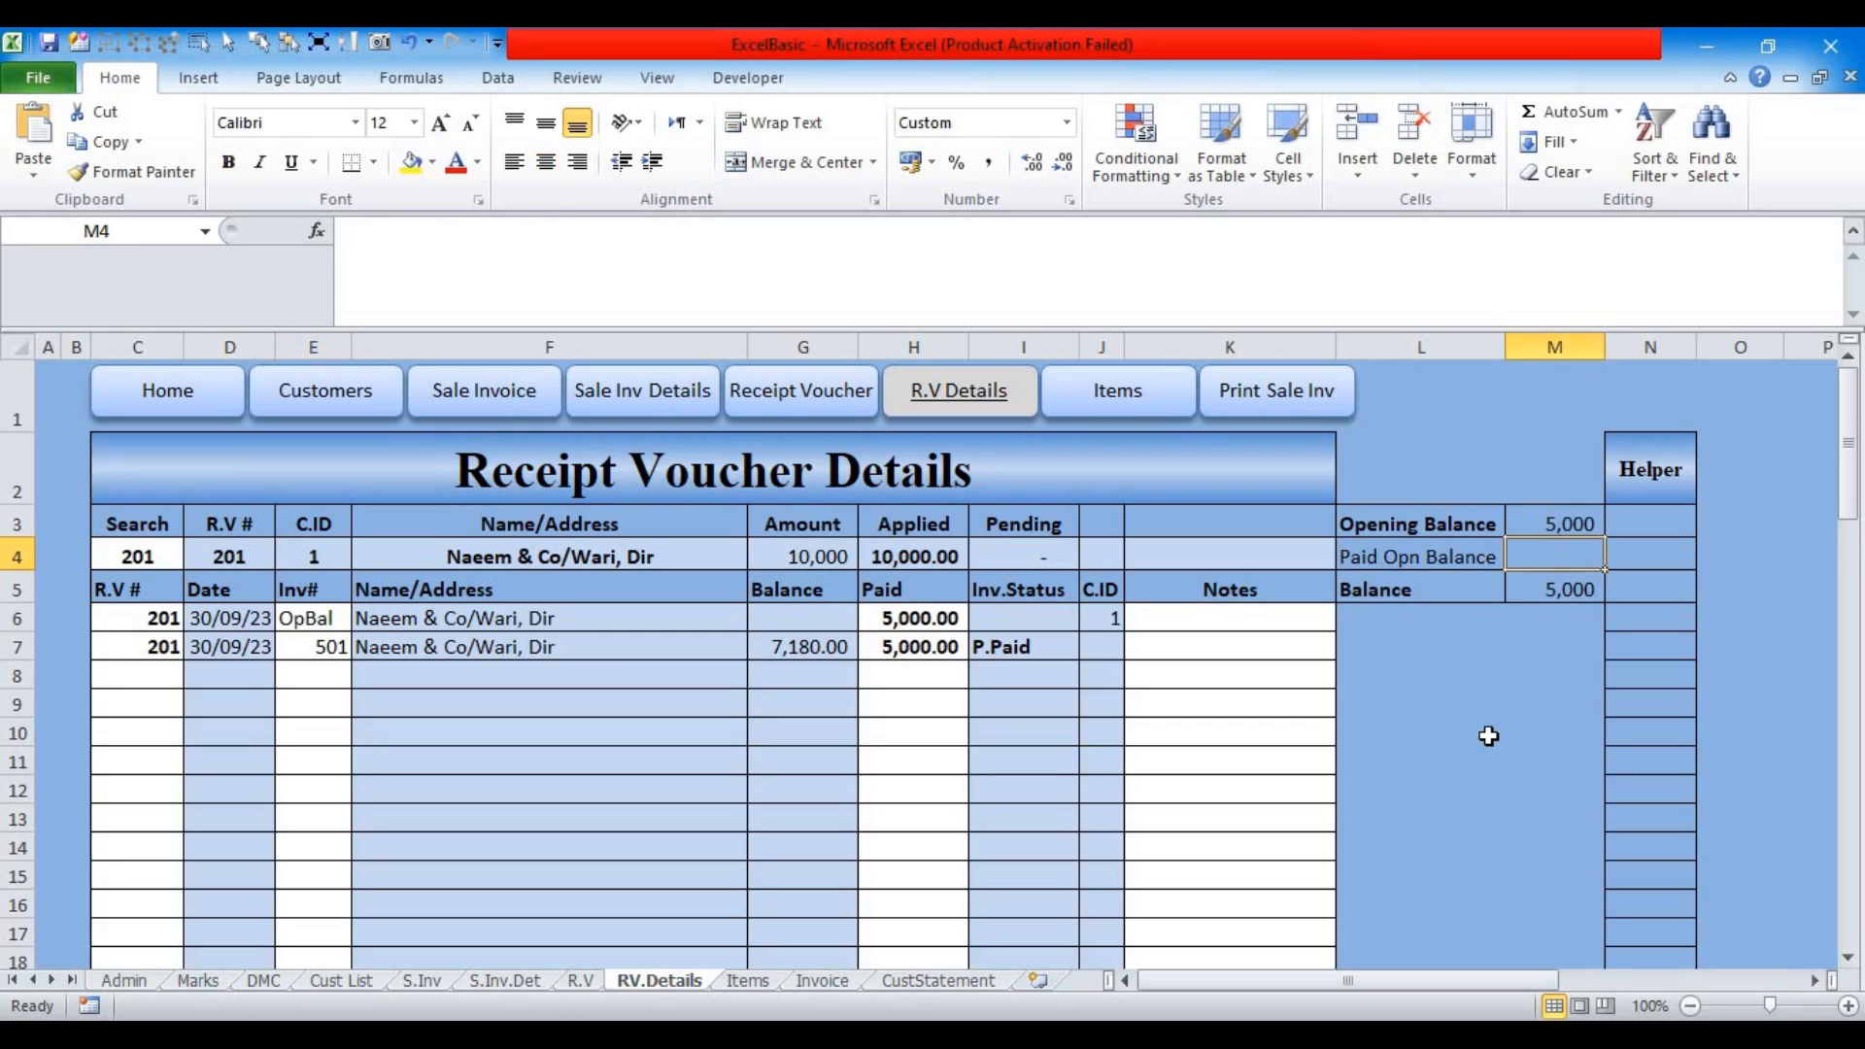
type("=sumif")
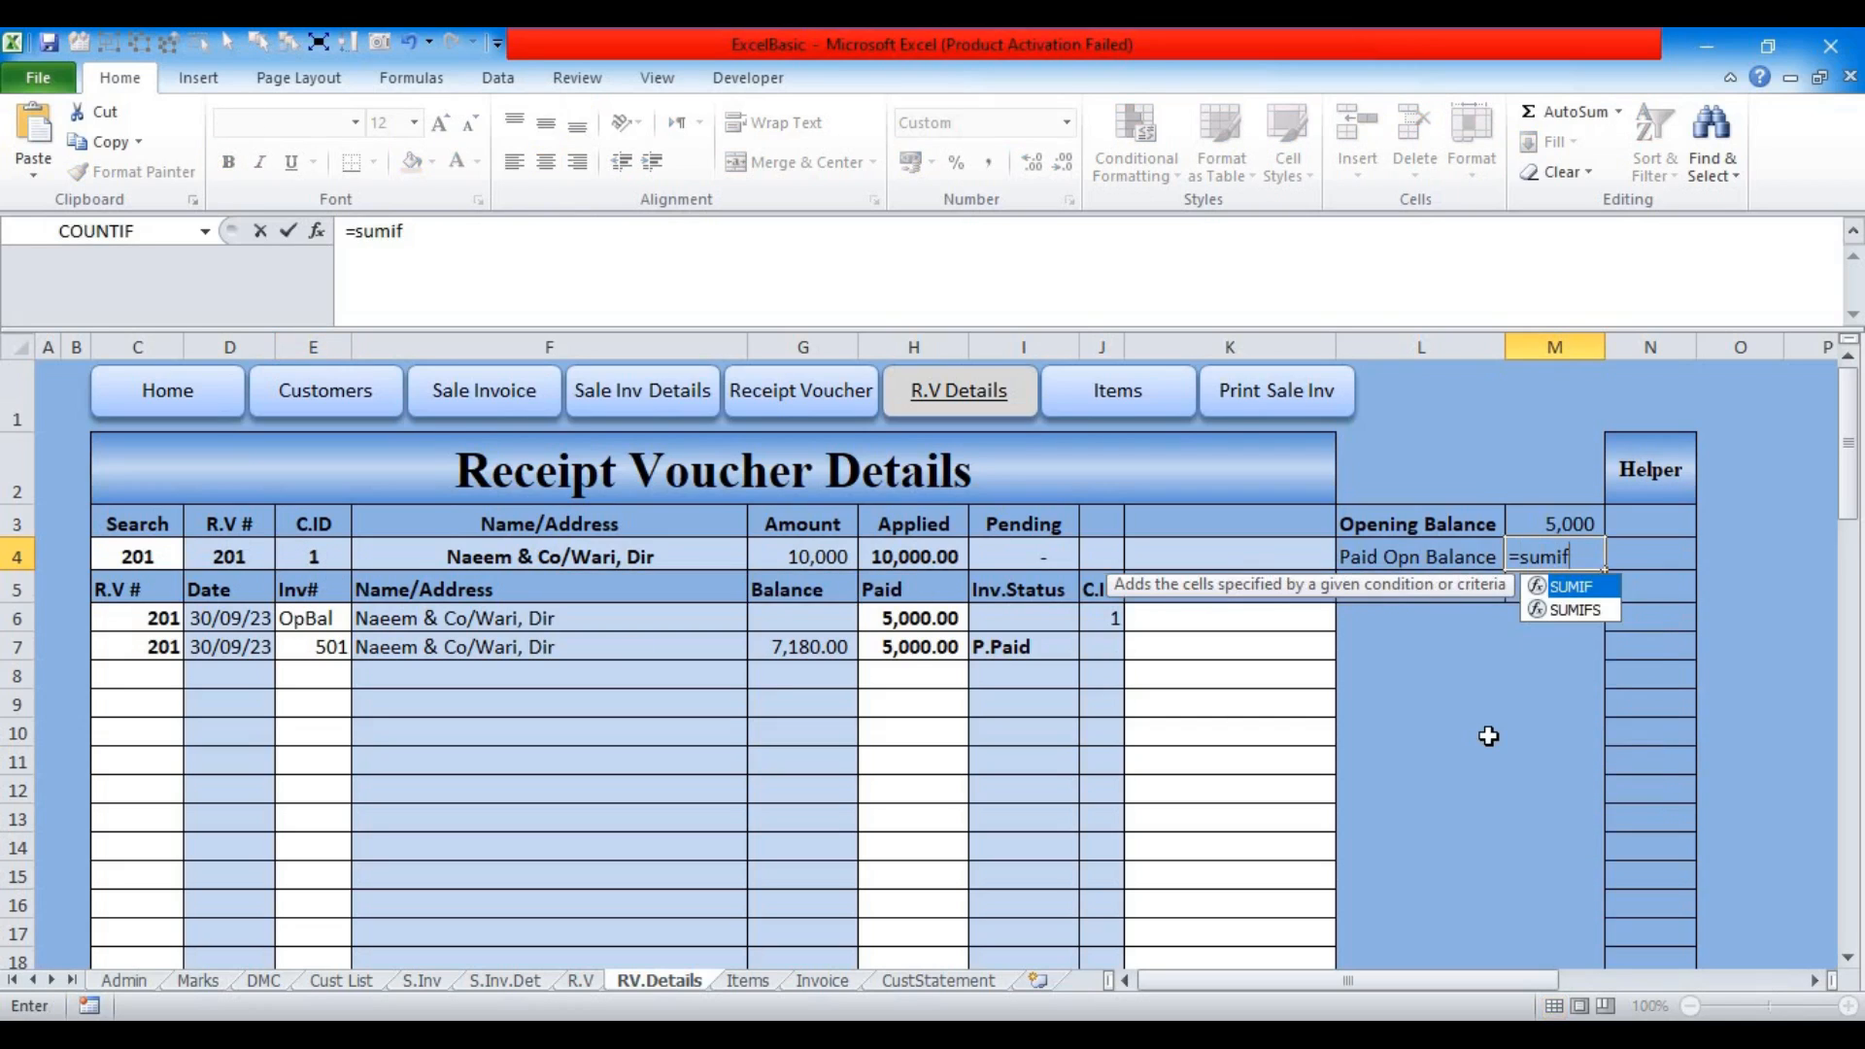
type("s")
key("Tab")
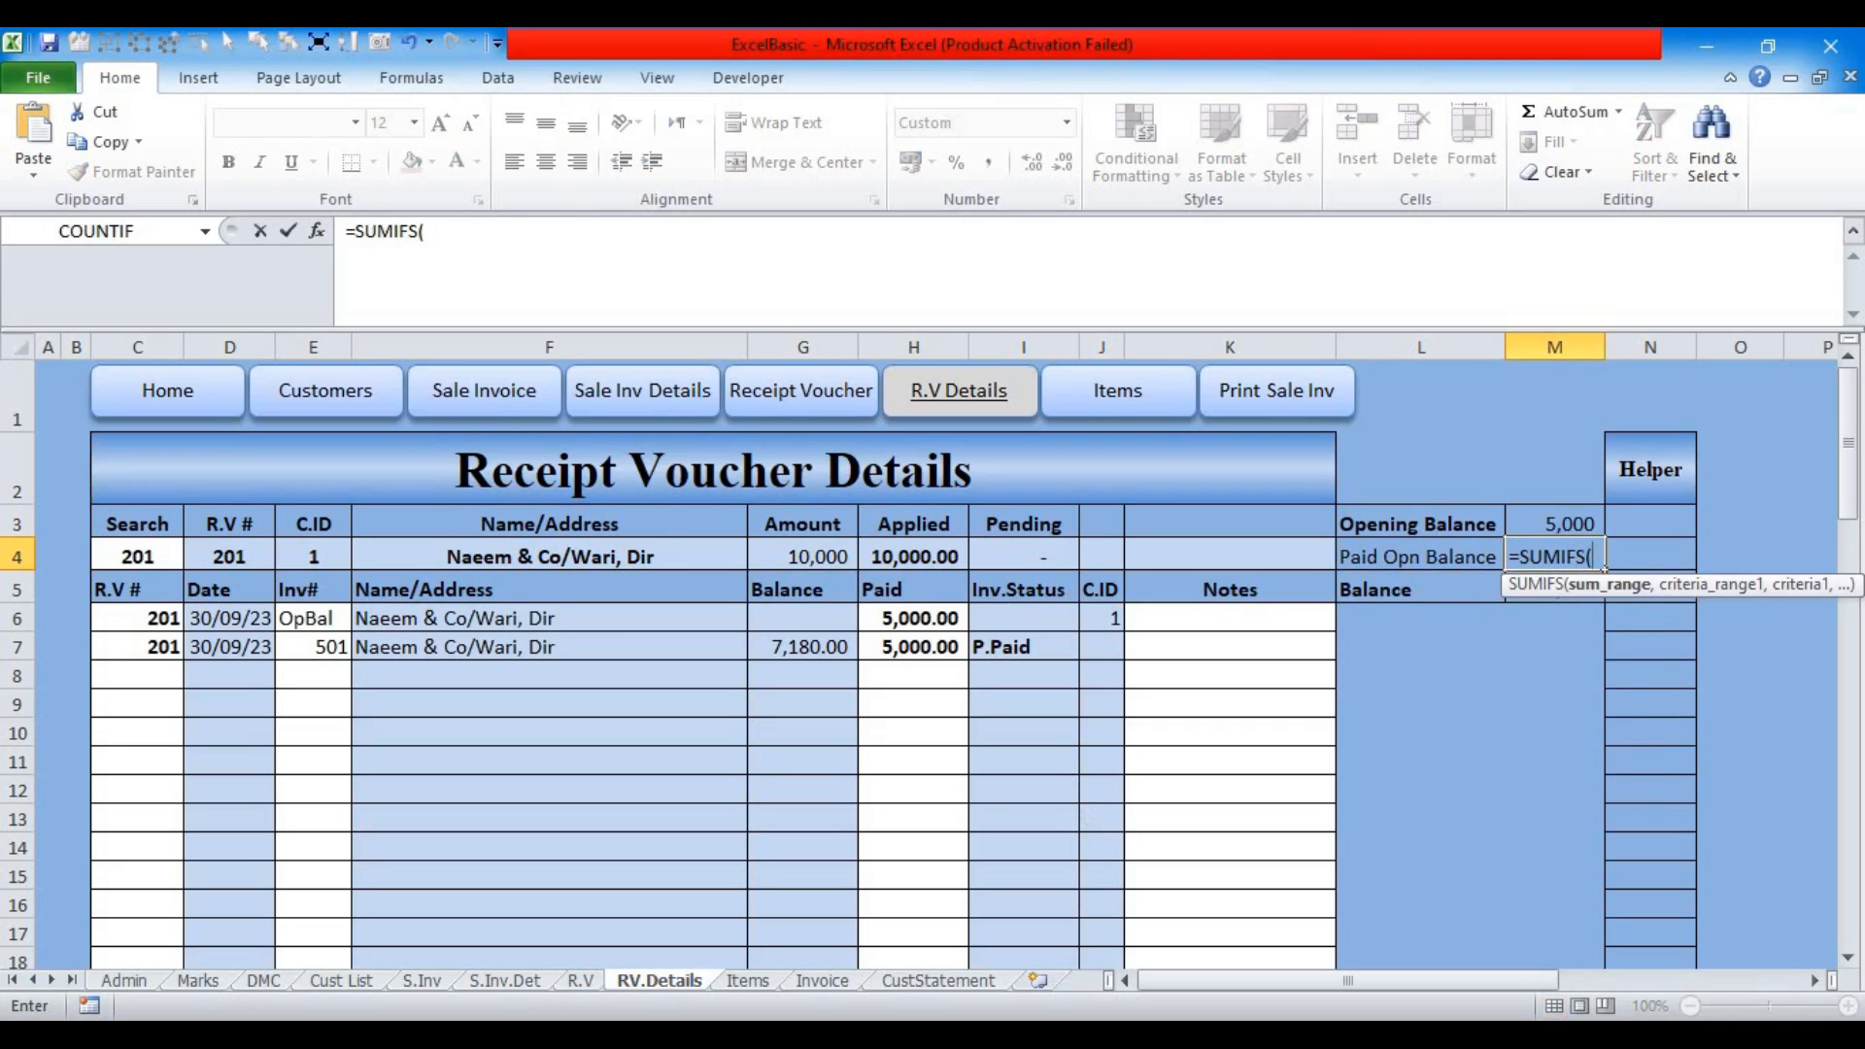
left_click_drag(914, 618, 914, 905)
left_click(532, 232)
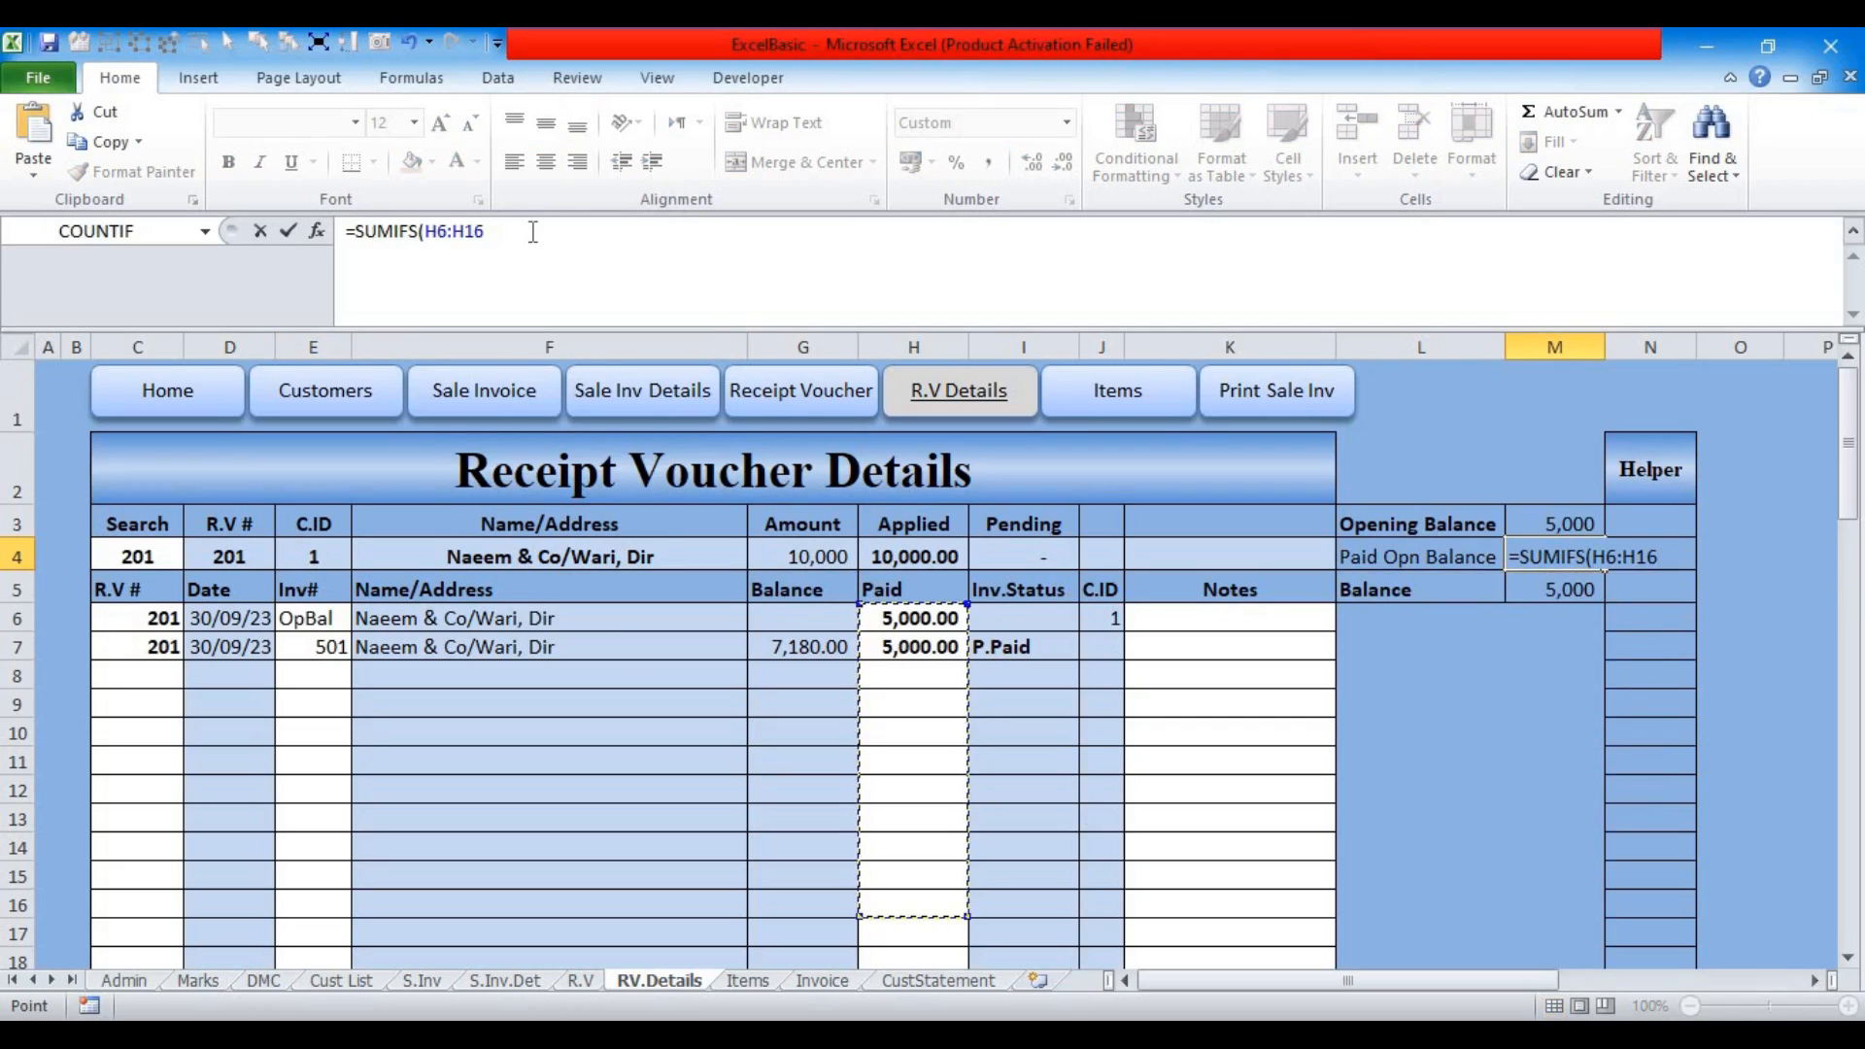
key("BackSpace")
key("BackSpace")
type("999,")
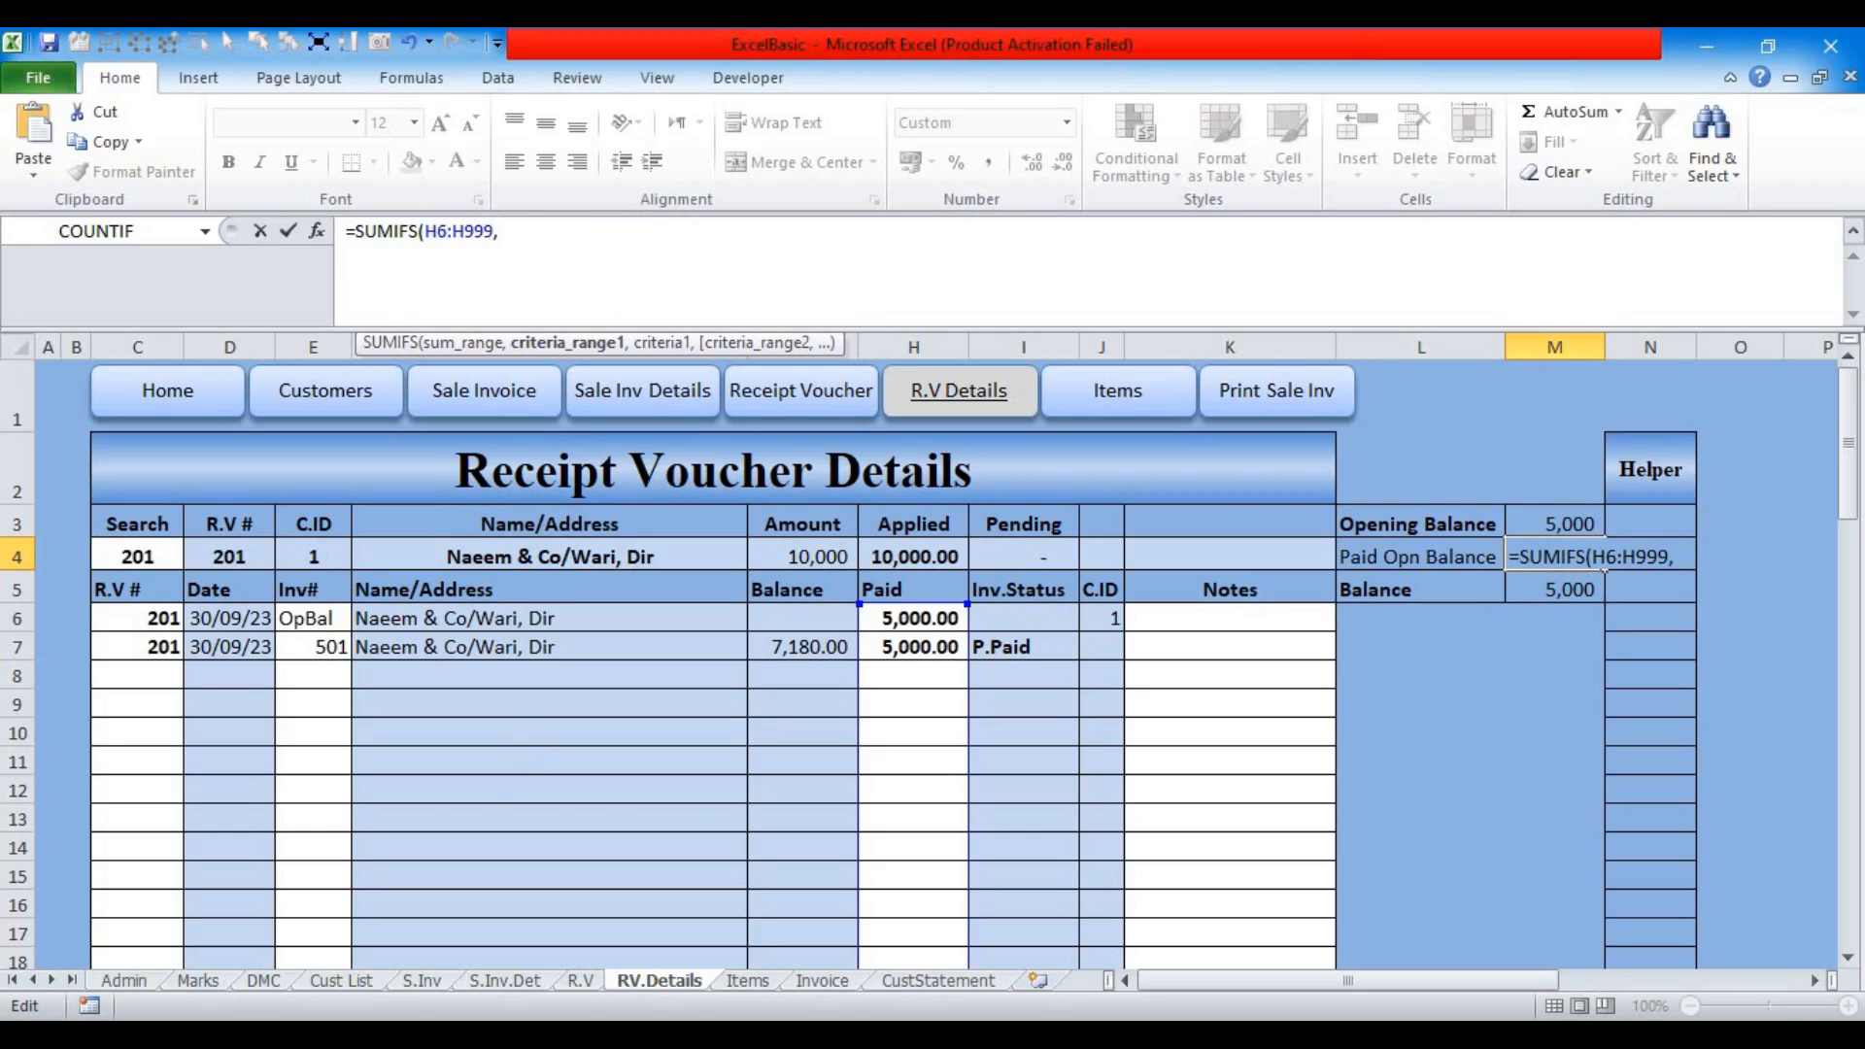
Step: Add the C.ID cells J6:J999 as the first criteria range of the M4 SUMIFS, with E4 as its criterion
left_click_drag(1100, 617, 1101, 970)
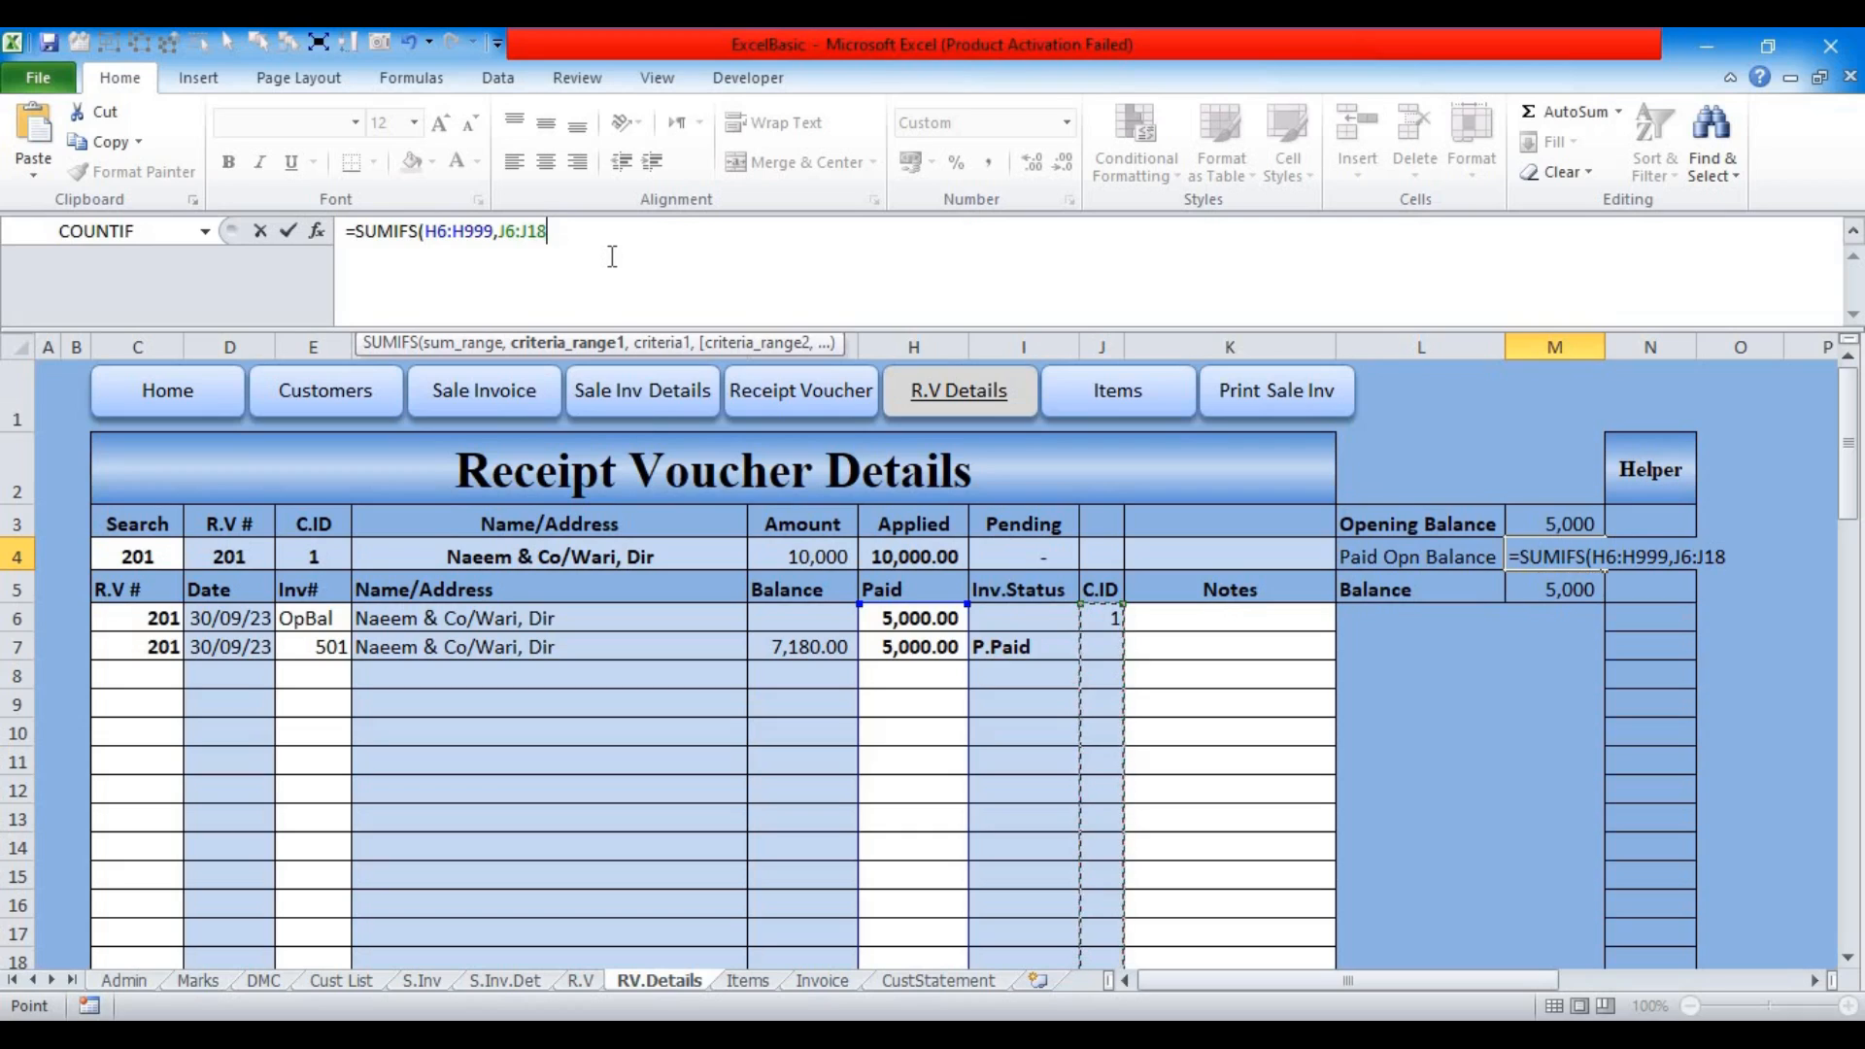
key("BackSpace")
key("BackSpace")
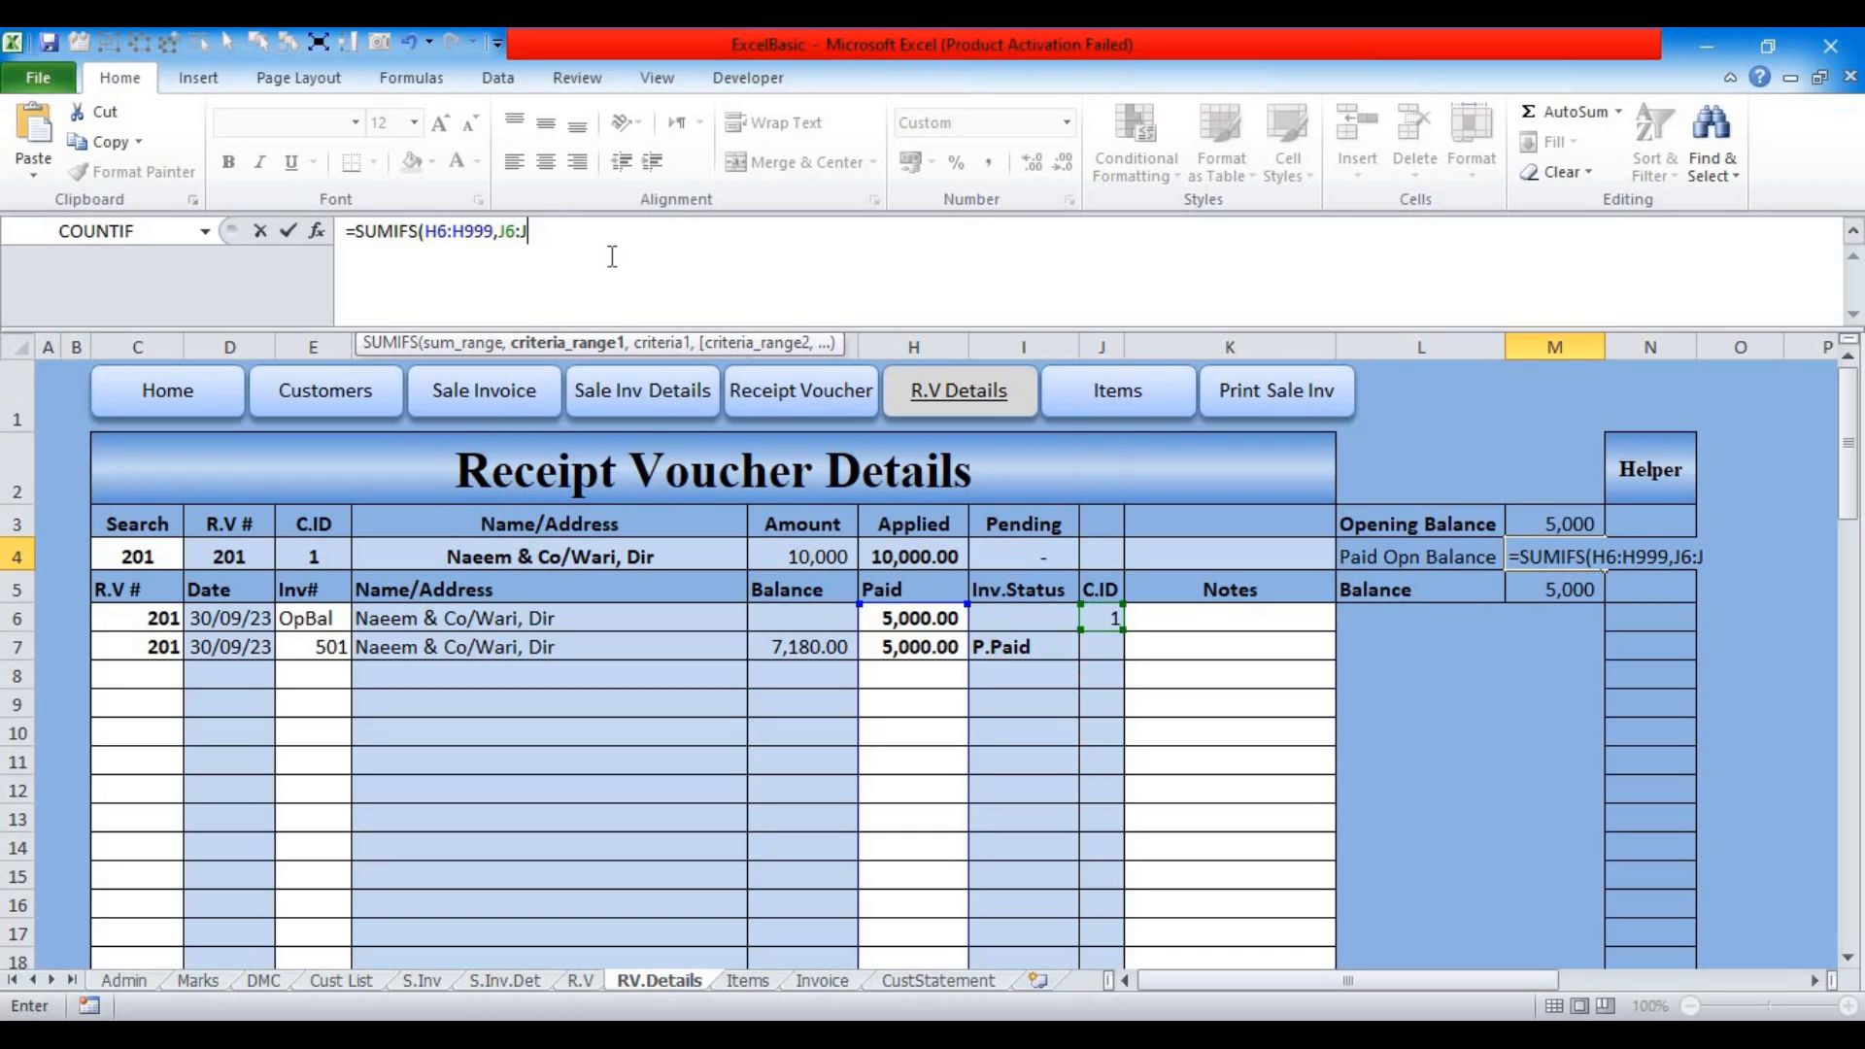
type("999")
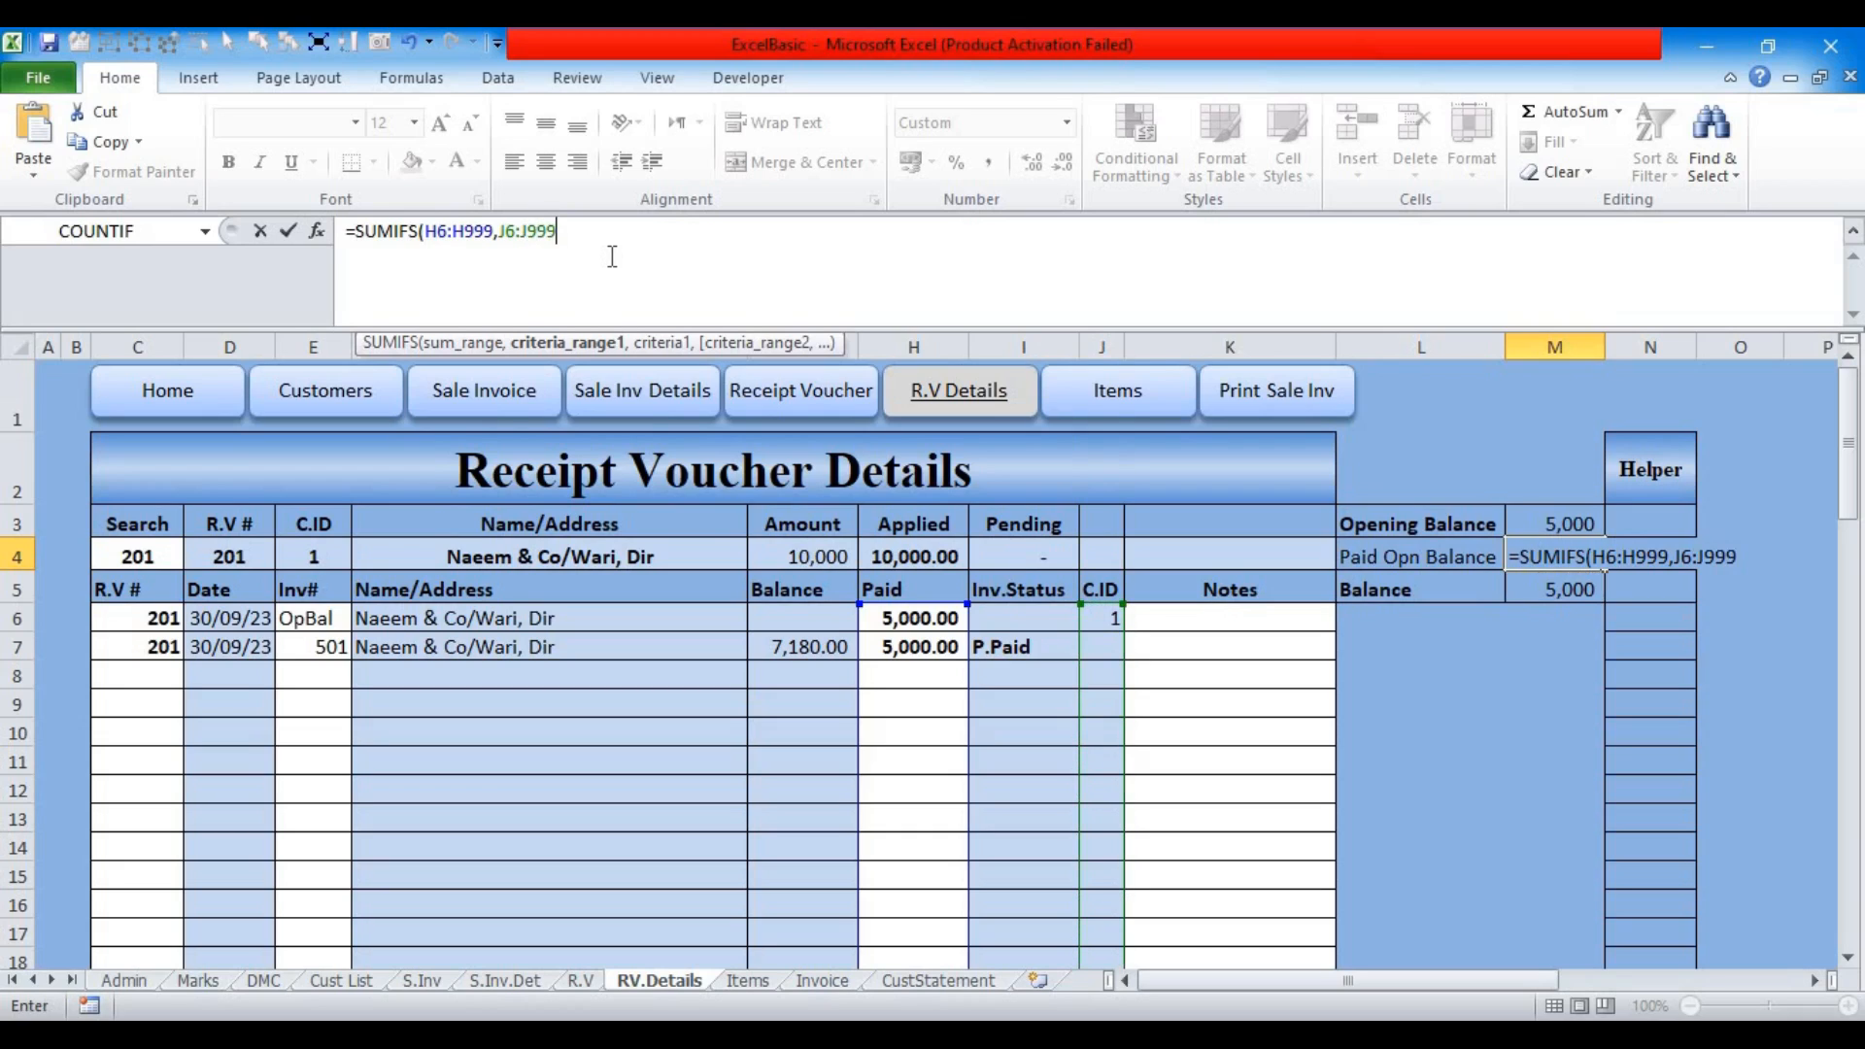
type(",")
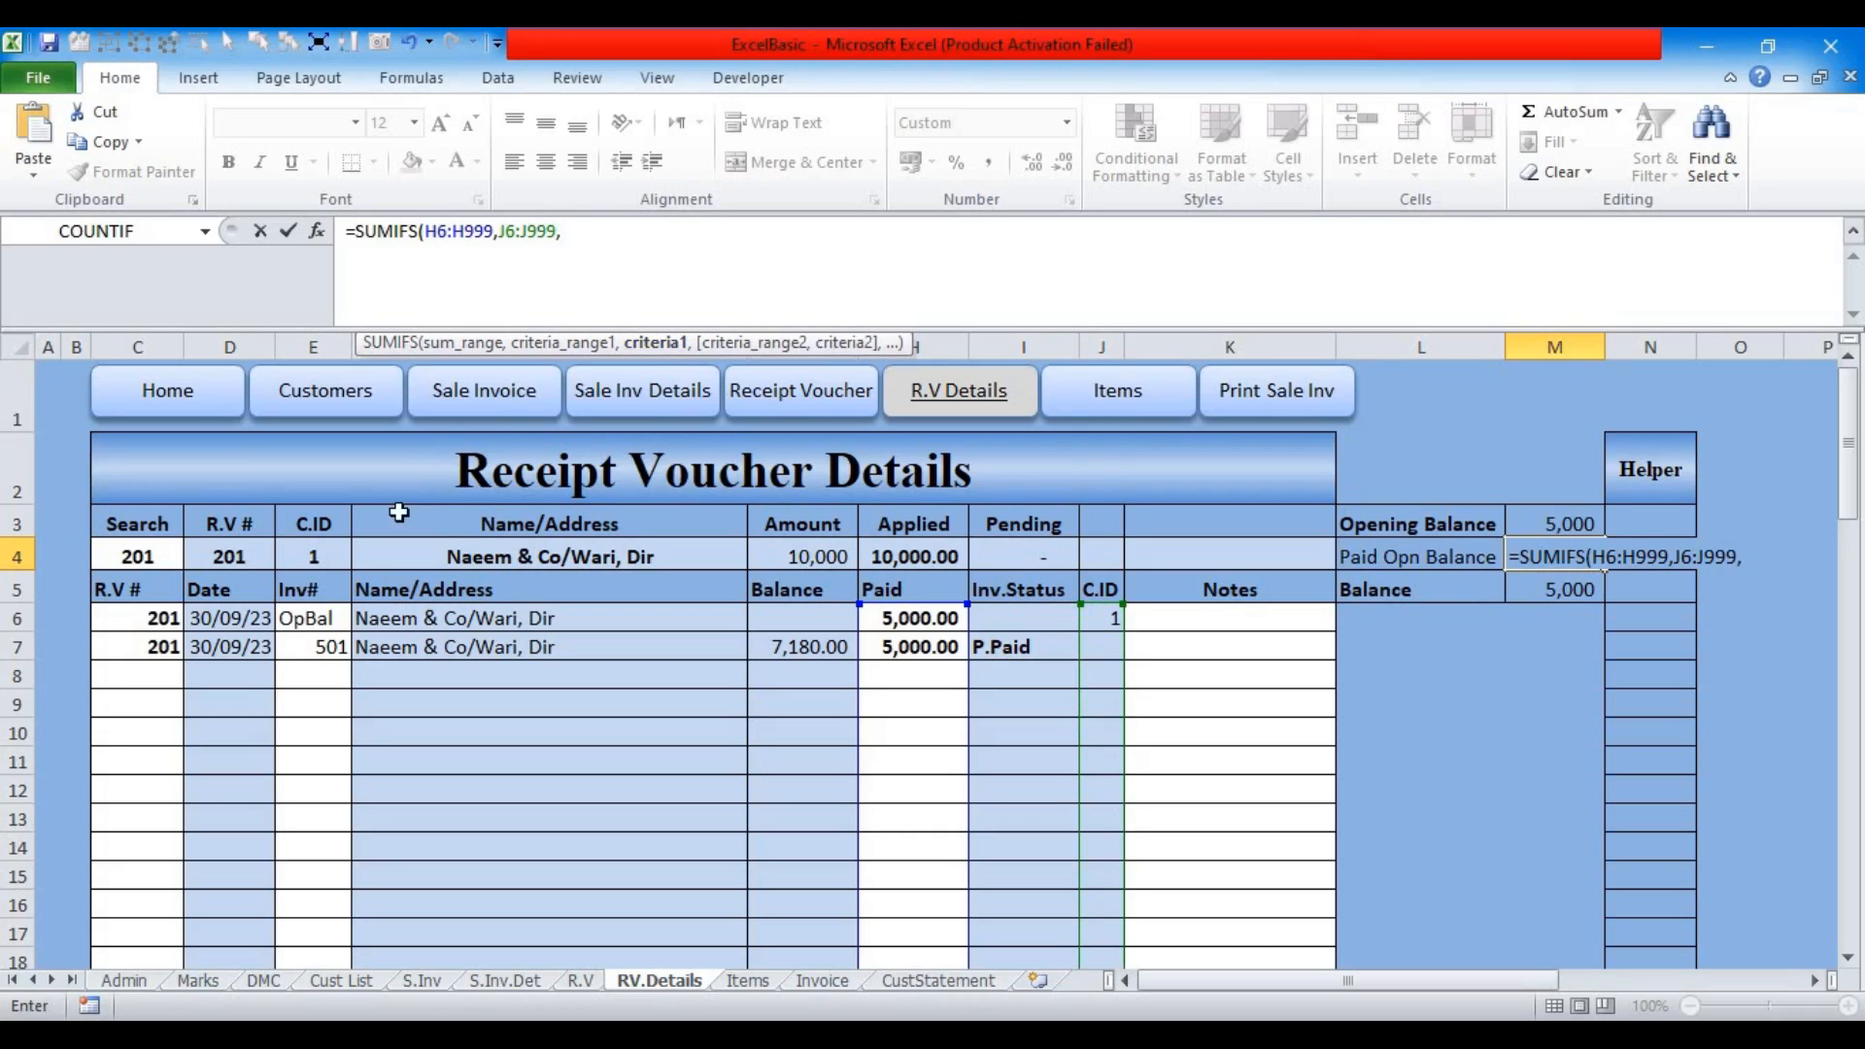
left_click(306, 561)
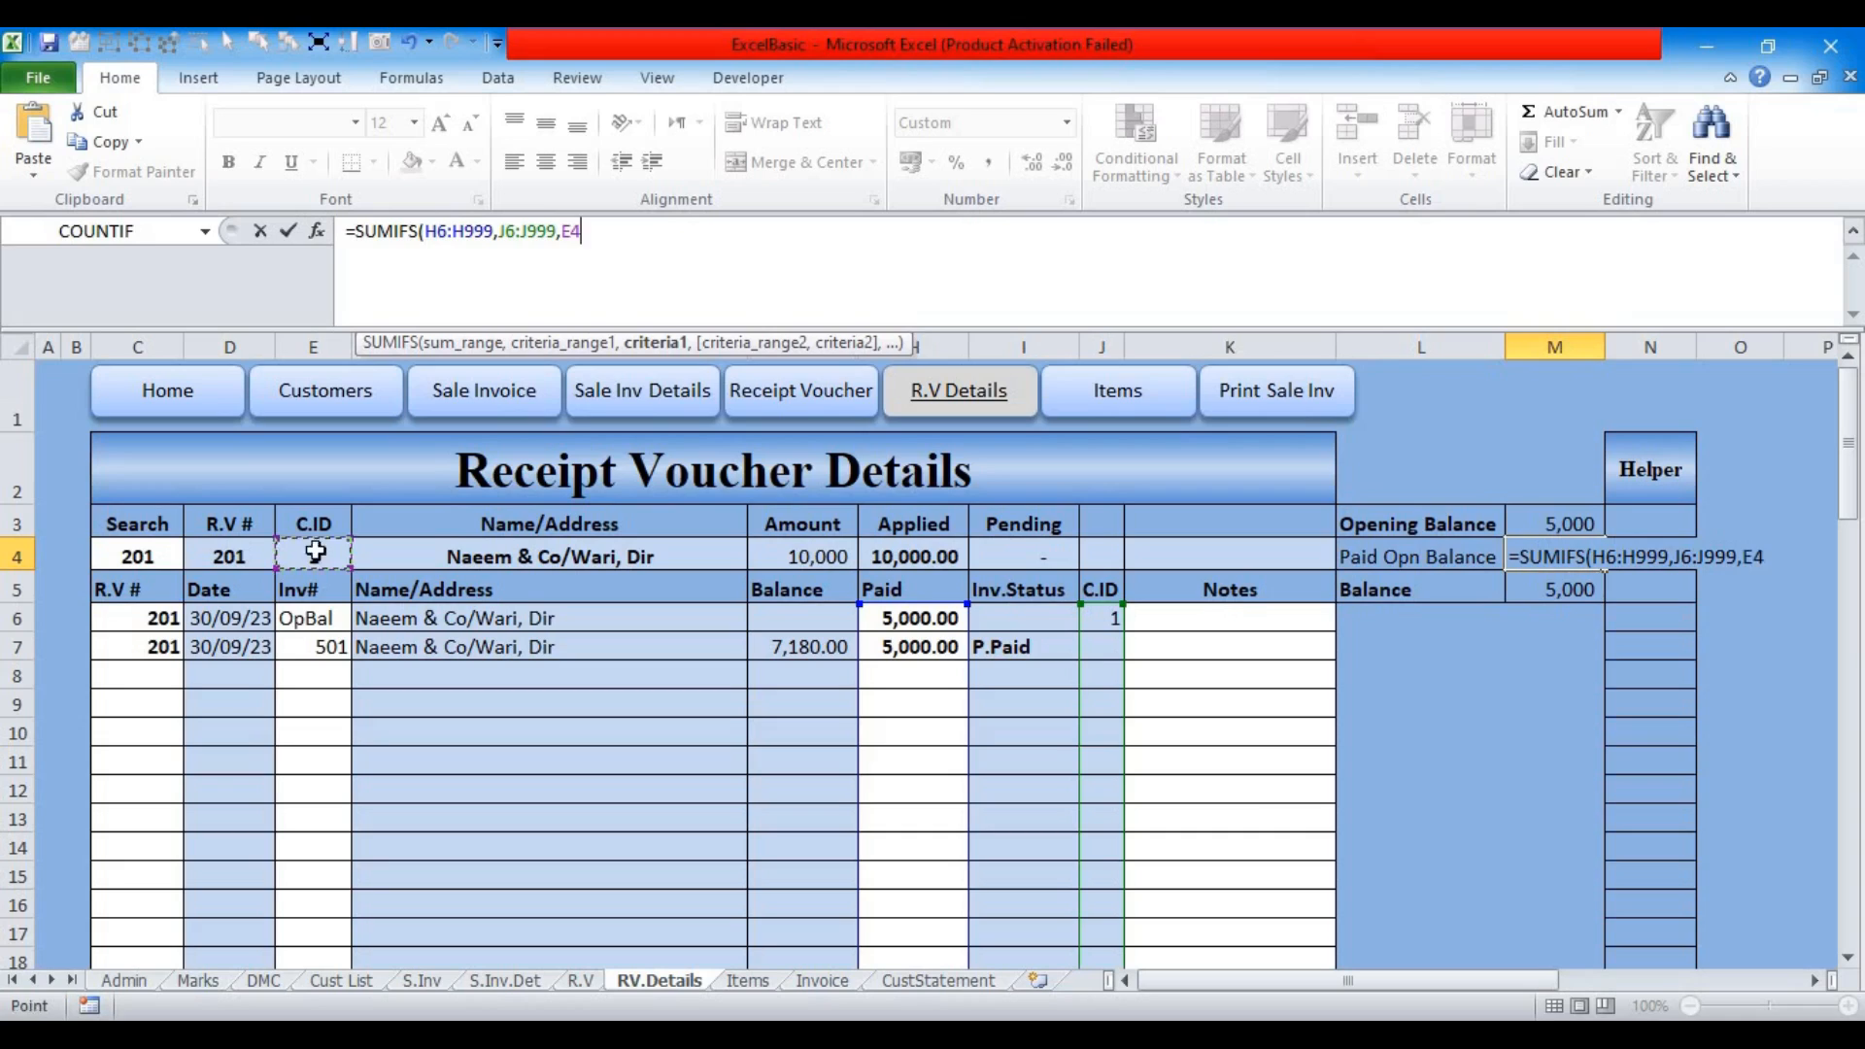
type(",")
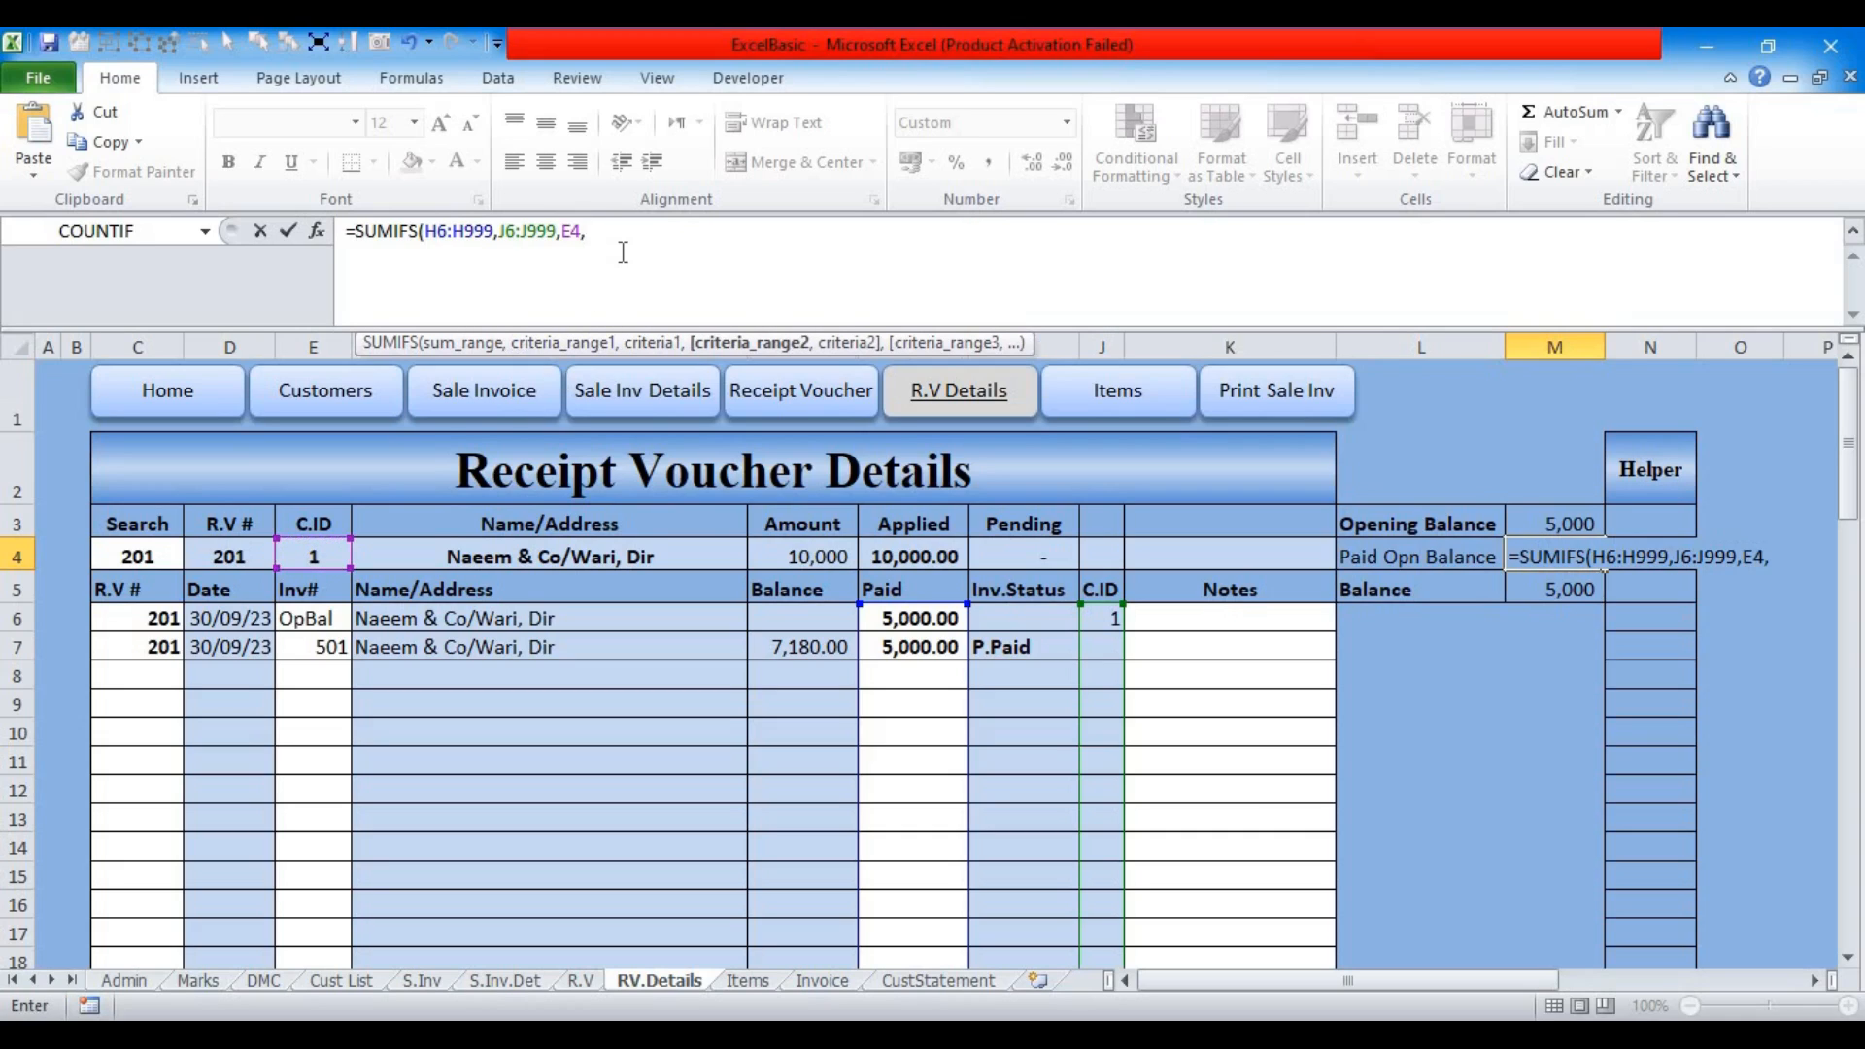
Step: Complete the M4 SUMIFS with the Inv# cells E6:E999 as the second criteria range and "OpBal" as its criterion
left_click_drag(306, 615, 304, 913)
key("BackSpace")
key("BackSpace")
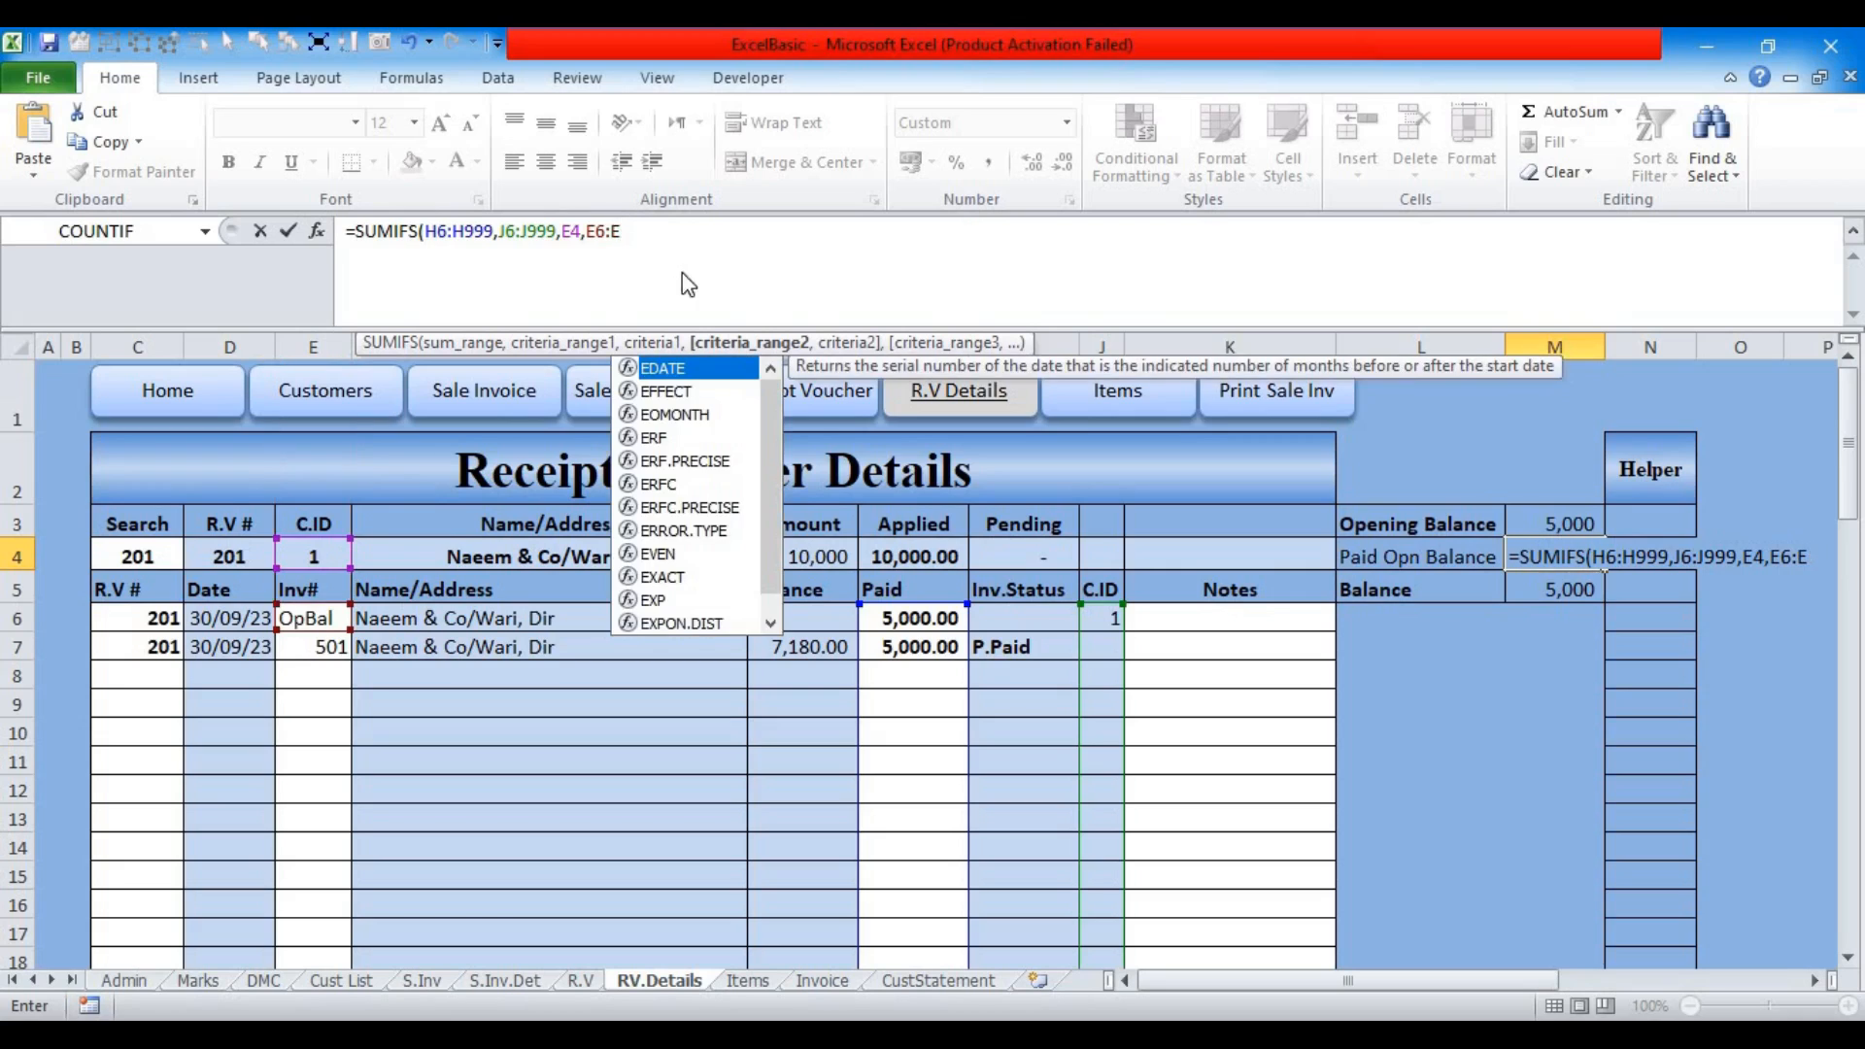
type("999,")
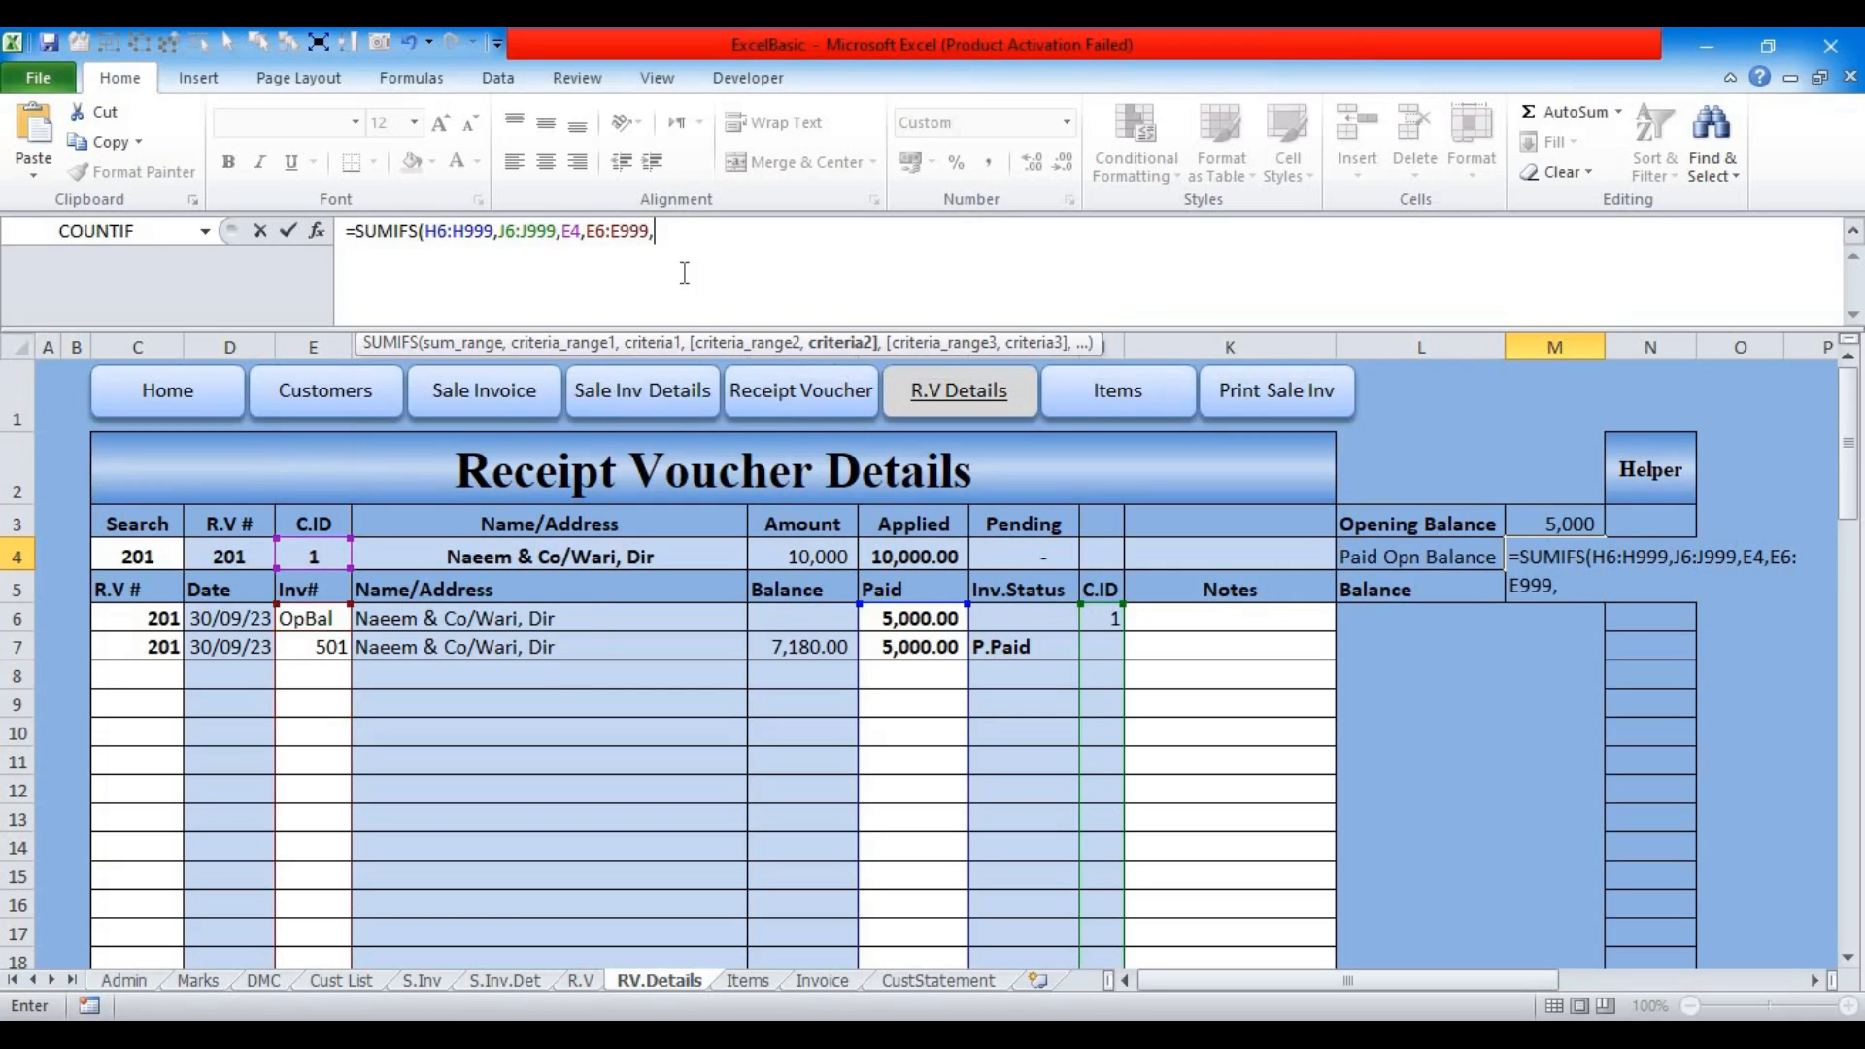
type("\"OpBal")
key("Return")
left_click(1554, 562)
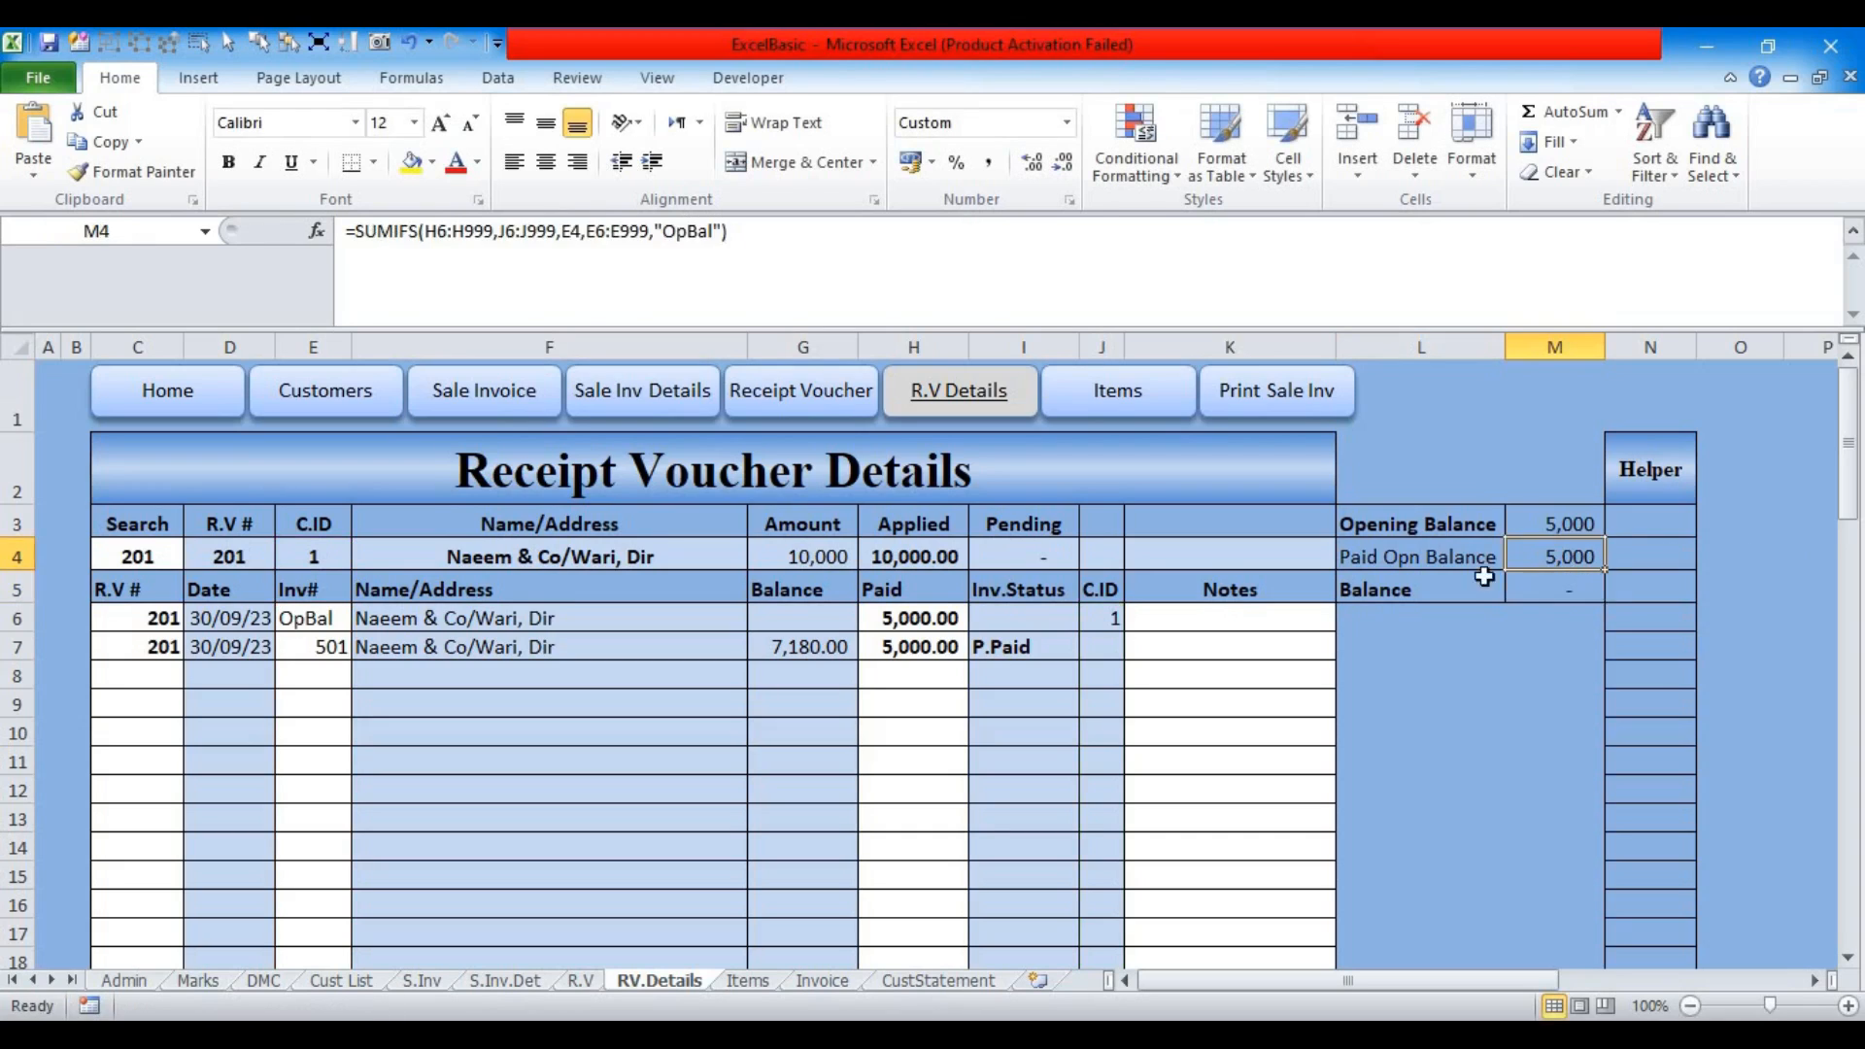
Step: Test the Paid Opn Balance formula by changing the OpBal row's C.ID in J6 to 2 and back to 1
left_click(1103, 620)
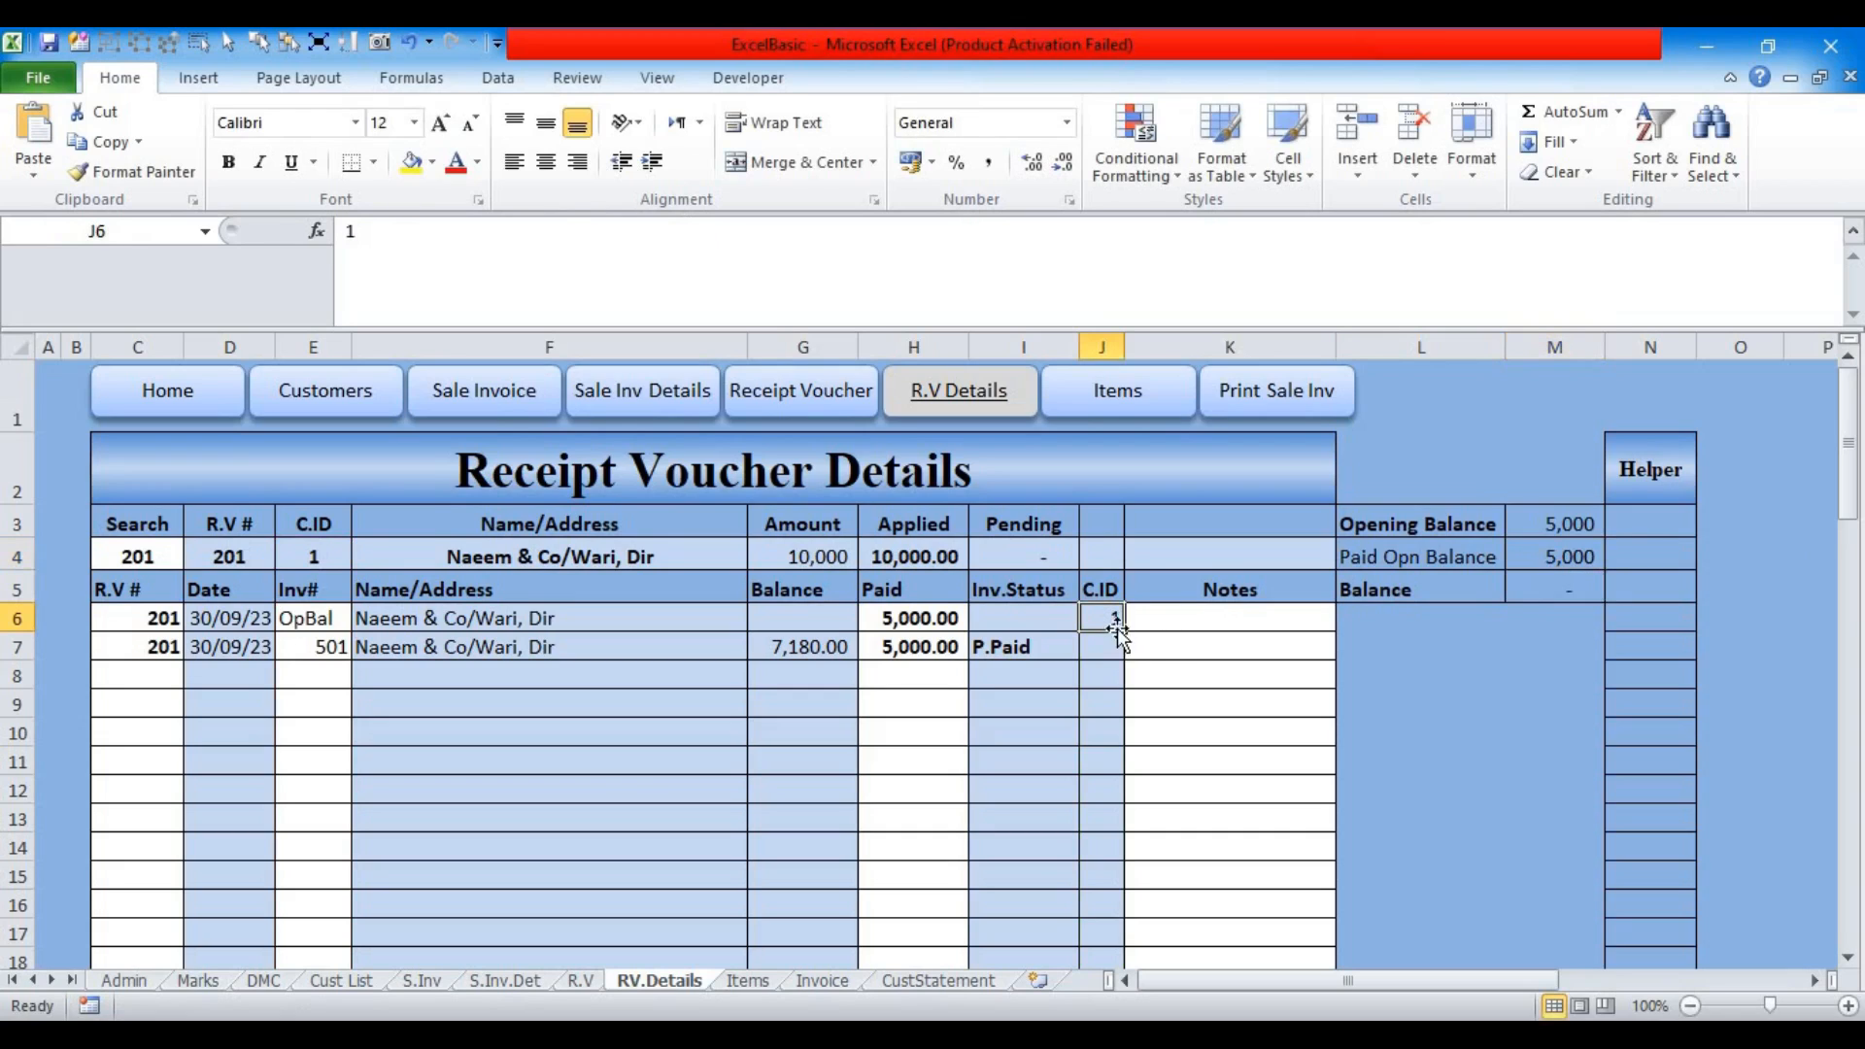
type("2")
key("Return")
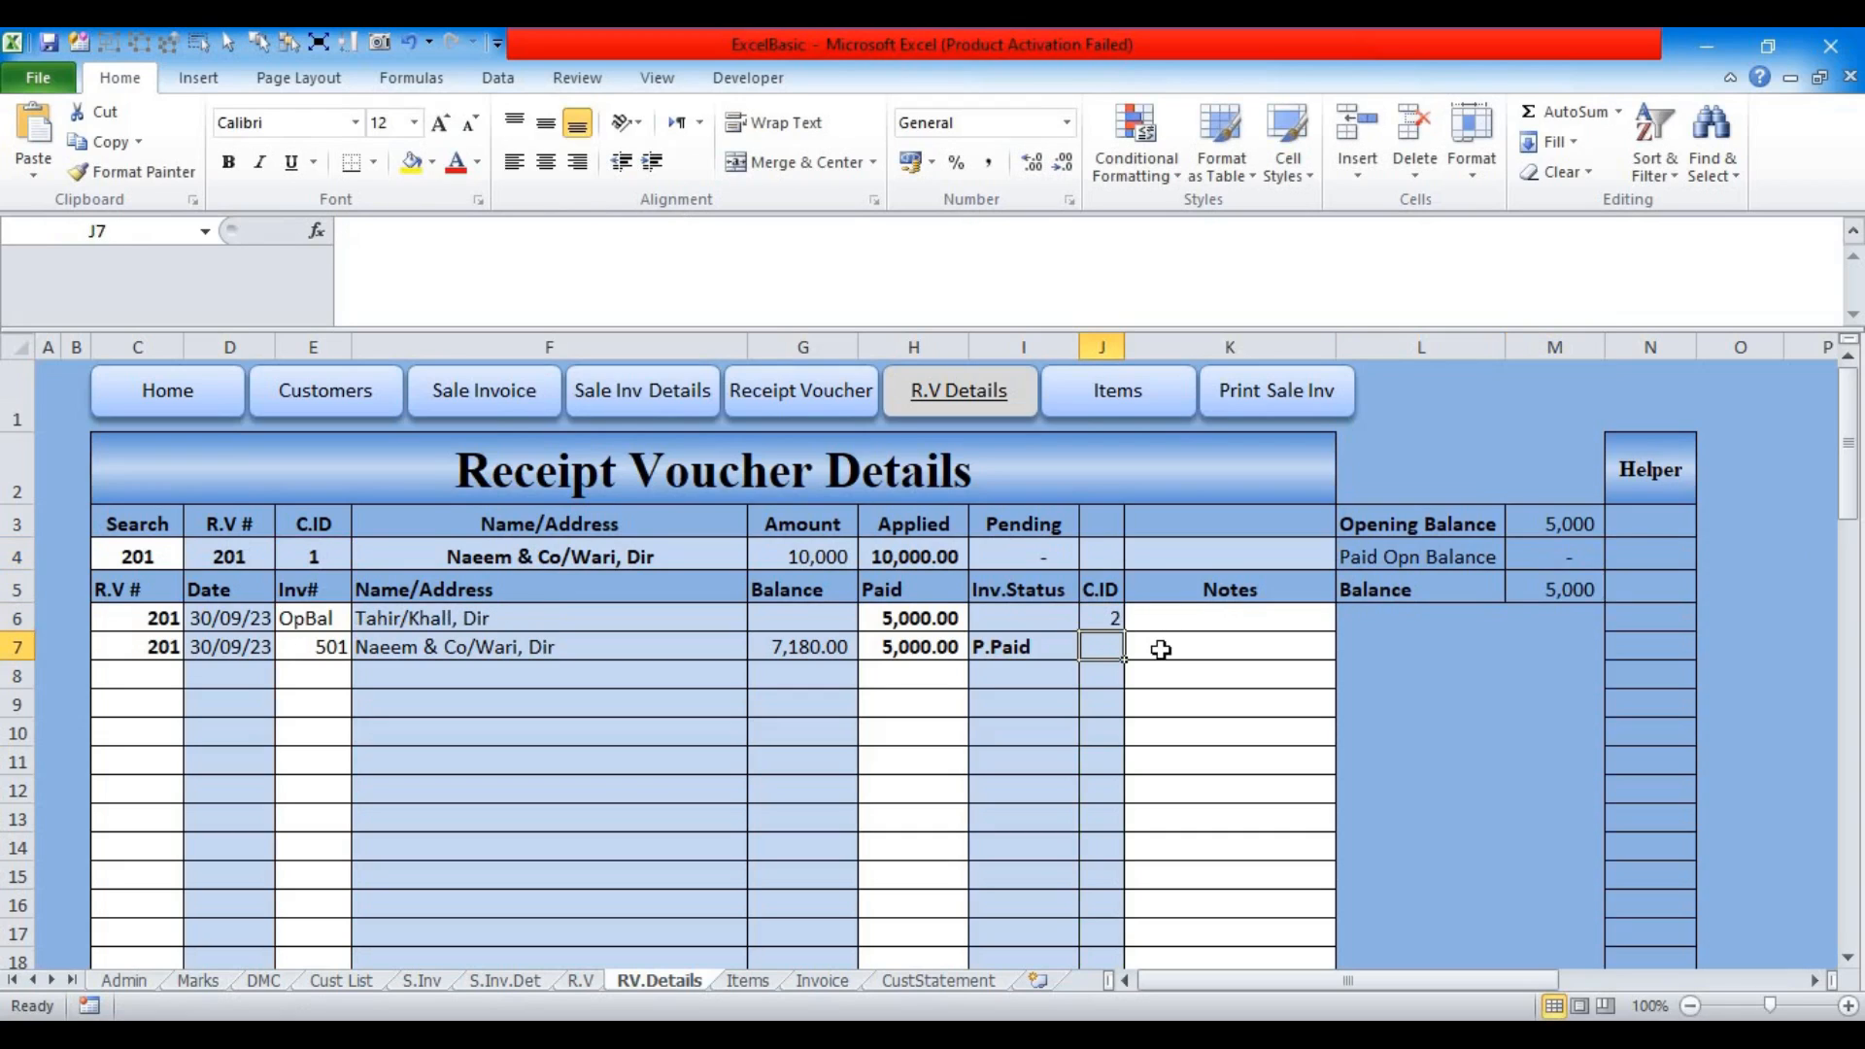
left_click(1098, 623)
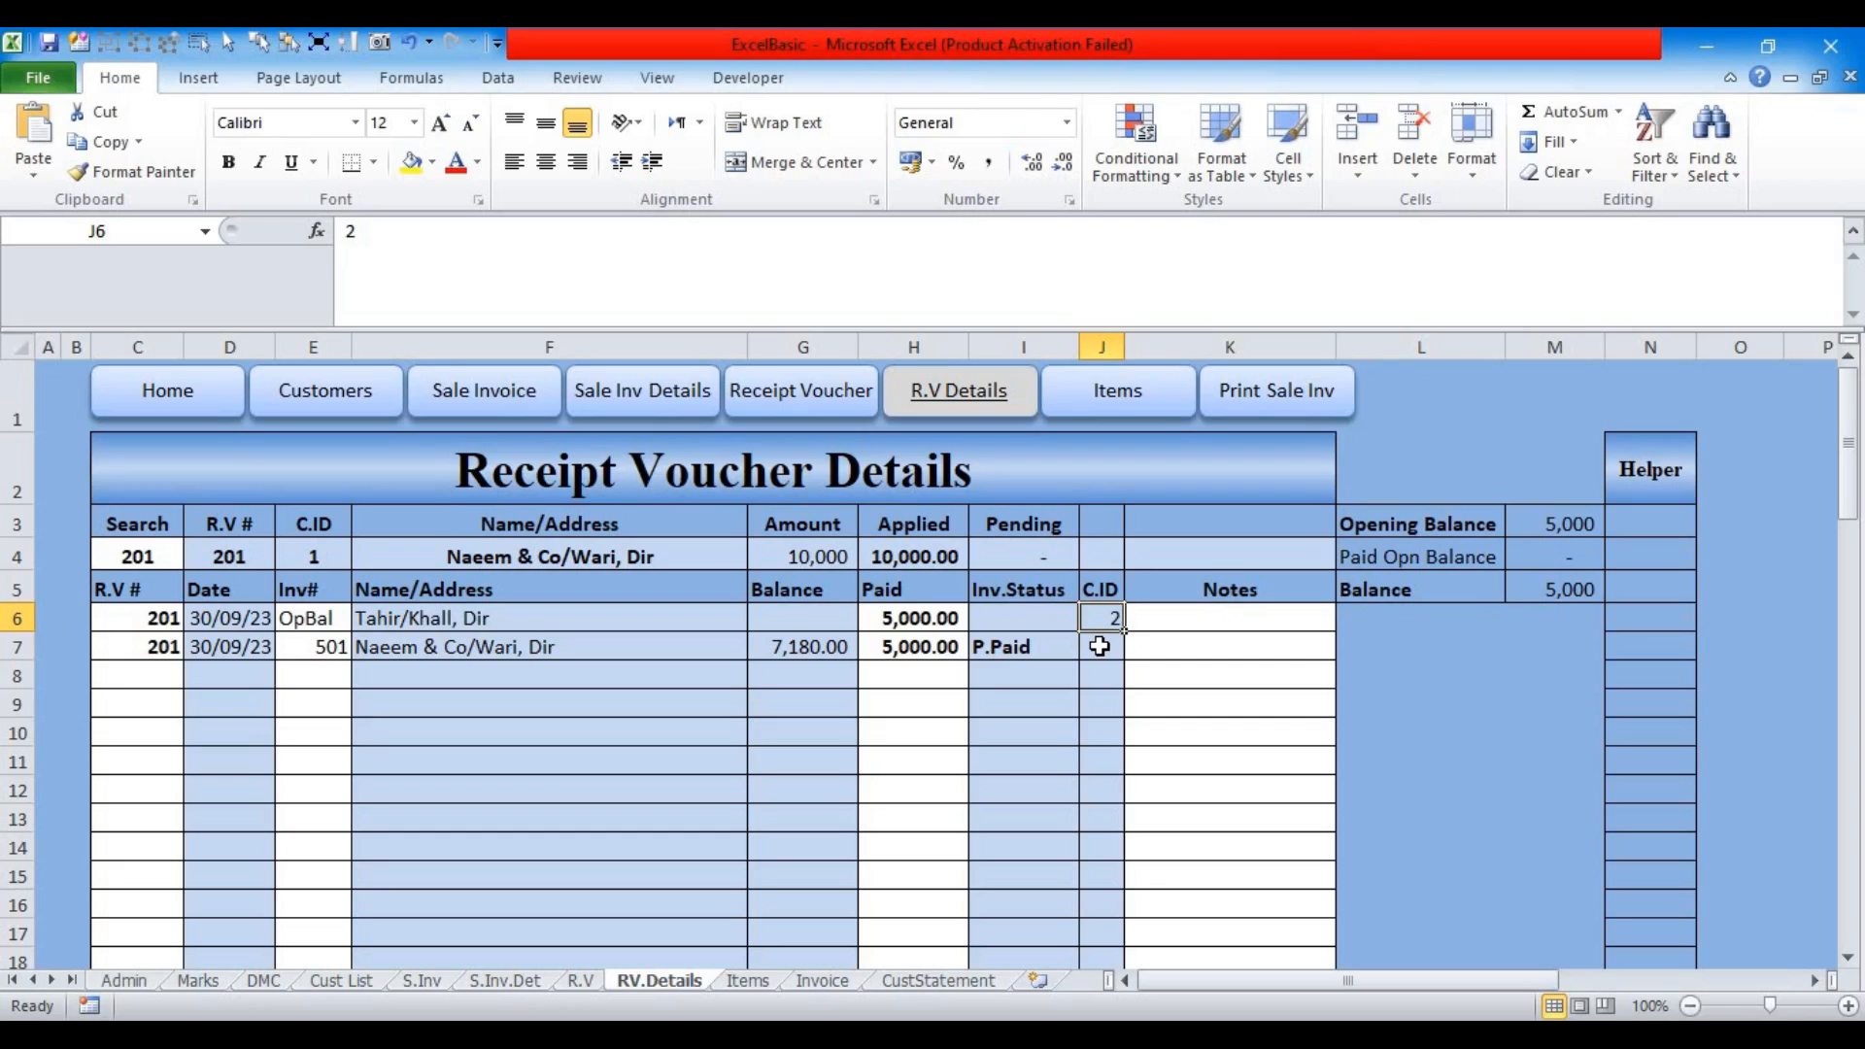
type("1")
key("Return")
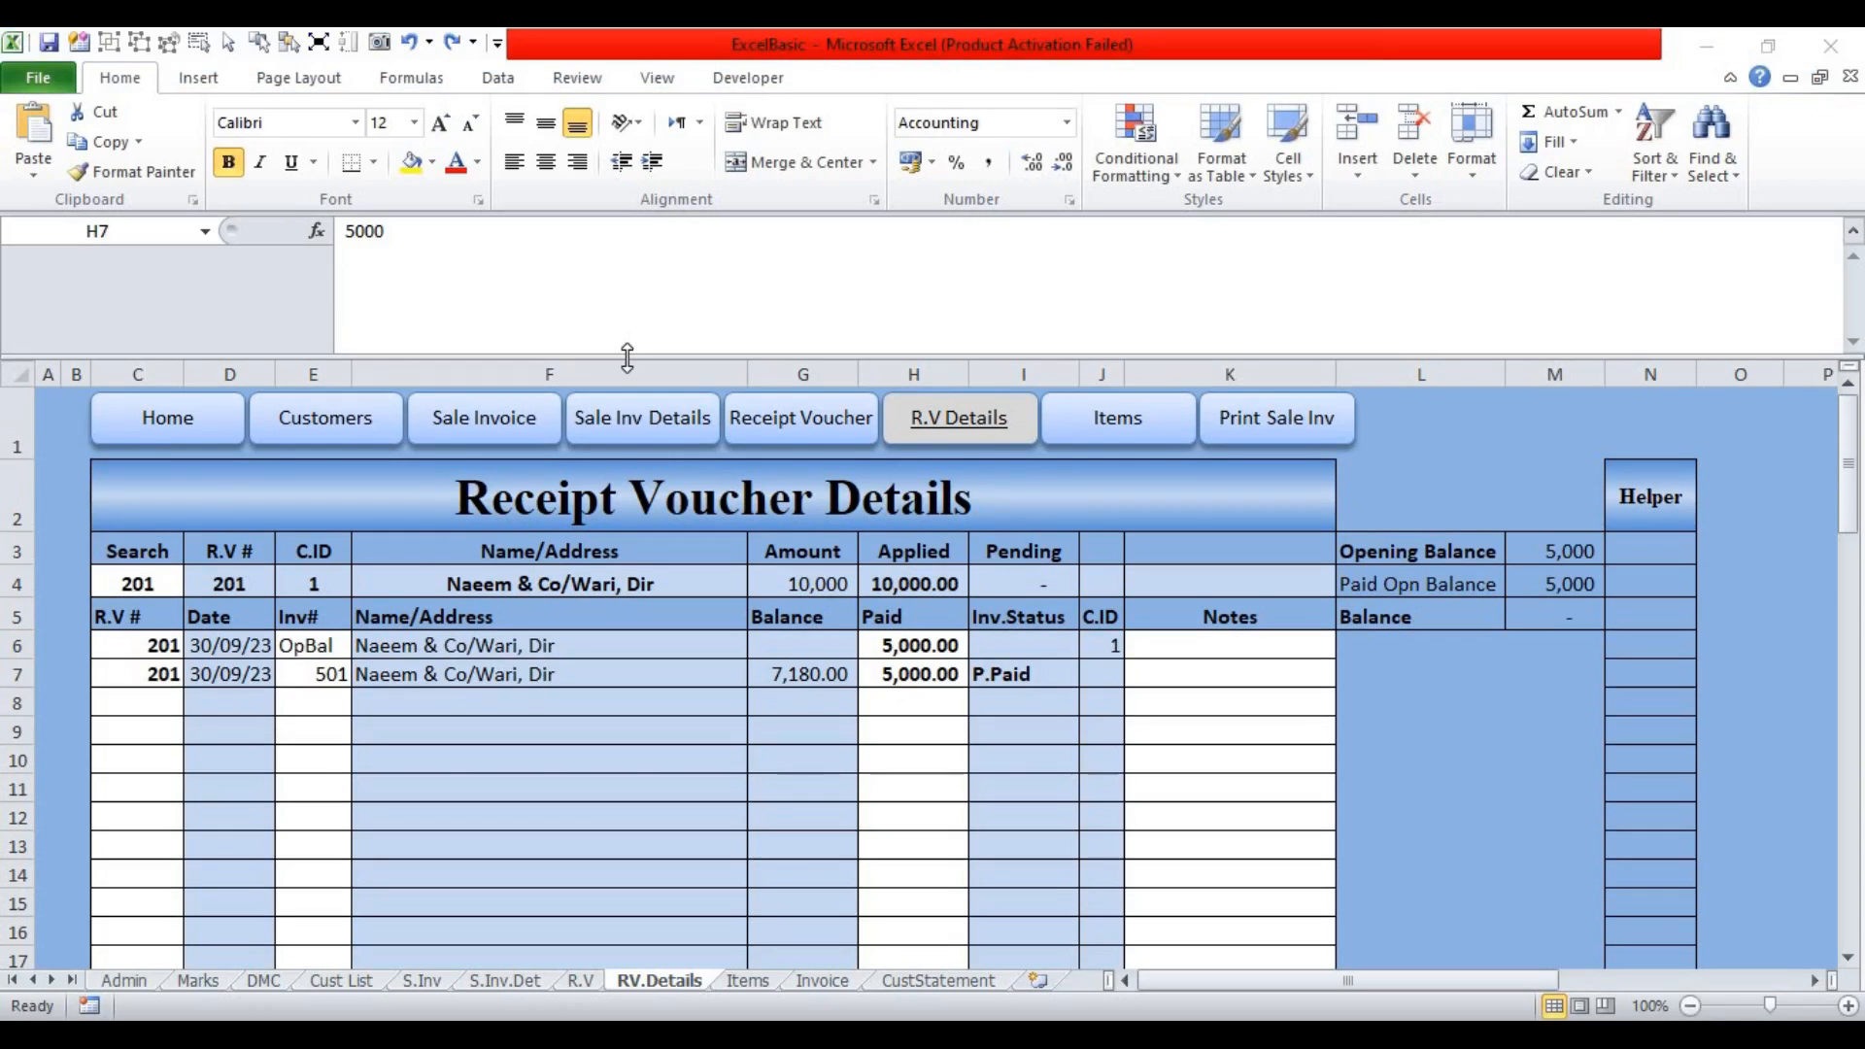
Step: Shrink the formula bar to one line and set the Paid amount of invoice 501 in H7 to 5001, checking the row 4 formulas
left_click_drag(627, 357, 658, 282)
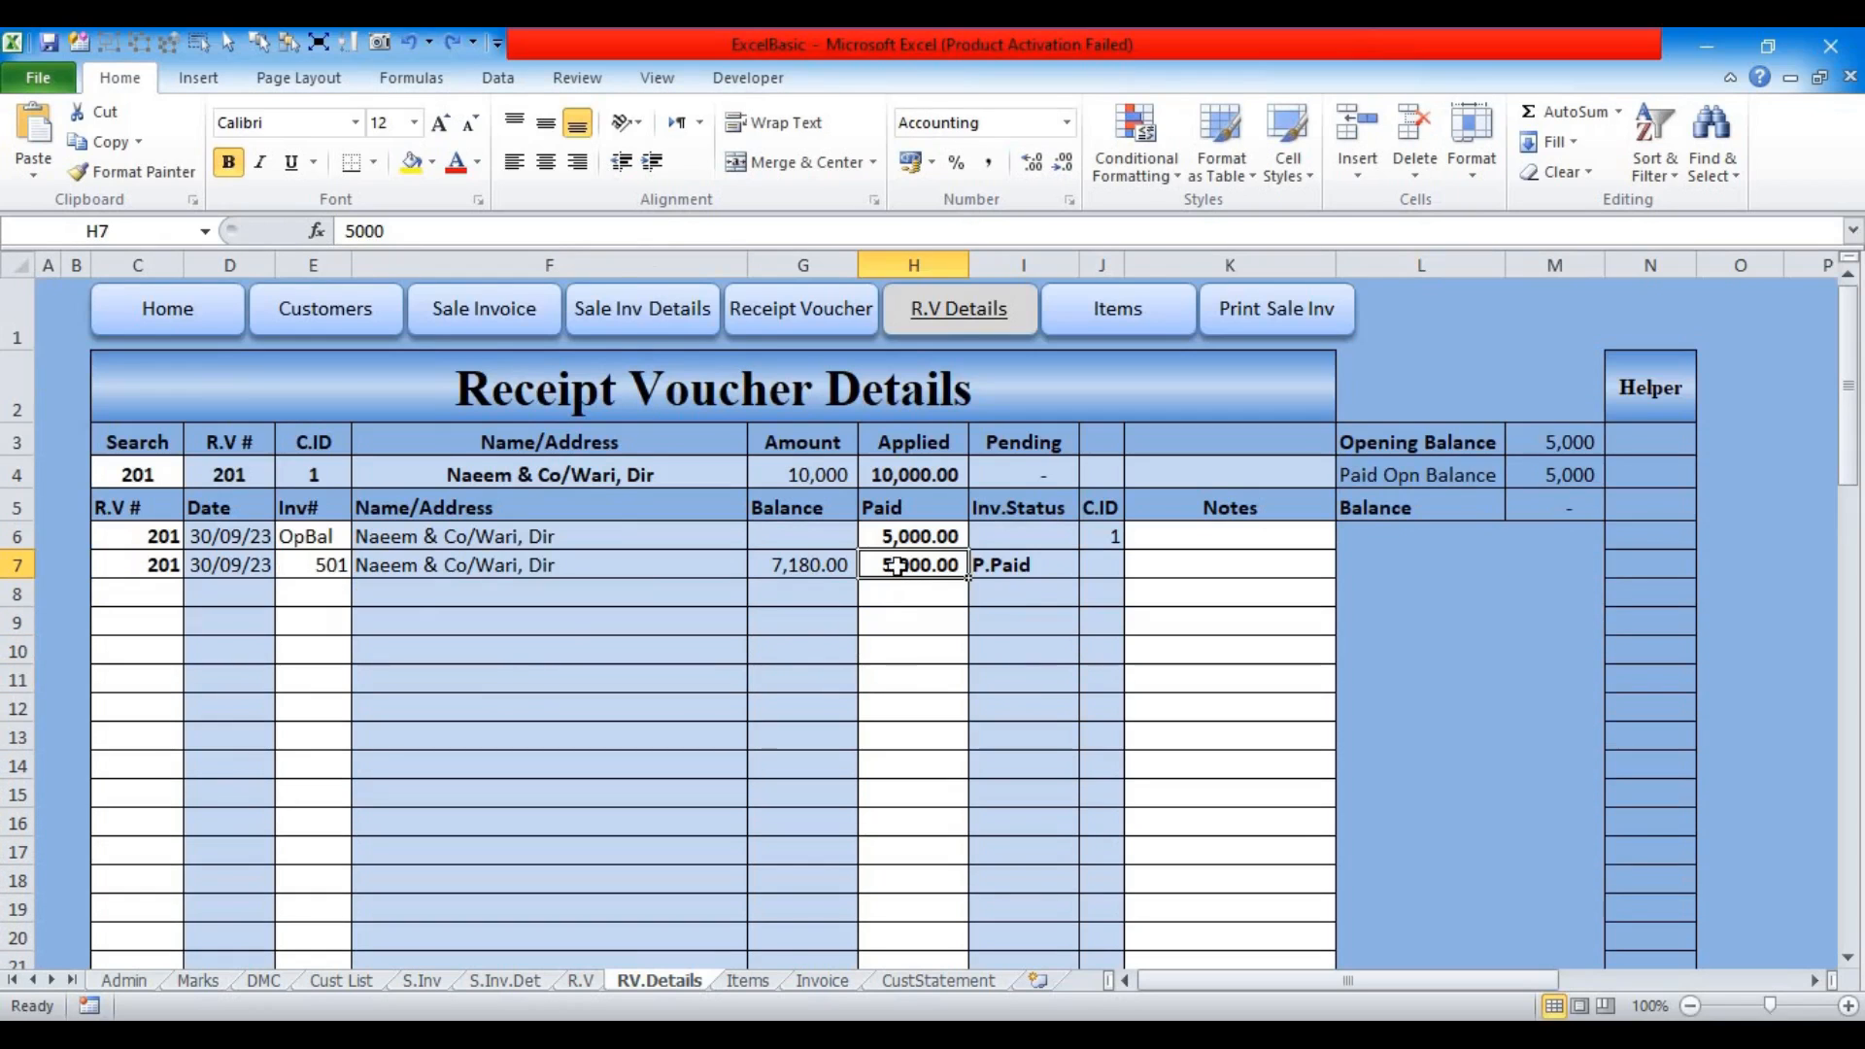
type("5001")
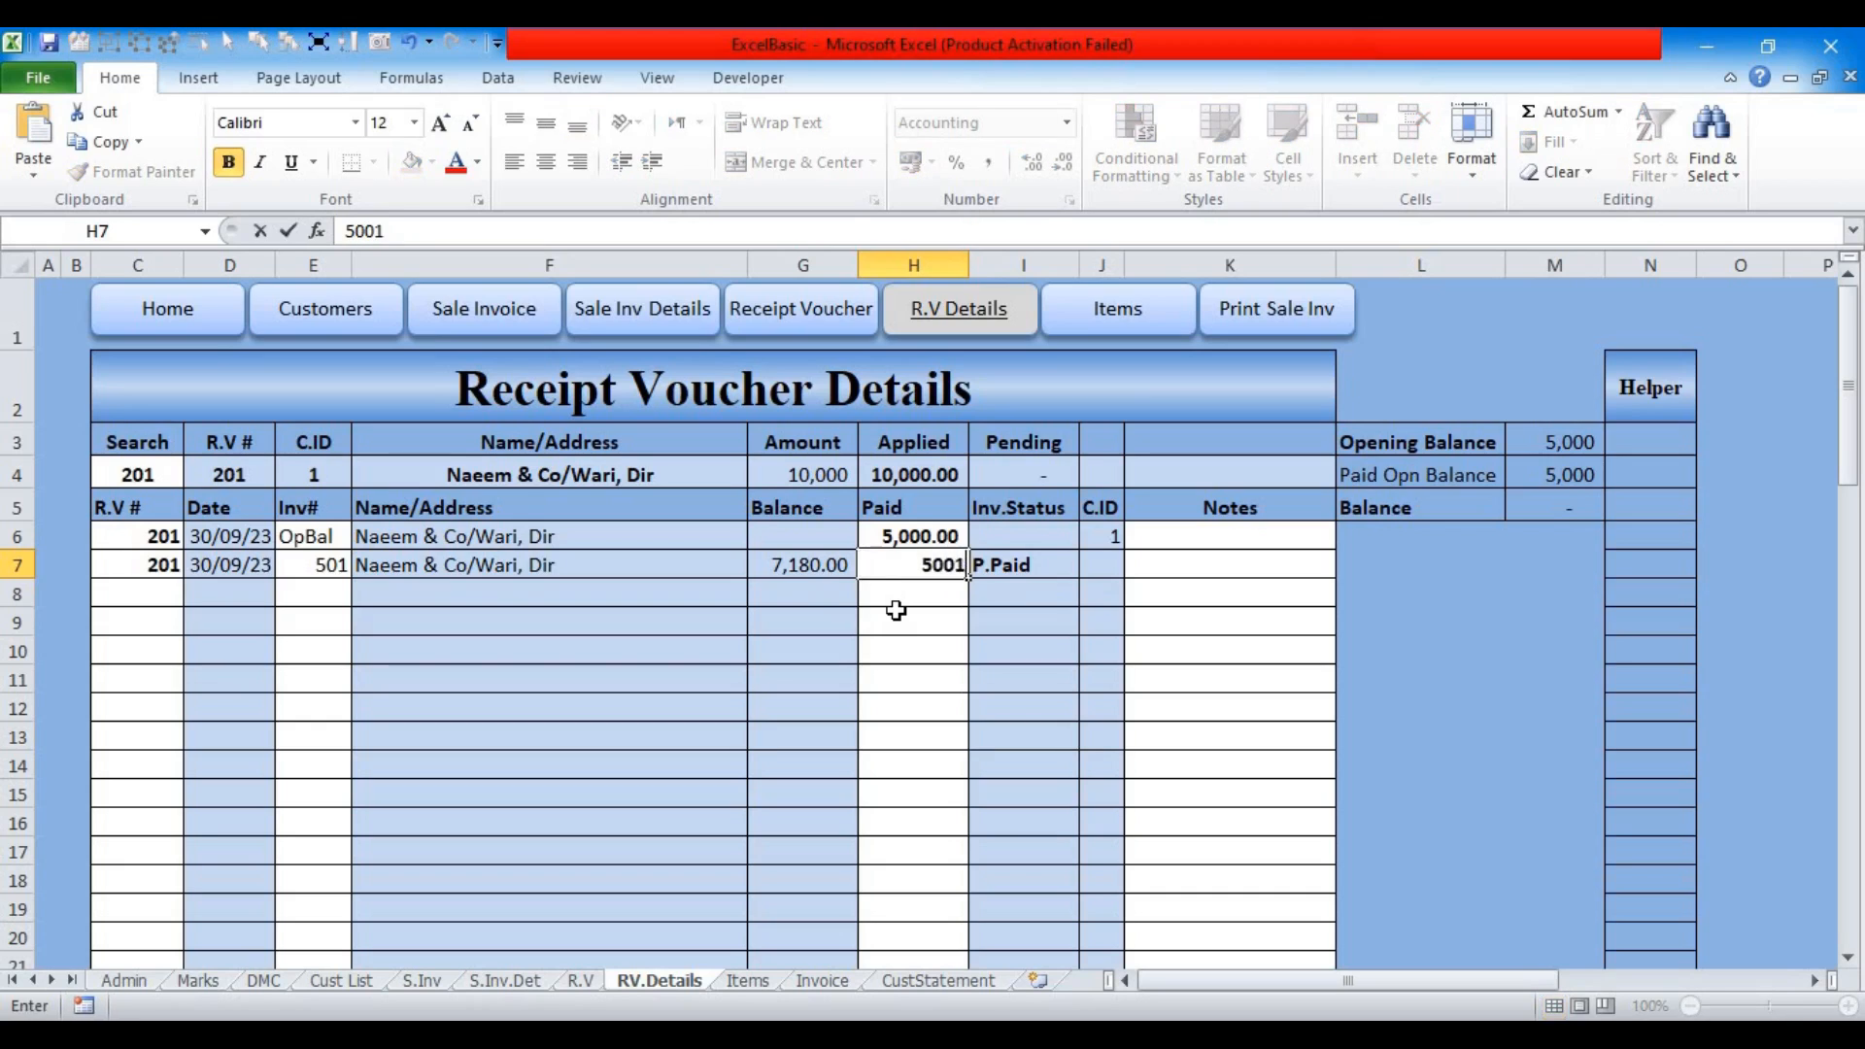
key("Return")
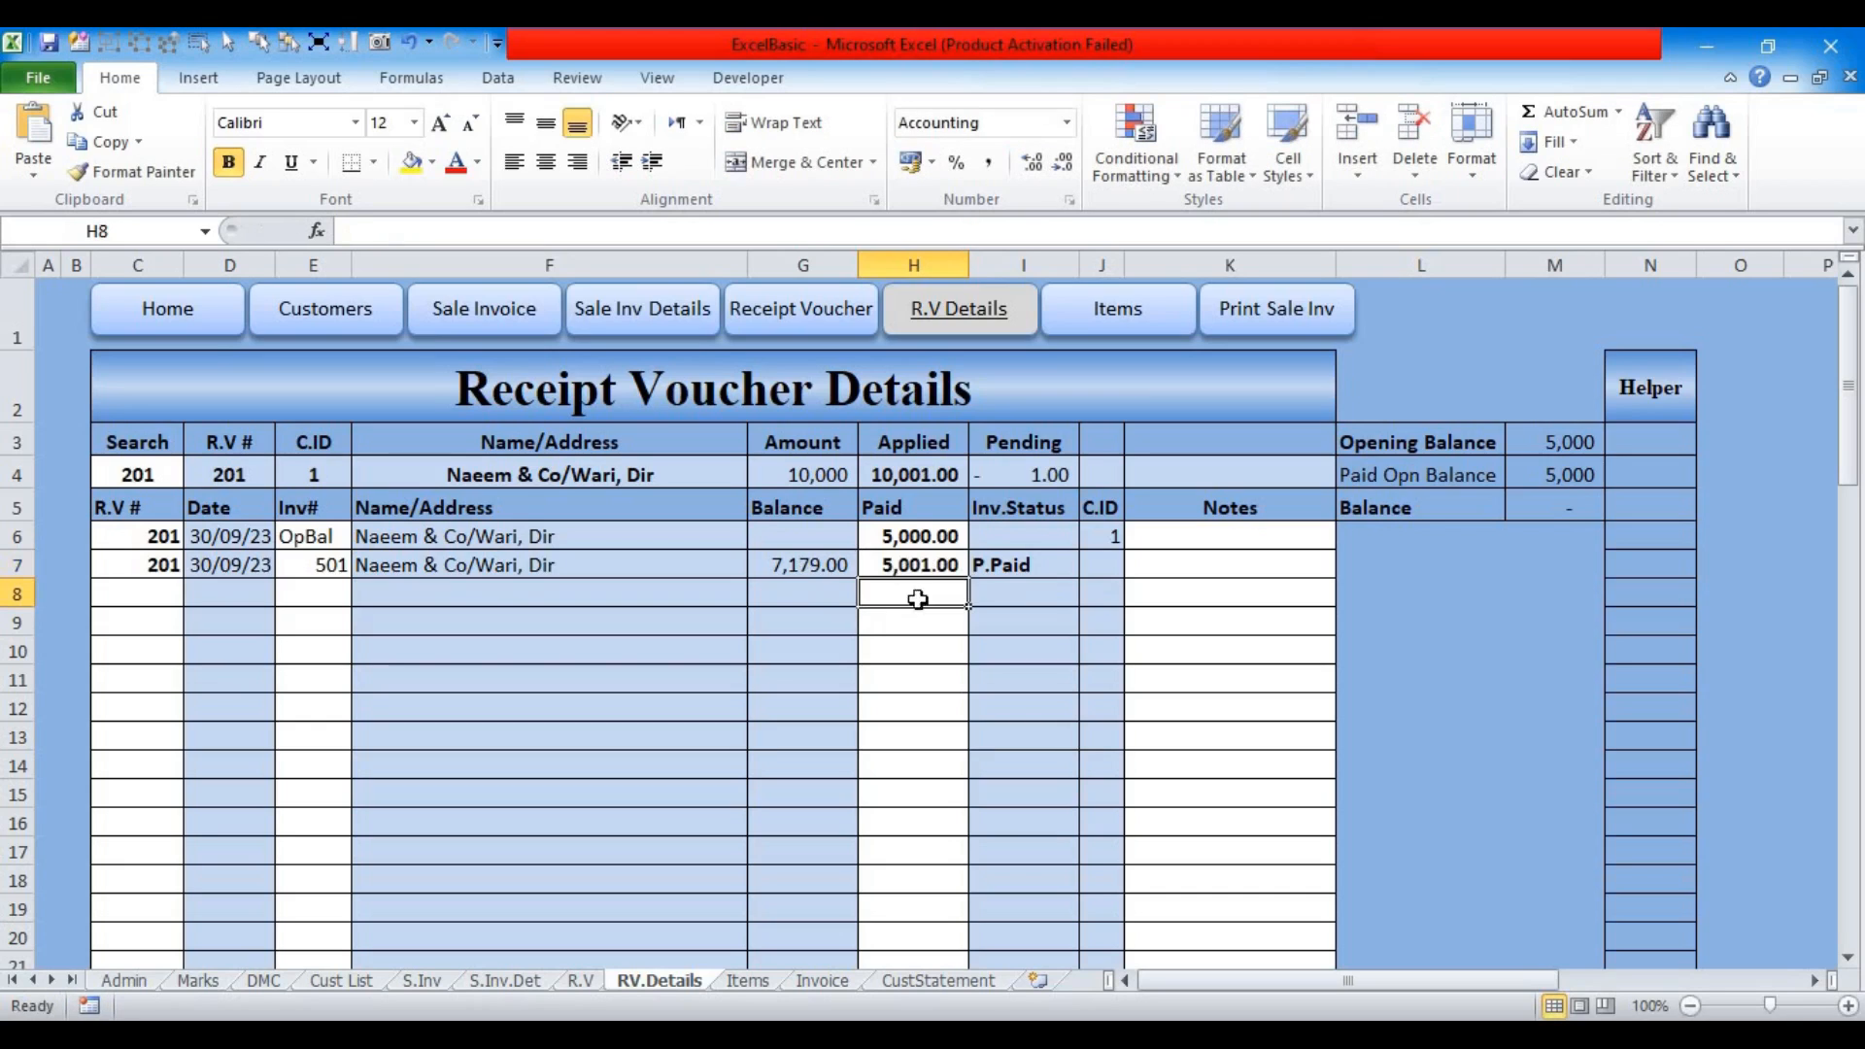
left_click(807, 478)
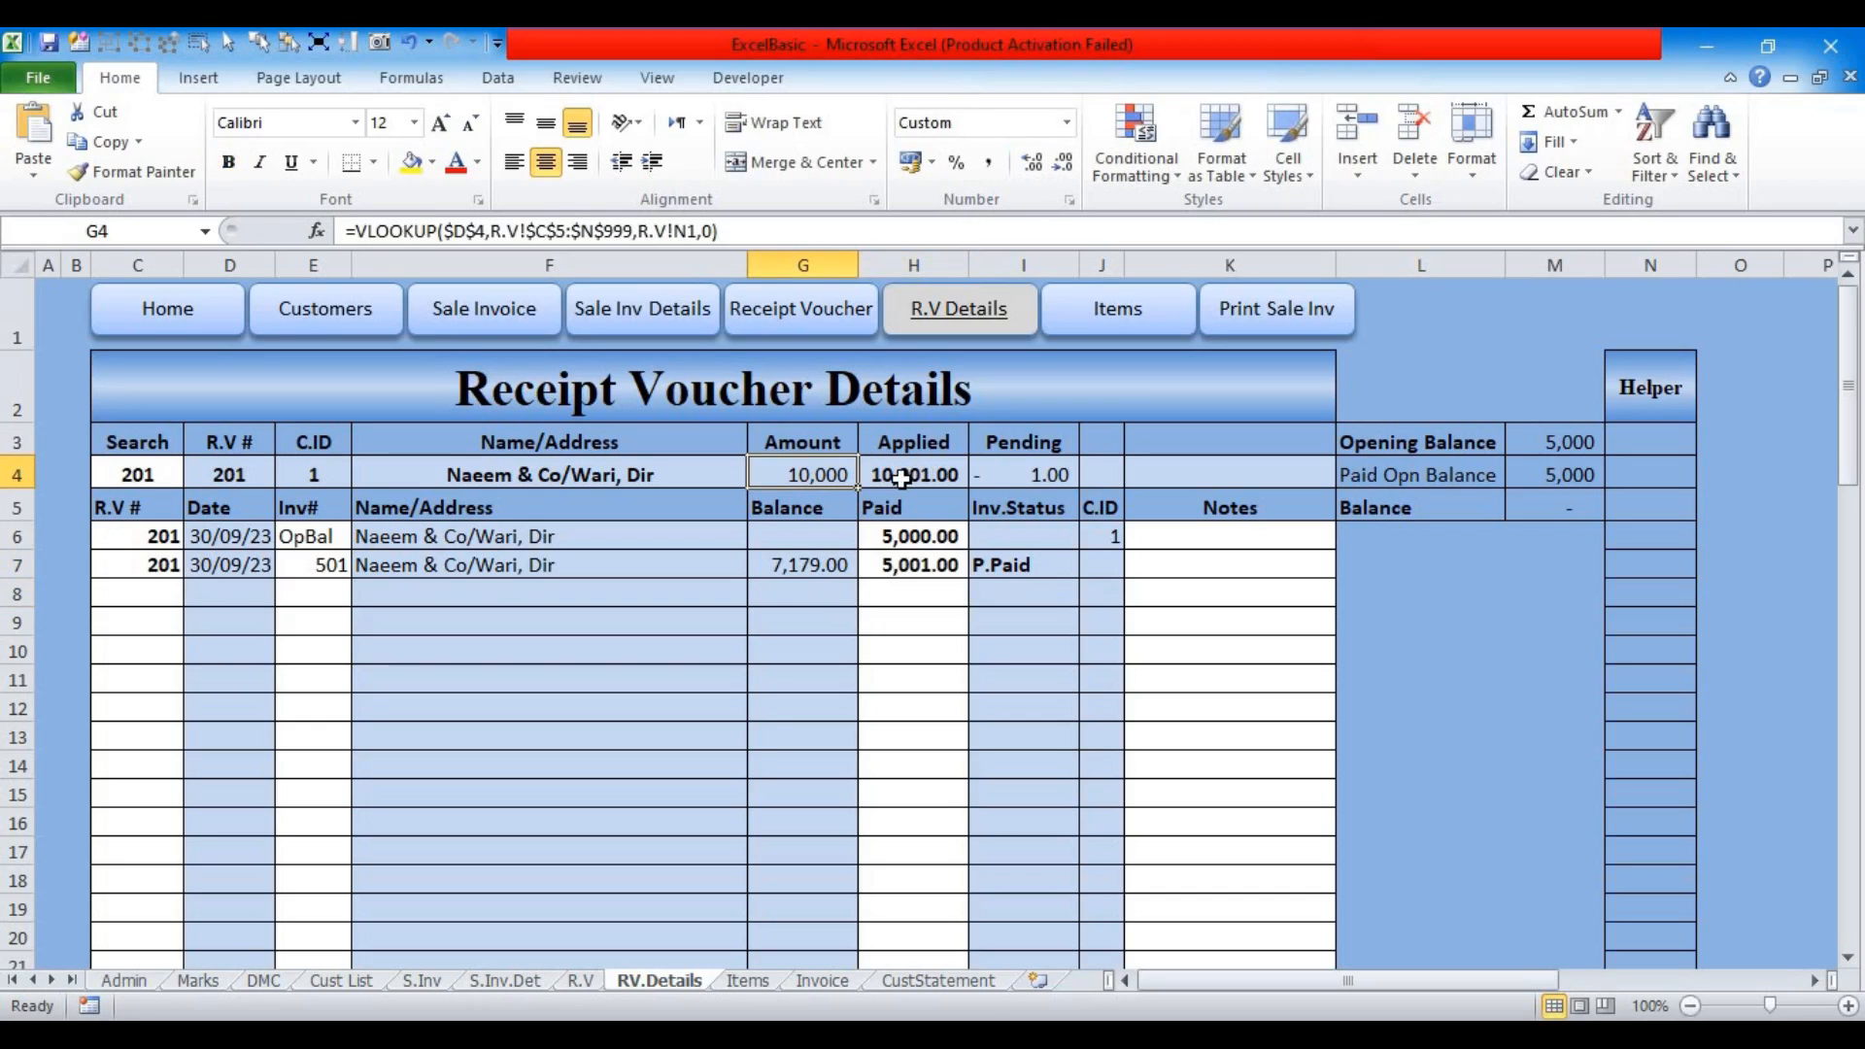
left_click(896, 477)
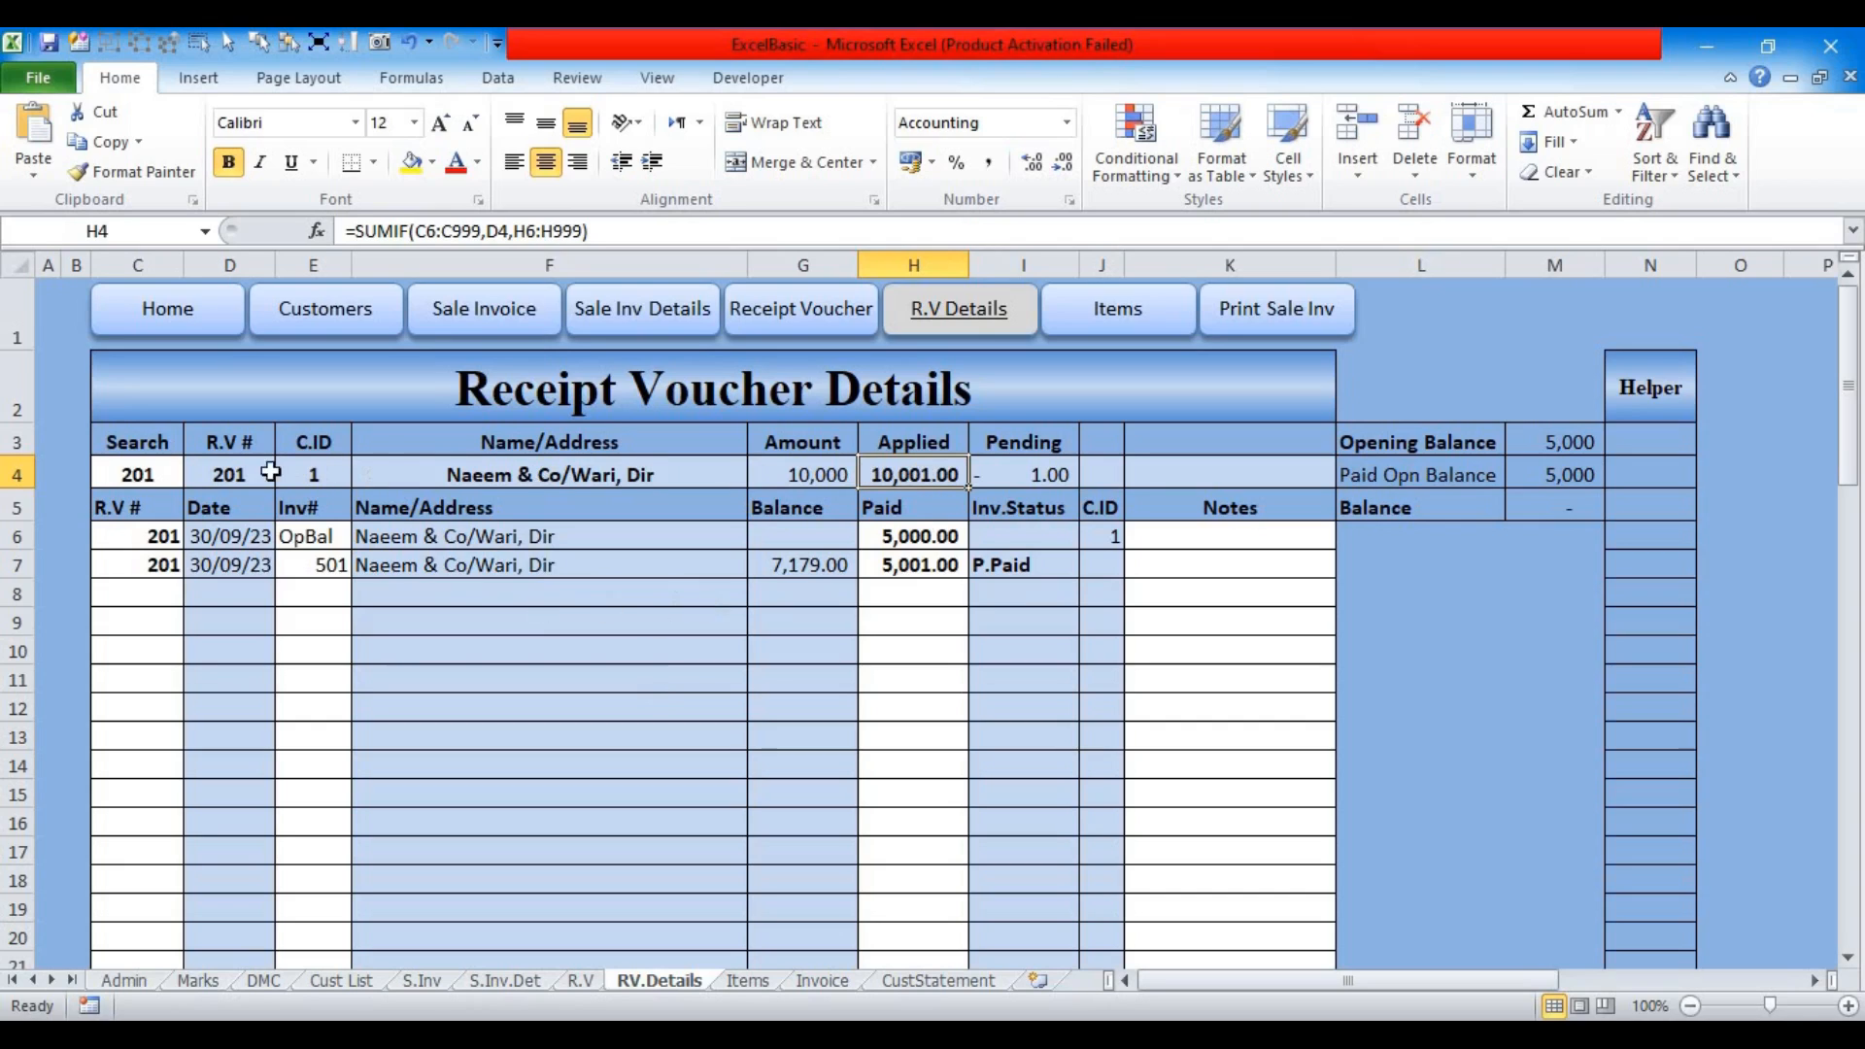
left_click_drag(244, 472, 390, 481)
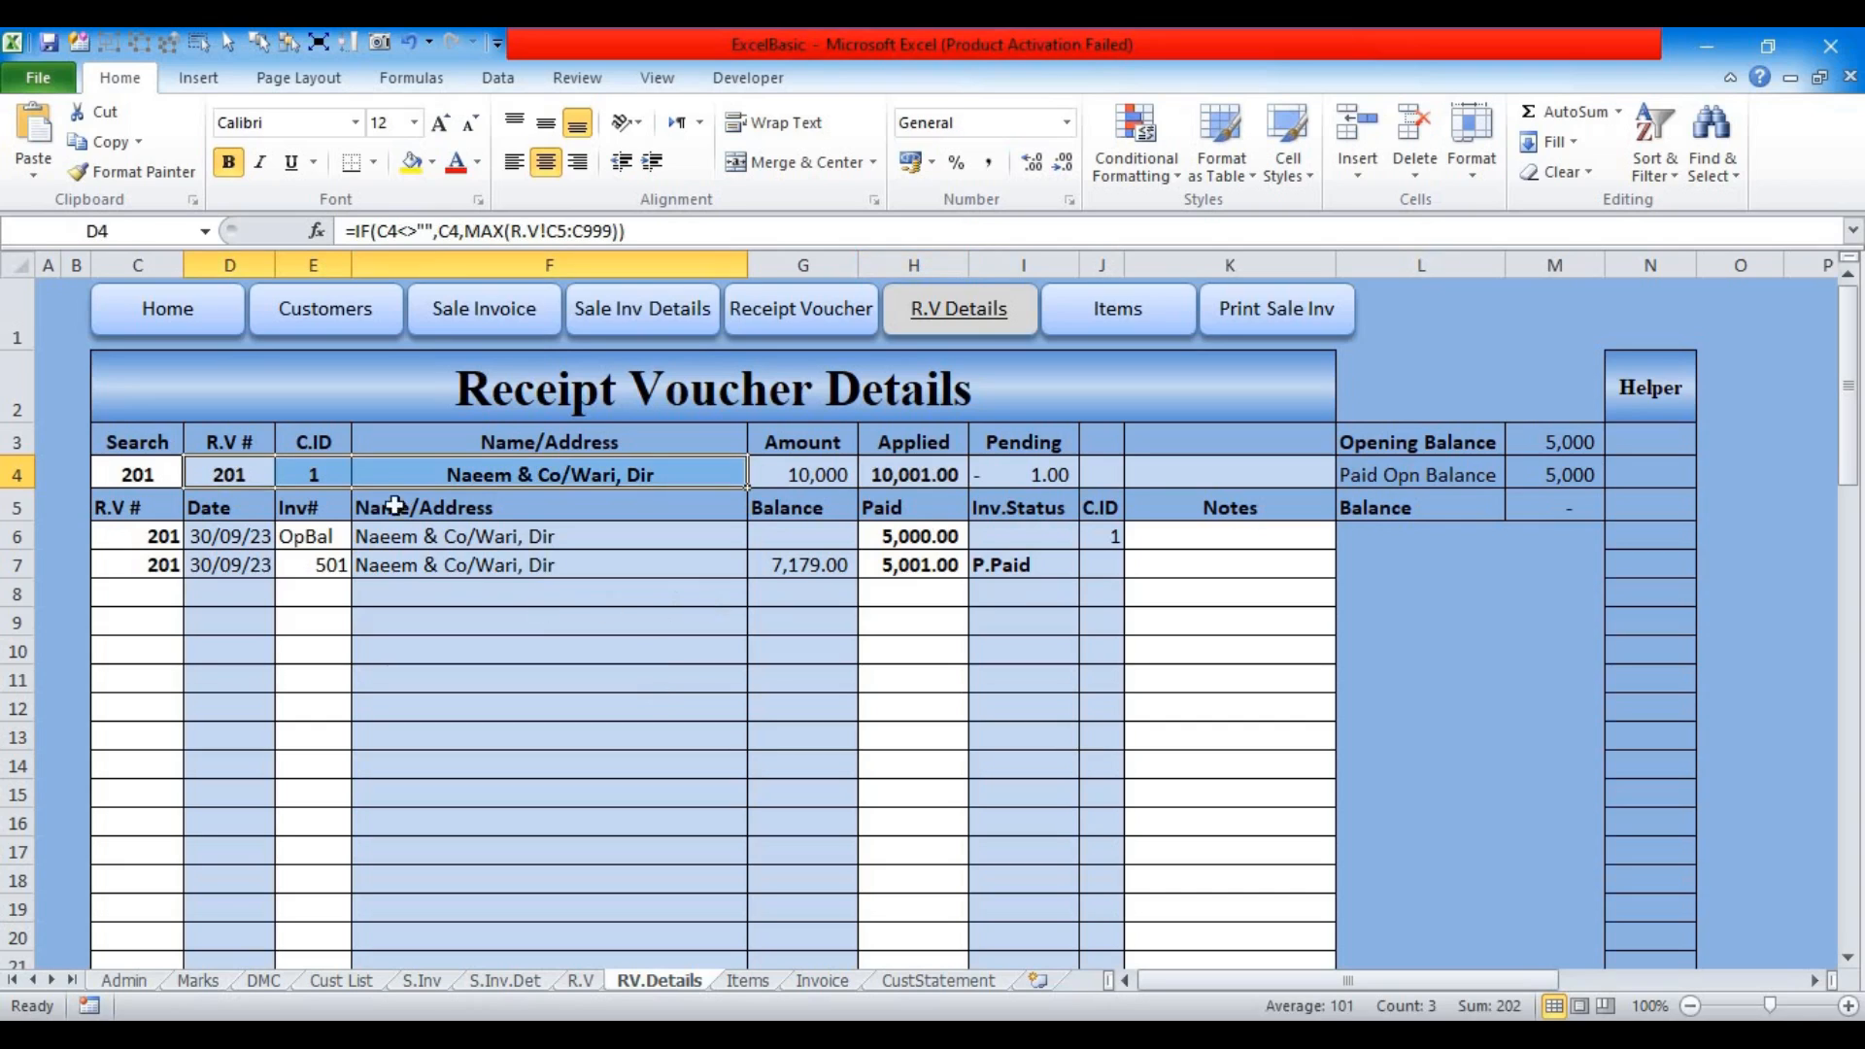
Step: Test the voucher search by clearing the Search value in C4 and entering 201 again
left_click(140, 477)
key("Delete")
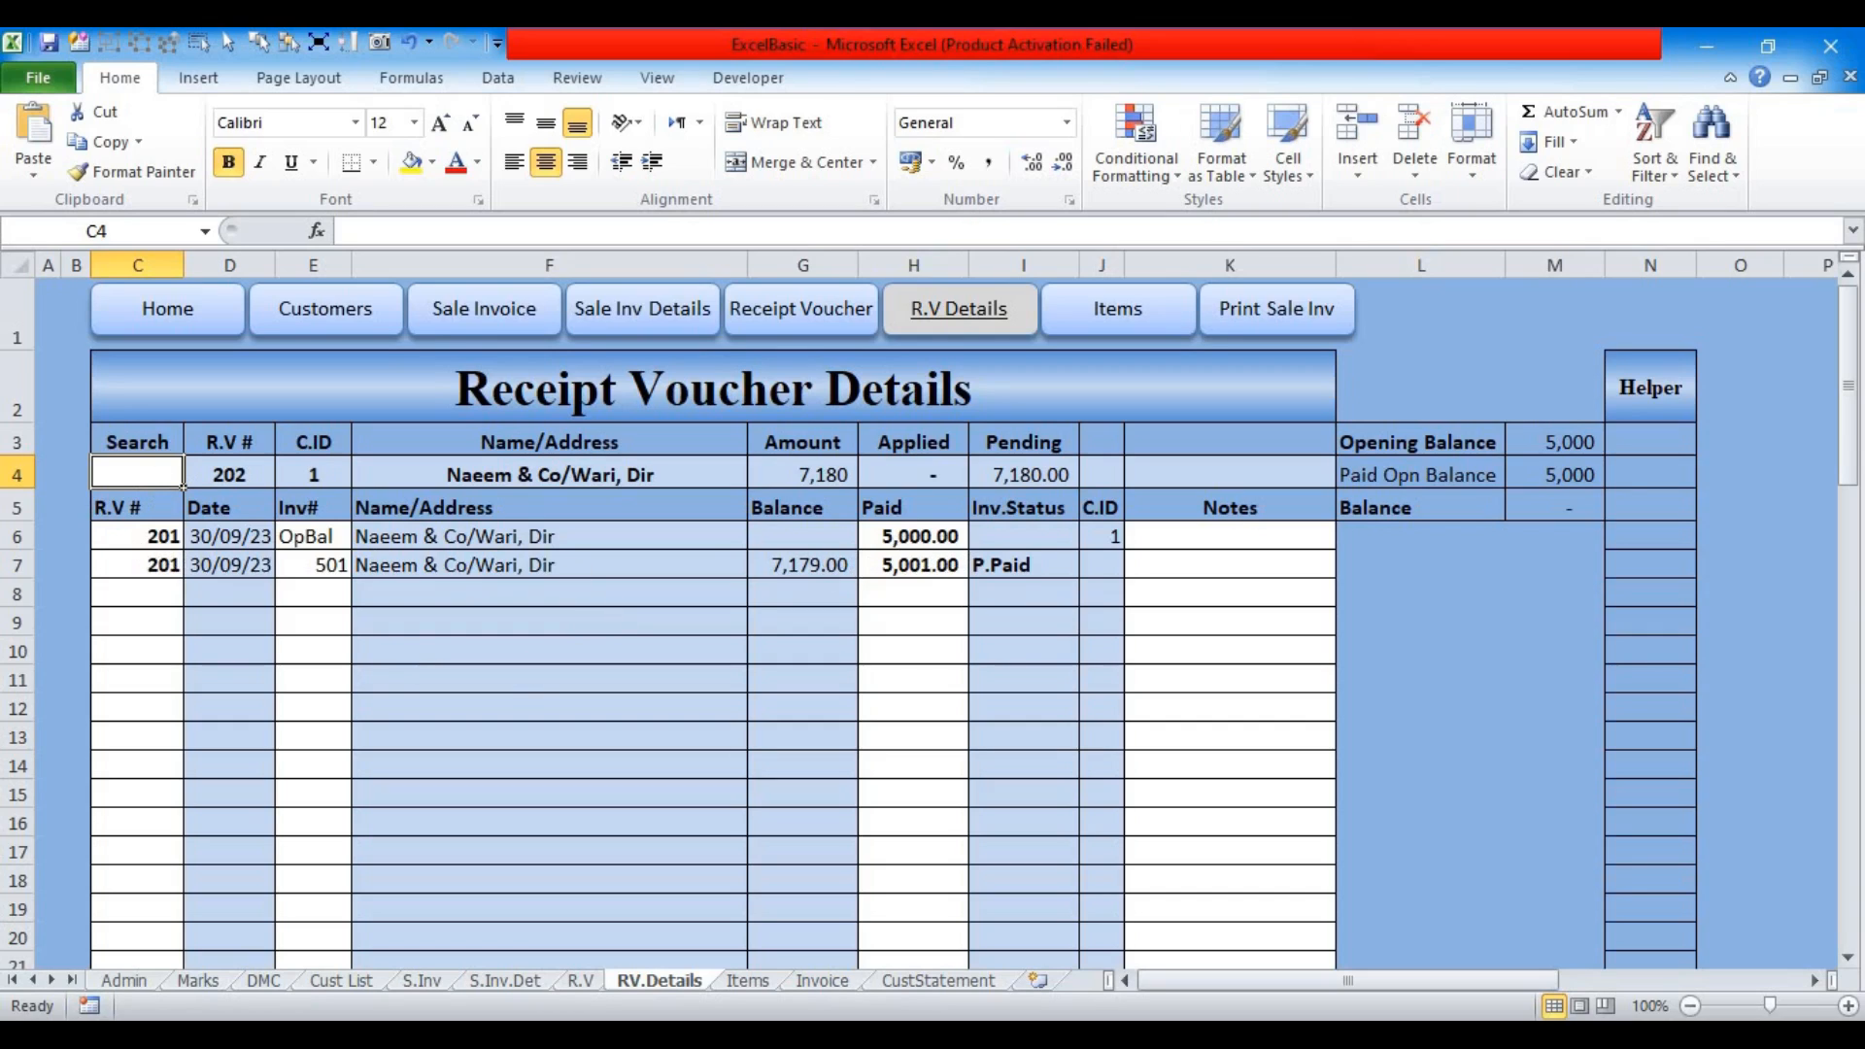
left_click(1617, 542)
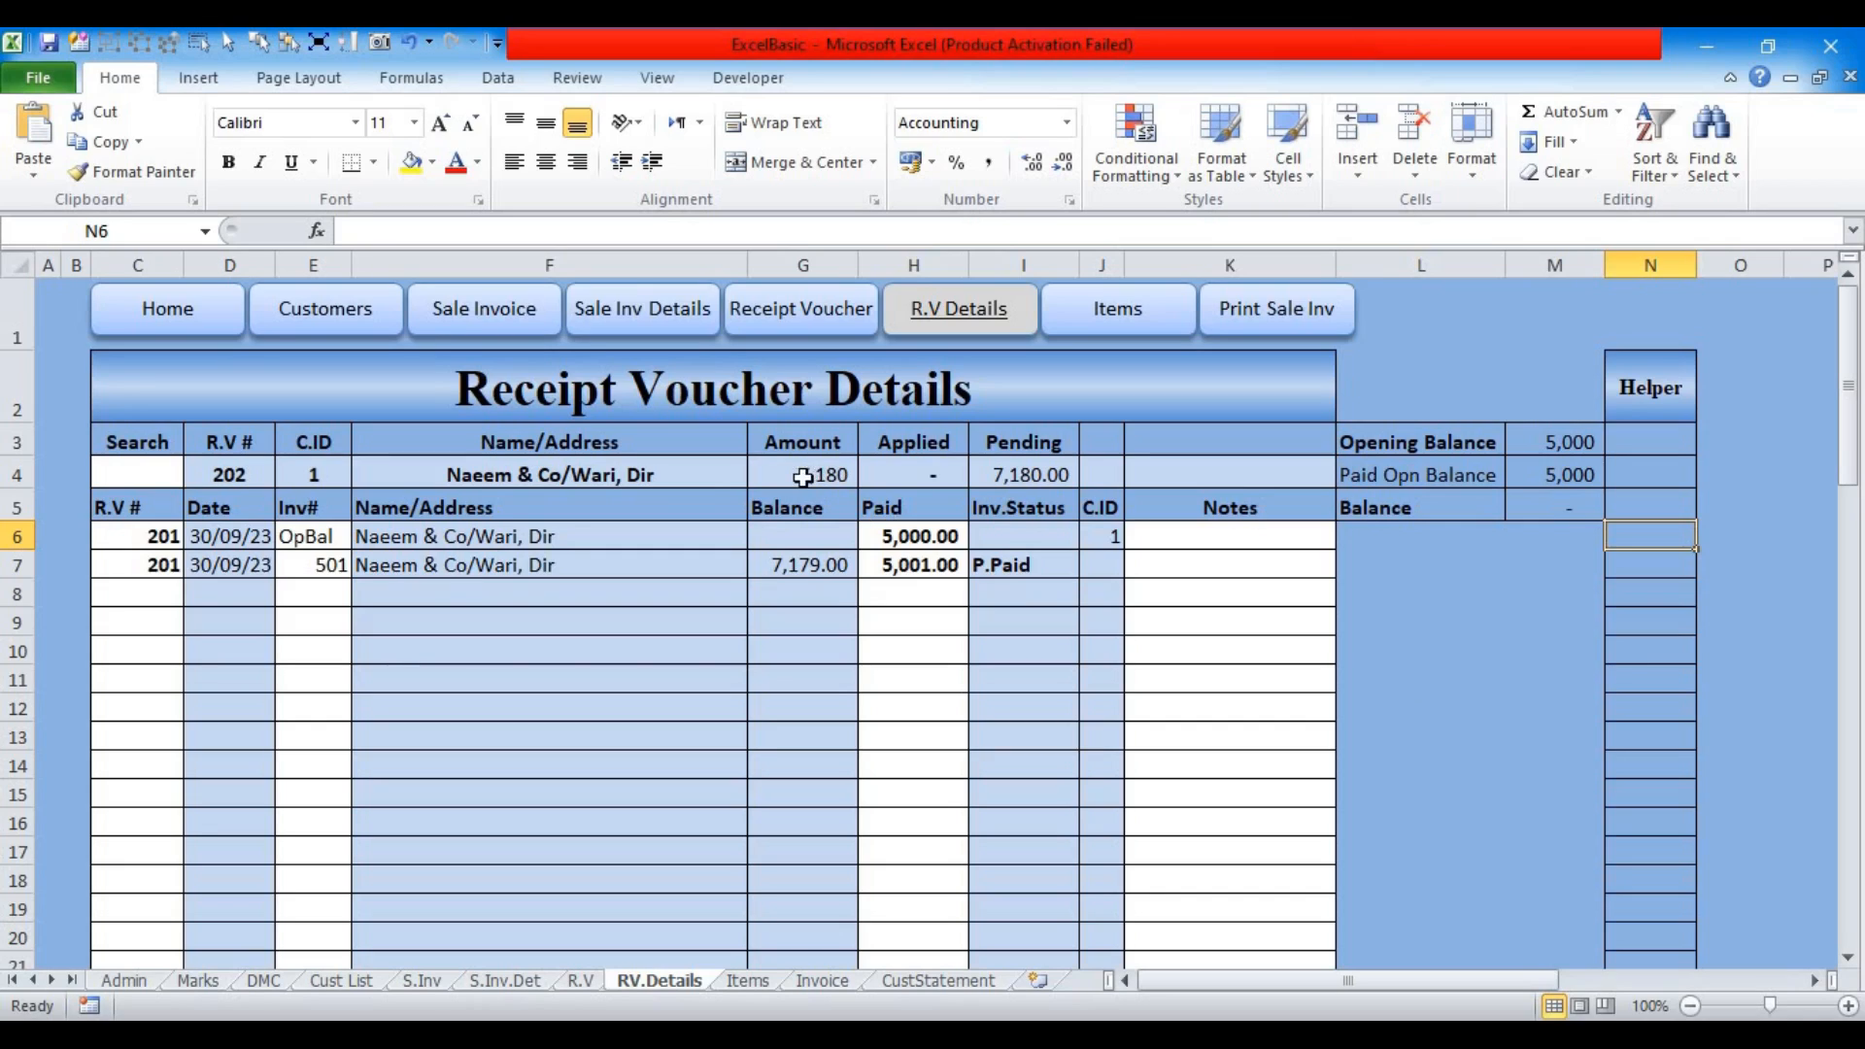
left_click(153, 477)
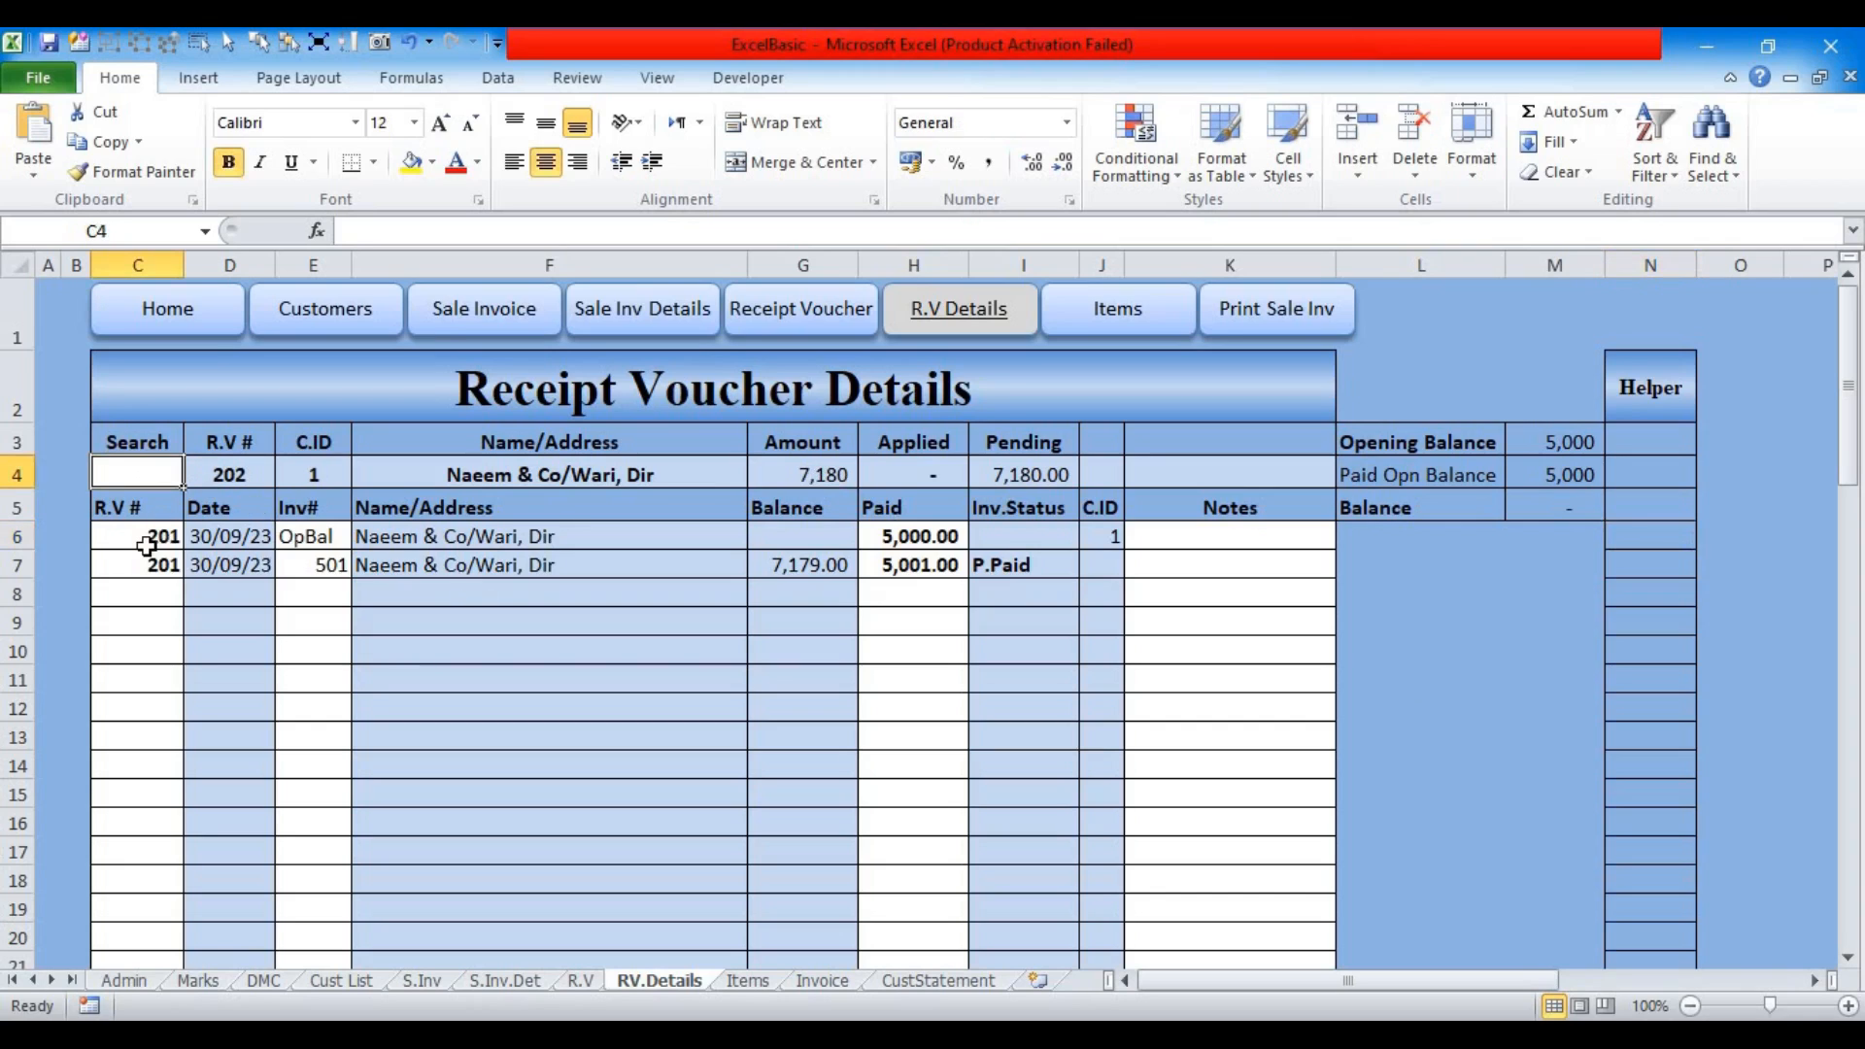
type("201")
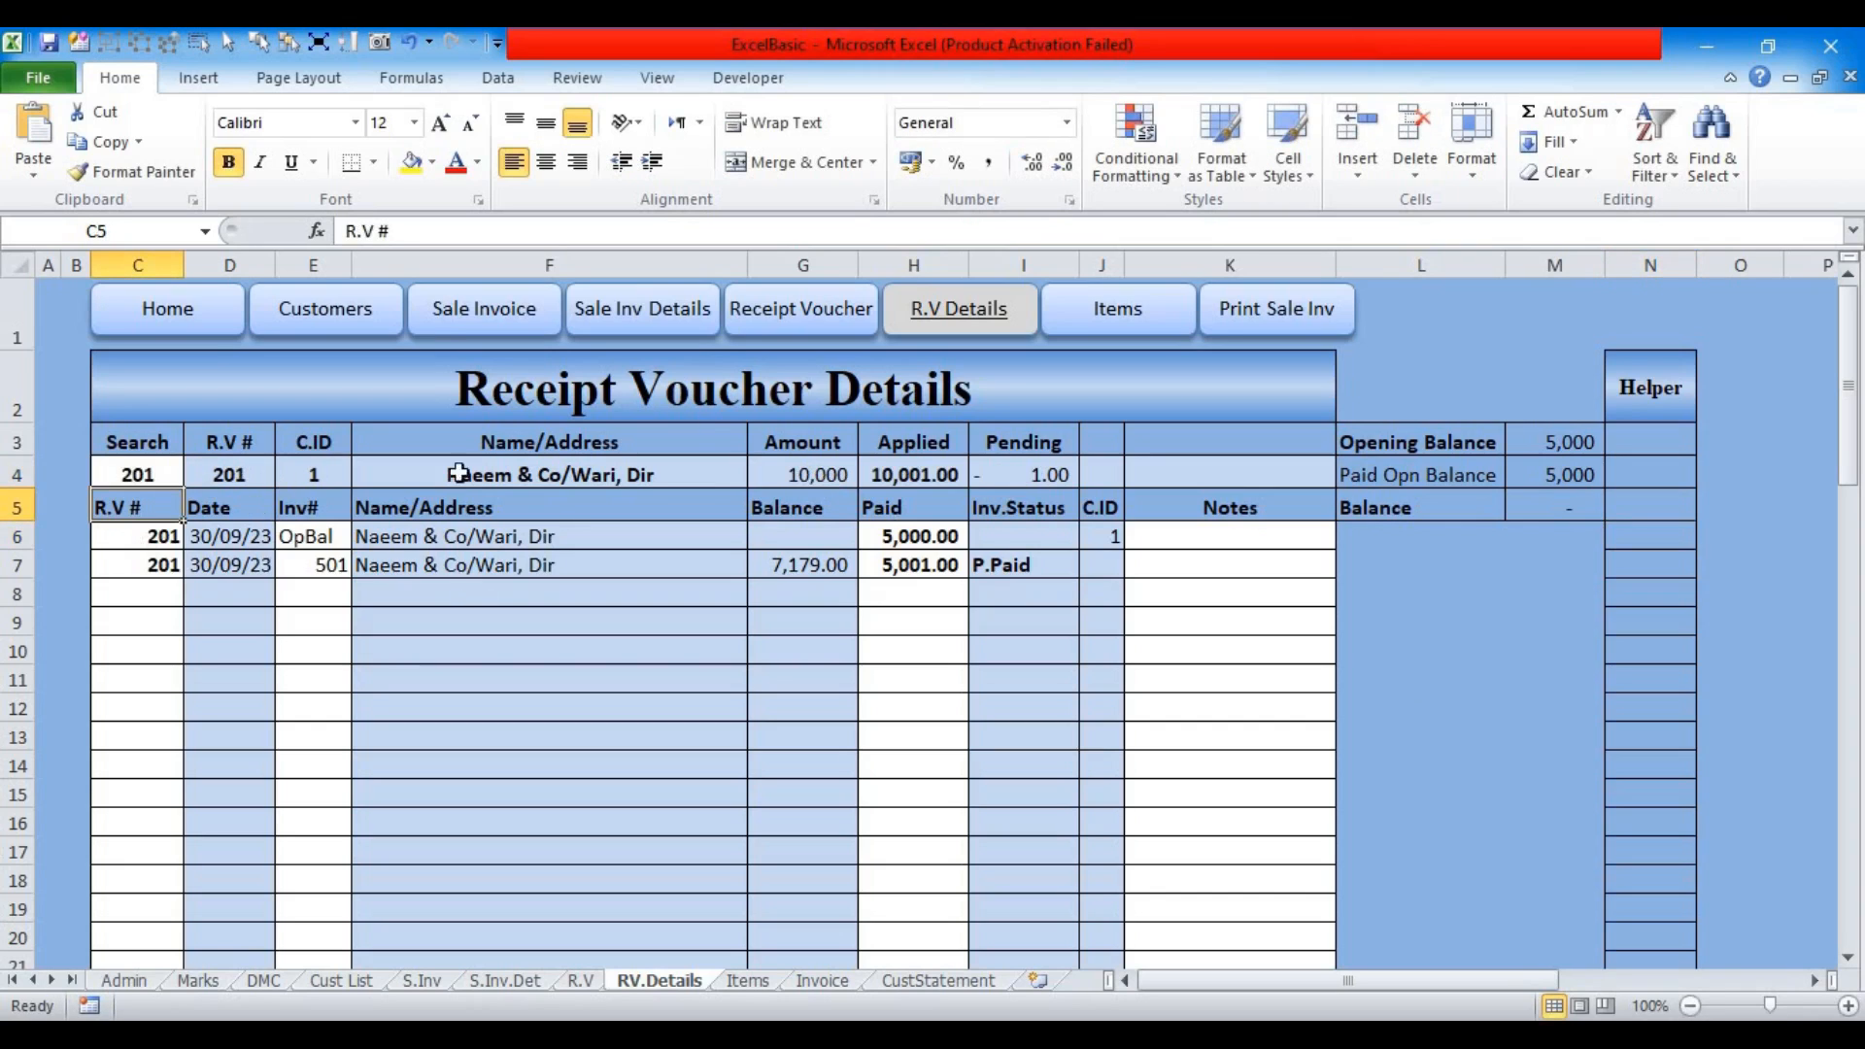
Step: Copy the Amount VLOOKUP formula from G4 into the Helper cell N6 and autofit column N
left_click(799, 476)
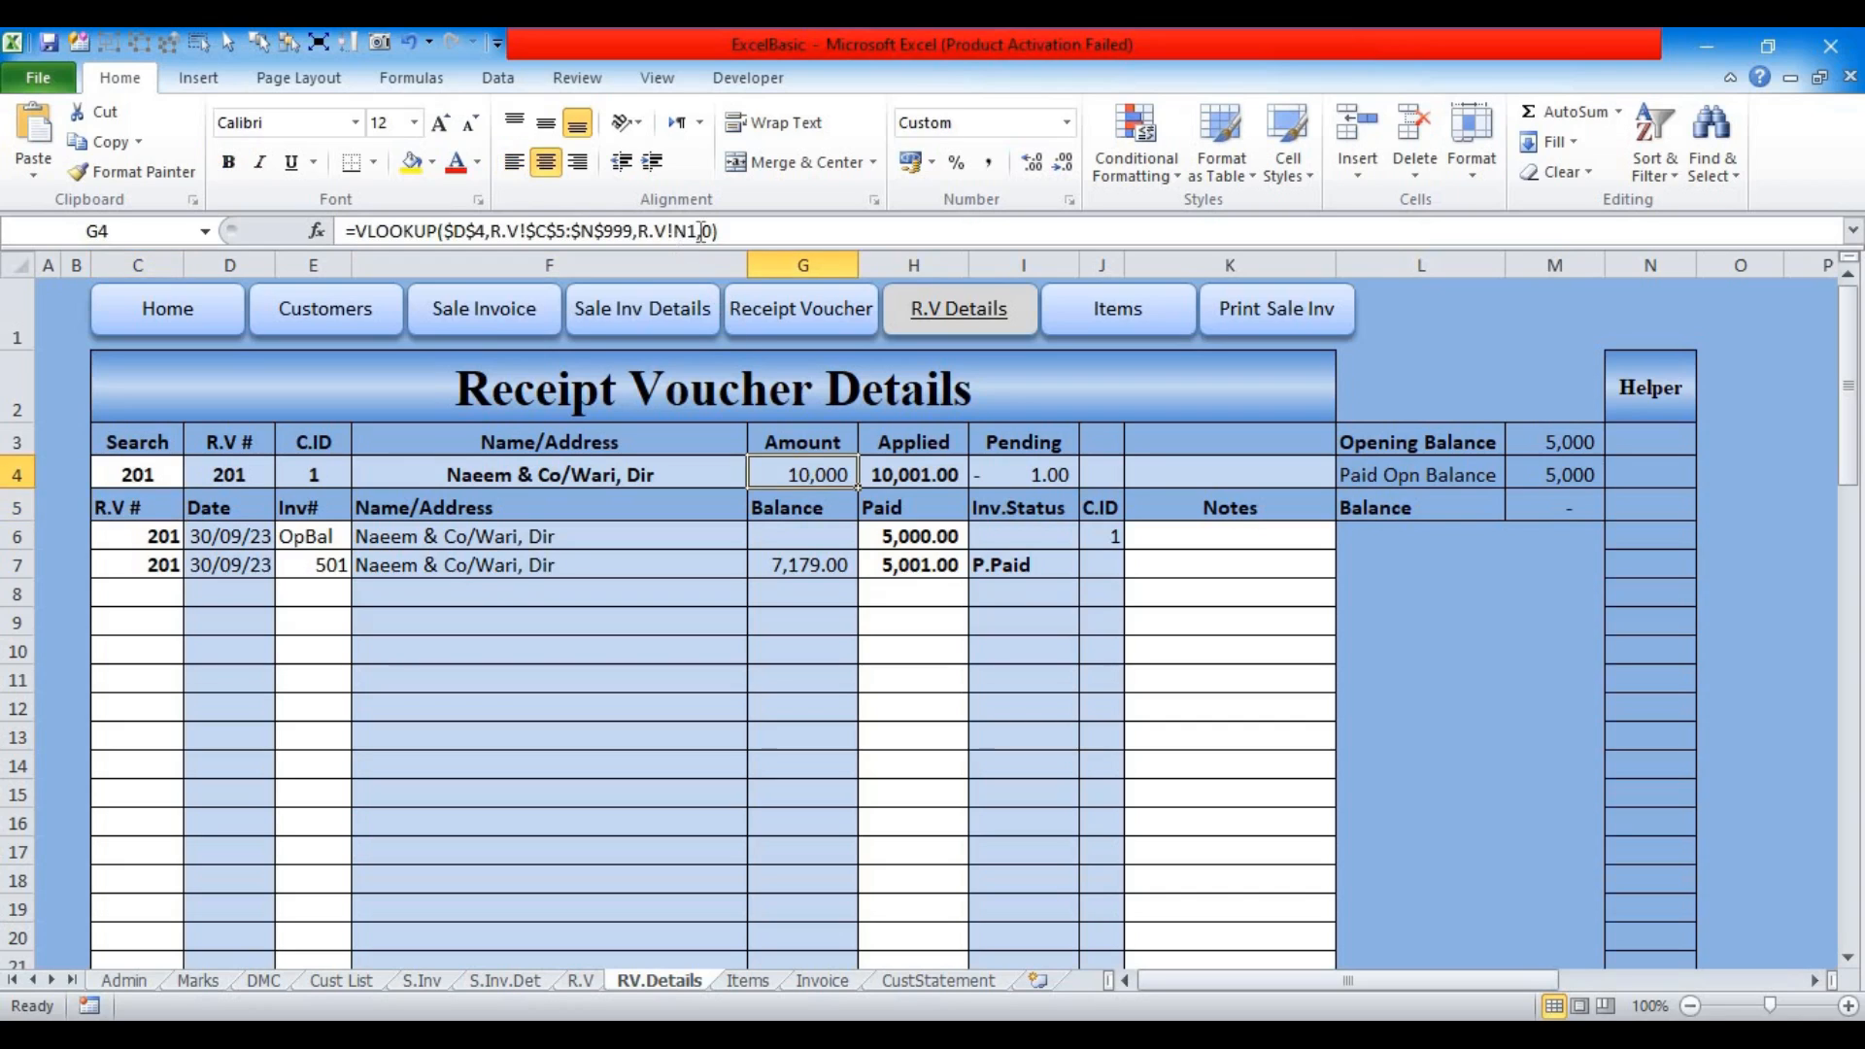
left_click_drag(728, 230, 262, 230)
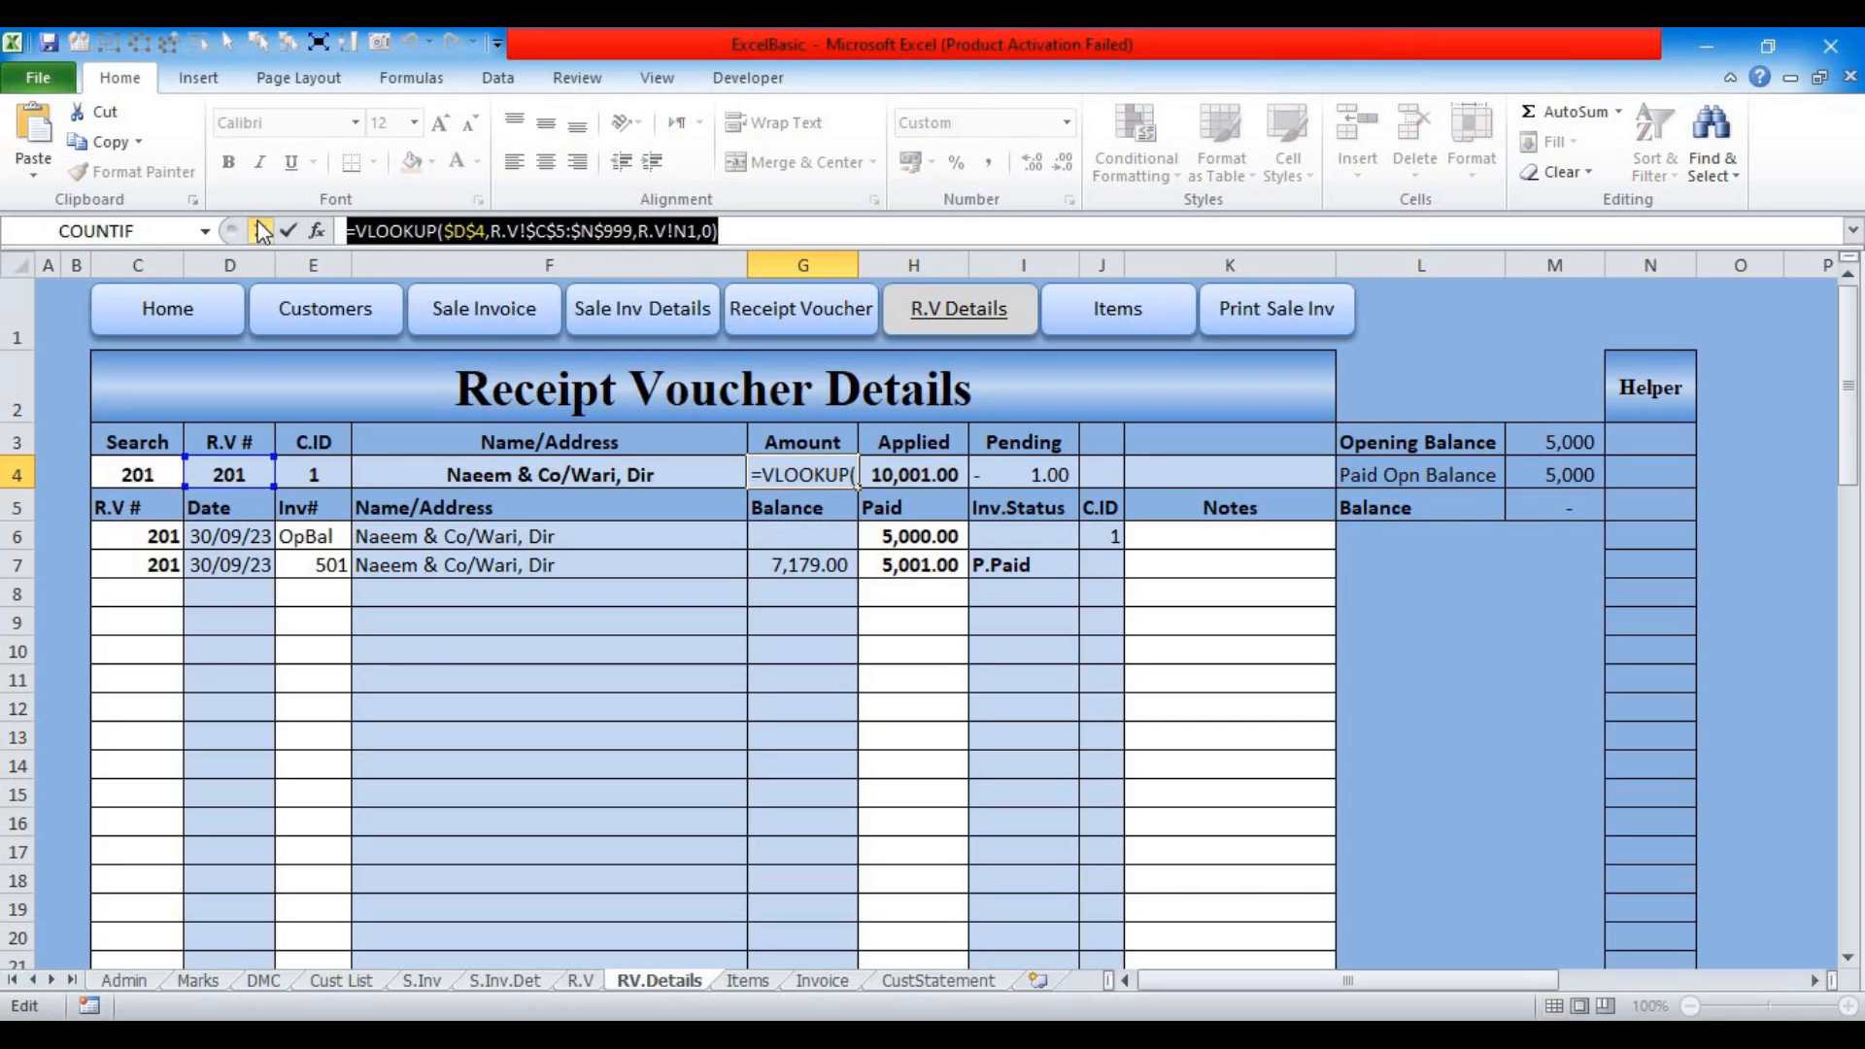
left_click(263, 230)
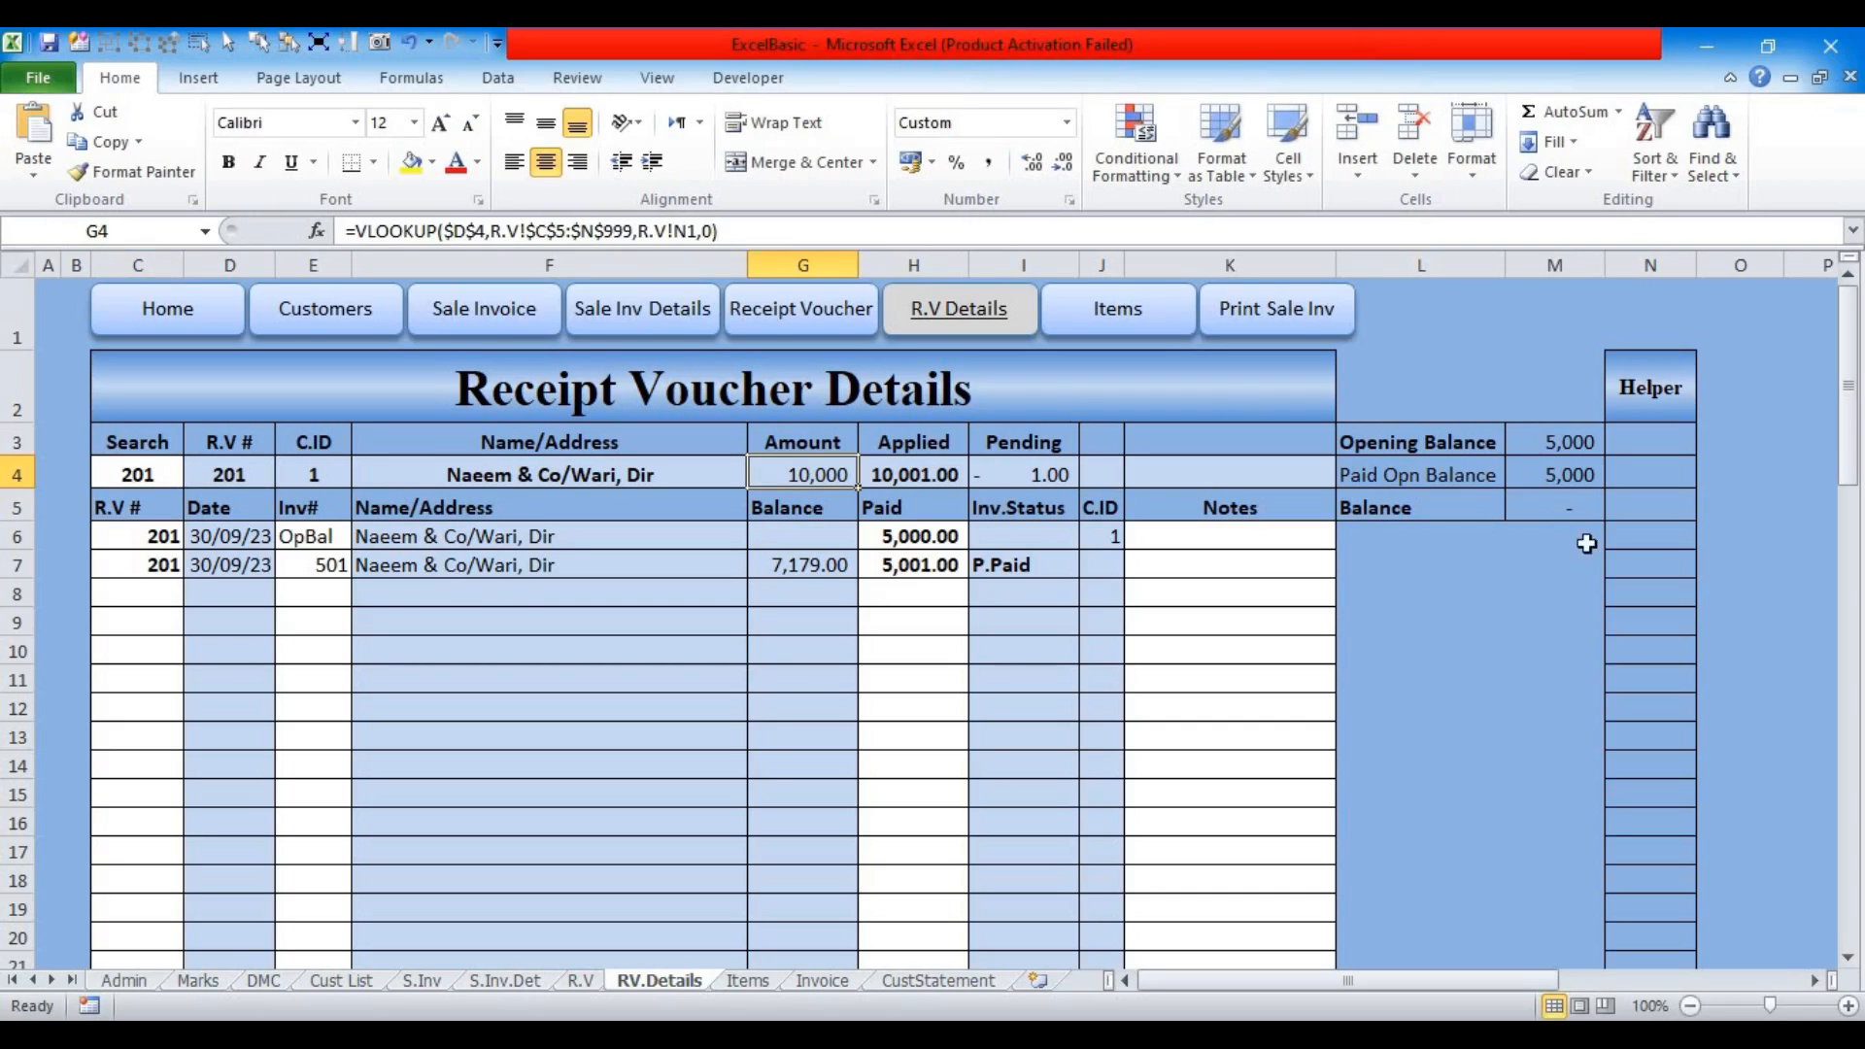
double_click(1625, 540)
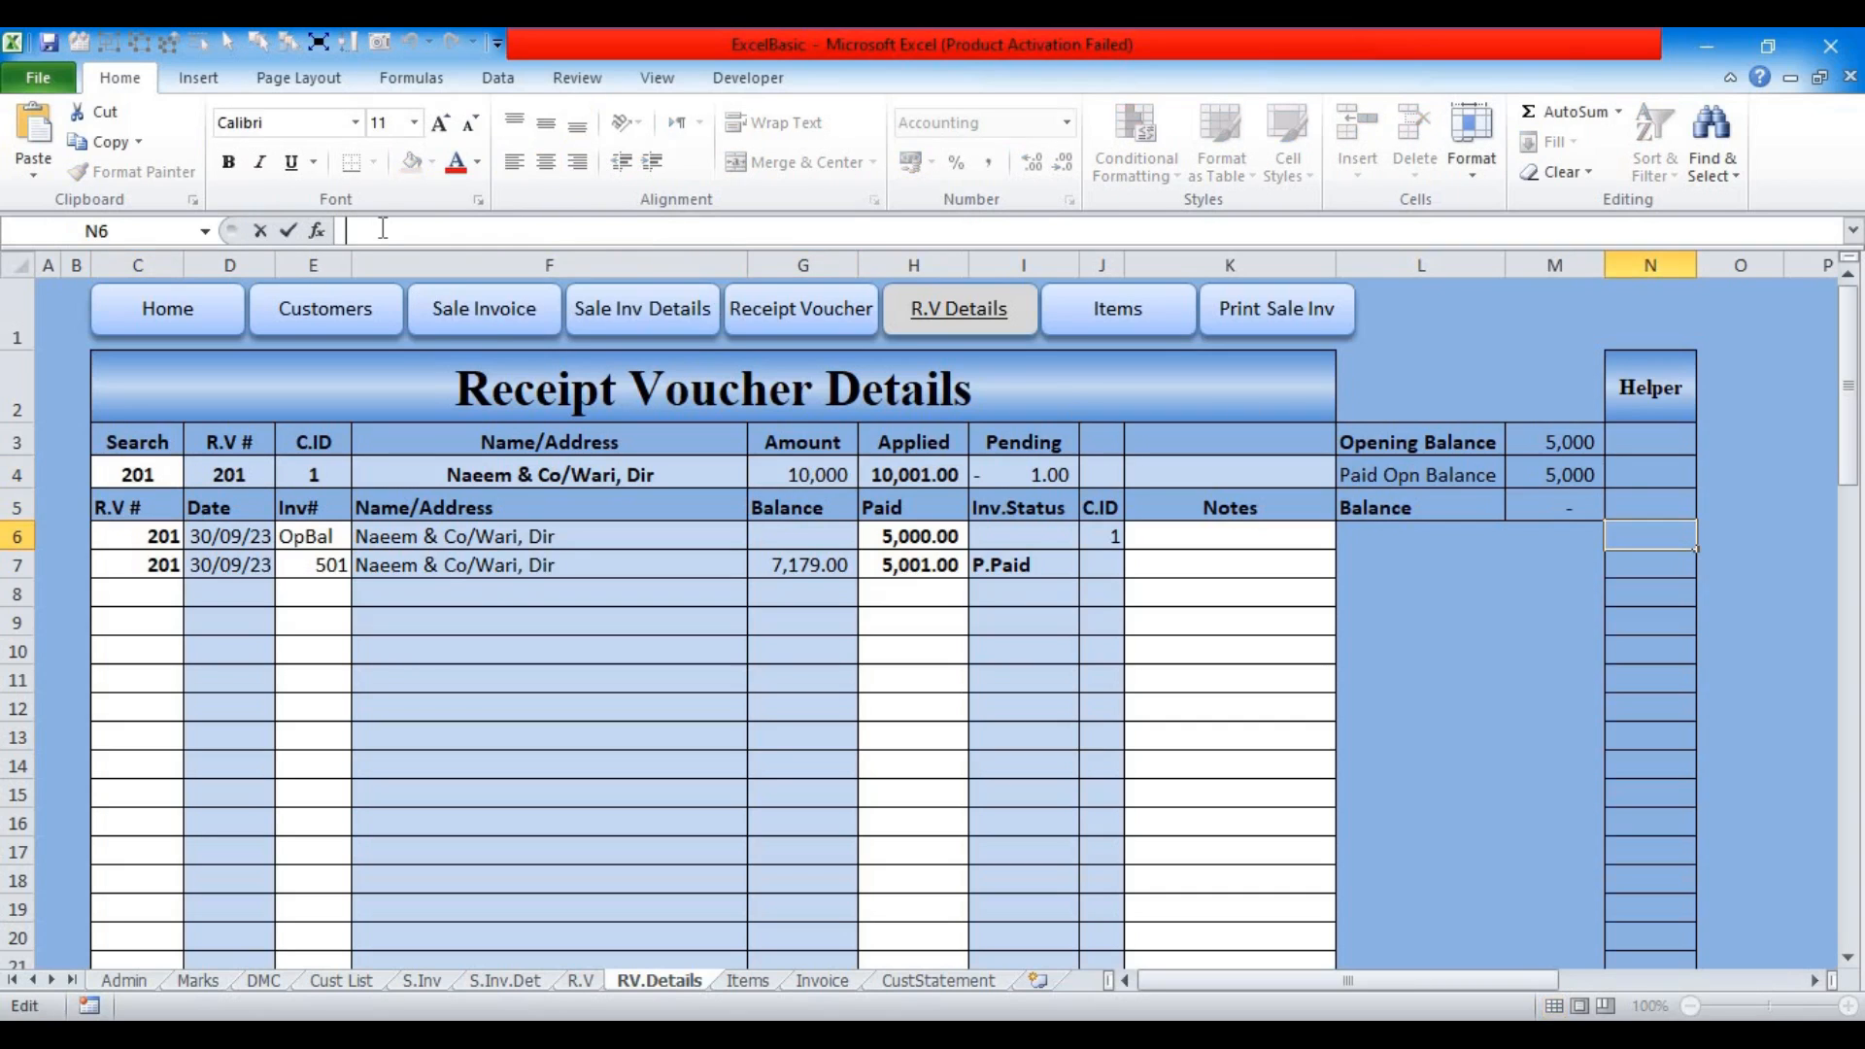
key("ctrl+v")
key("Return")
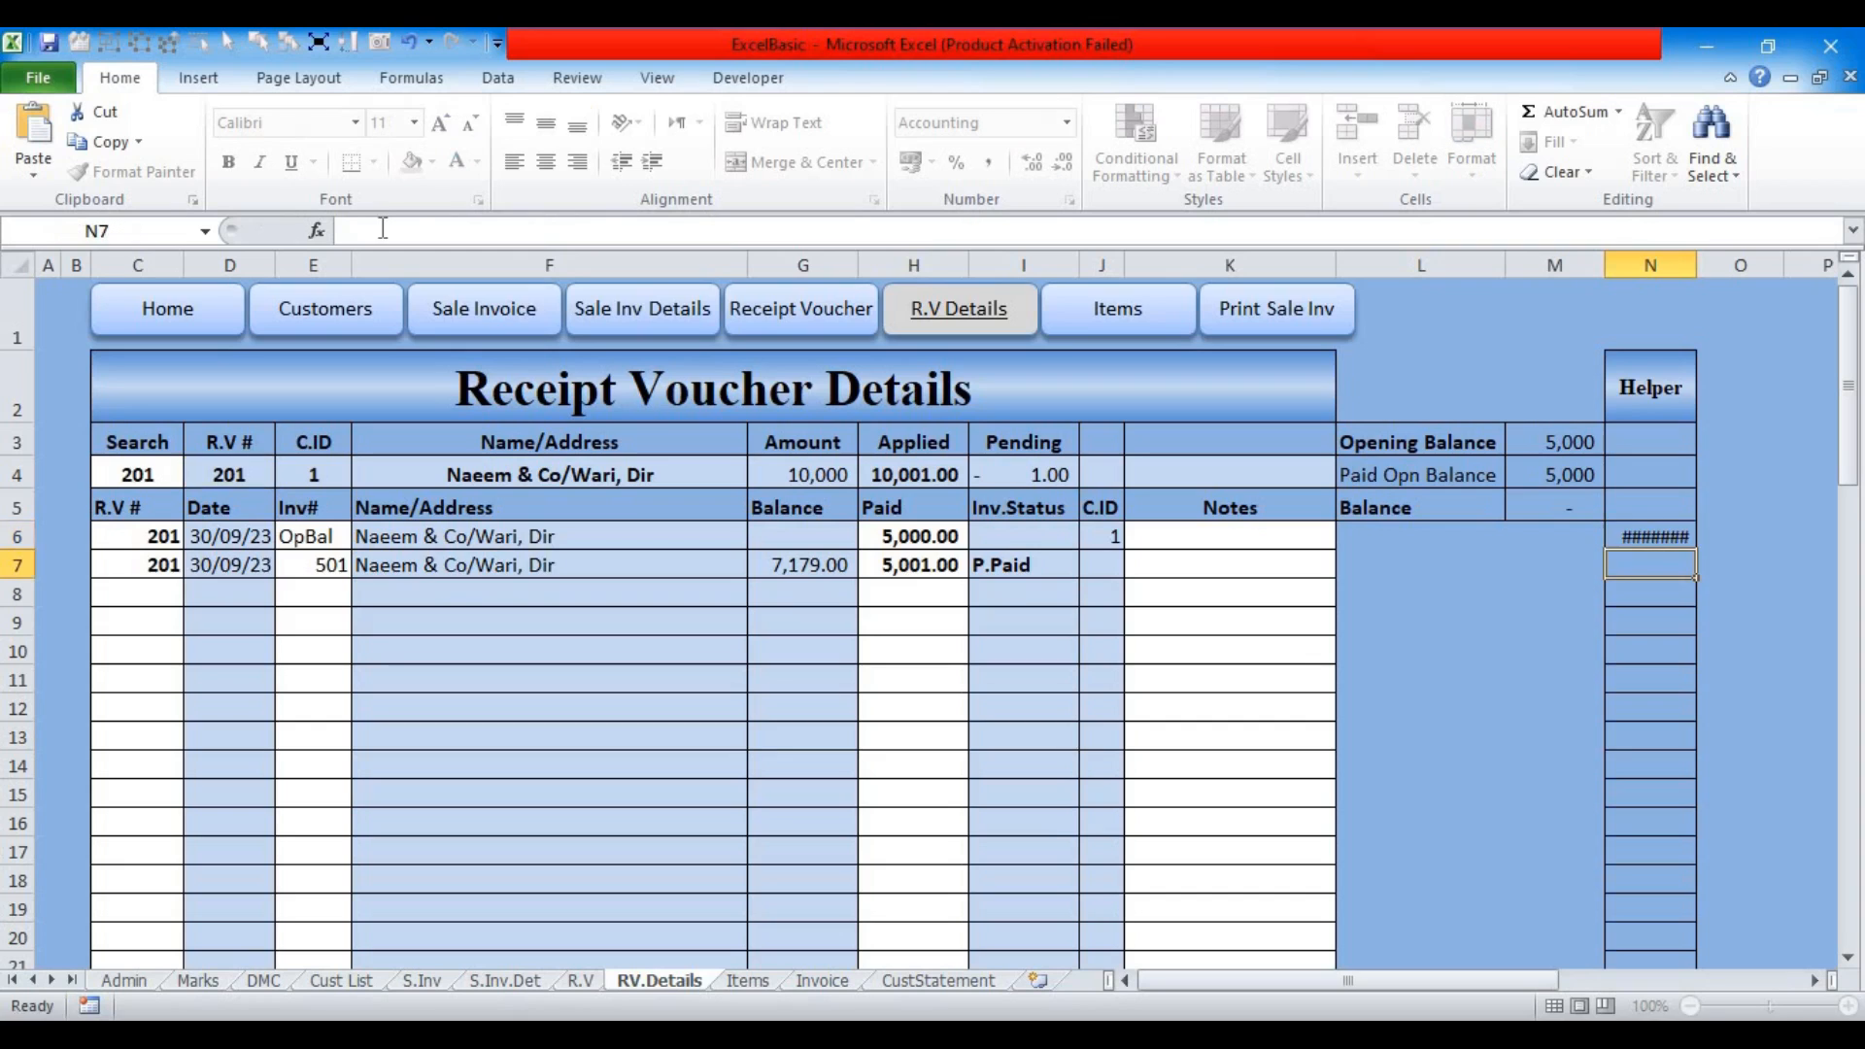
double_click(1697, 265)
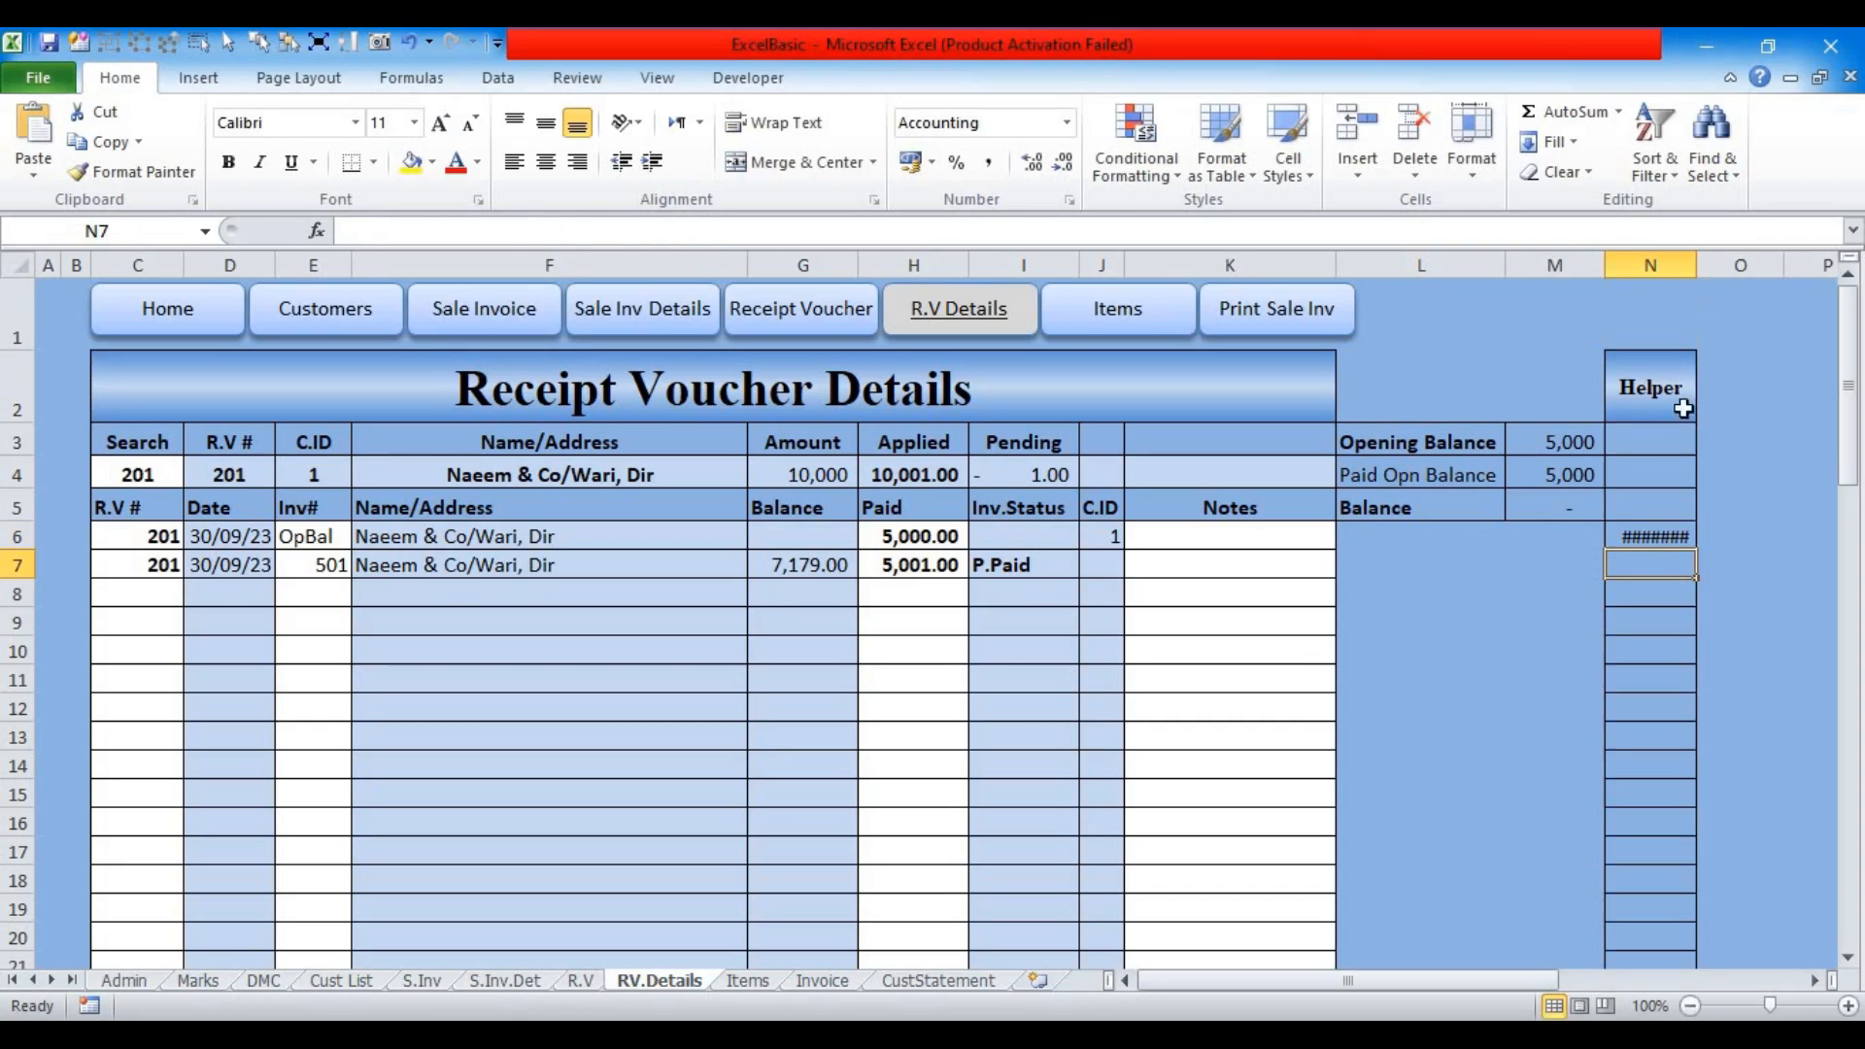
Step: Change the lookup value of the N6 VLOOKUP to the row's R.V # as $C6, with only the column locked
left_click(1652, 538)
left_click(444, 231)
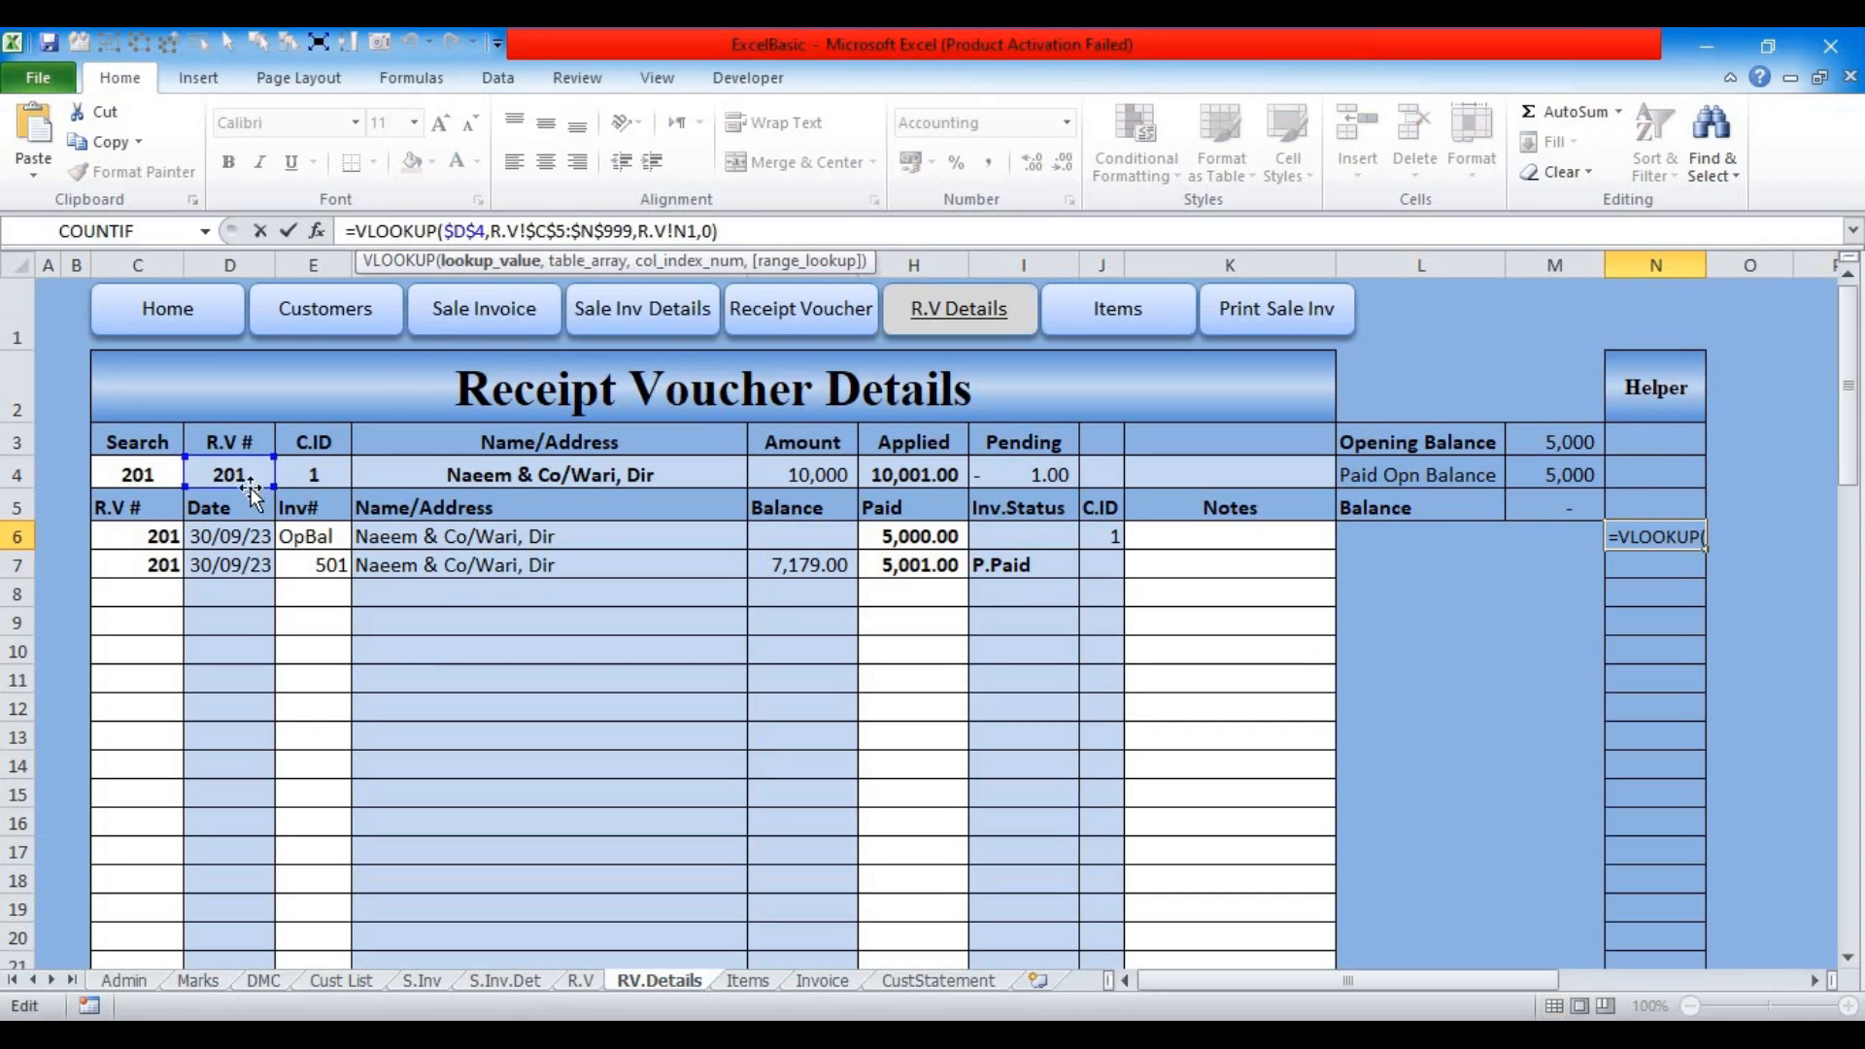
left_click_drag(195, 494, 143, 530)
left_click(468, 231)
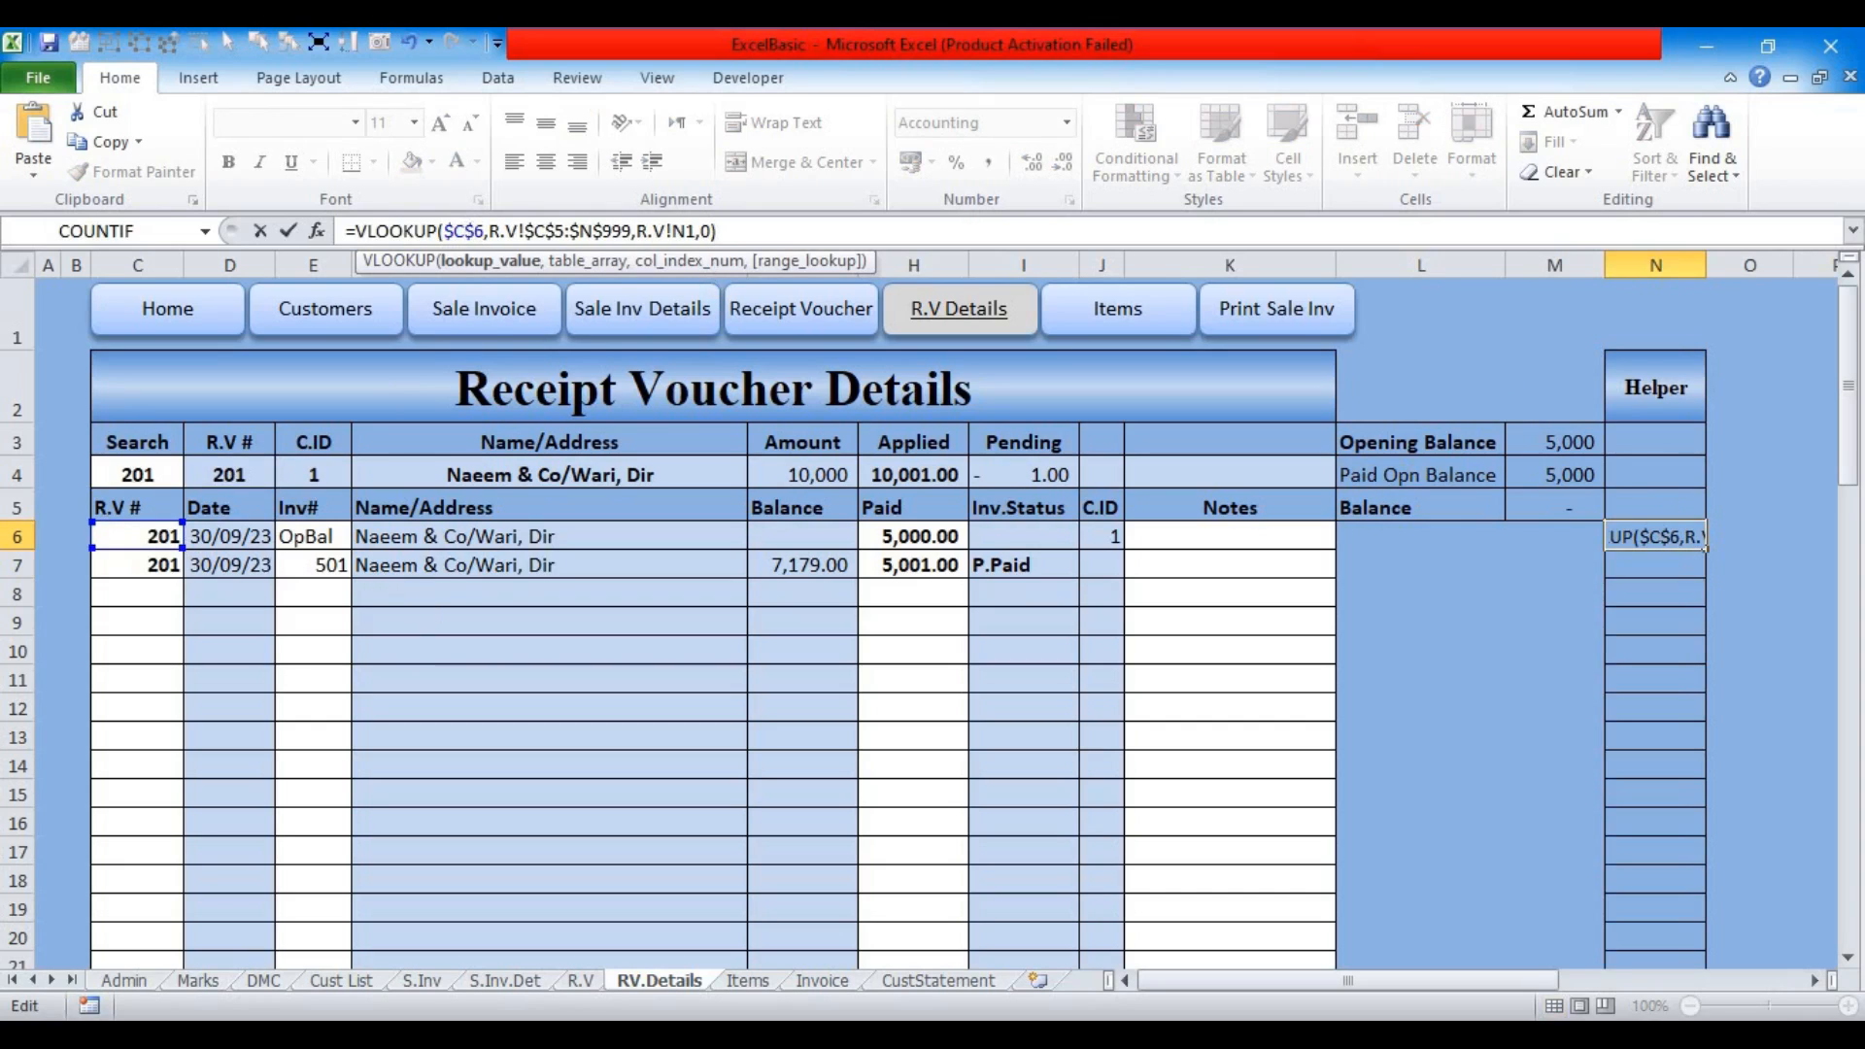
key("BackSpace")
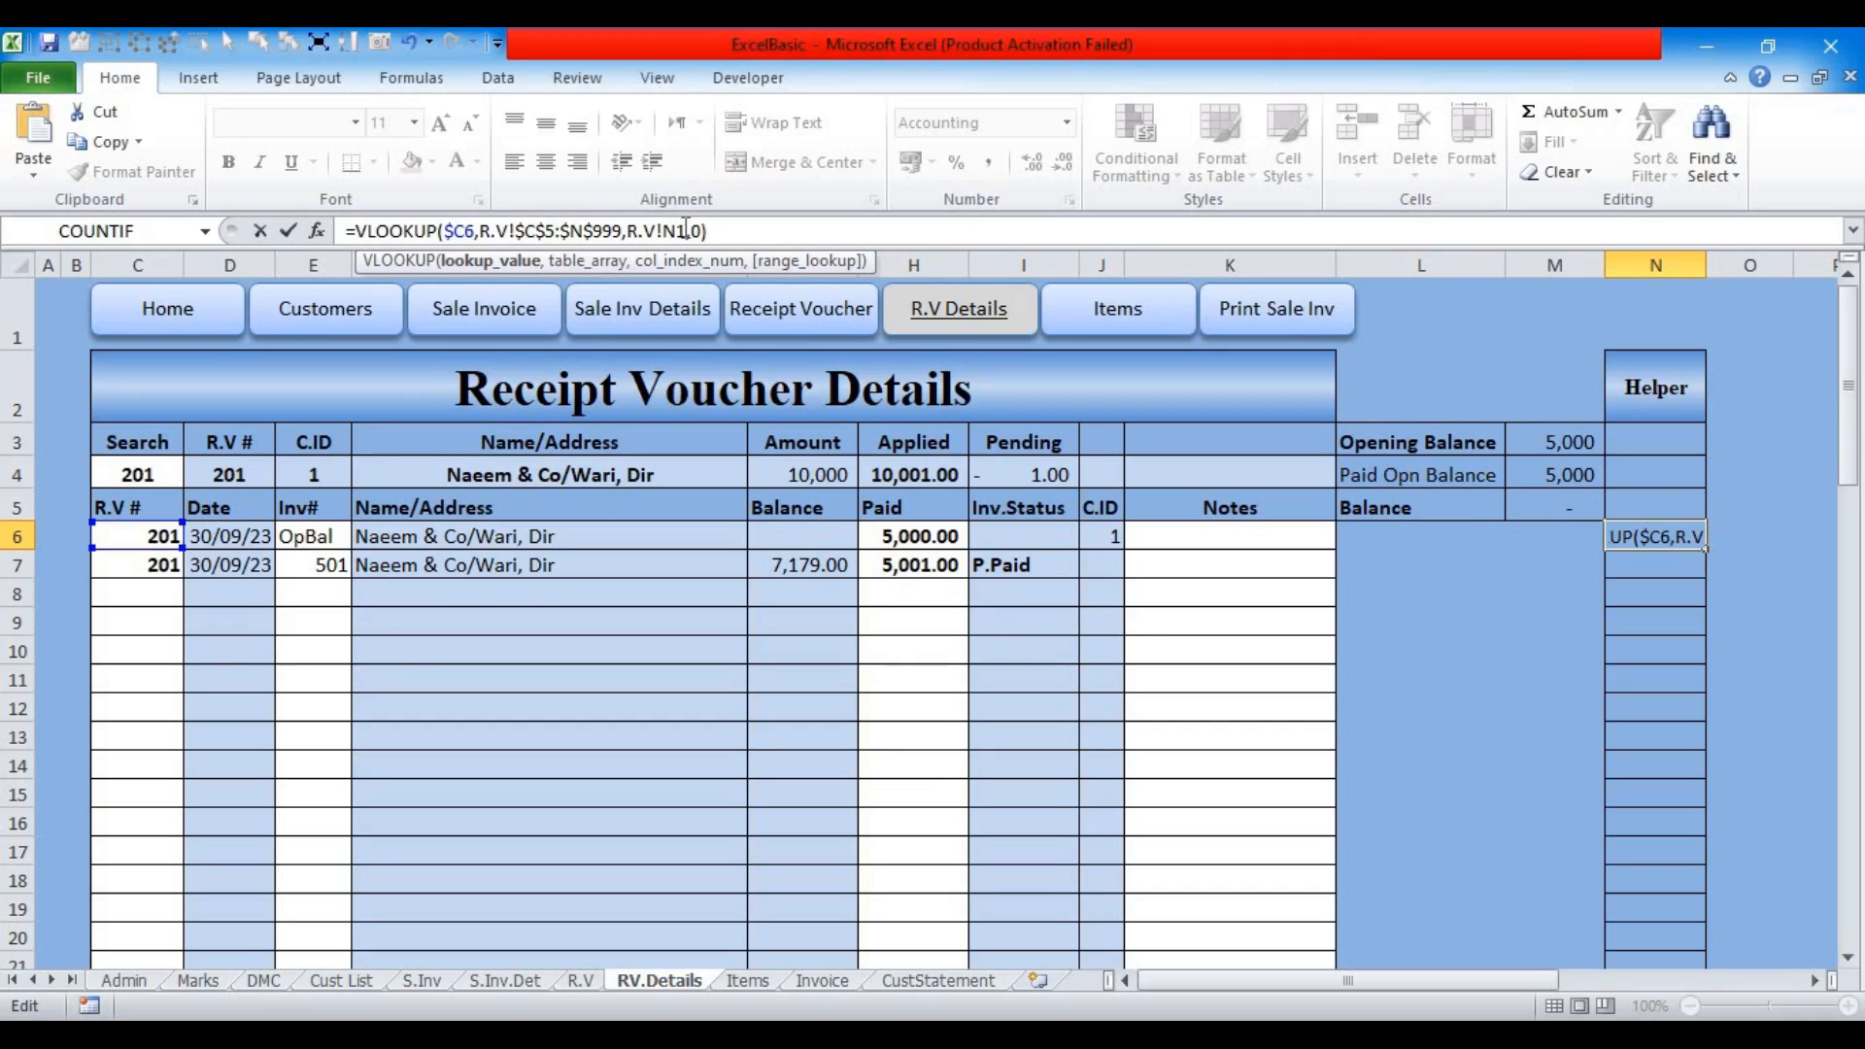
Step: Make the N6 formula's column index reference absolute as R.V!$N$1 and fill the formula down to N11
left_click(677, 262)
key("F4")
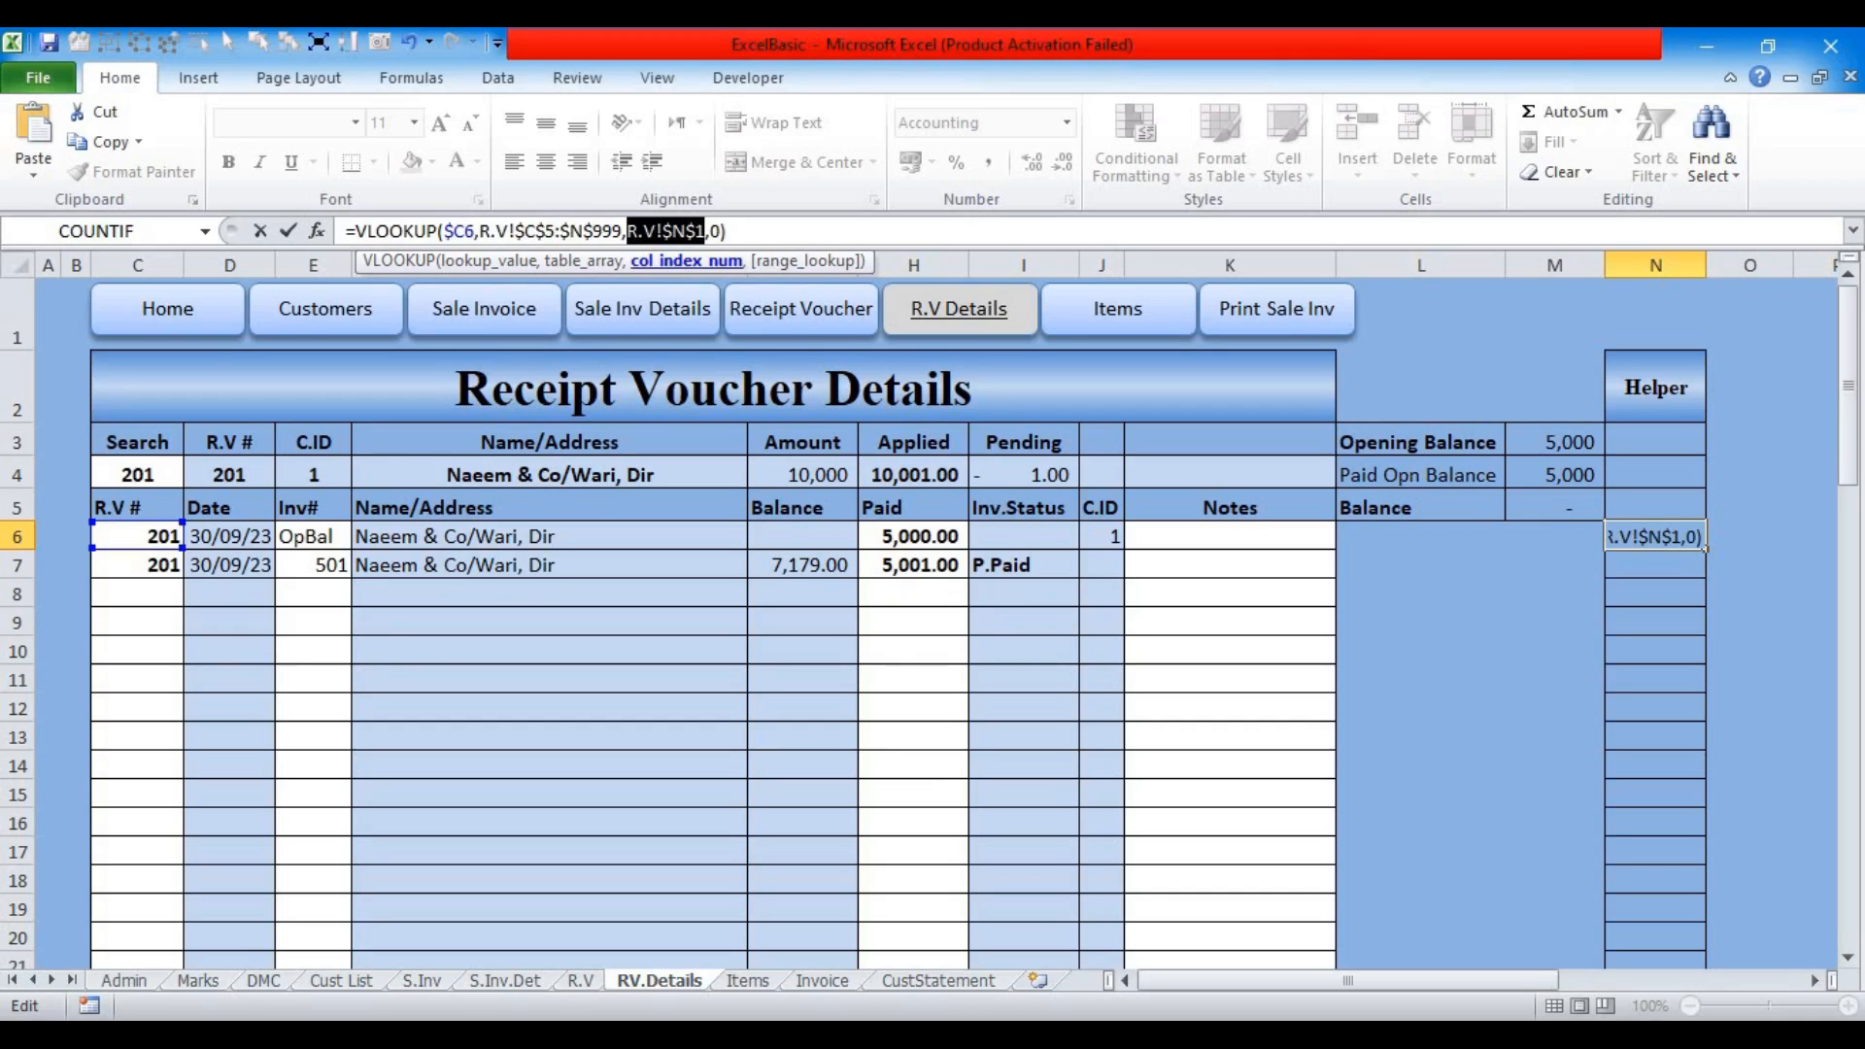
key("Return")
left_click(1669, 546)
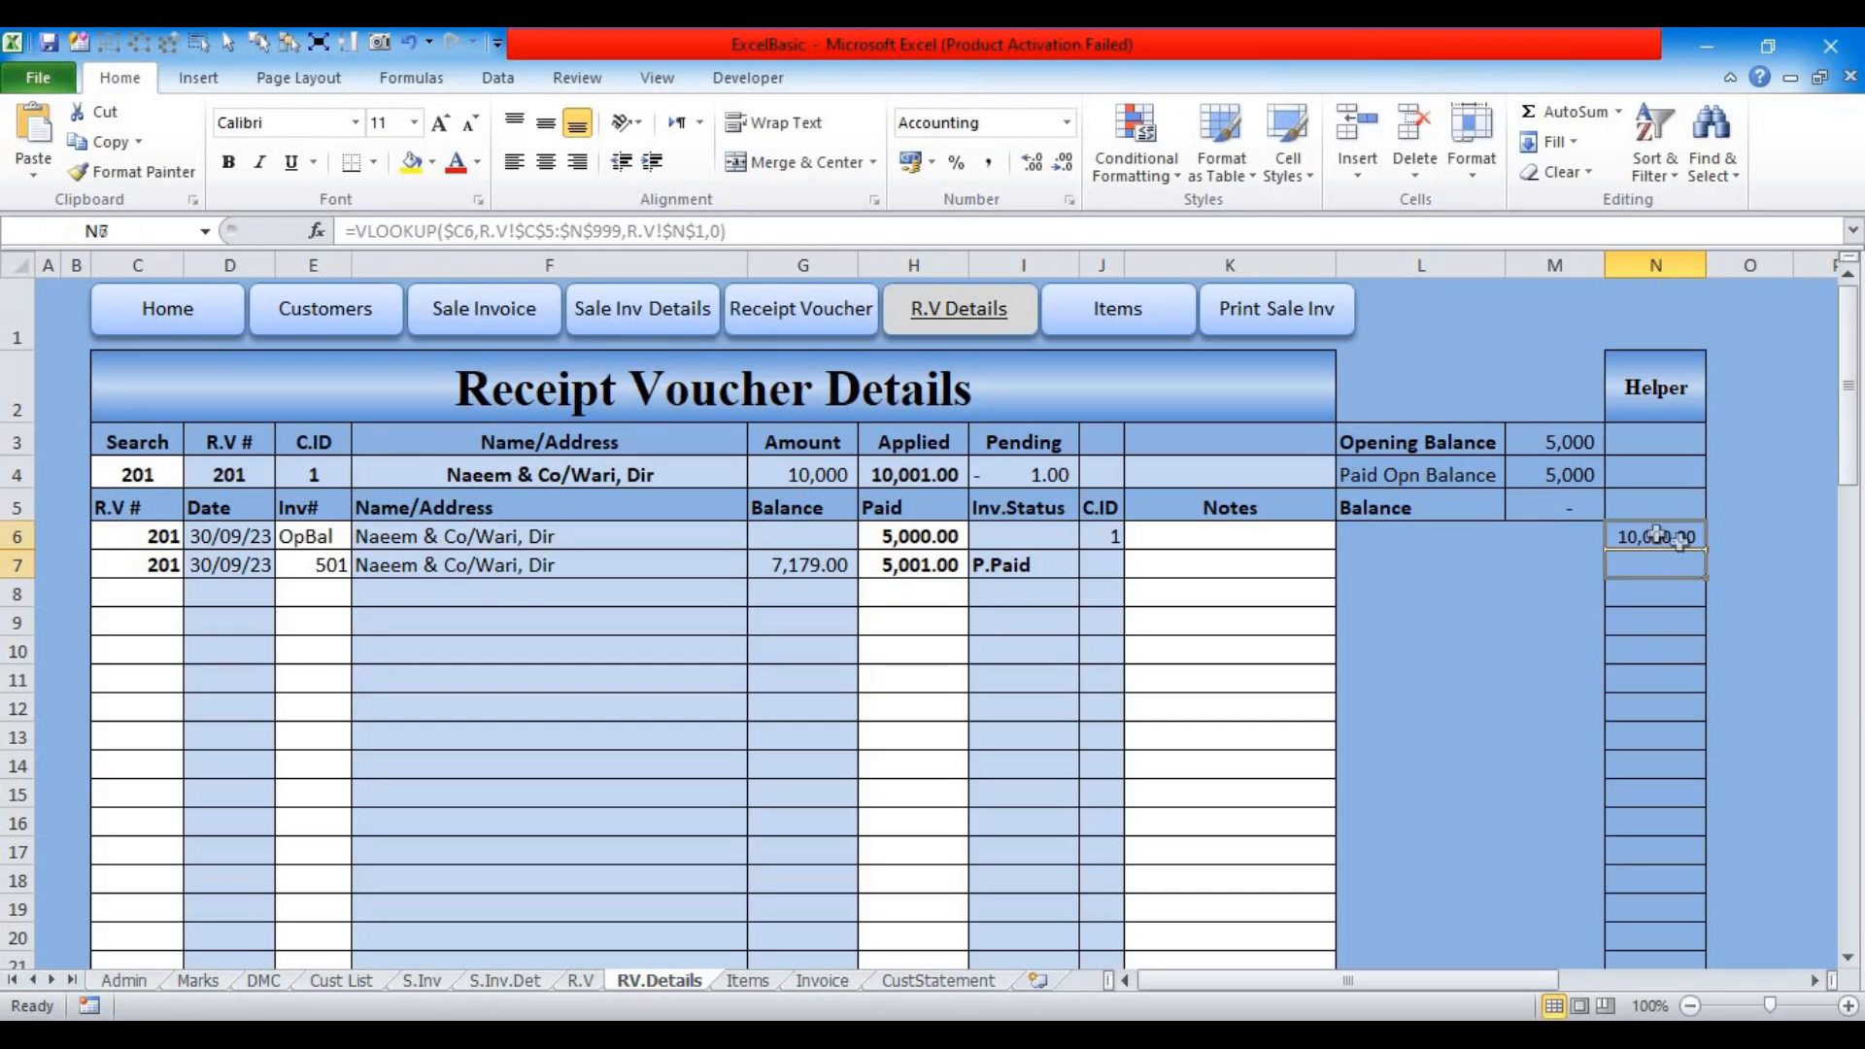
left_click_drag(1708, 551, 1706, 688)
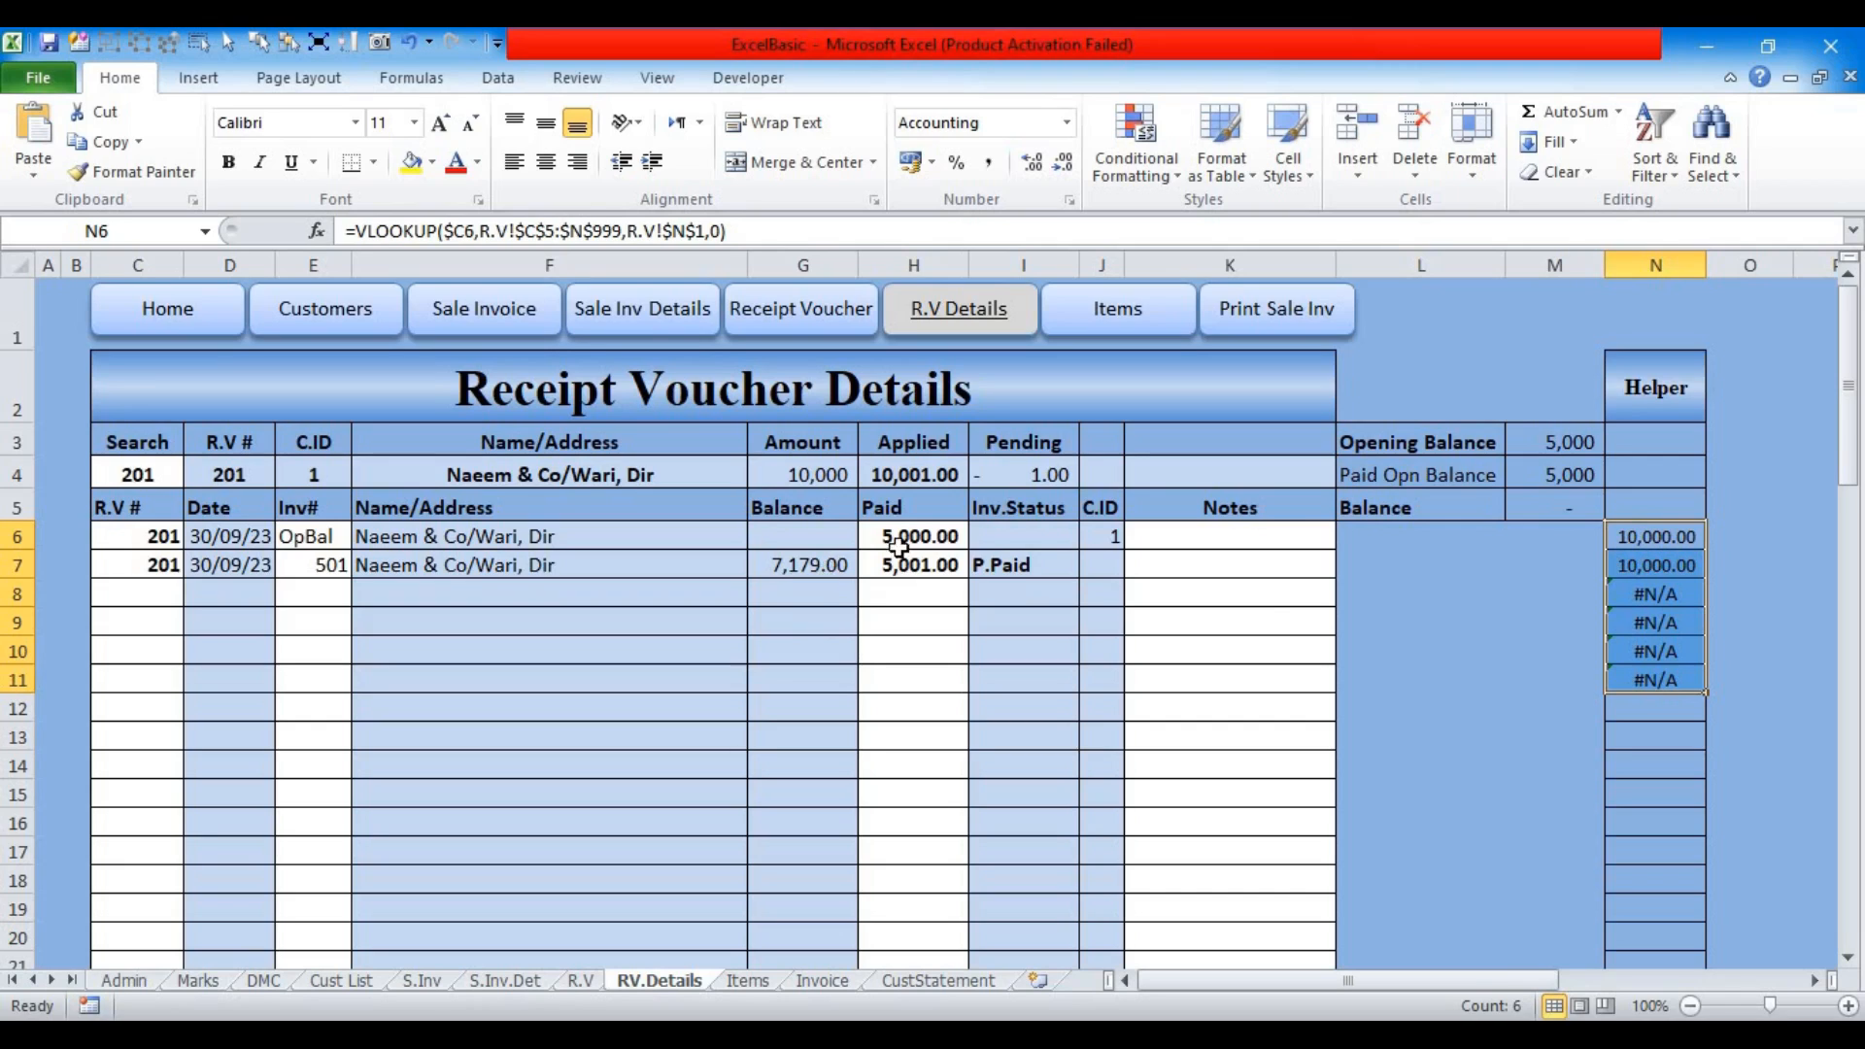
Step: In O6, start a SUMIF with the R.V # cells C6:C999 as range and C6 as criteria
left_click_drag(903, 536, 887, 618)
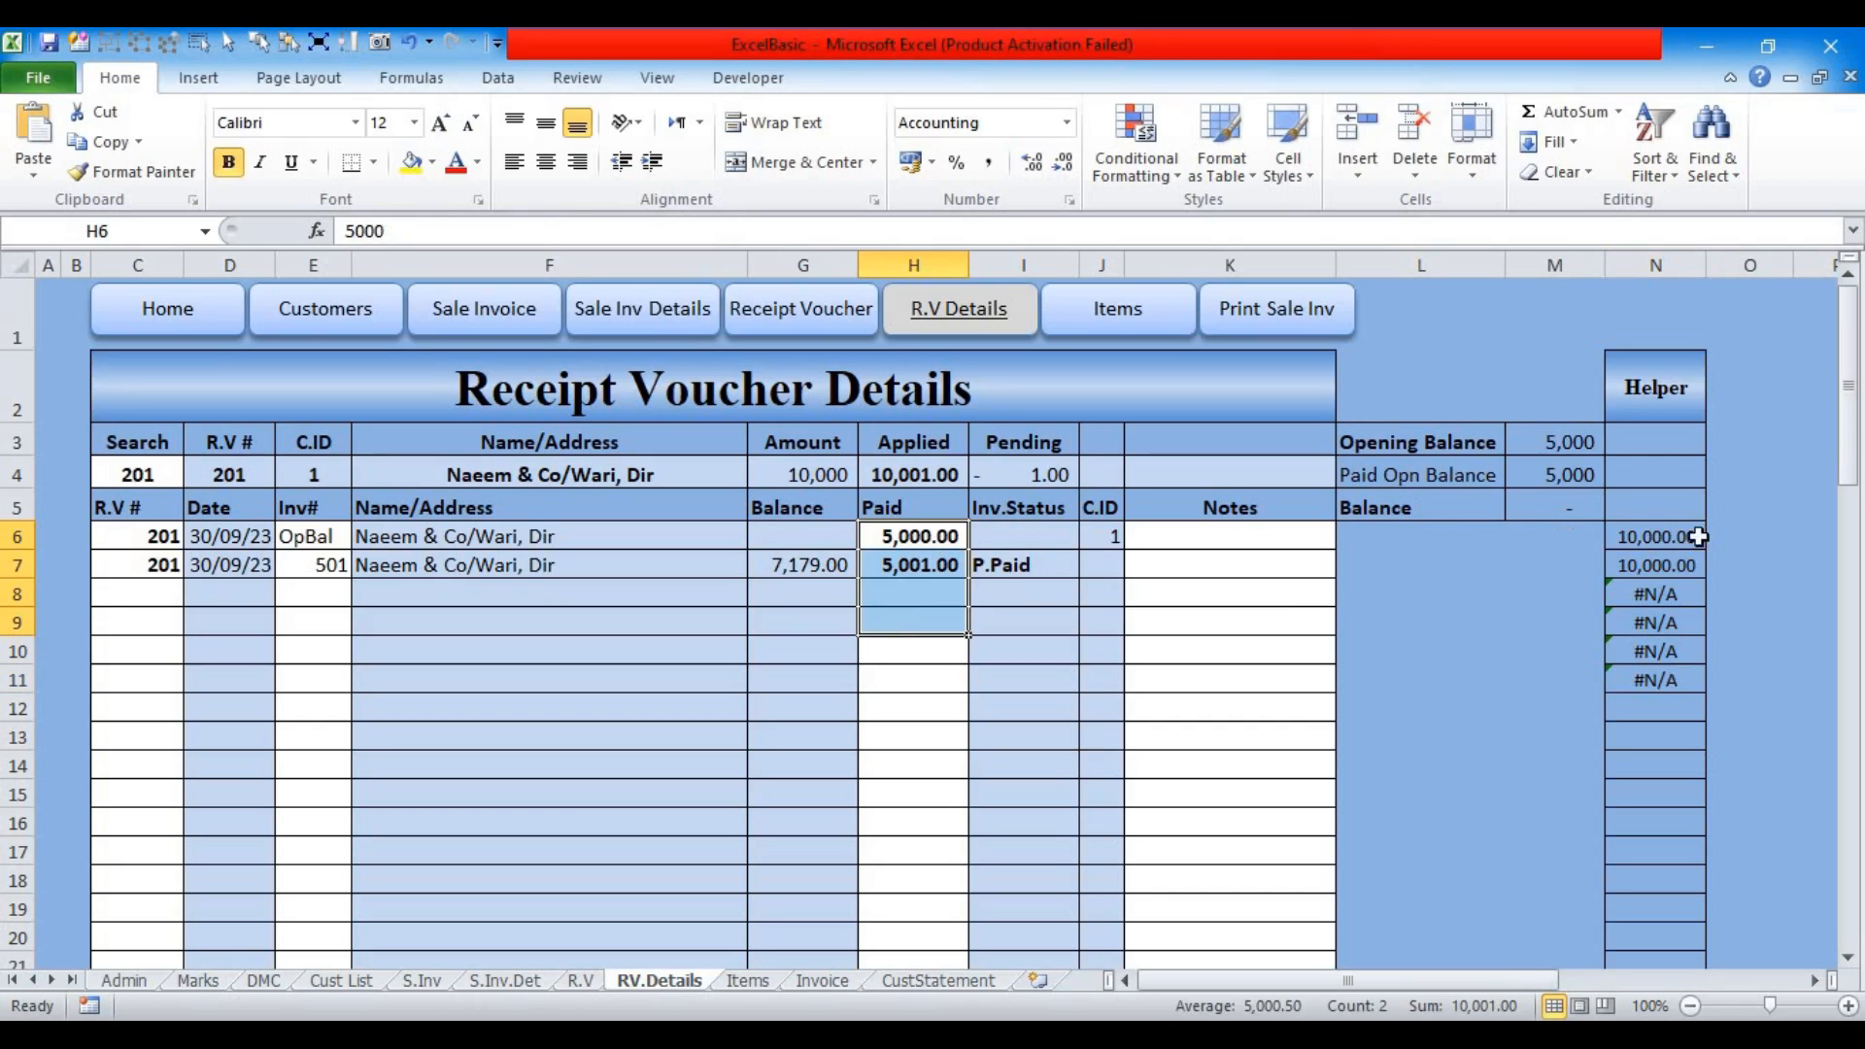
left_click(1745, 536)
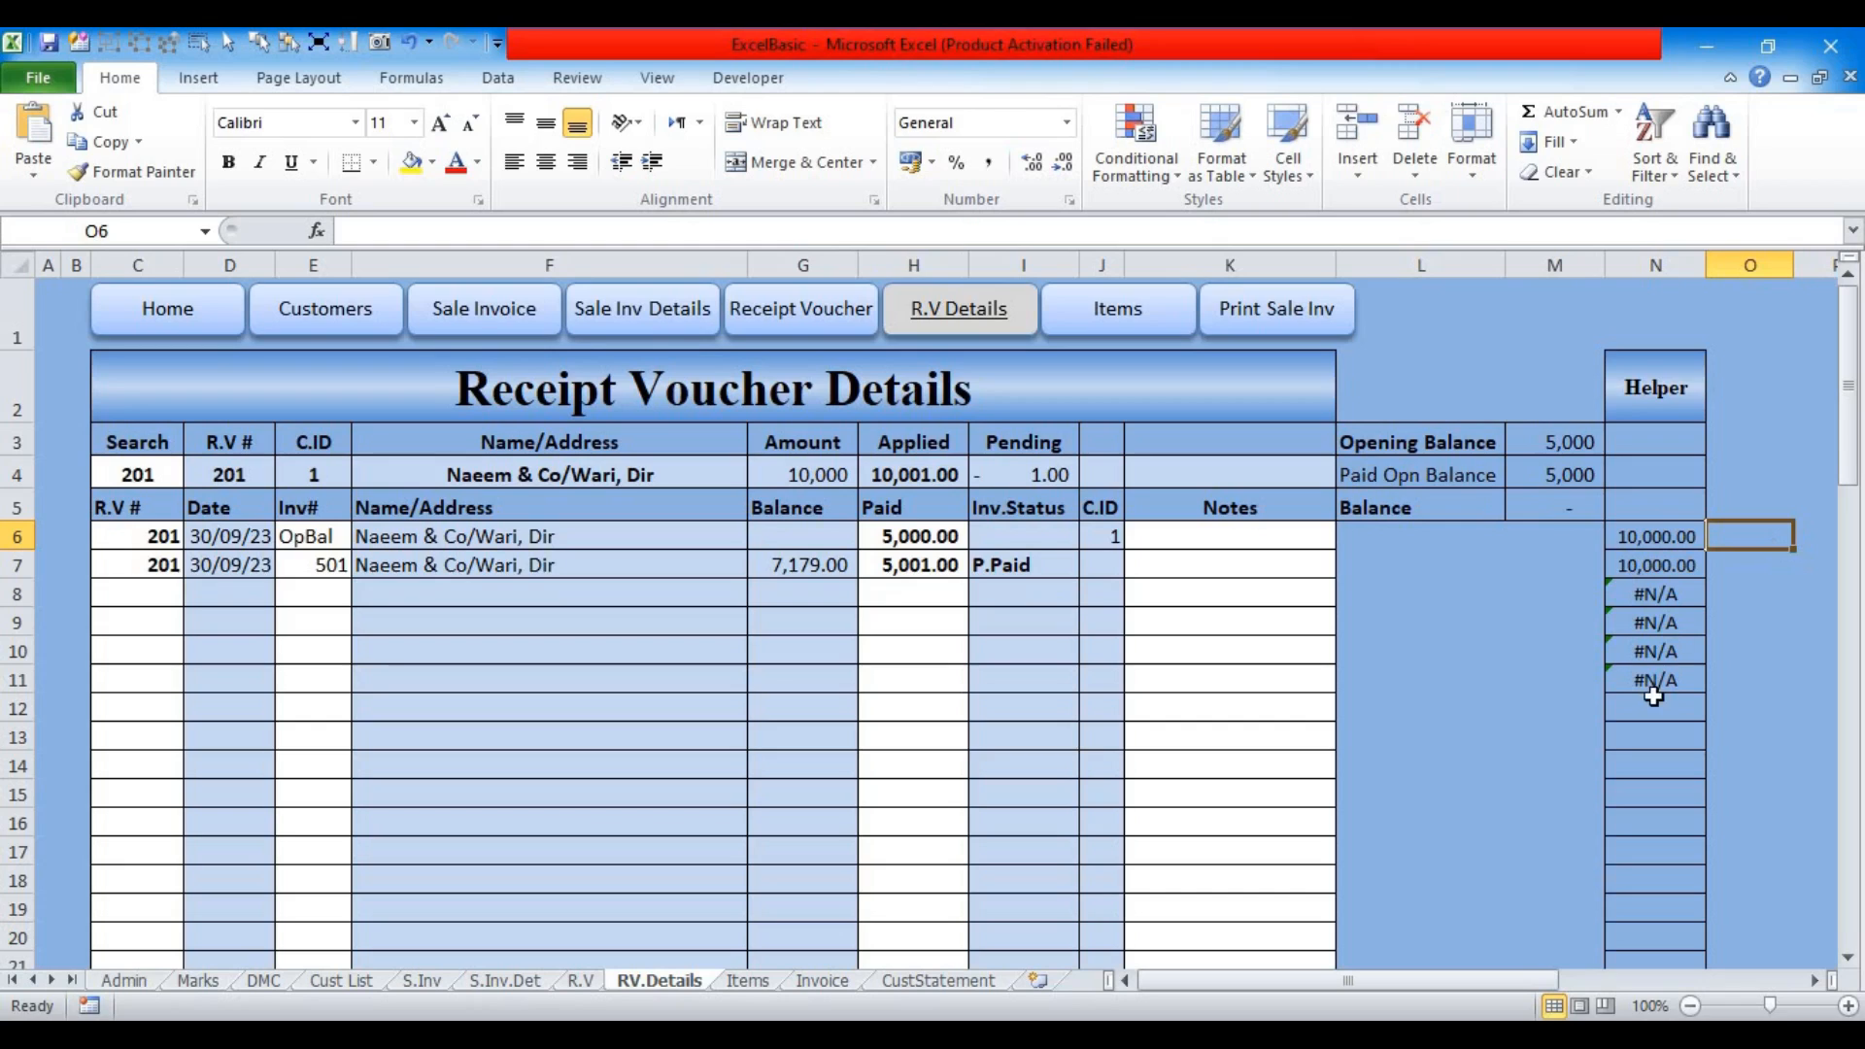
type("=sum")
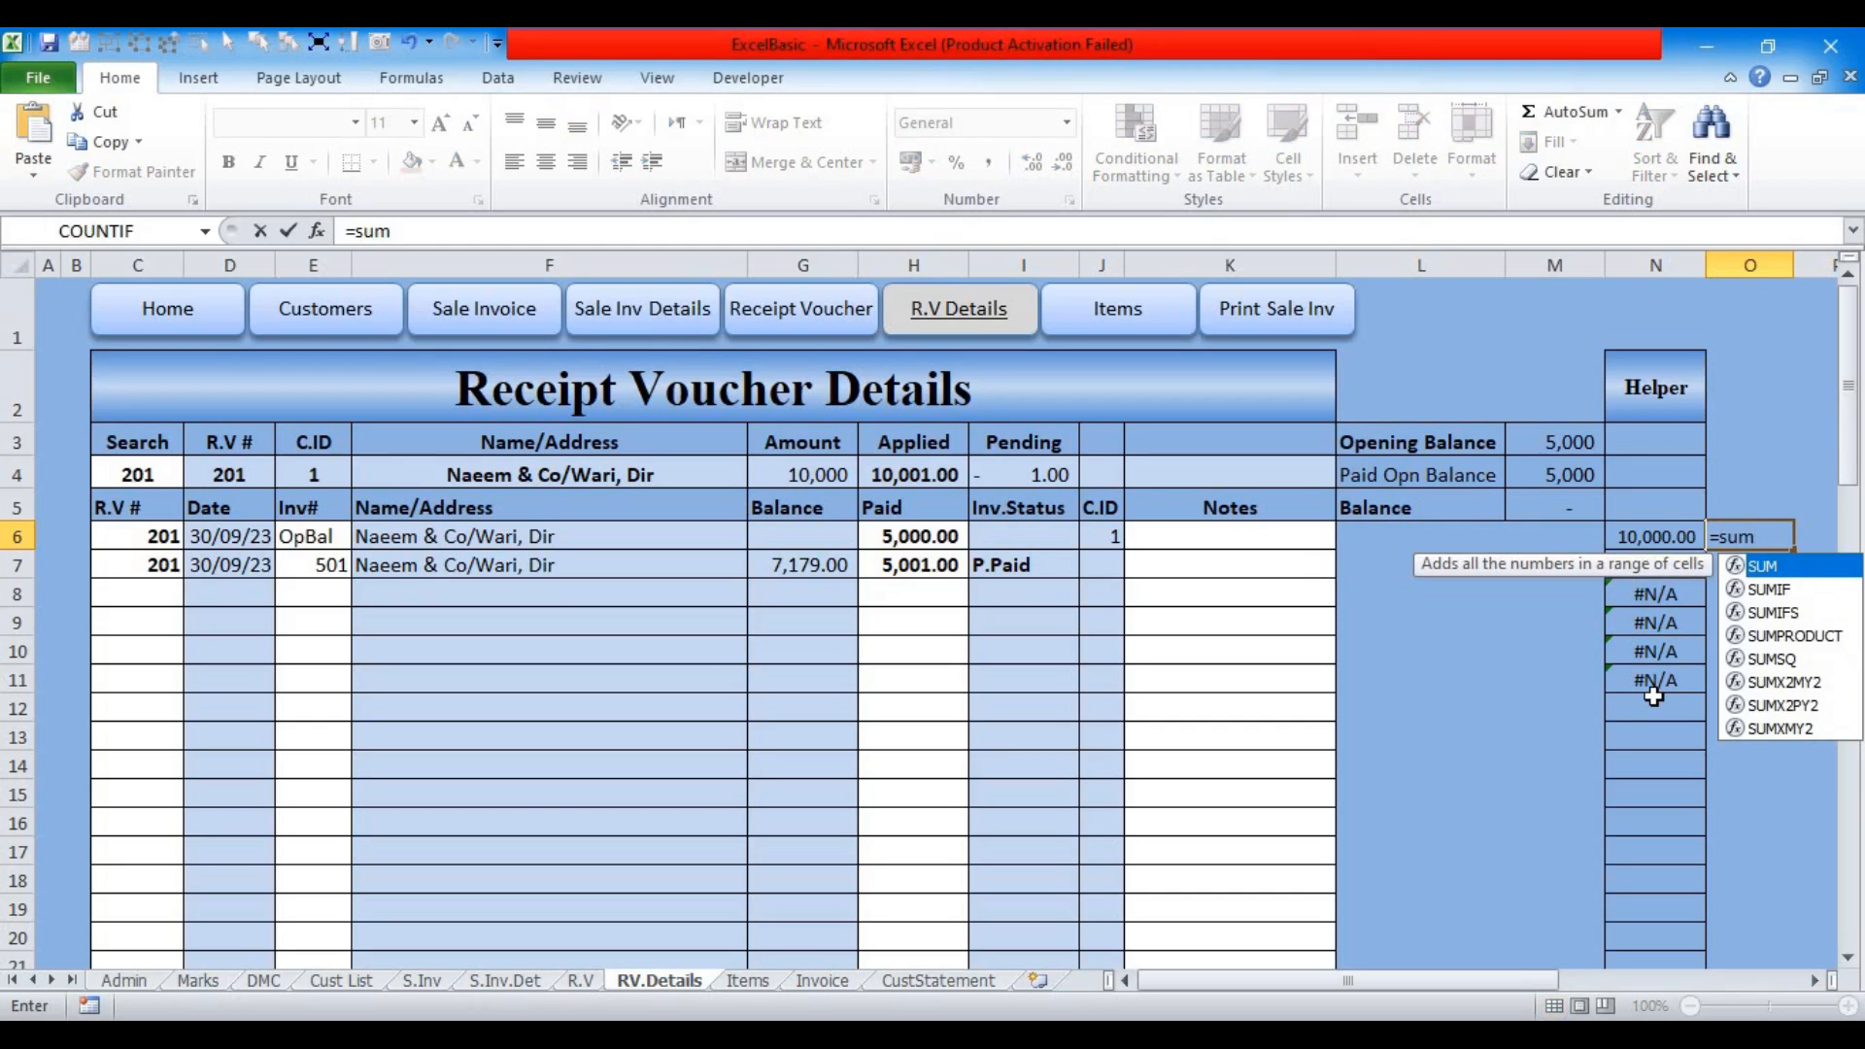
type("if")
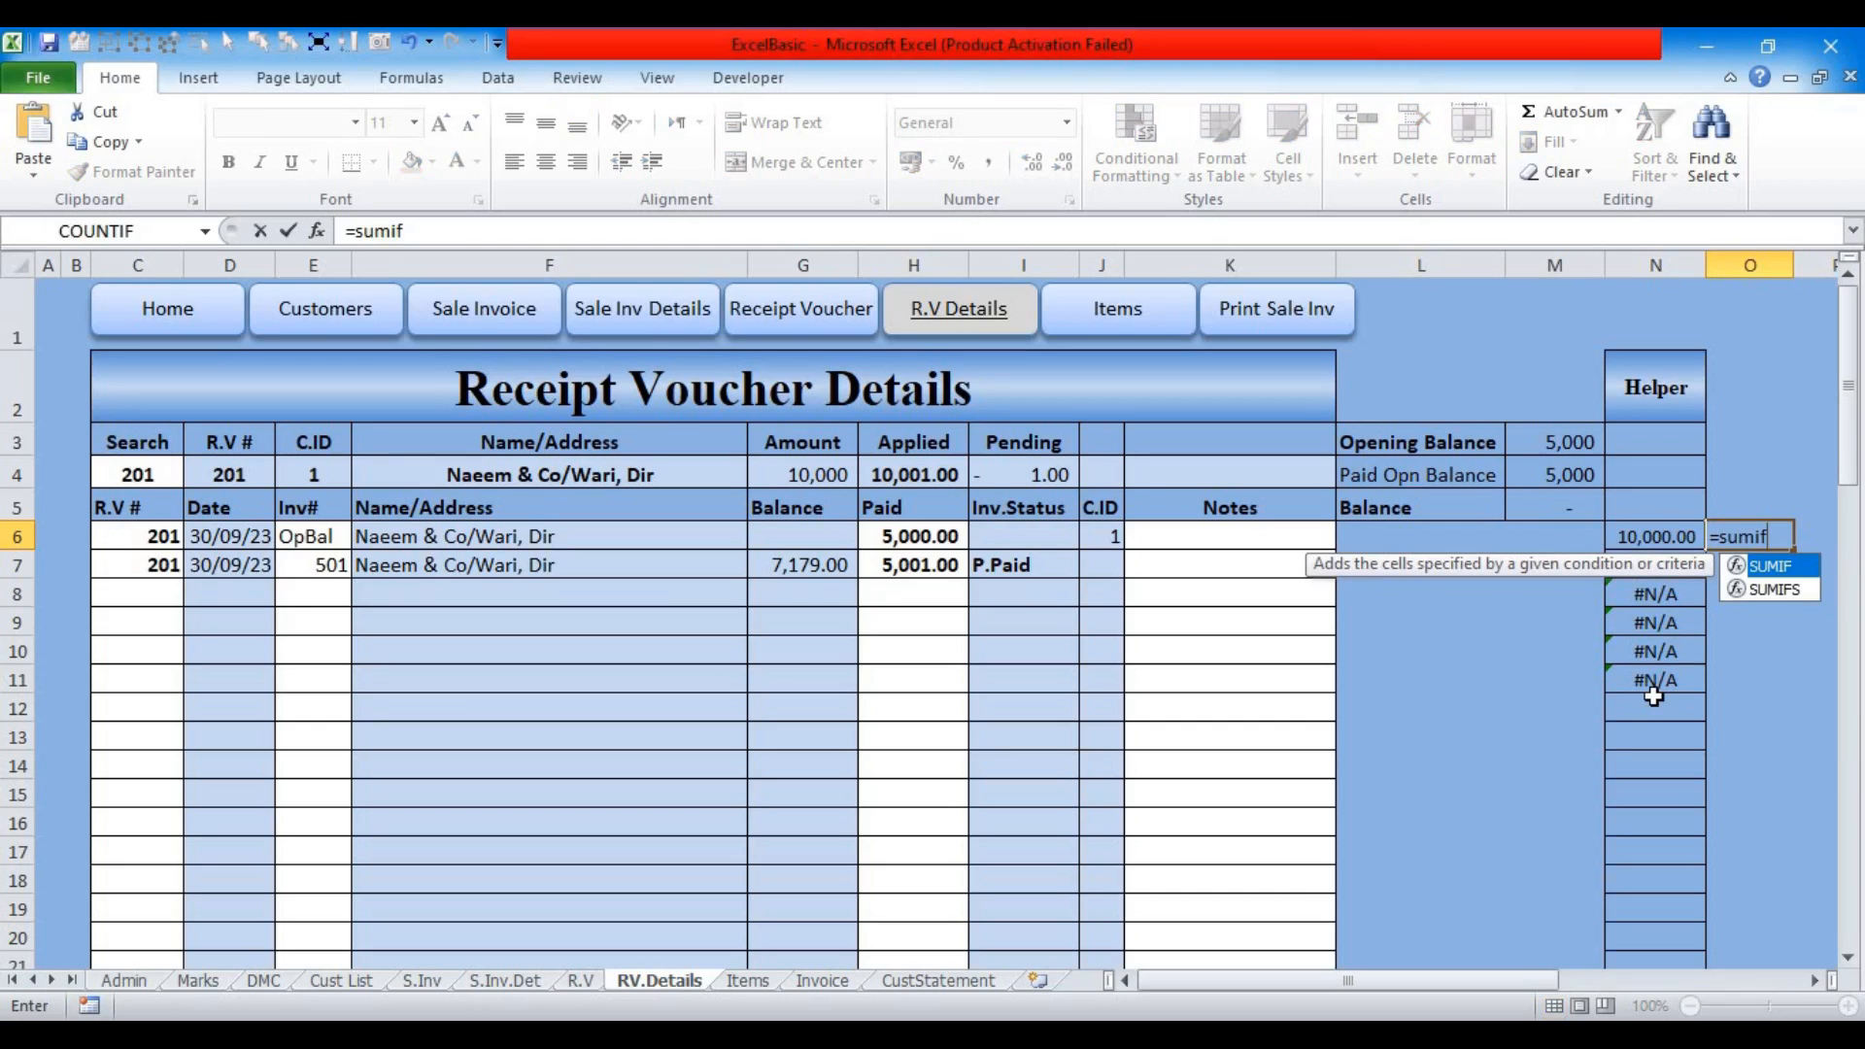
key("Tab")
left_click_drag(137, 536, 134, 880)
left_click(494, 230)
key("BackSpace")
key("BackSpace")
type("99")
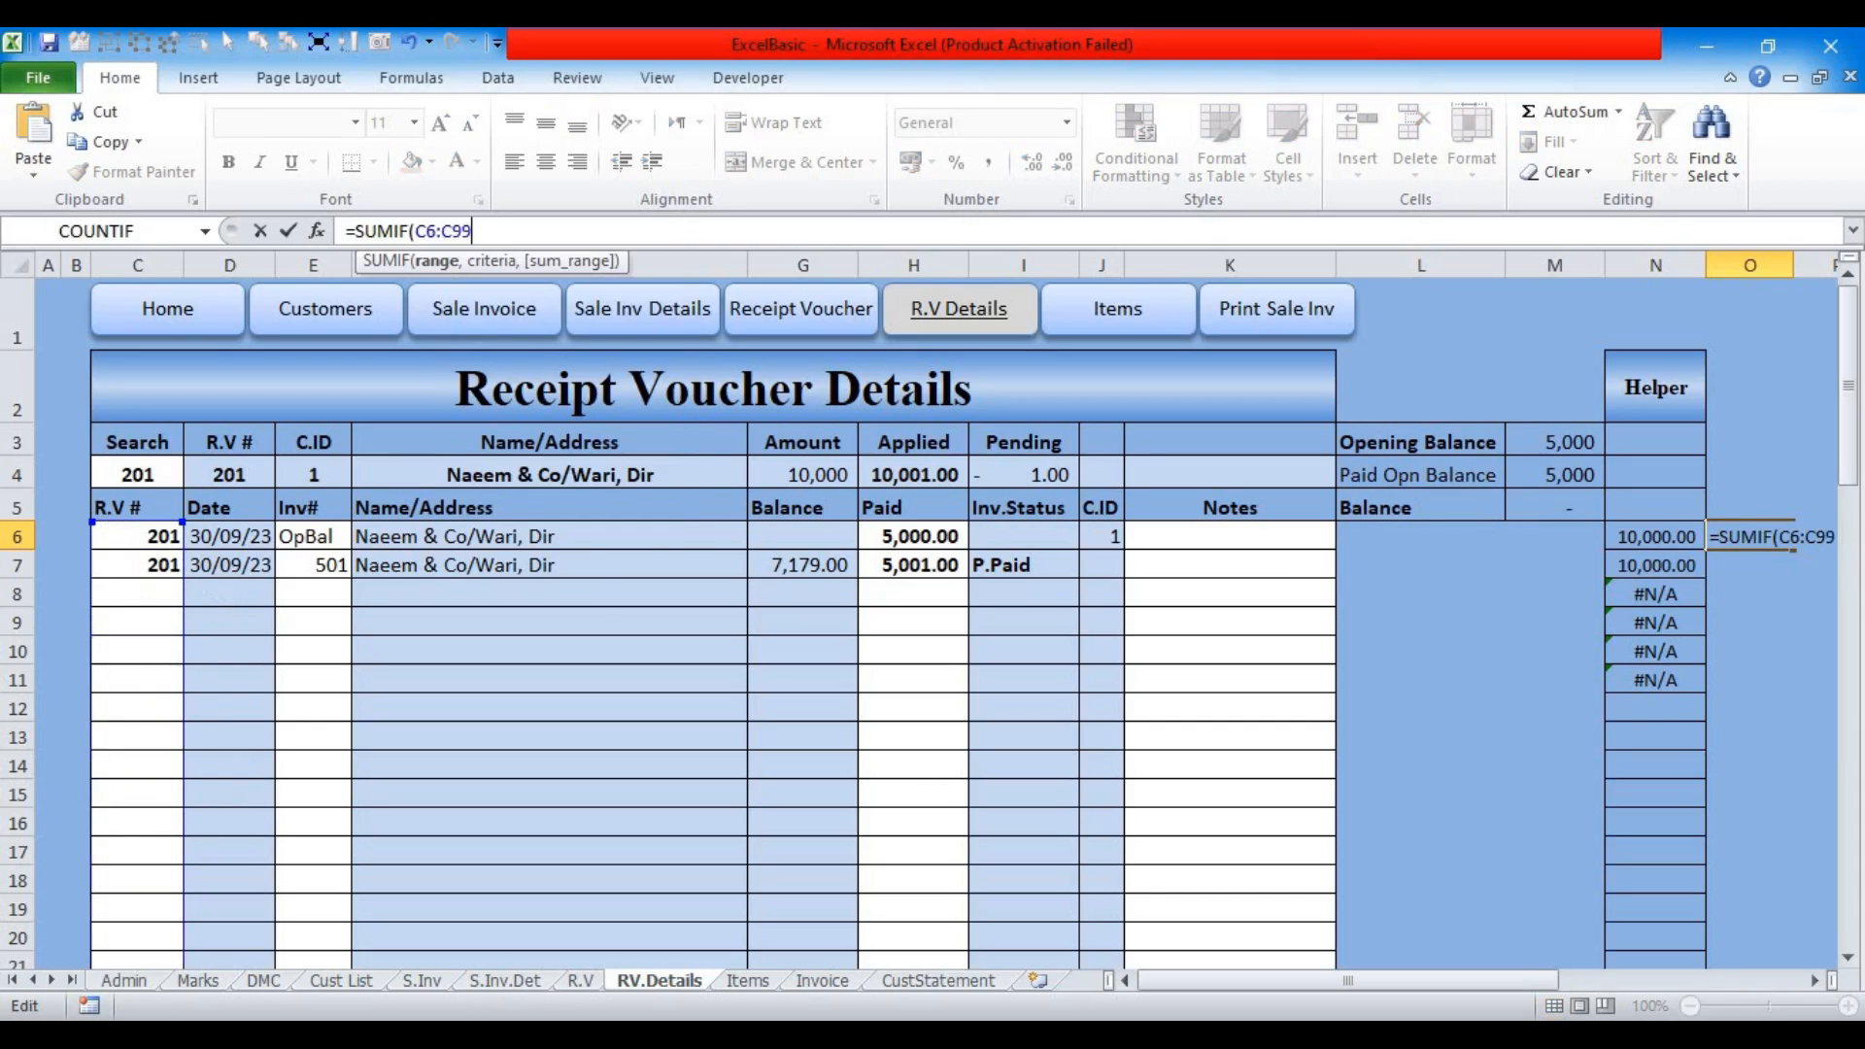
type("9,")
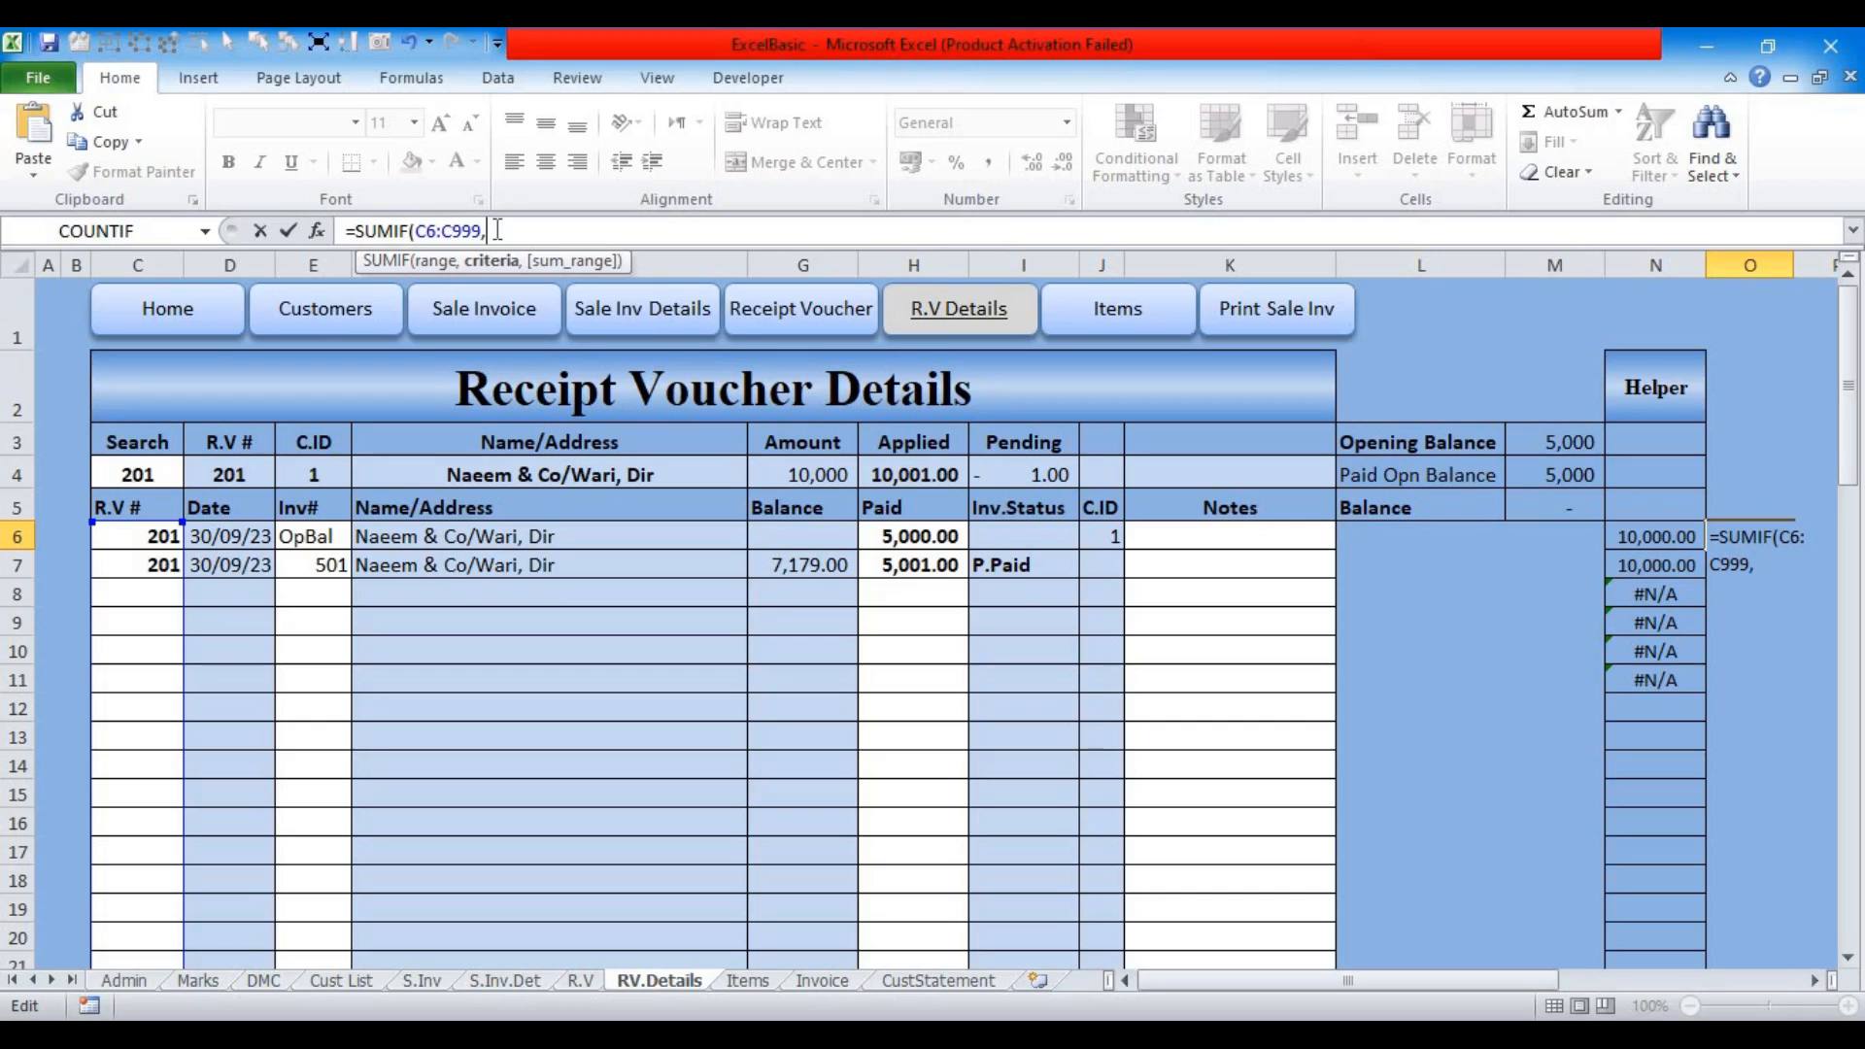
left_click(159, 534)
type(",")
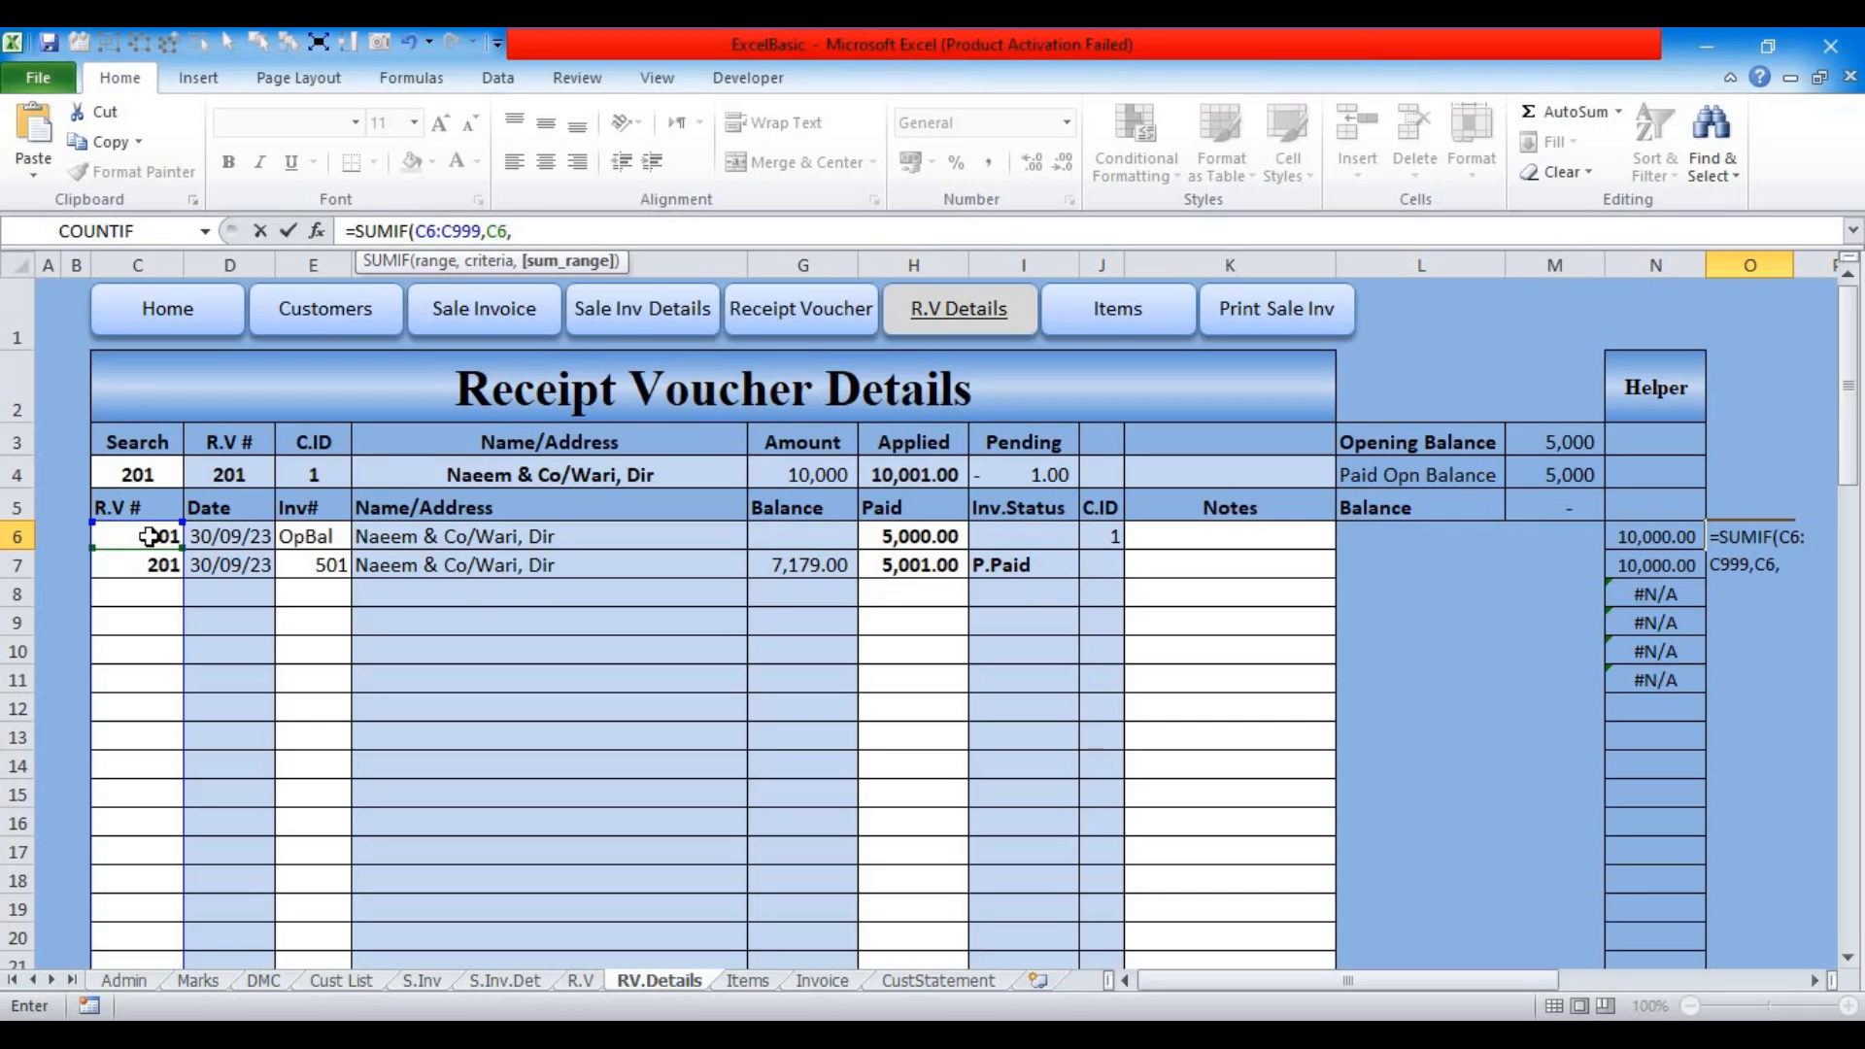
Step: Complete the O6 SUMIF with the Paid cells H6:H999 as the sum range
left_click(877, 531)
left_click_drag(878, 649, 874, 854)
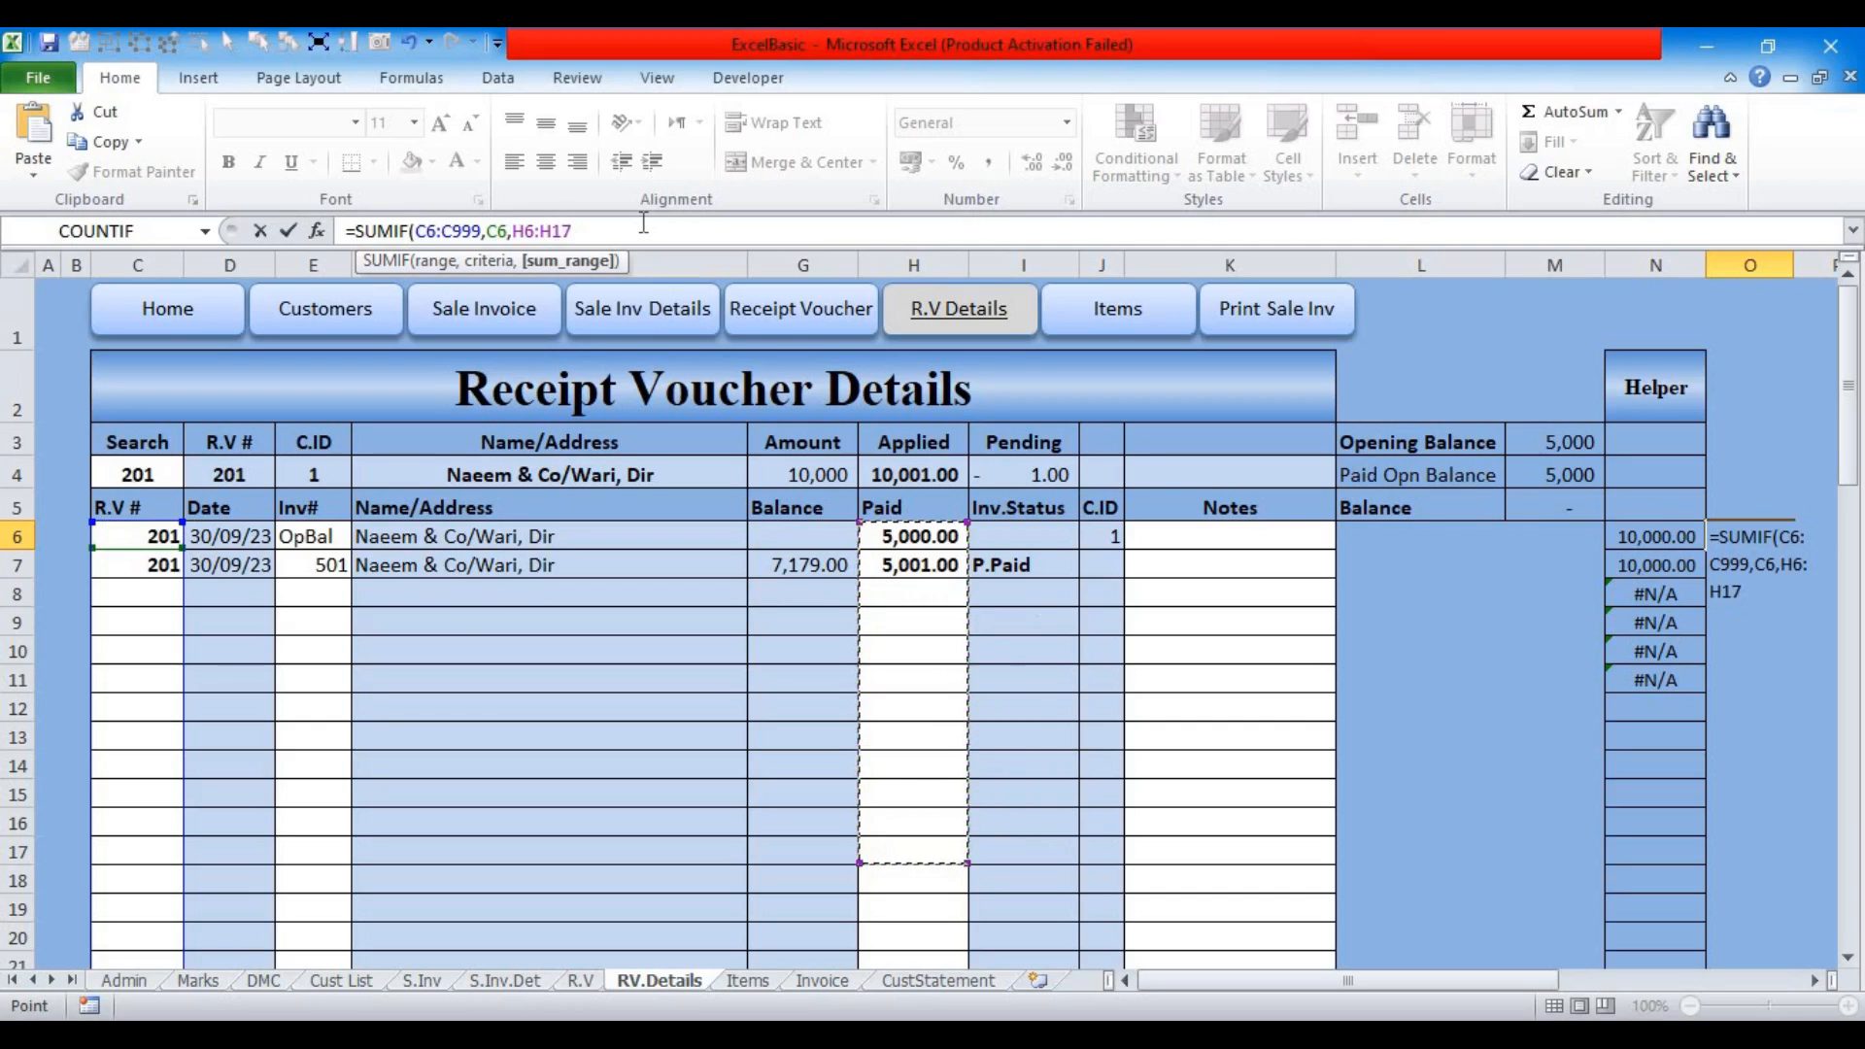
key("BackSpace")
key("BackSpace")
type("99")
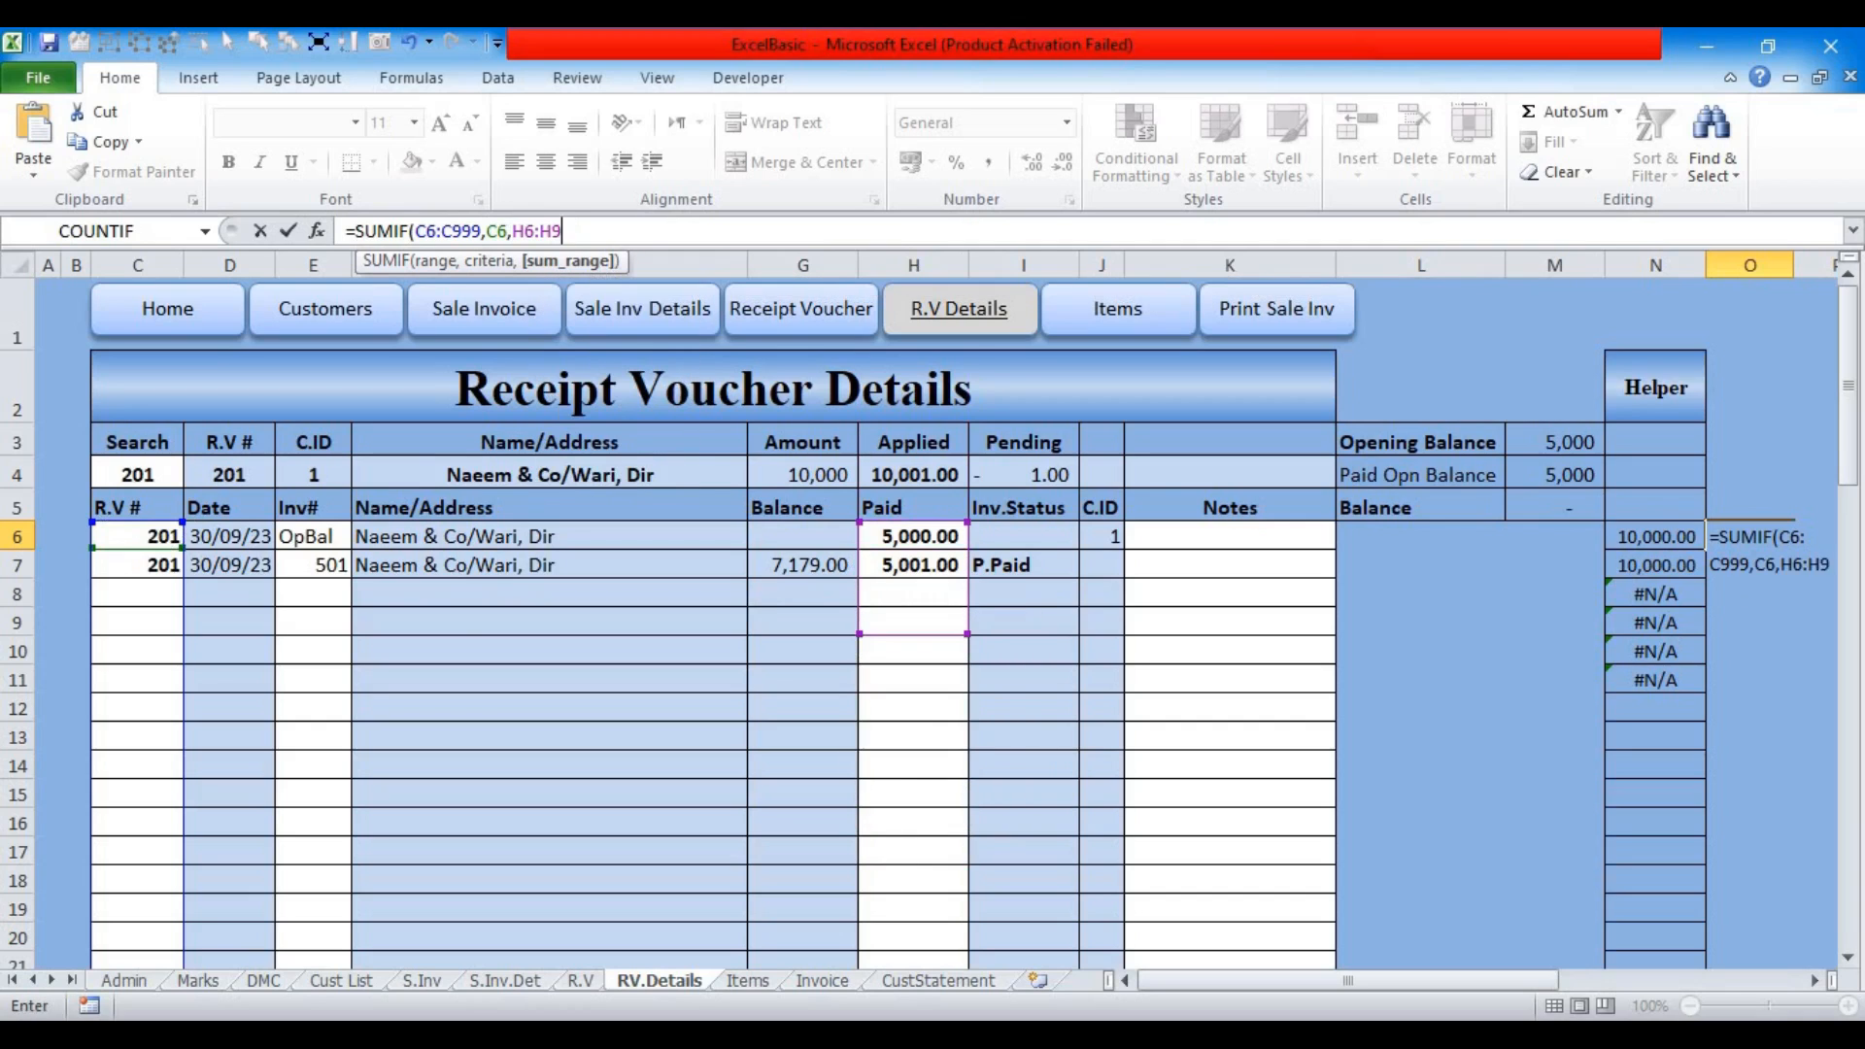
type("9")
key("Return")
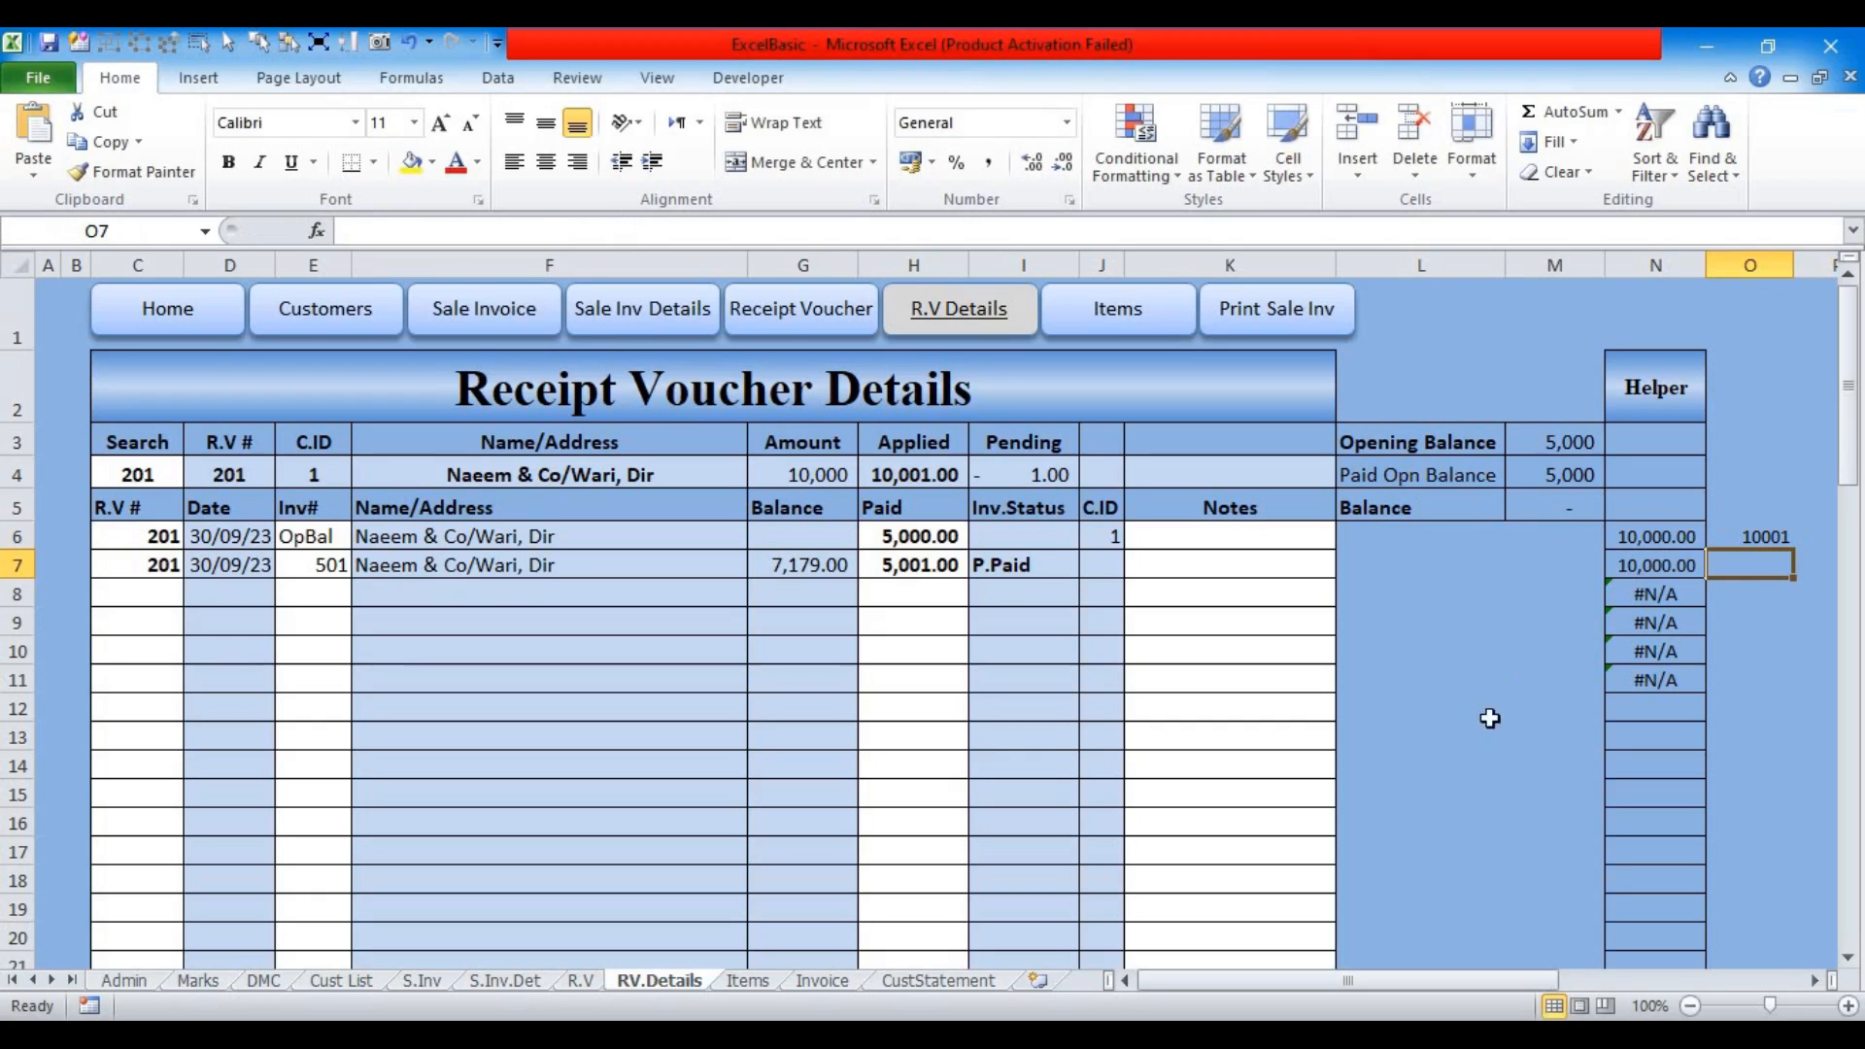
Step: Lock the O6 SUMIF references as $C$6:$C$999, $C6 and $H$6:$H$999
left_click(1763, 537)
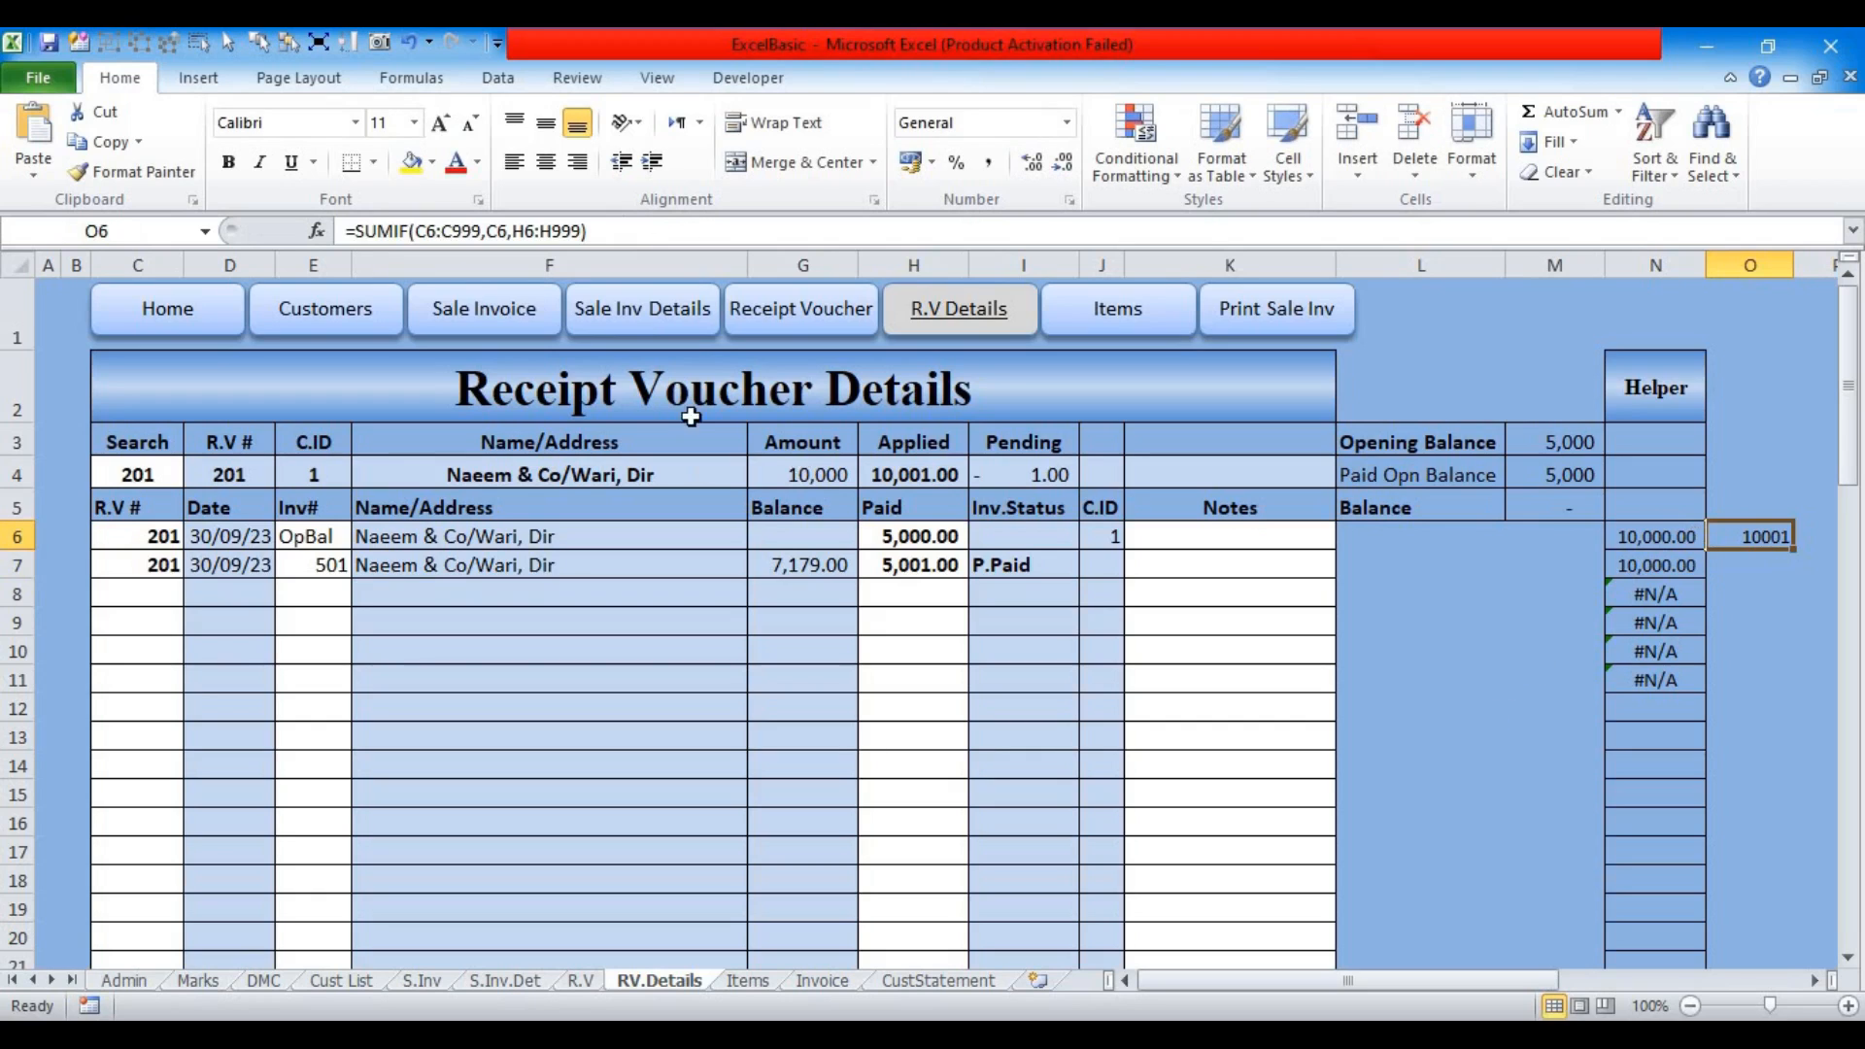
left_click(454, 226)
double_click(453, 226)
key("F4")
double_click(534, 230)
key("F4")
key("F4")
key("F4")
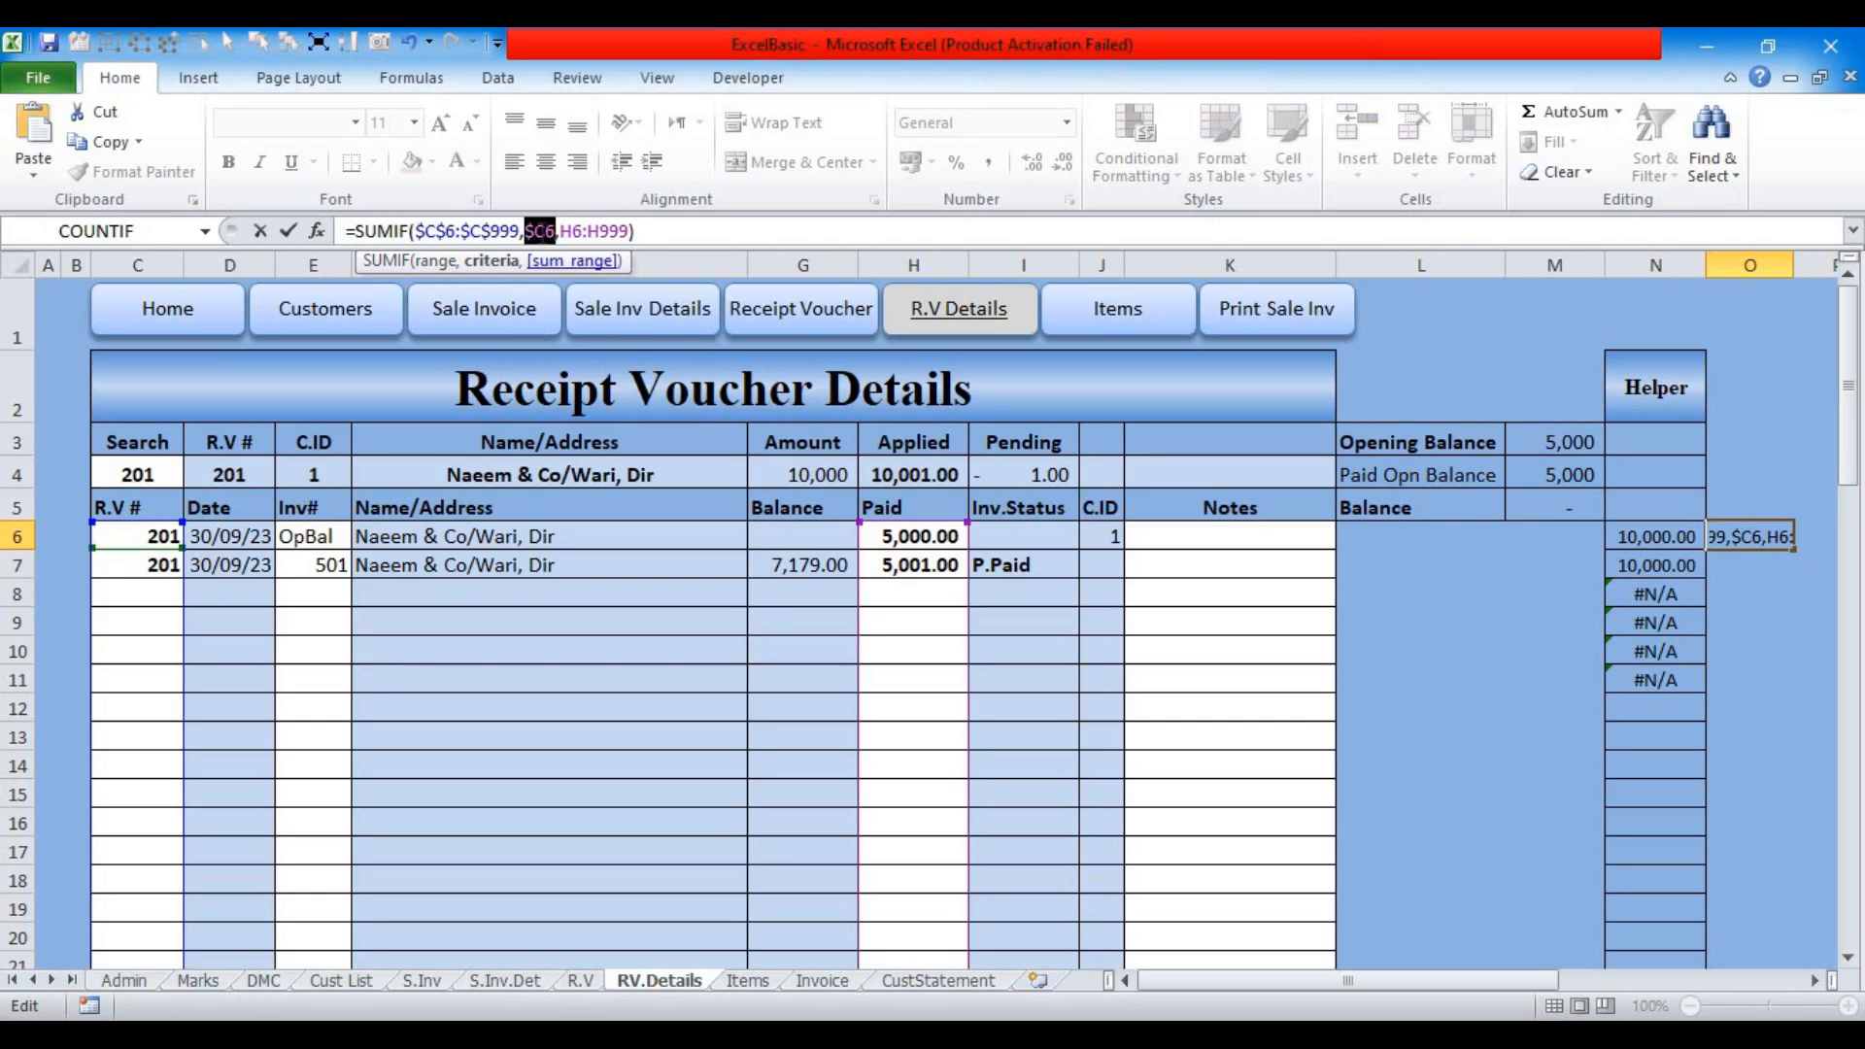
left_click(576, 268)
key("F4")
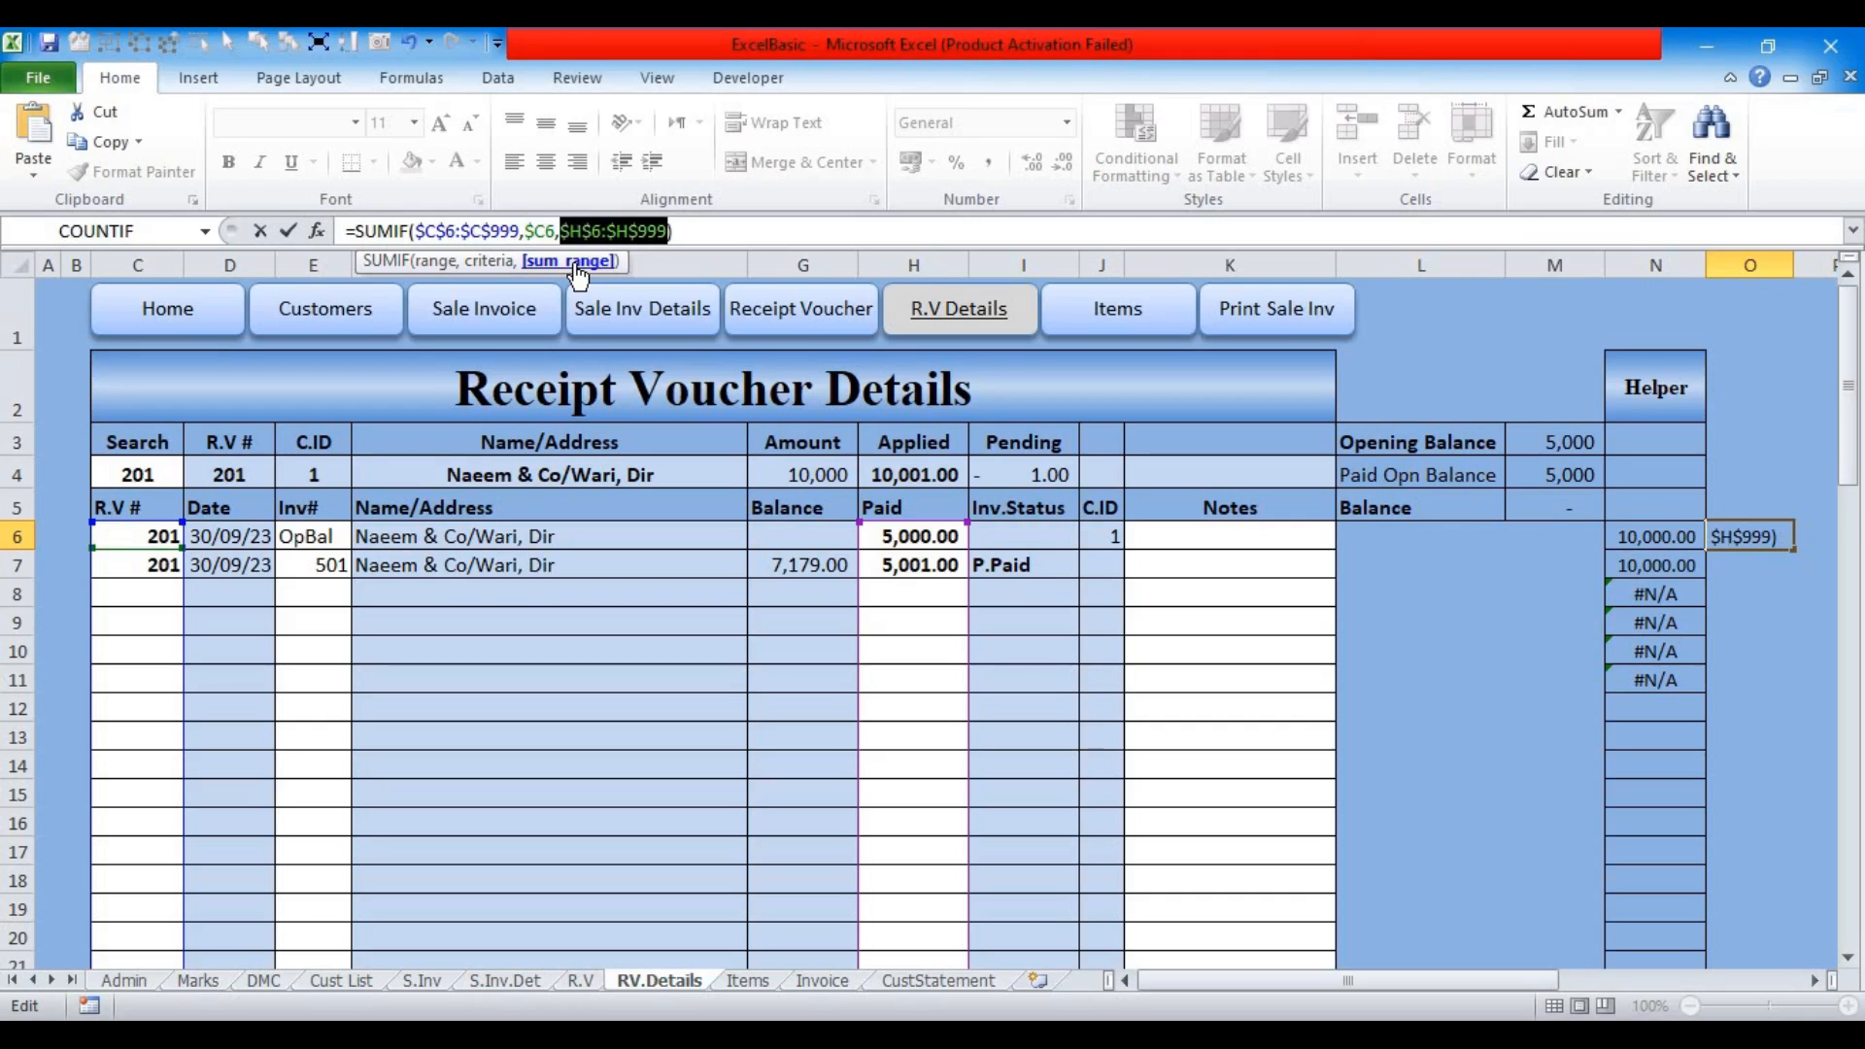
key("Return")
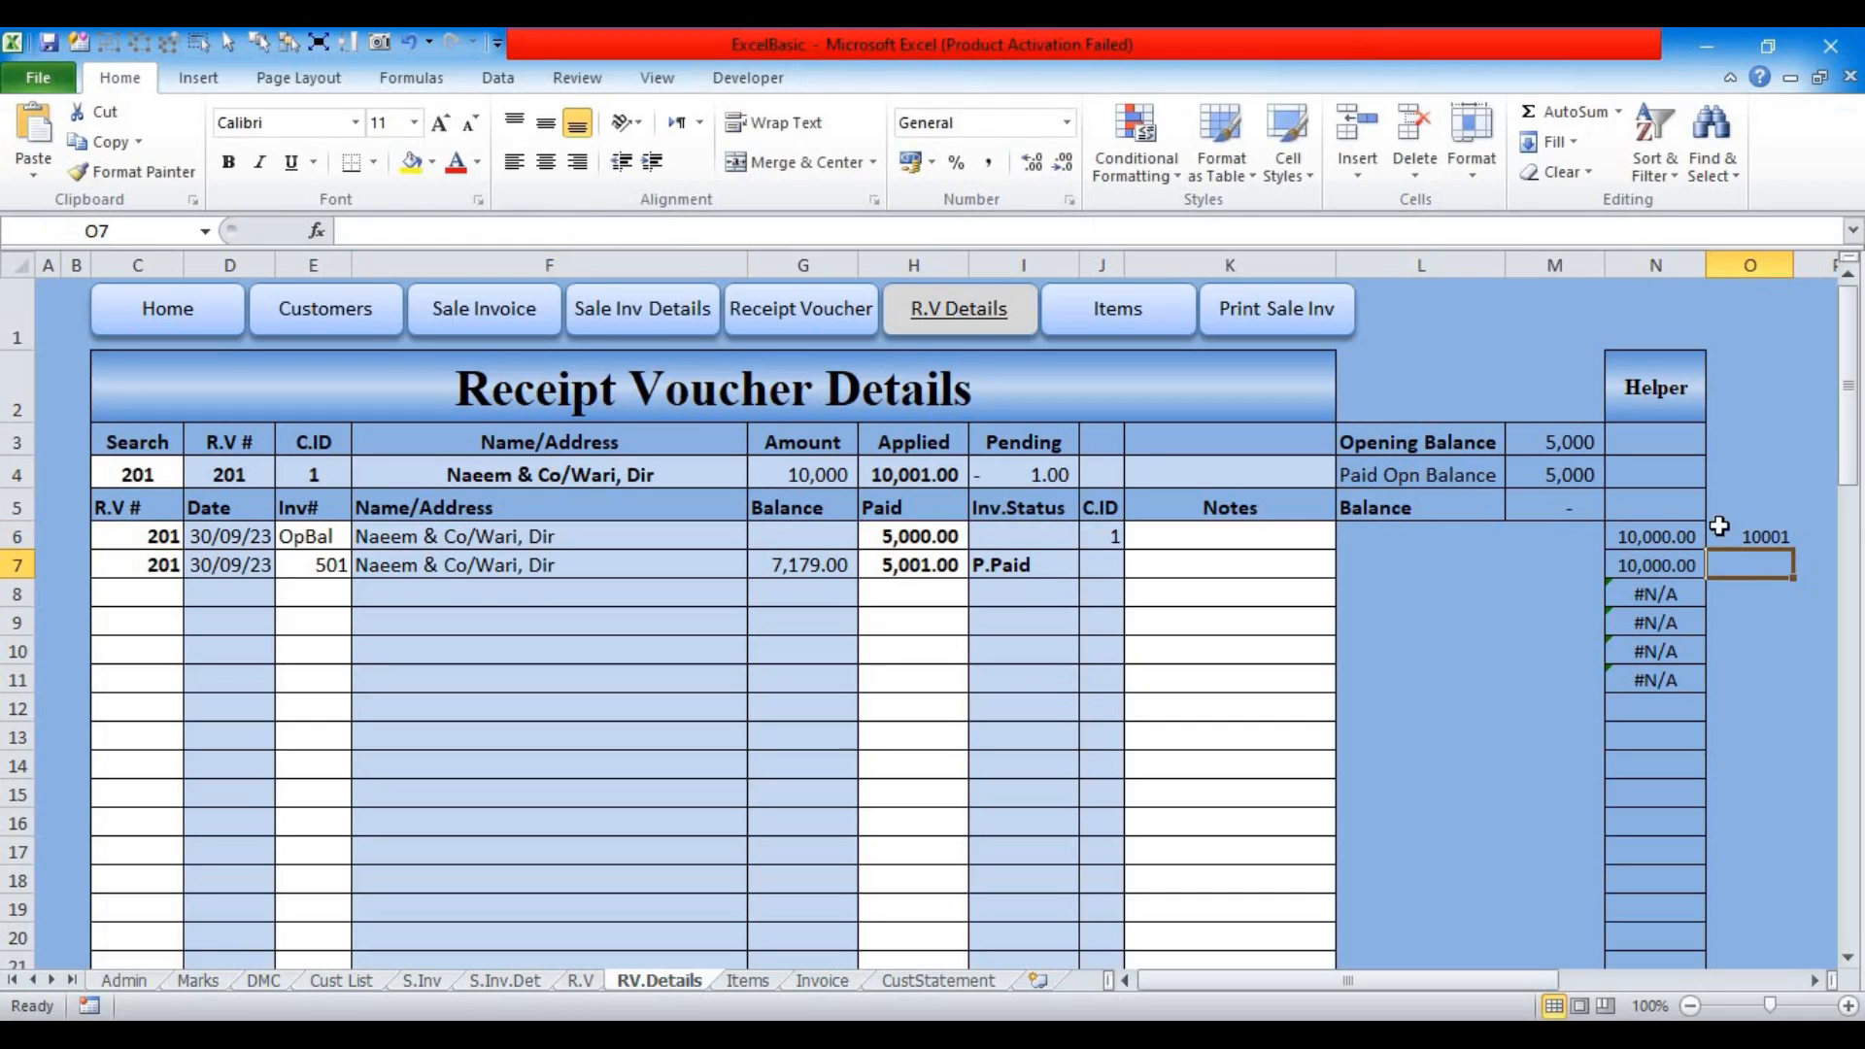
Step: Copy the SUMIF expression from O6 and subtract it from the VLOOKUP in Helper cell N6
left_click(1749, 536)
left_click_drag(351, 230, 792, 223)
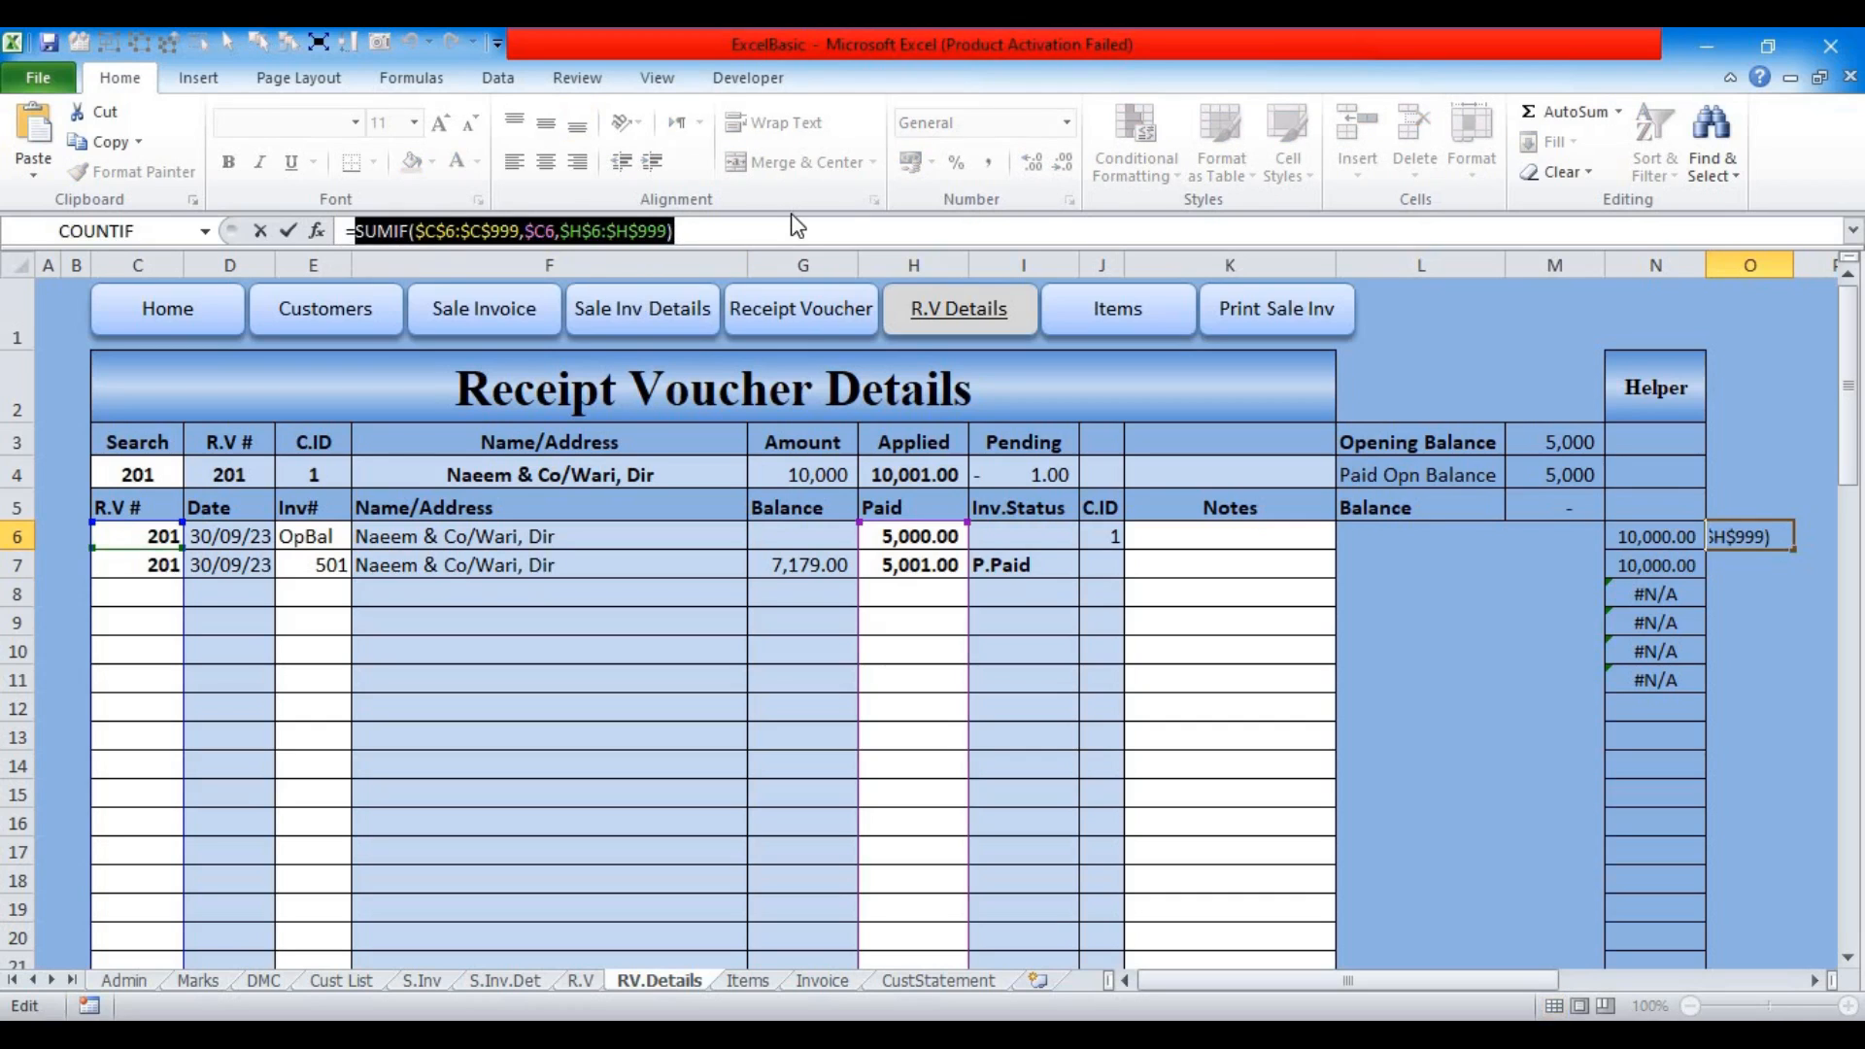
key("Escape")
left_click(1656, 536)
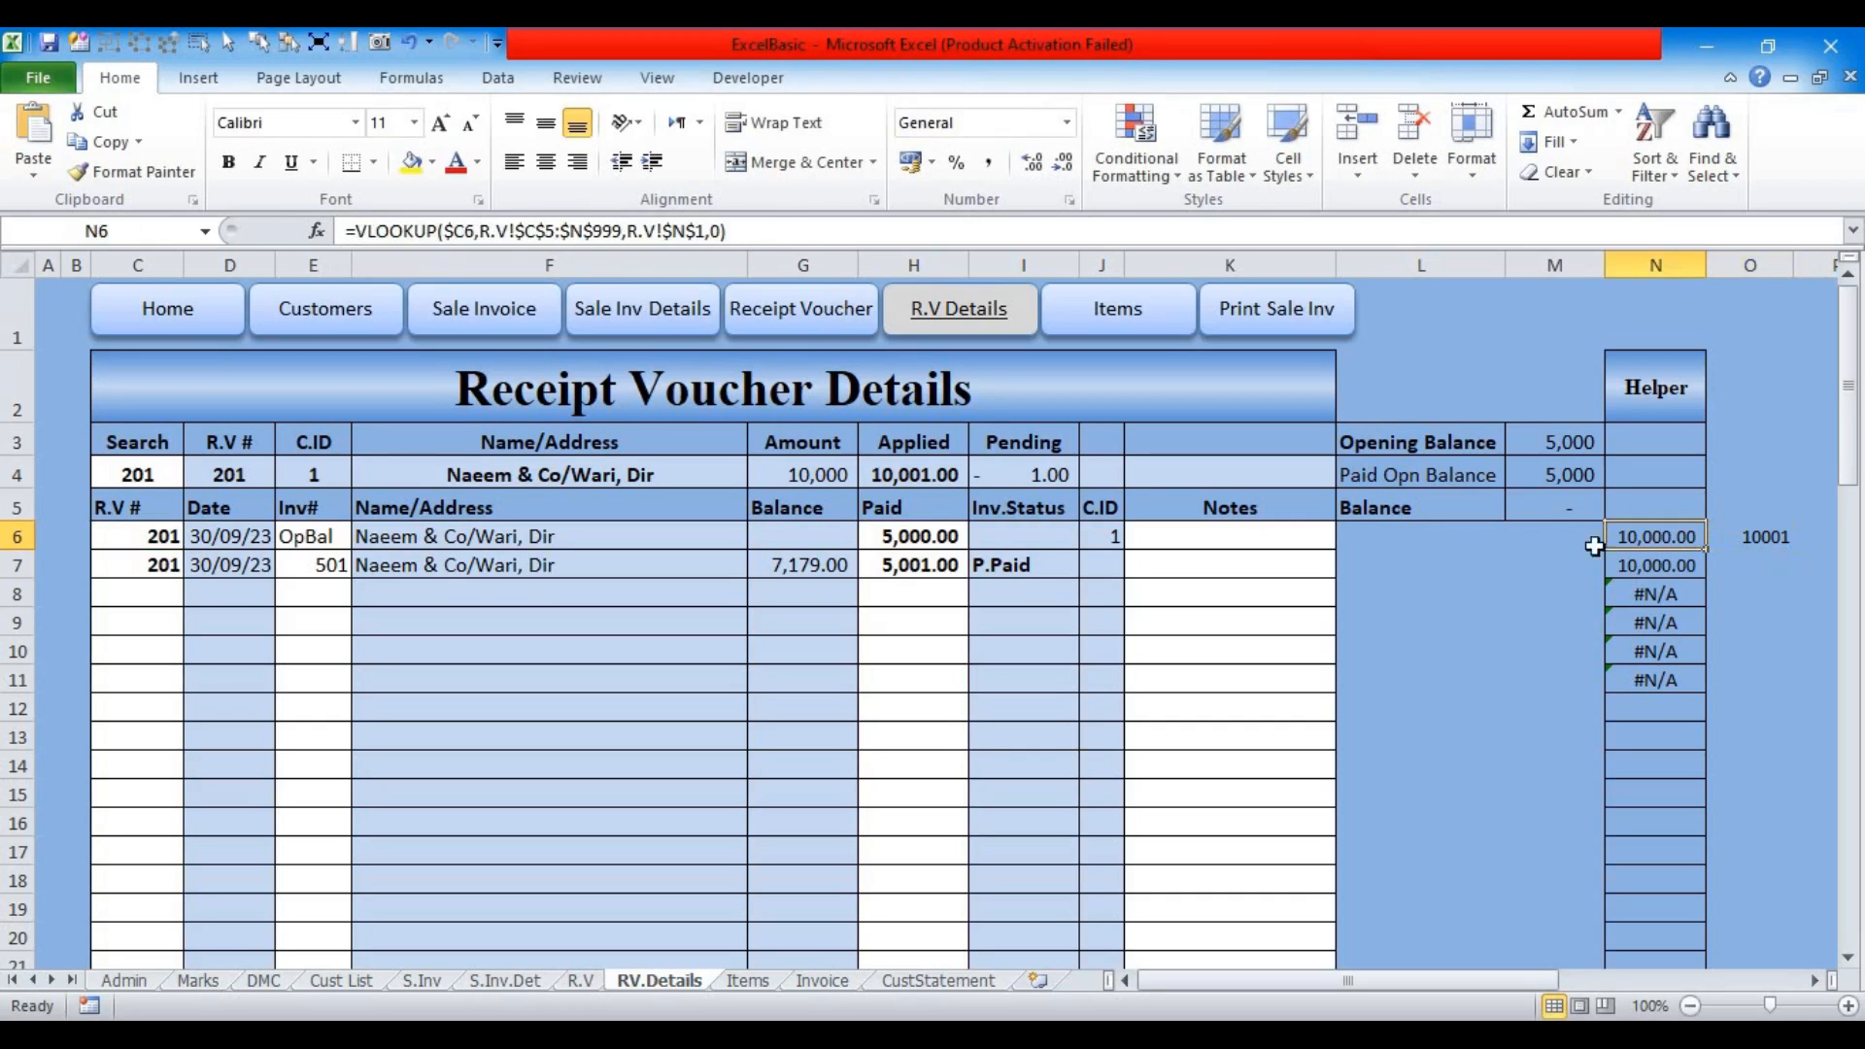
left_click(770, 238)
type("-SUMIF($C$6:$C$999,$C6,$H$6:$H$999)")
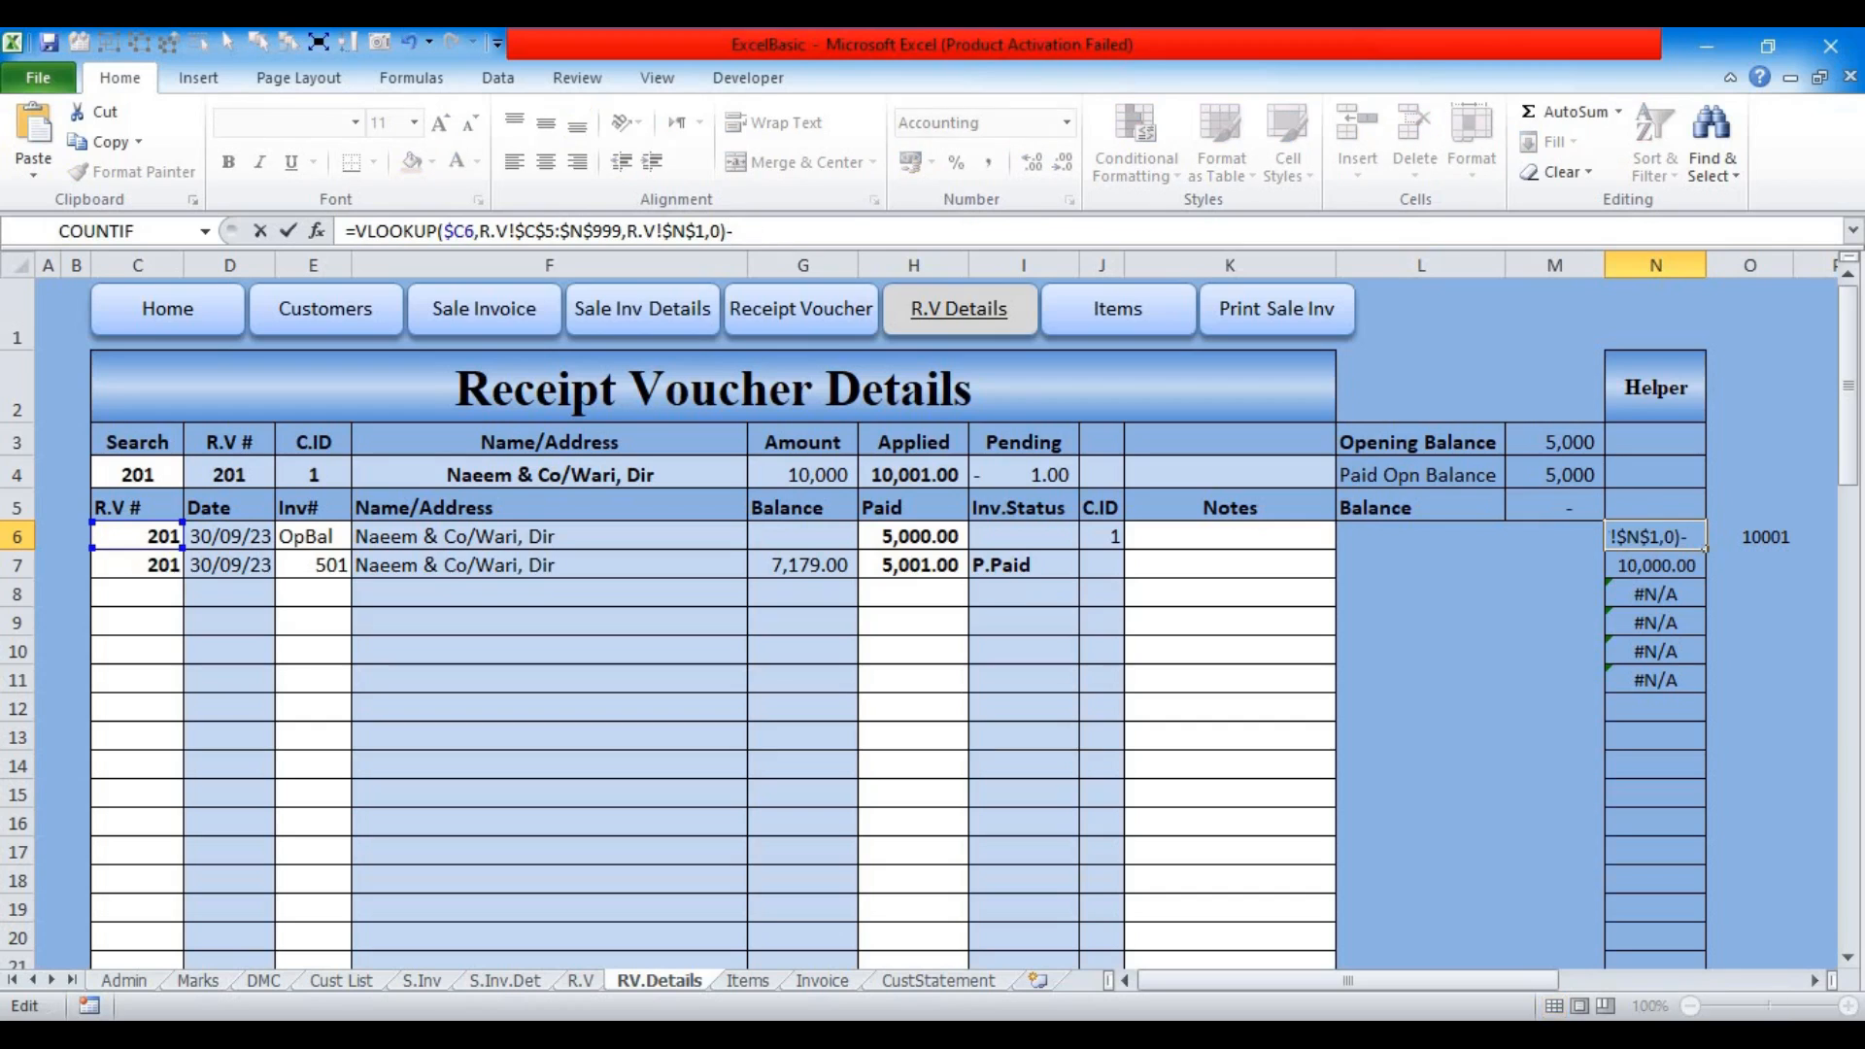
key("Return")
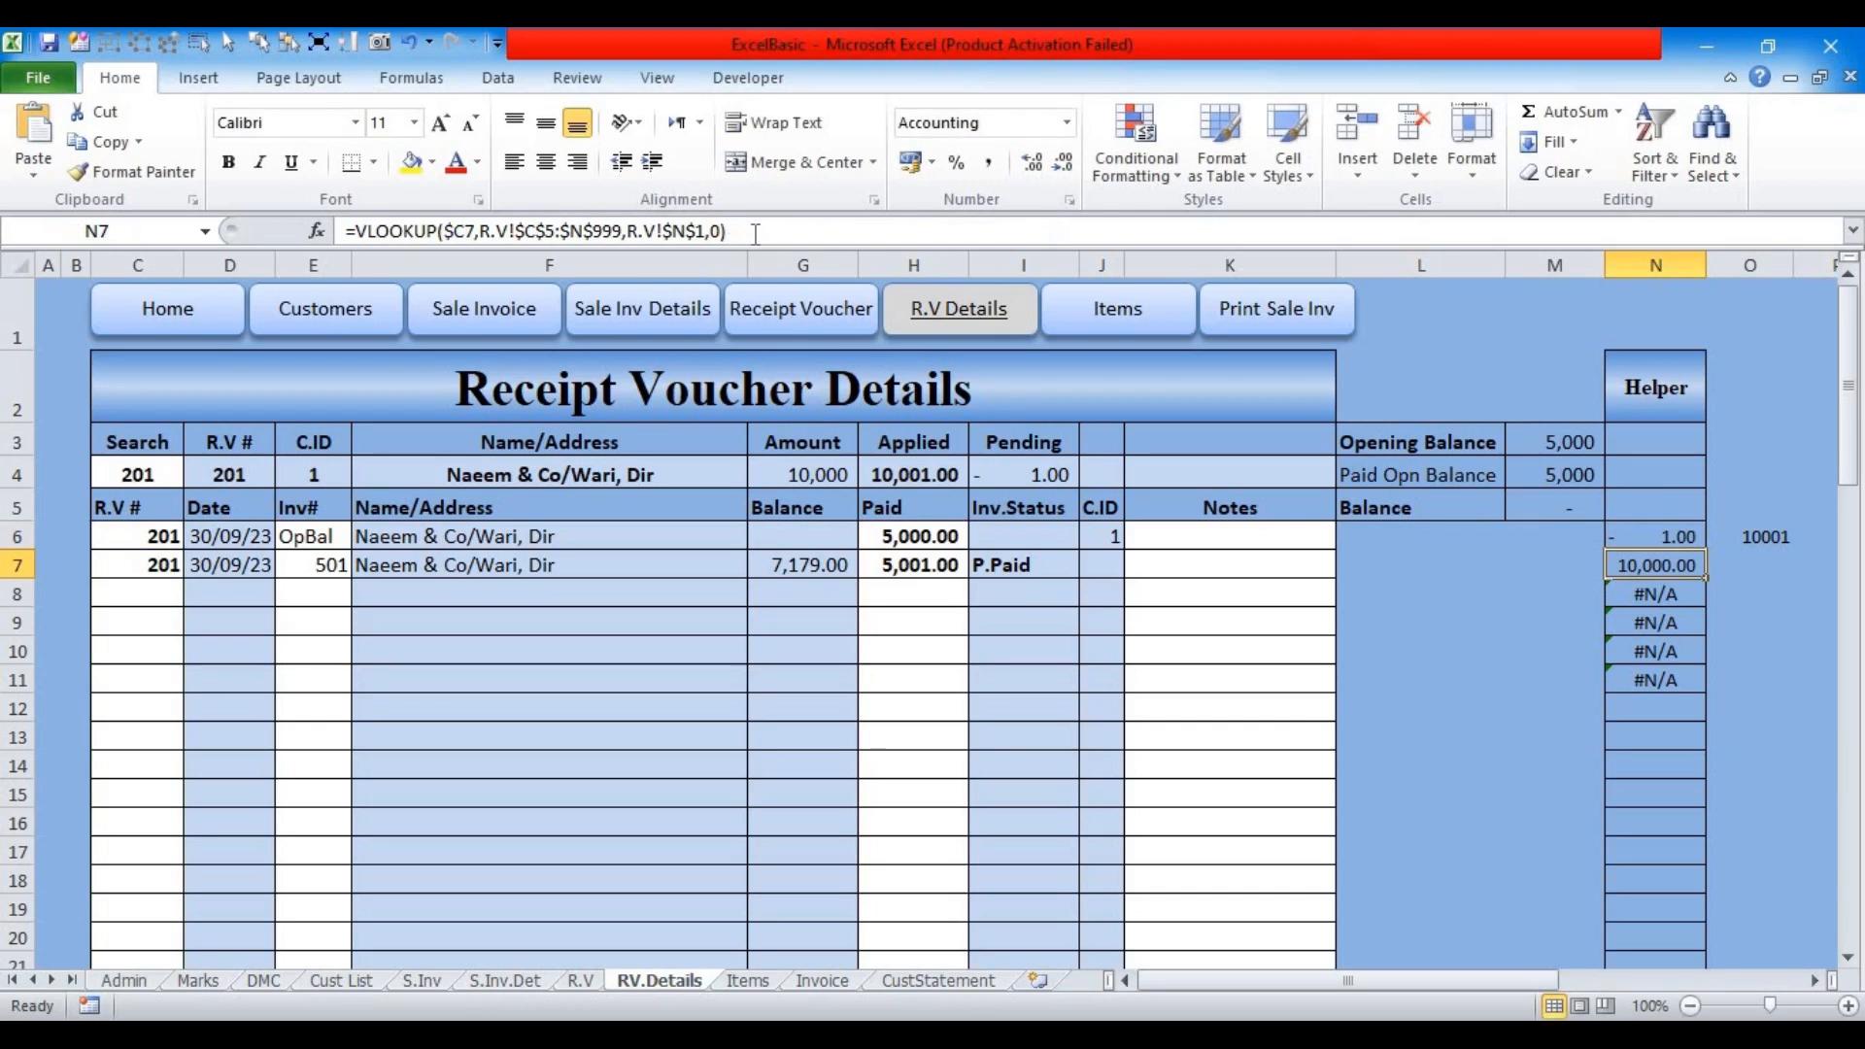
Step: Clear the temporary SUMIF in O6 and fill the N6 Helper formula down to N77
left_click(1623, 533)
left_click(1745, 537)
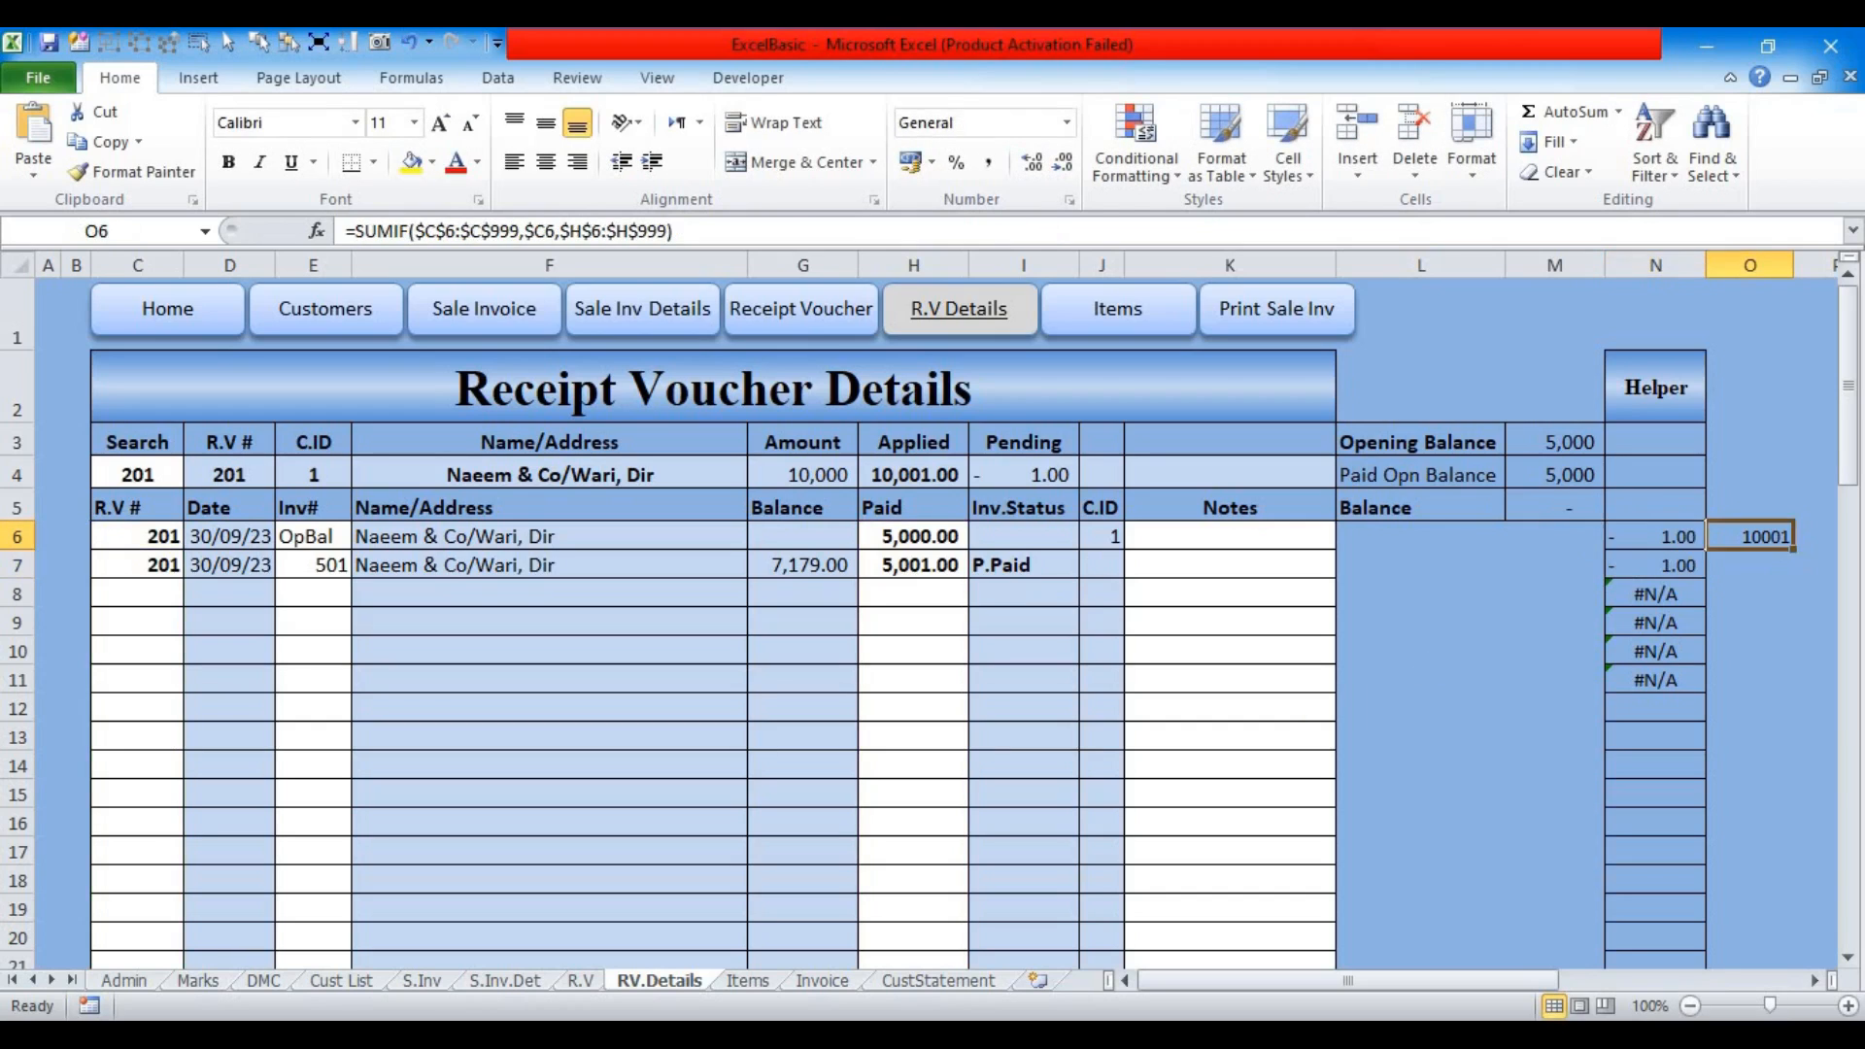
key("Delete")
left_click_drag(1664, 533, 1656, 868)
key("ctrl+d")
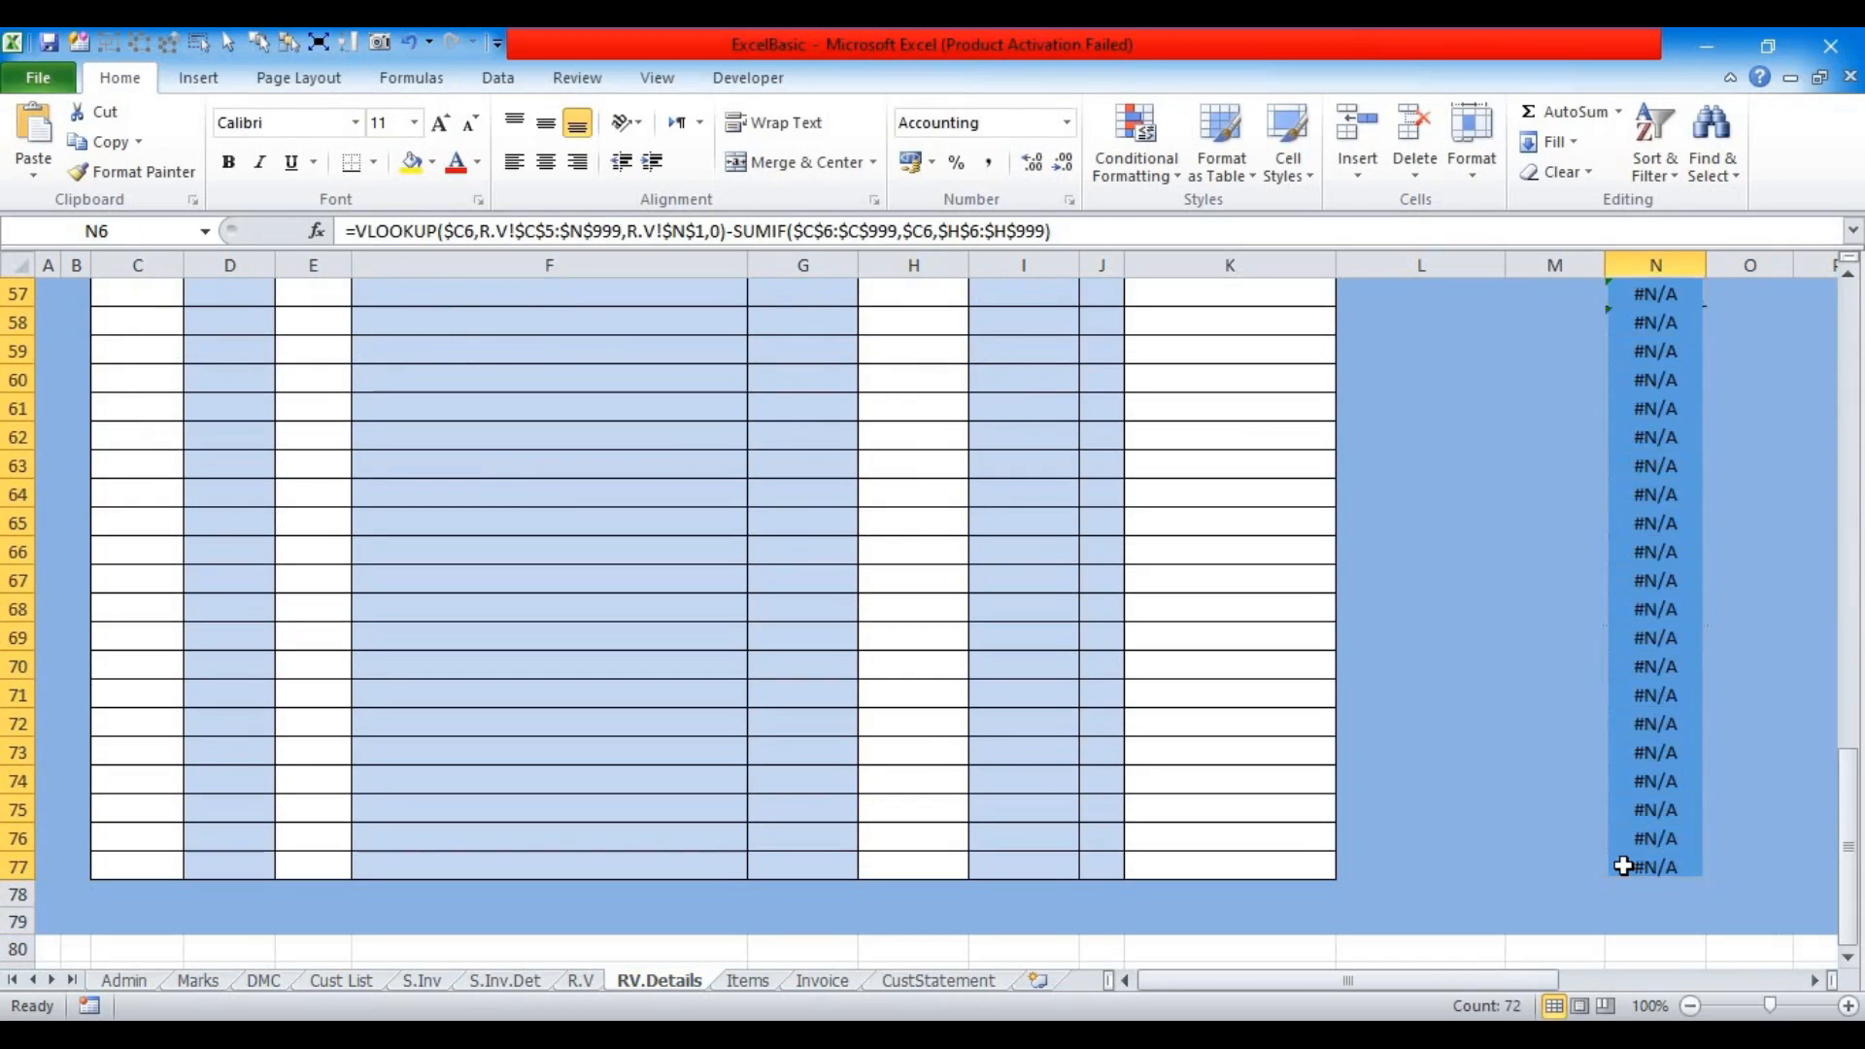
left_click(1623, 866)
key("ctrl+Up")
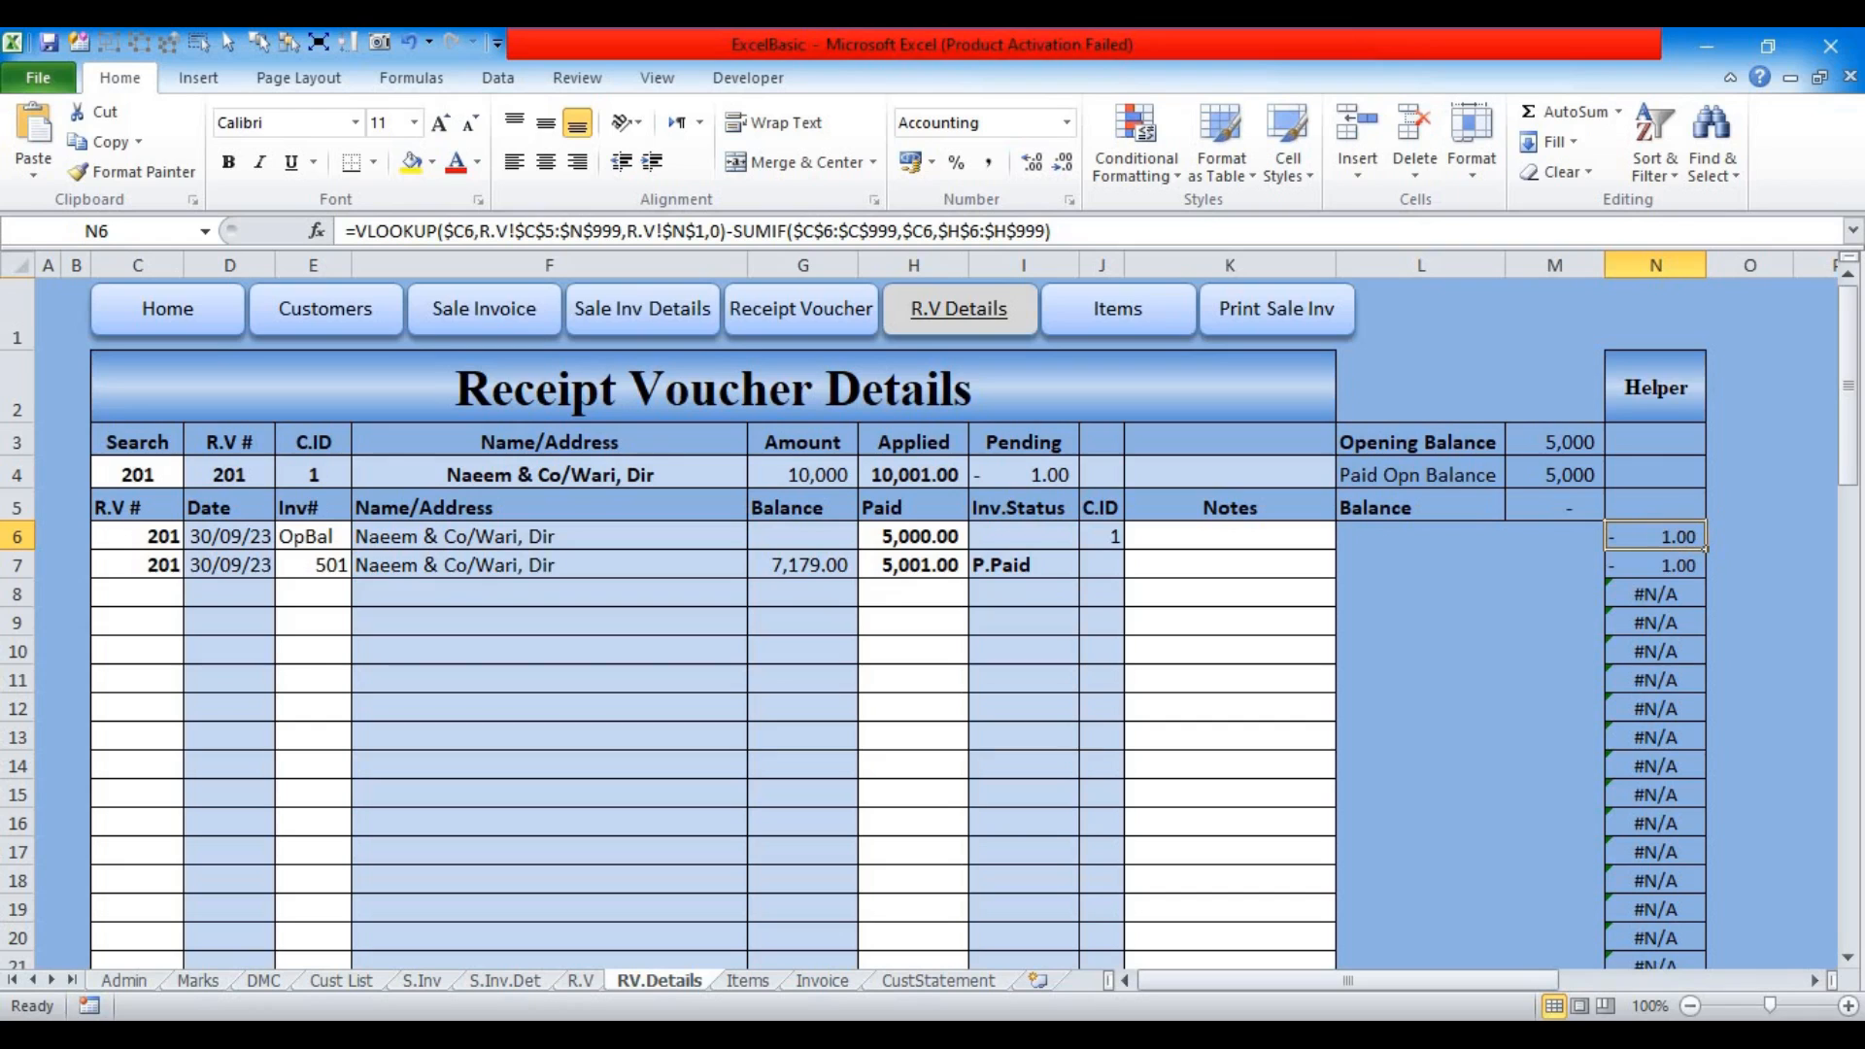
Step: Create a formula-based conditional formatting rule, =$N6<0, for the voucher detail rows from C6 across to column K
left_click_drag(123, 544, 1187, 886)
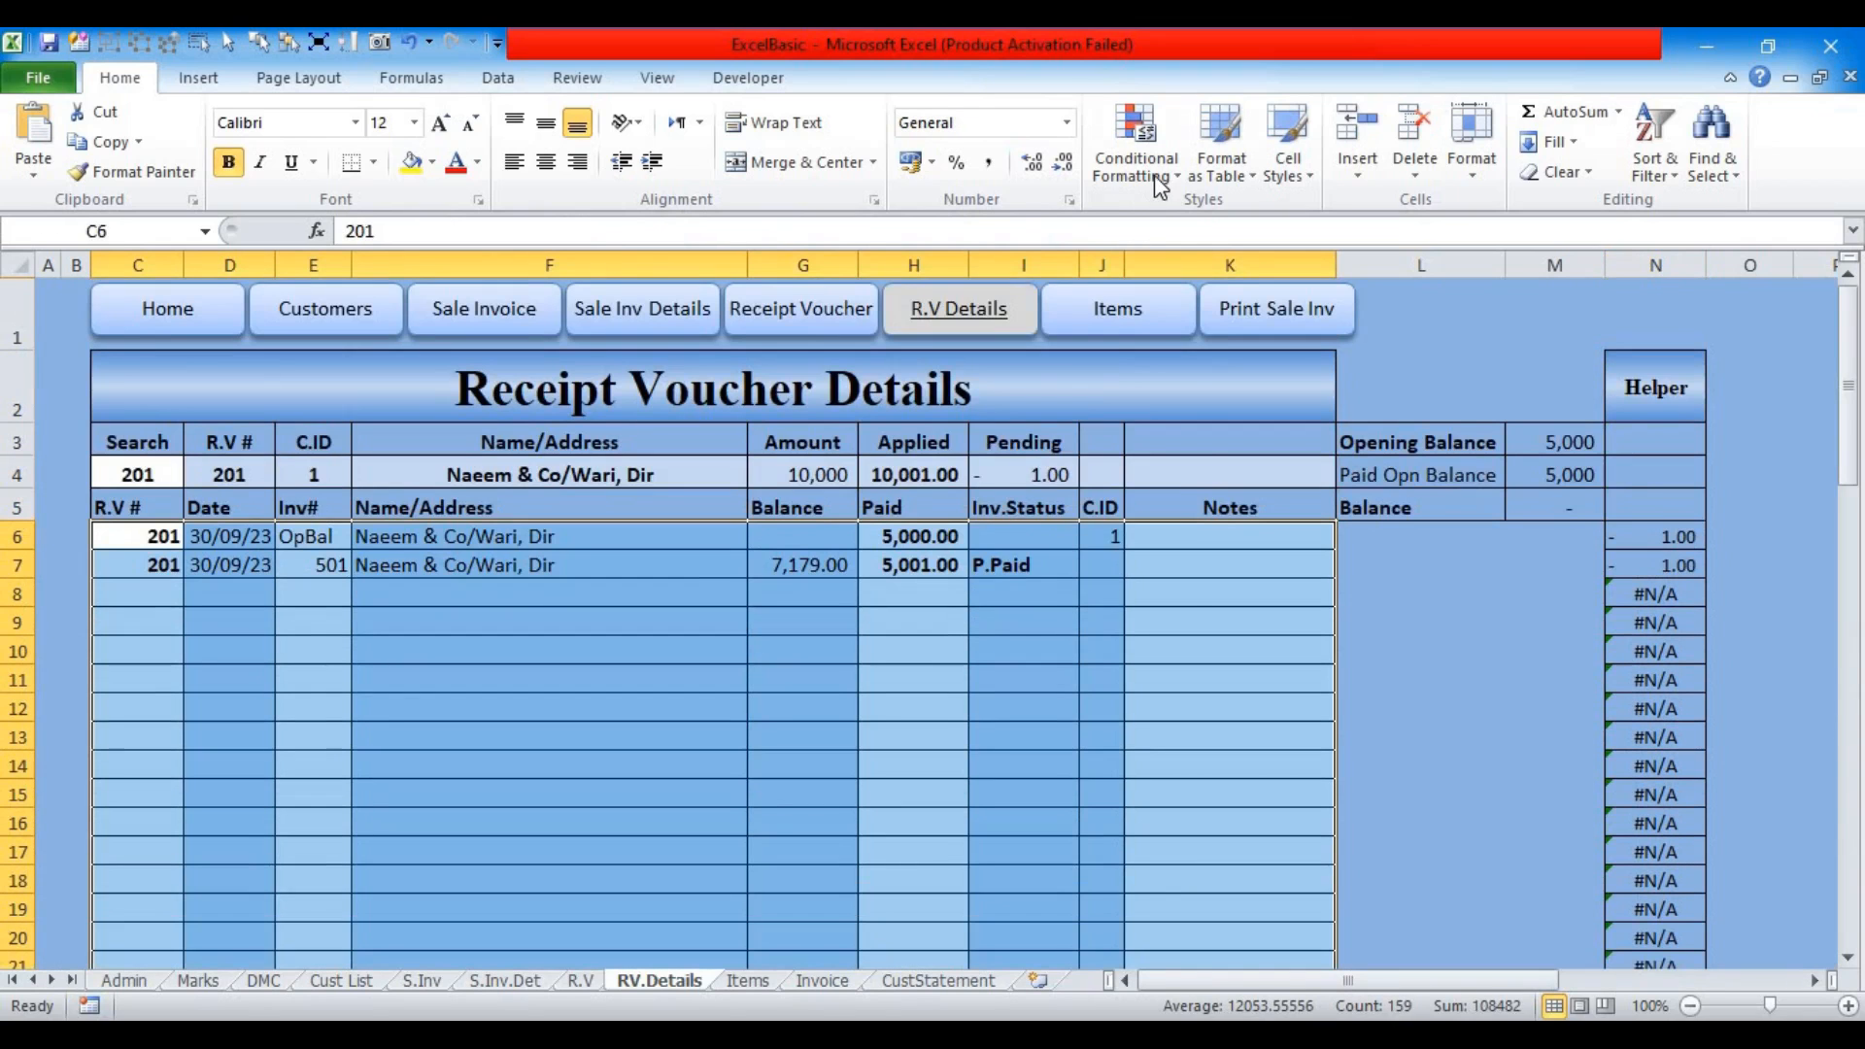
left_click(1154, 175)
left_click(1041, 518)
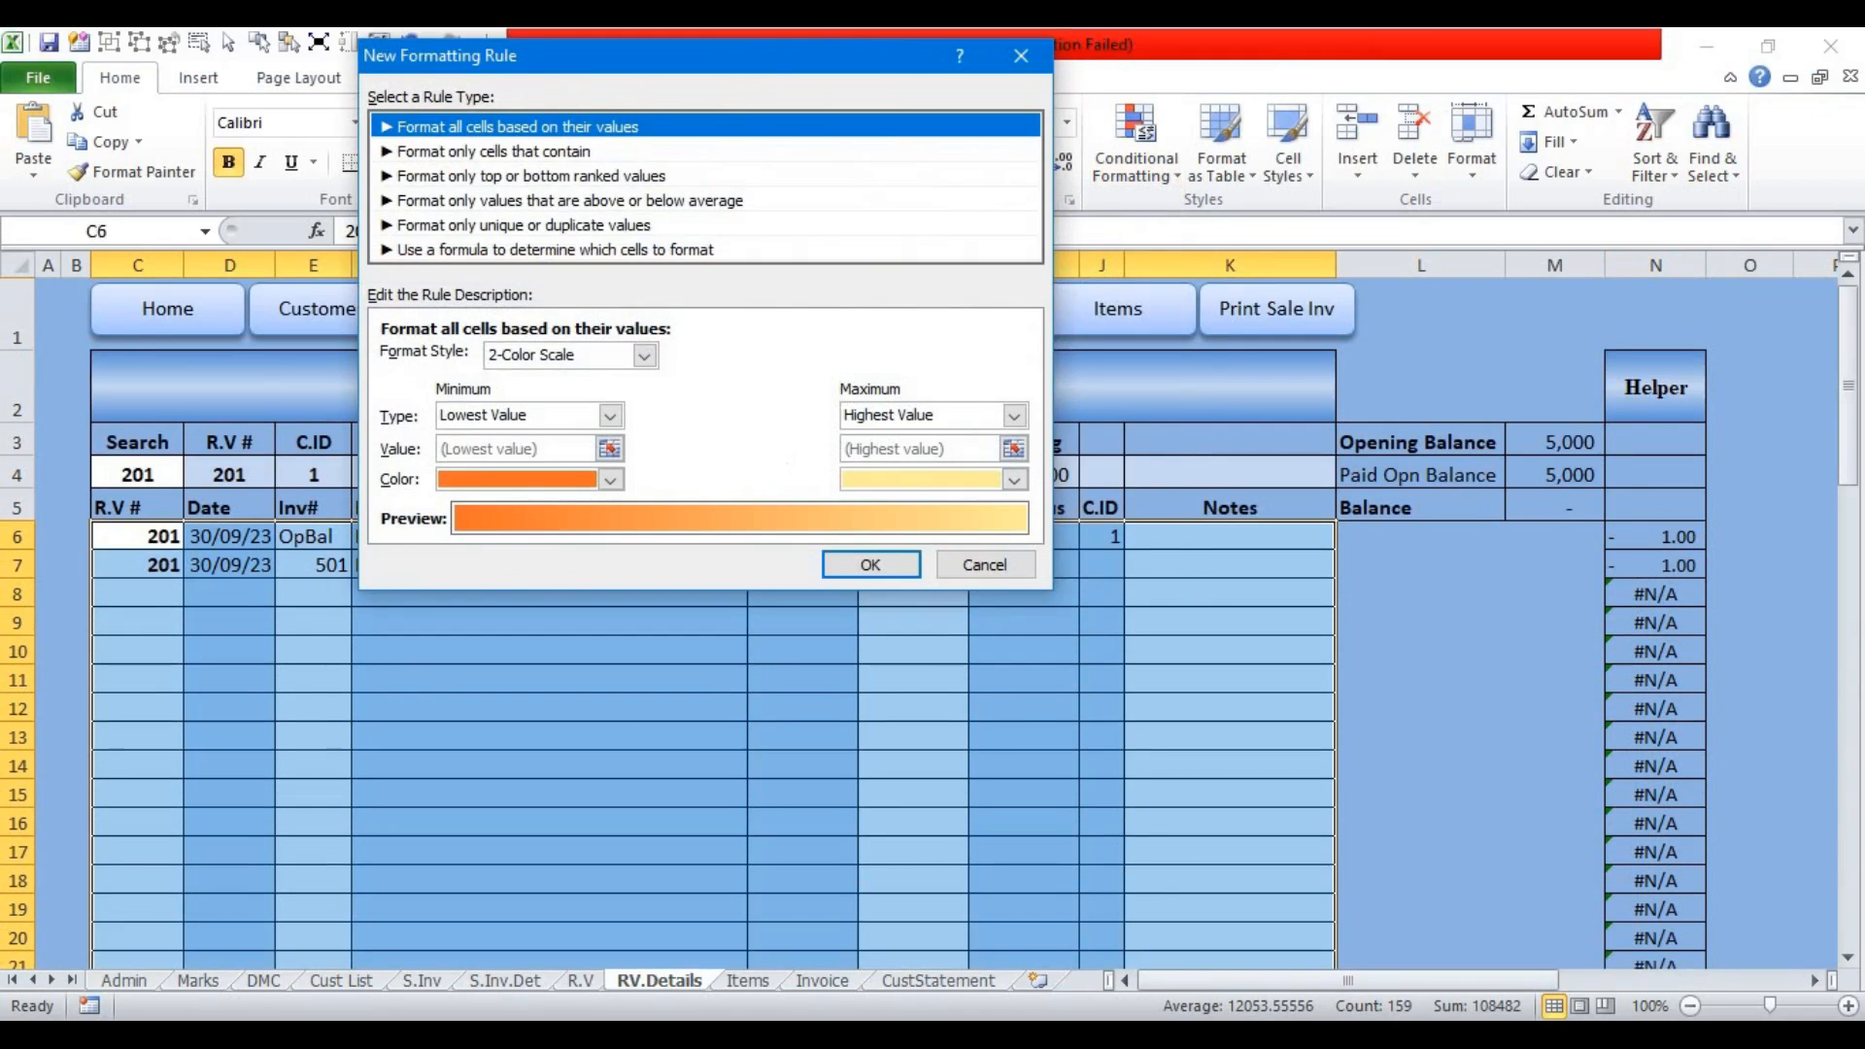
left_click(622, 250)
left_click(449, 361)
type("=")
left_click(1635, 535)
left_click(424, 358)
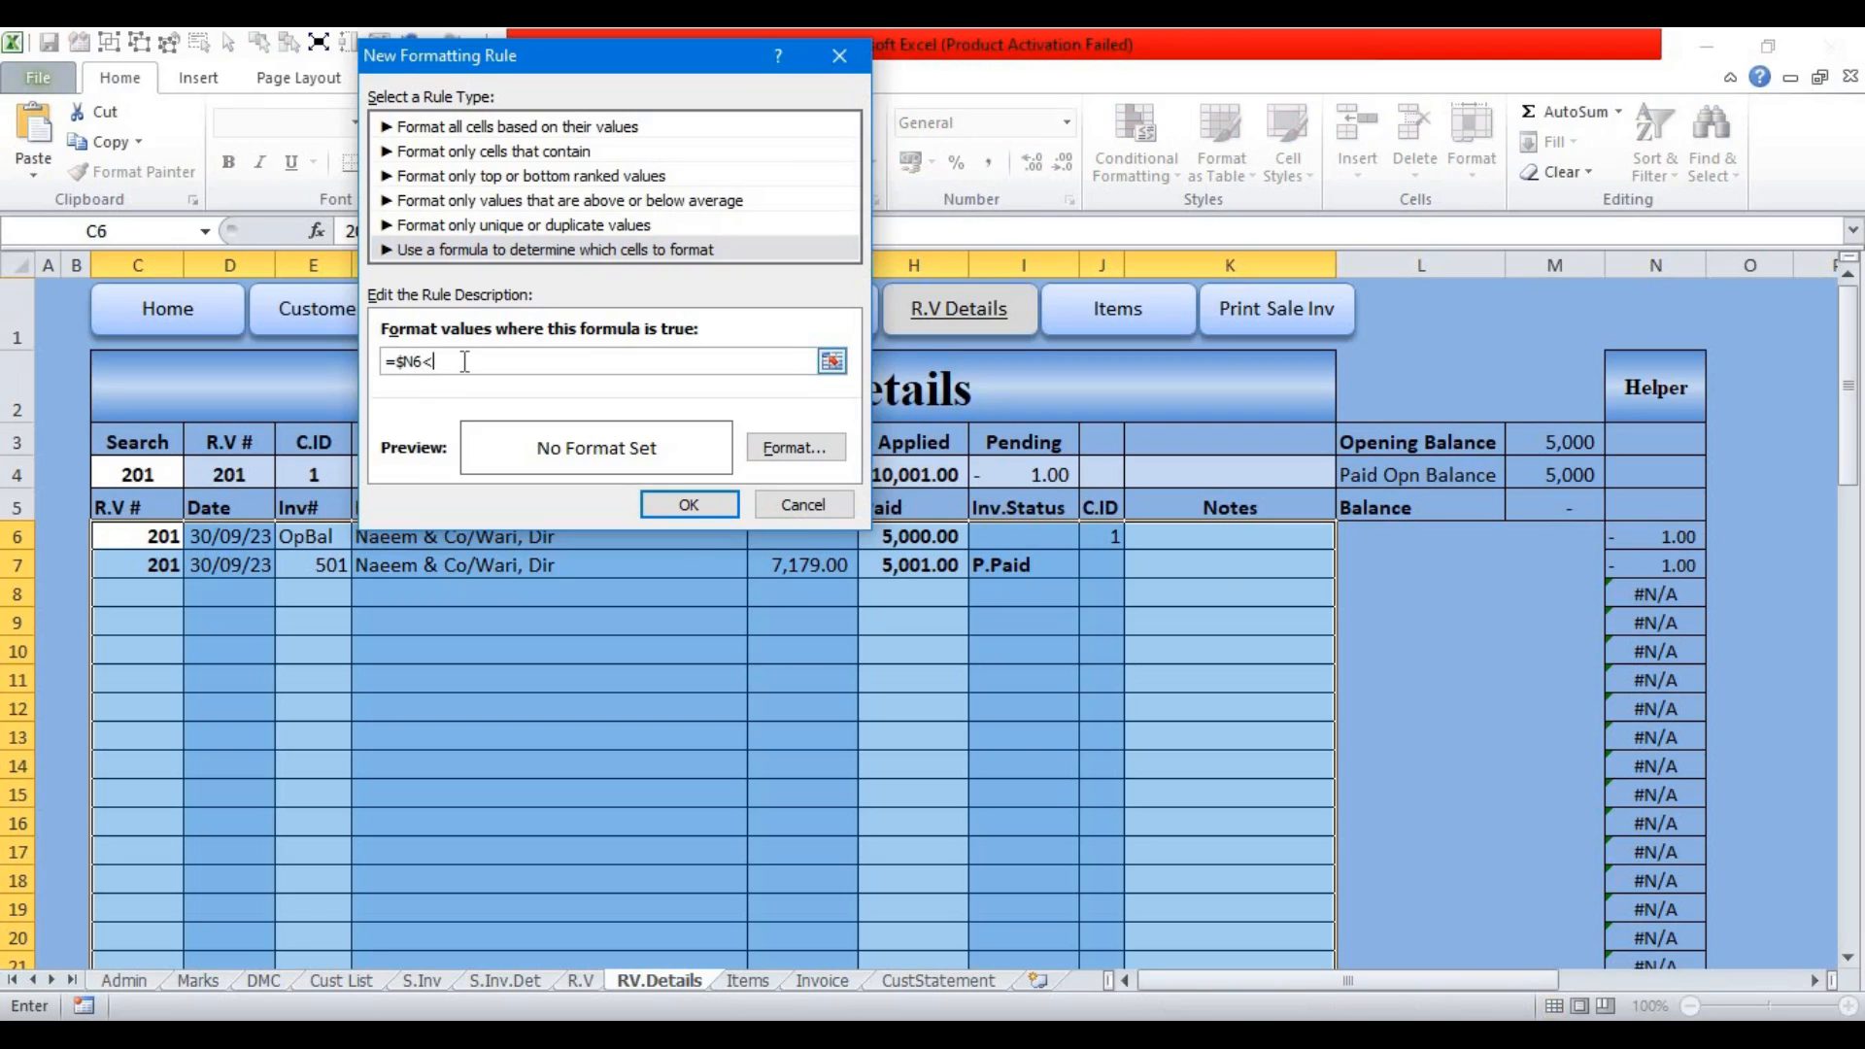
Step: Give the =$N6<0 rule a white font and red fill, and apply it to the voucher rows
left_click(814, 448)
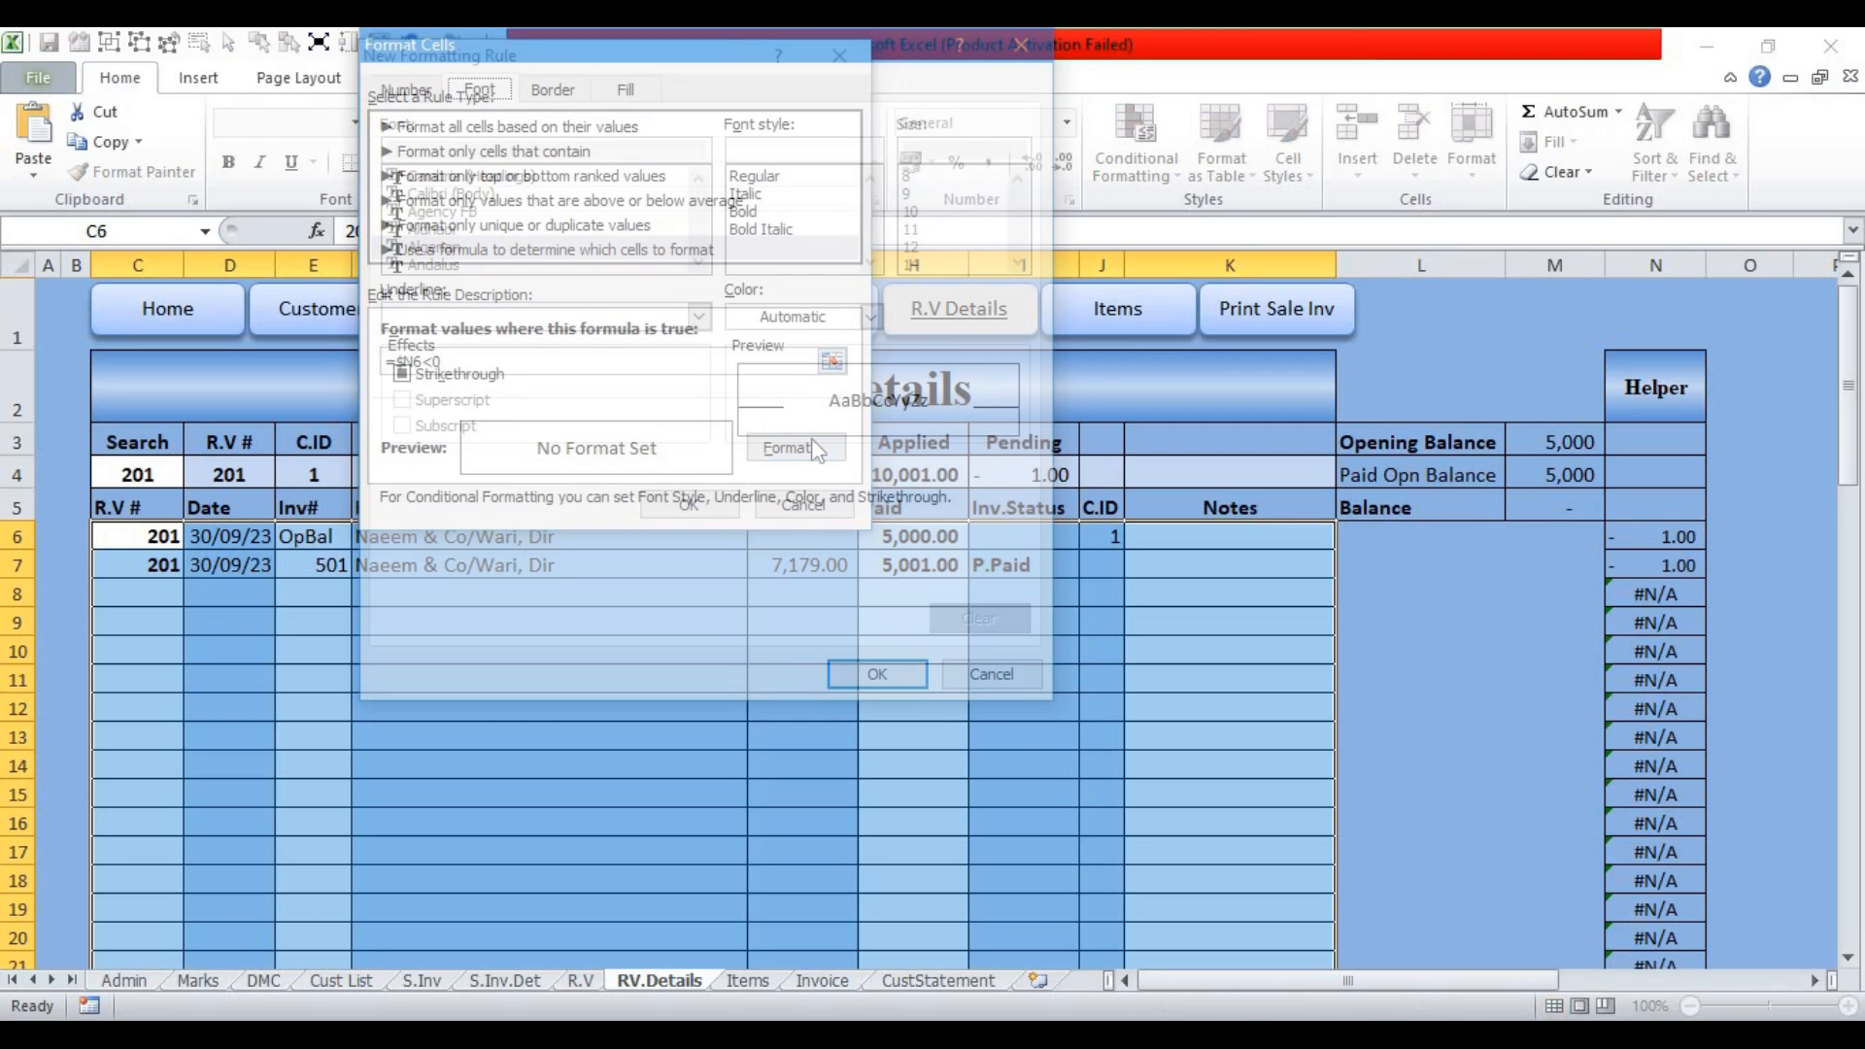
left_click(874, 318)
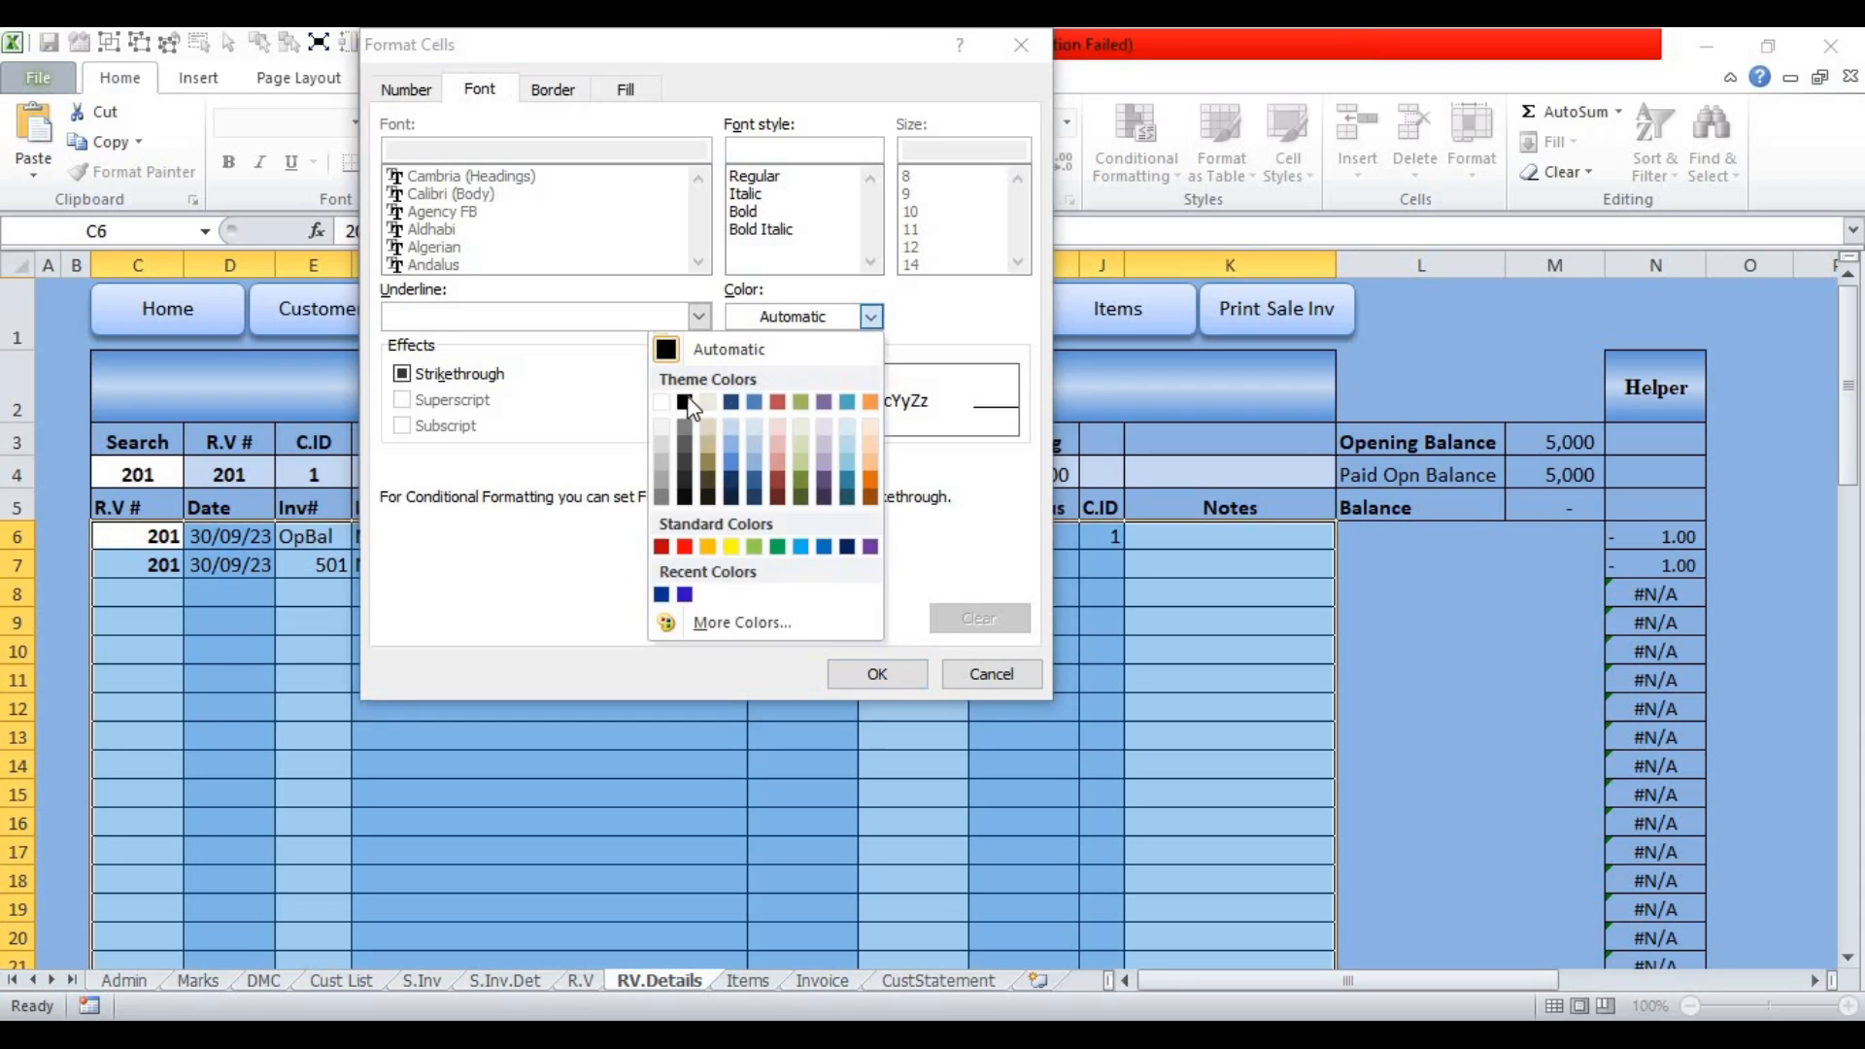
left_click(667, 404)
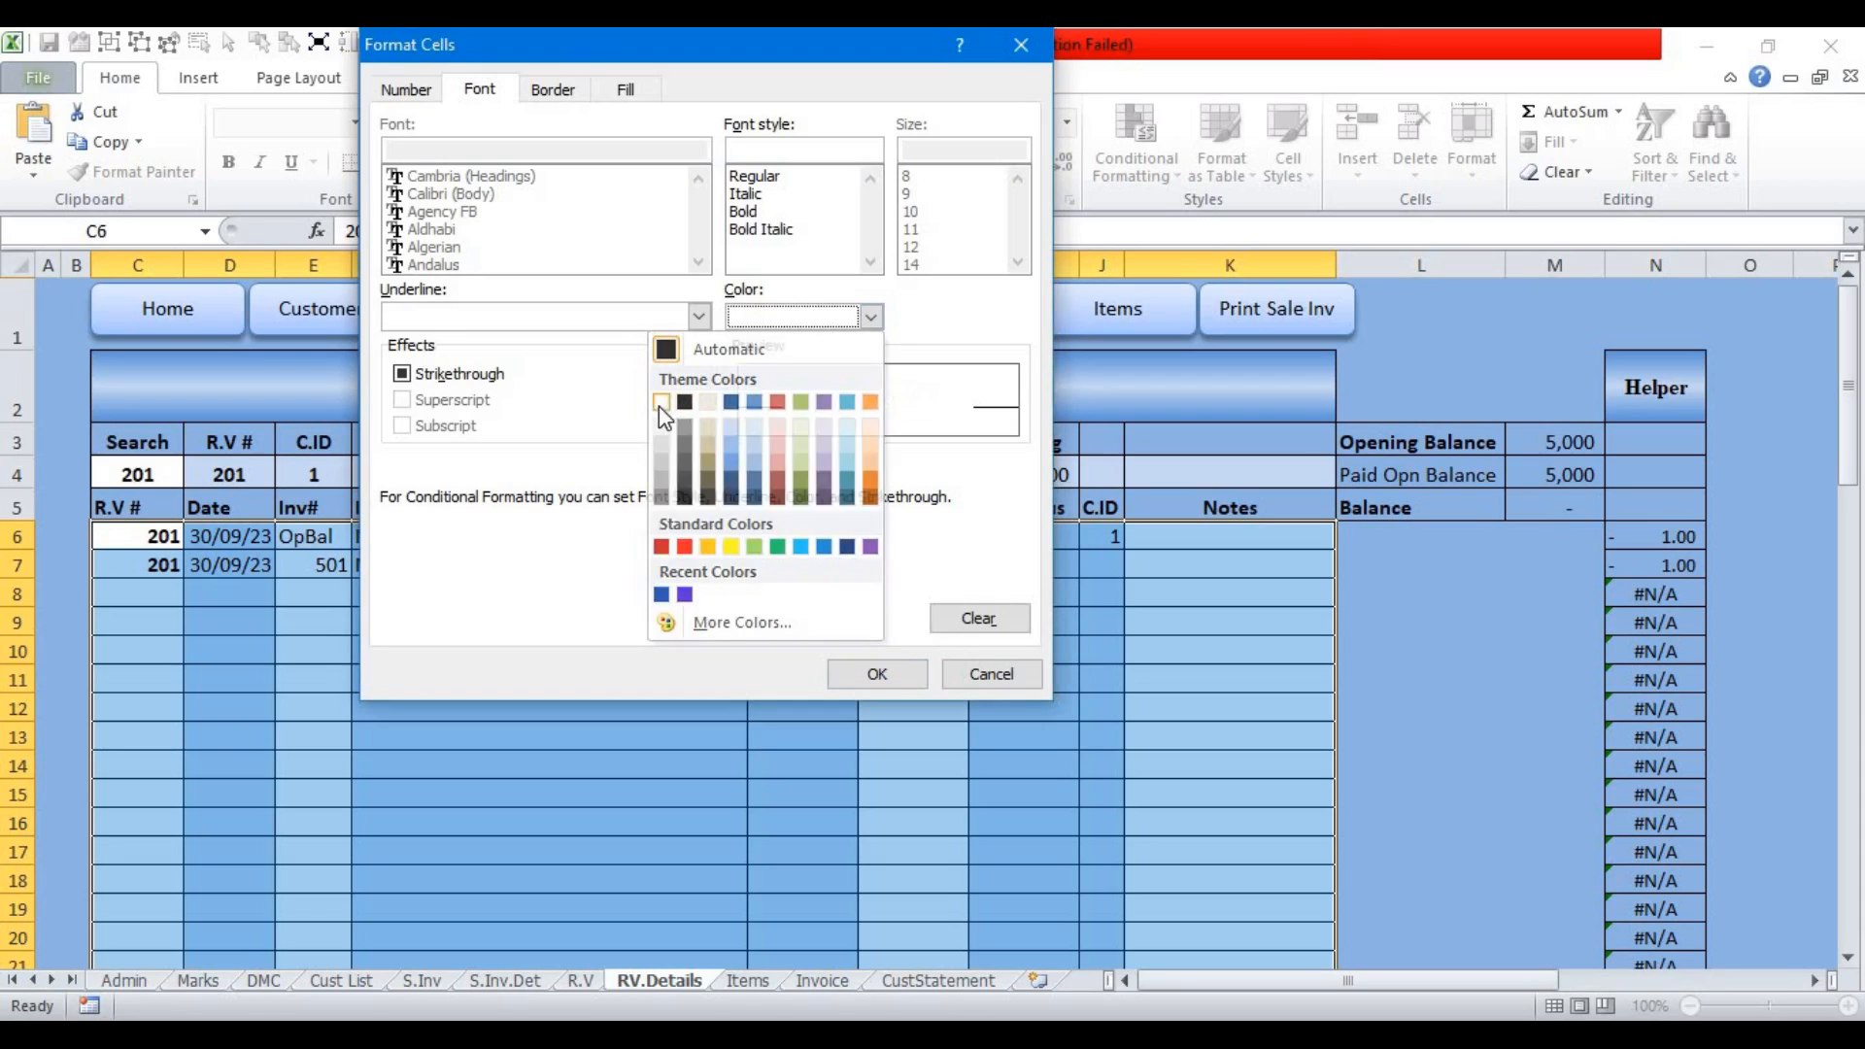
left_click(630, 93)
left_click(431, 358)
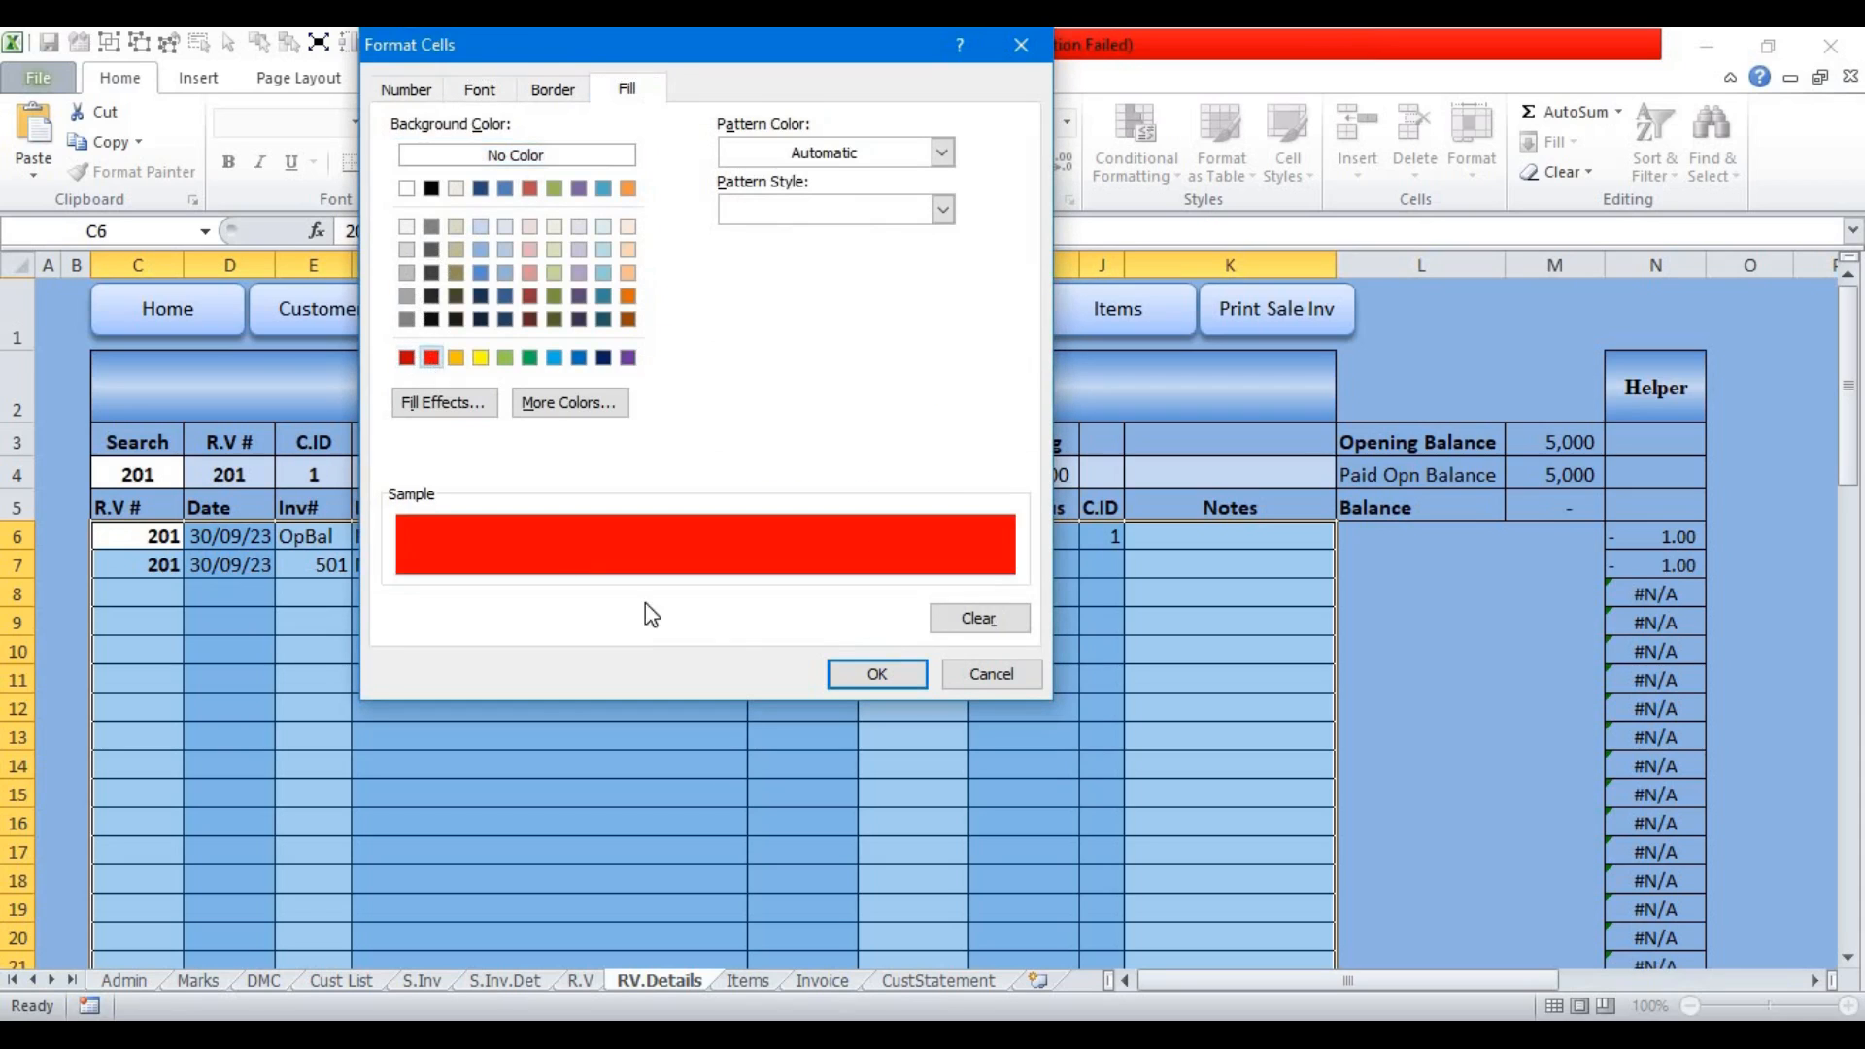
left_click(877, 674)
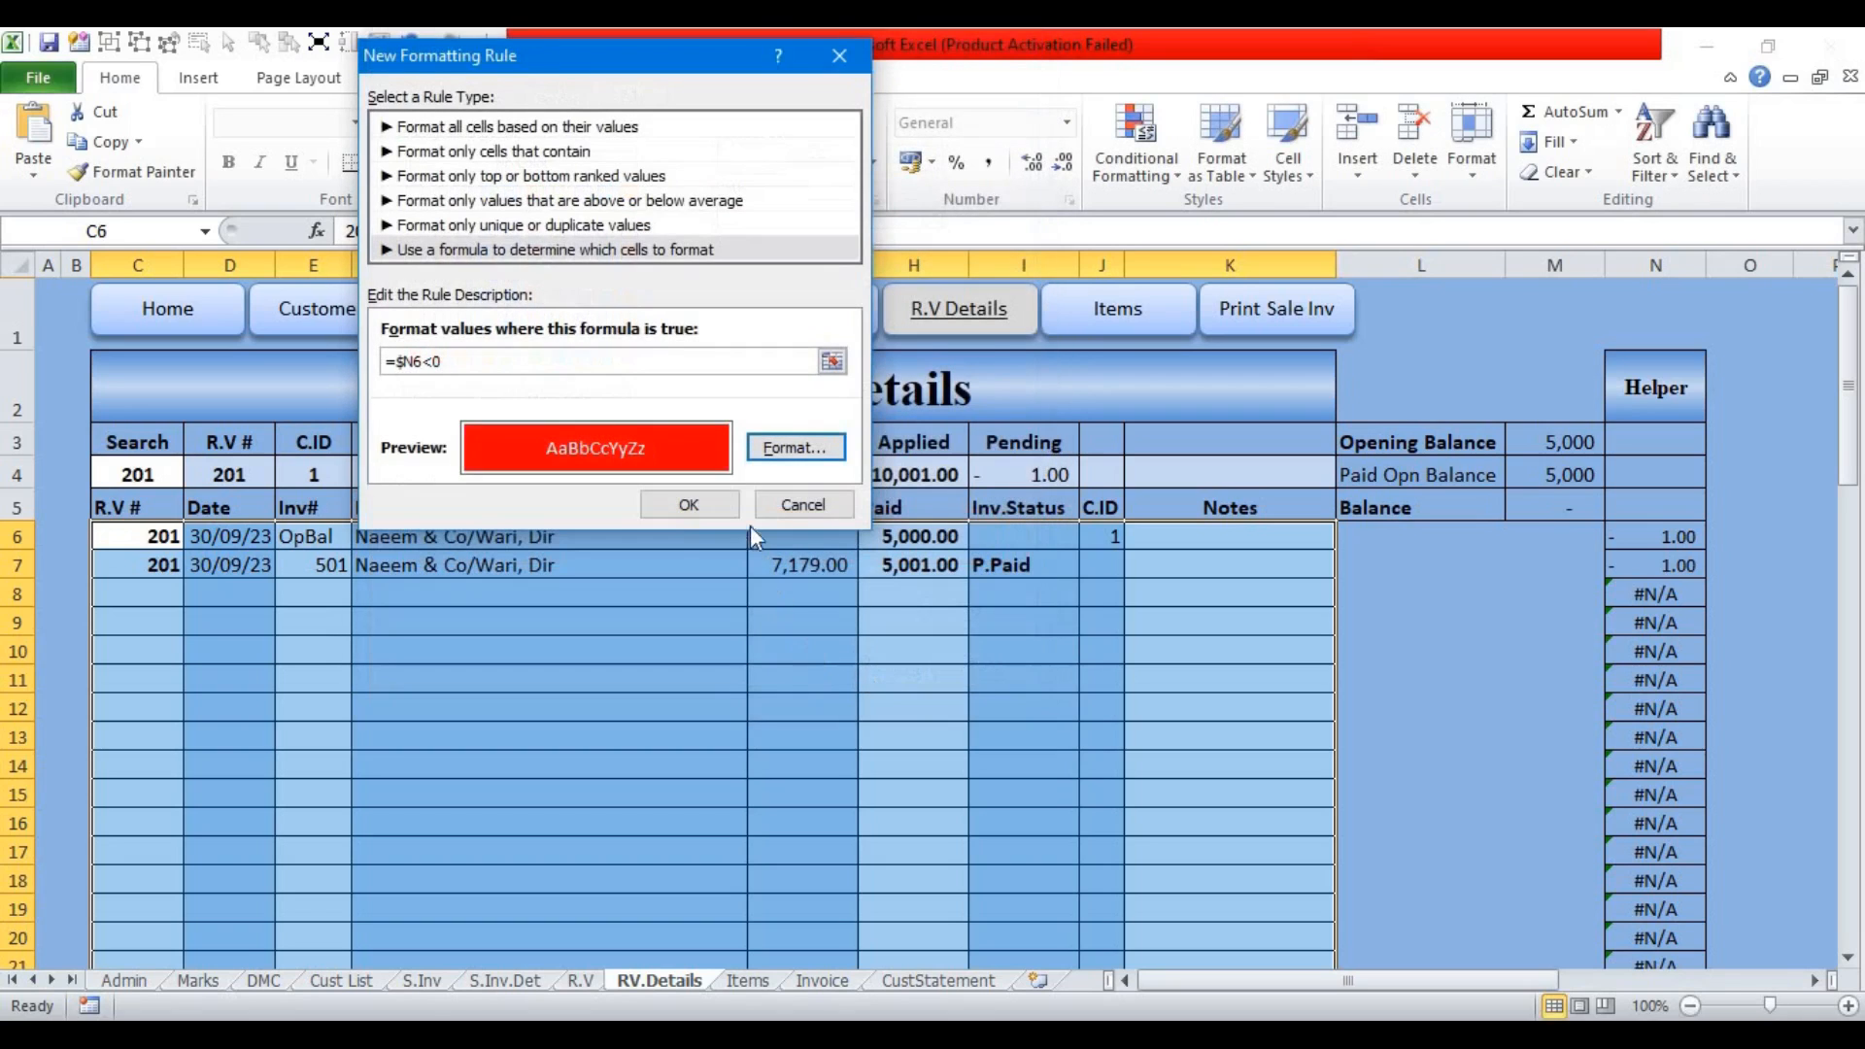
left_click(701, 506)
Step: Set the Paid amount for invoice 501 in H7 to 5000
left_click(918, 566)
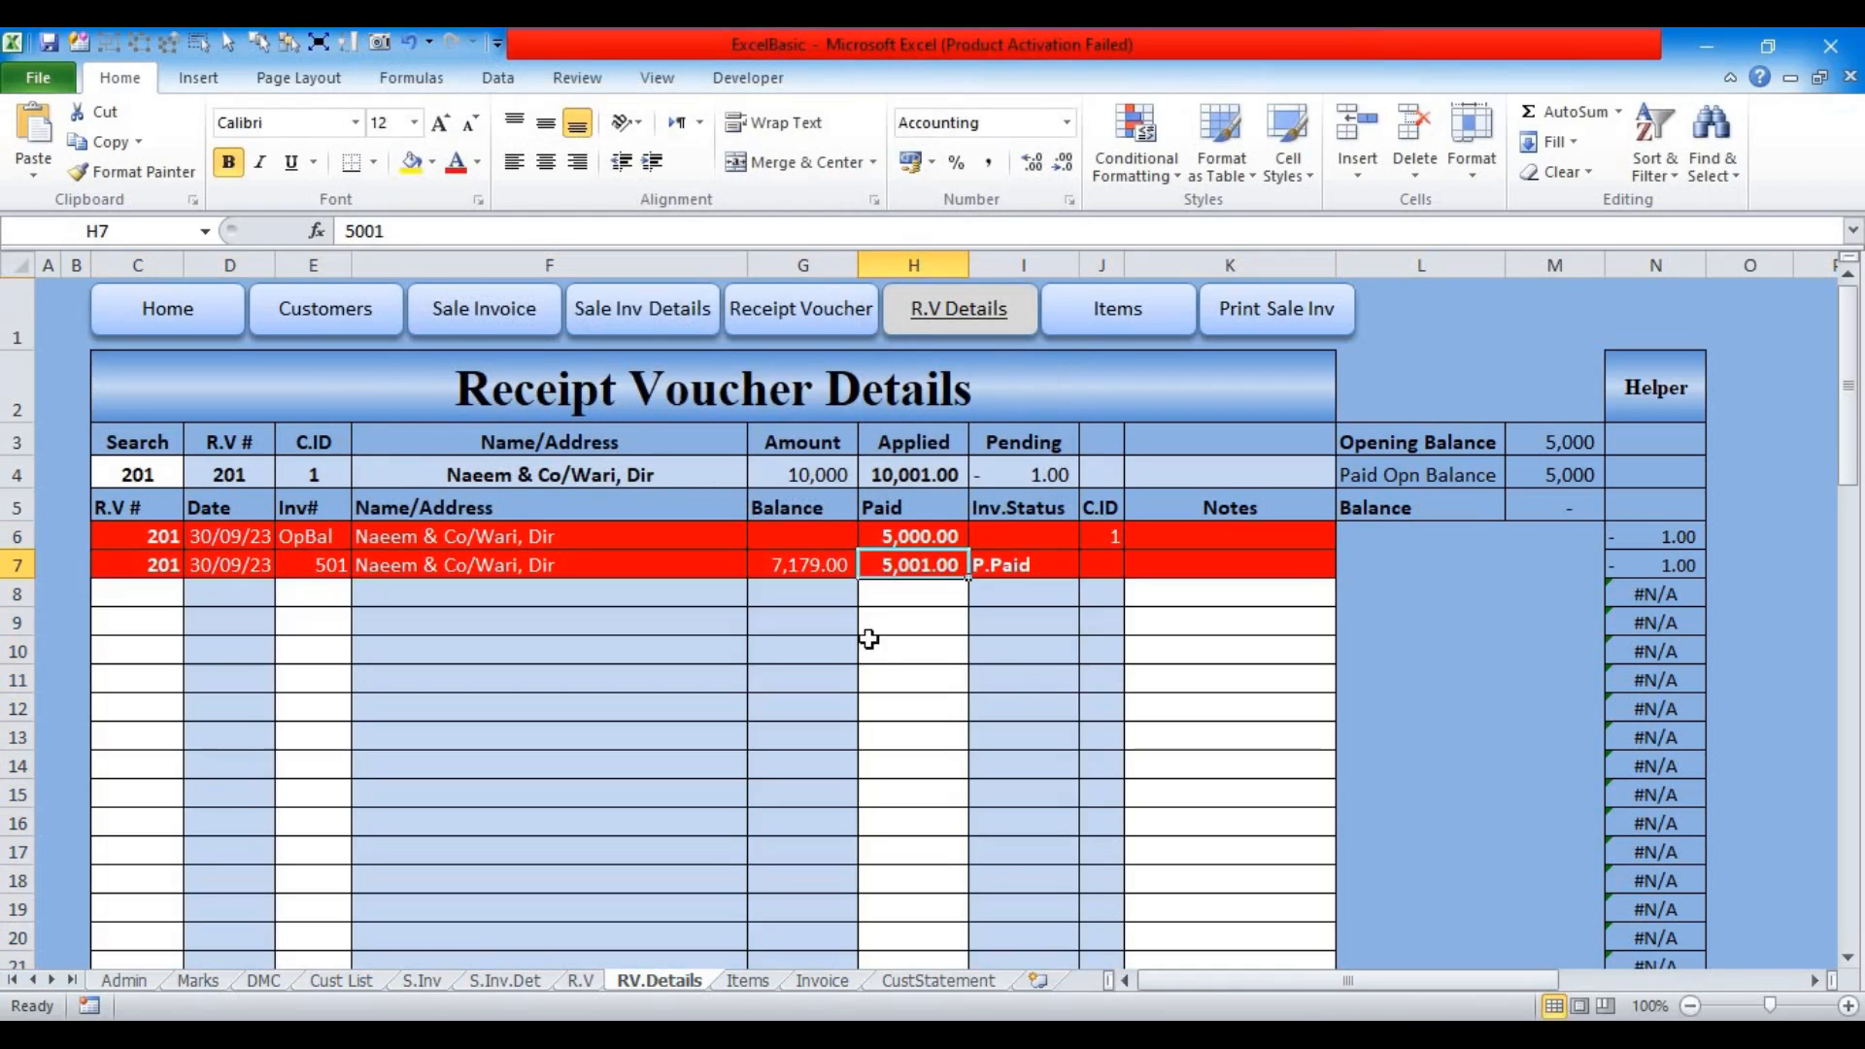
type("50")
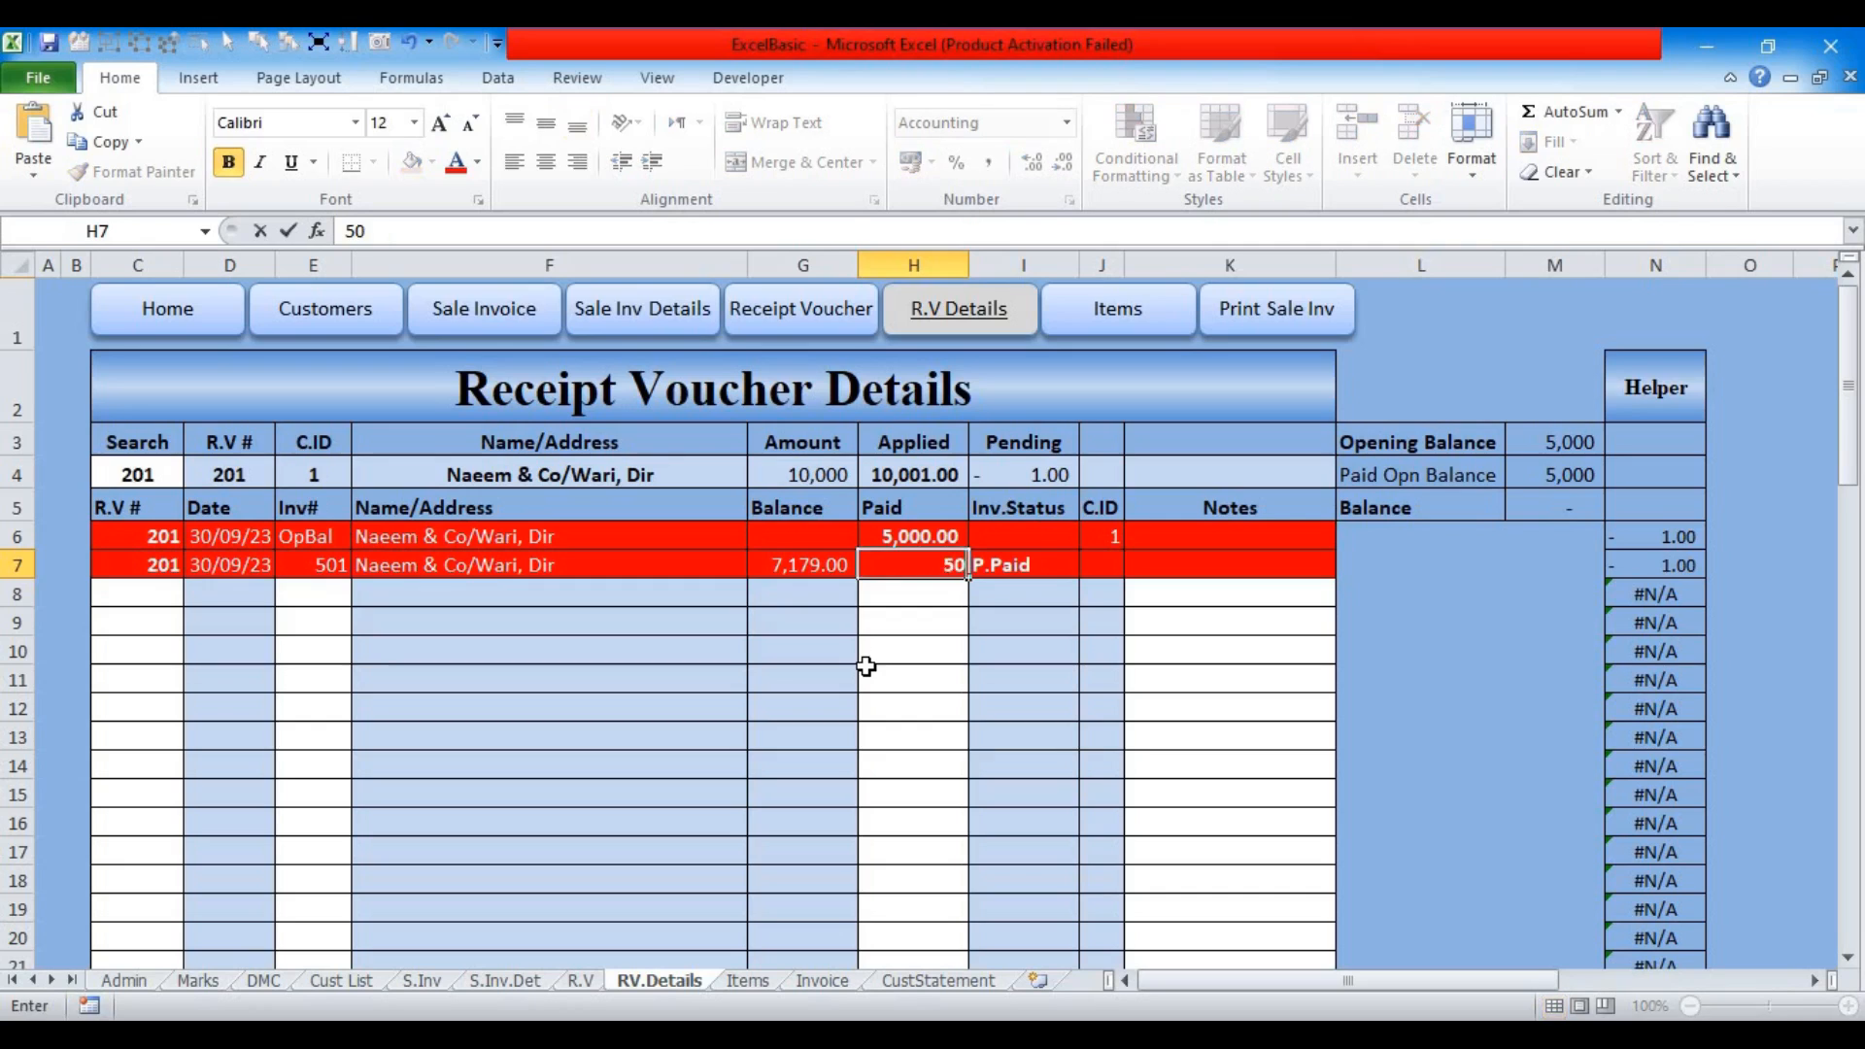
key("Return")
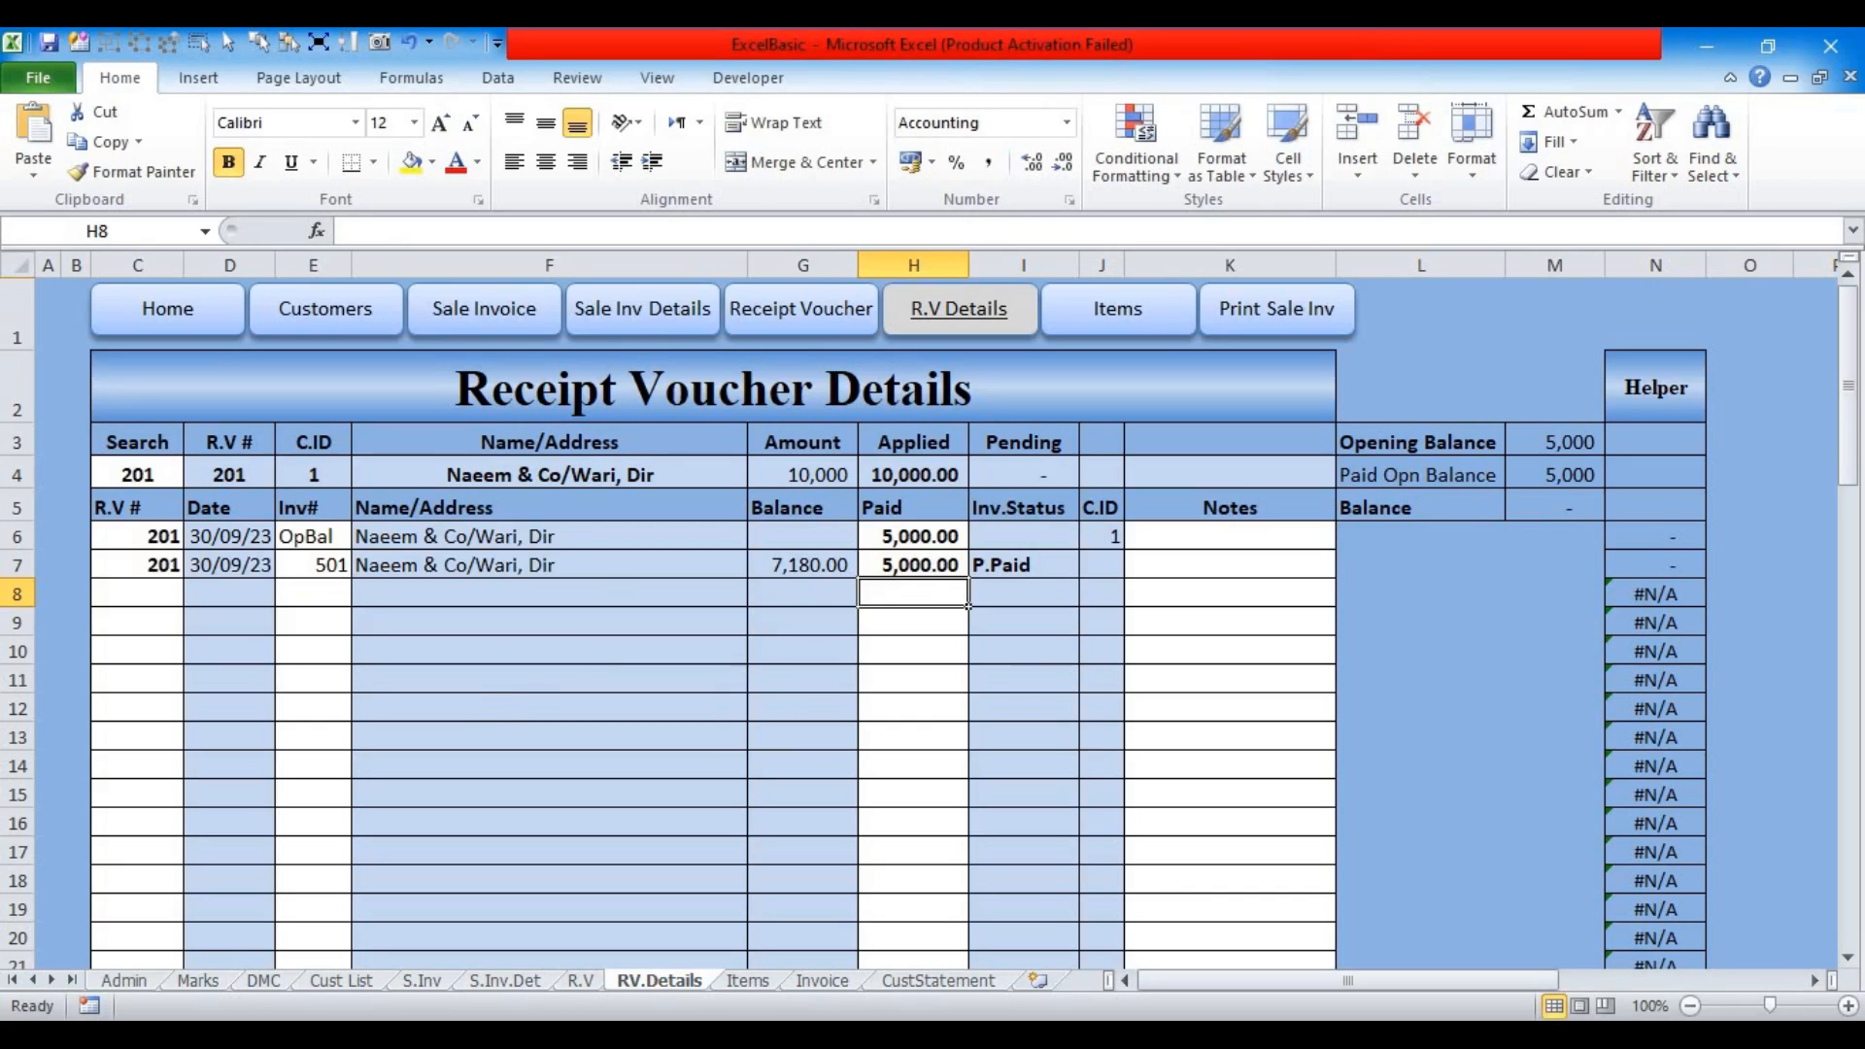
Step: Clear the Search value in C4 and open the Receipt Voucher sheet
left_click(155, 475)
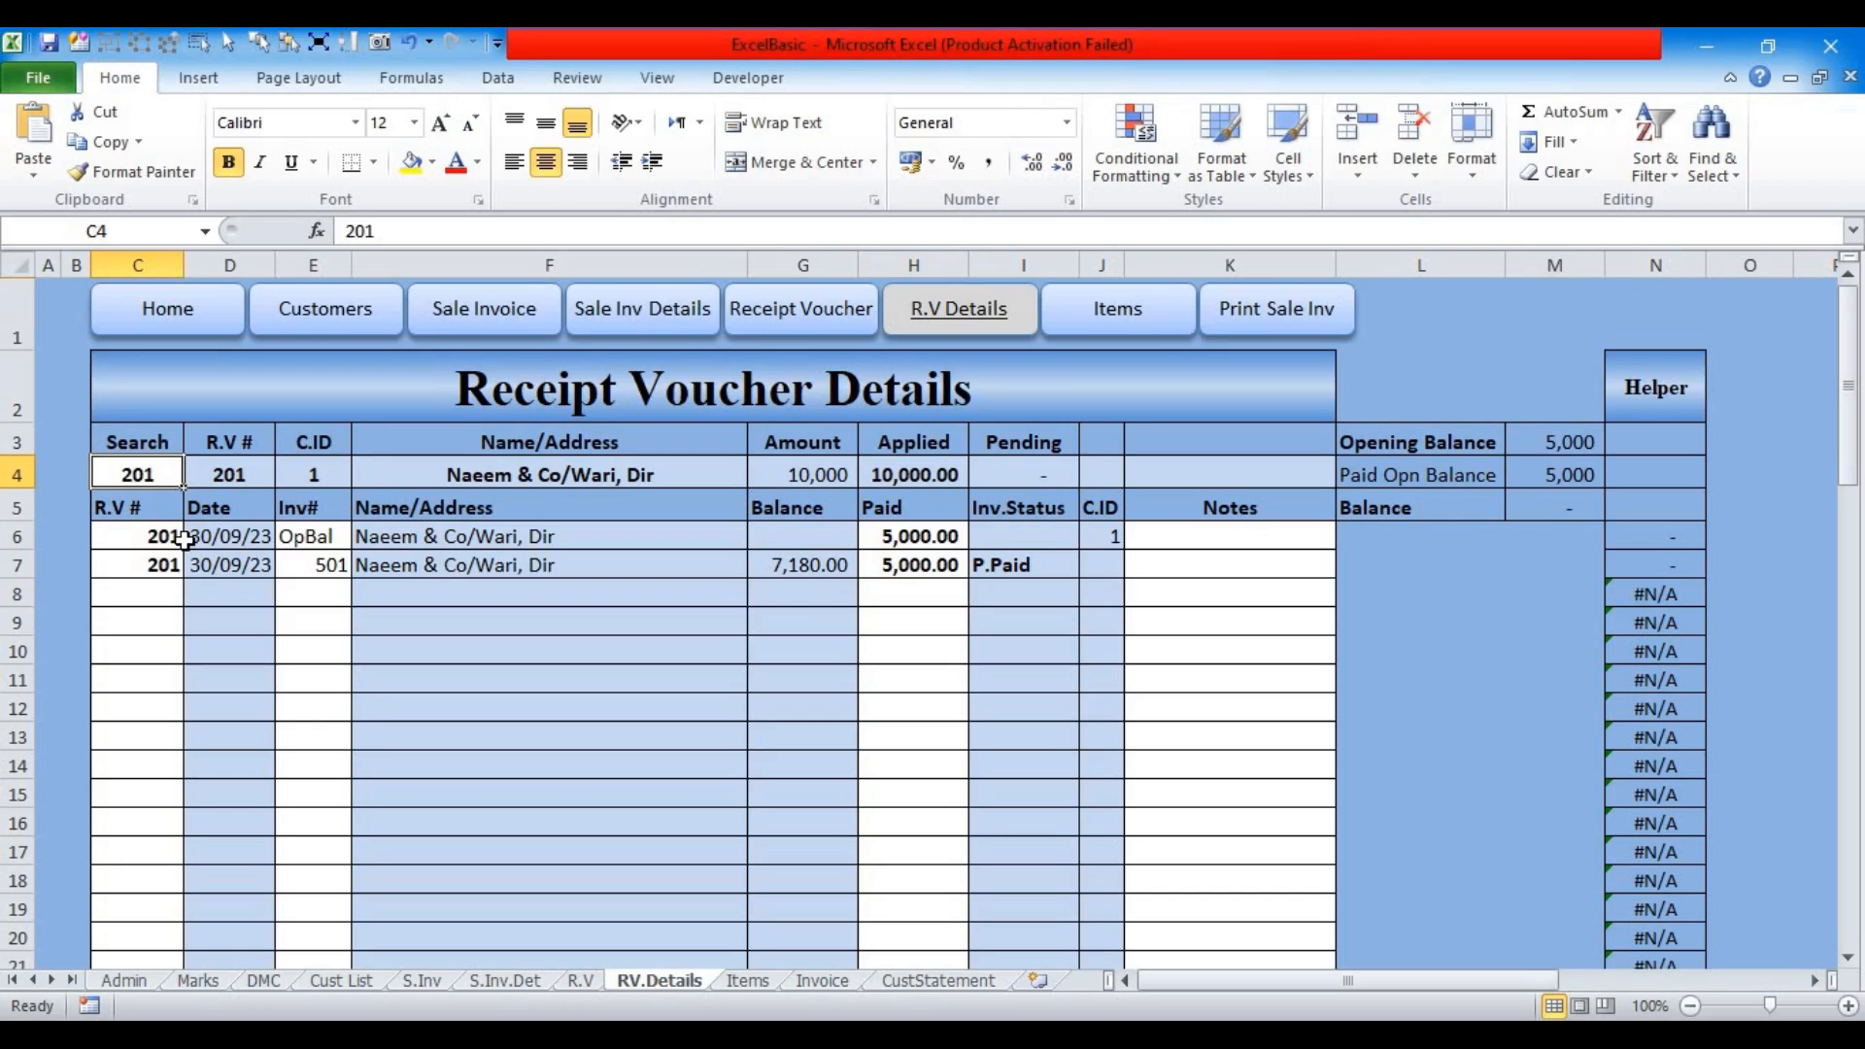
key("Delete")
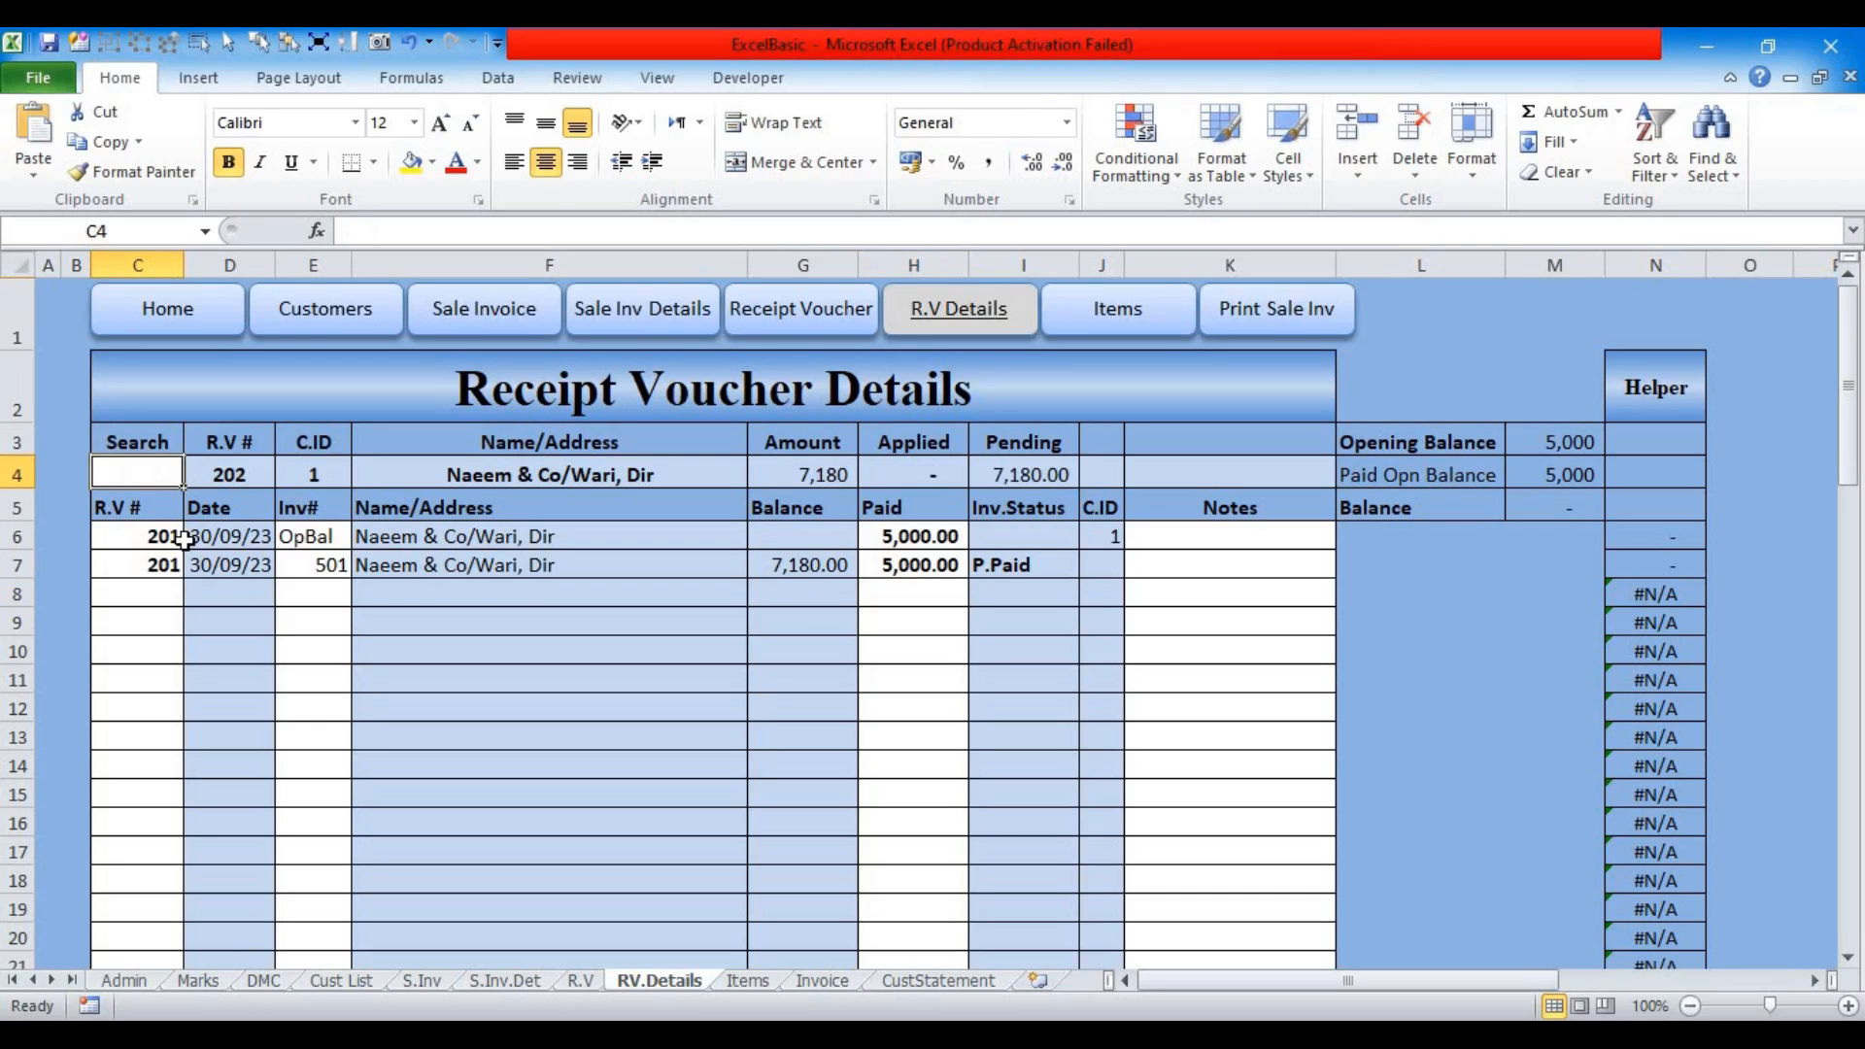
left_click(750, 321)
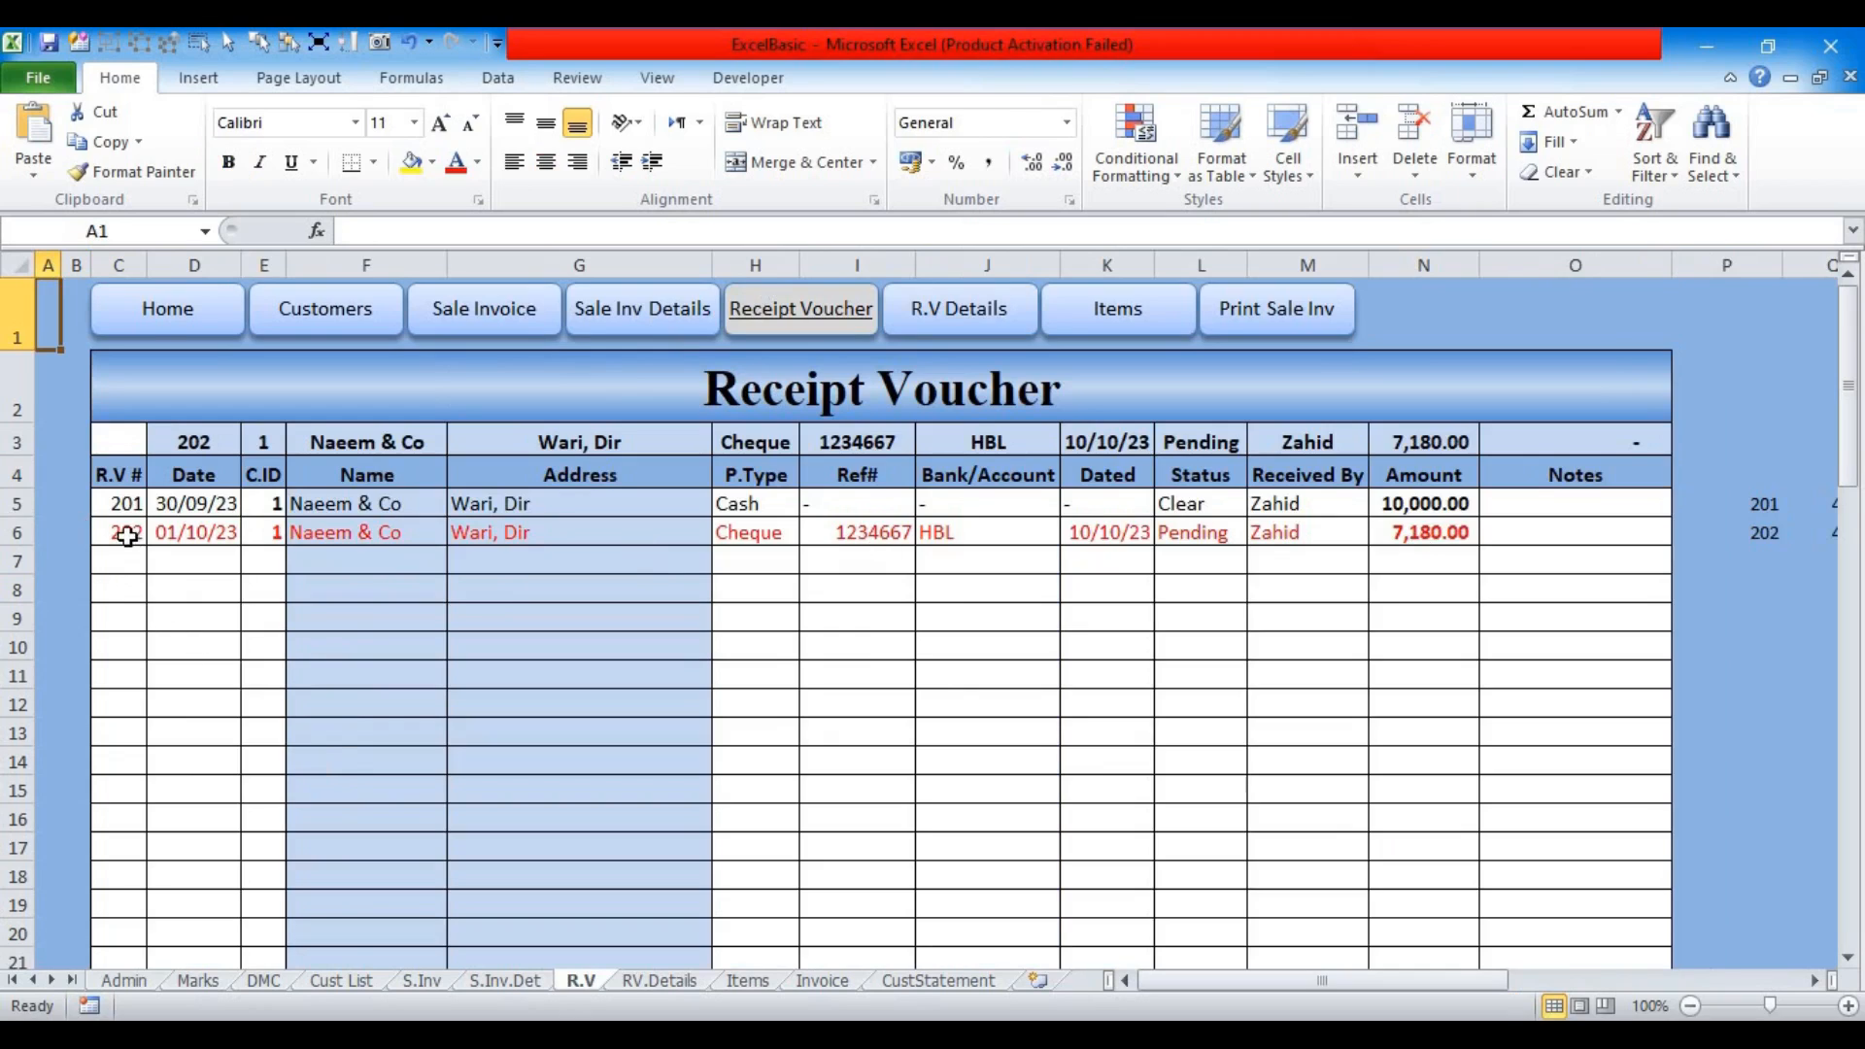
Step: On the R.V Details sheet, add row 8 for voucher 202 against invoice 501 with 7180 paid
left_click(969, 323)
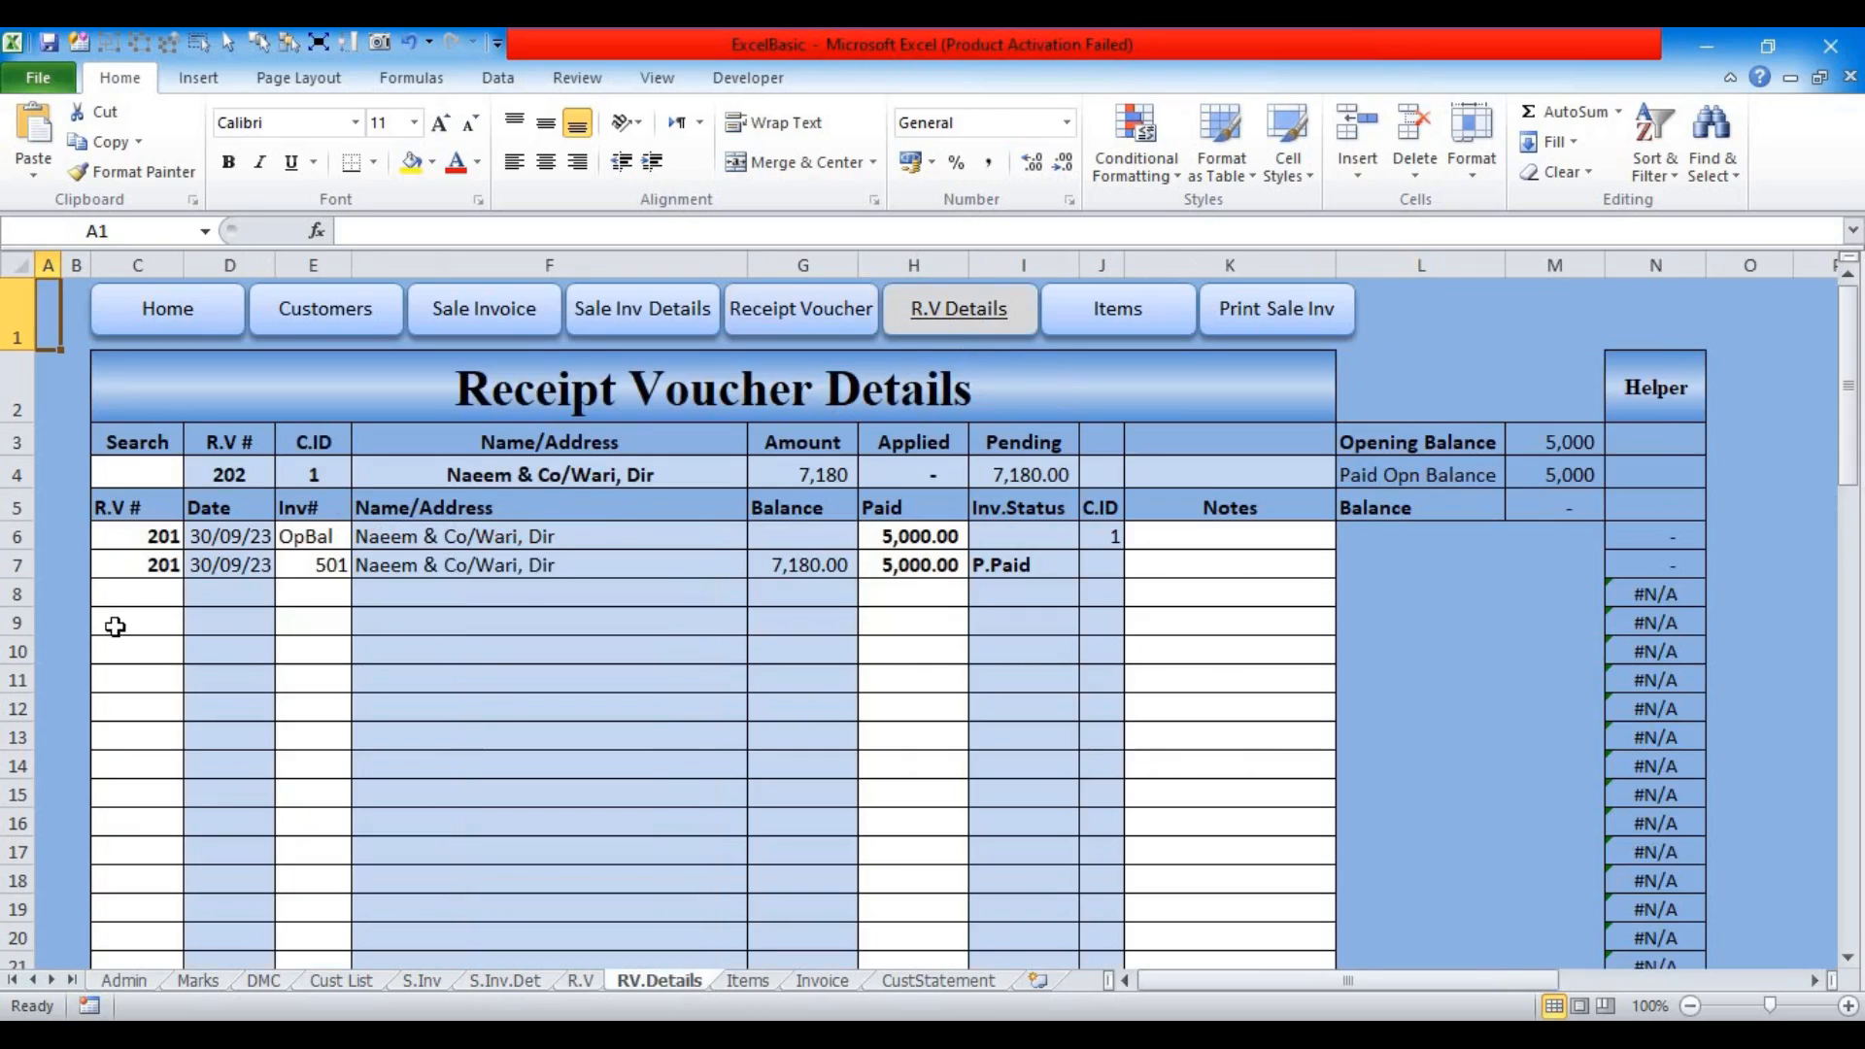
left_click(175, 593)
type("202")
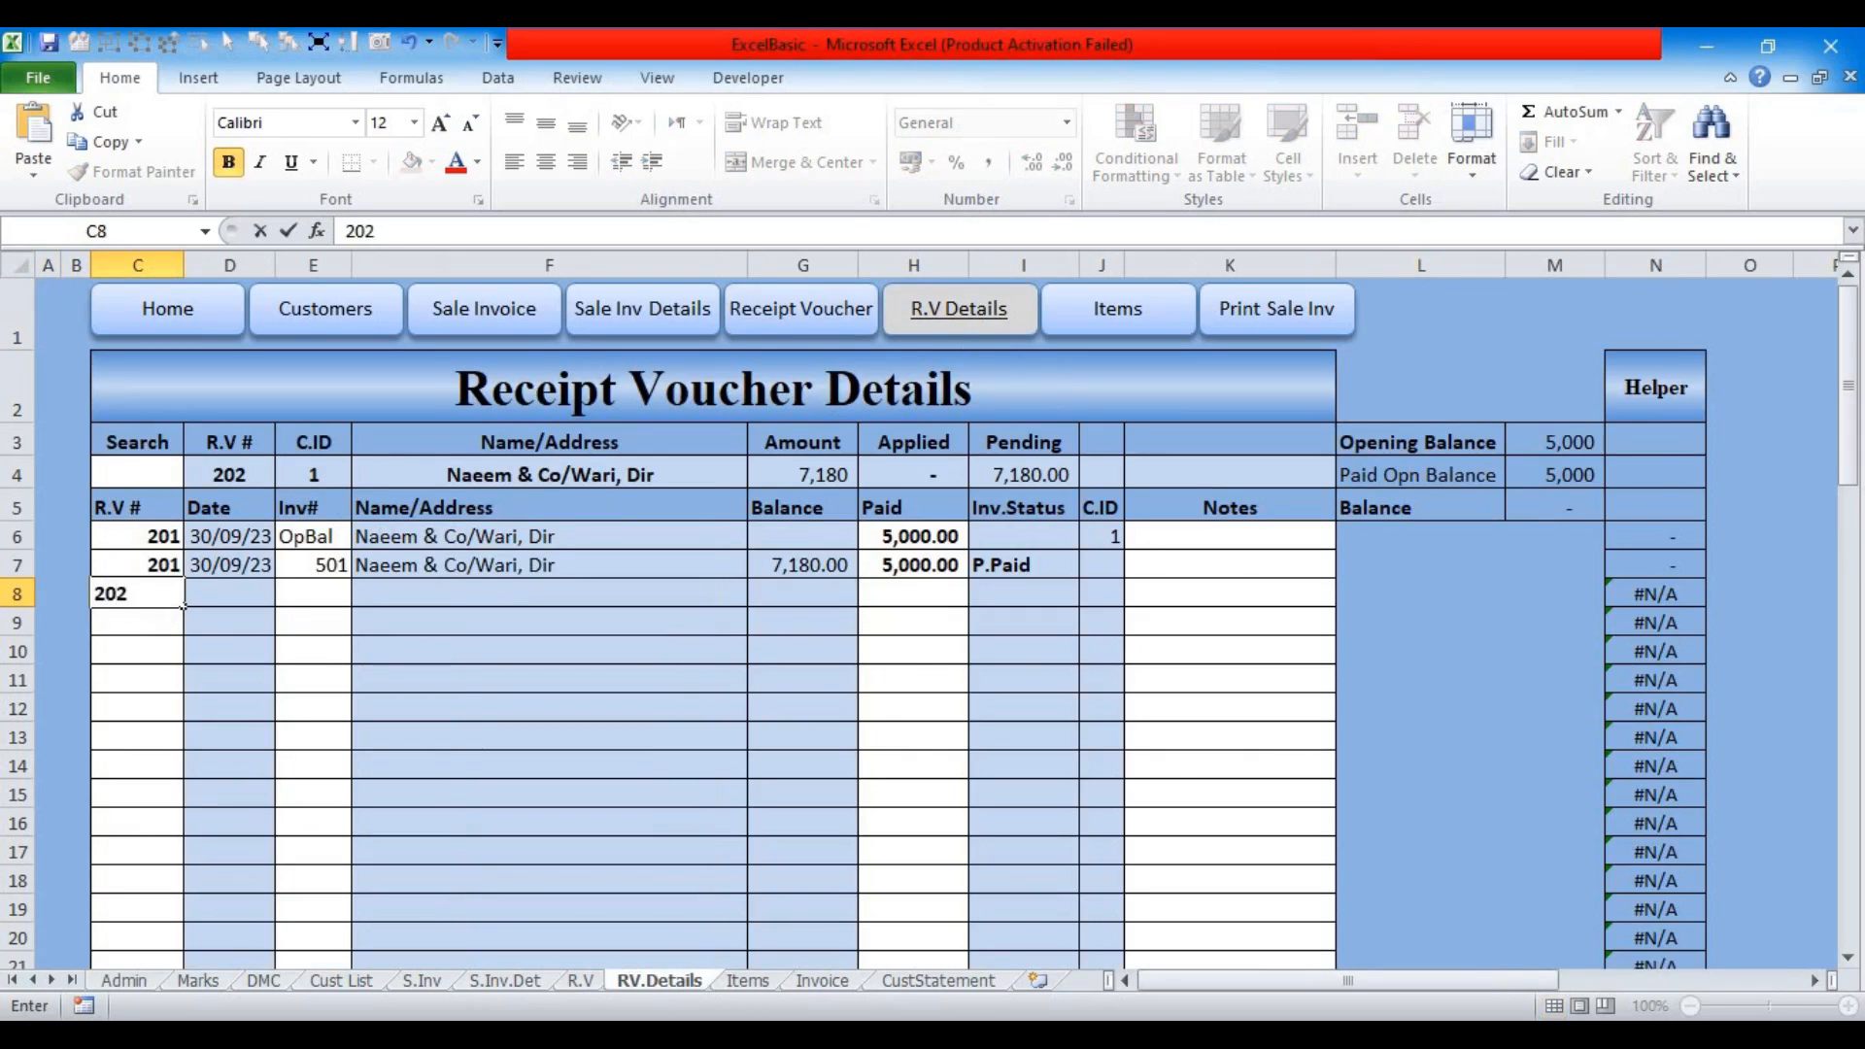
key("Tab")
key("Tab")
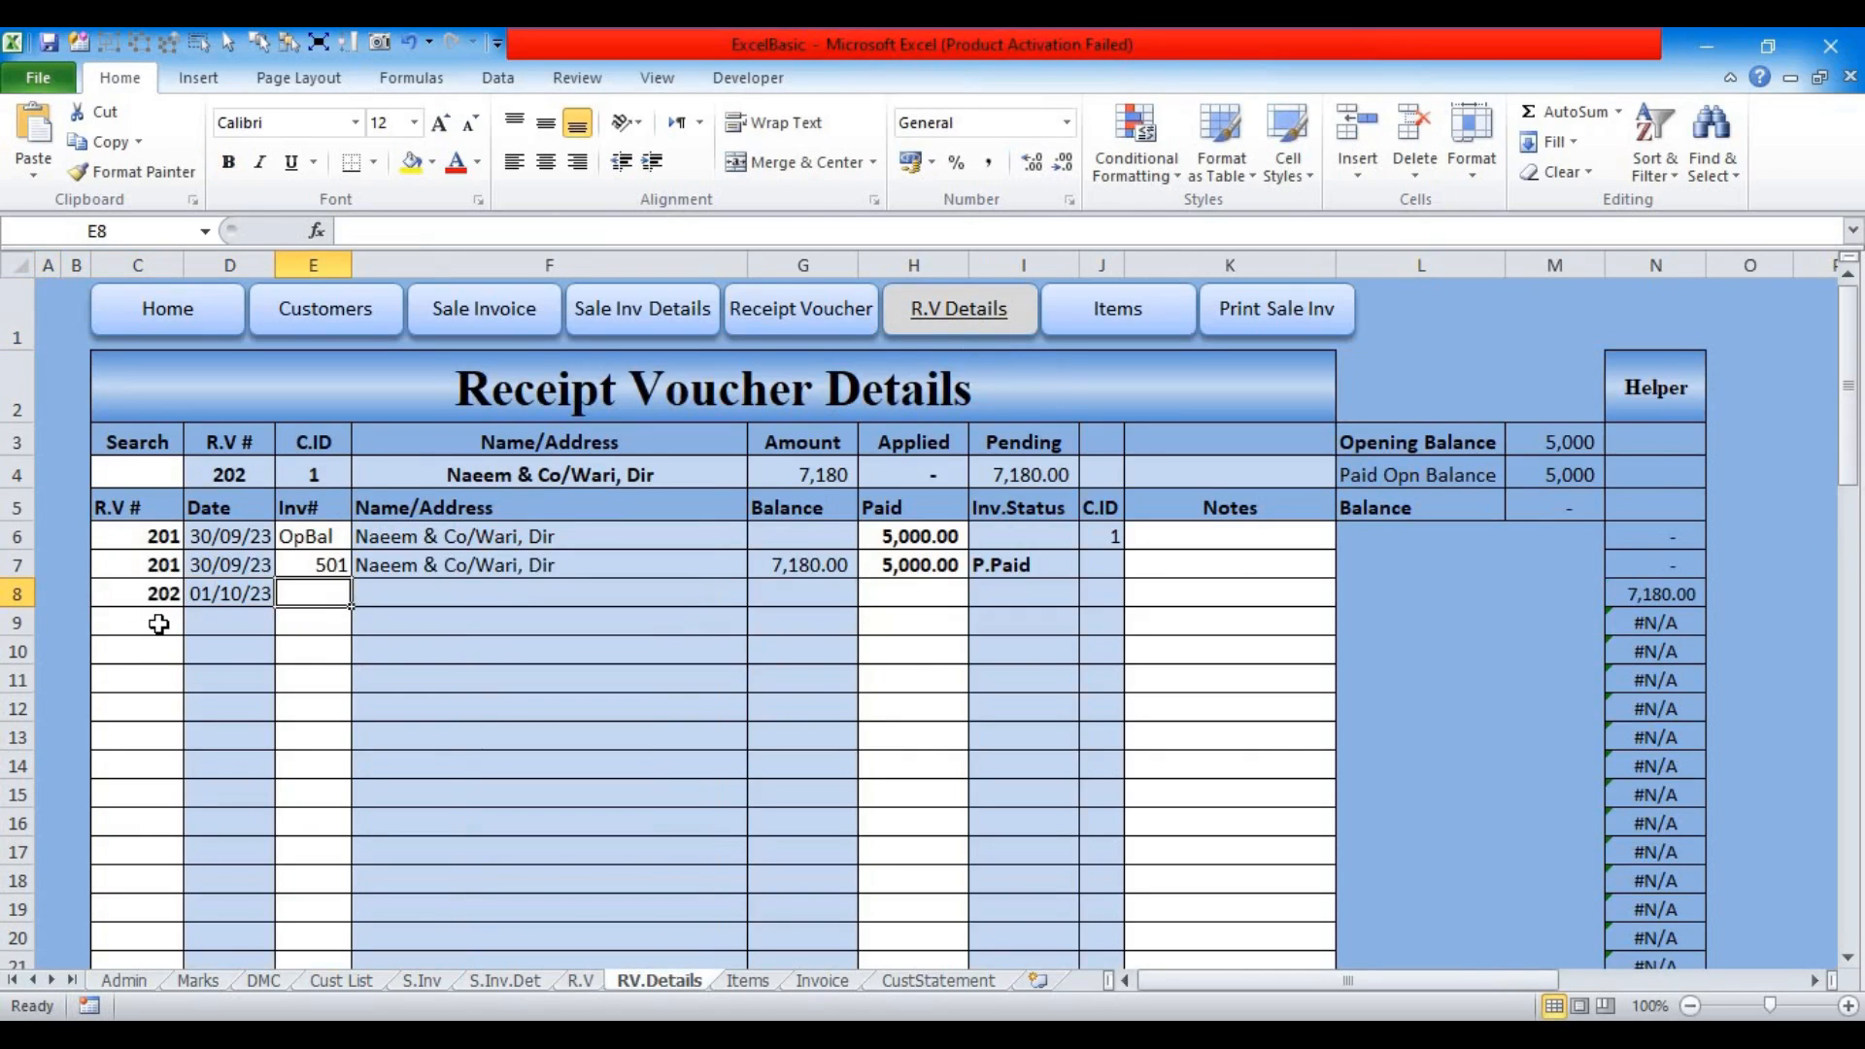
type("501")
key("Tab")
key("Tab")
key("Tab")
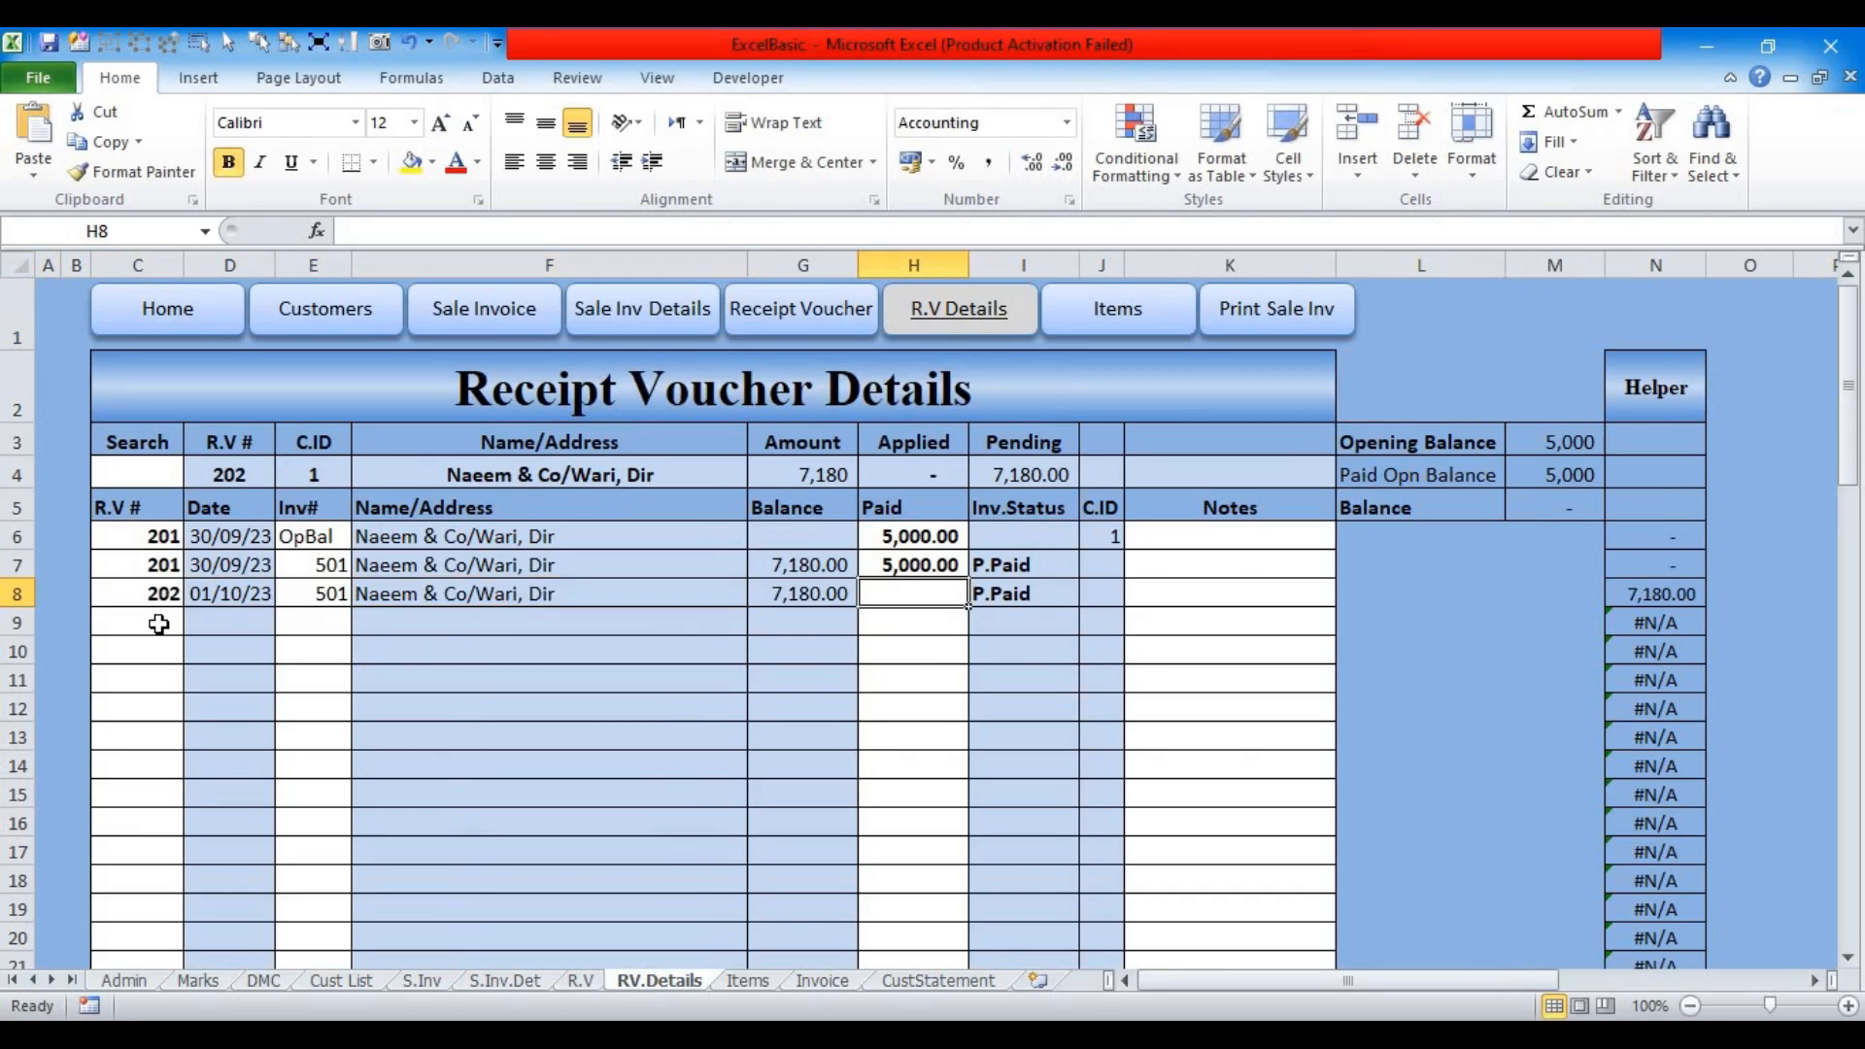
type("7180")
key("Tab")
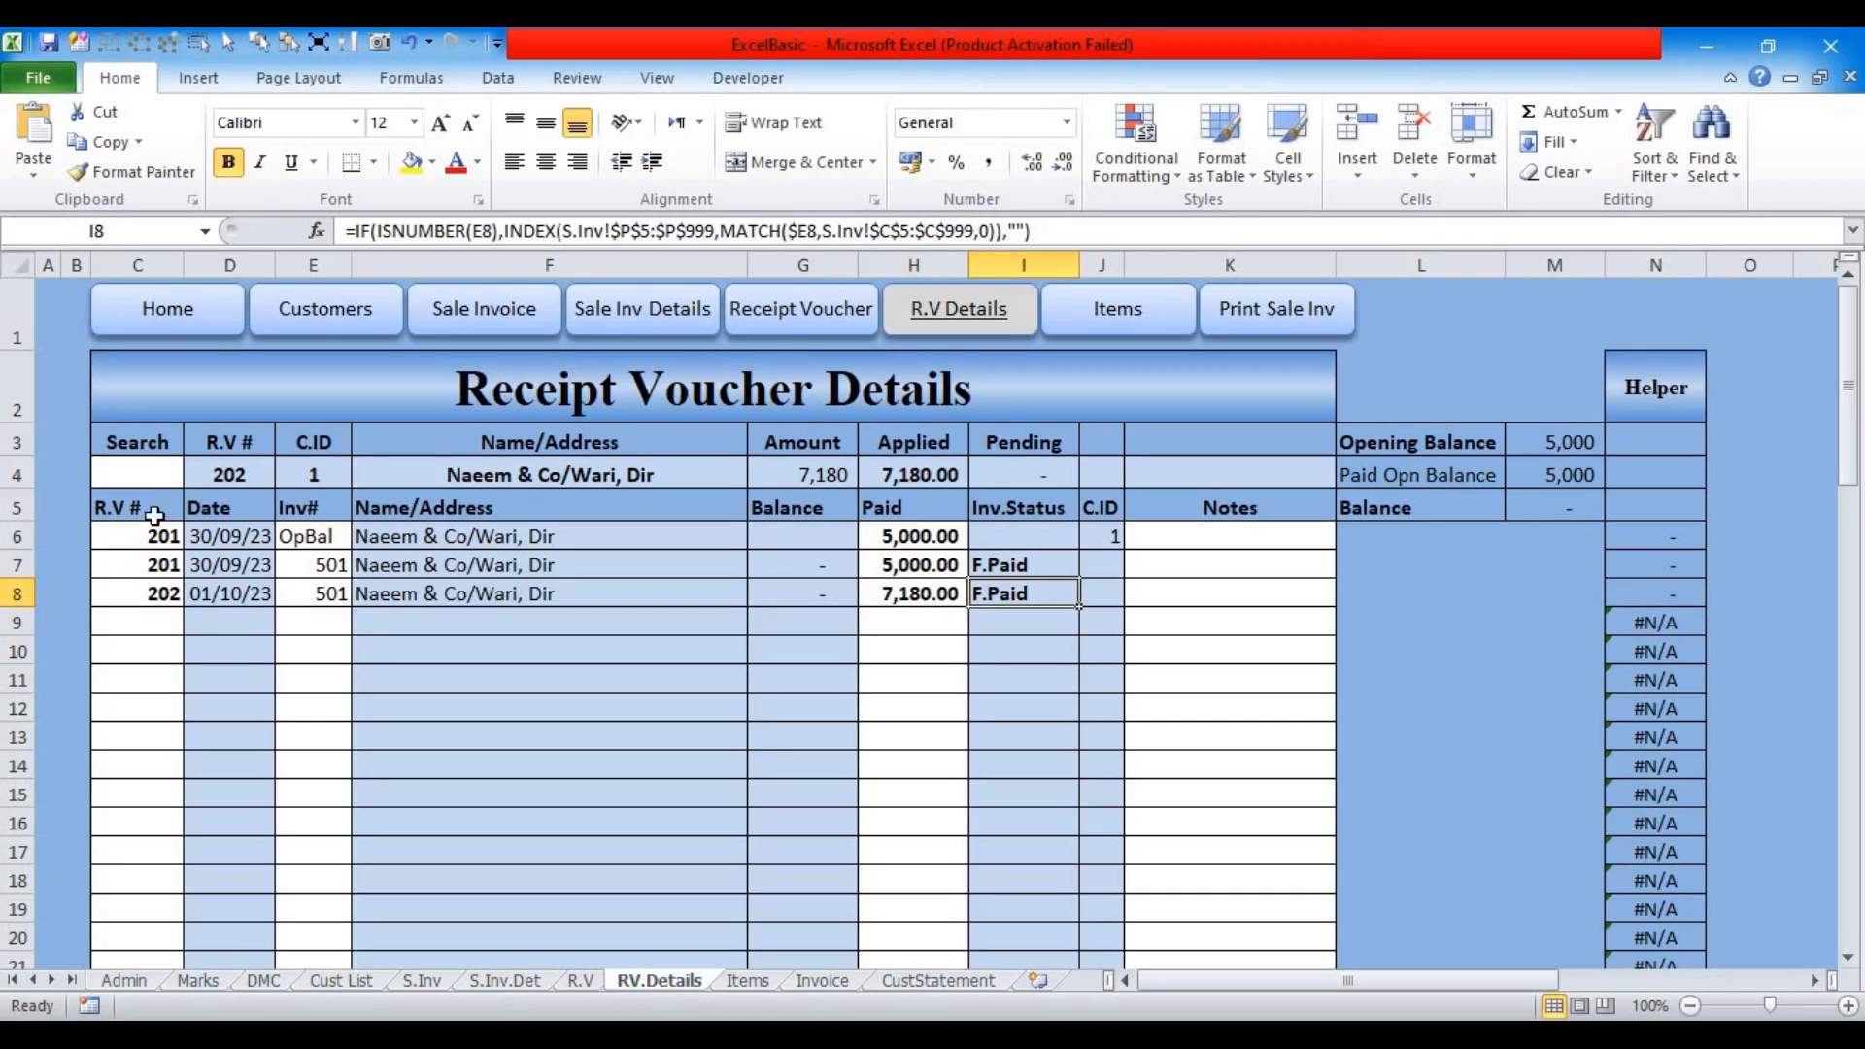
Step: Set the Search value in C4 to voucher 201
key("ctrl+Home")
type("201")
key("Return")
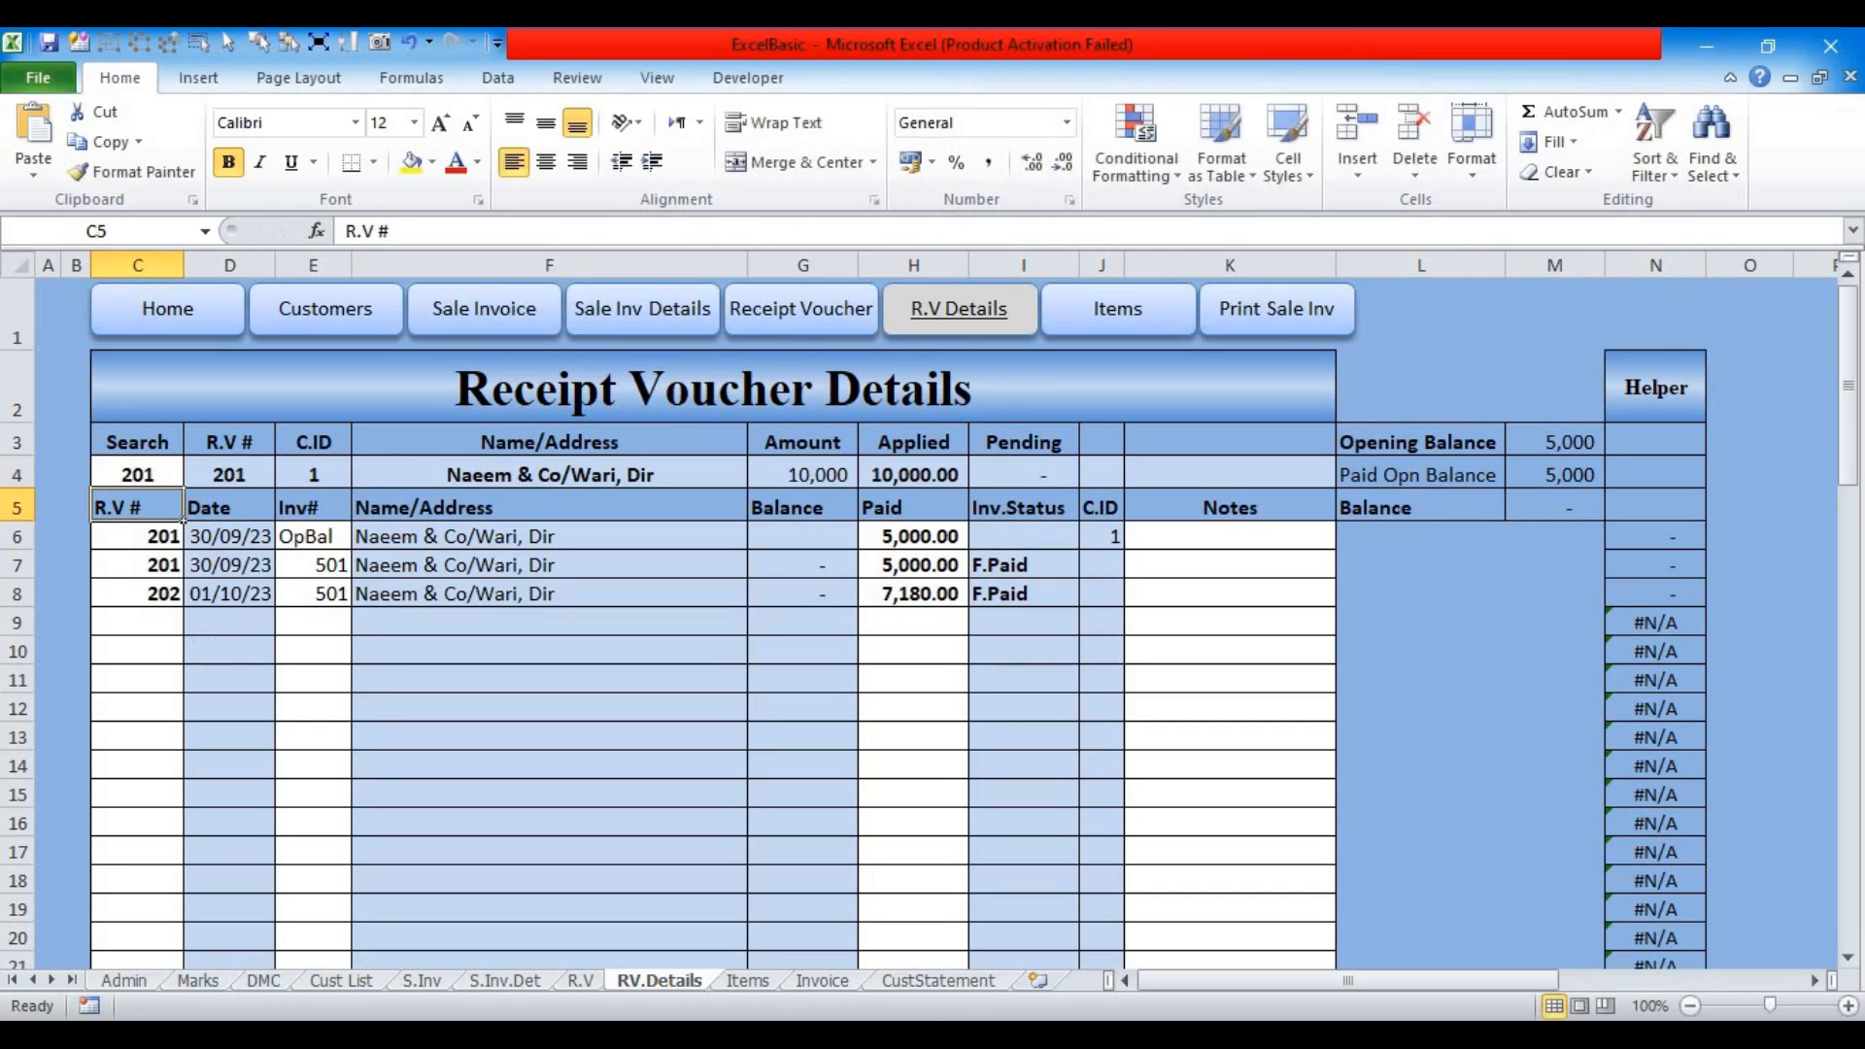
left_click(114, 473)
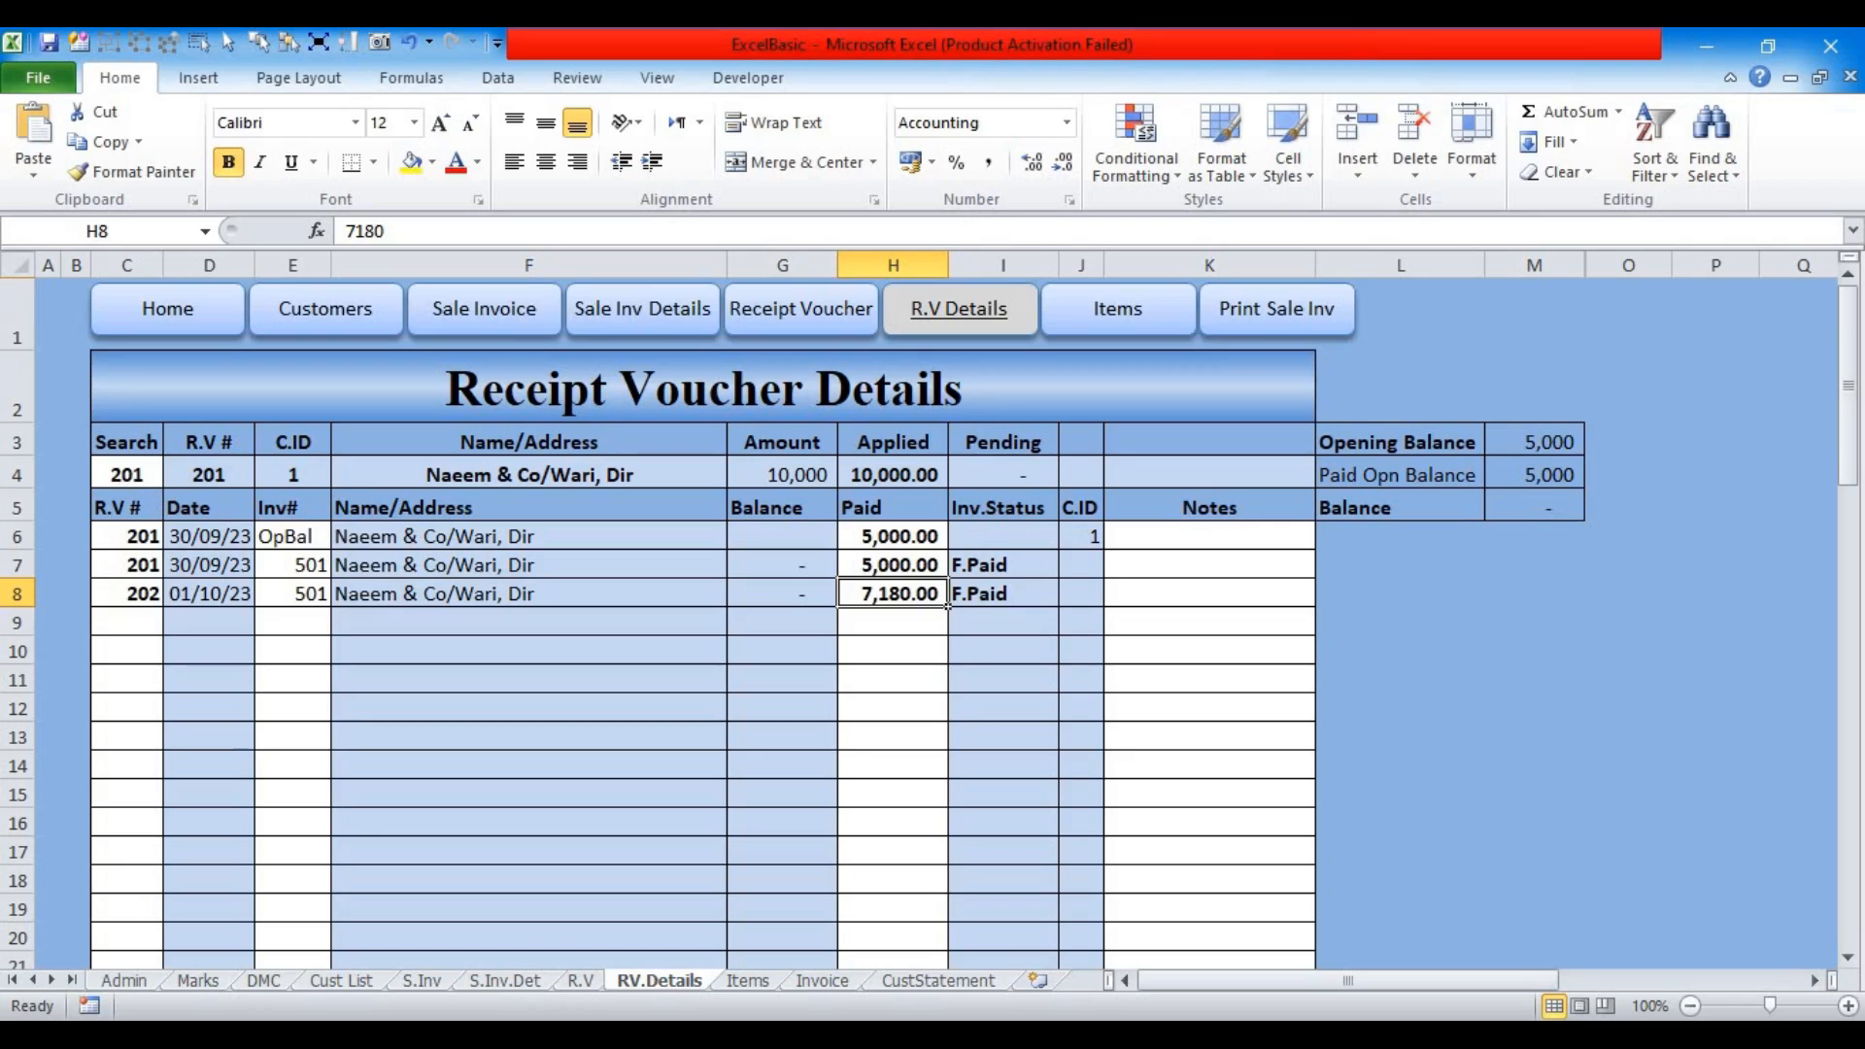
Step: Start an AND formula in L6 whose first condition tests that the Search cell is not blank, $C$4<>""
left_click(1341, 542)
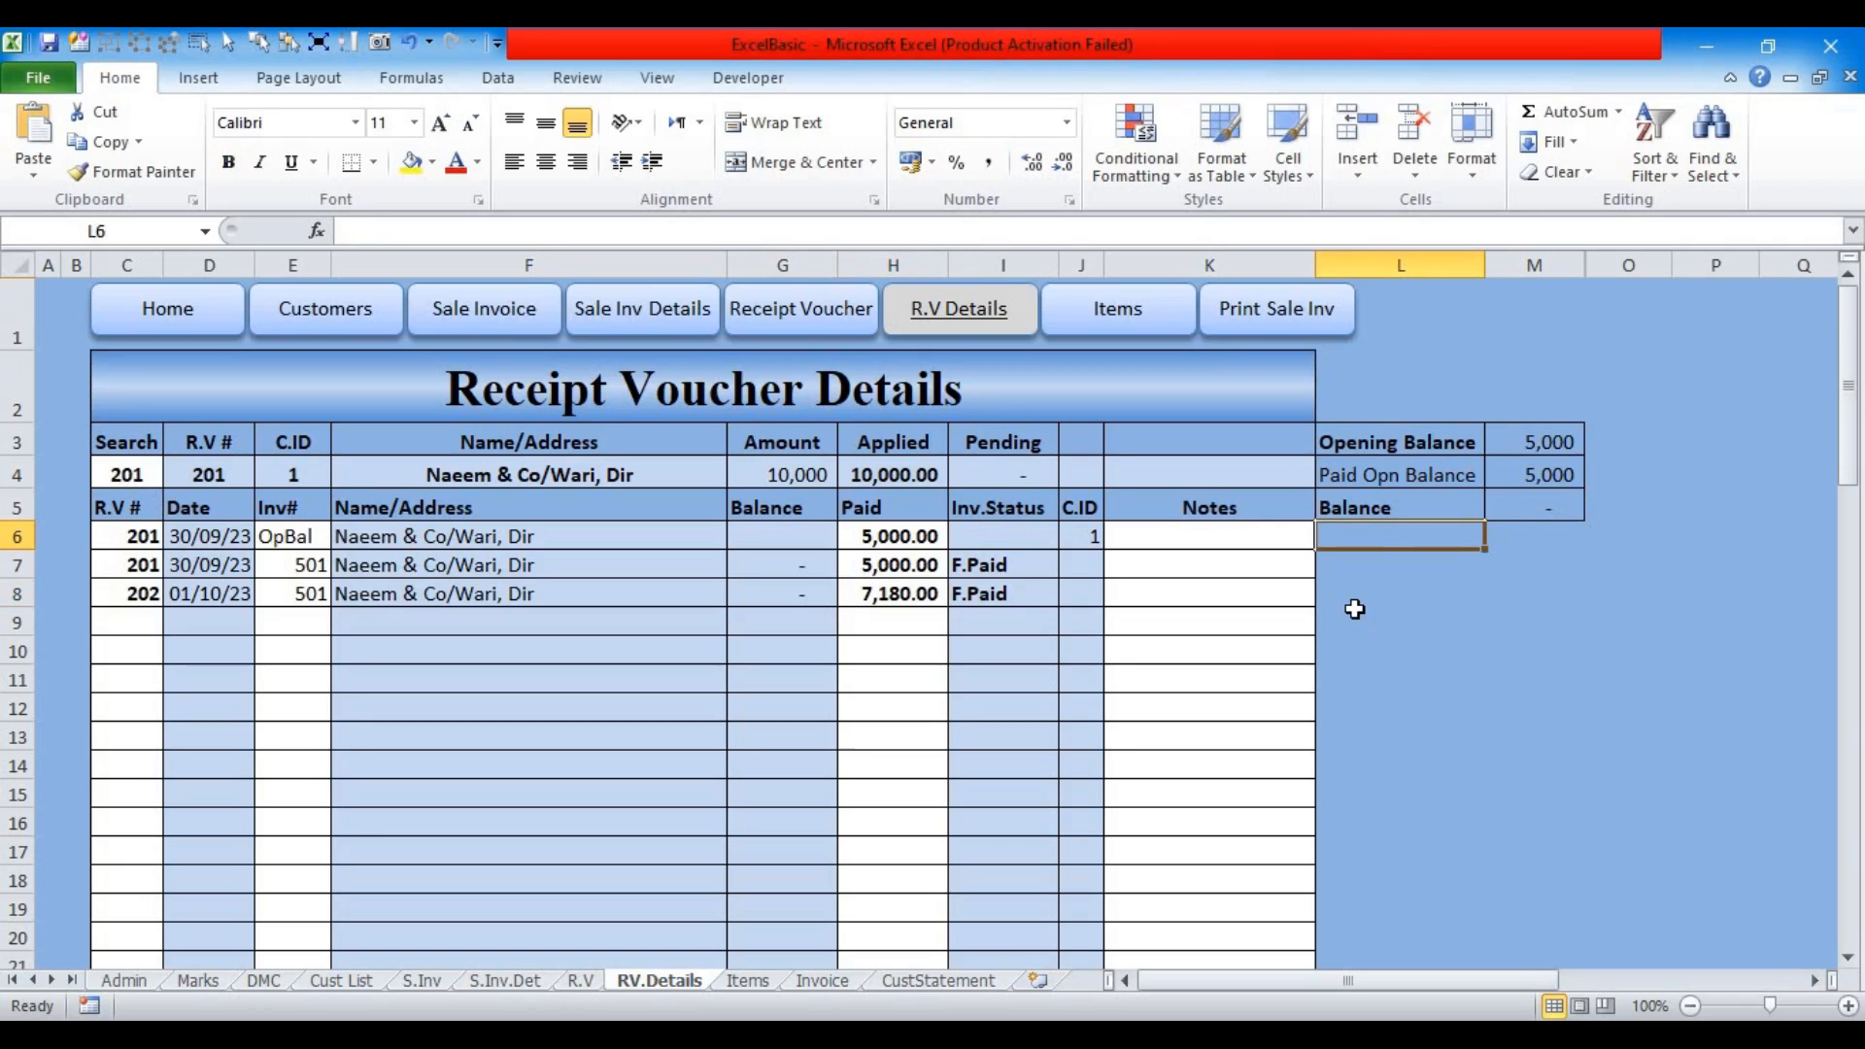
type("=AND(")
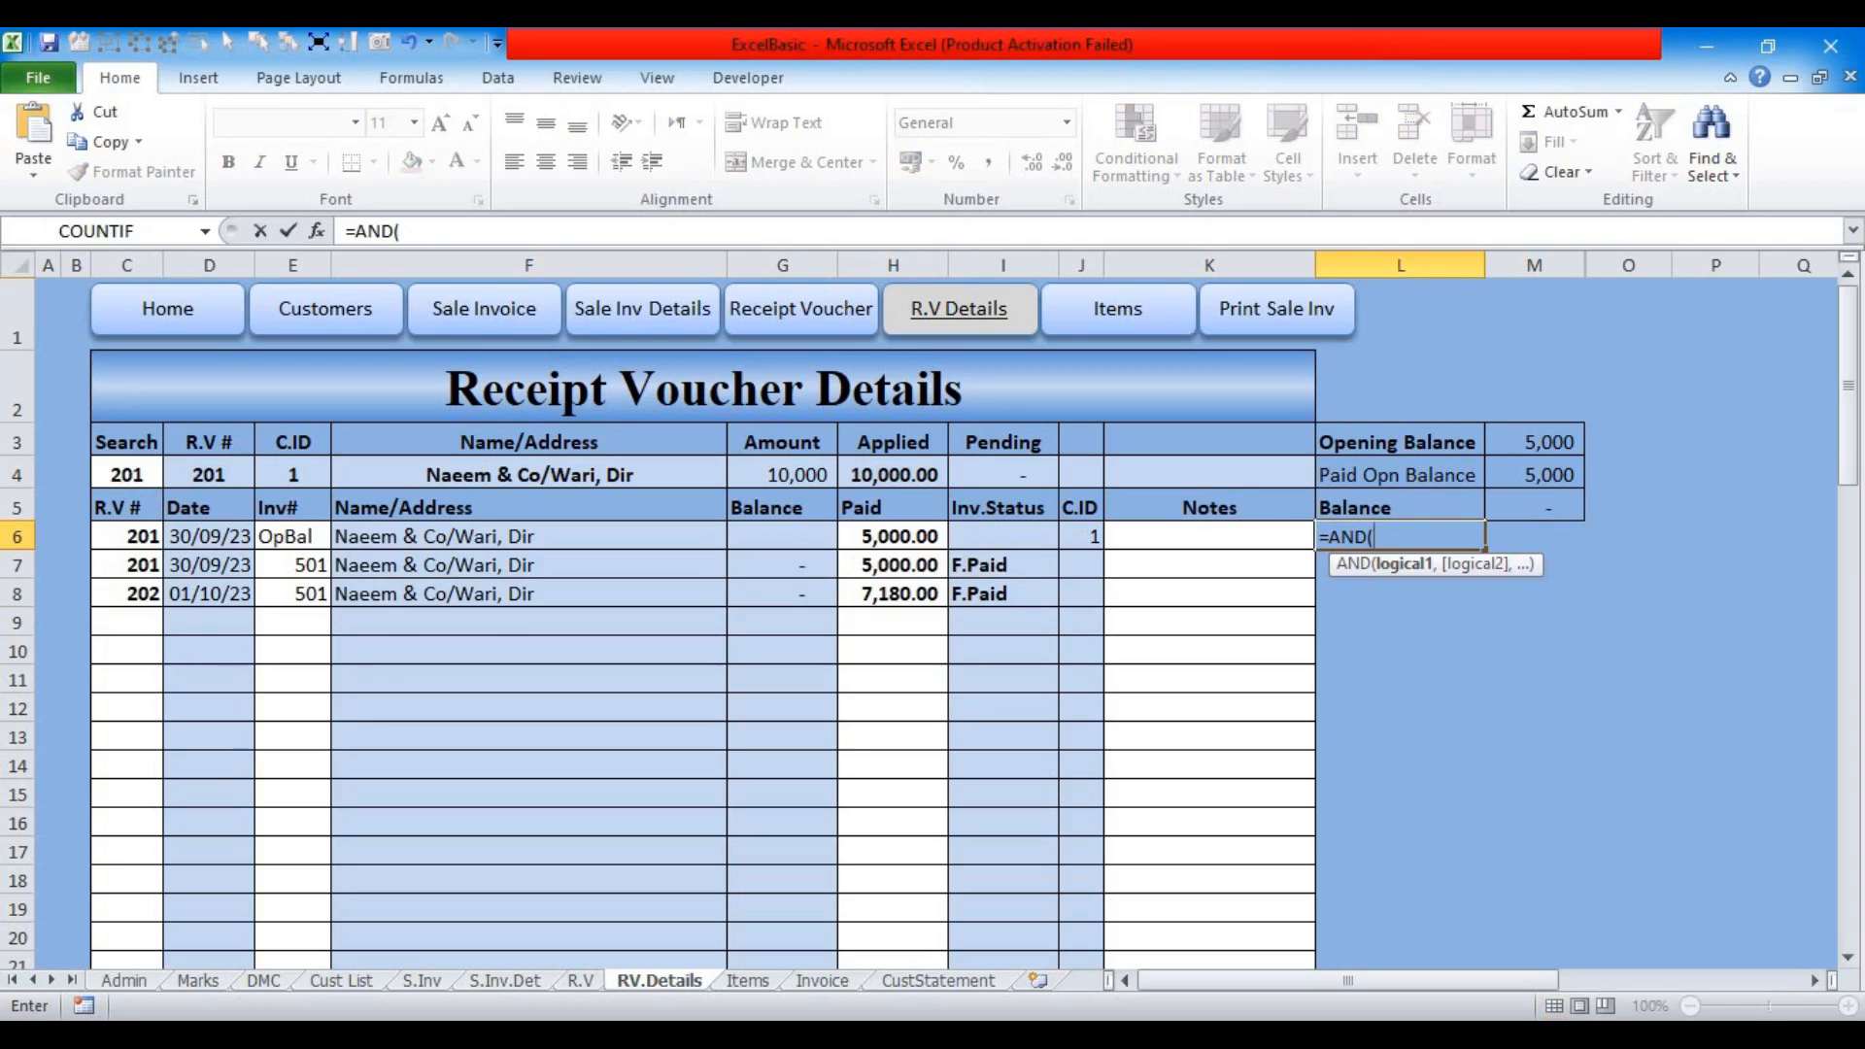
left_click(128, 475)
key("F4")
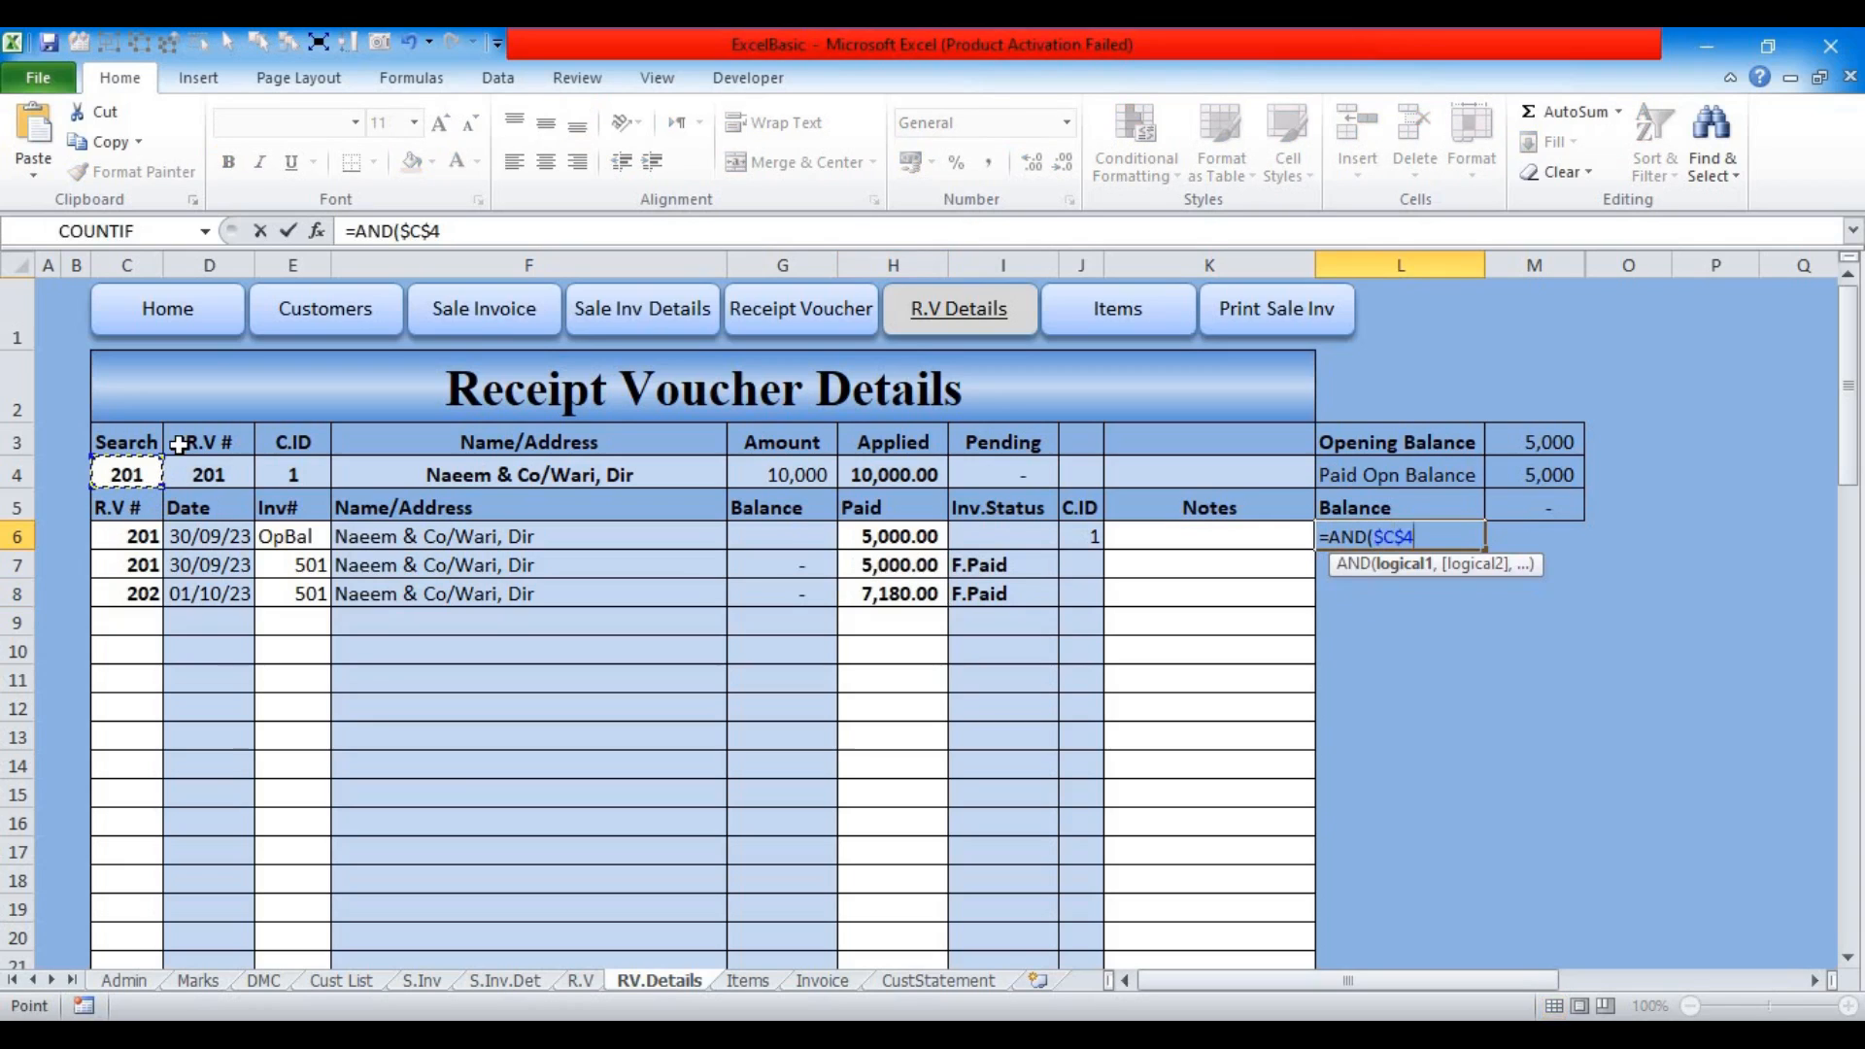
left_click(471, 233)
type("<>\"\"")
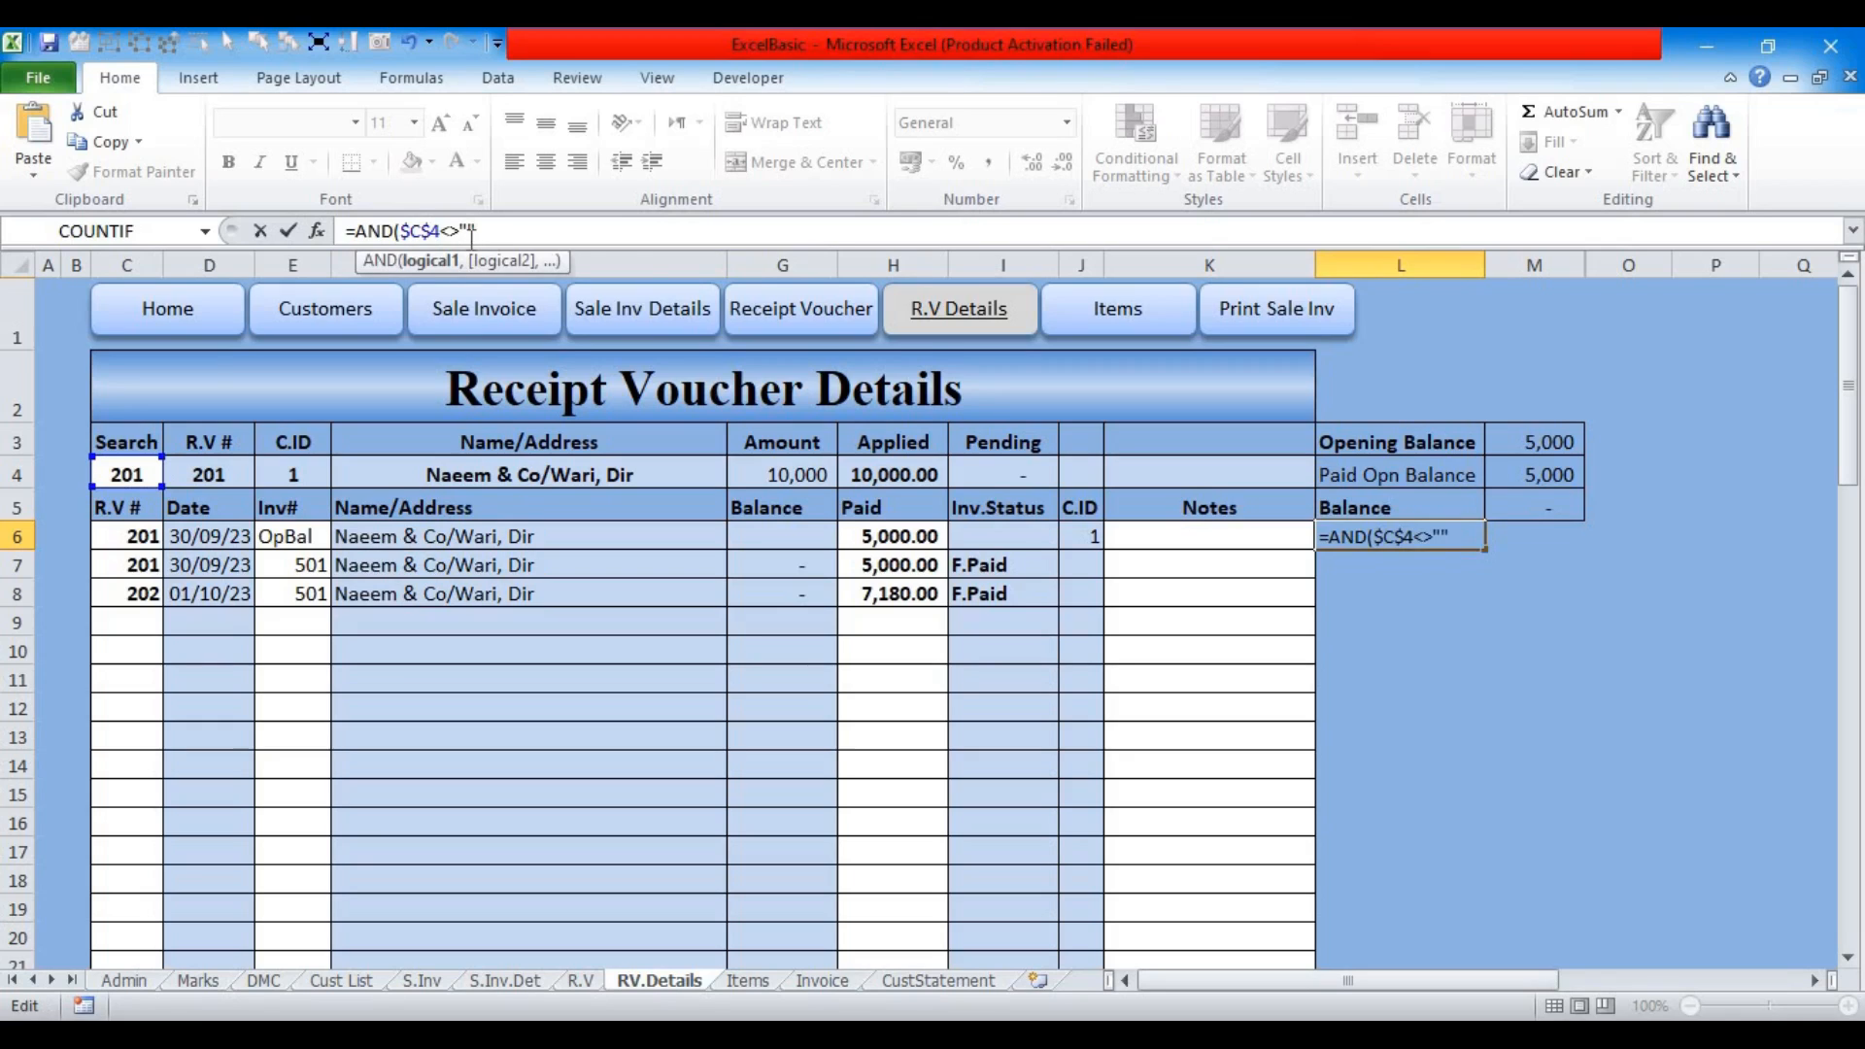
type(",")
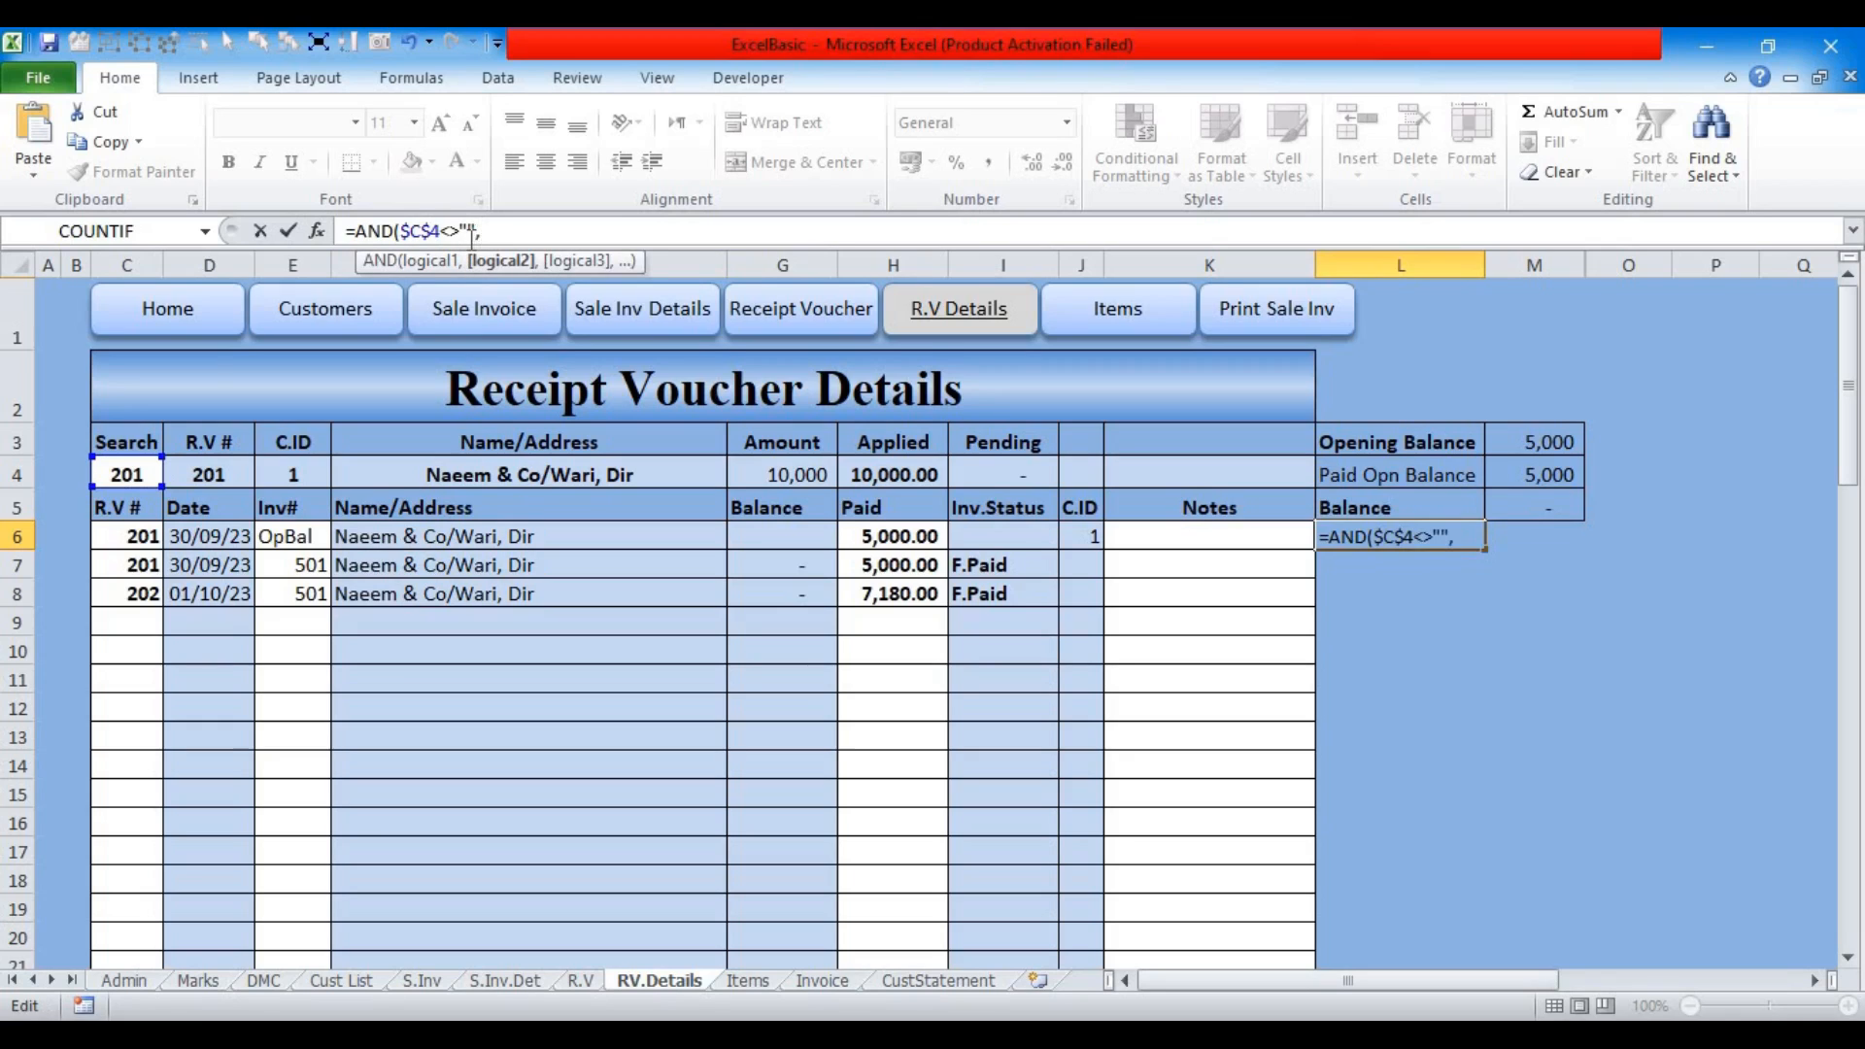
Step: Add the second condition comparing the Search value with the row's voucher number, completing =AND($C$4<>"",$C$4=$C6) in L6
left_click(126, 470)
key("F4")
type("=")
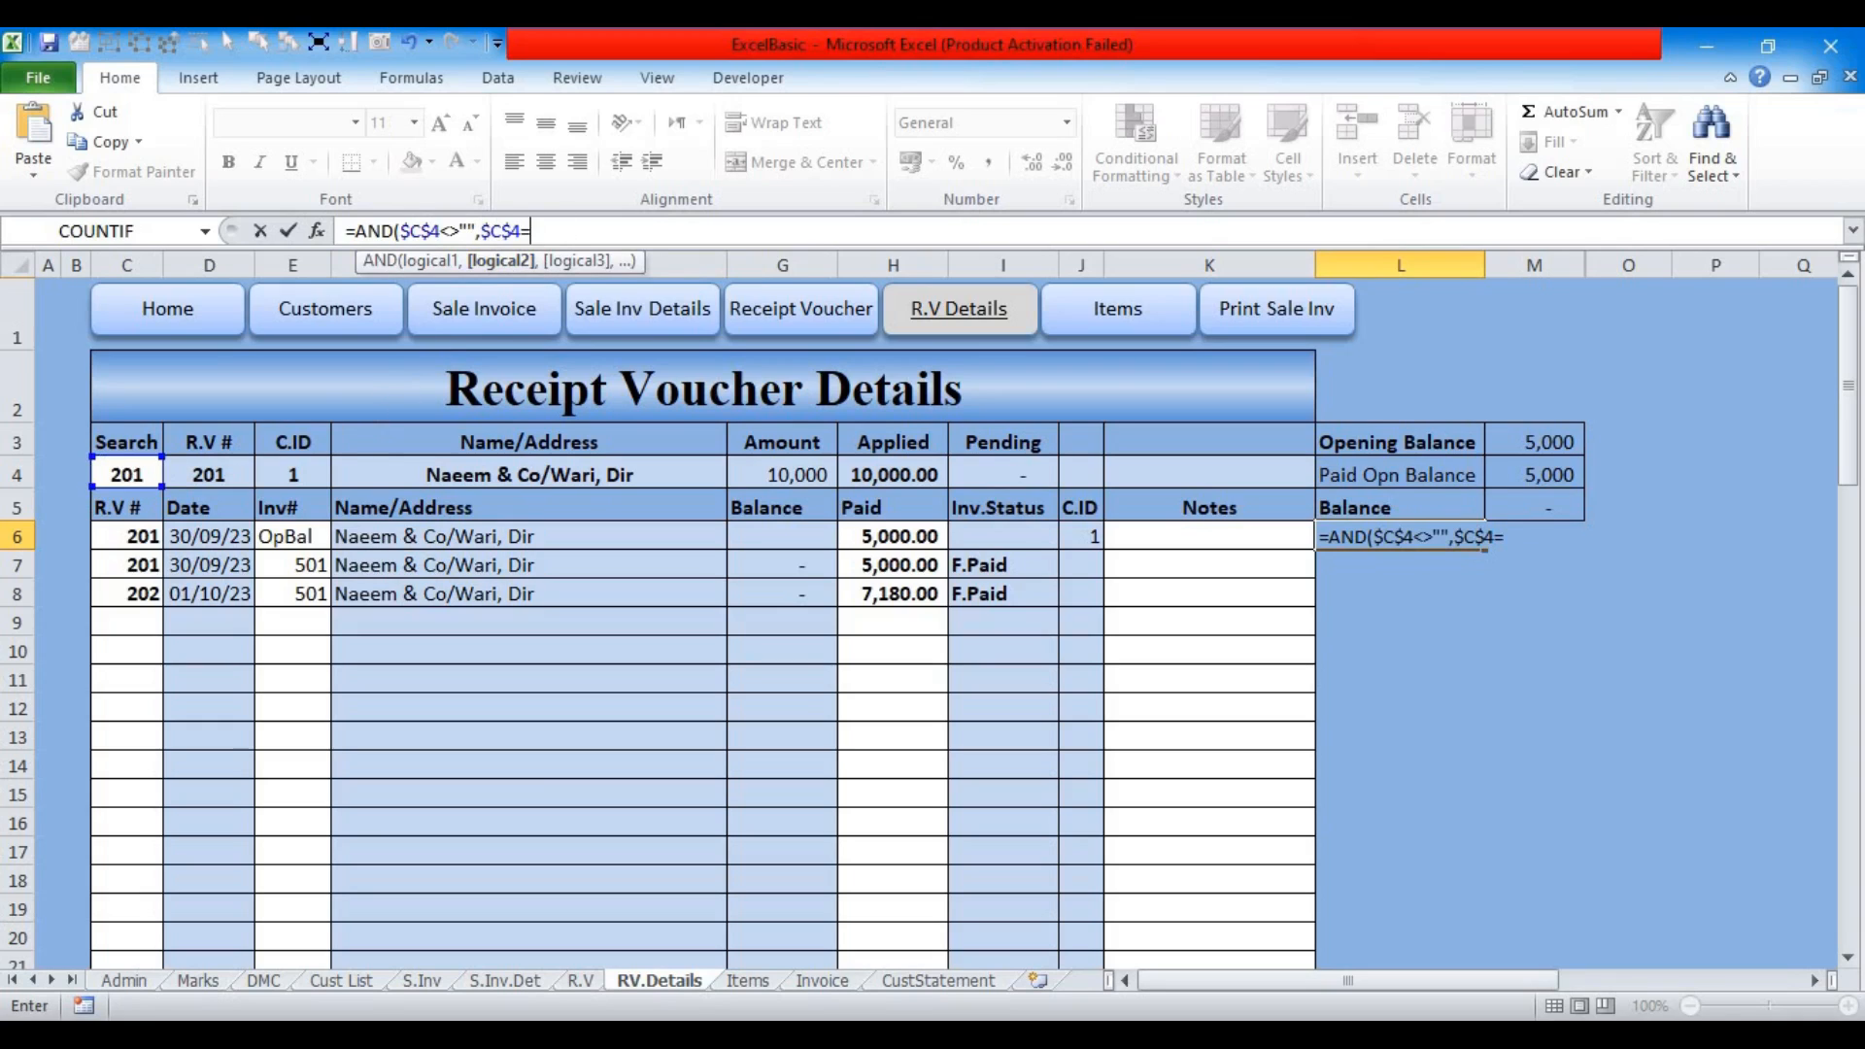
left_click(130, 539)
left_click(542, 230)
key("F4")
key("F4")
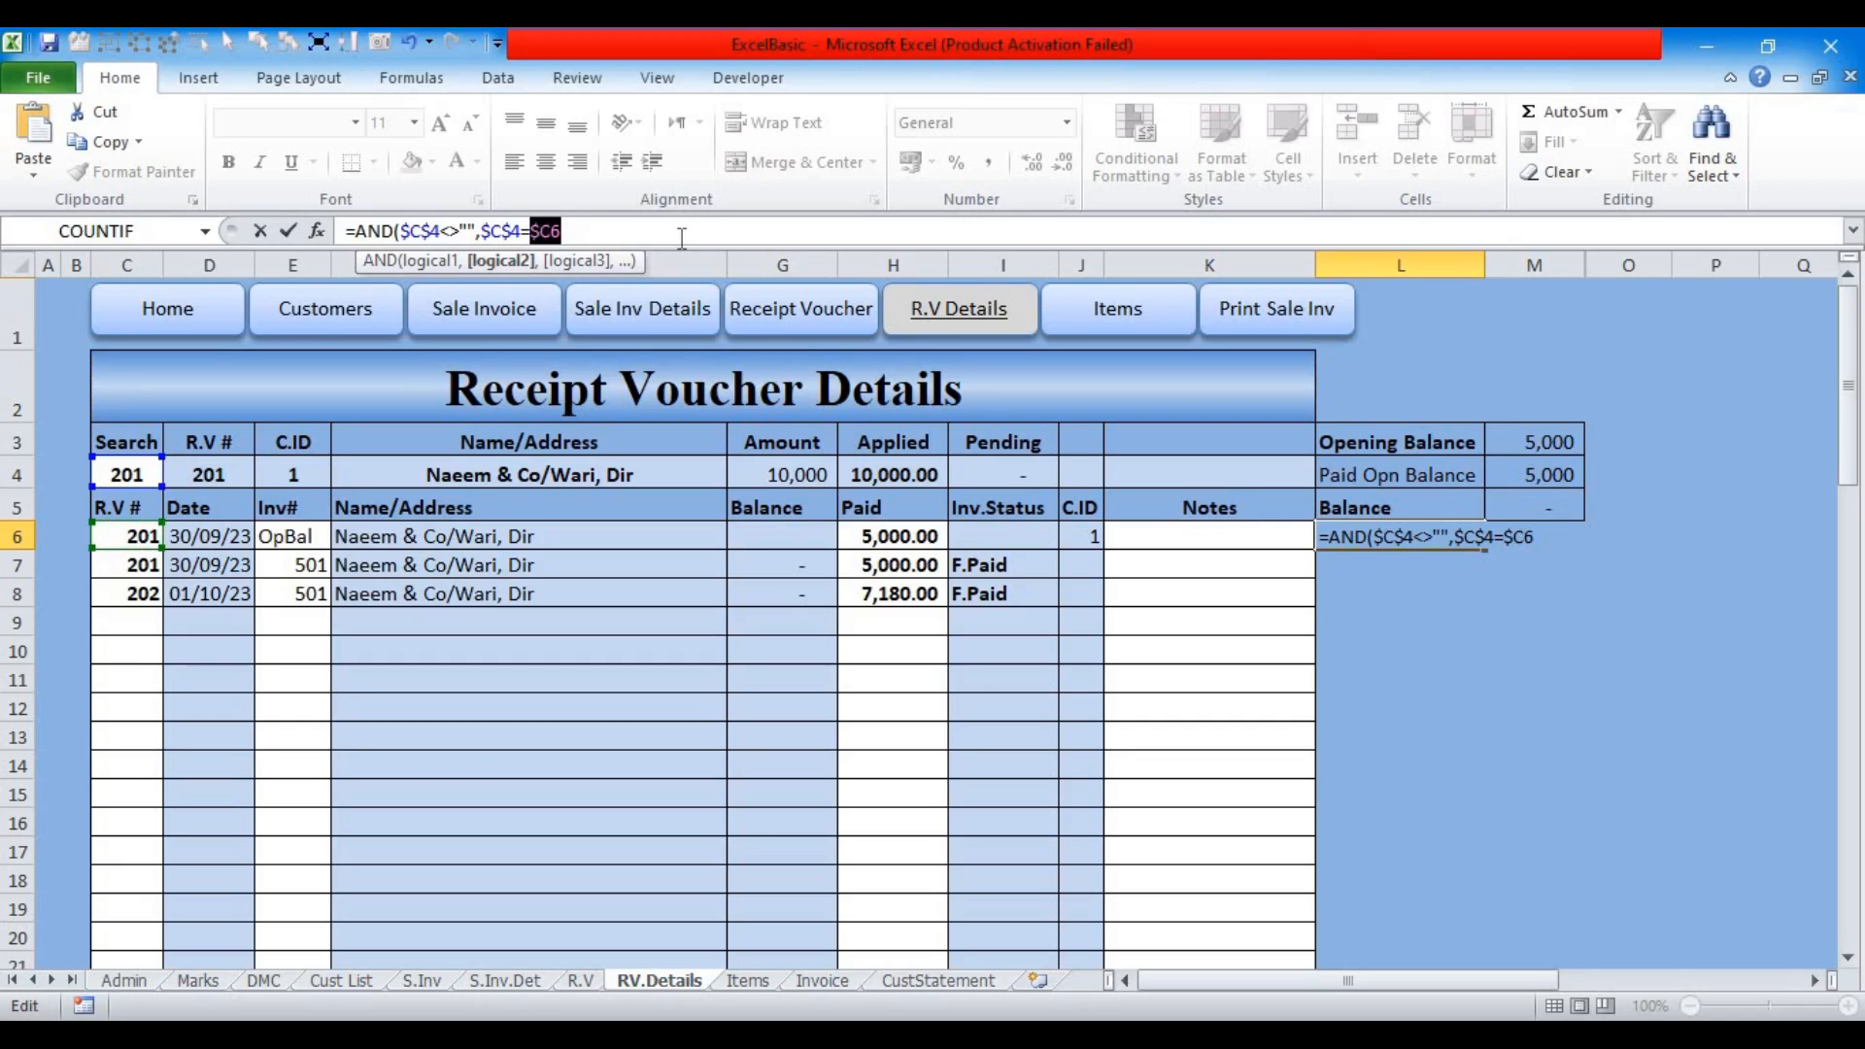
left_click(682, 237)
key("Return")
Step: Copy the L6 formula and use it for a new formula-based conditional formatting rule on voucher rows C6:K77
left_click(1399, 539)
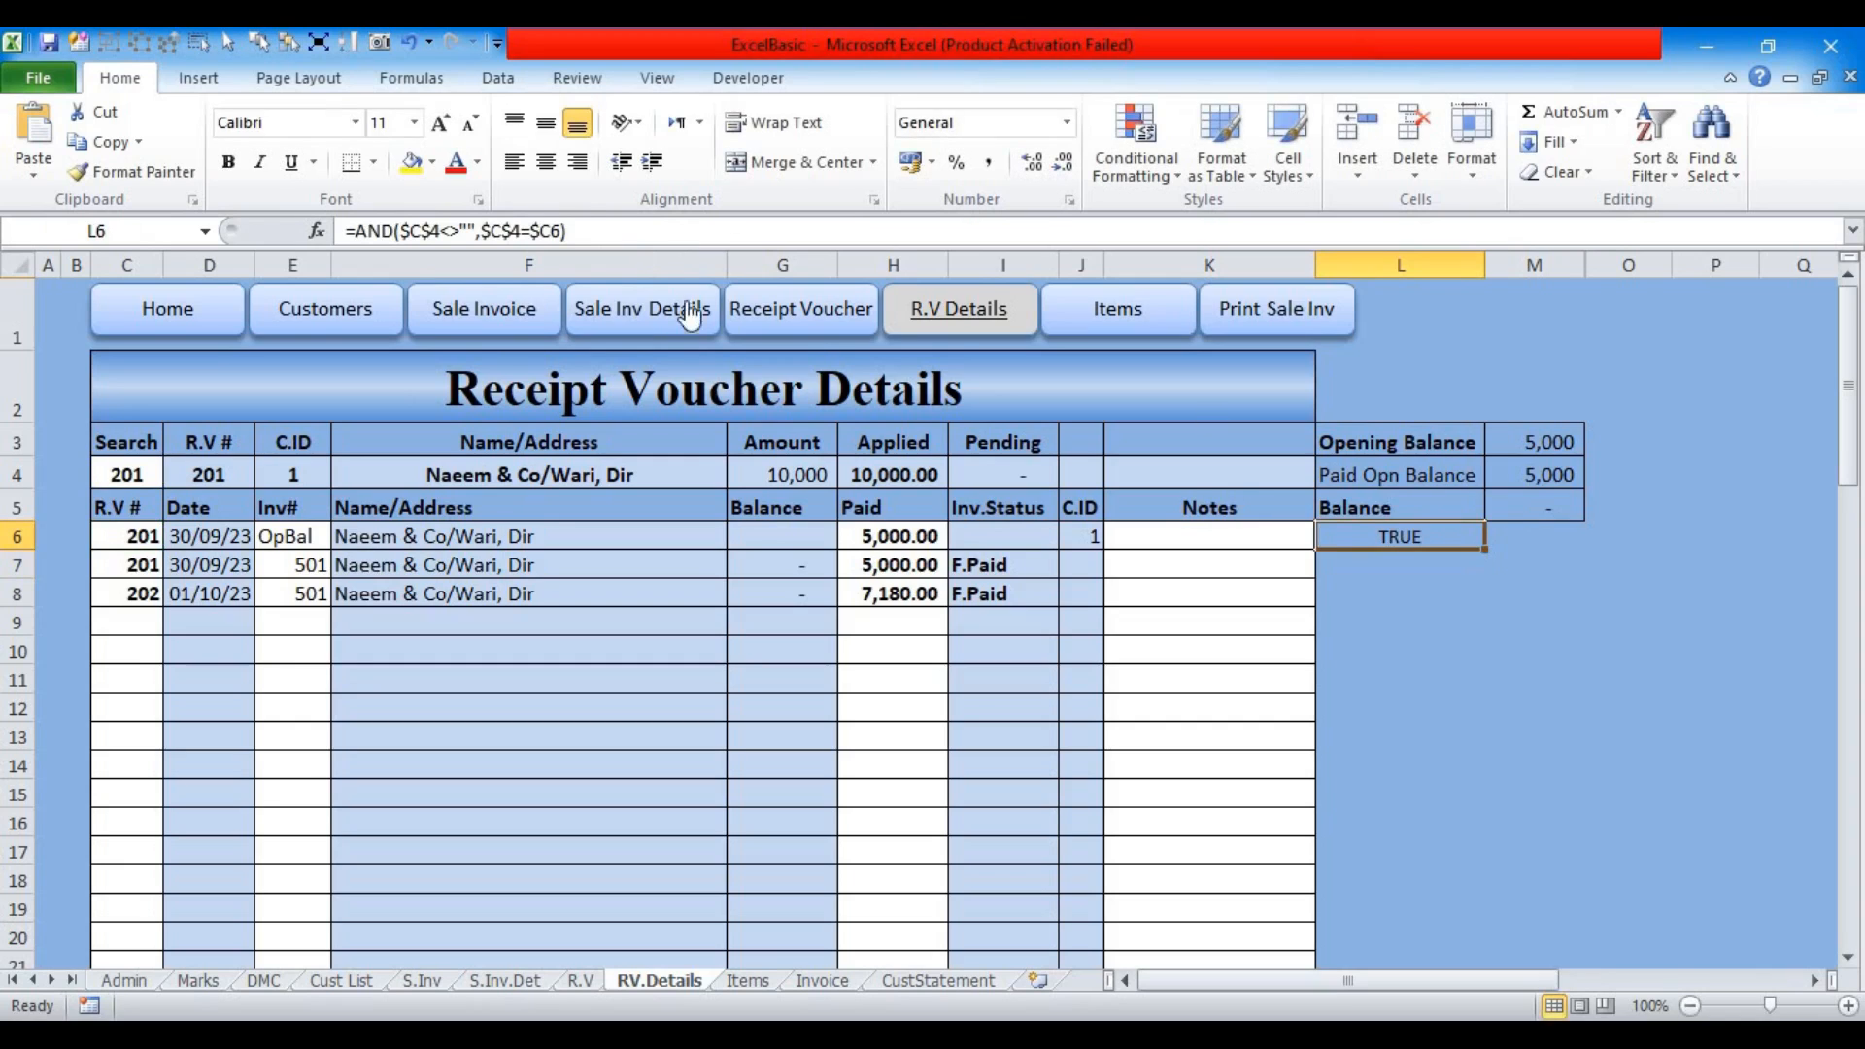
left_click_drag(588, 221, 335, 207)
key("Escape")
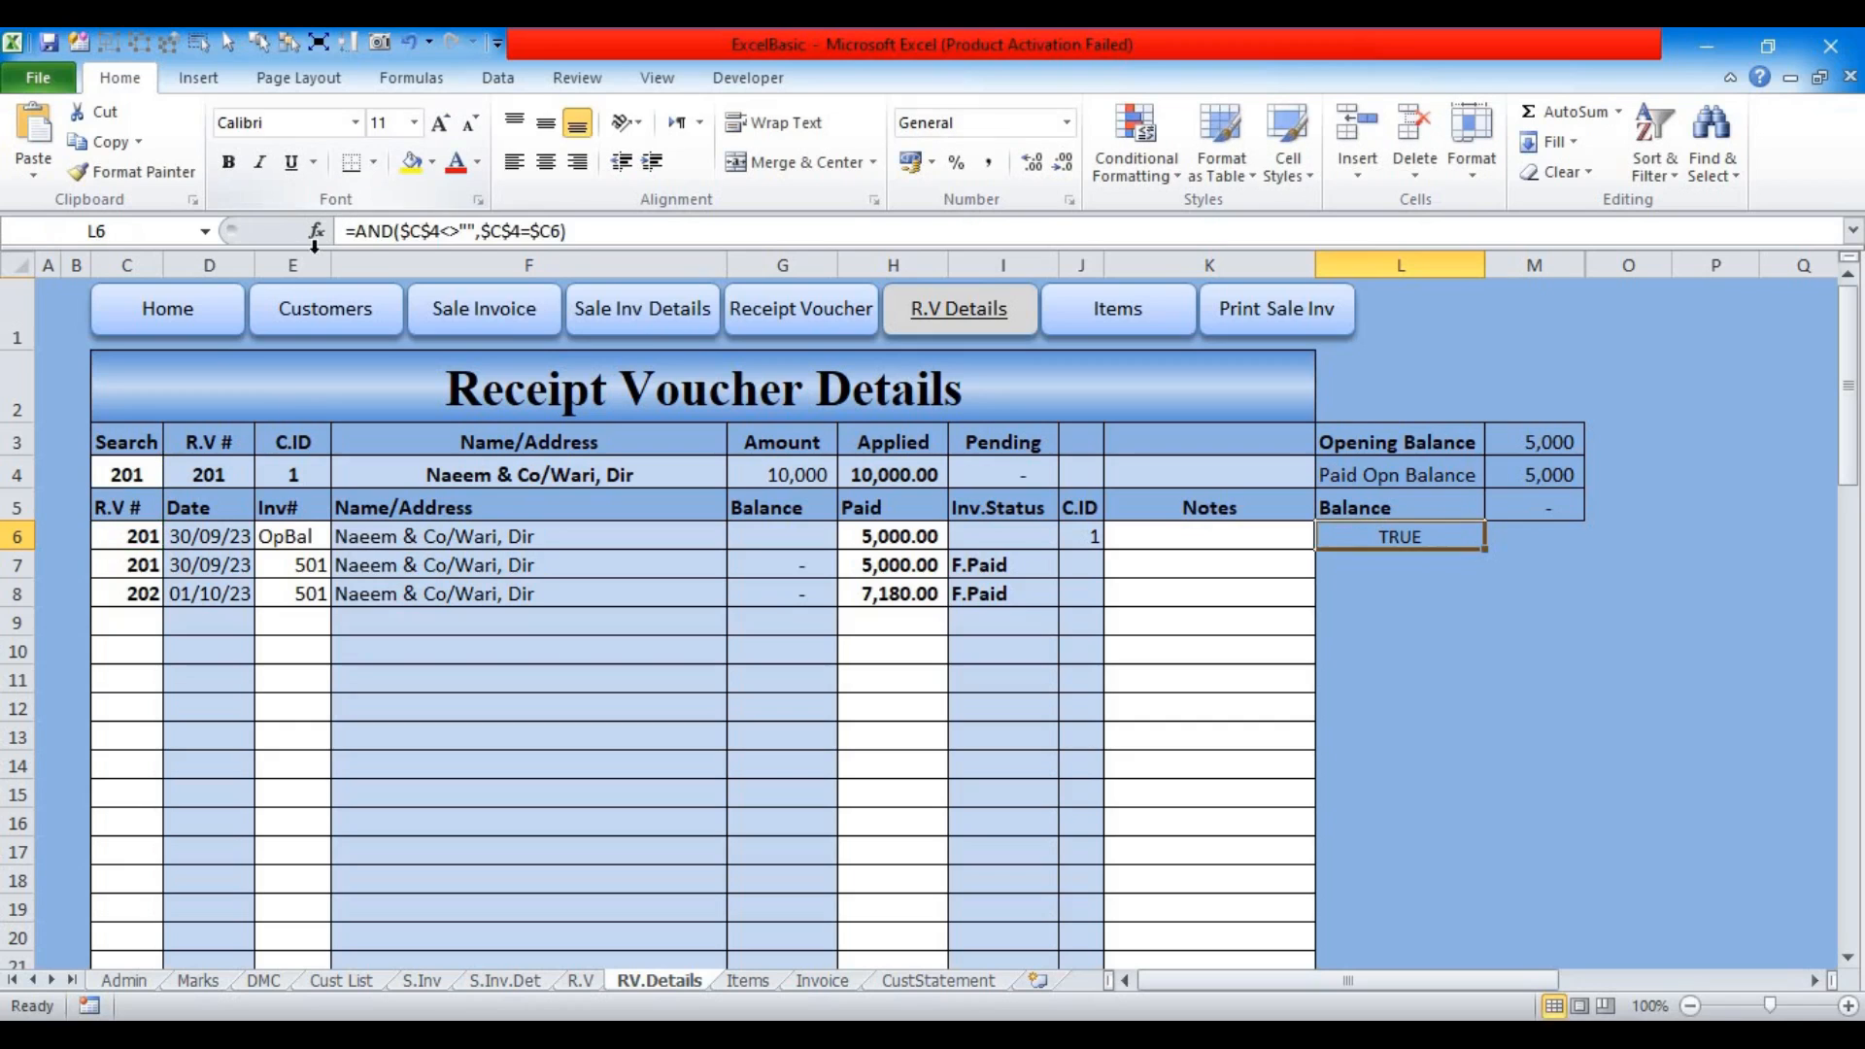
left_click_drag(121, 536, 291, 536)
left_click_drag(785, 560, 1127, 878)
scroll(1128, 583, "up", 18)
left_click(1136, 150)
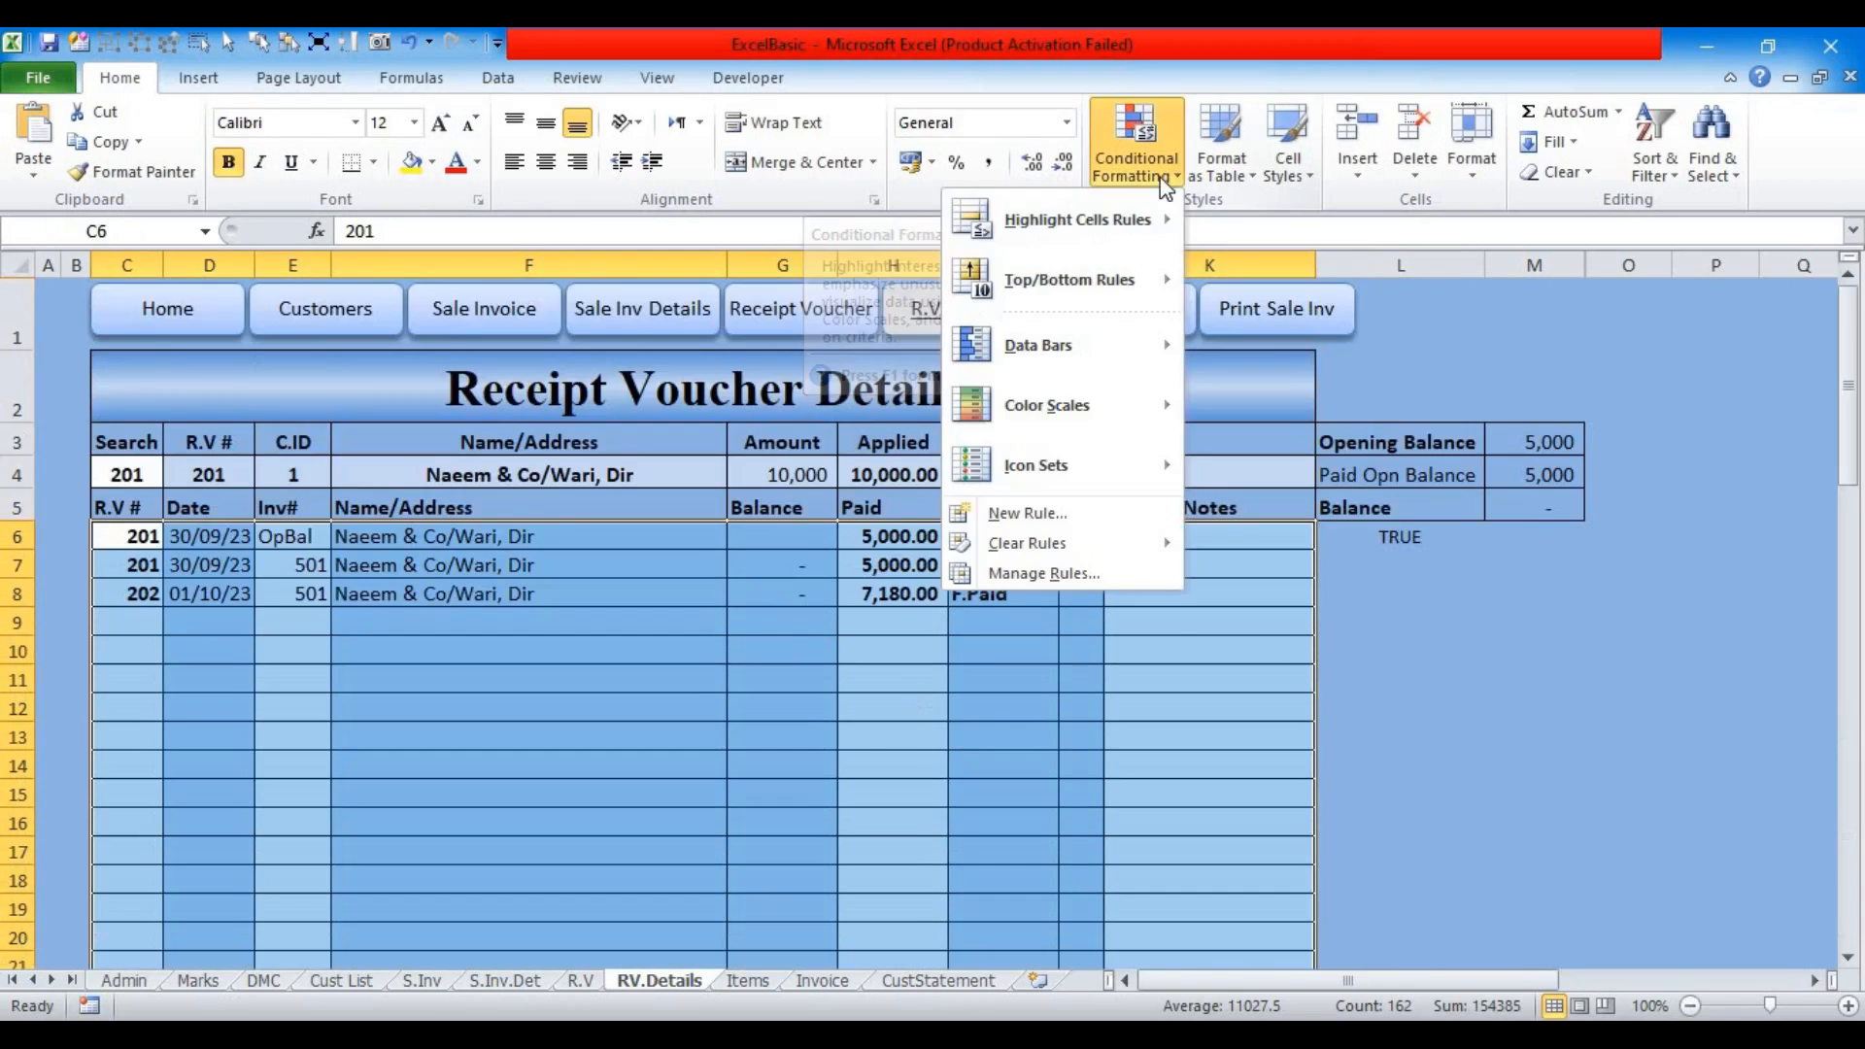
left_click(1019, 508)
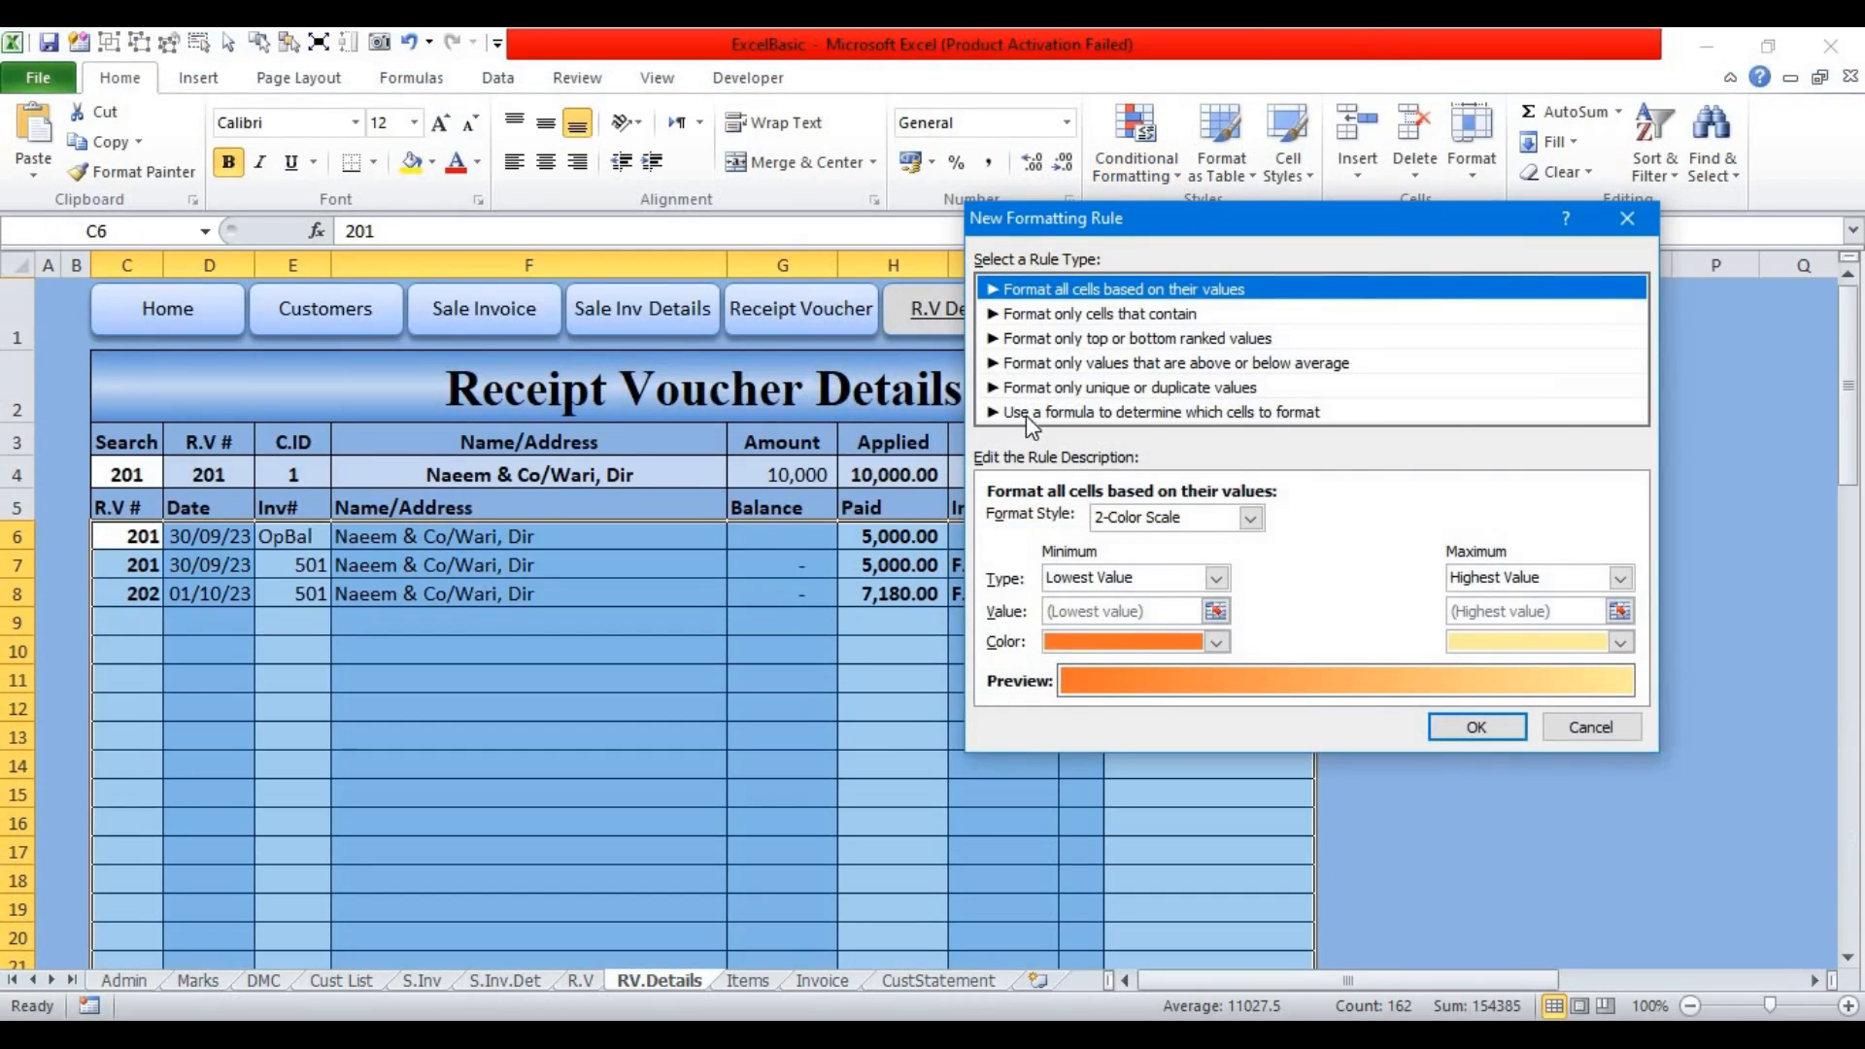
left_click(1026, 415)
left_click(1016, 525)
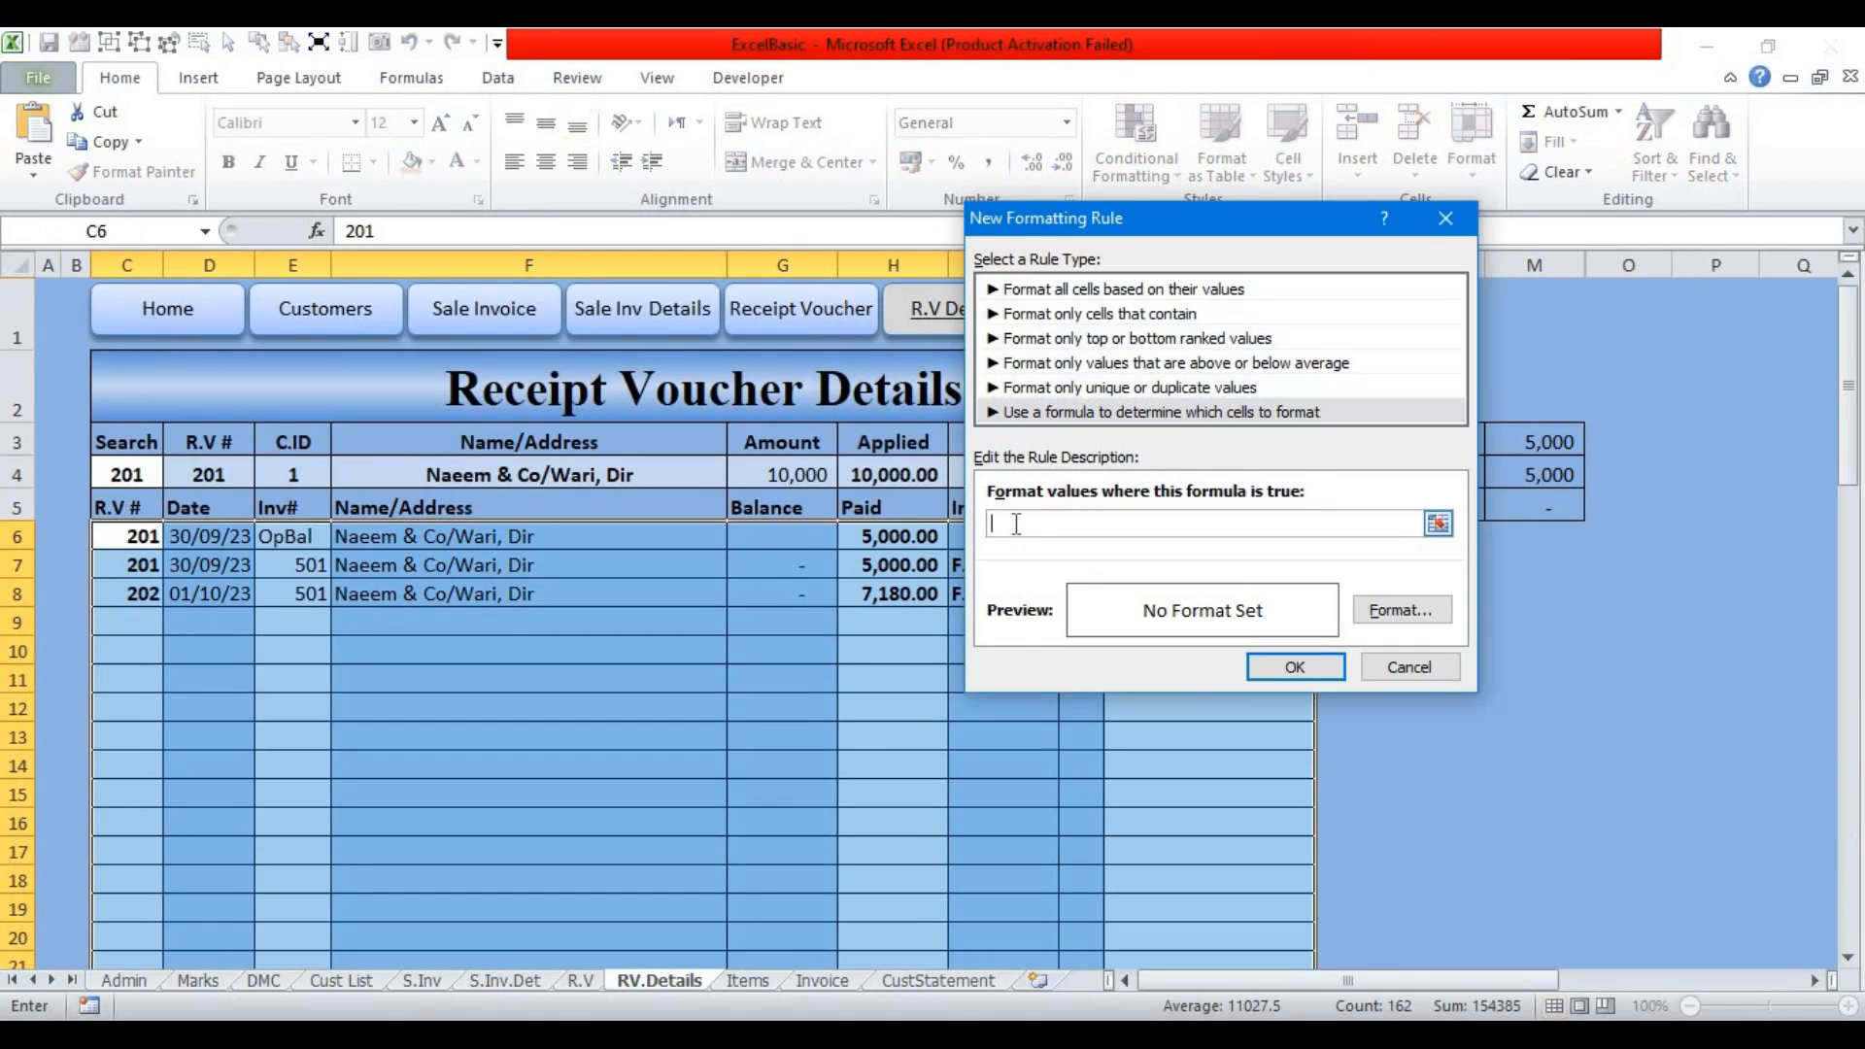
key("ctrl+v")
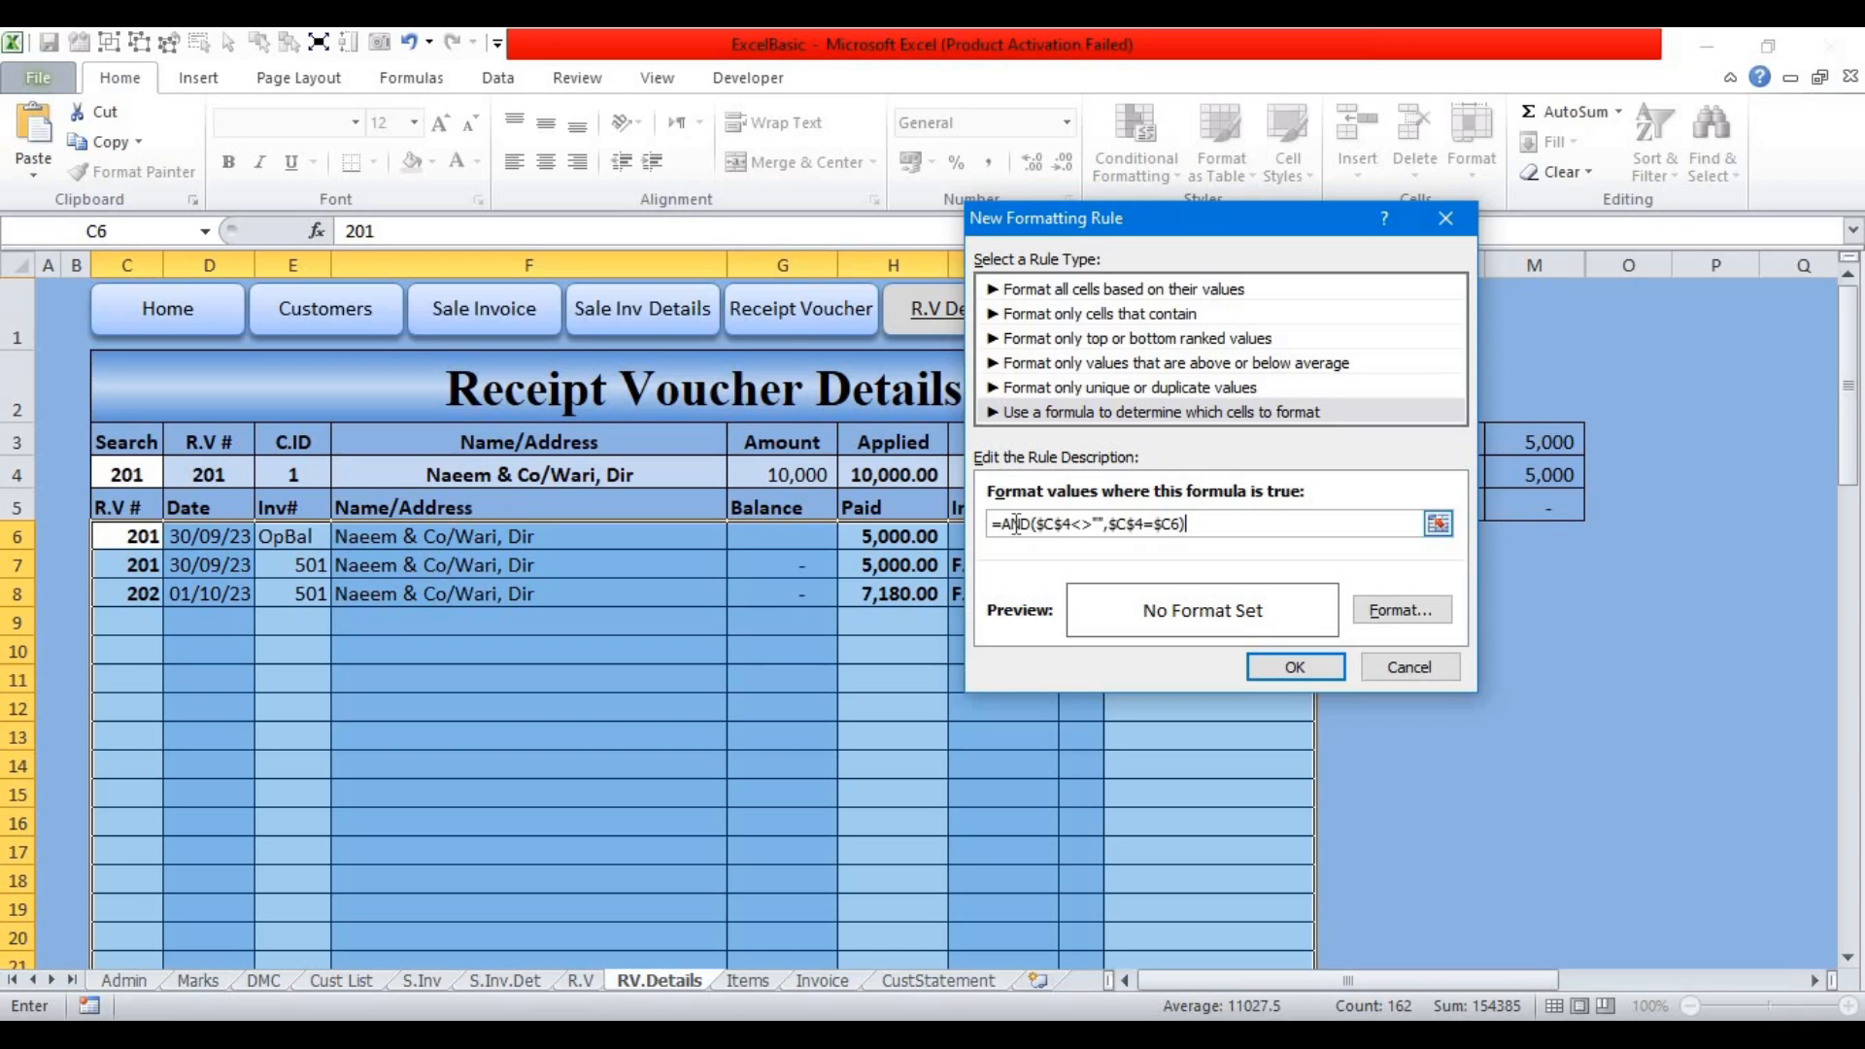
Step: Give the search-match rule a white font and blue fill, and apply it to the voucher rows
left_click(1377, 612)
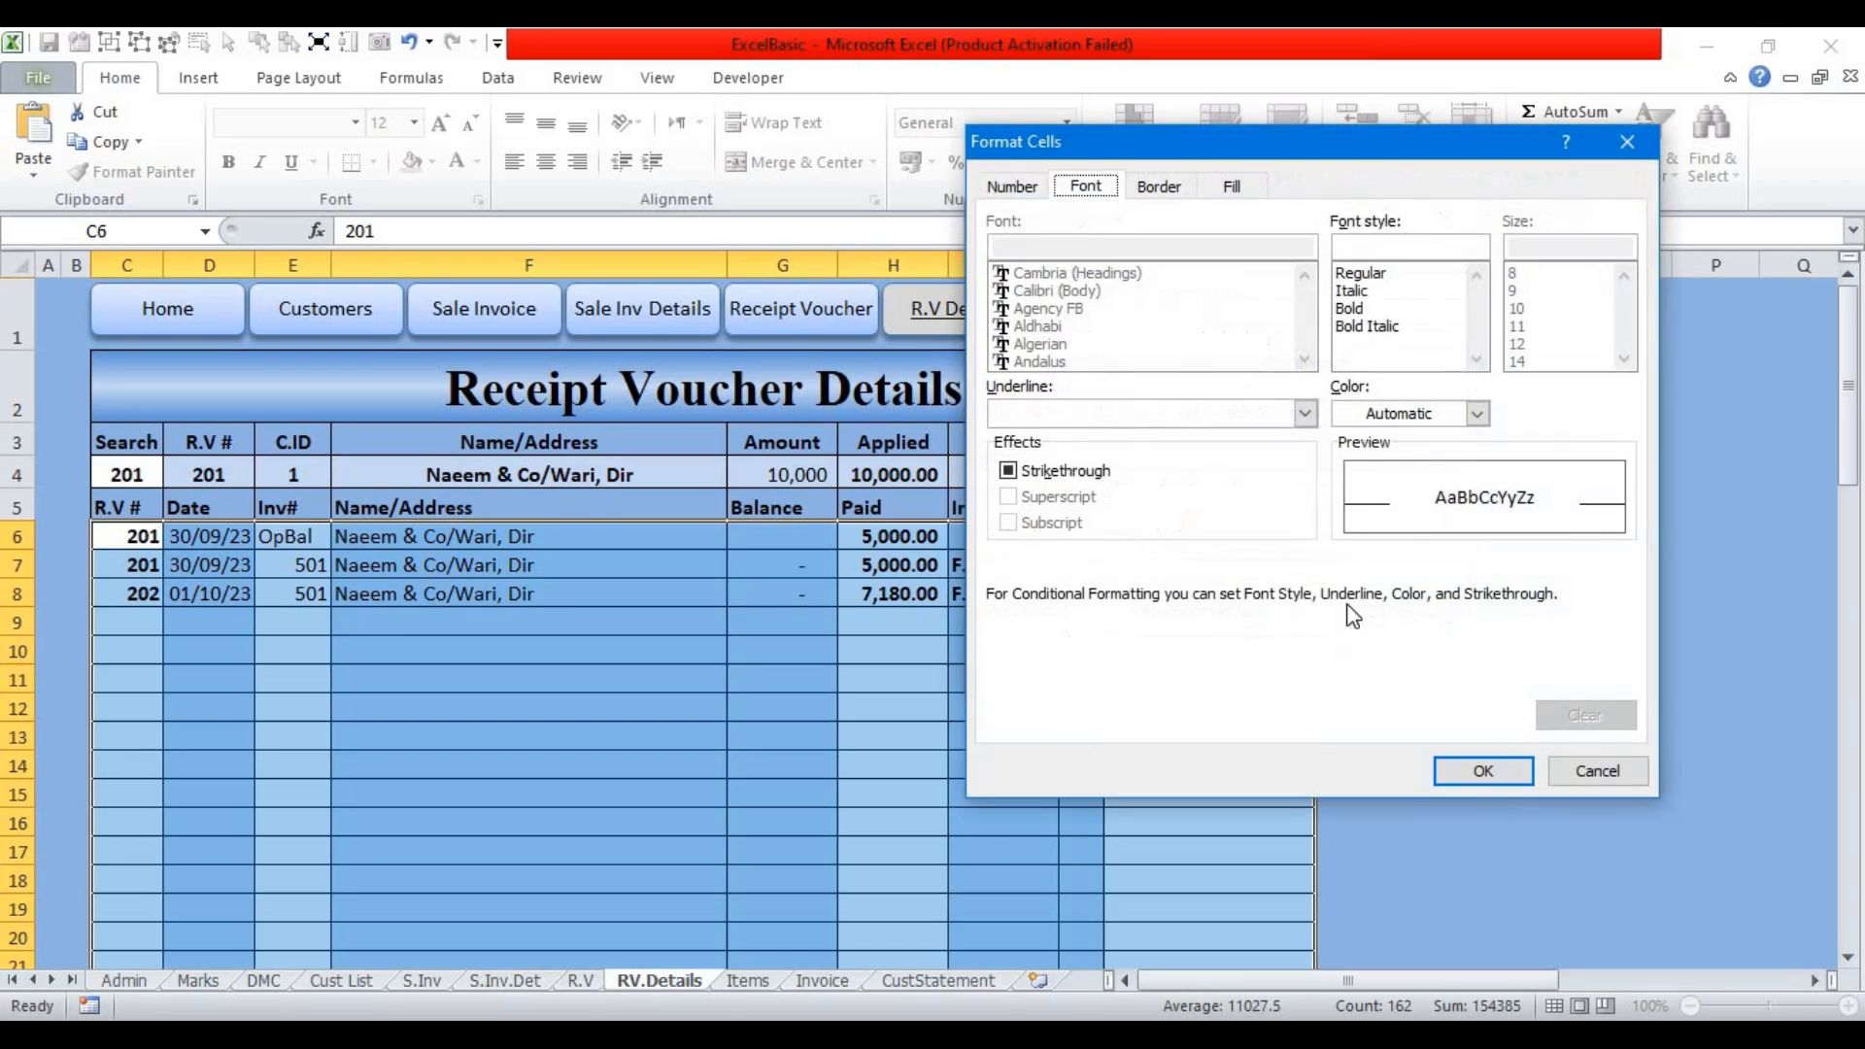
left_click(1477, 412)
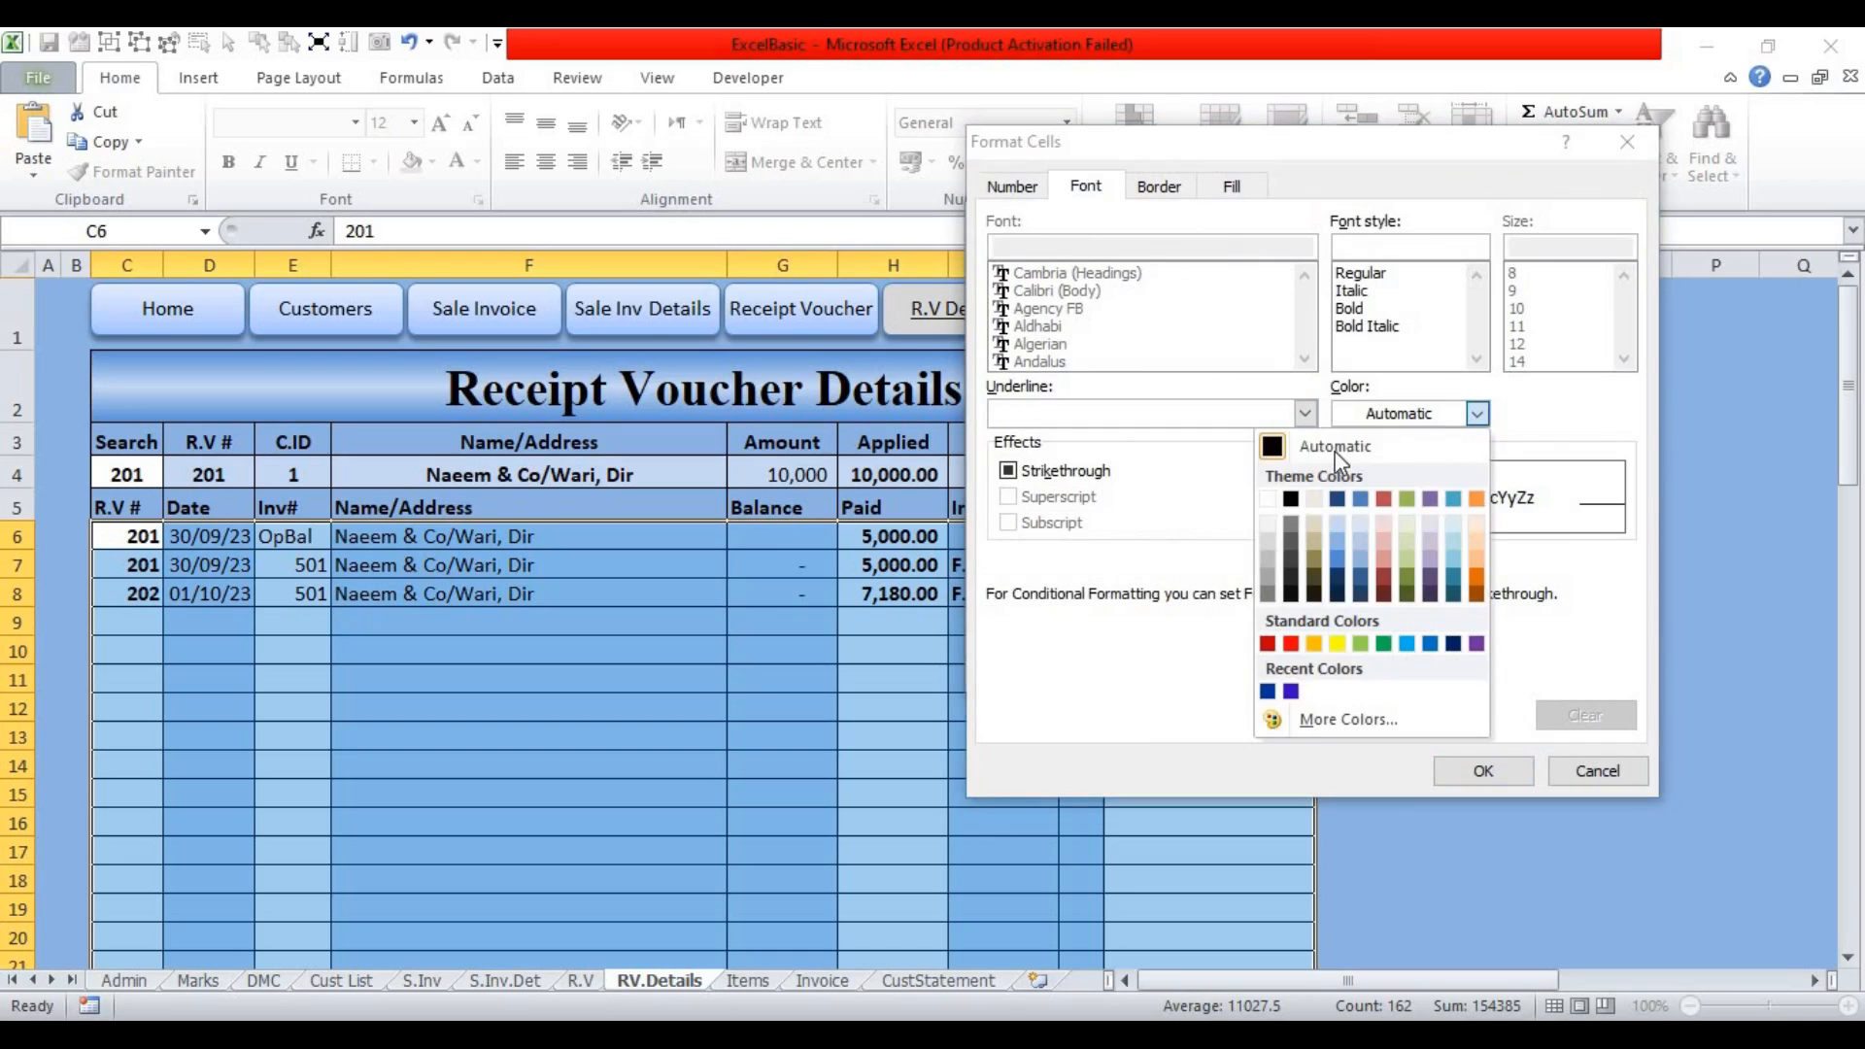
left_click(1268, 499)
left_click(1234, 186)
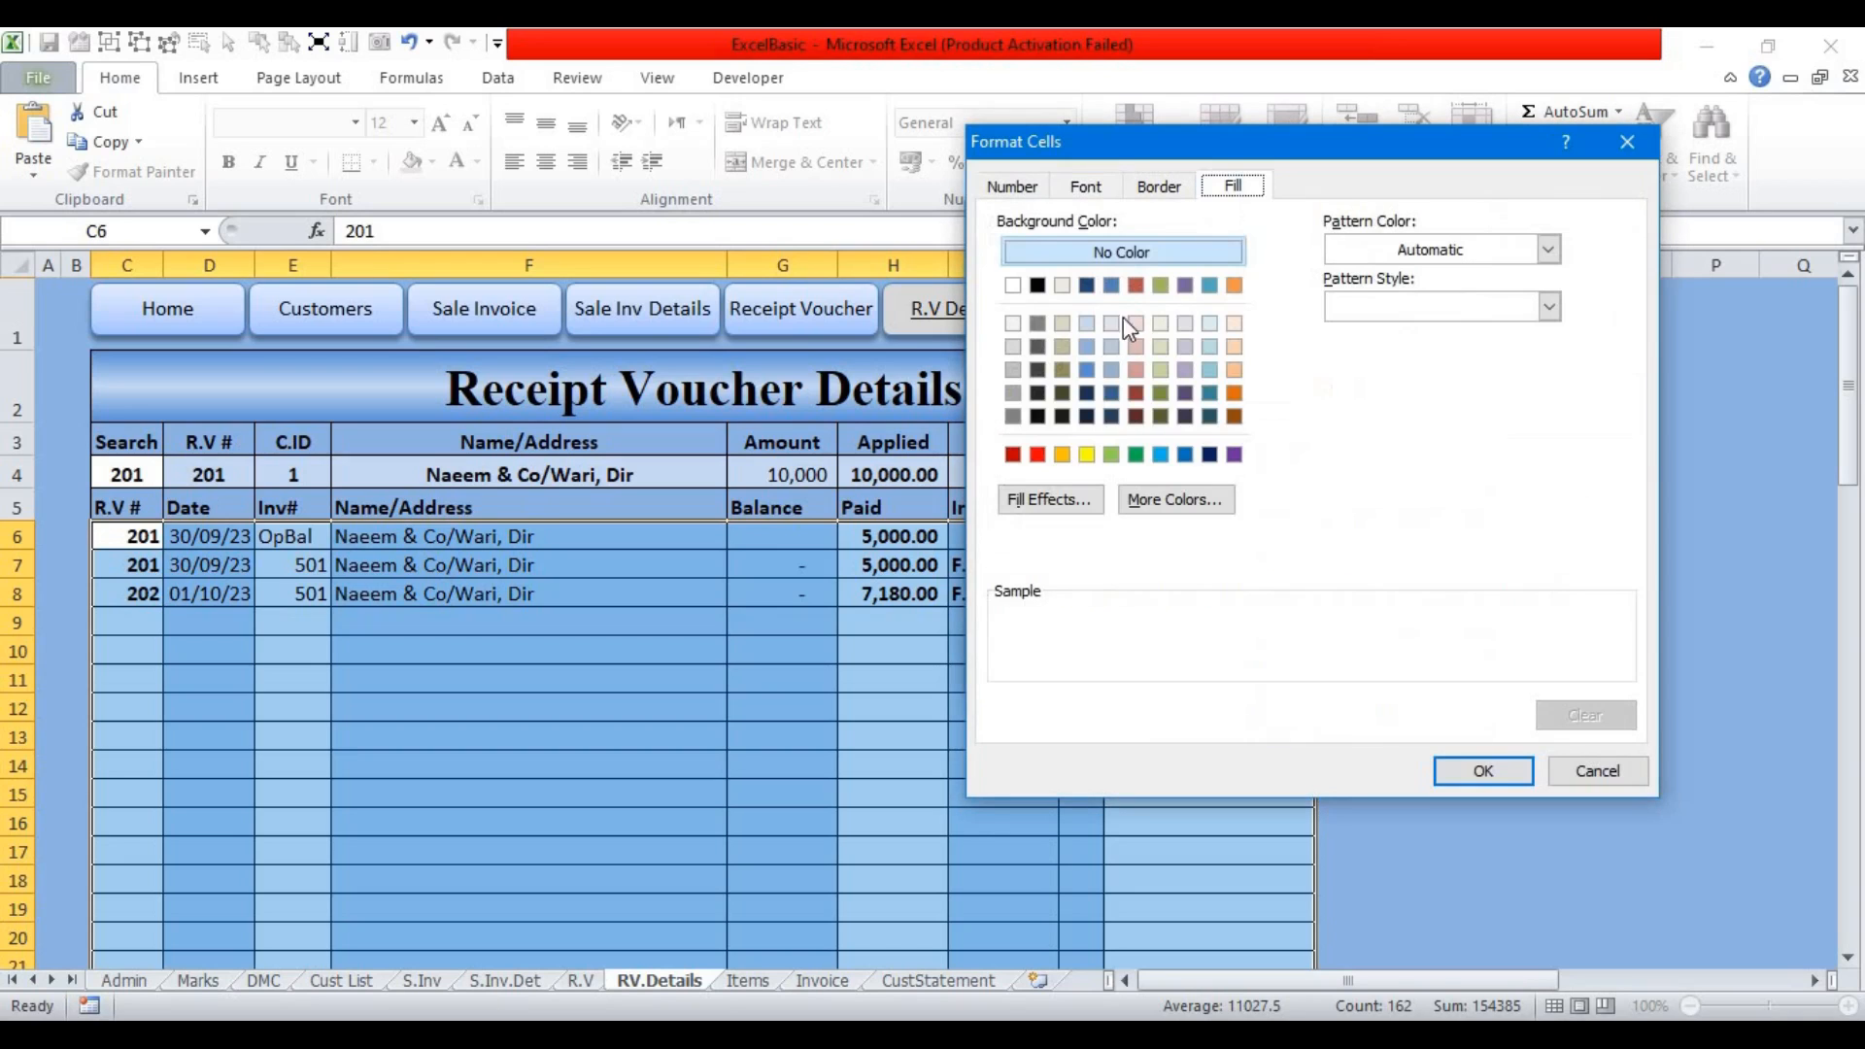
left_click(1088, 378)
left_click(1457, 770)
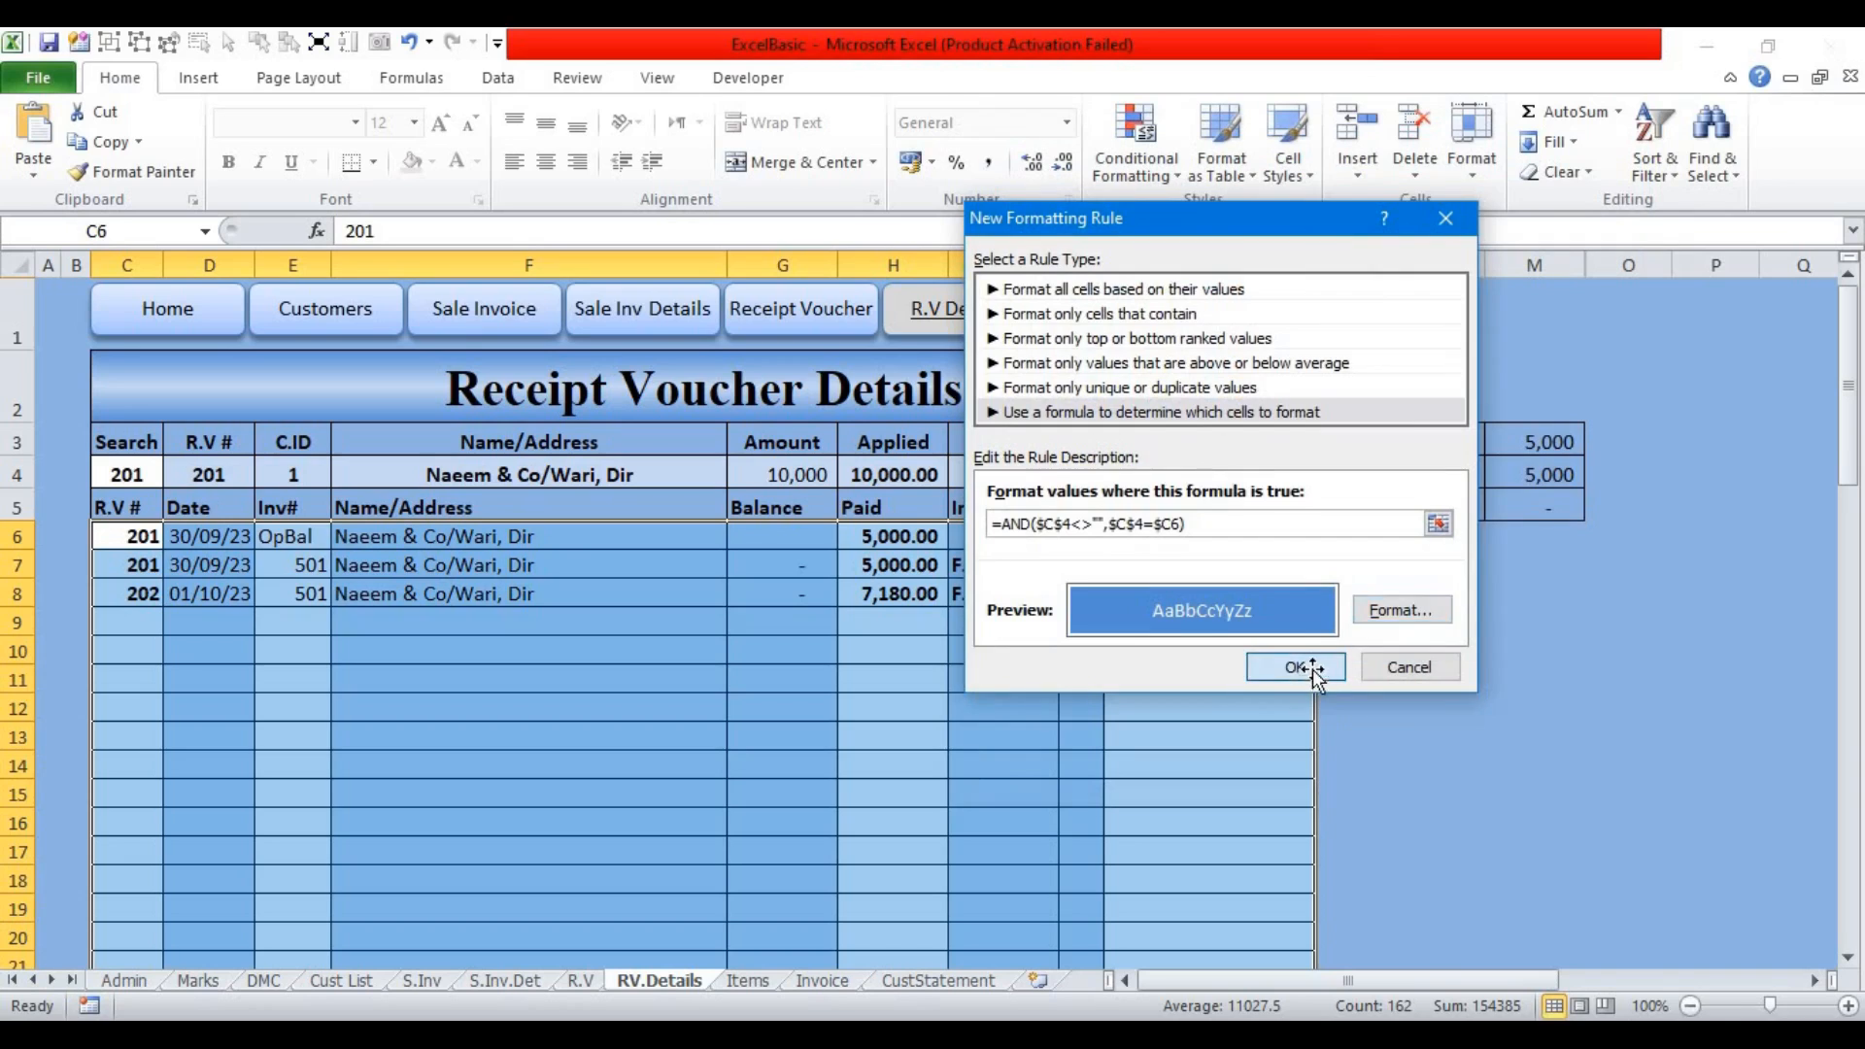
left_click(1295, 667)
left_click(1119, 626)
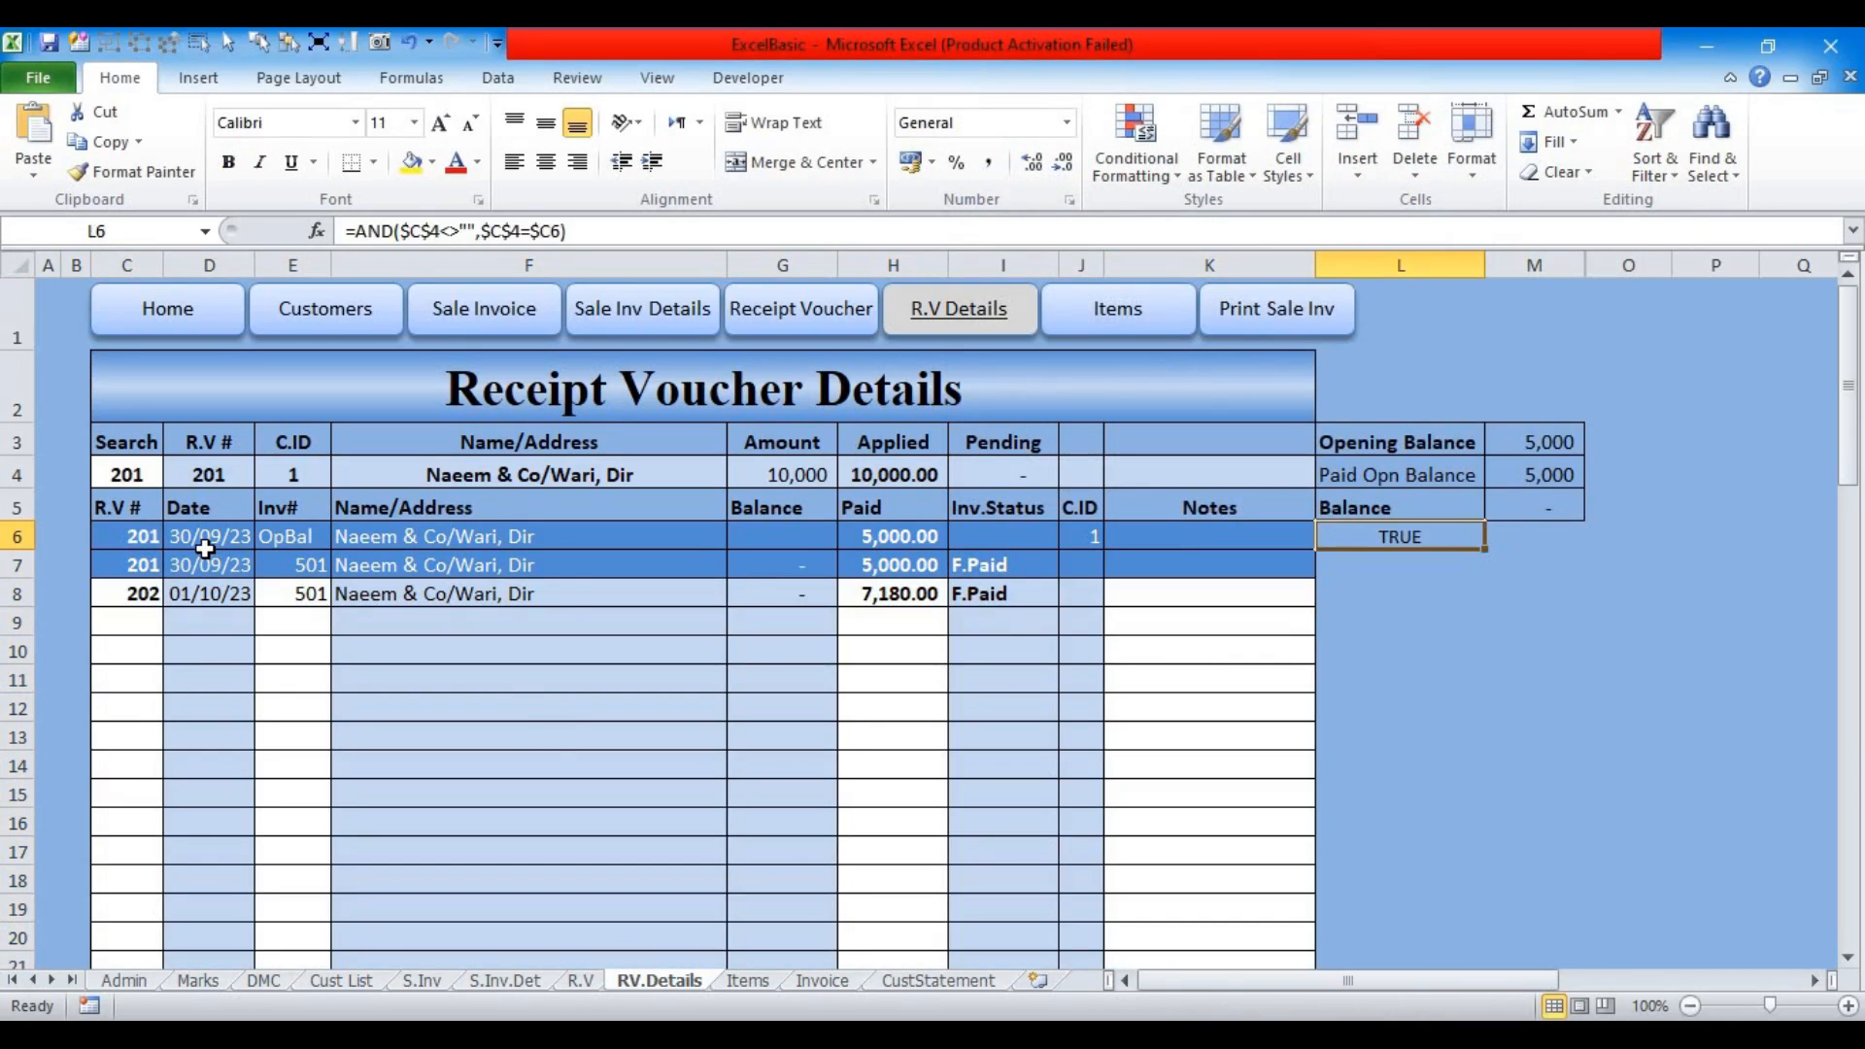
Step: Review the order and ranges of the conditional formatting rules set on the voucher rows C6:K77
left_click(201, 540)
left_click_drag(132, 536, 1251, 1013)
scroll(984, 413, "up", 18)
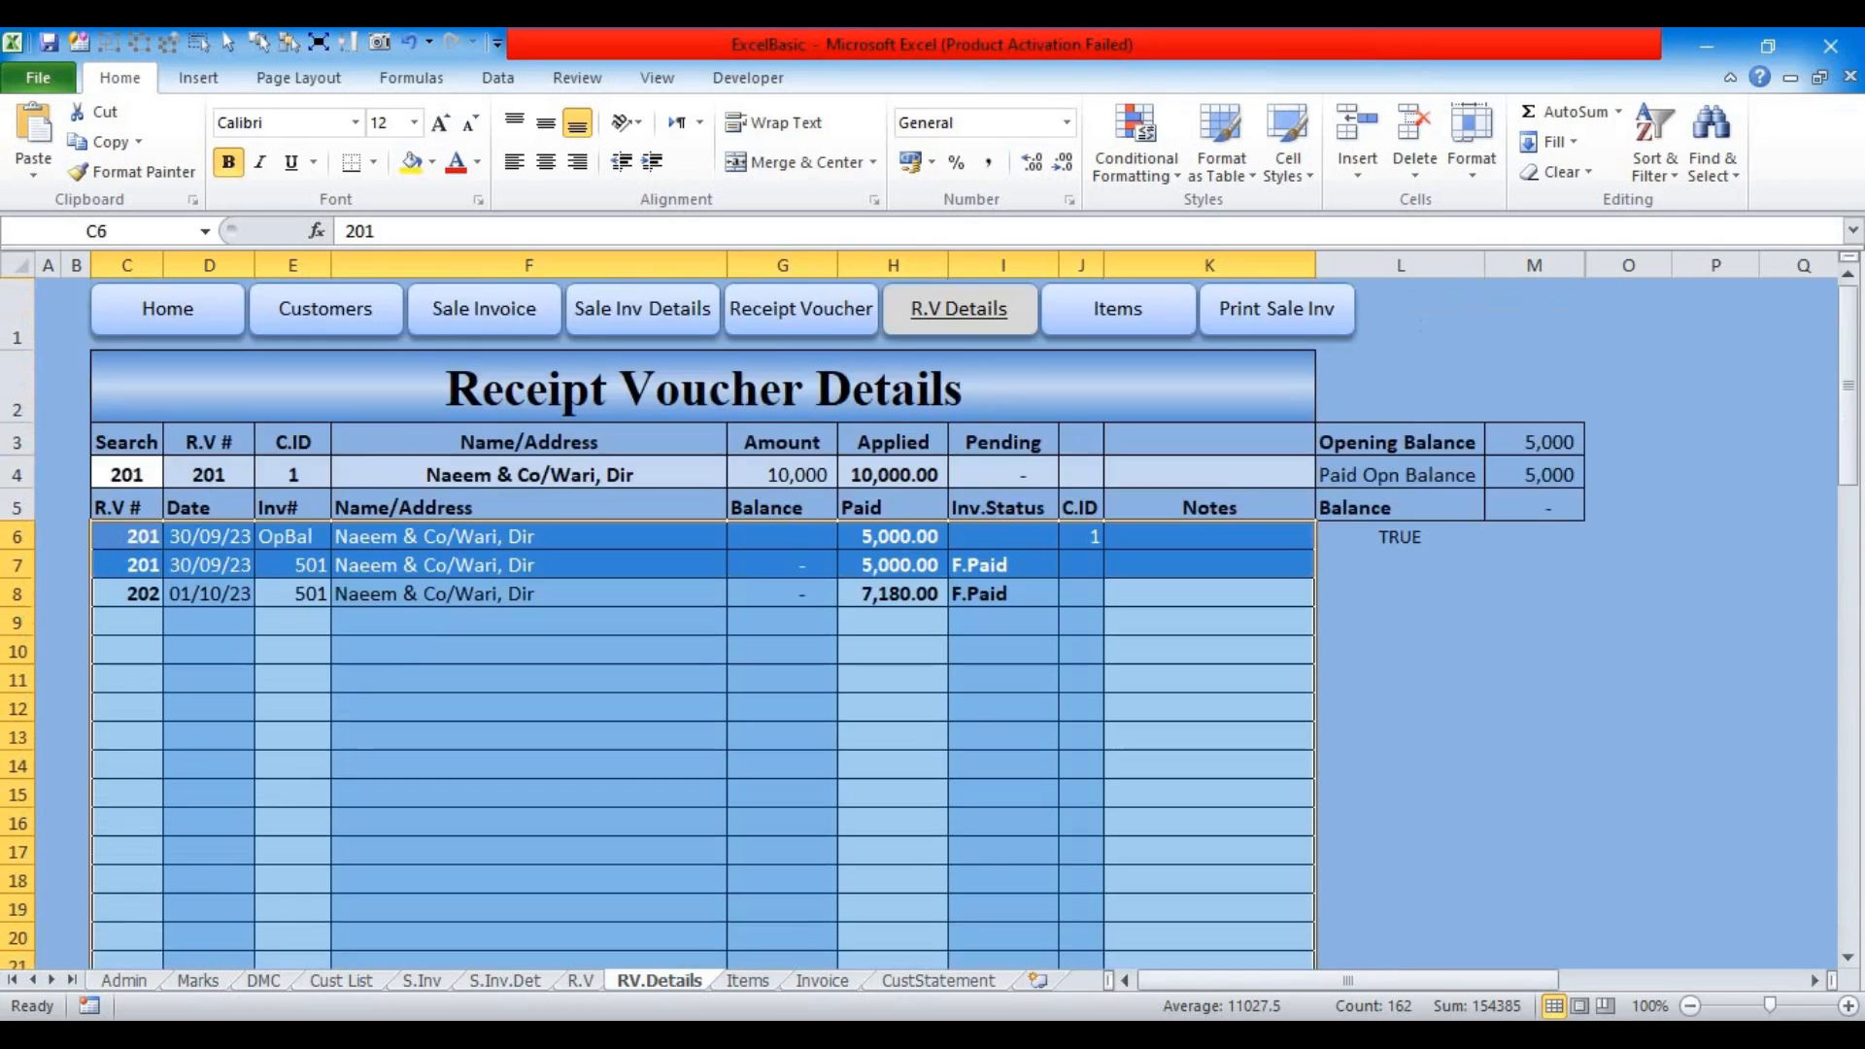
left_click(1137, 146)
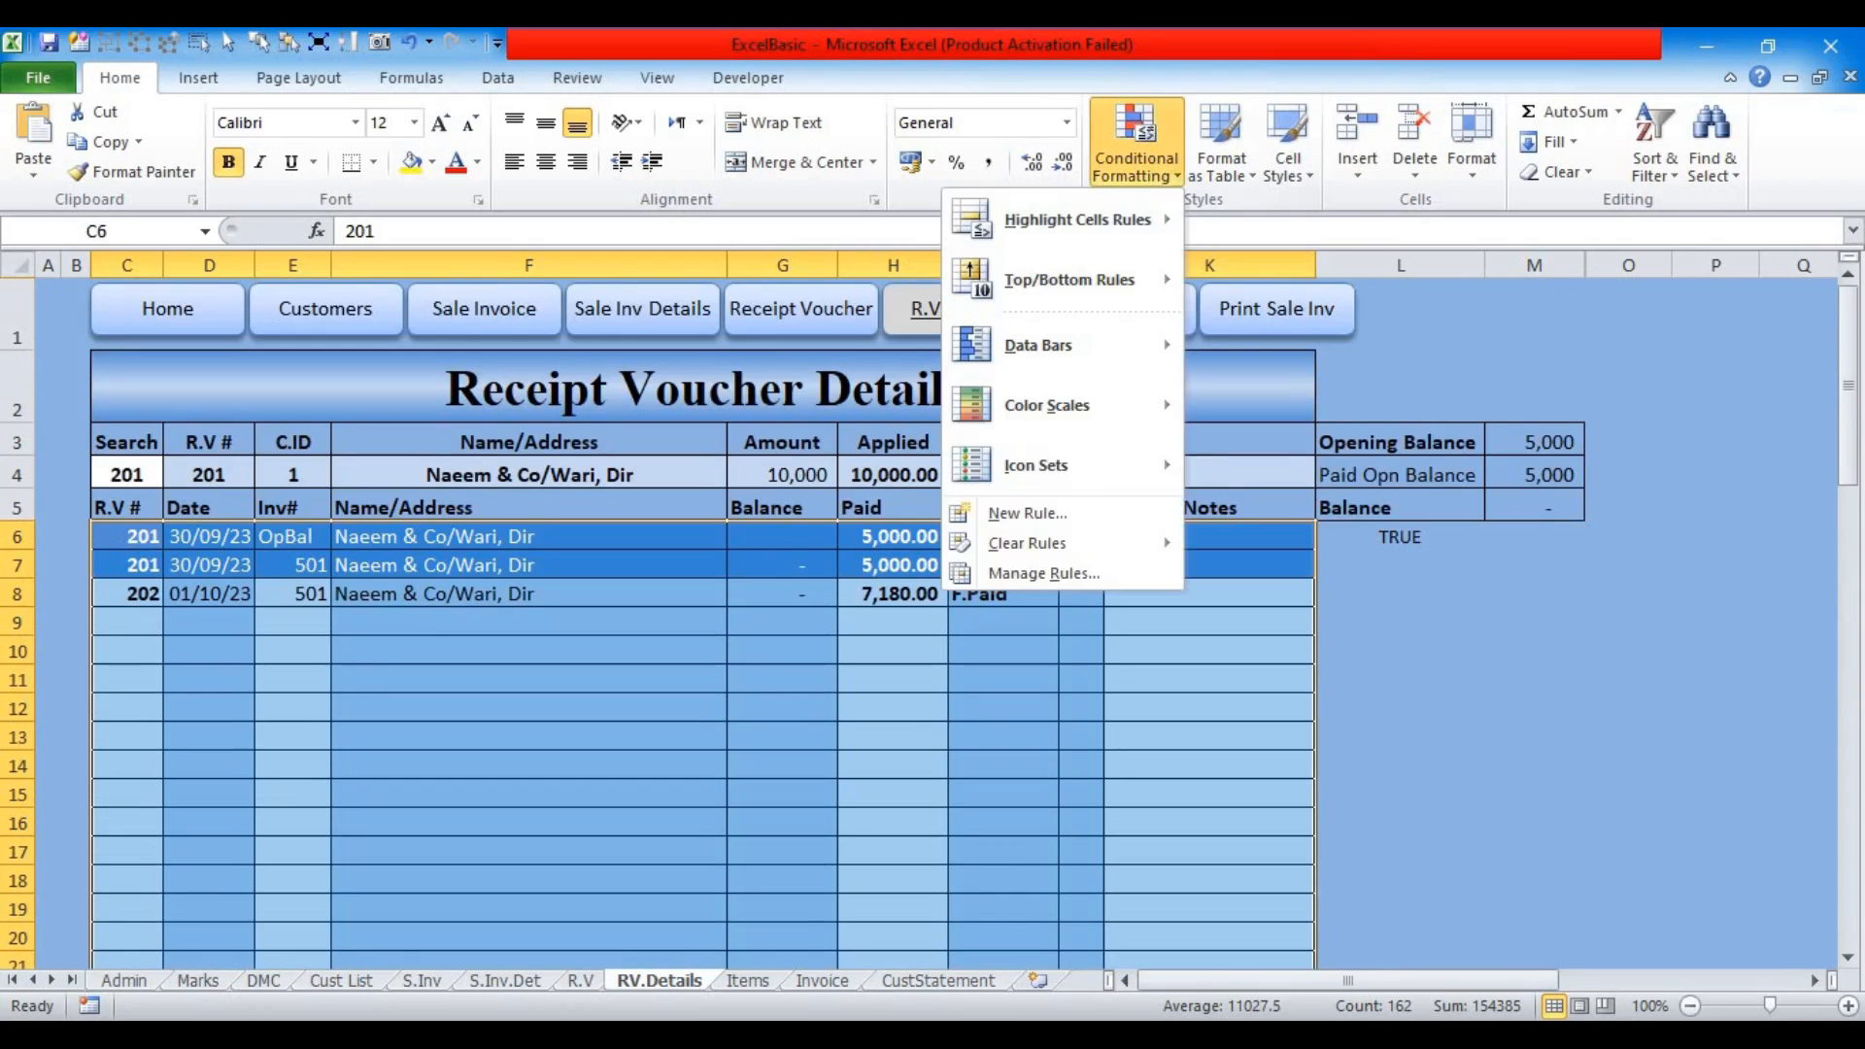
left_click(1055, 578)
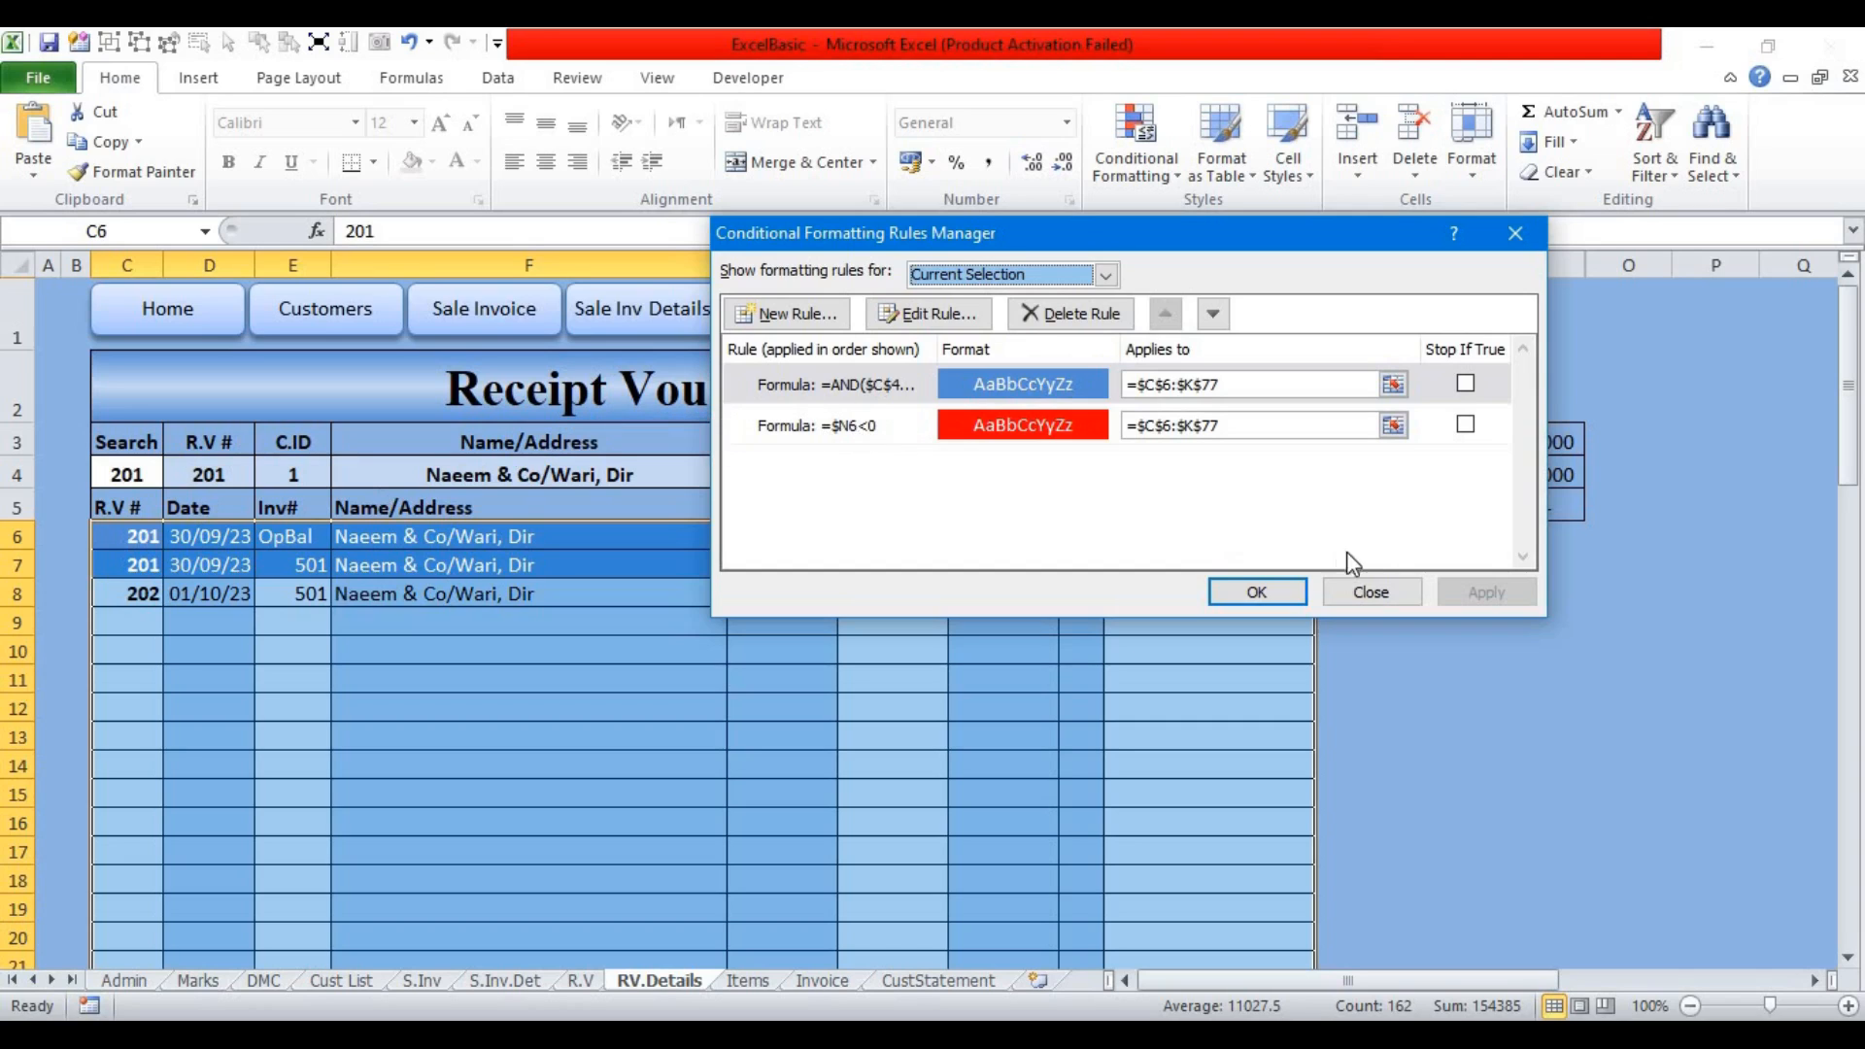
left_click(1380, 595)
left_click(799, 652)
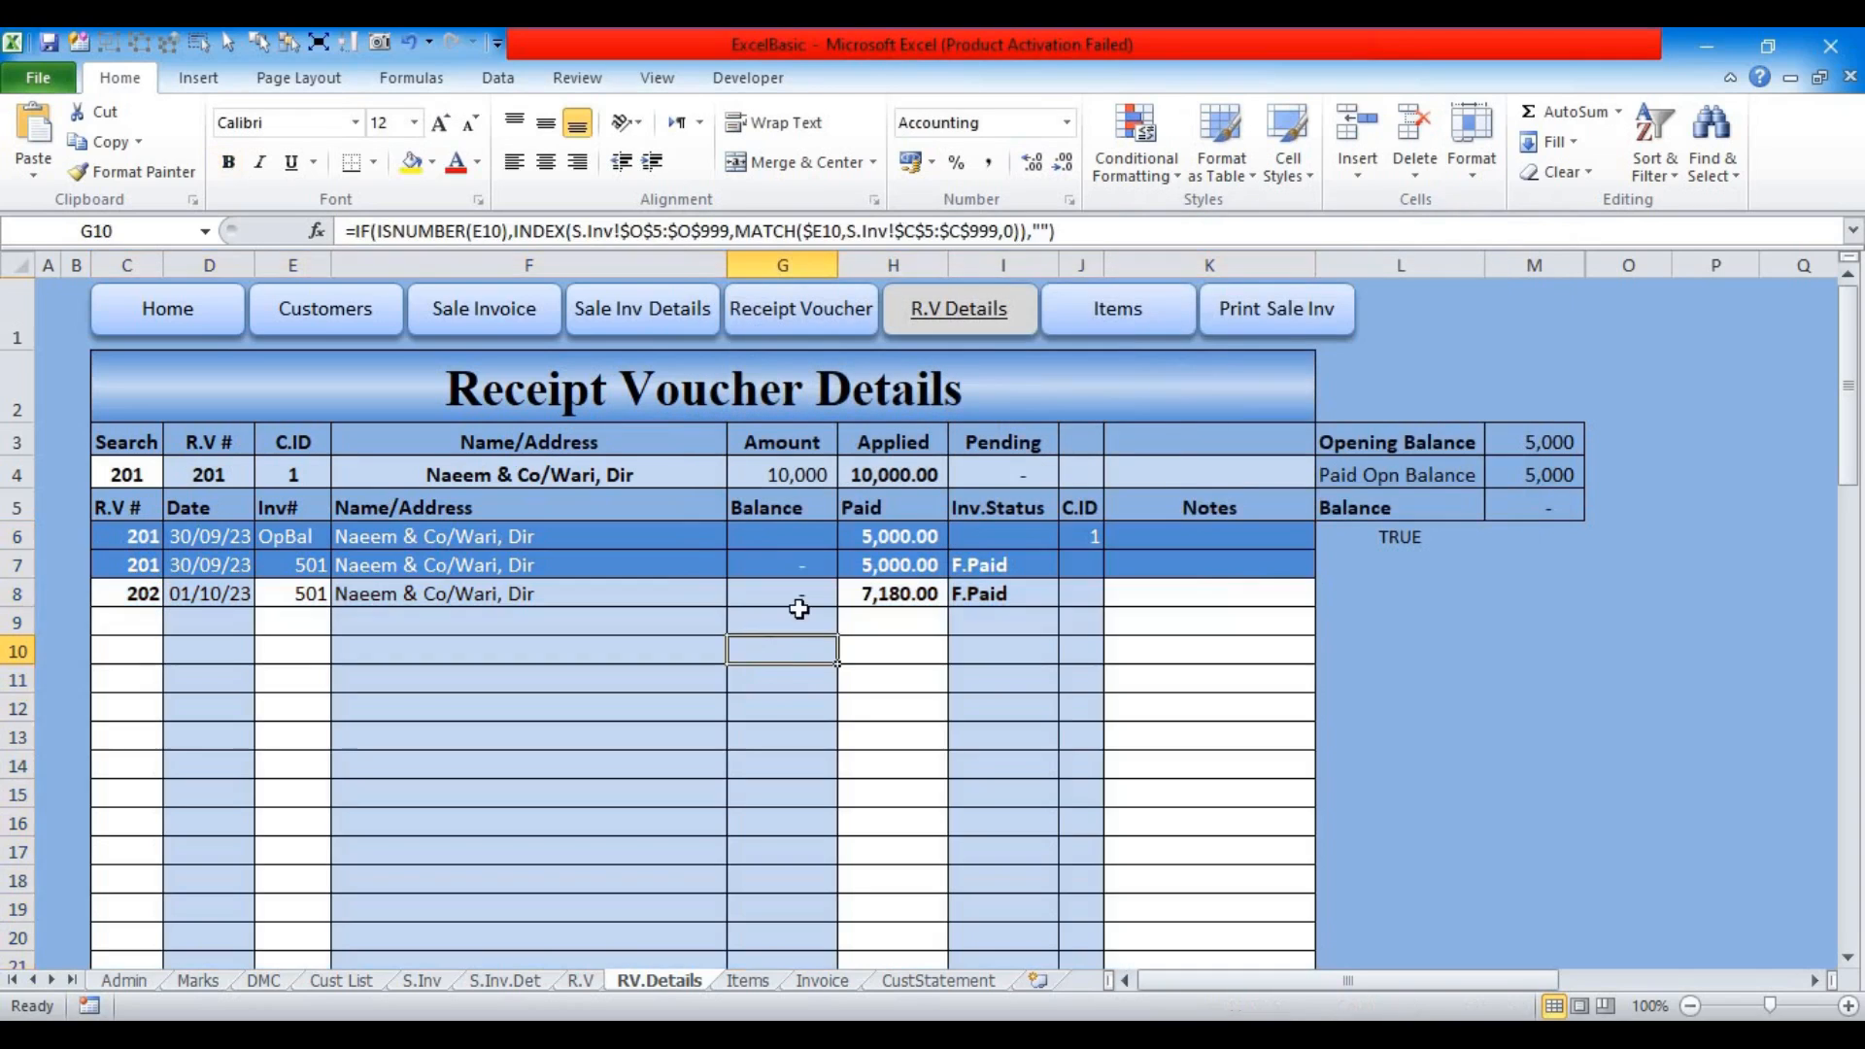
Step: Set the Paid amount for voucher 201's invoice 501 in H7 to 5001
left_click(864, 562)
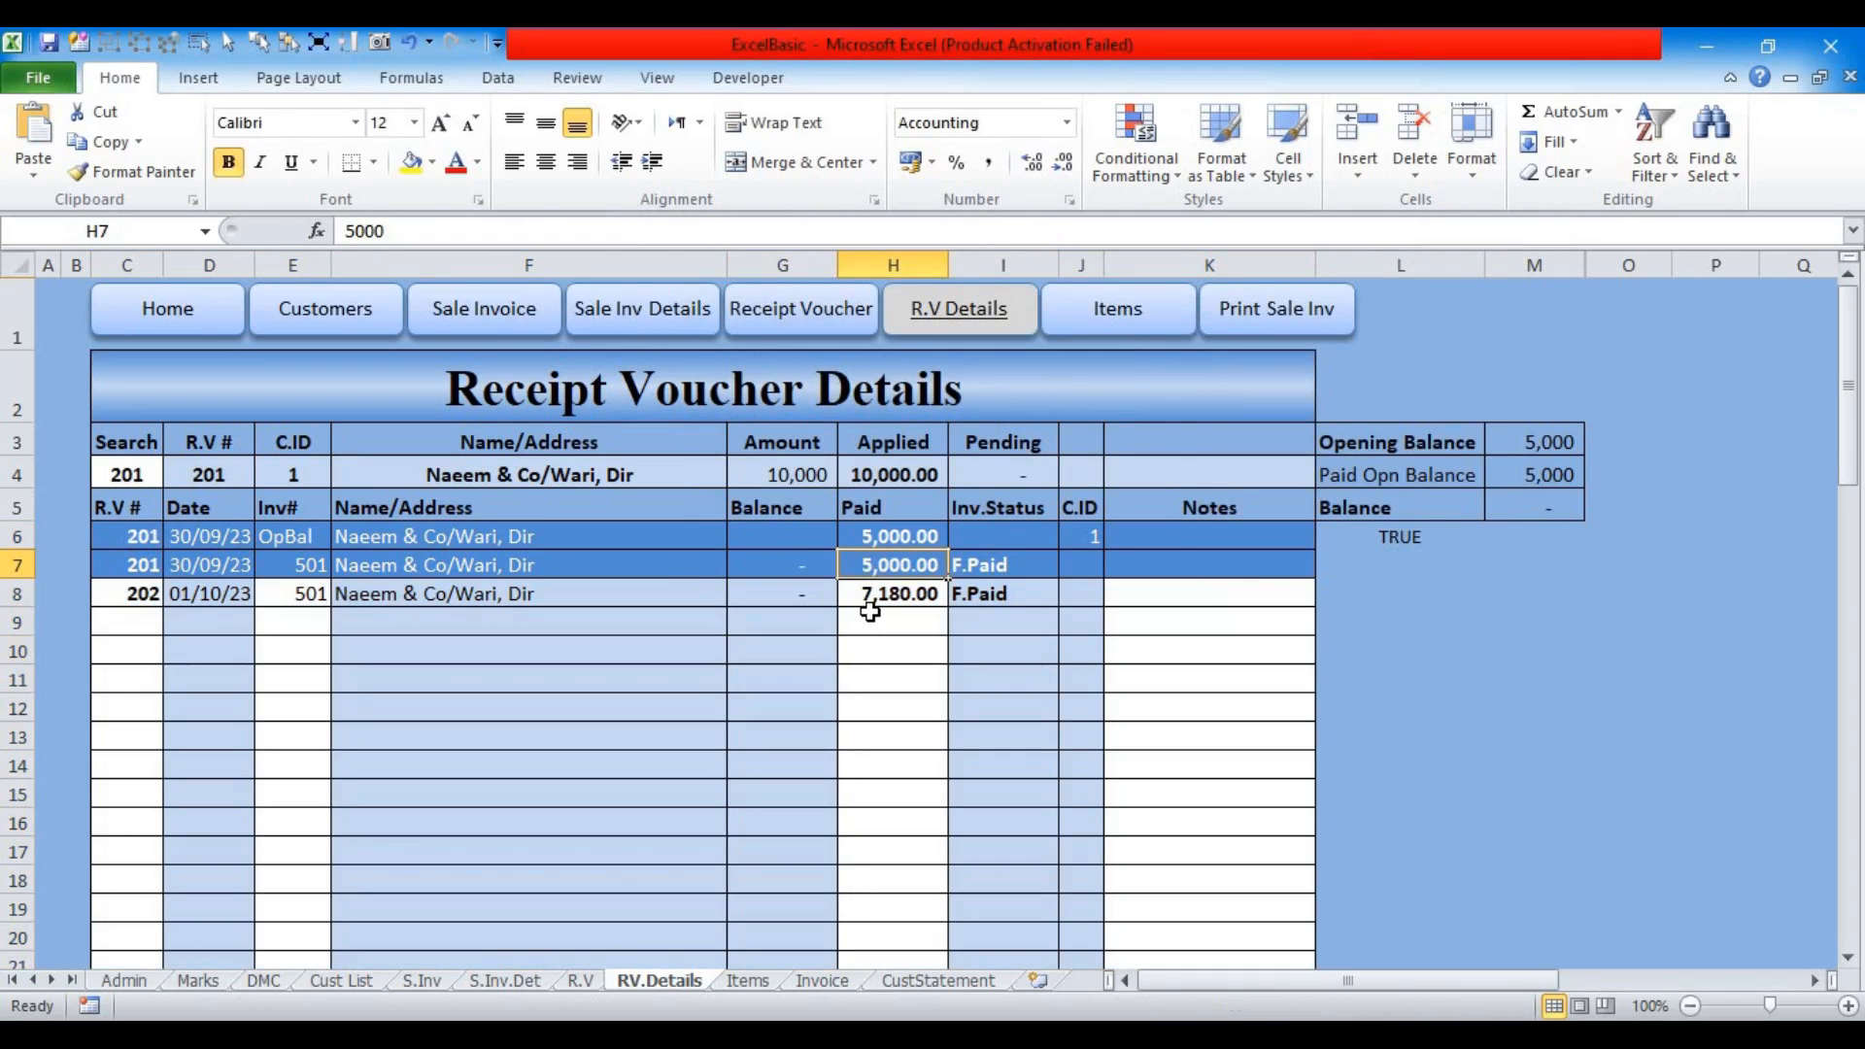
type("5,0")
type("01")
key("Return")
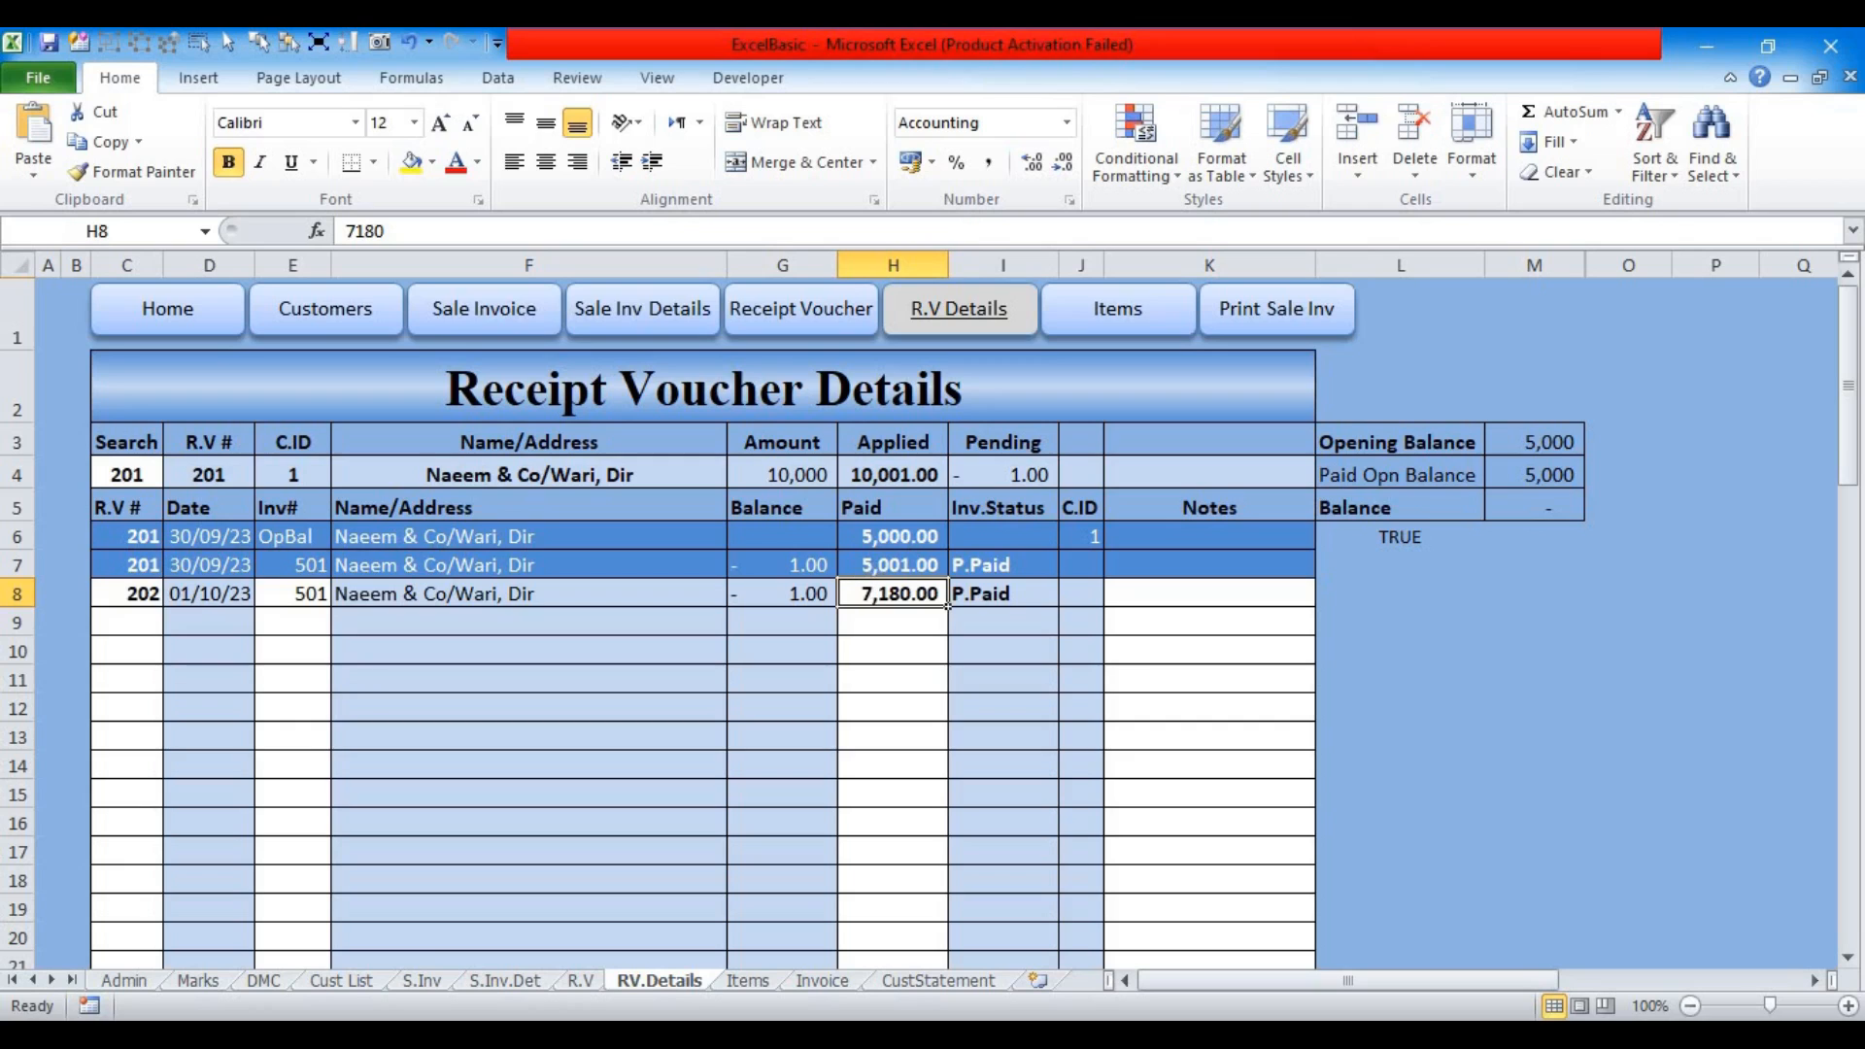
Step: Move the red =$N6<0 rule above the blue search-match rule for C6:K77 and apply the new order
left_click(125, 540)
left_click_drag(295, 550, 1313, 898)
left_click(1138, 179)
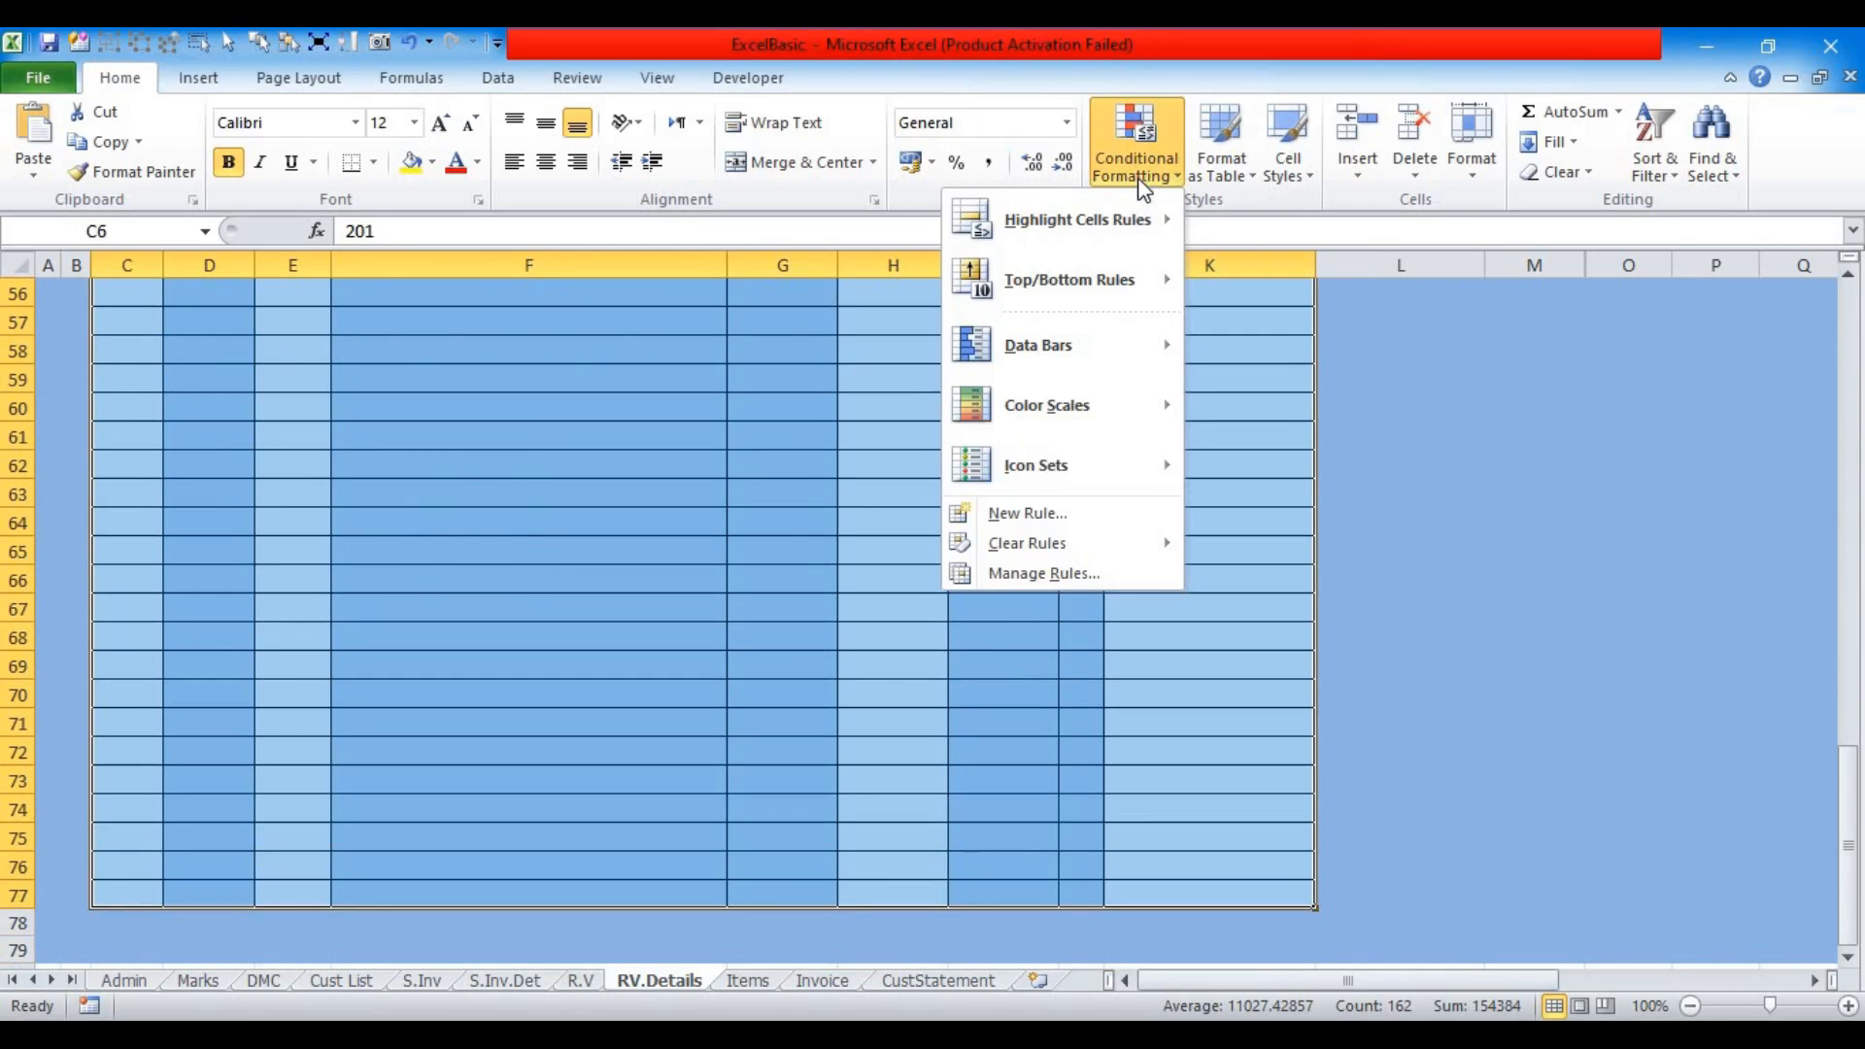
left_click(1018, 574)
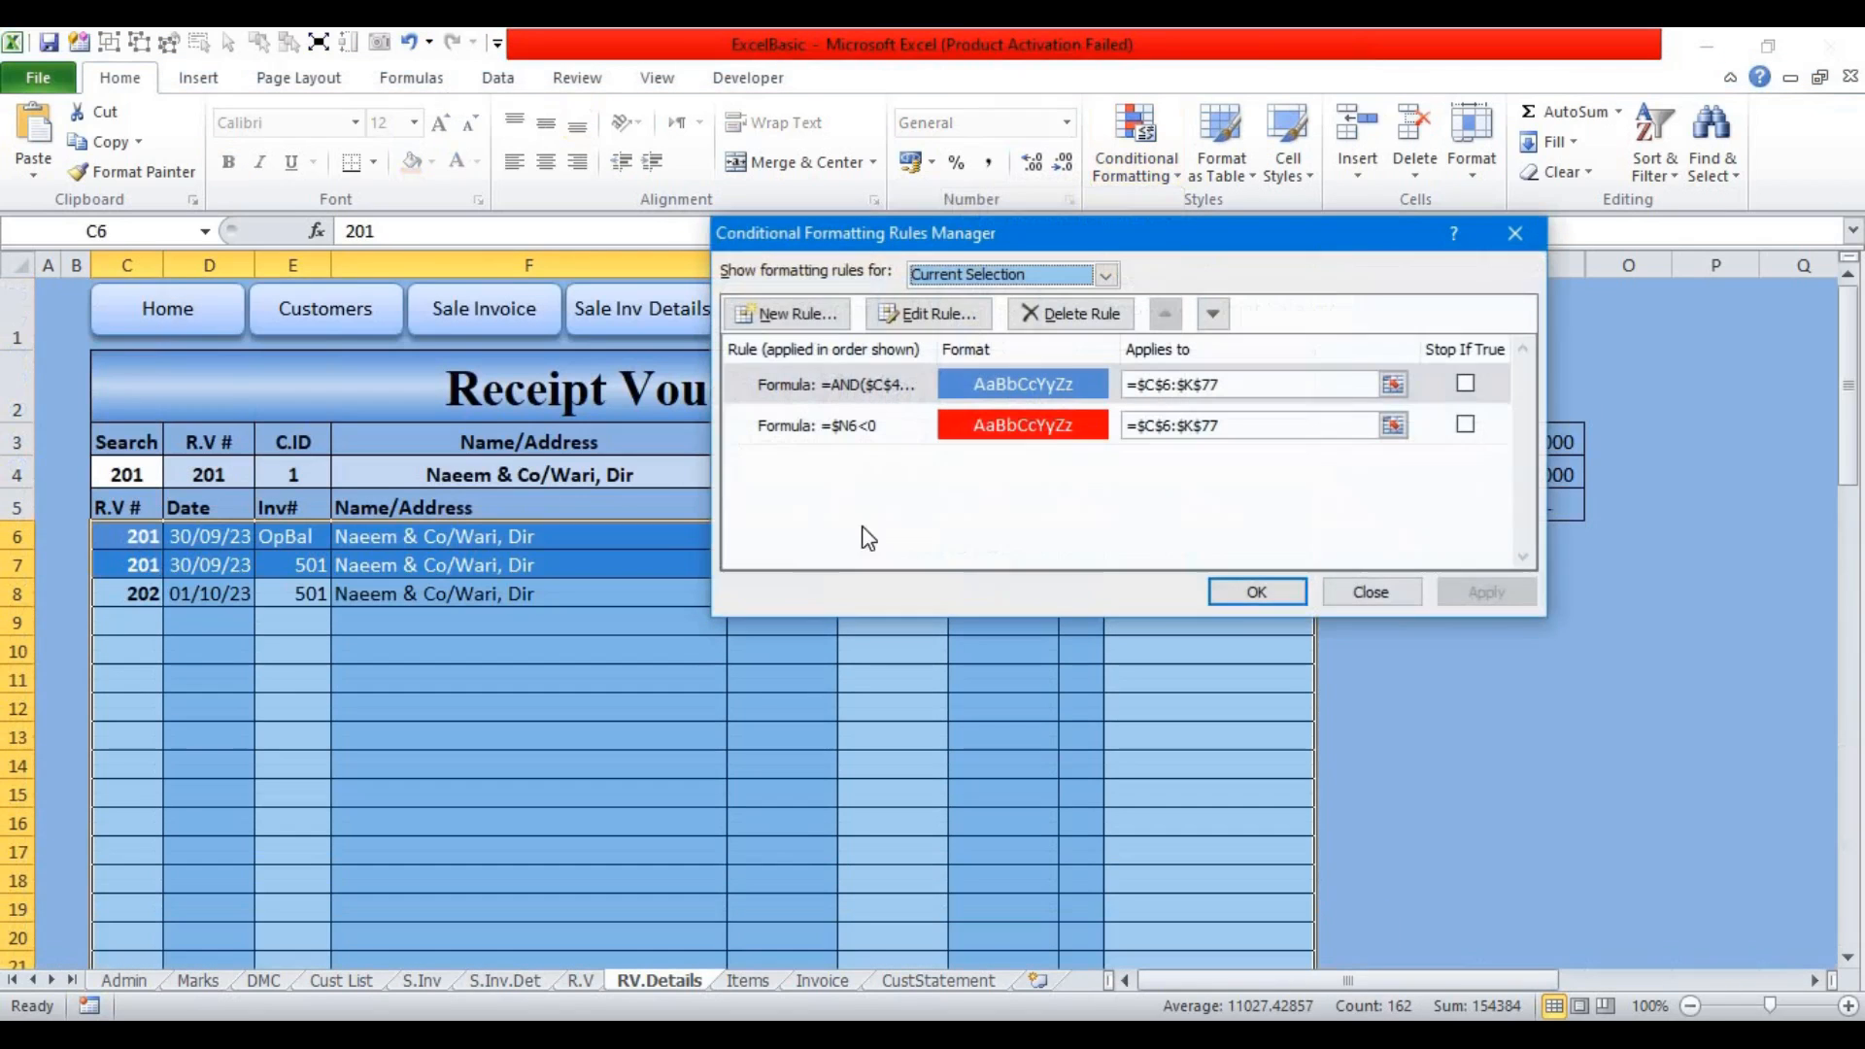
left_click(972, 437)
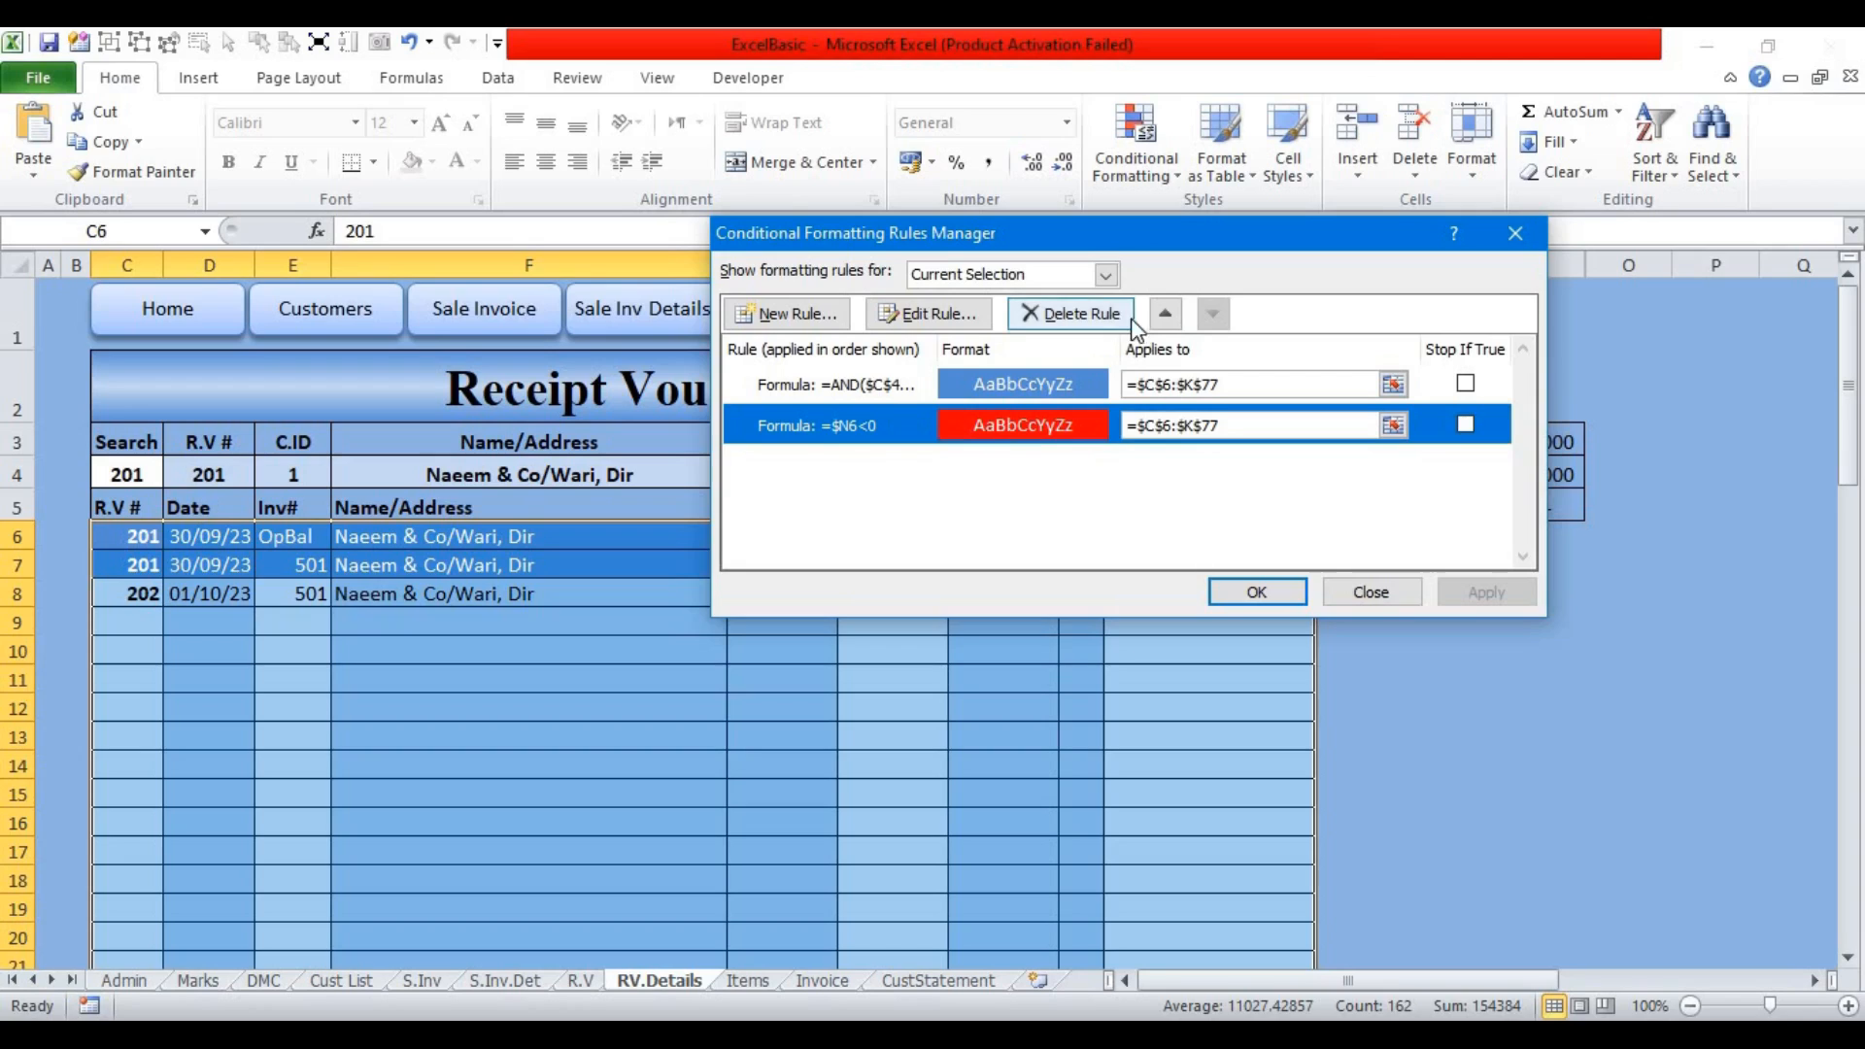
left_click(1164, 314)
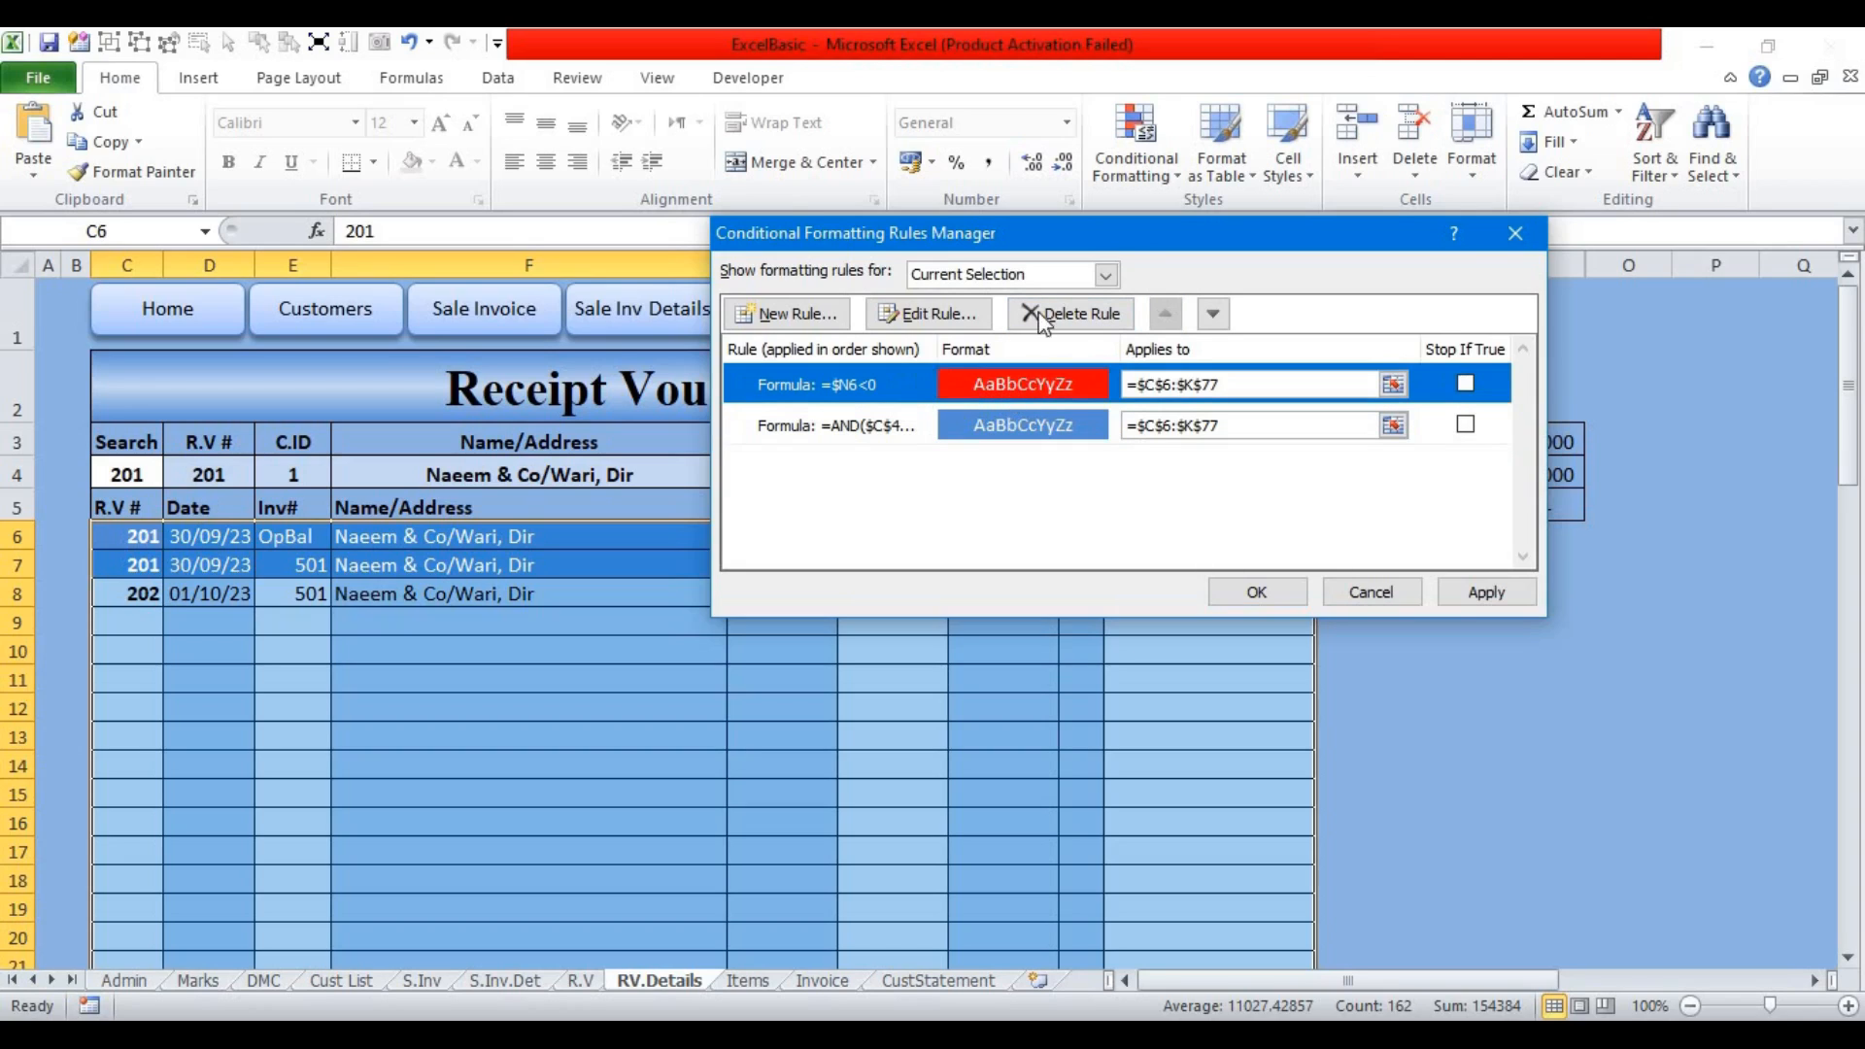
left_click(1477, 593)
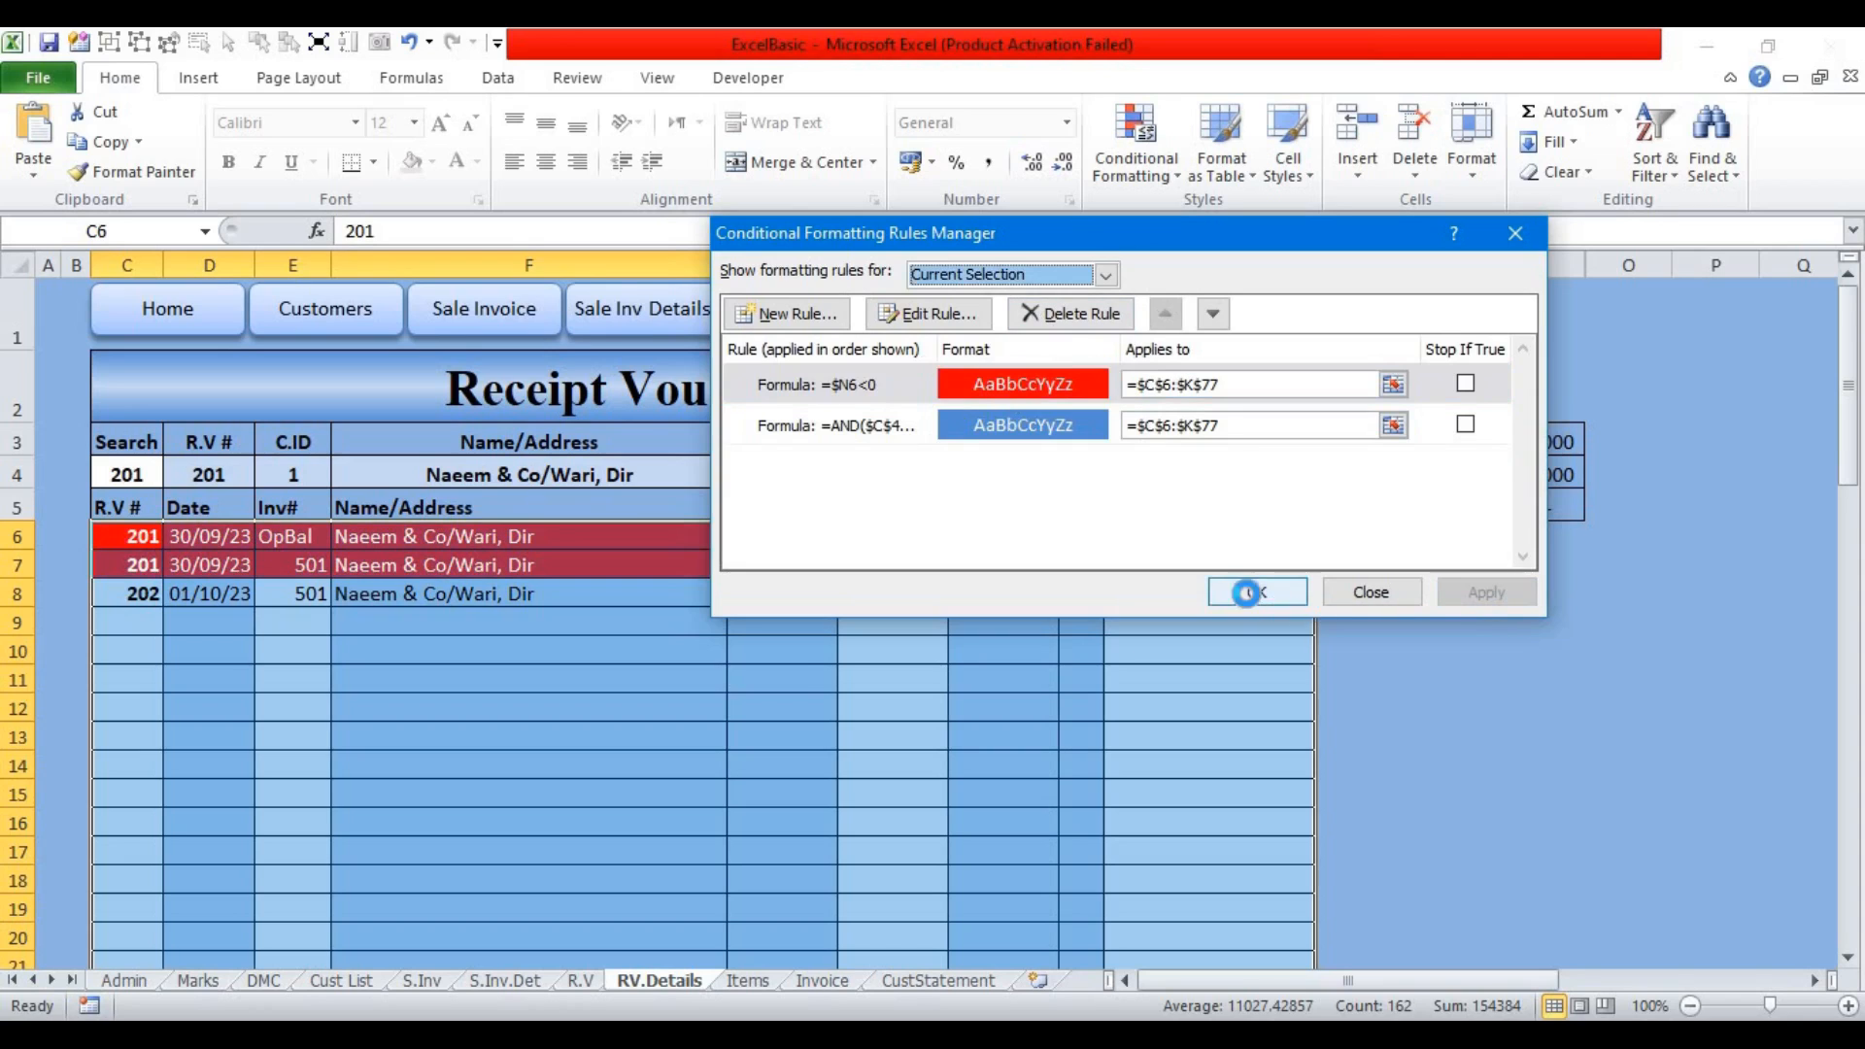
left_click(1257, 591)
left_click(782, 678)
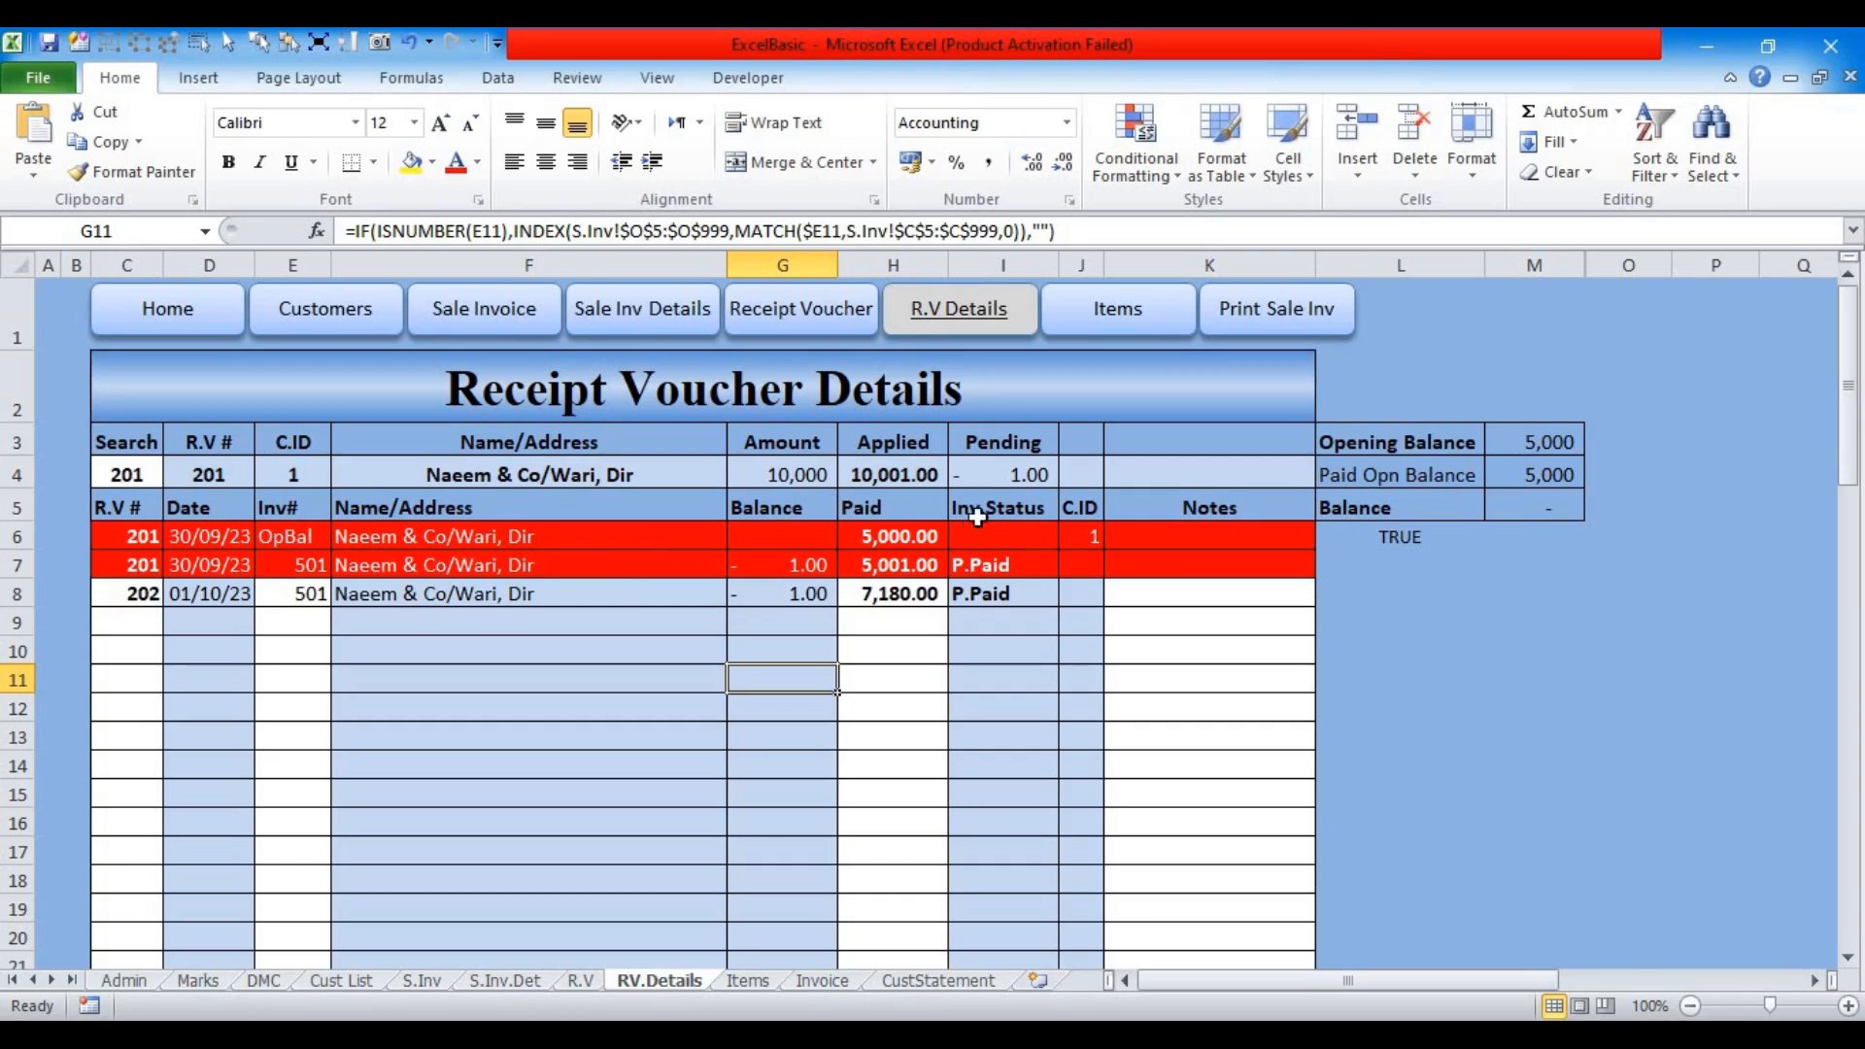
Step: Set the Paid amount for voucher 201's invoice 501 in H7 to 5000
left_click(880, 571)
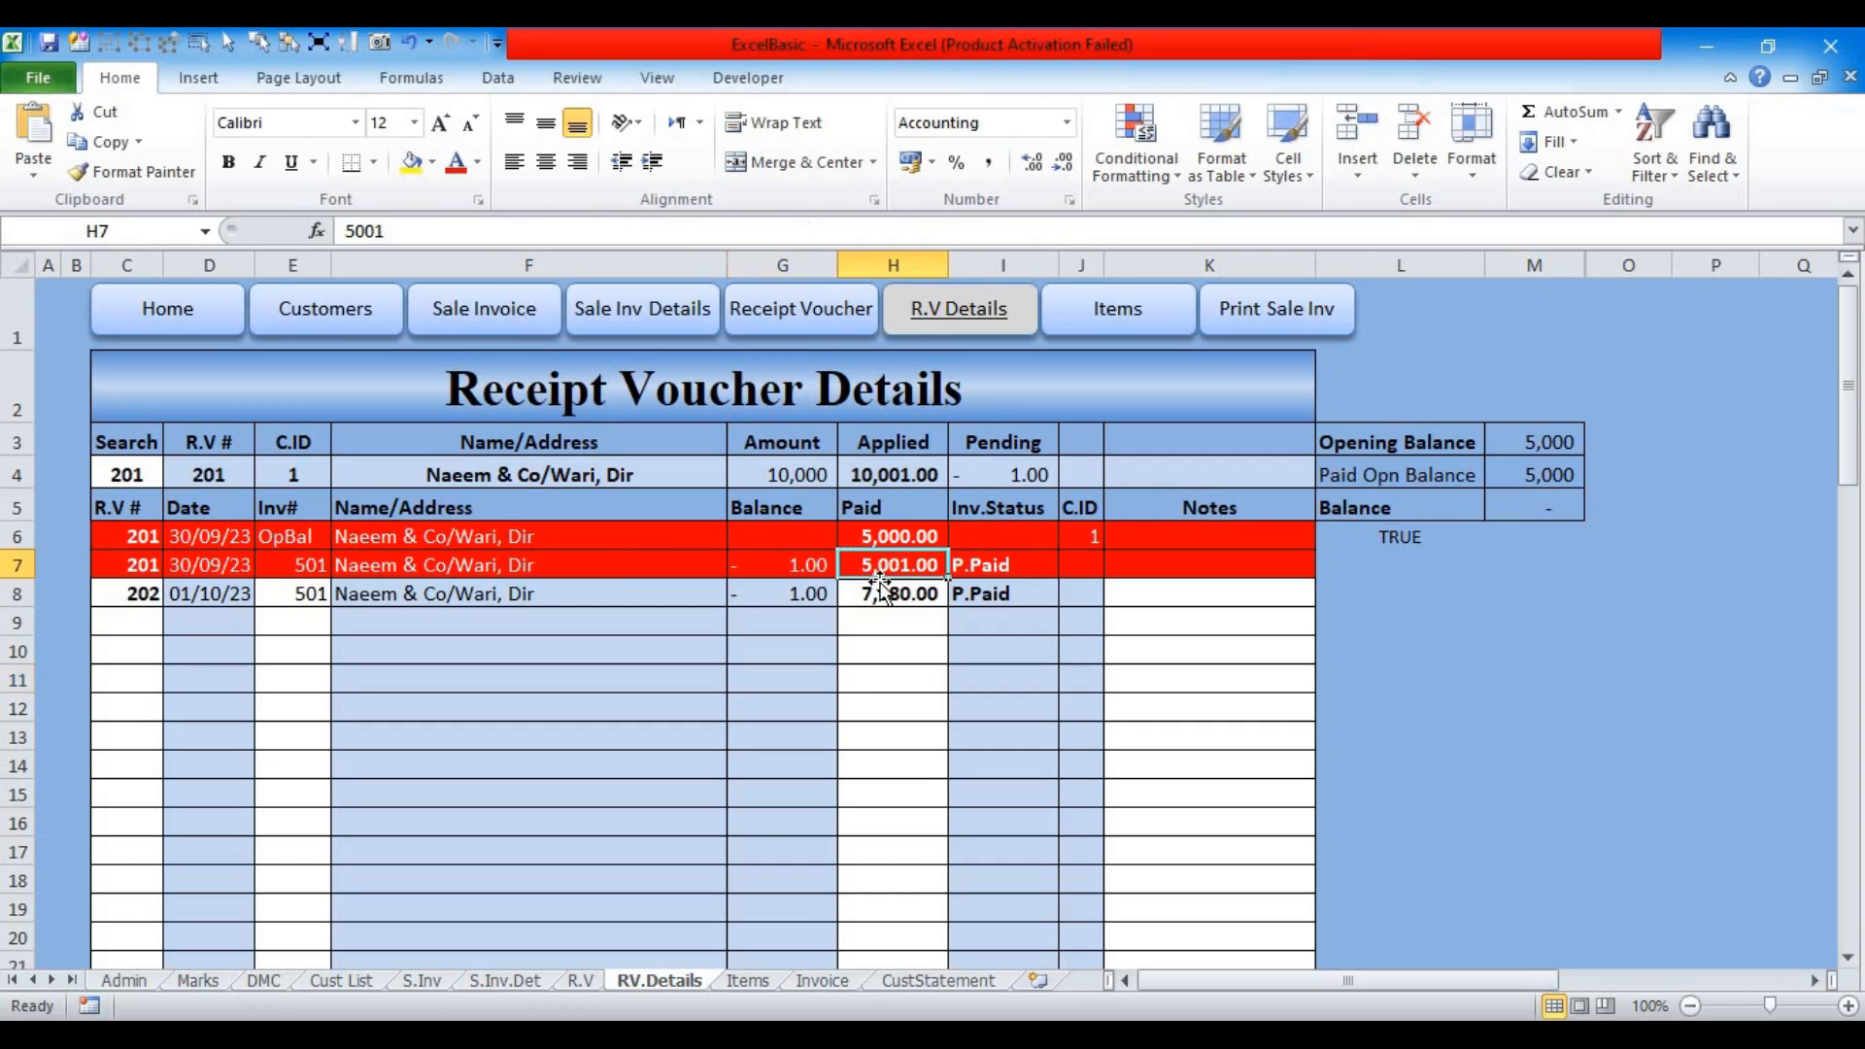
type("5000")
key("Return")
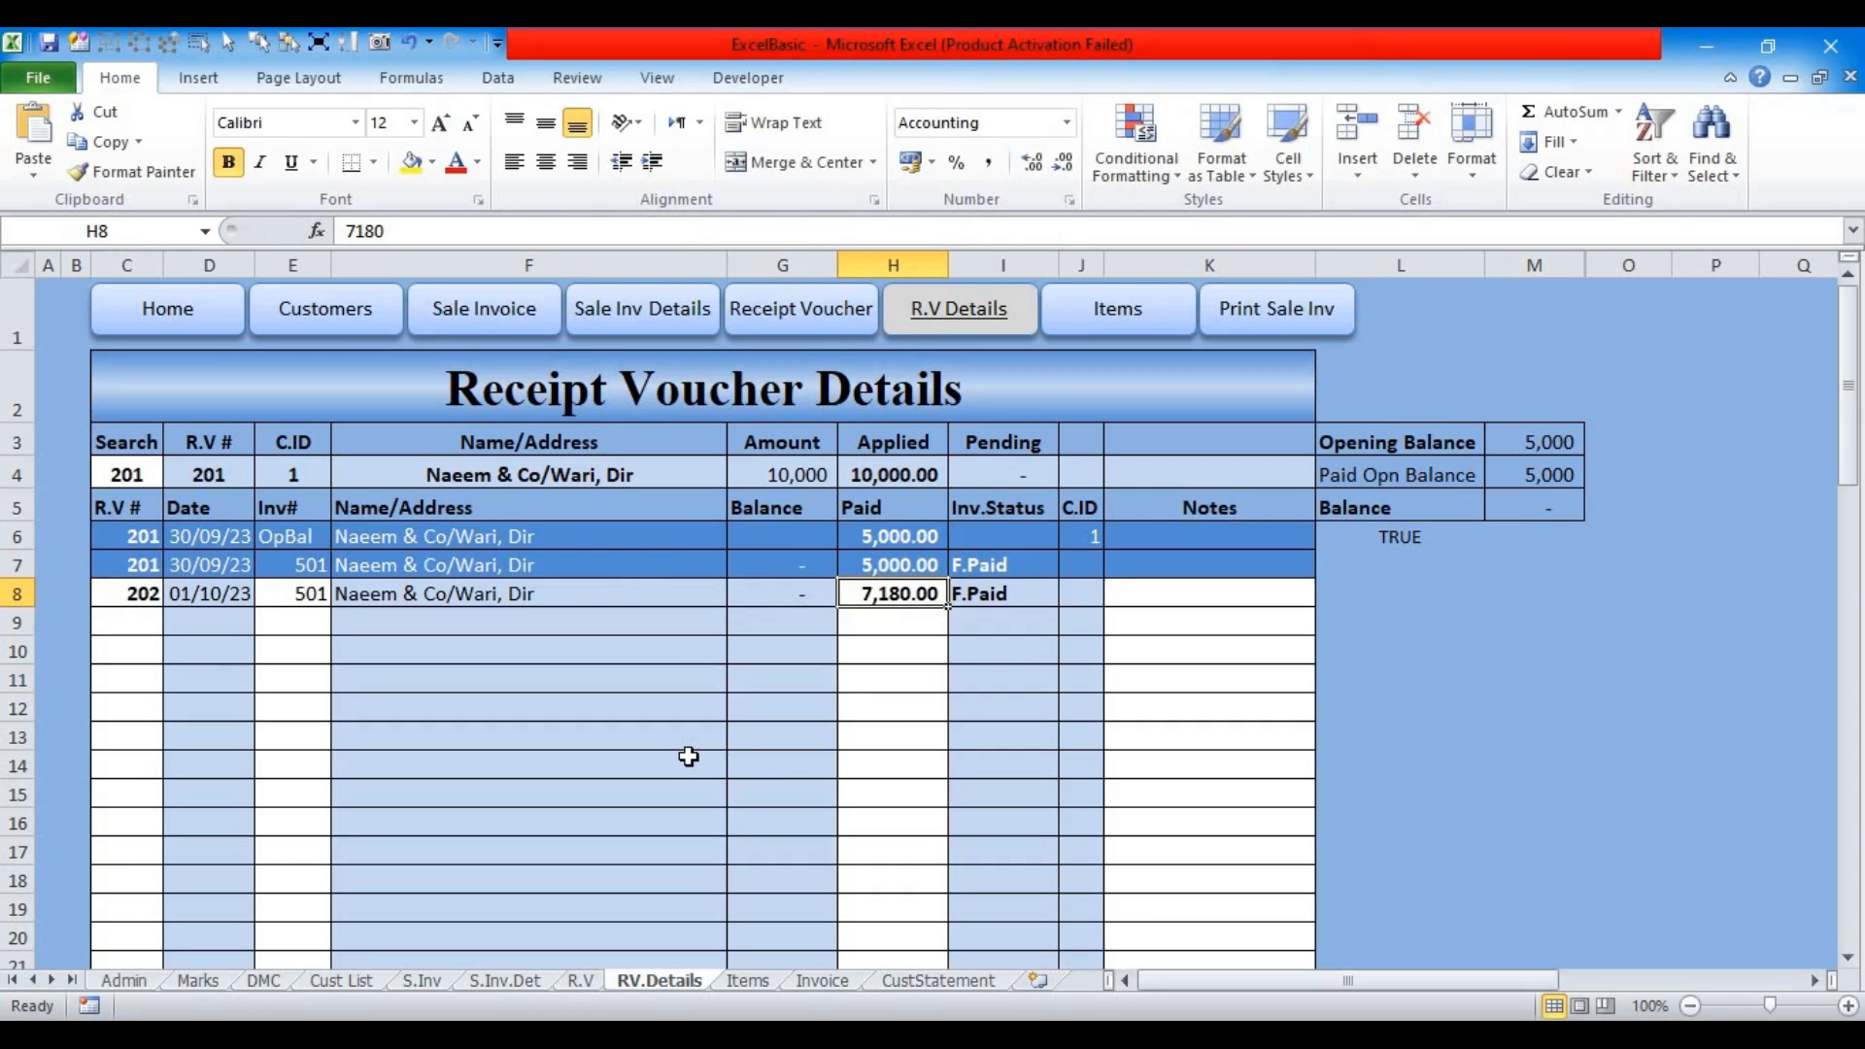
Step: Clear the voucher number from the Search cell C4
left_click(292, 650)
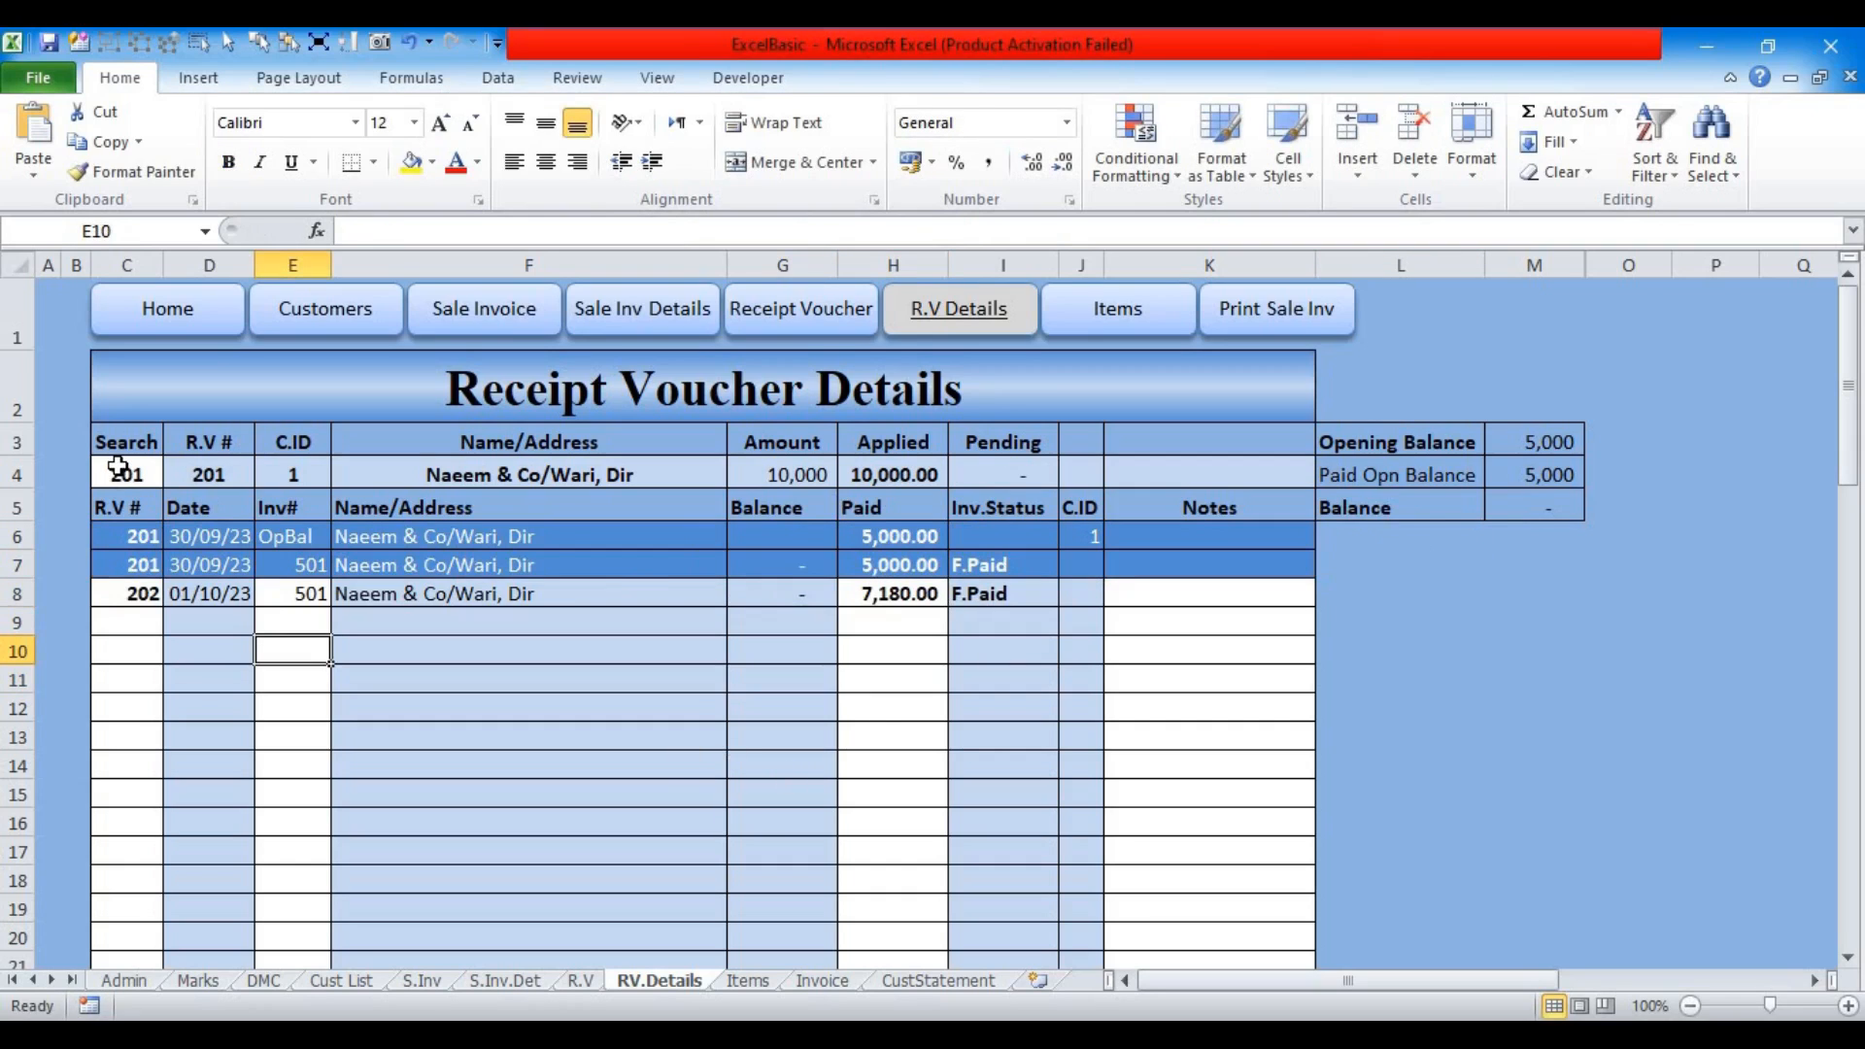
left_click(117, 469)
key("Delete")
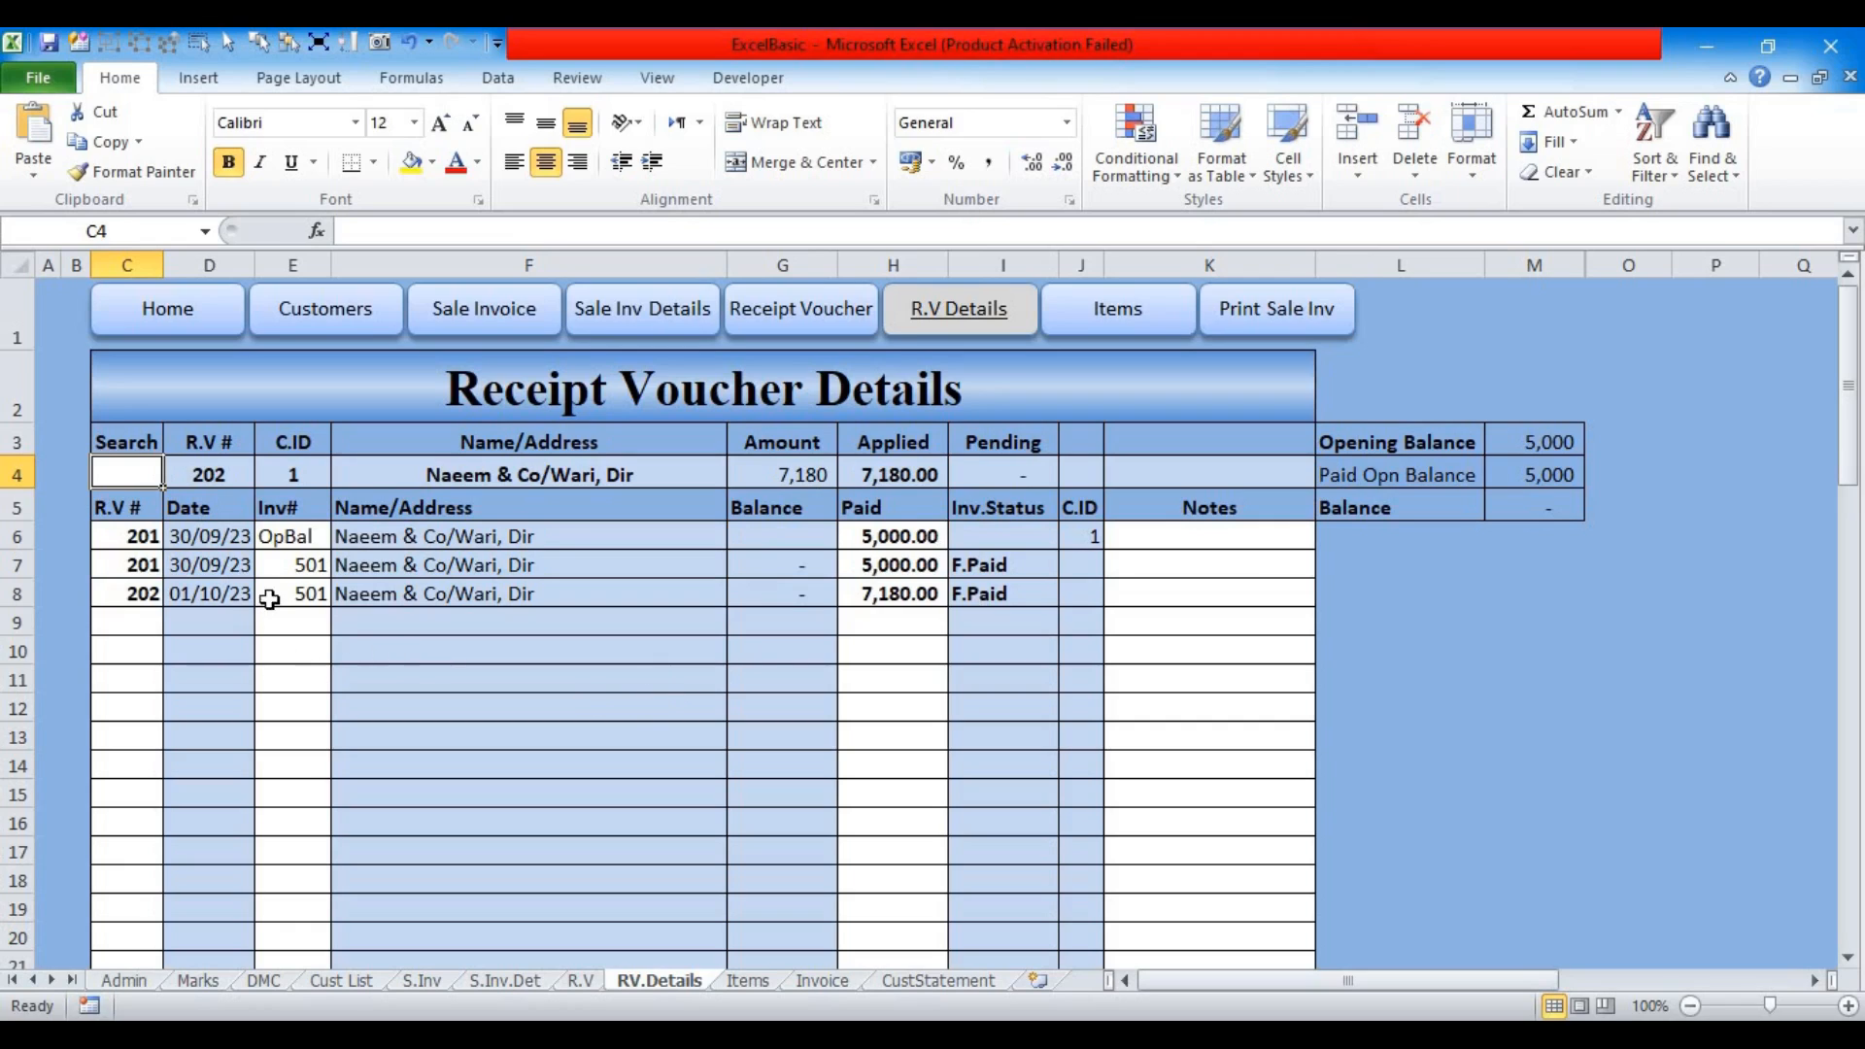
Step: Compare invoice 501's voucher payments with its paid amount and status on the Sale Invoices sheet, and return to the Receipt Voucher Details sheet
left_click_drag(278, 570, 292, 600)
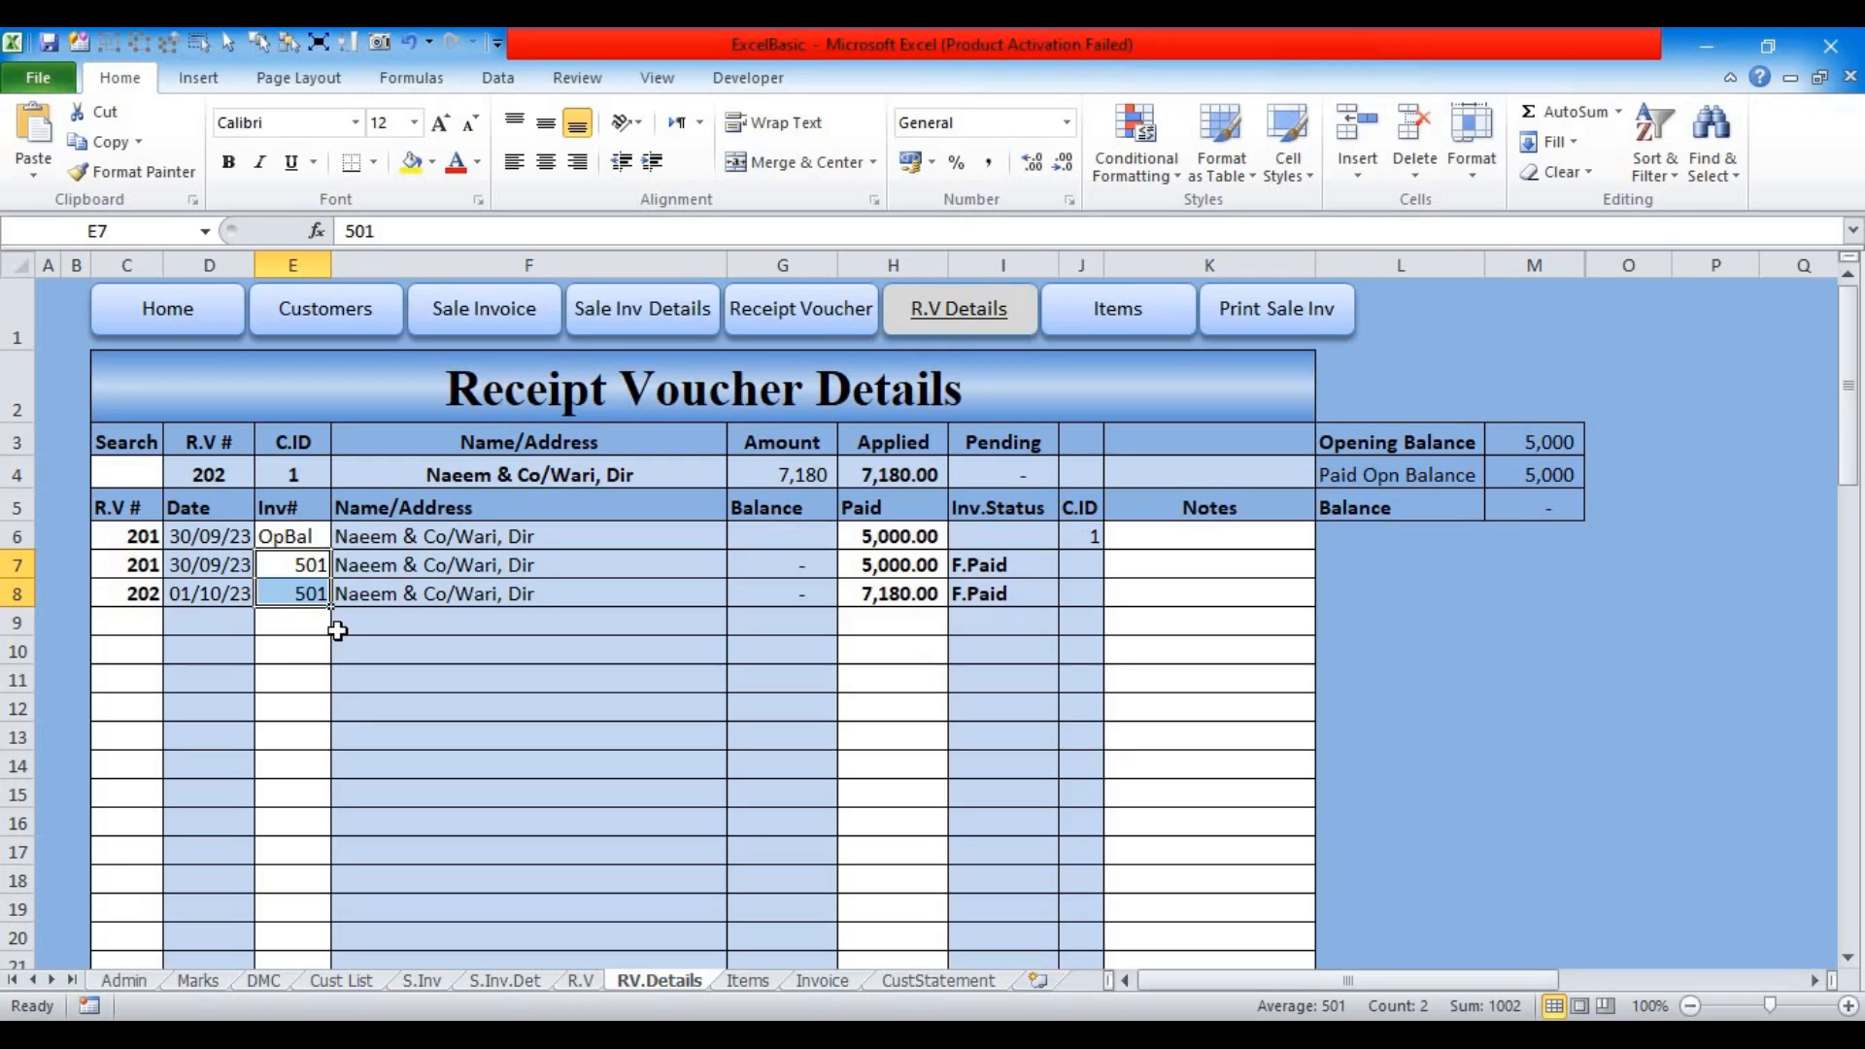
left_click(127, 592)
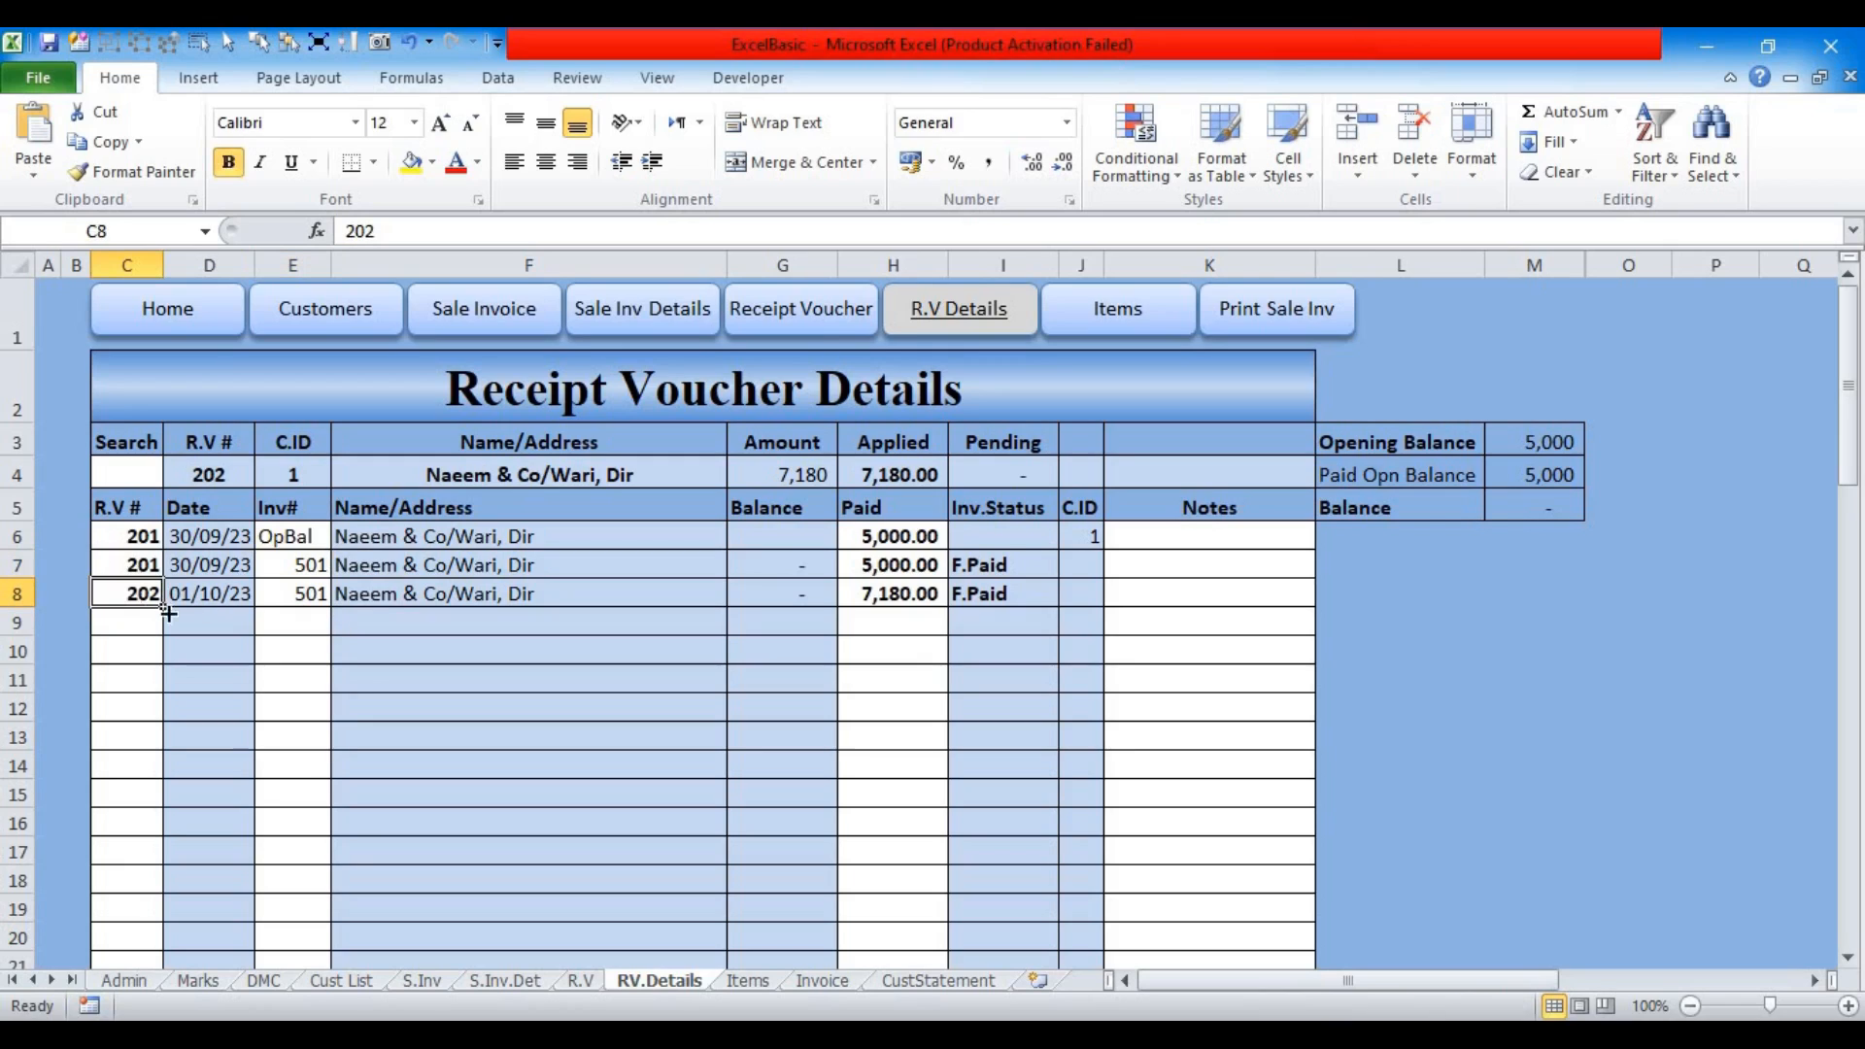
left_click(886, 564)
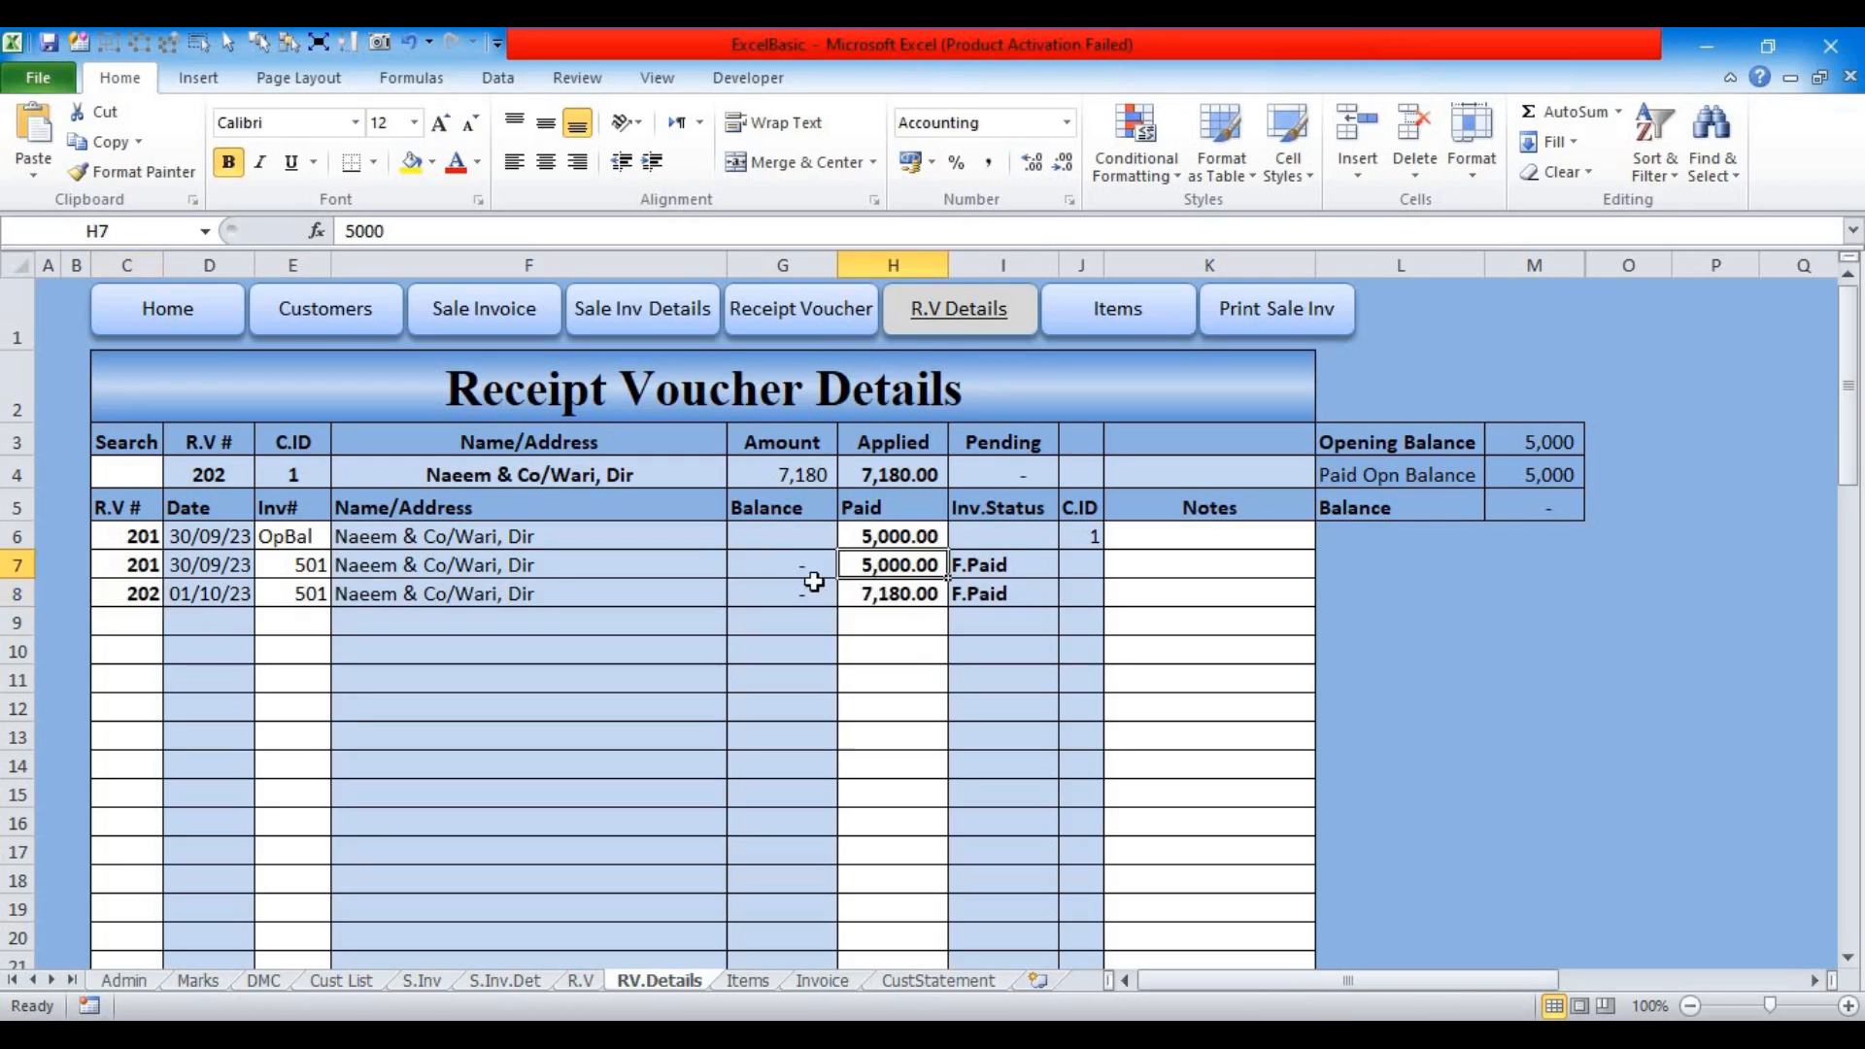
left_click(892, 595)
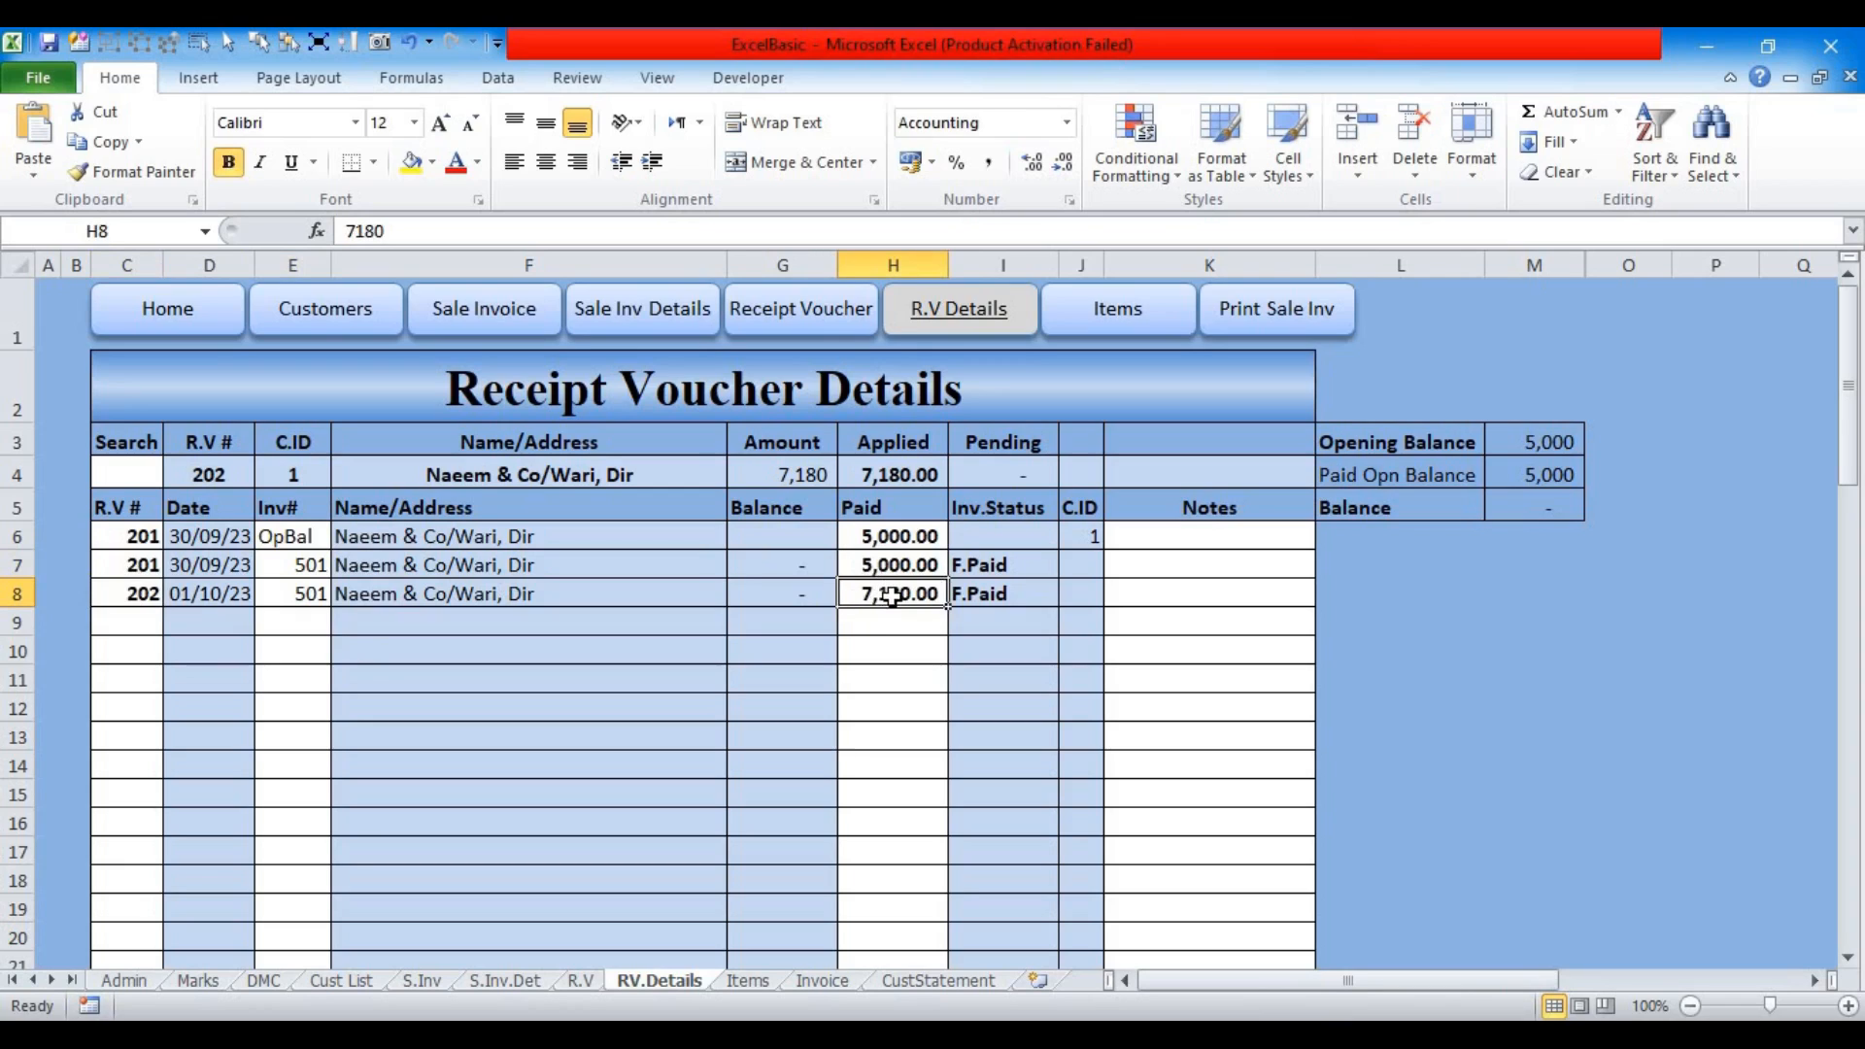
left_click_drag(860, 536, 862, 593)
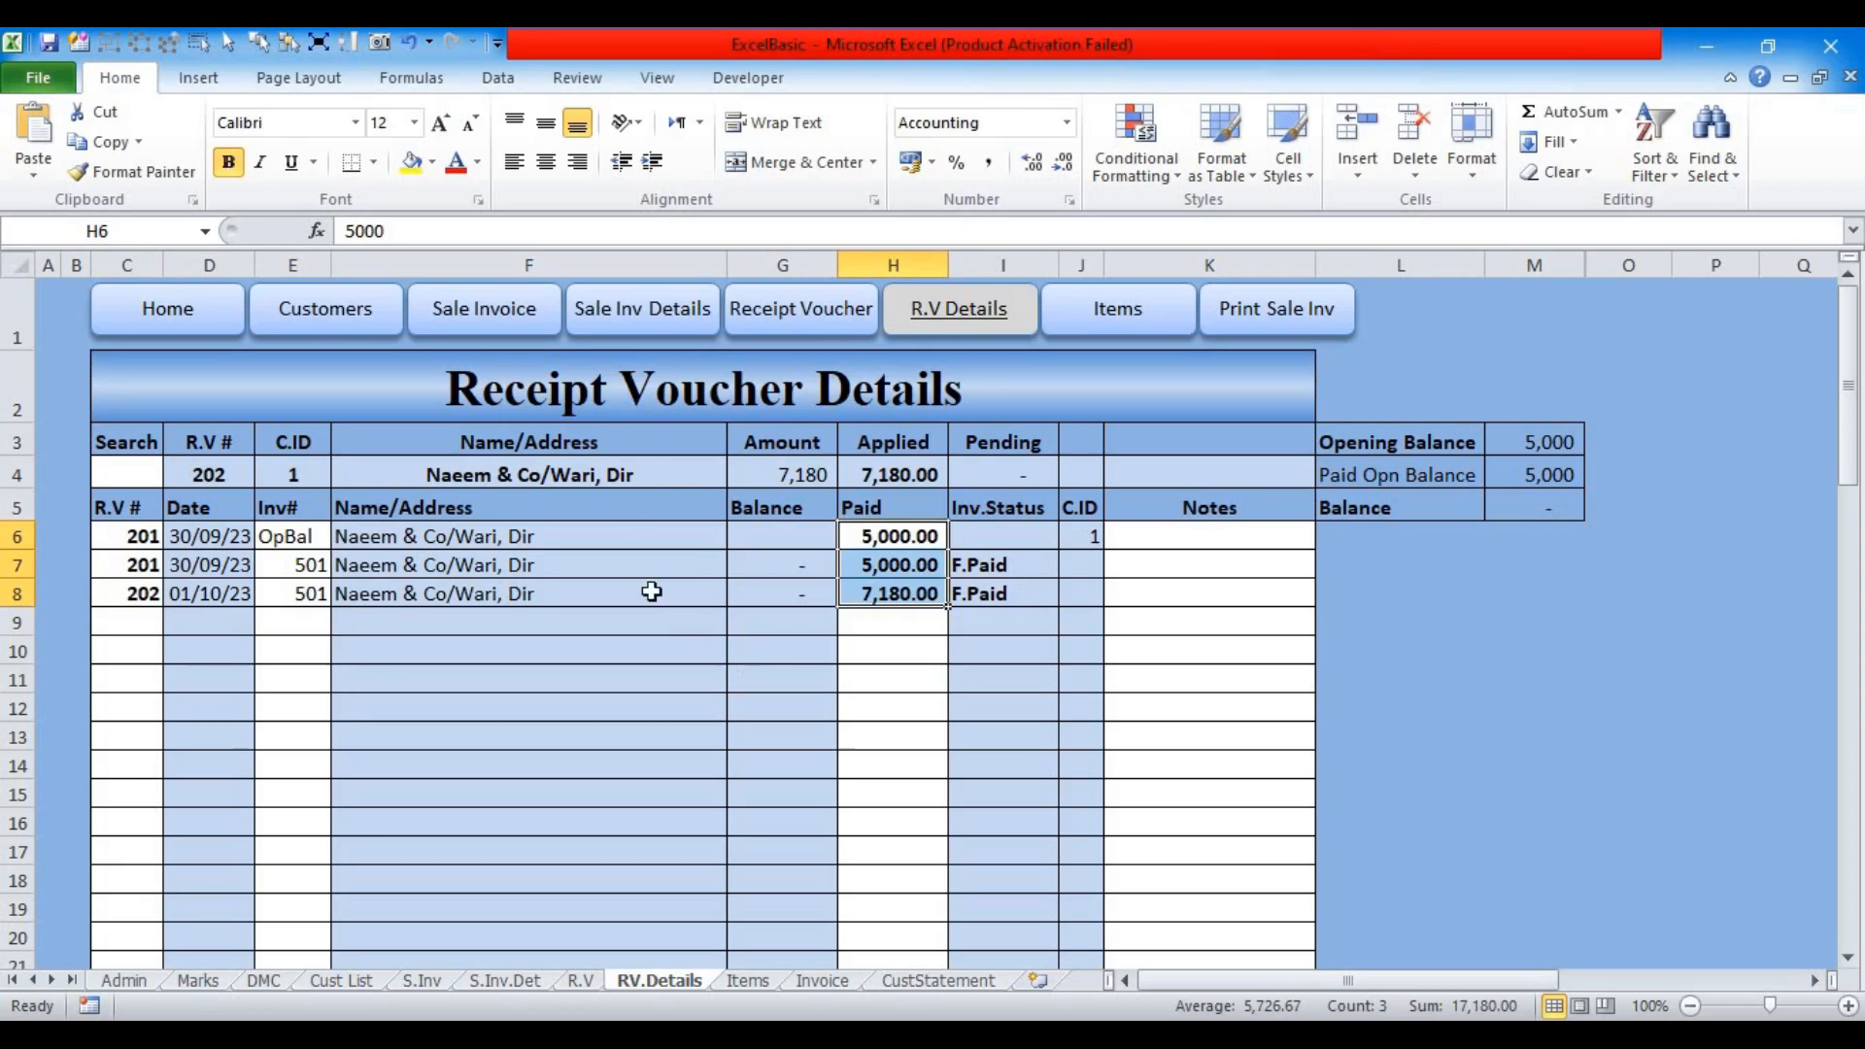
left_click(472, 321)
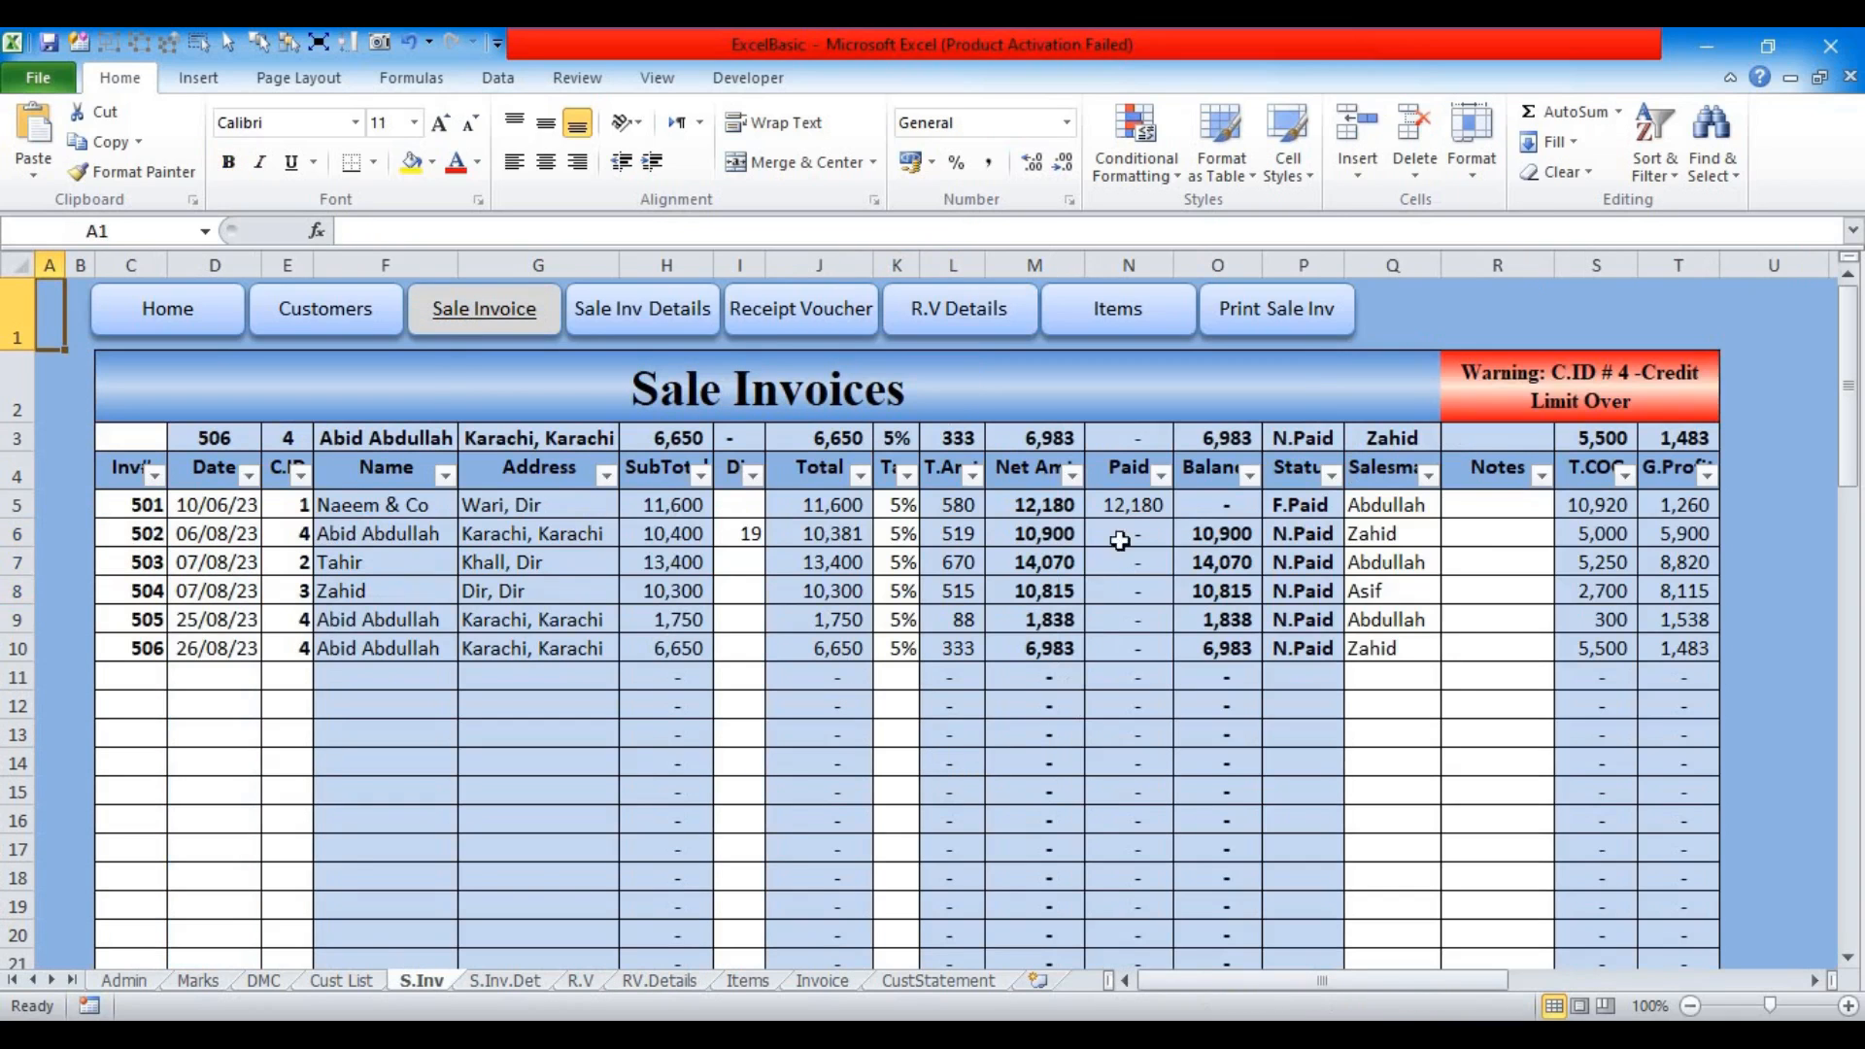
left_click(1302, 505)
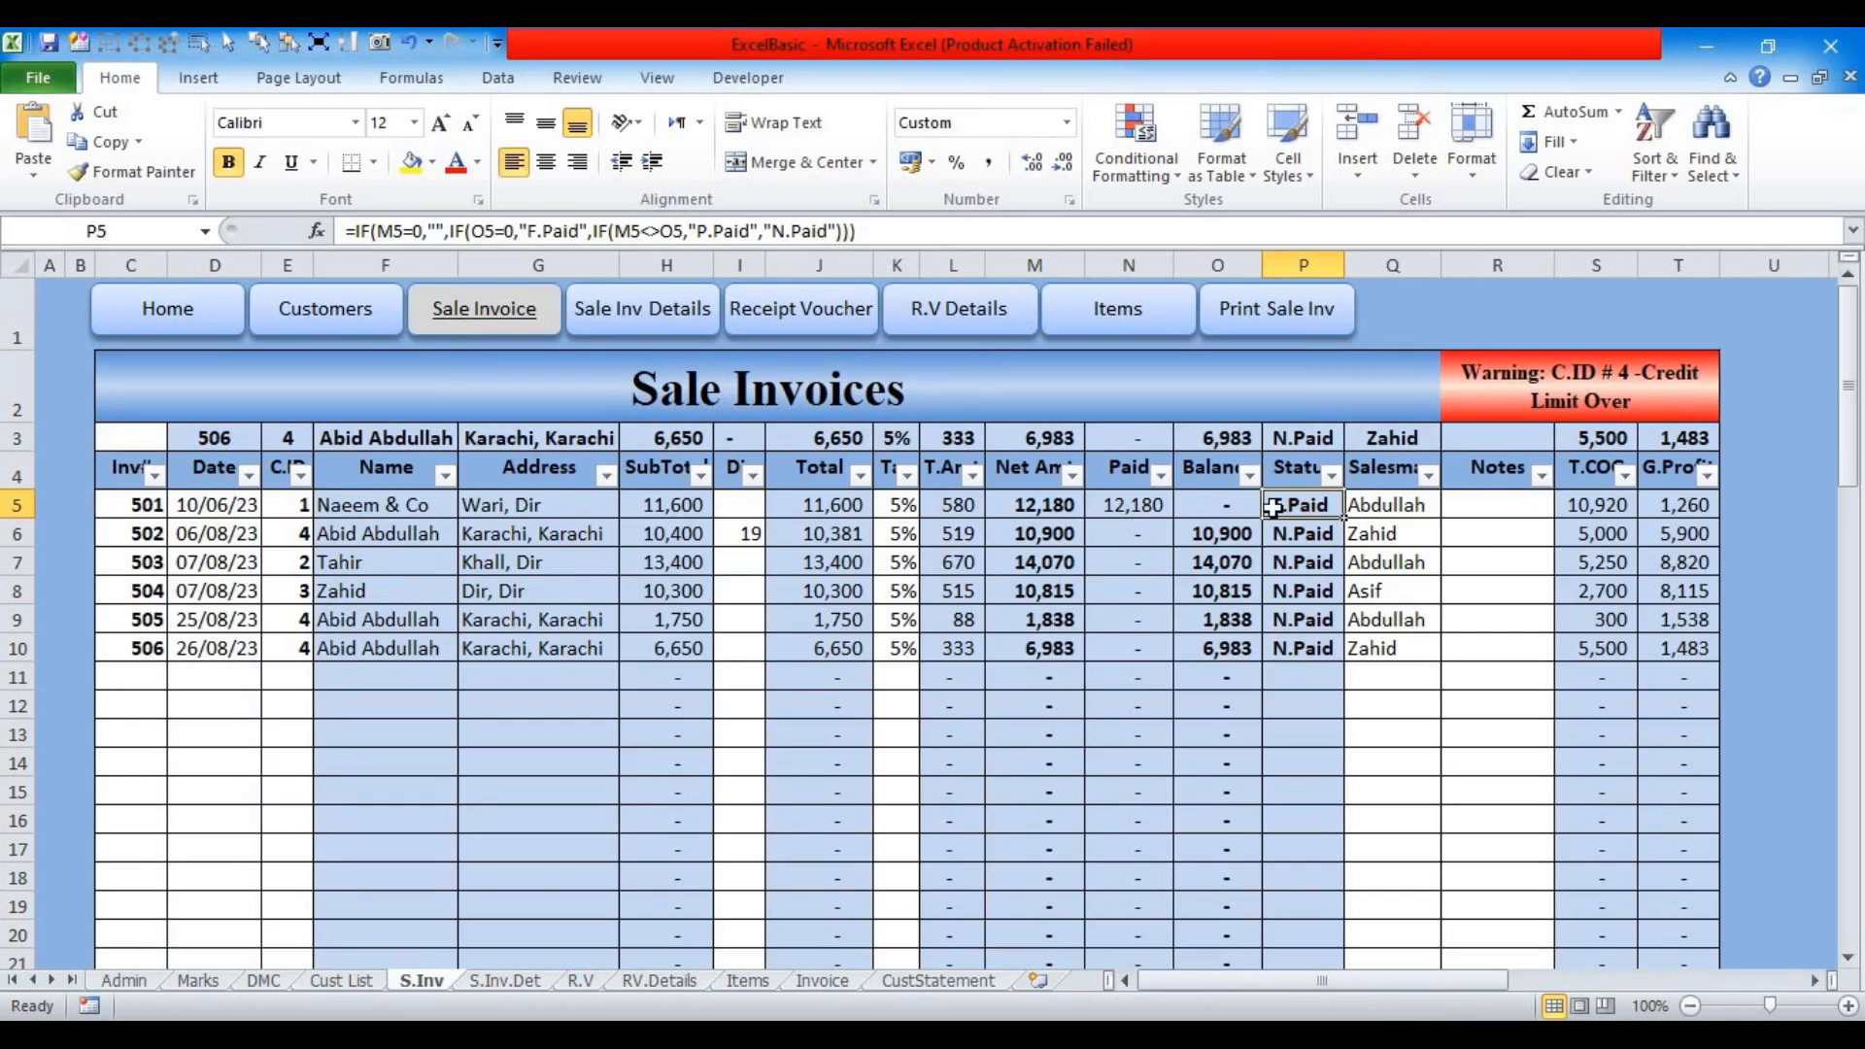
left_click(1134, 505)
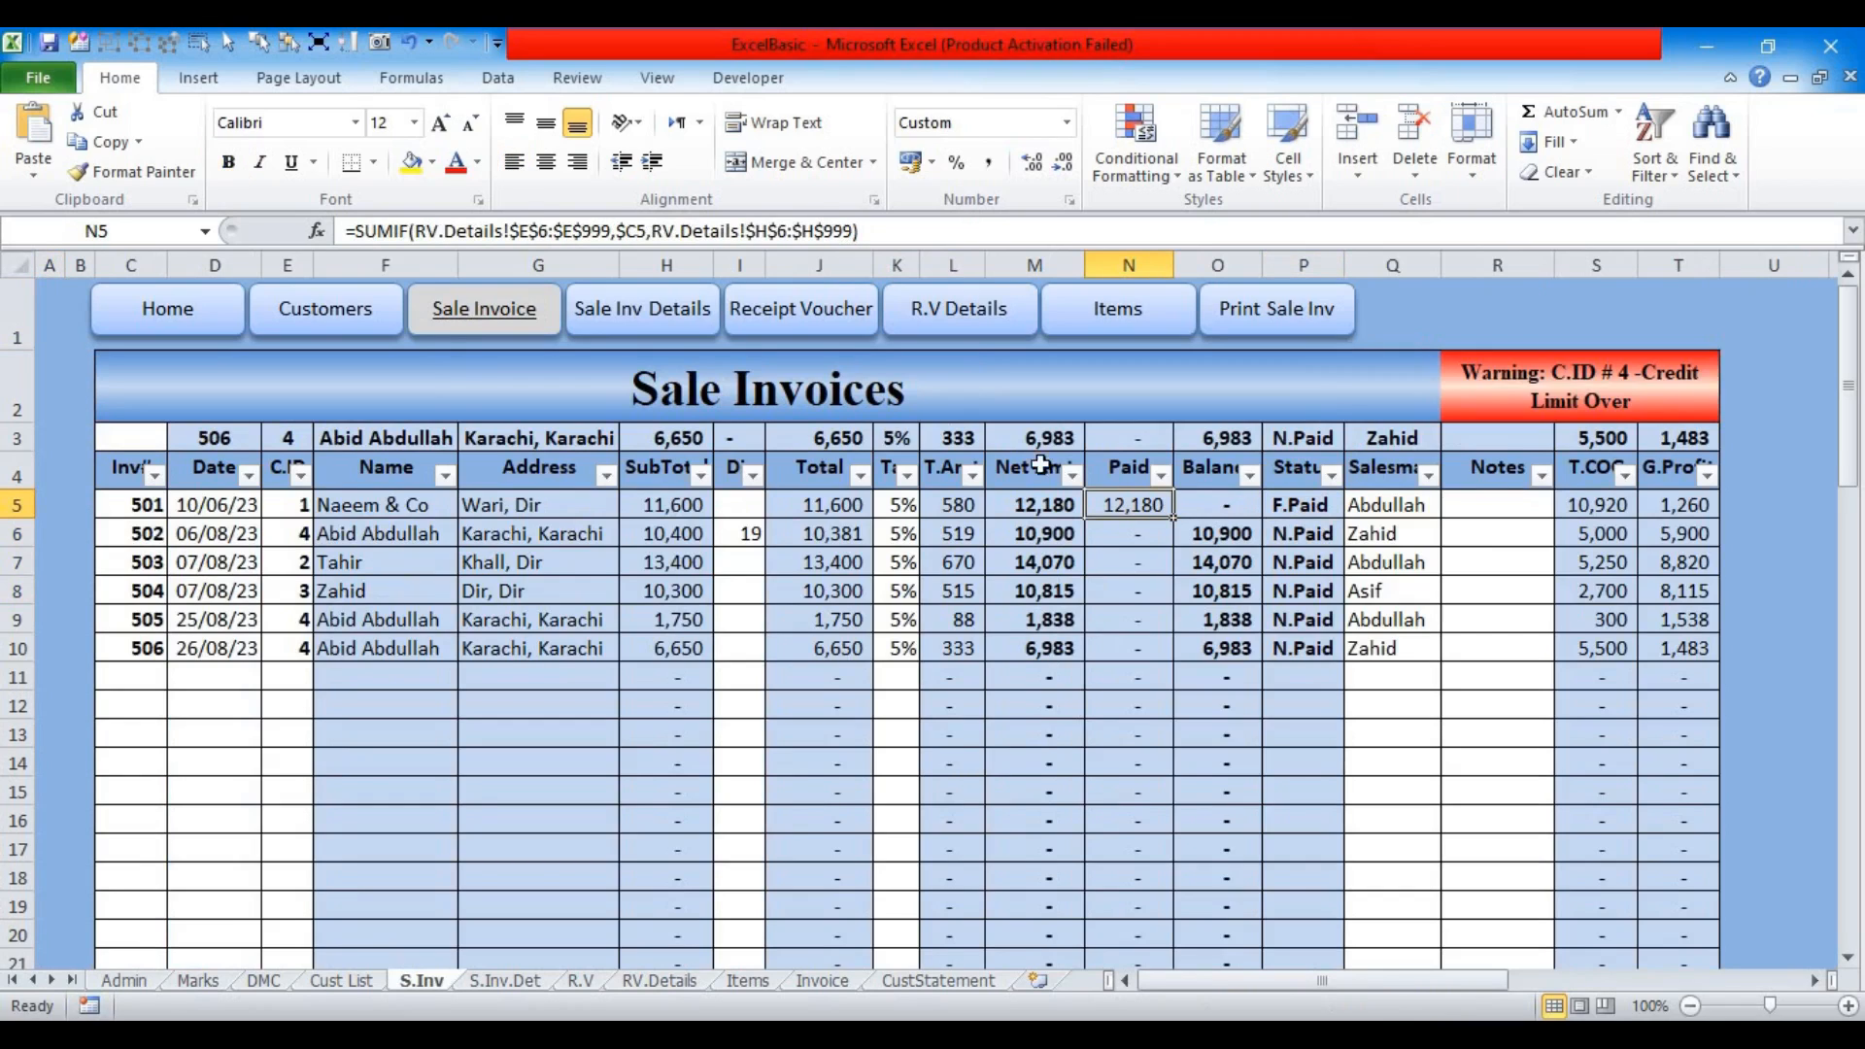
left_click(944, 321)
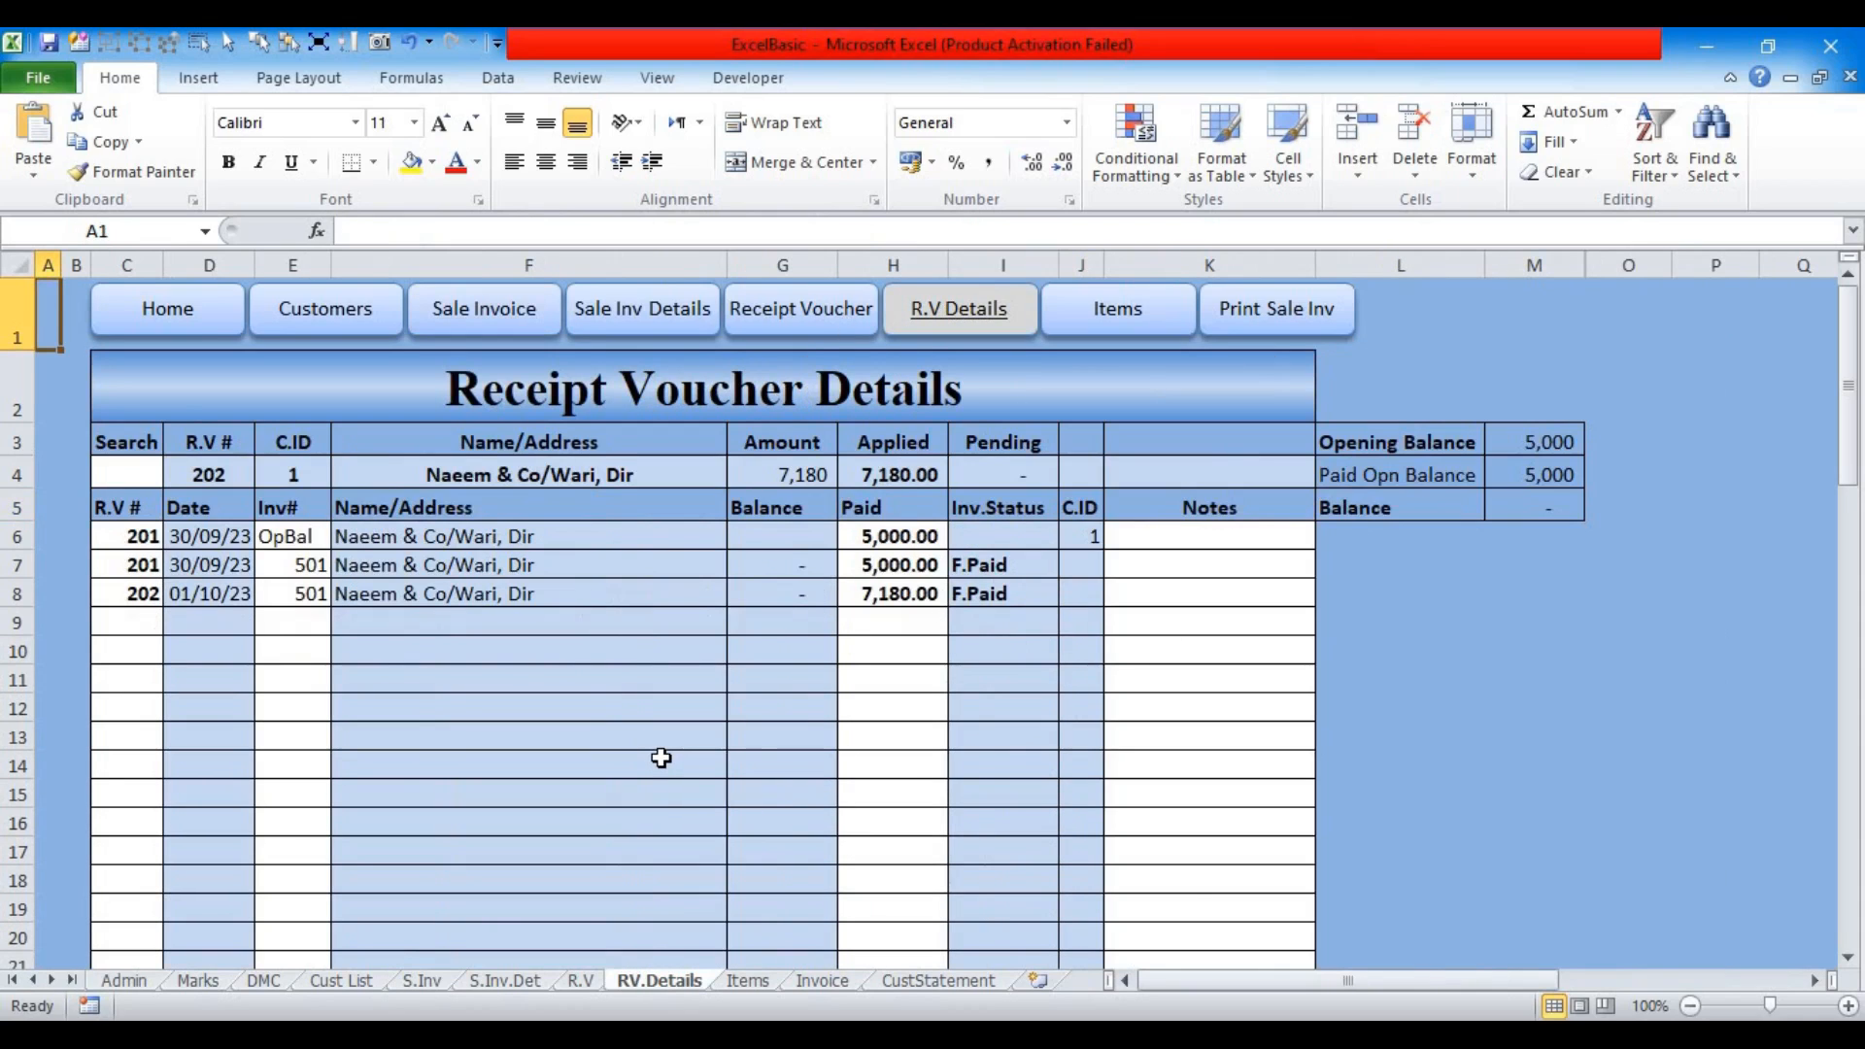